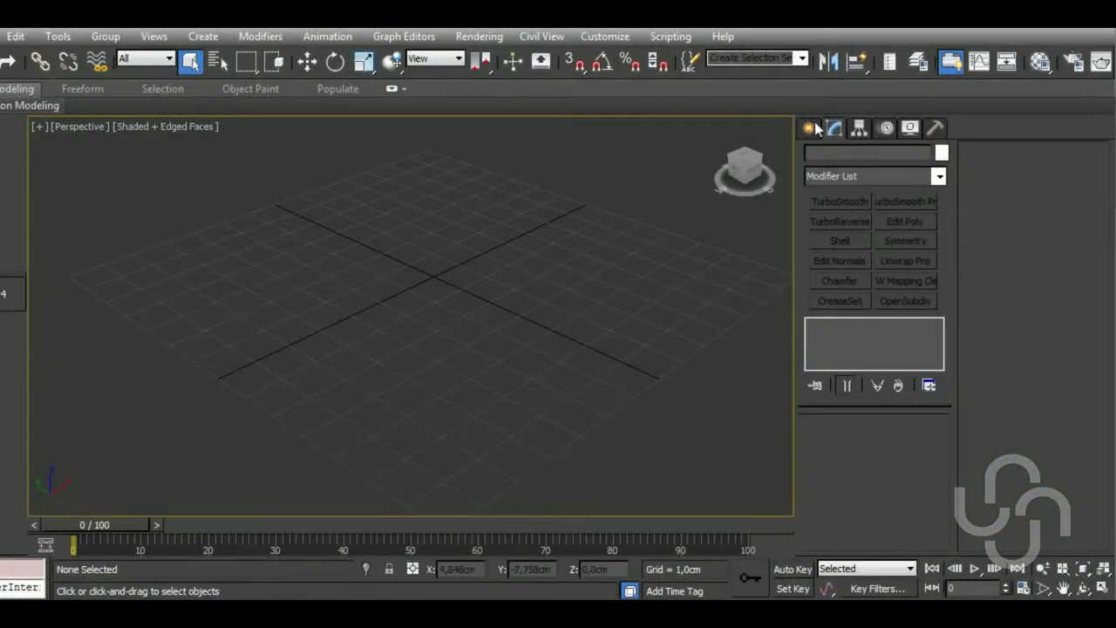
Draw a tall box of about 0.934 × 0.81 × 2.948 cm from Standard Primitives
left_click(810, 128)
left_click(840, 239)
middle_click_drag(489, 363, 490, 428)
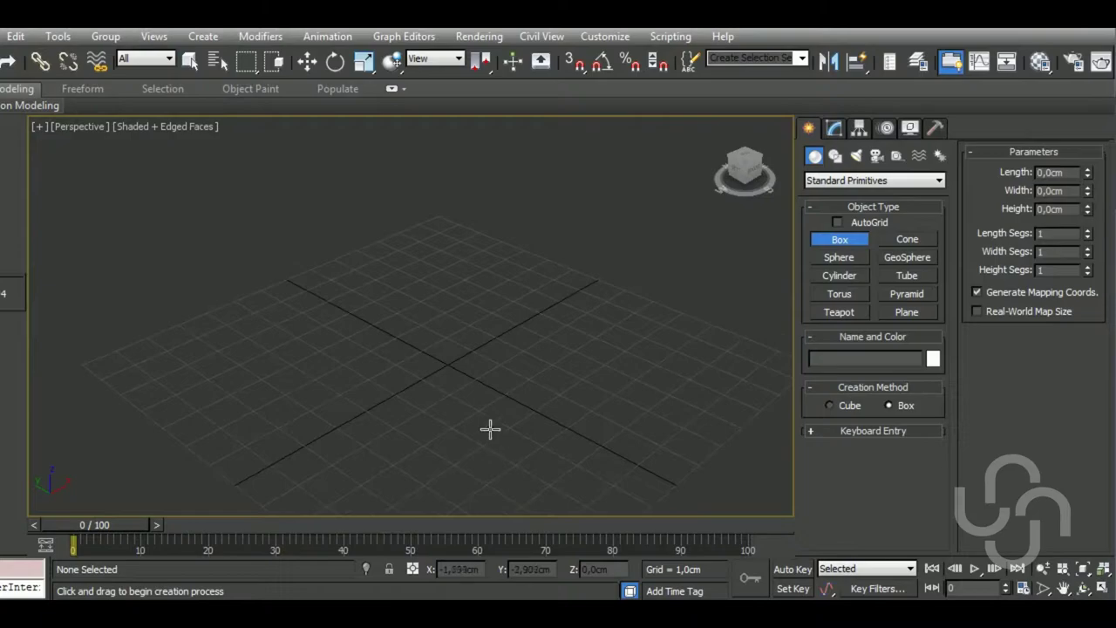
left_click_drag(412, 374, 458, 375)
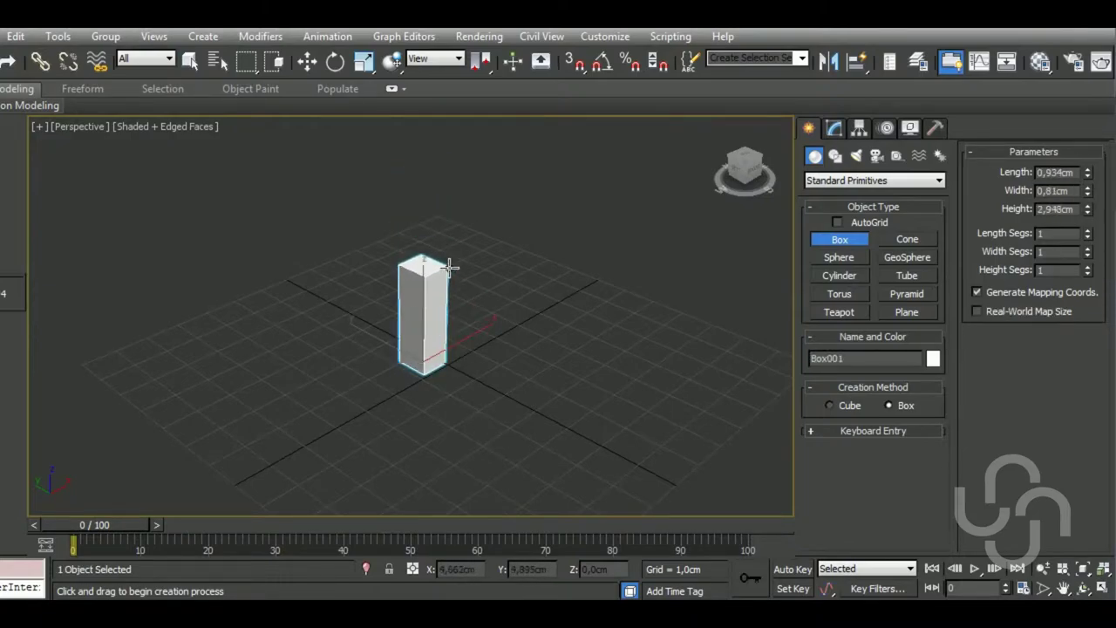
left_click(307, 60)
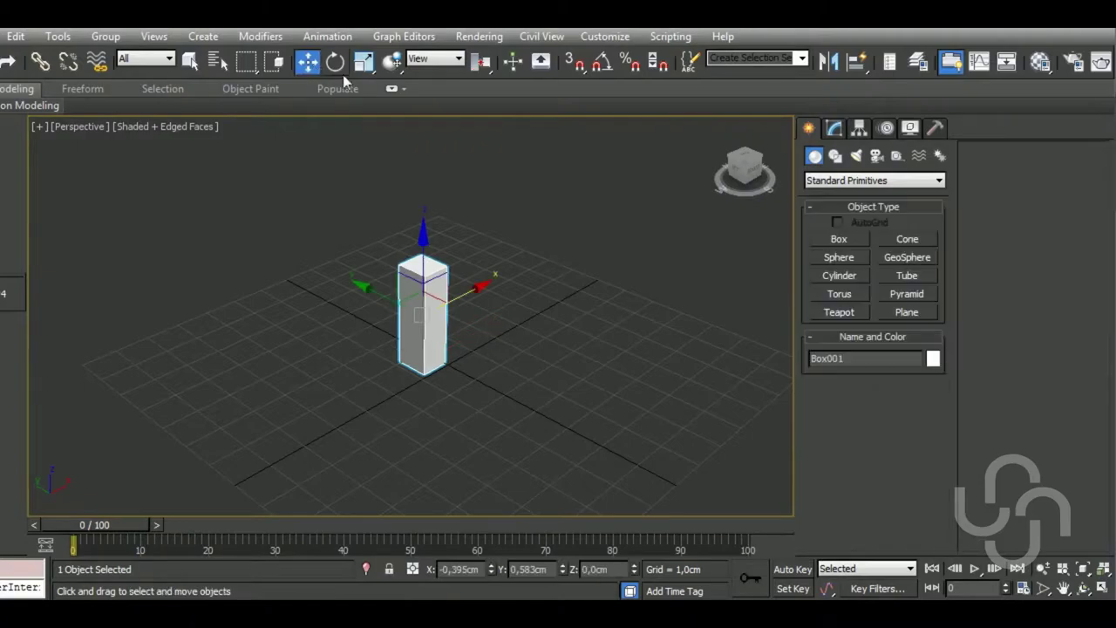
Colour the box grey and zero its X and Y position at the grid origin
left_click(933, 357)
left_click(896, 444)
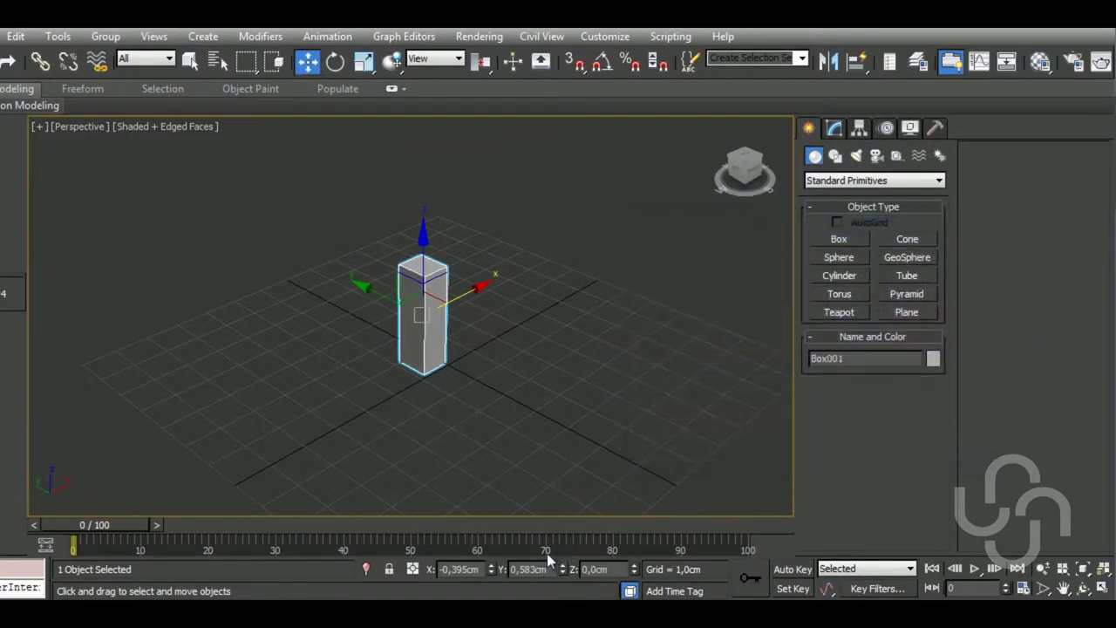
right_click(492, 568)
right_click(562, 569)
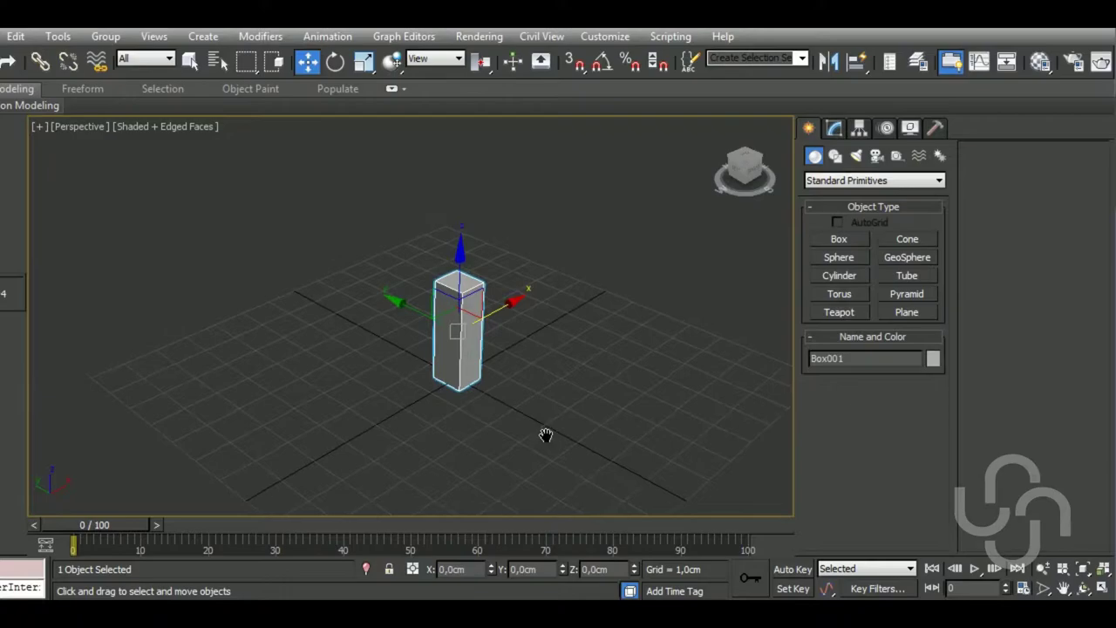
scroll(459, 299, "up", 3)
mouse_move(459, 298)
middle_mouse_down("alt")
mouse_move(522, 335)
mouse_move(545, 329)
middle_mouse_up("alt")
Set Box001's Length and Width to 0,9 cm, keeping its 2,948 cm height
left_click(837, 129)
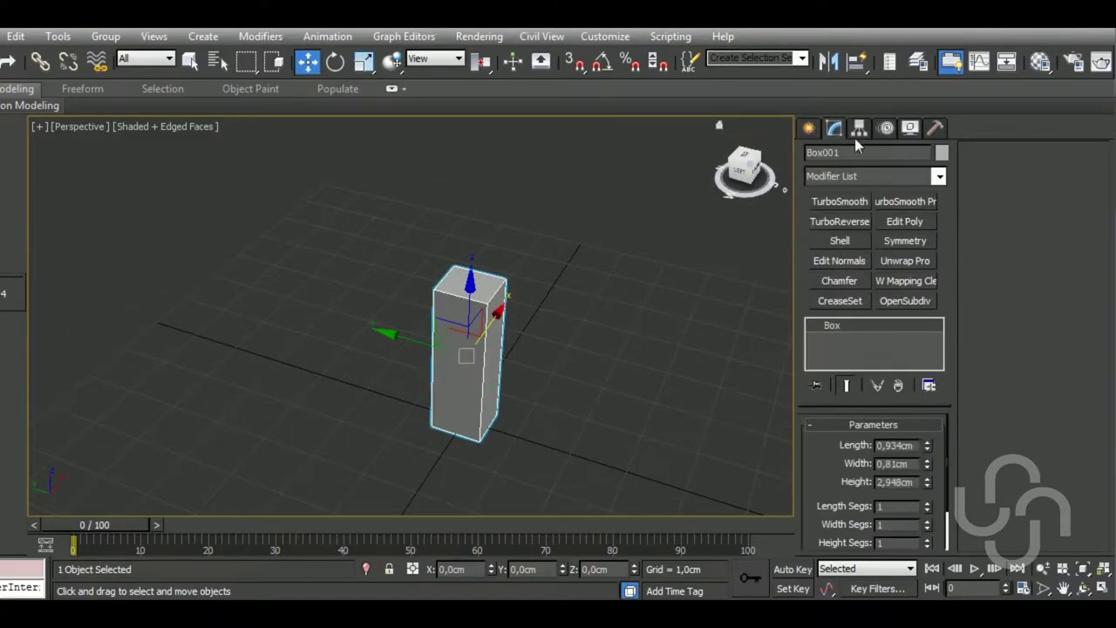
left_click_drag(928, 468, 942, 464)
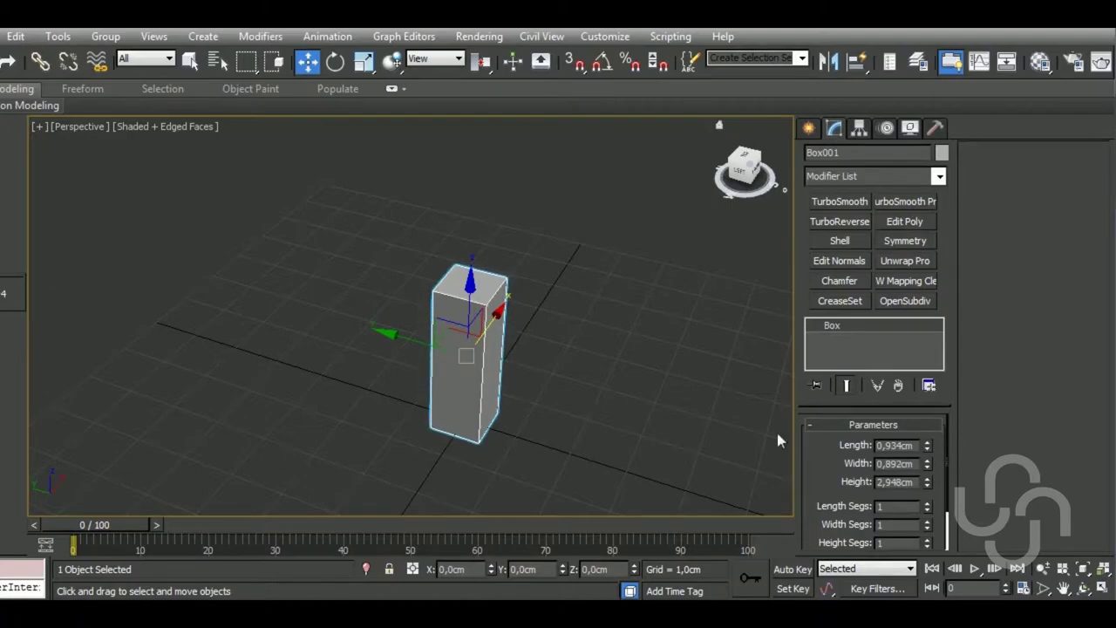
mouse_move(779, 440)
middle_mouse_down("alt")
mouse_move(550, 424)
mouse_move(555, 461)
mouse_move(730, 451)
mouse_move(671, 446)
middle_mouse_up("alt")
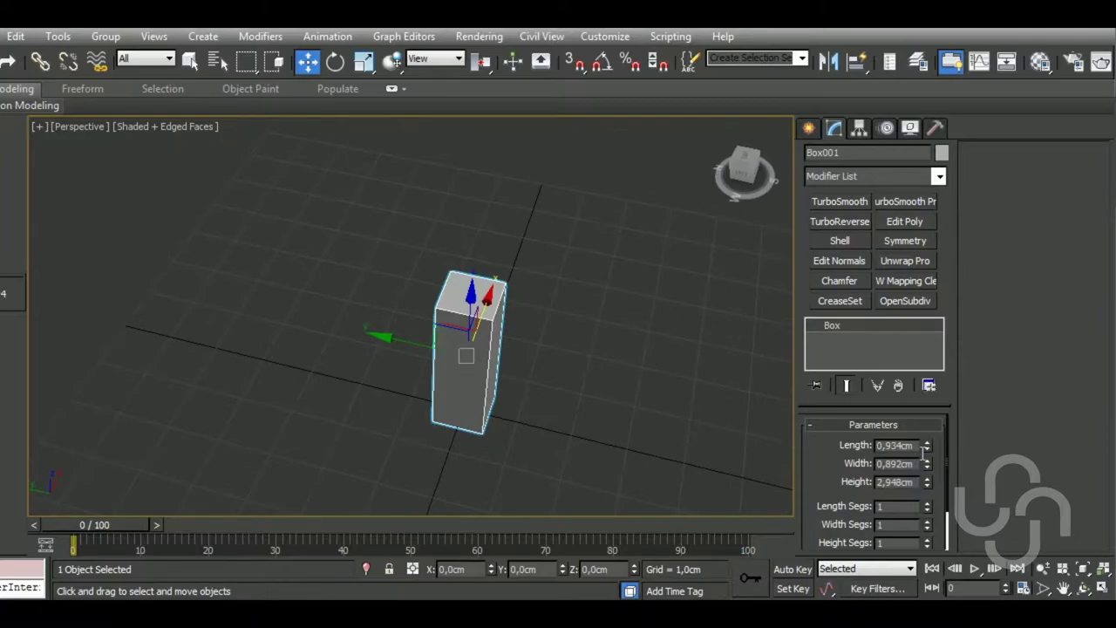
type("0,9")
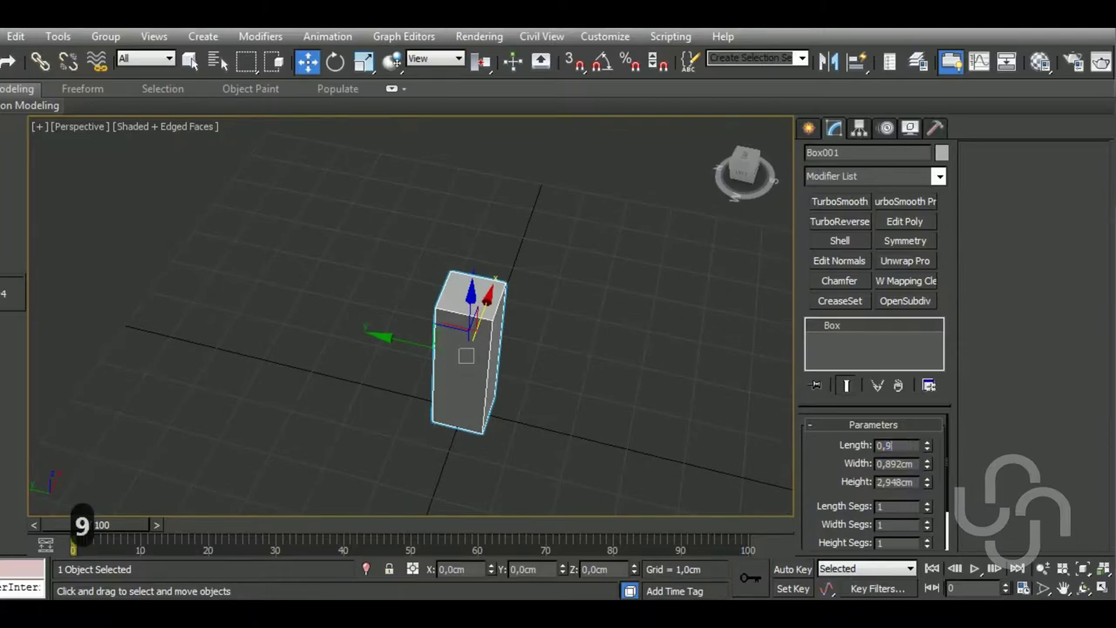
left_click(908, 464)
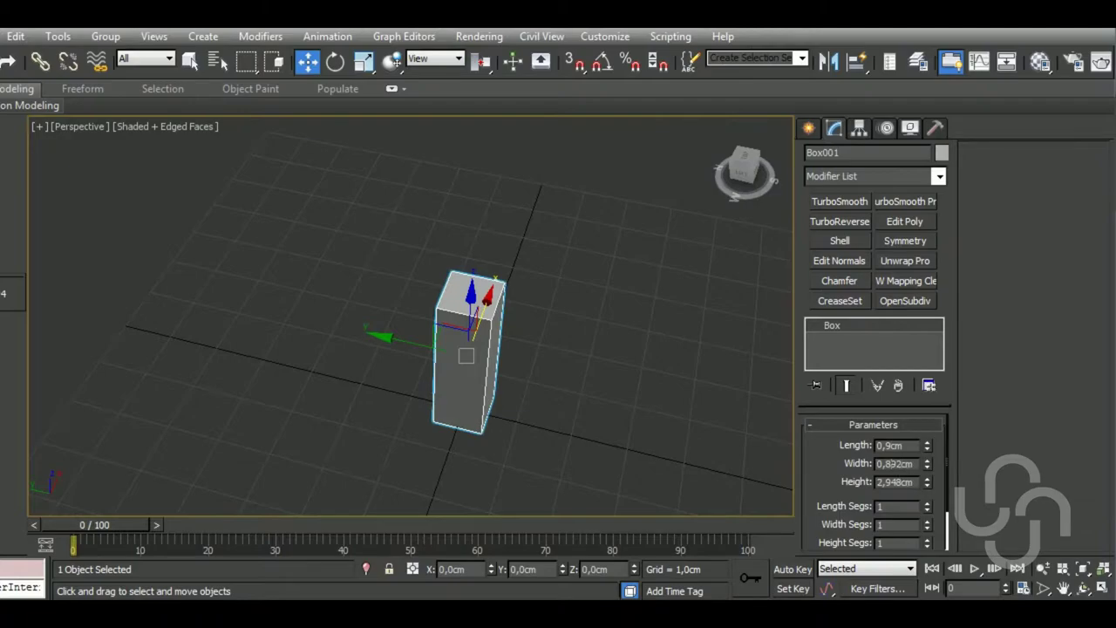
key("BackSpace")
key("BackSpace")
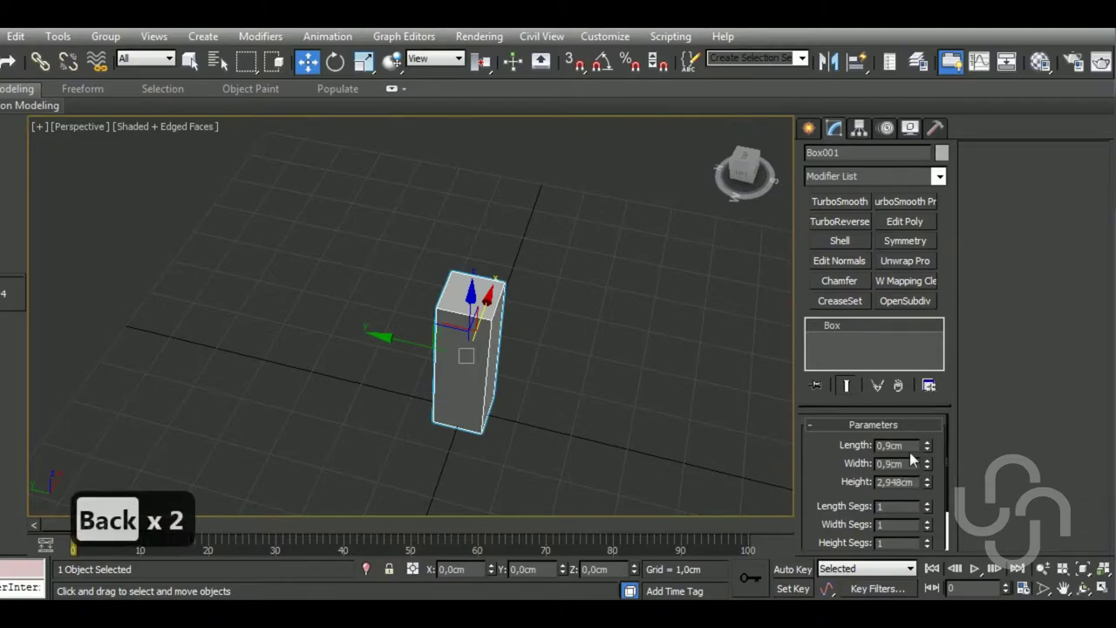
middle_click_drag(541, 429, 589, 439, "alt")
Add an Edit Poly modifier to the box and select one vertical edge
left_click(904, 222)
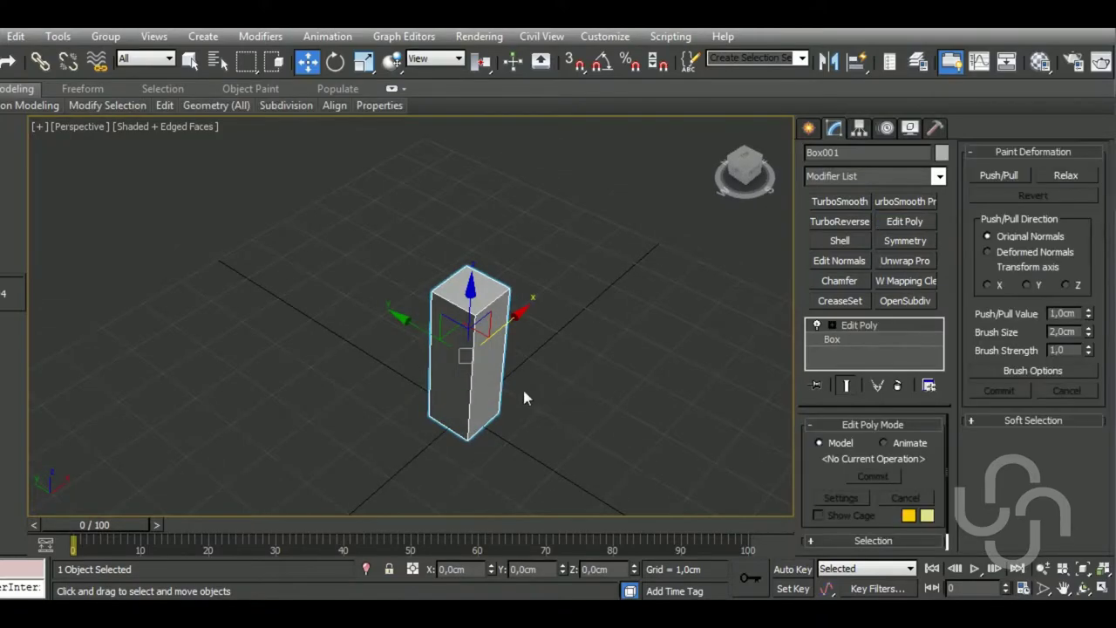
middle_click_drag(523, 390, 538, 395)
key("2")
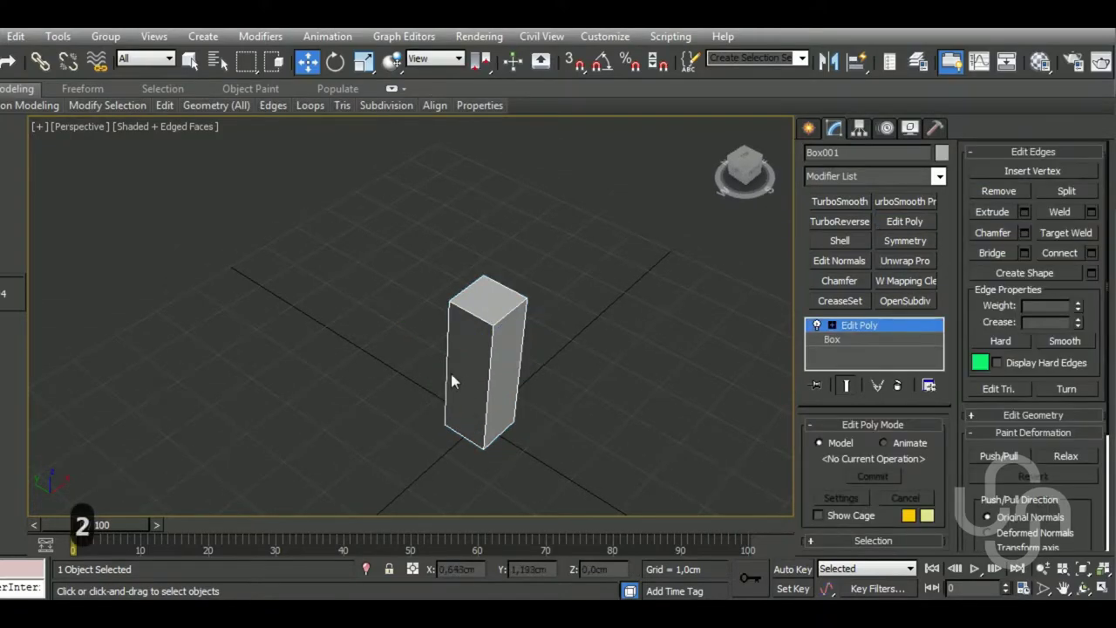
left_click(447, 383)
mouse_move(447, 383)
middle_mouse_down("alt")
mouse_move(582, 433)
mouse_move(756, 433)
middle_mouse_up("alt")
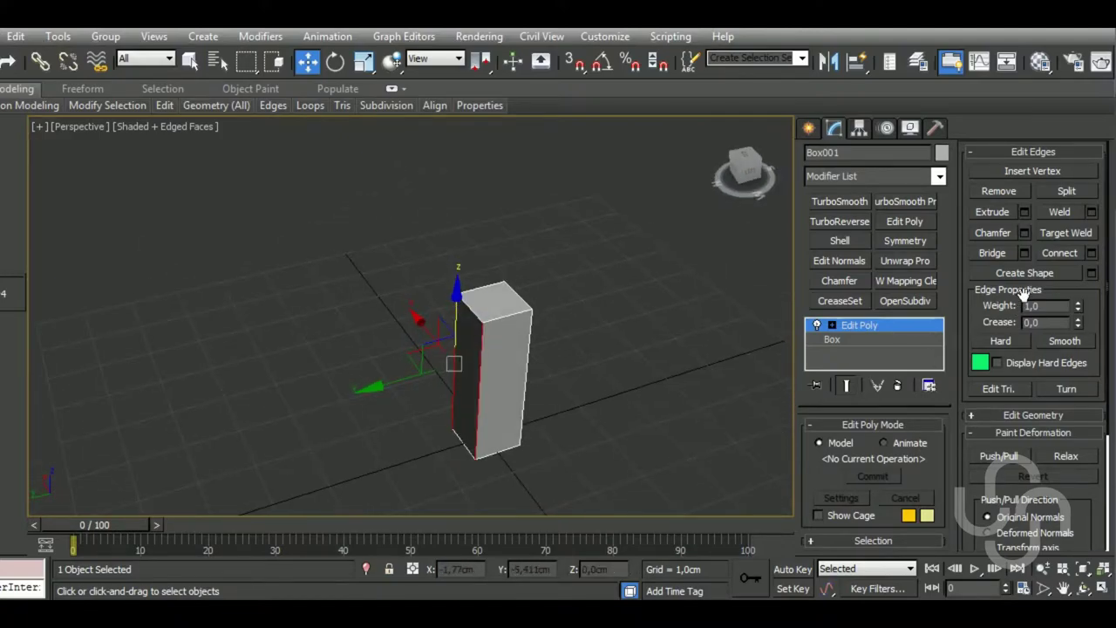
Chamfer the selected edge by about 0,157 cm with 3 segments
left_click(1024, 233)
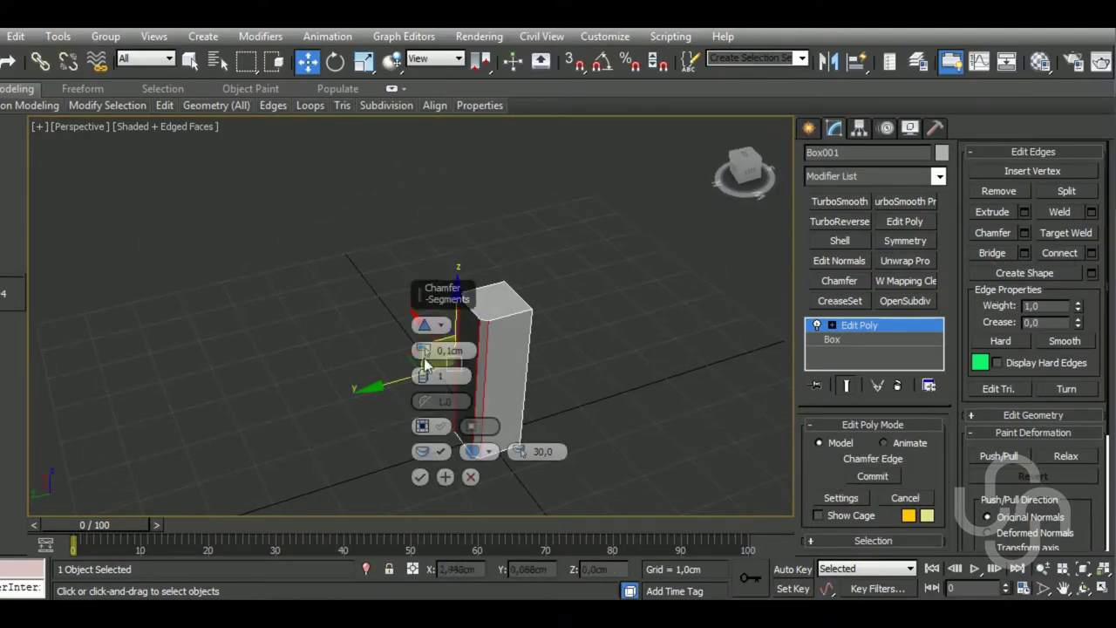
left_click_drag(425, 353, 424, 366)
mouse_move(558, 410)
middle_mouse_down("alt")
mouse_move(597, 411)
mouse_move(672, 468)
middle_mouse_up("alt")
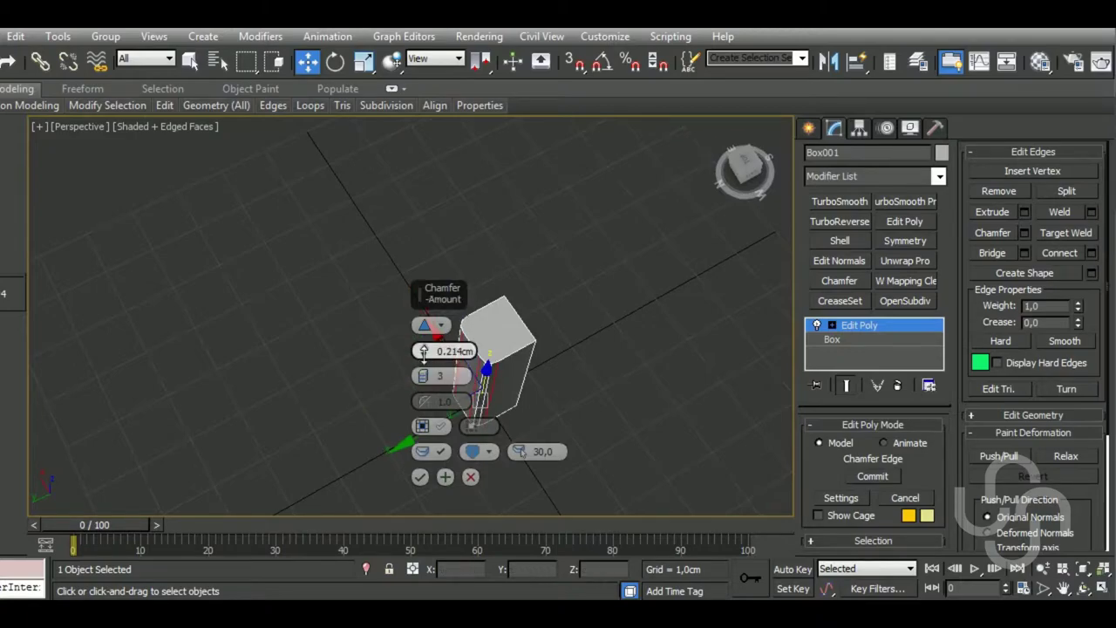
left_click(419, 476)
mouse_move(538, 387)
middle_mouse_down("alt")
mouse_move(531, 412)
mouse_move(566, 401)
middle_mouse_up("alt")
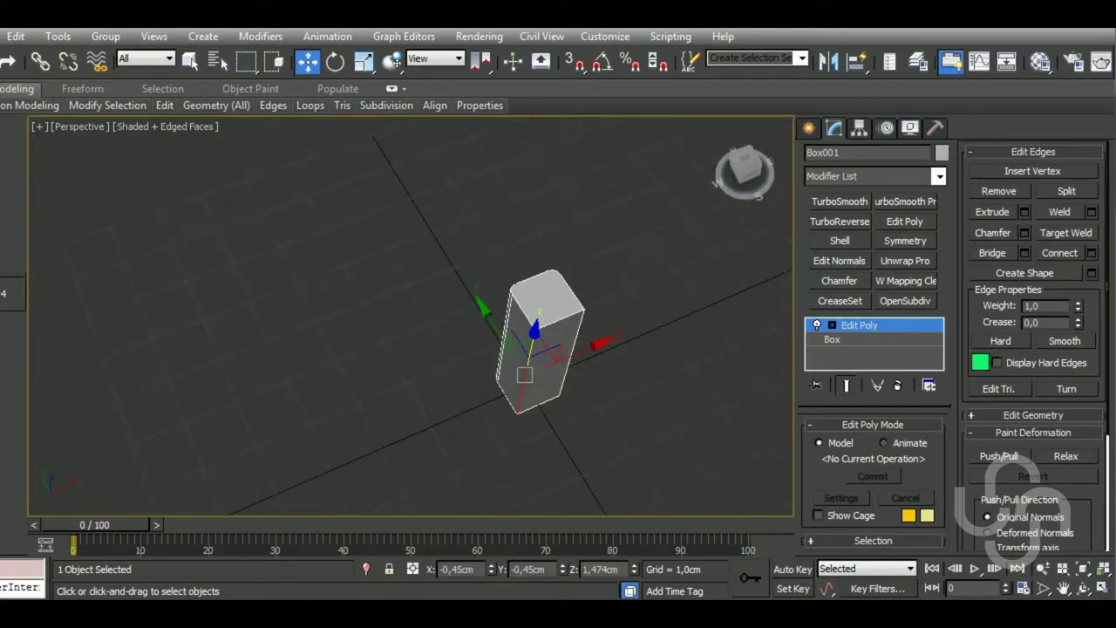
Chamfer the remaining vertical edges by about 0,009 cm with 2 segments
left_click(584, 378)
left_click(1024, 232)
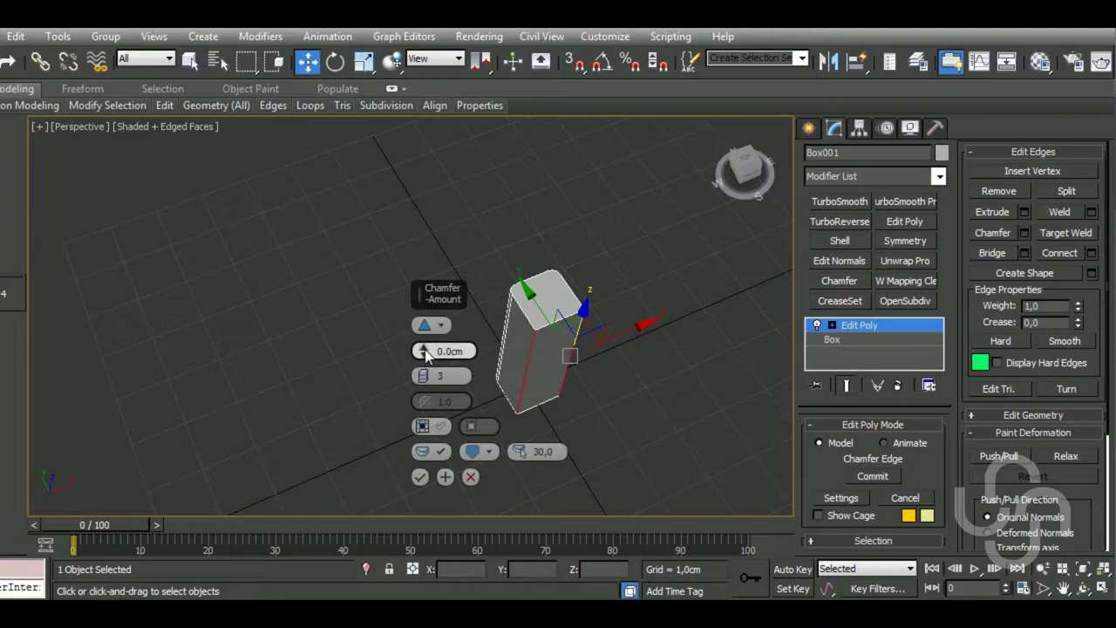
left_click_drag(426, 353, 425, 384)
scroll(542, 315, "up", 5)
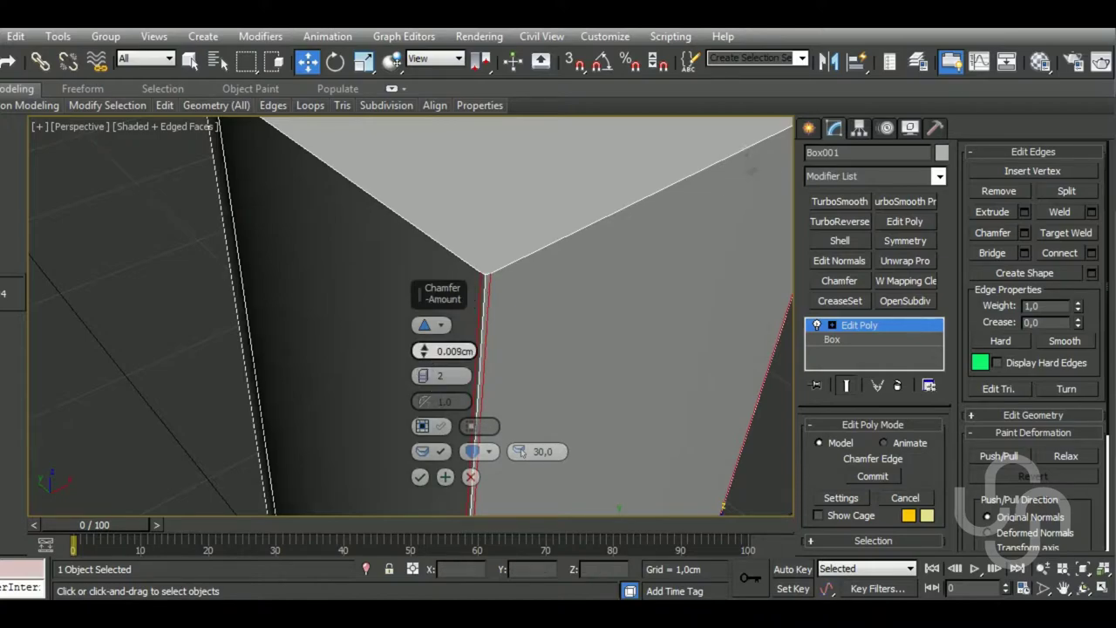
left_click(419, 477)
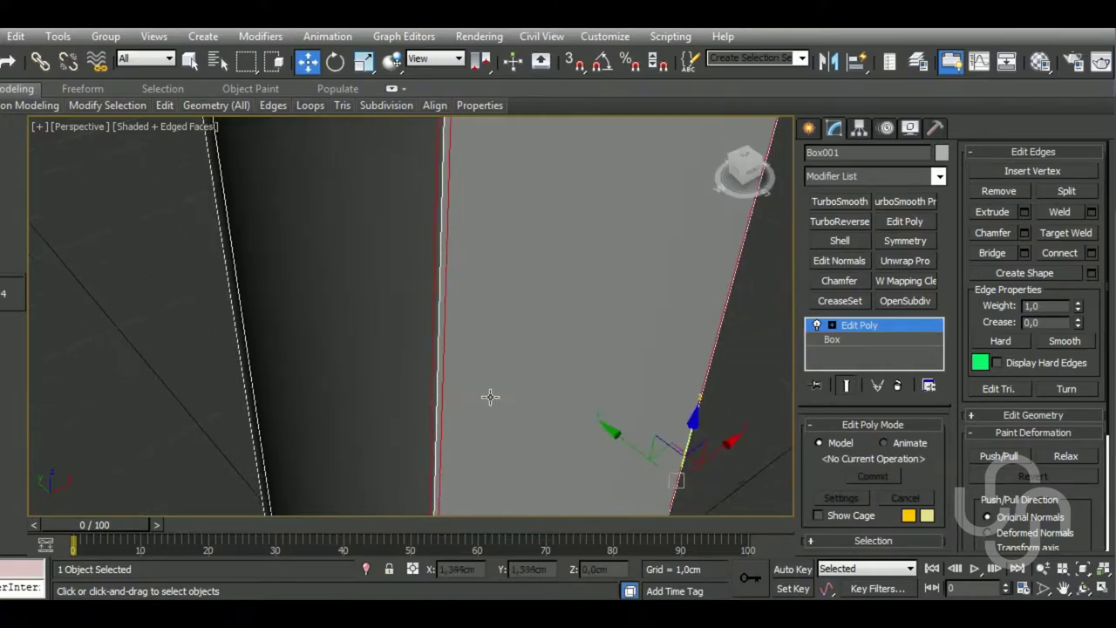
scroll(491, 394, "down", 8)
middle_click_drag(518, 393, 520, 411, "alt")
scroll(521, 412, "down", 5)
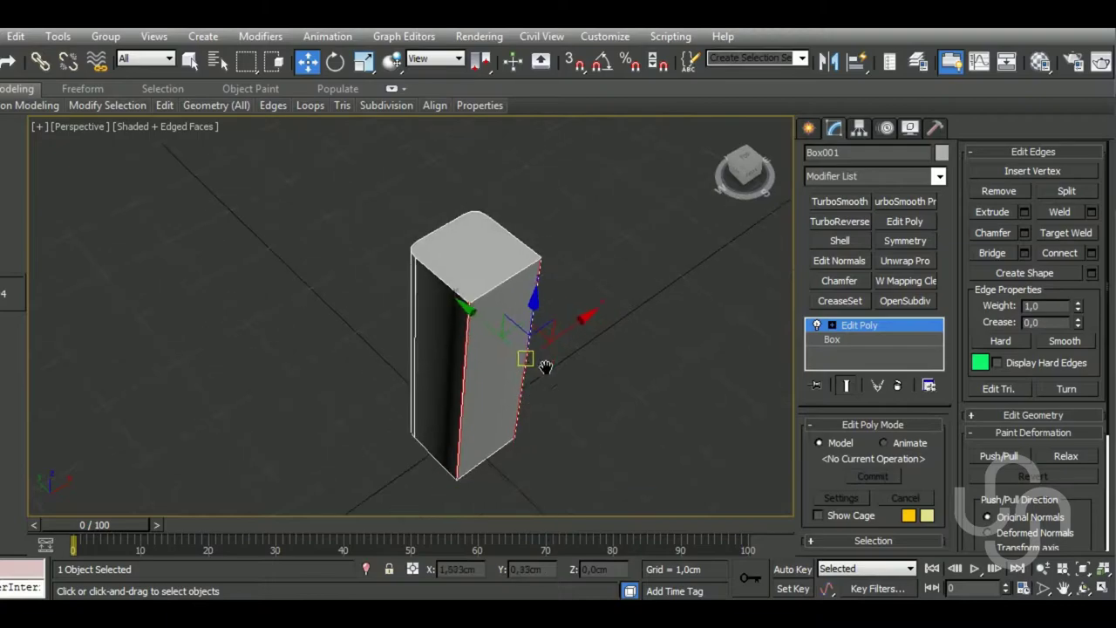
scroll(532, 357, "down", 3)
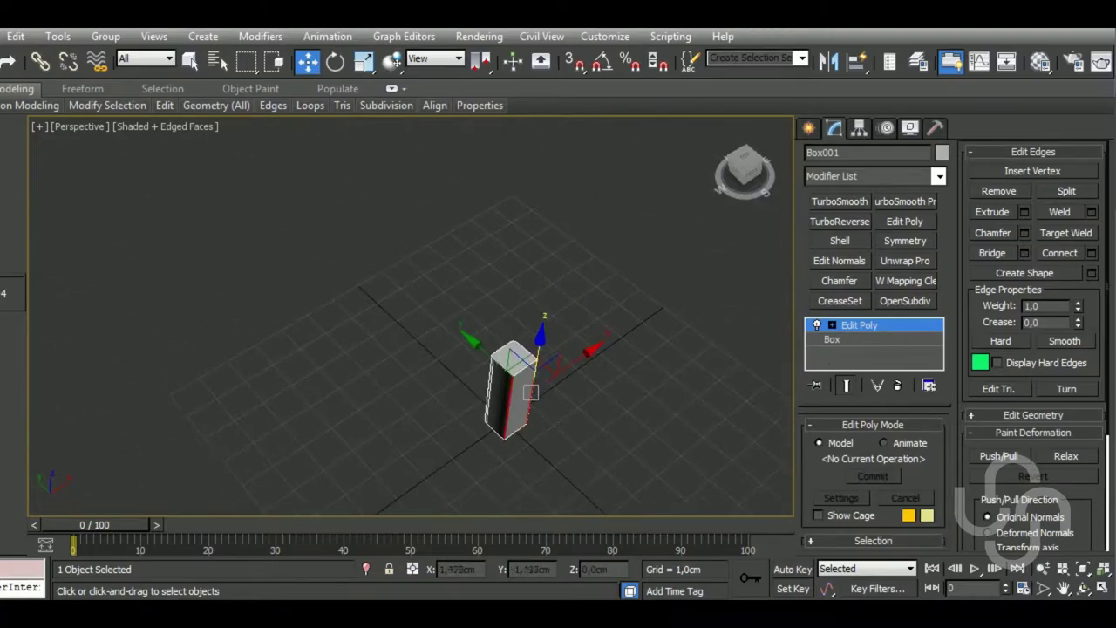
Switch to Polygon mode and select the box's top face
key("4")
left_click(513, 347)
scroll(531, 381, "up", 5)
Expand the Edit Poly rollouts and detach the top face as Object001
mouse_move(530, 381)
middle_mouse_down("alt")
mouse_move(602, 381)
mouse_move(624, 348)
middle_mouse_up("alt")
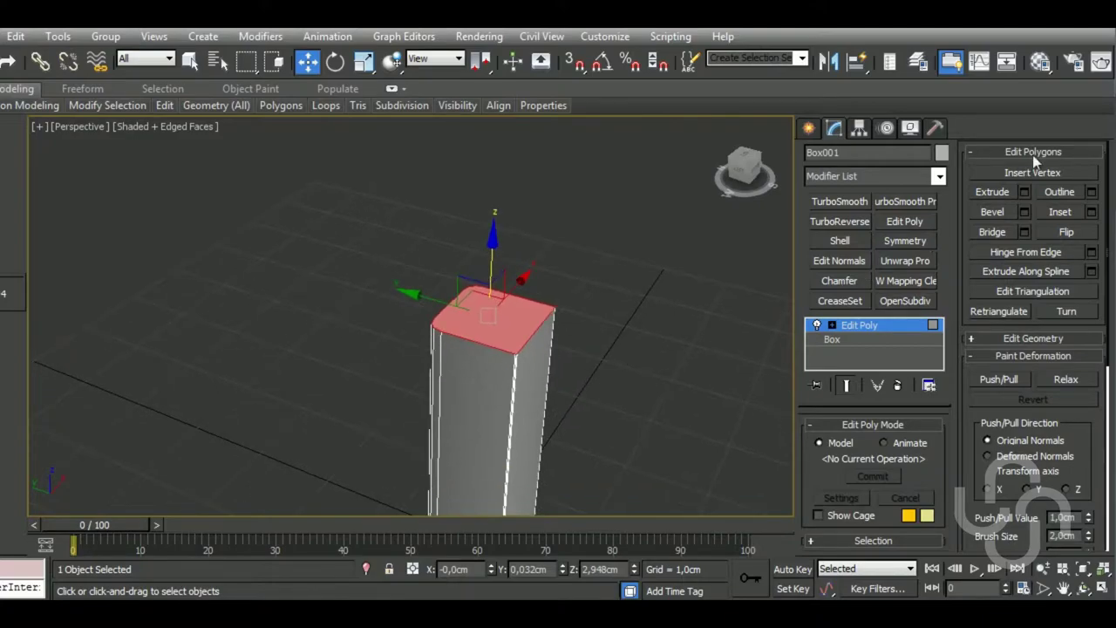
scroll(1038, 156, "down", 5)
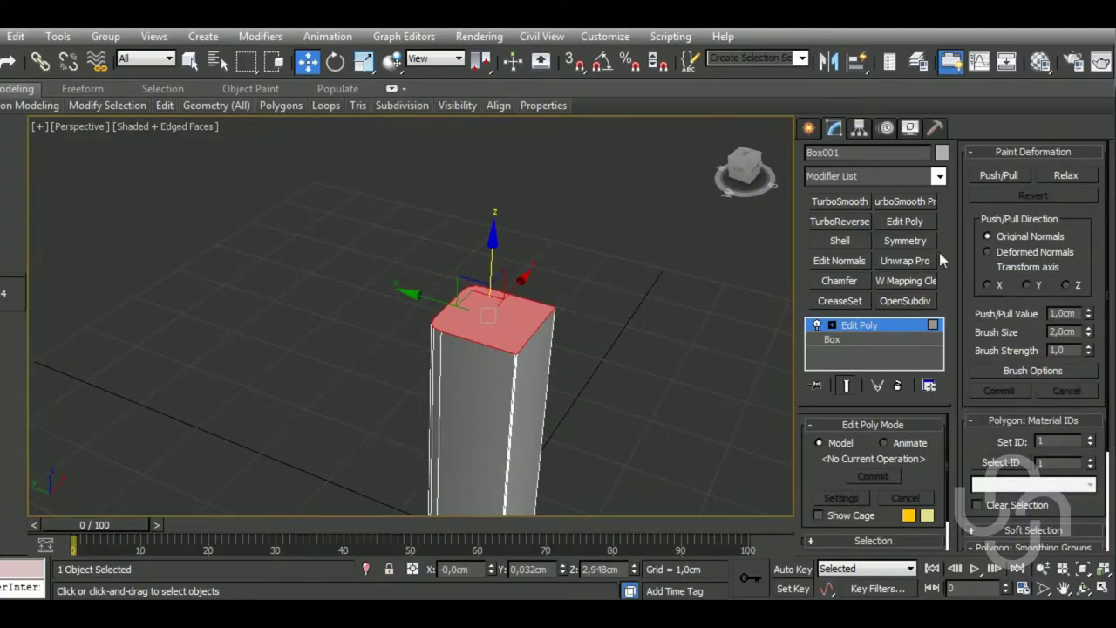
left_click(1090, 156)
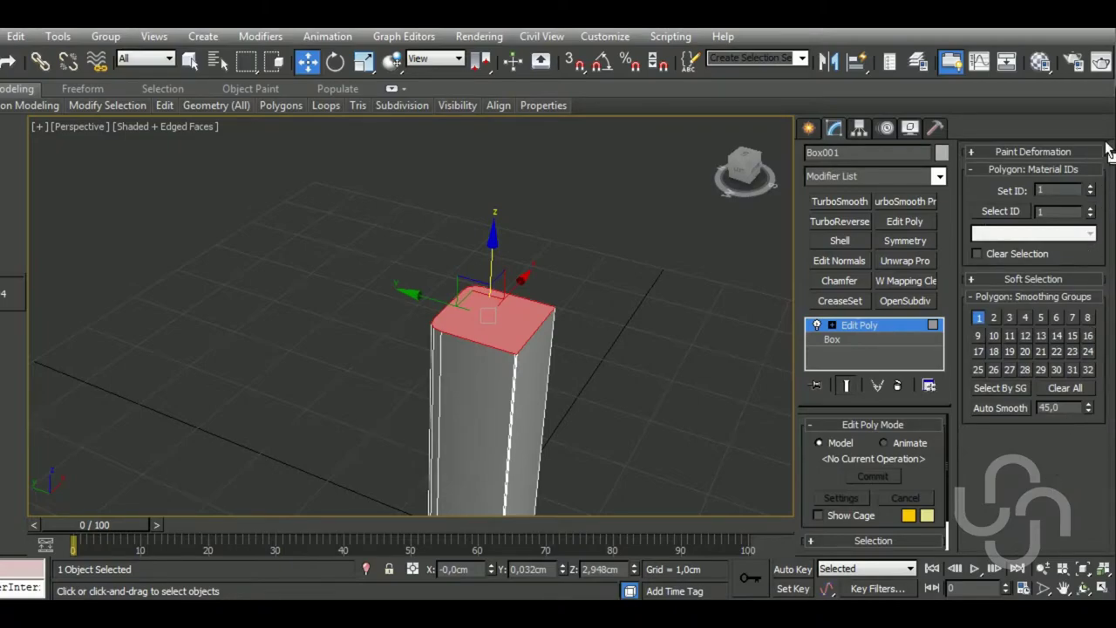
left_click(899, 538)
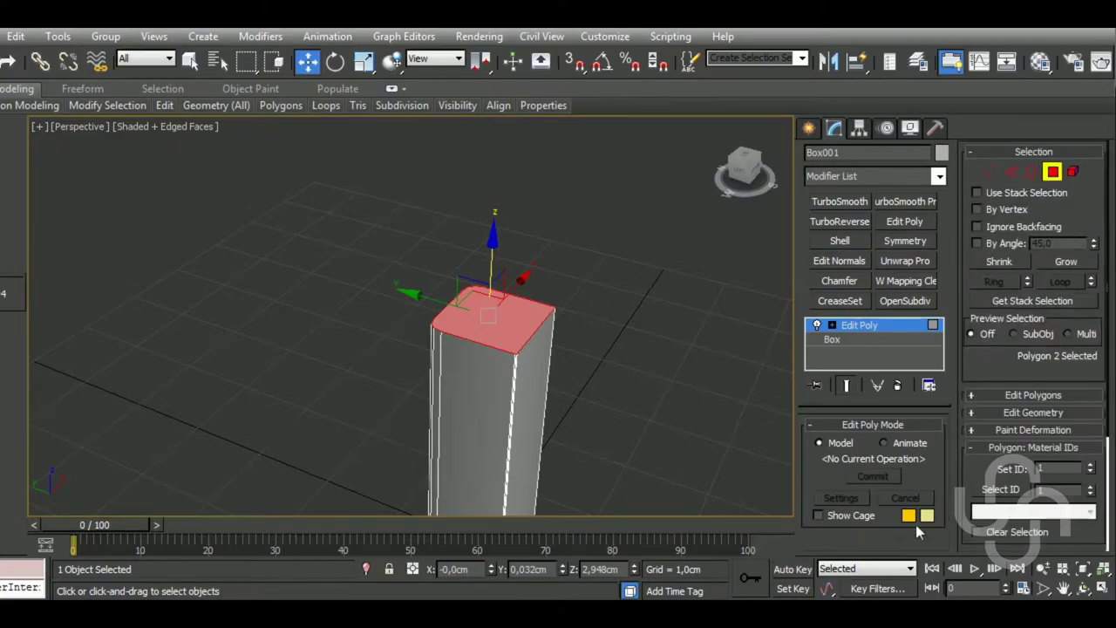
left_click(1054, 390)
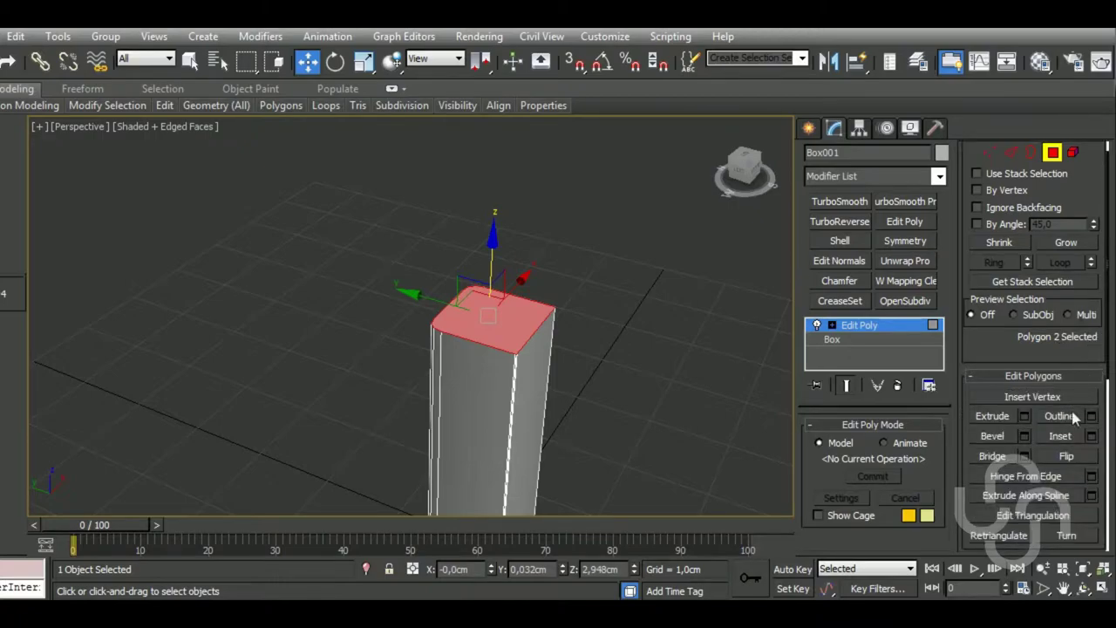
left_click_drag(1100, 355, 1100, 145)
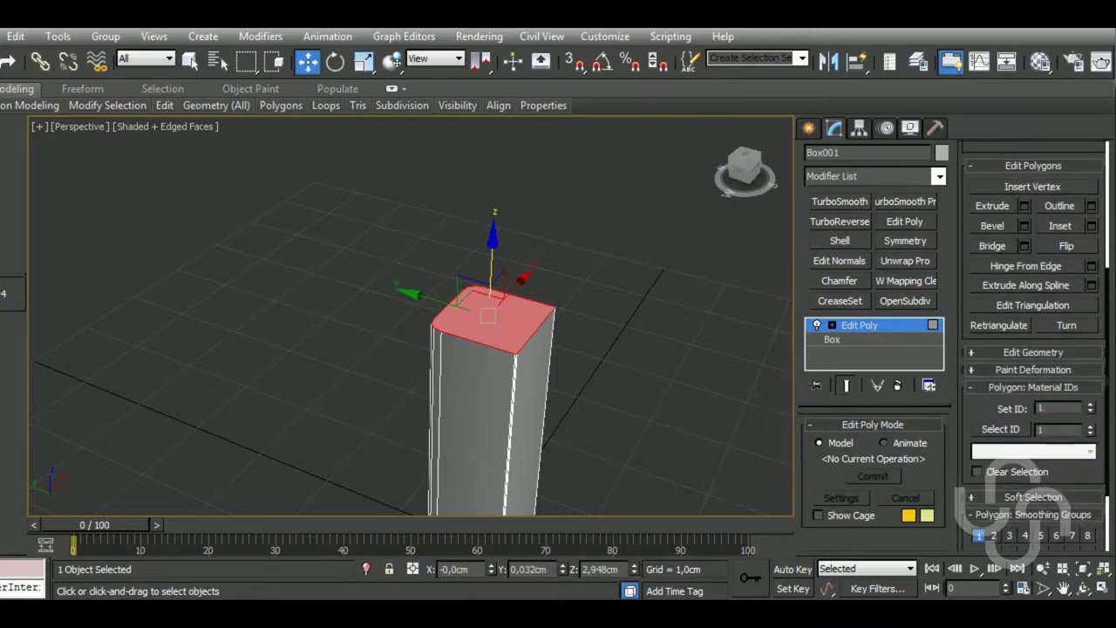
left_click(1079, 353)
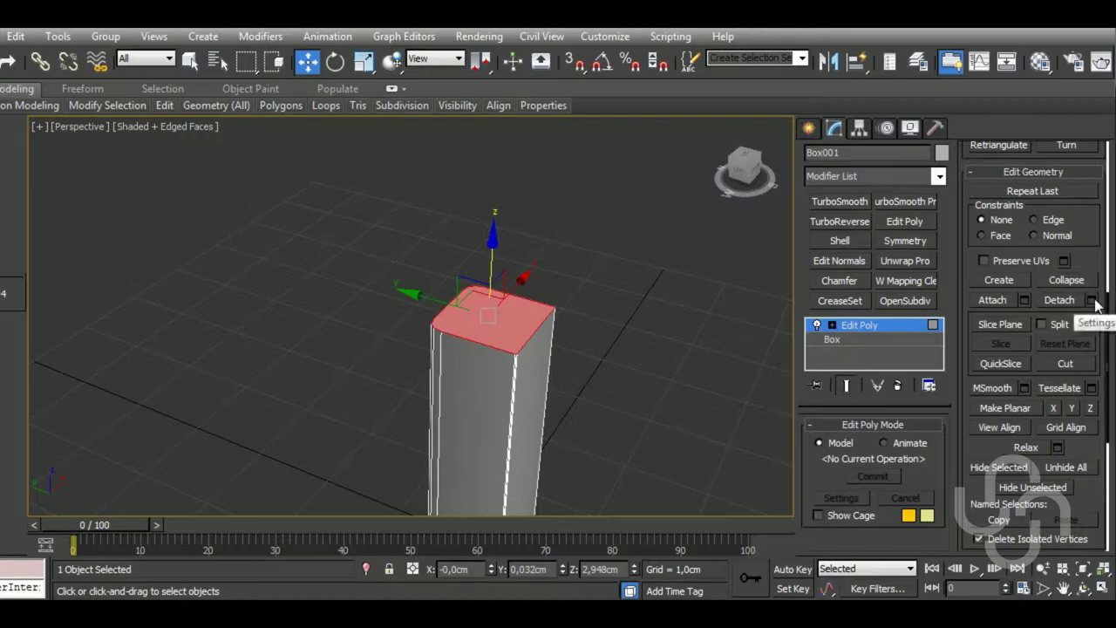
left_click(1059, 299)
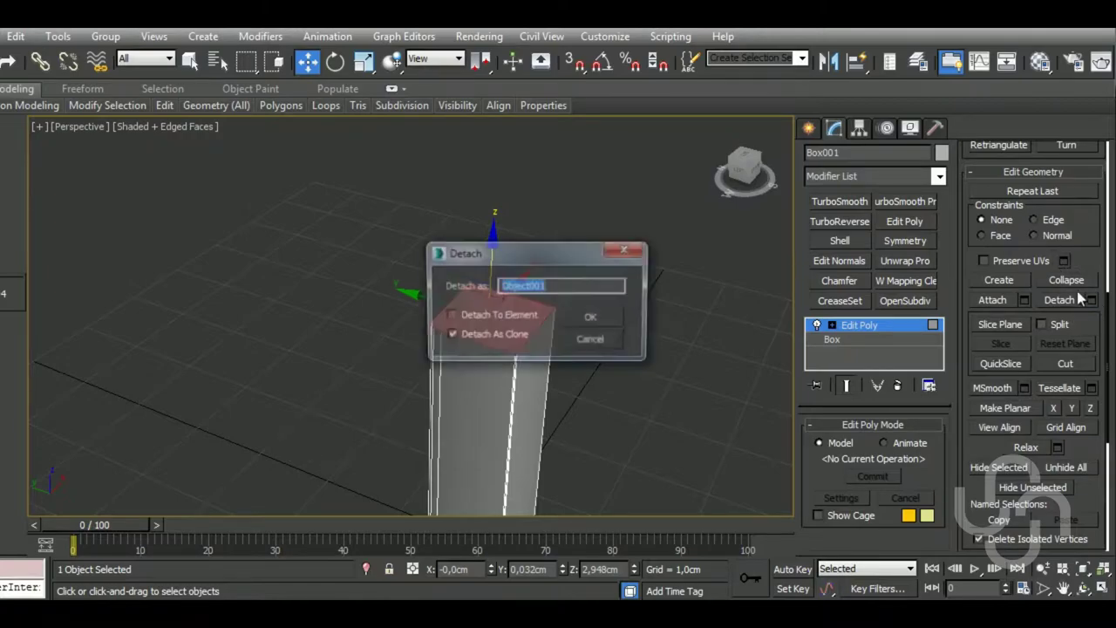
left_click(610, 318)
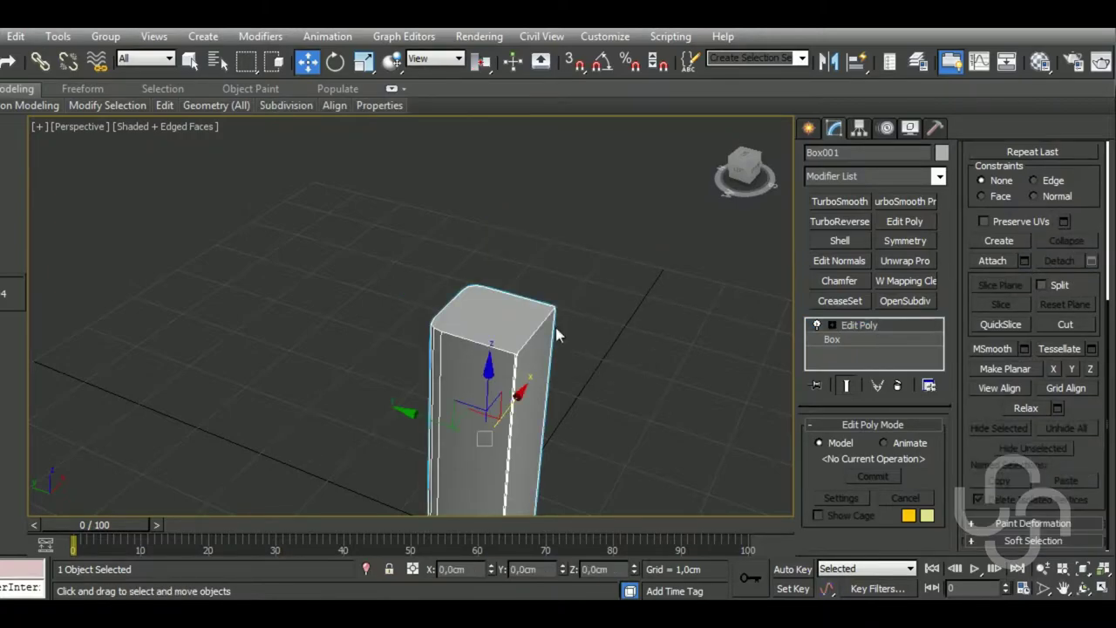
middle_click_drag(516, 360, 568, 349, "alt")
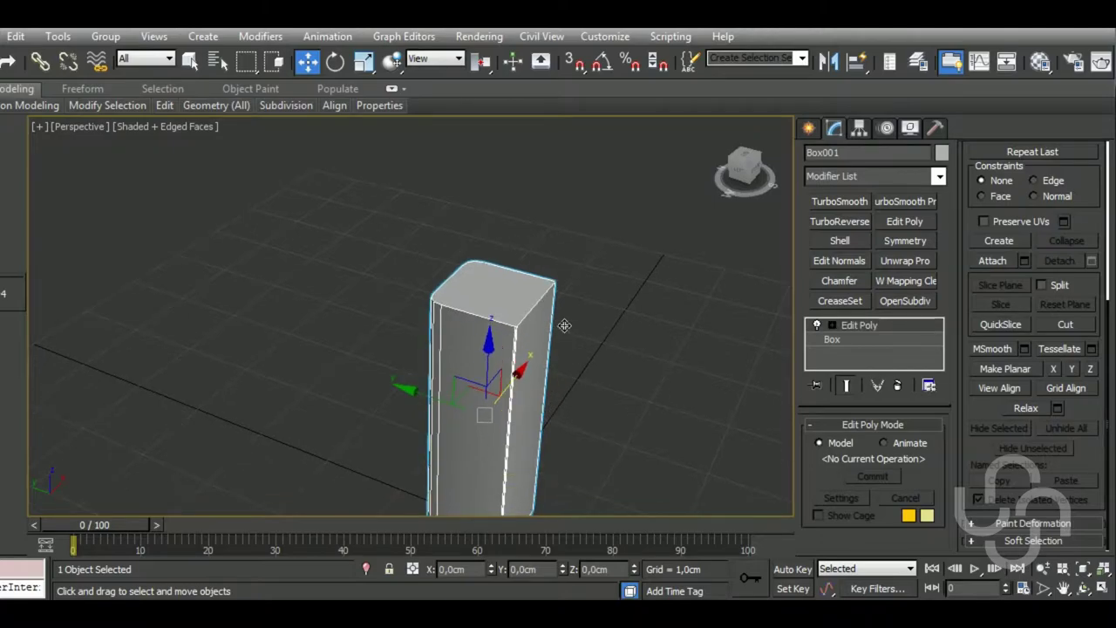
Select Object001 and add a Shell modifier with a 0,06 cm outer amount
left_click(523, 284)
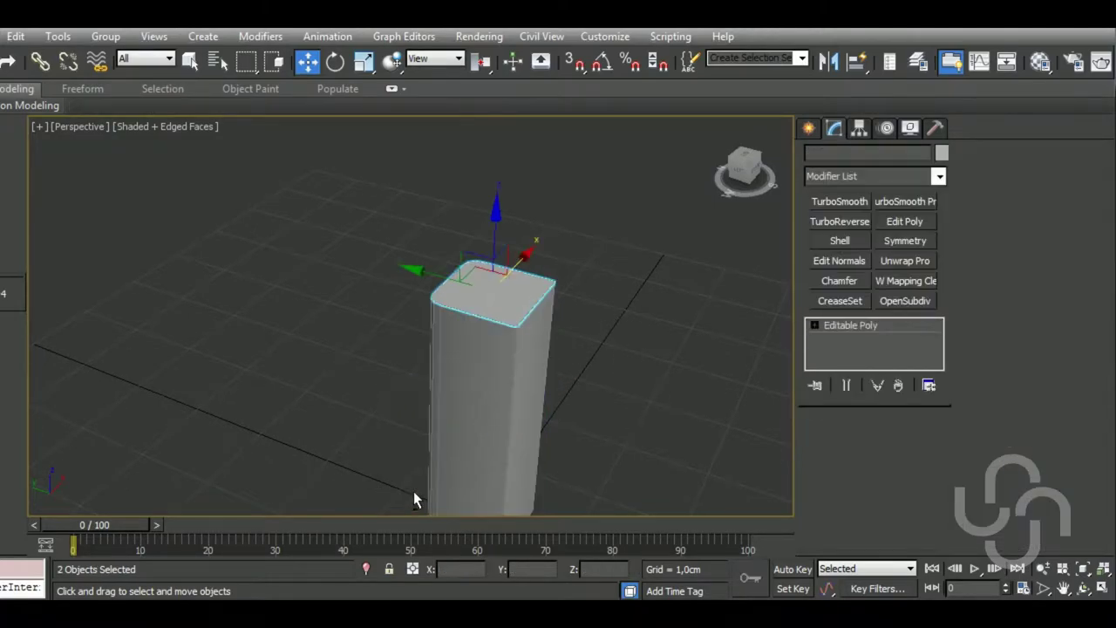
left_click(857, 244)
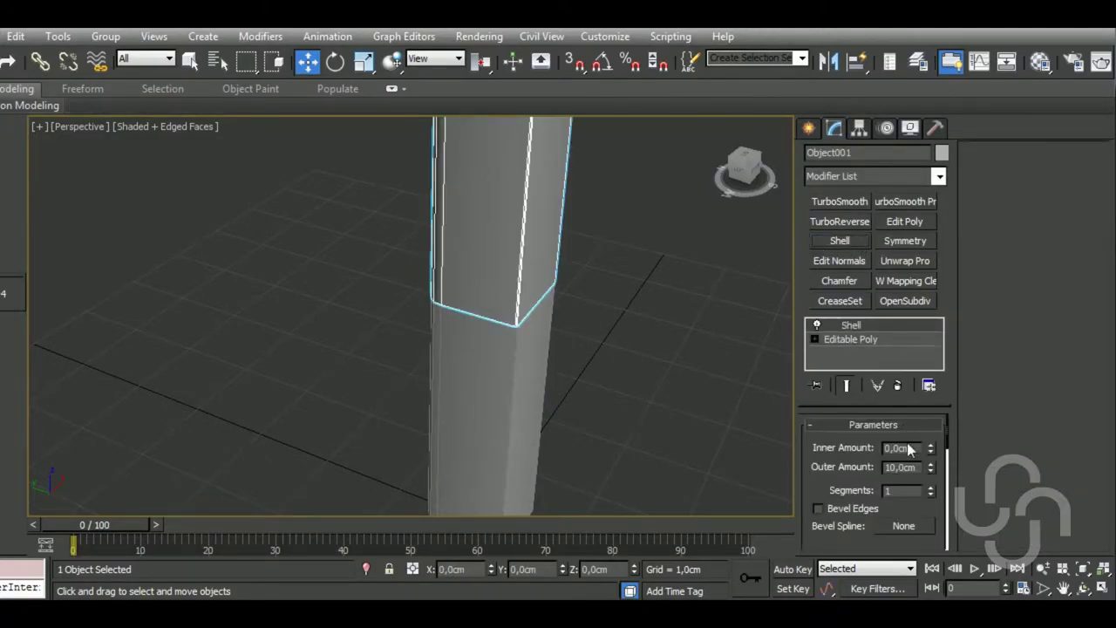
right_click(930, 471)
left_click_drag(931, 469, 943, 424)
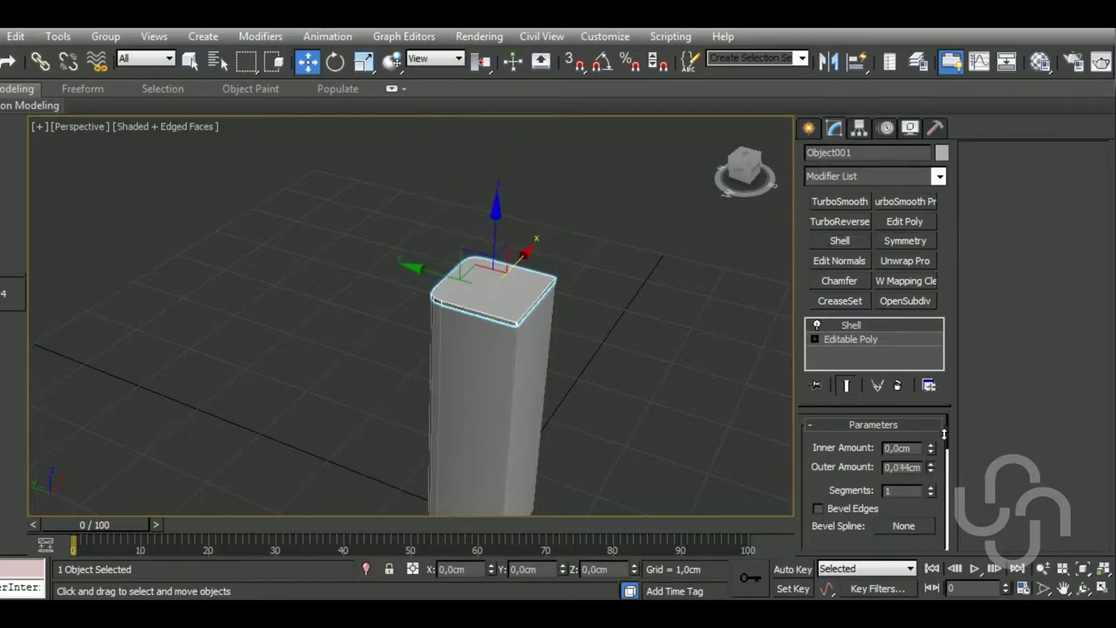
scroll(541, 344, "up", 5)
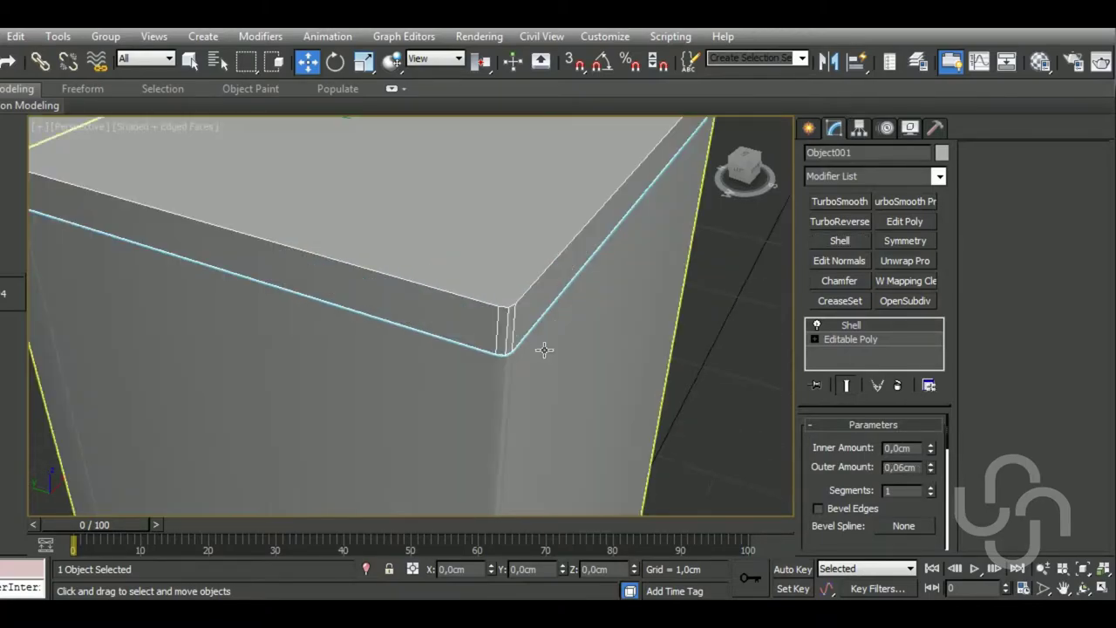
scroll(567, 361, "down", 5)
mouse_move(573, 355)
middle_mouse_down("alt")
mouse_move(484, 359)
mouse_move(473, 316)
middle_mouse_up("alt")
Pick Select and Uniform Scale and toggle Affect Pivot Only on and off
left_click(362, 62)
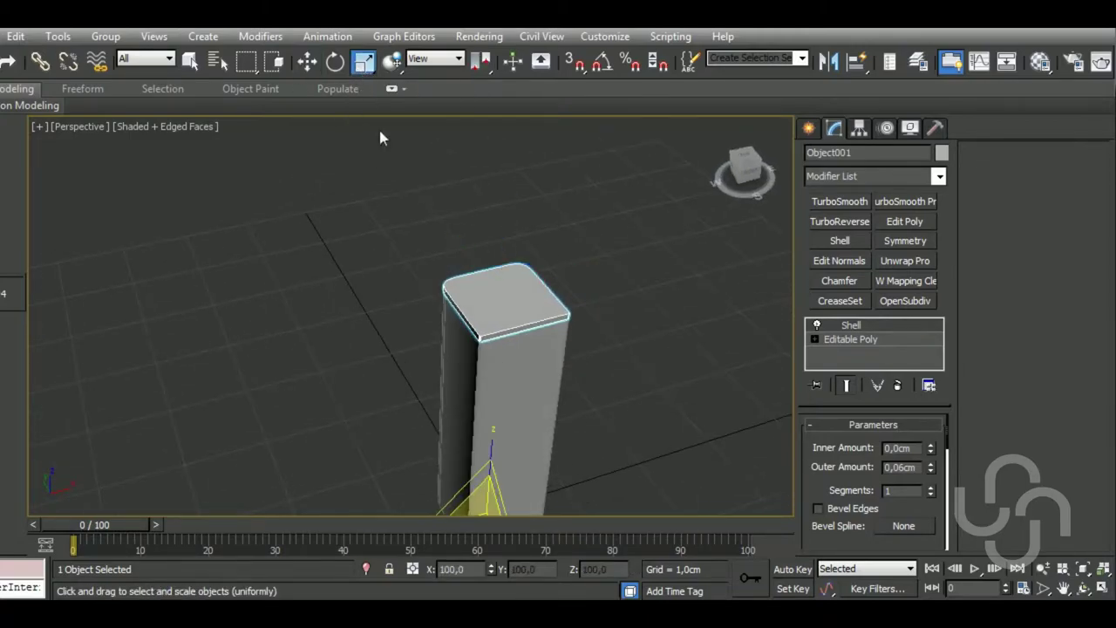
middle_click_drag(378, 127, 566, 262, "alt")
left_click(859, 129)
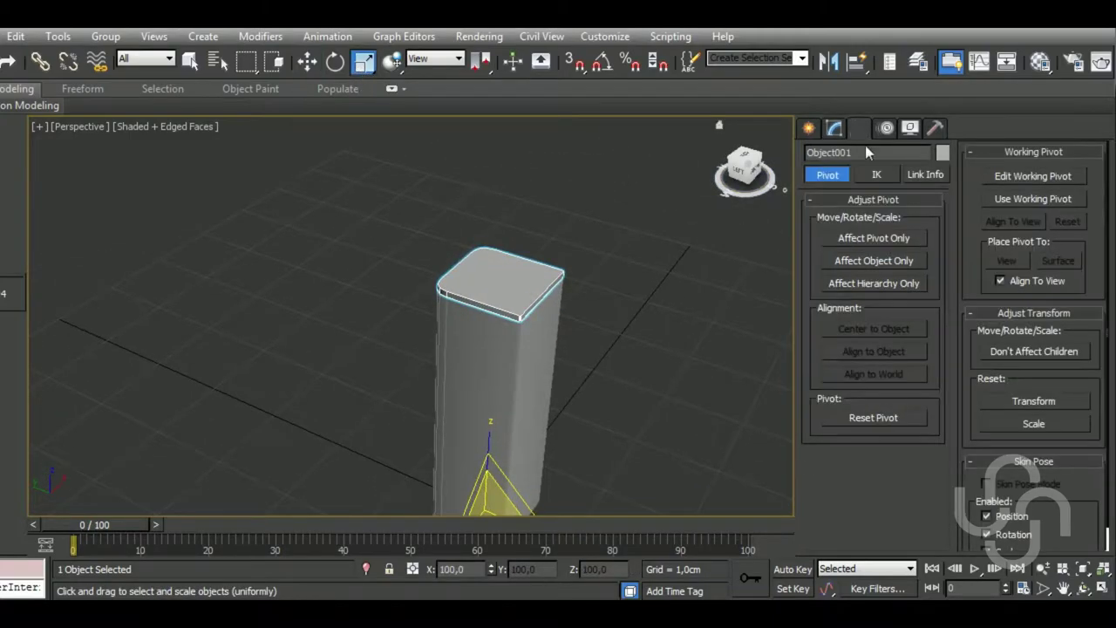
left_click(885, 236)
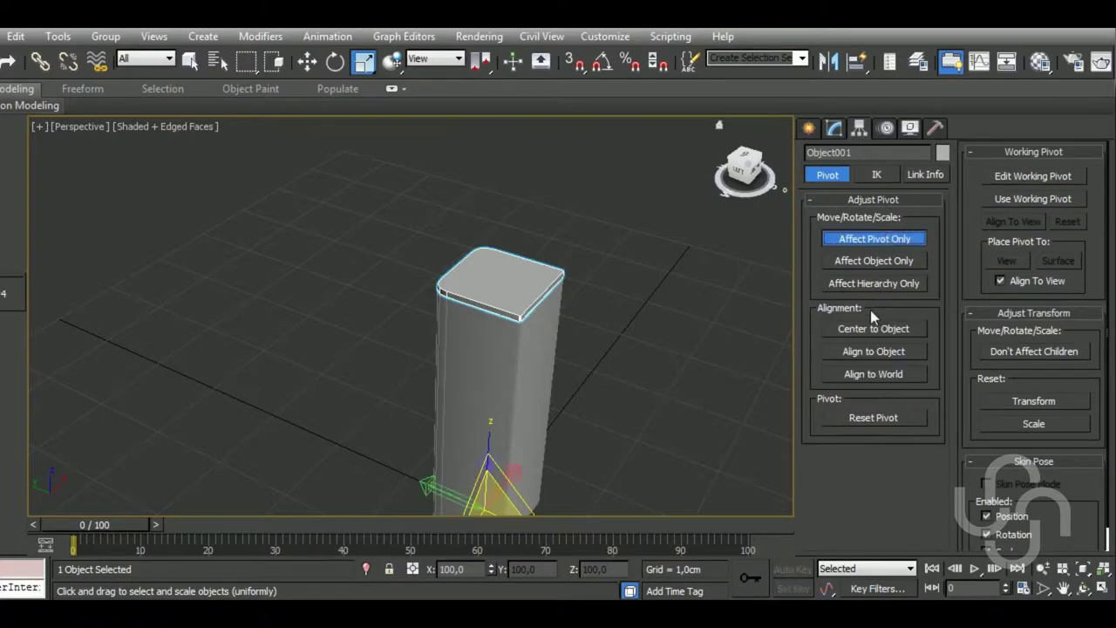
left_click(888, 238)
middle_click_drag(577, 346, 586, 352)
In wireframe Top view, scale the cap uniformly to about 102.9%
key("t")
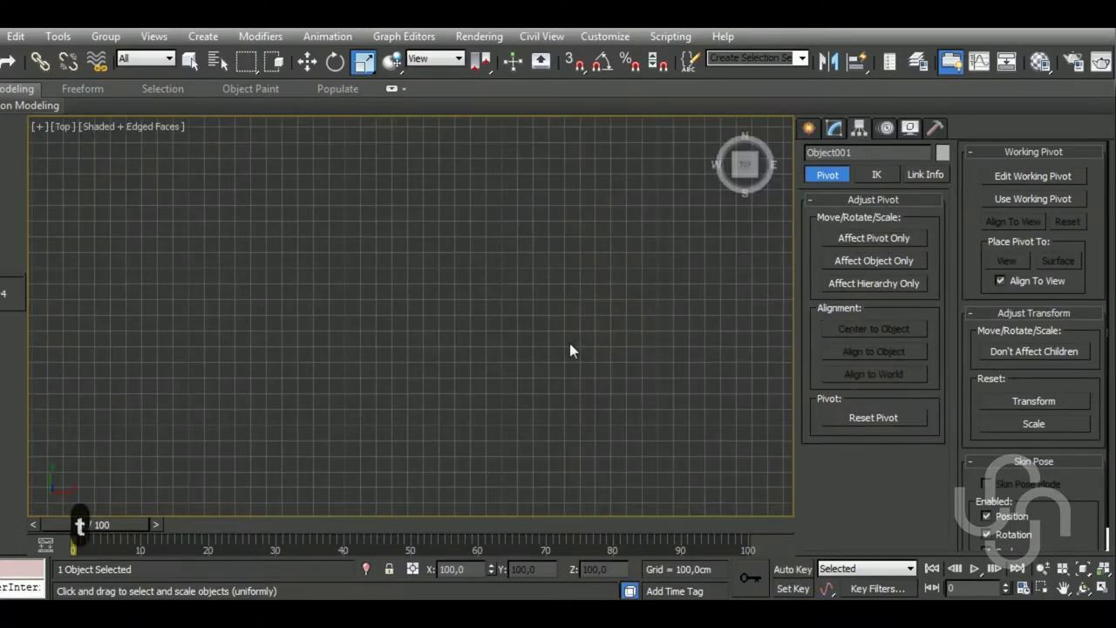
key("z")
middle_click_drag(396, 295, 435, 356)
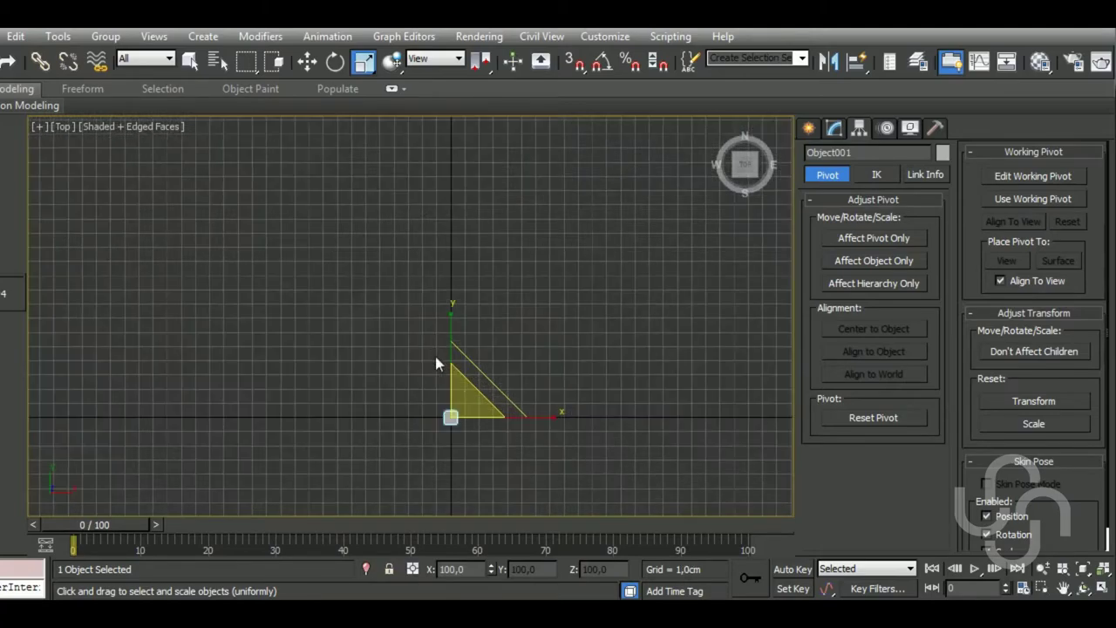
key("g")
middle_click_drag(500, 302, 516, 276)
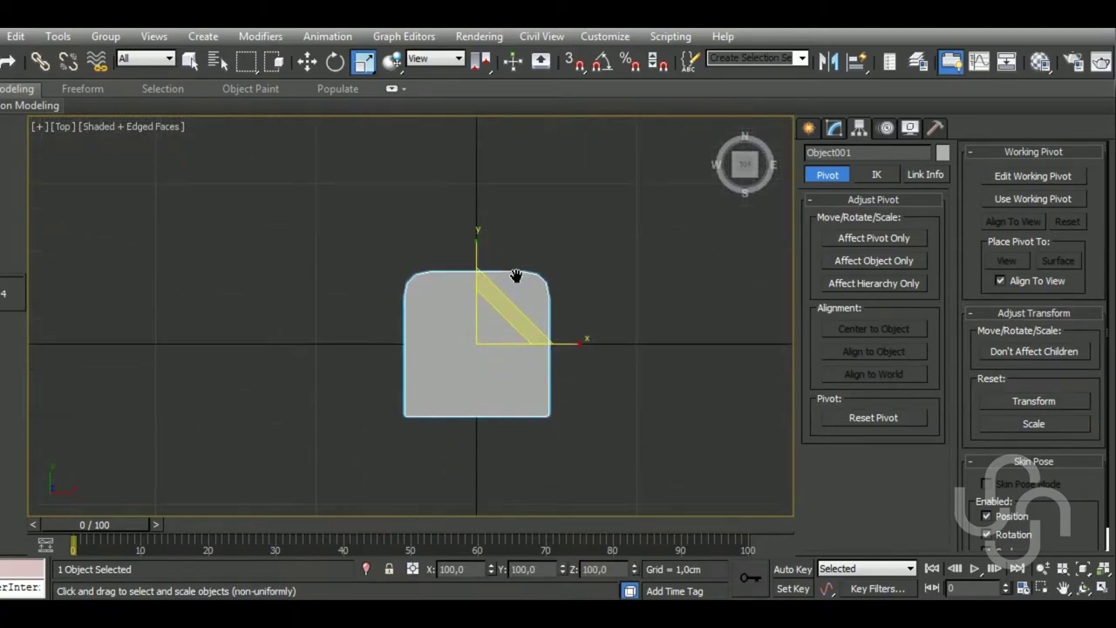
key("F3")
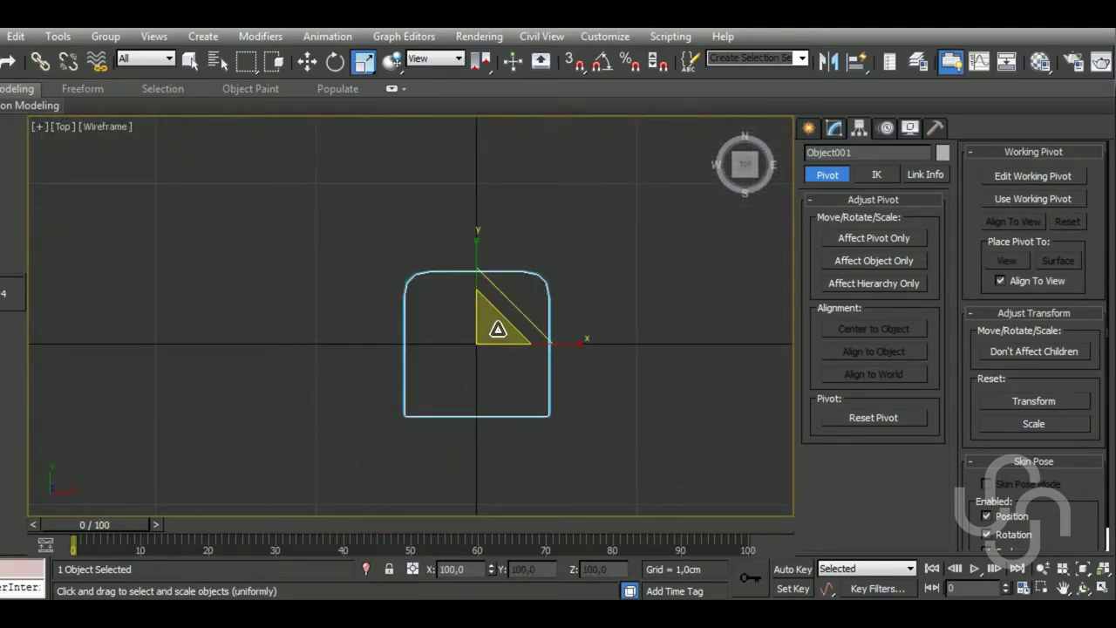
left_click_drag(497, 330, 497, 327)
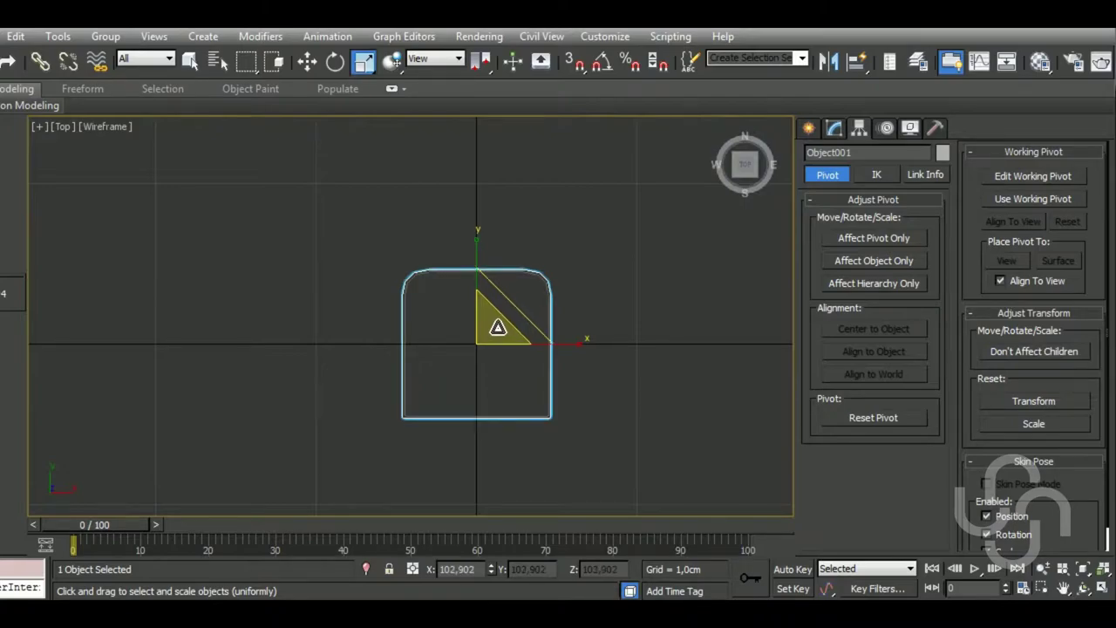
mouse_move(497, 327)
middle_mouse_down("alt")
mouse_move(491, 410)
mouse_move(573, 332)
mouse_move(556, 299)
mouse_move(576, 246)
middle_mouse_up("alt")
key("F3")
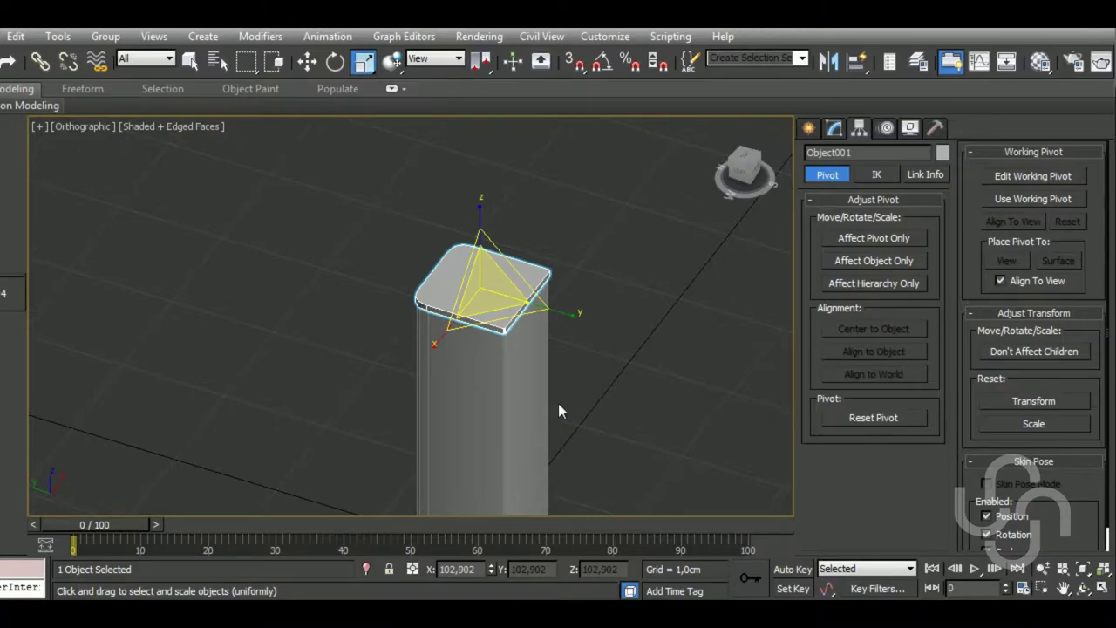
mouse_move(558, 403)
middle_mouse_down("alt")
mouse_move(598, 331)
mouse_move(578, 336)
mouse_move(564, 248)
mouse_move(582, 307)
middle_mouse_up("alt")
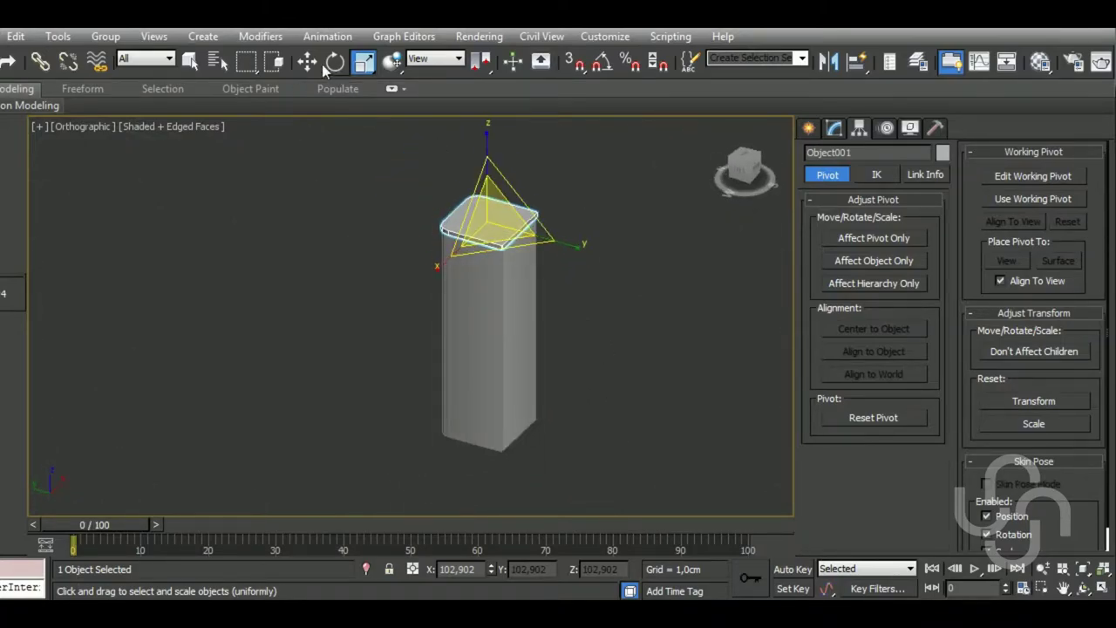
Shift-drag a copy of the cap, Object002, down to the column's base
key("w")
left_click_drag(497, 186, 497, 391, "shift")
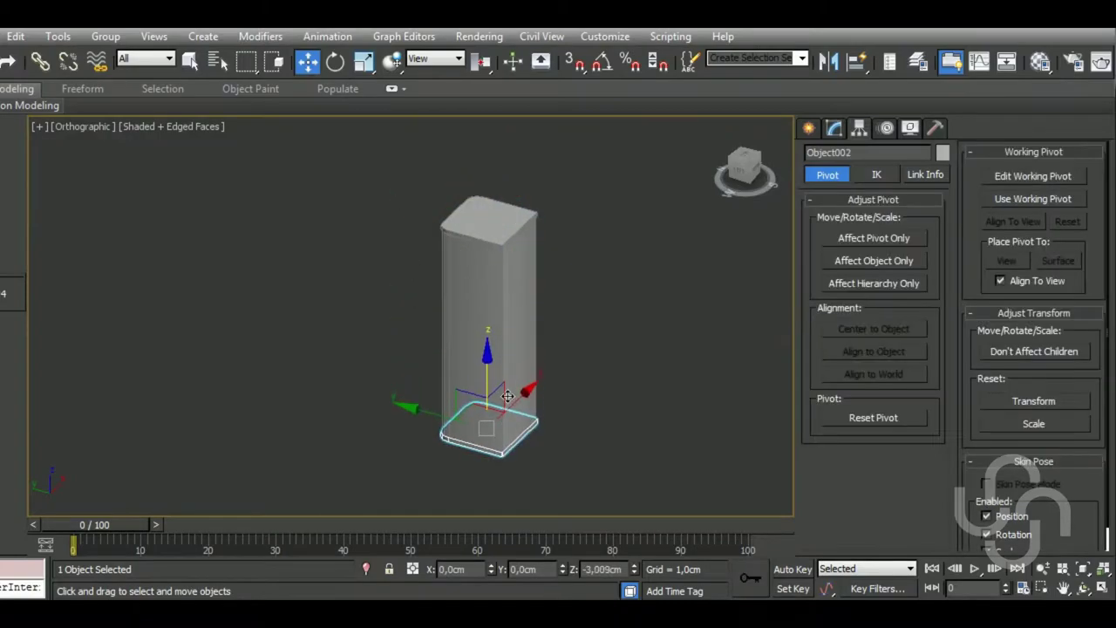
left_click(540, 385)
middle_click_drag(562, 426, 570, 395, "alt")
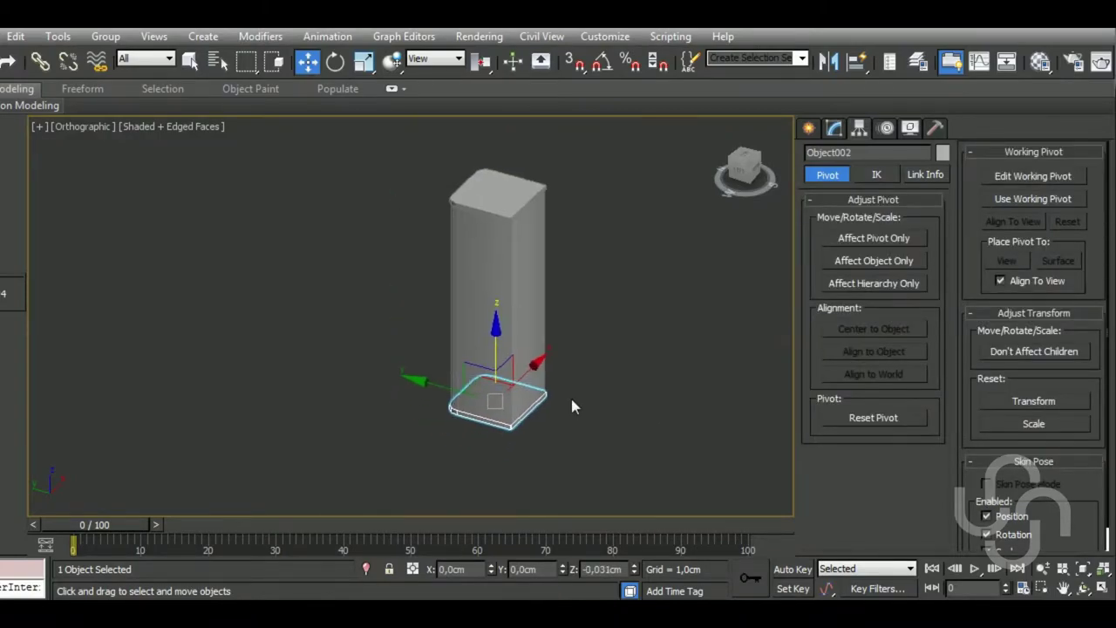
In Left view, move Object002 to sit just below the column
key("l")
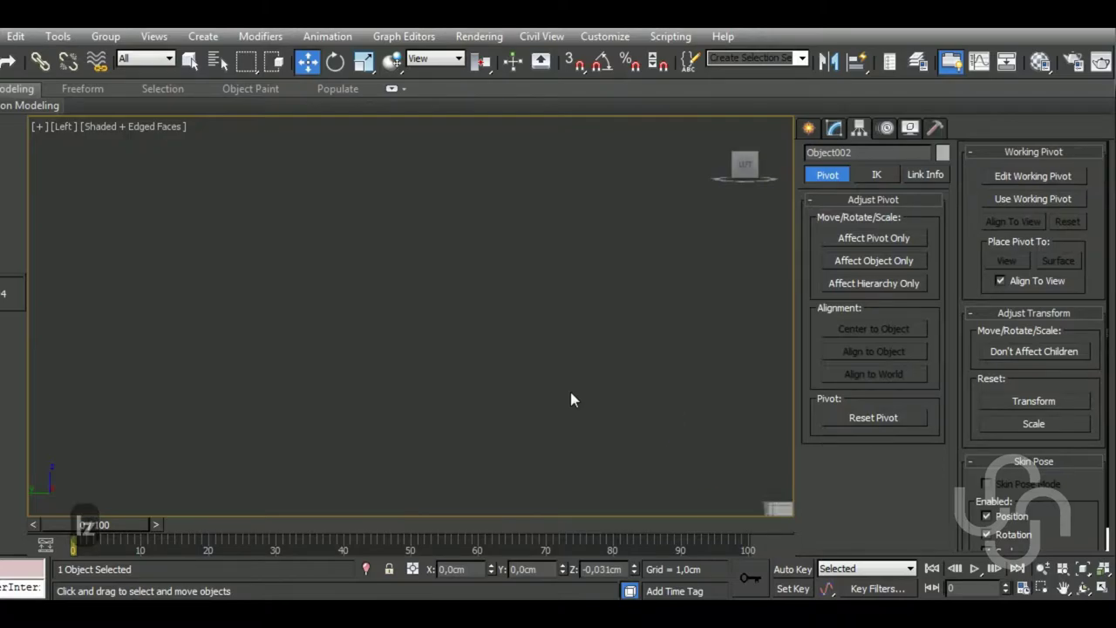
scroll(570, 392, "down", 3)
middle_click_drag(602, 424, 637, 323)
scroll(637, 323, "up", 3)
scroll(591, 407, "up", 3)
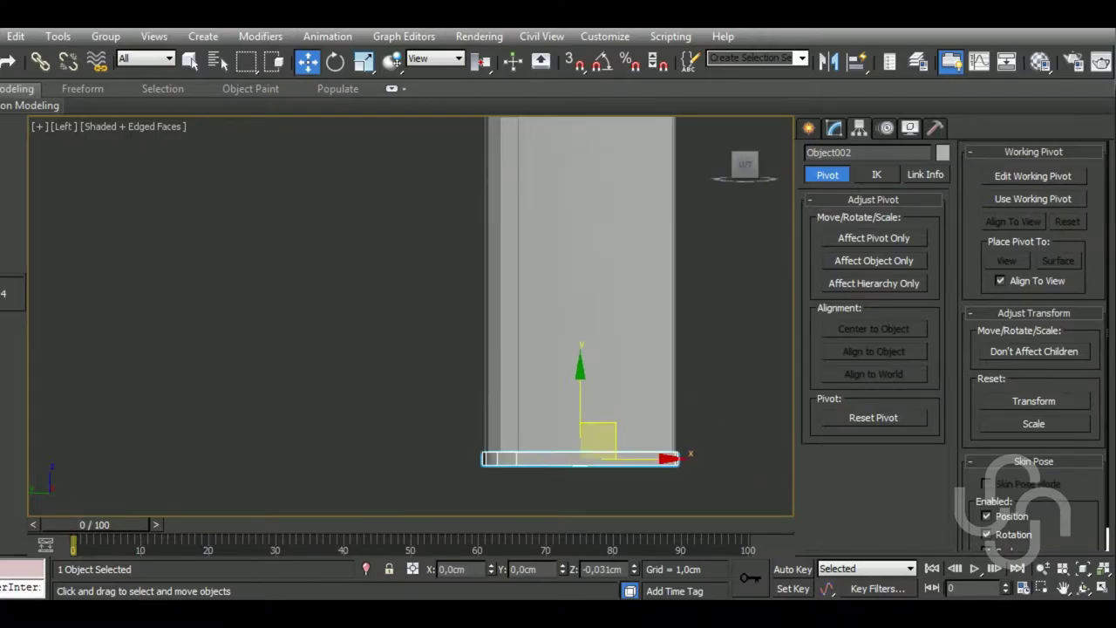
middle_click_drag(605, 435, 511, 341)
mouse_move(500, 323)
left_mouse_down()
mouse_move(506, 342)
mouse_move(506, 321)
left_mouse_up()
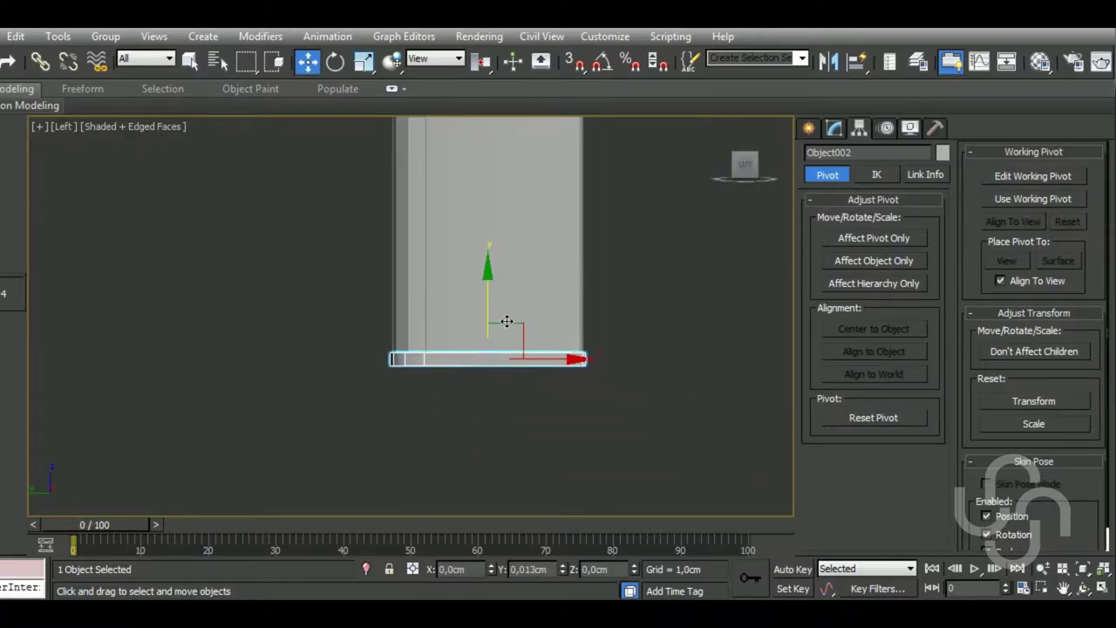
scroll(510, 366, "down", 3)
scroll(528, 256, "up", 2)
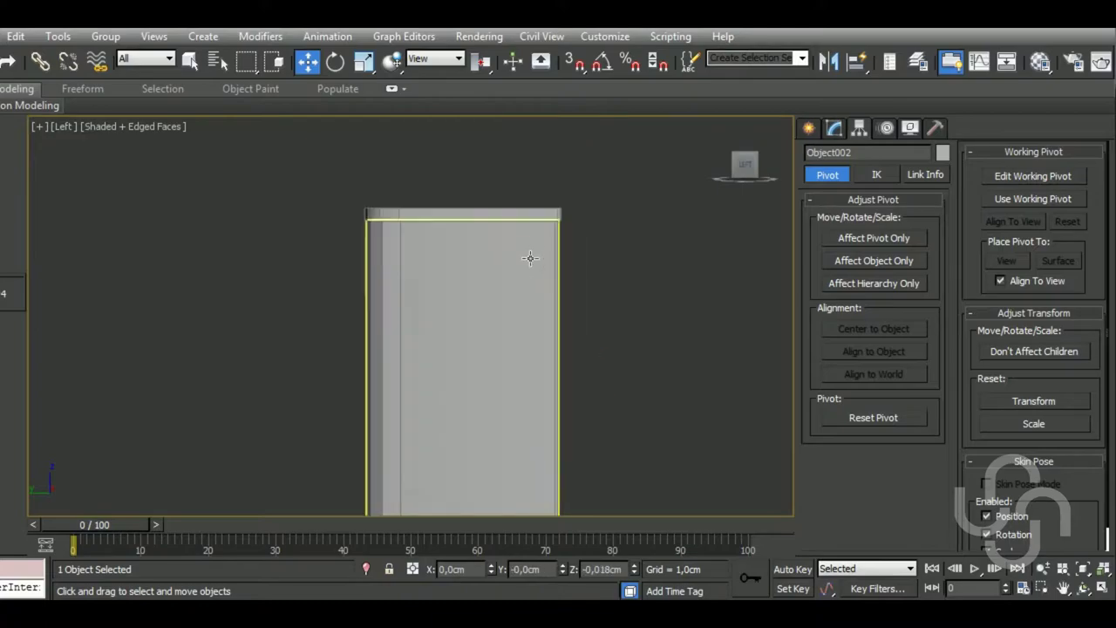
scroll(502, 225, "up", 3)
Reselect the top cap and return to a 3D view of the pillar
left_click(502, 225)
scroll(506, 225, "down", 3)
mouse_move(511, 230)
middle_mouse_down("alt")
mouse_move(578, 316)
mouse_move(546, 307)
mouse_move(560, 304)
mouse_move(531, 273)
middle_mouse_up("alt")
scroll(531, 274, "down", 3)
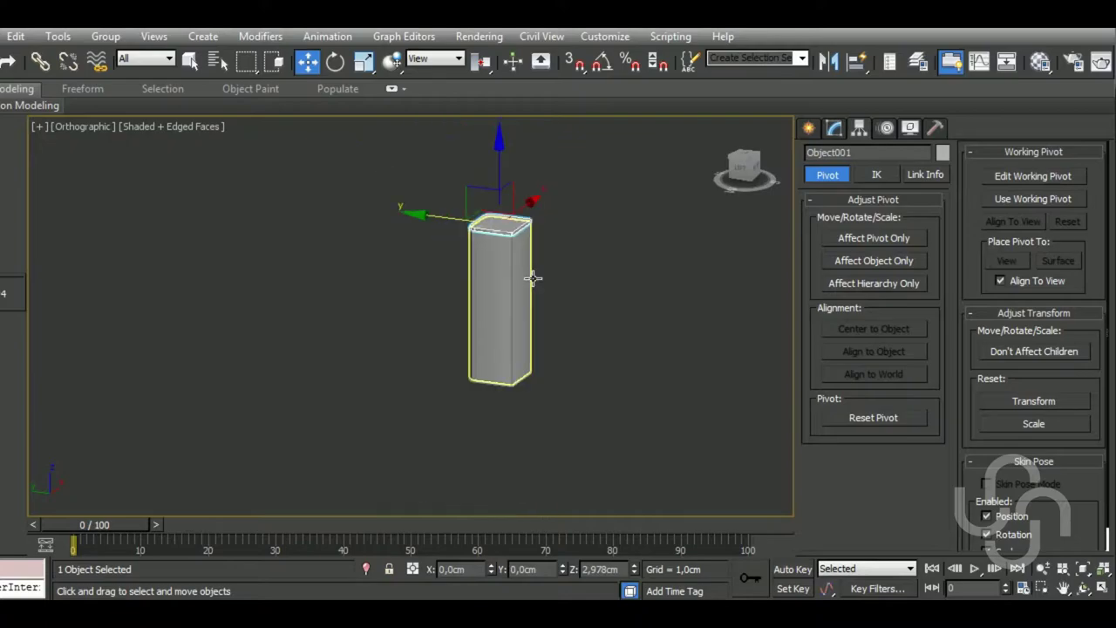
scroll(531, 274, "up", 3)
middle_click_drag(540, 509, 776, 160, "alt")
Increase the top cap's Shell outer amount slightly
left_click(832, 129)
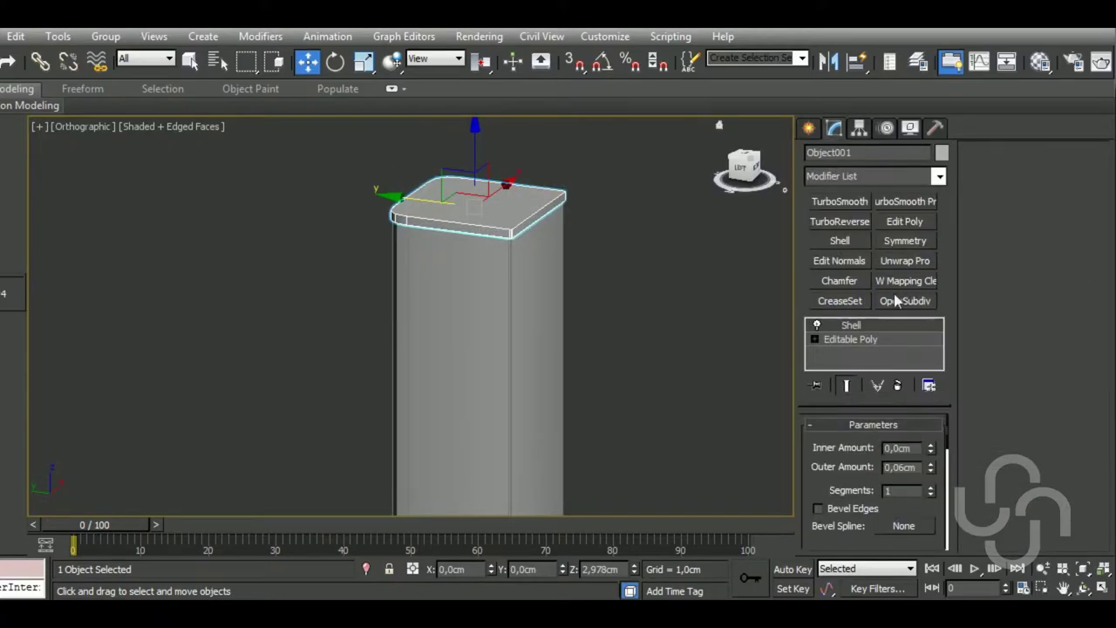
left_click_drag(932, 469, 944, 452)
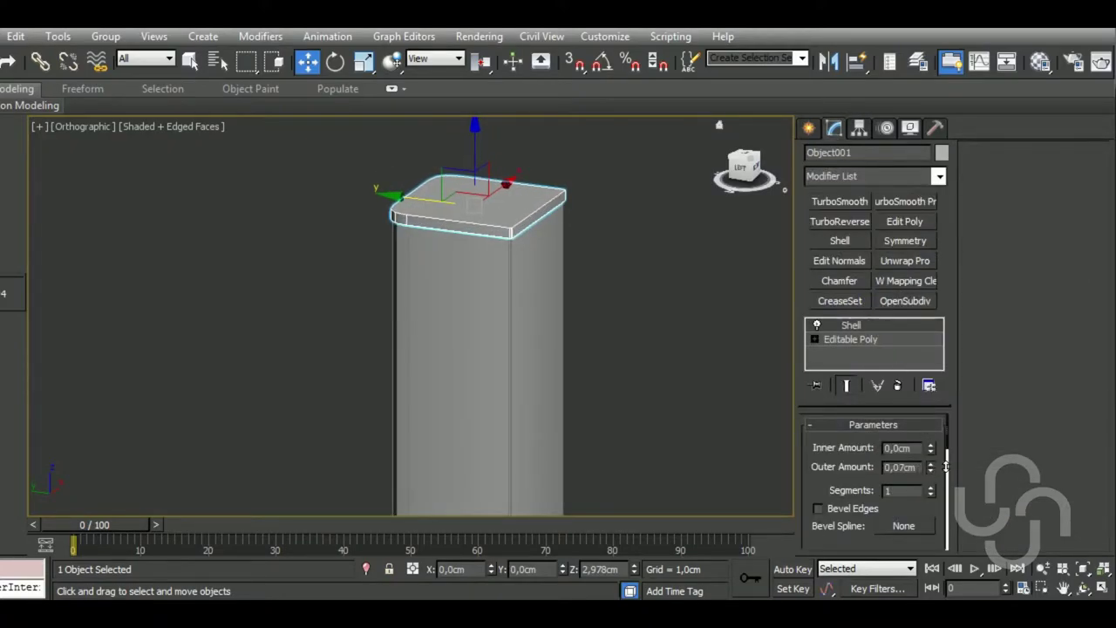
mouse_move(593, 336)
middle_mouse_down("alt")
mouse_move(563, 361)
mouse_move(616, 370)
middle_mouse_up("alt")
Add an Edit Poly modifier to the cap and select its top face, cancelling a trial Inset
left_click(904, 220)
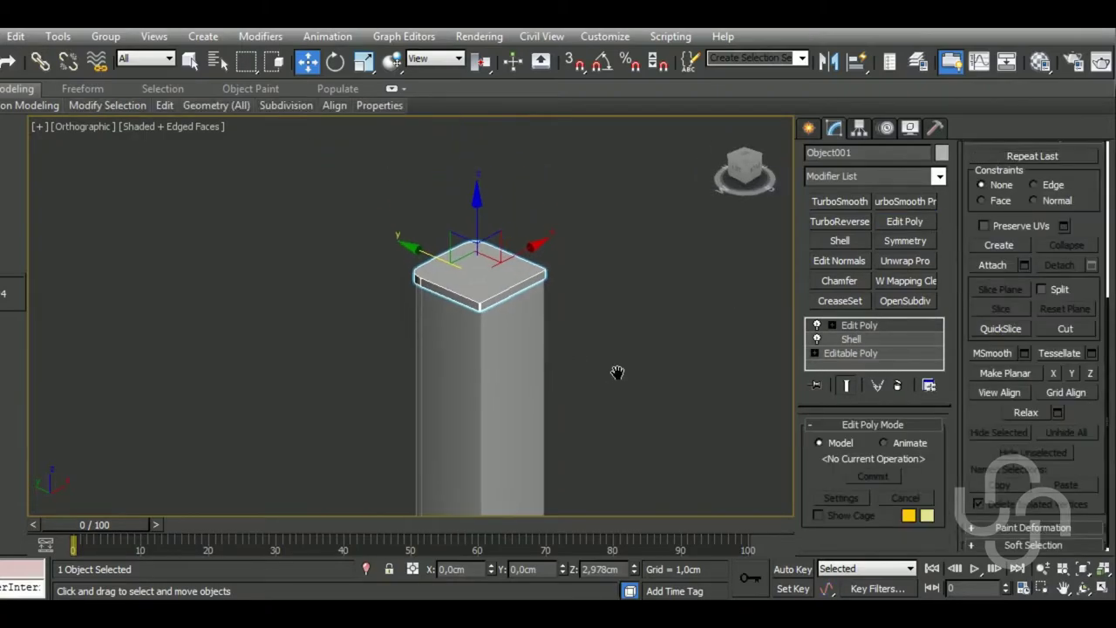
key("4")
left_click(492, 287)
scroll(500, 299, "up", 3)
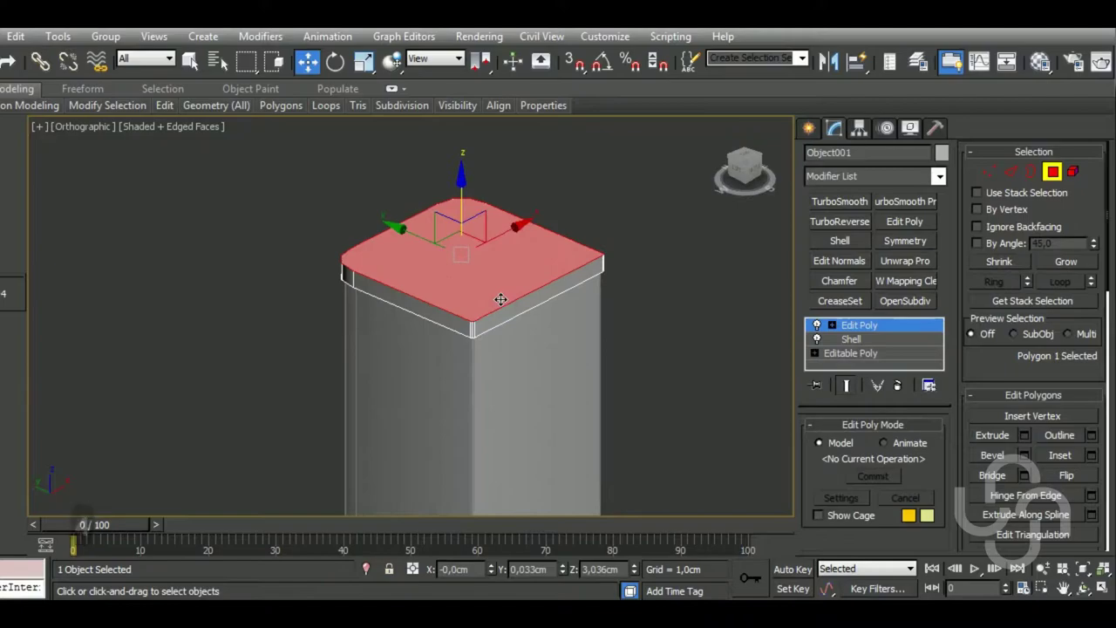
left_click(1091, 455)
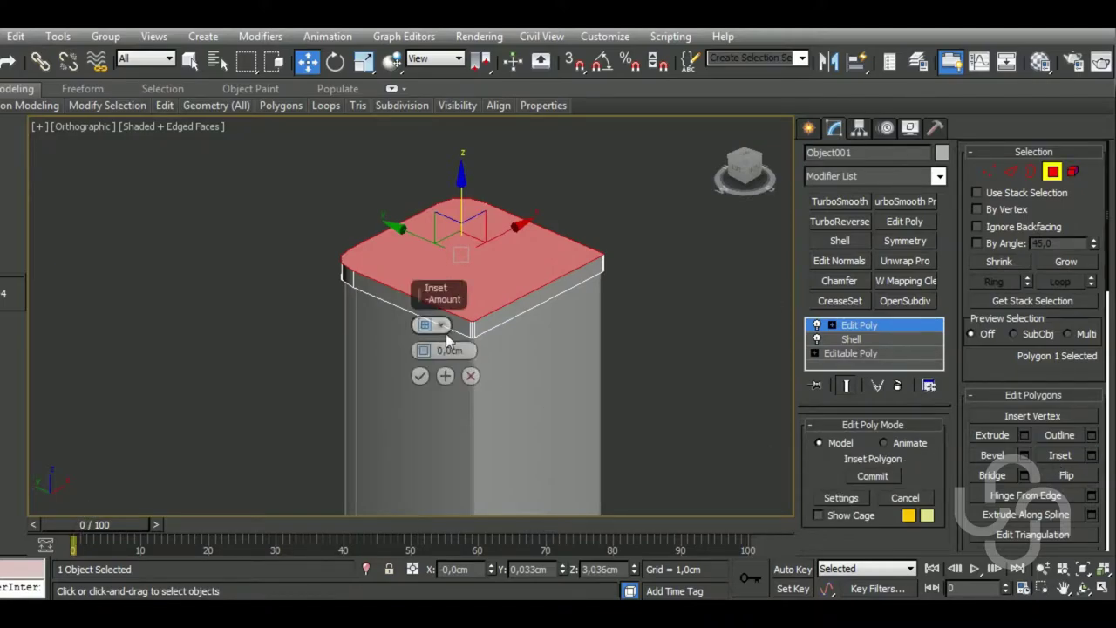
left_click_drag(424, 351, 427, 346)
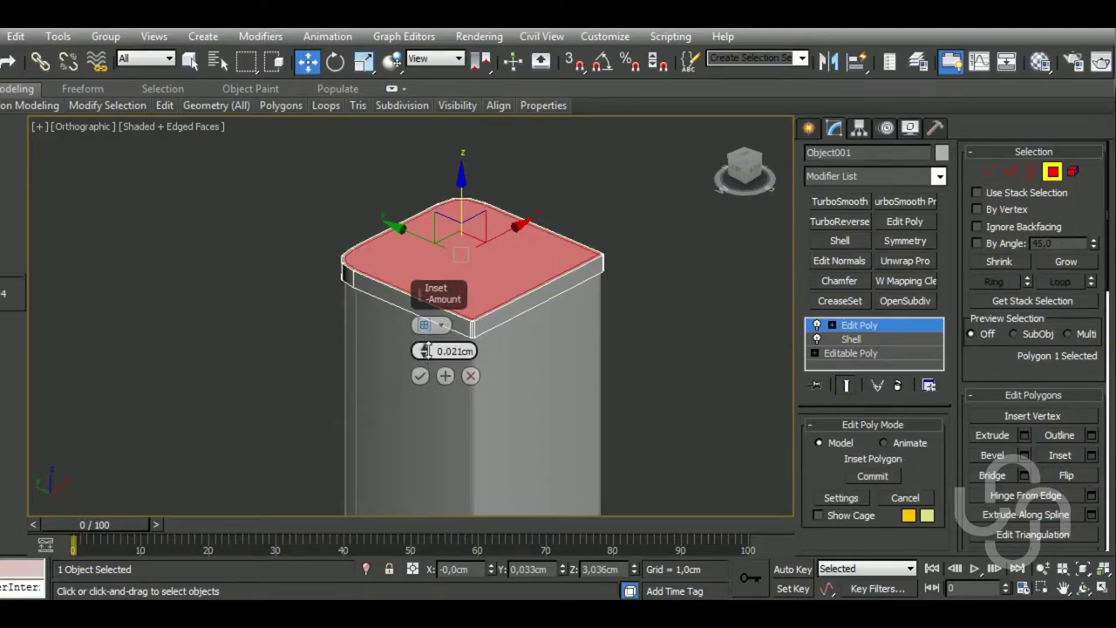
left_click(471, 375)
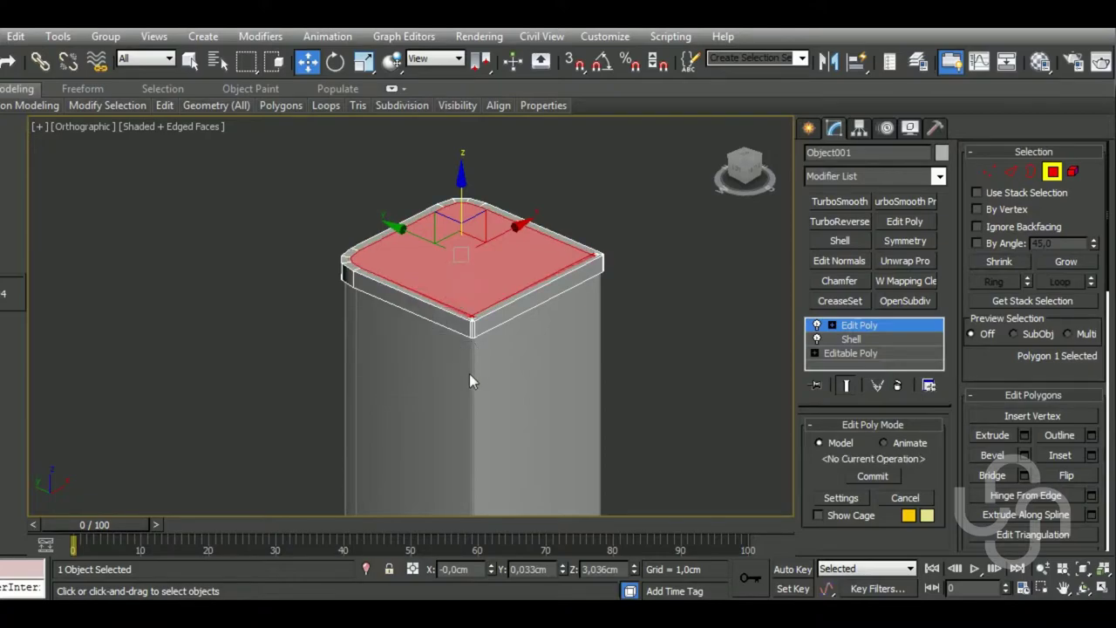
middle_click_drag(512, 350, 516, 360)
Scale the cap's top face slightly inward
key("b")
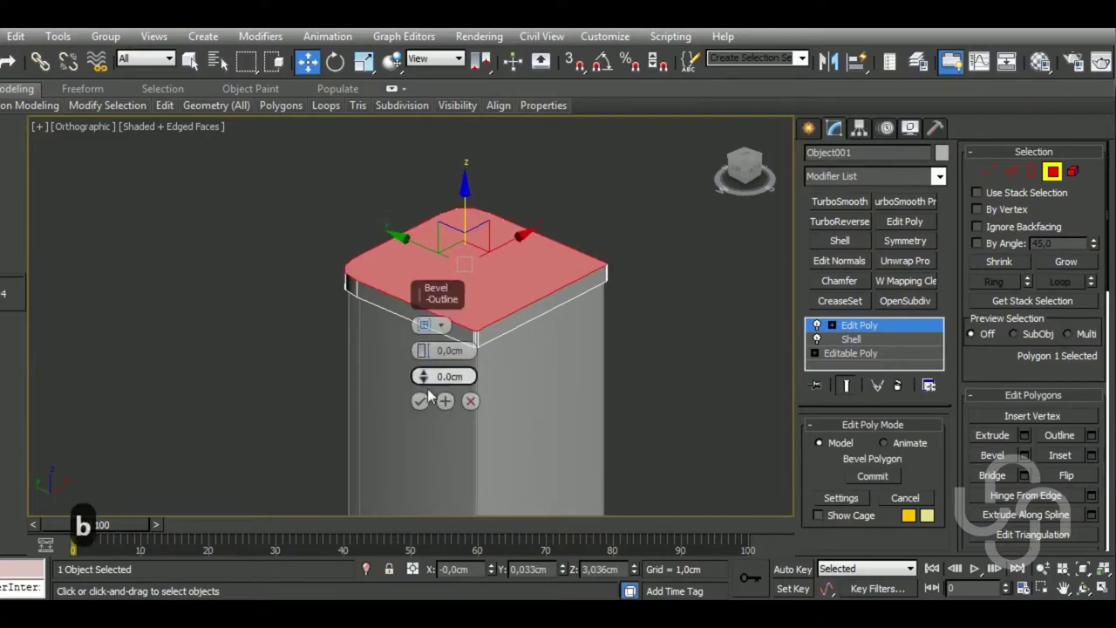
left_click(420, 401)
left_click(364, 61)
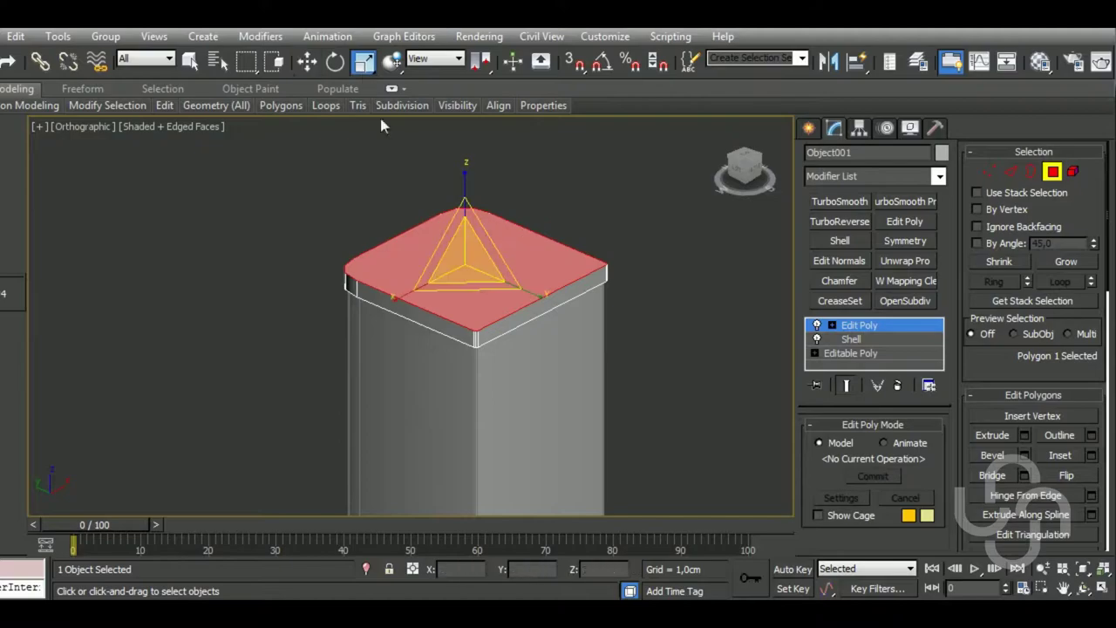
left_click_drag(474, 267, 475, 272)
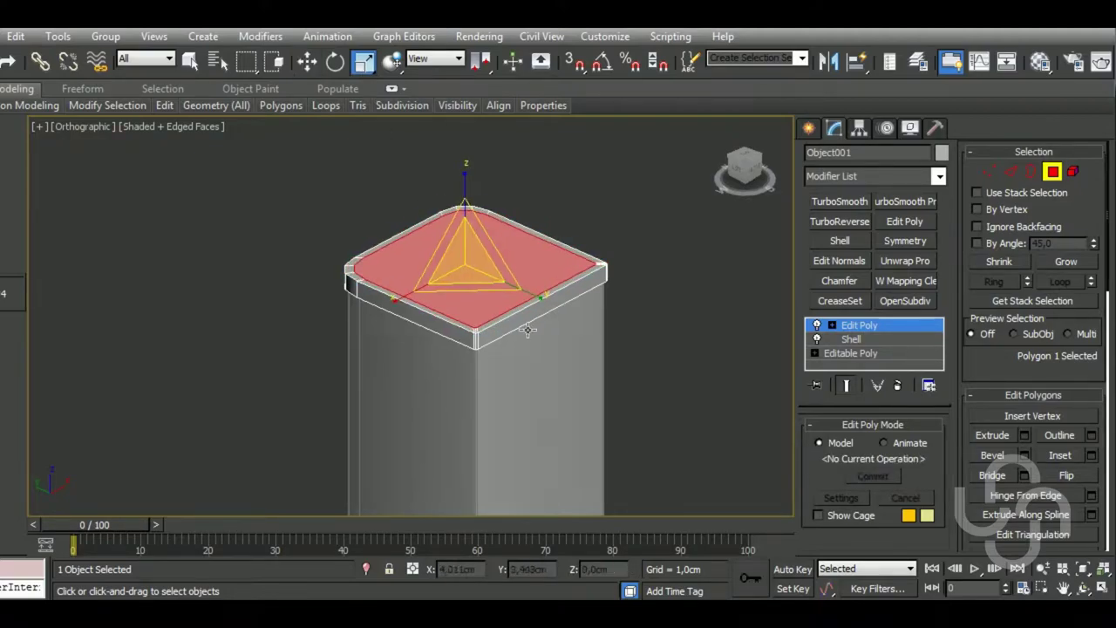
middle_click_drag(475, 272, 610, 335, "alt")
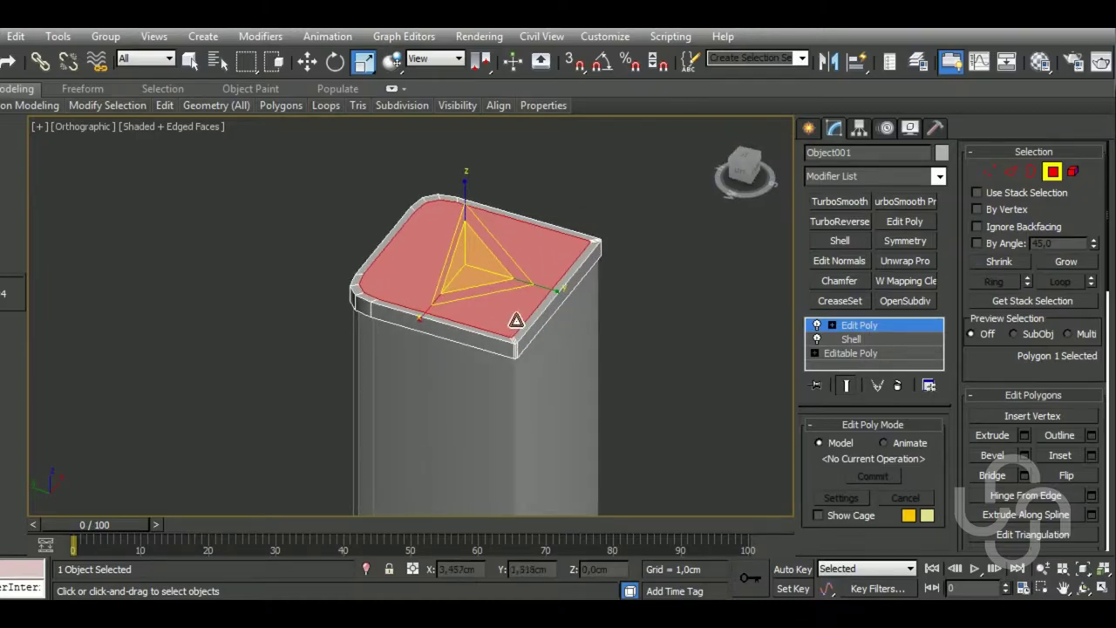
scroll(516, 321, "up", 2)
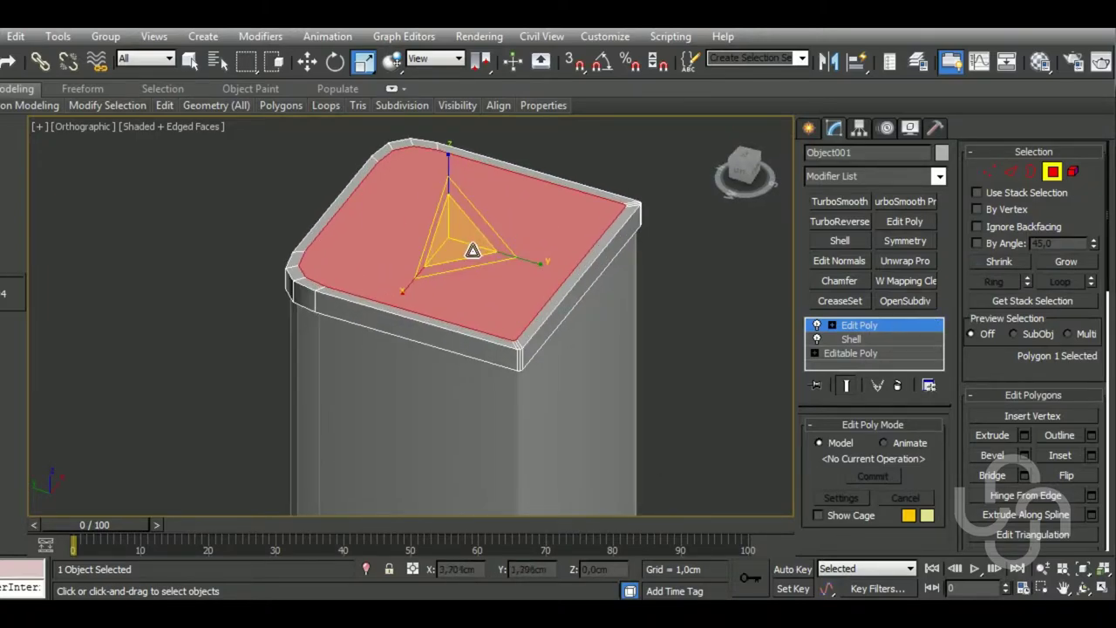
Bevel the top face up by 0.038 cm and return to object level
key("b")
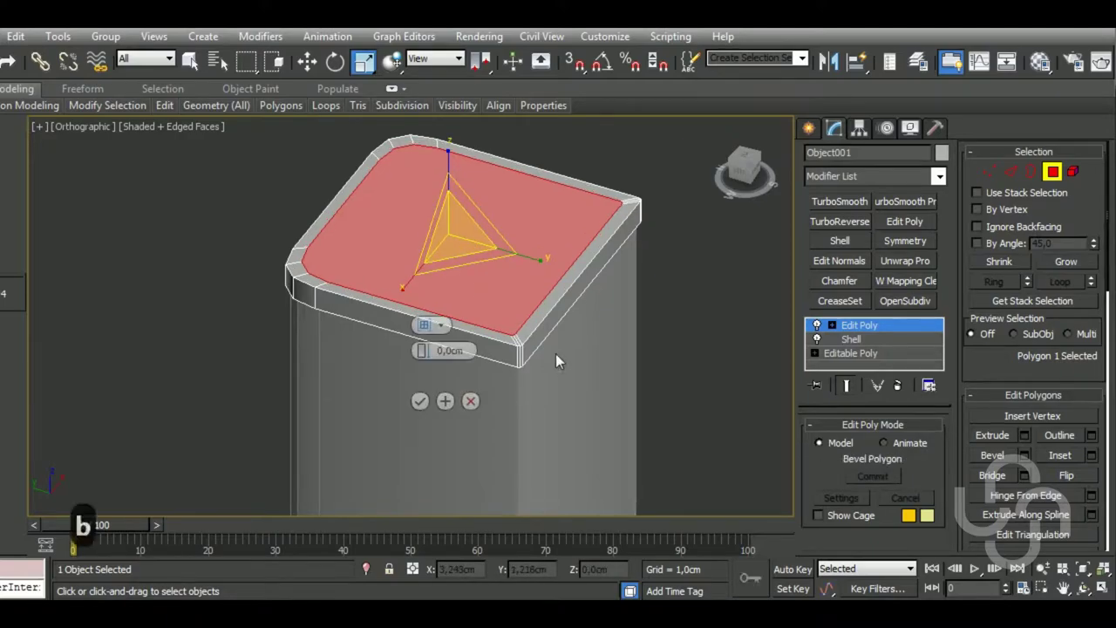
mouse_move(427, 351)
left_mouse_down()
mouse_move(433, 340)
mouse_move(436, 349)
left_mouse_up()
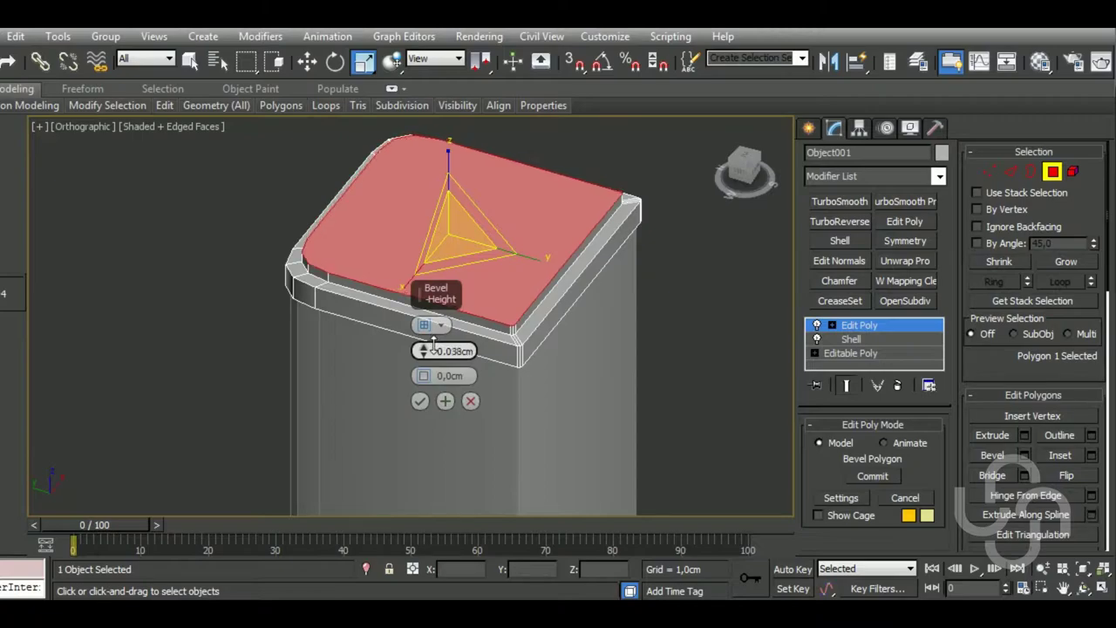
middle_click_drag(558, 322, 584, 317, "alt")
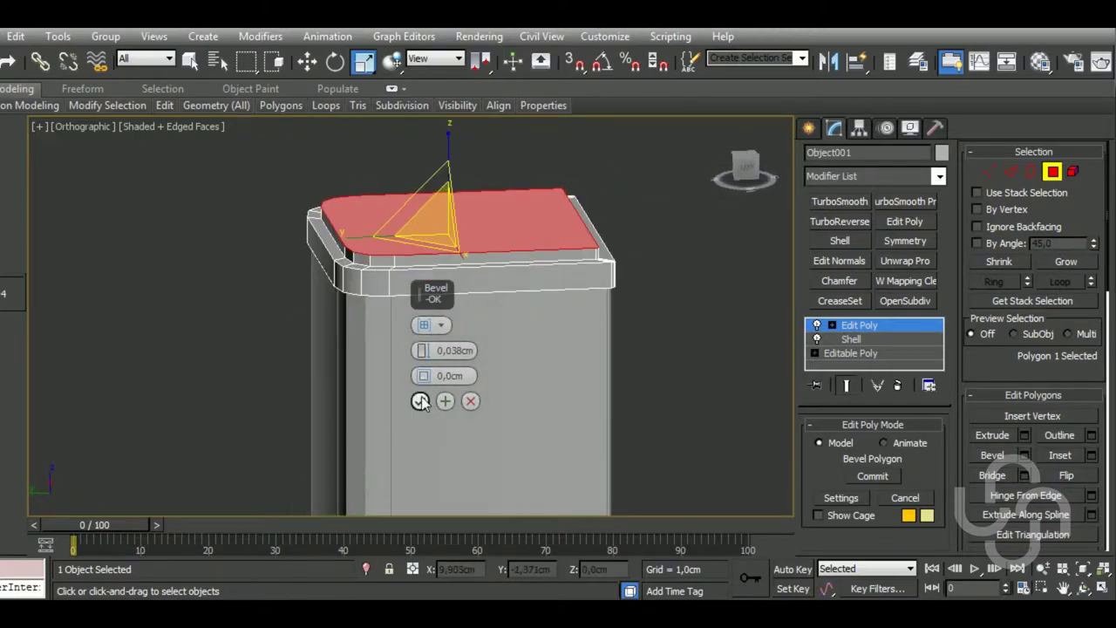
left_click(419, 400)
mouse_move(460, 403)
middle_mouse_down("alt")
mouse_move(464, 371)
mouse_move(360, 400)
middle_mouse_up("alt")
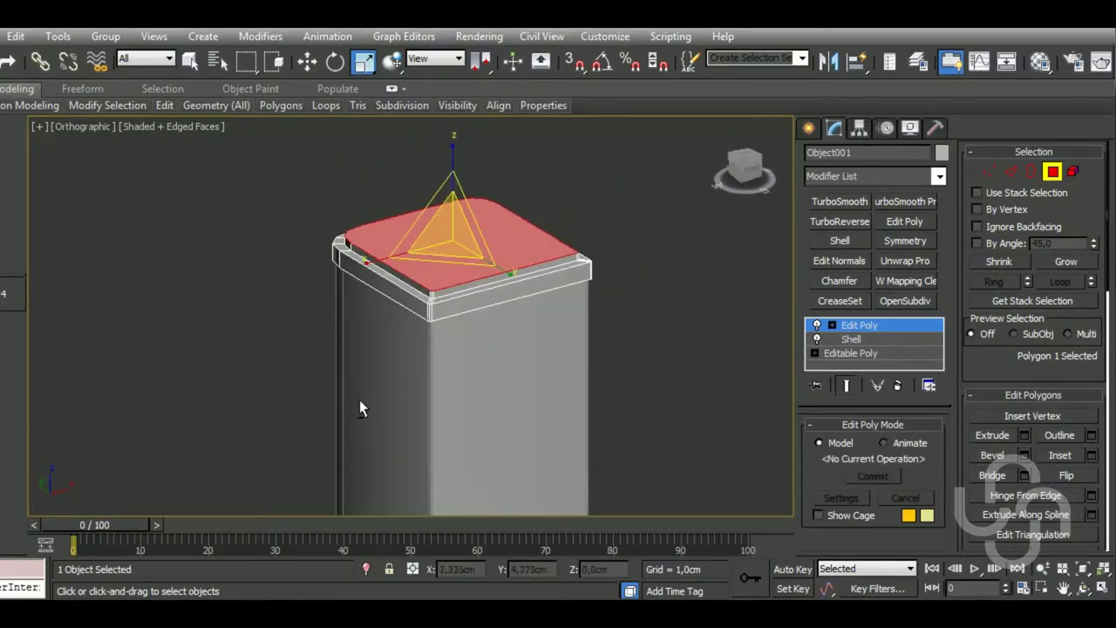
left_click(874, 325)
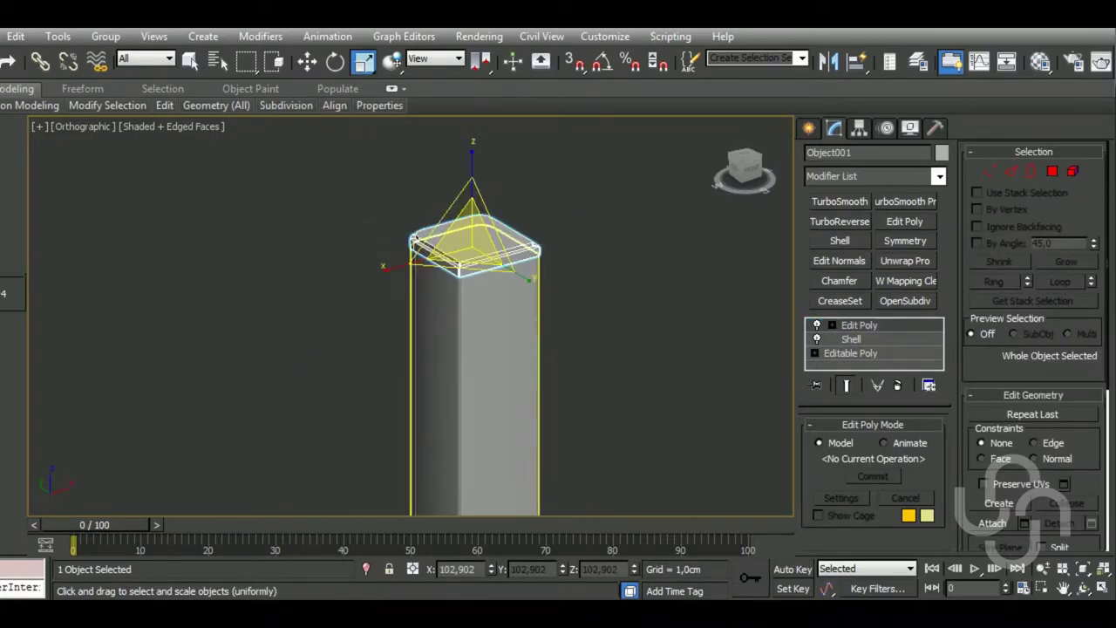
Select all three column parts and assign them Material #25
mouse_move(536, 343)
middle_mouse_down("alt")
mouse_move(572, 320)
mouse_move(540, 324)
mouse_move(529, 384)
middle_mouse_up("alt")
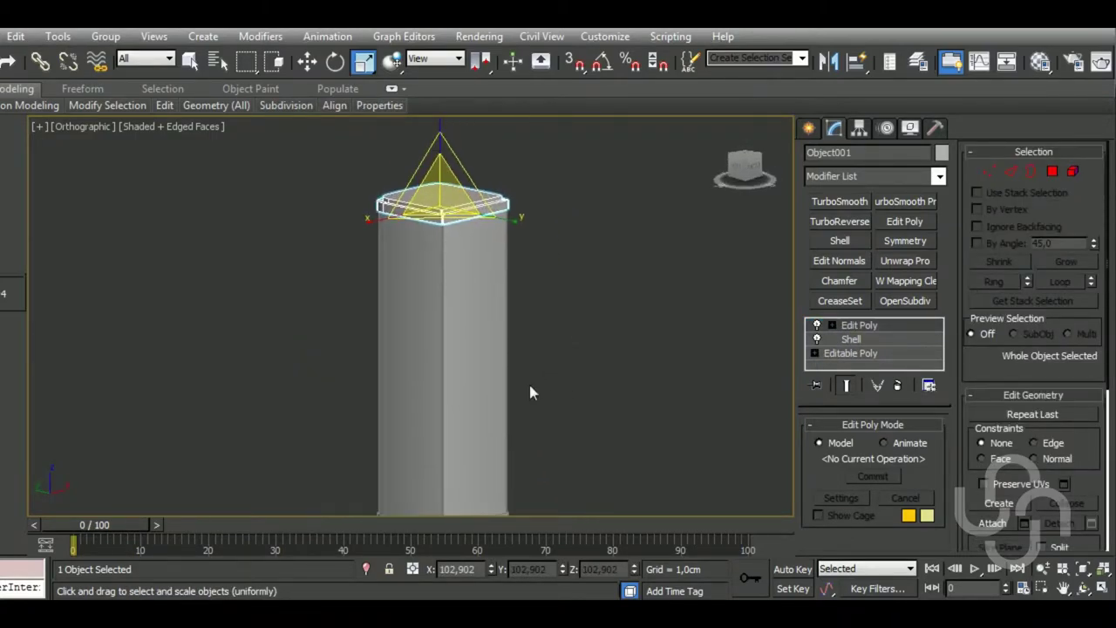
key("p")
scroll(593, 388, "down", 3)
left_click(593, 395)
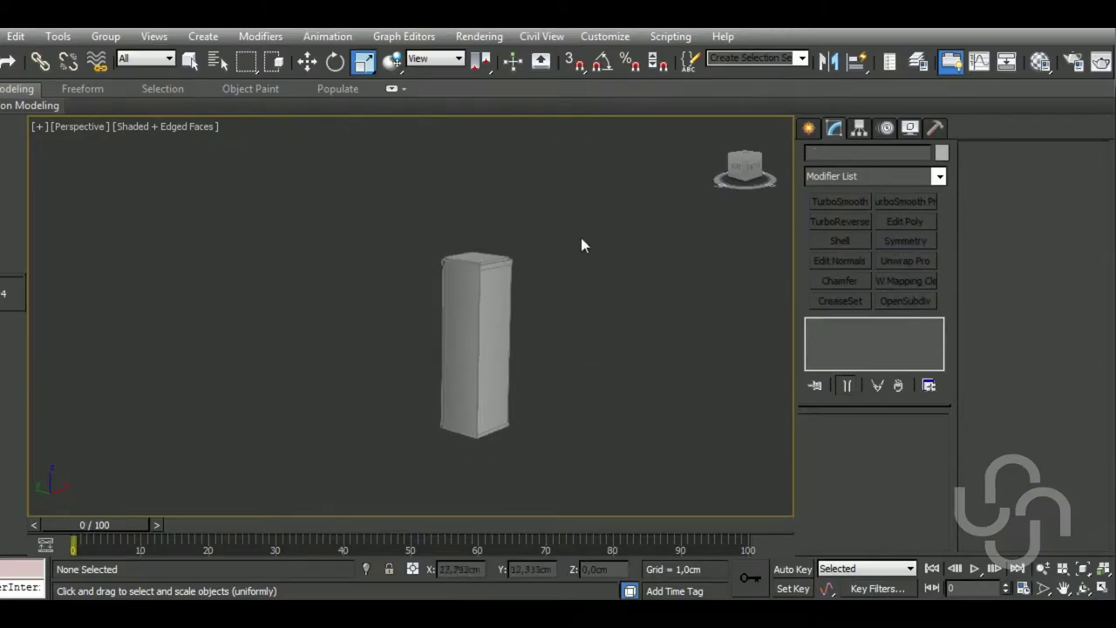
left_click_drag(584, 244, 411, 503)
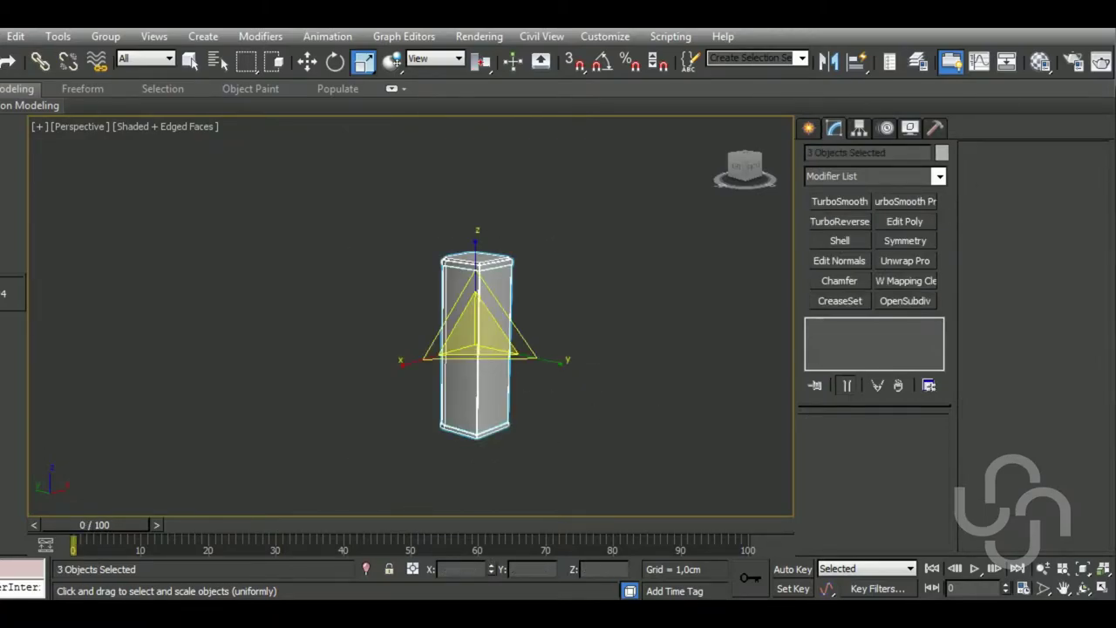
left_click(1043, 64)
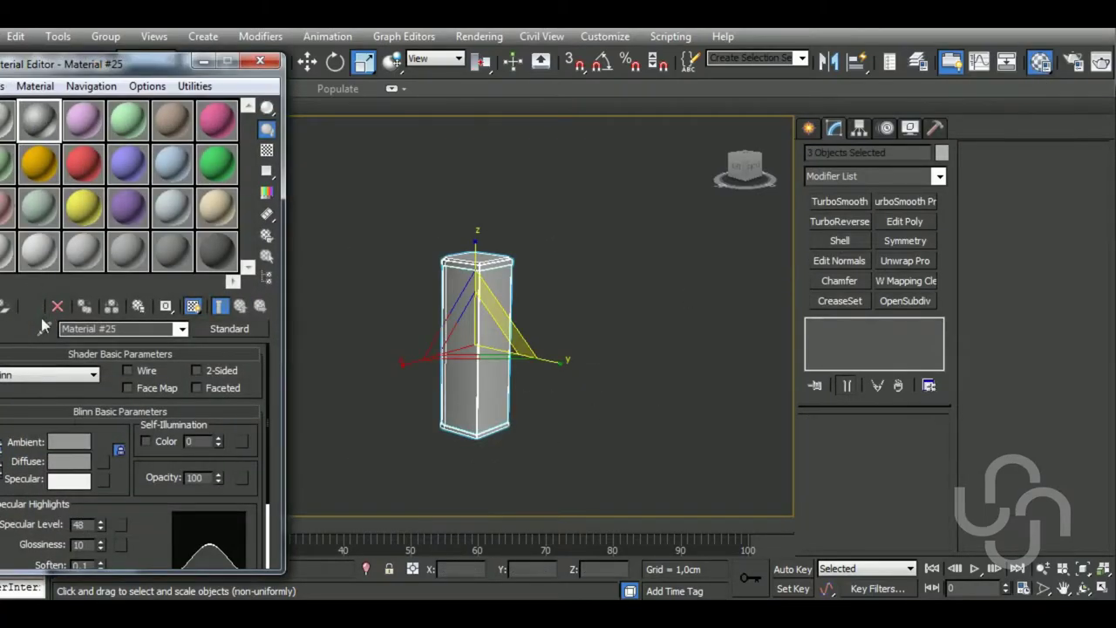
left_click(29, 306)
left_click(272, 63)
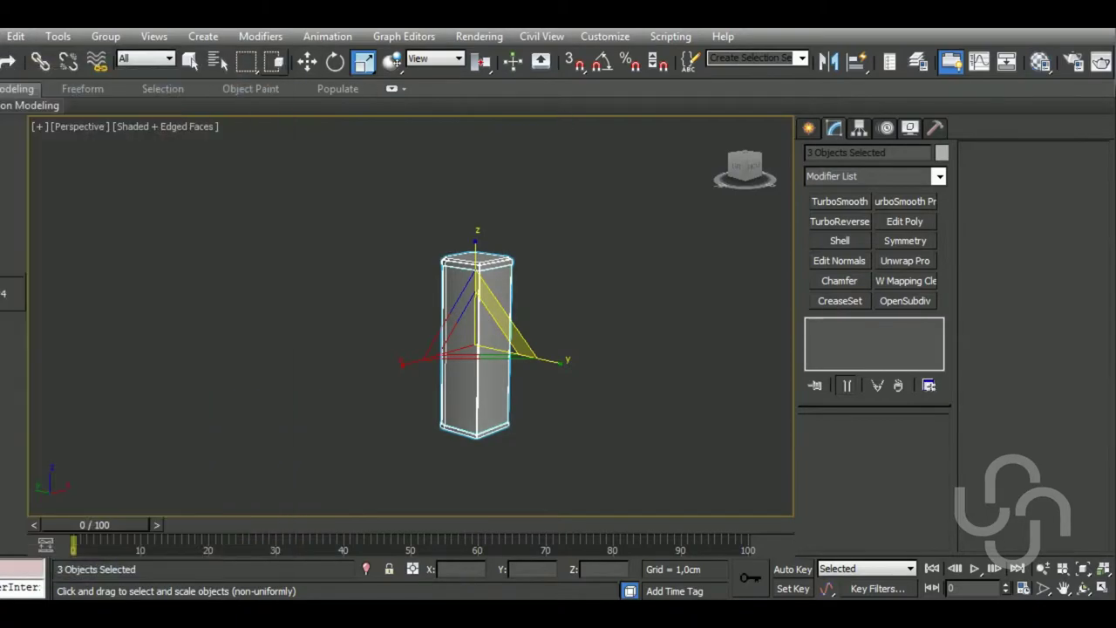
Give the selected column parts a dark custom object colour
left_click(941, 152)
left_click(943, 389)
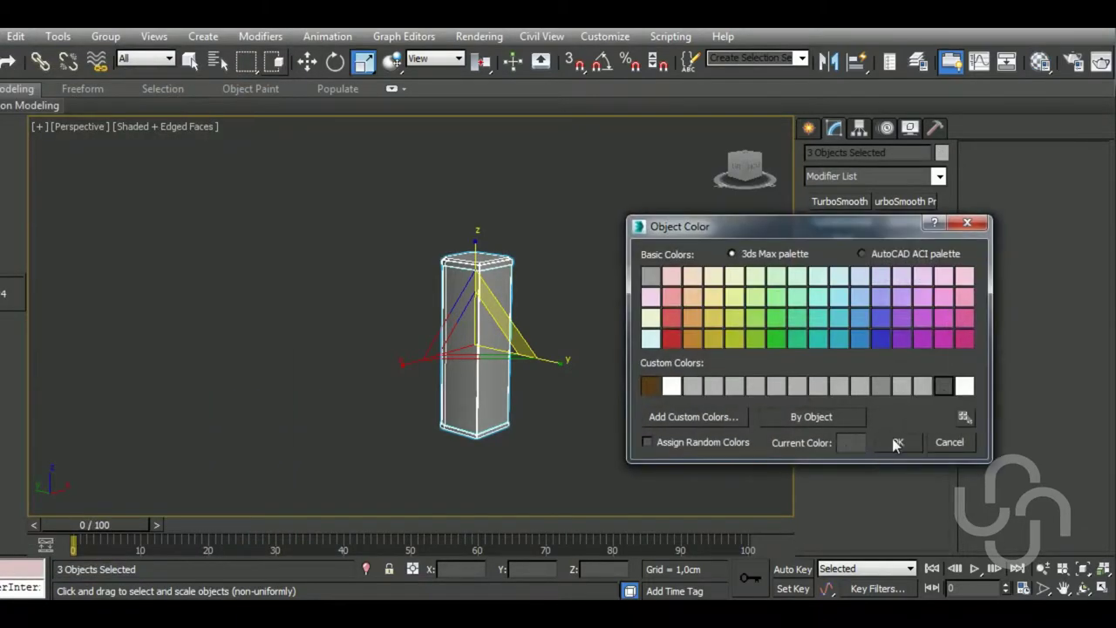
left_click(897, 442)
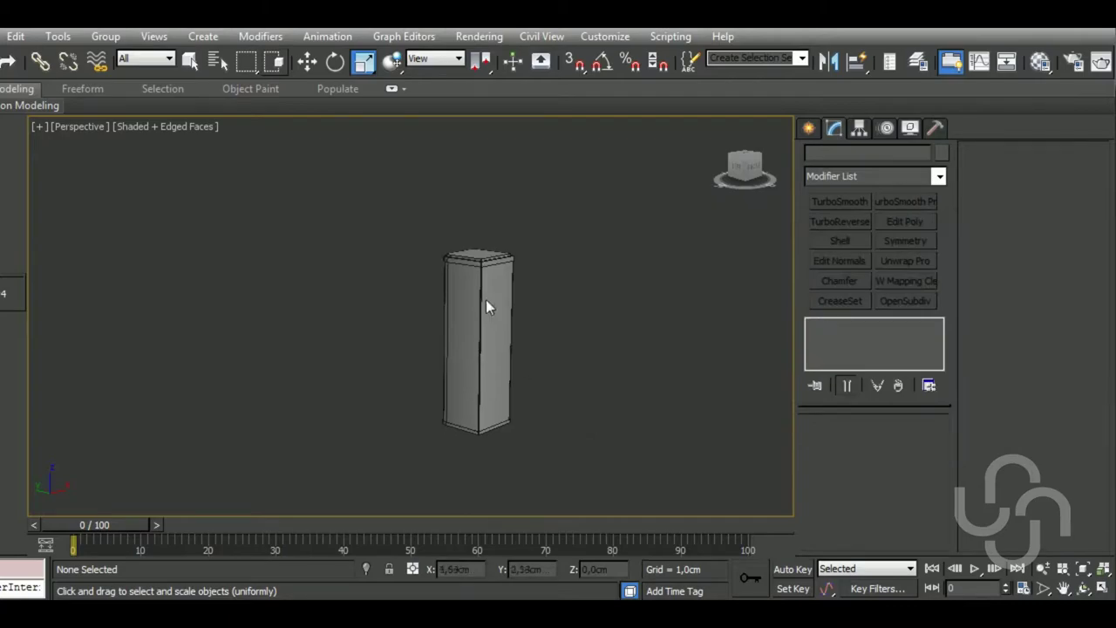
scroll(486, 306, "up", 2)
scroll(497, 294, "up", 3)
Select the Box001 column and frame it in Top view
left_click(498, 292)
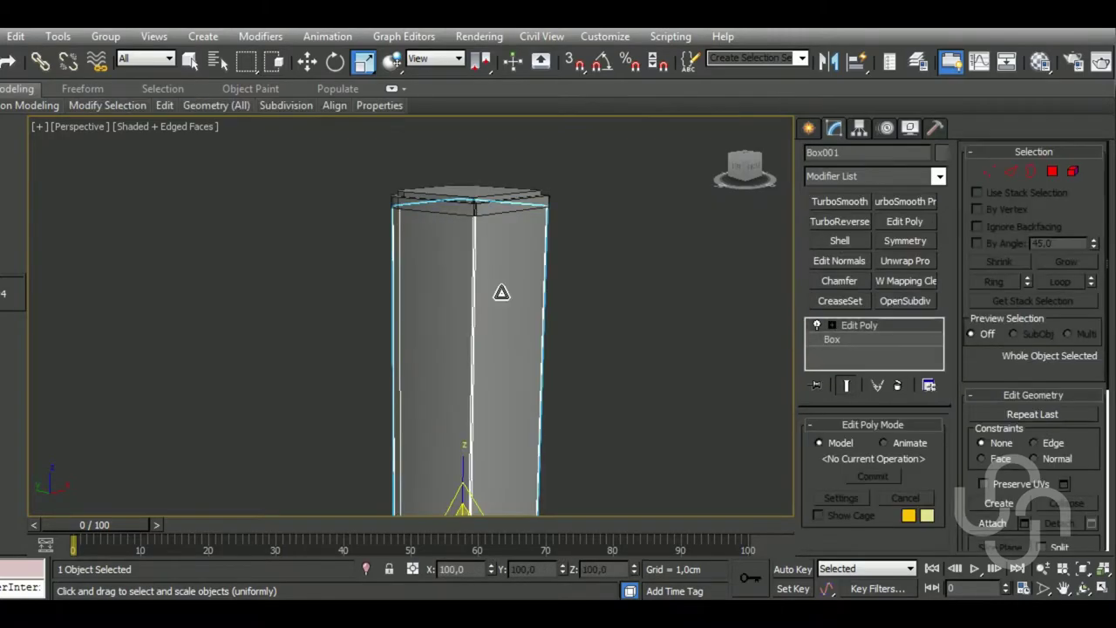
mouse_move(615, 293)
middle_mouse_down("alt")
mouse_move(588, 359)
mouse_move(609, 349)
middle_mouse_up("alt")
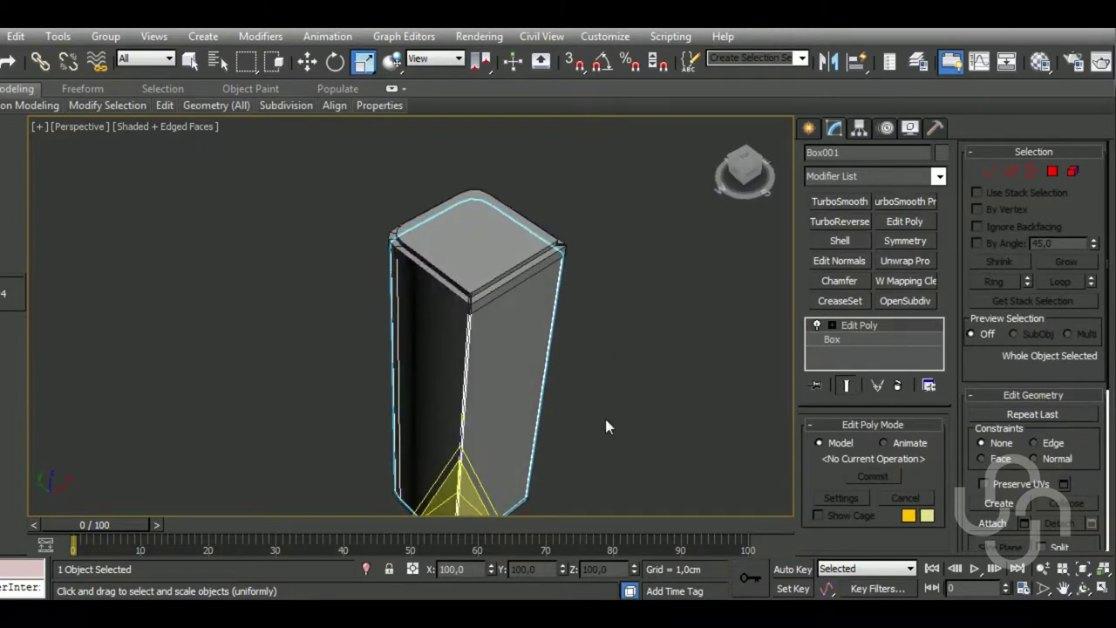
key("t")
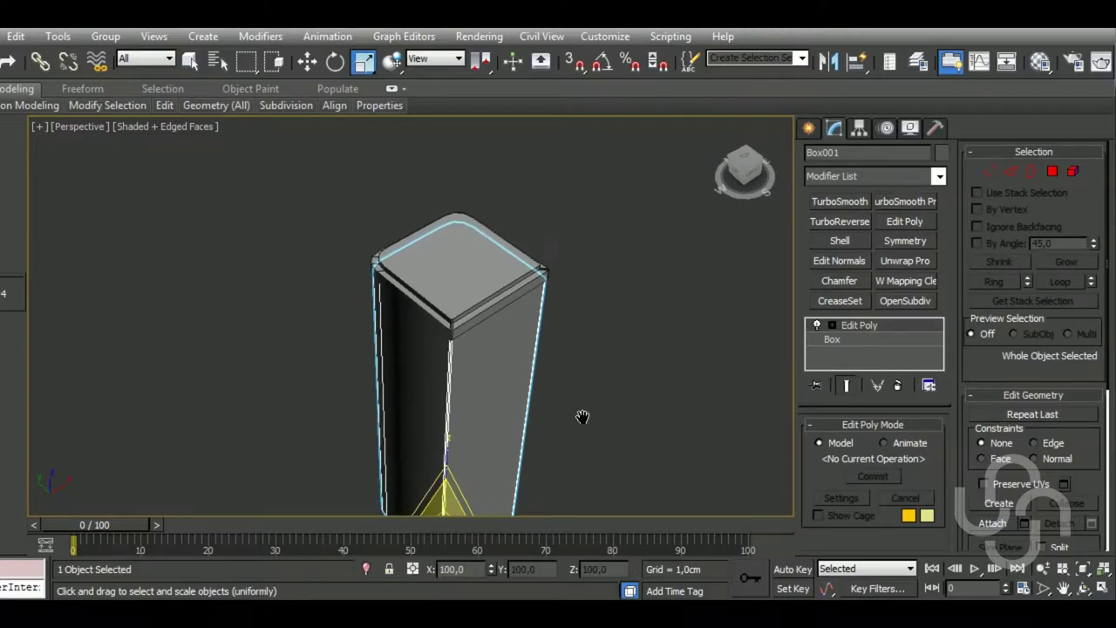
key("z")
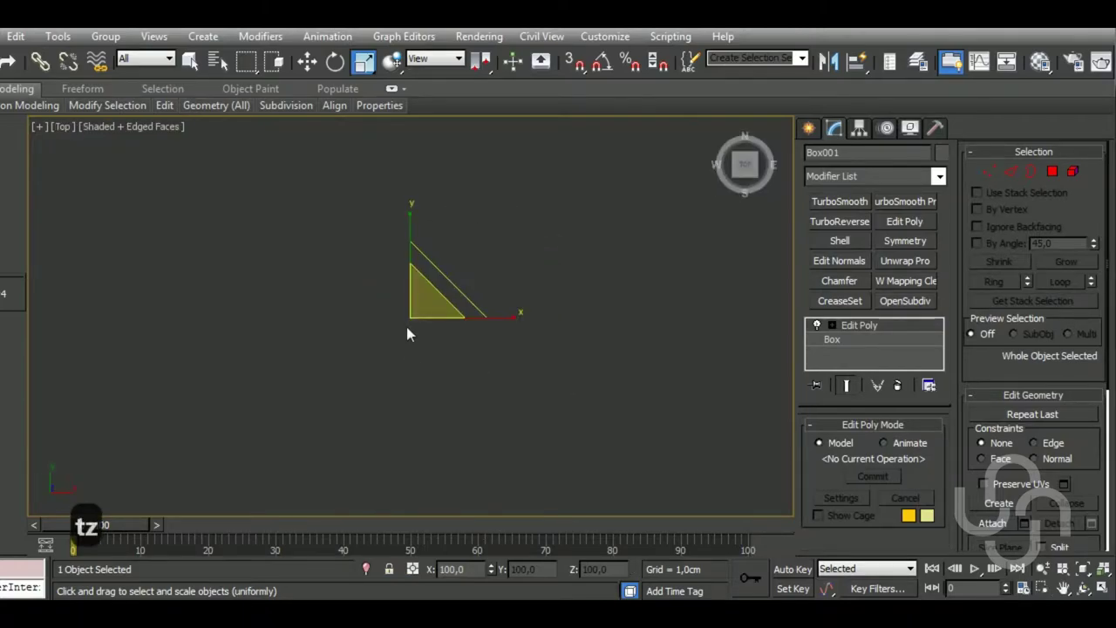
left_click_drag(441, 356, 366, 381)
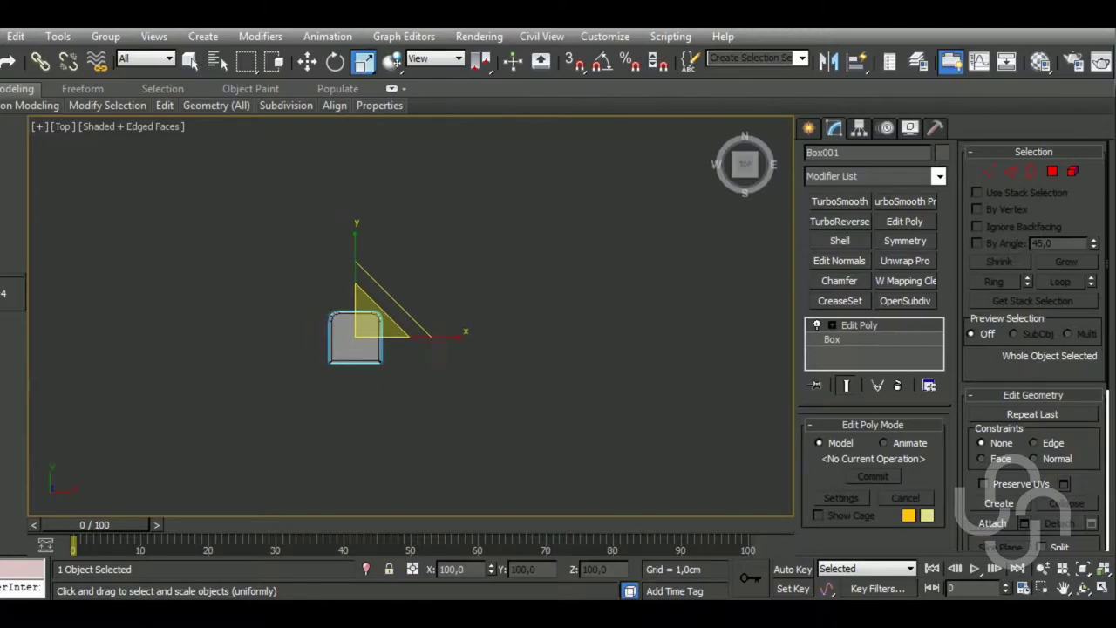
middle_click_drag(255, 145, 388, 154)
left_click(307, 68)
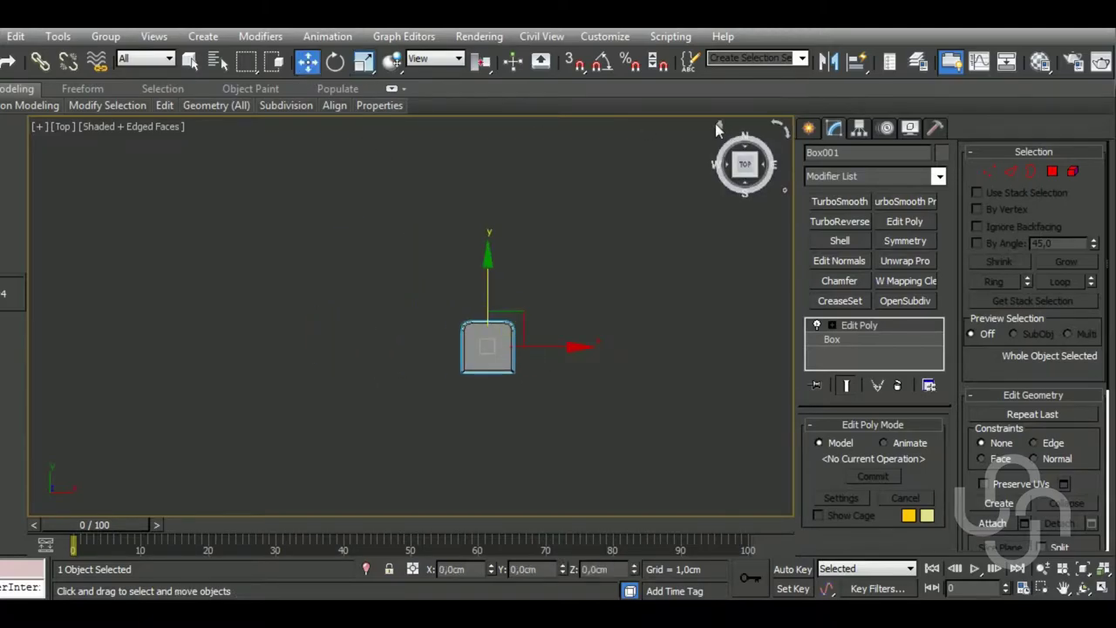
Draw a small Extended Primitives Capsule over the column's top
left_click(808, 128)
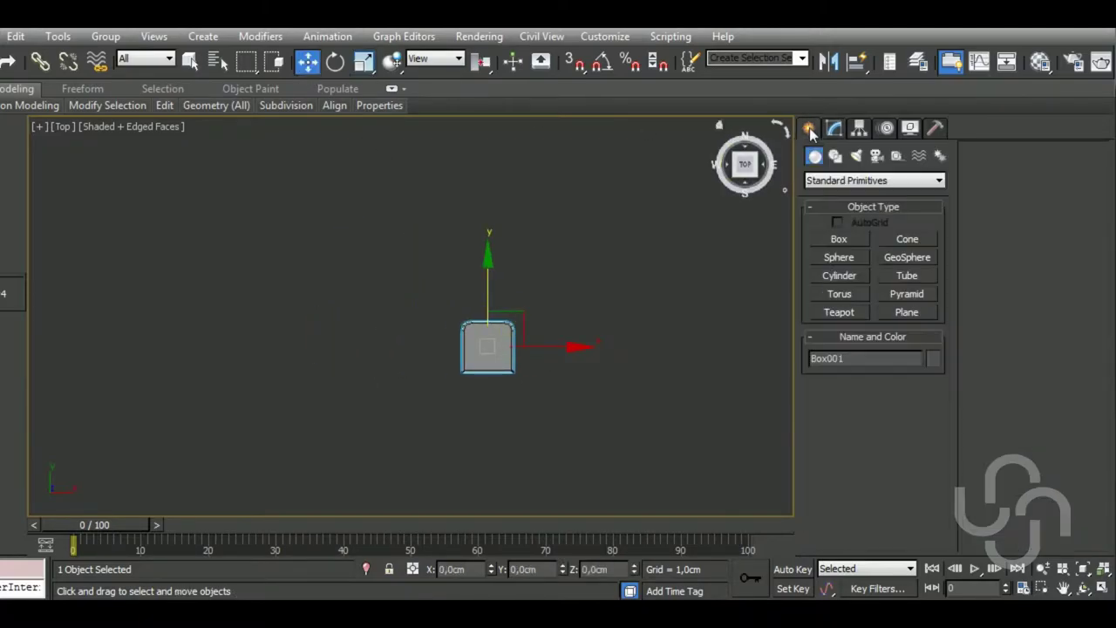
left_click(844, 185)
left_click(845, 207)
left_click(907, 274)
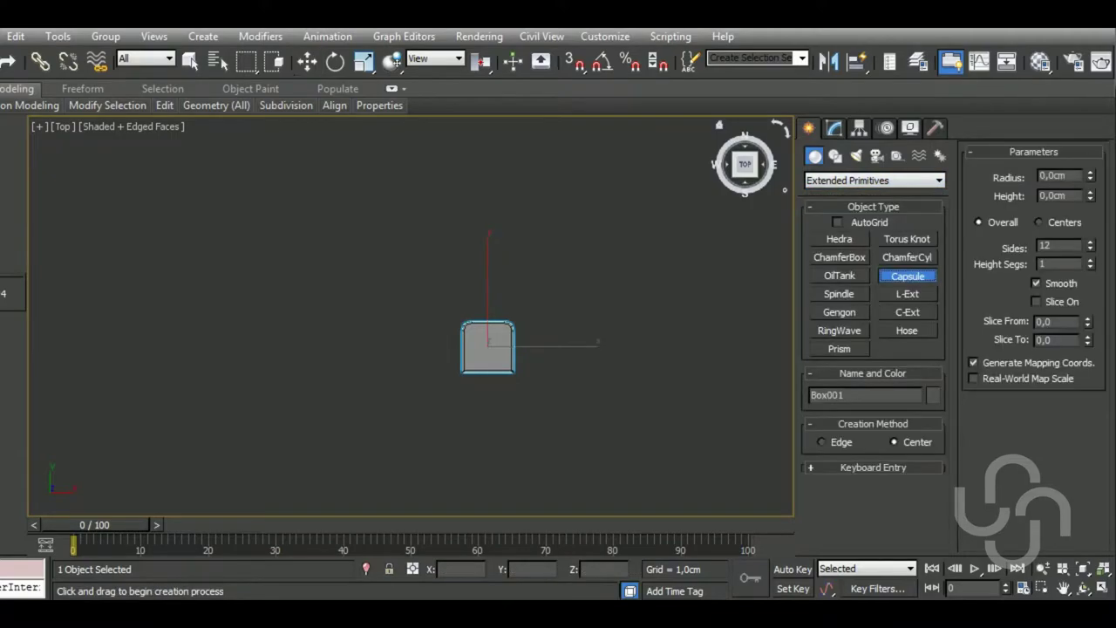
scroll(523, 336, "up", 2)
scroll(436, 314, "up", 3)
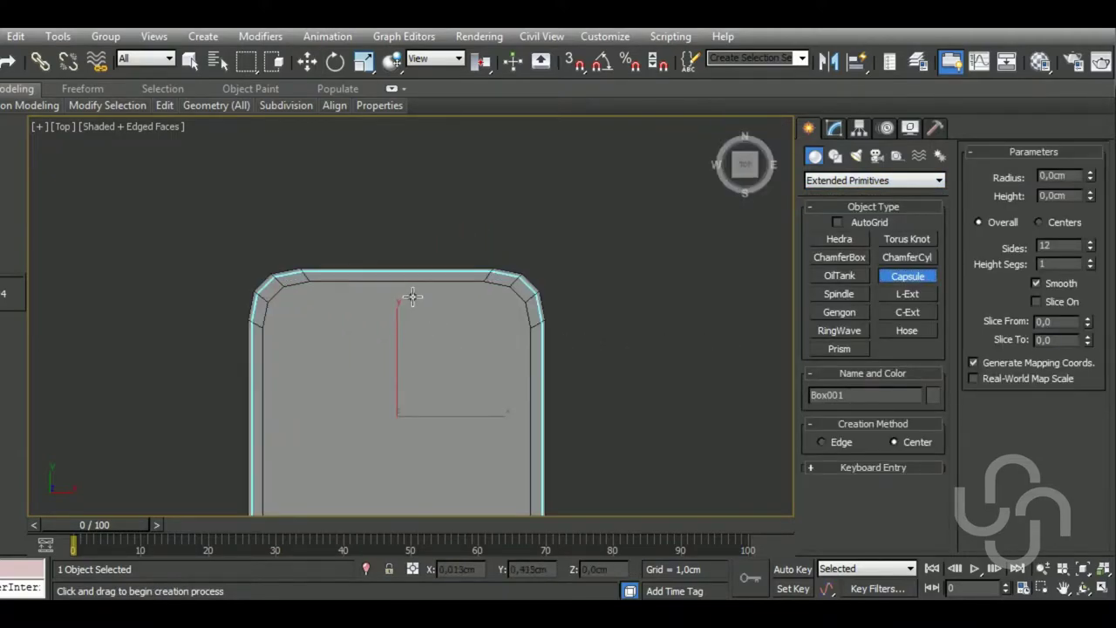
left_click_drag(398, 297, 417, 322)
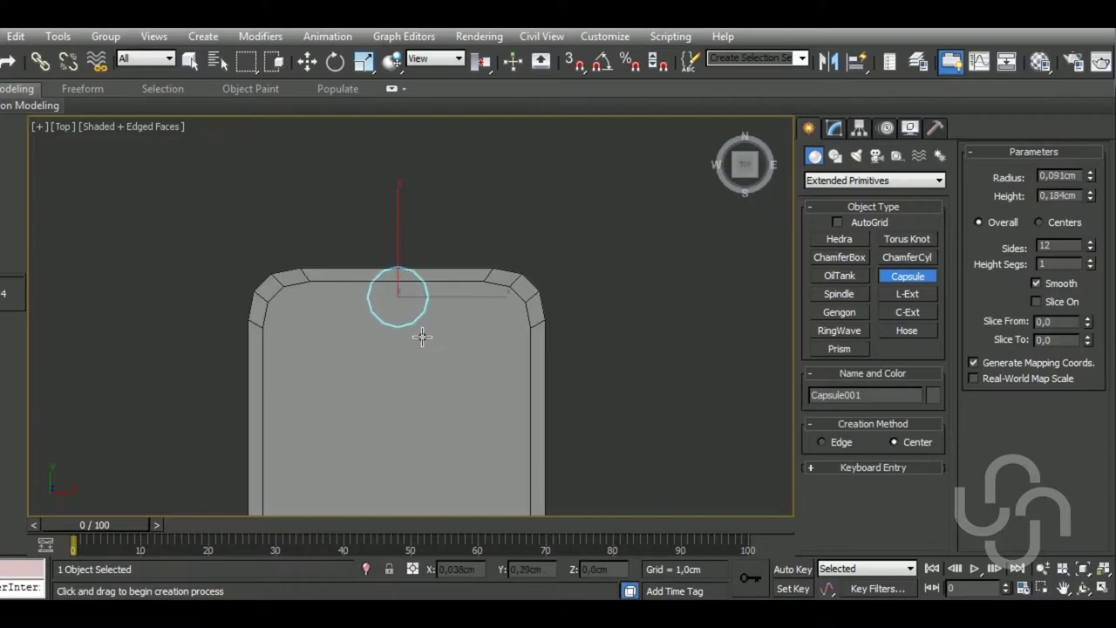
In Front view, raise the capsule to about Z 3.35 cm above the column's top cap
left_click(307, 61)
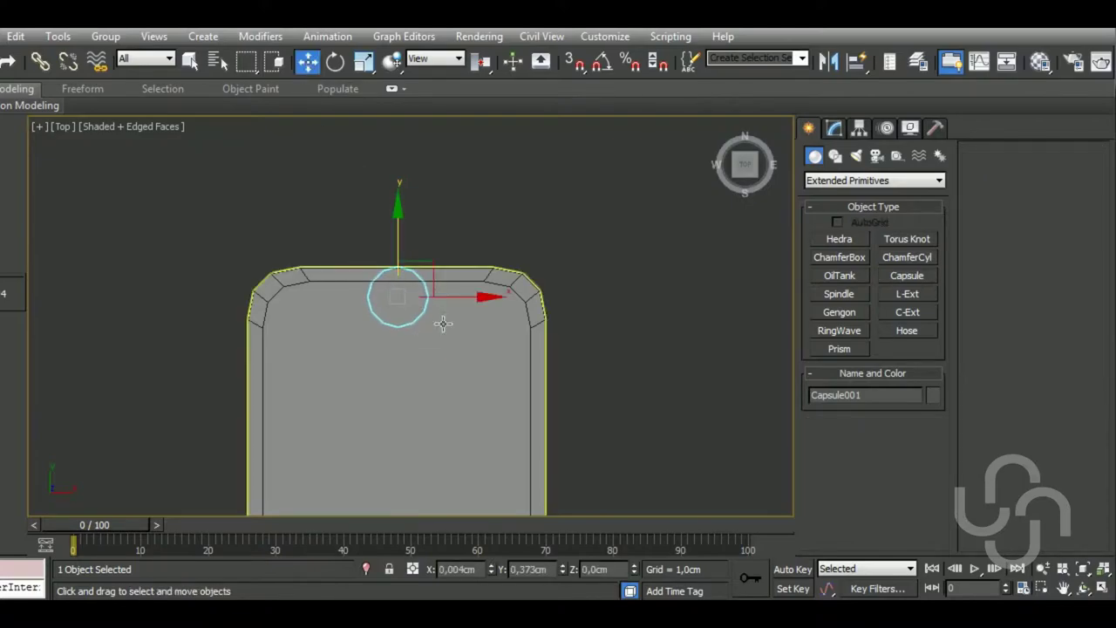
scroll(443, 302, "down", 3)
key("f")
key("z")
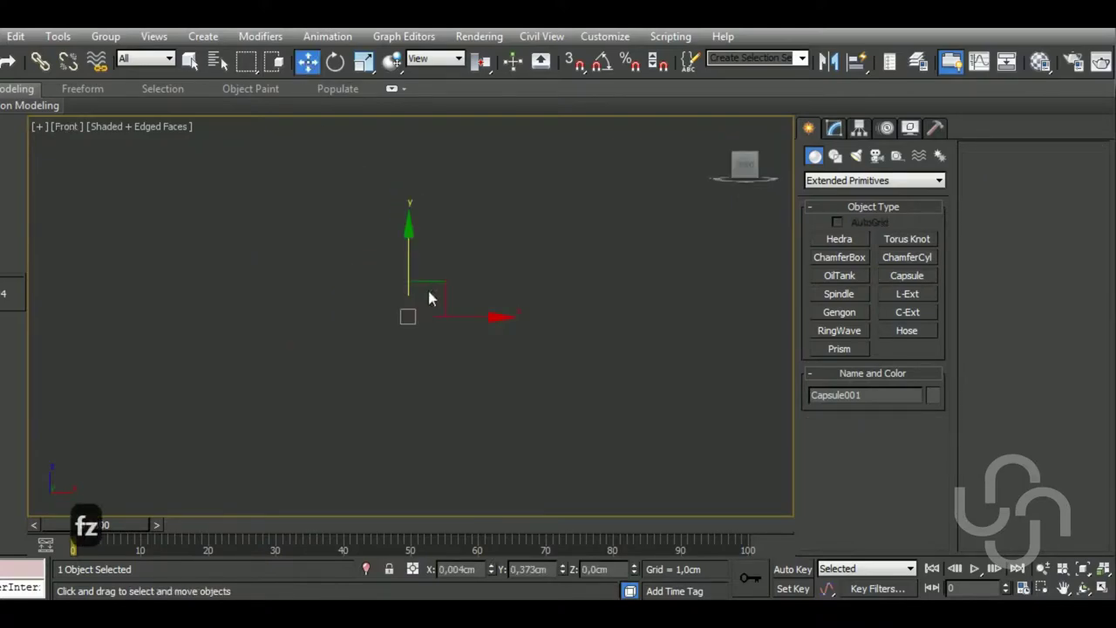
scroll(394, 272, "up", 5)
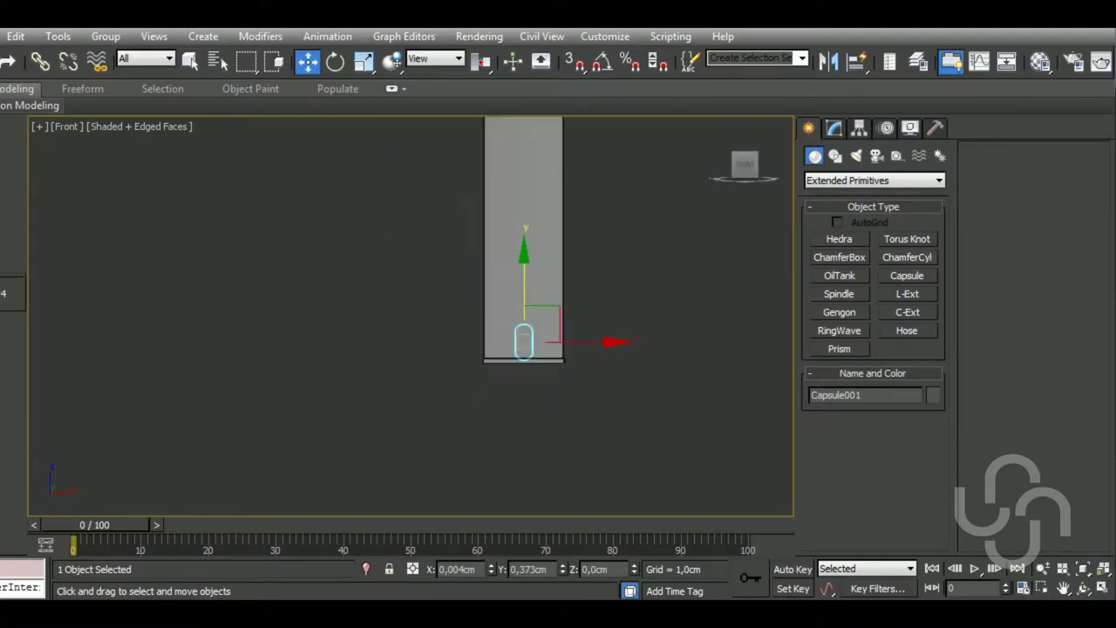
left_click_drag(535, 314, 523, 122)
middle_click_drag(523, 122, 529, 403)
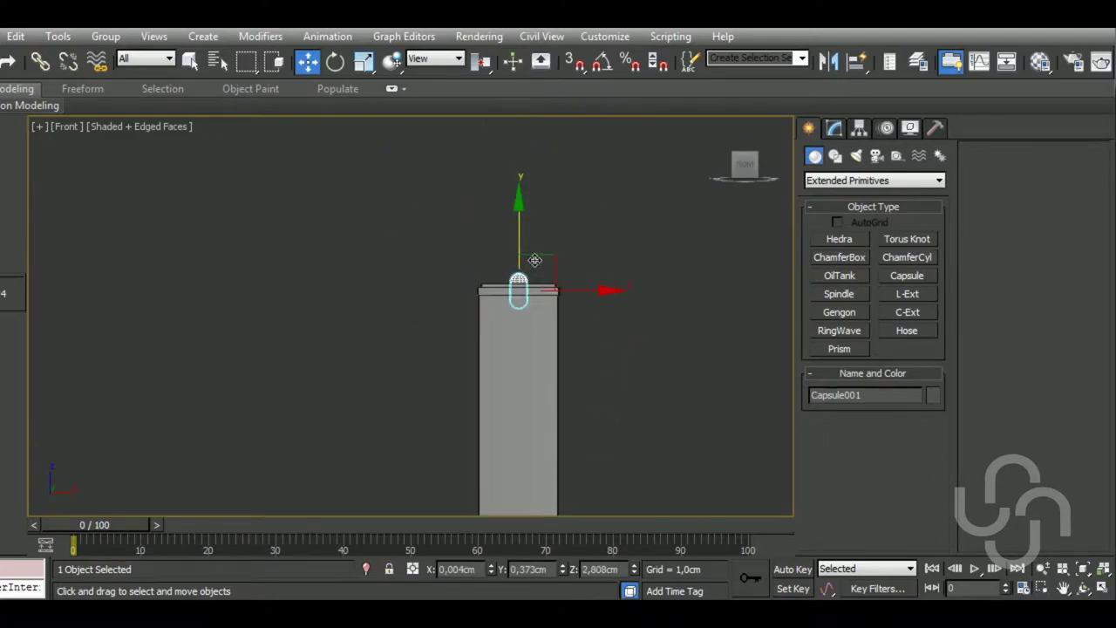
left_click_drag(534, 256, 525, 210)
scroll(529, 268, "up", 2)
scroll(524, 241, "up", 1)
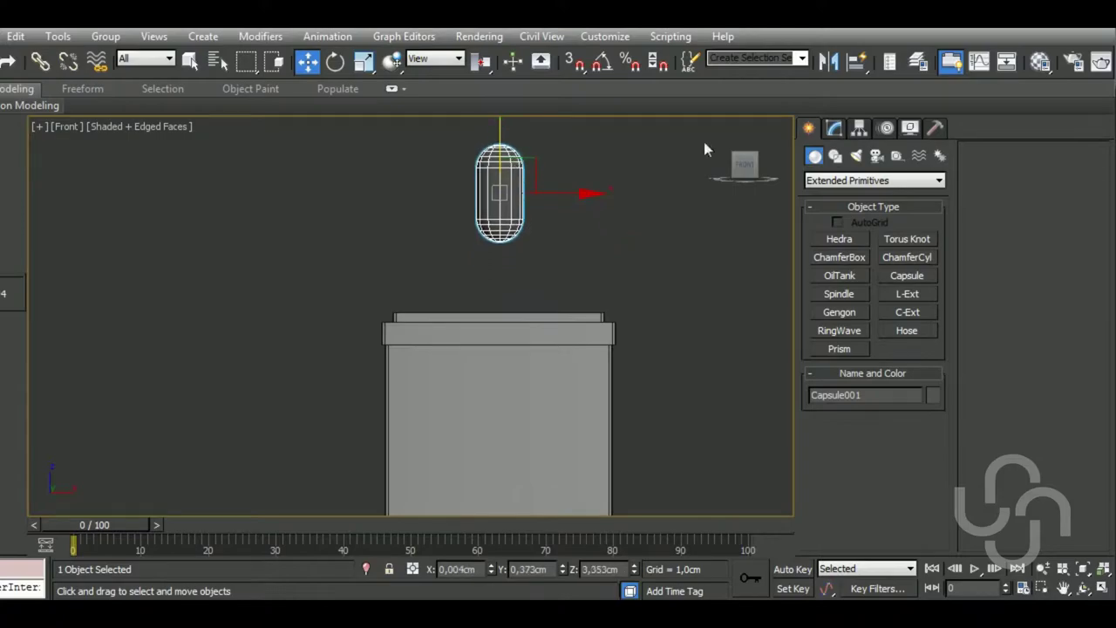
Adjust the capsule's height and lower it onto the column's top
left_click(832, 129)
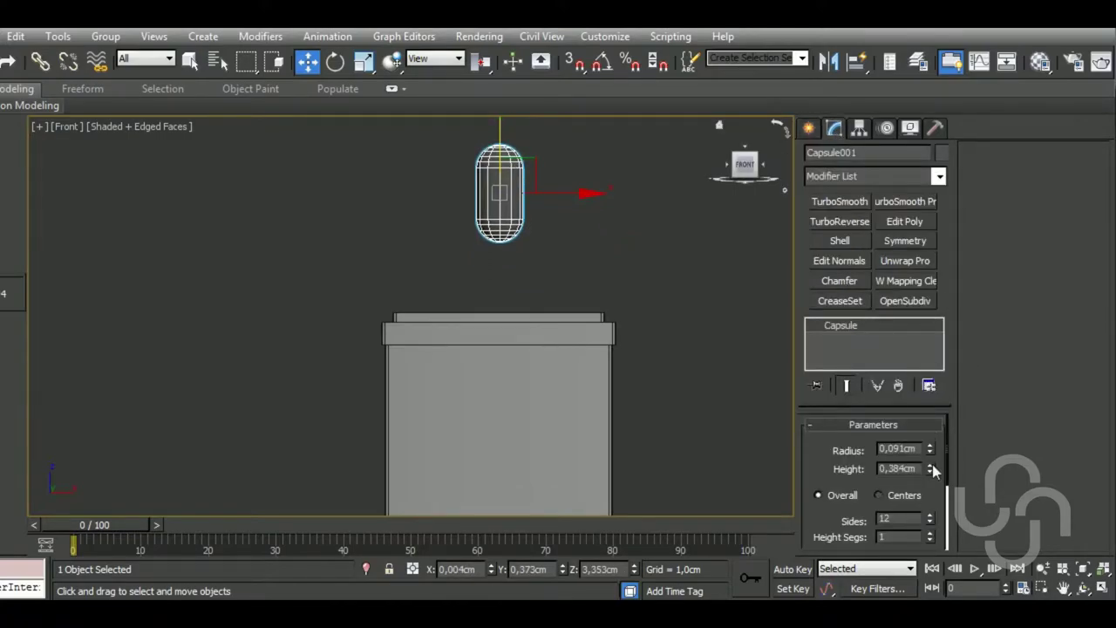
left_click_drag(932, 469, 932, 436)
scroll(612, 361, "down", 2)
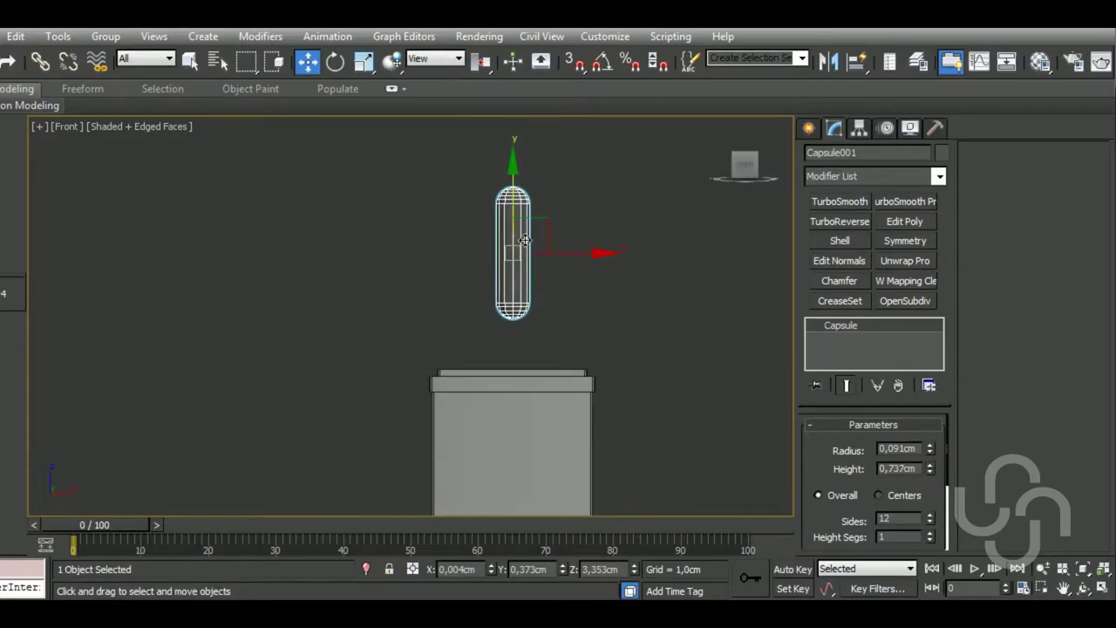
left_click_drag(524, 240, 529, 306)
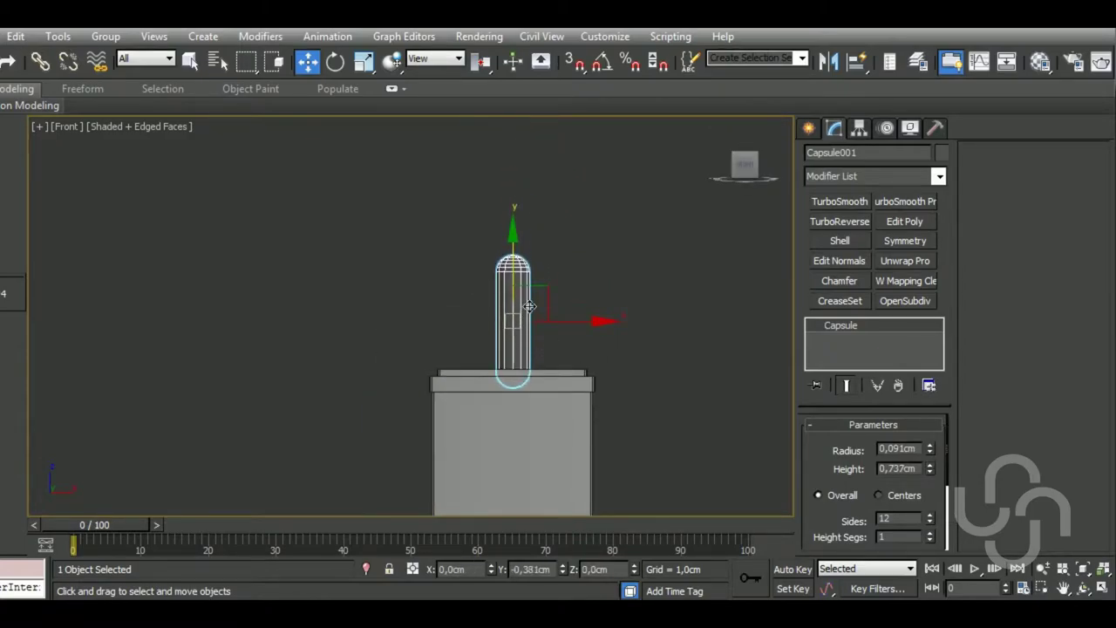
left_click_drag(929, 471, 945, 471)
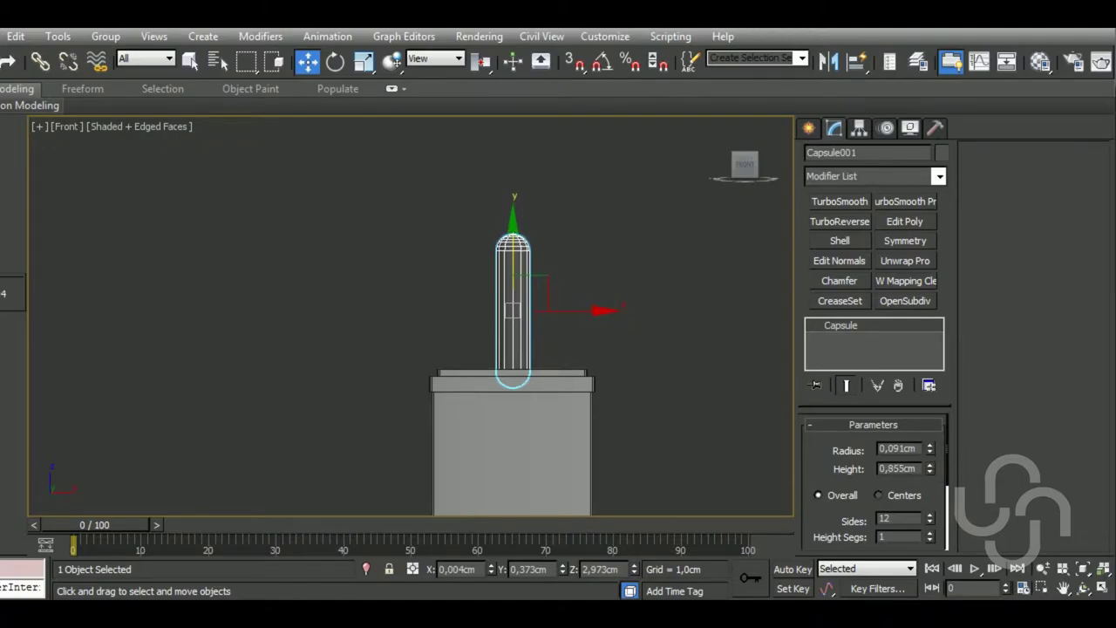
middle_click_drag(610, 392, 649, 445, "alt")
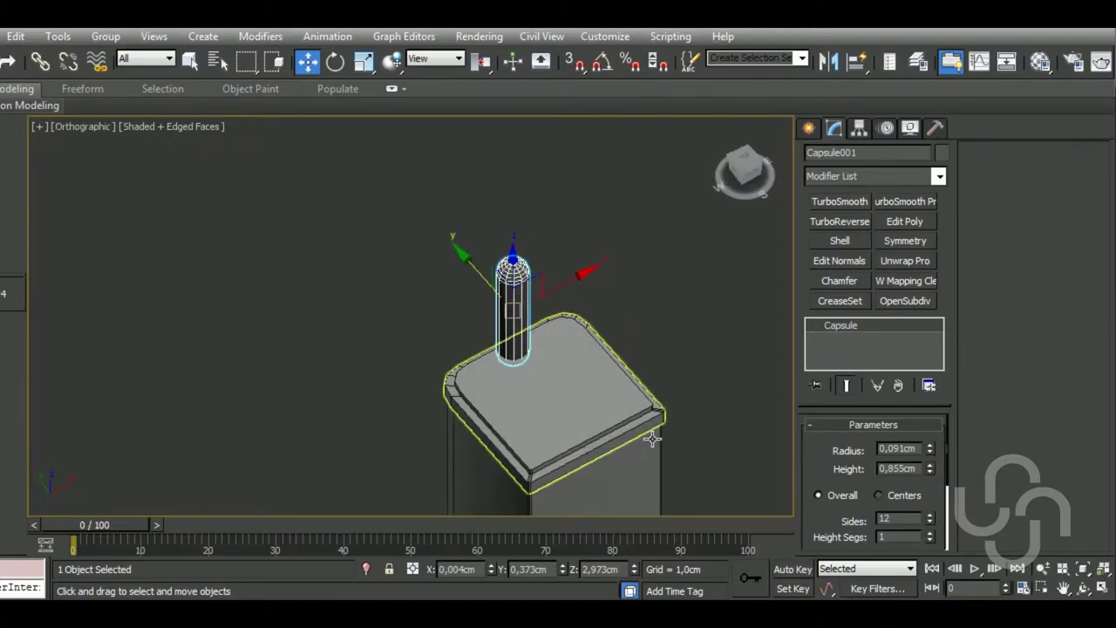
Reset the rod's Y offset to zero and slide it along Y toward the top edge
left_click(552, 493)
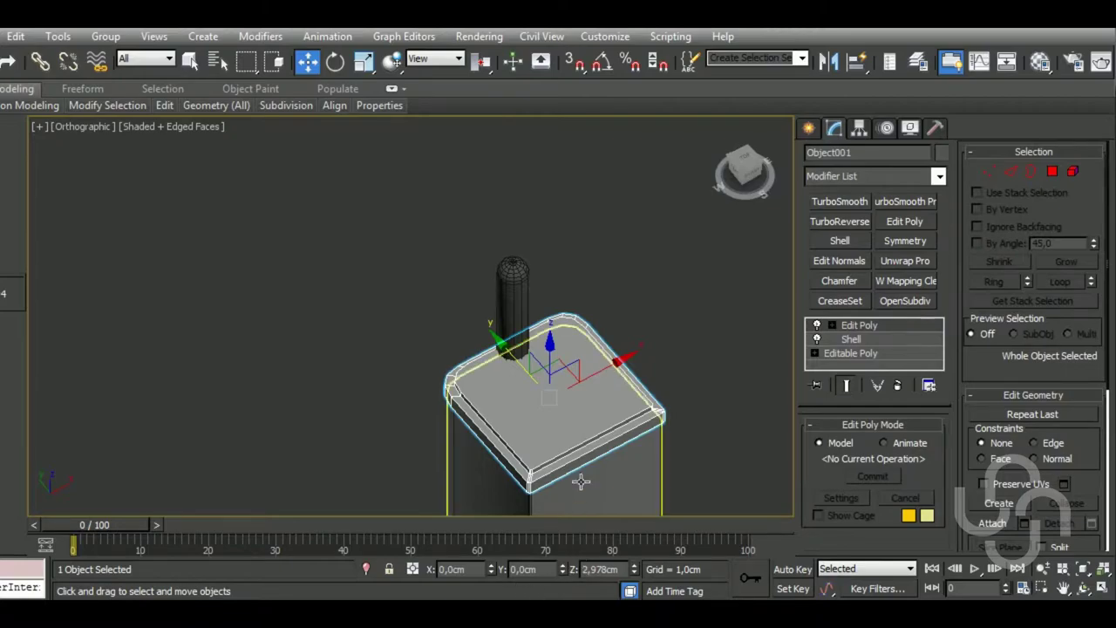
left_click(610, 491)
left_click(521, 332)
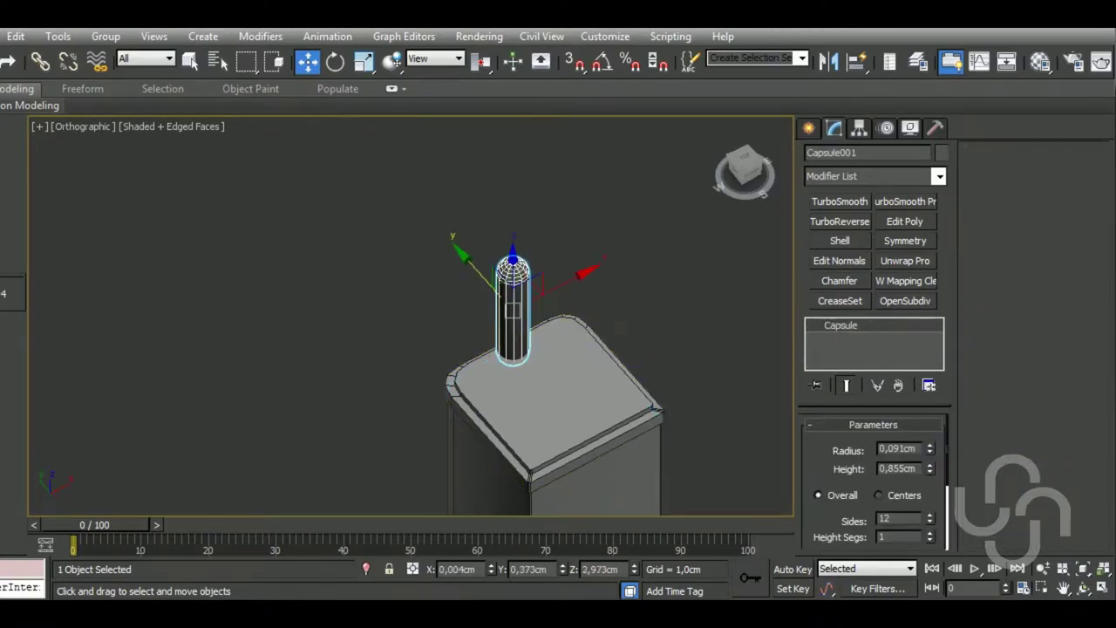
right_click(562, 571)
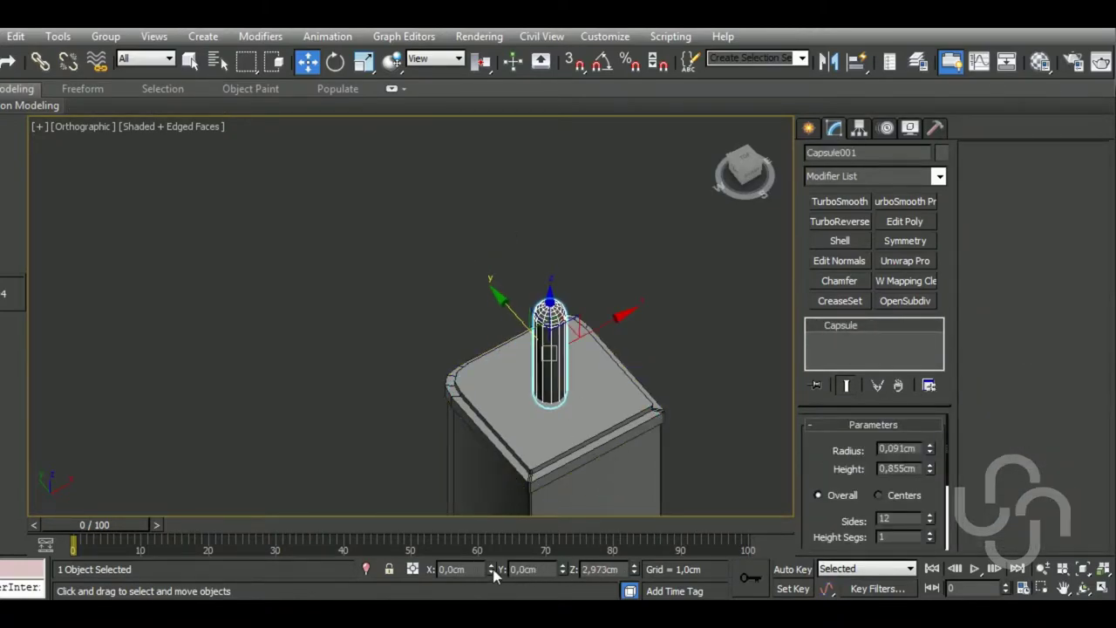
left_click_drag(541, 325, 502, 292)
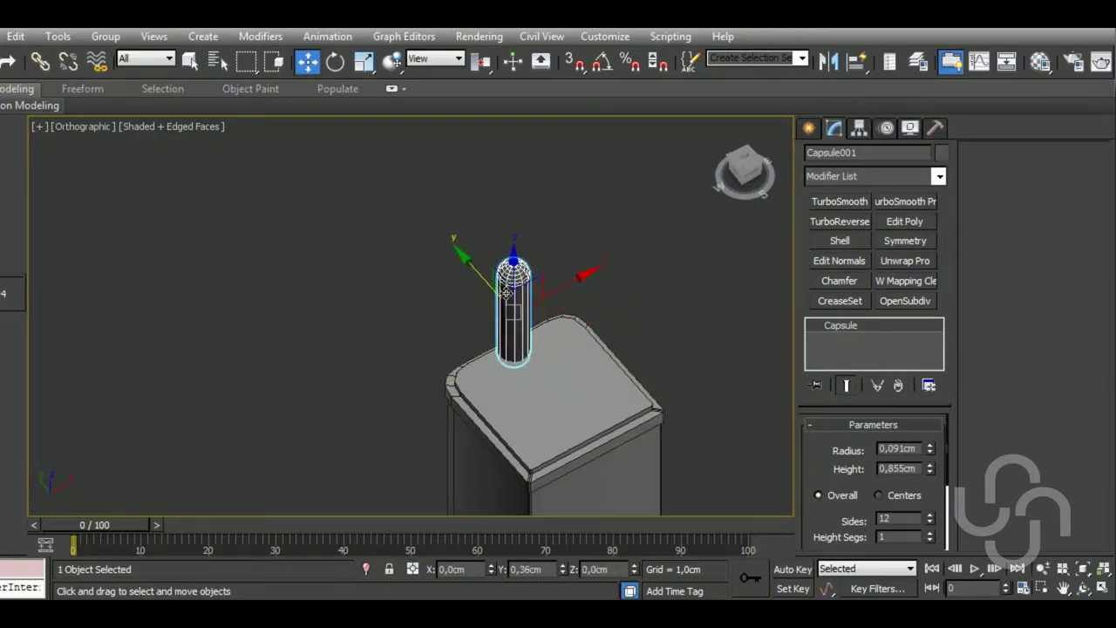
middle_click_drag(610, 393, 696, 419, "alt")
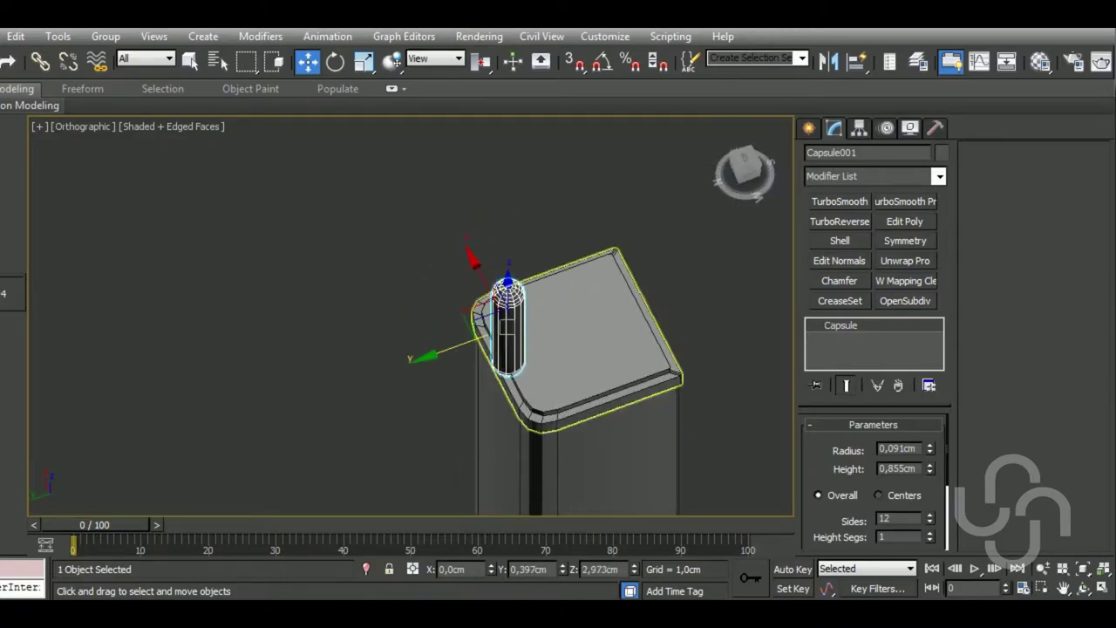
Thin the rod to a 0.065 cm radius and add an Edit Poly modifier
key("z")
left_click_drag(487, 300, 486, 306)
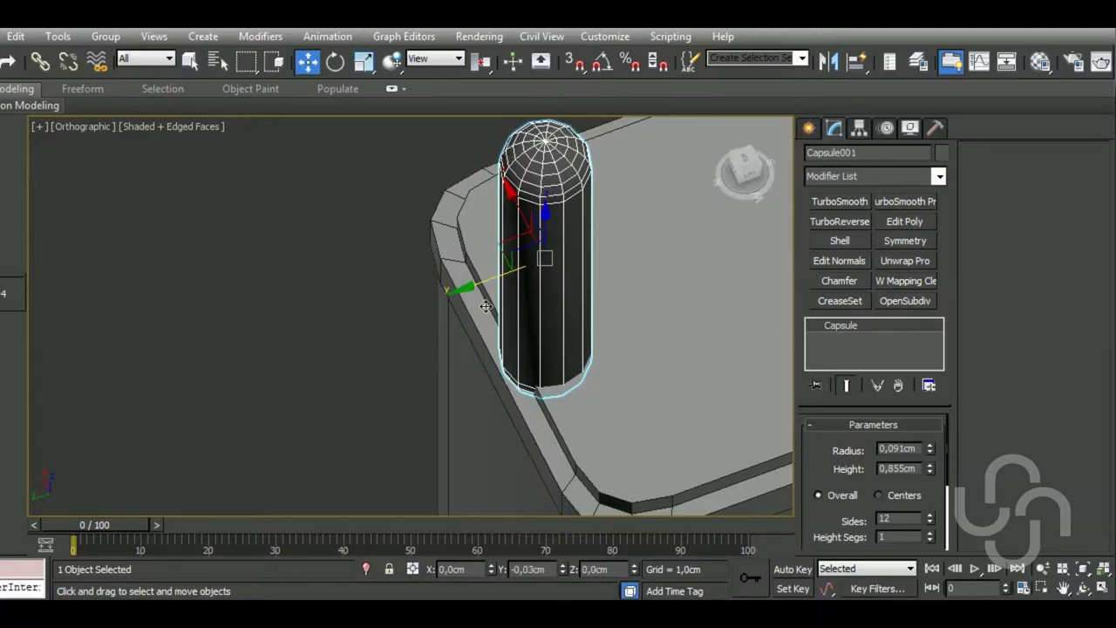
mouse_move(640, 383)
middle_mouse_down("alt")
mouse_move(640, 371)
mouse_move(610, 371)
mouse_move(702, 373)
mouse_move(654, 376)
middle_mouse_up("alt")
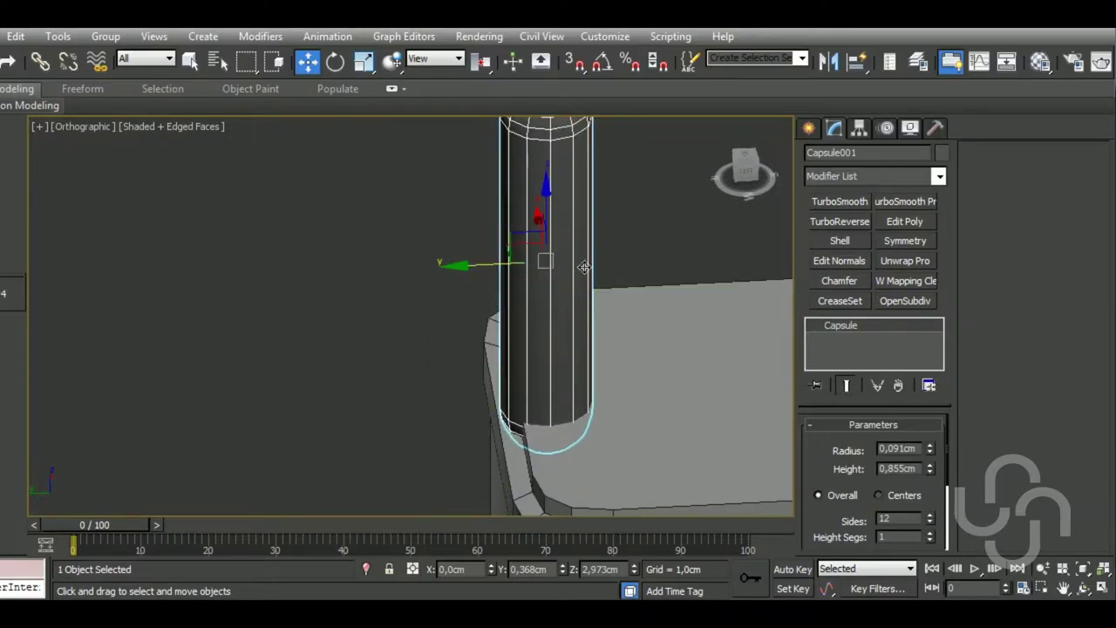
scroll(650, 414, "down", 2)
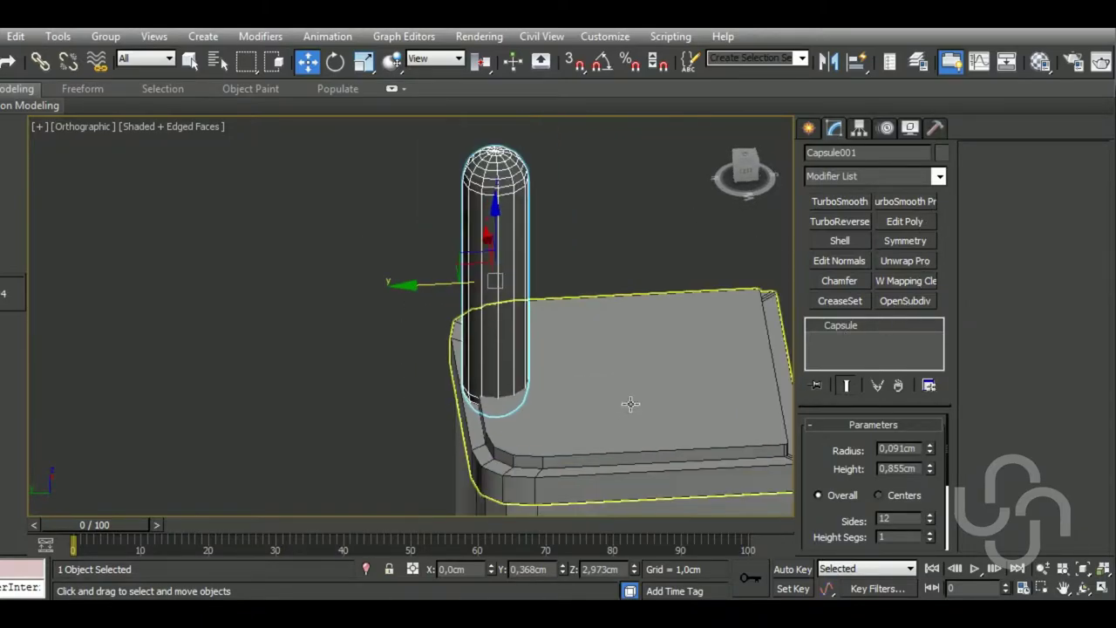
mouse_move(631, 402)
middle_mouse_down("alt")
mouse_move(663, 402)
mouse_move(553, 403)
mouse_move(571, 401)
middle_mouse_up("alt")
left_click_drag(930, 457, 947, 488)
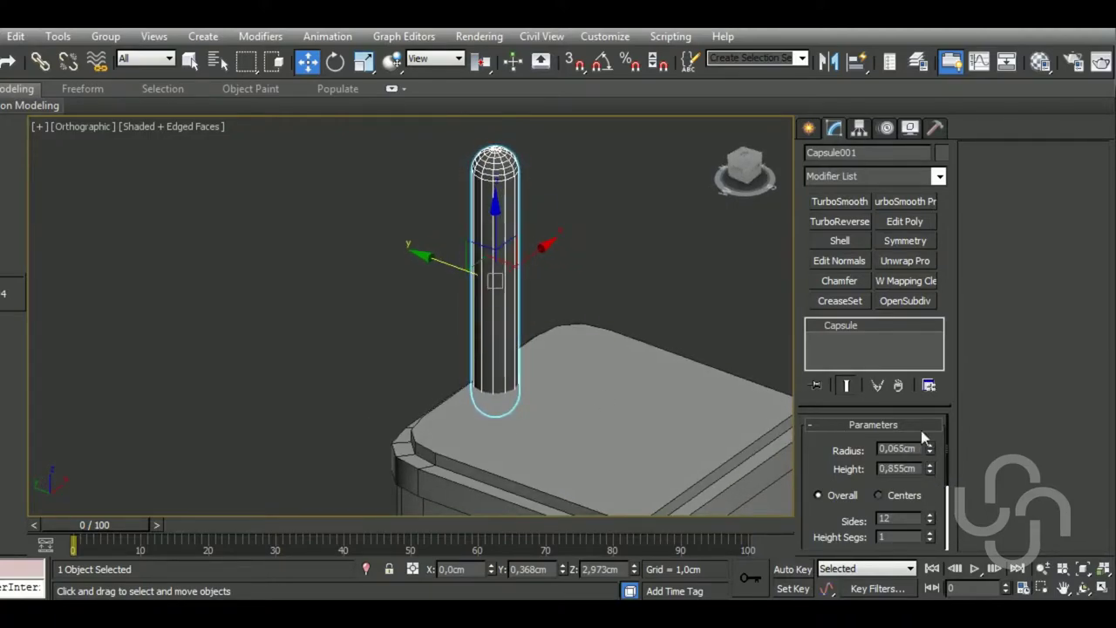
left_click(929, 225)
middle_click_drag(578, 398, 612, 365)
Delete the rod's bottom polygons to open its base
key("4")
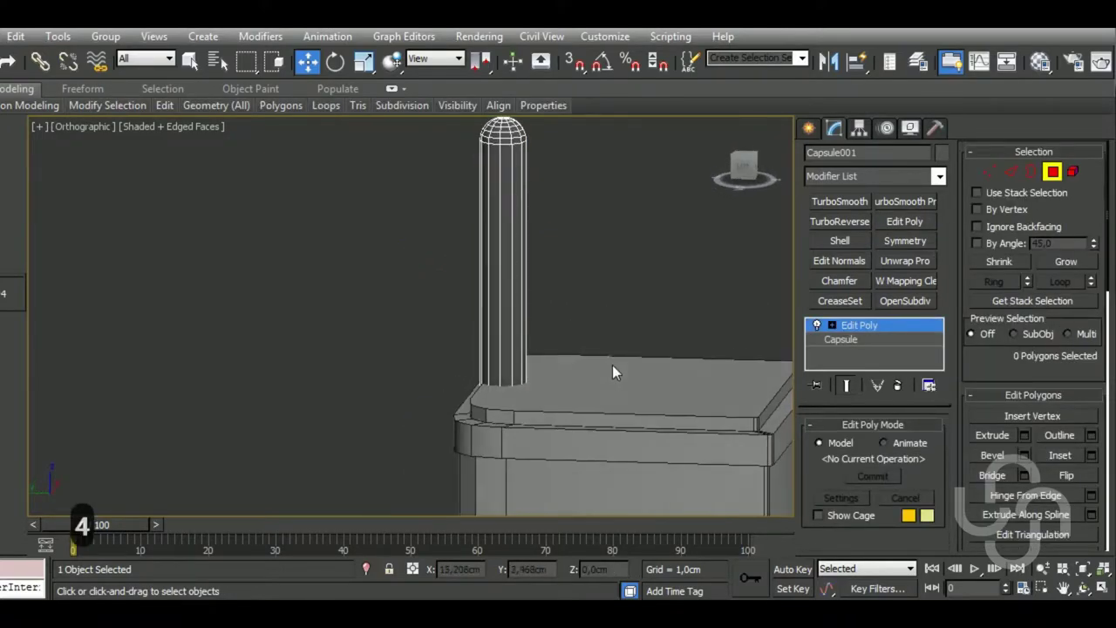
key("ctrl+a")
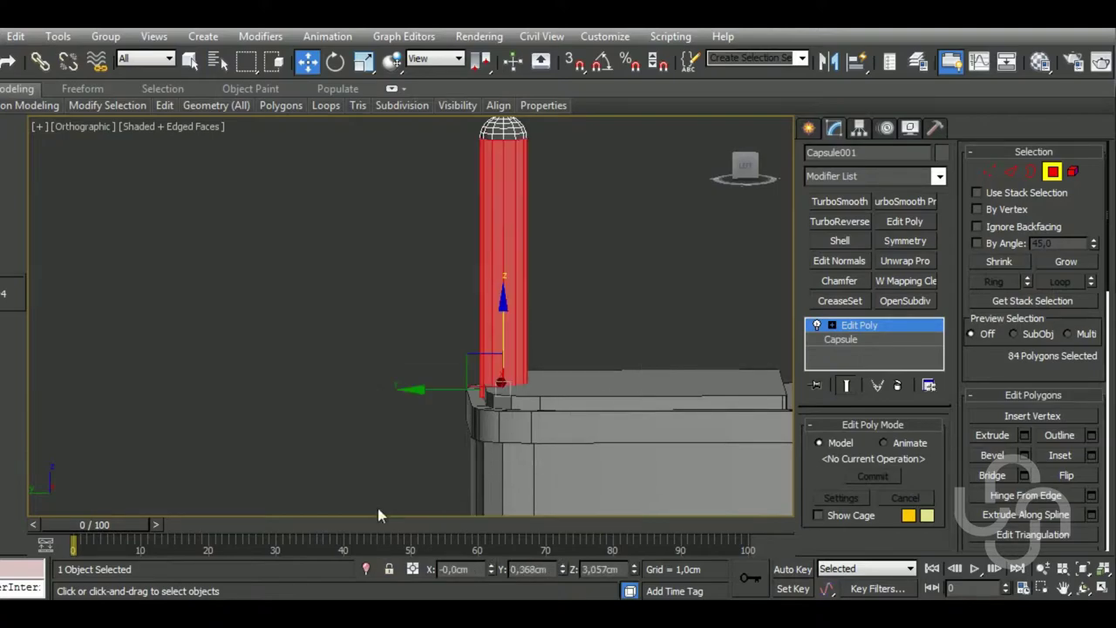
left_click_drag(415, 159, 630, 334, "alt")
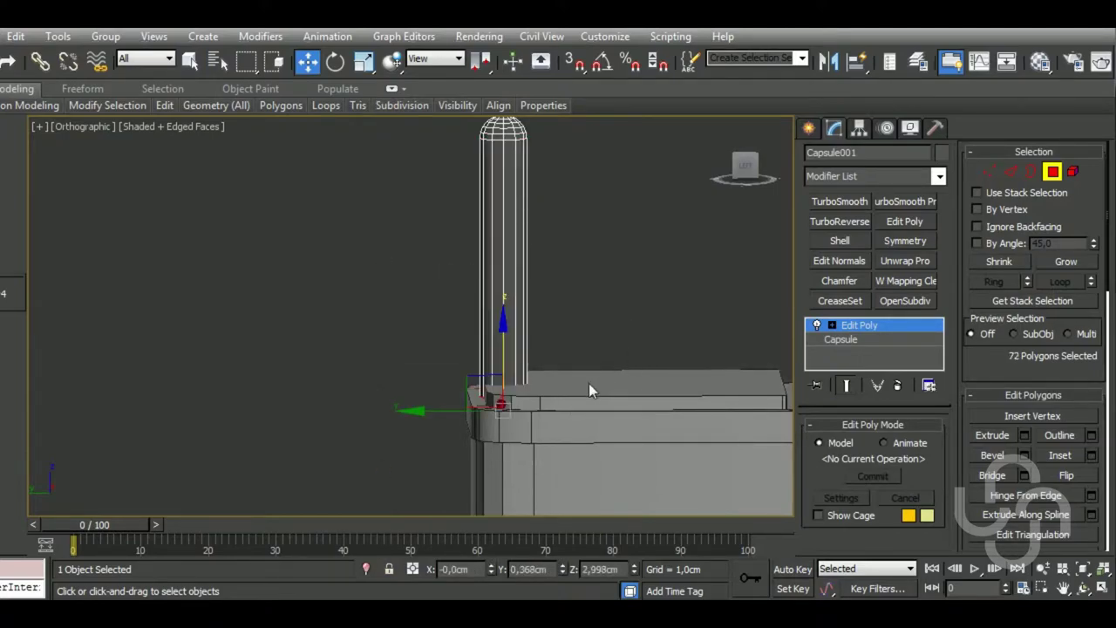
key("Delete")
Lower the open 12-edge base border slightly and scale it outward
key("3")
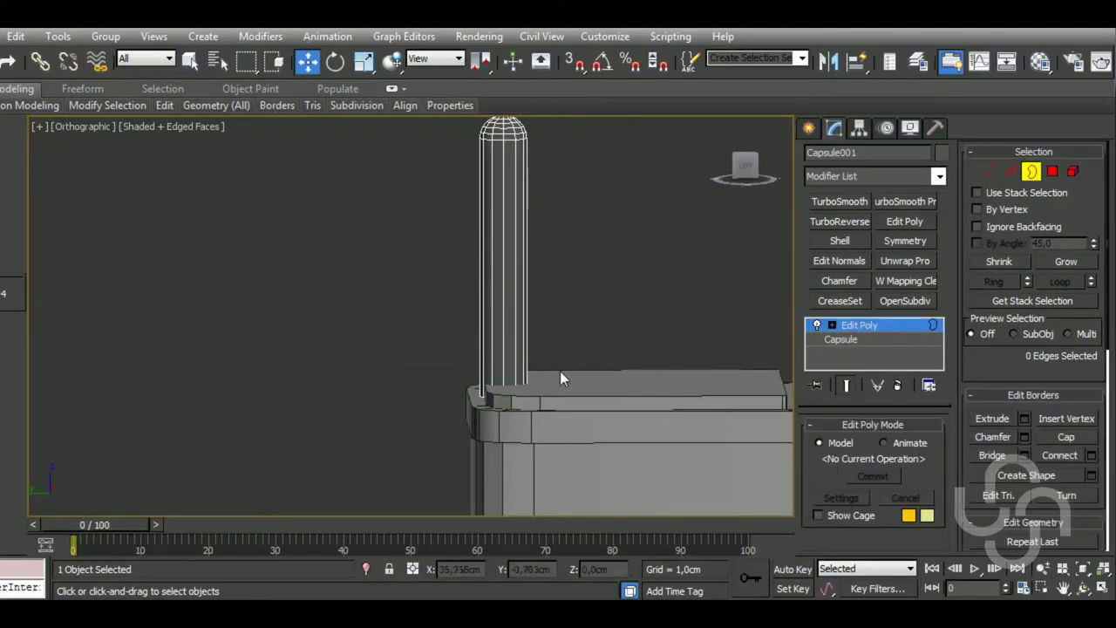
left_click(515, 385)
left_click_drag(512, 360, 513, 371)
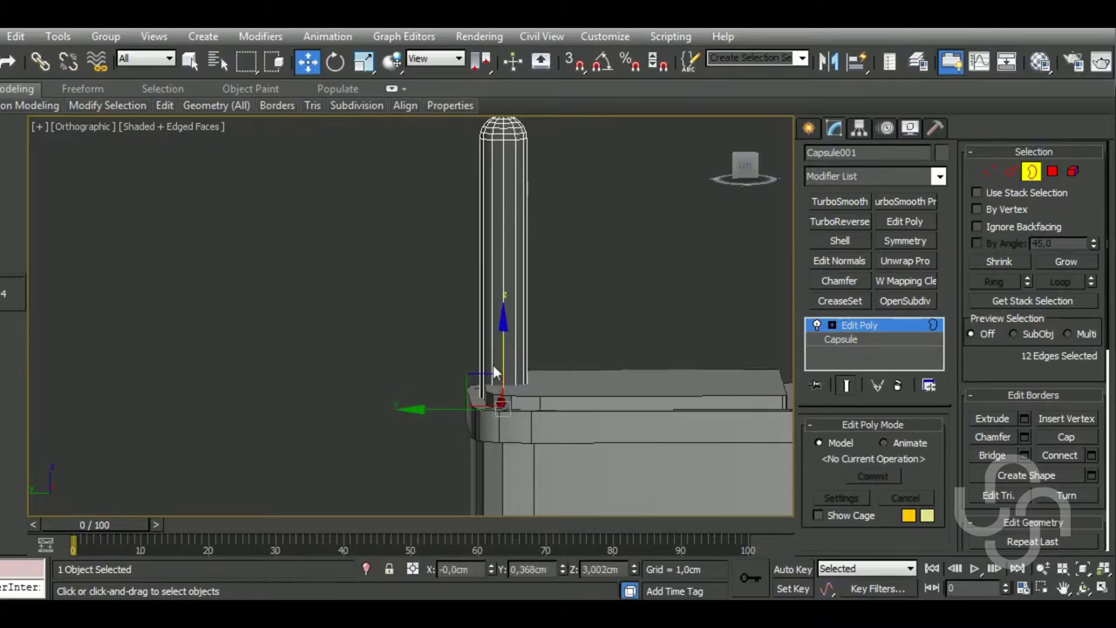
left_click(363, 61)
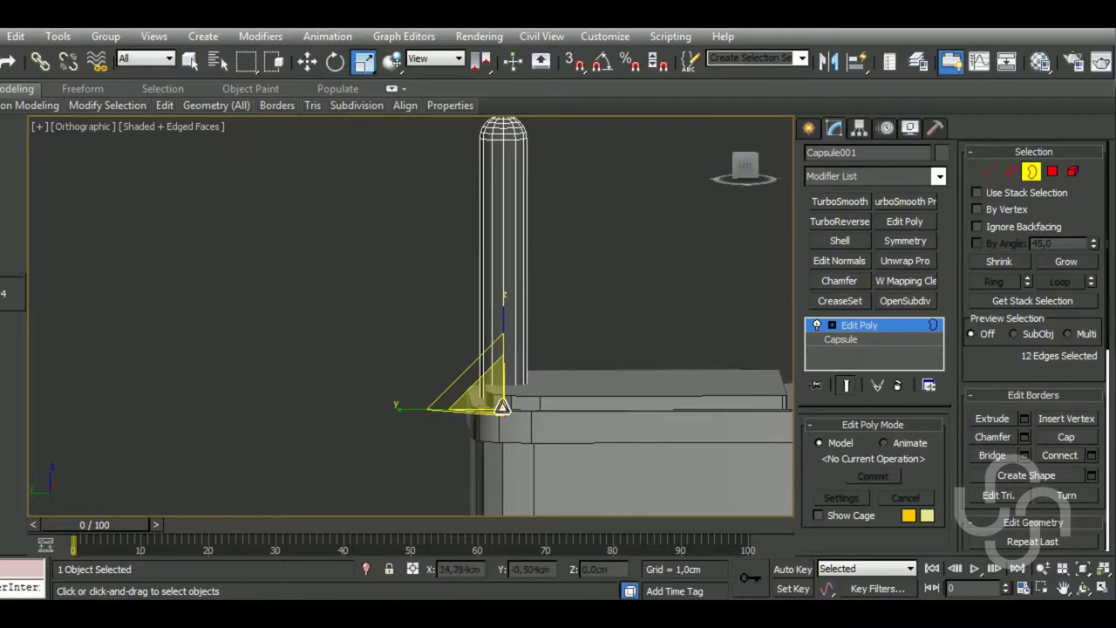
left_click_drag(503, 406, 494, 385)
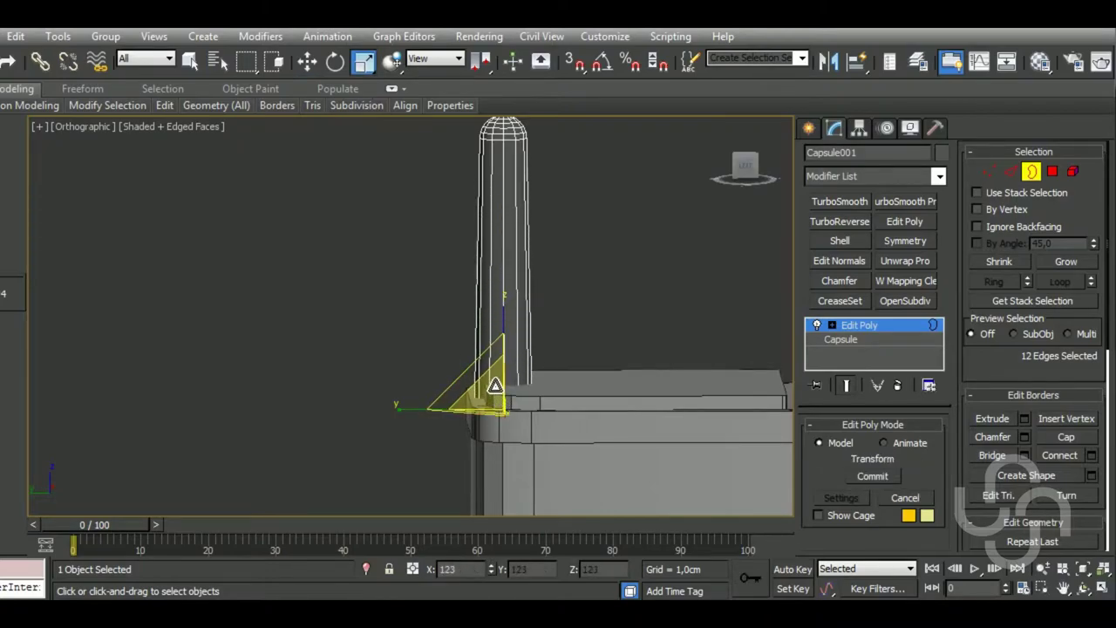
left_click(308, 61)
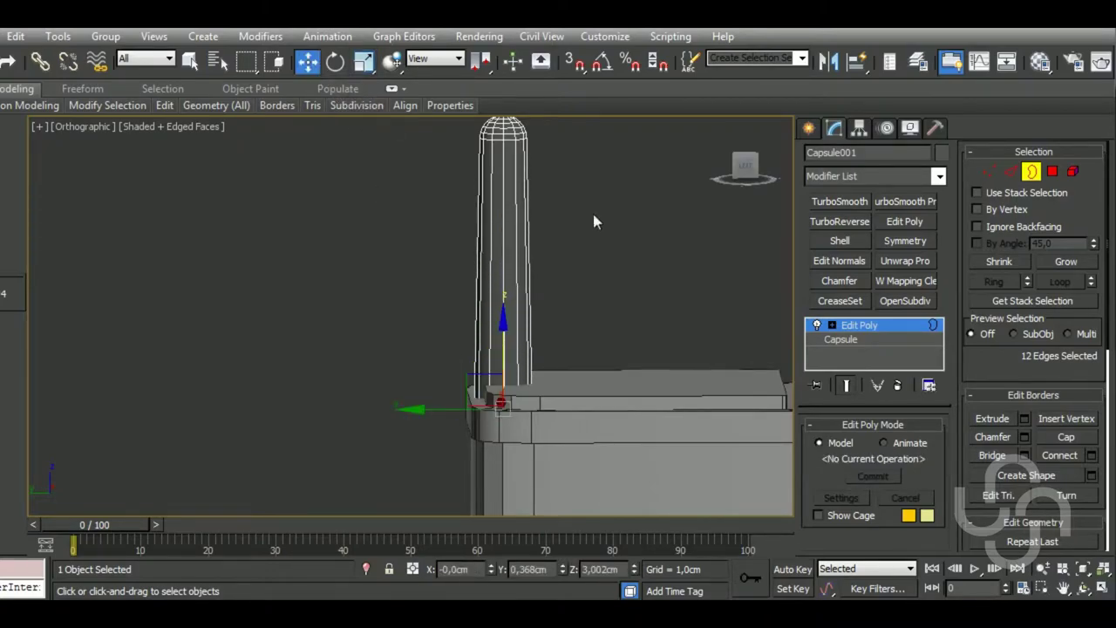
left_click(847, 324)
mouse_move(474, 373)
middle_mouse_down("alt")
mouse_move(489, 399)
mouse_move(299, 433)
mouse_move(144, 409)
mouse_move(754, 406)
mouse_move(601, 343)
middle_mouse_up("alt")
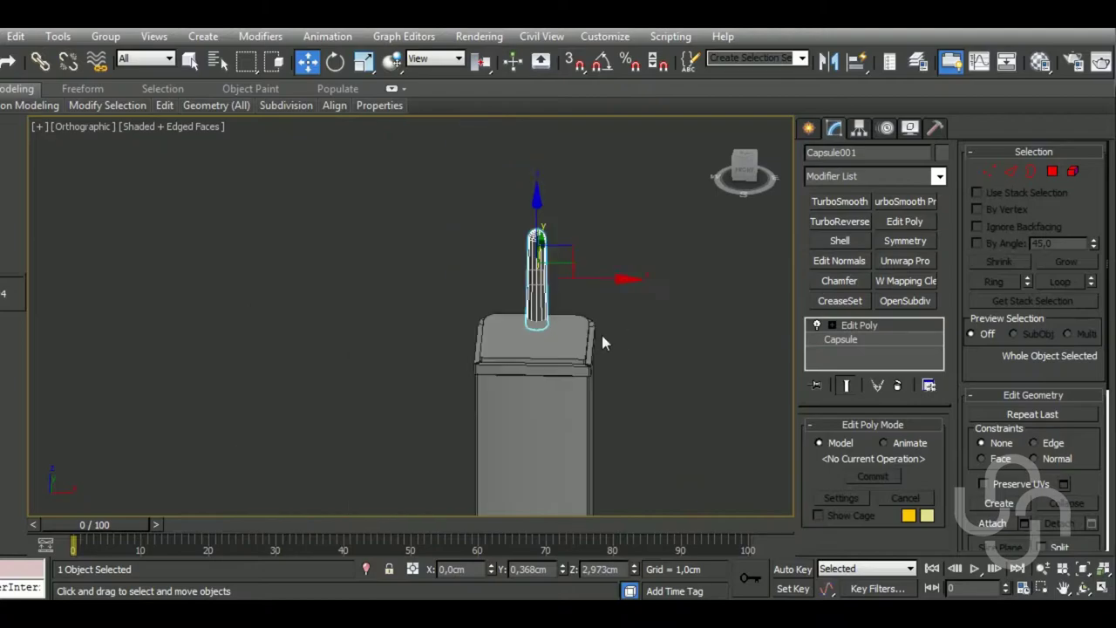
Give Material #25 specular level 65 and diffuse grey 102, 102, 102
key("p")
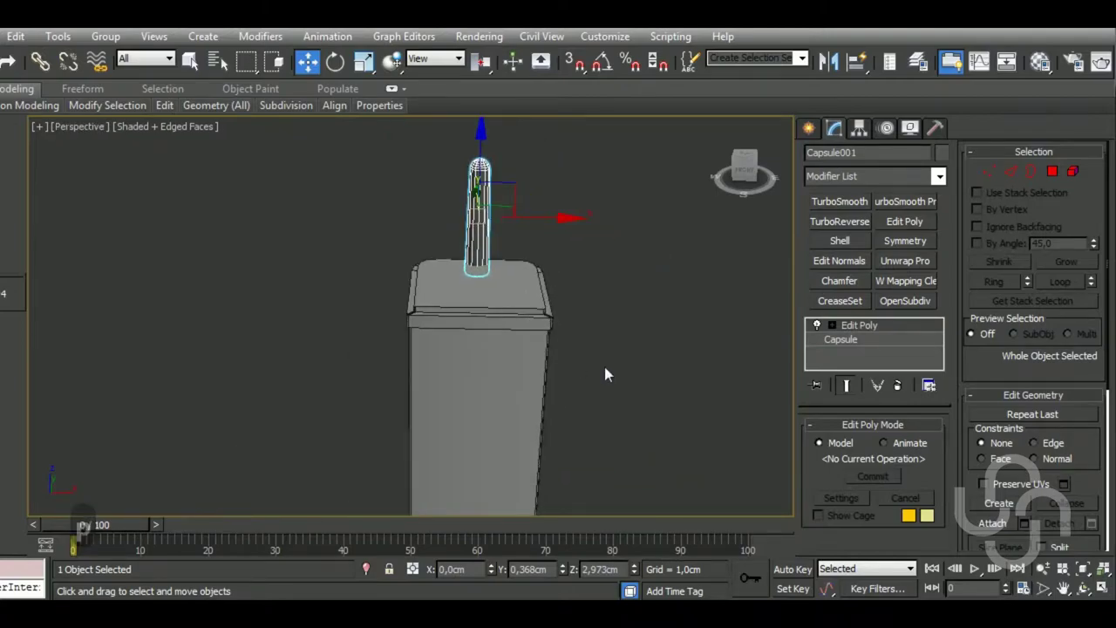
key("m")
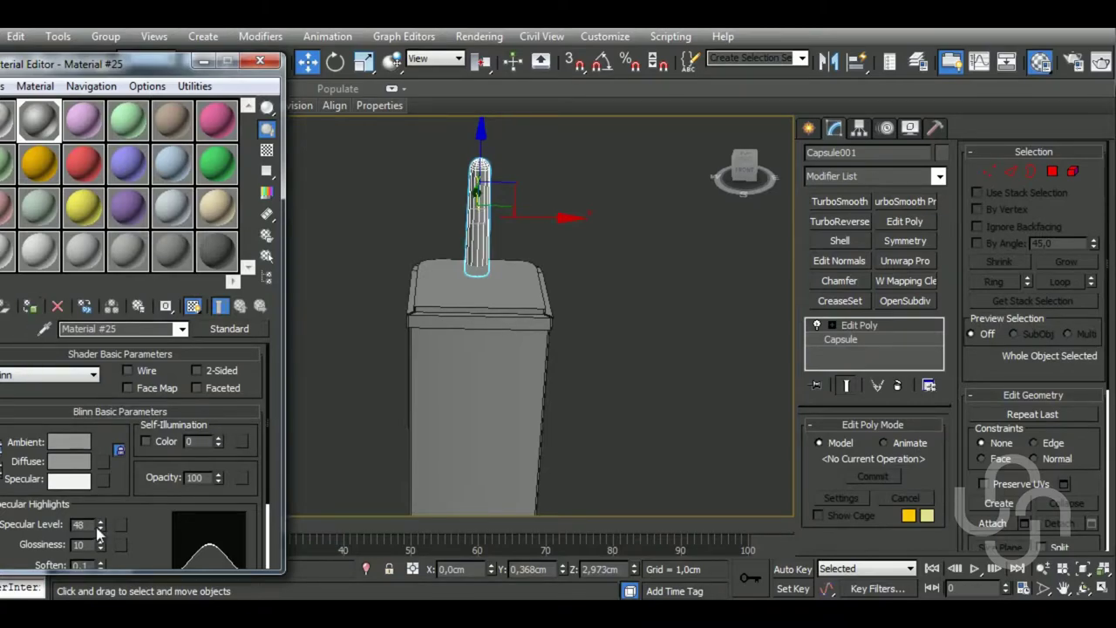
left_click_drag(100, 524, 114, 523)
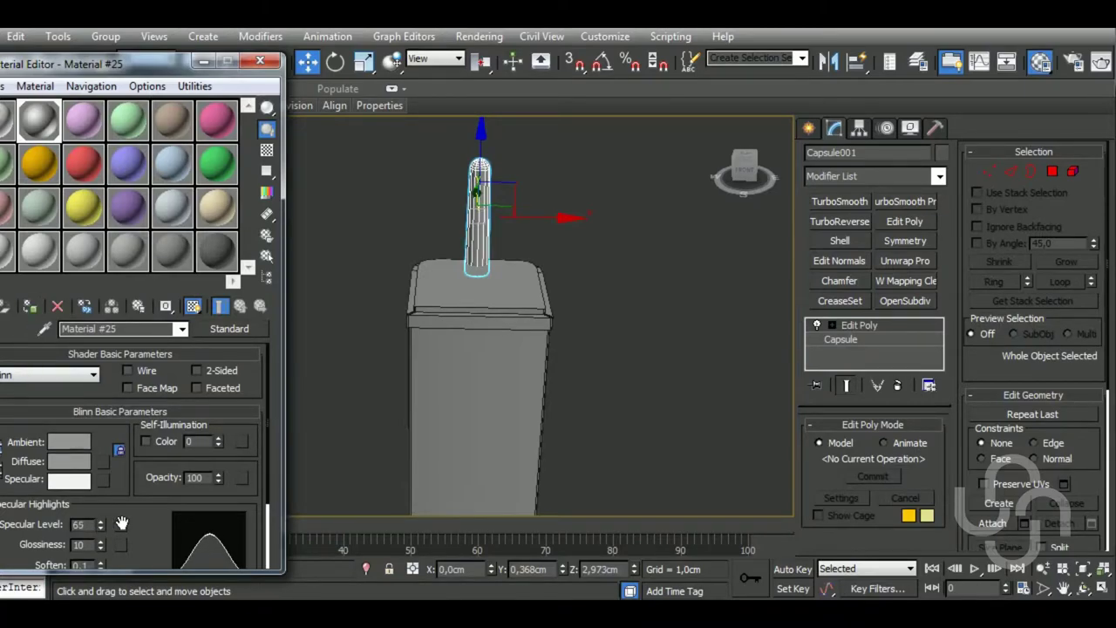
left_click(69, 460)
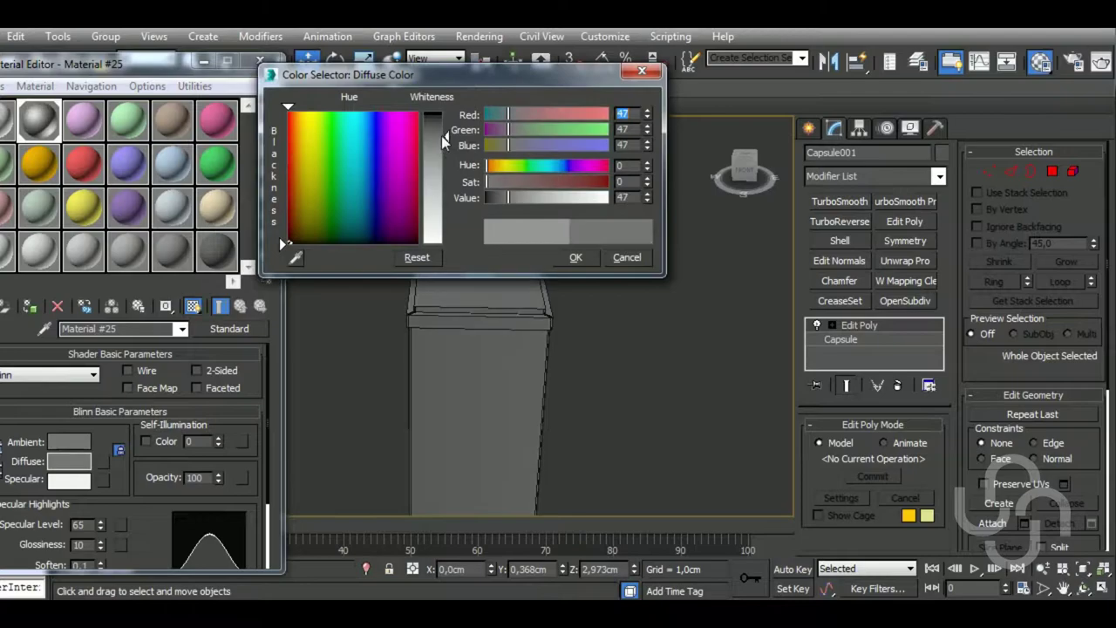
left_click_drag(441, 137, 441, 165)
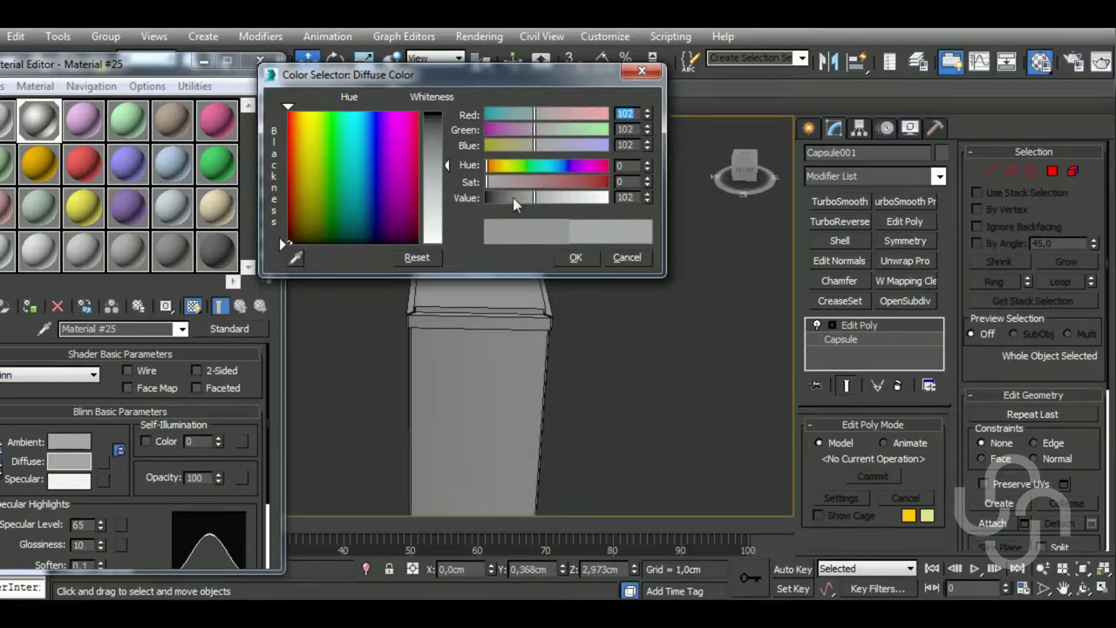
left_click(576, 257)
Close the Material Editor and switch the viewport to Realistic shading around the column
key("m")
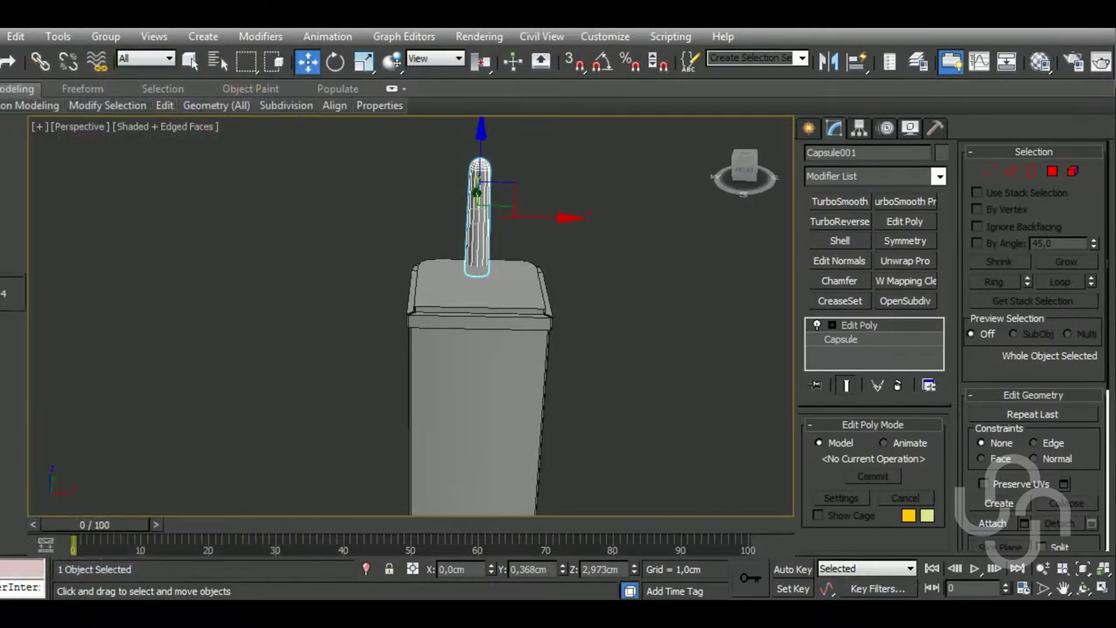
middle_click_drag(581, 358, 654, 326, "alt")
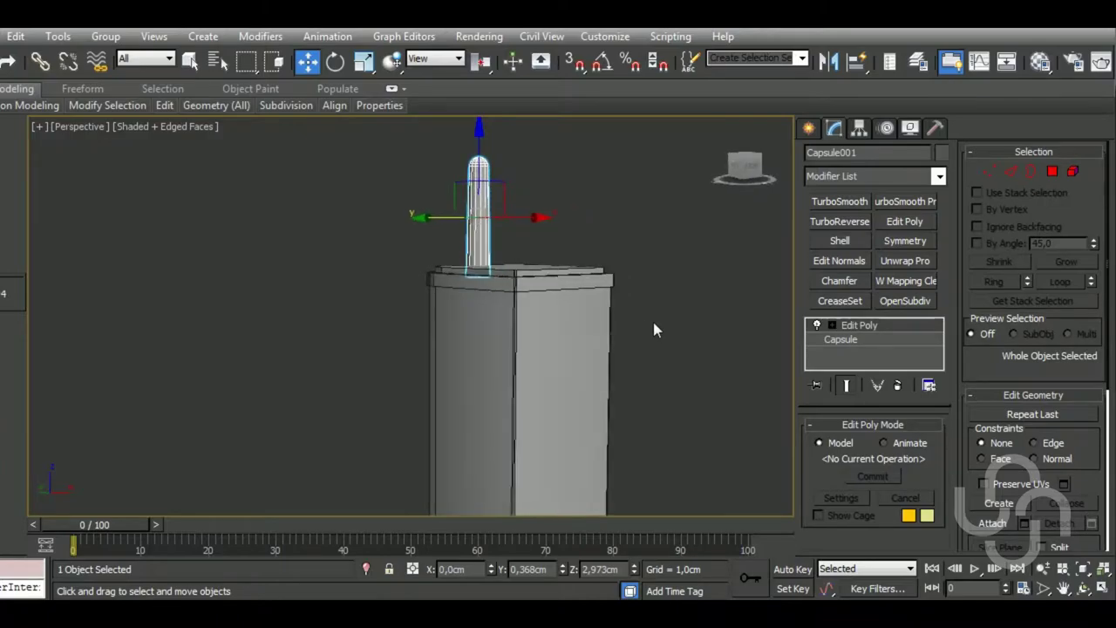
left_click(146, 133)
left_click(165, 142)
middle_click_drag(584, 378, 545, 339)
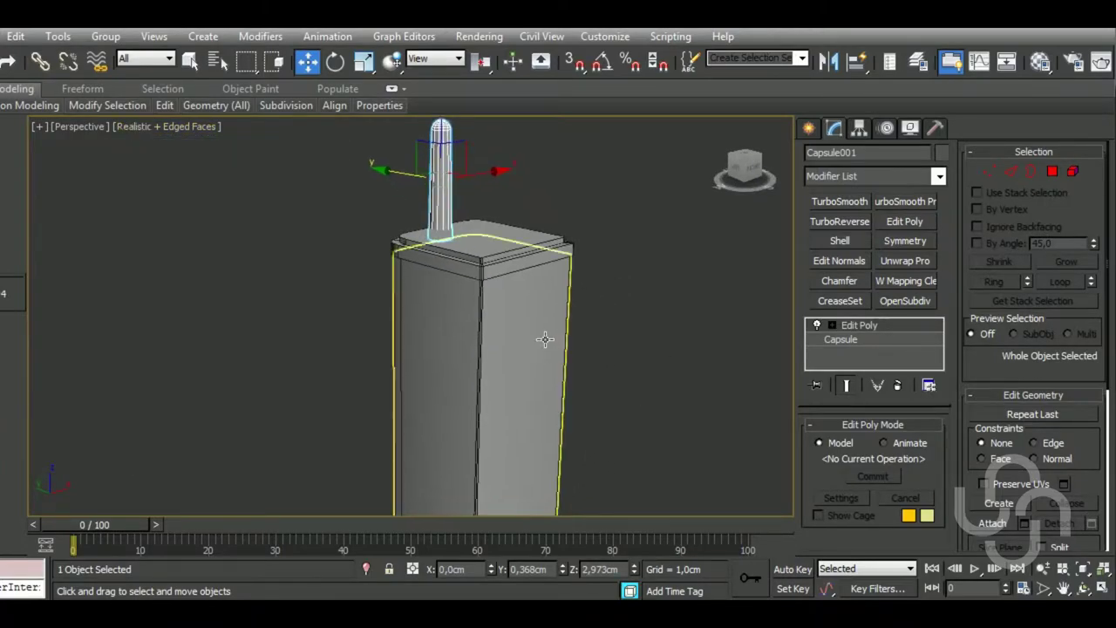
left_click(545, 339)
scroll(631, 321, "down", 3)
scroll(631, 322, "down", 2)
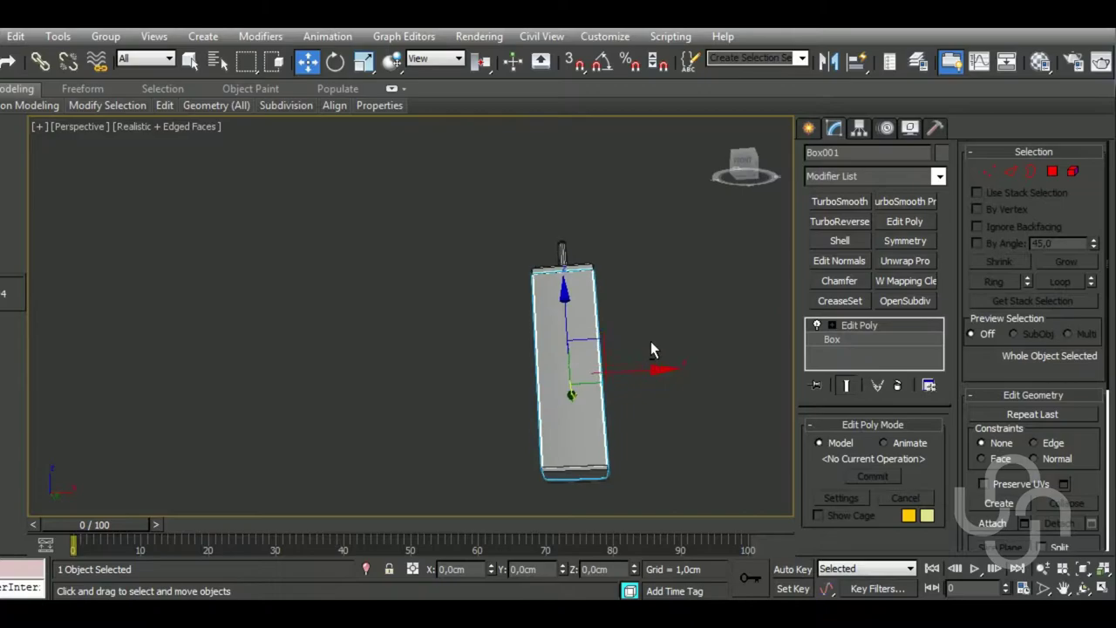
mouse_move(650, 349)
middle_mouse_down("alt")
mouse_move(725, 291)
mouse_move(730, 406)
mouse_move(655, 431)
mouse_move(475, 558)
middle_mouse_up("alt")
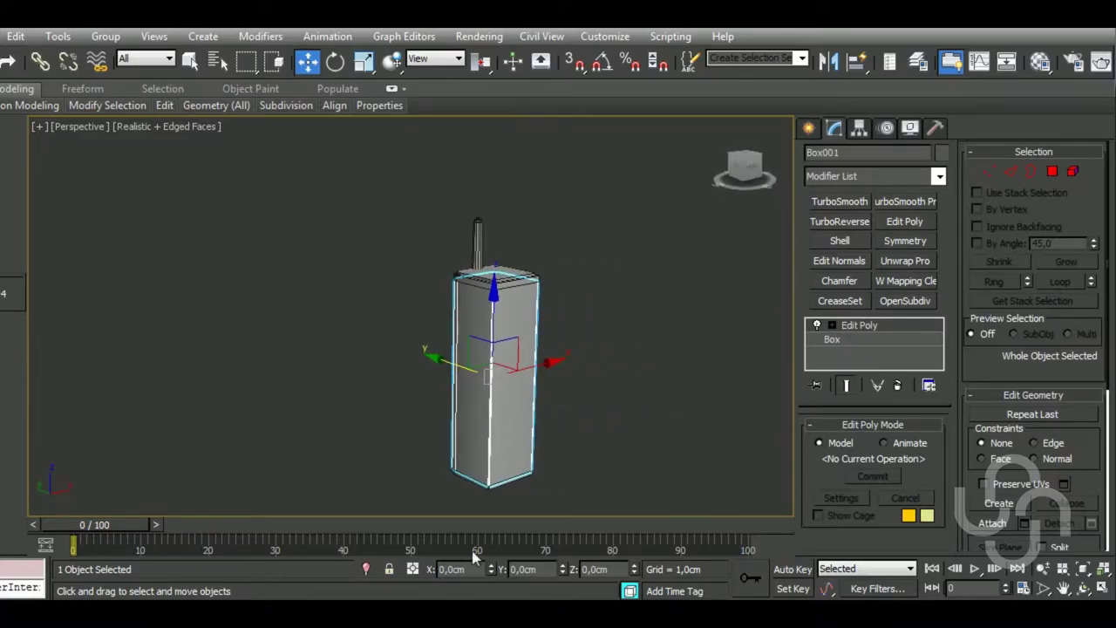
mouse_move(638, 429)
middle_mouse_down("alt")
mouse_move(545, 395)
mouse_move(631, 474)
mouse_move(577, 368)
middle_mouse_up("alt")
In Left view, draw a small standard Cylinder beside the column
key("l")
left_click(810, 128)
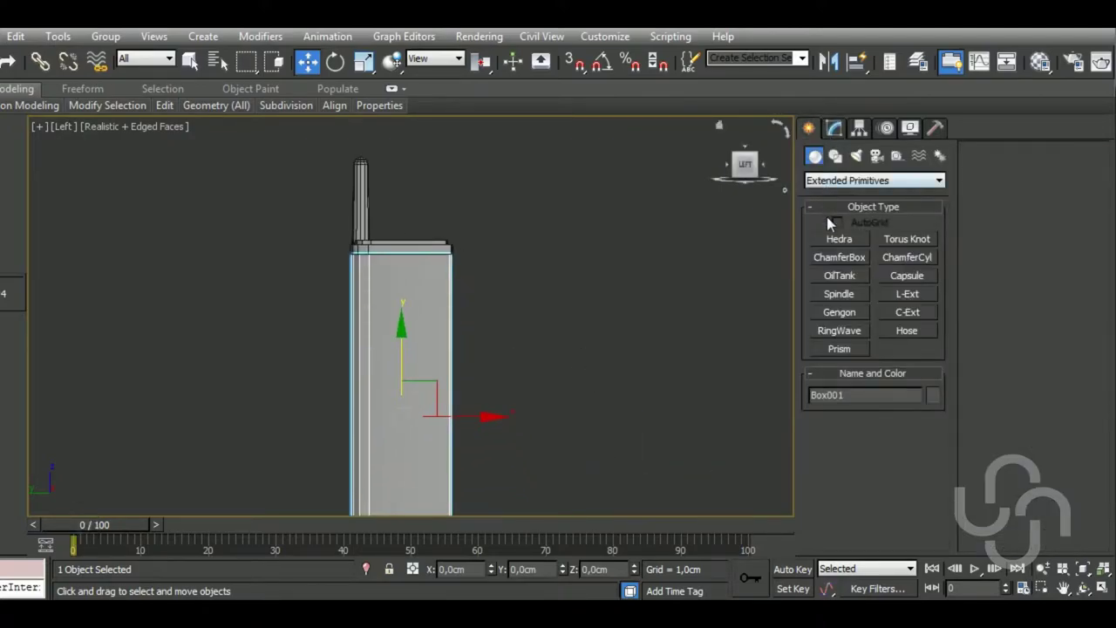
left_click(823, 181)
left_click(832, 195)
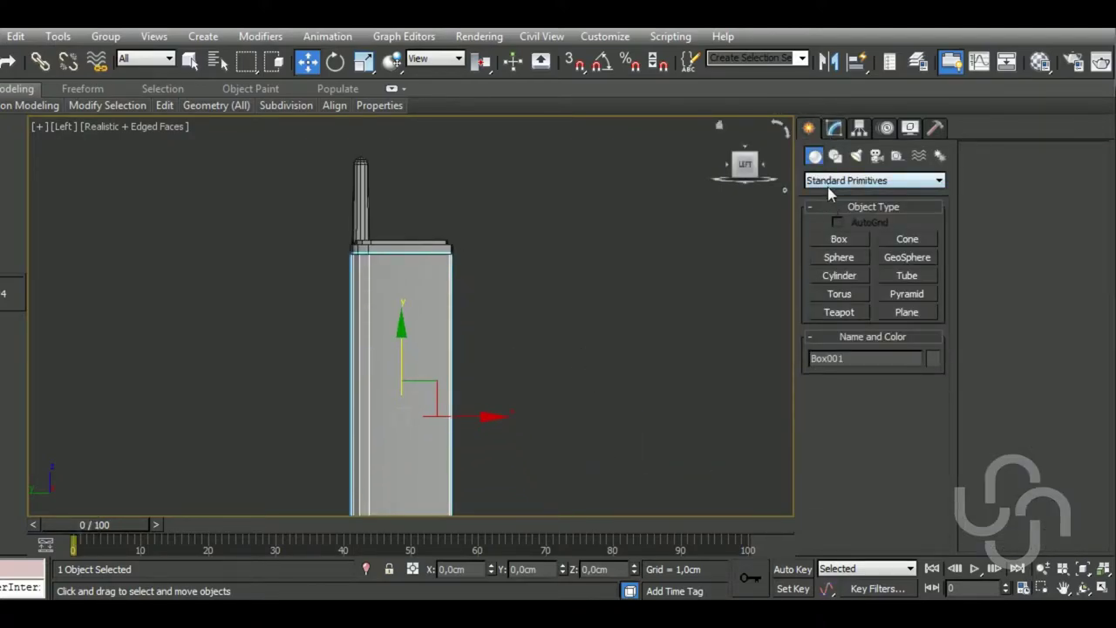
left_click(839, 276)
middle_click_drag(625, 413, 595, 348)
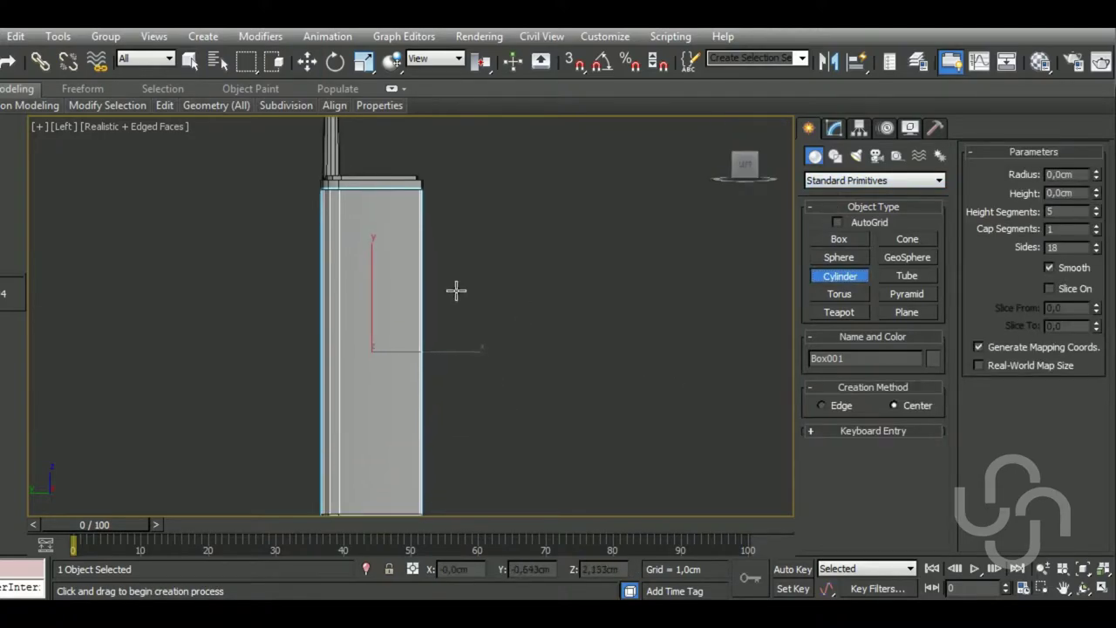
left_click_drag(443, 276, 474, 317)
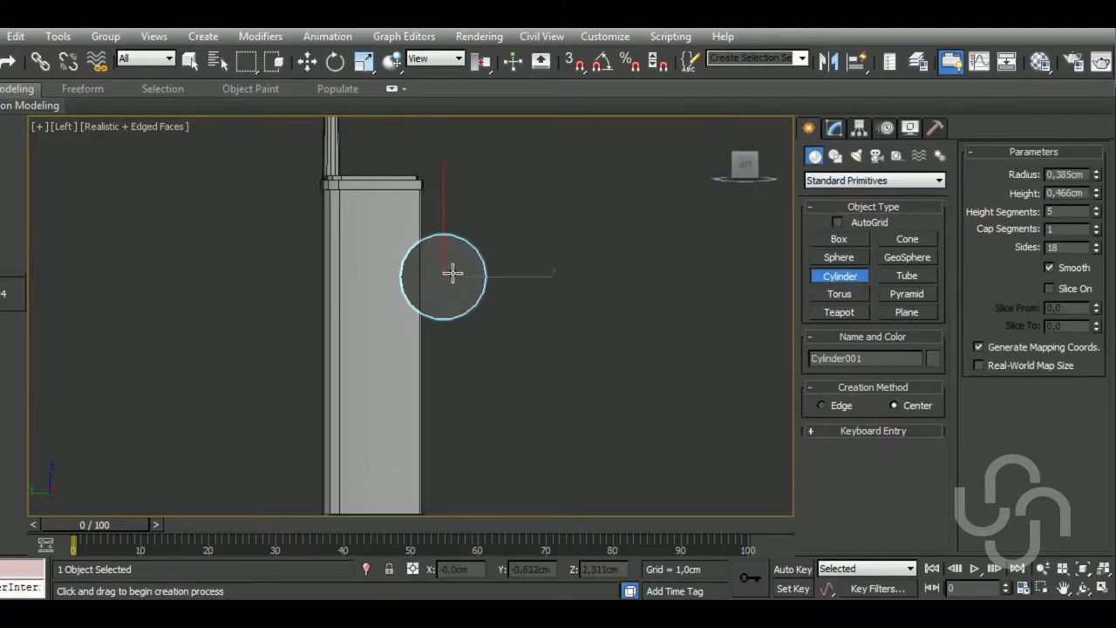
Rotate the cylinder 90° with angle snap and set 1 height segment and 16 sides
left_click(336, 61)
left_click(602, 61)
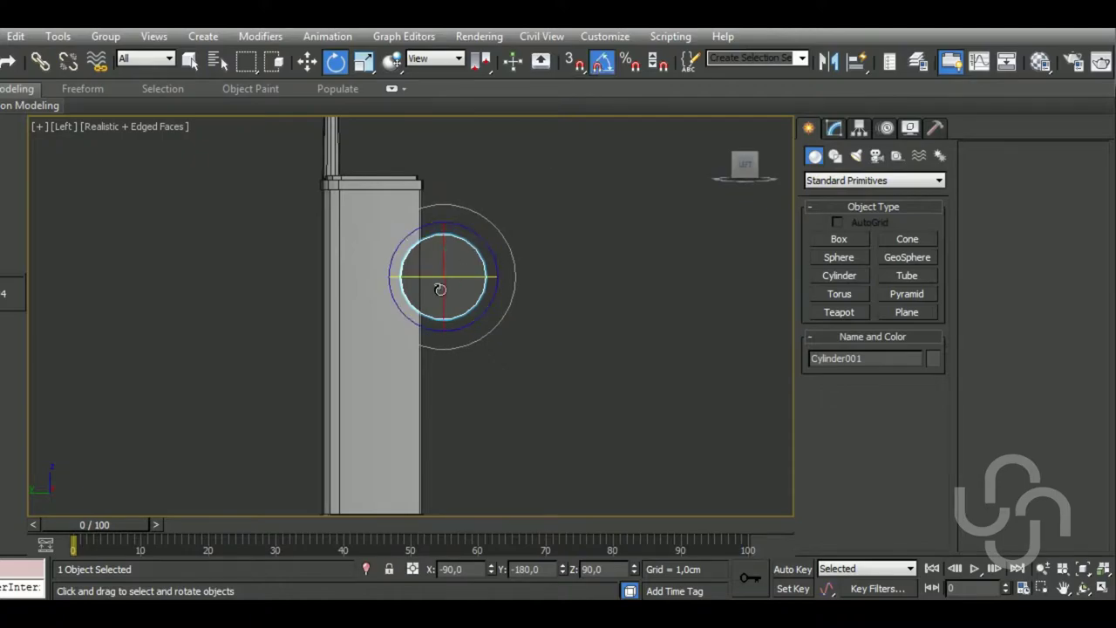
left_click_drag(441, 289, 515, 293)
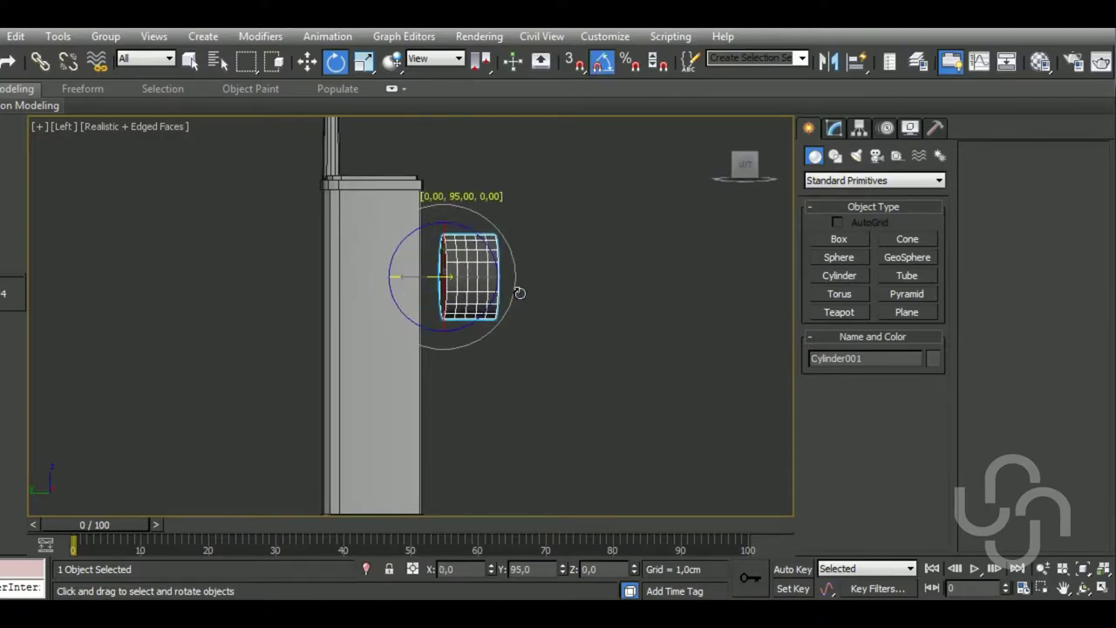
left_click(833, 128)
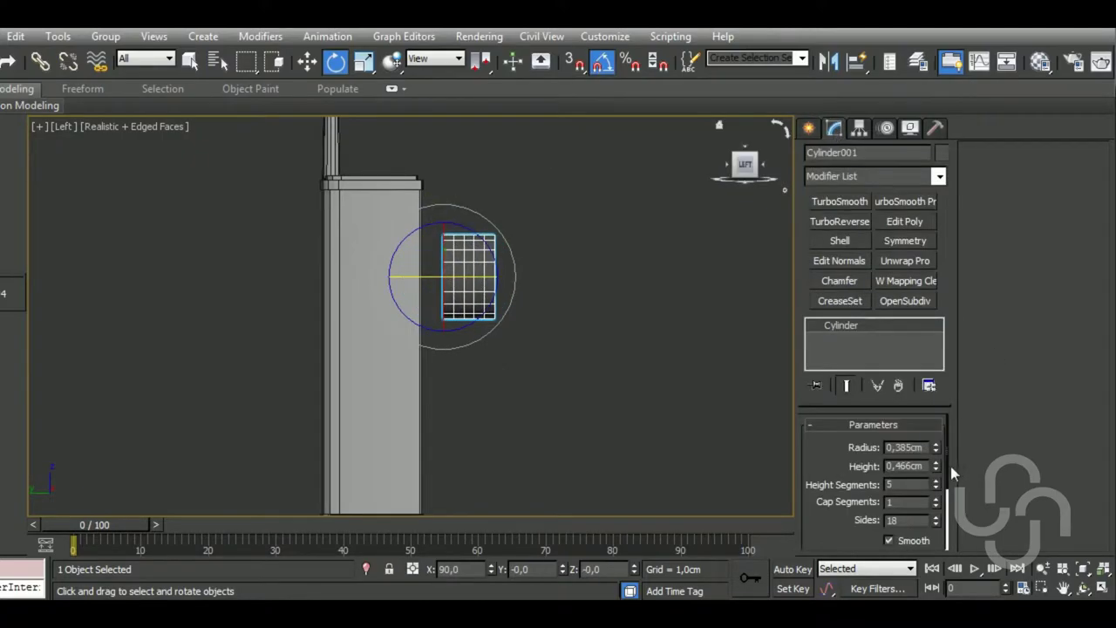
left_click_drag(936, 485, 937, 515)
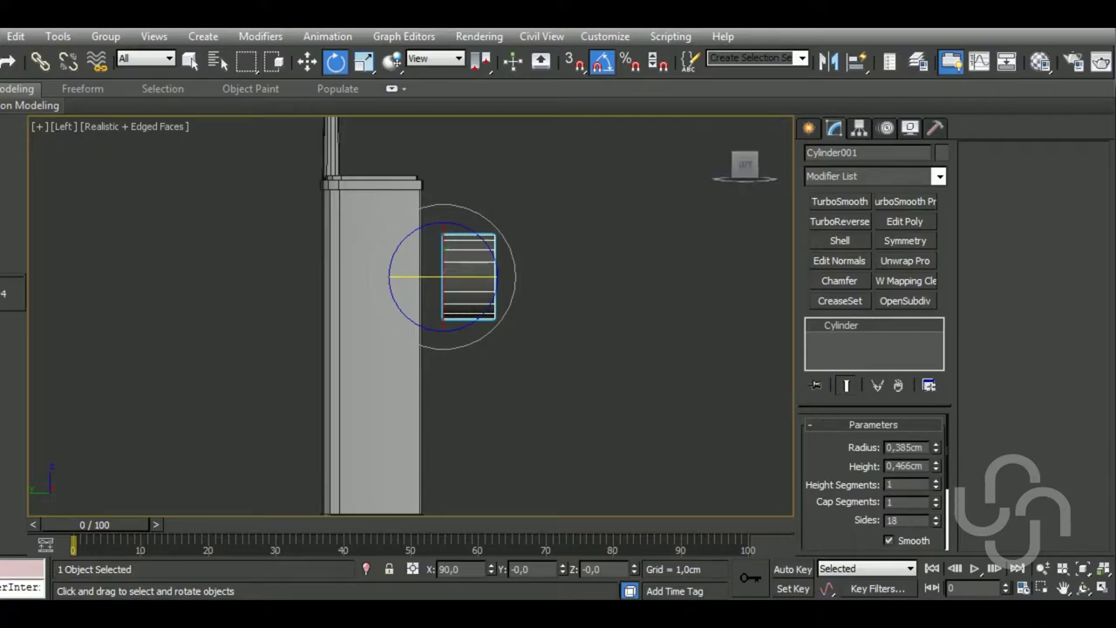
left_click(936, 523)
left_click(936, 523)
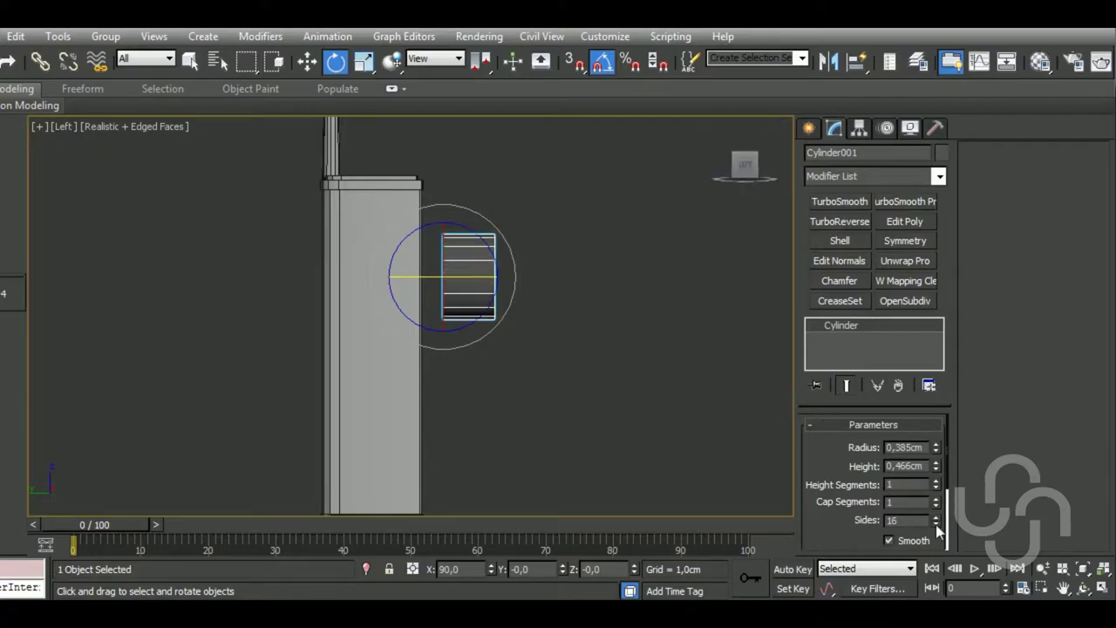
Move the cylinder against the column's upper side and set its radius to 0.347 cm
left_click(308, 64)
left_click_drag(554, 289, 525, 285)
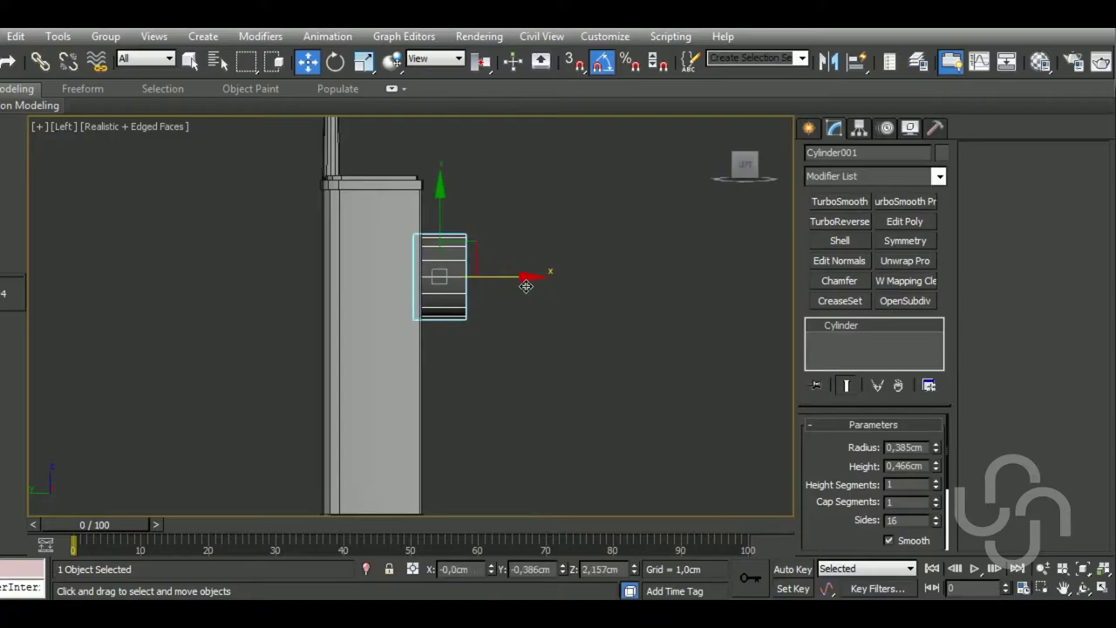
scroll(514, 288, "down", 2)
scroll(485, 294, "down", 1)
middle_click_drag(485, 293, 491, 342)
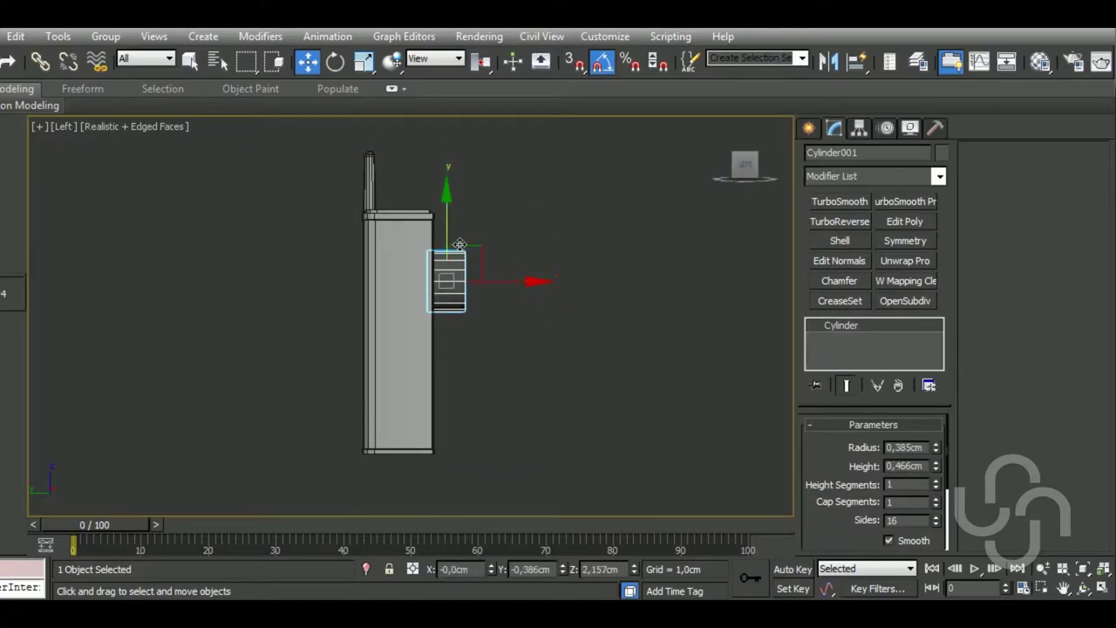
left_click_drag(446, 214, 446, 206)
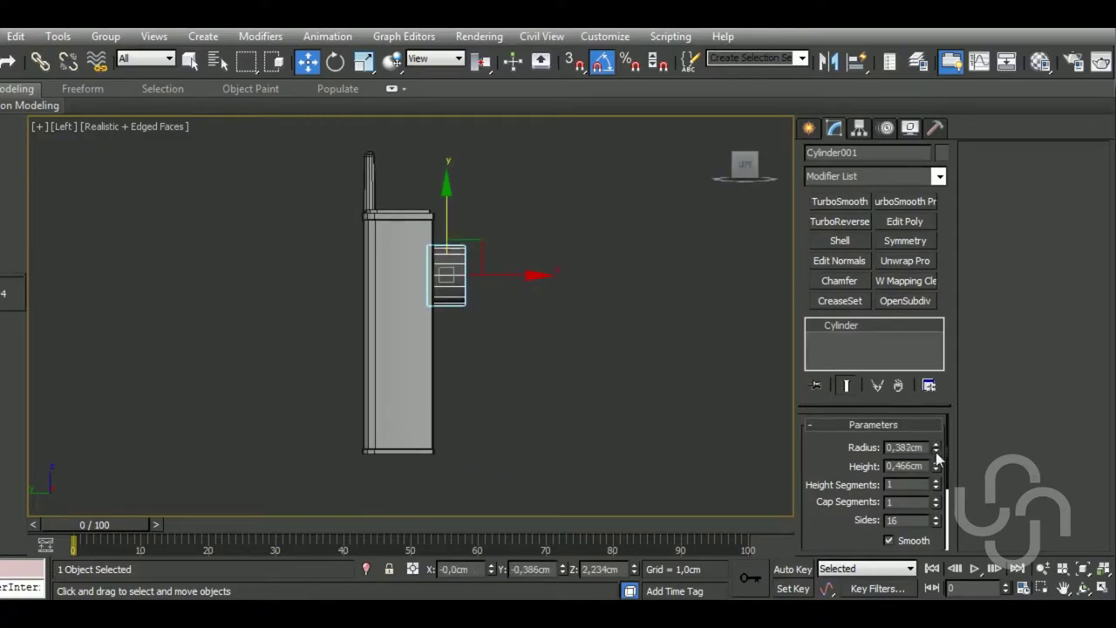
mouse_move(936, 453)
left_mouse_down()
mouse_move(949, 479)
mouse_move(948, 458)
left_mouse_up()
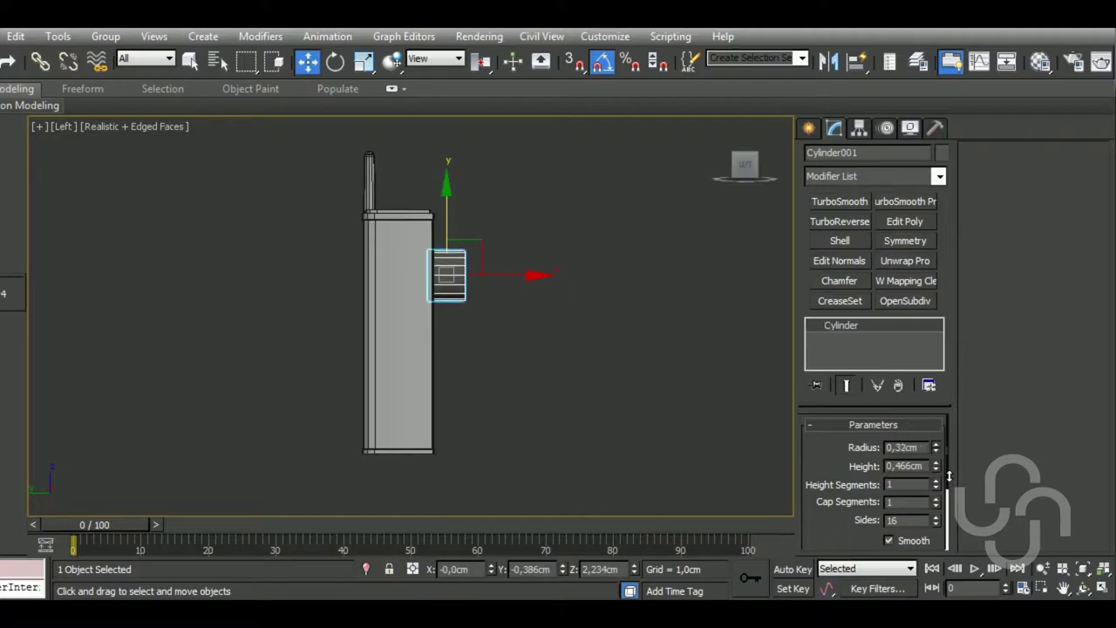
middle_click_drag(610, 422, 611, 398)
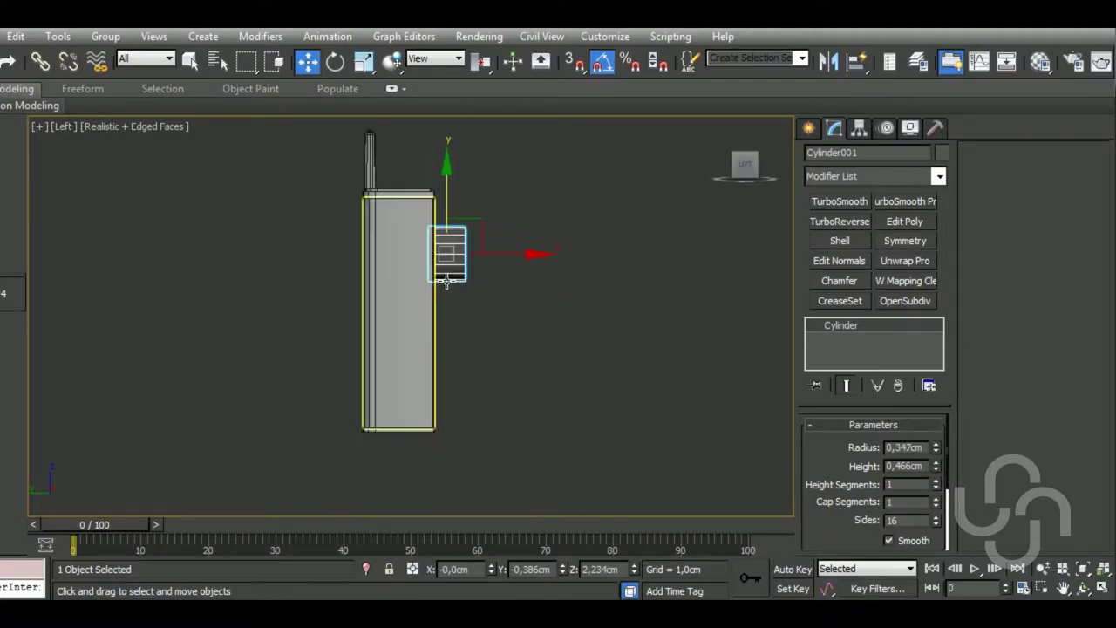
middle_click_drag(451, 248, 452, 251)
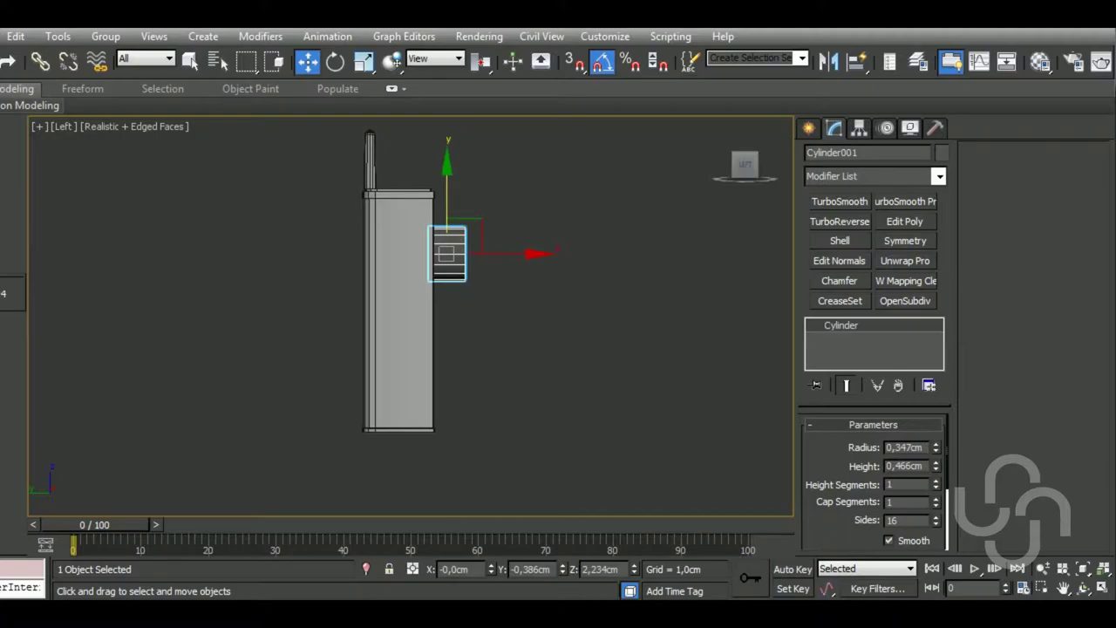
In Front view, zero the knob's X position to centre it on the column
key("f")
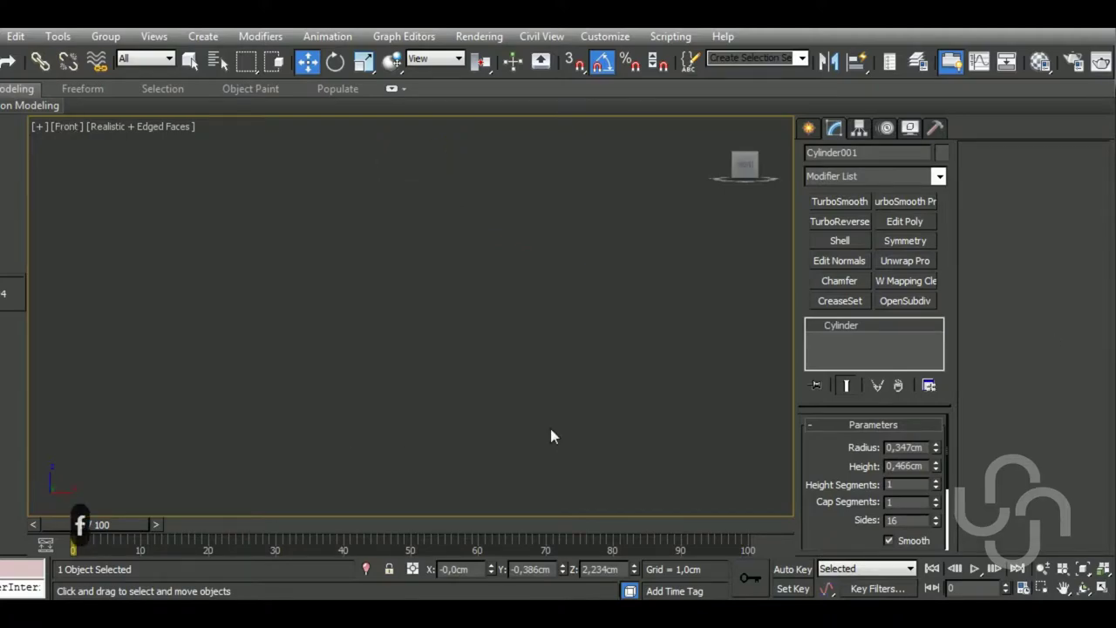
middle_click_drag(500, 432, 687, 229)
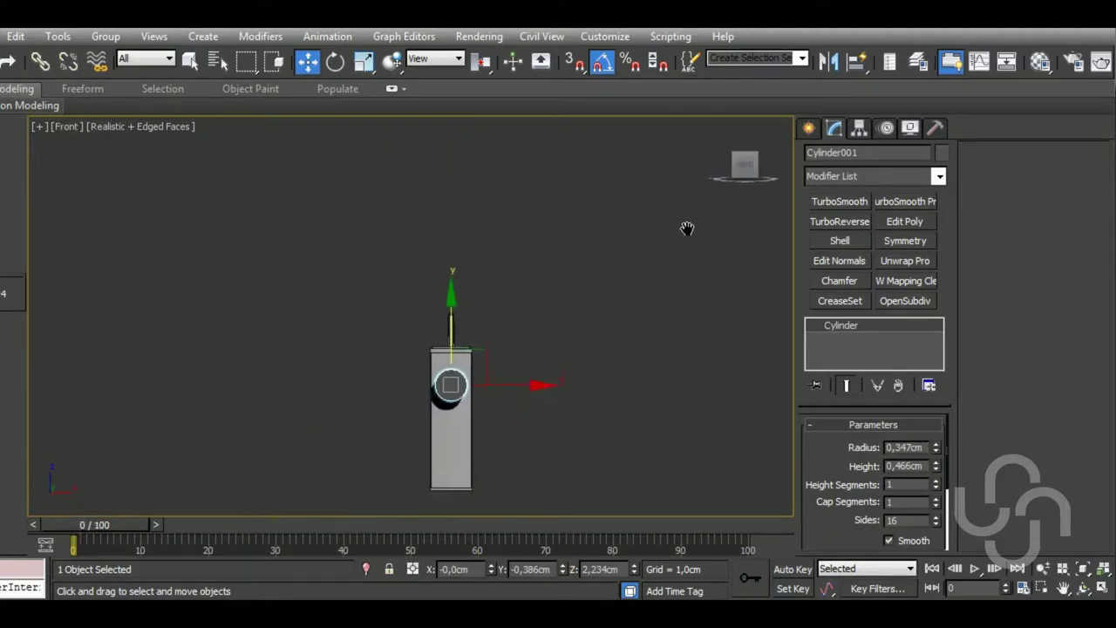
scroll(477, 398, "up", 3)
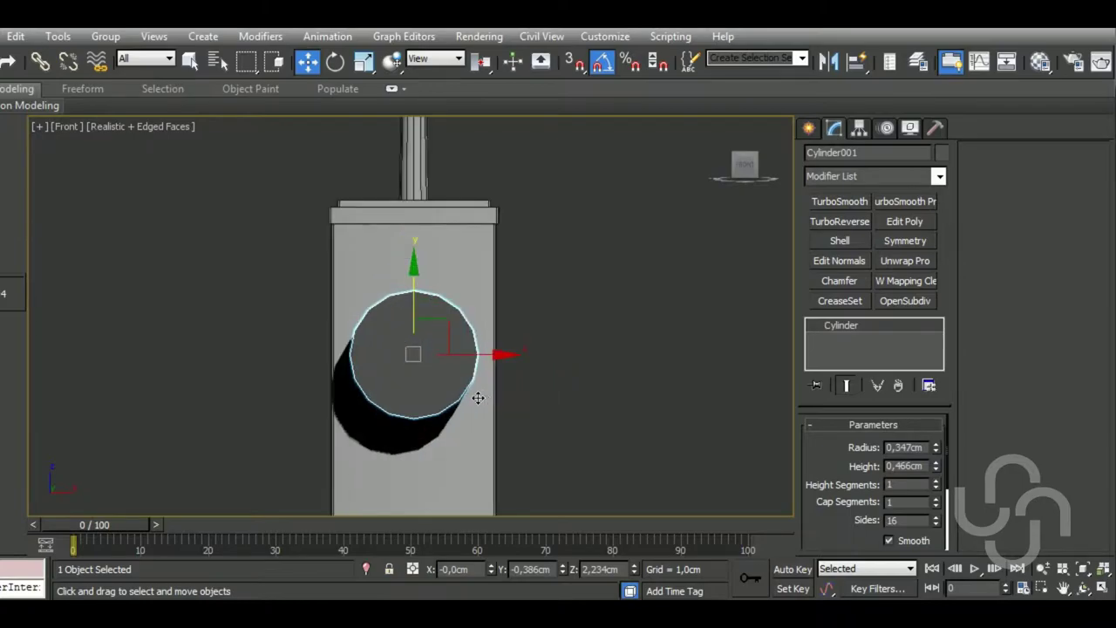
right_click(493, 570)
middle_click_drag(566, 428, 582, 356)
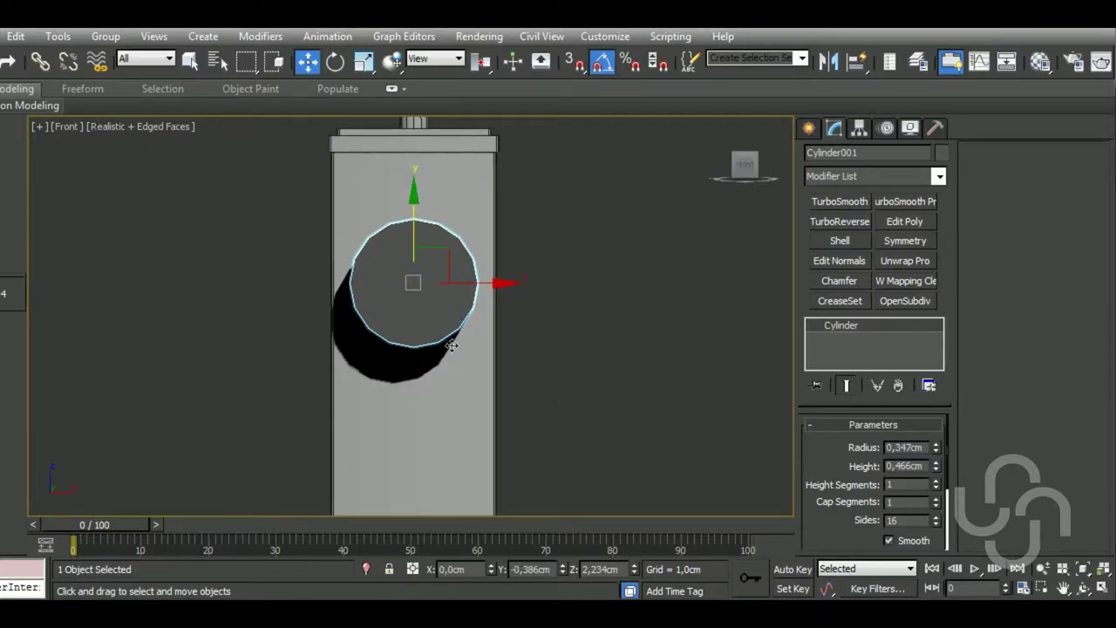
In Left view, Shift-drag the knob down on Y to copy it near the column's bottom
key("l")
scroll(490, 321, "up", 4)
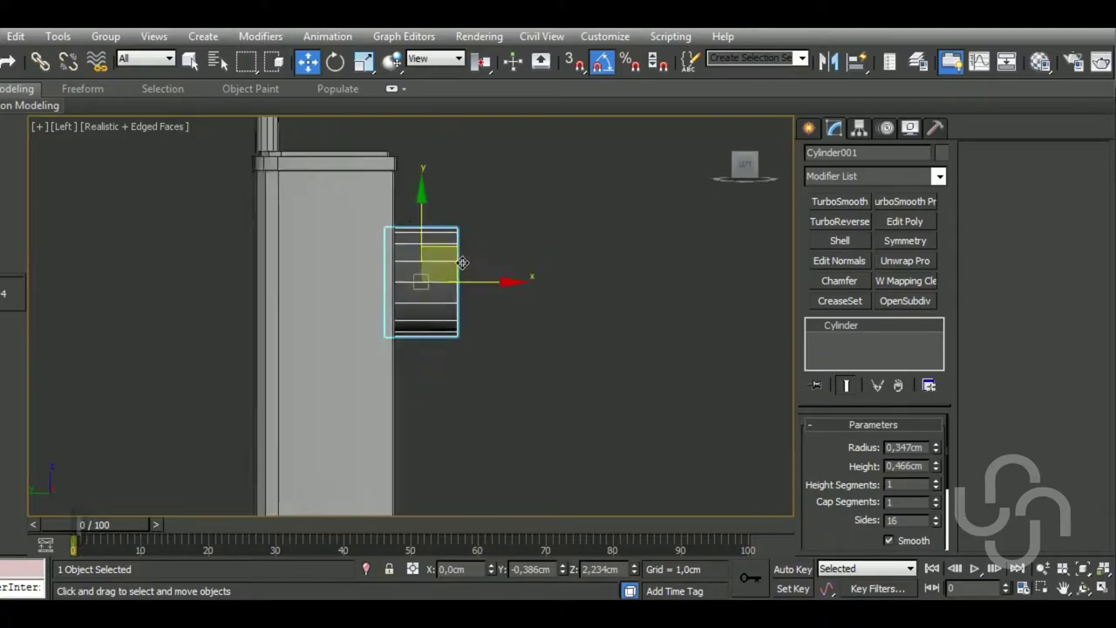
scroll(490, 320, "down", 4)
middle_click_drag(491, 323, 523, 343)
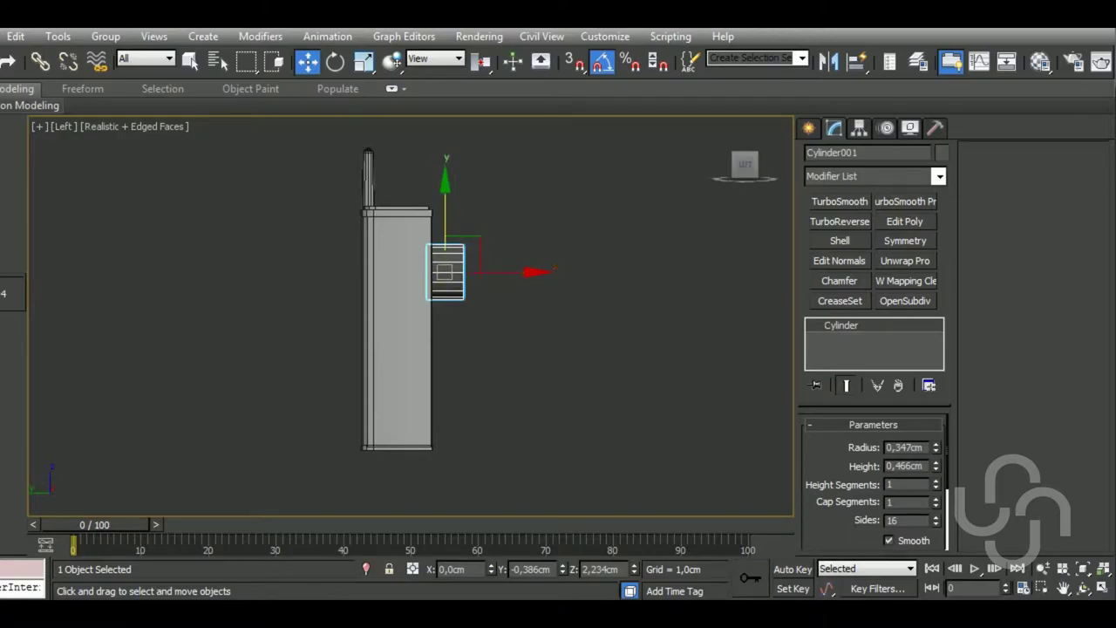
left_click_drag(459, 227, 455, 369, "shift")
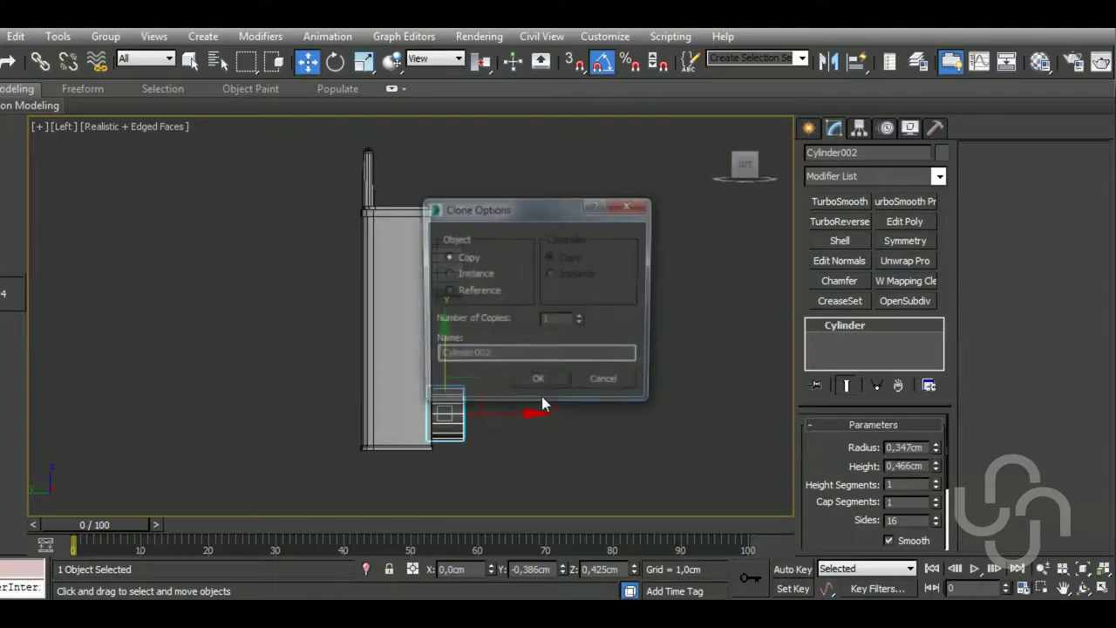
Accept the Cylinder002 copy and add an Edit Poly modifier to the upper knob Cylinder001
left_click(537, 385)
scroll(574, 438, "up", 1)
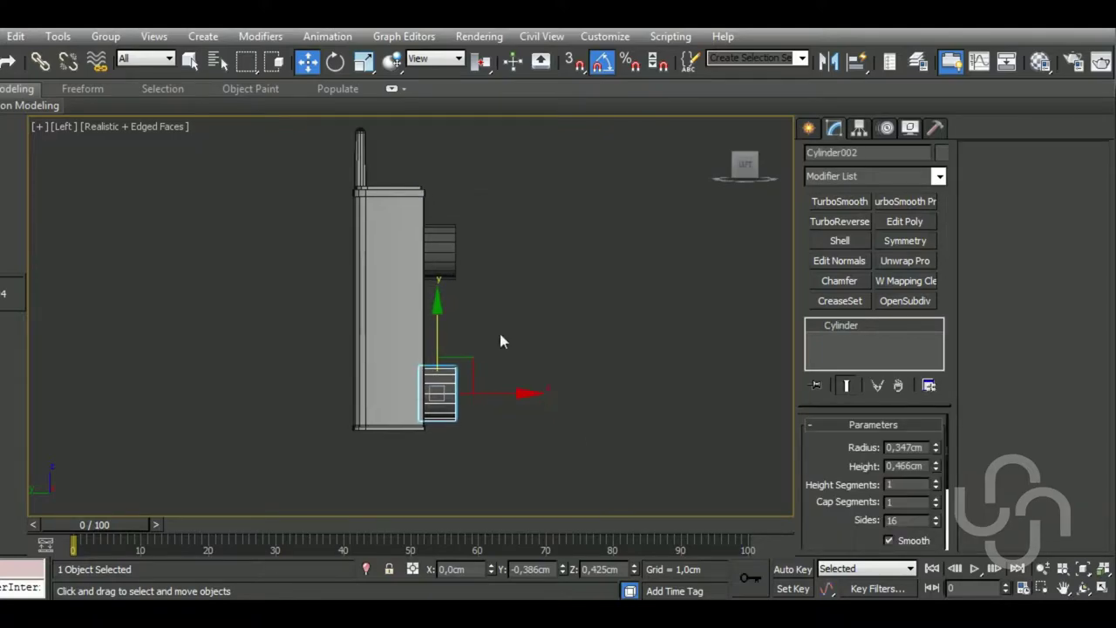
scroll(499, 336, "up", 2)
left_click(462, 260)
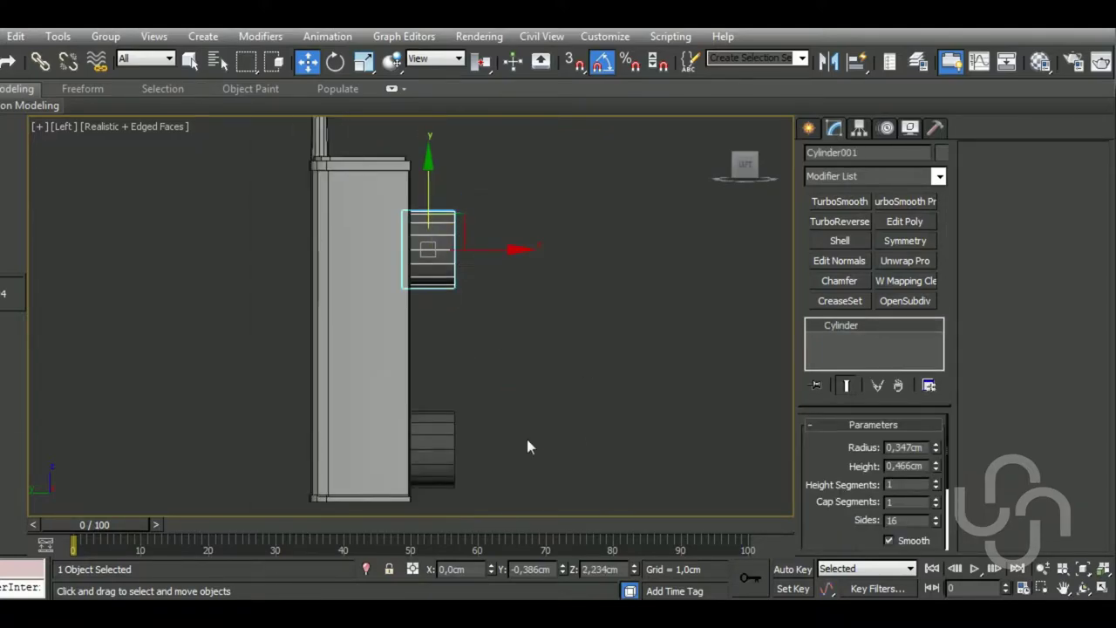
left_click(924, 223)
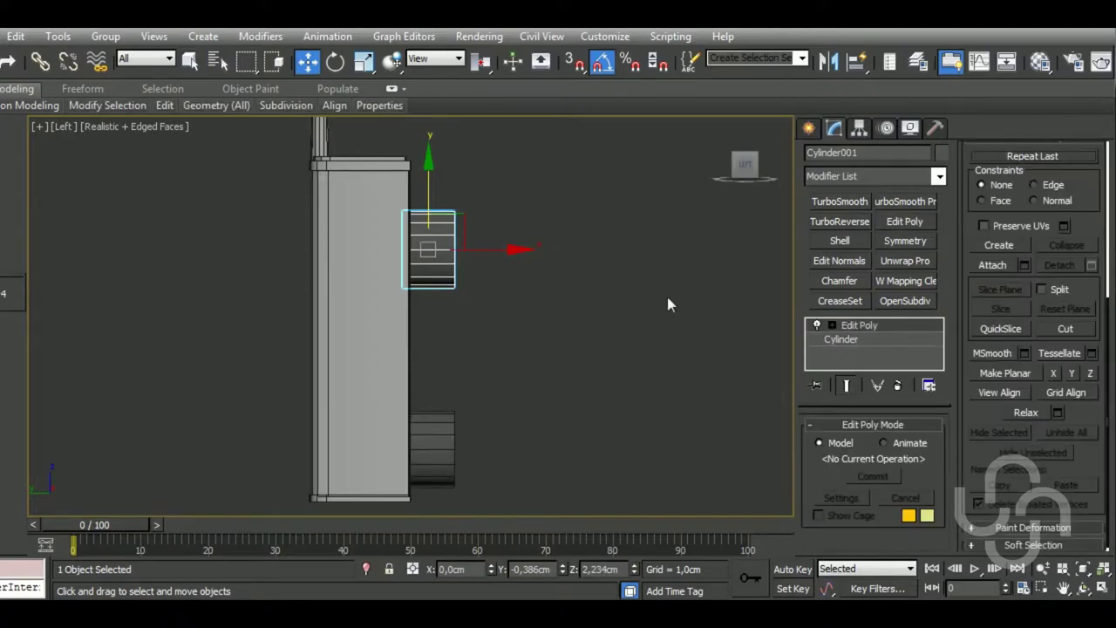
middle_click_drag(596, 327, 577, 346)
Shift and rotate the upper knob's outer-end vertices about 15° to slant it
key("4")
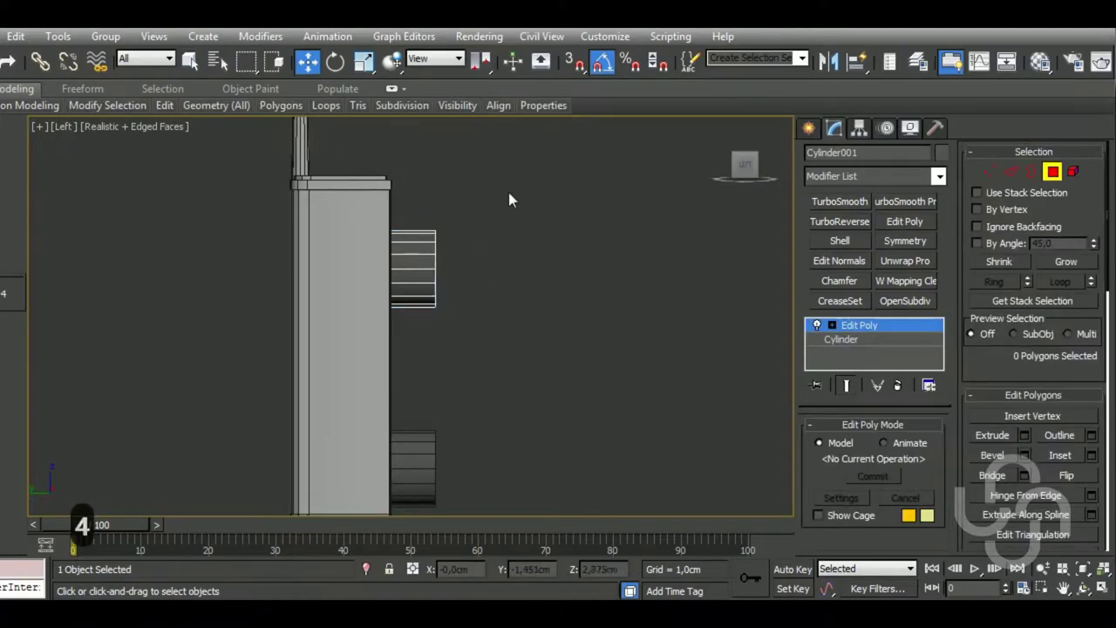
left_click_drag(509, 190, 434, 336)
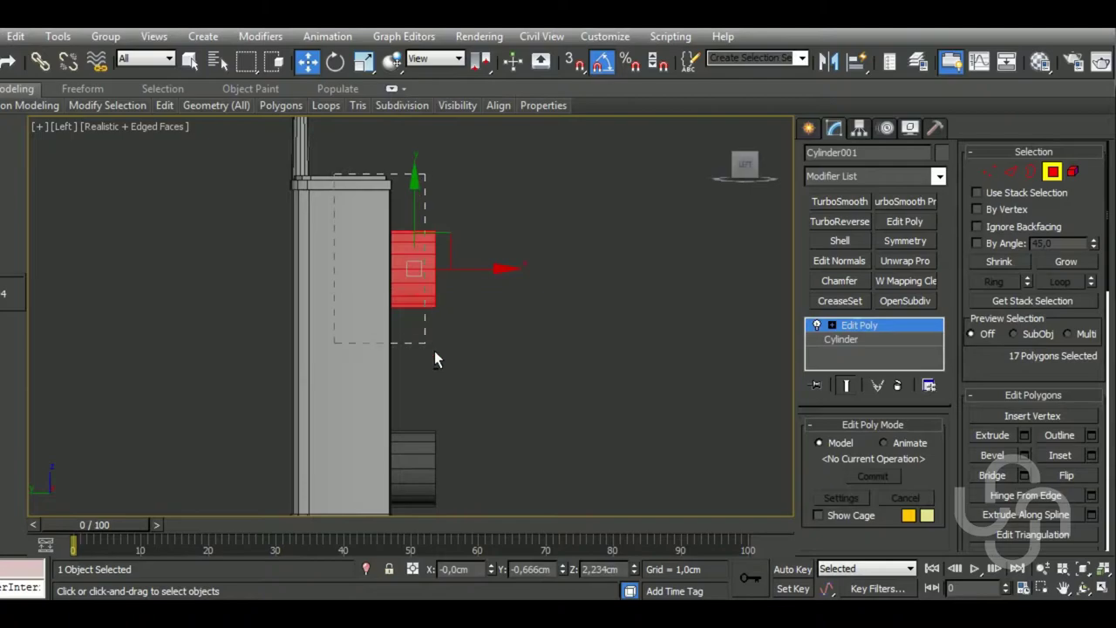
key("ctrl+z")
left_click(988, 171)
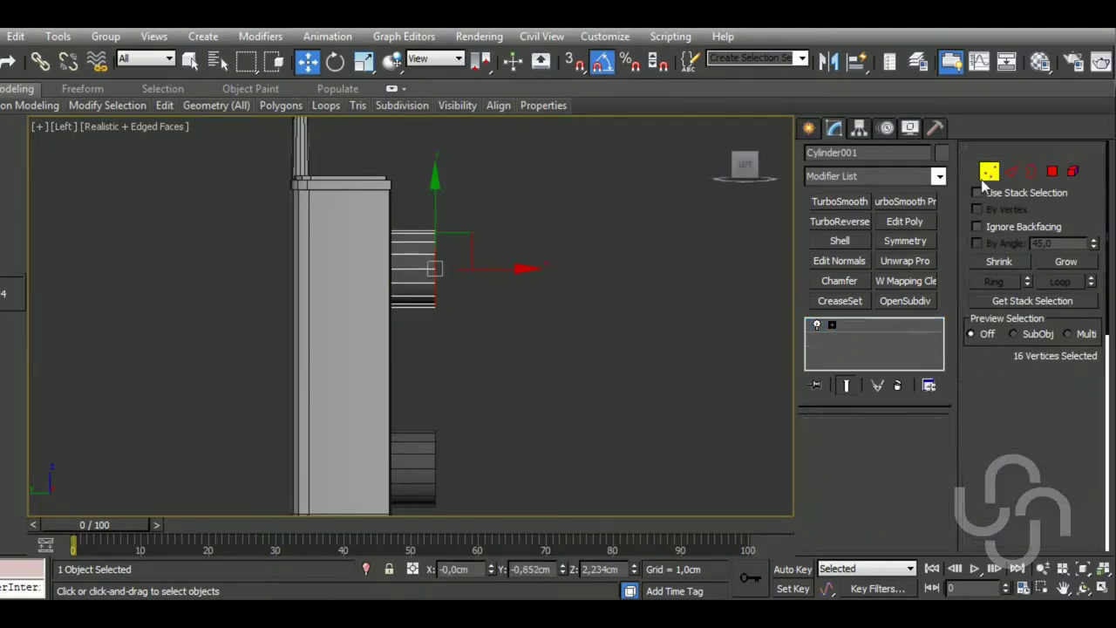
left_click_drag(447, 226, 447, 233)
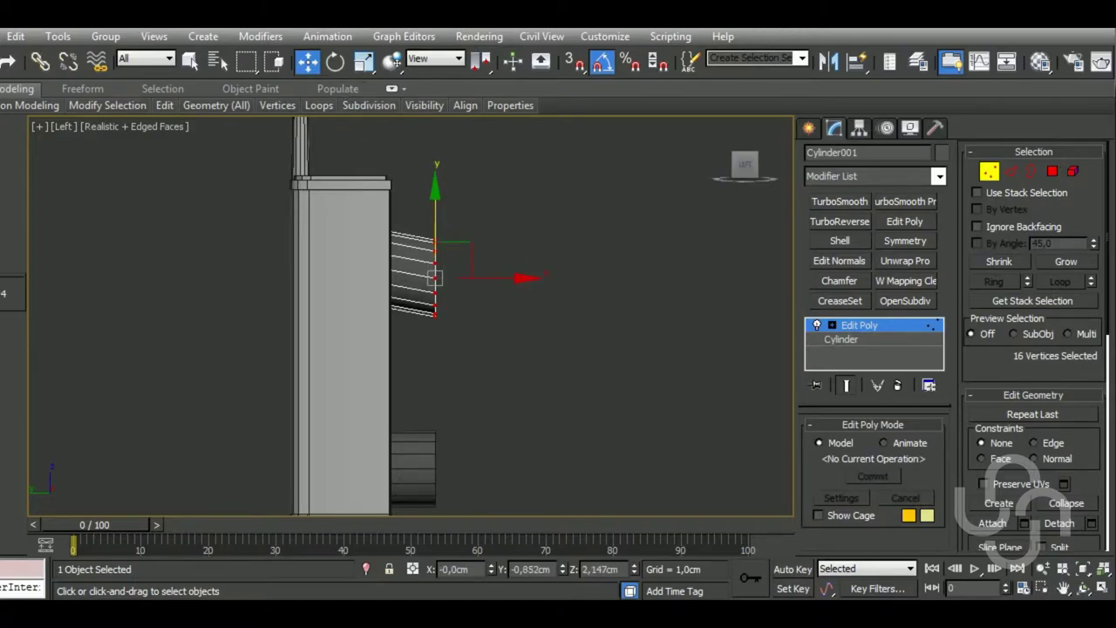
key("e")
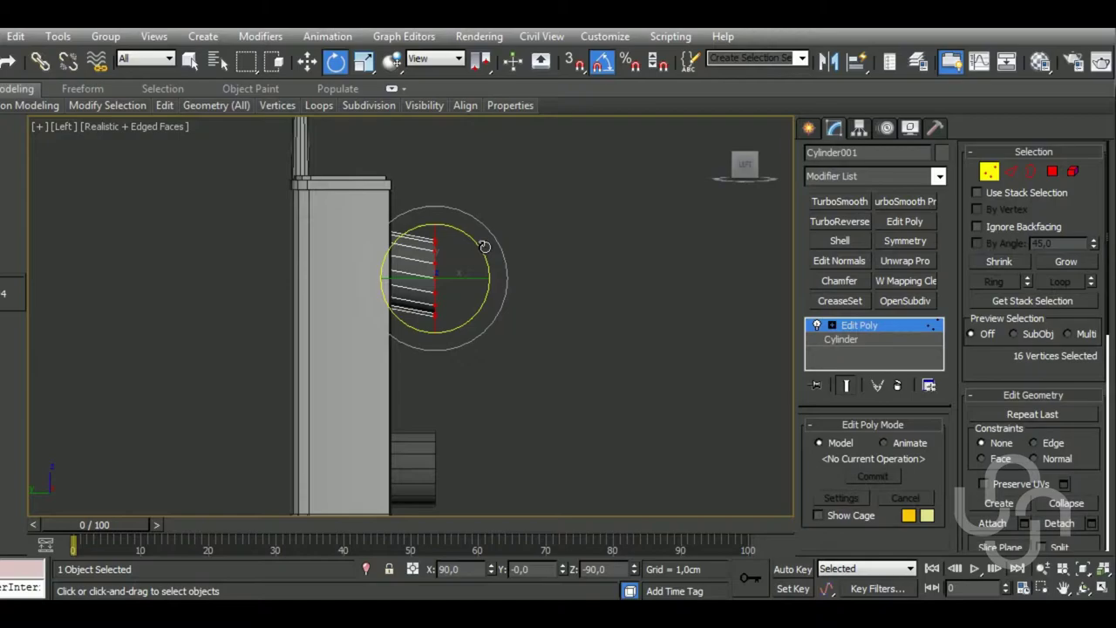
left_click_drag(485, 247, 493, 255)
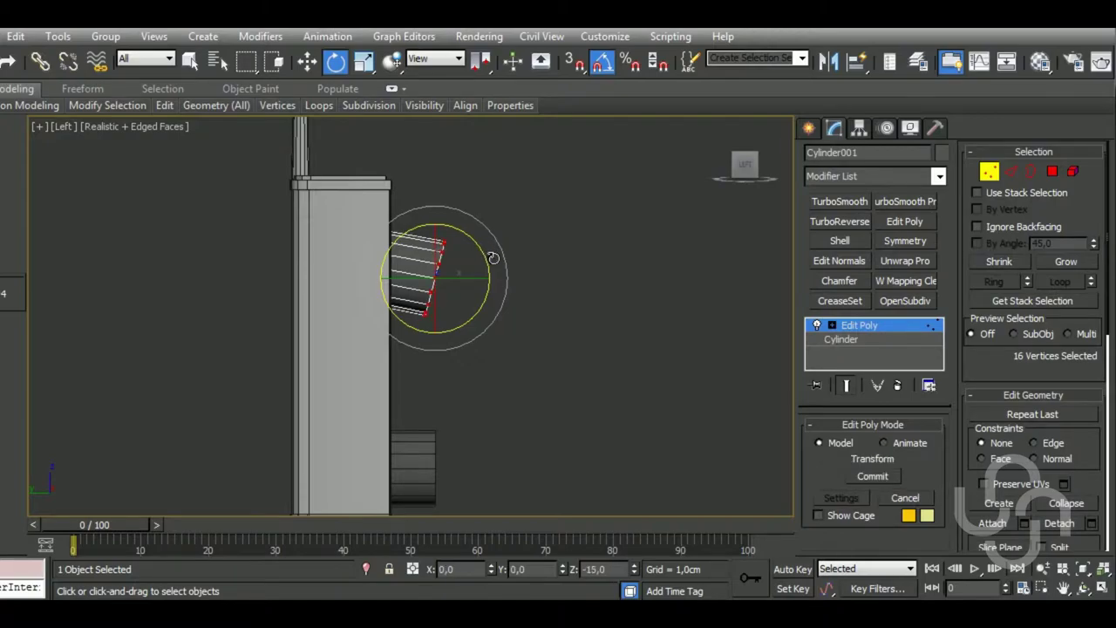
left_click(307, 61)
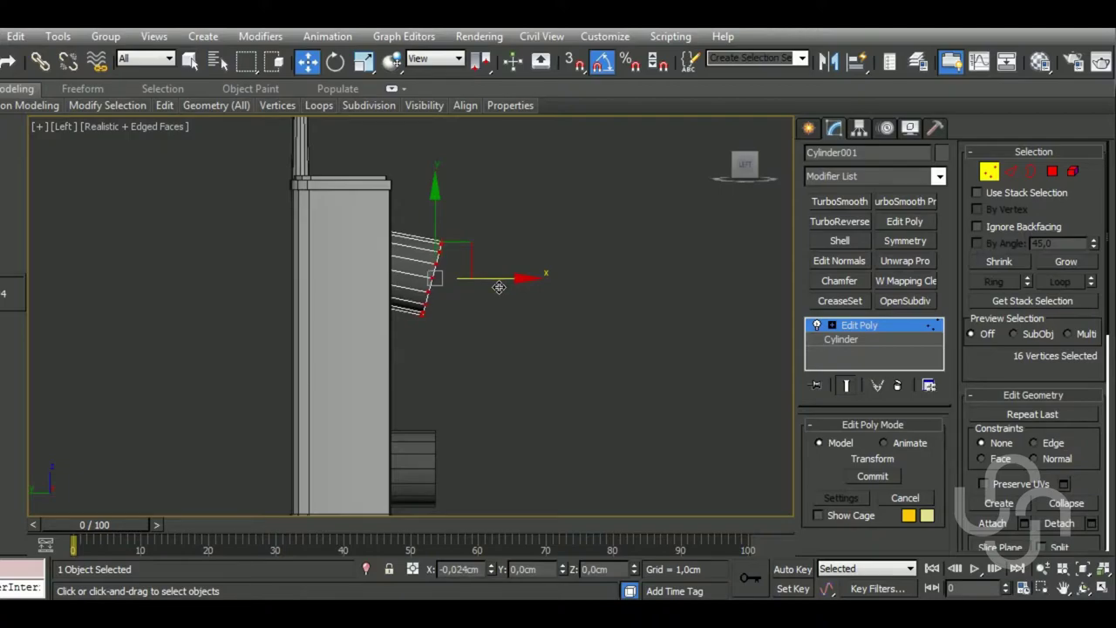
middle_click_drag(484, 385, 482, 350)
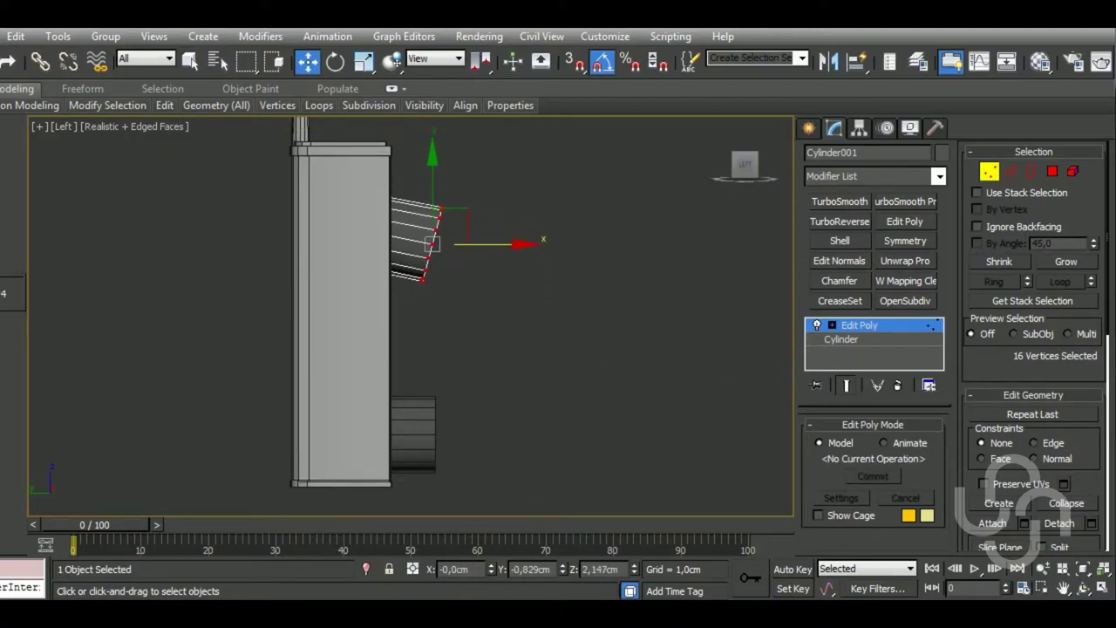
key("1")
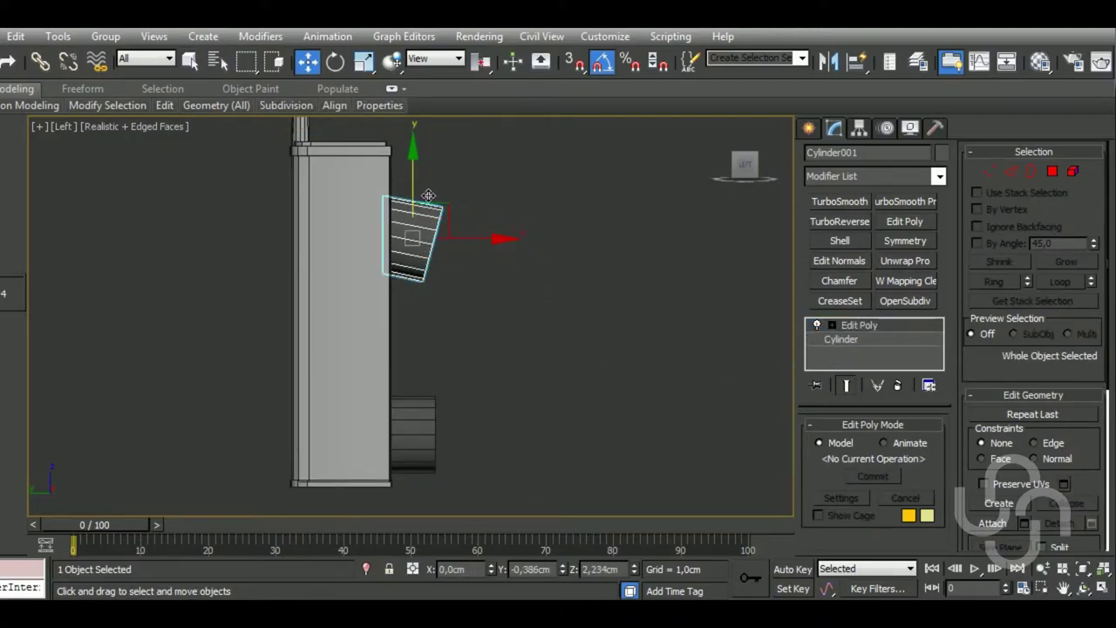
Add Edit Poly to the lower knob Cylinder002 and raise its front-face vertices slightly
left_click(434, 421)
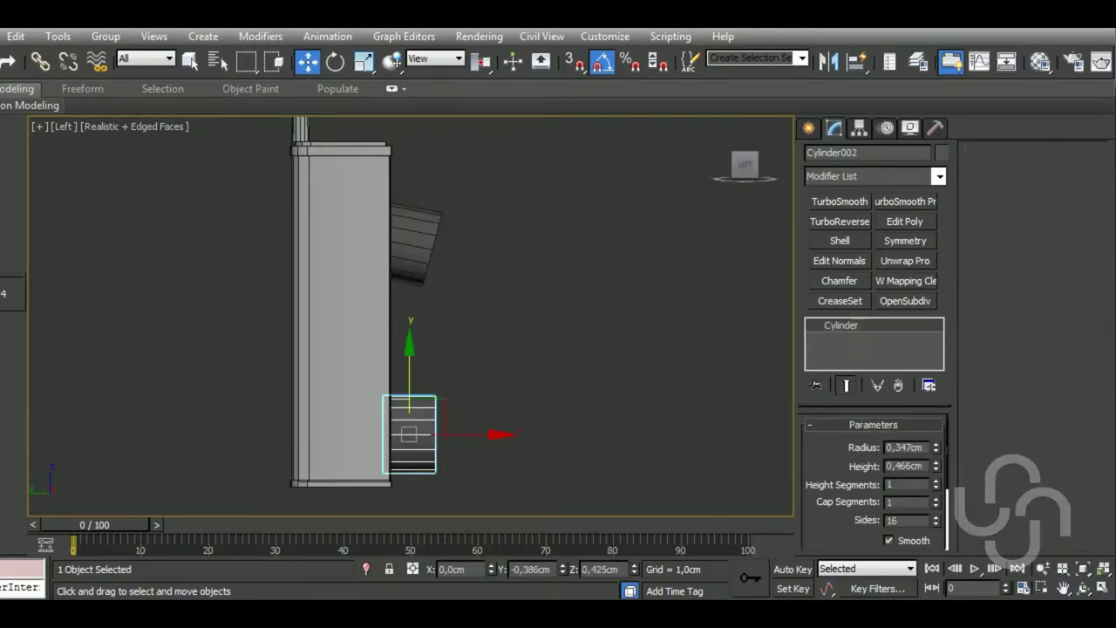
left_click(904, 221)
middle_click_drag(504, 425, 508, 395)
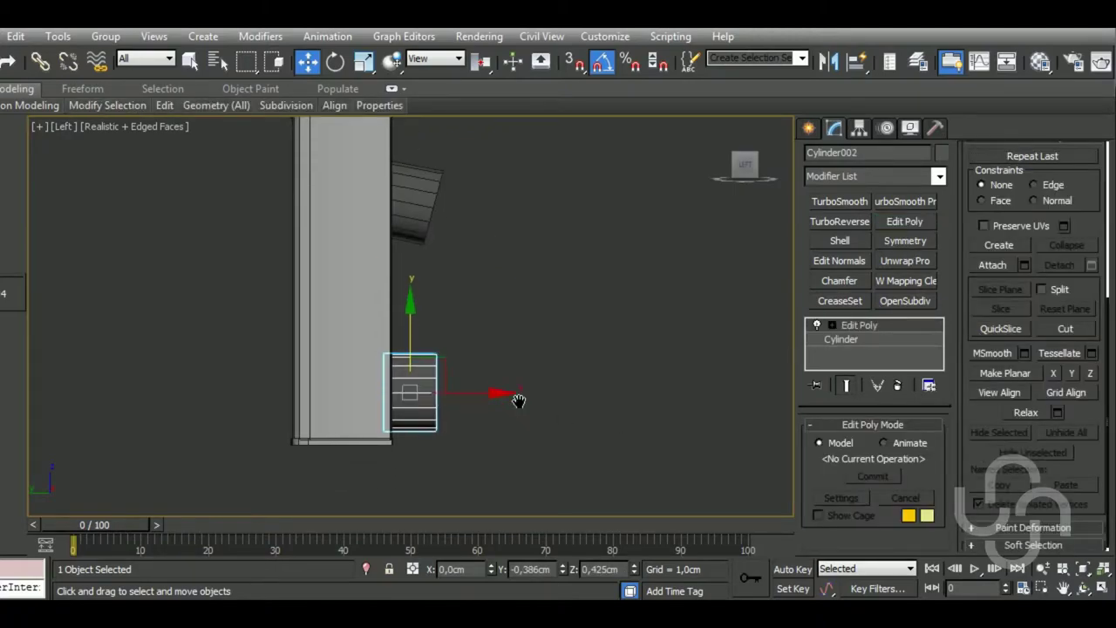
key("4")
left_click_drag(510, 321, 428, 464)
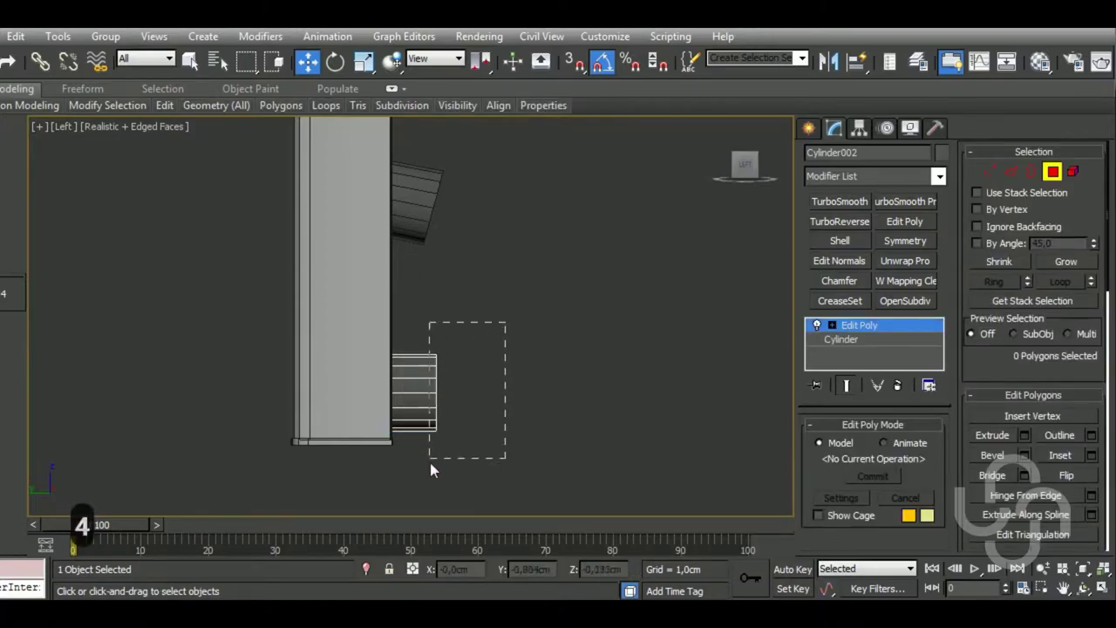
left_click_drag(328, 321, 424, 471)
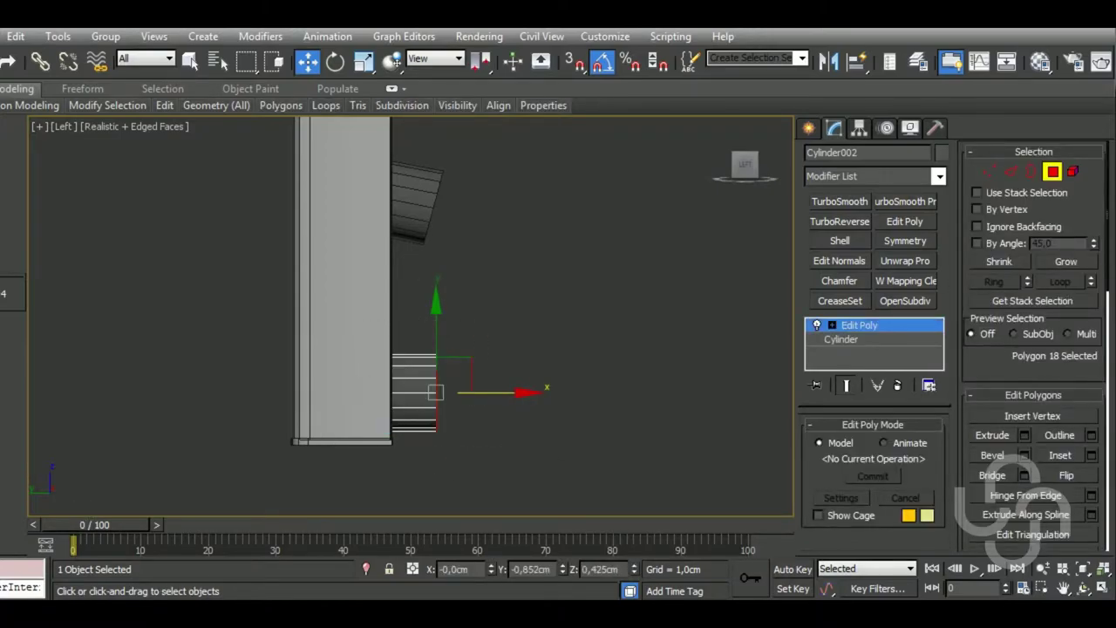
left_click(989, 170)
middle_click_drag(517, 390, 517, 381)
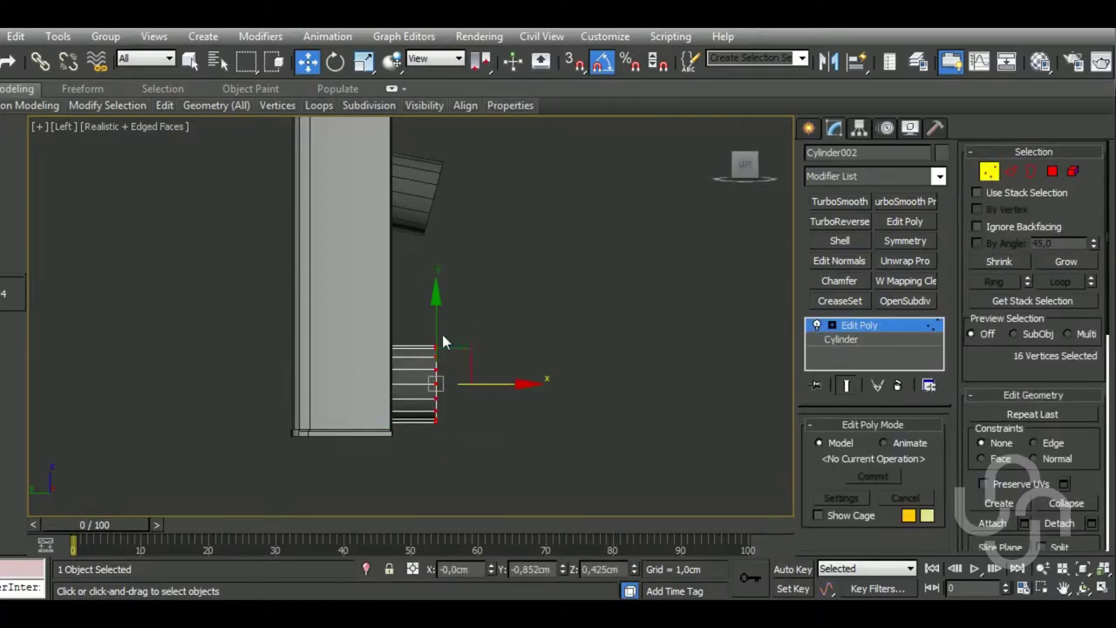
left_click_drag(449, 344, 449, 329)
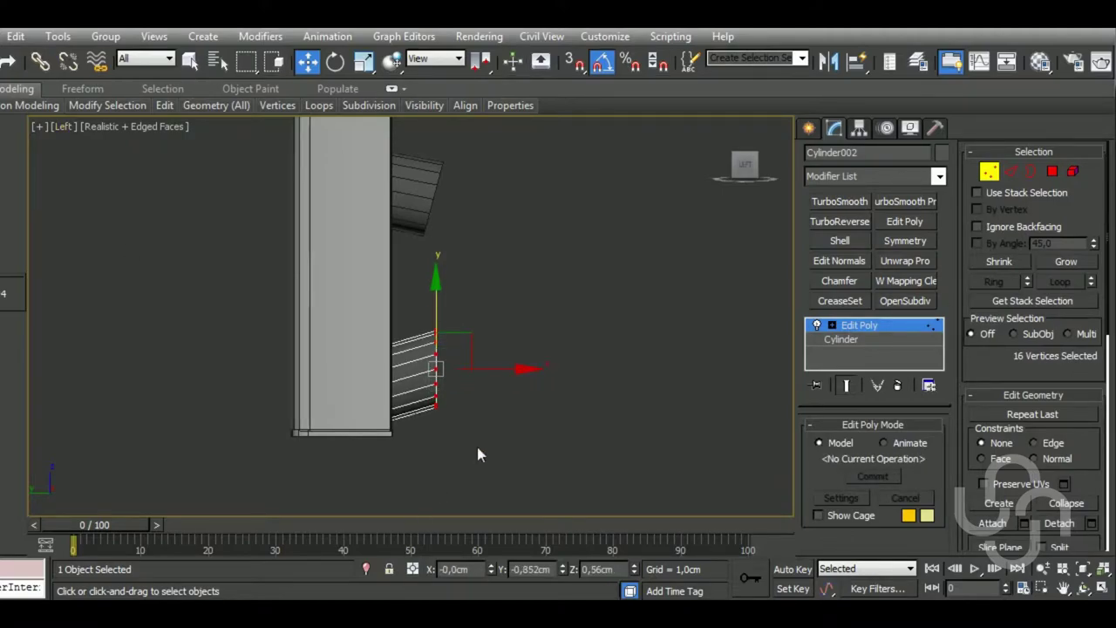
Rotate the front vertices to slant the lower knob's end like the upper knob
middle_click_drag(478, 454, 461, 456)
key("e")
left_click_drag(480, 357, 467, 341)
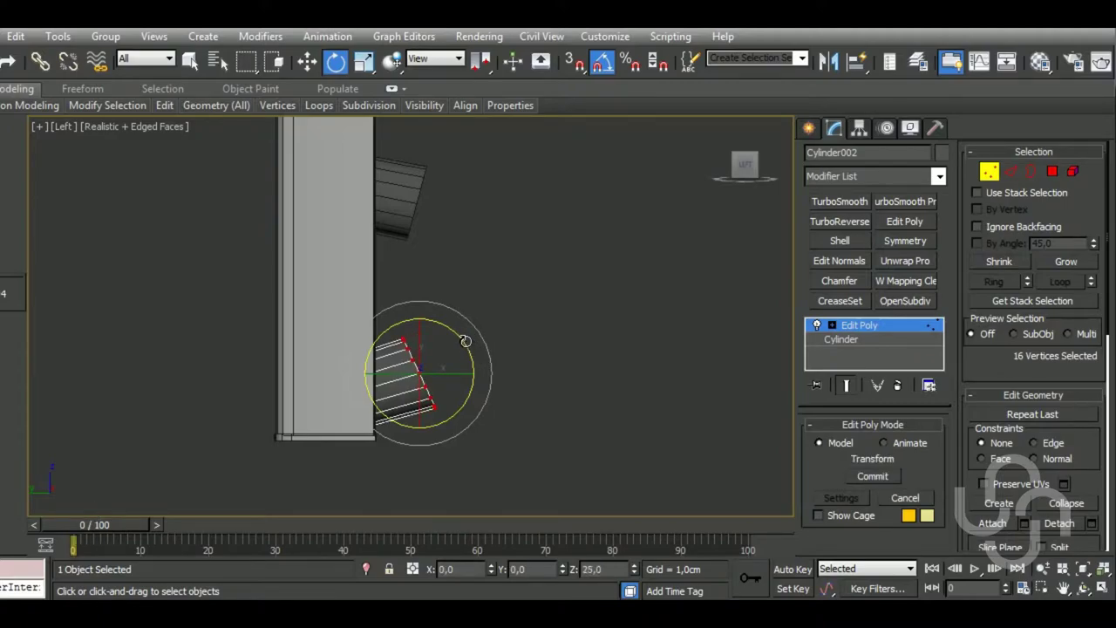
left_click_drag(465, 341, 429, 334)
key("w")
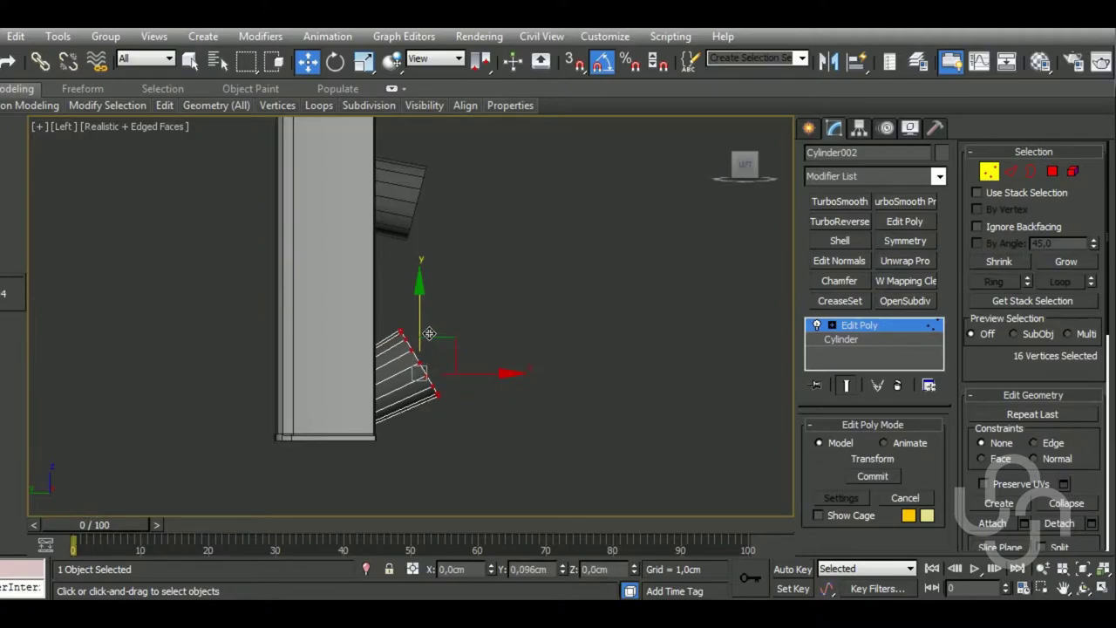
Check the slant in wireframe, exit vertex editing, and box-select the entire model
key("F3")
scroll(401, 412, "up", 3)
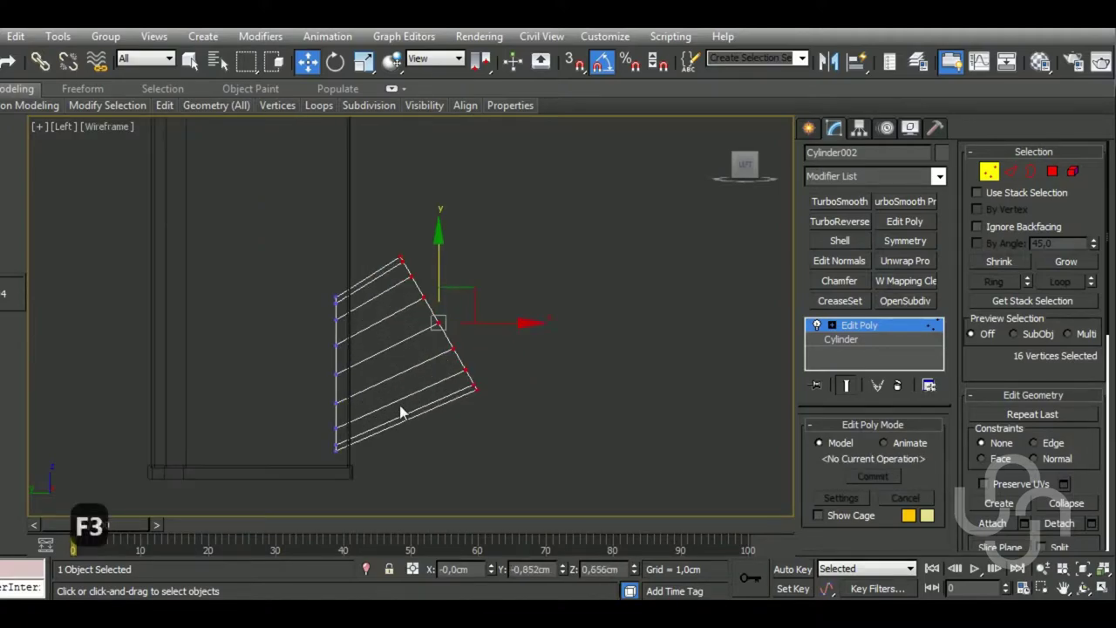
scroll(401, 412, "down", 3)
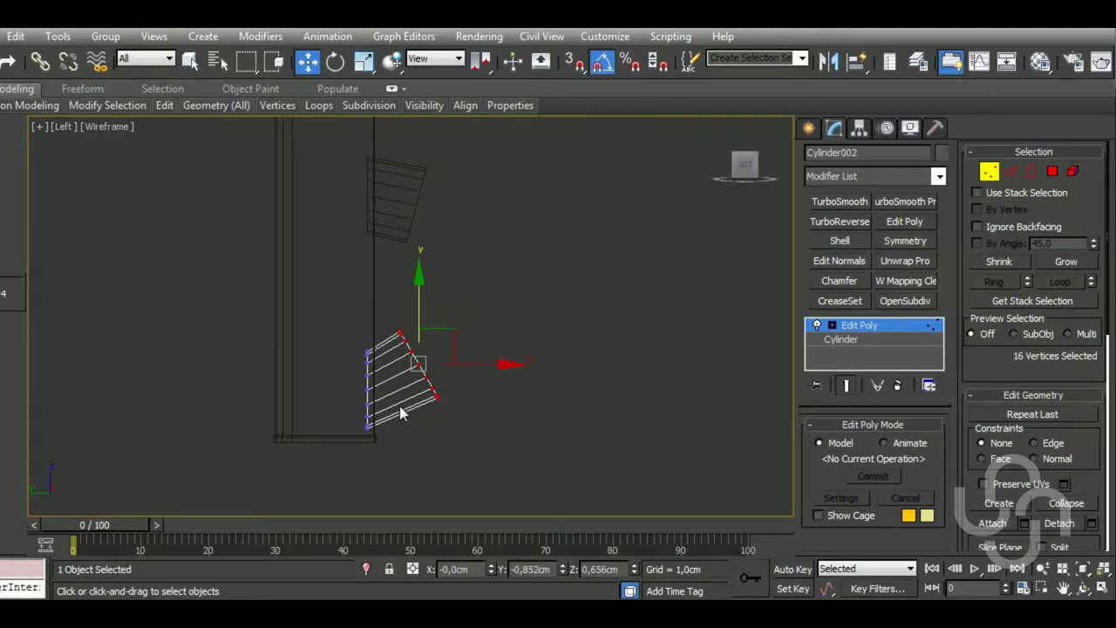
key("F3")
scroll(349, 410, "down", 2)
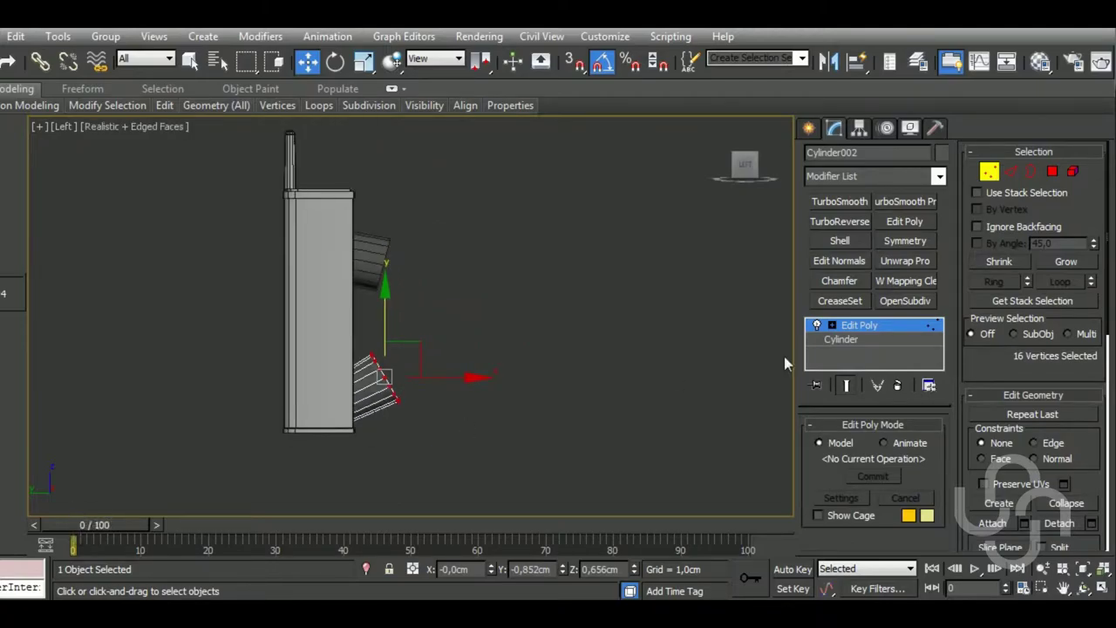
left_click(863, 329)
mouse_move(568, 393)
middle_mouse_down("alt")
mouse_move(410, 376)
mouse_move(488, 418)
middle_mouse_up("alt")
left_click(466, 410)
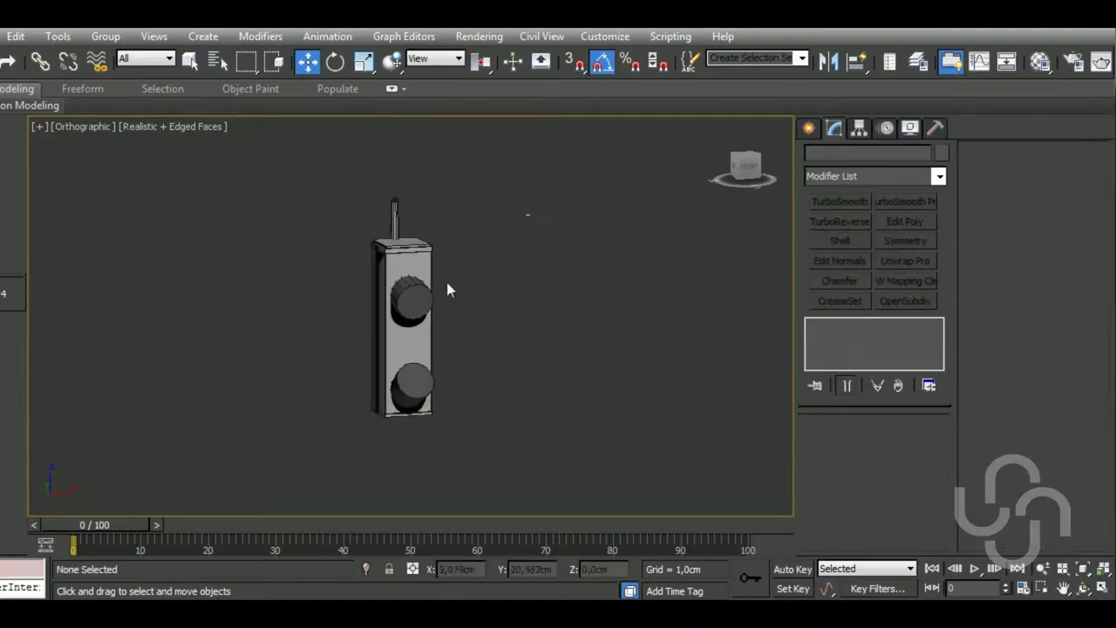
left_click_drag(447, 287, 384, 462)
Assign the Material Editor's material to the selected model and close the editor
key("m")
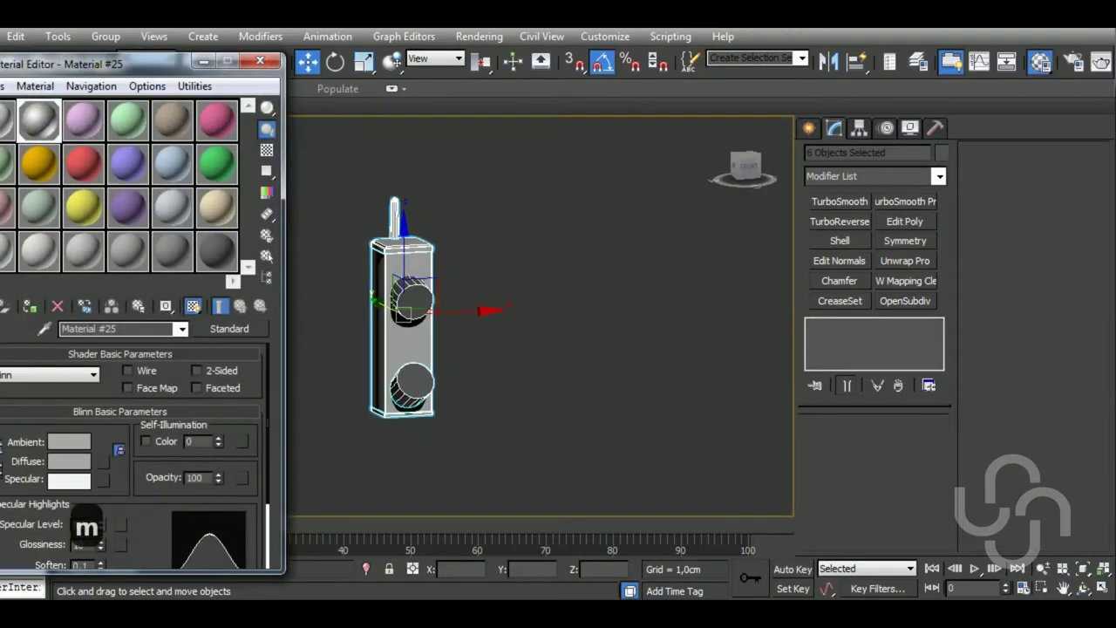
left_click(30, 306)
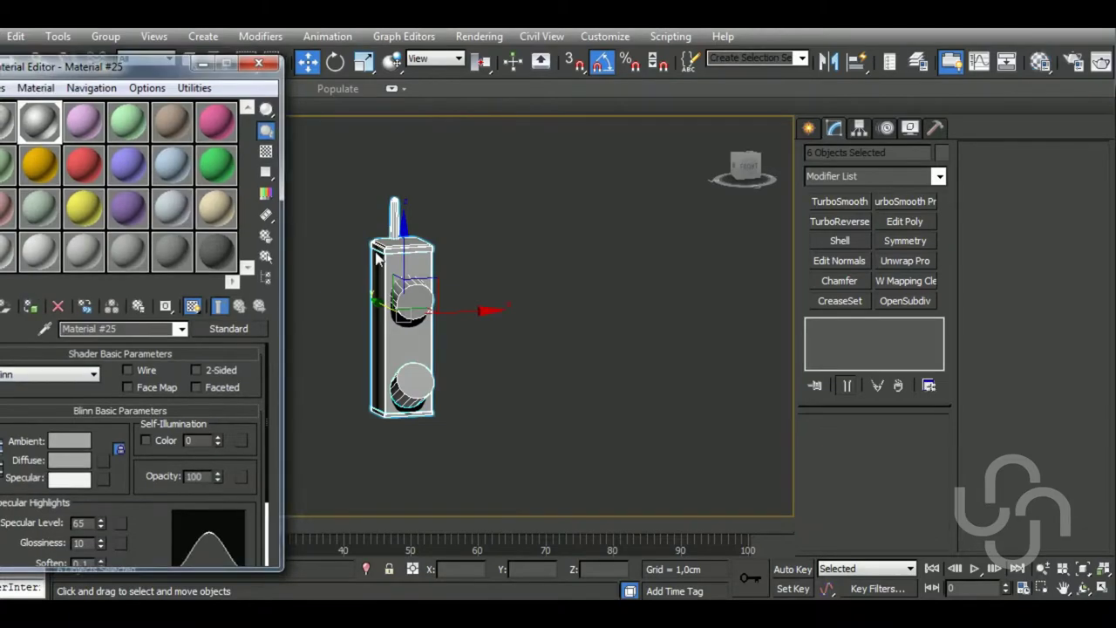
key("m")
Select the column box and orbit around it to inspect the applied material
left_click(448, 468)
scroll(448, 468, "up", 4)
left_click(478, 379)
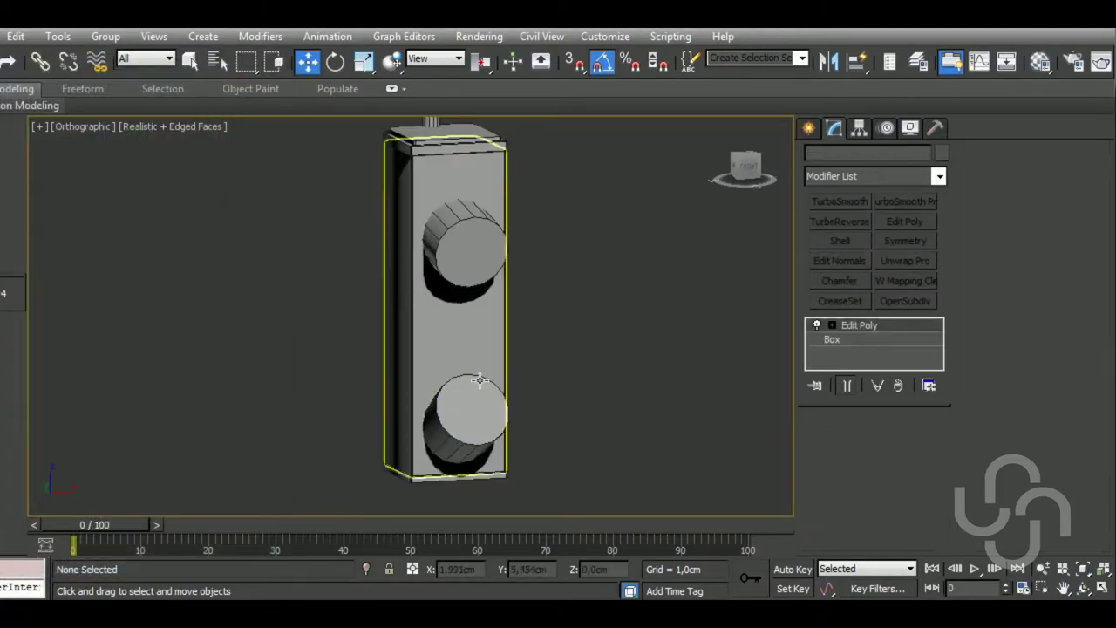
left_click(479, 379)
mouse_move(523, 366)
middle_mouse_down("alt")
mouse_move(592, 351)
mouse_move(616, 331)
mouse_move(588, 403)
mouse_move(585, 391)
mouse_move(593, 436)
mouse_move(488, 444)
middle_mouse_up("alt")
scroll(440, 456, "up", 5)
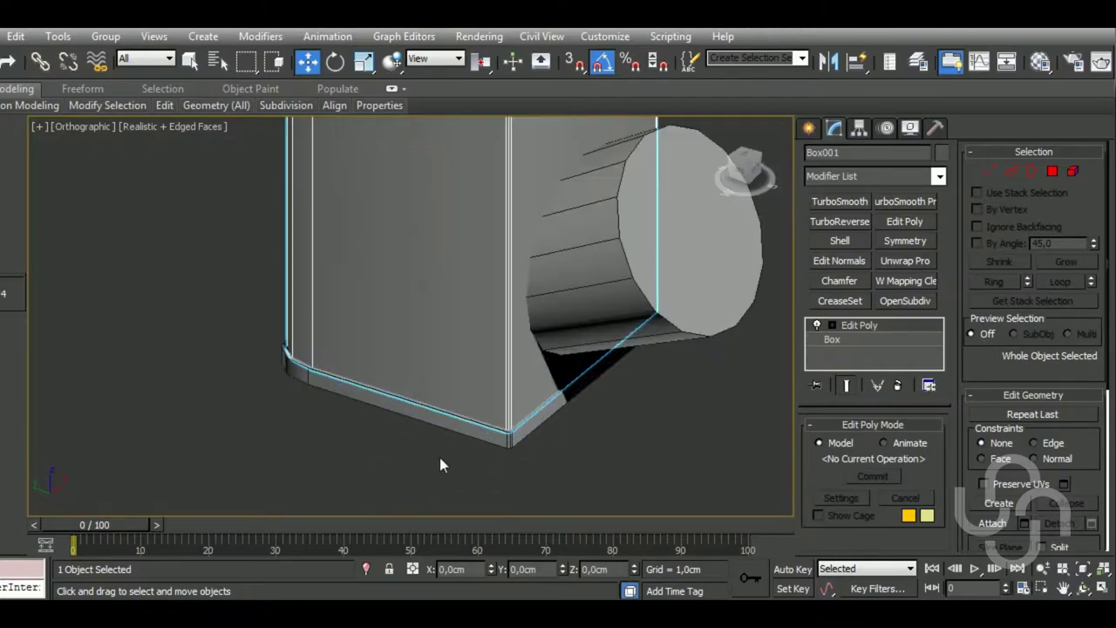
scroll(440, 456, "down", 2)
scroll(442, 455, "down", 5)
left_click(549, 466)
scroll(541, 469, "down", 2)
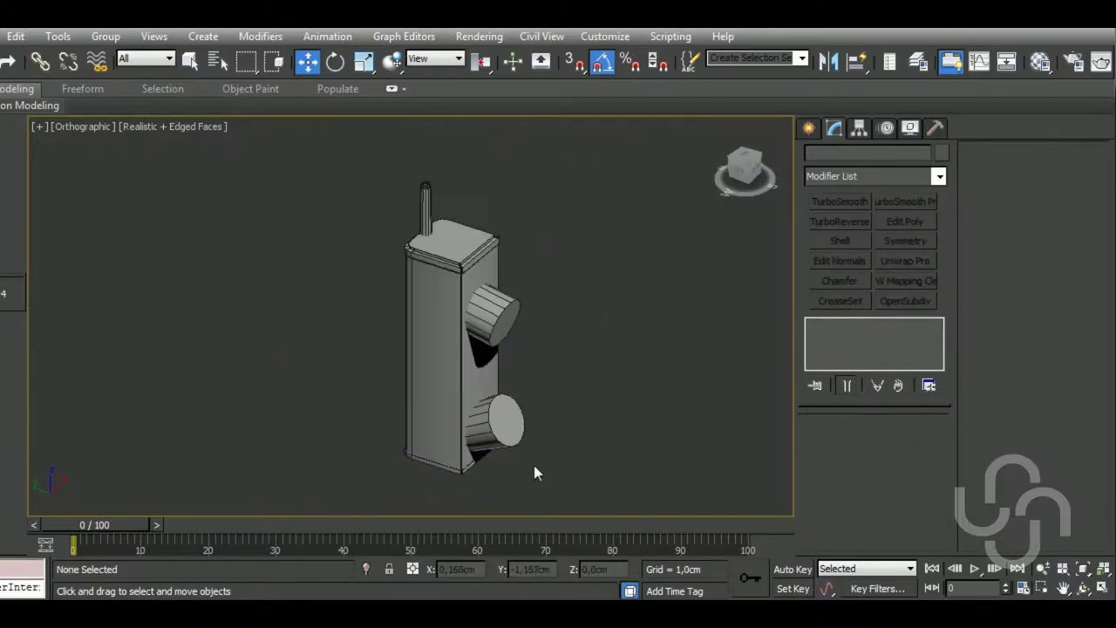
In Perspective view, cut a new edge across the upper knob Cylinder001's end cap
key("p")
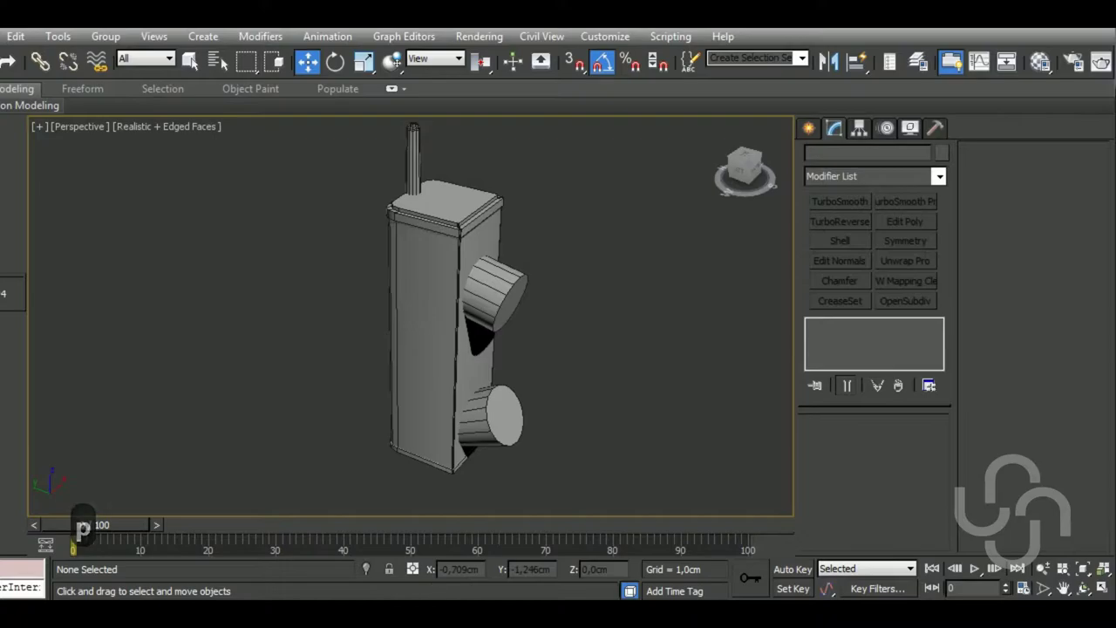
left_click(493, 292)
middle_click_drag(560, 336, 548, 371)
scroll(460, 328, "up", 3)
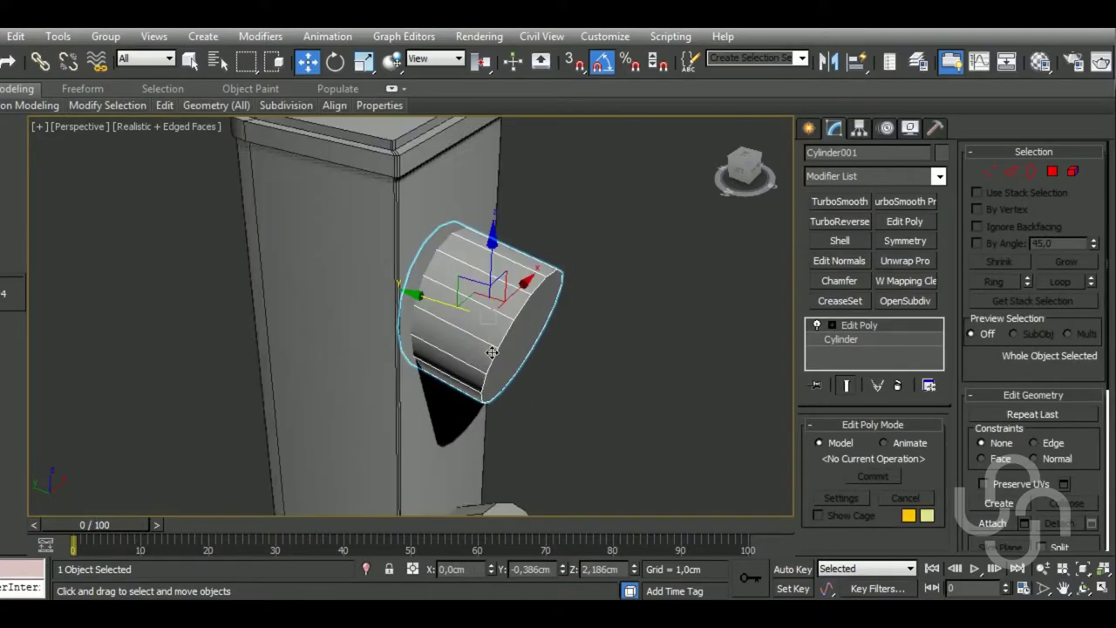
key("alt+c")
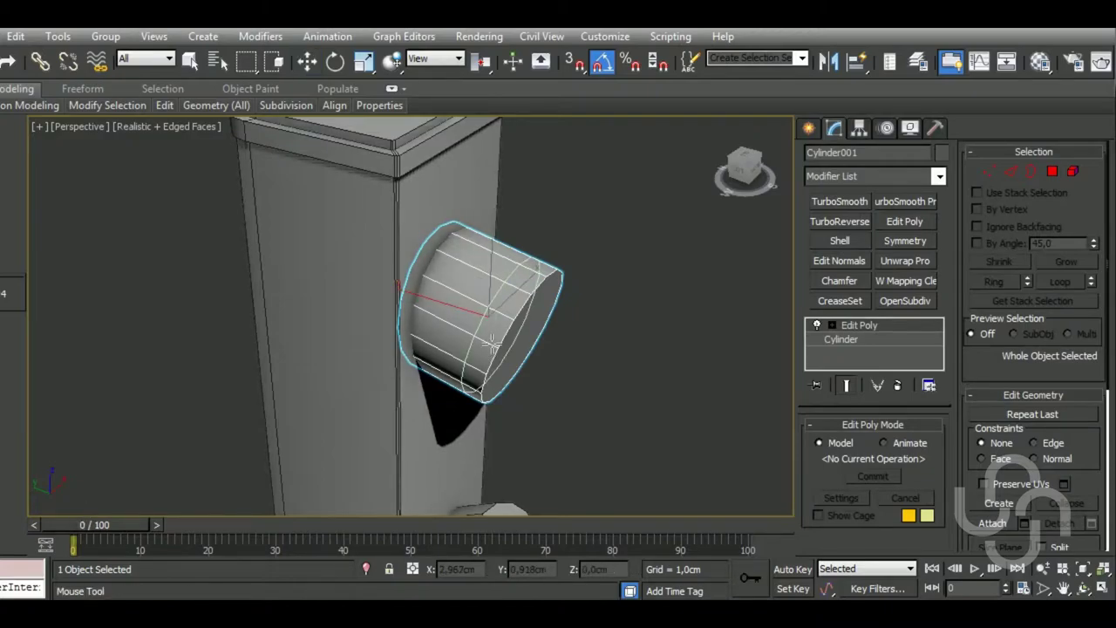
left_click(495, 344)
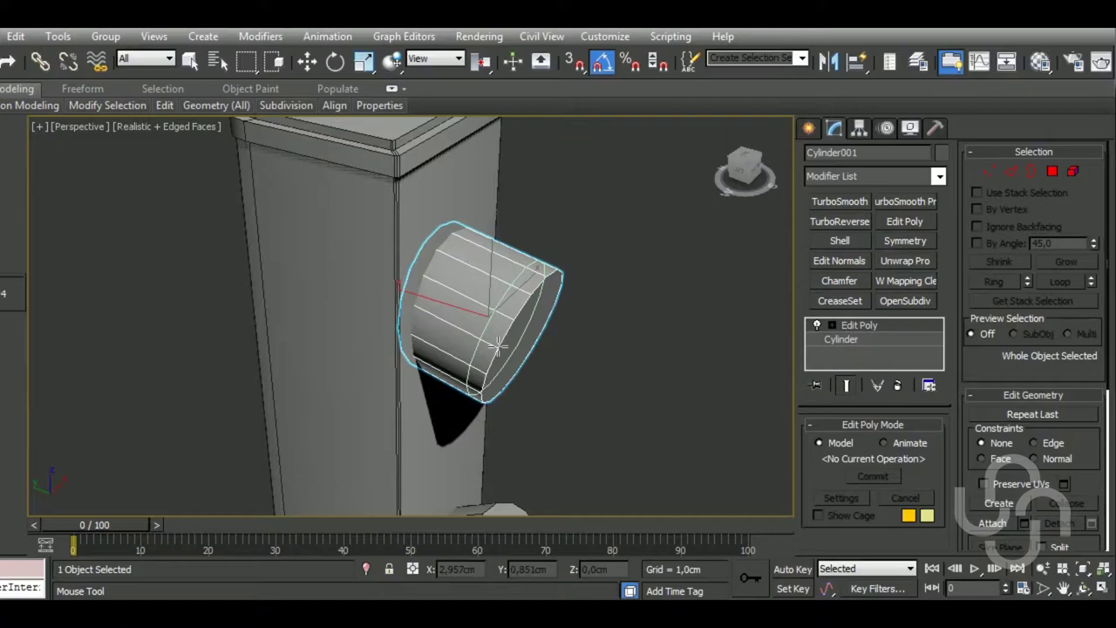
key("2")
Select the knob's front end cap and its rim ring, then open the Detach options
key("w")
left_click(1052, 171)
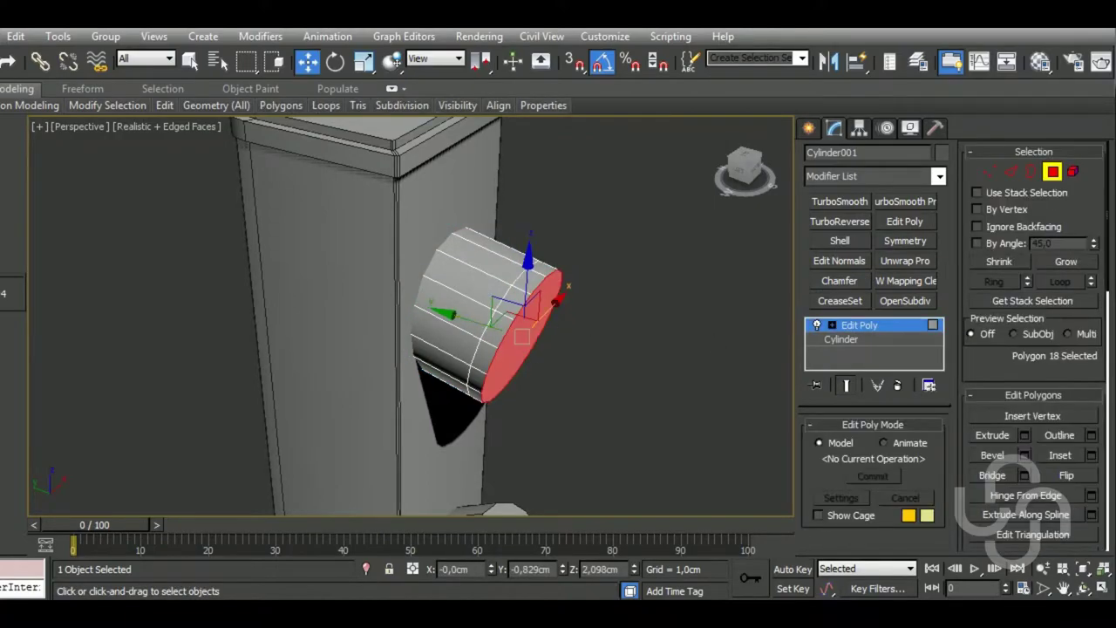
left_click(523, 301, "ctrl")
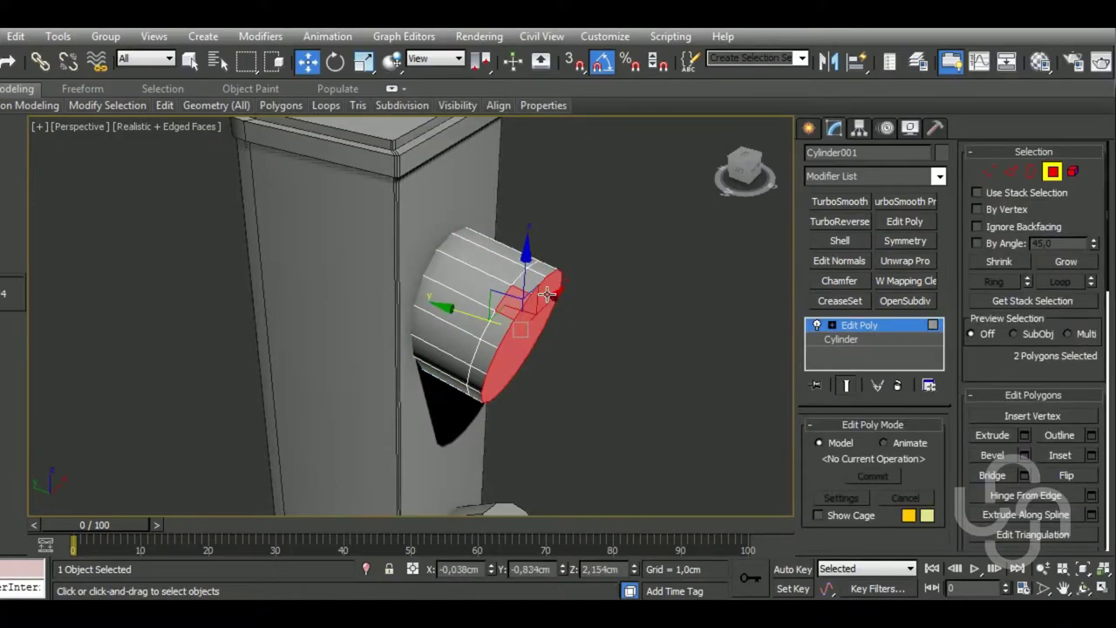
left_click(547, 293, "shift")
mouse_move(597, 360)
middle_mouse_down("alt")
mouse_move(593, 316)
mouse_move(630, 354)
mouse_move(577, 323)
middle_mouse_up("alt")
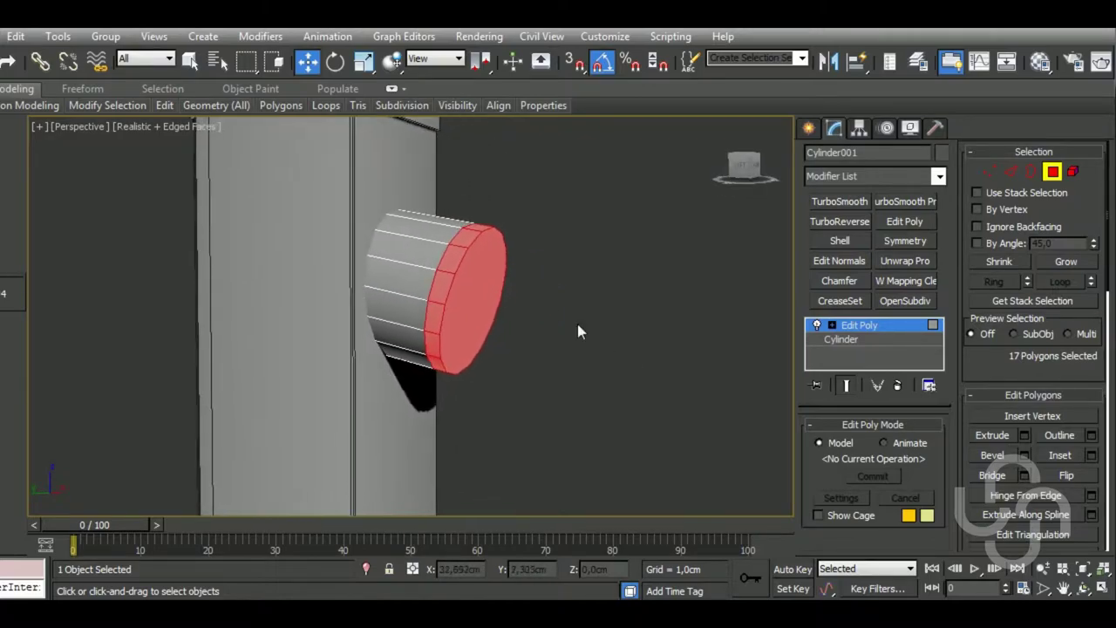
left_click(1087, 396)
scroll(1086, 427, "down", 1)
scroll(1085, 427, "down", 2)
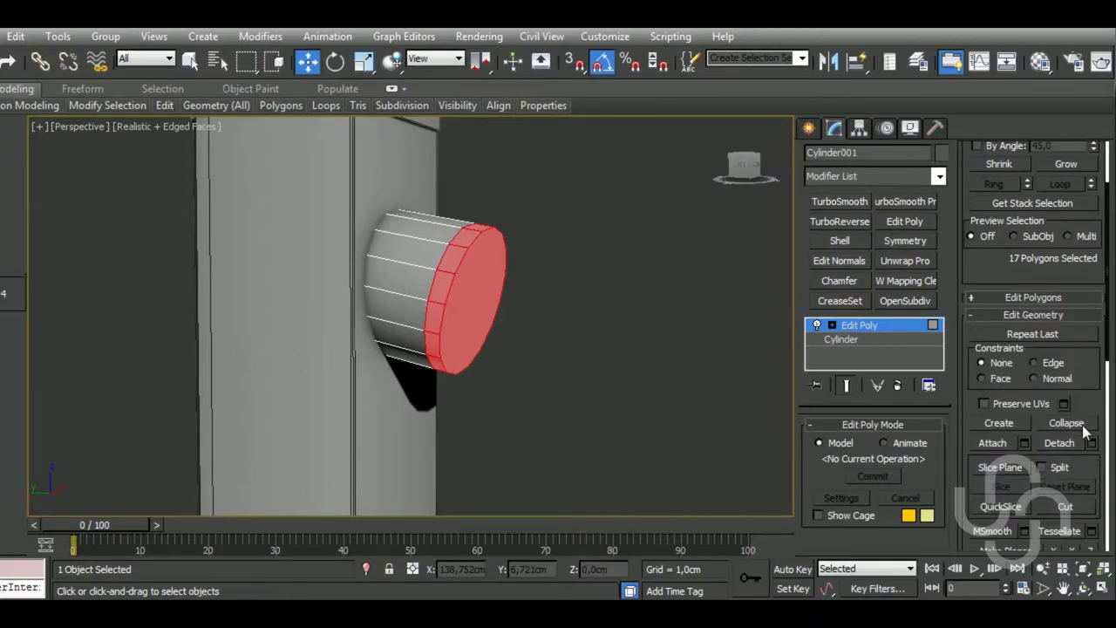
left_click(1089, 443)
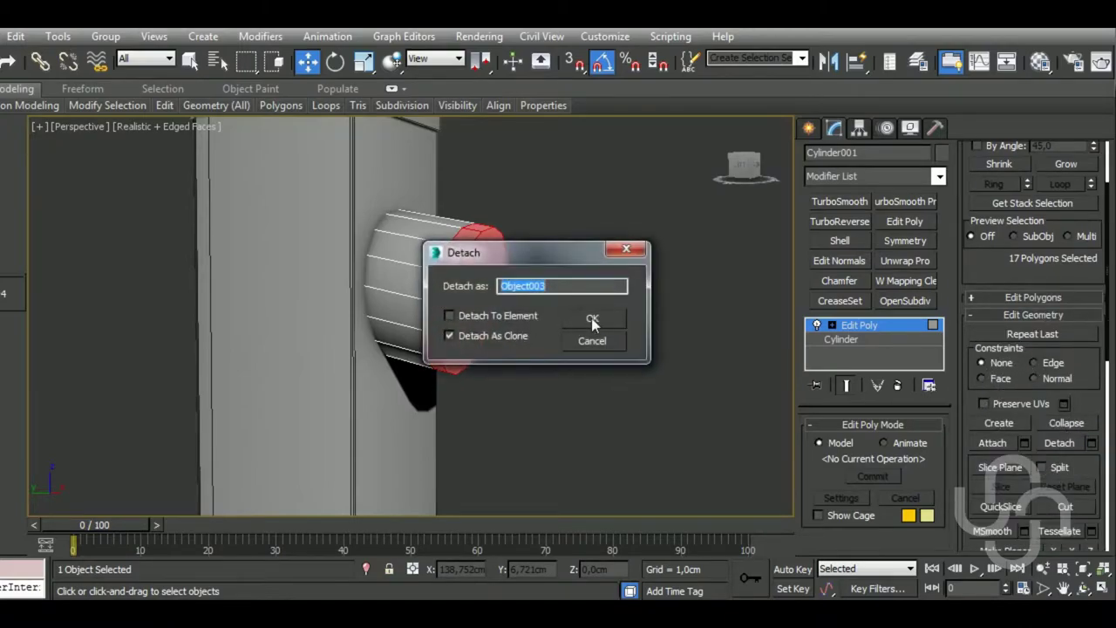
Detach the cap as clone Object003 and give it a Shell with 0.002cm outer amount
left_click(591, 317)
left_click(859, 325)
left_click(446, 335)
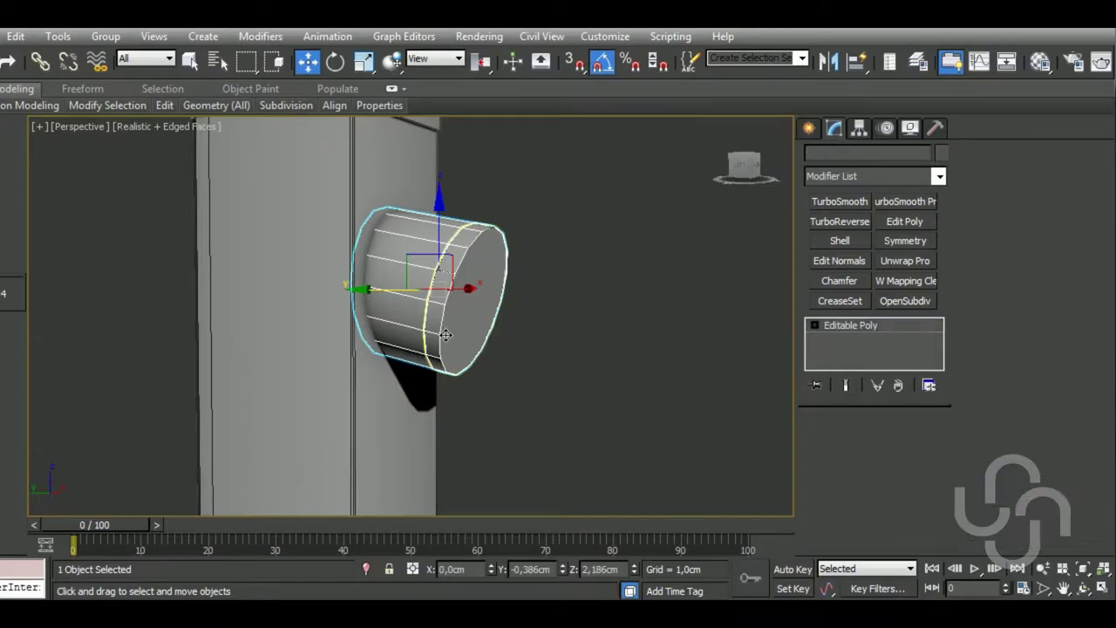
left_click(446, 335)
left_click(839, 241)
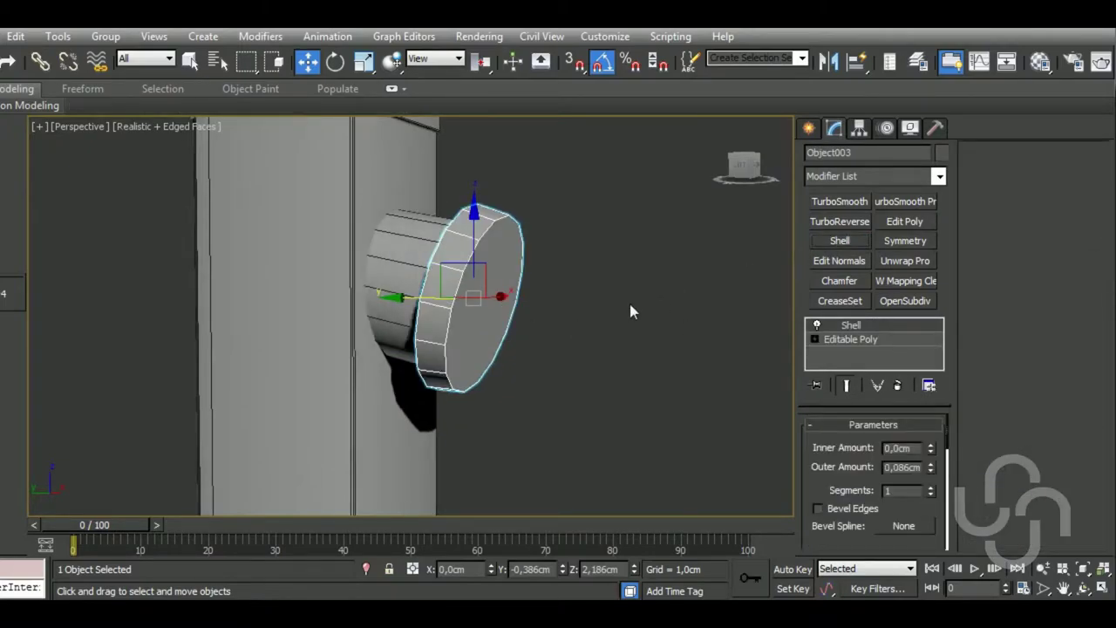
mouse_move(593, 314)
middle_mouse_down("alt")
mouse_move(576, 330)
mouse_move(595, 332)
middle_mouse_up("alt")
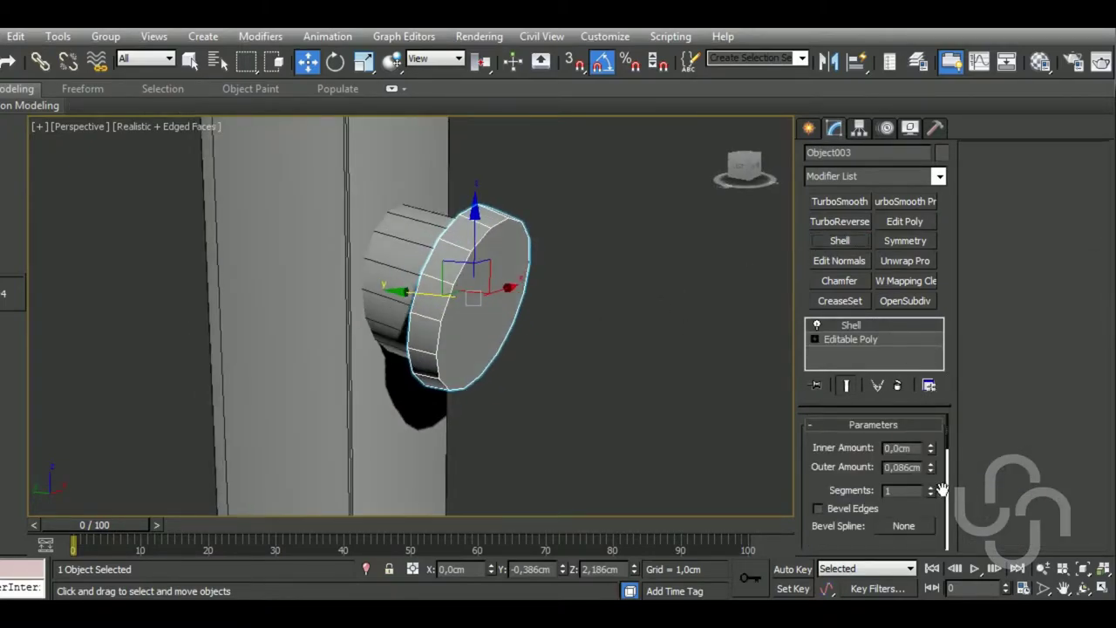
left_click_drag(930, 467, 930, 523)
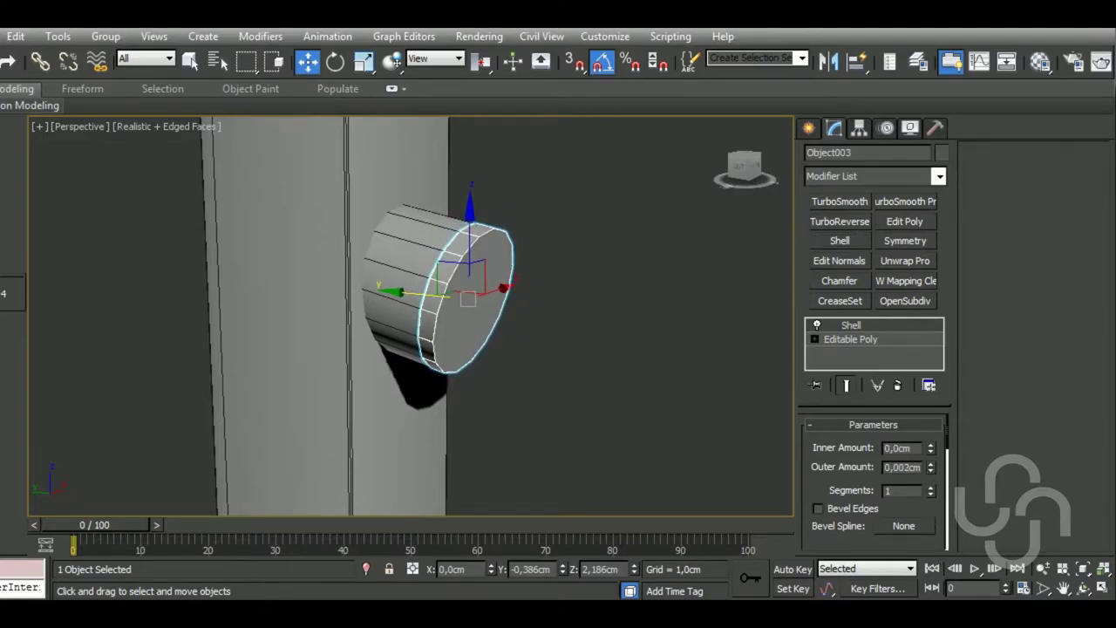
In Left view, delete the Object003 copy and reselect the knob cylinder
middle_click_drag(686, 387, 600, 381, "alt")
key("l")
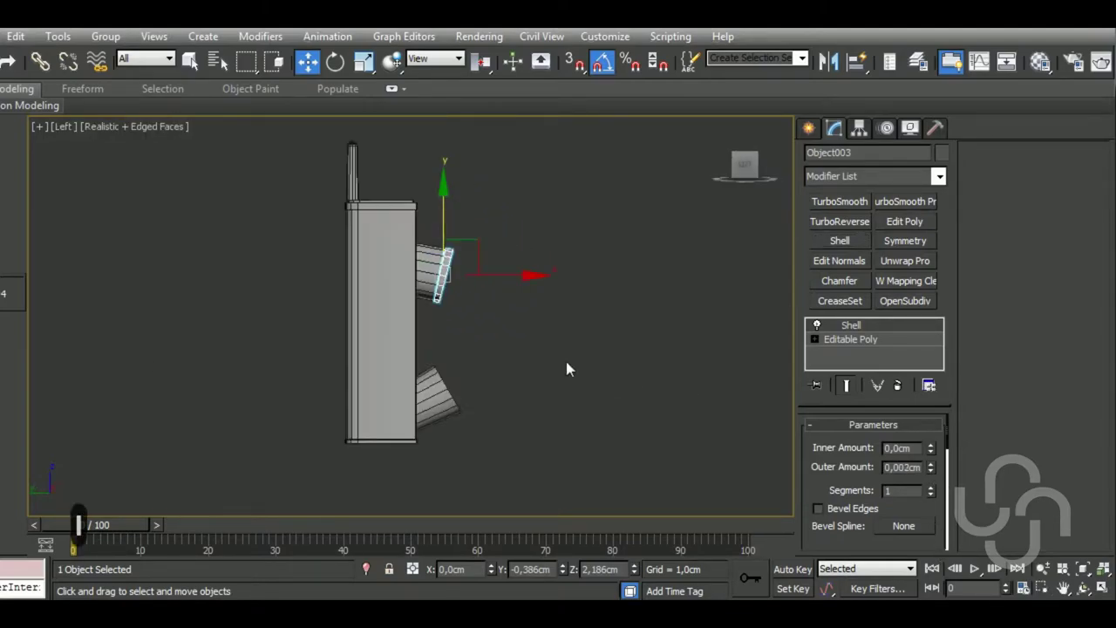
scroll(566, 369, "up", 5)
scroll(462, 302, "up", 2)
mouse_move(462, 301)
middle_mouse_down()
mouse_move(545, 375)
mouse_move(535, 376)
middle_mouse_up()
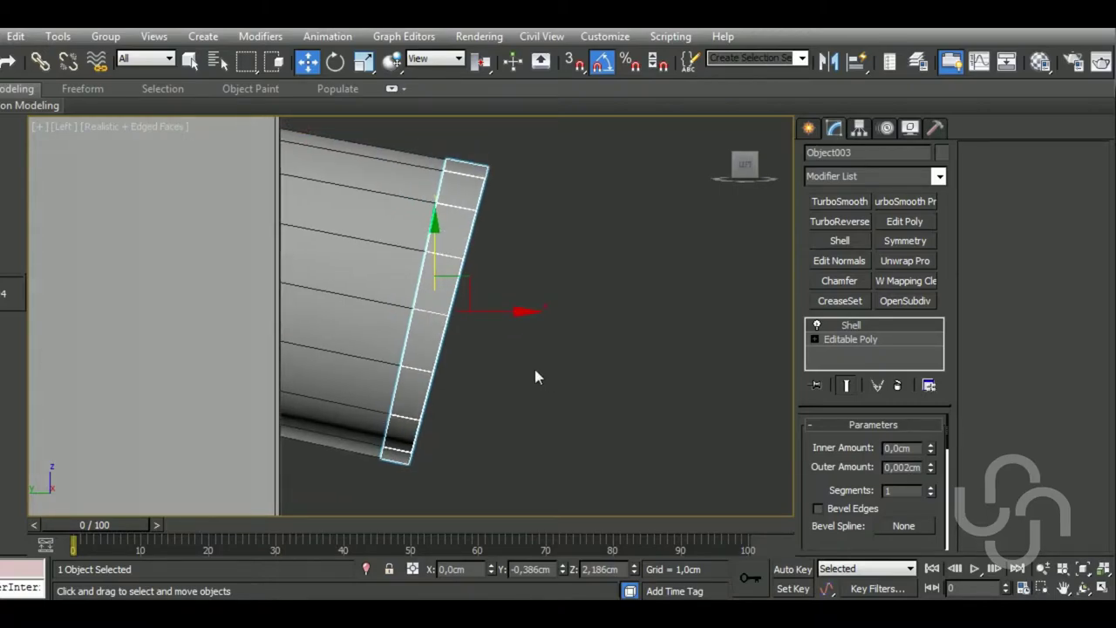
key("Delete")
left_click(452, 335)
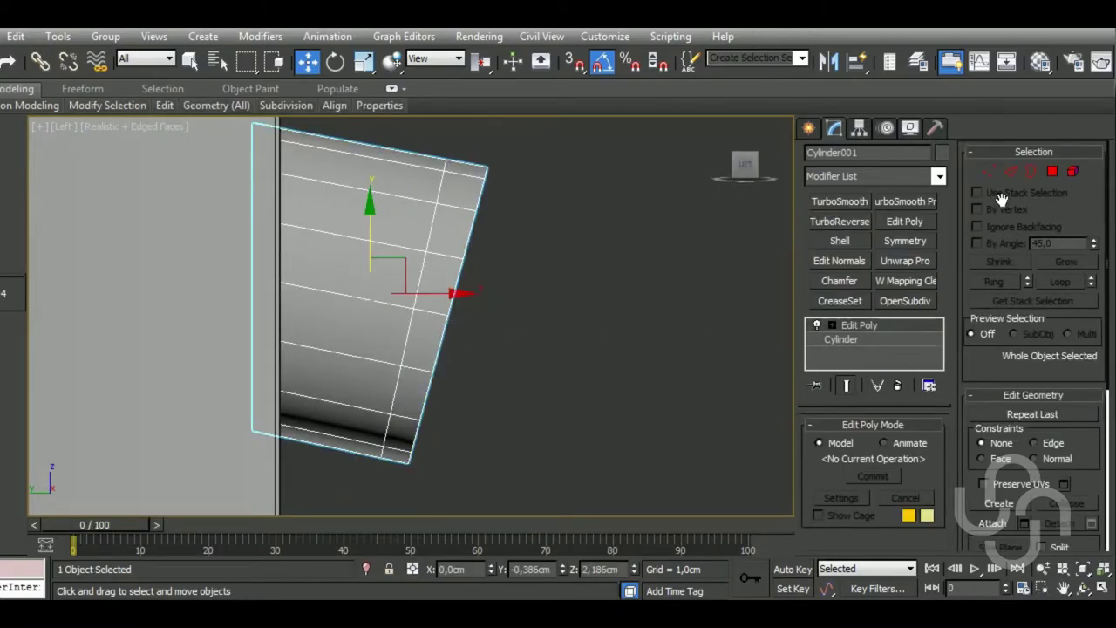
Rotate the cylinder's end vertices slightly with Angle Snap off to tilt the end
left_click(989, 172)
left_click(336, 61)
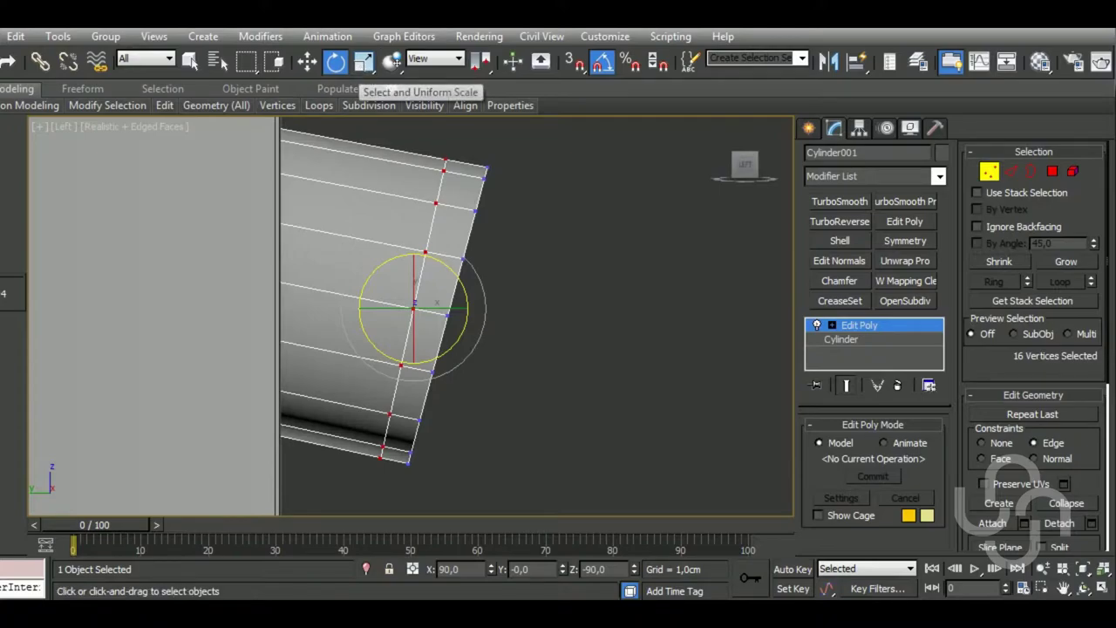
left_click_drag(459, 279, 460, 281)
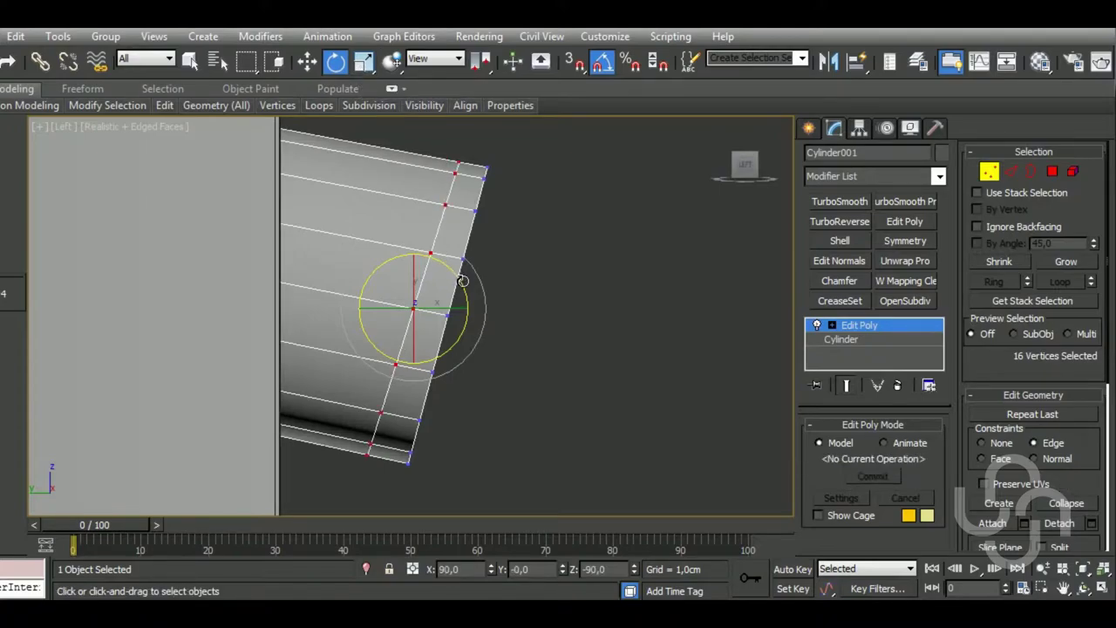
left_click(601, 61)
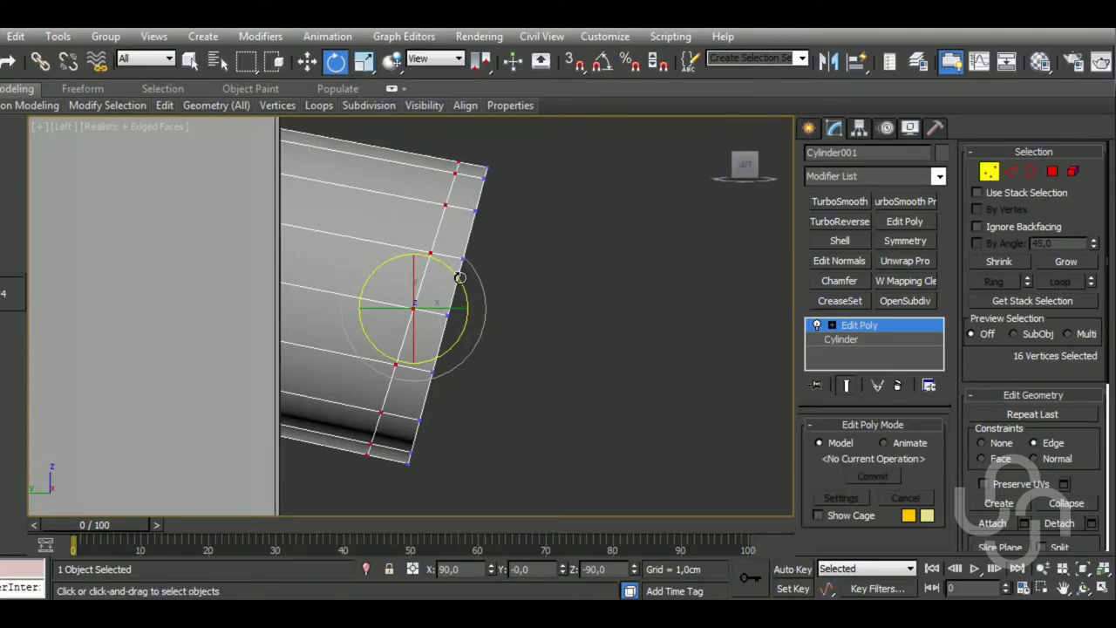
left_click_drag(458, 277, 455, 273)
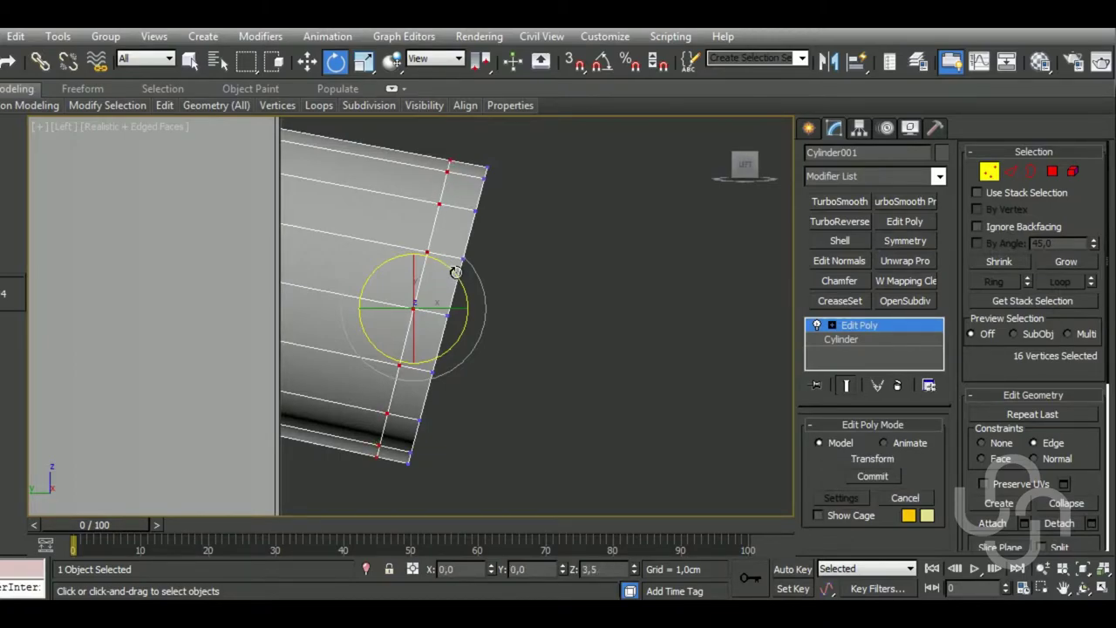
left_click_drag(455, 273, 455, 273)
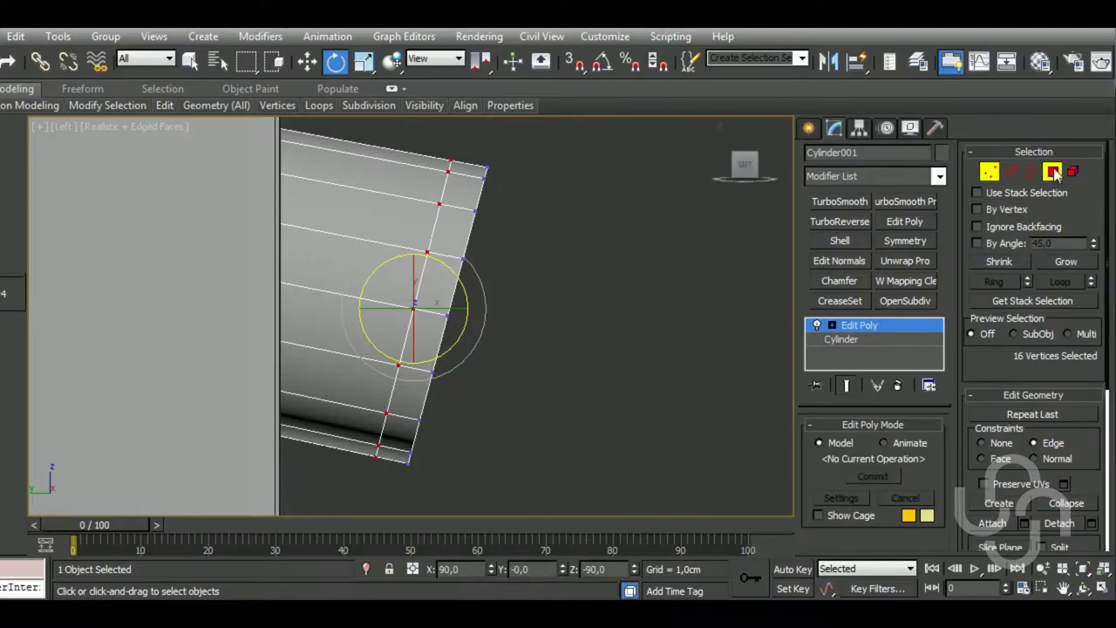
Select the cylinder's end polygon loop together with the end cap
left_click(1052, 171)
left_click(439, 341)
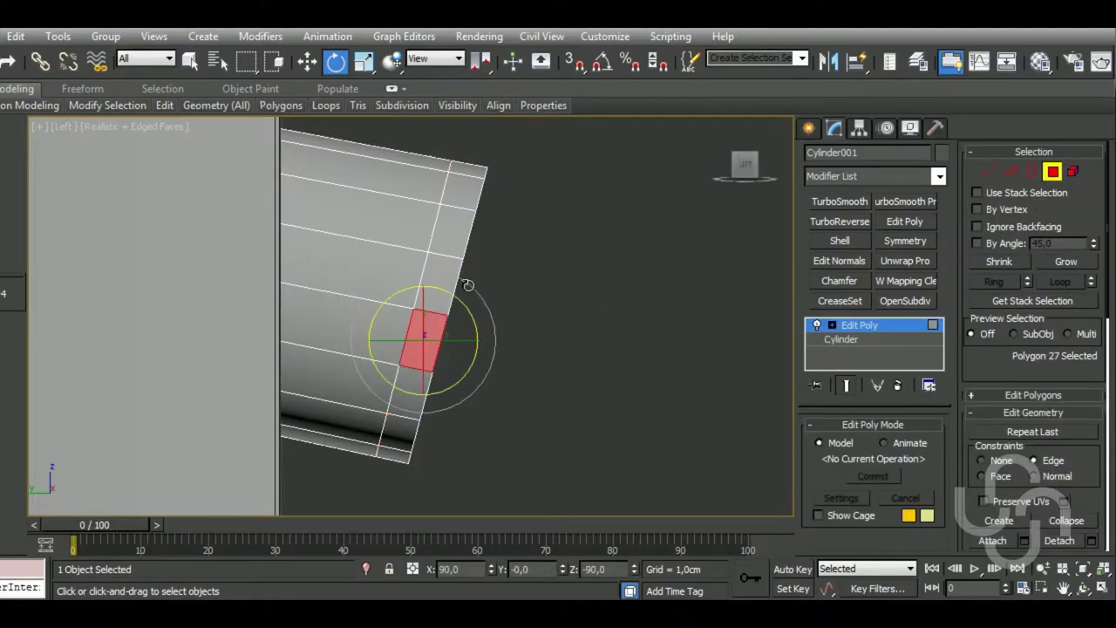
key("alt+l")
middle_click_drag(546, 367, 529, 332)
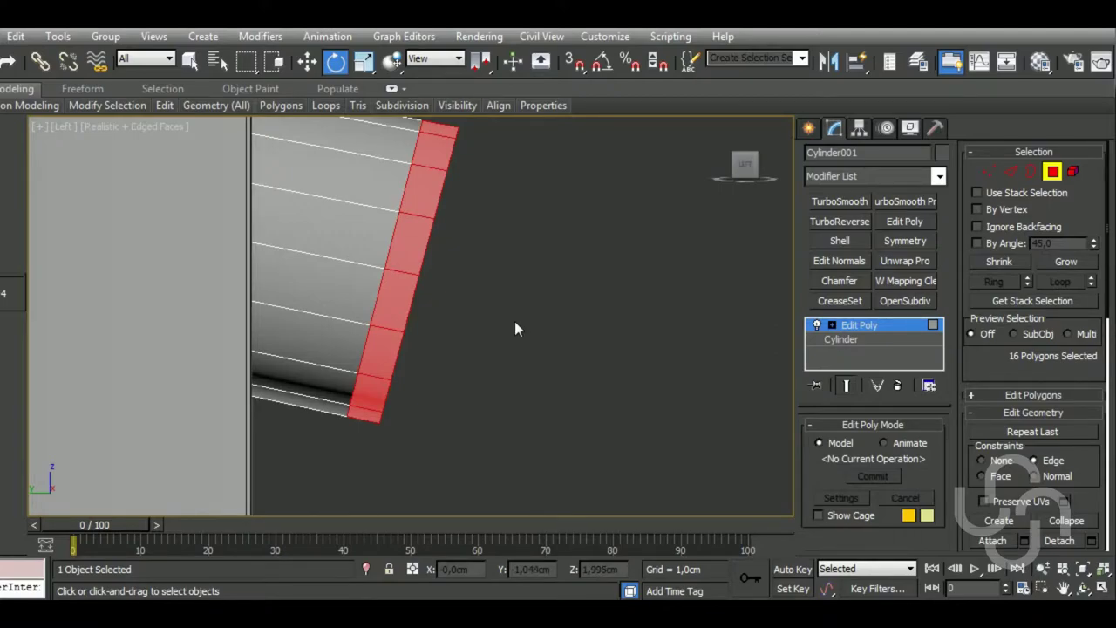
middle_click_drag(538, 346, 455, 315, "alt")
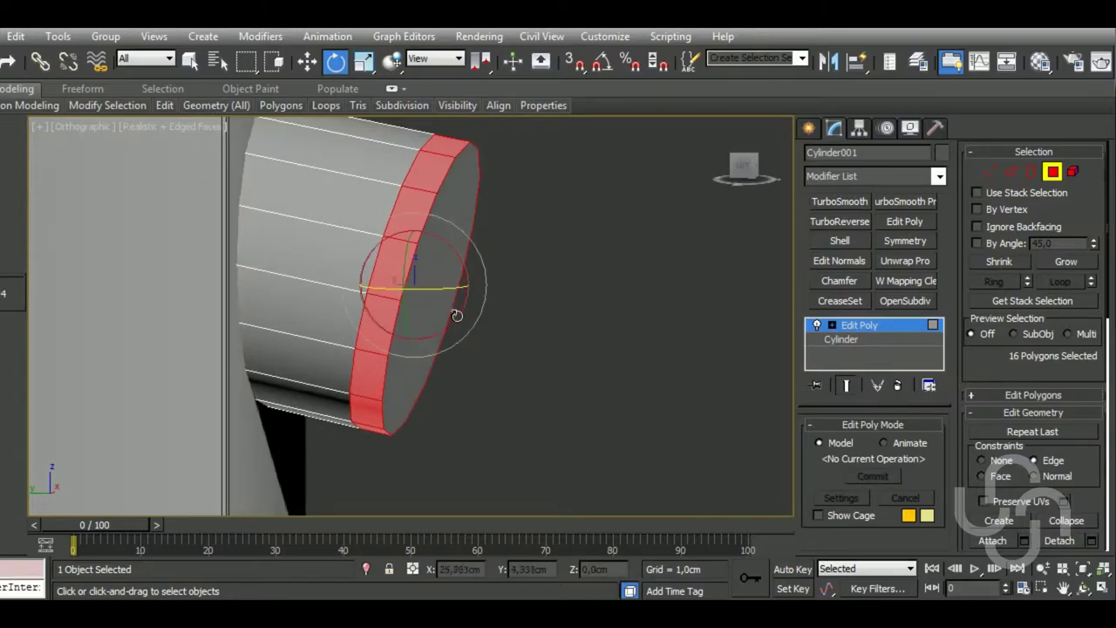
left_click(456, 315, "ctrl")
Detach the selected end faces as clone Object003 and select the new ring
left_click(1059, 540)
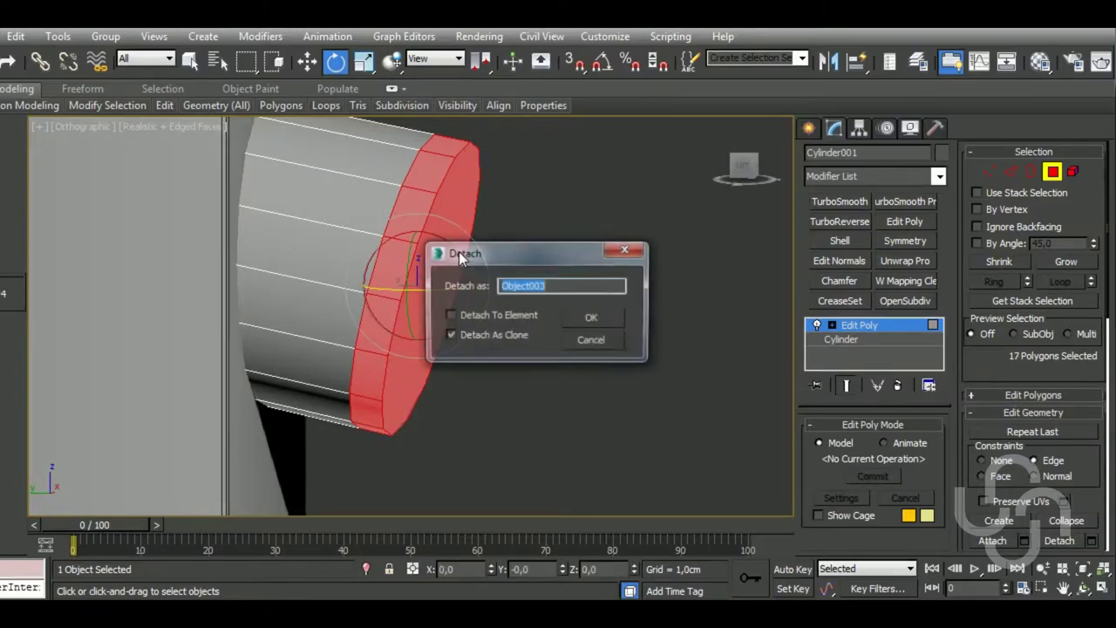
left_click(450, 336)
left_click(592, 318)
left_click(844, 326)
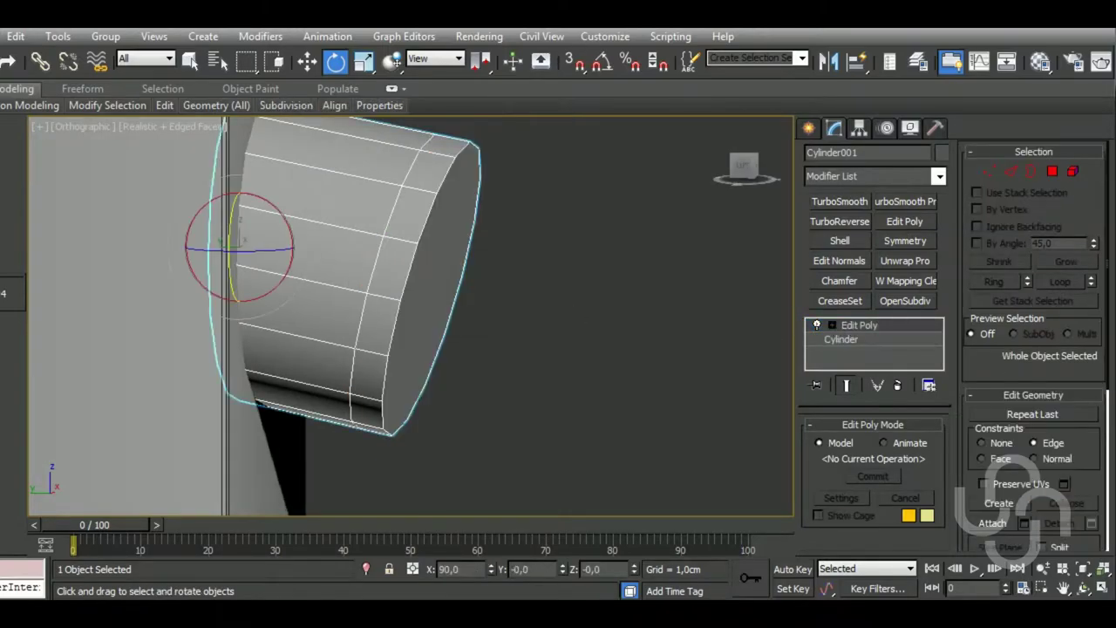
left_click(380, 296)
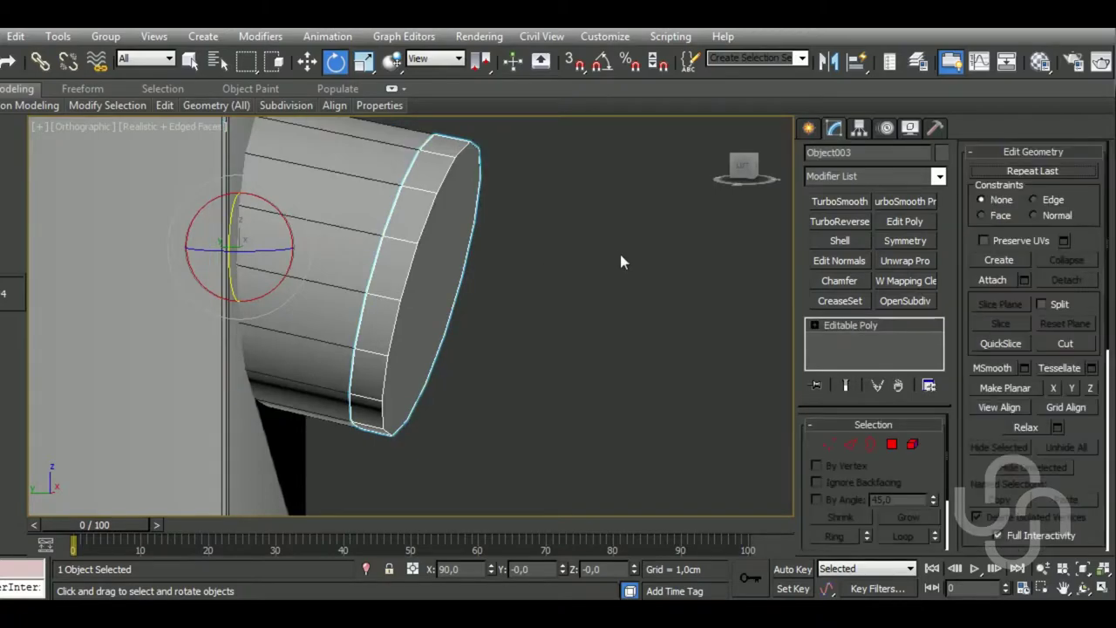
Add a Shell modifier to Object003 with Outer Amount 0.017cm
left_click(839, 241)
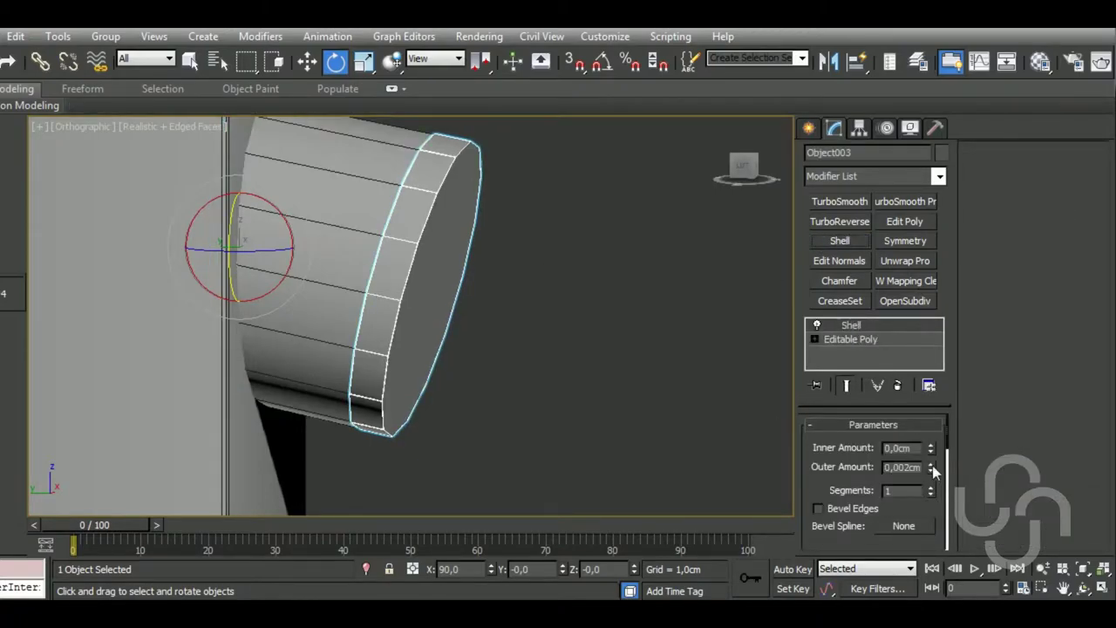
left_click_drag(932, 468, 932, 458)
mouse_move(551, 380)
middle_mouse_down()
mouse_move(538, 323)
mouse_move(593, 329)
mouse_move(508, 341)
mouse_move(464, 284)
middle_mouse_up()
scroll(465, 283, "down", 2)
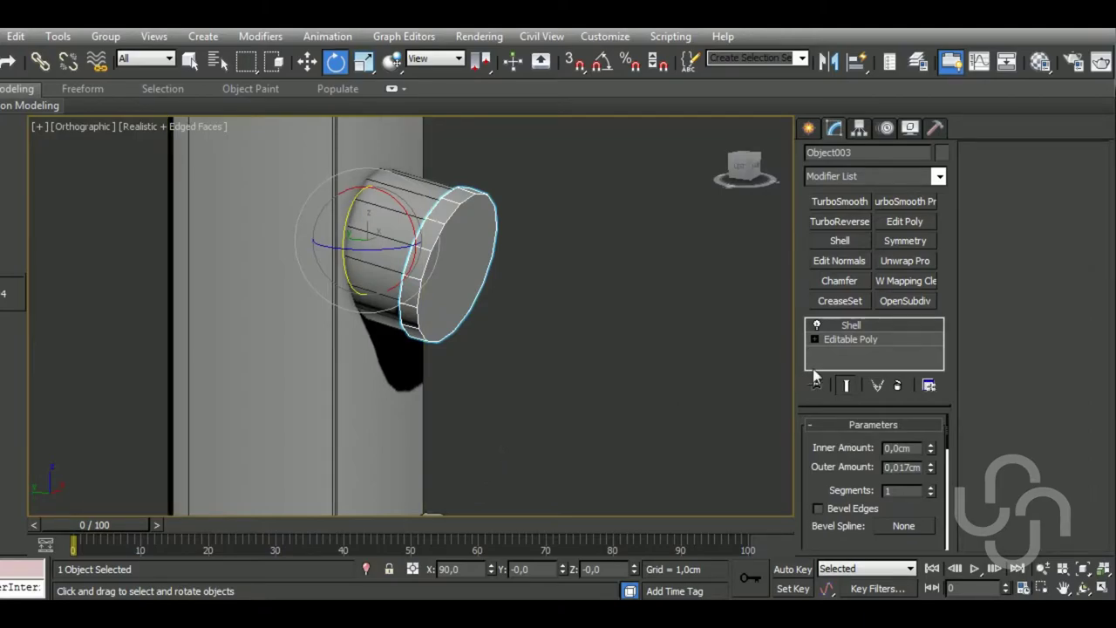
left_click(851, 339)
Bevel the ring's cap polygon out by a thin height in Left view
left_click(892, 445)
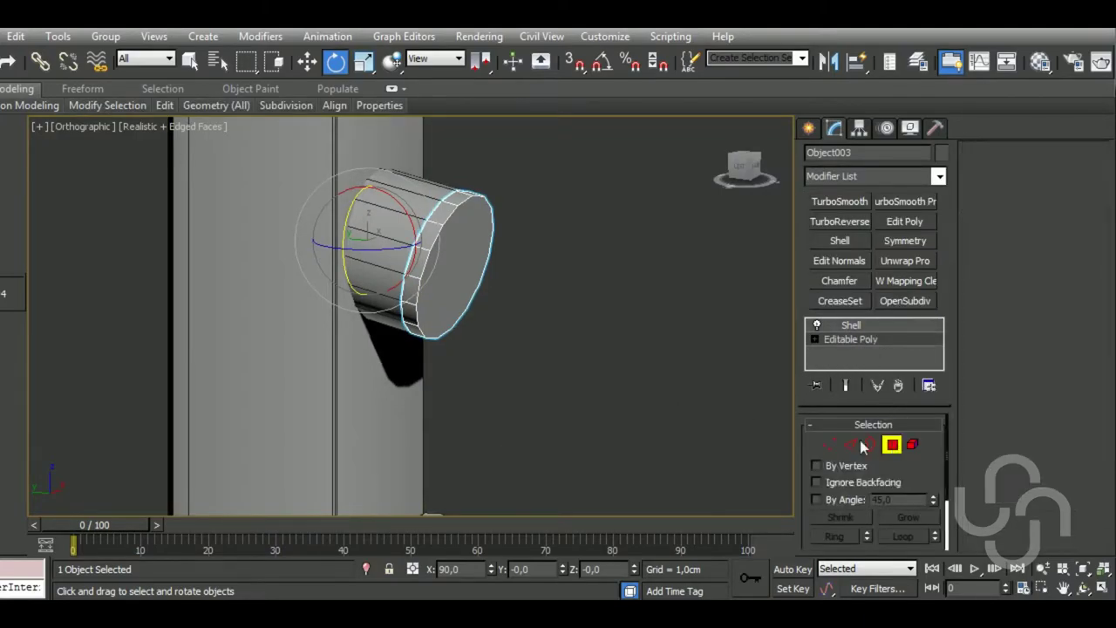
left_click(487, 289)
left_click_drag(487, 289, 478, 290)
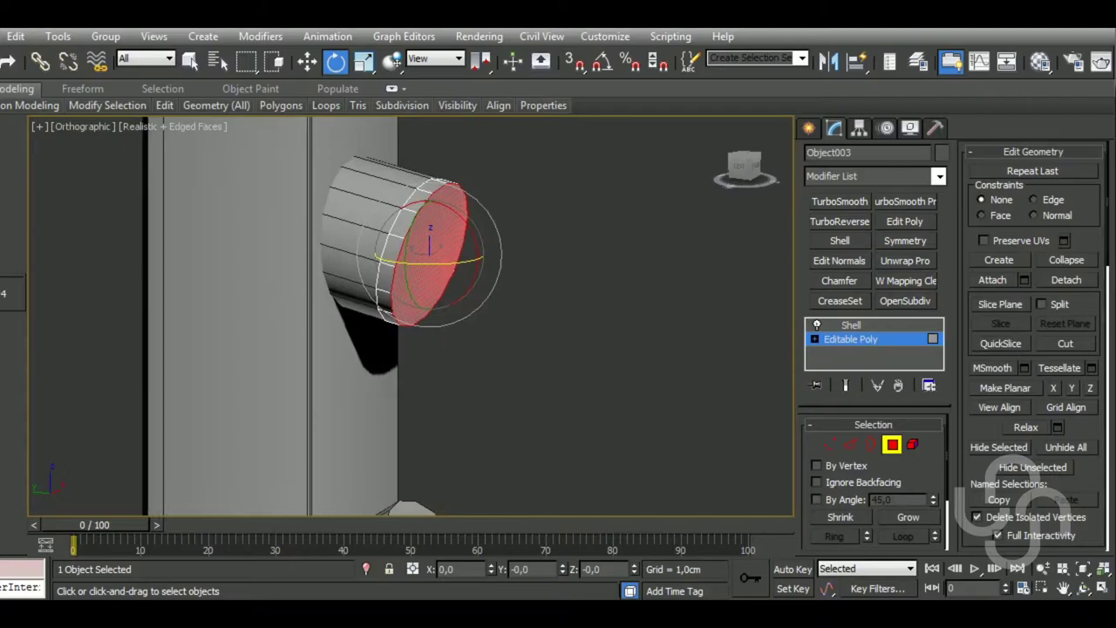
key("l")
middle_click_drag(608, 384, 574, 390)
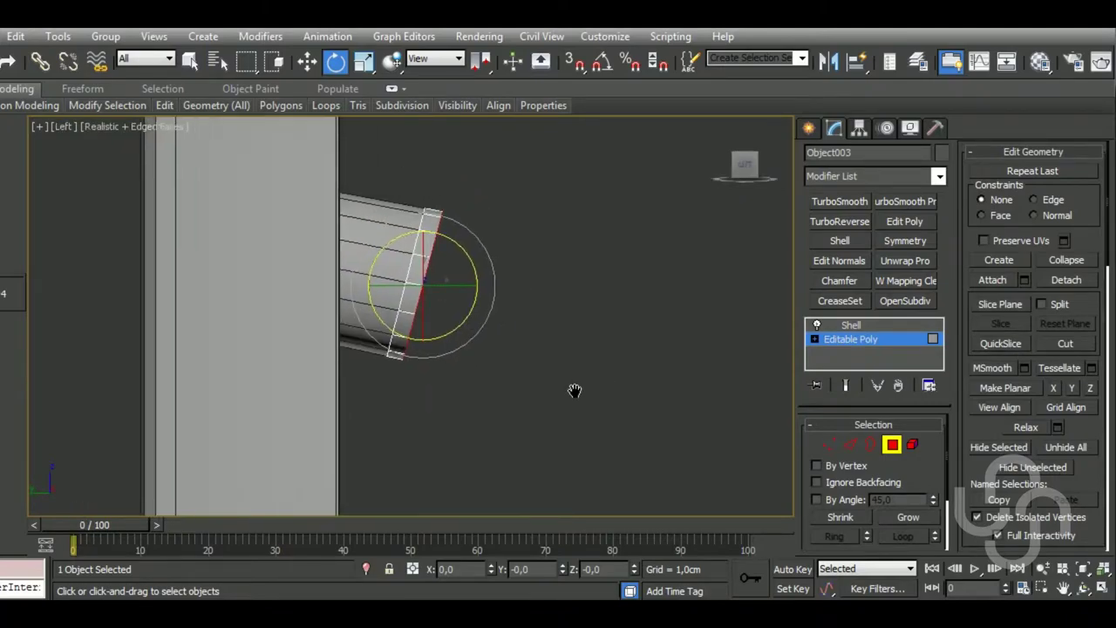
key("shift+ctrl+b")
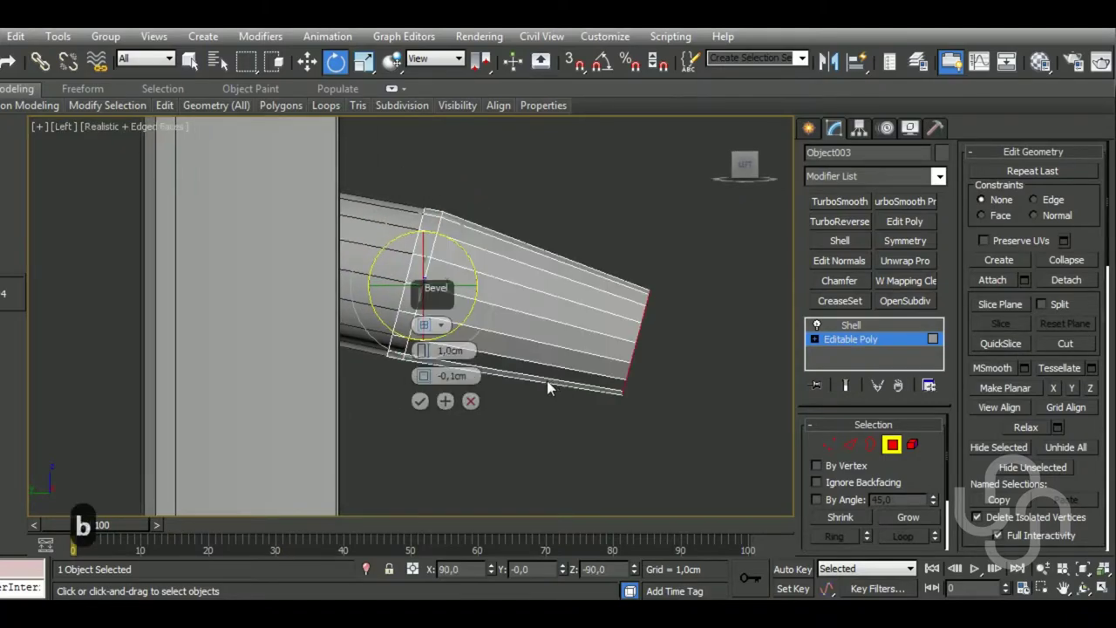
left_click_drag(421, 351, 425, 331)
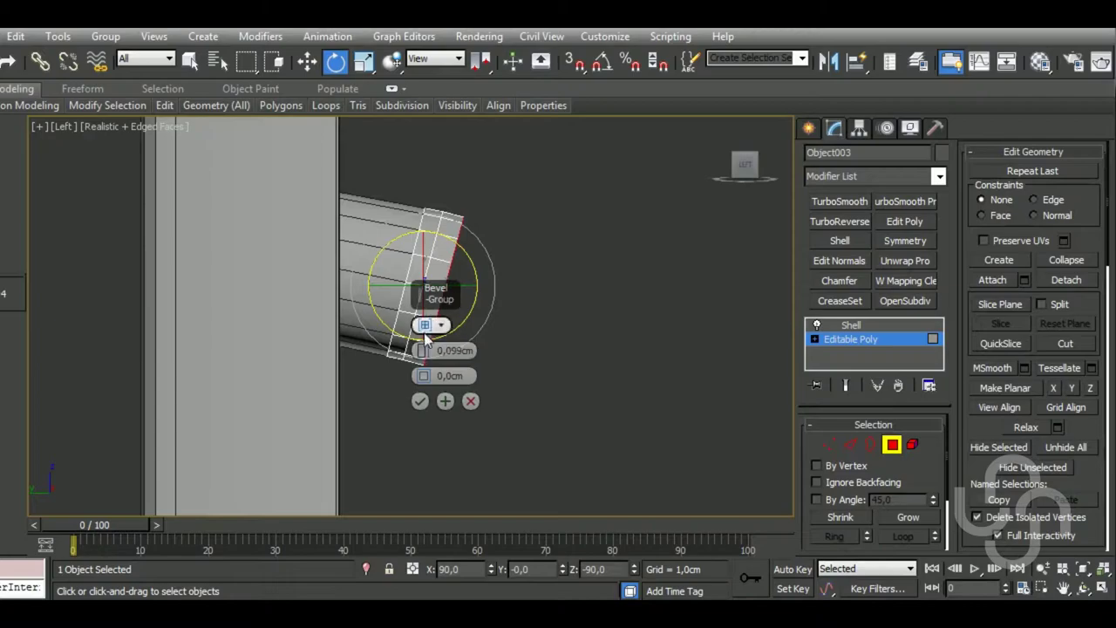
left_click(420, 401)
Reduce the Shell's Outer Amount to 0.01cm
left_click(875, 324)
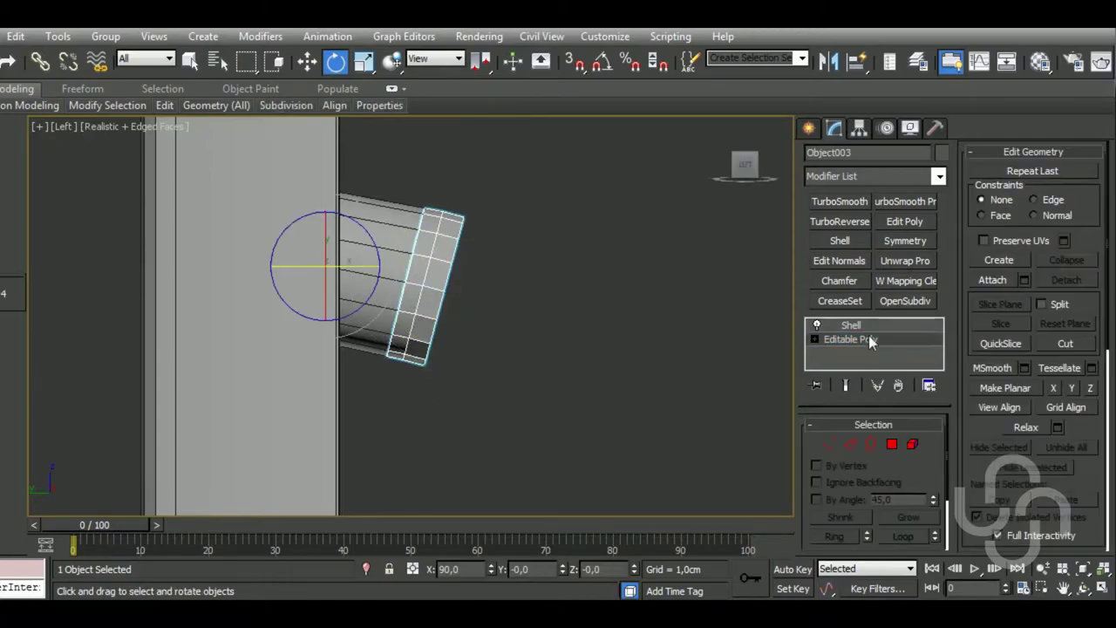
left_click_drag(931, 471, 931, 478)
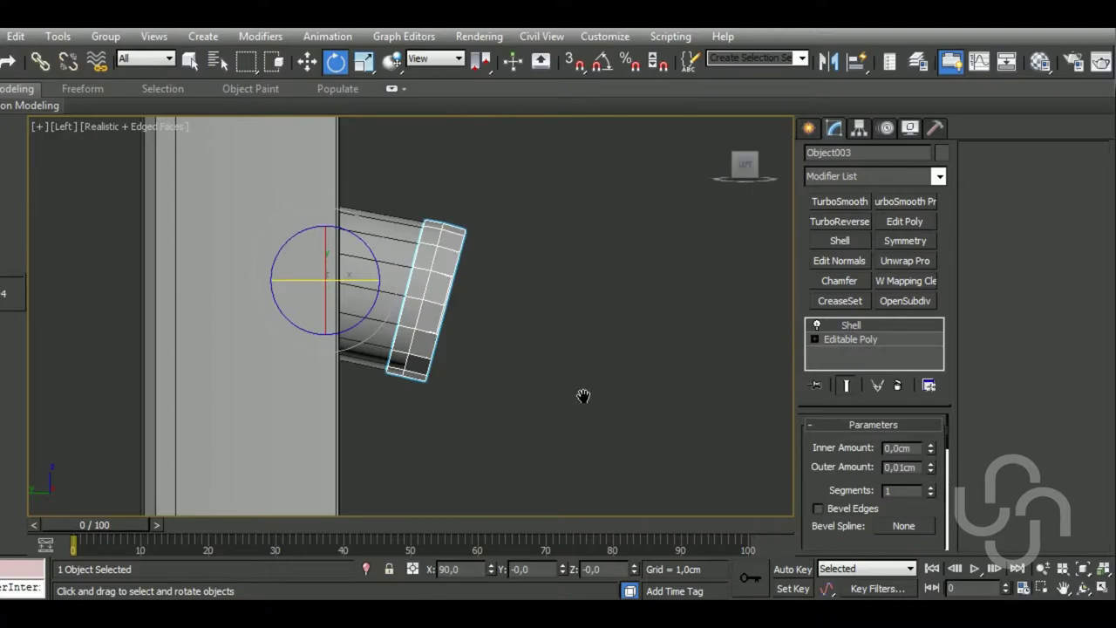
scroll(461, 364, "up", 3)
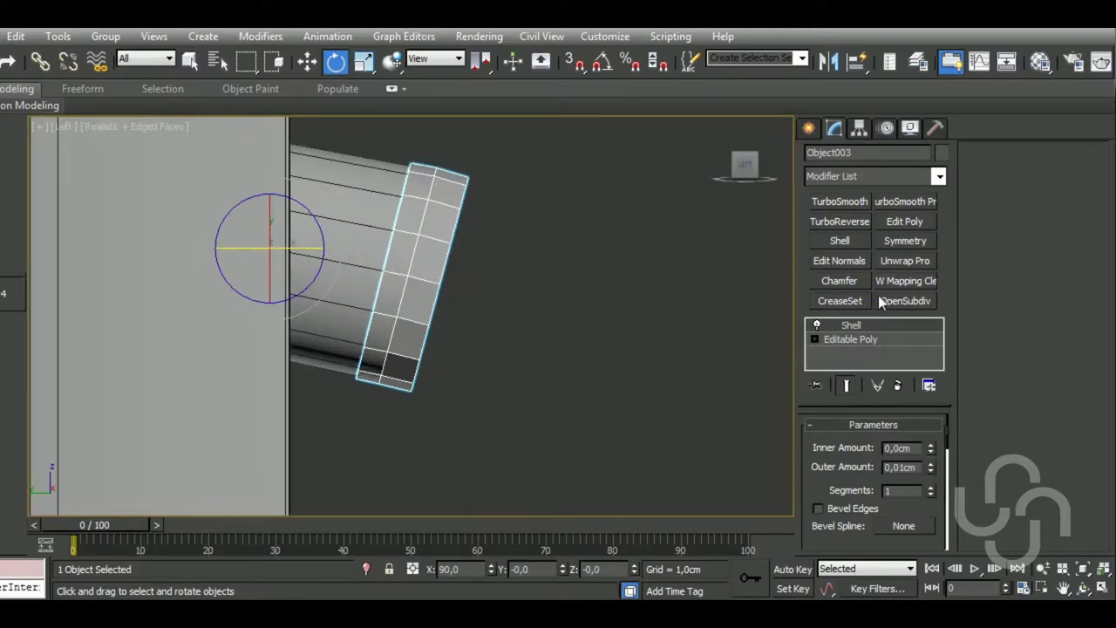
Add Edit Poly above the Shell and bevel the ring's outer rim loop out 0.025cm
left_click(908, 221)
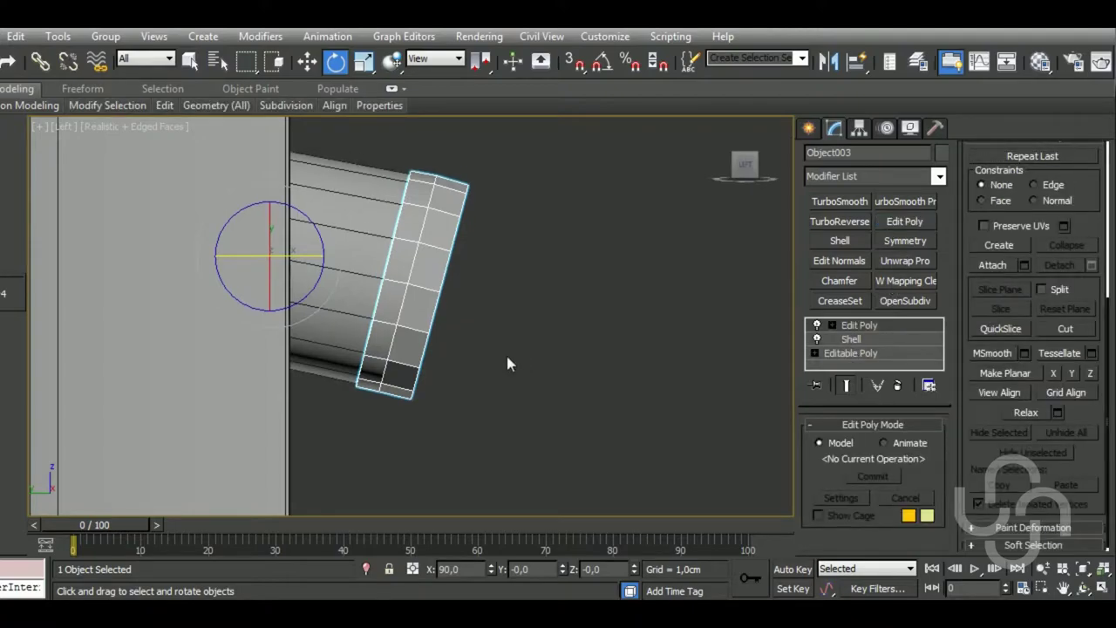
key("4")
left_click(418, 307)
left_click(410, 345, "shift")
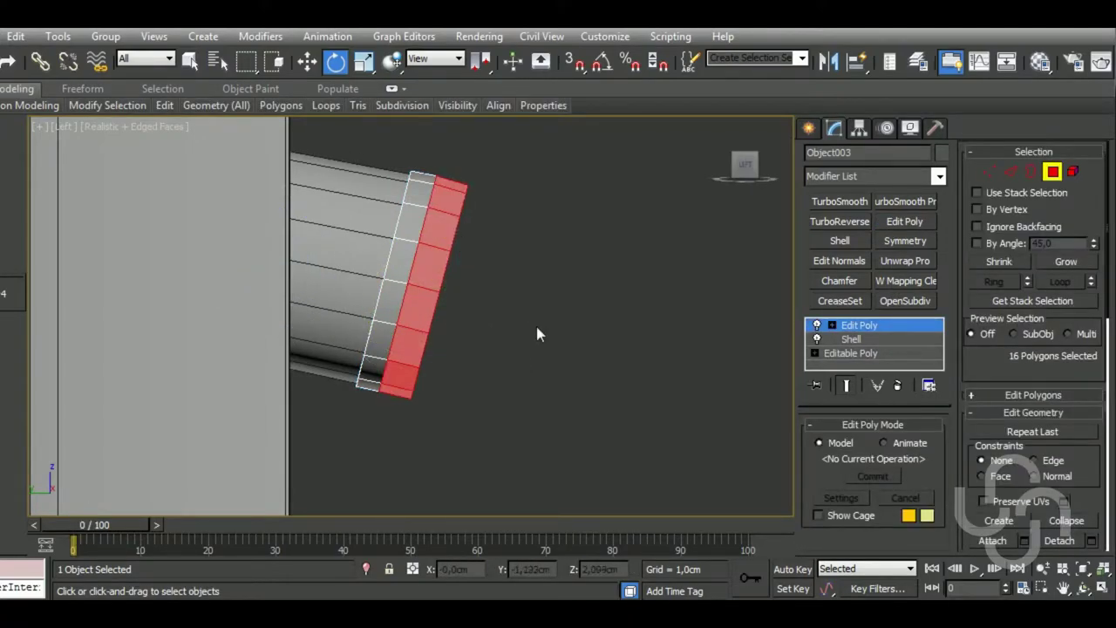
key("b")
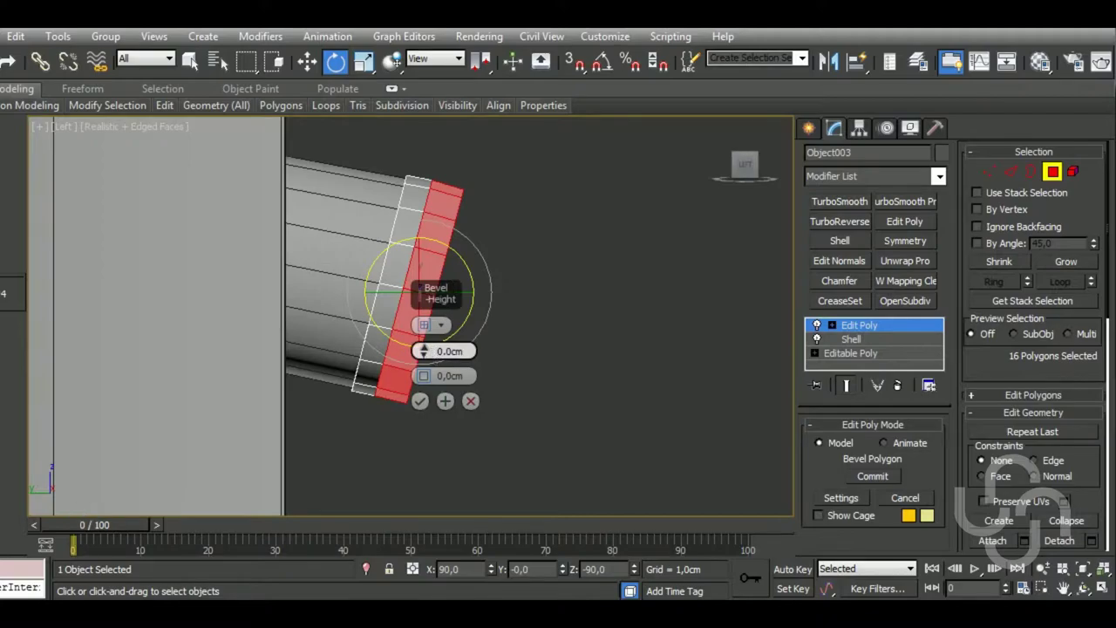
left_click_drag(436, 353, 436, 350)
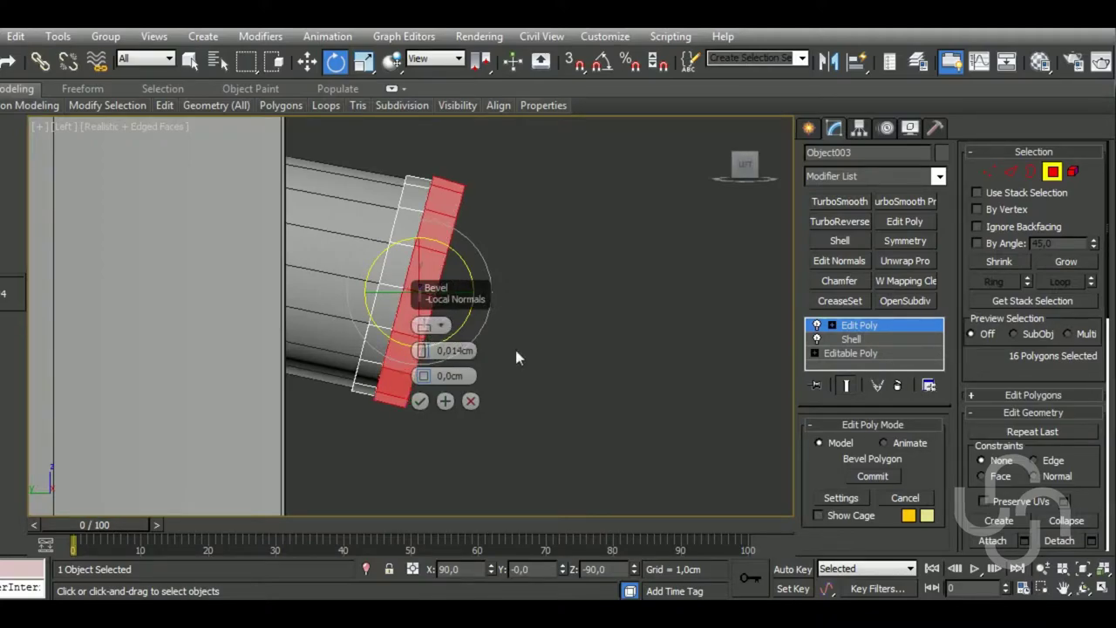
middle_click_drag(514, 346, 511, 363, "alt")
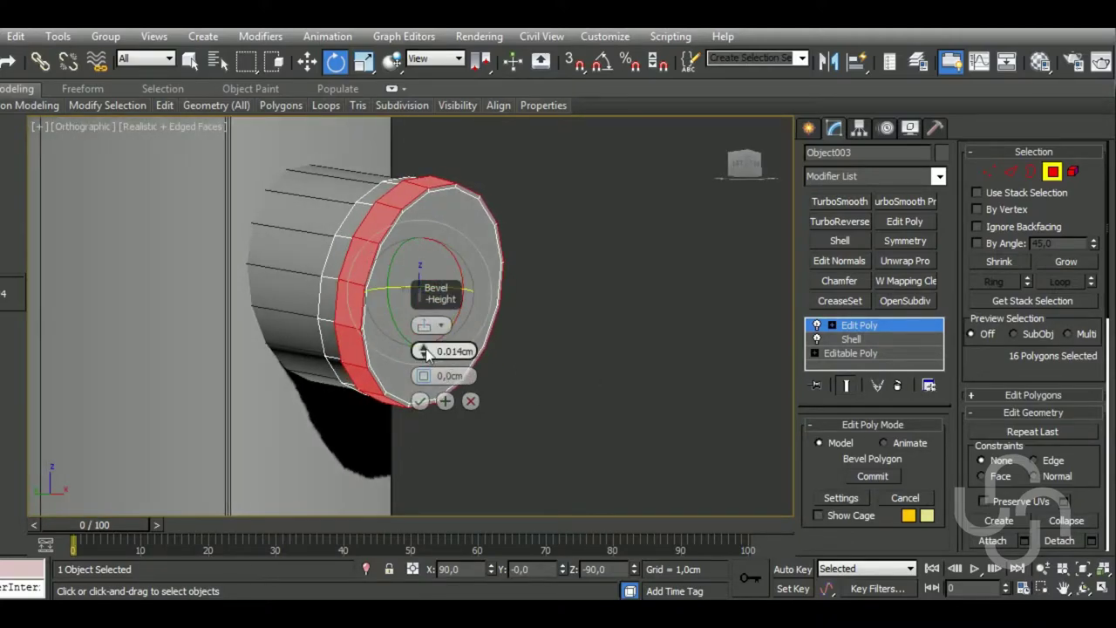
left_click_drag(427, 352, 427, 350)
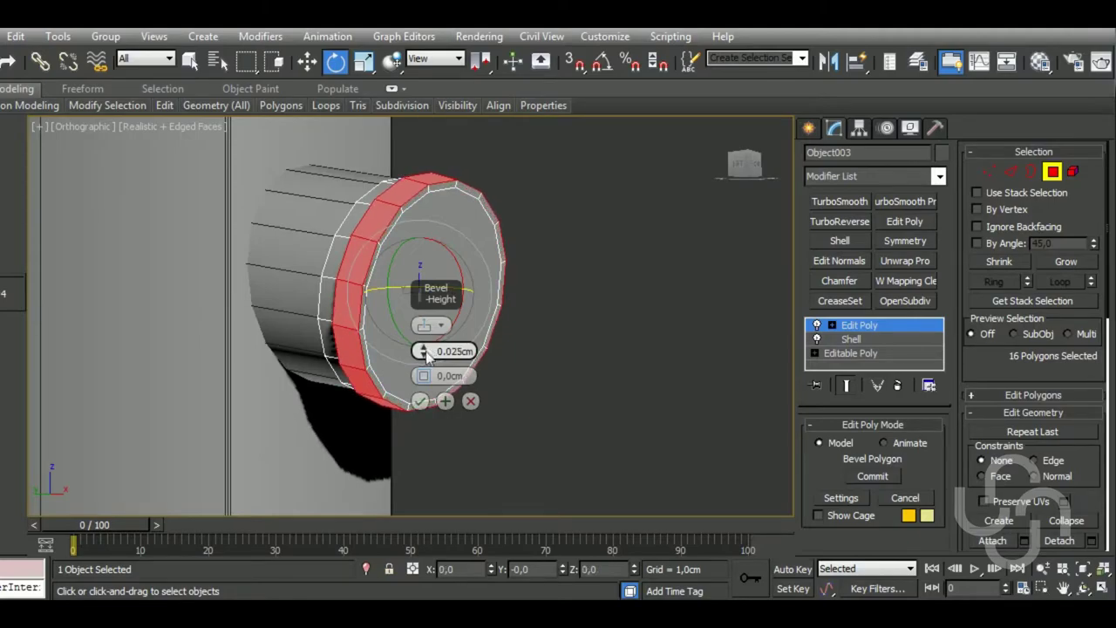
left_click(420, 401)
mouse_move(423, 403)
middle_mouse_down("alt")
mouse_move(590, 463)
mouse_move(470, 427)
mouse_move(568, 399)
middle_mouse_up("alt")
left_click(511, 294)
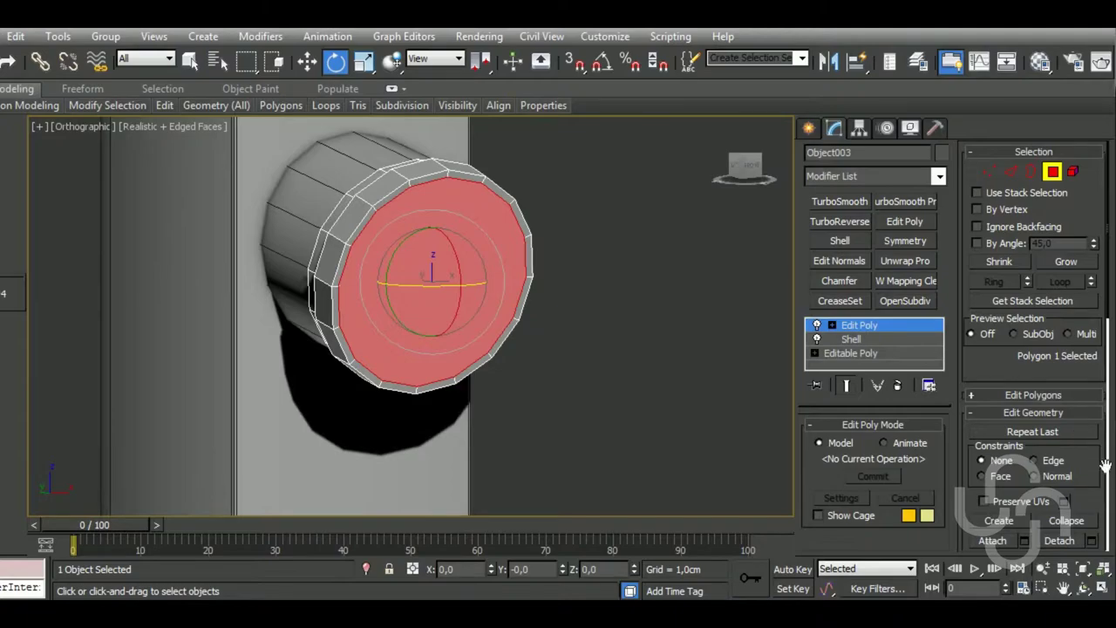
Inset the ring's front face by 0.036cm to form a border
left_click(1092, 396)
left_click(1090, 437)
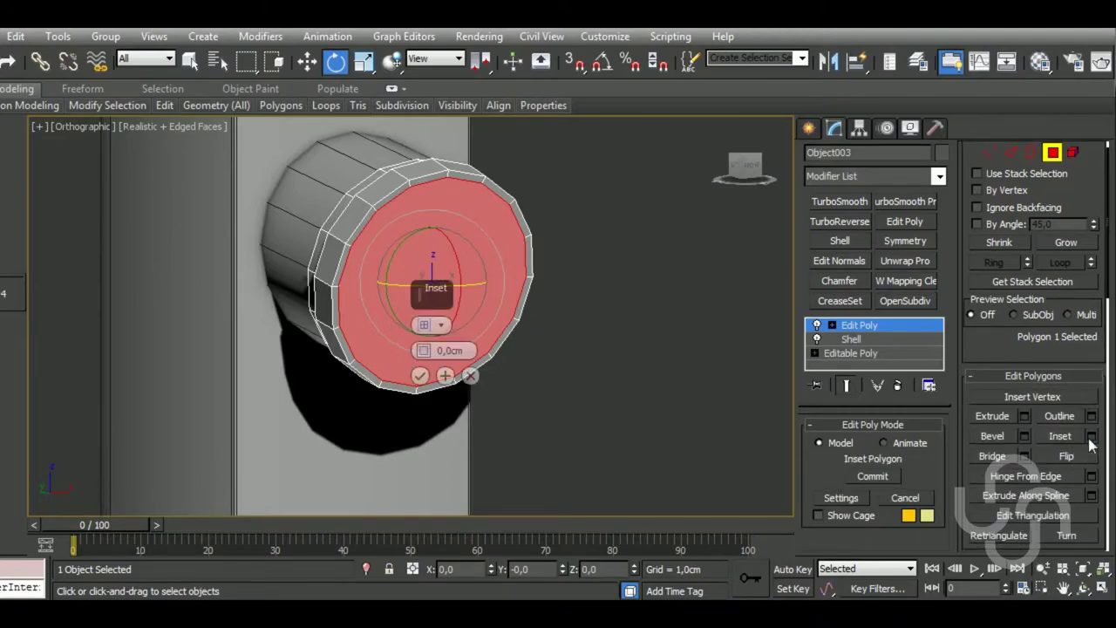
left_click_drag(426, 352, 428, 349)
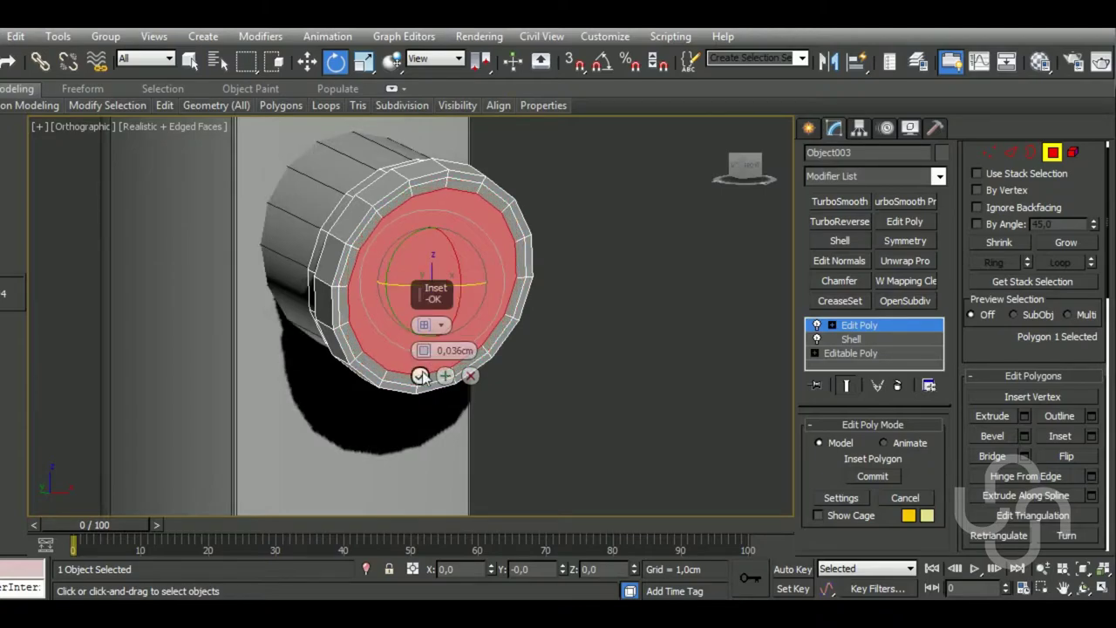
left_click(419, 375)
Bevel the inset face -0.036cm inward to recess the cap and exit face editing
middle_click_drag(610, 407, 607, 396)
key("b")
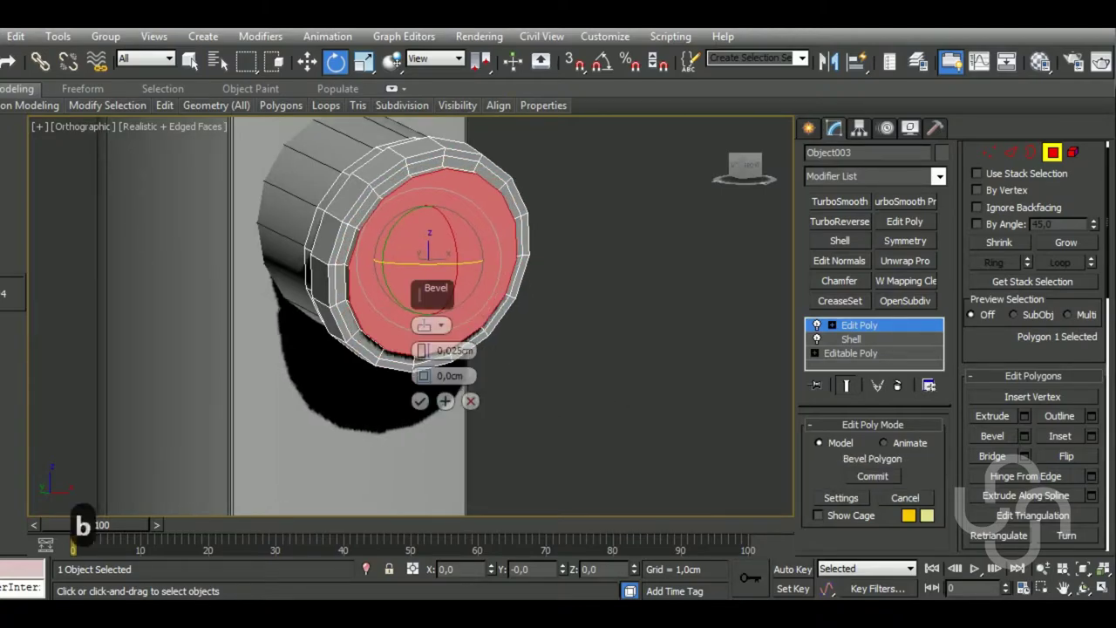
left_click_drag(423, 352, 426, 366)
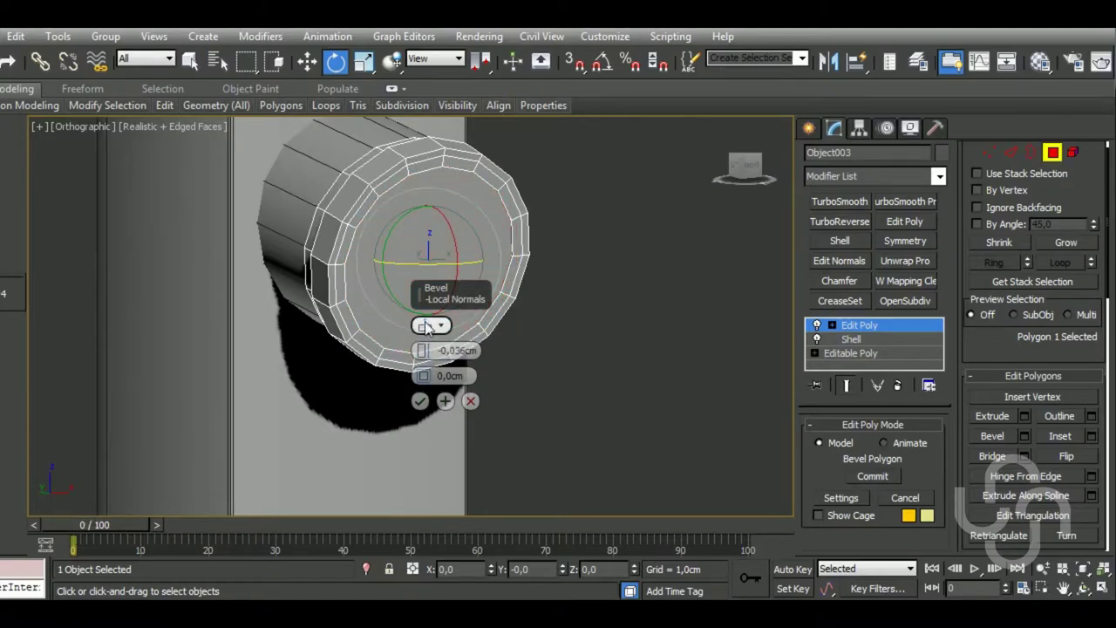
left_click(420, 400)
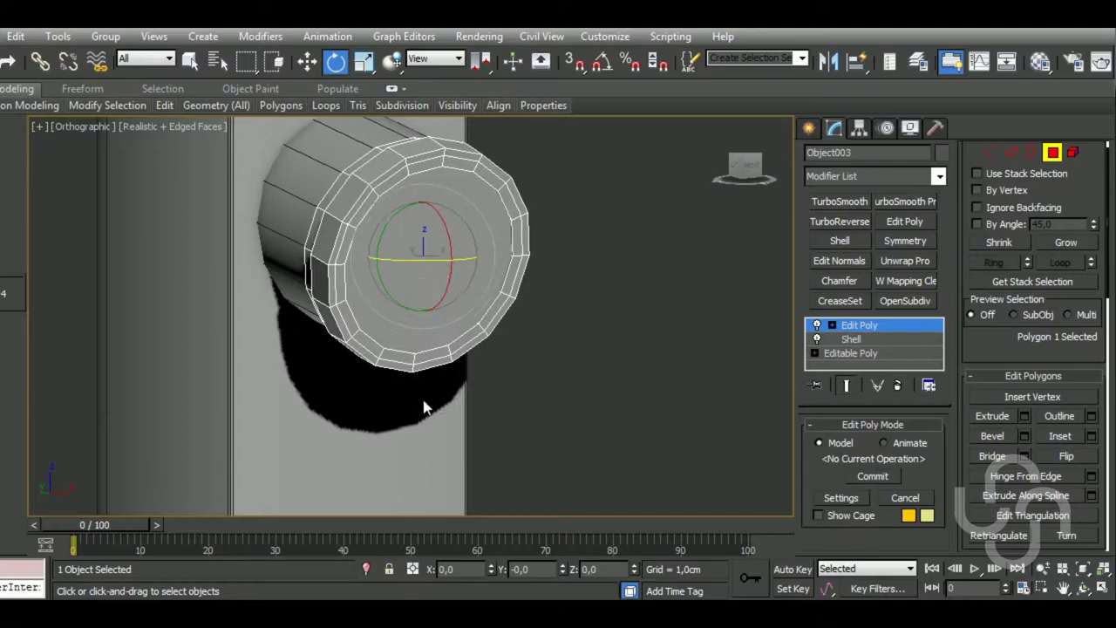
left_click(855, 325)
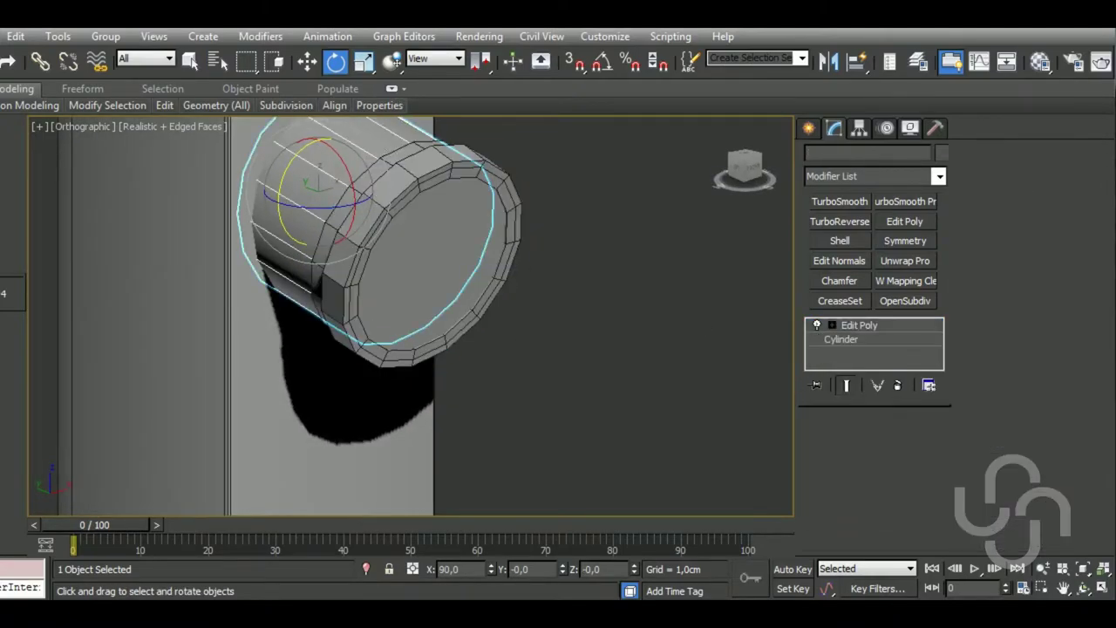
Move Cylinder001's end faces back about 0.057cm along the Local Z axis in Left view
left_click(1053, 172)
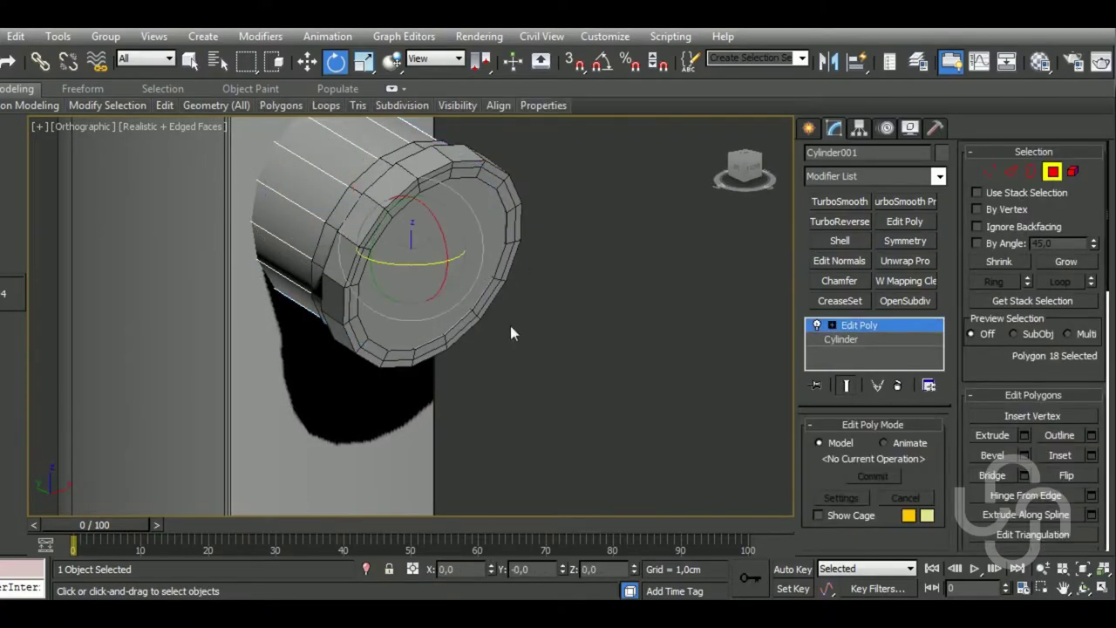
key("l")
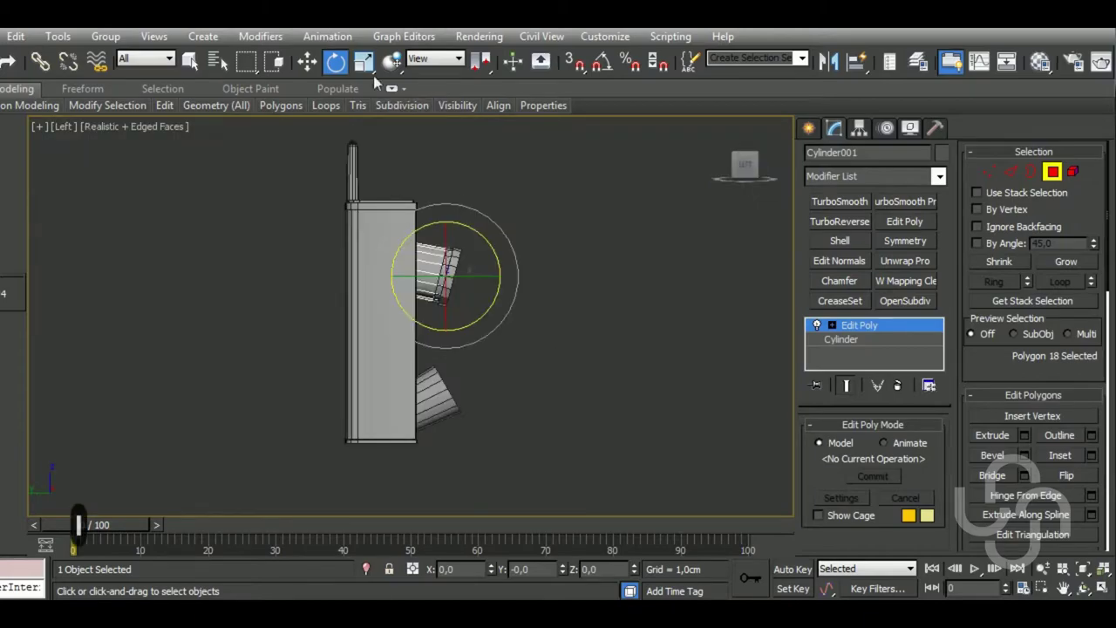
left_click(307, 61)
scroll(489, 253, "up", 5)
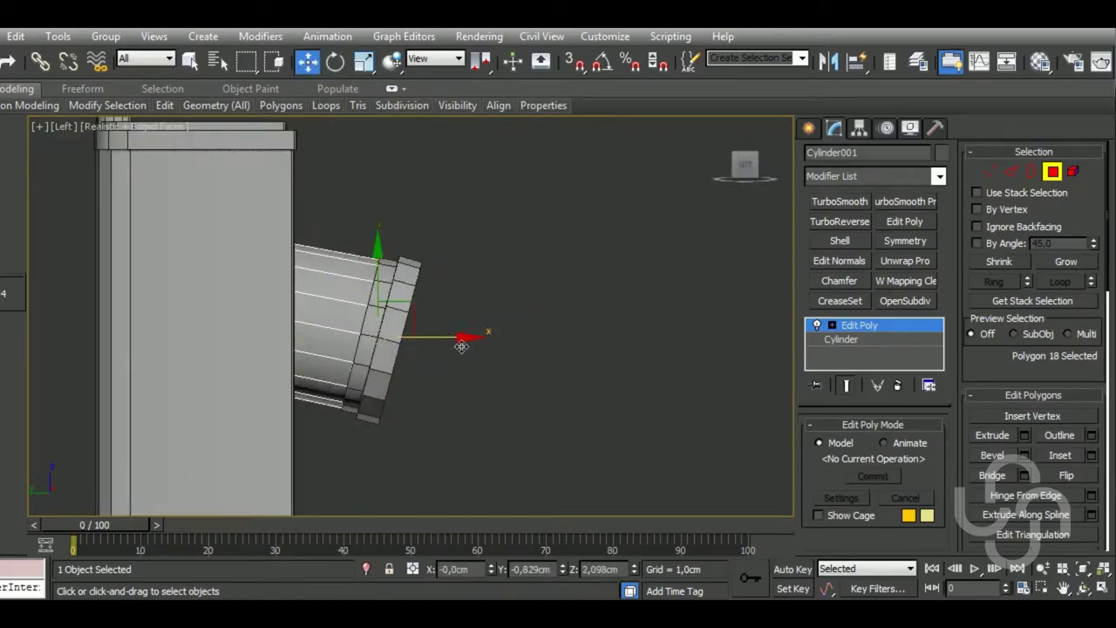
key("F3")
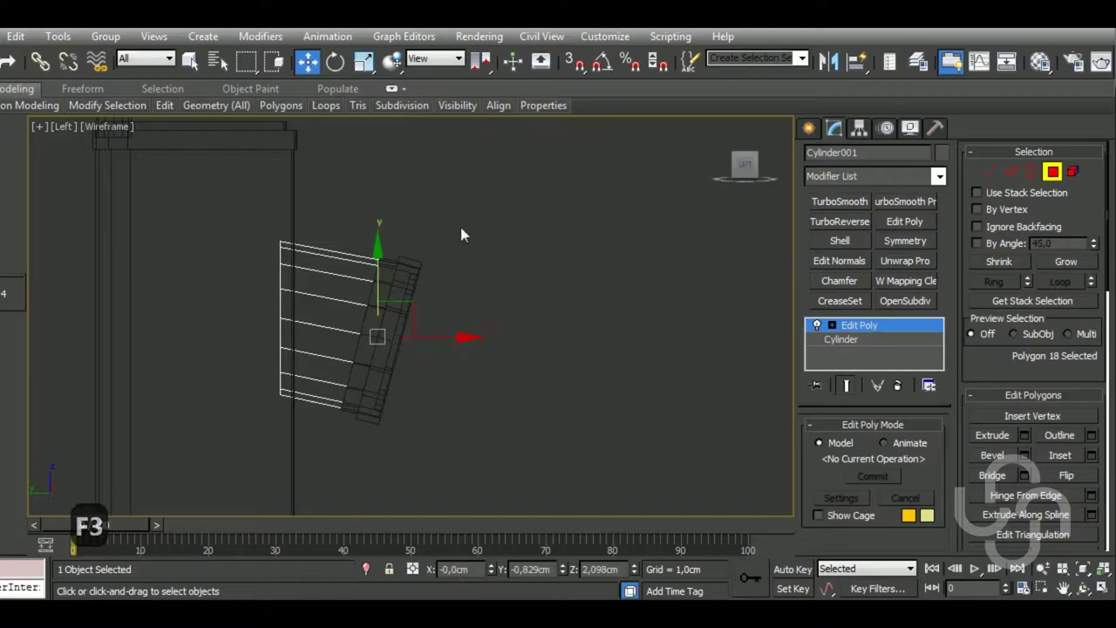
left_click(446, 59)
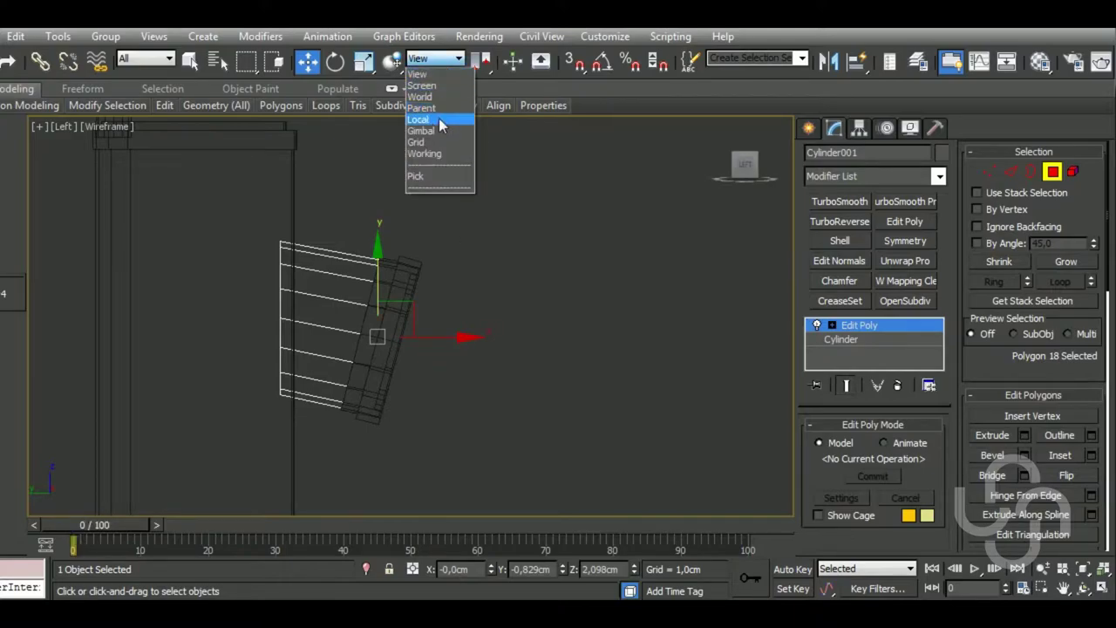
left_click(423, 119)
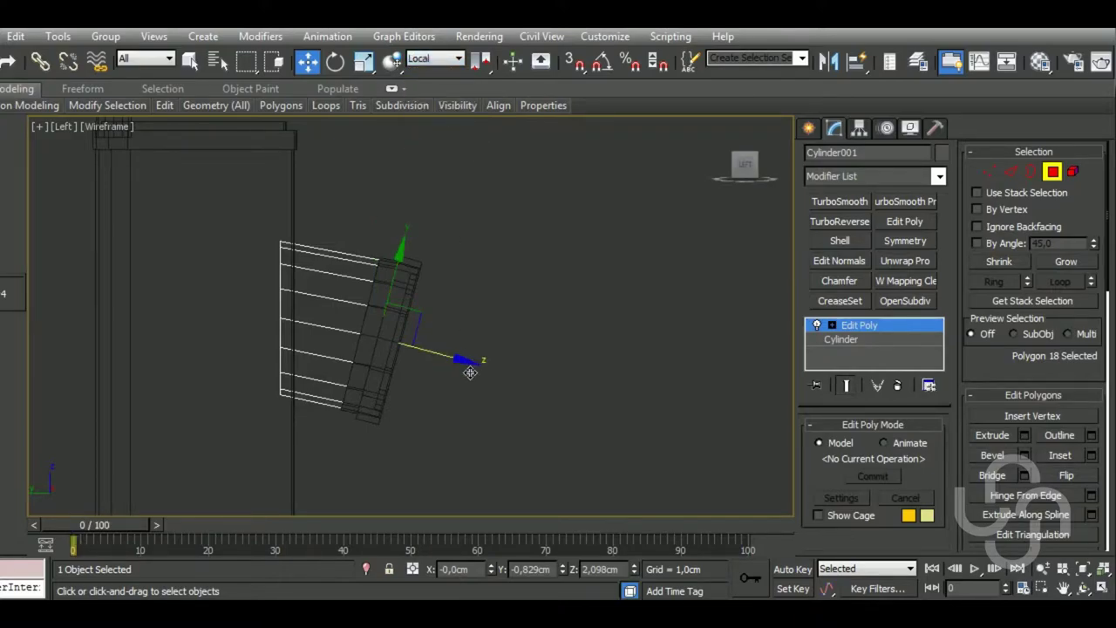
left_click_drag(470, 372, 464, 372)
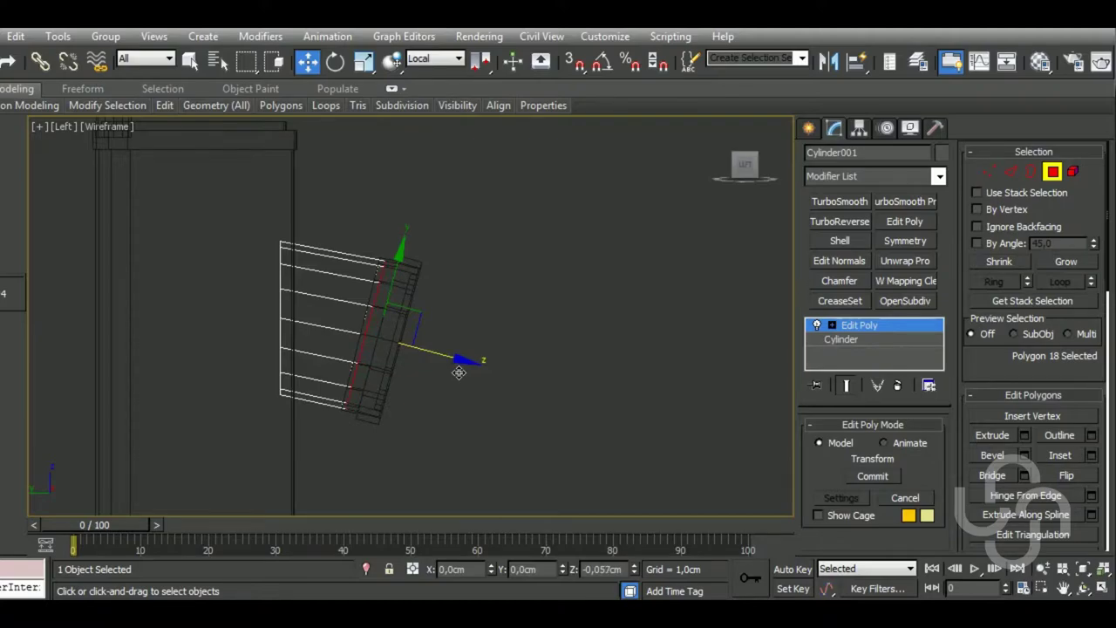
left_click(863, 324)
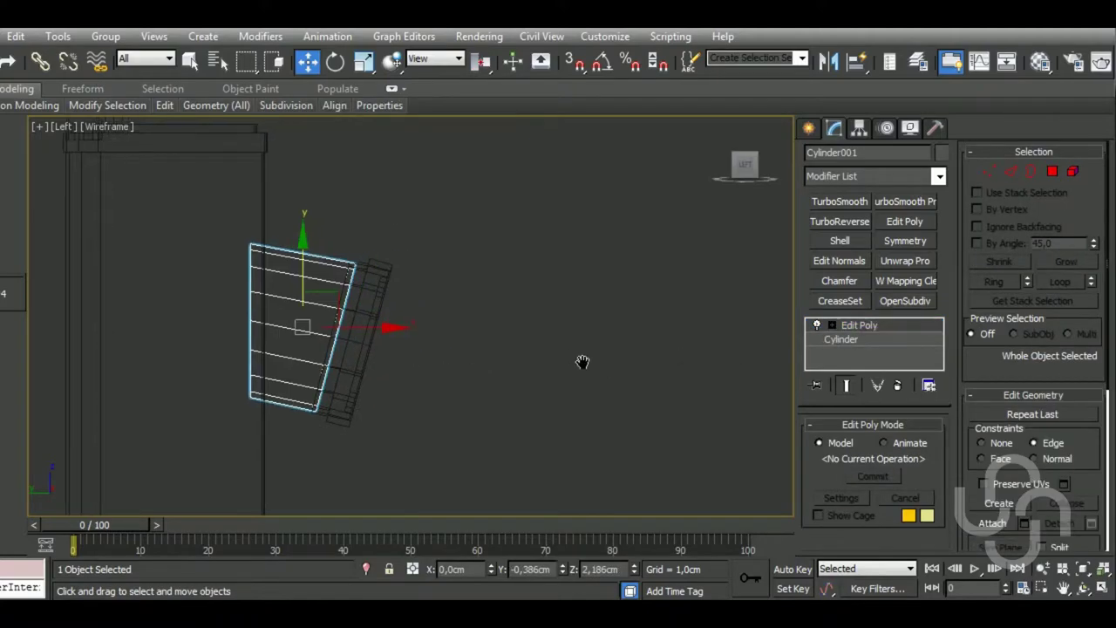
Return to shaded view and select the rim disk on the knob's front end, undoing a trial move
key("F3")
mouse_move(547, 360)
middle_mouse_down("alt")
mouse_move(451, 357)
mouse_move(463, 343)
middle_mouse_up("alt")
scroll(436, 353, "up", 3)
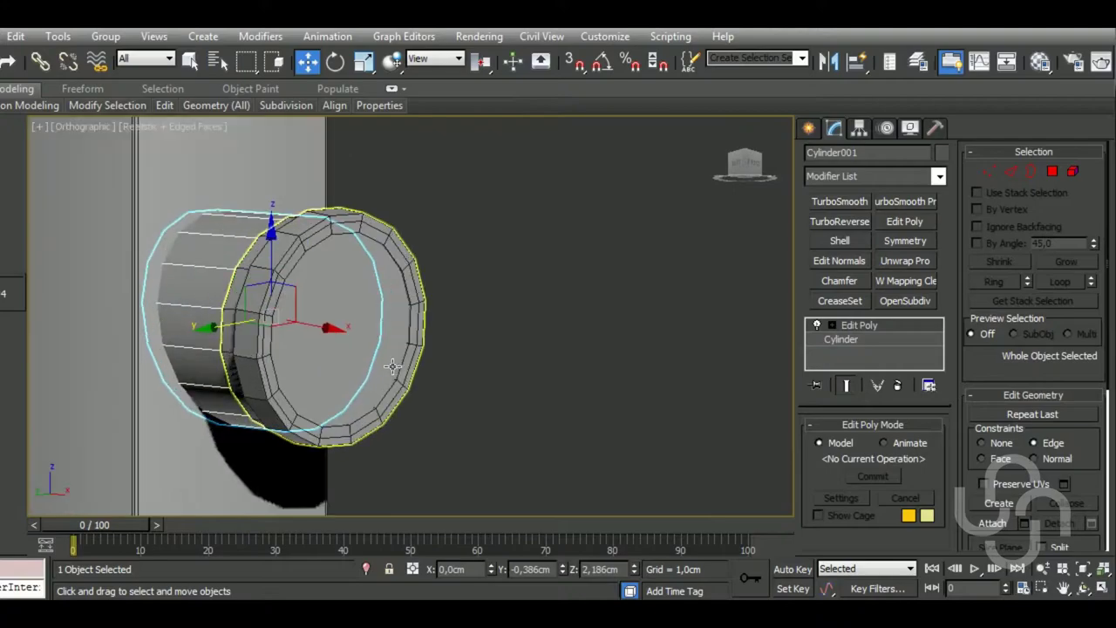
scroll(402, 364, "up", 3)
left_click(402, 364)
scroll(440, 356, "down", 2)
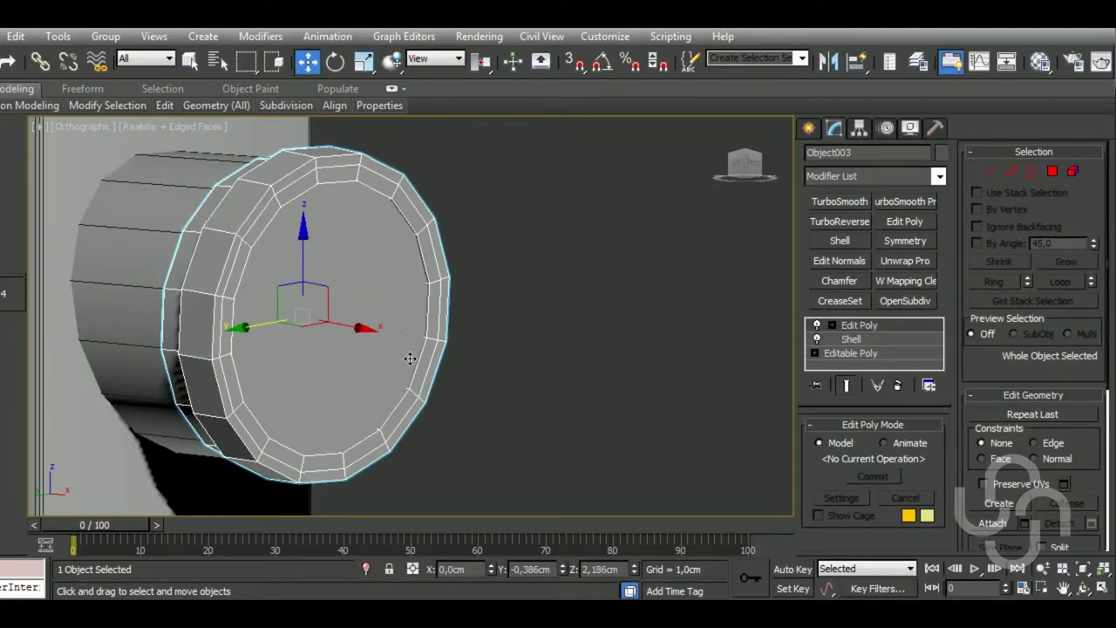
middle_click_drag(383, 351, 451, 402, "alt")
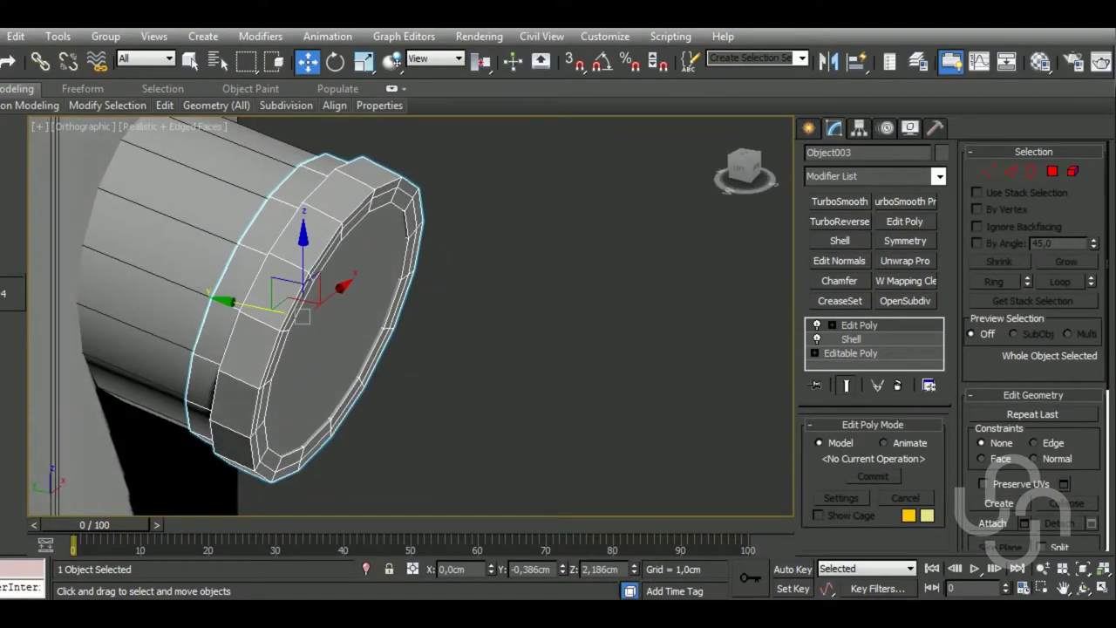
left_click_drag(282, 337, 486, 386)
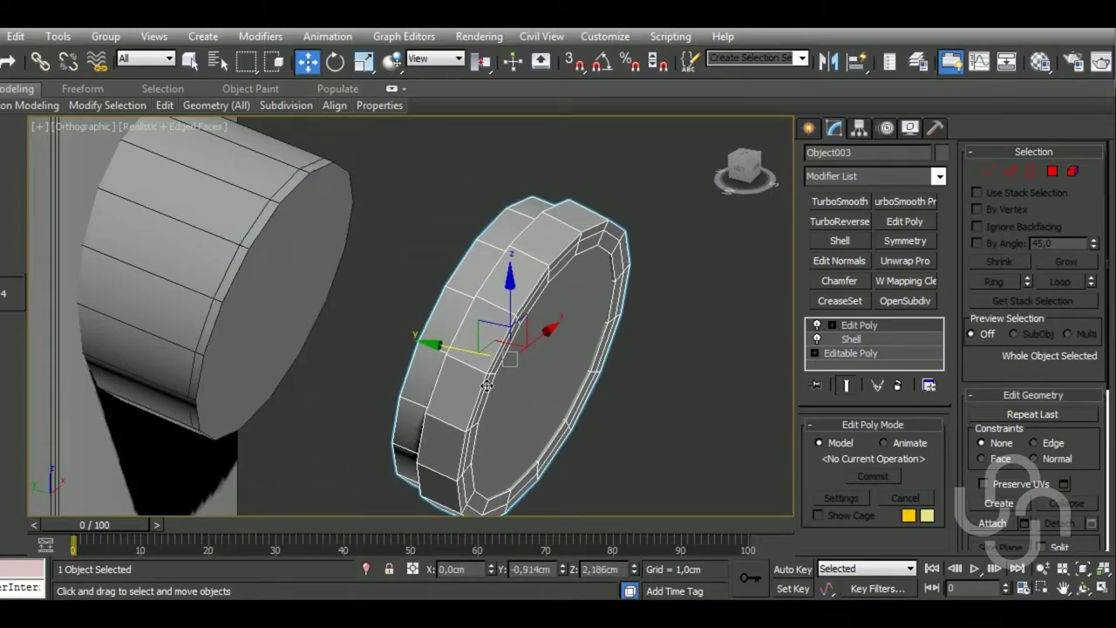
key("ctrl+z")
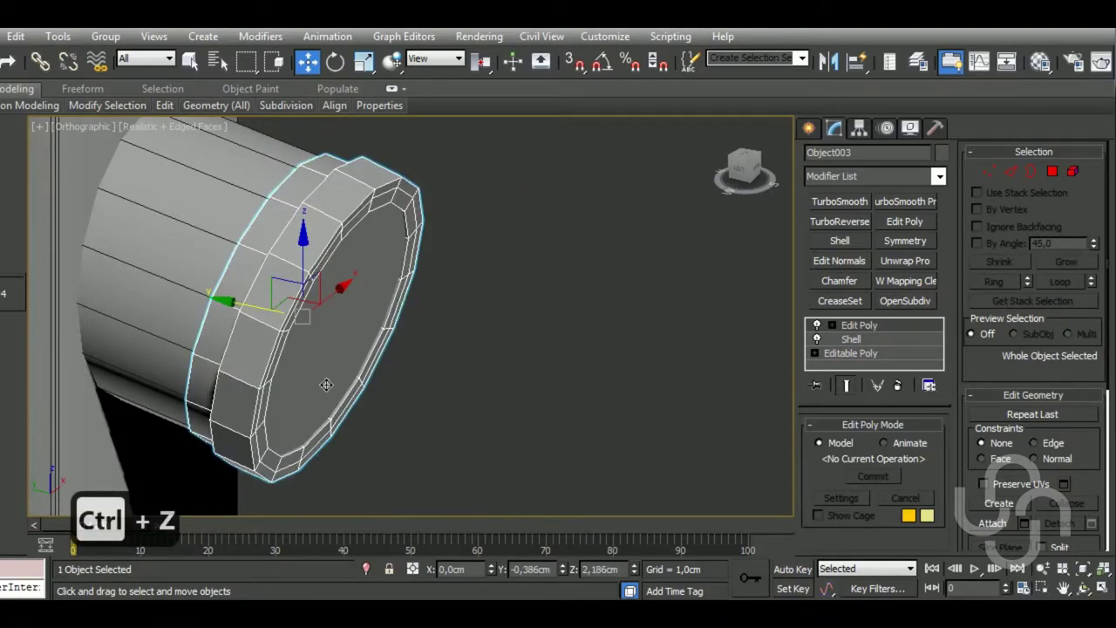
Isolate the rim disk and enter Polygon mode to pick its flat front face
mouse_move(396, 380)
middle_mouse_down("alt")
mouse_move(396, 405)
mouse_move(419, 401)
middle_mouse_up("alt")
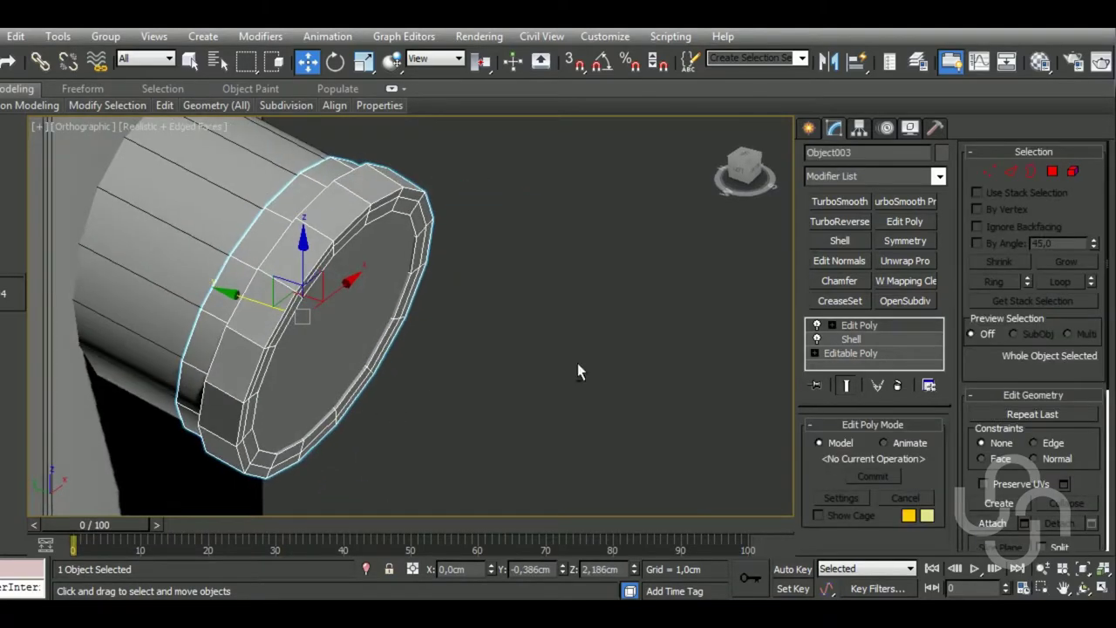
left_click(1050, 173)
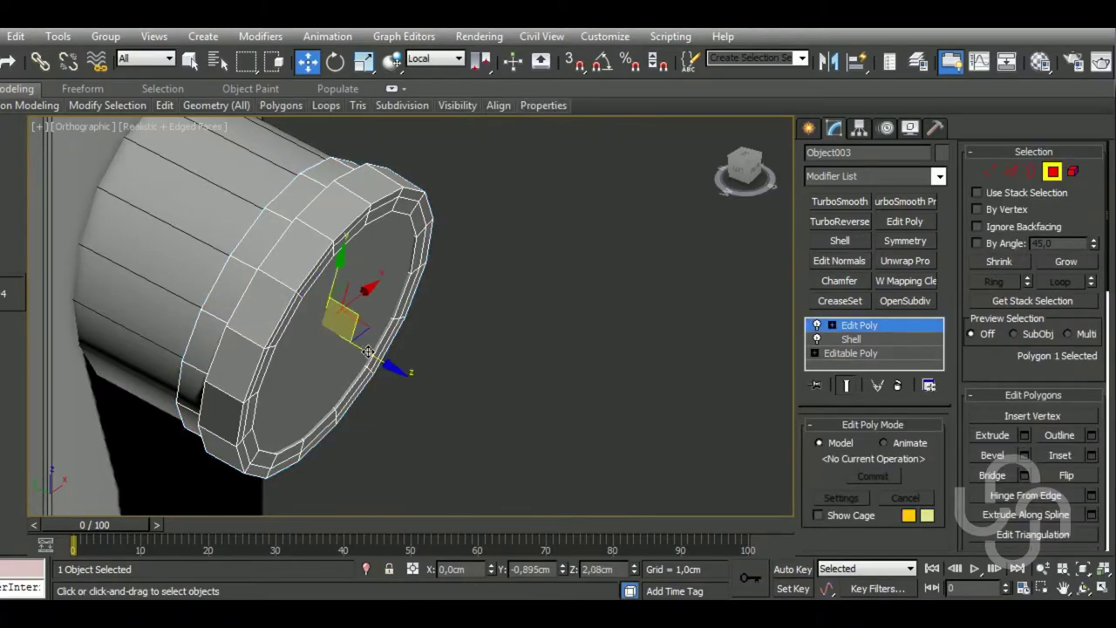
left_click(1052, 172)
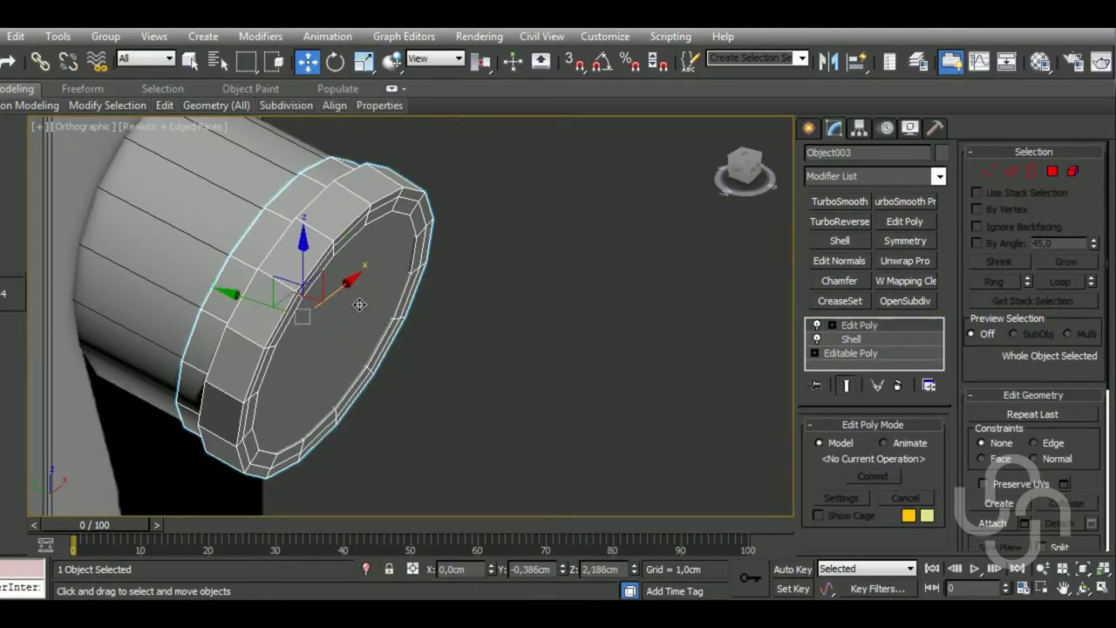
left_click(367, 569)
mouse_move(486, 423)
middle_mouse_down("alt")
mouse_move(192, 397)
mouse_move(99, 403)
mouse_move(132, 453)
mouse_move(727, 301)
mouse_move(462, 338)
middle_mouse_up("alt")
left_click(1054, 172)
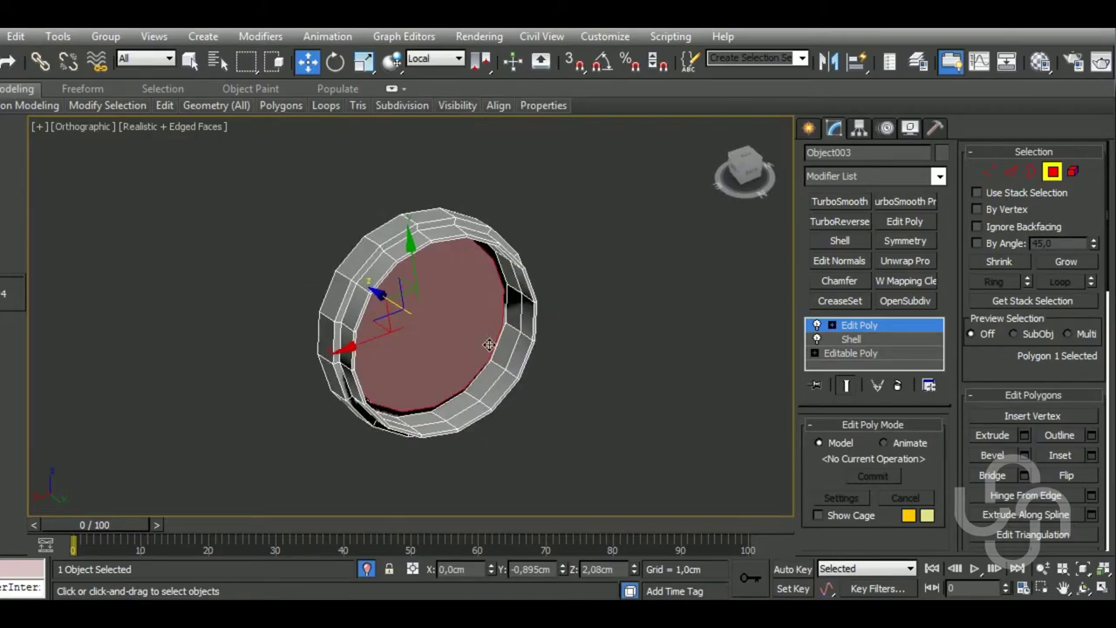
Delete the disk's flat front face, then look inside the ring, undoing a wrong face pick
key("Delete")
scroll(476, 347, "up", 3)
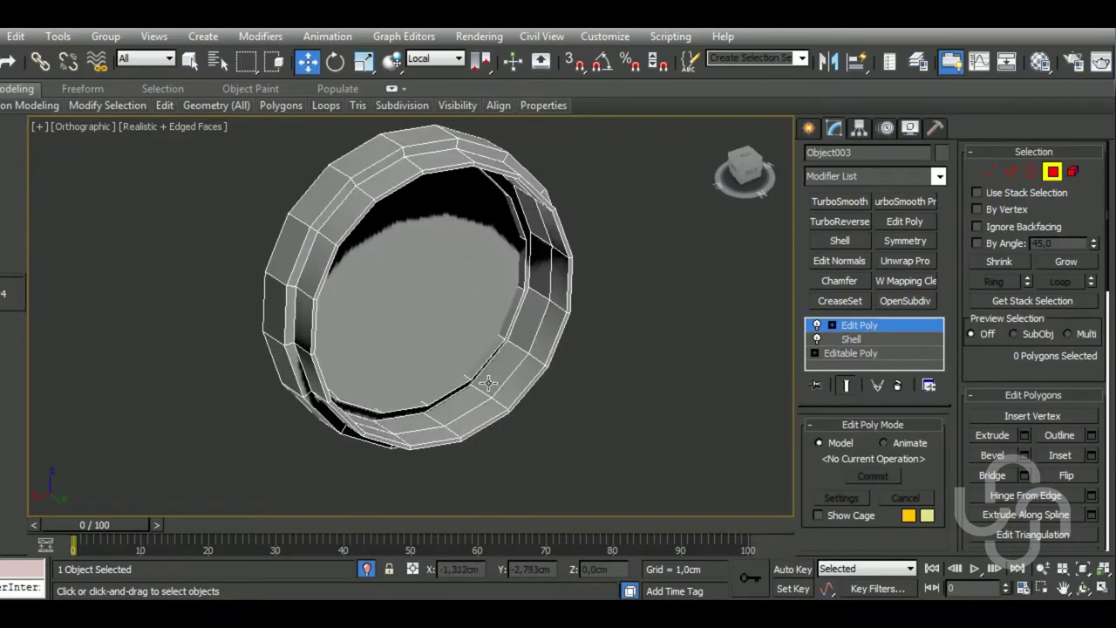
scroll(476, 347, "up", 2)
left_click(486, 370)
mouse_move(486, 371)
middle_mouse_down("alt")
mouse_move(601, 301)
mouse_move(721, 331)
middle_mouse_up("alt")
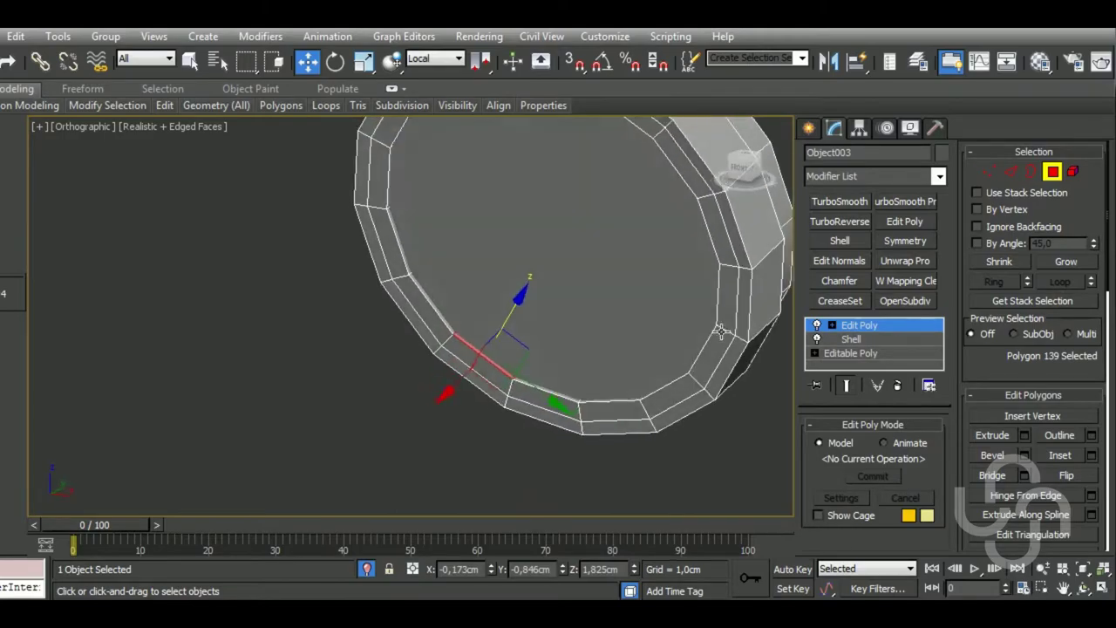
mouse_move(646, 340)
middle_mouse_down("alt")
mouse_move(427, 307)
mouse_move(662, 260)
mouse_move(387, 340)
mouse_move(729, 226)
mouse_move(663, 228)
middle_mouse_up("alt")
left_click(427, 307)
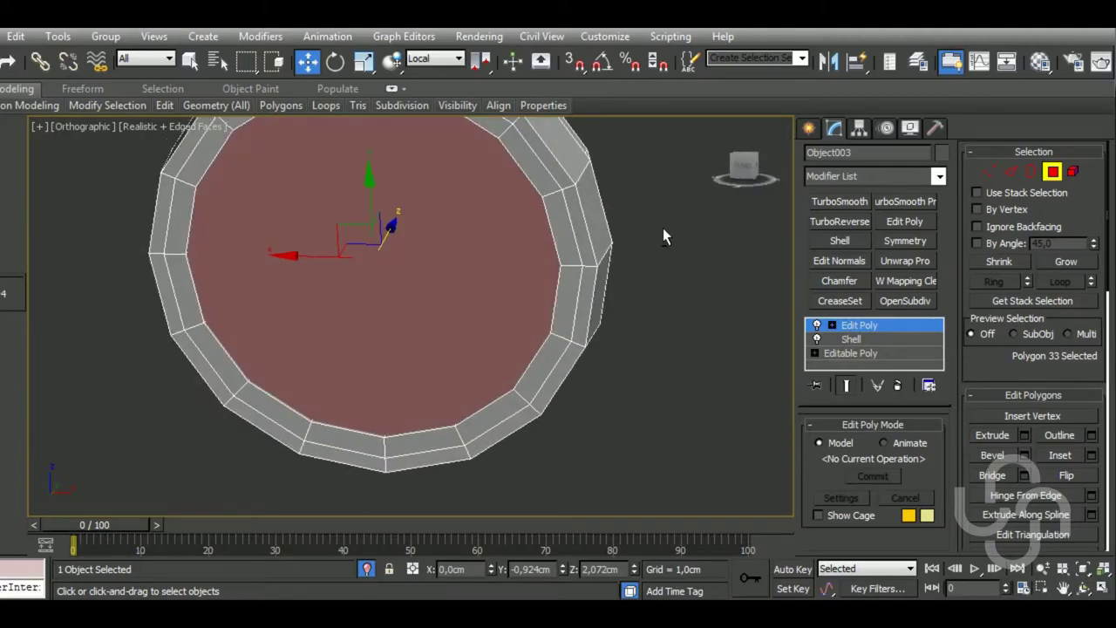
key("ctrl+z")
key("ctrl+z")
Delete the remaining flat center face, leave Polygon mode, and view the open ring on the full model
mouse_move(687, 272)
middle_mouse_down("alt")
mouse_move(424, 319)
mouse_move(369, 287)
mouse_move(481, 302)
middle_mouse_up("alt")
left_click(427, 323)
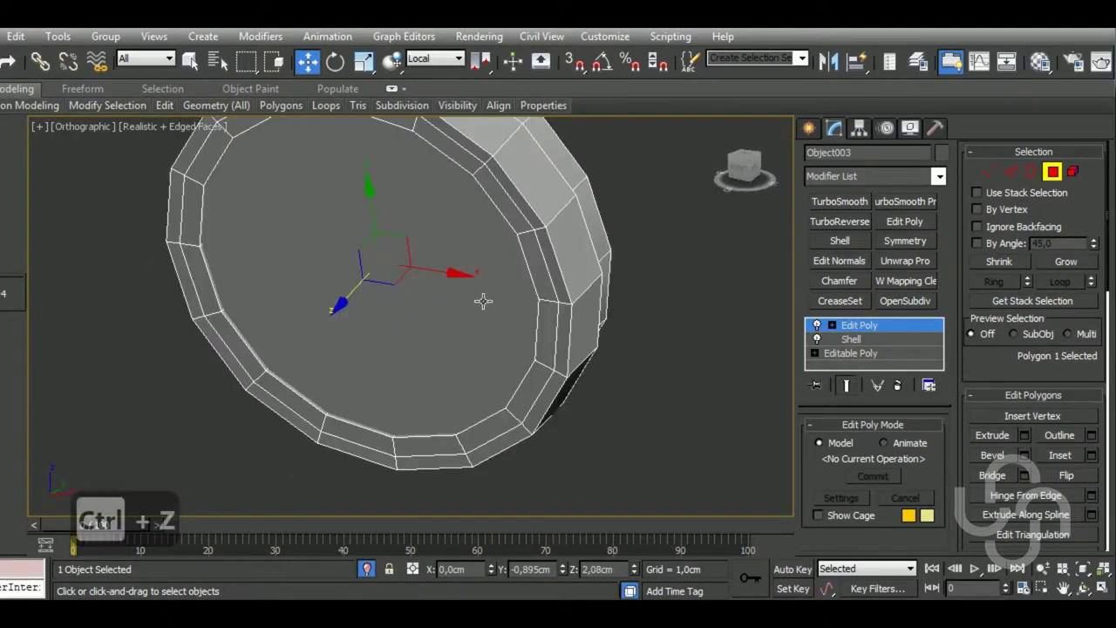
left_click(482, 302)
mouse_move(552, 322)
middle_mouse_down("alt")
mouse_move(531, 333)
mouse_move(664, 297)
middle_mouse_up("alt")
key("Delete")
left_click(527, 334)
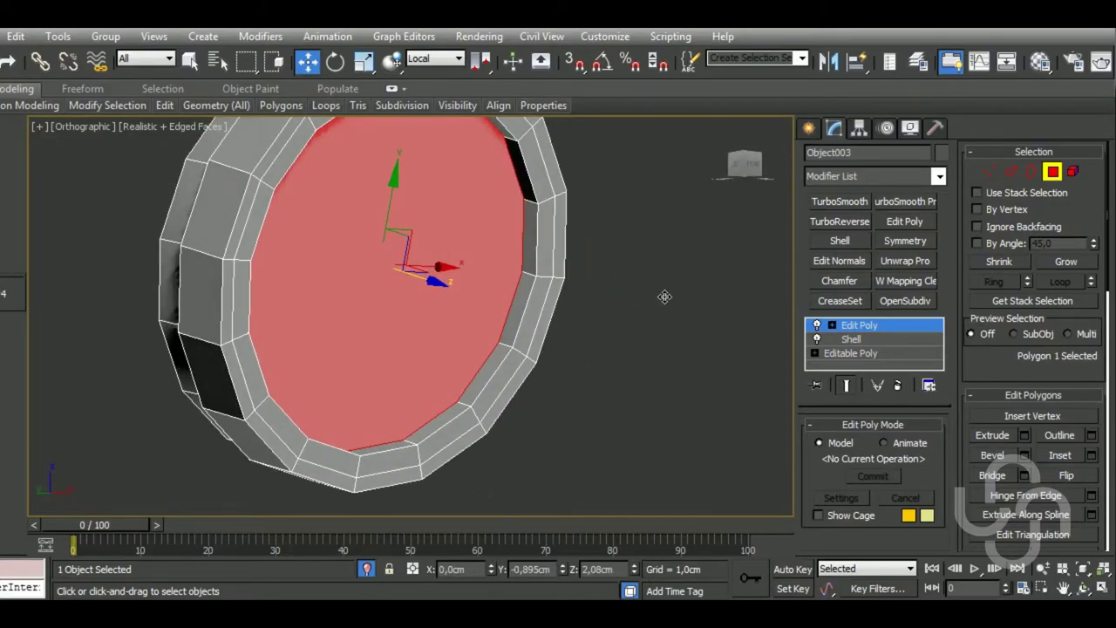
left_click(874, 325)
middle_click_drag(733, 370, 575, 422, "alt")
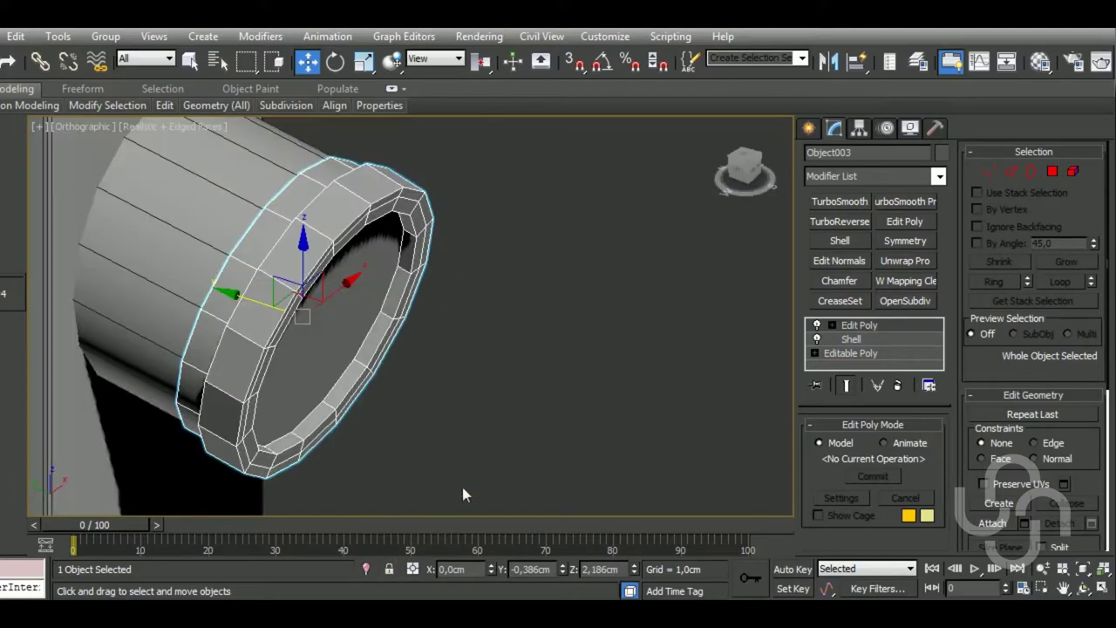
mouse_move(462, 487)
middle_mouse_down("alt")
mouse_move(559, 376)
mouse_move(509, 337)
mouse_move(418, 341)
mouse_move(543, 393)
mouse_move(547, 416)
mouse_move(492, 330)
mouse_move(530, 381)
mouse_move(500, 345)
middle_mouse_up("alt")
In Left view, Shift-drag a copy of the rim ring down to the lower knob
key("l")
left_click_drag(454, 232, 539, 384, "shift")
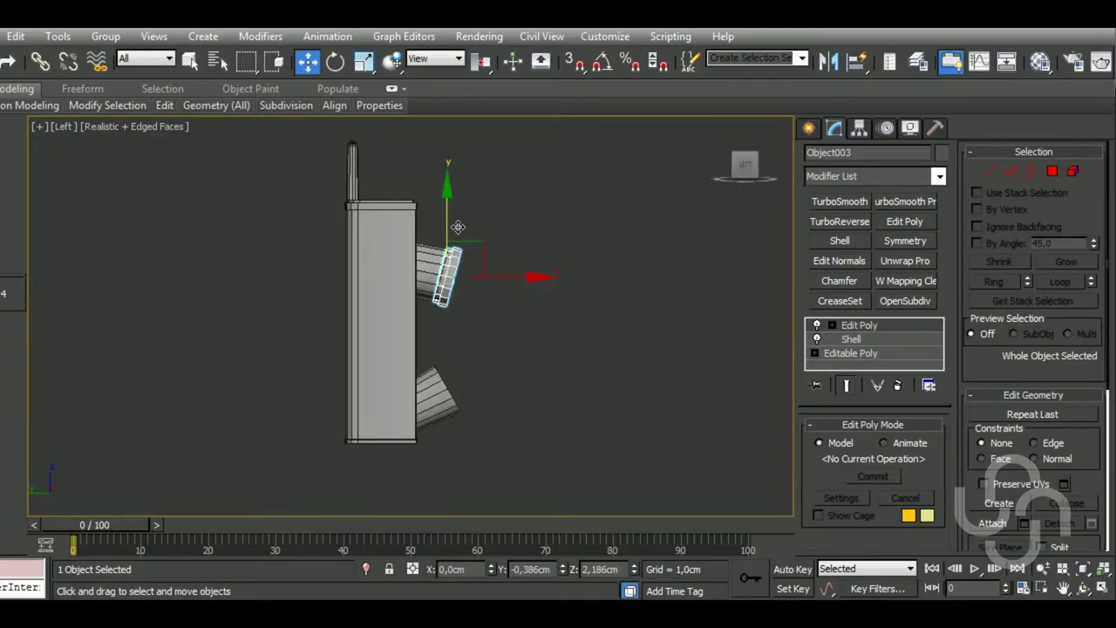
left_click(538, 385)
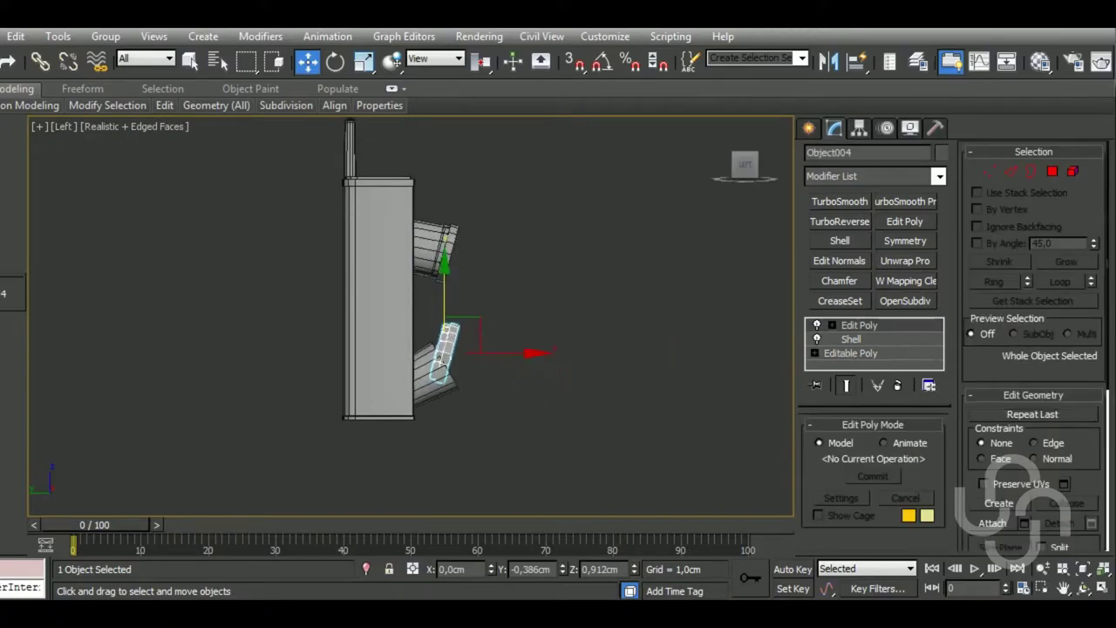
scroll(460, 407, "up", 3)
Mirror the copied ring across the Y axis with No Clone
left_click(853, 65)
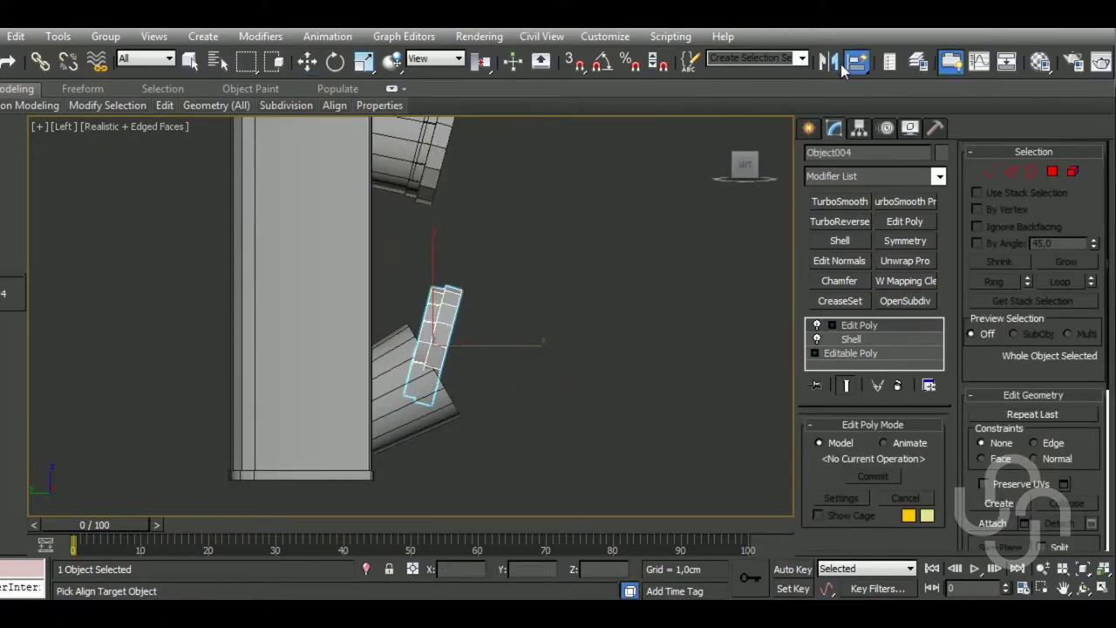
left_click(833, 64)
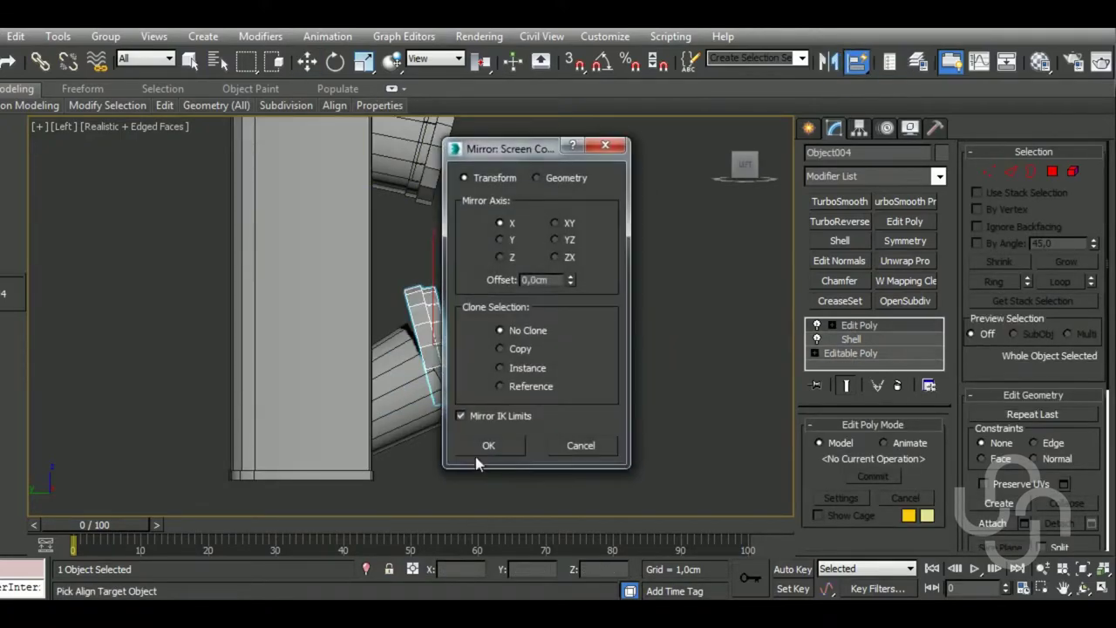
left_click(500, 239)
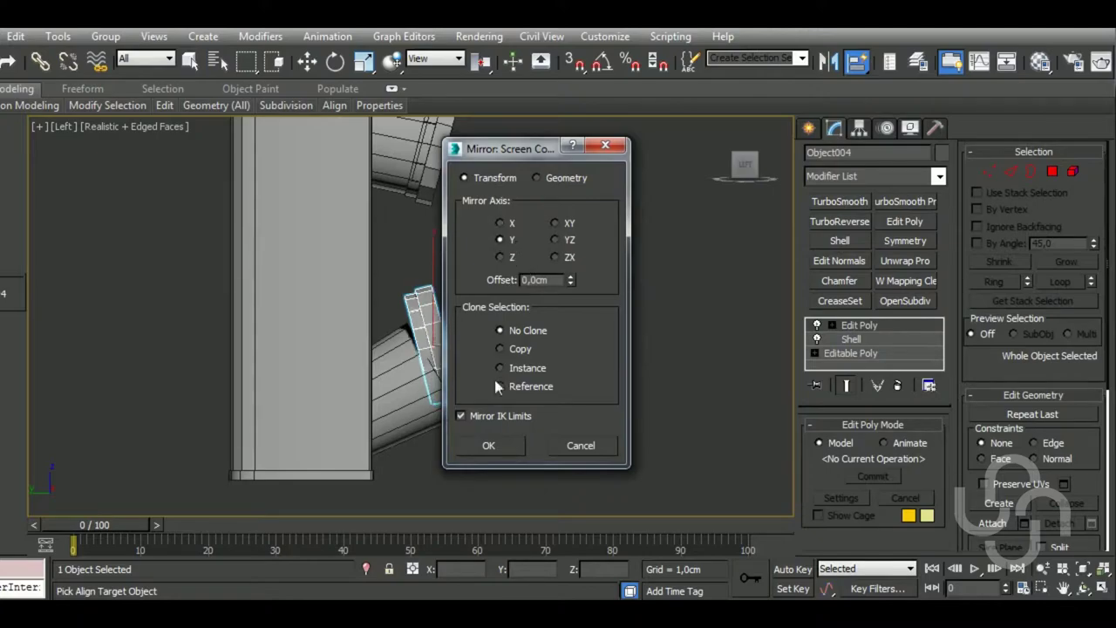
left_click(489, 446)
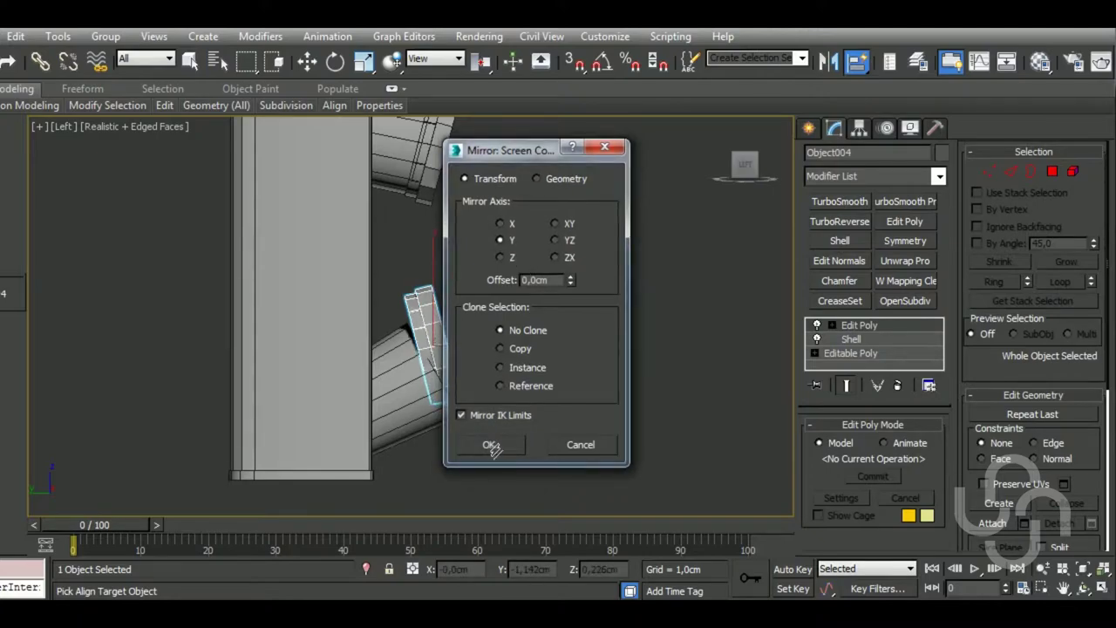
Centre the cap ring's pivot on the object using Affect Pivot Only and Center to Object
left_click(336, 61)
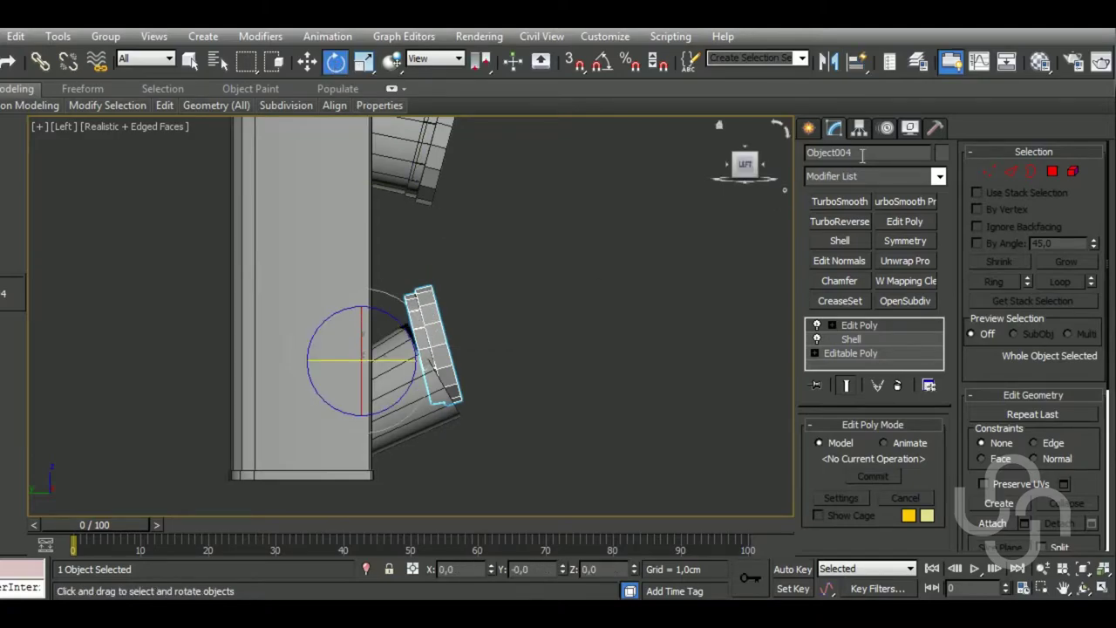
left_click(858, 127)
left_click(889, 238)
left_click(877, 328)
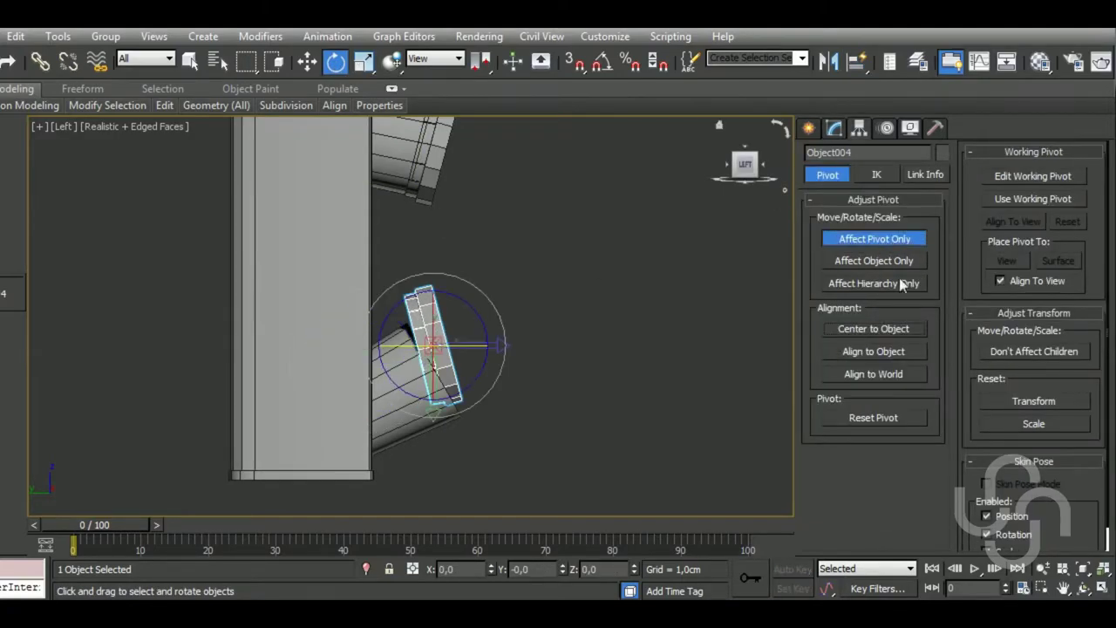
left_click(876, 238)
Tilt the cap ring about 21° in the Left view onto the lower pipe's angled end
left_click_drag(491, 326, 465, 302)
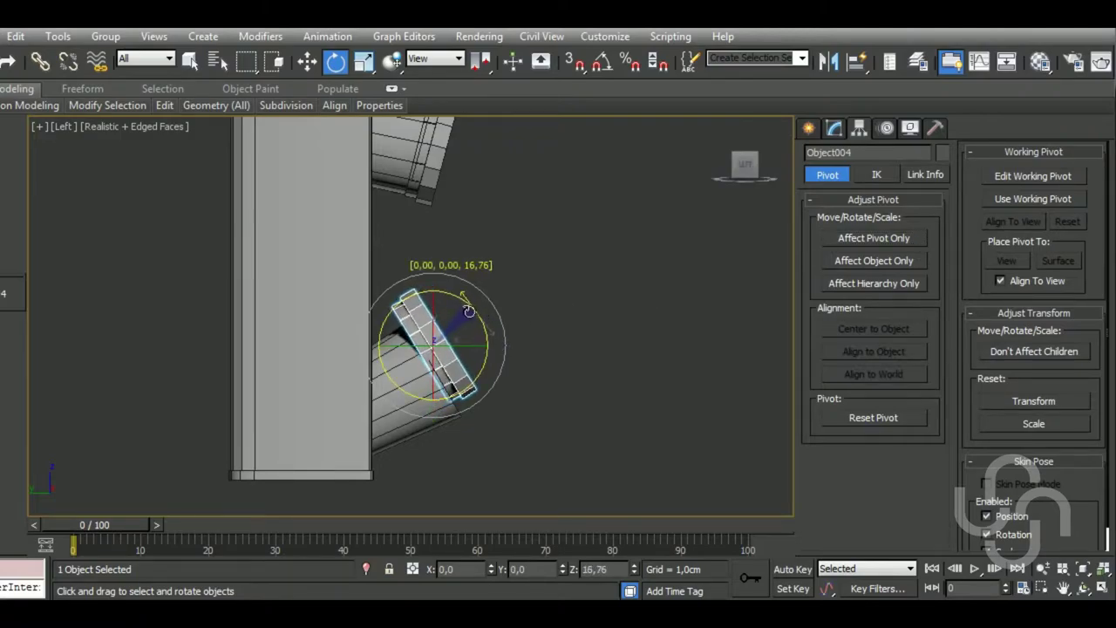
mouse_move(465, 301)
left_mouse_down()
mouse_move(471, 315)
mouse_move(452, 312)
left_mouse_up()
left_click(307, 61)
scroll(481, 367, "up", 1)
scroll(488, 375, "up", 2)
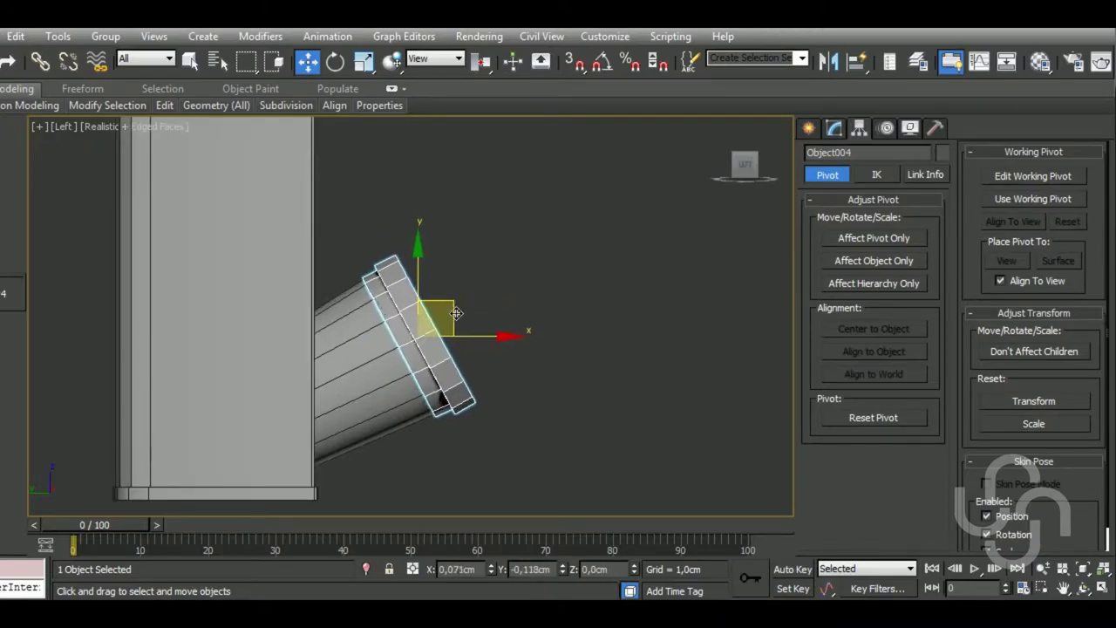
Fine-tune the cap ring's tilt by about 2–3° more in wireframe
key("F3")
scroll(453, 311, "up", 2)
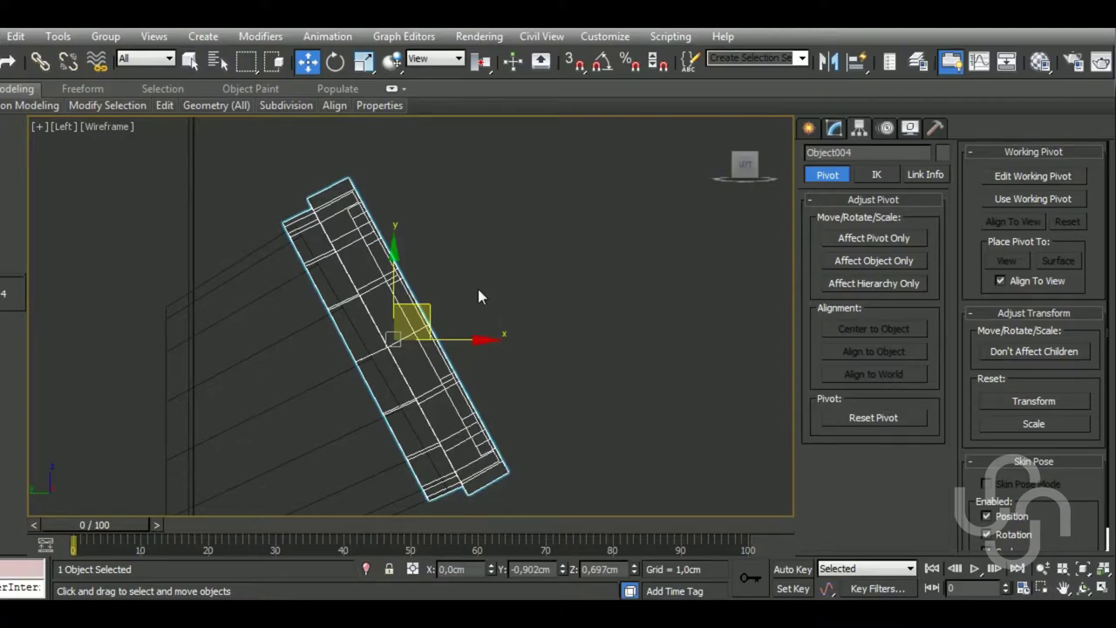
scroll(478, 292, "down", 2)
key("e")
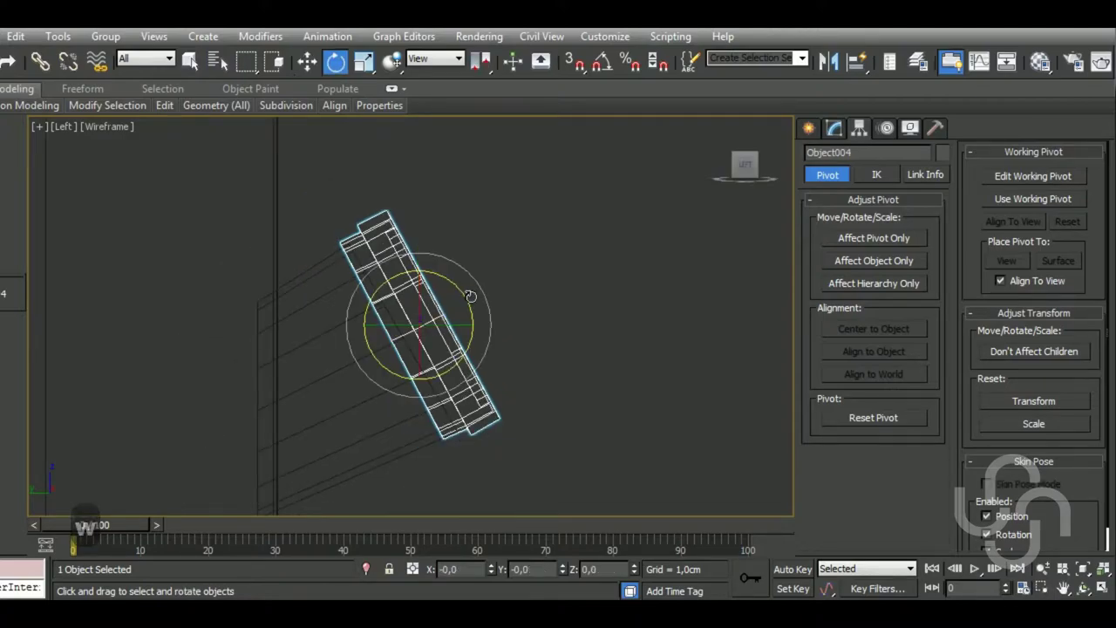
left_click_drag(469, 295, 467, 294)
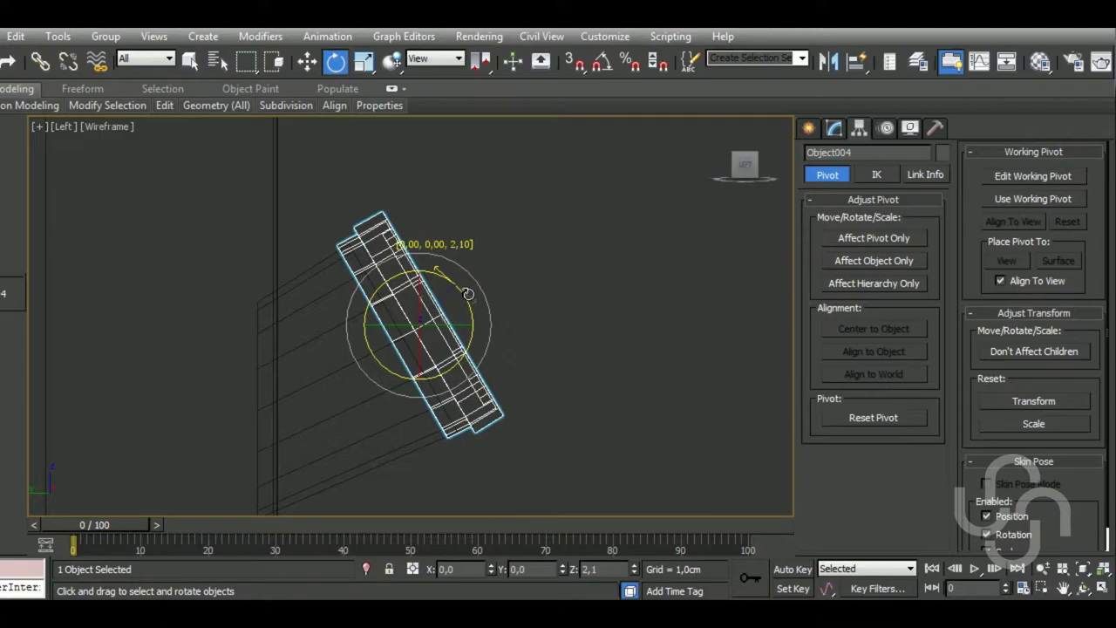
left_click_drag(468, 294, 467, 294)
key("w")
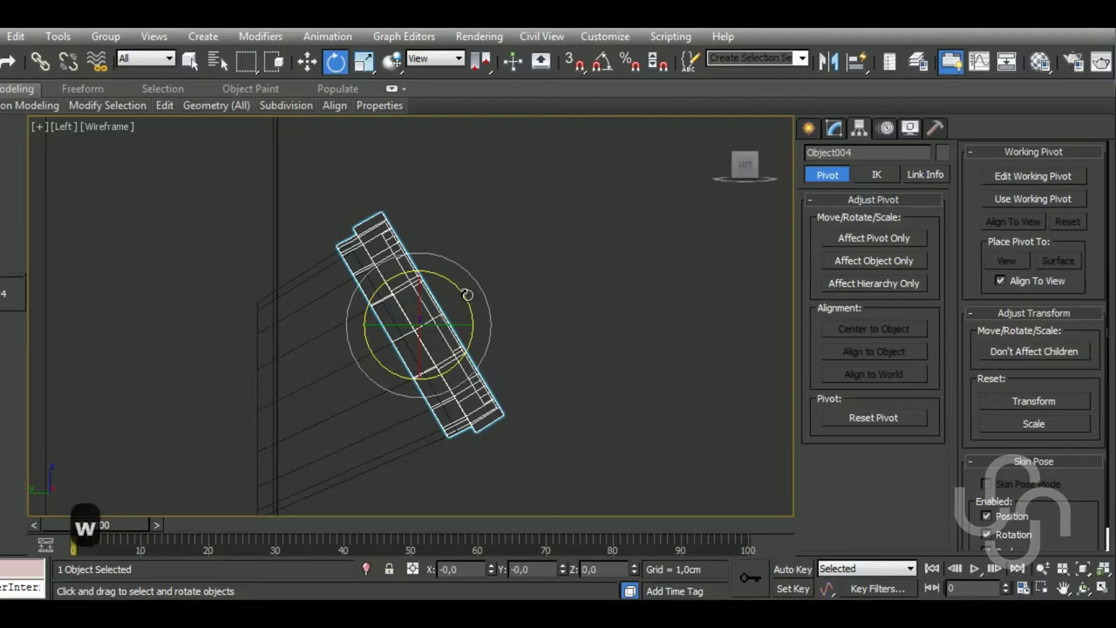
Return the cap ring to object level and switch the viewport back to shaded display
key("3")
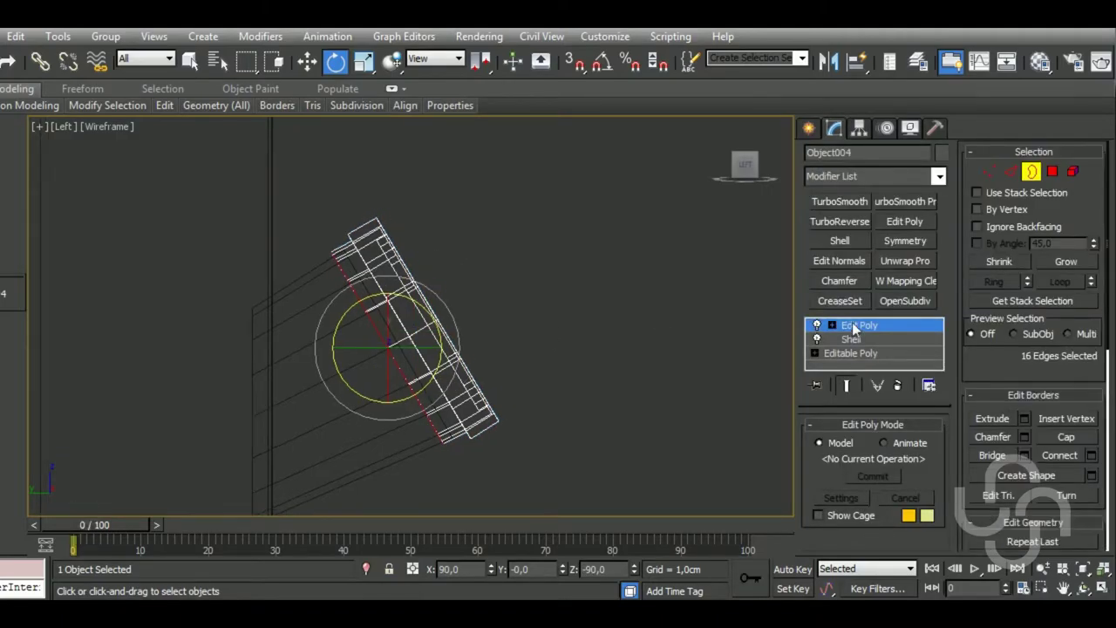
left_click(853, 326)
key("F2")
mouse_move(609, 327)
middle_mouse_down()
mouse_move(496, 356)
mouse_move(555, 347)
mouse_move(299, 450)
middle_mouse_up()
key("F3")
Select Box001 and switch the viewport to the Left view
left_click(554, 347)
scroll(523, 366, "down", 5)
scroll(489, 334, "up", 5)
left_click(470, 262)
middle_click_drag(471, 262, 638, 430, "alt")
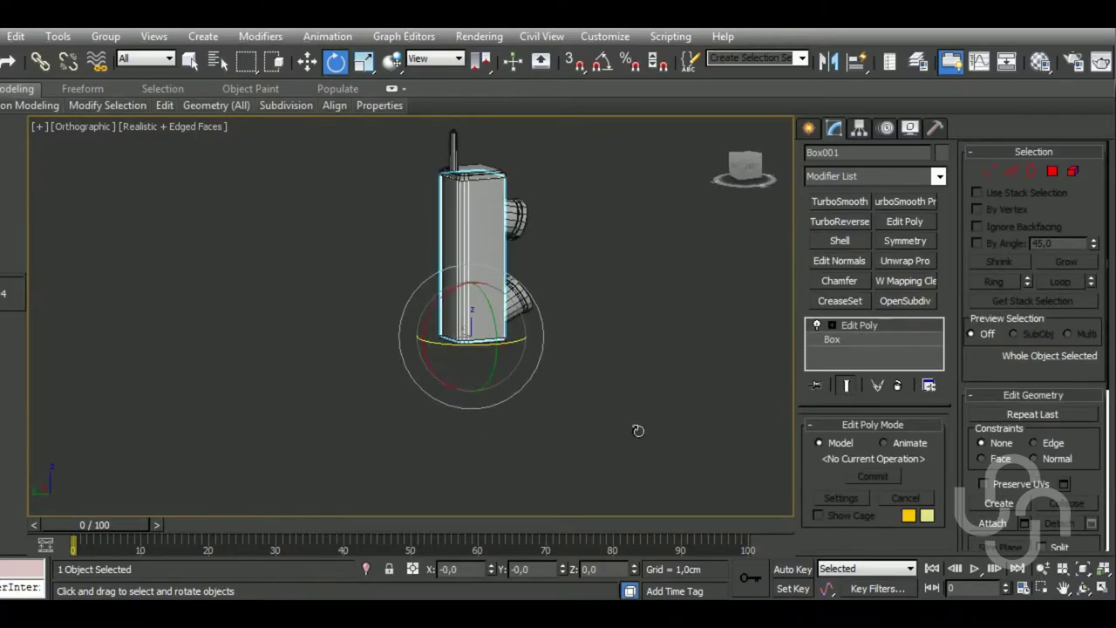
key("l")
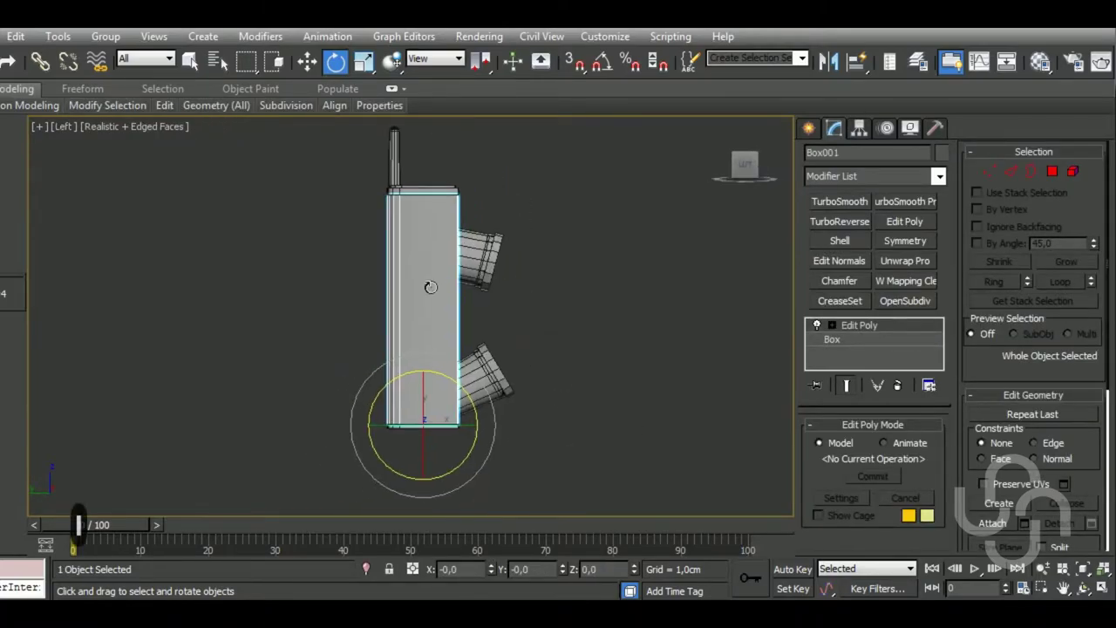
Zoom and pan until the whole device, antenna and both pipes, is framed
scroll(397, 180, "up", 3)
scroll(404, 256, "up", 2)
scroll(402, 251, "down", 1)
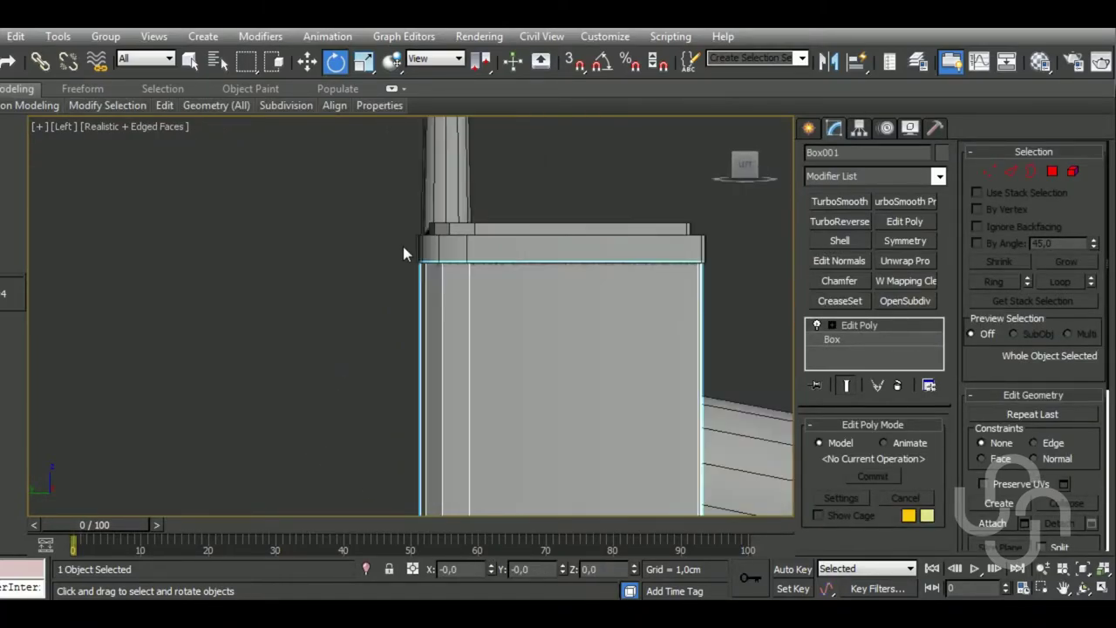
scroll(402, 248, "up", 3)
scroll(403, 248, "down", 2)
scroll(403, 247, "down", 4)
middle_click_drag(668, 257, 563, 206)
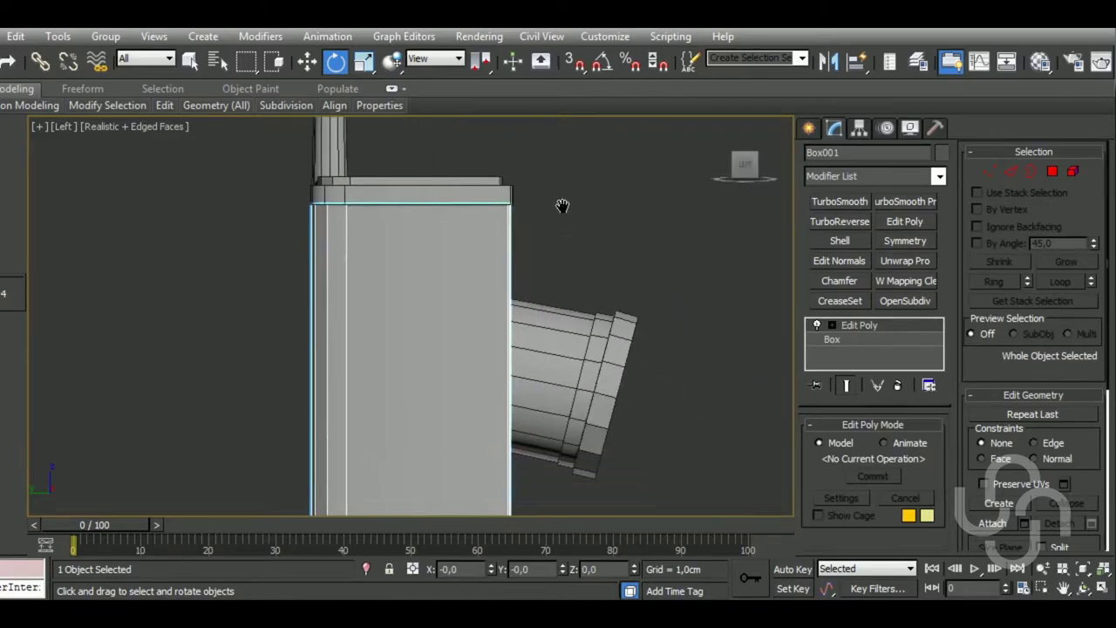
scroll(616, 231, "down", 2)
scroll(602, 384, "down", 4)
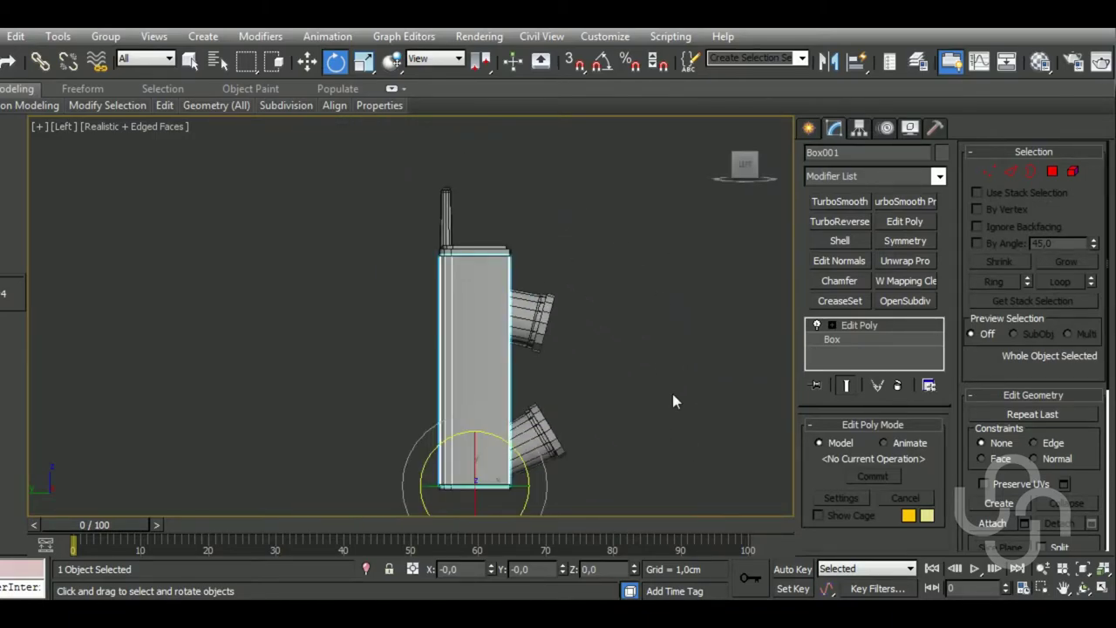
middle_click_drag(673, 400, 654, 365)
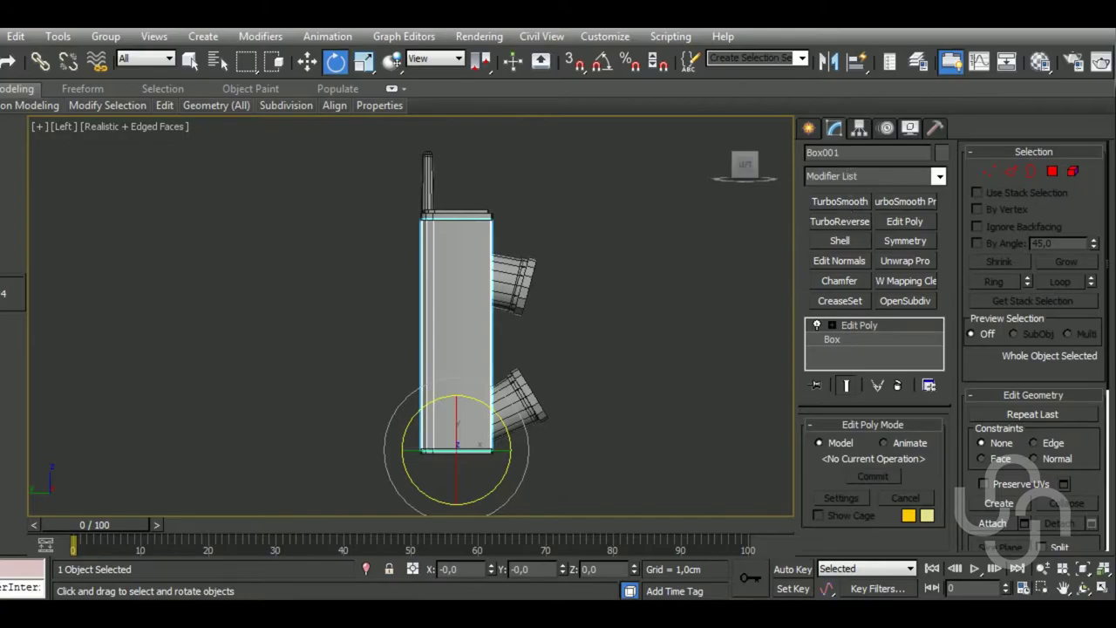
left_click(809, 127)
Start a Line spline with three points forming a small hook at the box's bottom-left
left_click(835, 155)
left_click(838, 253)
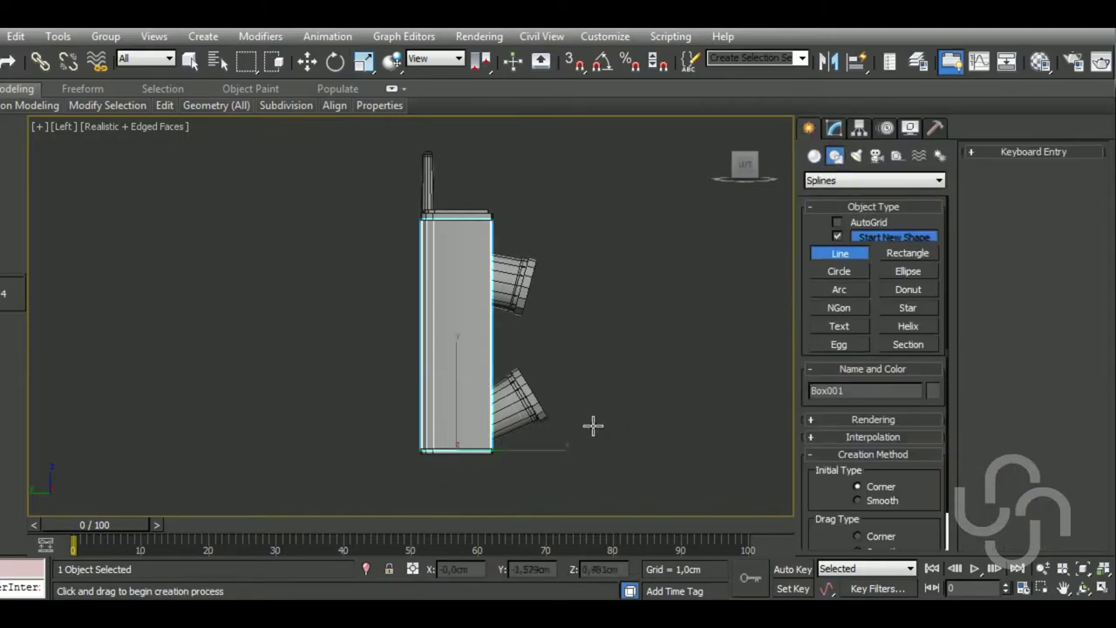
scroll(474, 392, "up", 2)
scroll(457, 390, "up", 2)
scroll(457, 389, "up", 2)
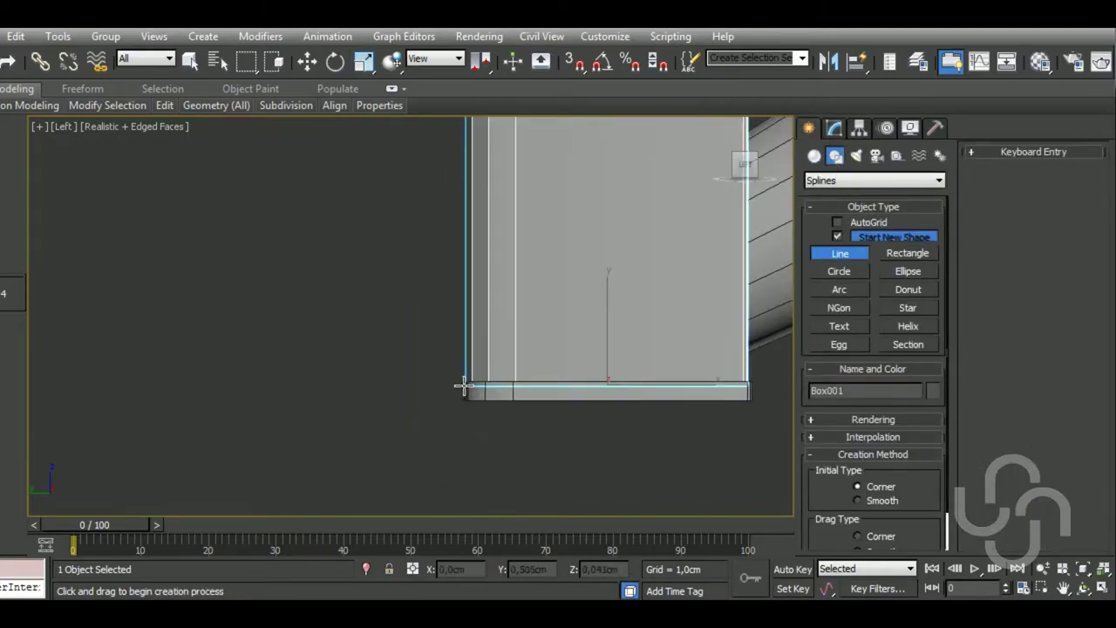
scroll(463, 385, "down", 1)
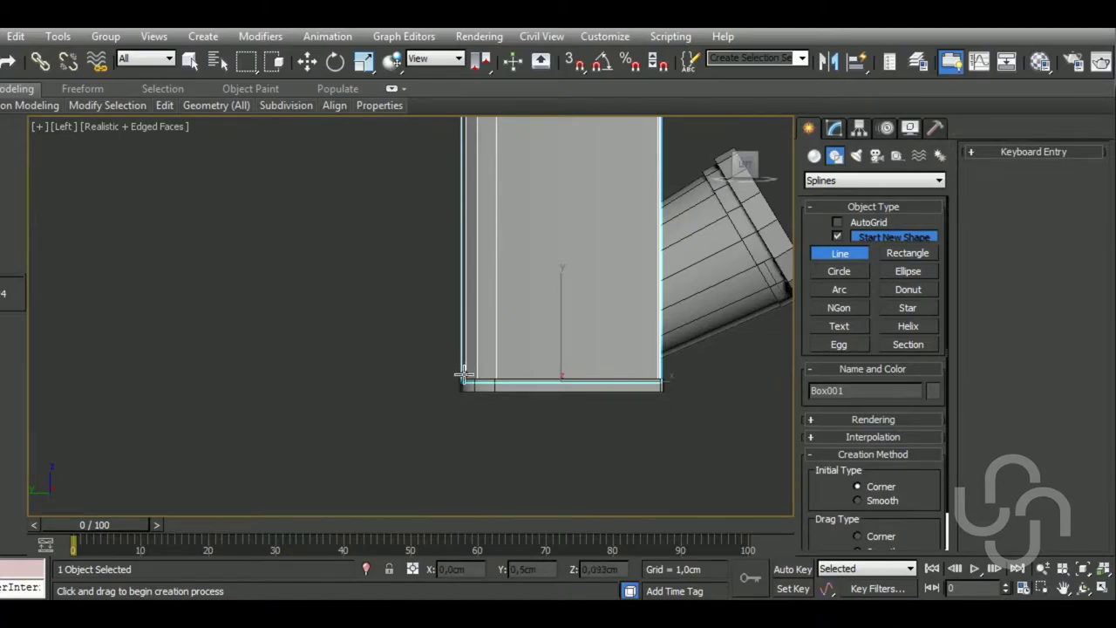
left_click(447, 359)
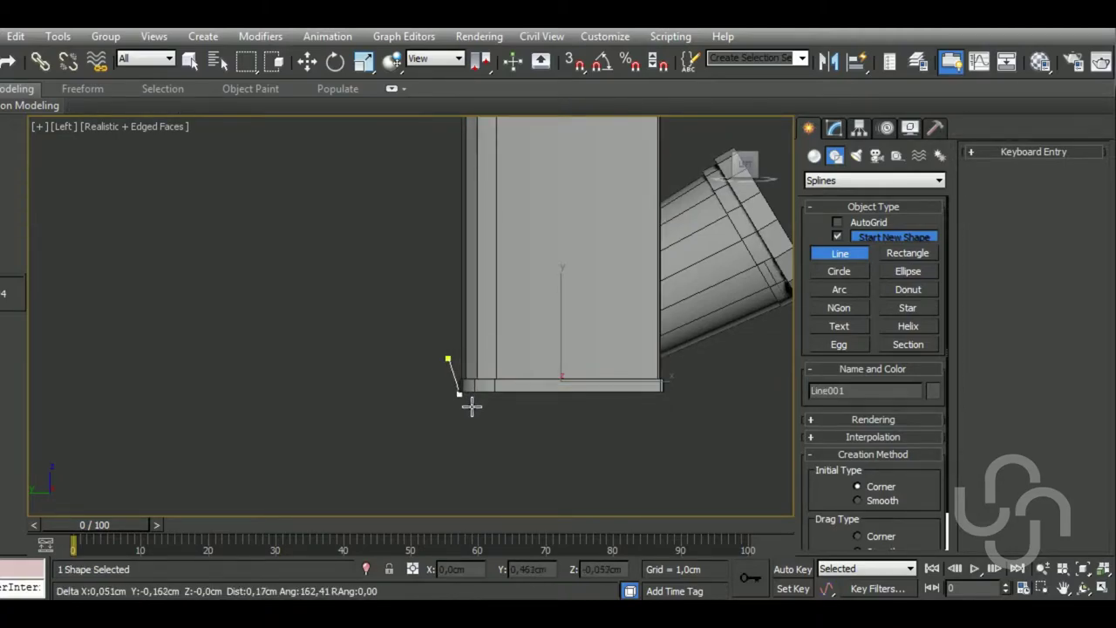
left_click(440, 402)
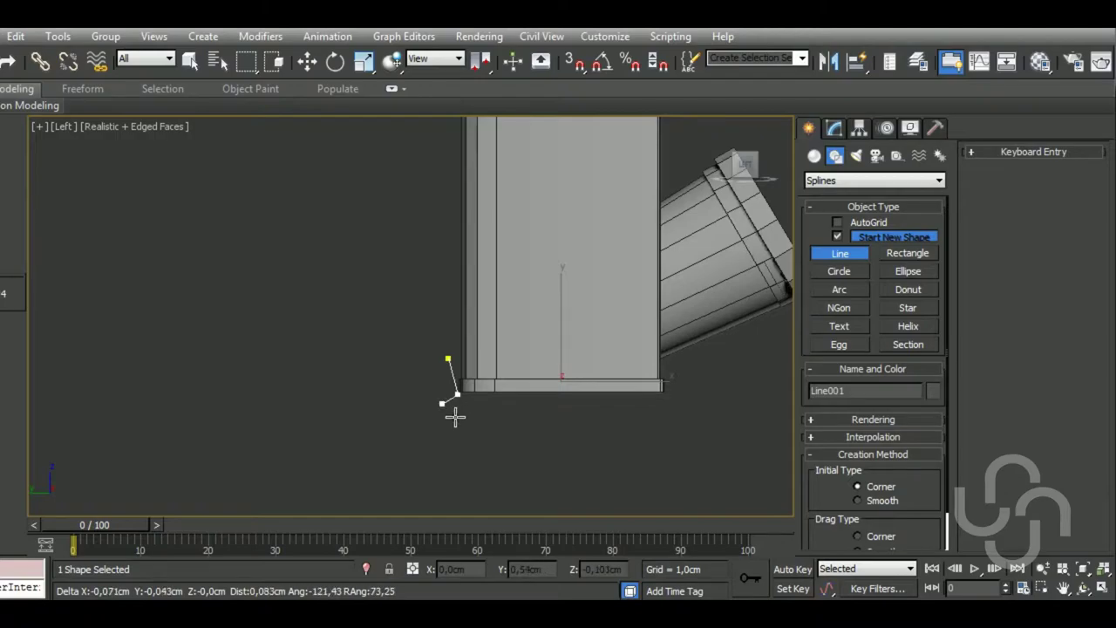
left_click(426, 380)
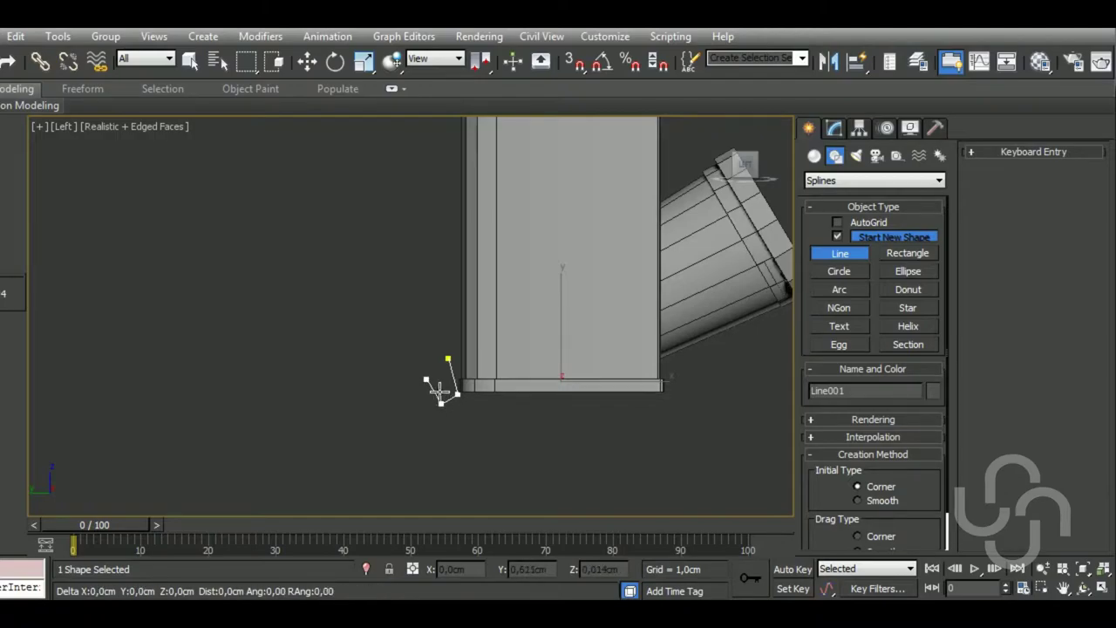
Continue the line up the box's left side to the top corner and angle it outward
middle_click_drag(444, 256, 455, 366)
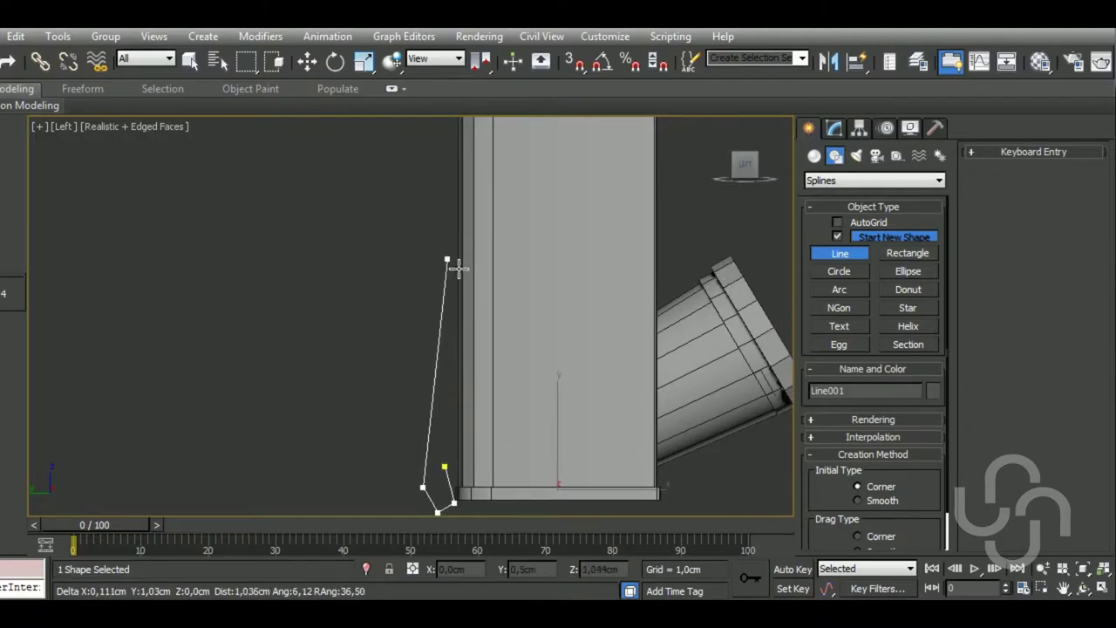
scroll(448, 371, "down", 1)
scroll(449, 365, "down", 2)
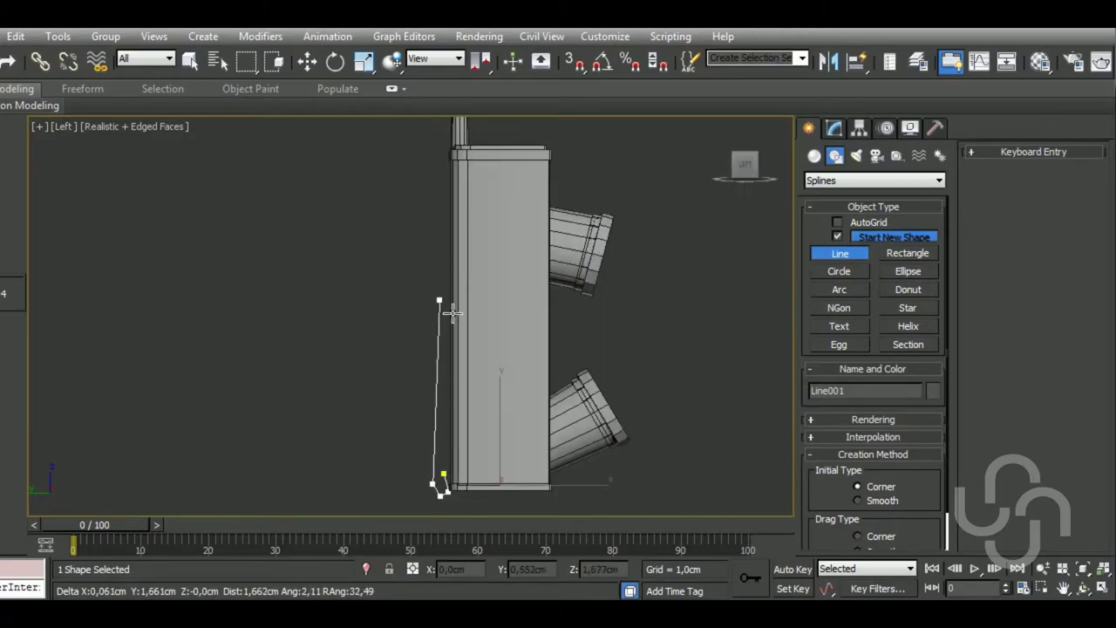
left_click(439, 296)
middle_click_drag(444, 179, 459, 254)
scroll(460, 251, "up", 2)
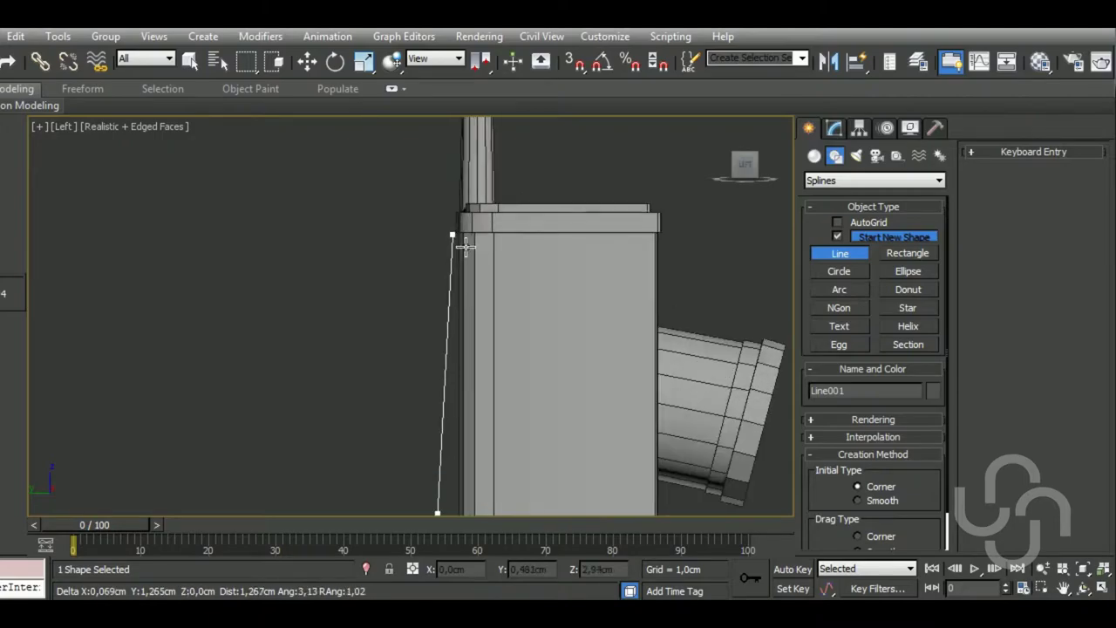
scroll(465, 247, "up", 1)
left_click(453, 233)
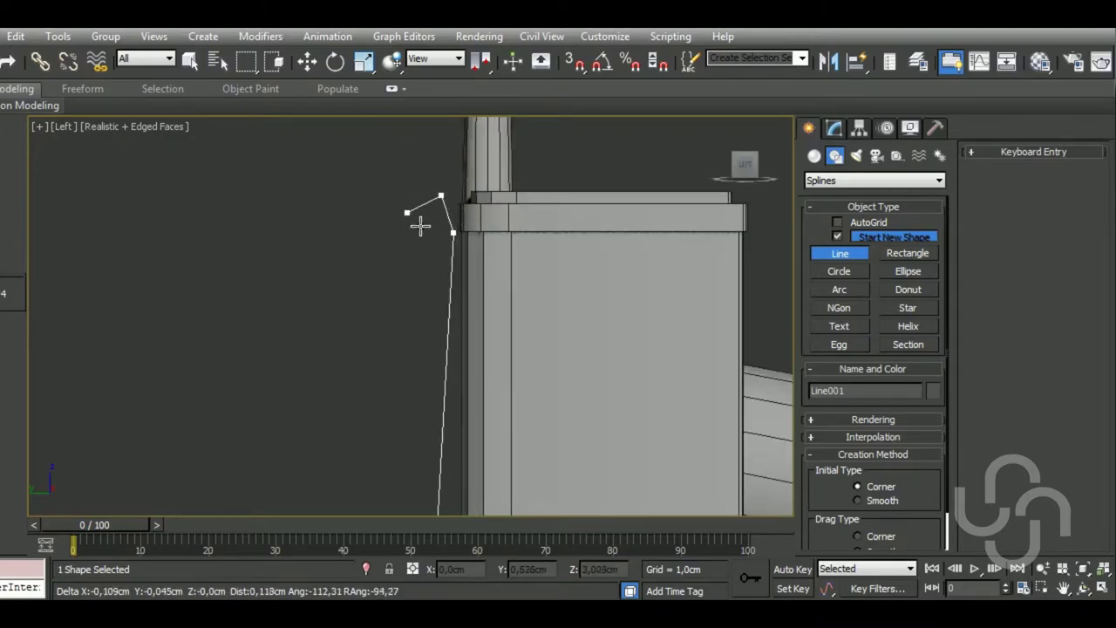
left_click(417, 266)
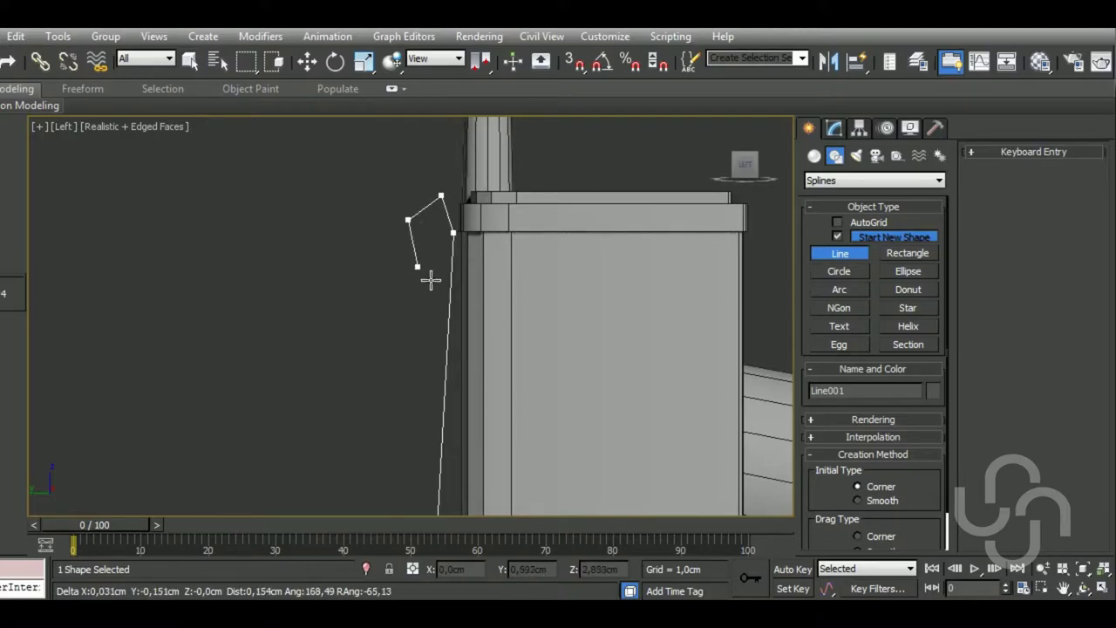
scroll(428, 463, "up", 3)
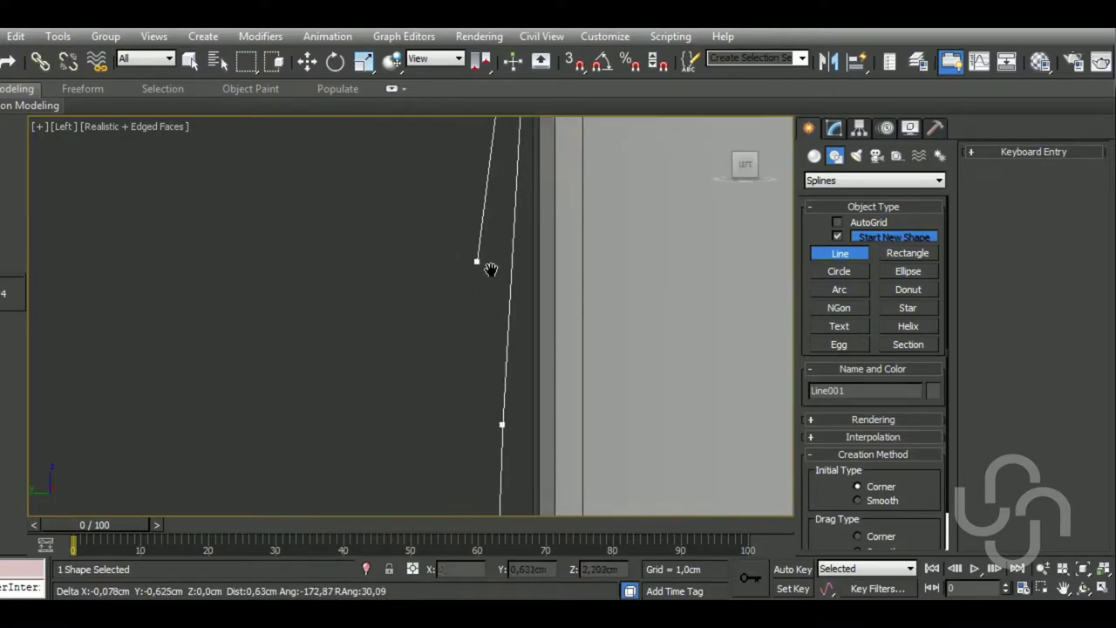
scroll(490, 269, "down", 5)
Add the remaining vertices back down beside the box, finish the line, and expand Rendering
left_click(490, 338)
left_click(466, 423)
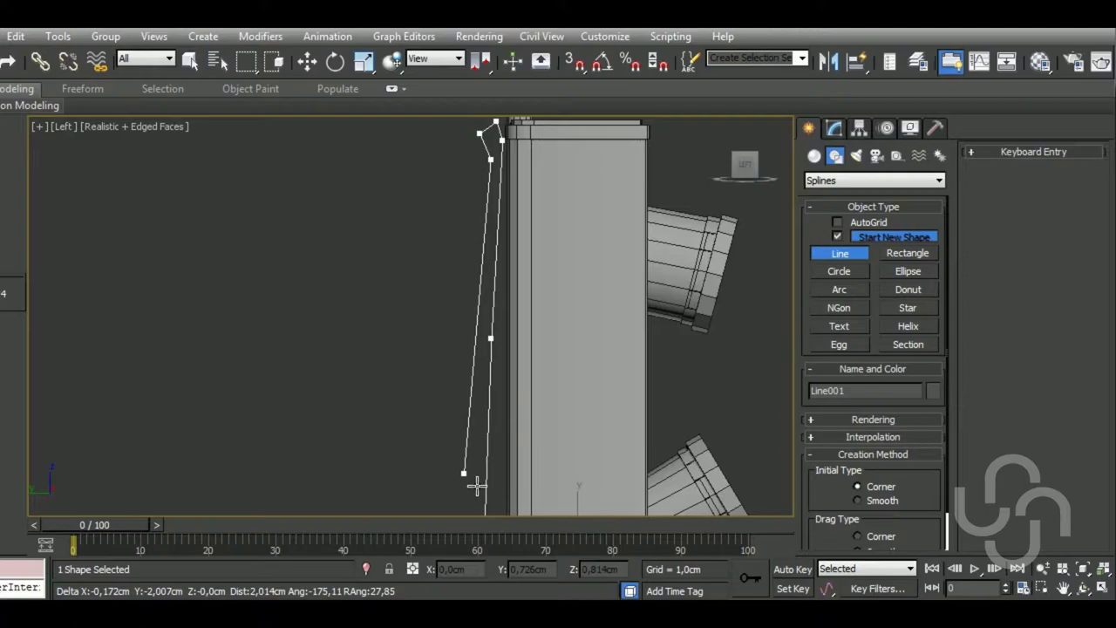
left_click(472, 358)
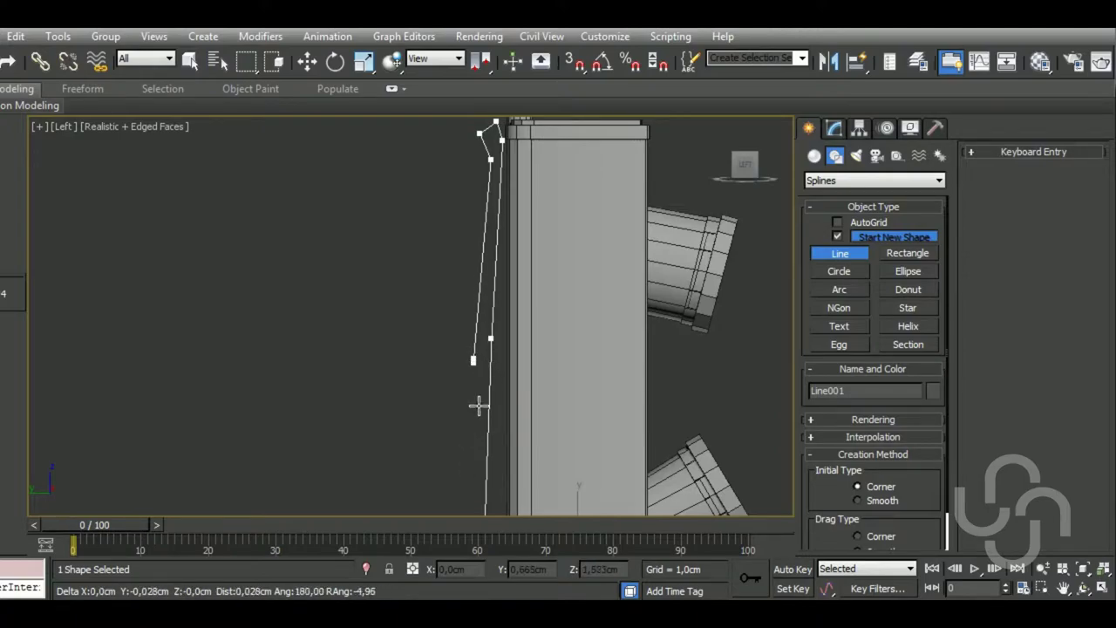
left_click(438, 518)
right_click(601, 408)
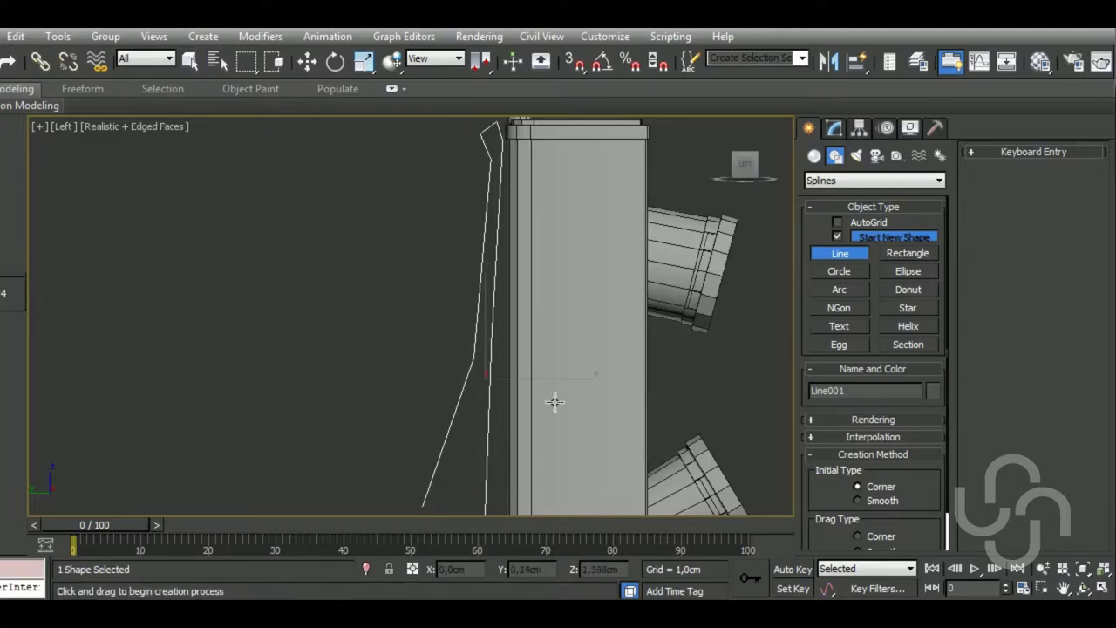
scroll(478, 361, "down", 2)
mouse_move(745, 166)
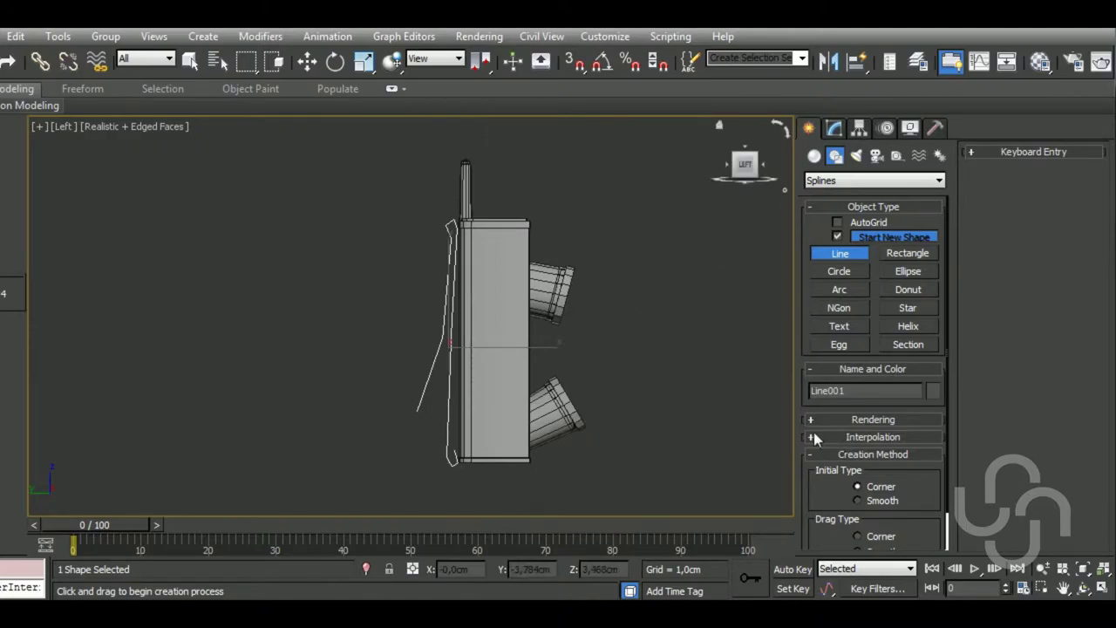
left_click(815, 421)
Enable Line001 in the viewport with a Rectangular profile, length and width reset to zero
left_click(999, 183)
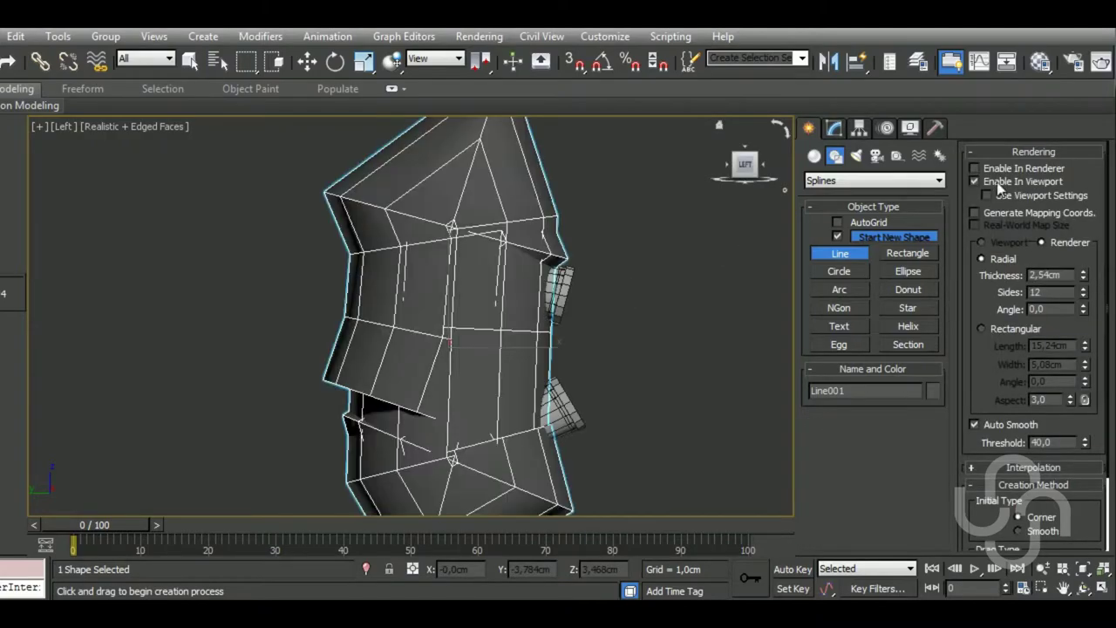
left_click_drag(1084, 277, 1100, 271)
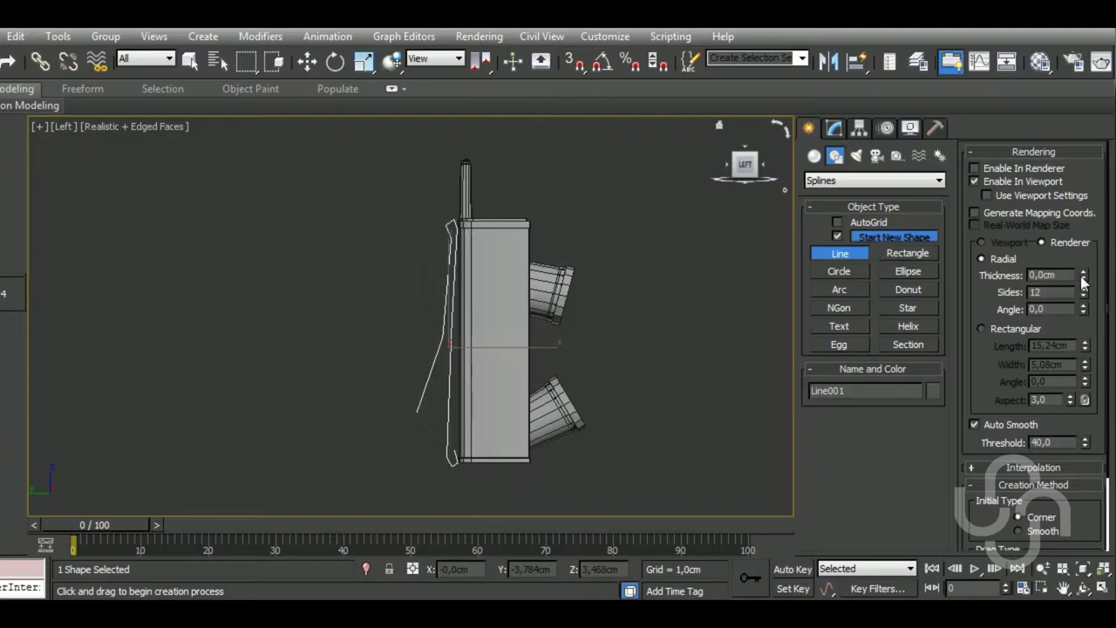
left_click(1014, 331)
right_click(1083, 346)
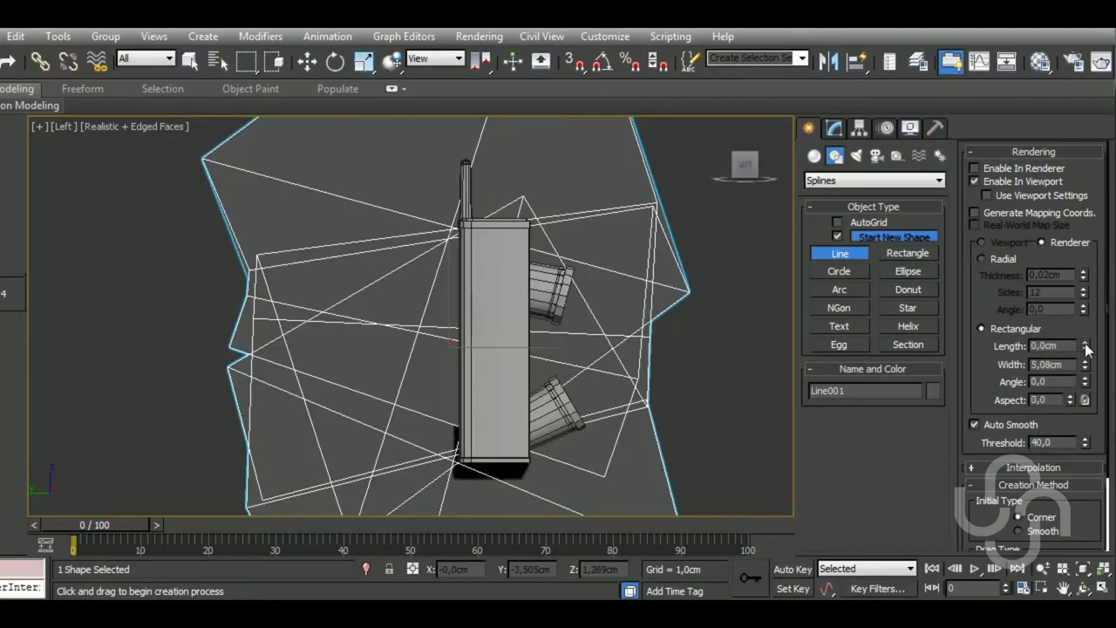
right_click(1085, 364)
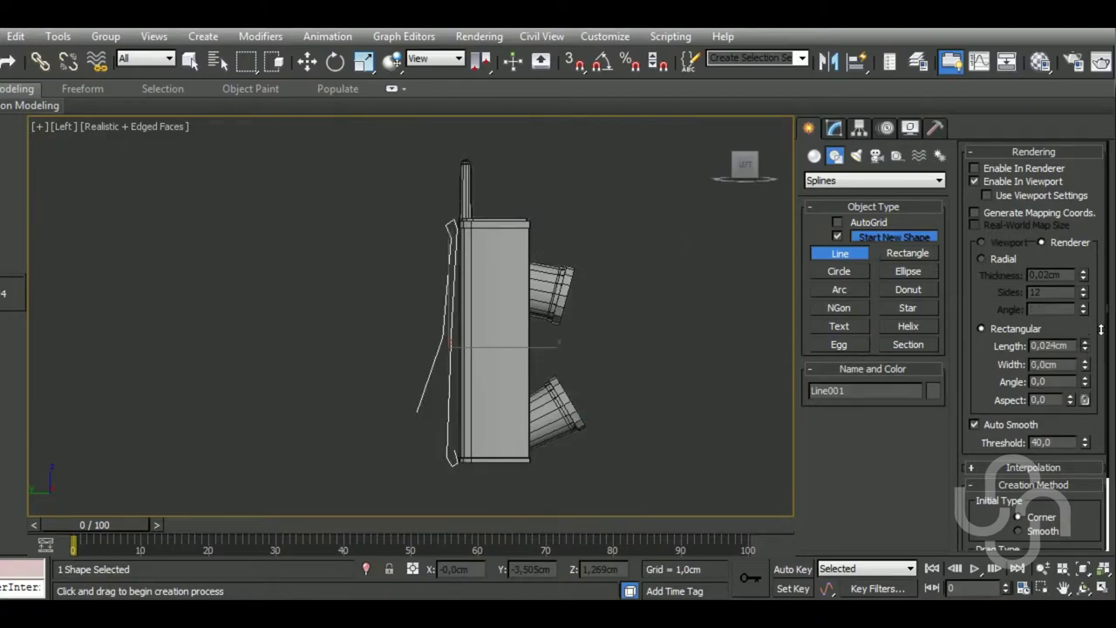
Set the strip's profile to Length 0.353cm and Width 0.043cm, then return to the Left view
left_click_drag(1086, 351, 1098, 328)
mouse_move(635, 320)
middle_mouse_down("alt")
mouse_move(639, 341)
mouse_move(714, 361)
middle_mouse_up("alt")
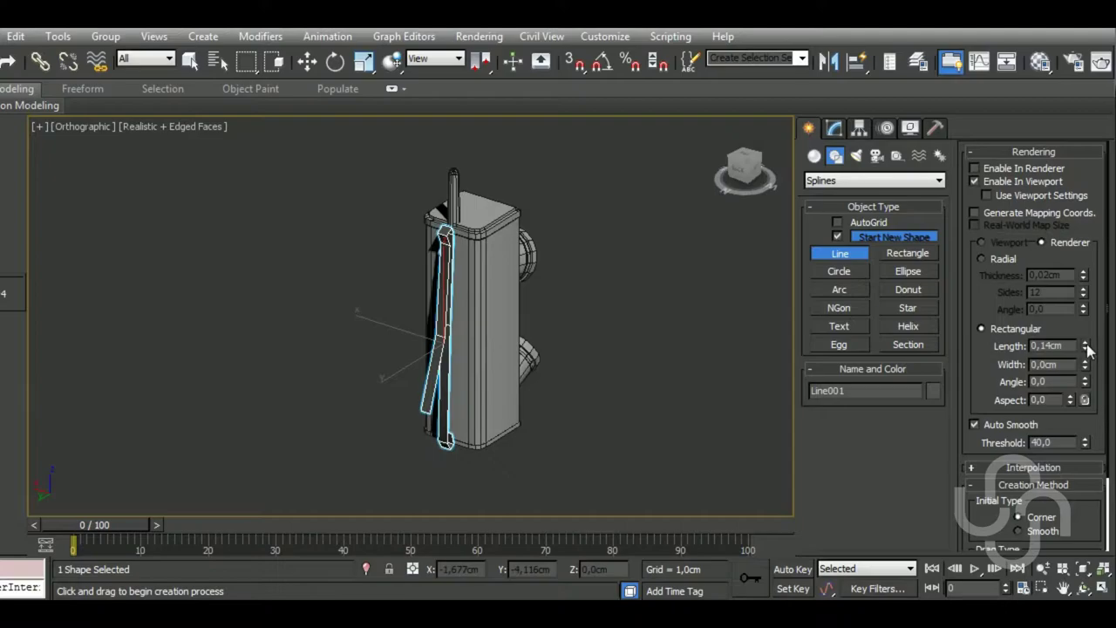
left_click_drag(1086, 346, 1065, 224)
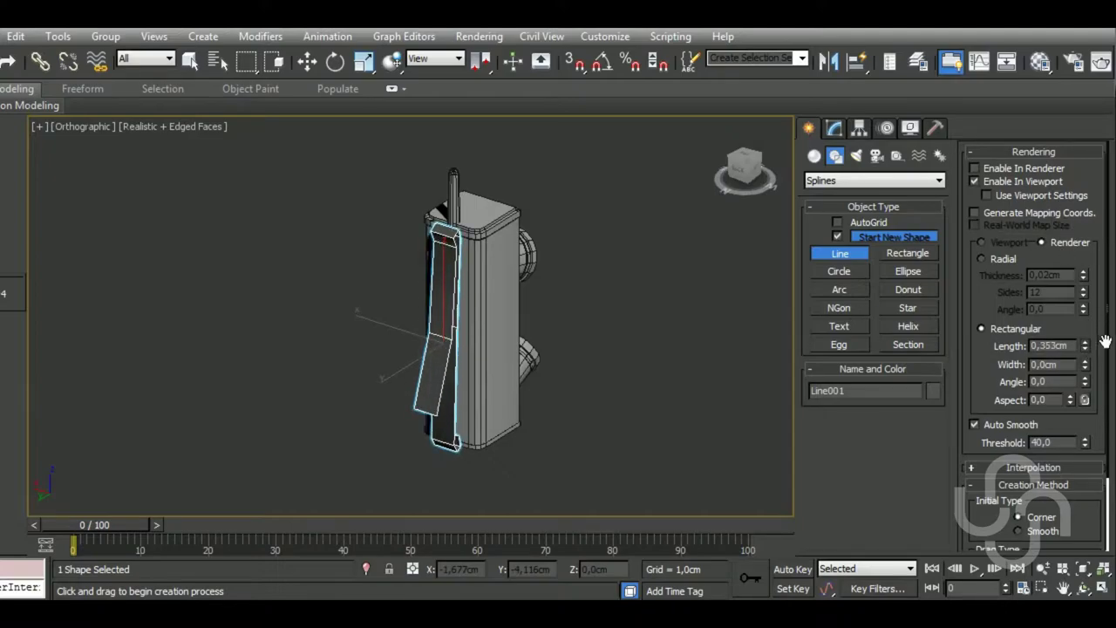
left_click_drag(1087, 366, 1087, 353)
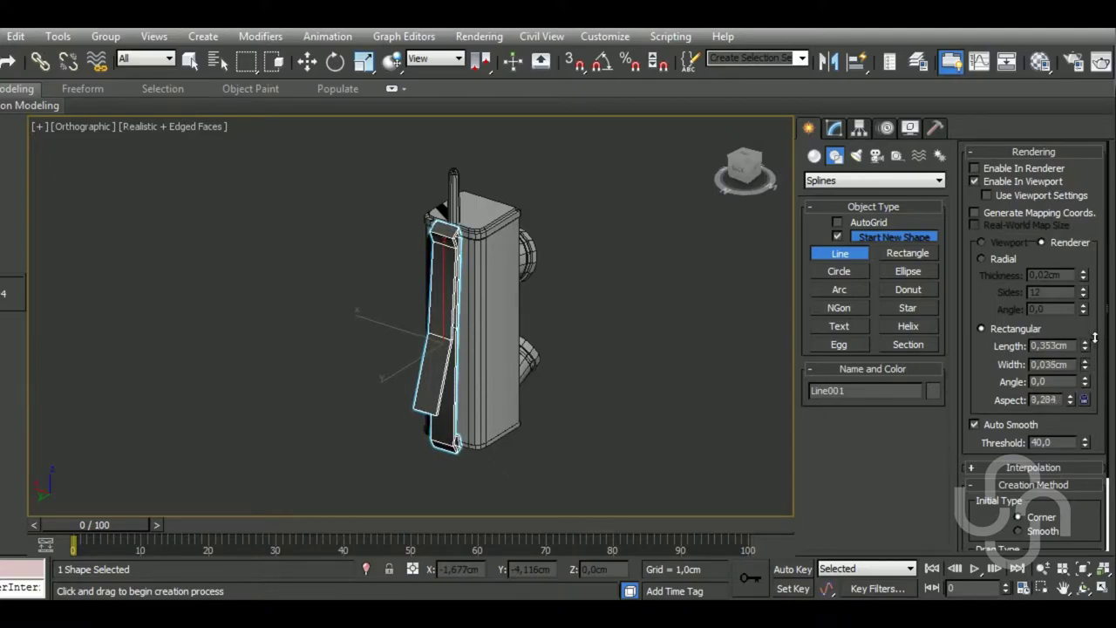
middle_click_drag(552, 424, 551, 421, "alt")
key("l")
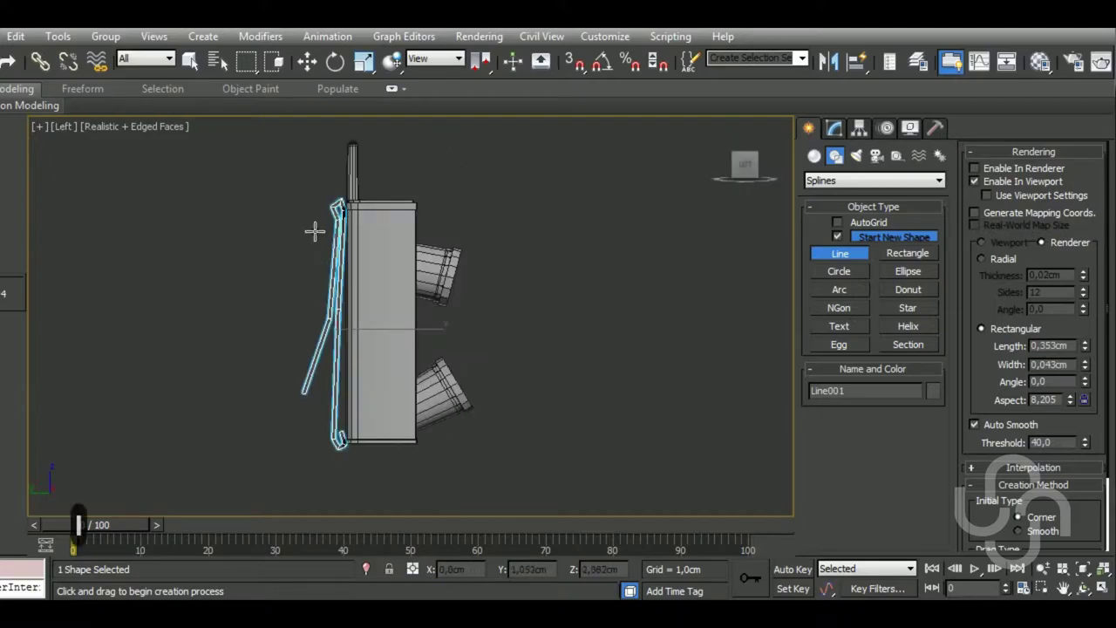
scroll(315, 231, "up", 5)
scroll(452, 258, "down", 3)
scroll(471, 348, "down", 1)
Exit line drawing with the Move tool active and zoom in on the strip's bottom hook
mouse_move(488, 427)
middle_mouse_down()
mouse_move(513, 297)
mouse_move(520, 349)
middle_mouse_up()
key("e")
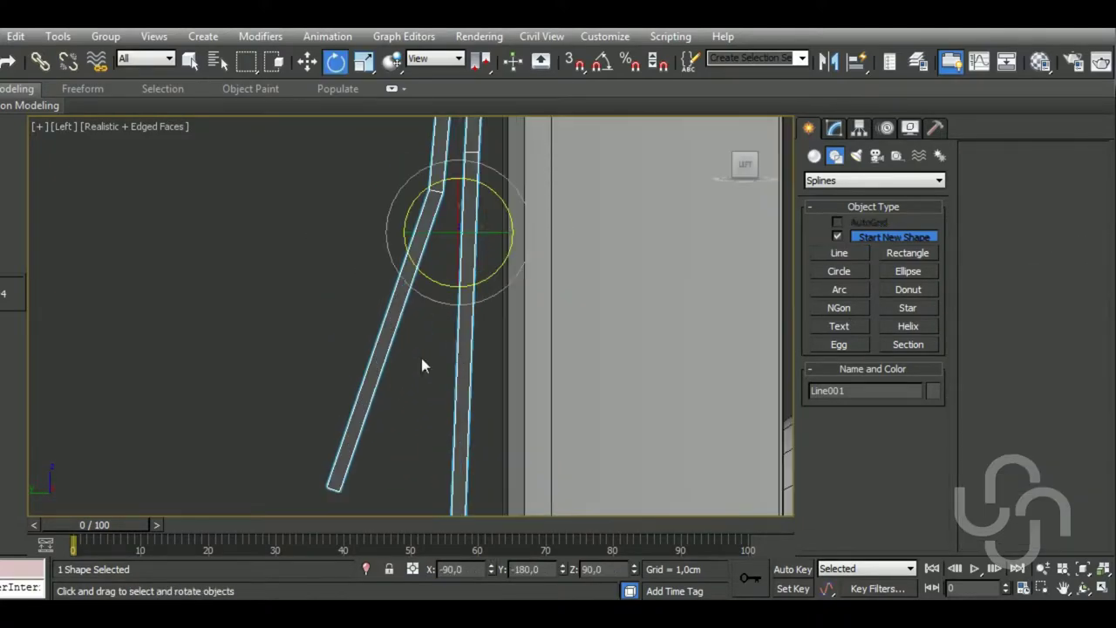
scroll(421, 358, "down", 5)
key("w")
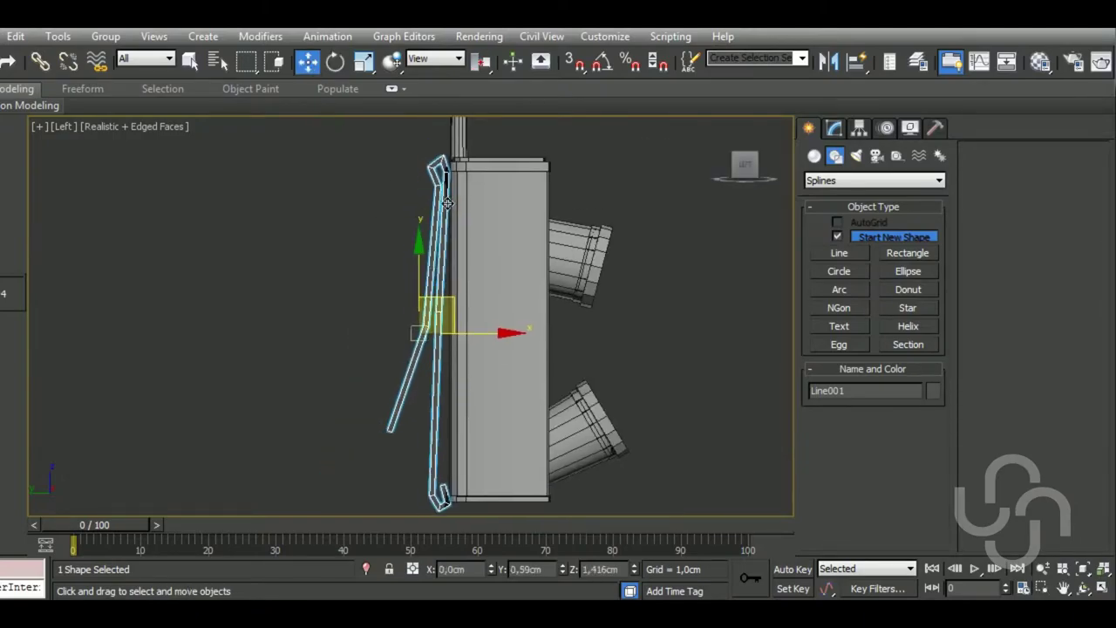
scroll(440, 153, "up", 4)
scroll(441, 152, "down", 6)
scroll(471, 378, "up", 3)
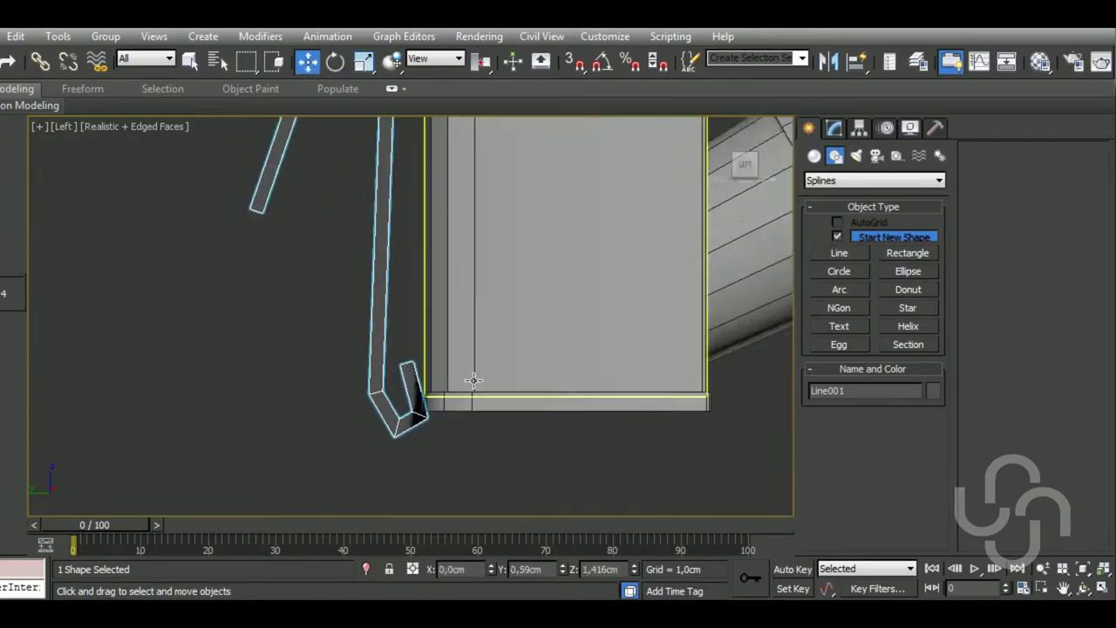
scroll(471, 380, "up", 2)
scroll(470, 381, "up", 2)
mouse_move(744, 165)
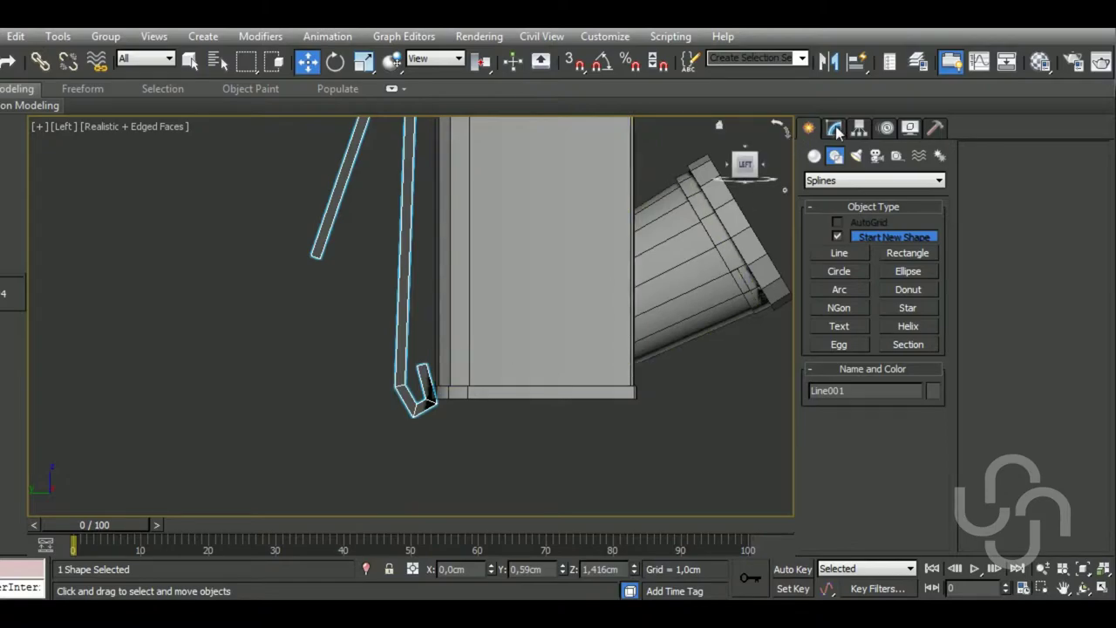
Choose Cylinder from Create > Geometry > Standard Primitives
left_click(835, 129)
left_click(807, 129)
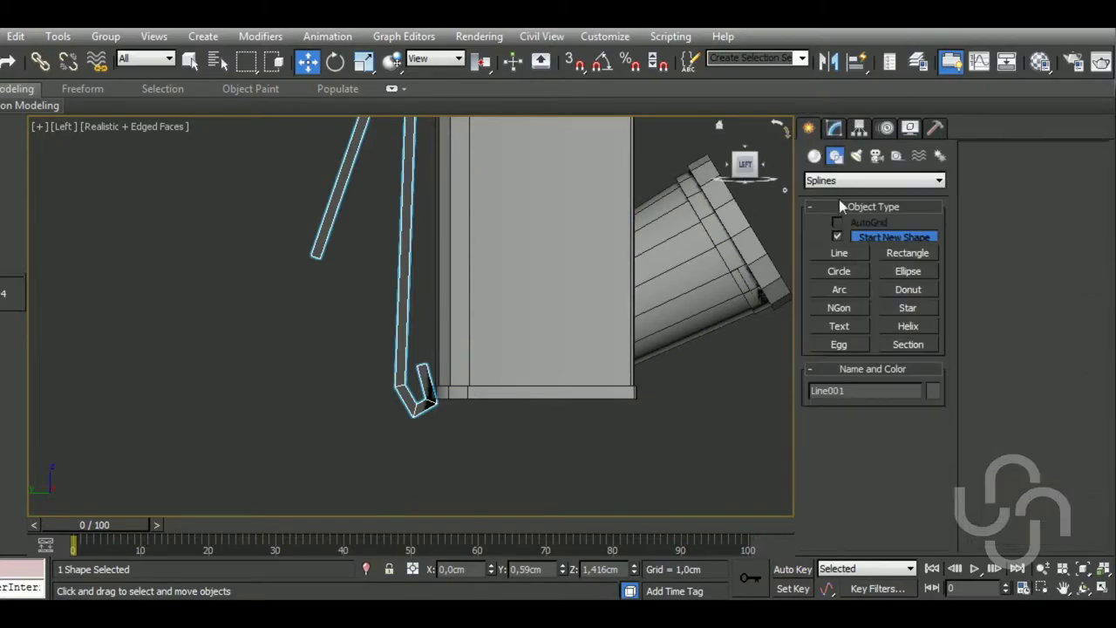
left_click(813, 155)
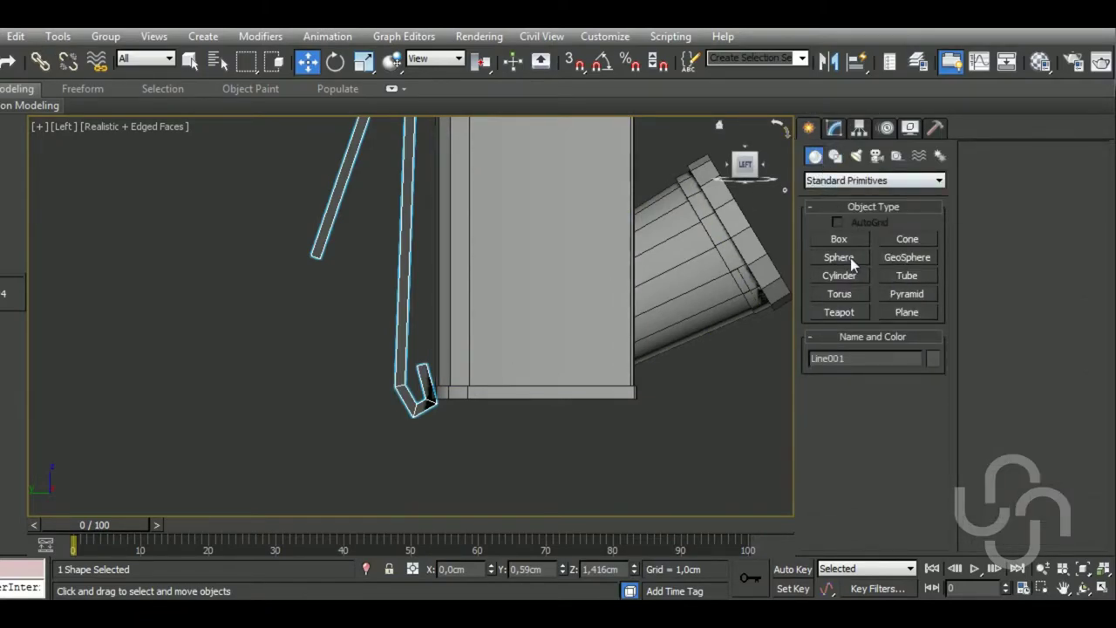
left_click(839, 276)
scroll(497, 426, "up", 1)
scroll(451, 386, "up", 2)
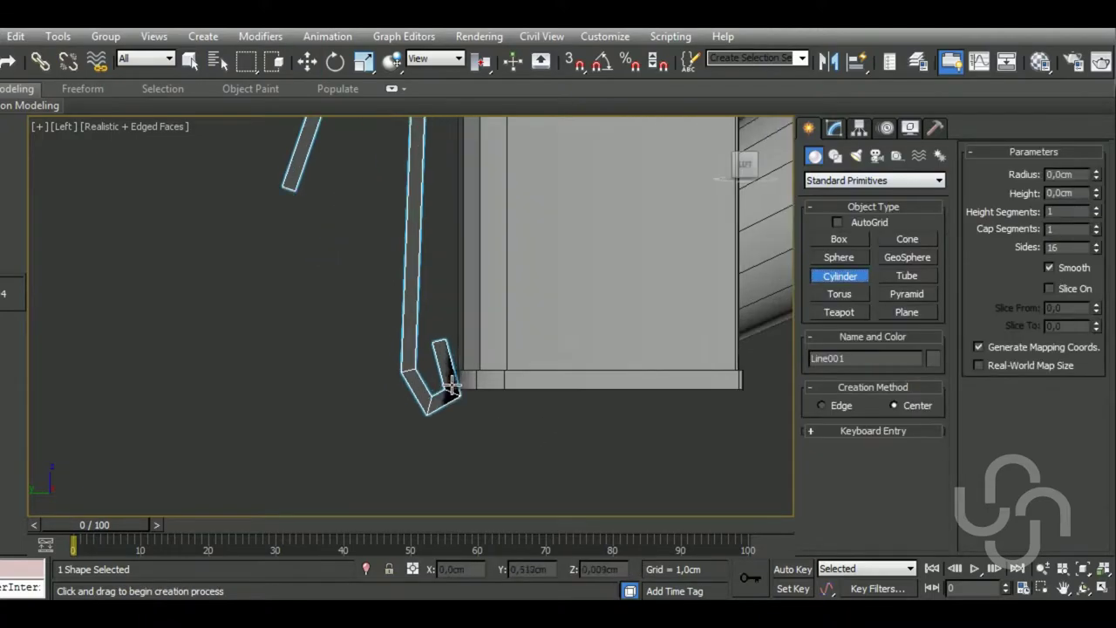
scroll(452, 386, "up", 1)
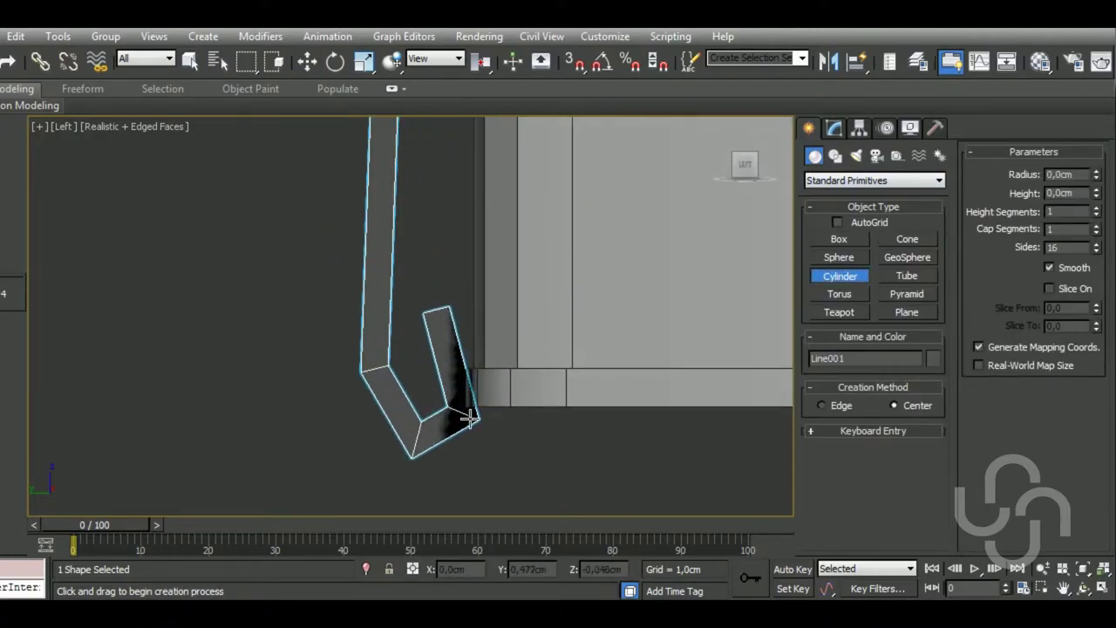
Drag out a small cylinder at the strip's bottom hook and lengthen it to 0.497cm
left_click_drag(464, 384, 478, 403)
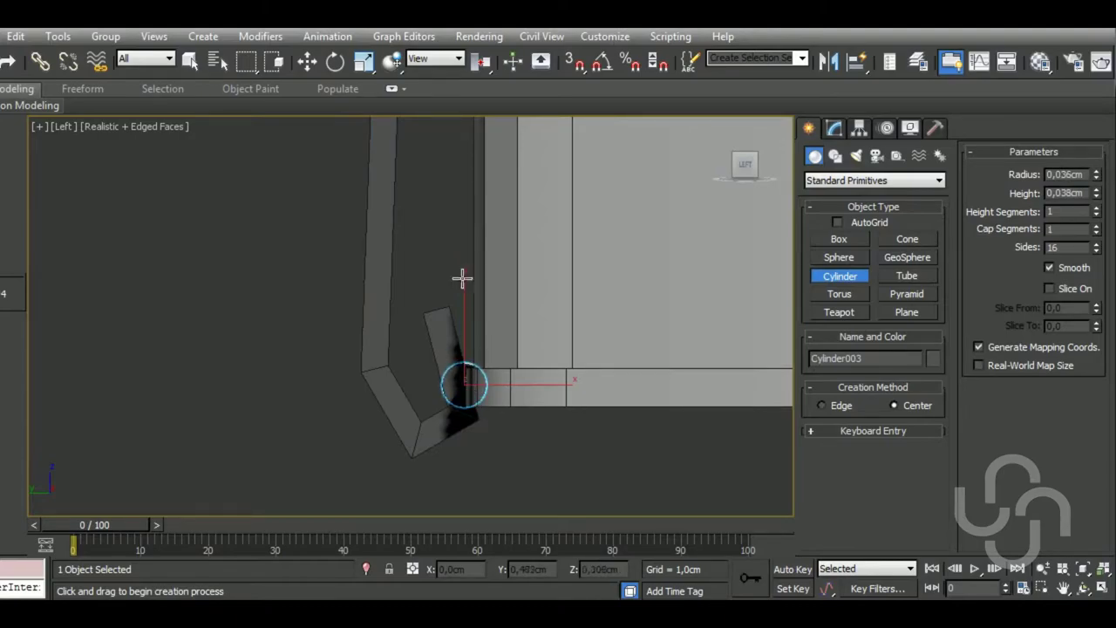
left_click(307, 61)
mouse_move(488, 375)
middle_mouse_down("alt")
mouse_move(548, 329)
mouse_move(488, 342)
middle_mouse_up("alt")
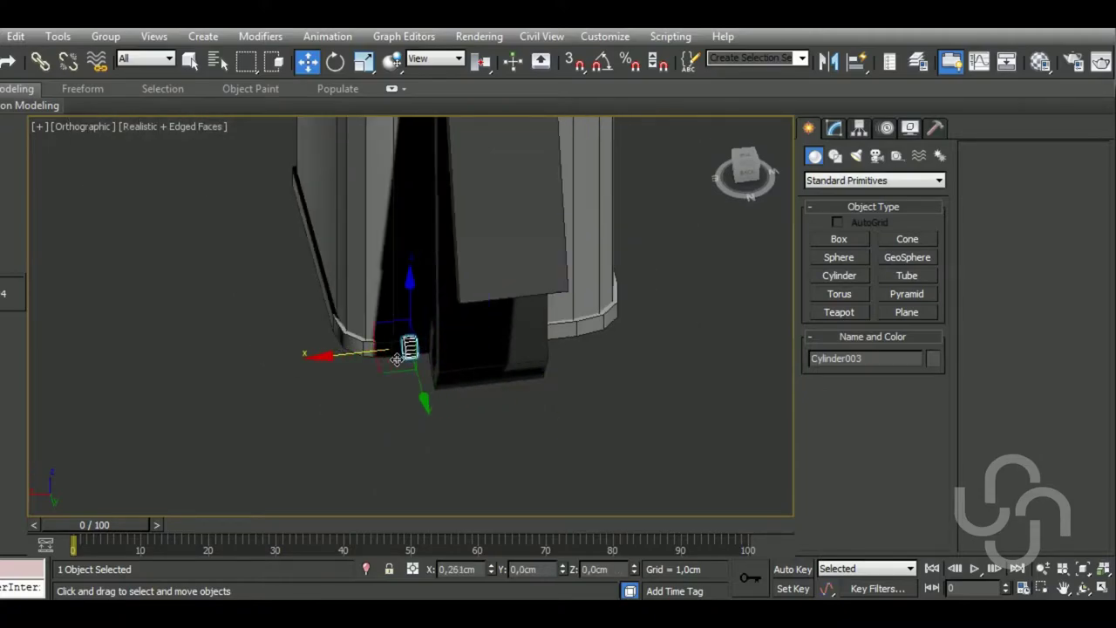
left_click_drag(488, 342, 549, 343)
left_click(834, 128)
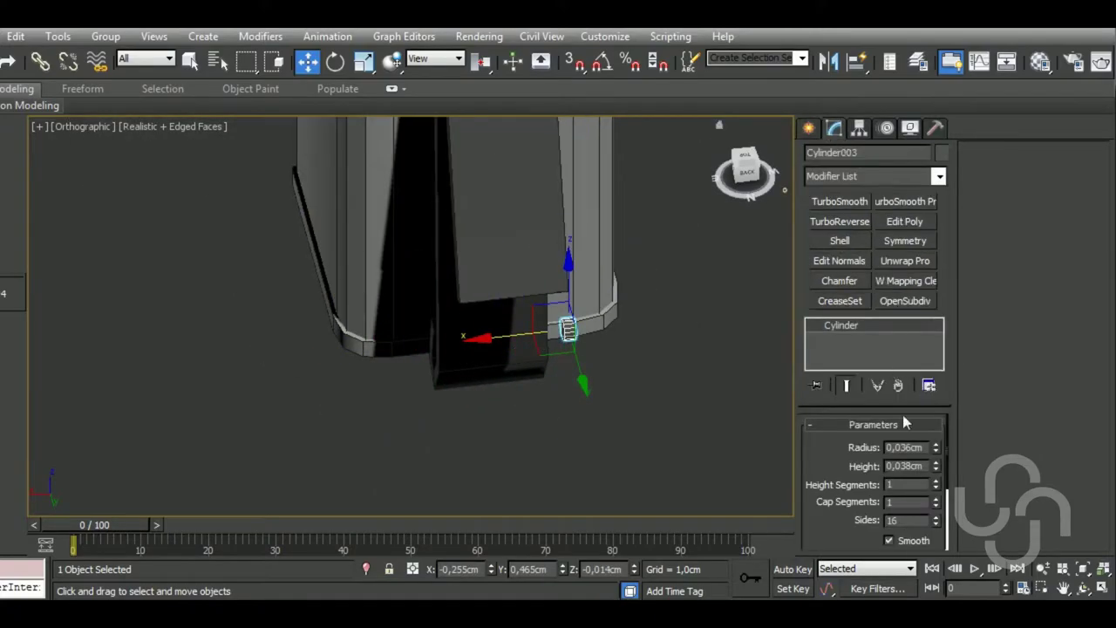
left_click_drag(937, 465, 937, 410)
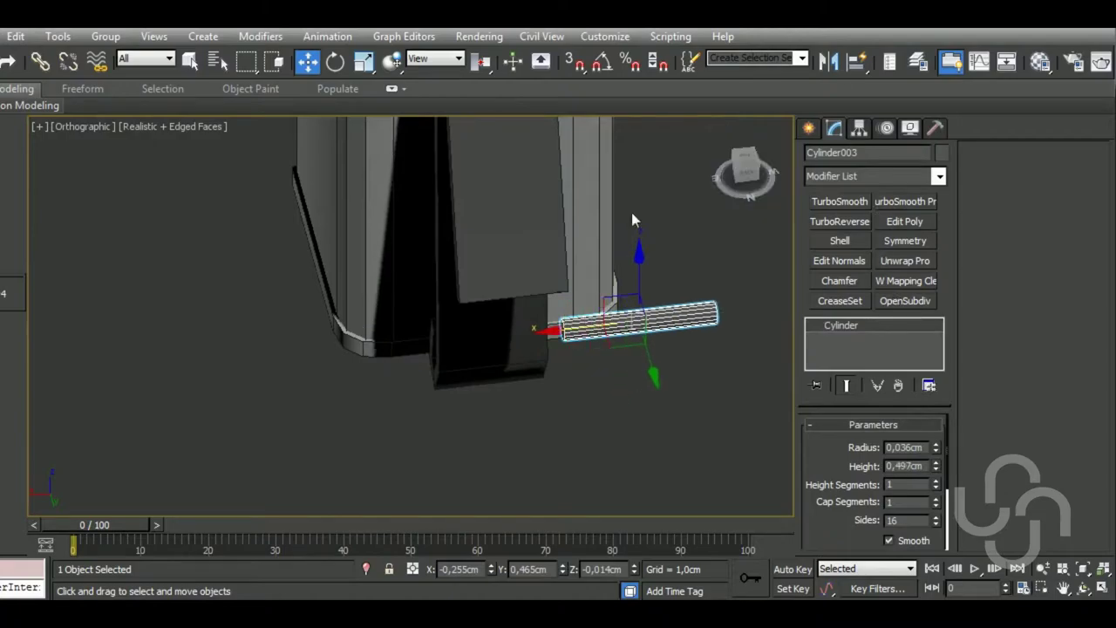
Set the pin's height to 0.631cm and place it across the box bottom with X reset to 0
left_click_drag(596, 332, 440, 349)
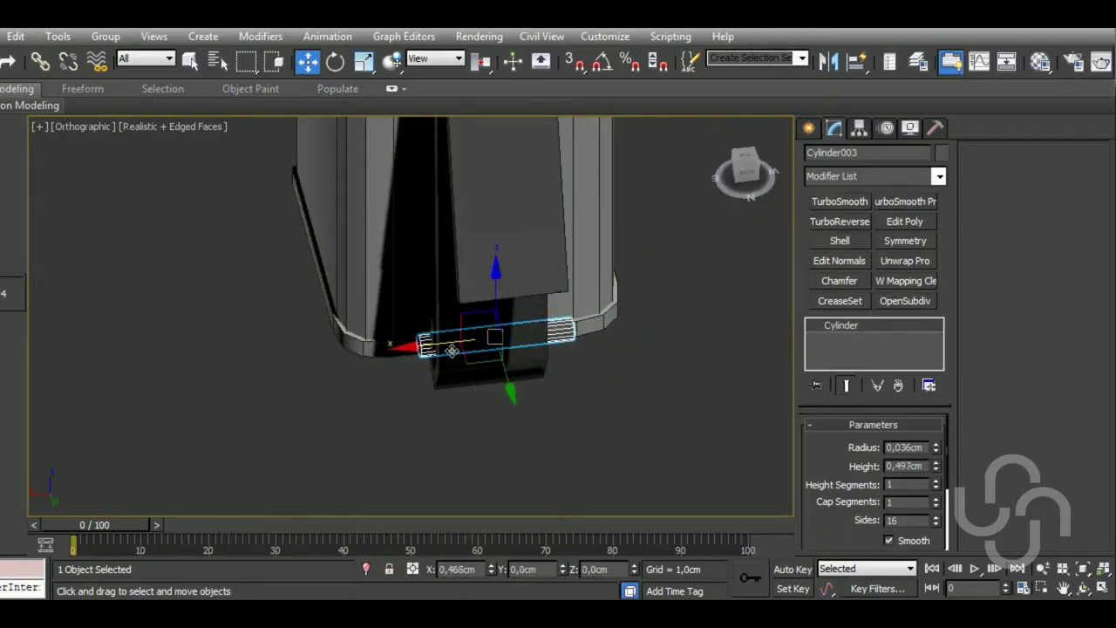
left_click_drag(935, 466, 937, 452)
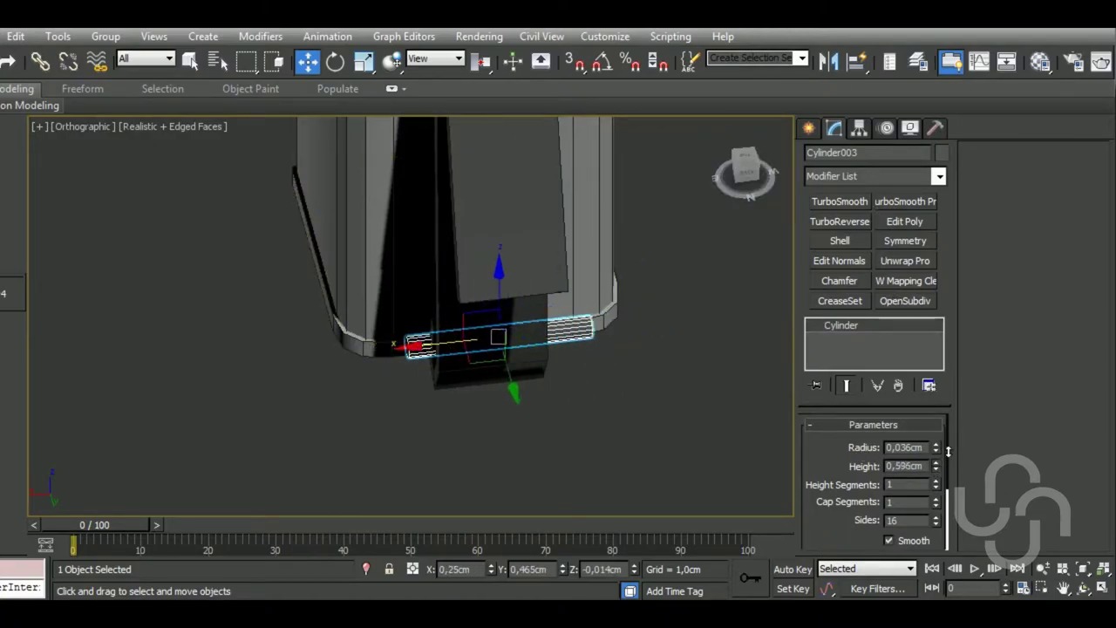
left_click_drag(496, 374, 492, 359)
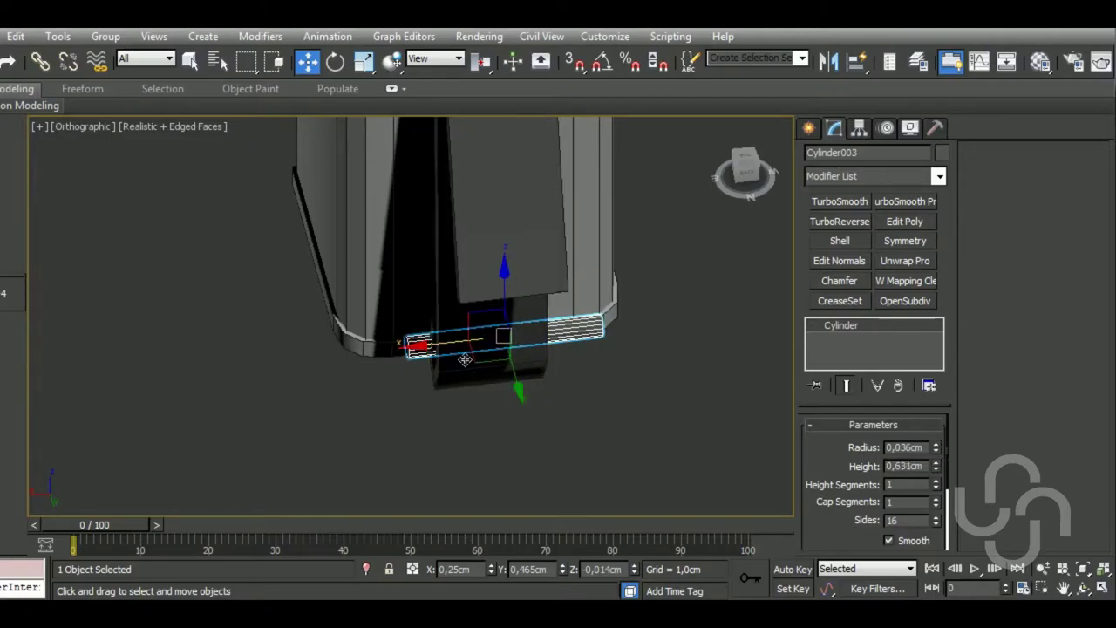
mouse_move(492, 359)
middle_mouse_down("alt")
mouse_move(453, 291)
mouse_move(435, 288)
middle_mouse_up("alt")
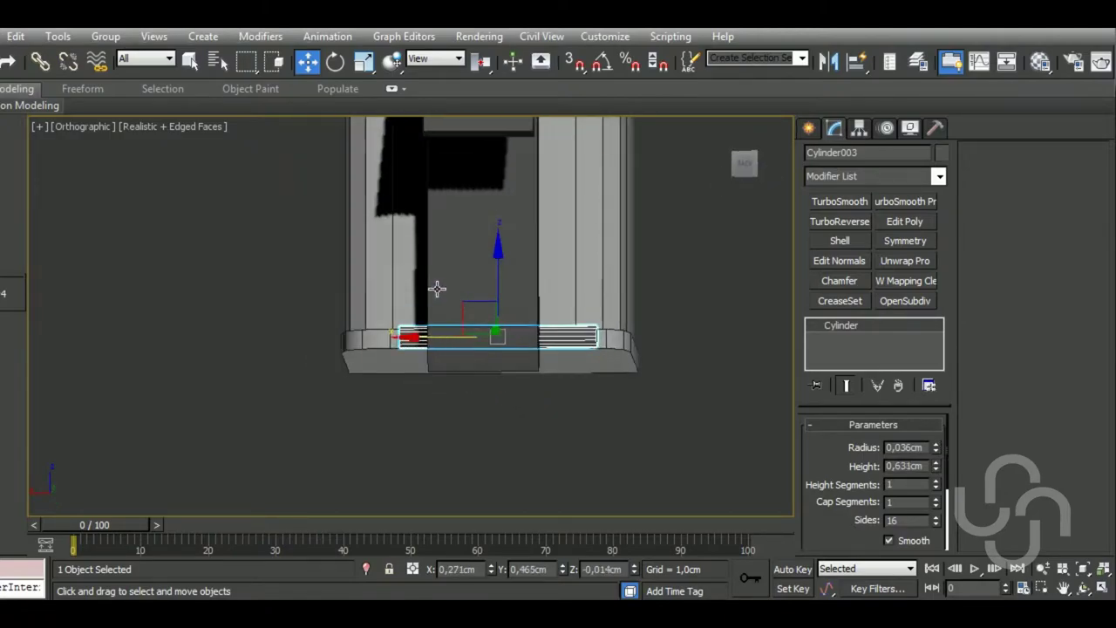
left_click_drag(473, 356, 459, 351)
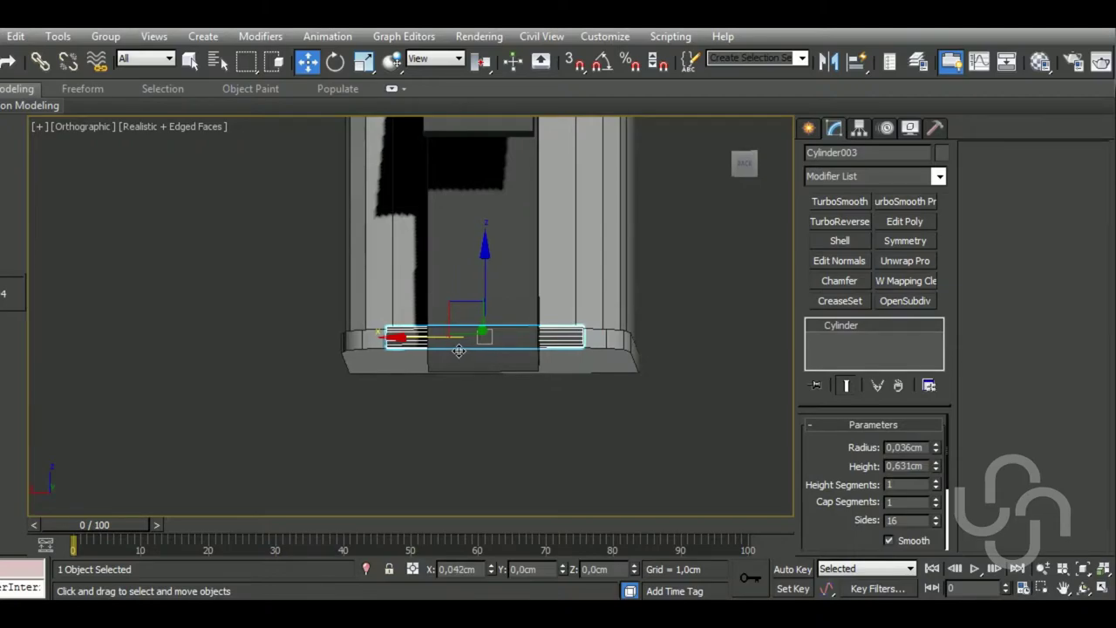
right_click(491, 568)
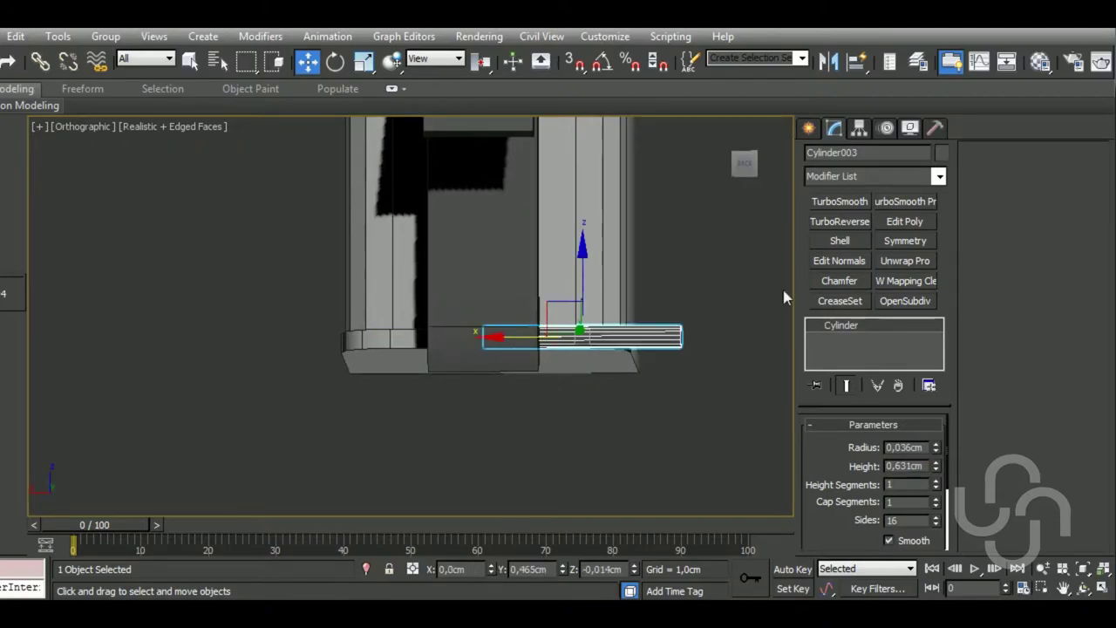
Centre the pin cylinder's pivot and reset its X position to zero
left_click(860, 128)
left_click(871, 238)
left_click(874, 329)
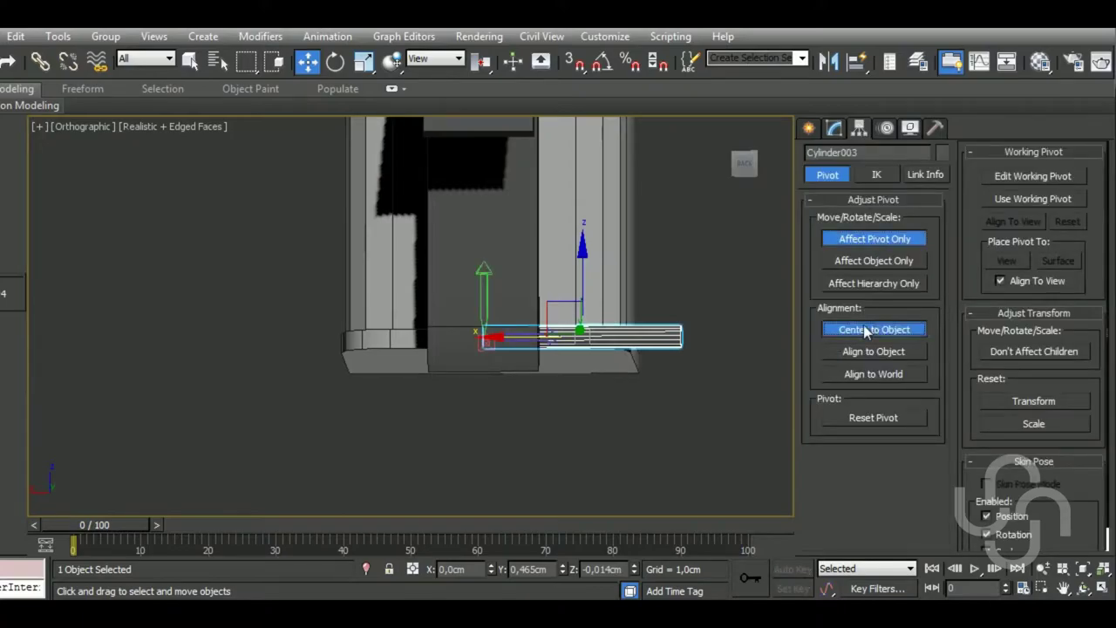
left_click(898, 240)
right_click(491, 569)
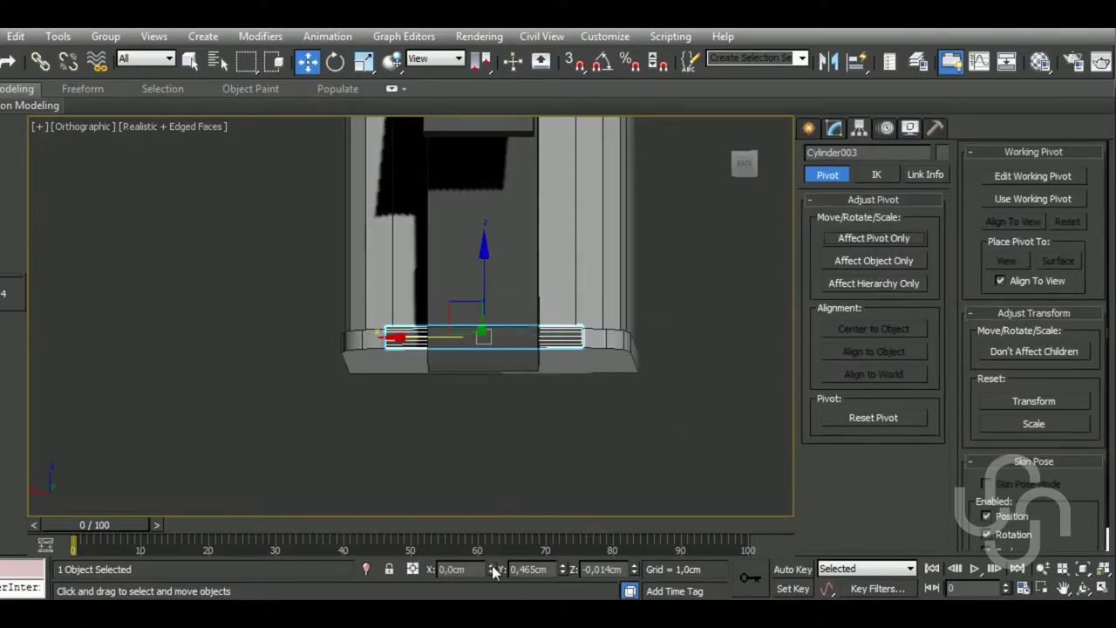
Slide the pin along Y to 0.521cm inside the strip's bottom hook, then view from the Left
mouse_move(591, 408)
middle_mouse_down("alt")
mouse_move(624, 463)
mouse_move(491, 455)
mouse_move(473, 447)
mouse_move(491, 389)
middle_mouse_up("alt")
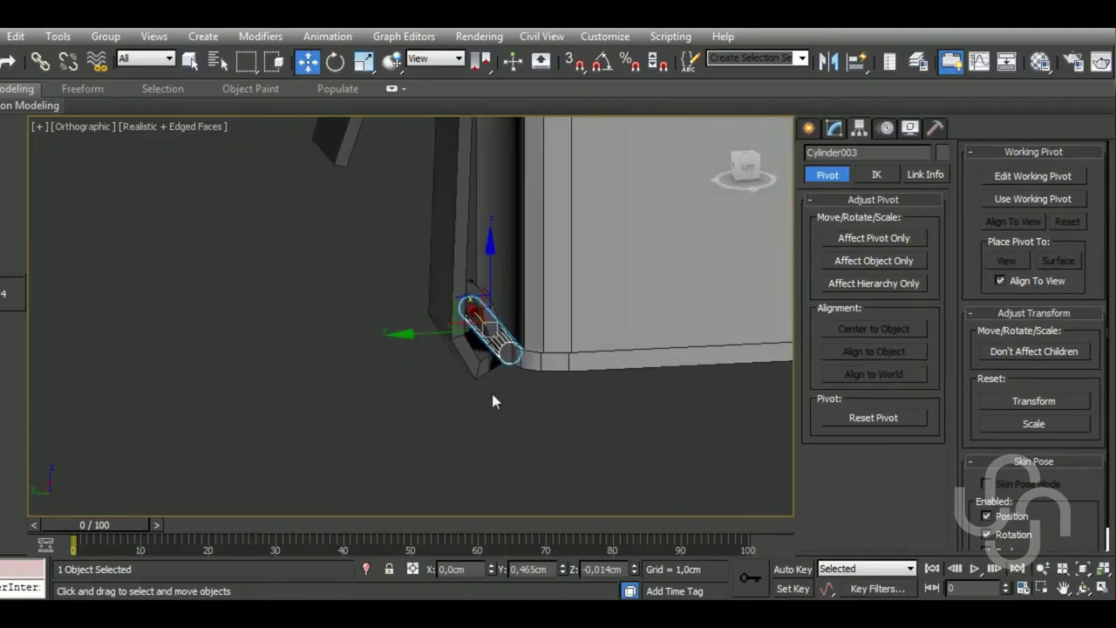
scroll(505, 388, "up", 2)
scroll(523, 386, "up", 1)
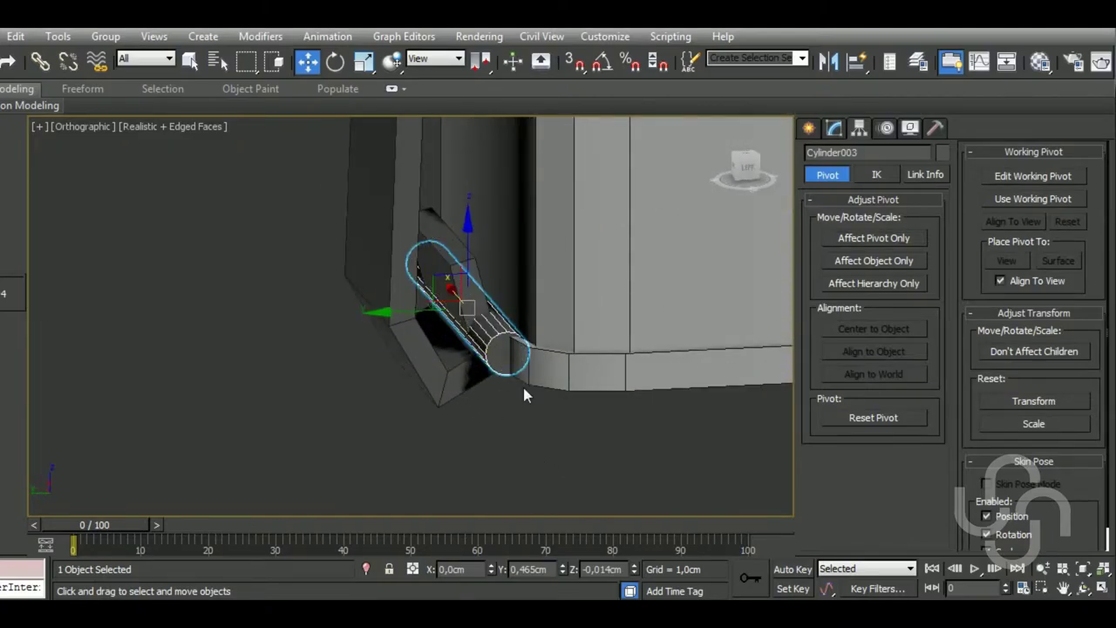
middle_click_drag(528, 454, 479, 419)
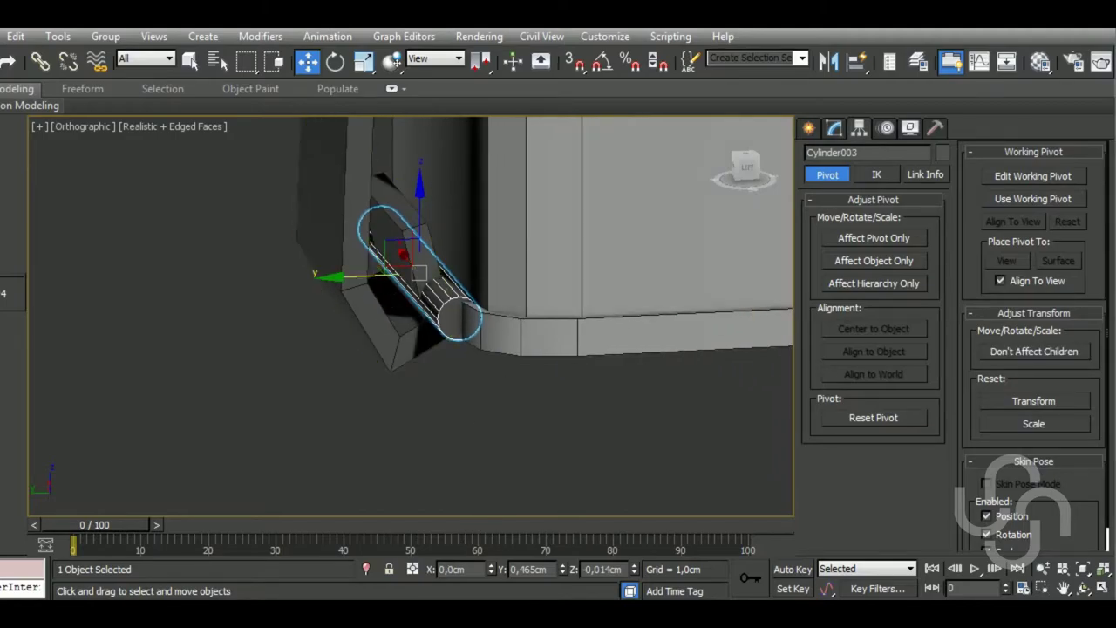
left_click_drag(393, 289, 353, 293)
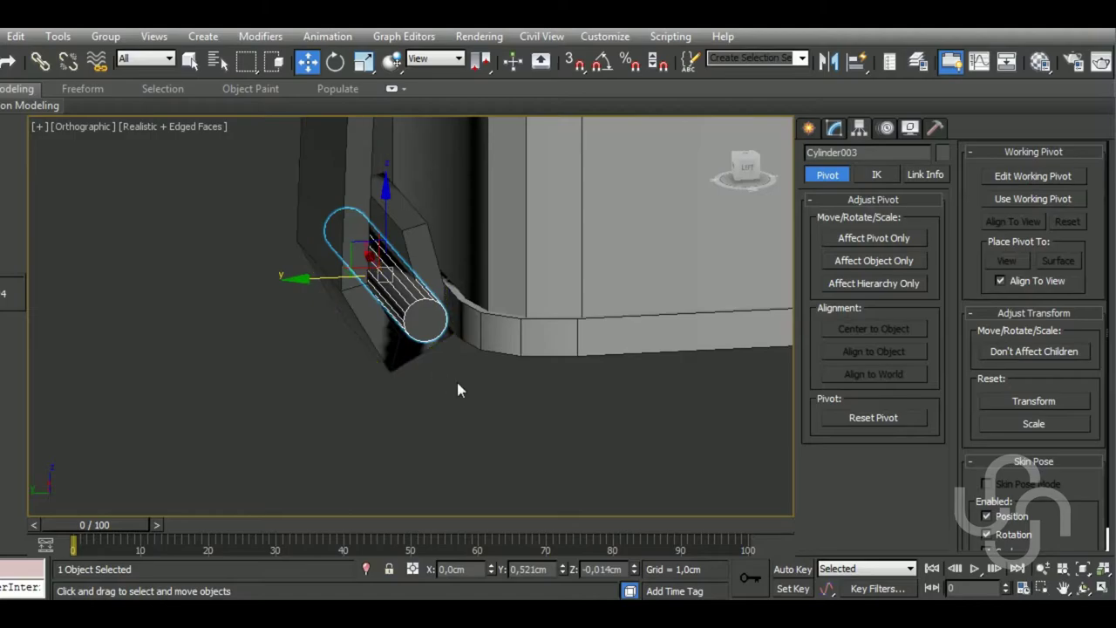
mouse_move(456, 382)
middle_mouse_down("alt")
mouse_move(494, 402)
mouse_move(466, 404)
mouse_move(438, 380)
middle_mouse_up("alt")
key("l")
scroll(318, 461, "up", 3)
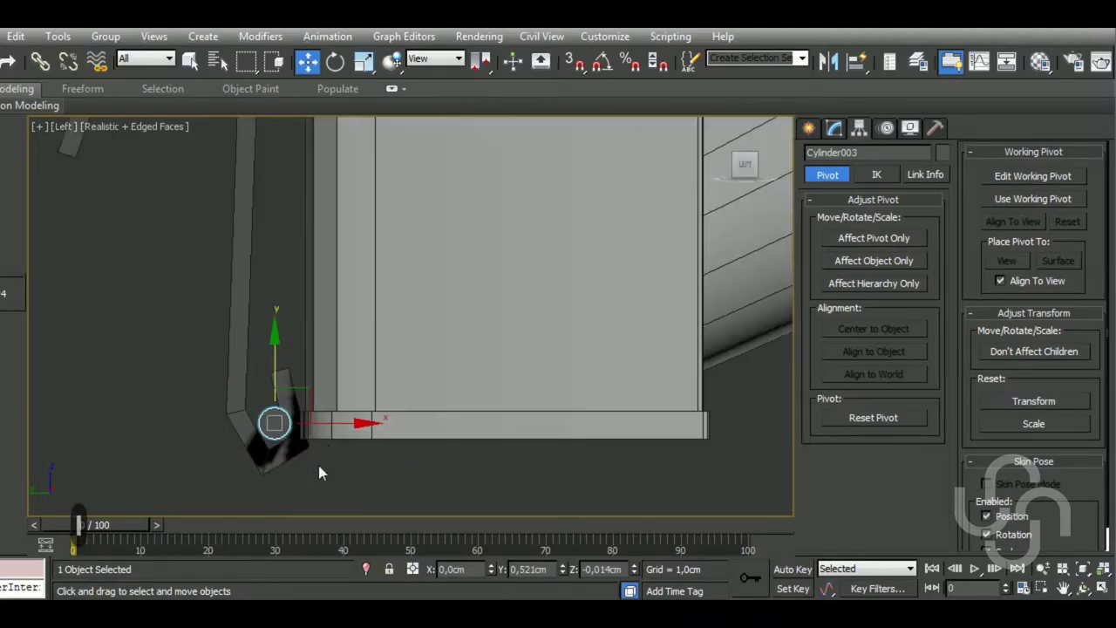
scroll(317, 461, "up", 2)
scroll(356, 368, "up", 2)
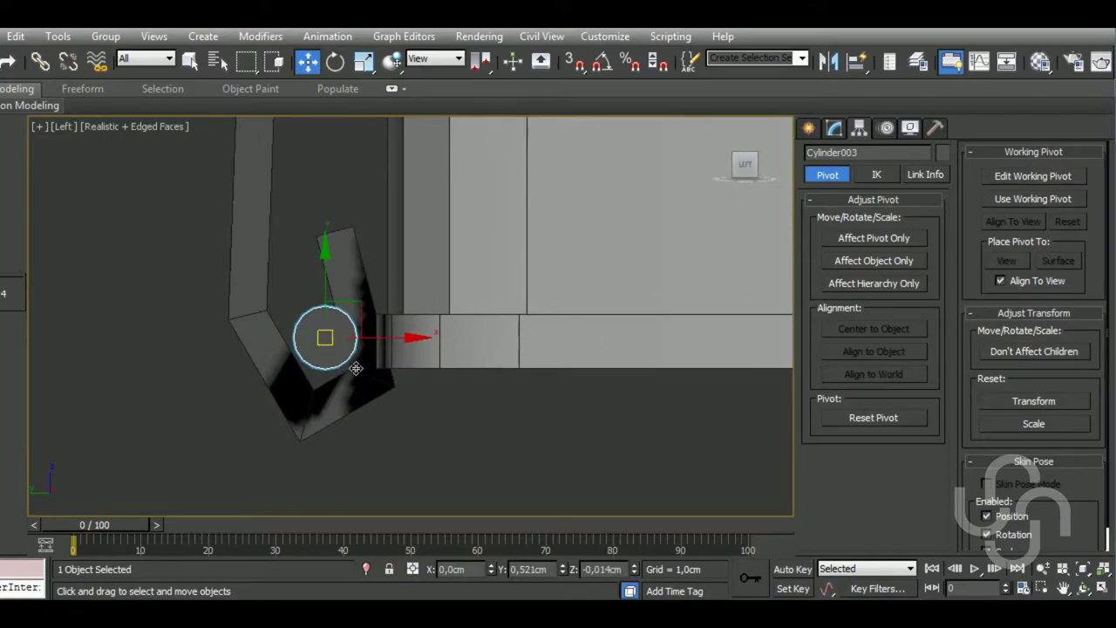
Add Edit Poly to the pin and connect its top and bottom vertices with an edge
left_click(832, 129)
left_click(904, 221)
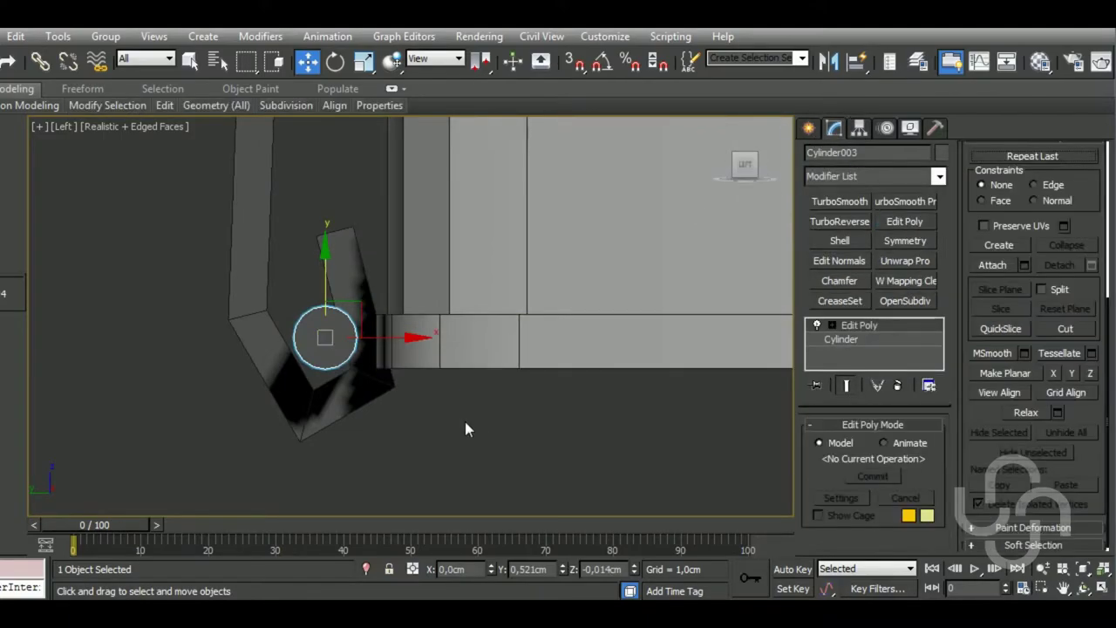
middle_click_drag(464, 421, 470, 405)
key("1")
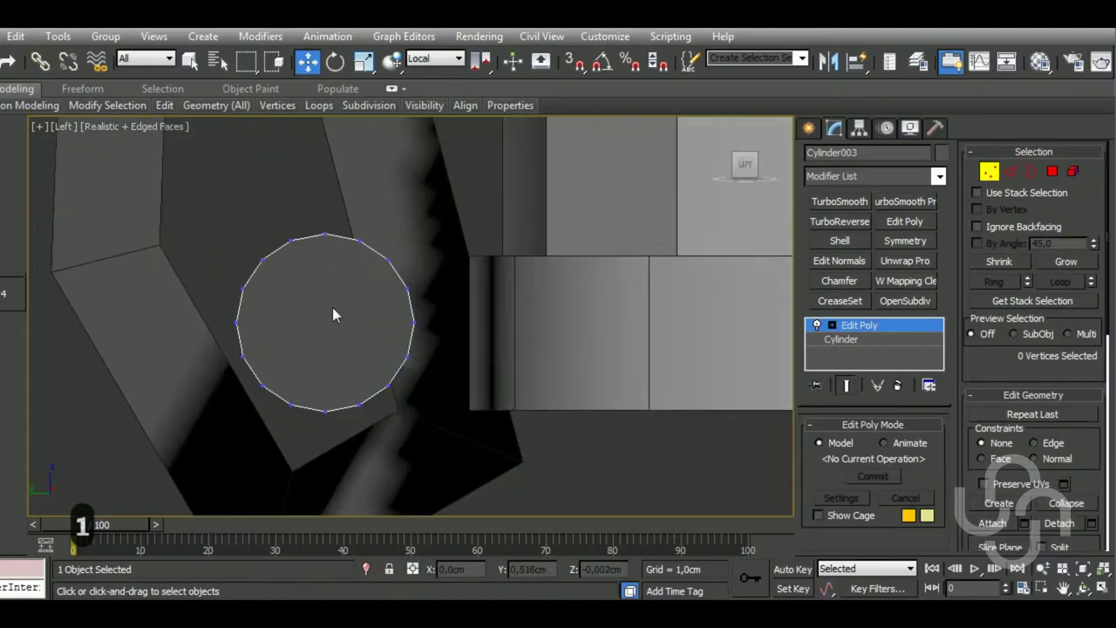
scroll(332, 306, "up", 4)
left_click_drag(314, 206, 339, 455)
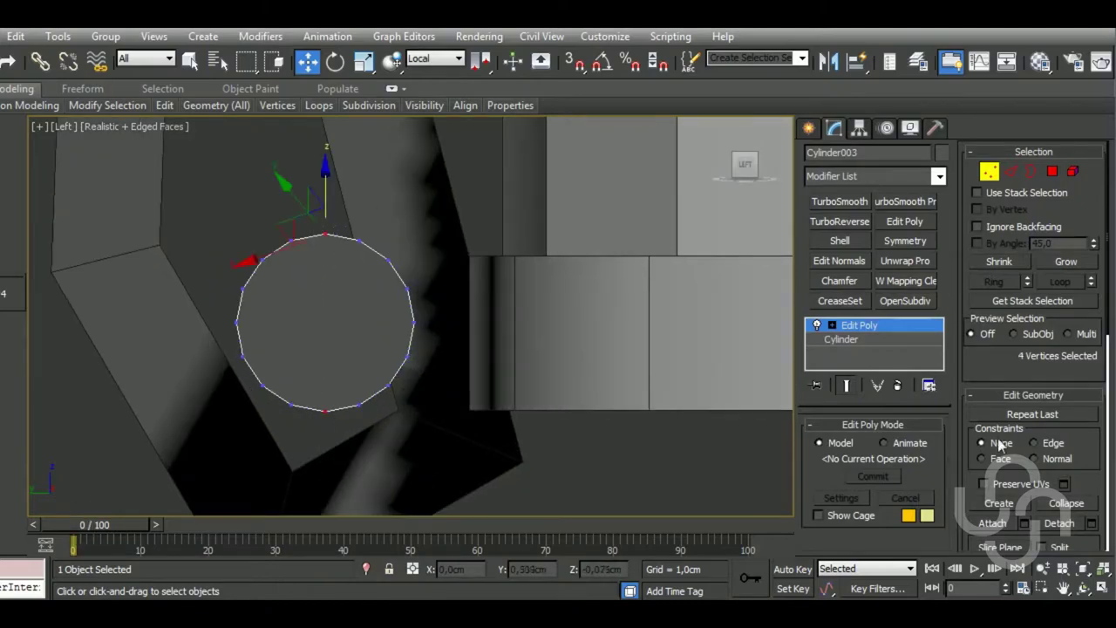
left_click(1074, 396)
left_click(1032, 492)
Delete the right half of the pin's polygons, leaving a half-round profile
middle_click_drag(625, 454, 605, 428)
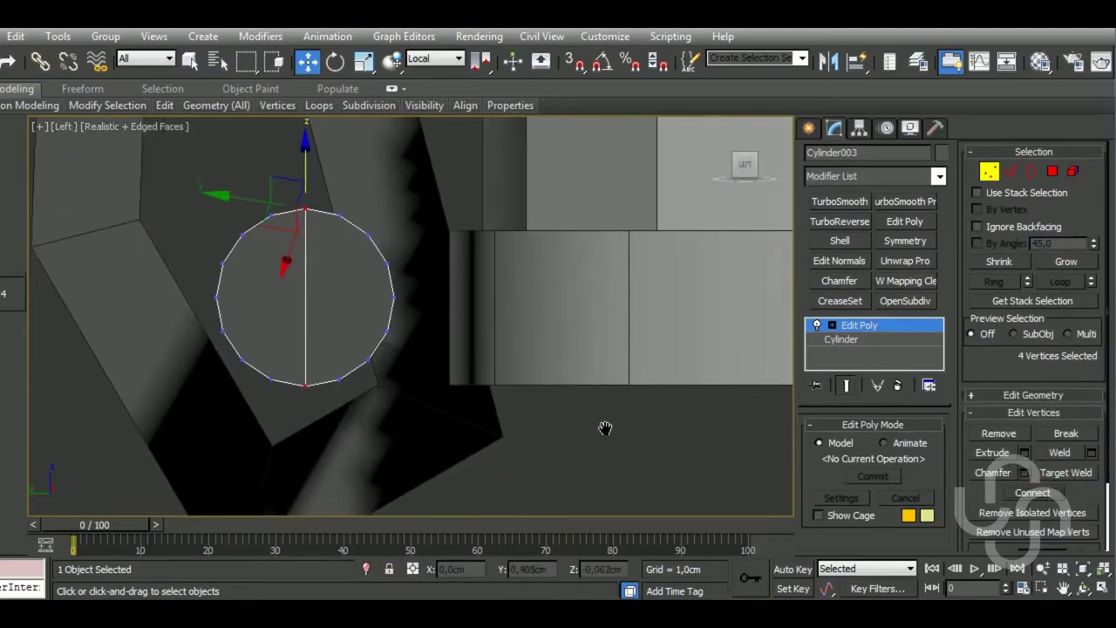
scroll(605, 428, "down", 2)
left_click(1051, 171)
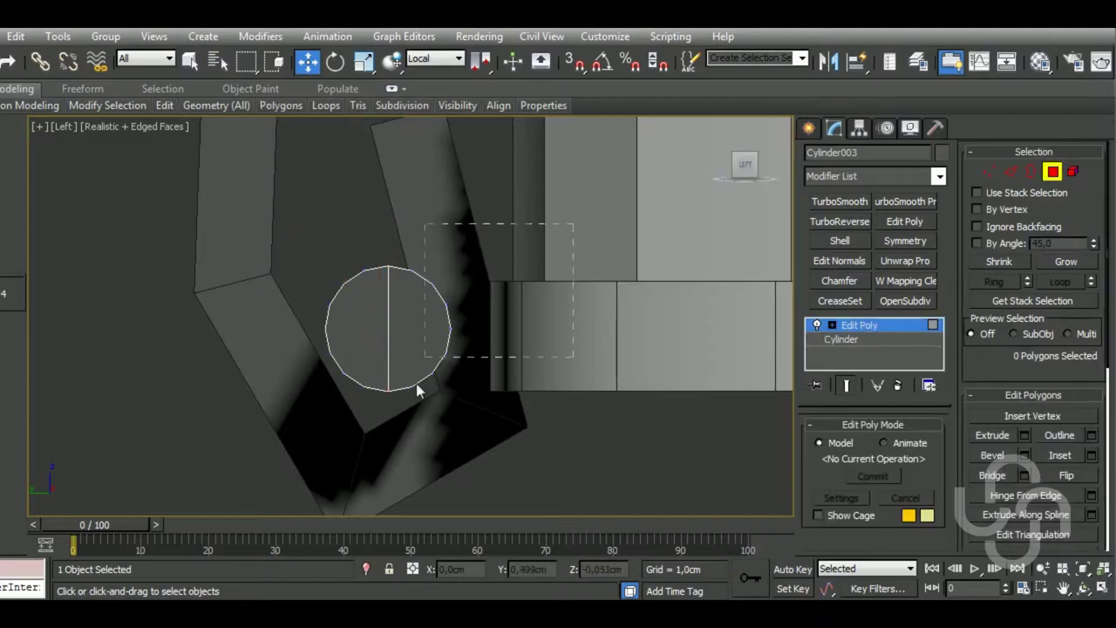
left_click_drag(393, 450, 393, 450)
key("Delete")
Shift-drag the open border along View-coordinate X to extend a flat tab to the base trim
key("3")
left_click(388, 345)
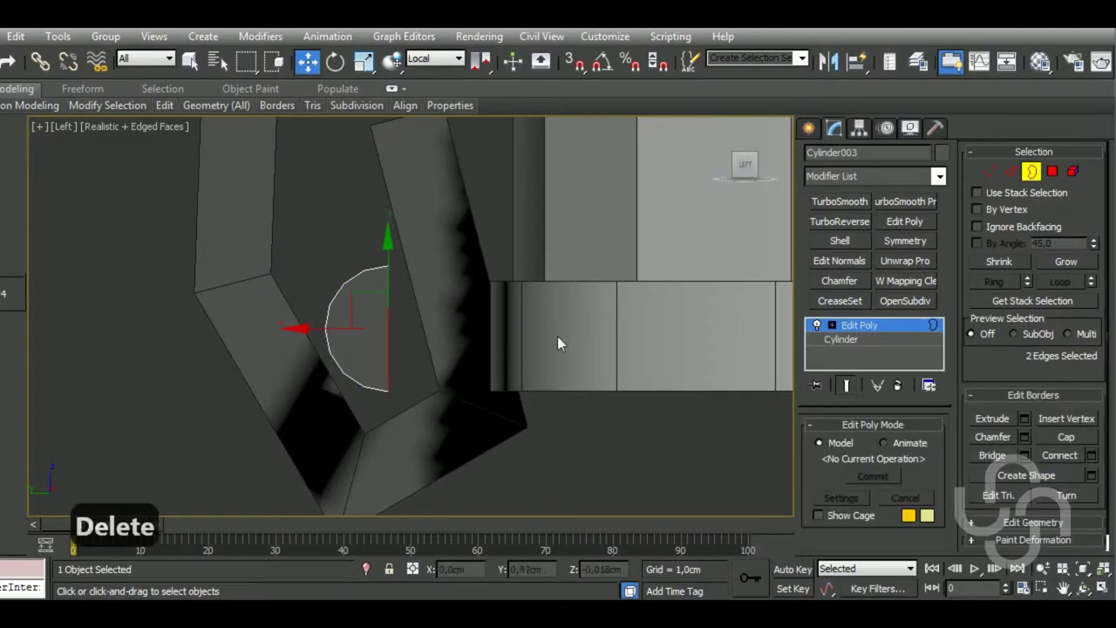
left_click(399, 356)
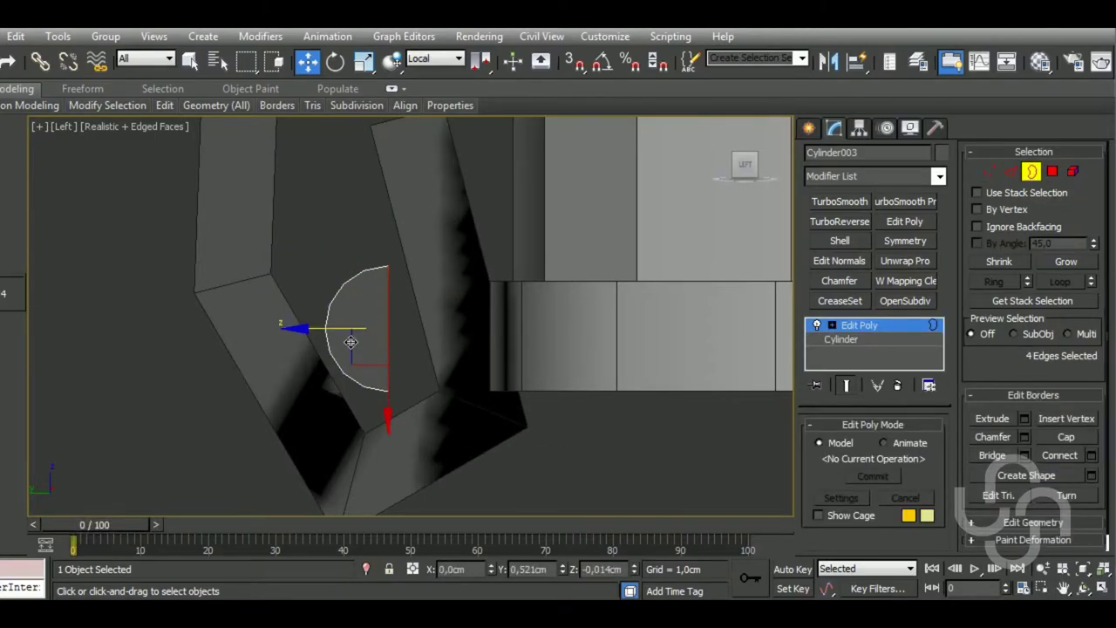
left_click(442, 58)
left_click(427, 72)
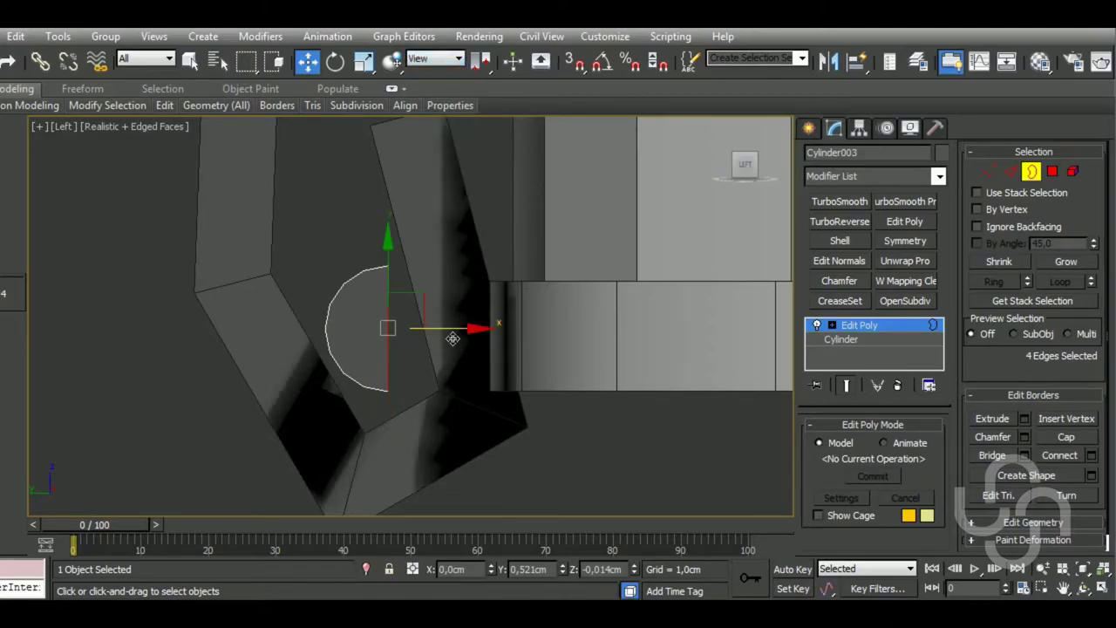
left_click_drag(452, 338, 576, 337, "shift")
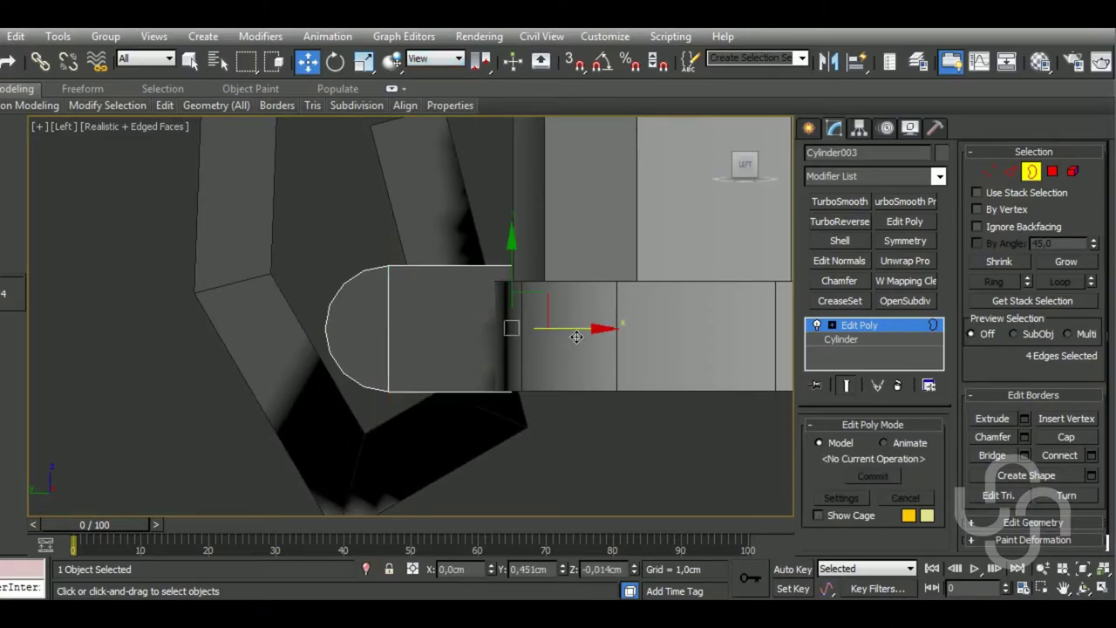
Undo an accidental pin move and nudge the tab's end slightly right
left_click(850, 325)
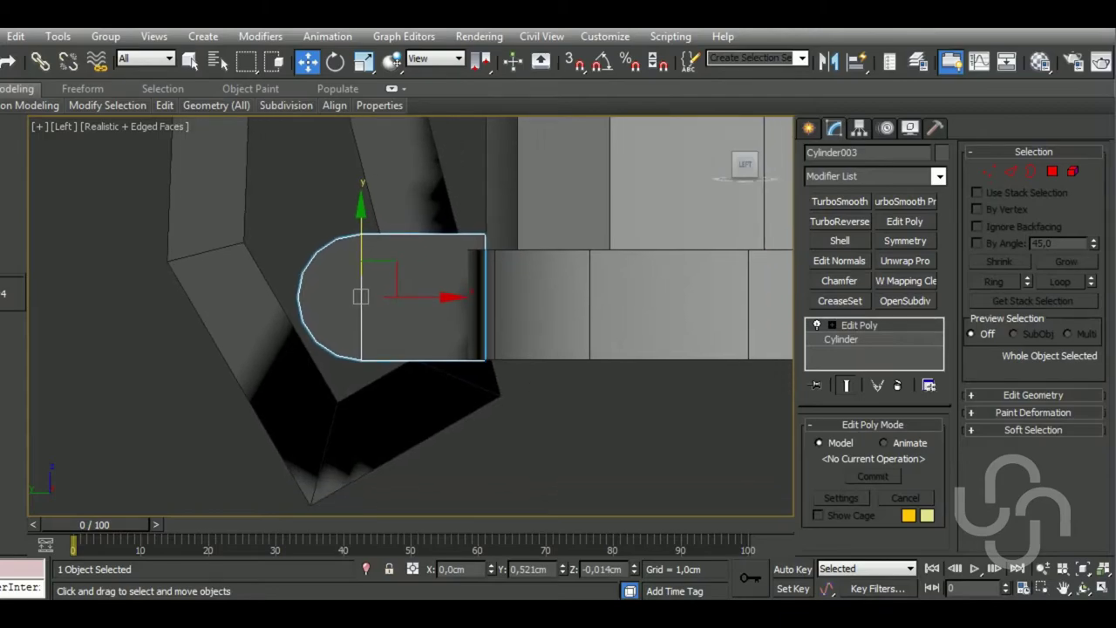
left_click_drag(440, 312, 443, 312)
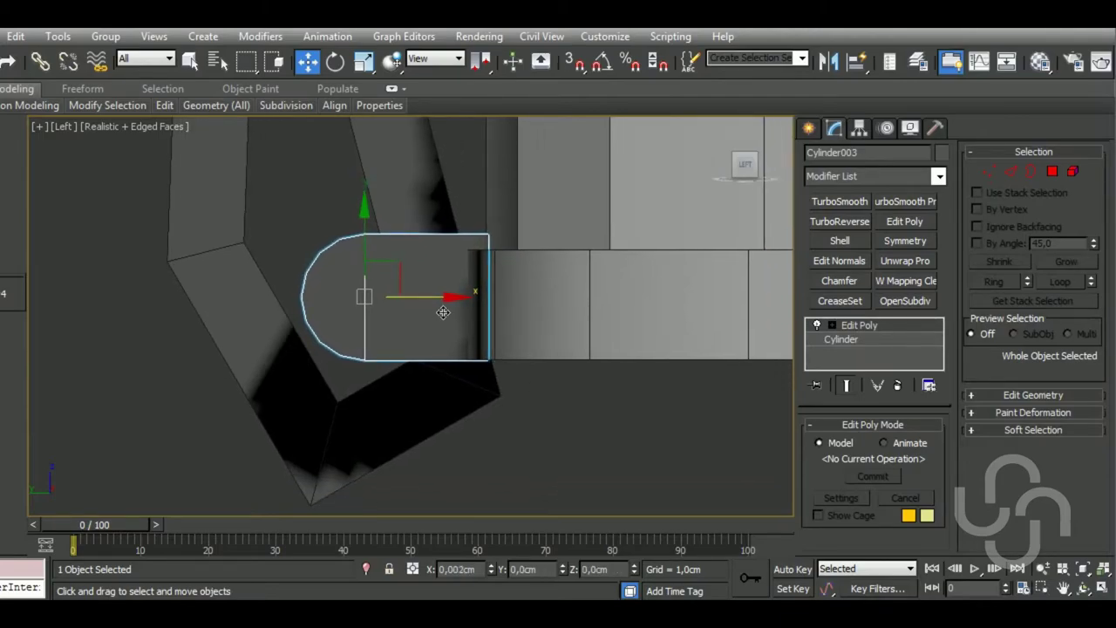
key("ctrl+z")
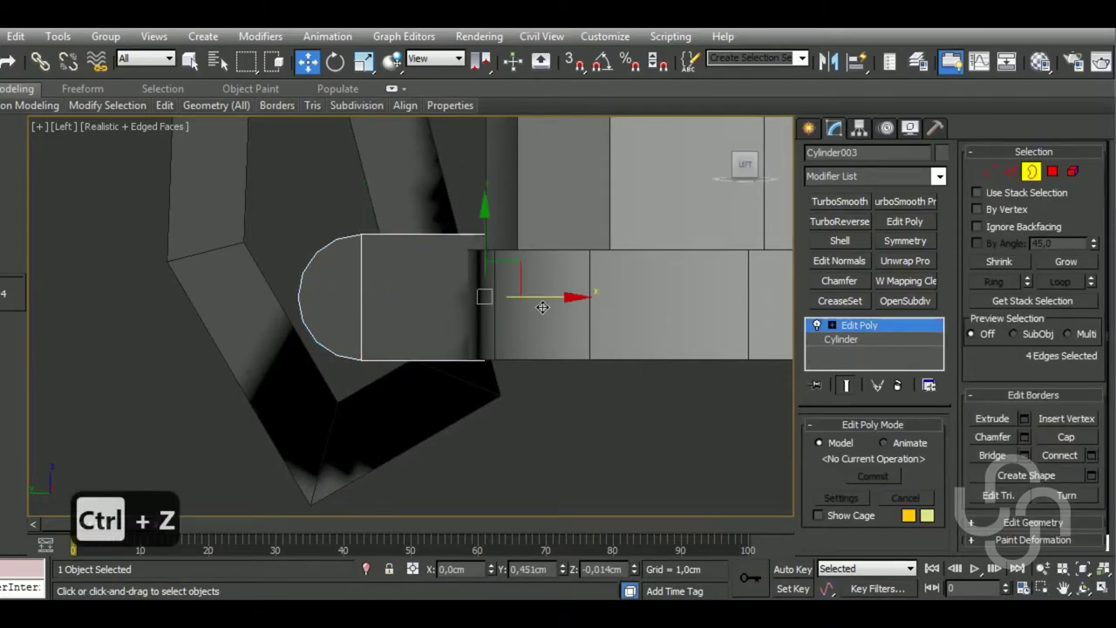
left_click_drag(542, 307, 552, 305)
left_click(1032, 172)
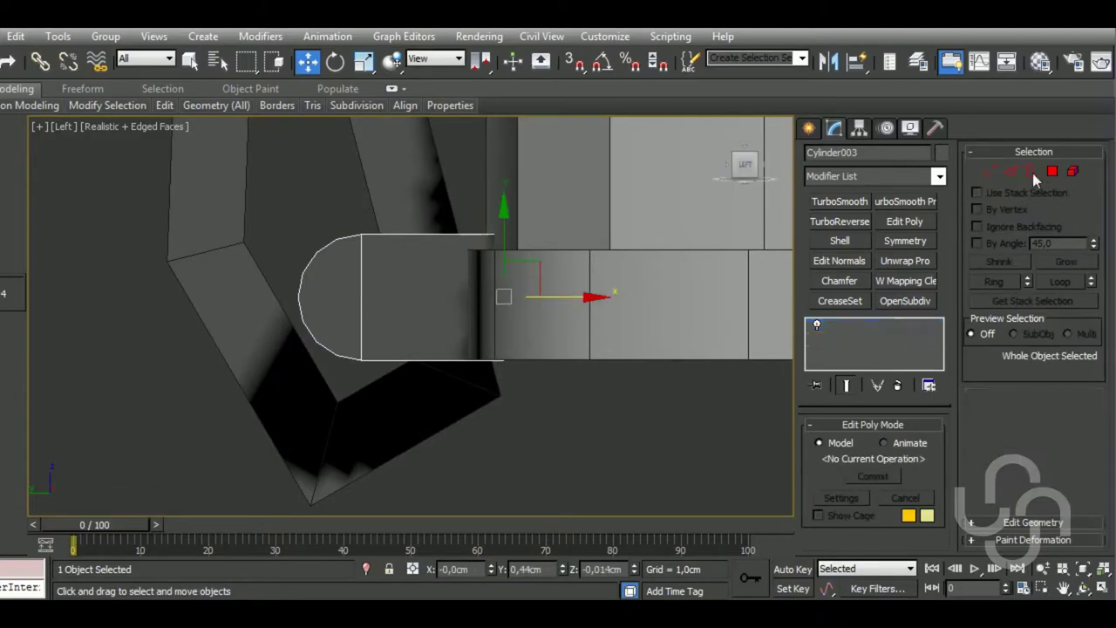
Select the ring of parallel edges running along the pin's flat extension
mouse_move(652, 366)
middle_mouse_down("alt")
mouse_move(732, 399)
mouse_move(655, 354)
mouse_move(673, 353)
middle_mouse_up("alt")
scroll(654, 354, "down", 3)
scroll(676, 353, "up", 2)
scroll(677, 353, "up", 2)
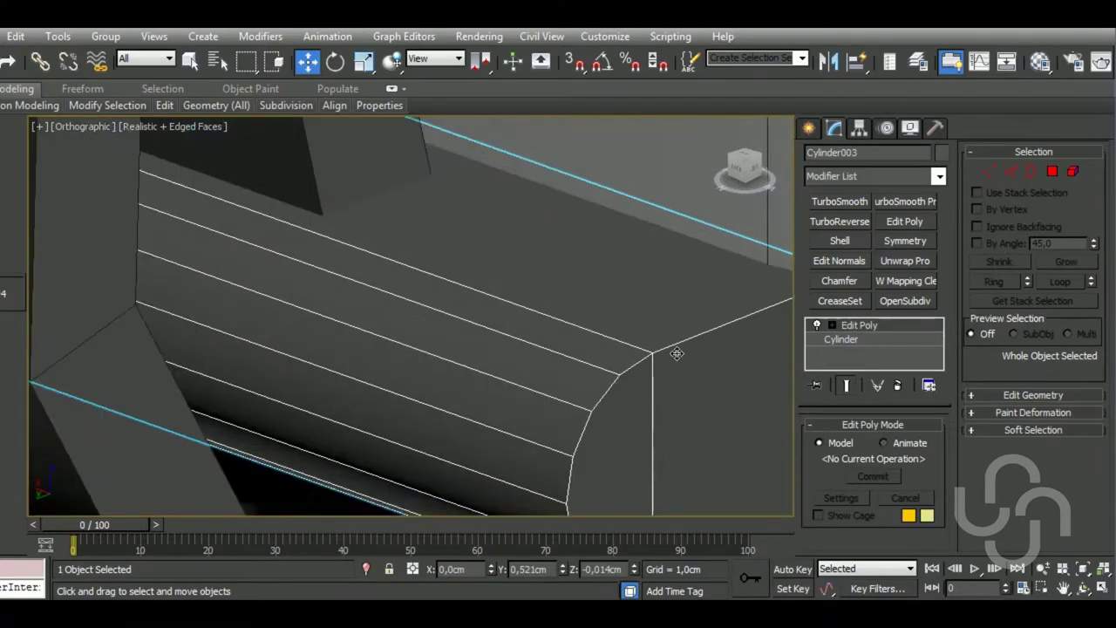
scroll(676, 353, "down", 2)
scroll(677, 353, "down", 2)
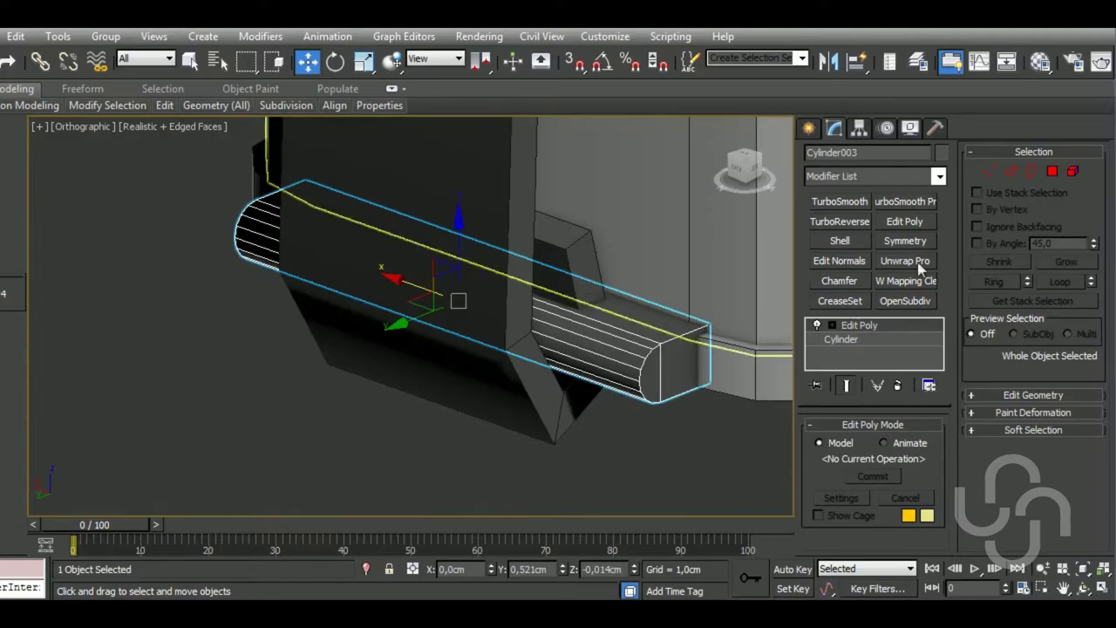
left_click(1009, 171)
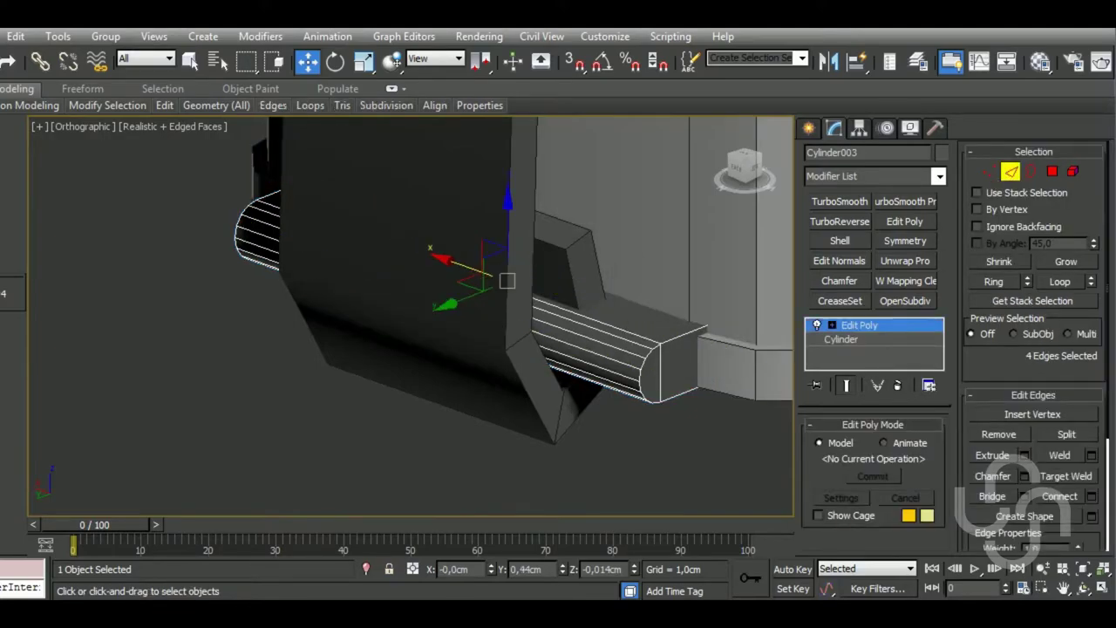
left_click(625, 341)
key("alt+r")
Connect the edge ring with 2 segments and Pinch 71
key("ctrl+shift+e")
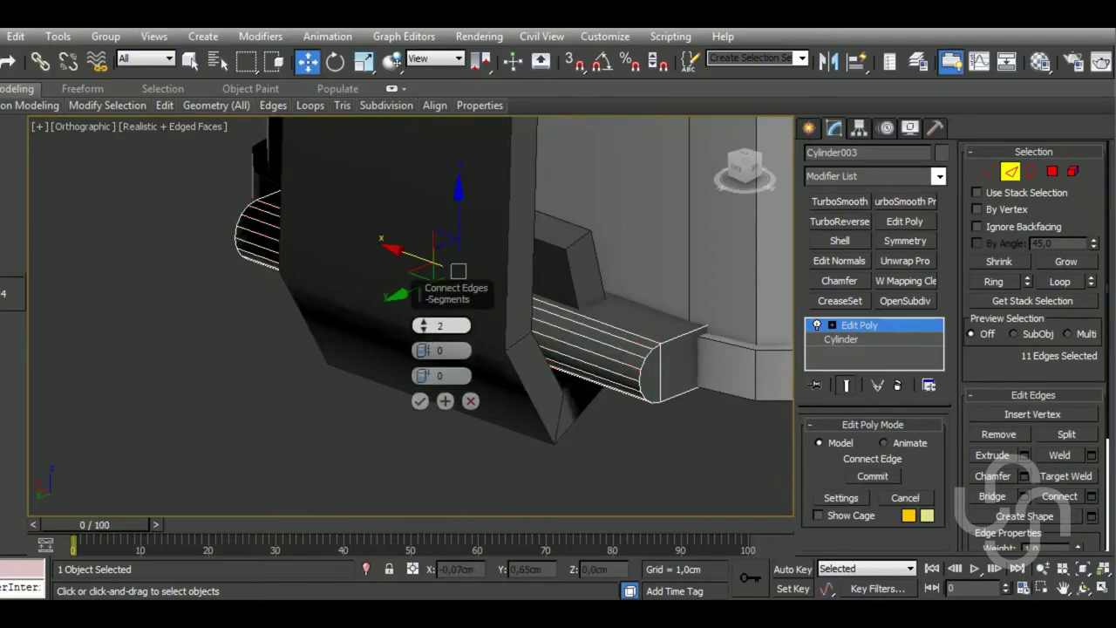
left_click_drag(422, 350, 361, 100)
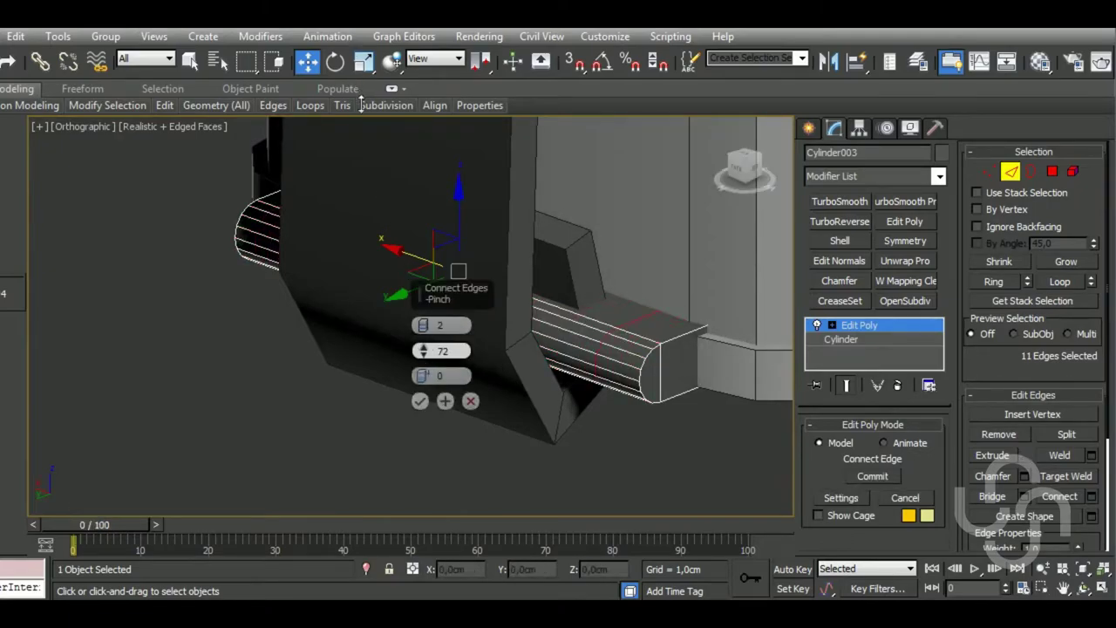
left_click_drag(361, 101, 363, 164)
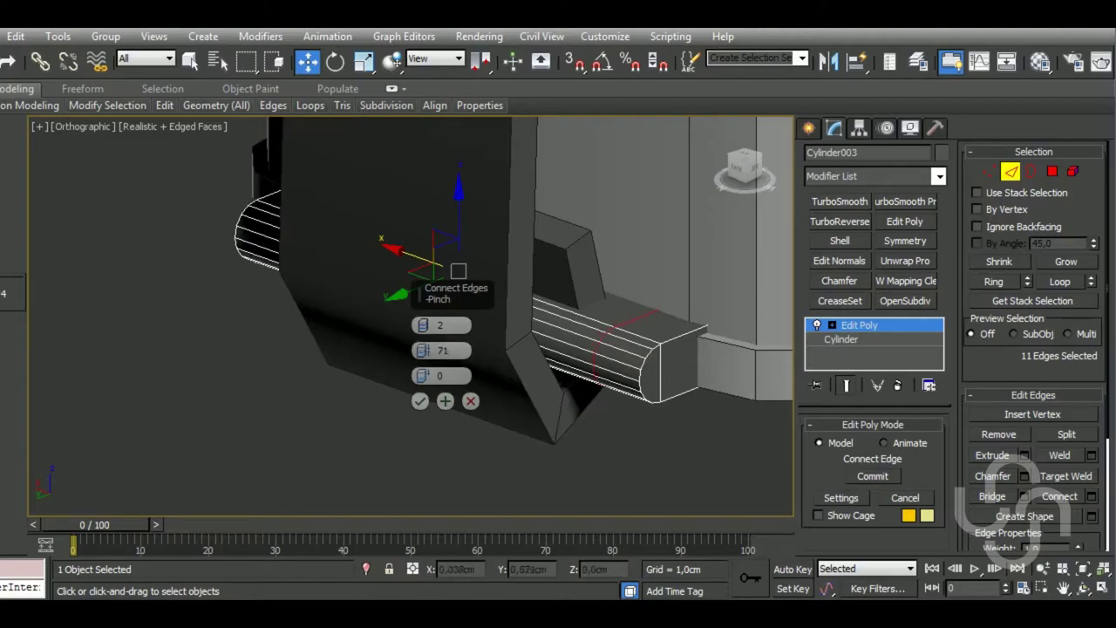
left_click(420, 400)
Delete the band of polygons around the pin's extension
left_click(1052, 172)
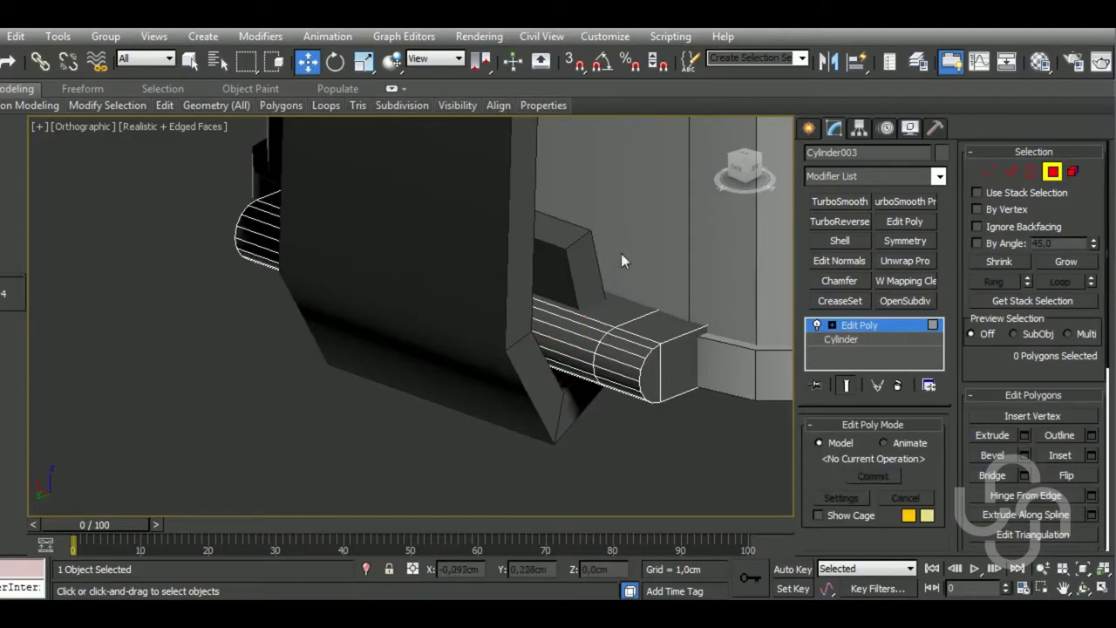
left_click(616, 311)
left_click(592, 336, "shift")
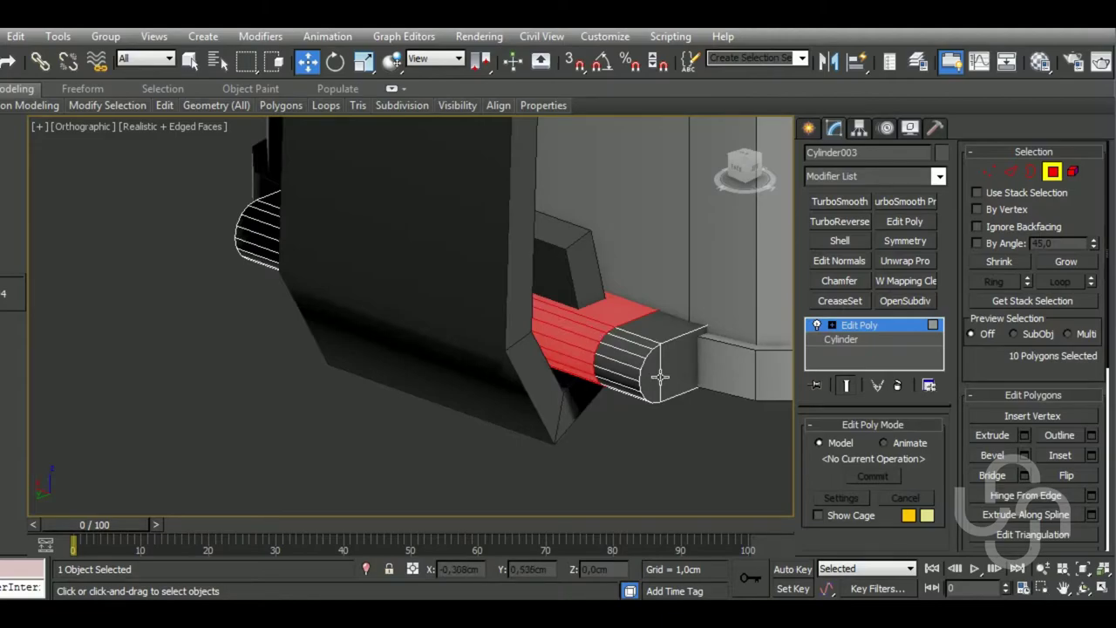
mouse_move(660, 377)
middle_mouse_down("alt")
mouse_move(639, 369)
mouse_move(720, 377)
middle_mouse_up("alt")
key("Delete")
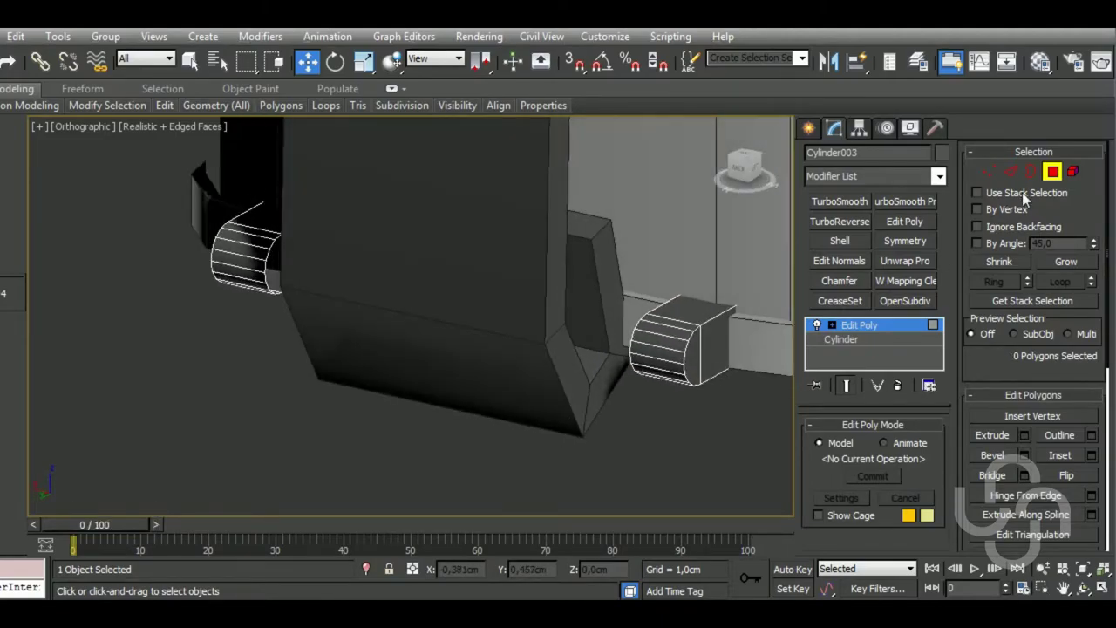
Select the cylinders' open border loops, then leave Border sub-object mode
left_click(1030, 171)
left_click(585, 394)
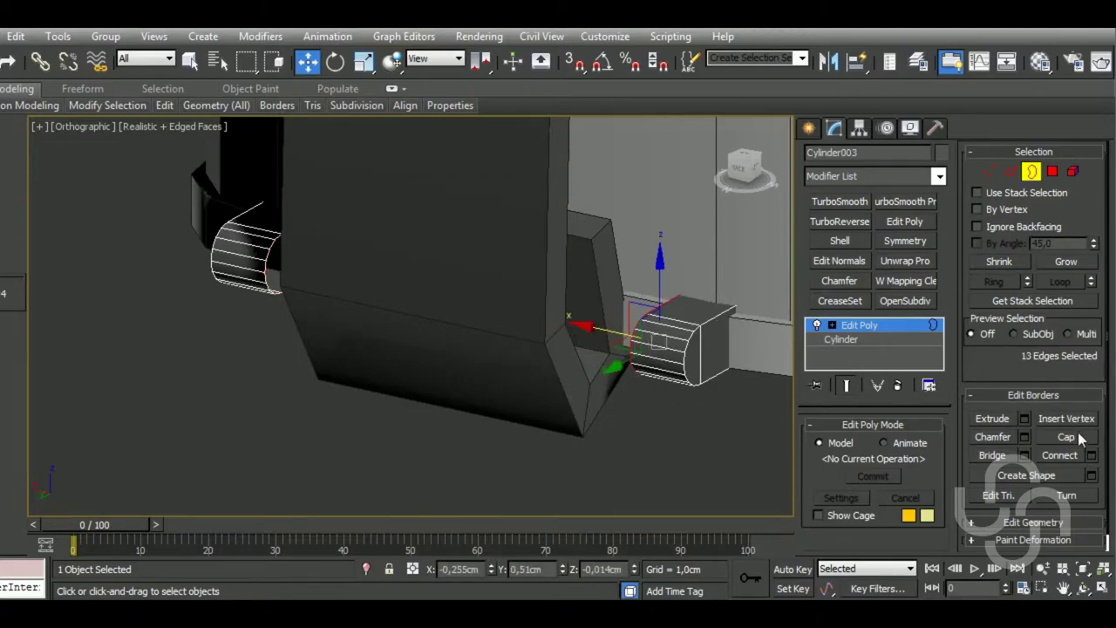
left_click(244, 245)
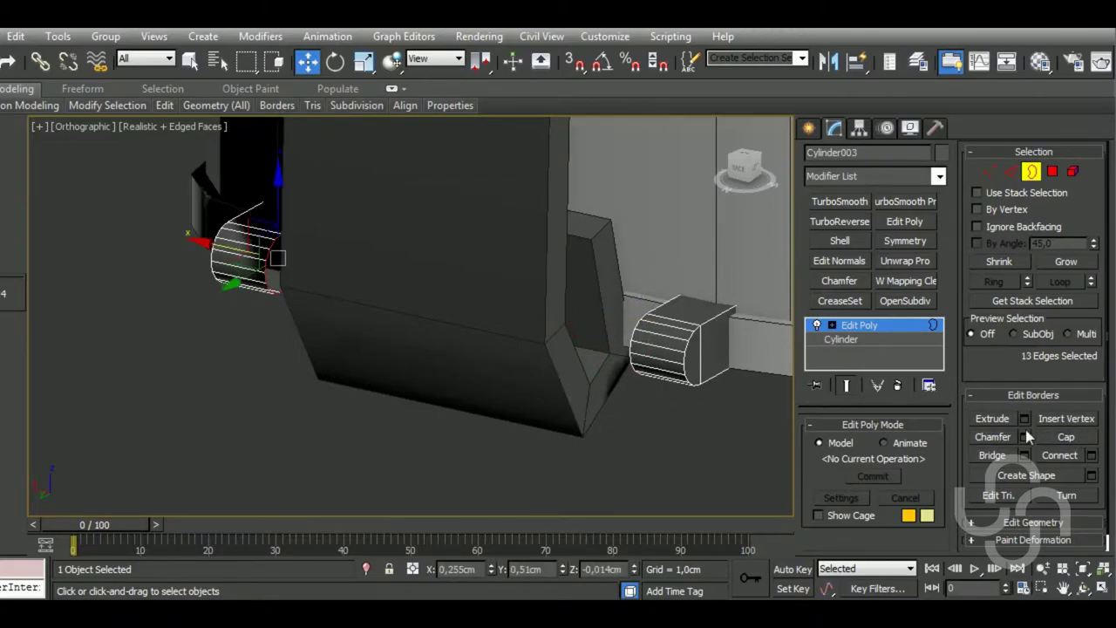
mouse_move(652, 425)
middle_mouse_down("alt")
mouse_move(690, 398)
mouse_move(671, 404)
middle_mouse_up("alt")
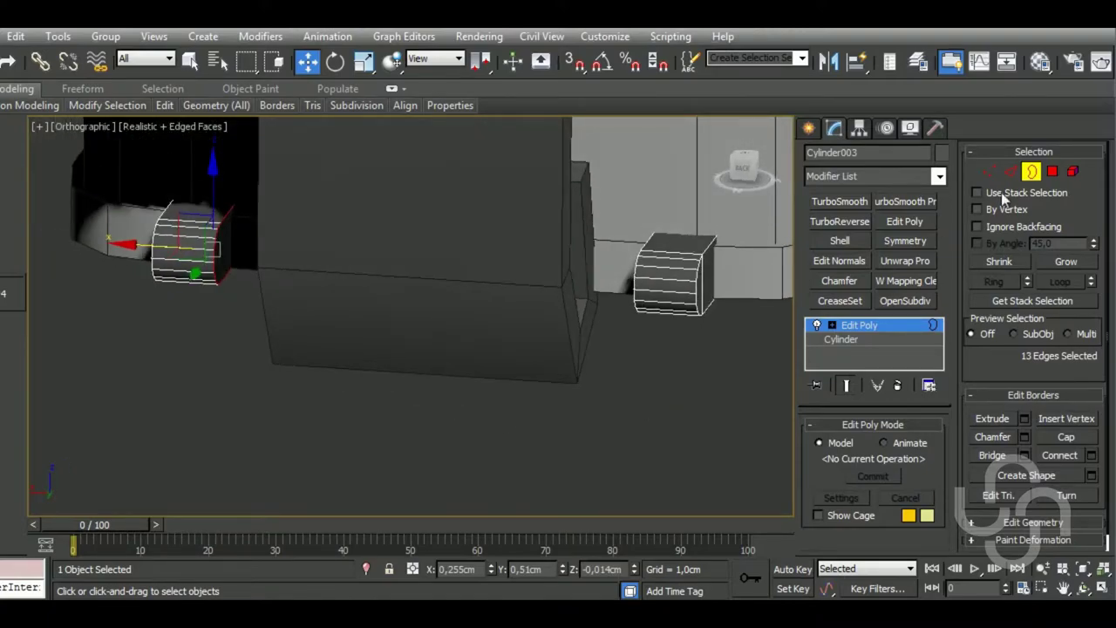
left_click(1030, 173)
Switch to Left view, zoom in, and start a Standard Primitives Cylinder
key("l")
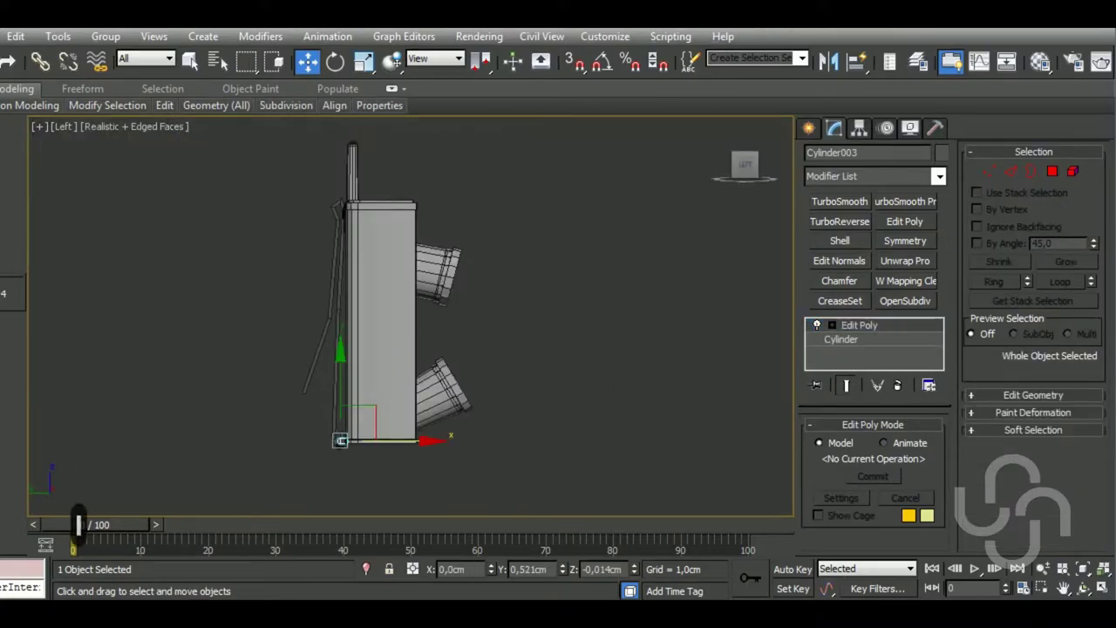
scroll(342, 441, "up", 5)
scroll(342, 449, "up", 2)
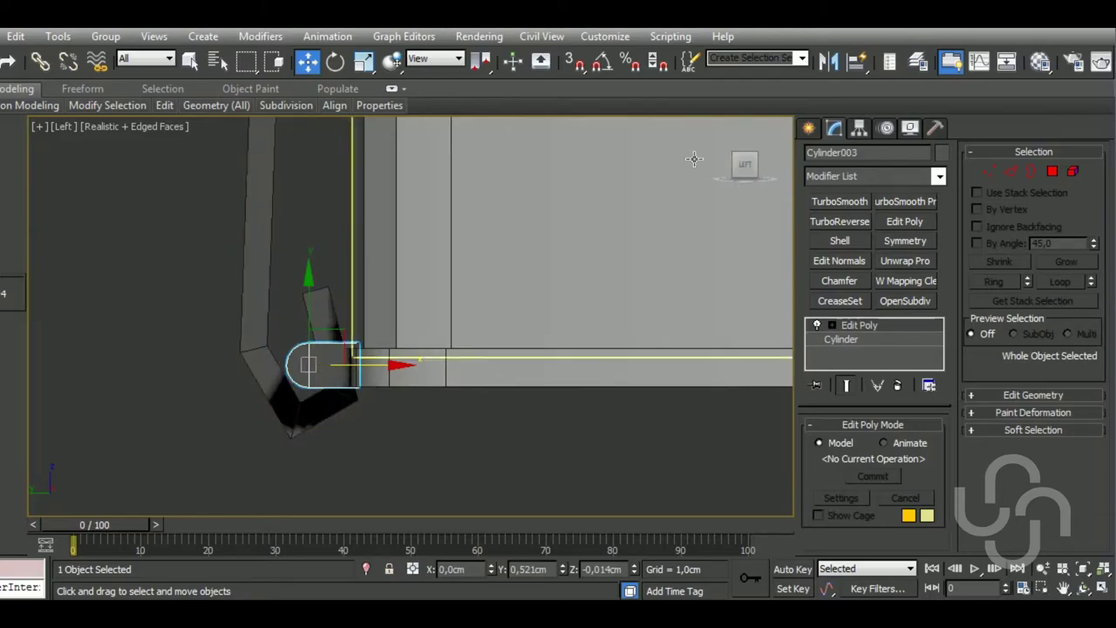
left_click(809, 128)
left_click(839, 275)
scroll(363, 357, "up", 2)
Draw a small cylinder centred on the rounded lower hinge in Left view
scroll(358, 336, "up", 1)
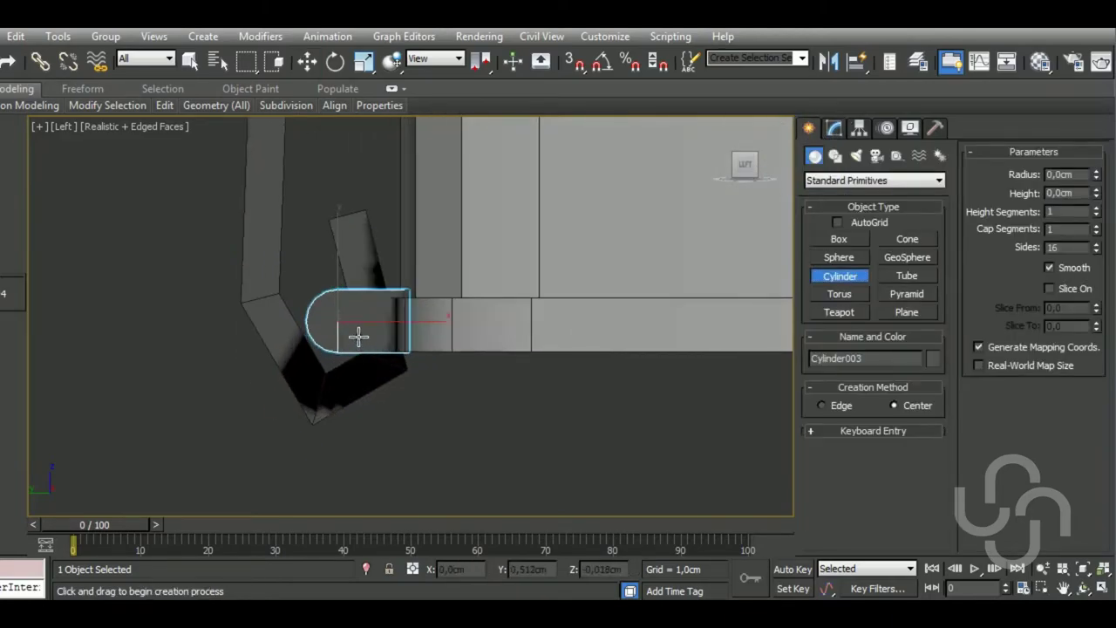
left_click_drag(354, 334, 371, 345)
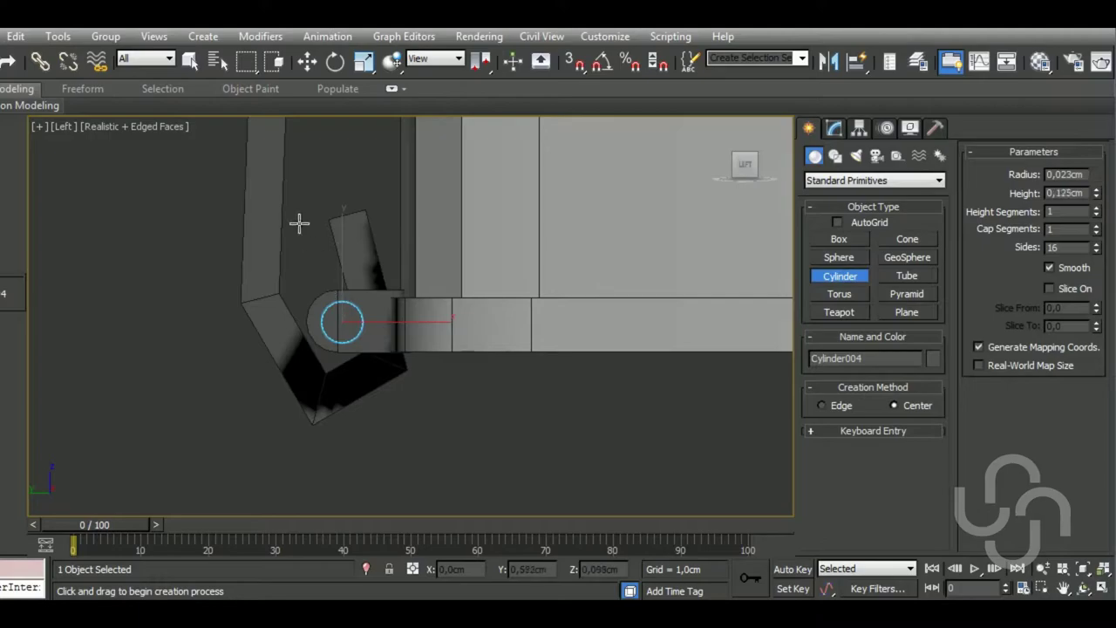
left_click(372, 314)
middle_click_drag(418, 323, 582, 361, "alt")
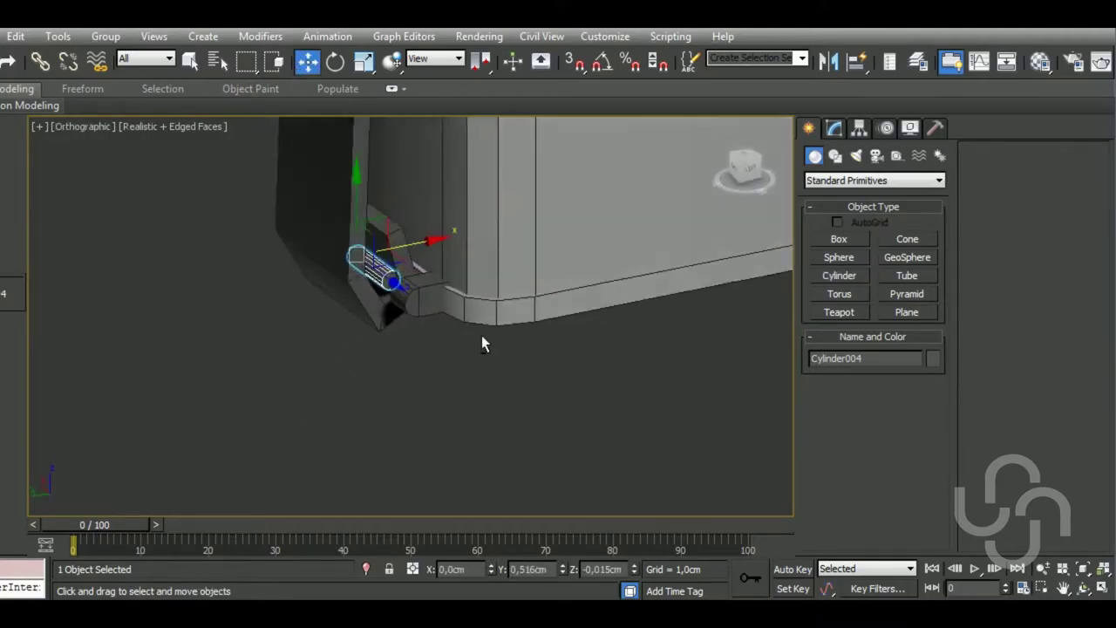
Set the cylinder's height to 0.523 cm and slide it left to span the hinge
left_click(836, 129)
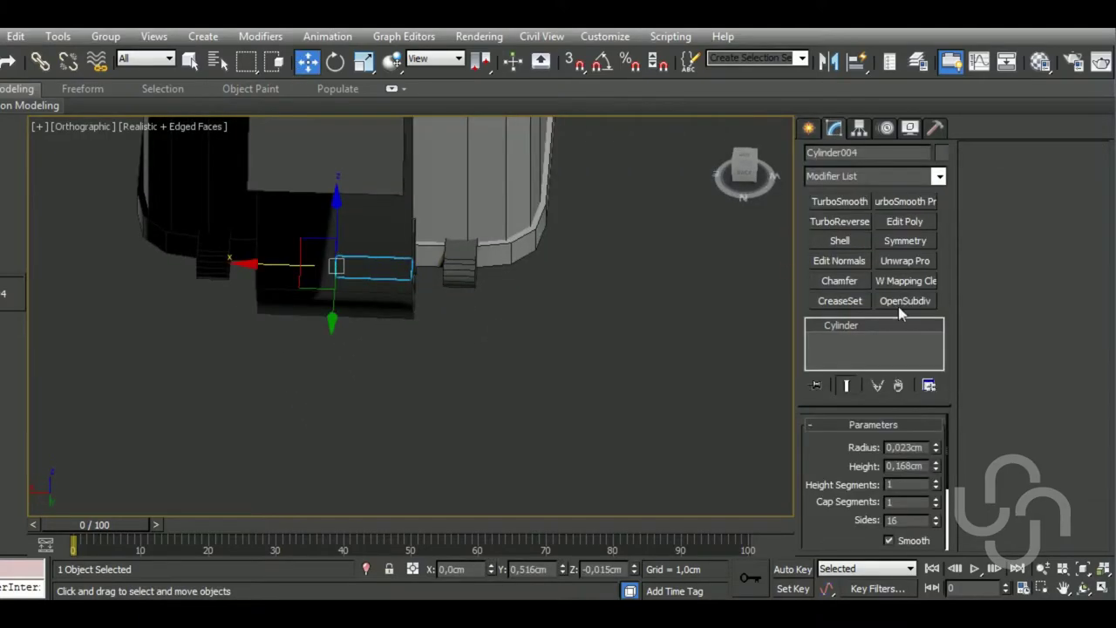
left_click_drag(935, 466, 939, 440)
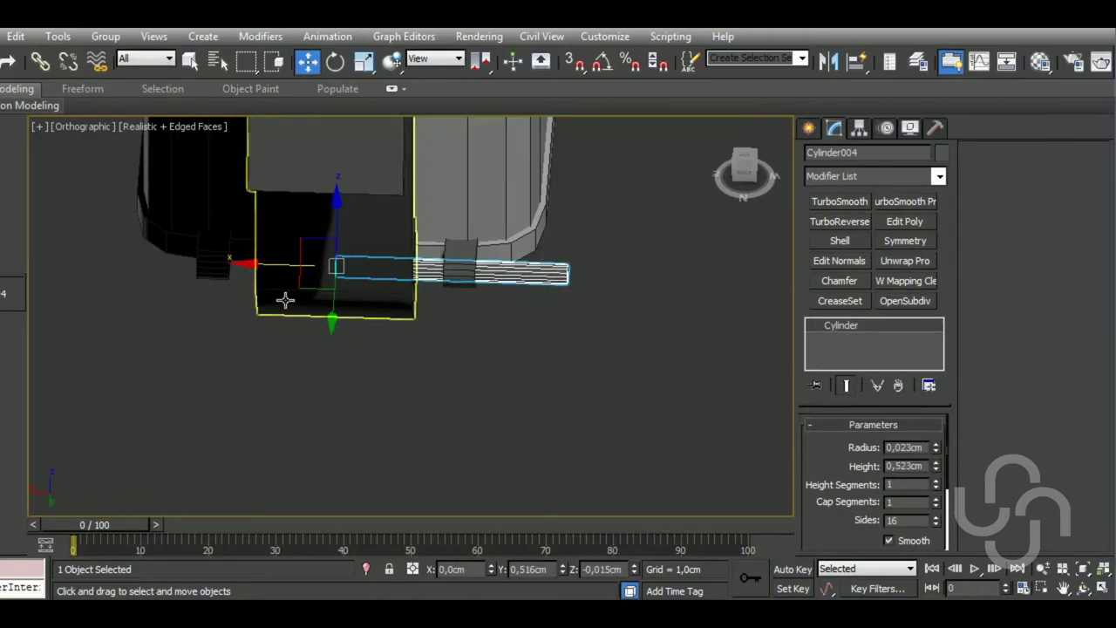
left_click_drag(272, 262, 153, 260)
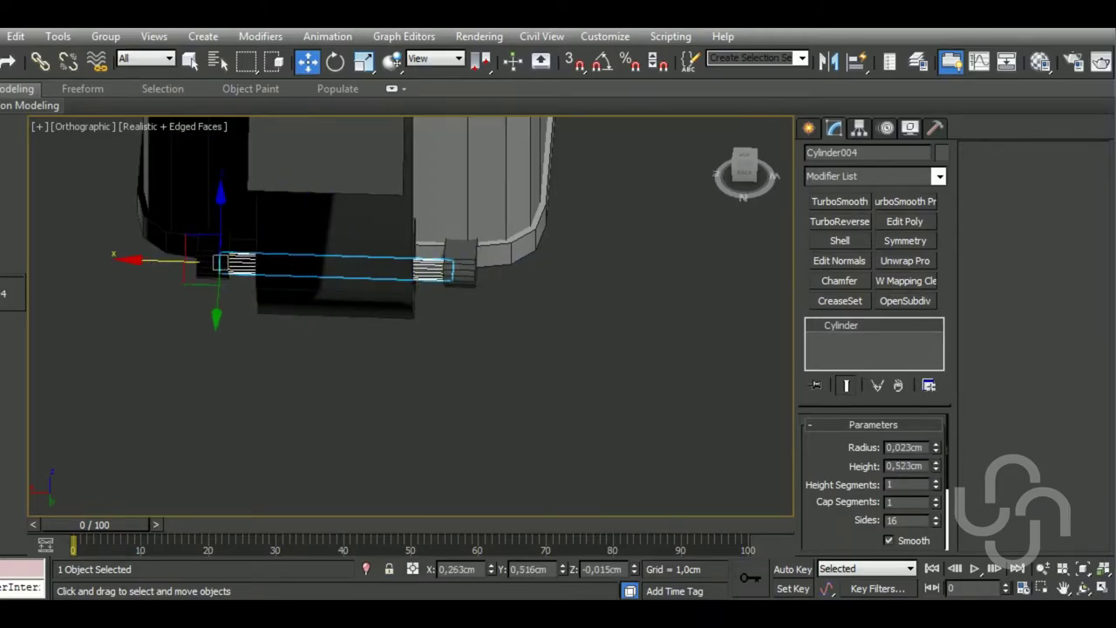
mouse_move(511, 336)
middle_mouse_down("alt")
mouse_move(328, 331)
mouse_move(372, 374)
middle_mouse_up("alt")
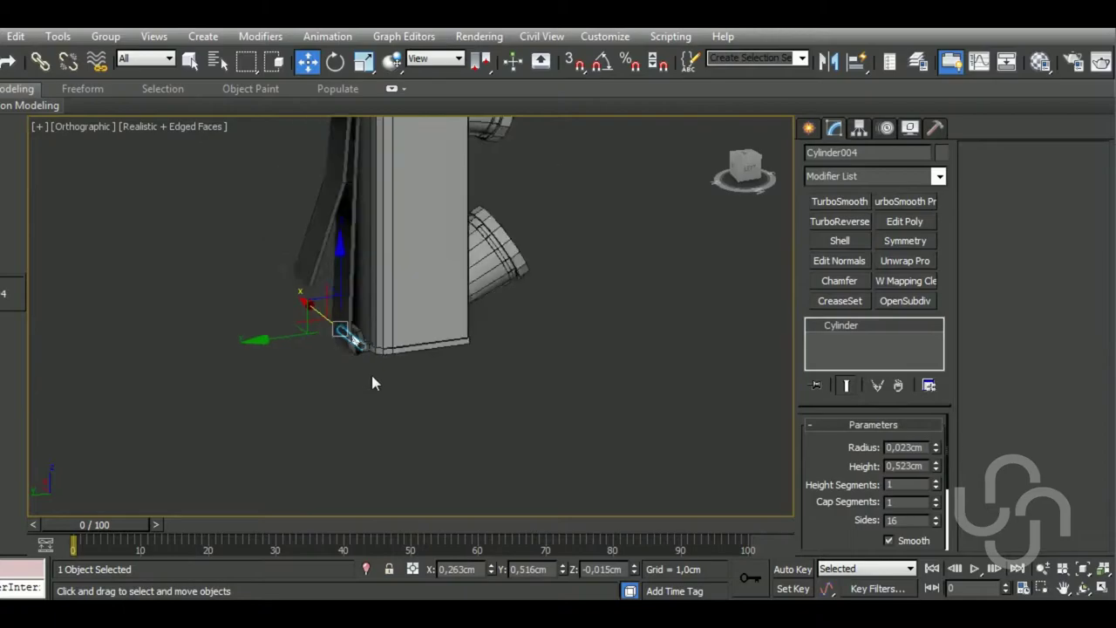
scroll(262, 203, "down", 3)
left_click_drag(262, 204, 492, 414)
Select the thin hinge pin cylinder together with the rounded hinge block
key("m")
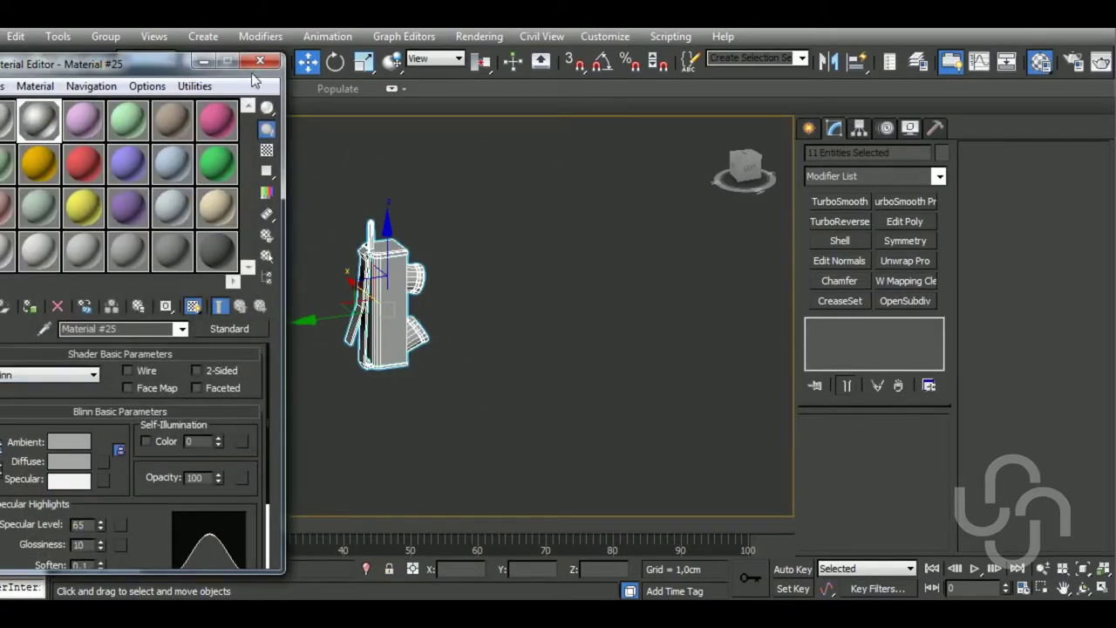
left_click(260, 60)
scroll(410, 383, "up", 3)
scroll(399, 385, "up", 4)
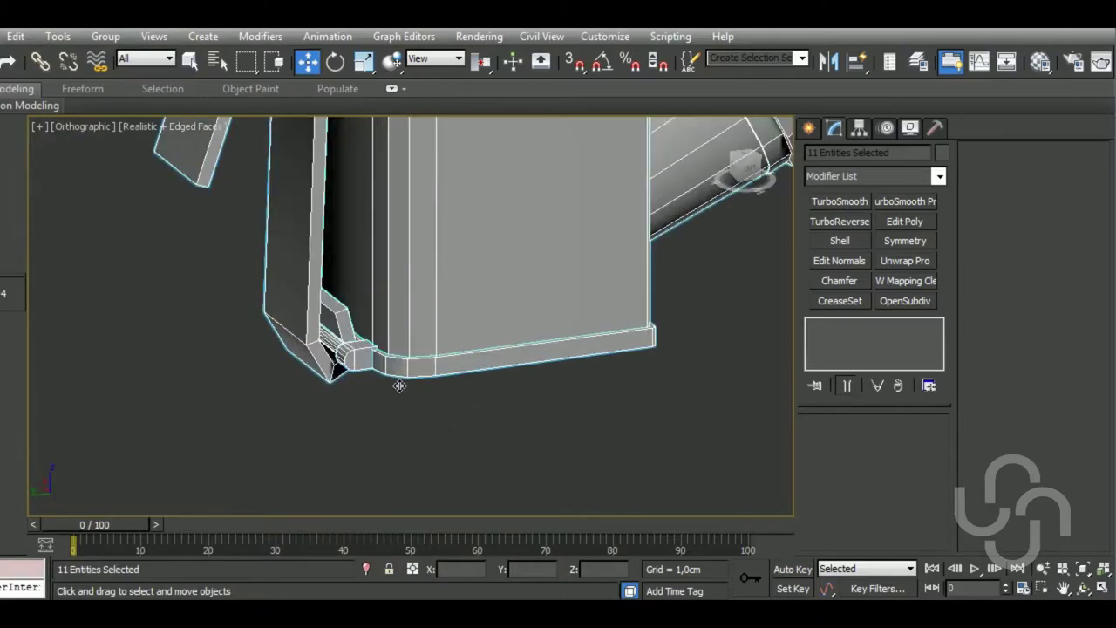
scroll(399, 385, "up", 3)
left_click(353, 357)
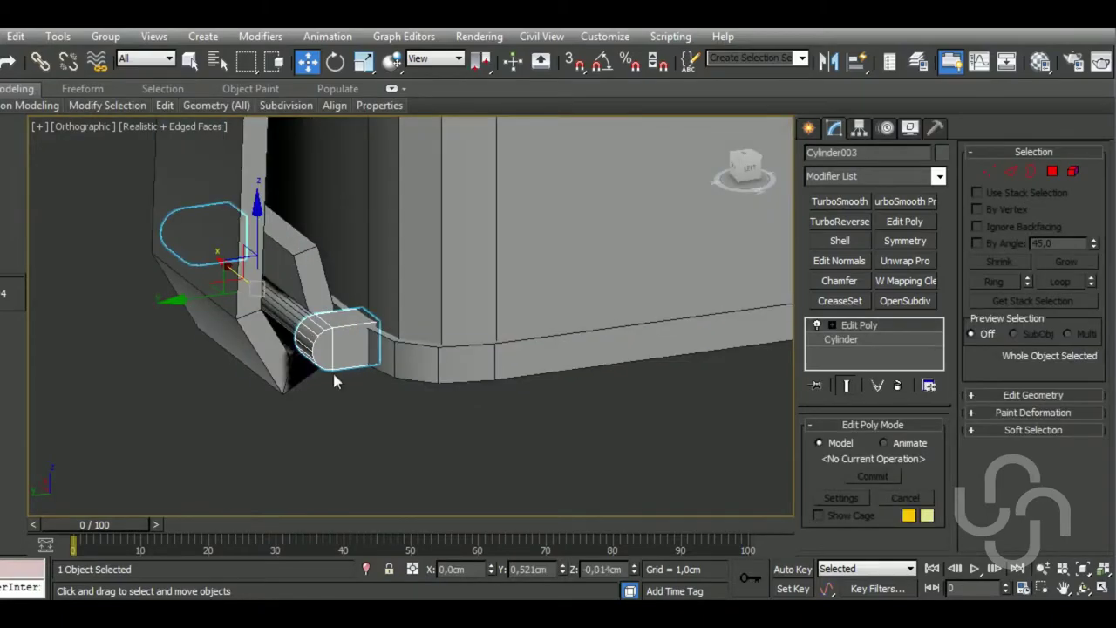
left_click(323, 296, "ctrl")
scroll(354, 393, "down", 2)
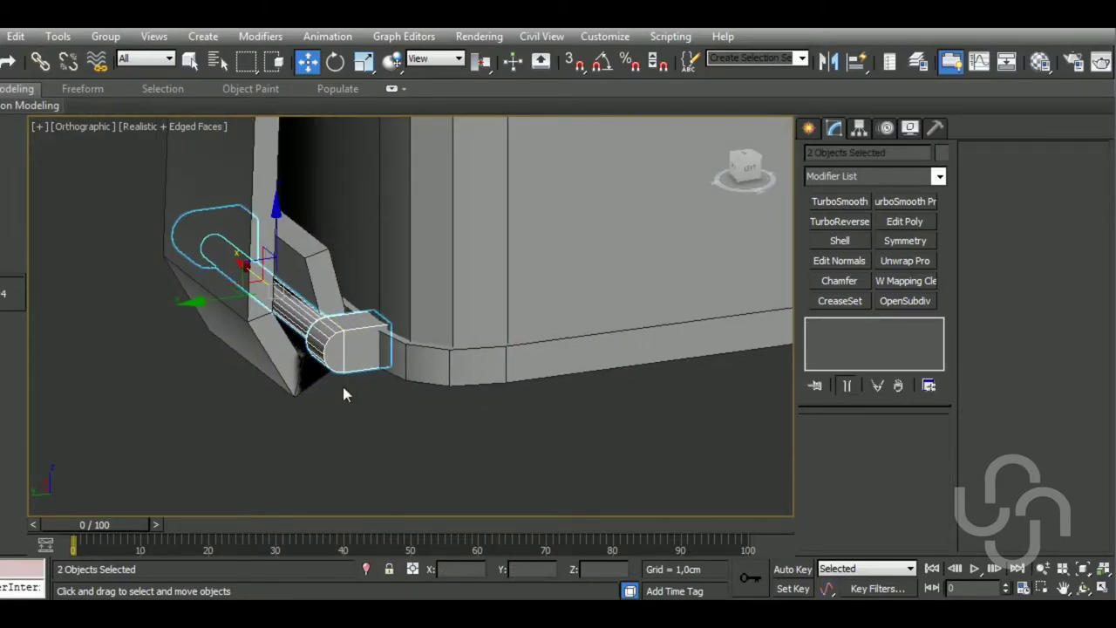
In Left view, Shift-drag both up to the top edge as an independent Copy
key("l")
left_click_drag(349, 409, 350, 175)
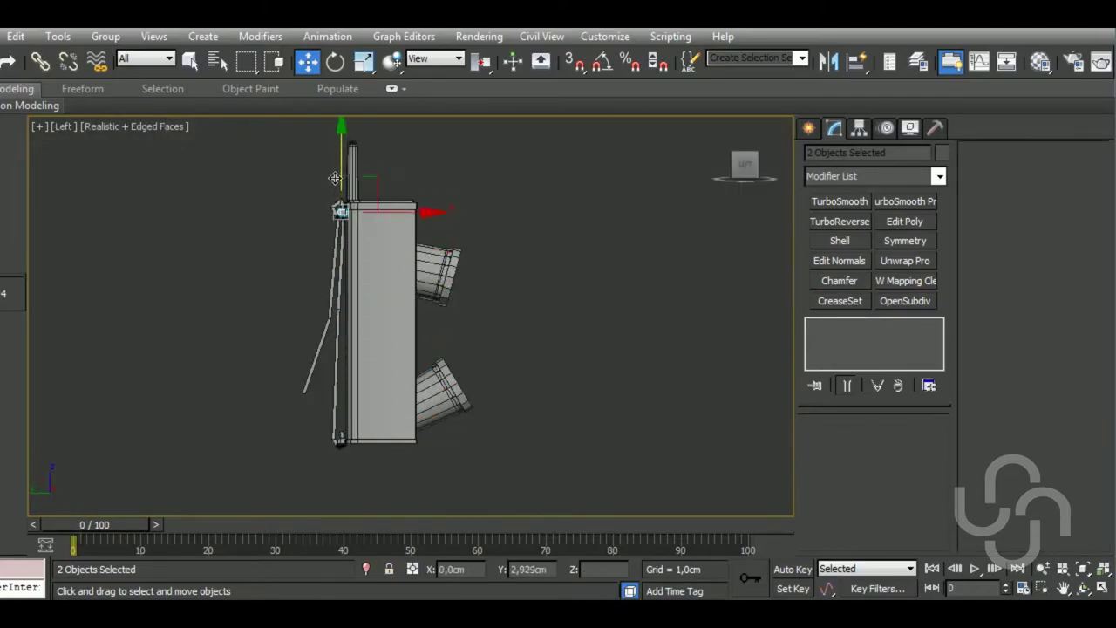
key("ctrl+v")
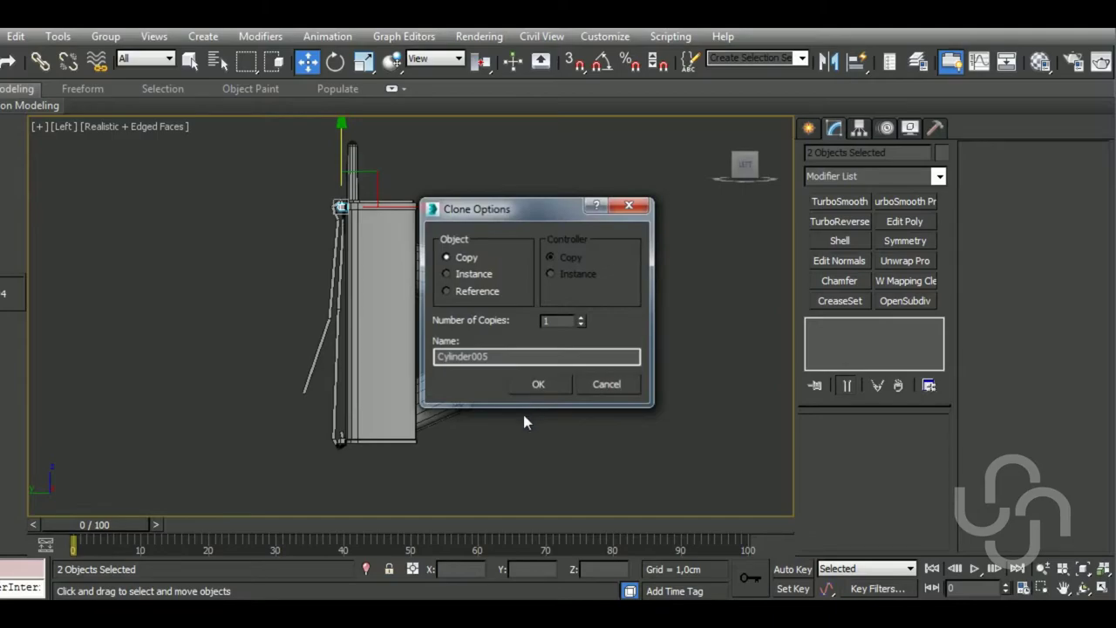
left_click(533, 385)
Zoom in around the lower hinge and clear the selection
middle_click_drag(530, 406, 562, 424)
scroll(357, 460, "up", 2)
scroll(368, 444, "up", 4)
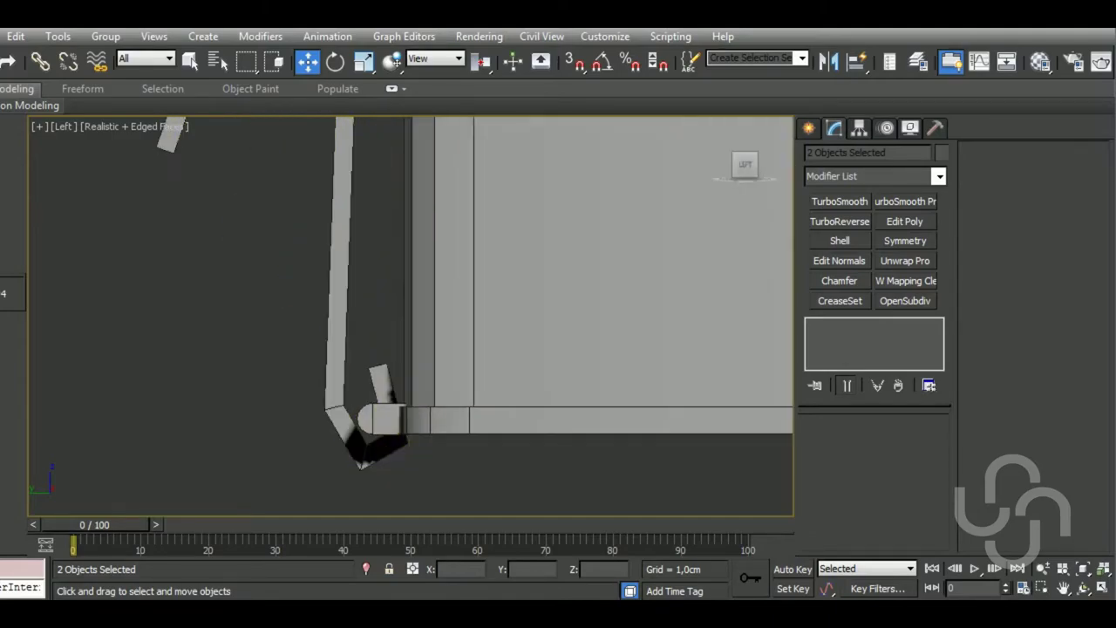
scroll(465, 291, "down", 4)
scroll(452, 312, "up", 1)
scroll(418, 202, "up", 3)
scroll(418, 202, "up", 2)
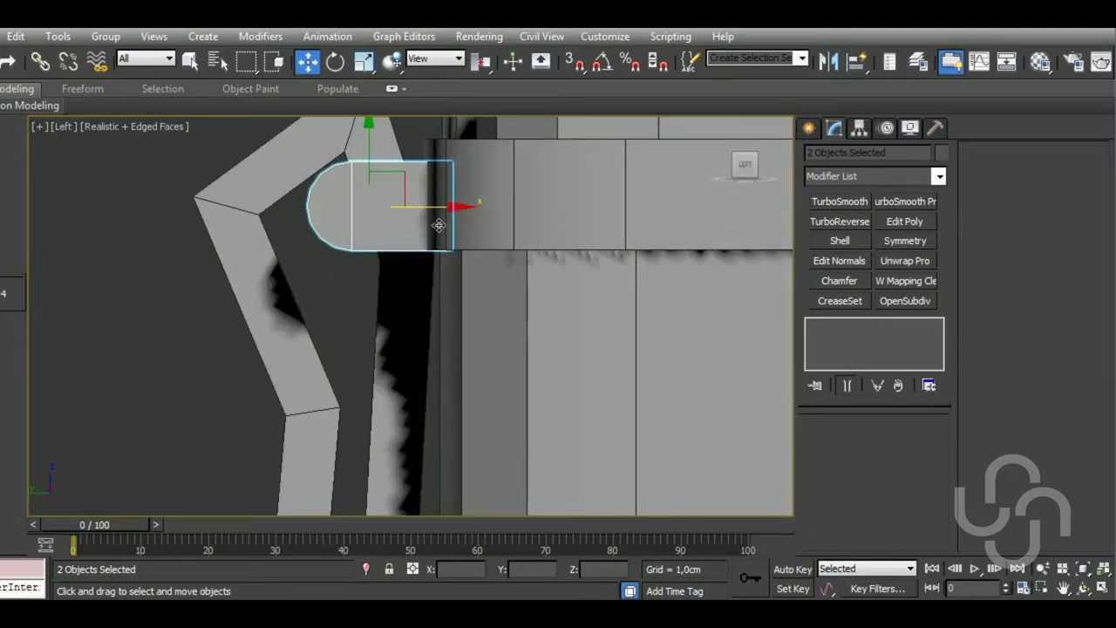
scroll(418, 210, "down", 2)
scroll(422, 369, "down", 2)
left_click(422, 369)
Select the bent clip line Line001 at its base Line level for editing
left_click(435, 379)
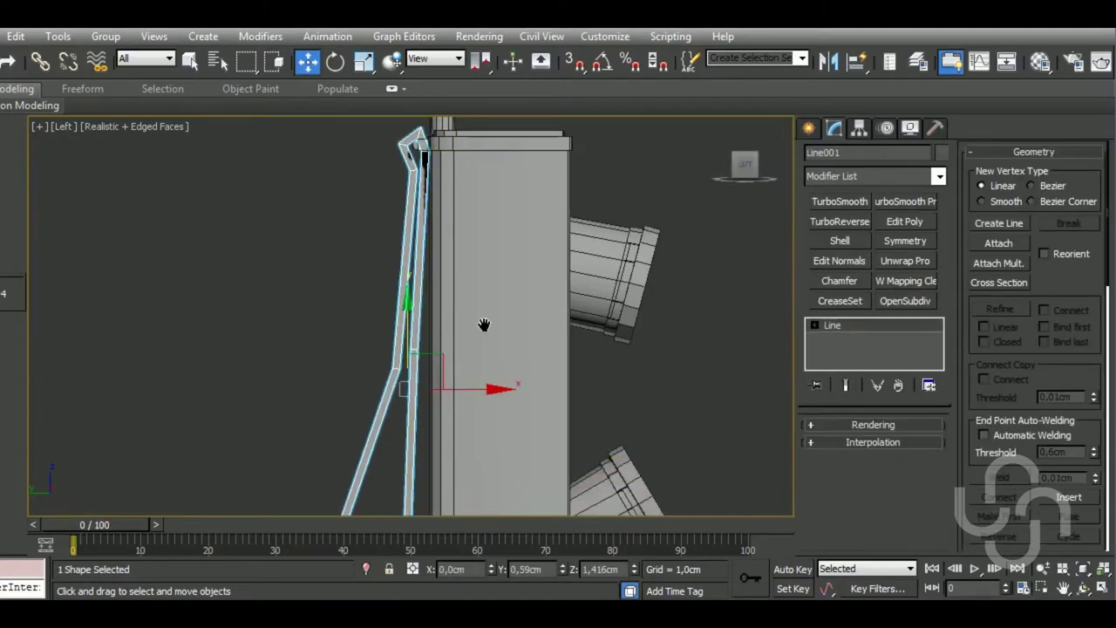
scroll(486, 324, "down", 3)
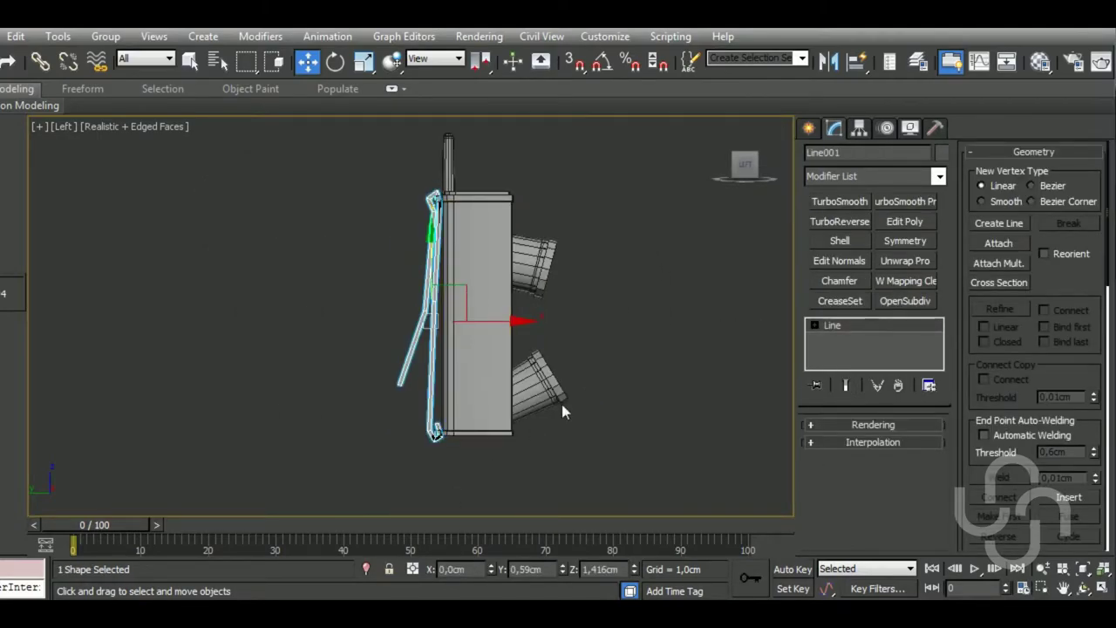
middle_click_drag(475, 258, 485, 279)
scroll(484, 277, "up", 4)
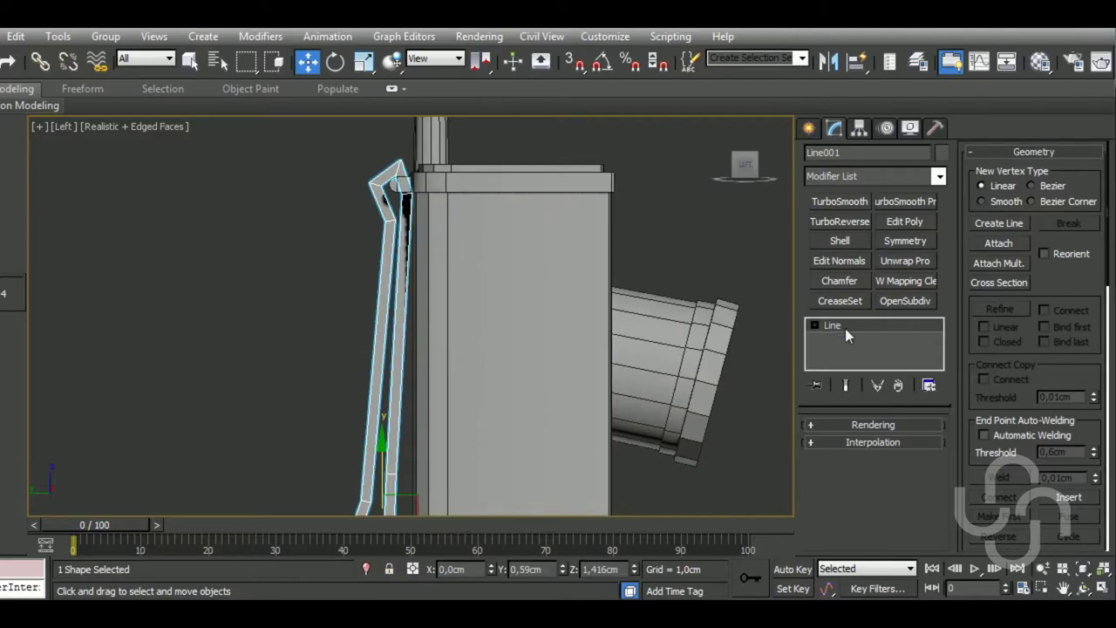
left_click(925, 325)
left_click_drag(1066, 314, 1073, 37)
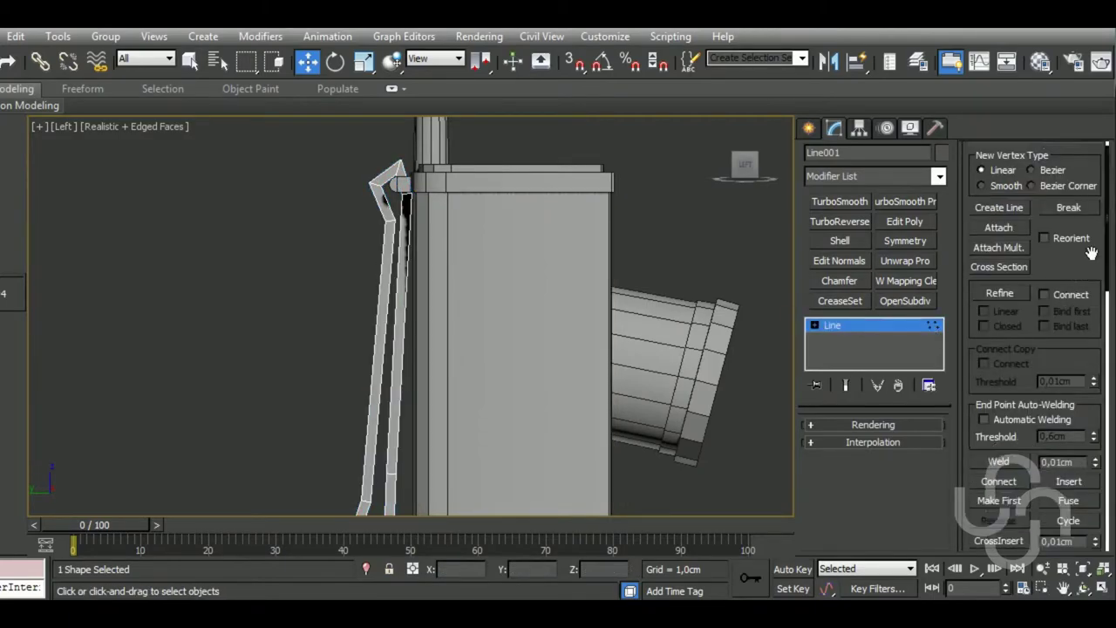
Activate Fillet and display the scene in wireframe to expose the hook's vertices
left_click(998, 347)
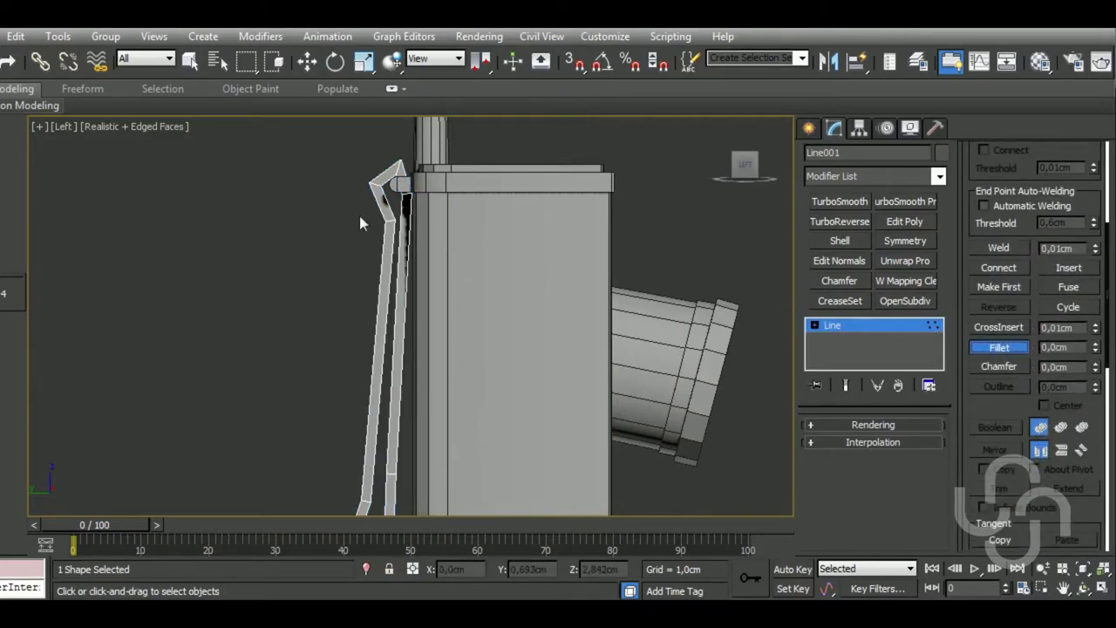
scroll(383, 222, "up", 2)
scroll(421, 233, "up", 2)
scroll(421, 233, "up", 1)
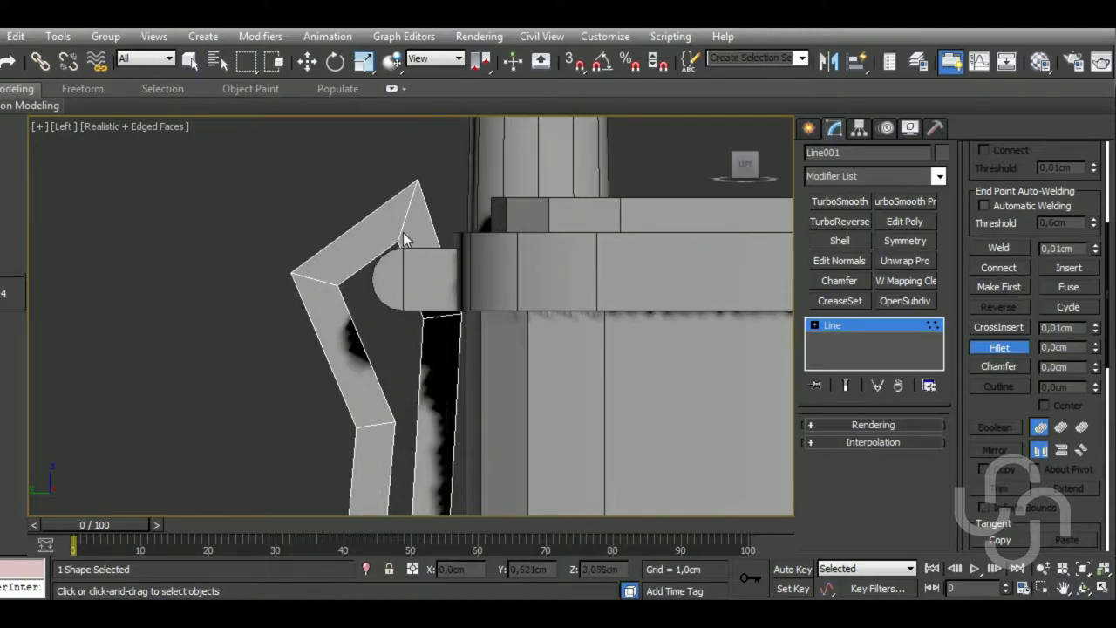
scroll(420, 262, "down", 2)
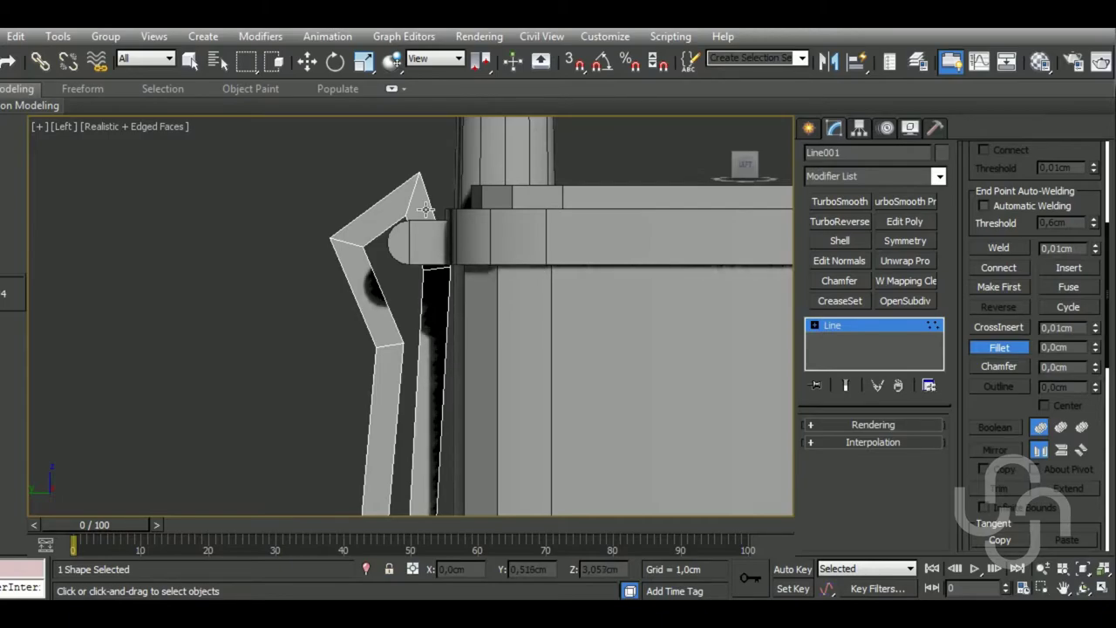
key("F3")
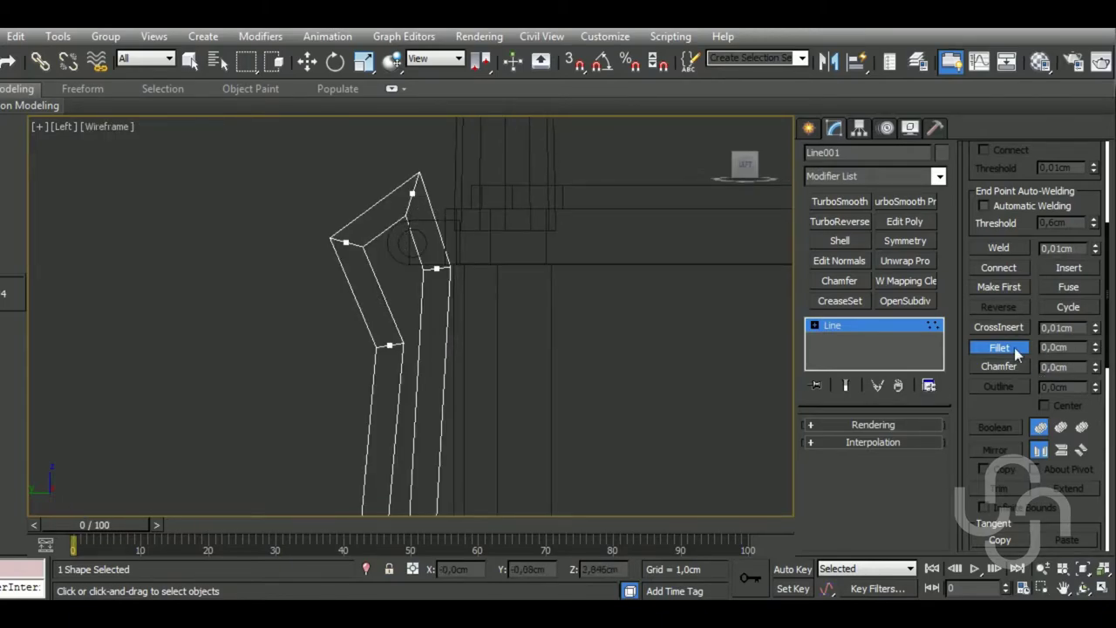
middle_click_drag(475, 314, 443, 289)
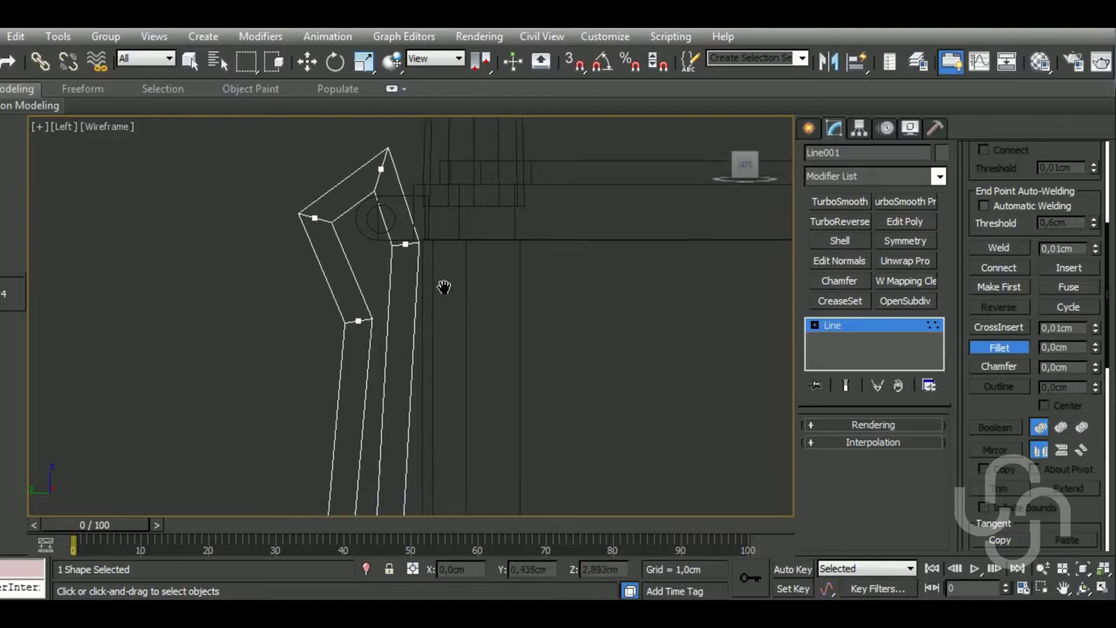
Fillet the hook's top and outer corners and the lower bend into smooth arcs
left_click(364, 328)
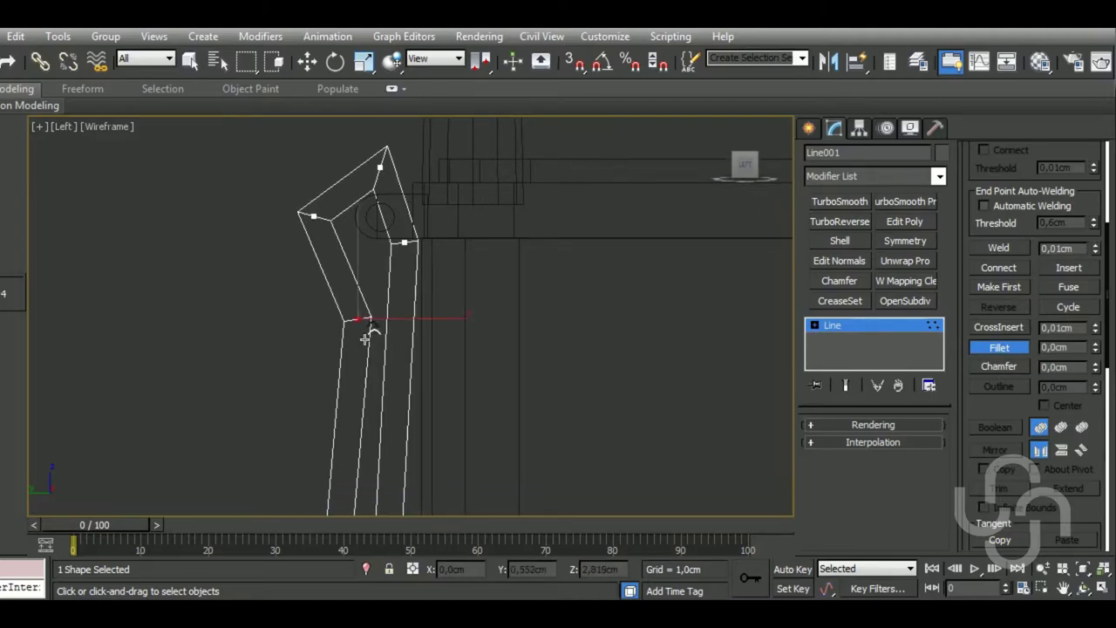
left_click(381, 167)
left_click_drag(385, 191, 357, 151)
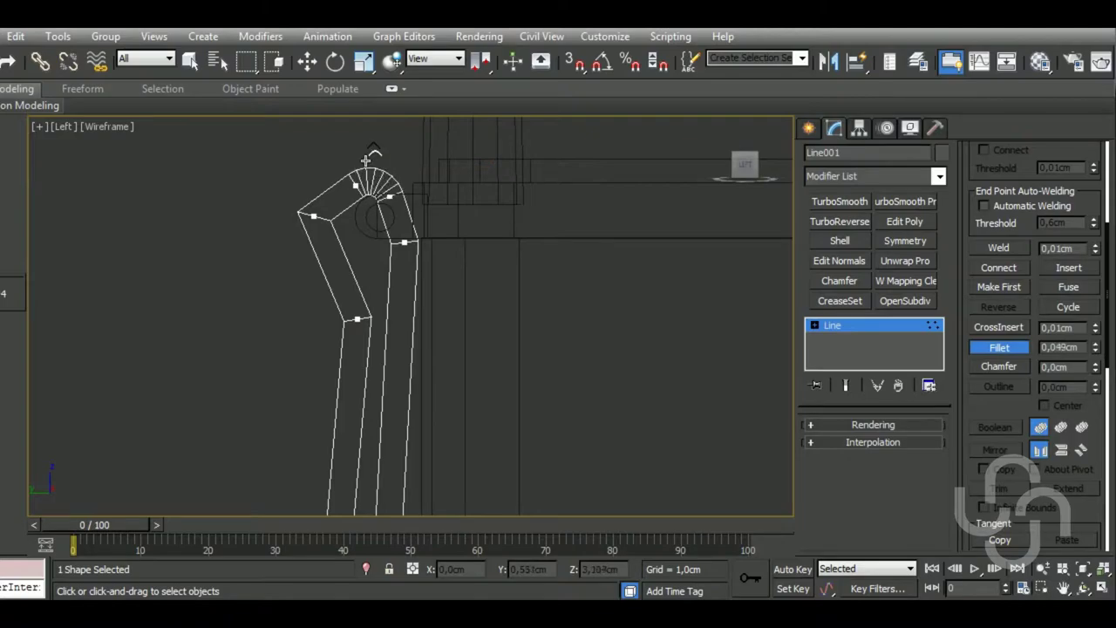
left_click_drag(332, 228, 324, 202)
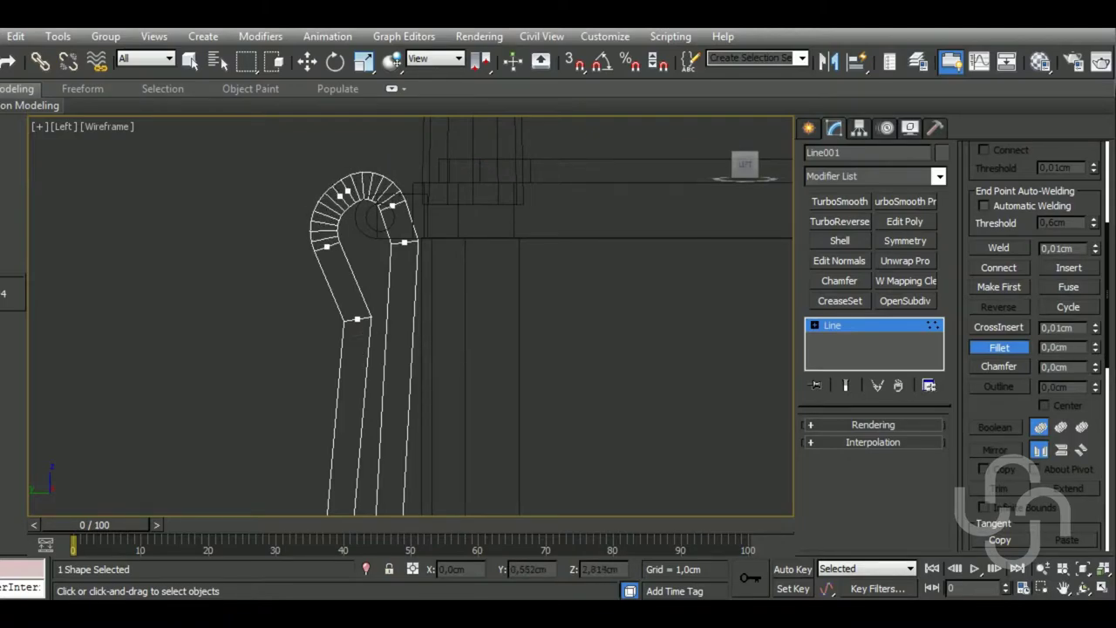
left_click_drag(358, 319, 356, 288)
left_click_drag(418, 257, 412, 225)
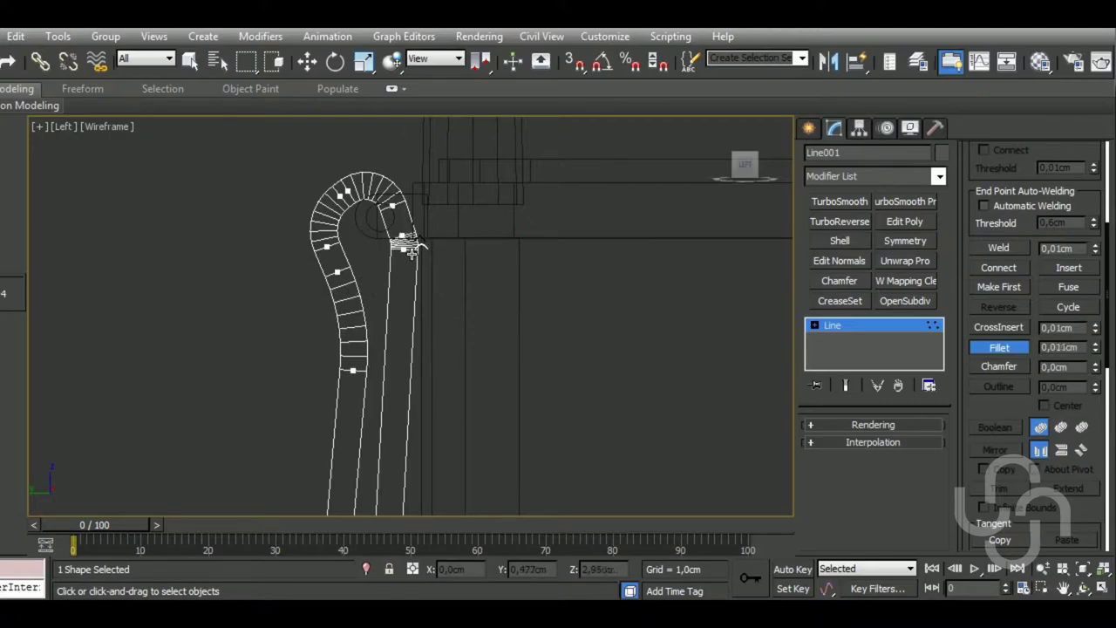
Undo the last fillet and reposition the hook's inner vertices along the curve
key("ctrl+z")
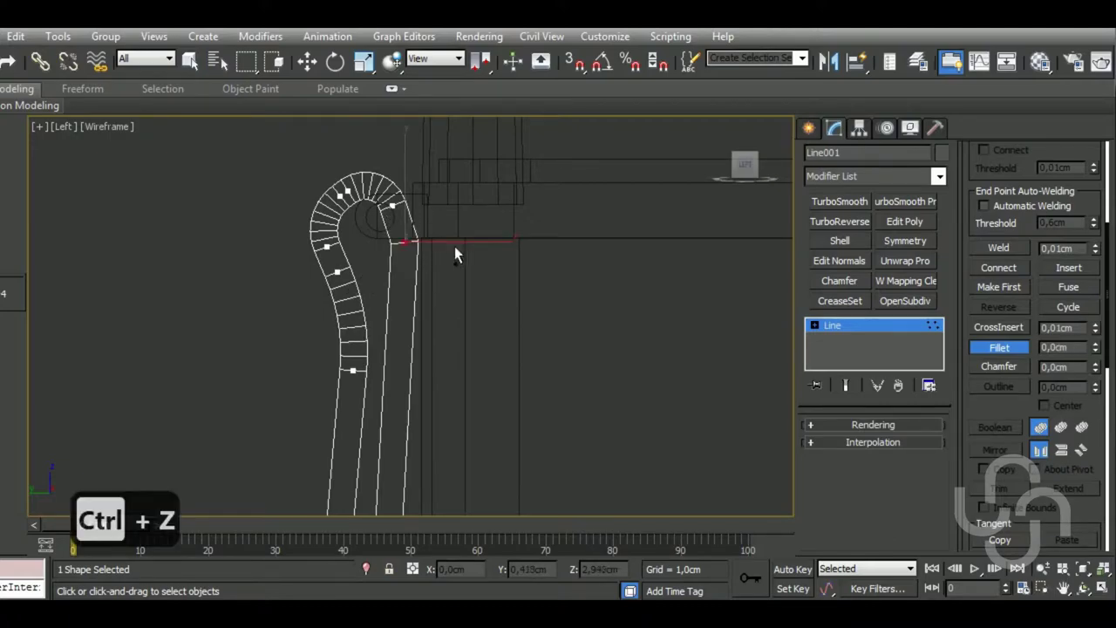
key("w")
left_click_drag(419, 225, 413, 261)
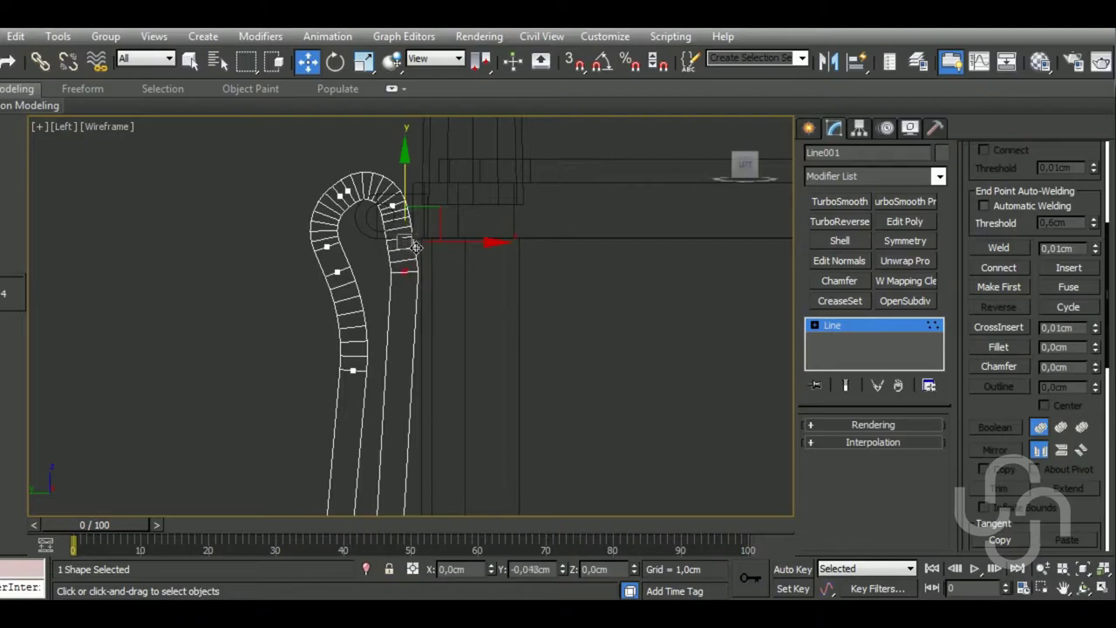
left_click(398, 216)
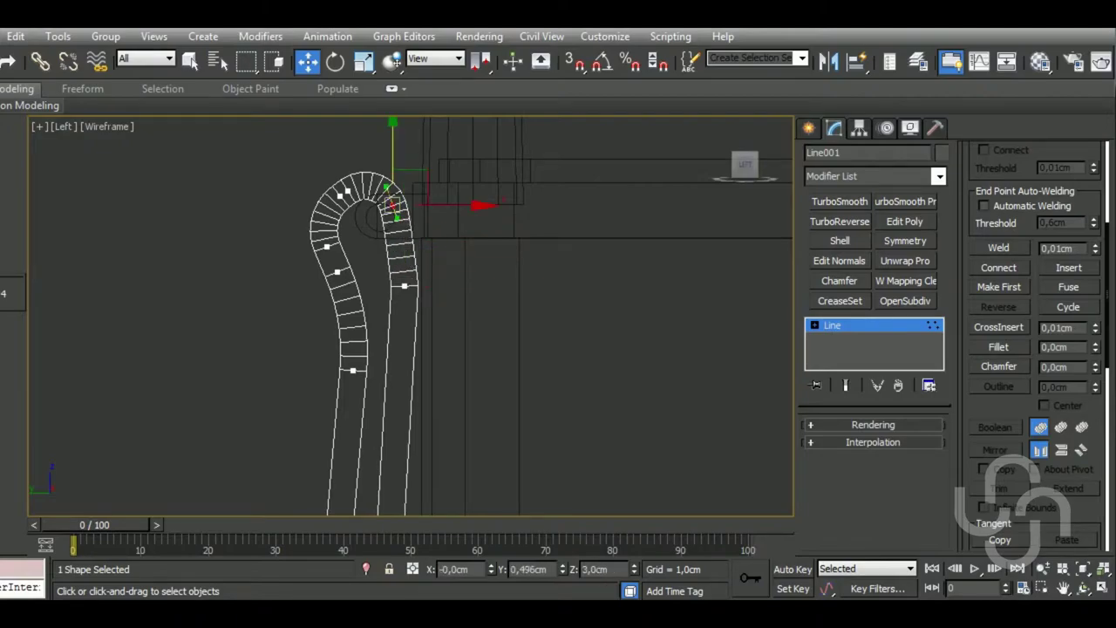
left_click_drag(436, 185, 439, 190)
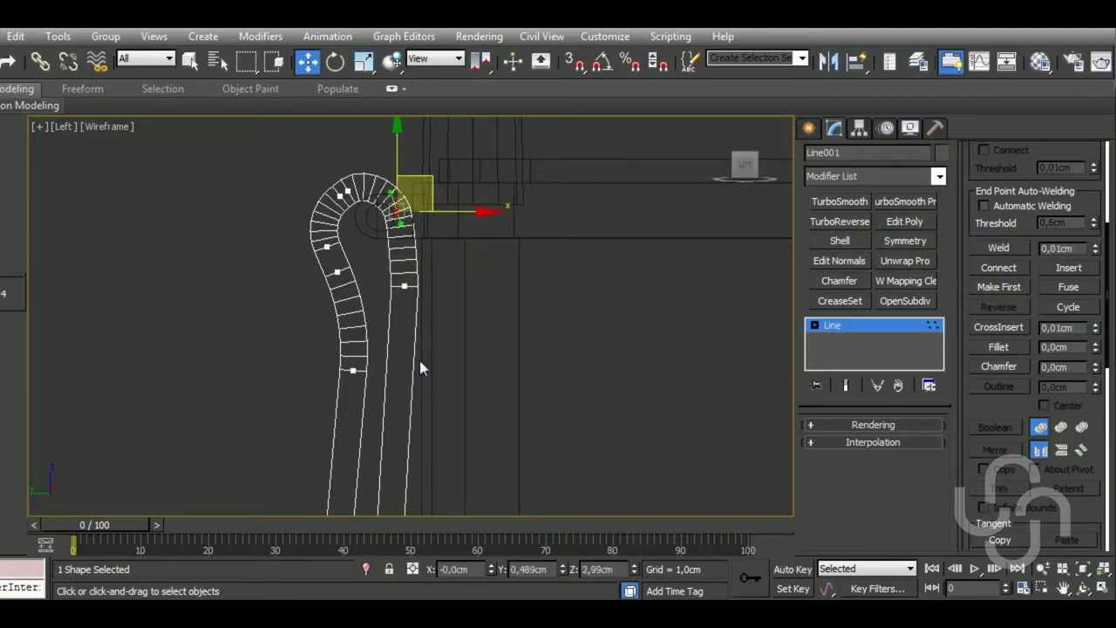
scroll(418, 356, "up", 2)
scroll(413, 272, "up", 3)
scroll(421, 318, "up", 2)
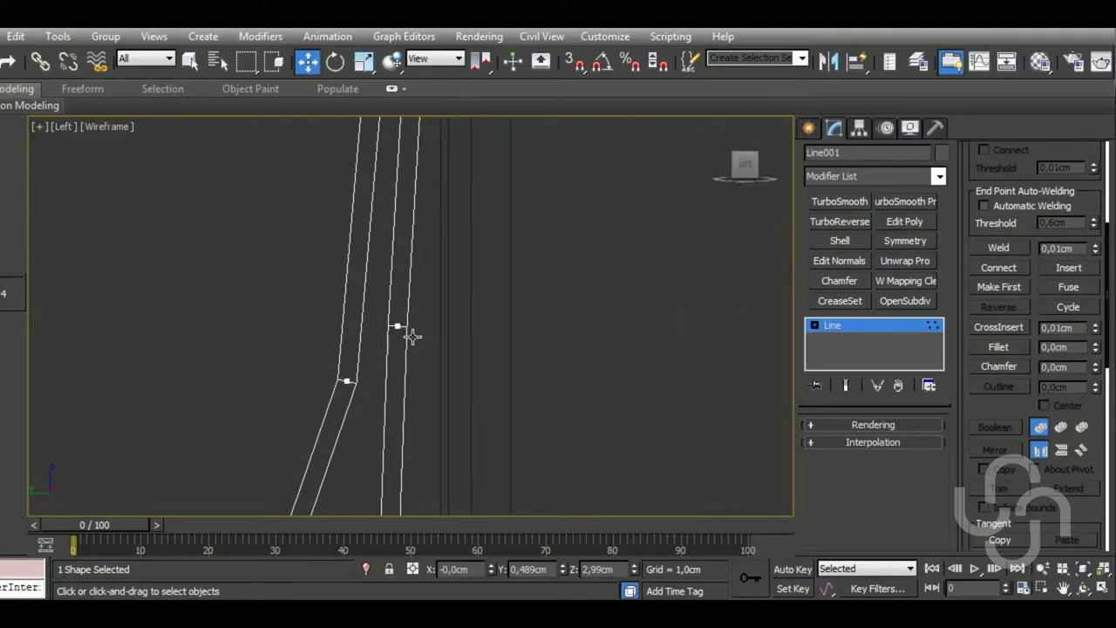
Fillet the lower bend vertex and both bottom hook corners into arcs
left_click(398, 324)
left_click(998, 347)
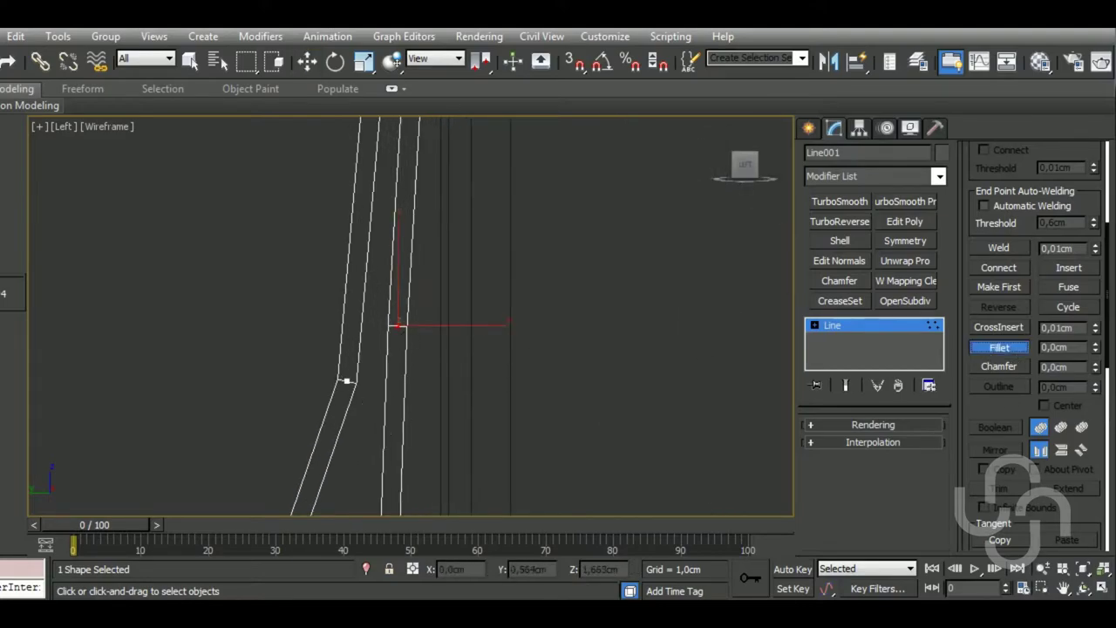
left_click_drag(398, 325, 411, 249)
scroll(436, 288, "down", 2)
scroll(508, 424, "down", 2)
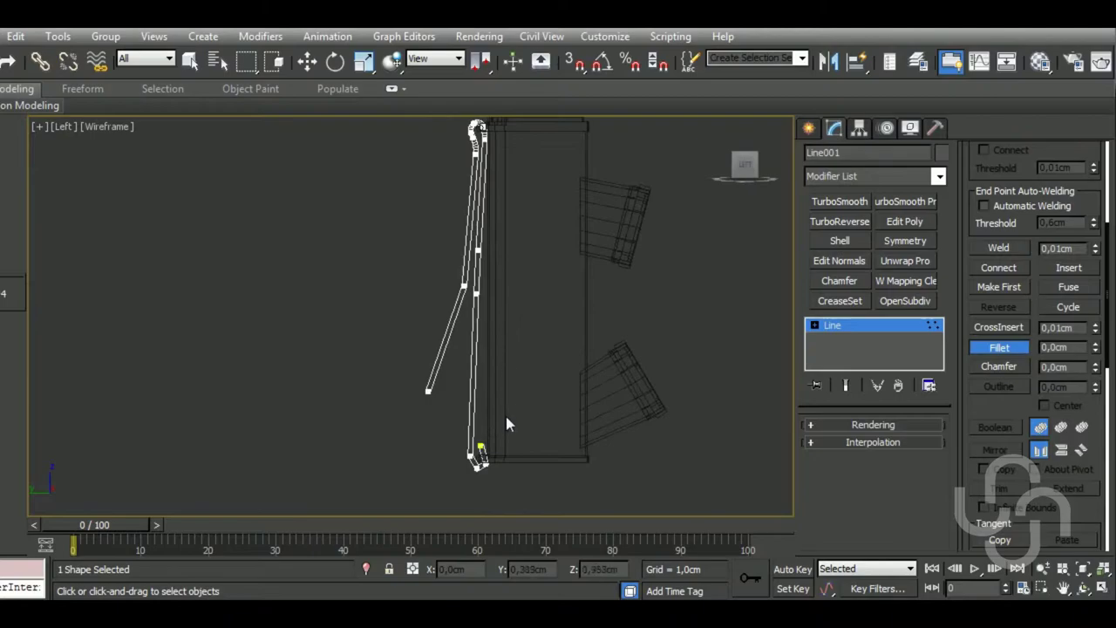
middle_click_drag(508, 424, 486, 393)
scroll(469, 329, "up", 3)
left_click_drag(484, 329, 482, 296)
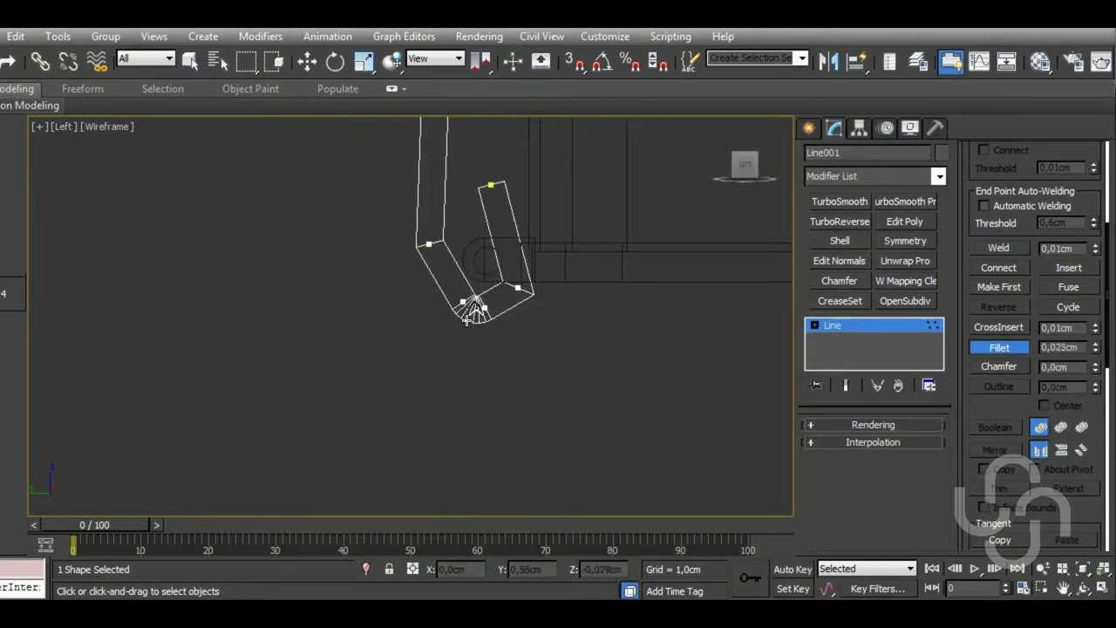
left_click_drag(445, 258, 440, 222)
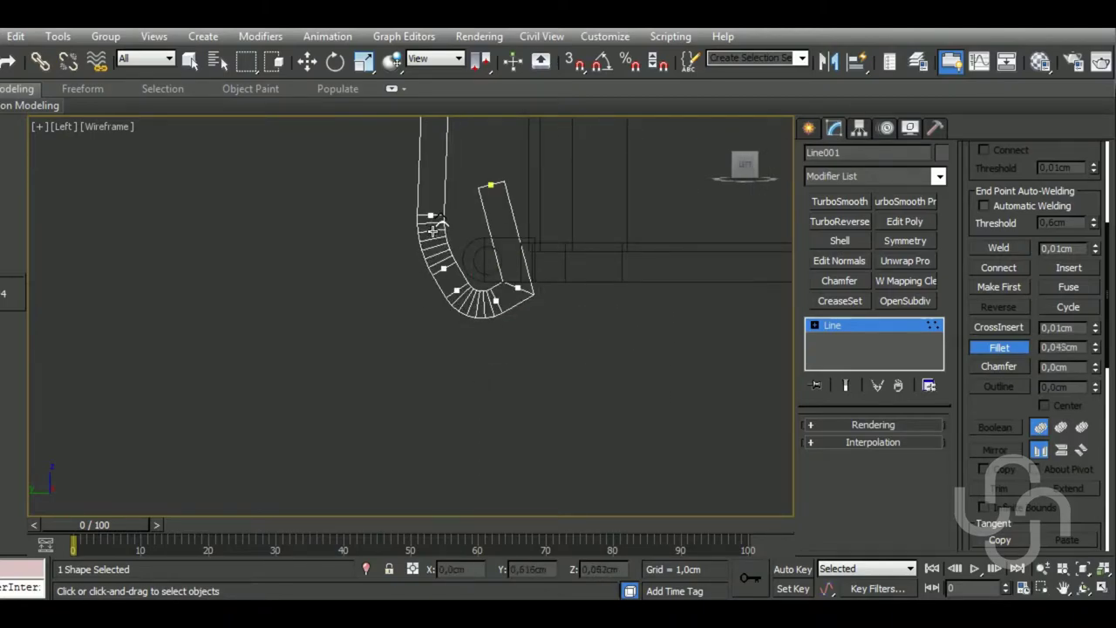
Move the bottom hook's corner and end vertices up and to the left
key("w")
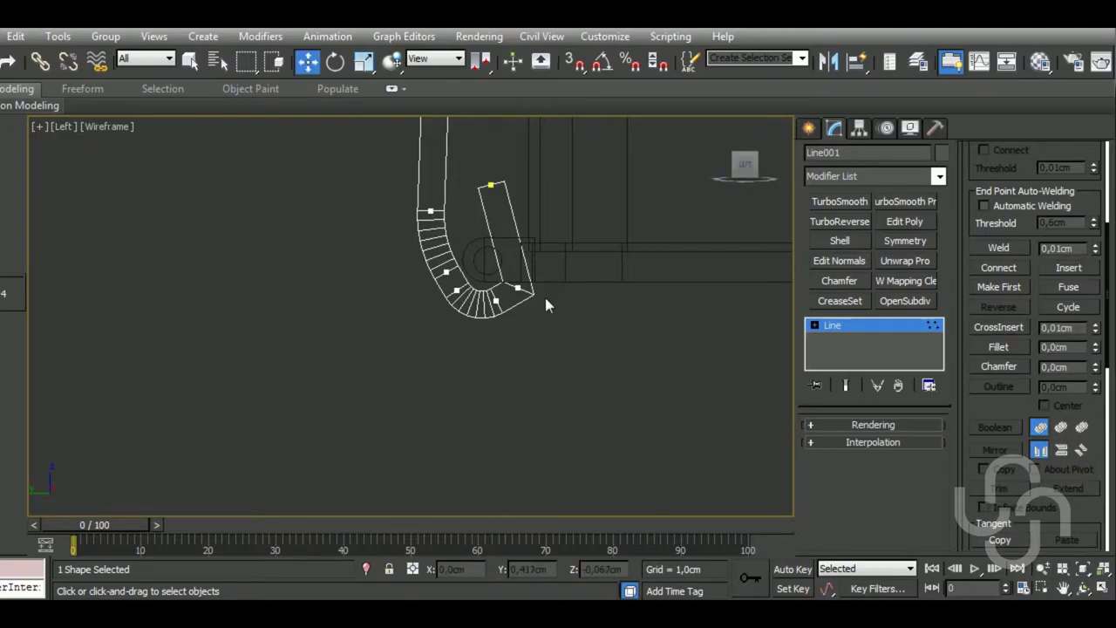
left_click(519, 289)
left_click_drag(563, 267, 551, 222)
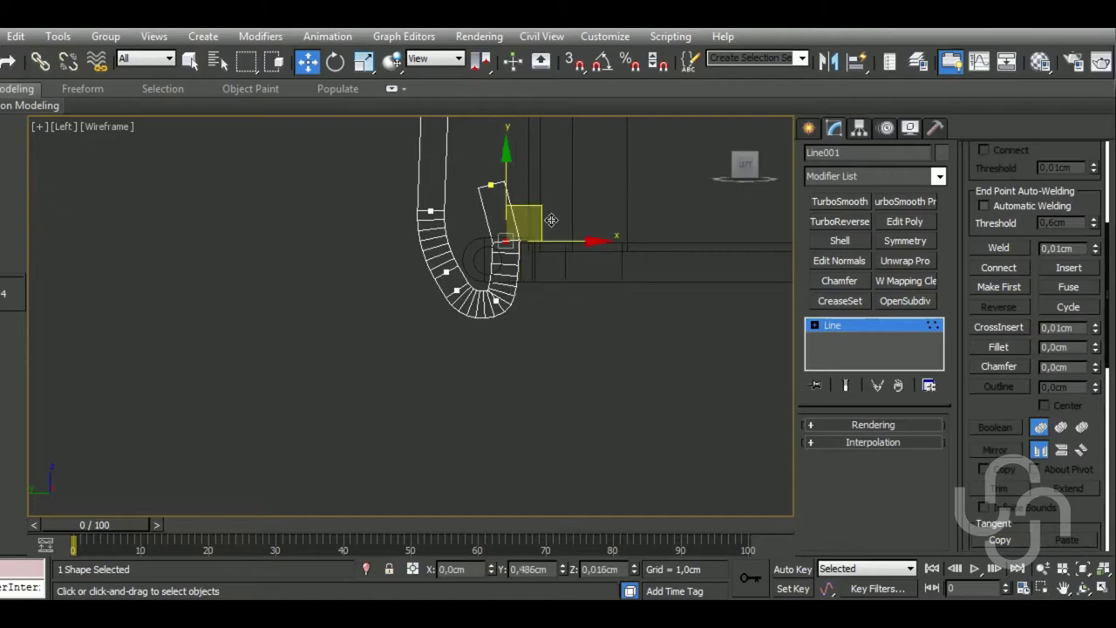
left_click(490, 185)
left_click_drag(535, 167, 512, 154)
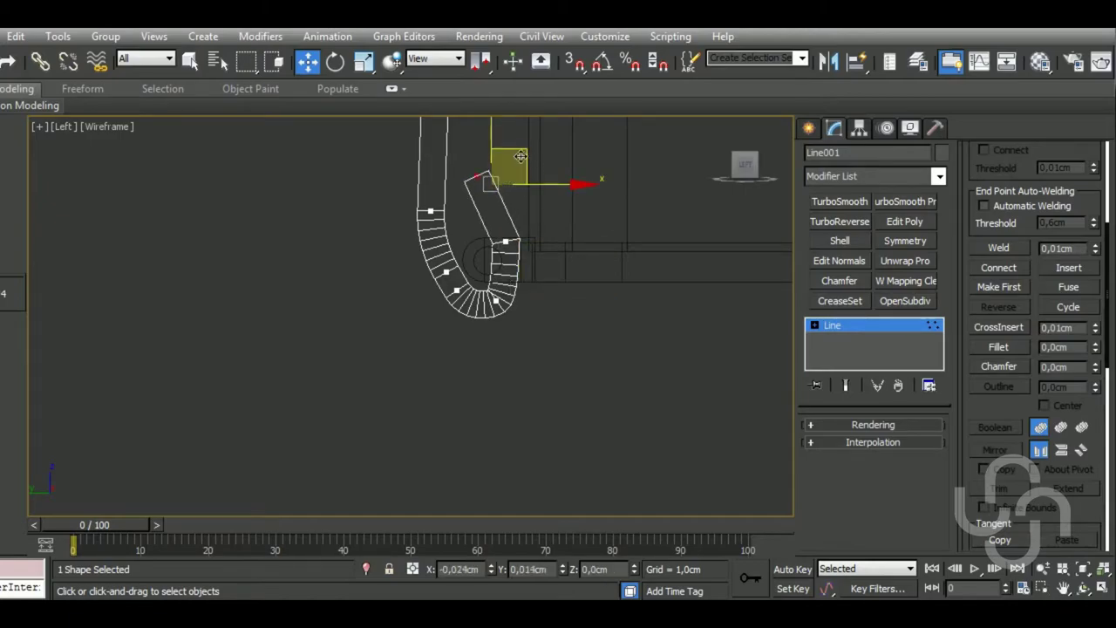
middle_click_drag(559, 318, 556, 358)
scroll(534, 399, "down", 5)
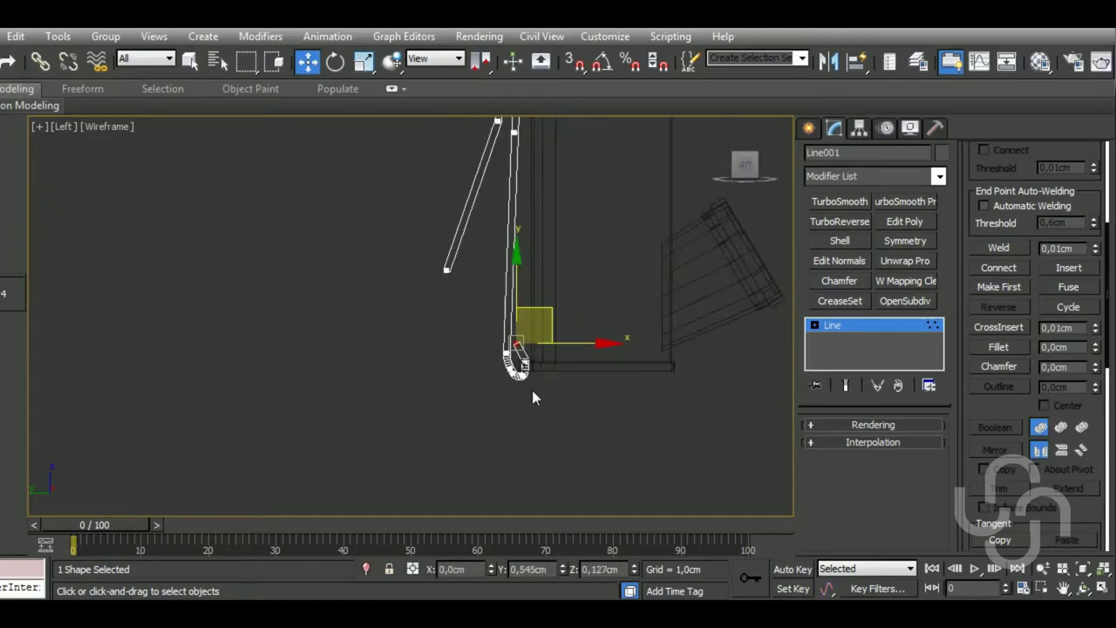
scroll(552, 277, "up", 3)
scroll(495, 298, "up", 3)
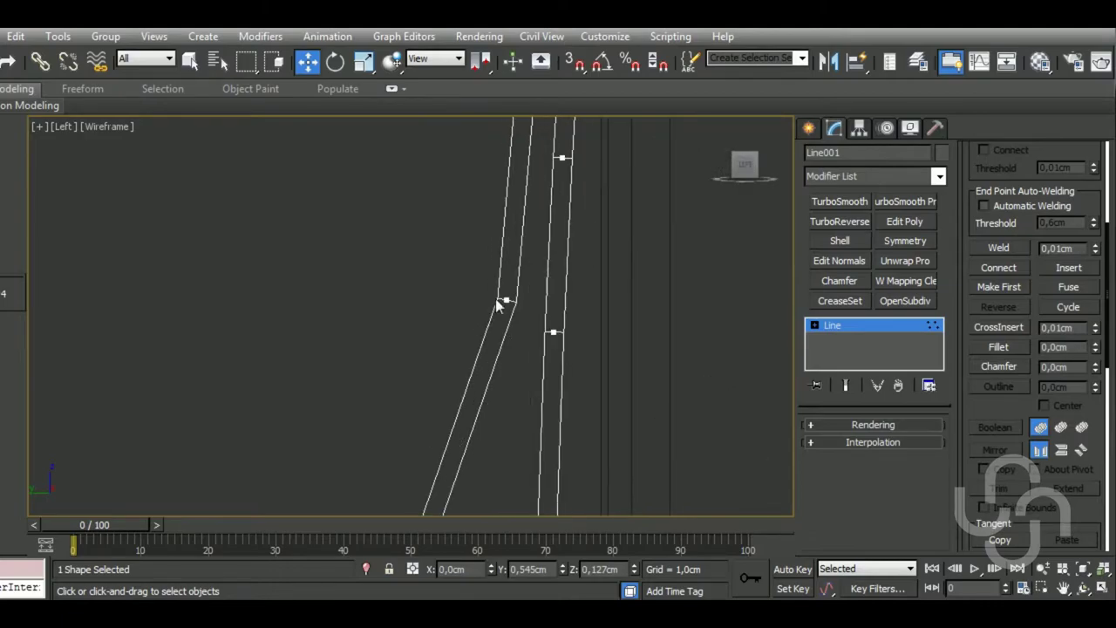
Fillet the remaining lower bend corner into a gentle curve
left_click(1002, 352)
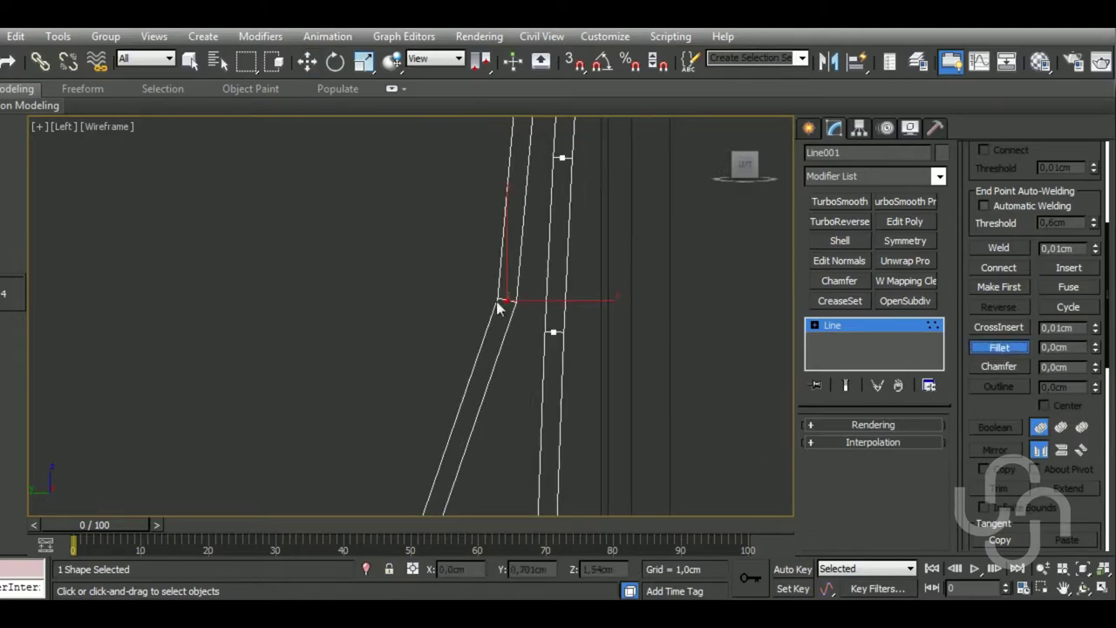
left_click_drag(500, 307, 514, 200)
scroll(531, 364, "down", 2)
scroll(539, 506, "down", 2)
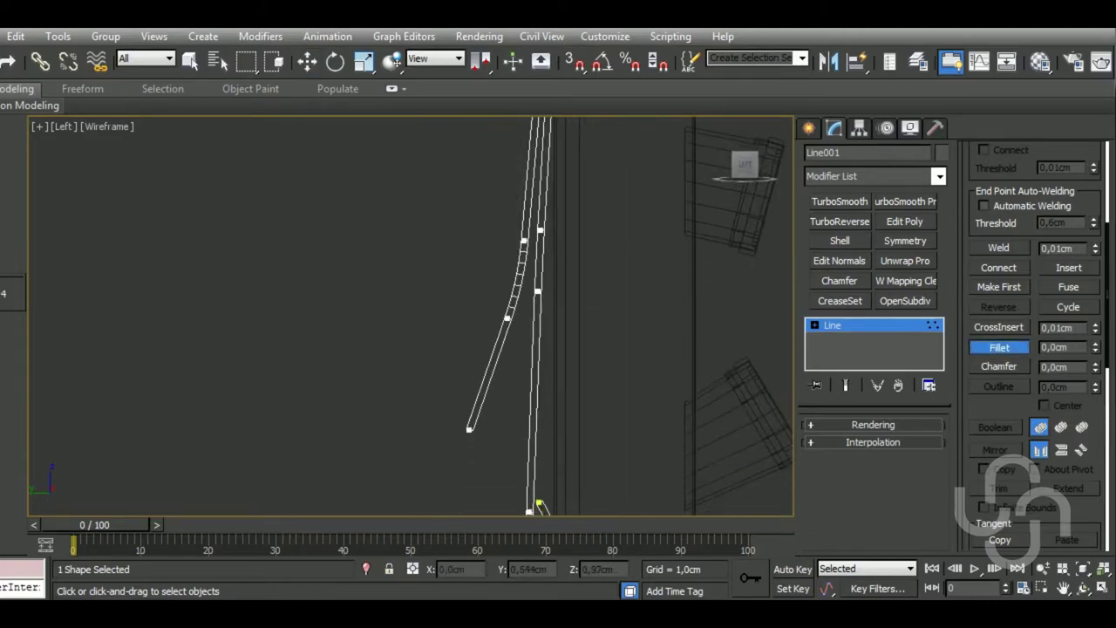
scroll(539, 506, "down", 2)
scroll(543, 307, "up", 2)
scroll(573, 364, "down", 2)
key("w")
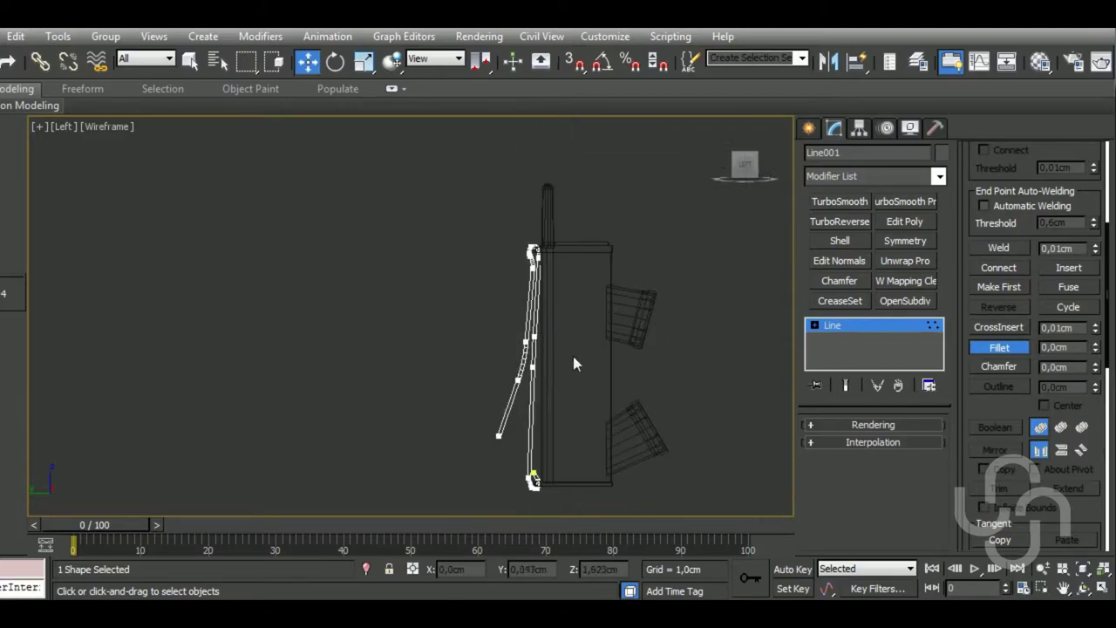
right_click(574, 363)
Nudge a lower-bend vertex sideways, then leave Vertex editing for the Create panel
scroll(514, 357, "up", 4)
left_click_drag(486, 306, 521, 392)
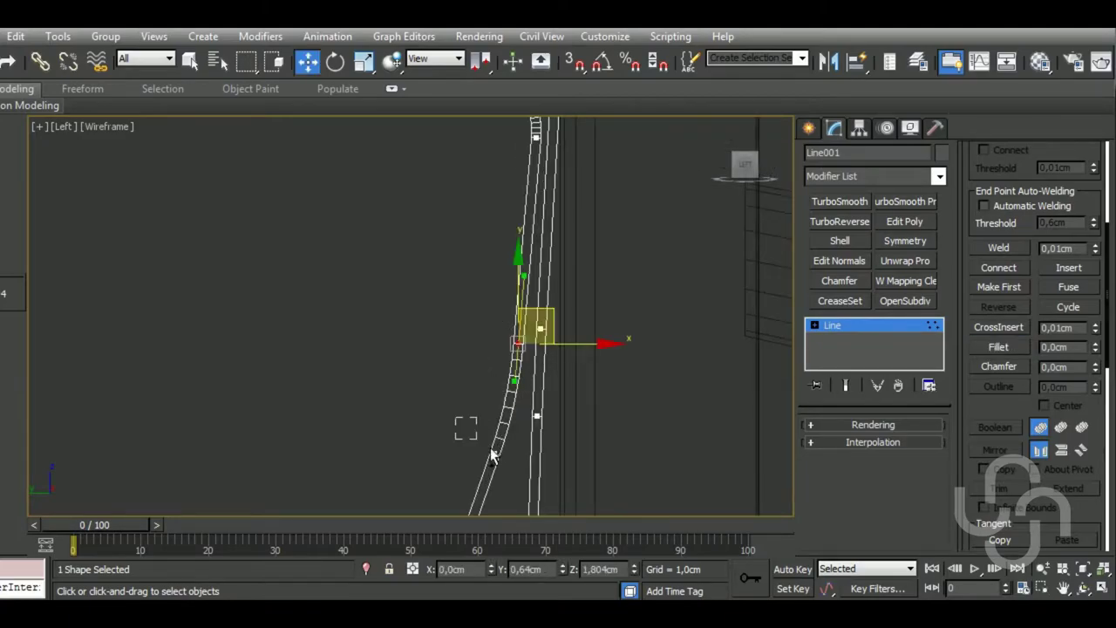
scroll(391, 451, "down", 2)
scroll(461, 366, "down", 1)
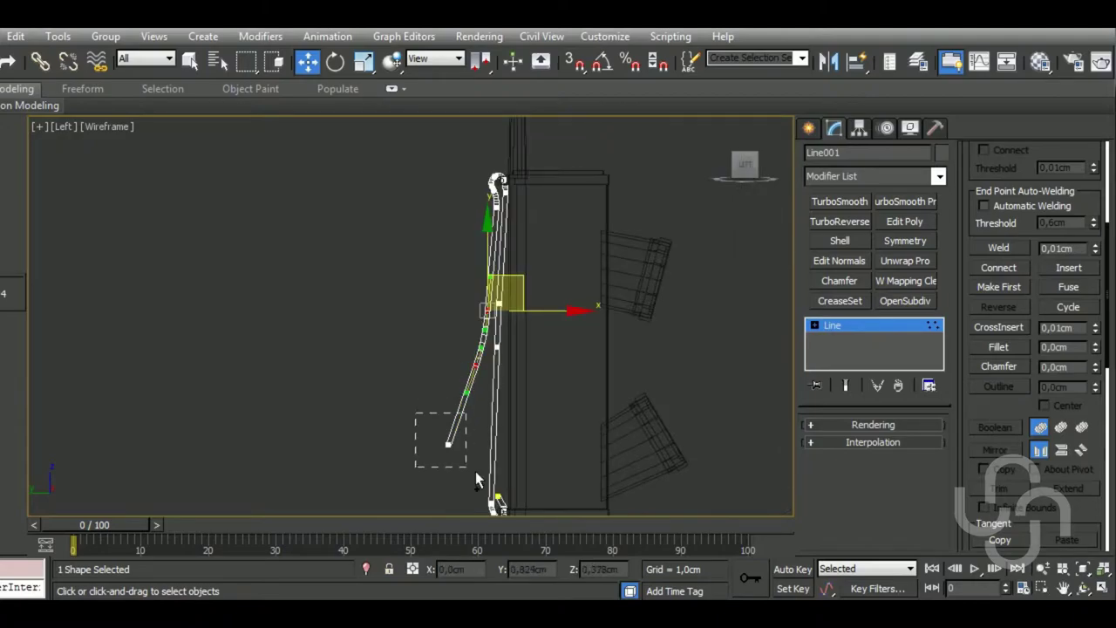
scroll(523, 305, "up", 3)
left_click_drag(528, 332, 533, 332)
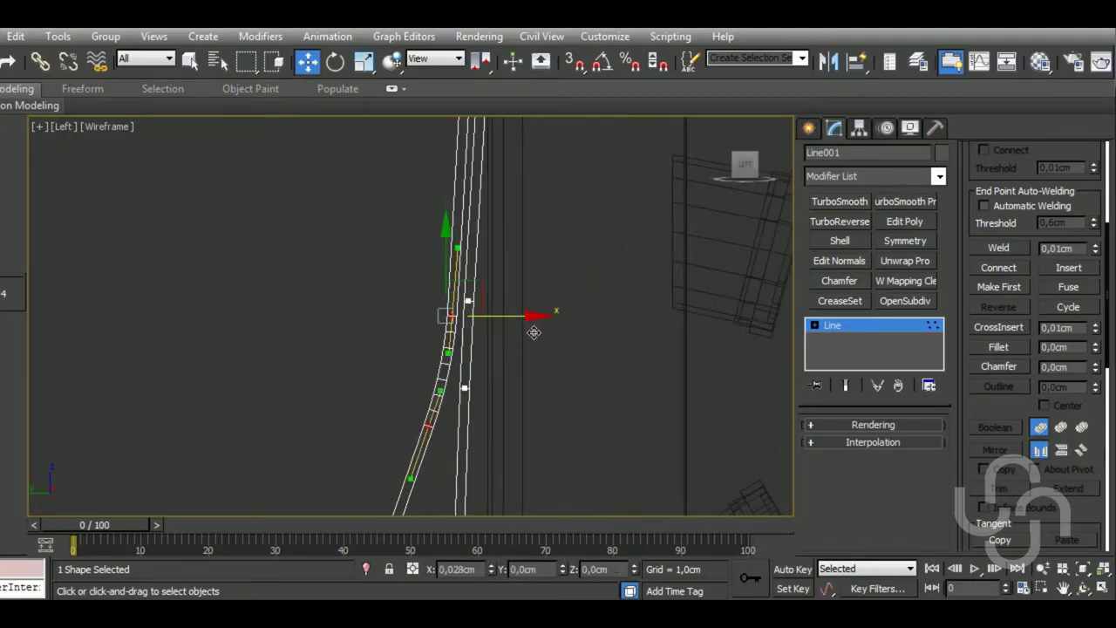
scroll(529, 391, "down", 2)
scroll(564, 392, "down", 1)
left_click(857, 326)
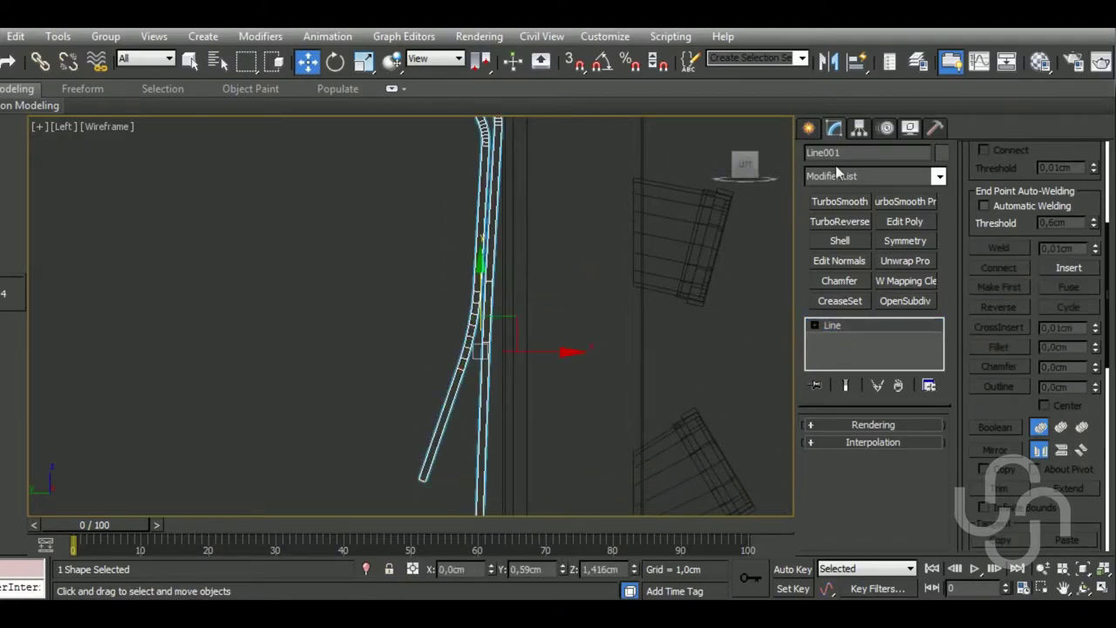
left_click(818, 128)
Draw a small spline rectangle on the clip strip
left_click(835, 155)
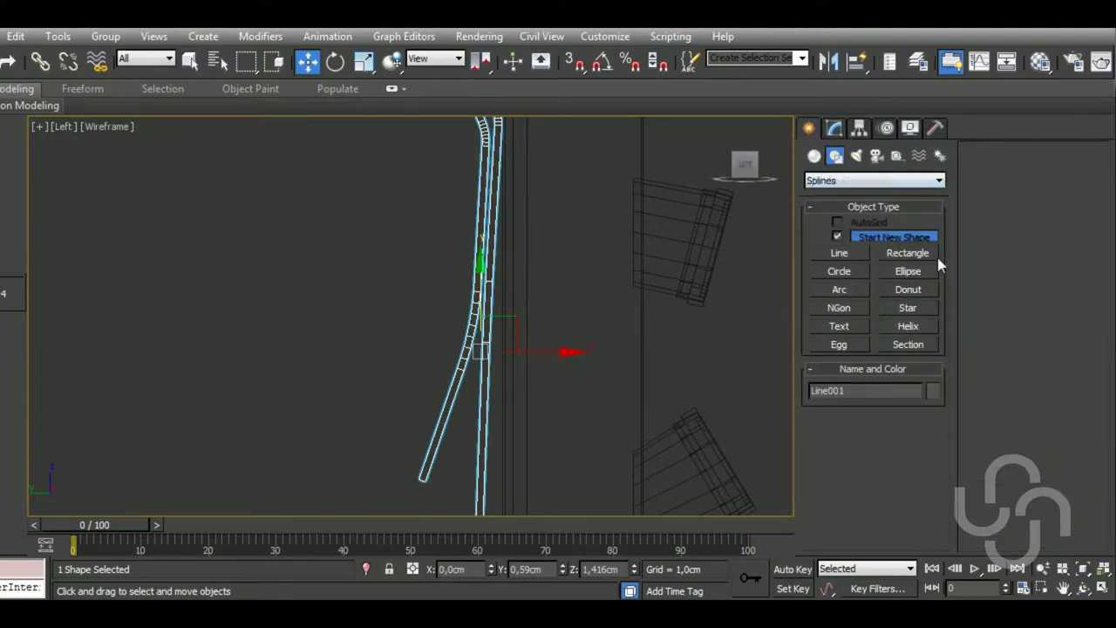
left_click(907, 252)
scroll(481, 323, "up", 2)
scroll(469, 291, "up", 1)
left_click_drag(449, 270, 503, 345)
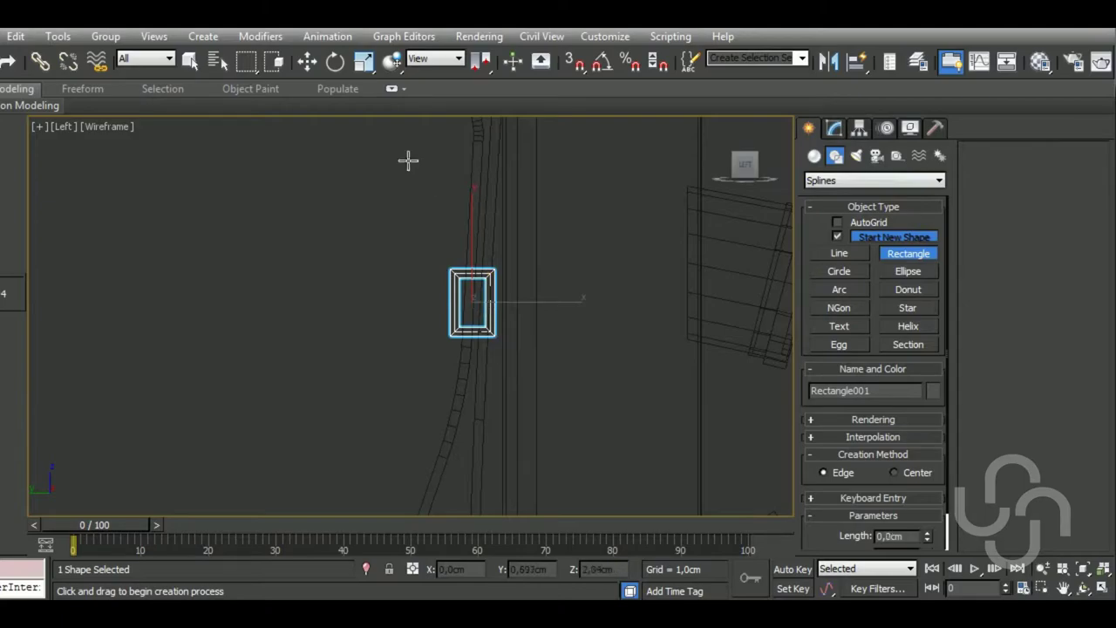
With angle snap on, rotate the rectangle on X, Y and Z, ending at -90 on Z
left_click(306, 64)
key("F3")
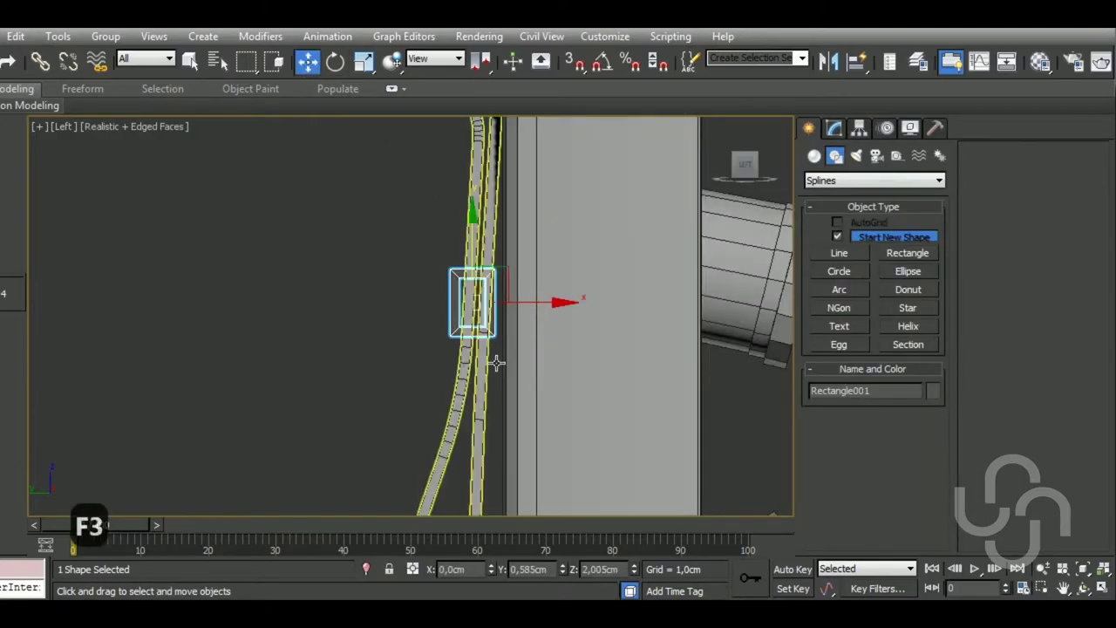
mouse_move(493, 361)
middle_mouse_down("alt")
mouse_move(585, 426)
mouse_move(515, 391)
middle_mouse_up("alt")
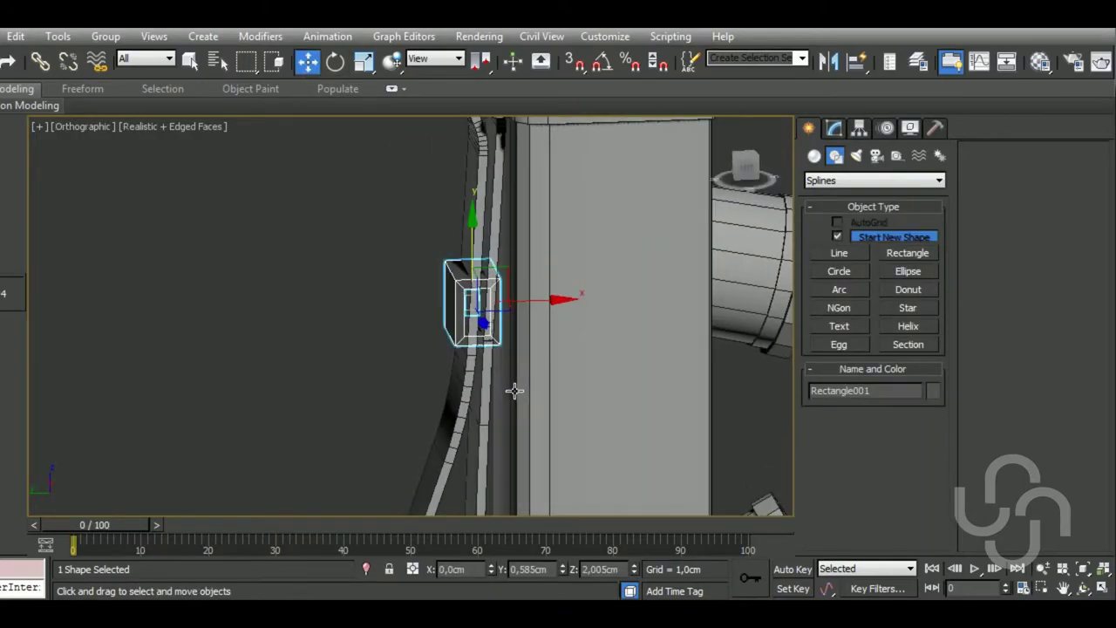
left_click(344, 69)
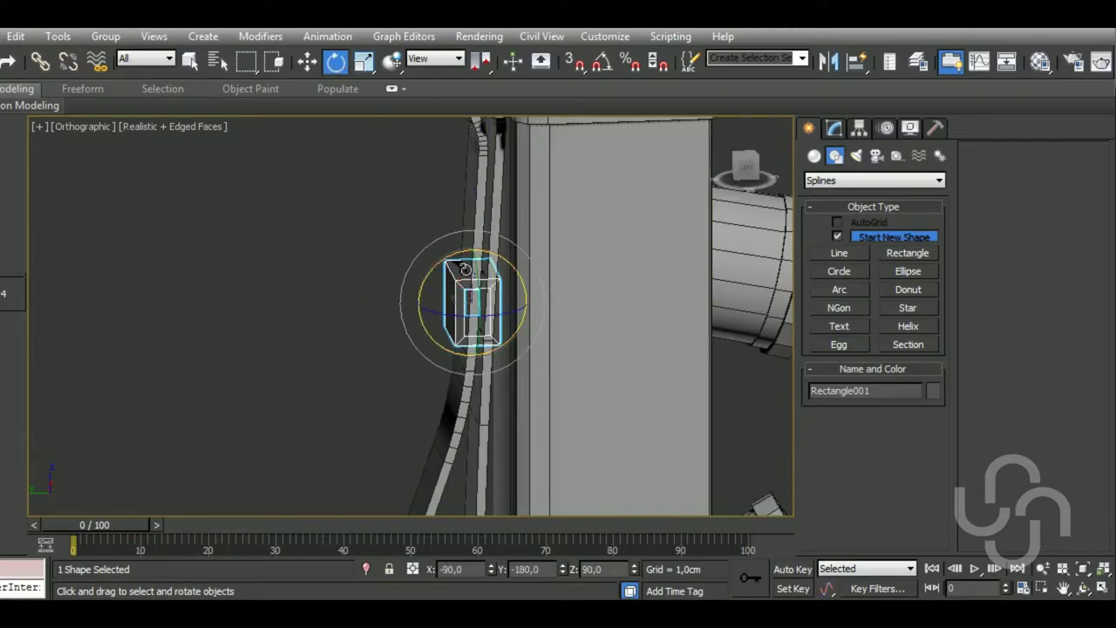
left_click(601, 61)
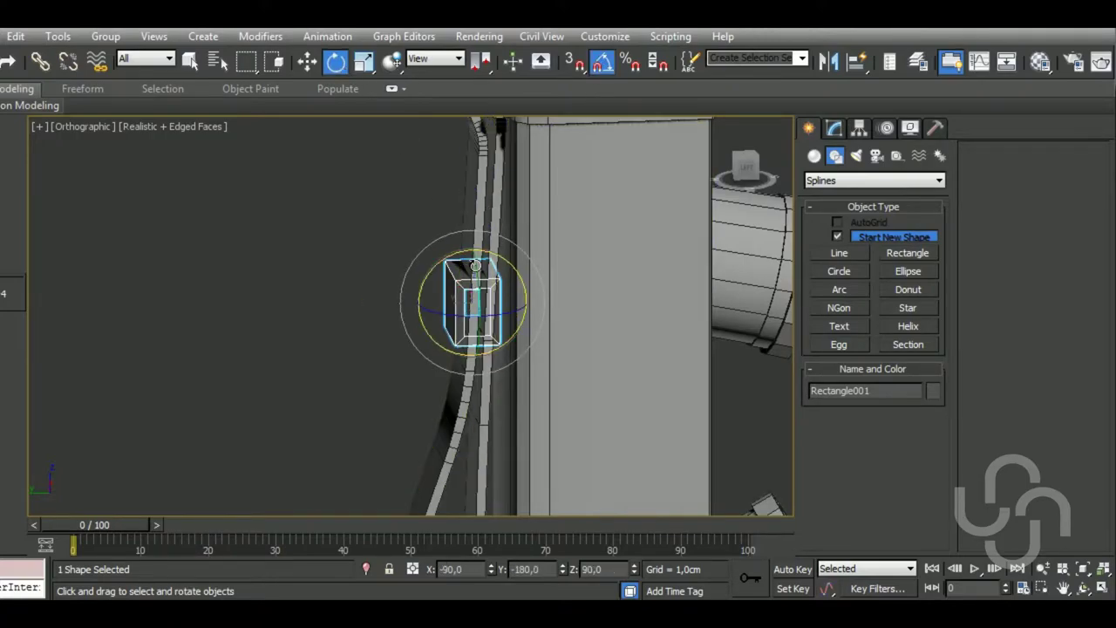
left_click_drag(466, 270, 400, 293)
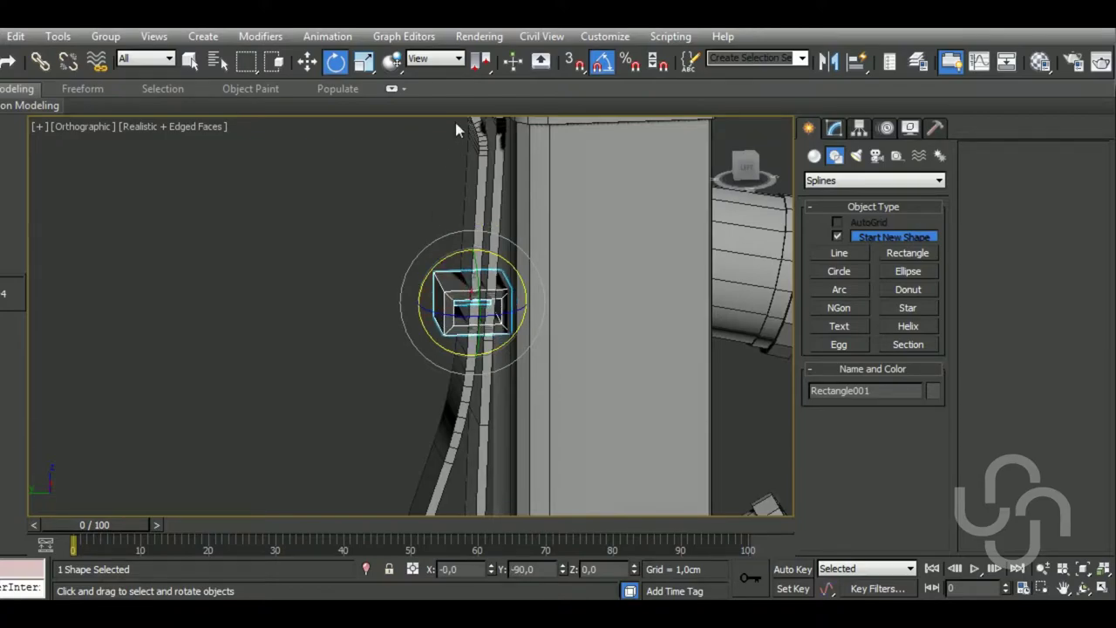
mouse_move(470, 166)
middle_mouse_down("alt")
mouse_move(558, 423)
mouse_move(509, 371)
middle_mouse_up("alt")
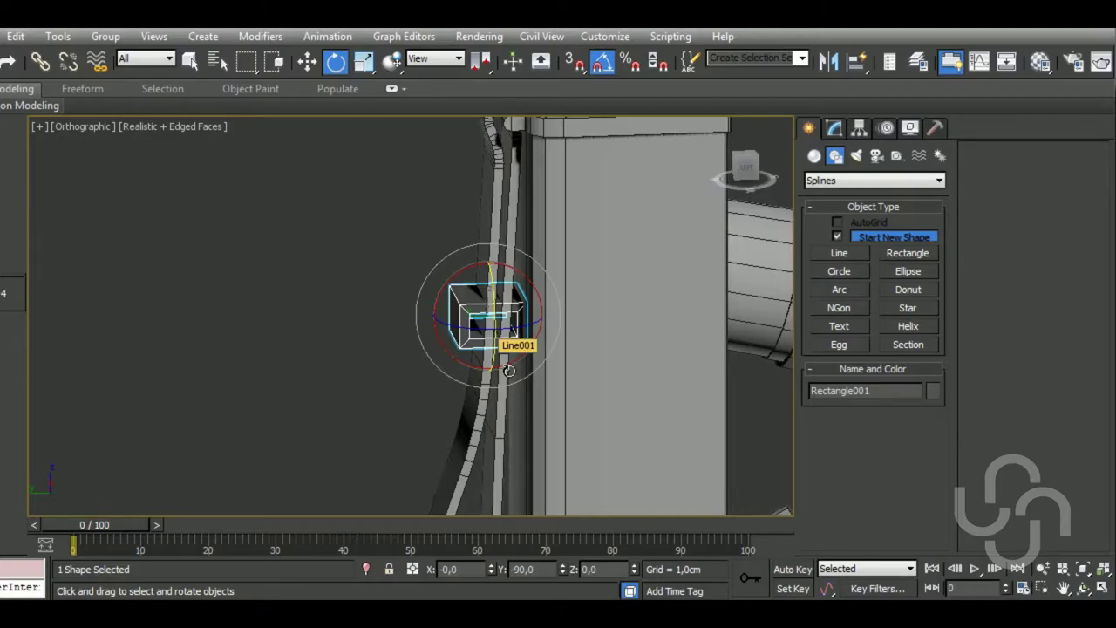
mouse_move(508, 370)
left_mouse_down()
mouse_move(505, 279)
mouse_move(509, 290)
left_mouse_up()
left_click_drag(466, 323, 453, 333)
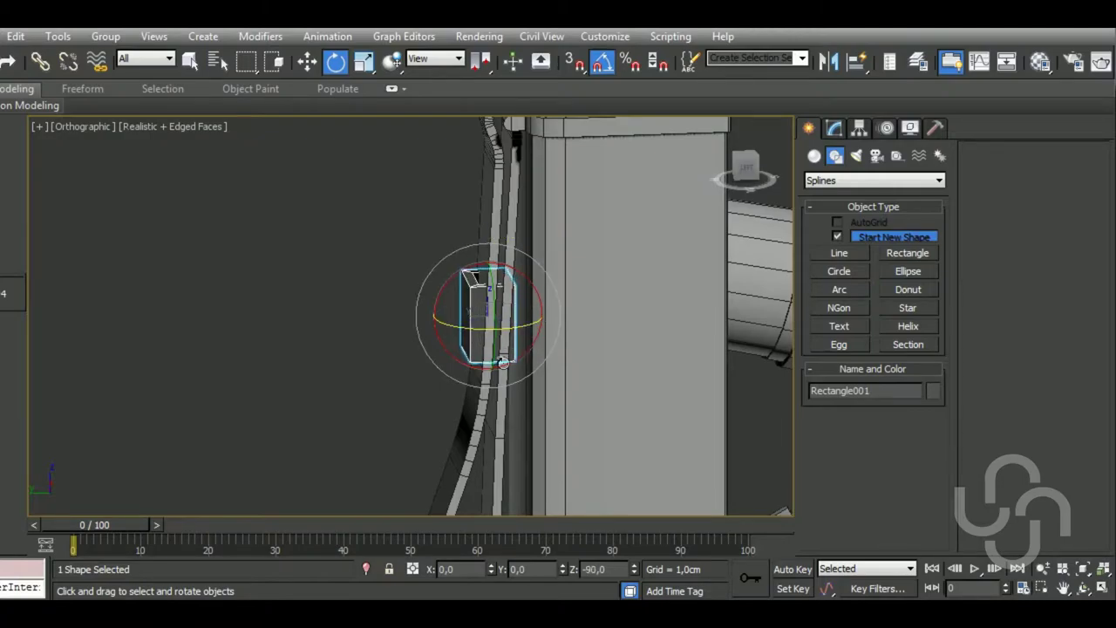
mouse_move(488, 366)
middle_mouse_down("alt")
mouse_move(572, 411)
mouse_move(633, 418)
middle_mouse_up("alt")
Set the rectangle to 0,458cm length, 0,142cm width and 0,052cm corner radius
left_click(835, 128)
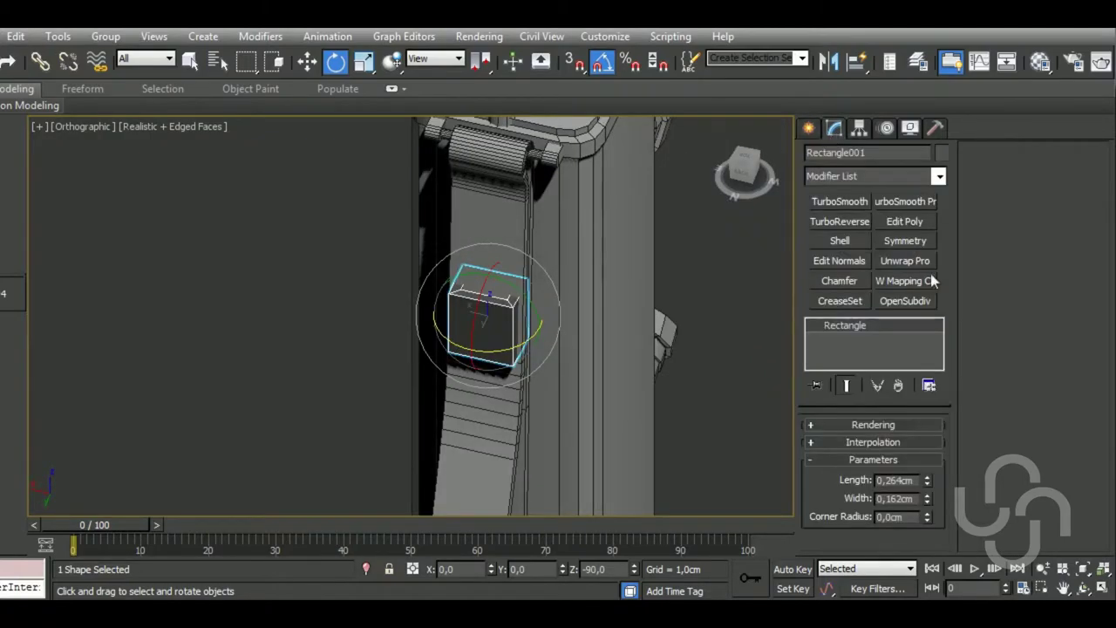
left_click_drag(927, 482, 916, 433)
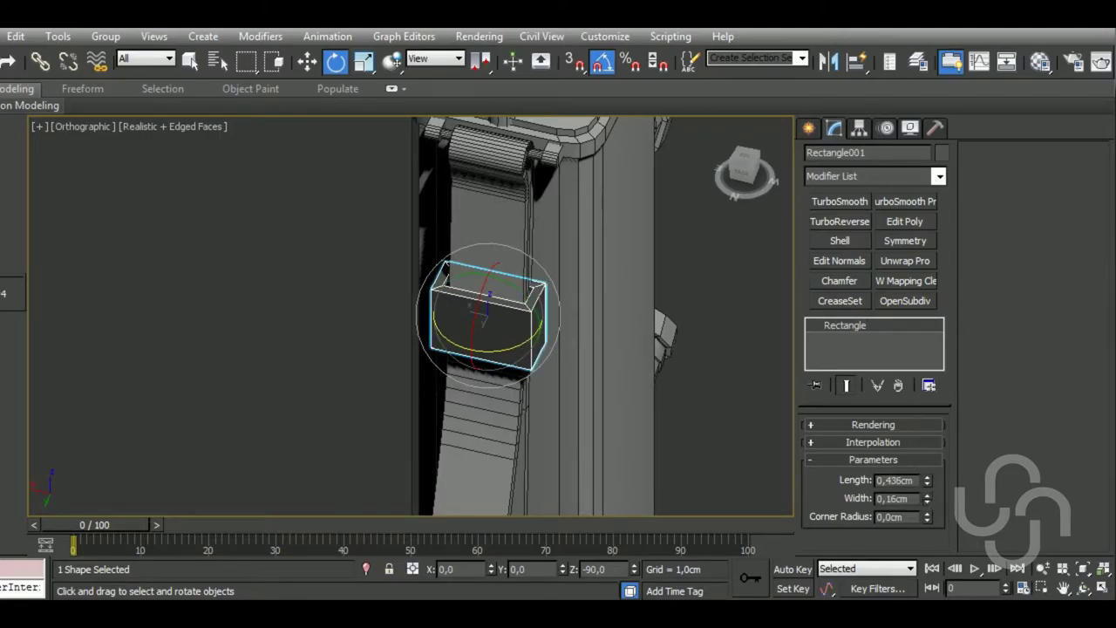
left_click_drag(926, 500, 944, 523)
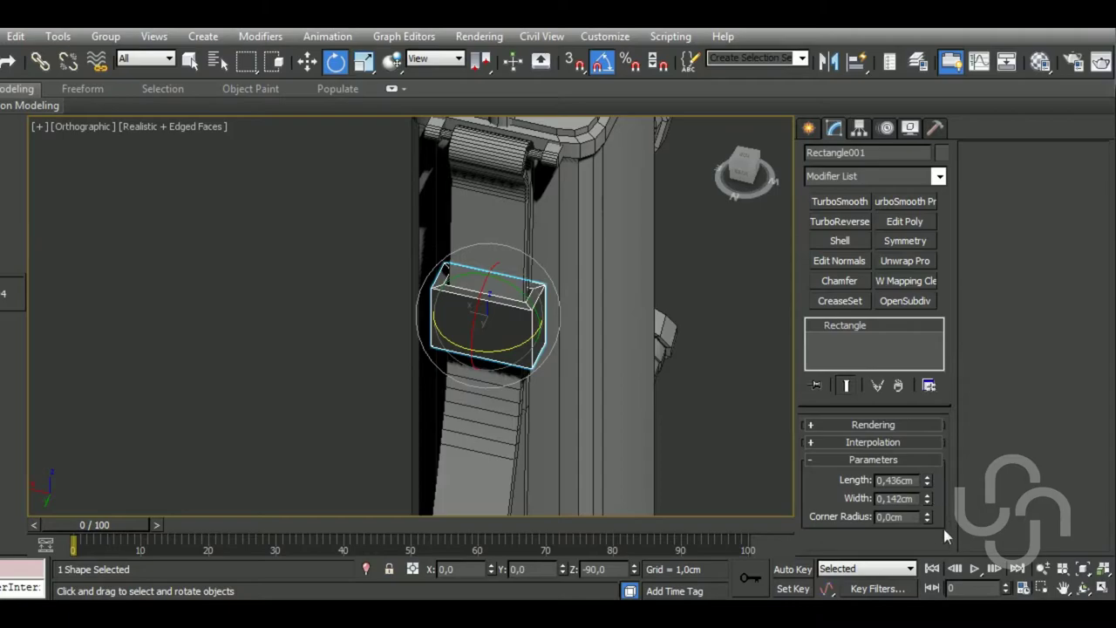
left_click(905, 444)
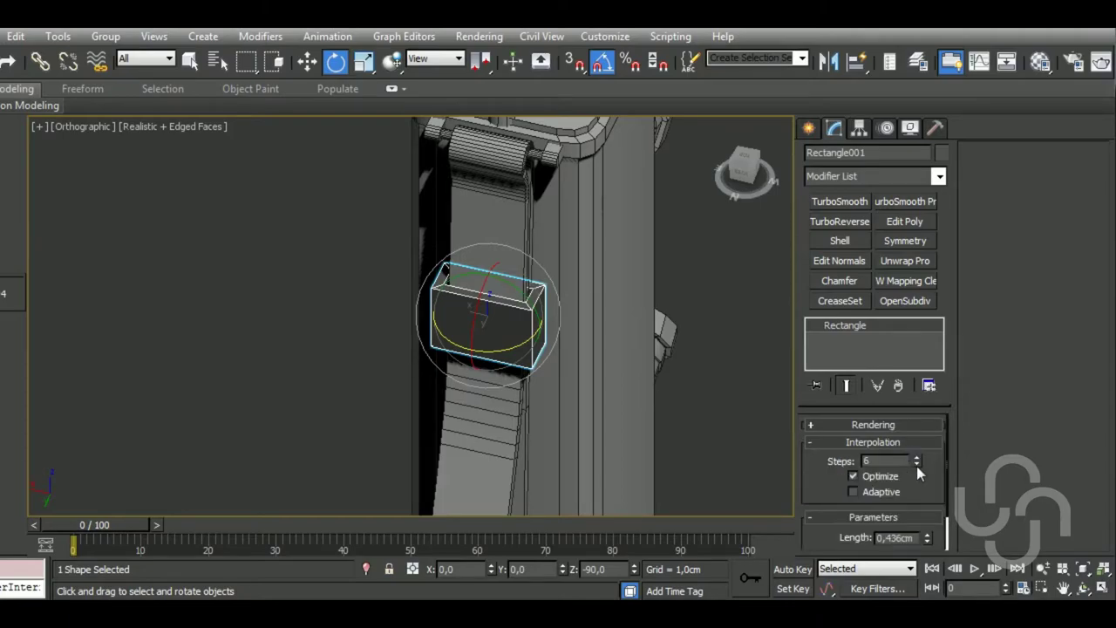
scroll(935, 494, "down", 1)
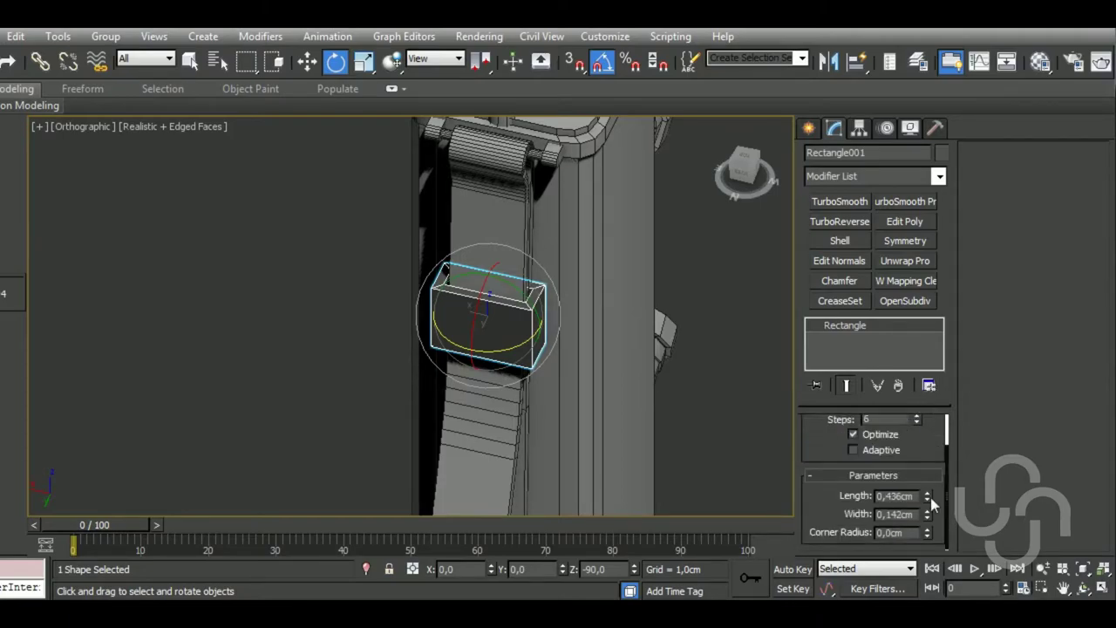
left_click_drag(928, 496, 941, 507)
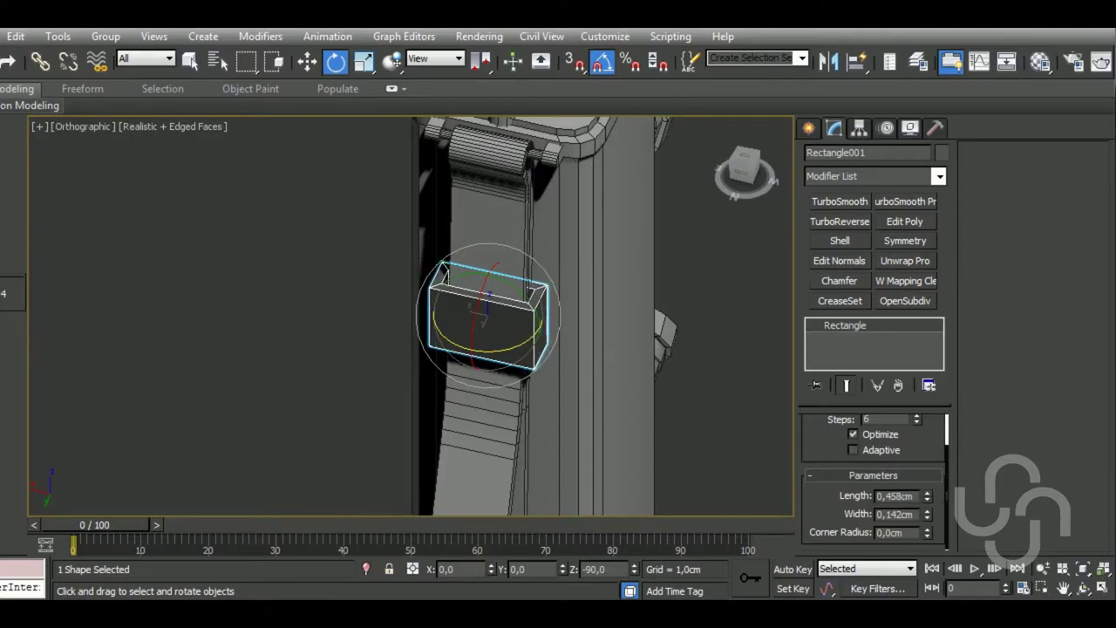
mouse_move(937, 427)
left_mouse_down()
mouse_move(939, 485)
mouse_move(937, 434)
left_mouse_up()
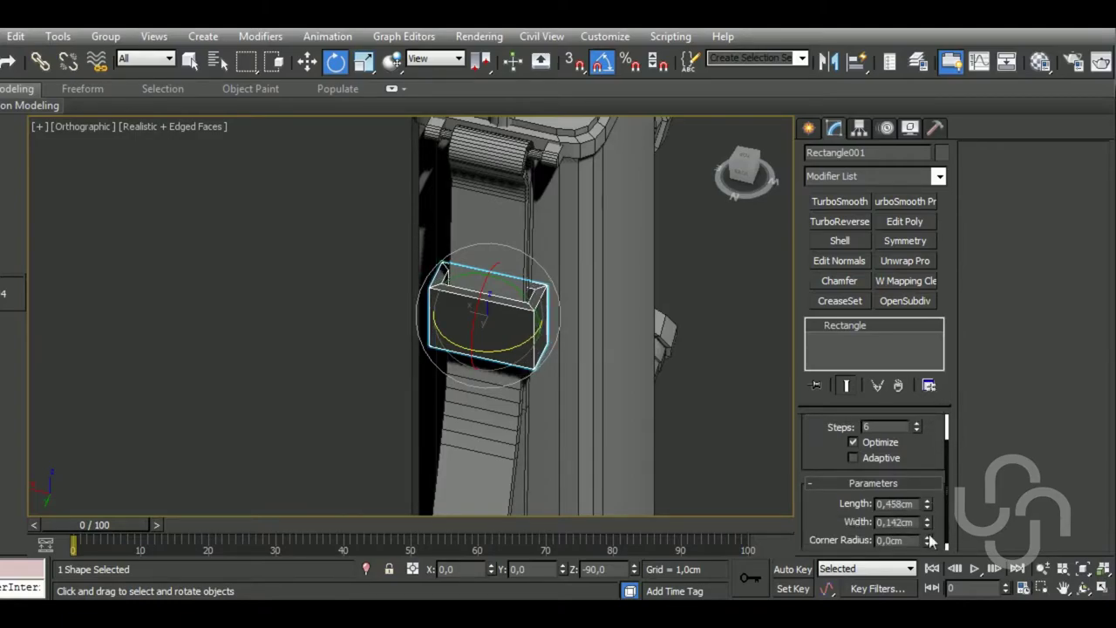
left_click_drag(930, 542, 930, 514)
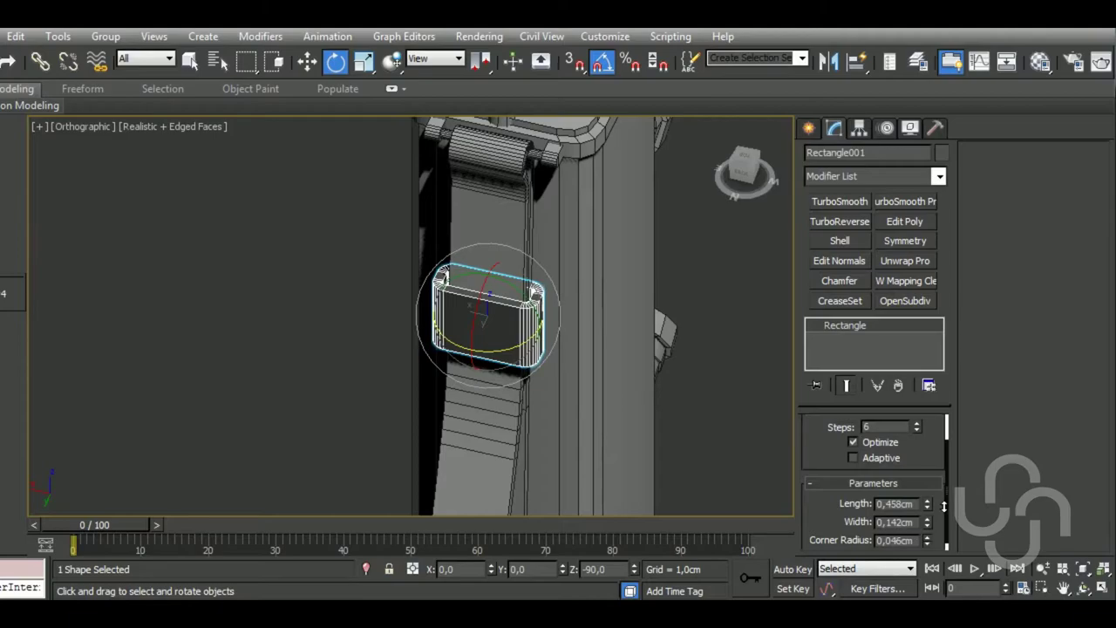
Nudge the rectangle along Y, set width to 0,167cm and interpolation steps to 3
scroll(558, 340, "up", 5)
scroll(558, 340, "up", 2)
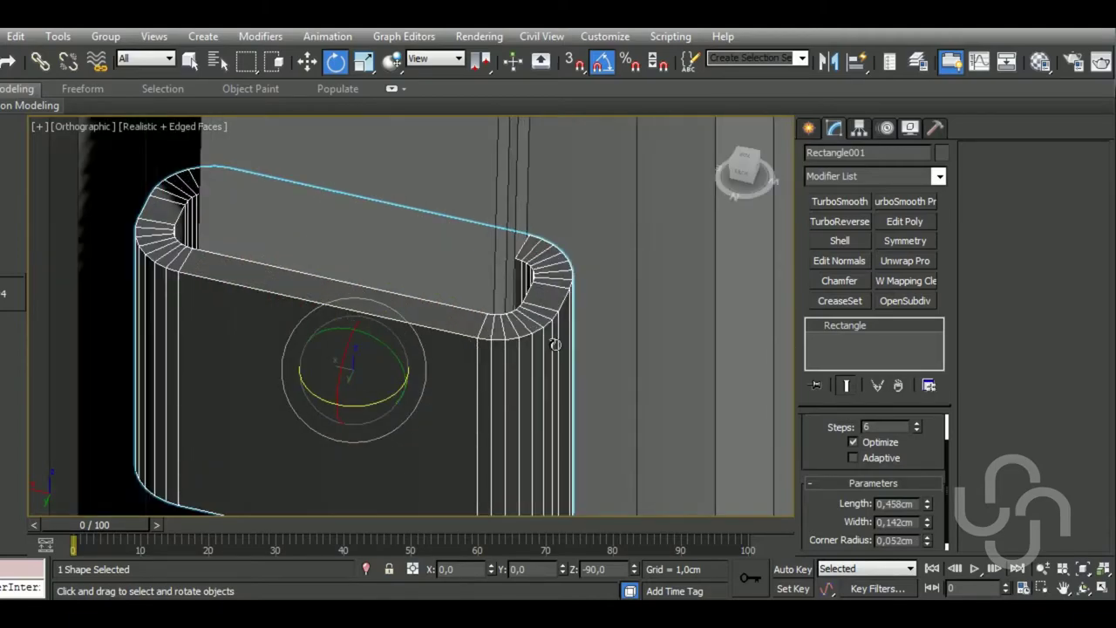
middle_click_drag(601, 360, 496, 367, "alt")
scroll(493, 368, "down", 3)
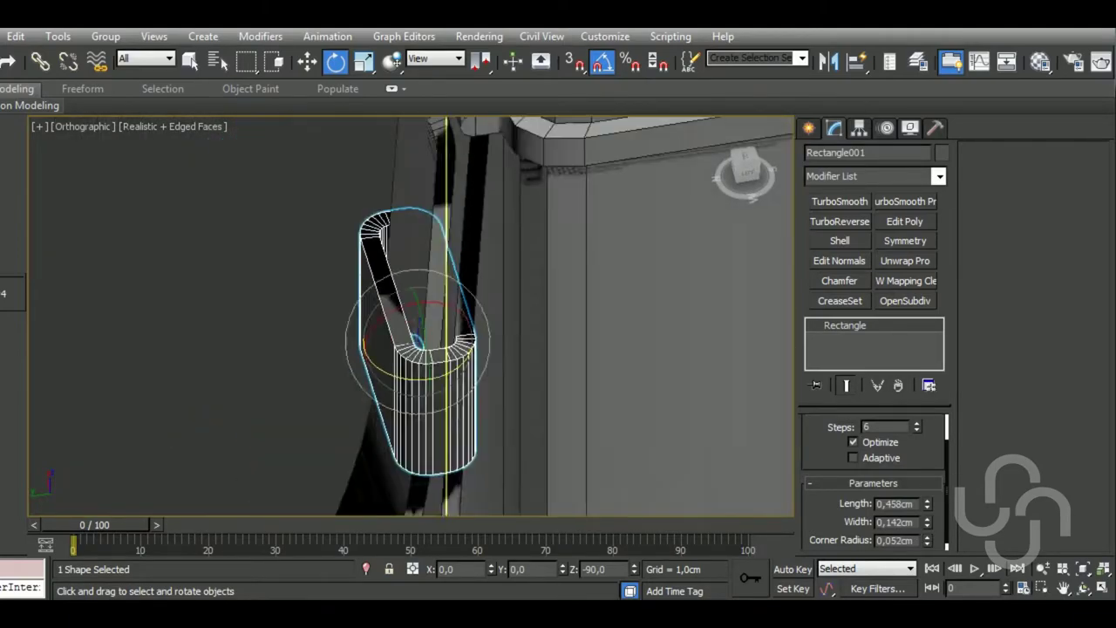
scroll(504, 353, "down", 2)
key("w")
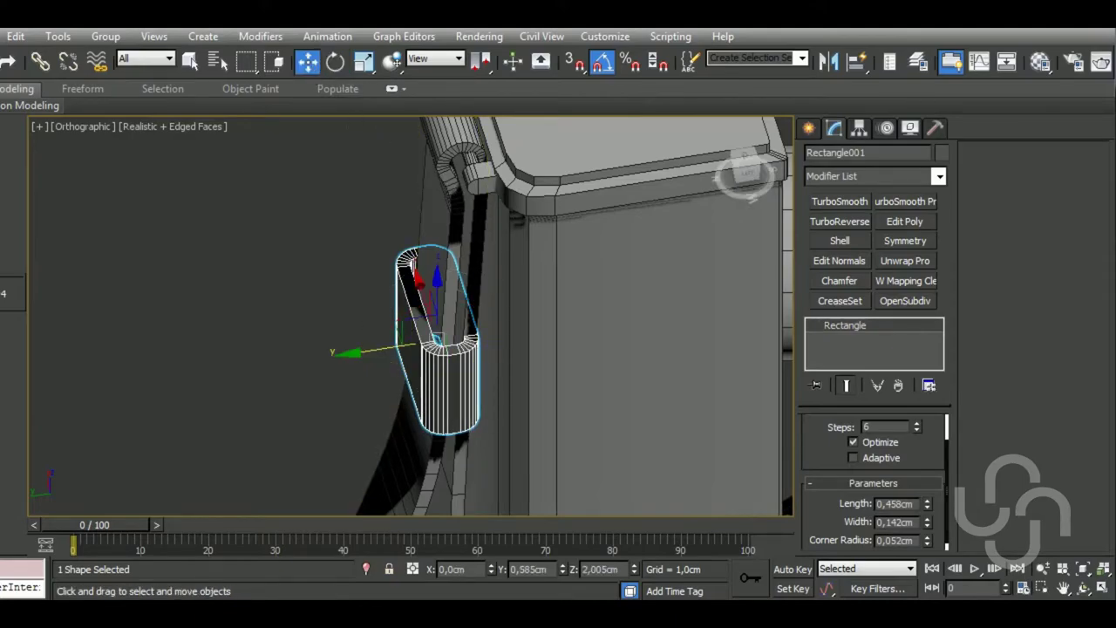
left_click_drag(395, 362, 405, 361)
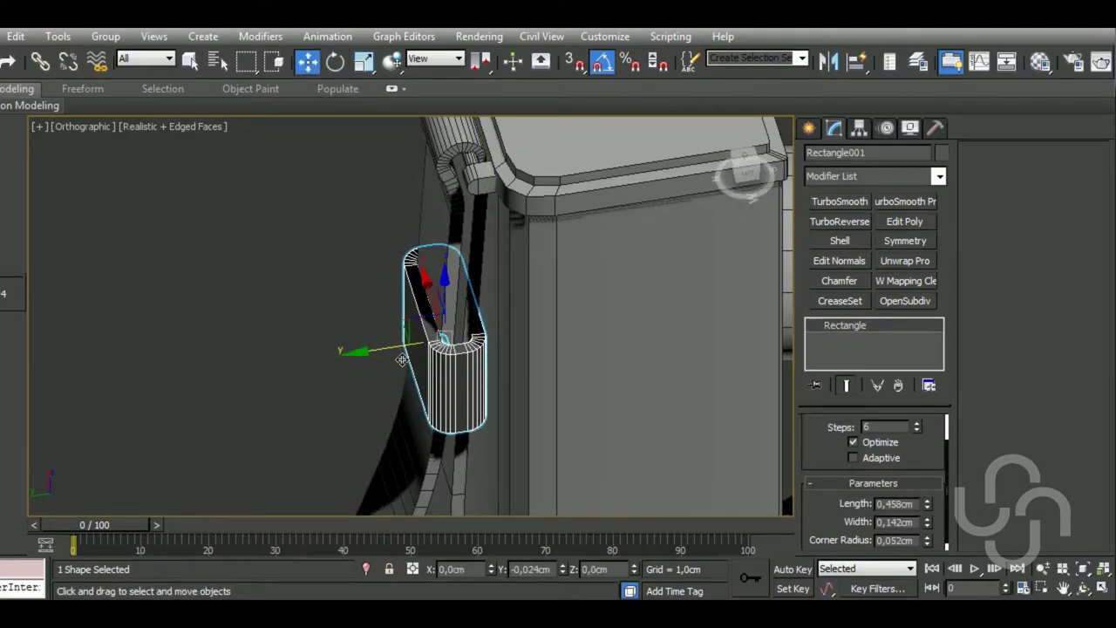
left_click_drag(928, 526, 927, 523)
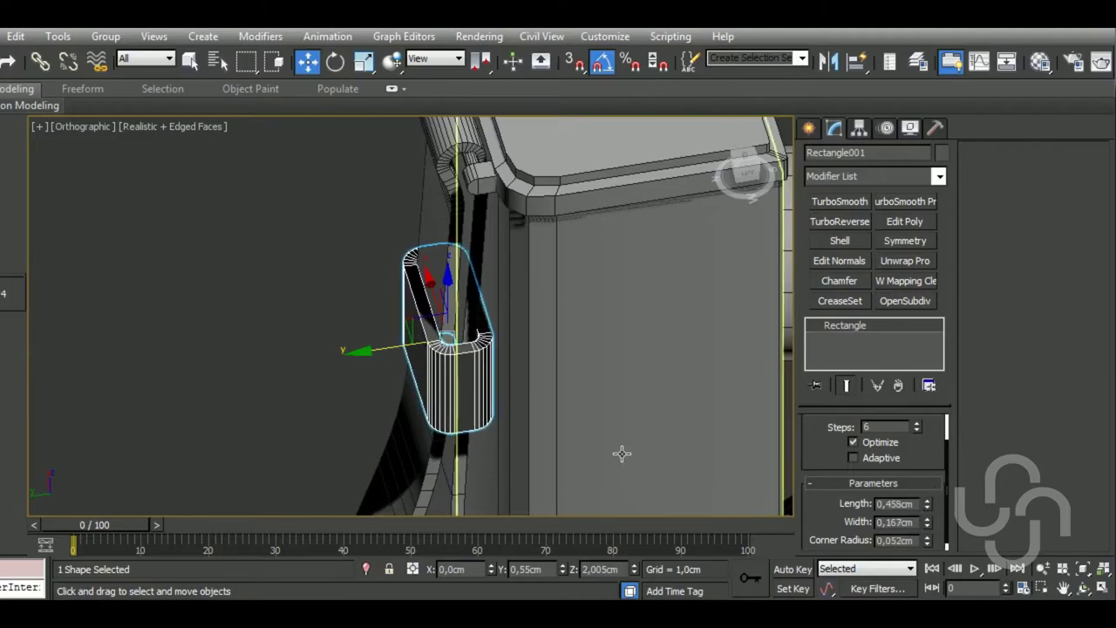
mouse_move(622, 454)
middle_mouse_down("alt")
mouse_move(610, 436)
mouse_move(619, 443)
middle_mouse_up("alt")
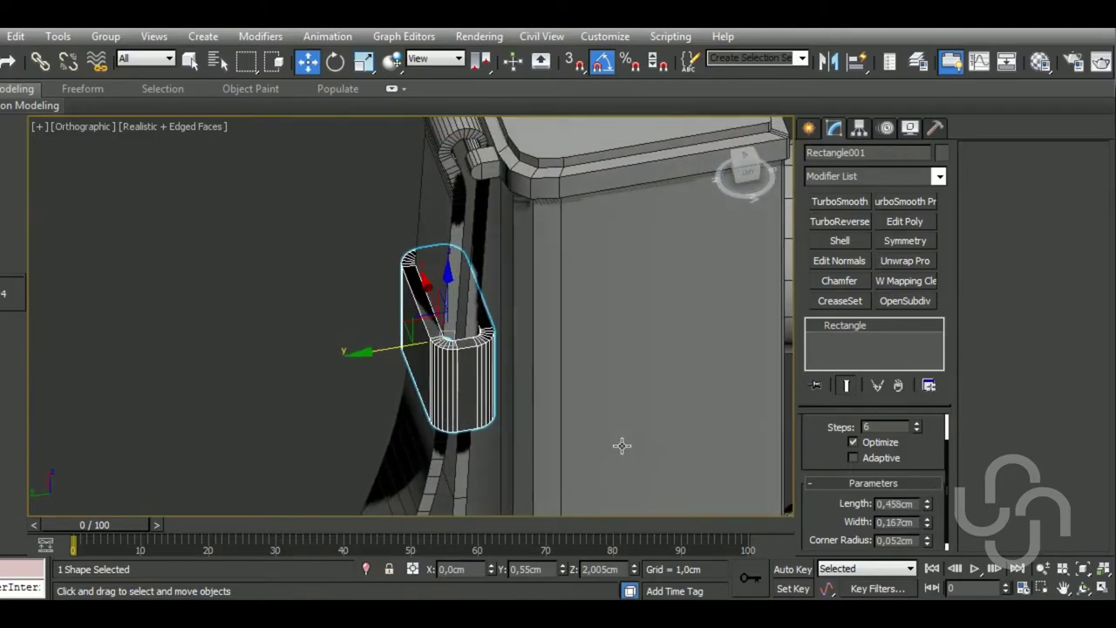
left_click(916, 430)
left_click(916, 429)
left_click(916, 430)
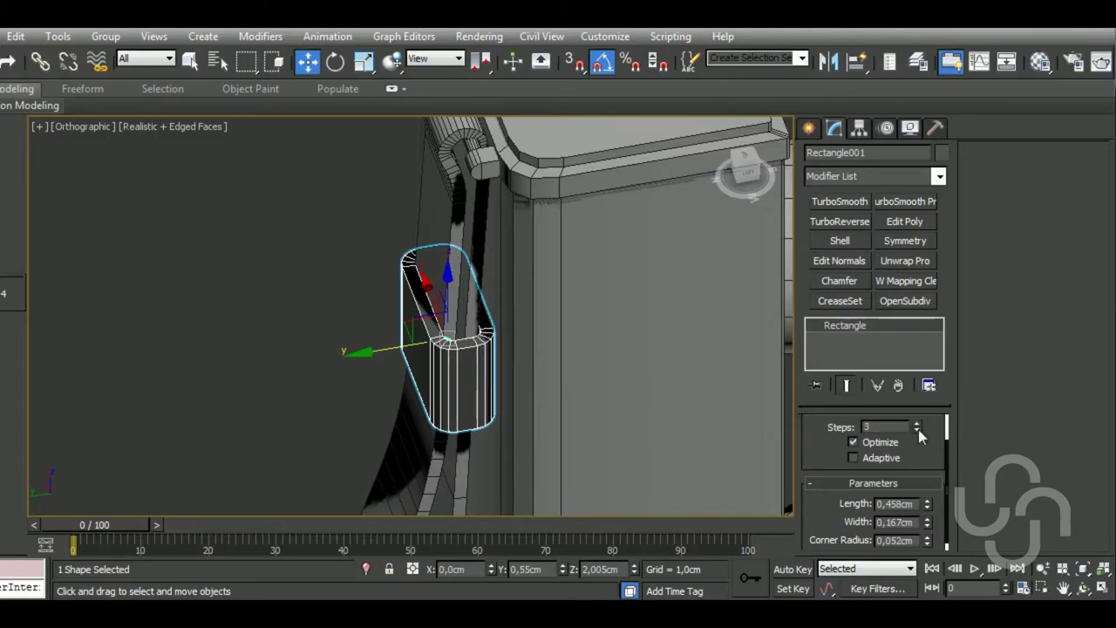
mouse_move(655, 460)
middle_mouse_down("alt")
mouse_move(523, 396)
mouse_move(493, 349)
middle_mouse_up("alt")
Try a 0,147cm width, then revert the rectangle to 0,167cm
scroll(508, 352, "down", 5)
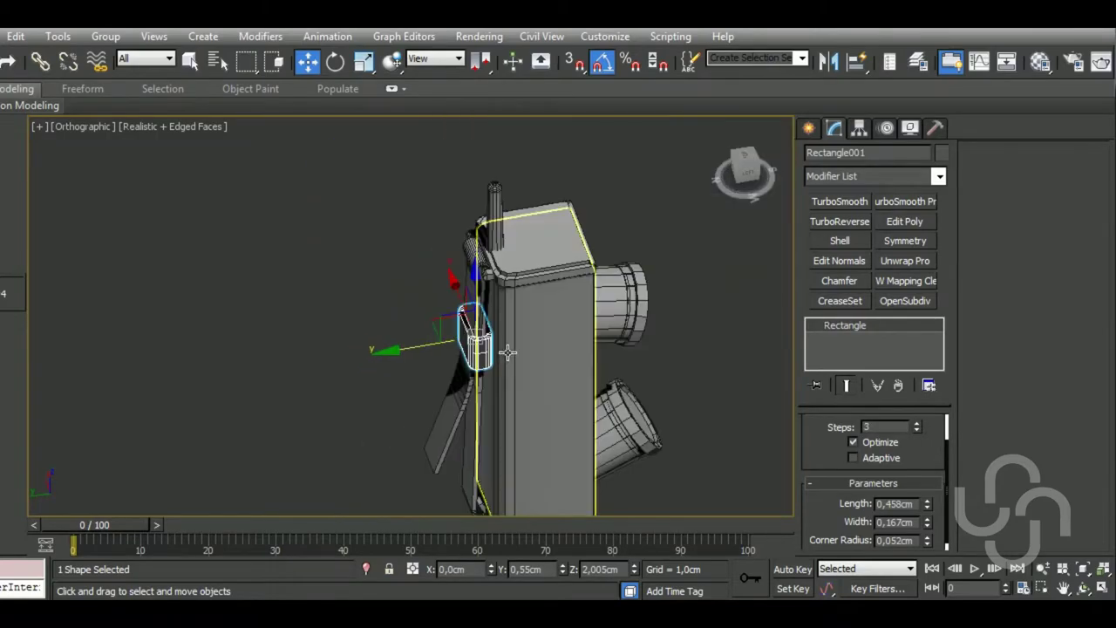
mouse_move(573, 445)
middle_mouse_down("alt")
mouse_move(573, 405)
mouse_move(596, 404)
middle_mouse_up("alt")
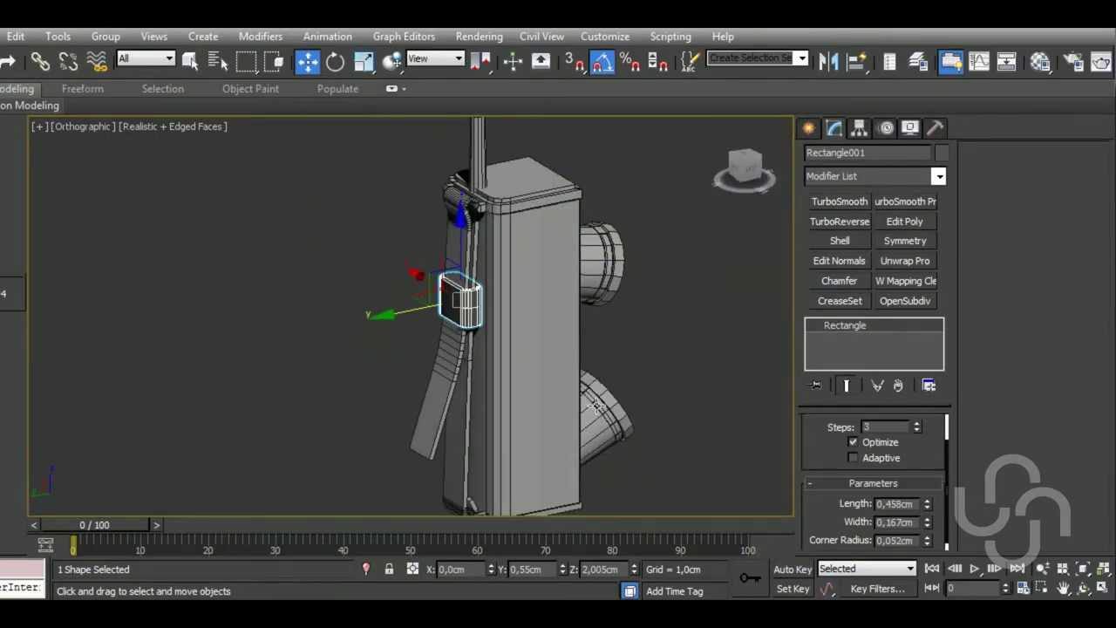
scroll(946, 475, "up", 2)
scroll(947, 453, "down", 3)
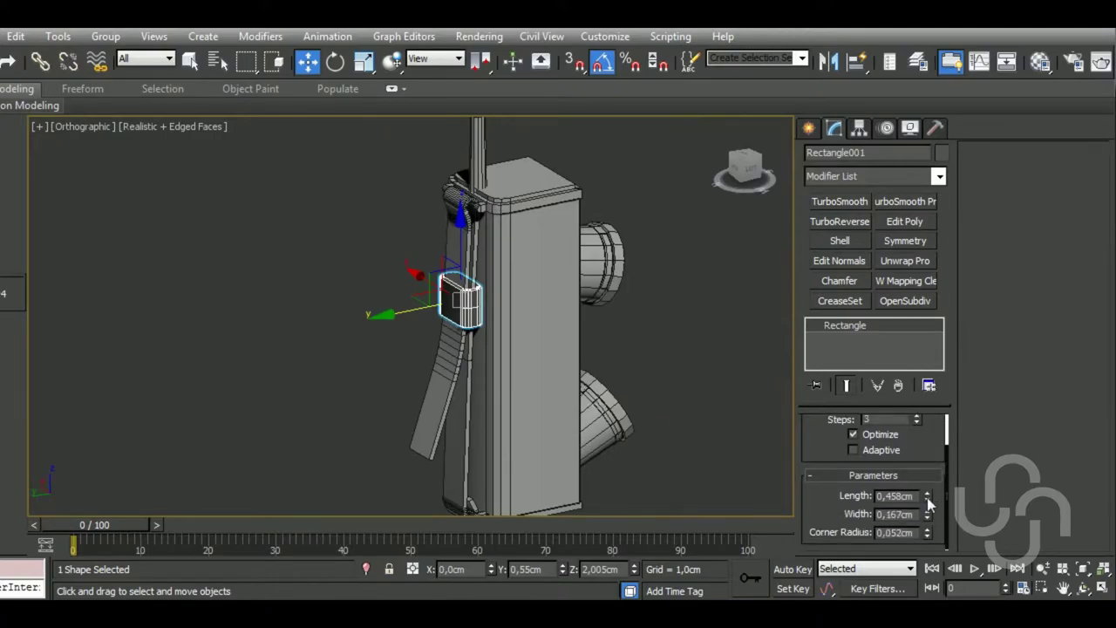
key("ctrl+z")
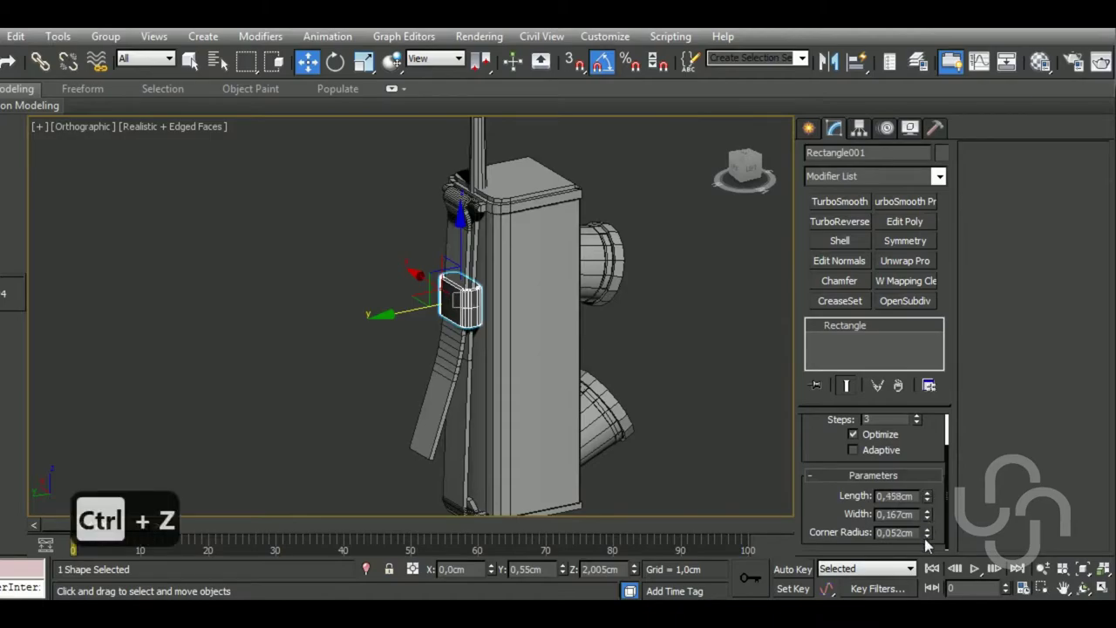
left_click_drag(927, 514, 942, 542)
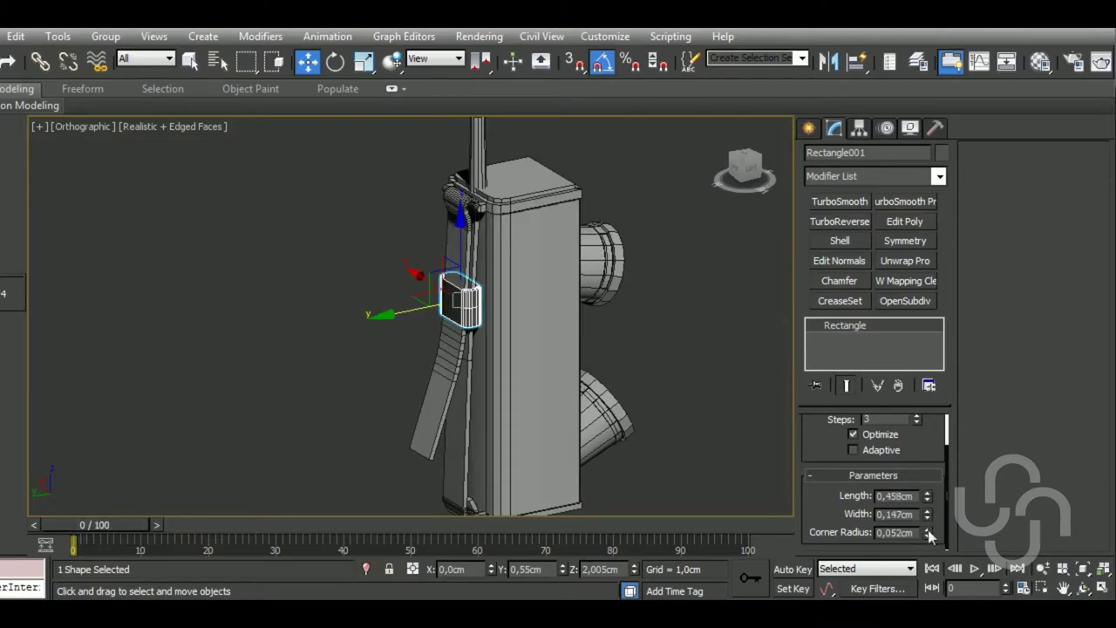
key("ctrl+z")
middle_click_drag(717, 450, 705, 436)
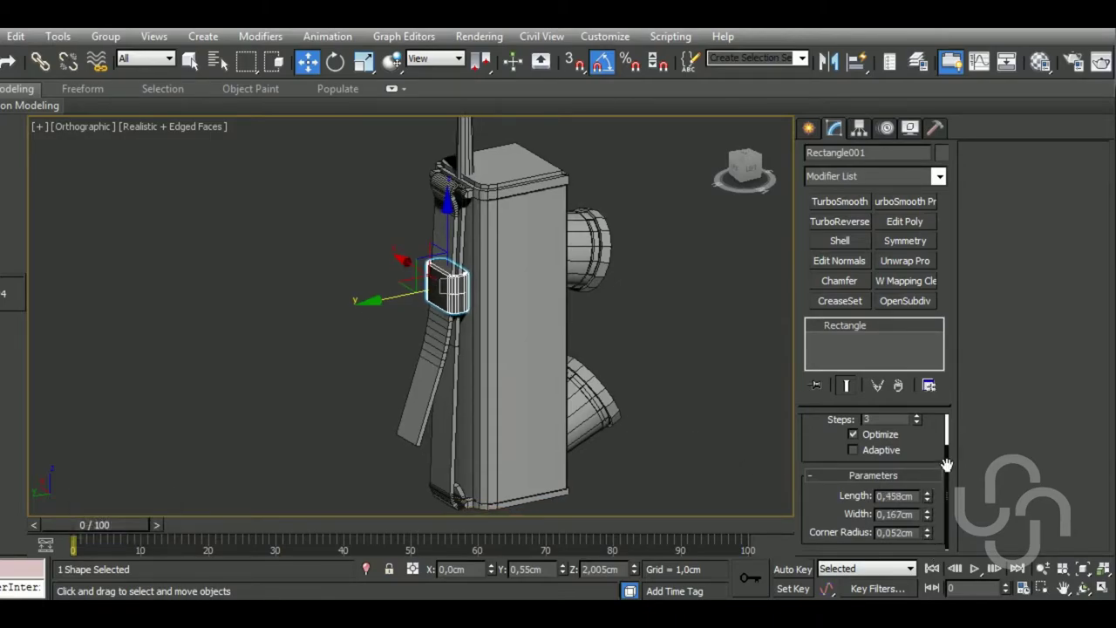
left_click_drag(947, 465, 950, 482)
left_click_drag(948, 389, 949, 431)
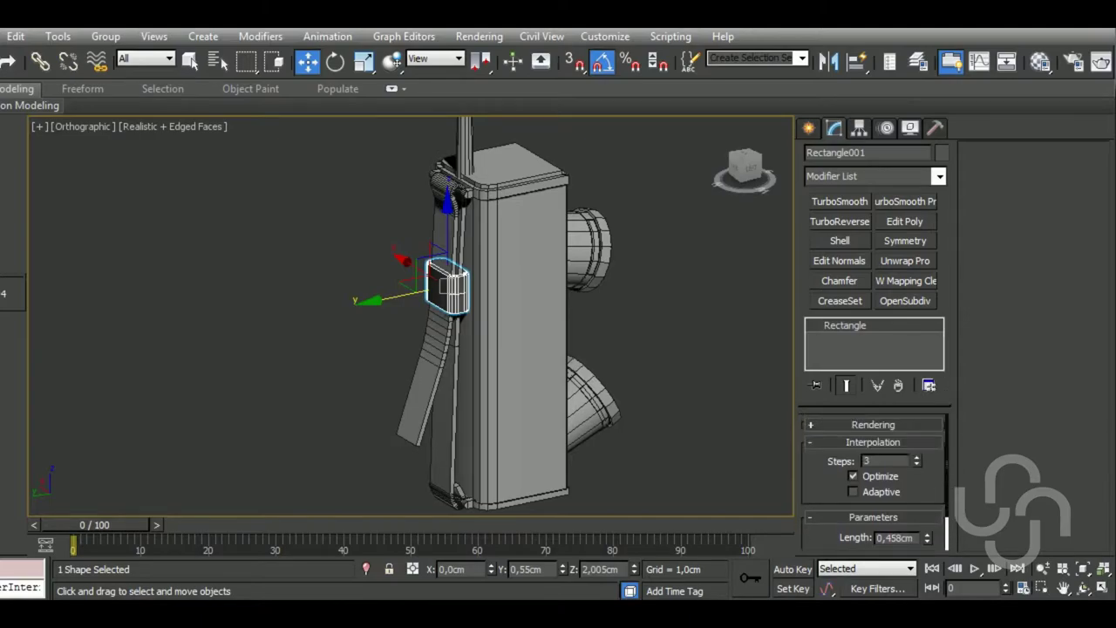
Set the rectangle's rendered Rectangular Length to 0.212cm
left_click(920, 426)
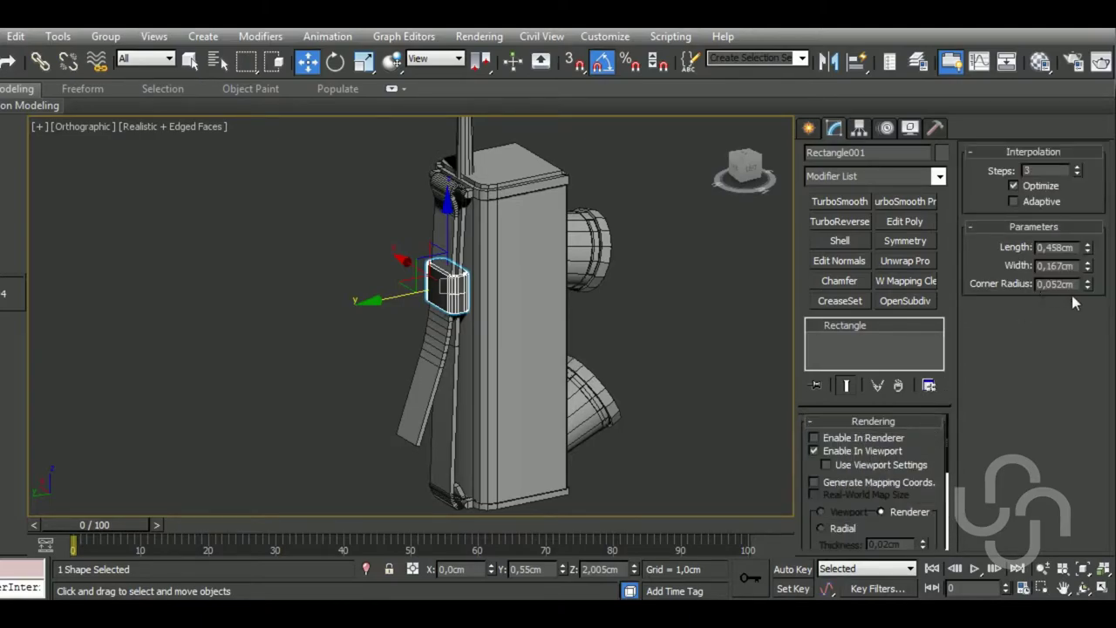
mouse_move(691, 397)
middle_mouse_down("alt")
mouse_move(662, 406)
mouse_move(741, 423)
mouse_move(674, 408)
mouse_move(674, 375)
middle_mouse_up("alt")
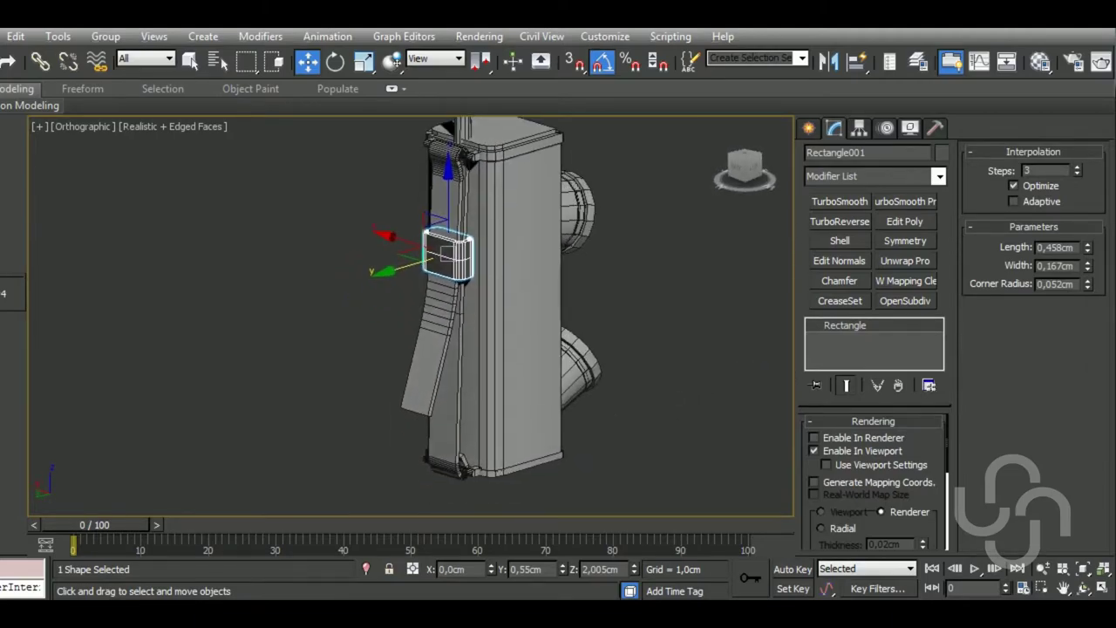
scroll(949, 531, "down", 2)
scroll(949, 532, "down", 2)
scroll(950, 531, "down", 1)
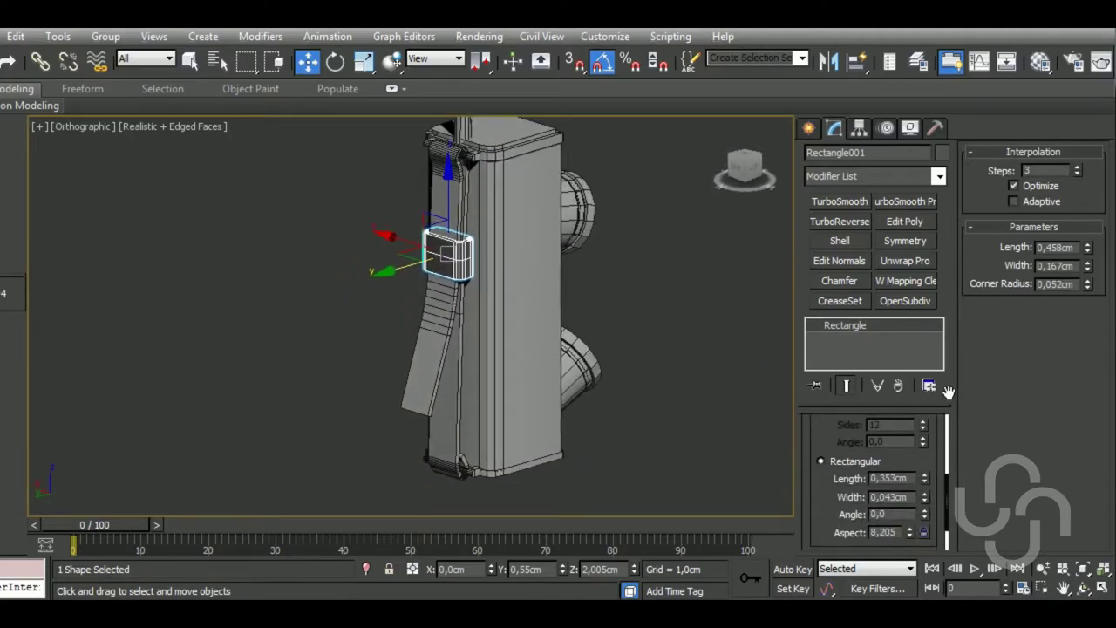
scroll(950, 532, "down", 1)
left_click_drag(925, 461, 942, 504)
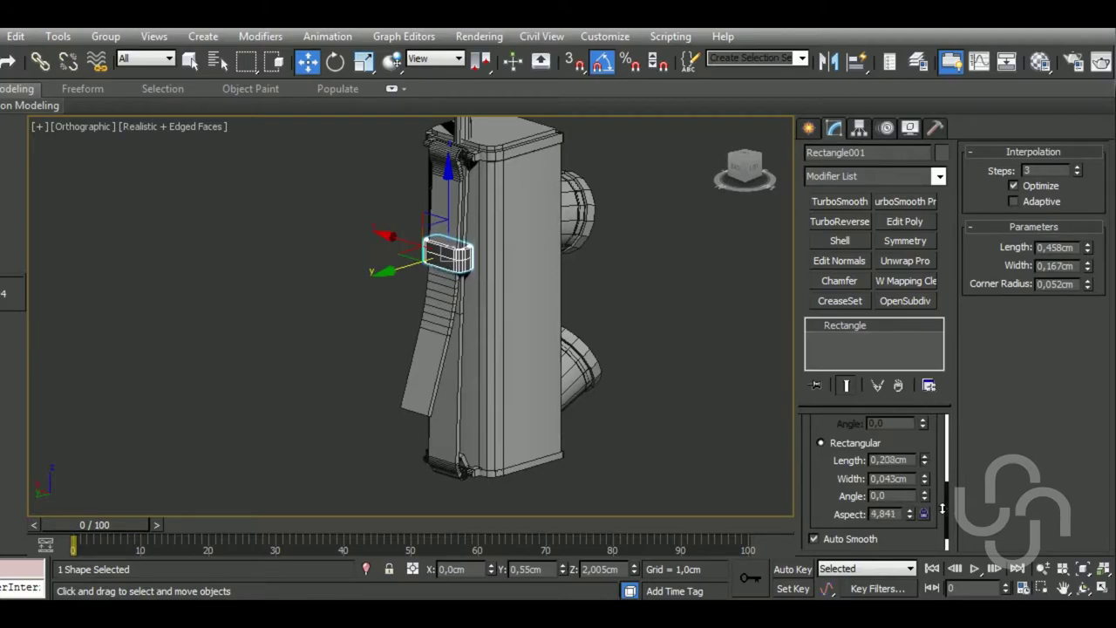
Frame the rectangle, select Box001, and switch to the Left view
key("z")
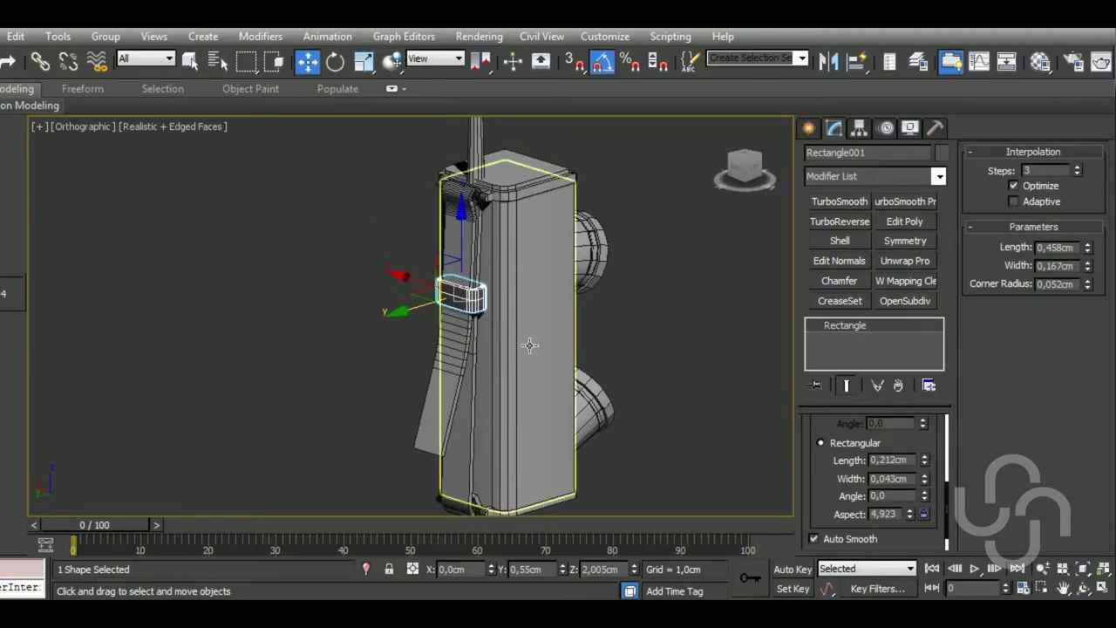
scroll(478, 299, "down", 5)
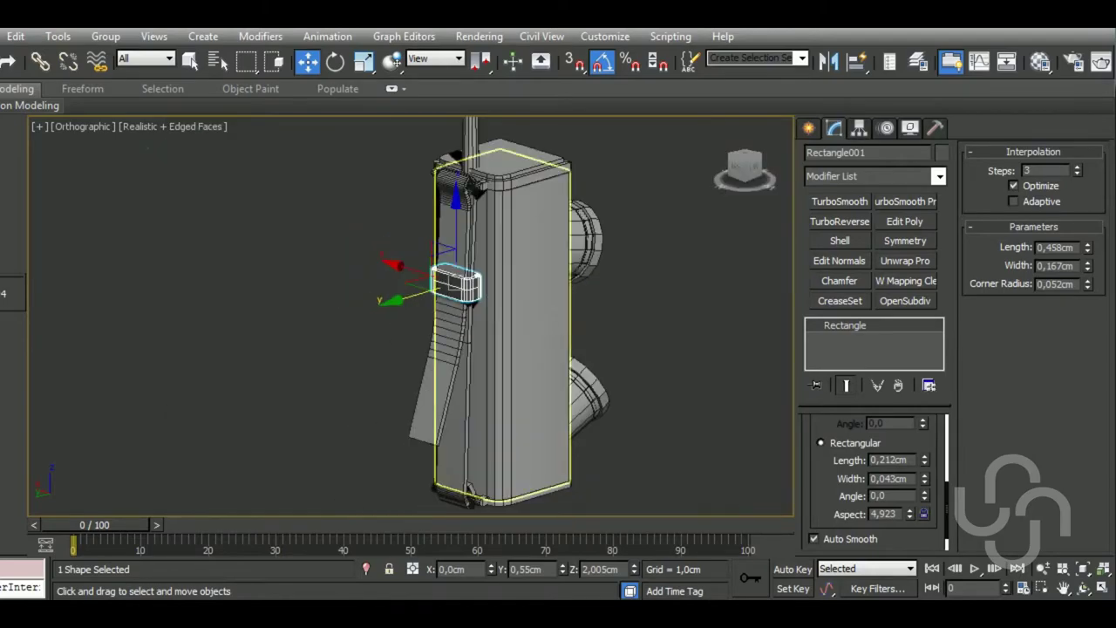
scroll(623, 386, "up", 2)
left_click(506, 401)
key("l")
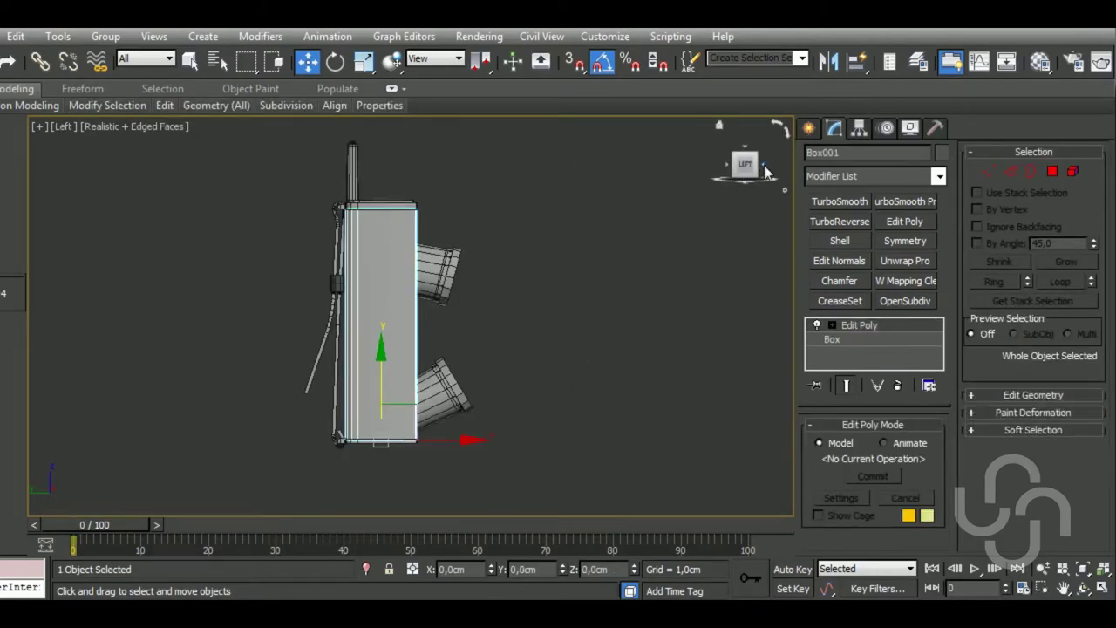
Draw a new flat standard-primitive box on the body's side in Left view
middle_click_drag(555, 431, 603, 407)
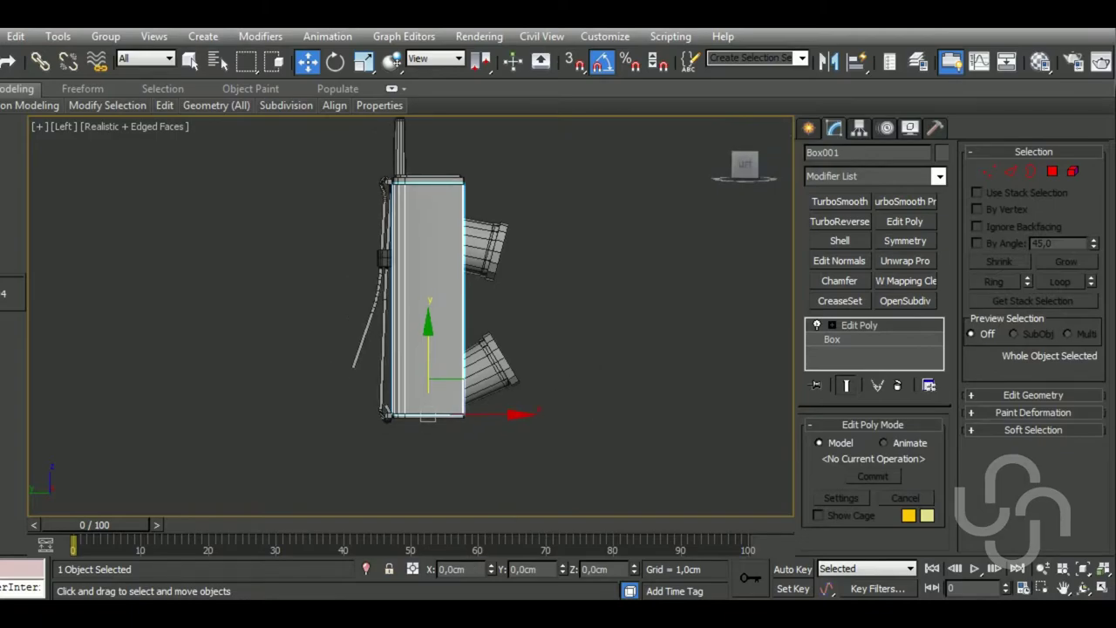
left_click(808, 129)
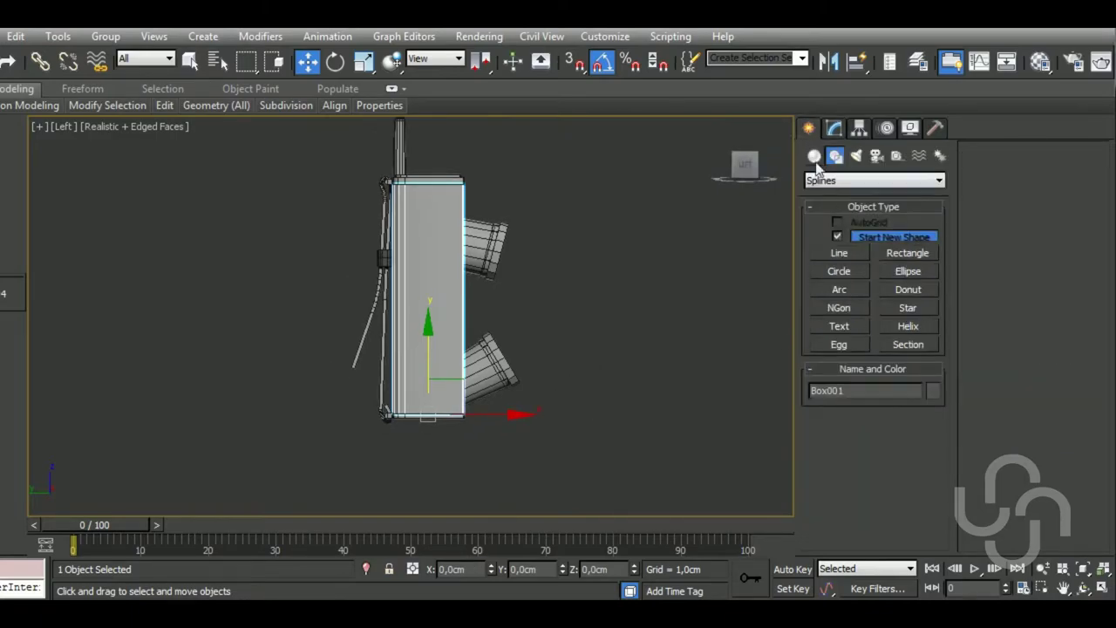
left_click(814, 157)
left_click(839, 239)
middle_click_drag(438, 359, 419, 355)
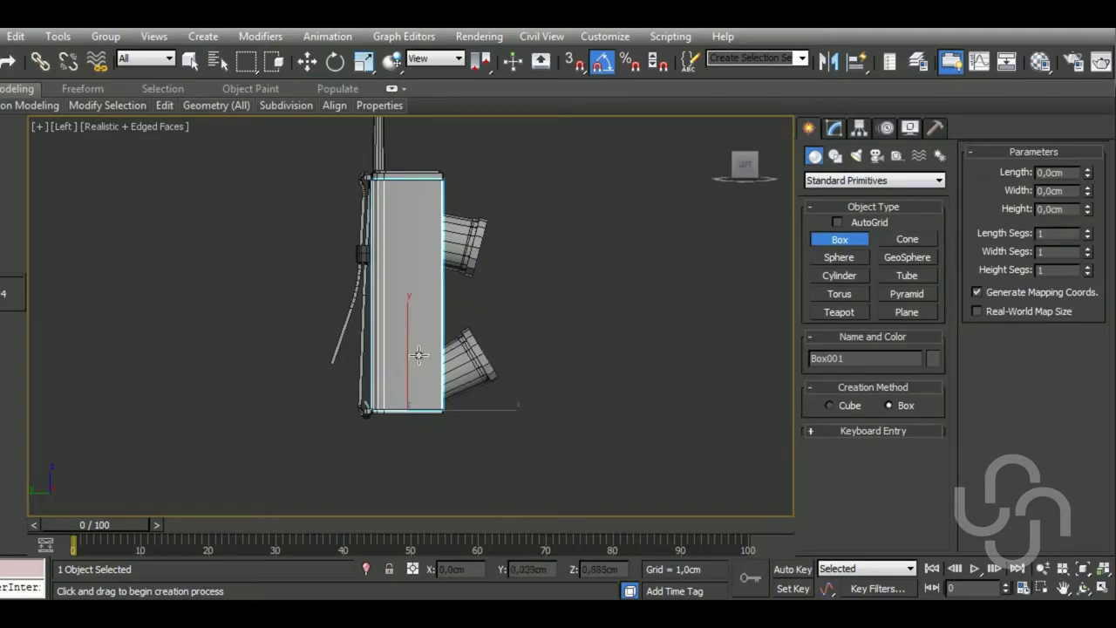
left_click_drag(395, 325, 444, 415)
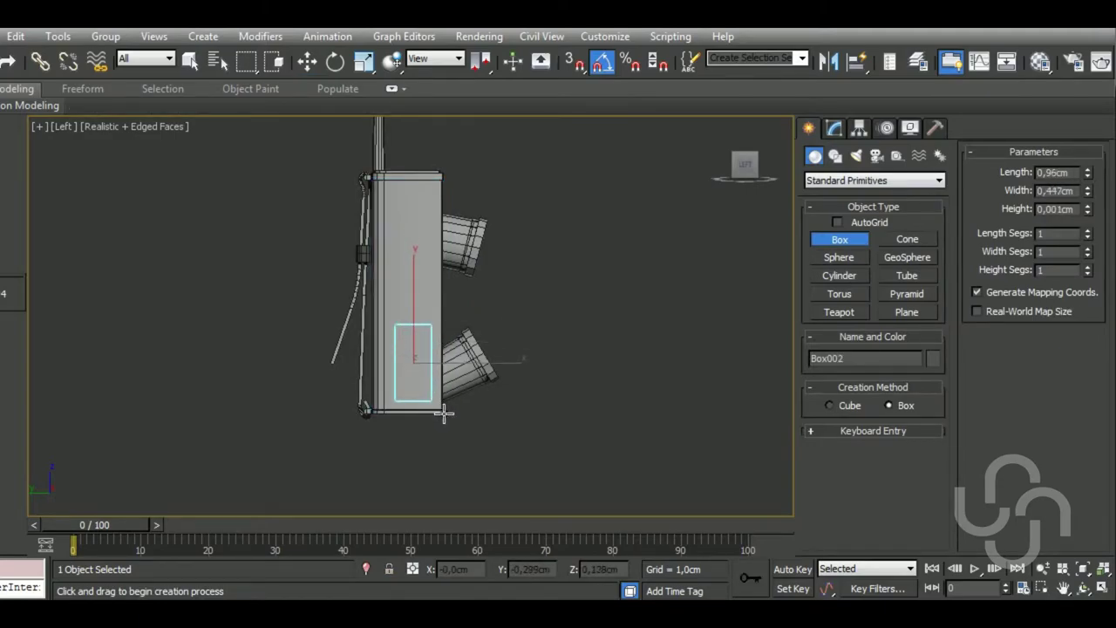
Slide the box flush against the body and thin its height to 0.07cm
left_click(307, 60)
scroll(447, 366, "up", 2)
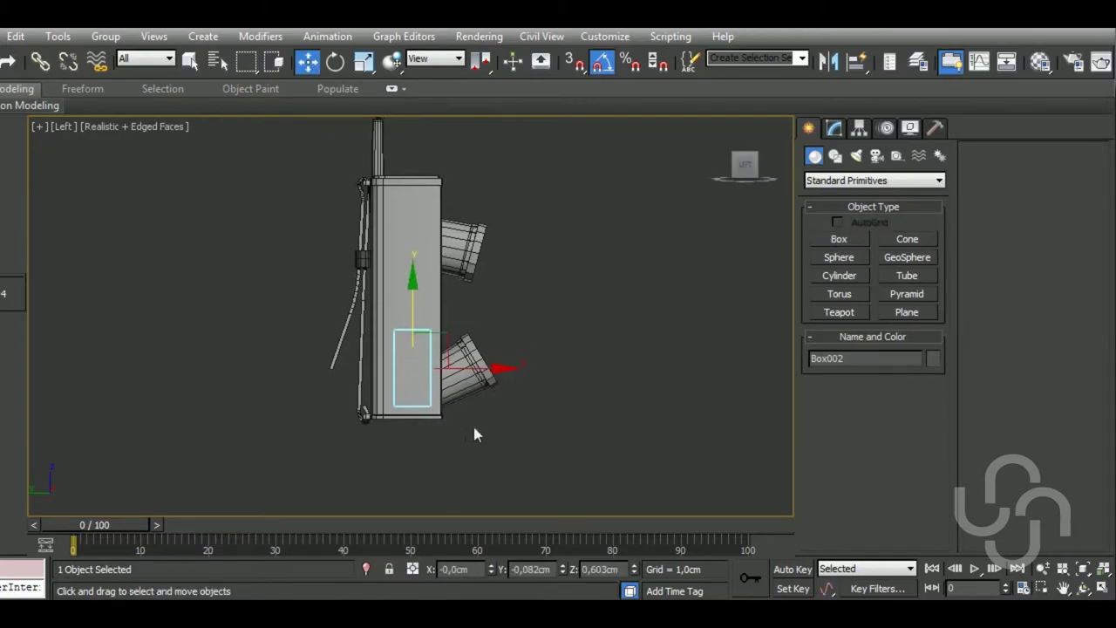
left_click(458, 381)
left_click_drag(470, 361, 467, 361)
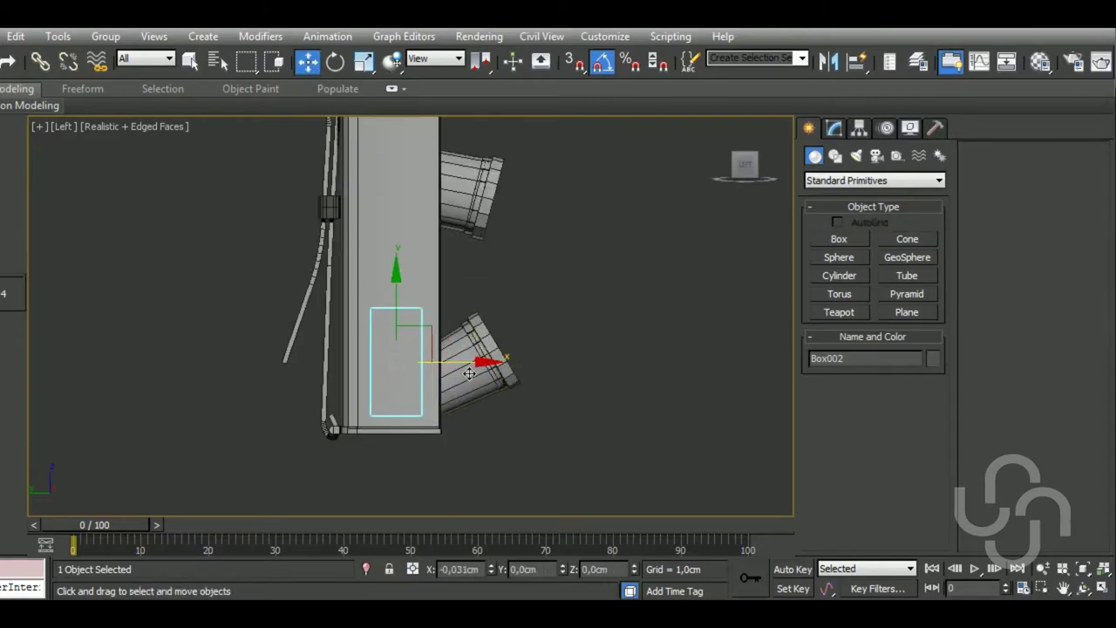
key("f")
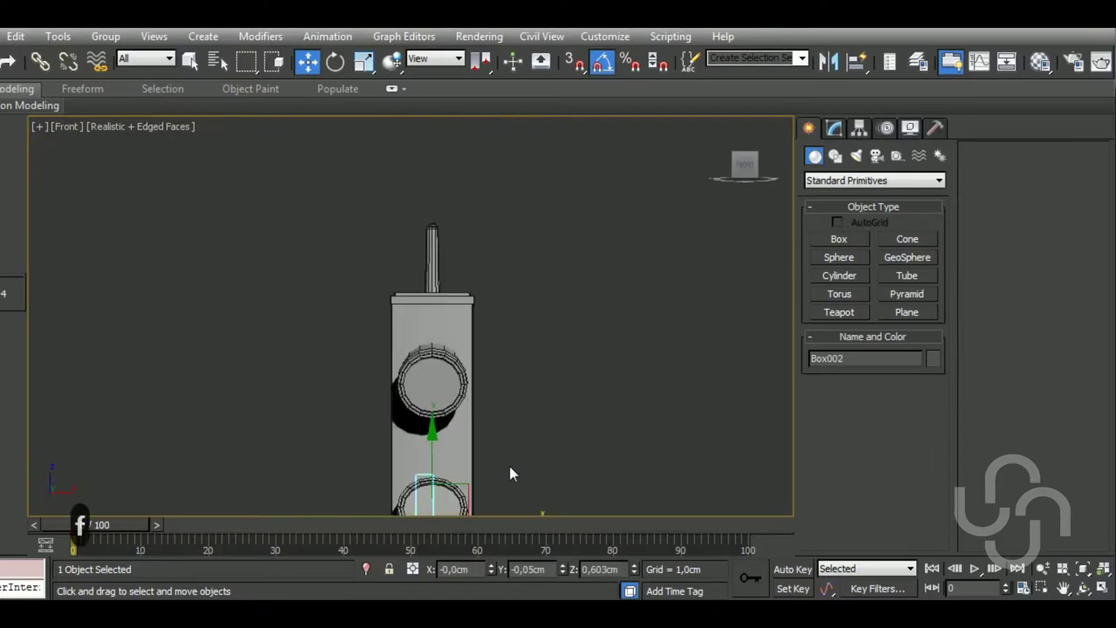
left_click_drag(527, 424, 492, 426)
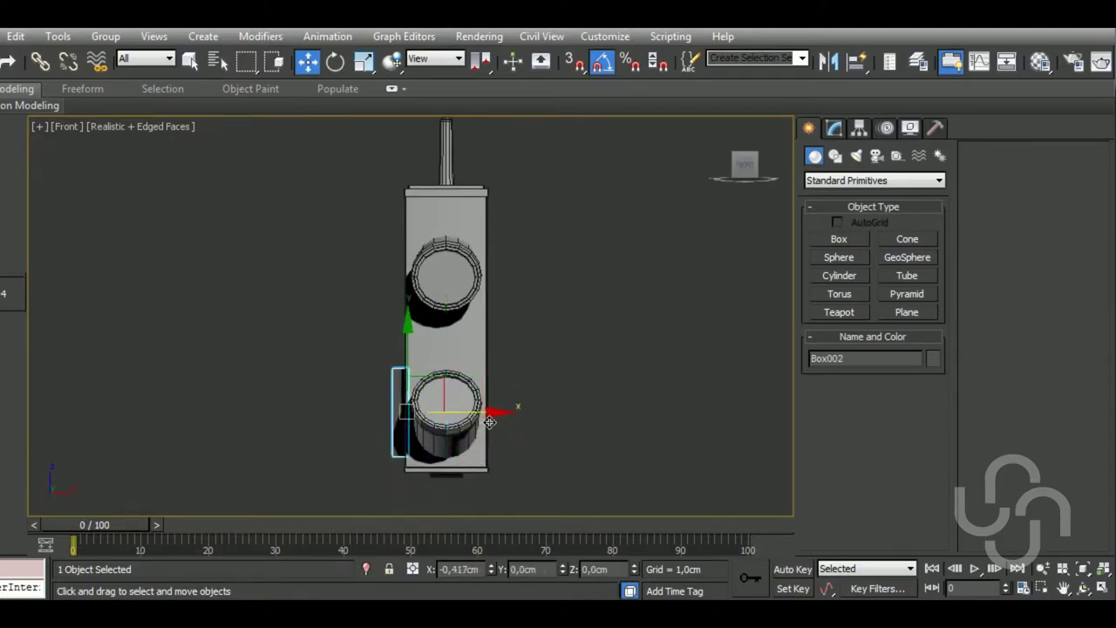
left_click(834, 128)
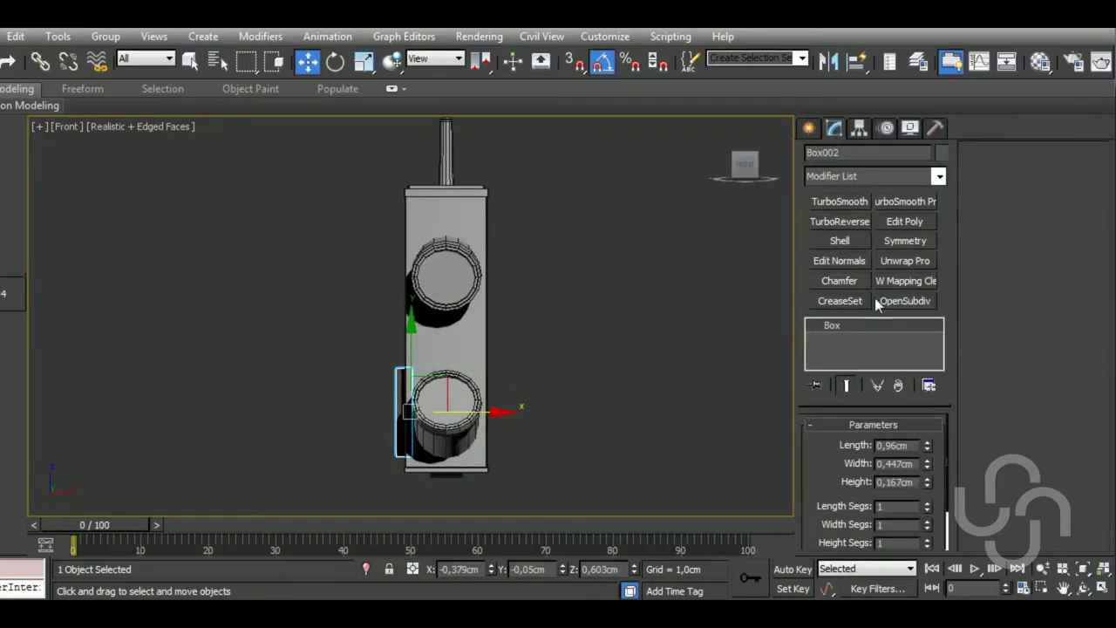
left_click_drag(929, 484, 952, 535)
scroll(517, 430, "up", 3)
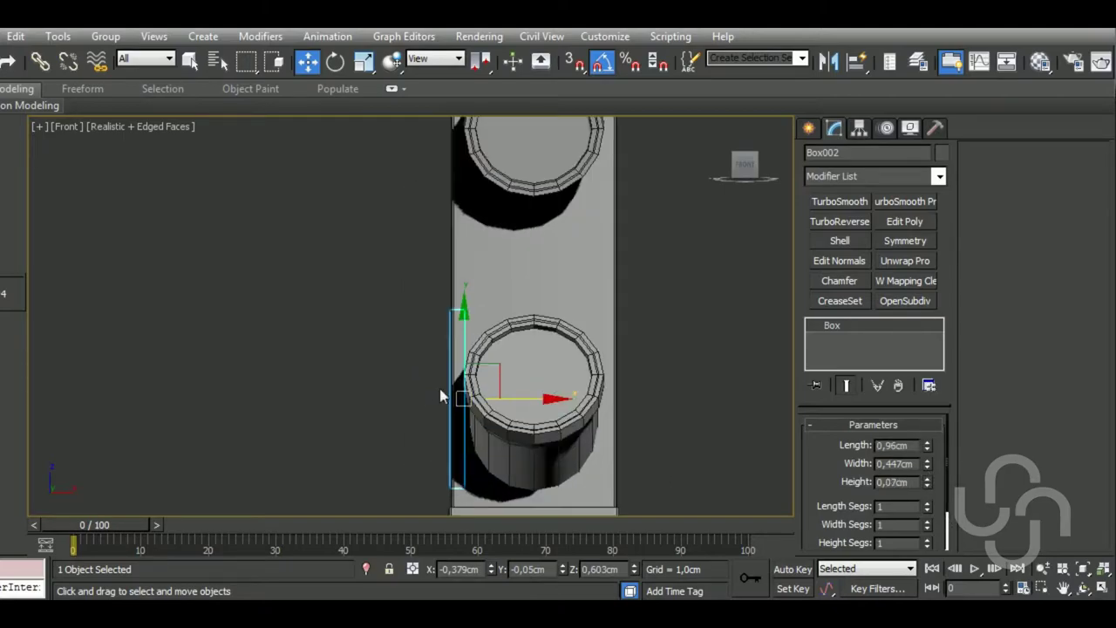
left_click_drag(510, 404, 508, 409)
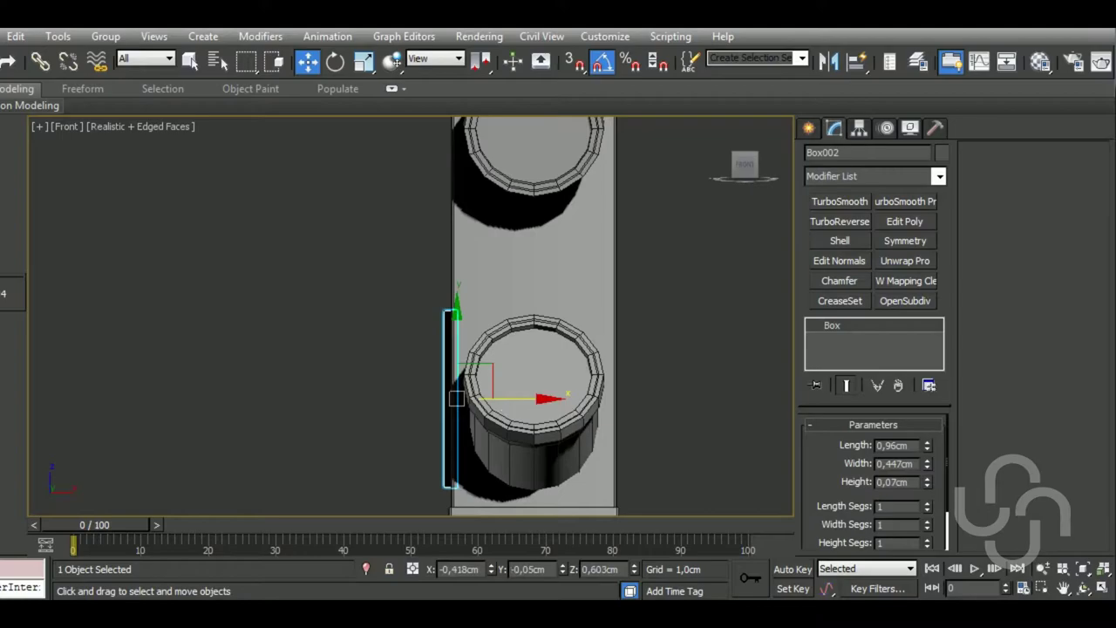
Shorten the box to 0.845cm, raise it along the body, and clone a copy leftward
key("l")
scroll(435, 382, "up", 3)
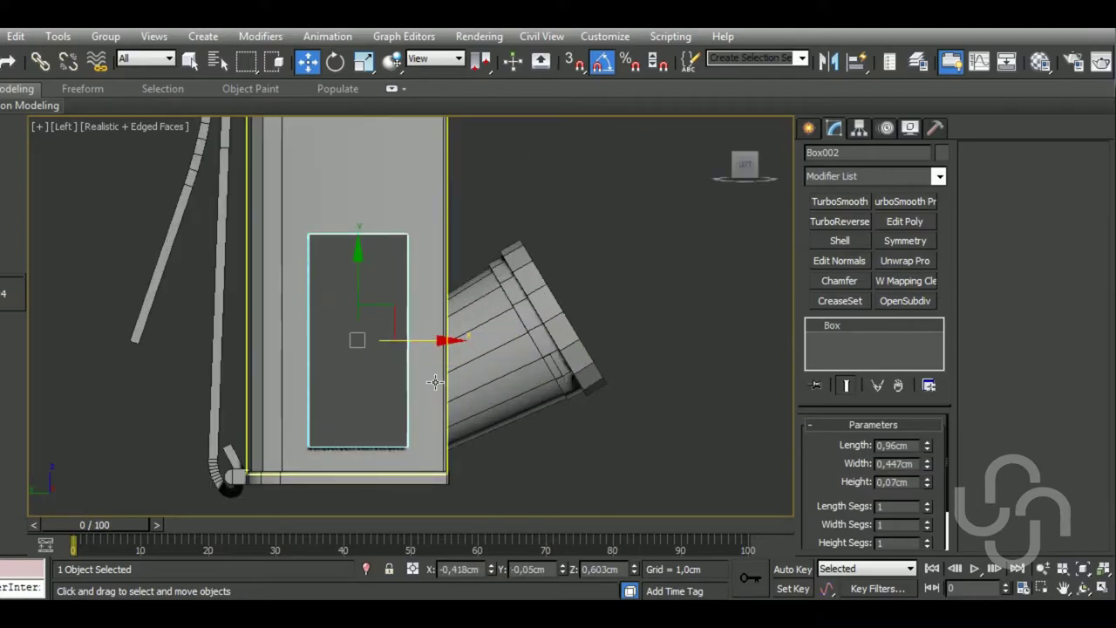
scroll(441, 382, "down", 2)
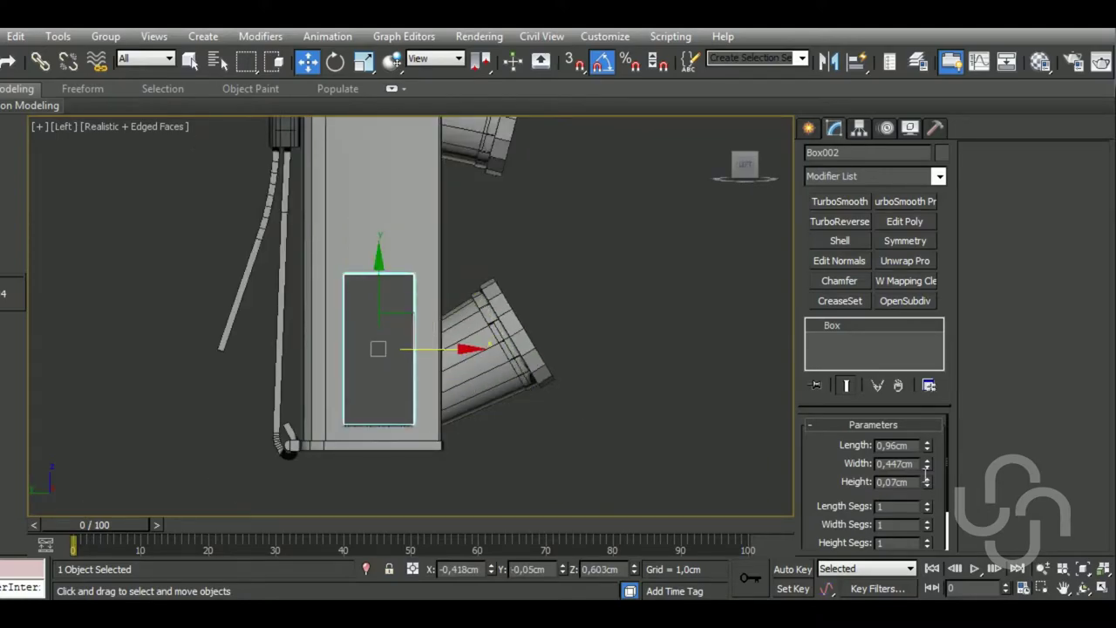
left_click_drag(927, 446, 944, 470)
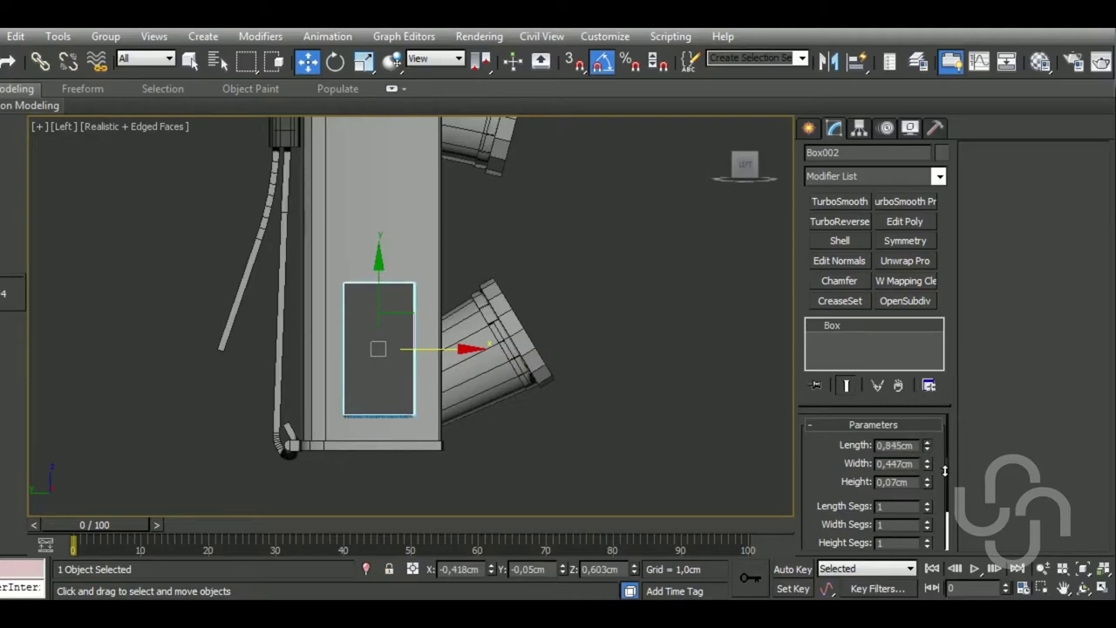
left_click_drag(393, 307, 394, 276)
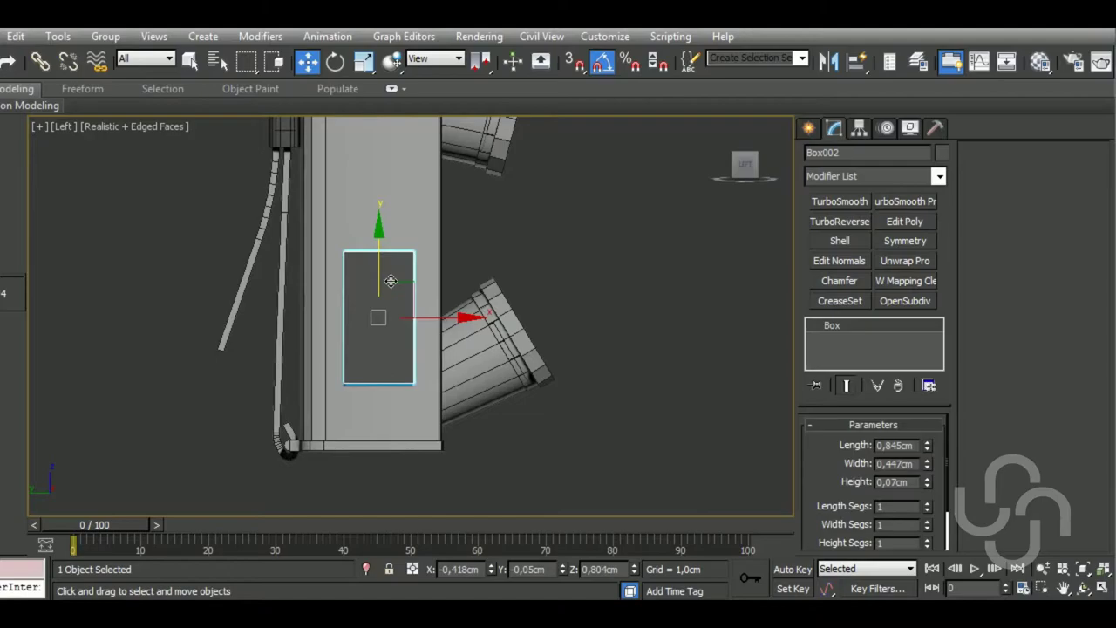
left_click_drag(391, 281, 390, 273)
middle_click_drag(617, 389, 635, 398)
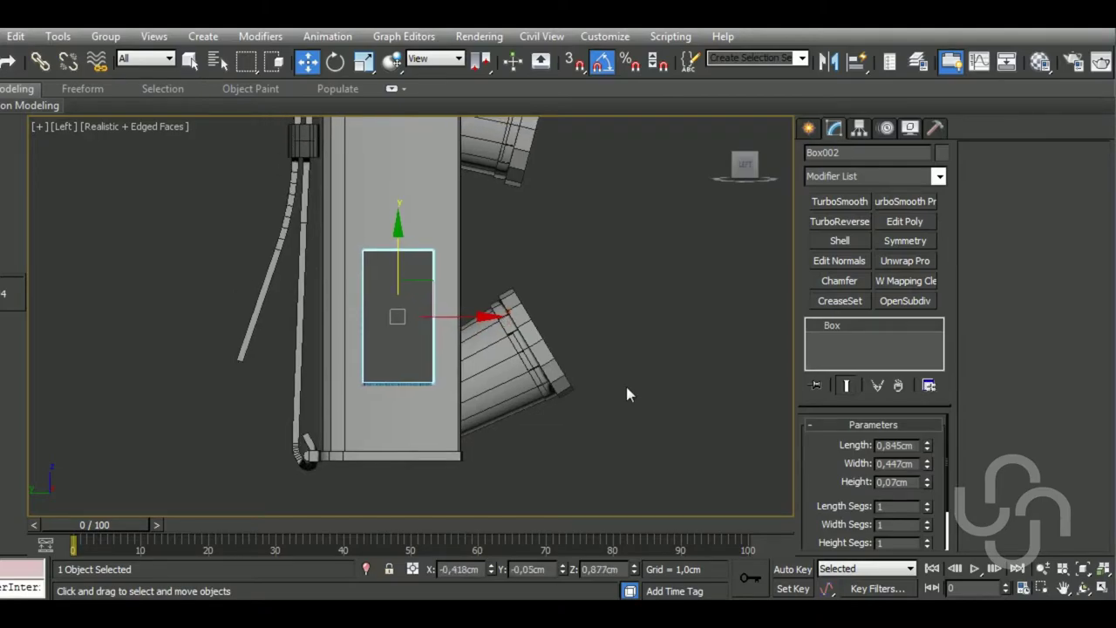
key("f")
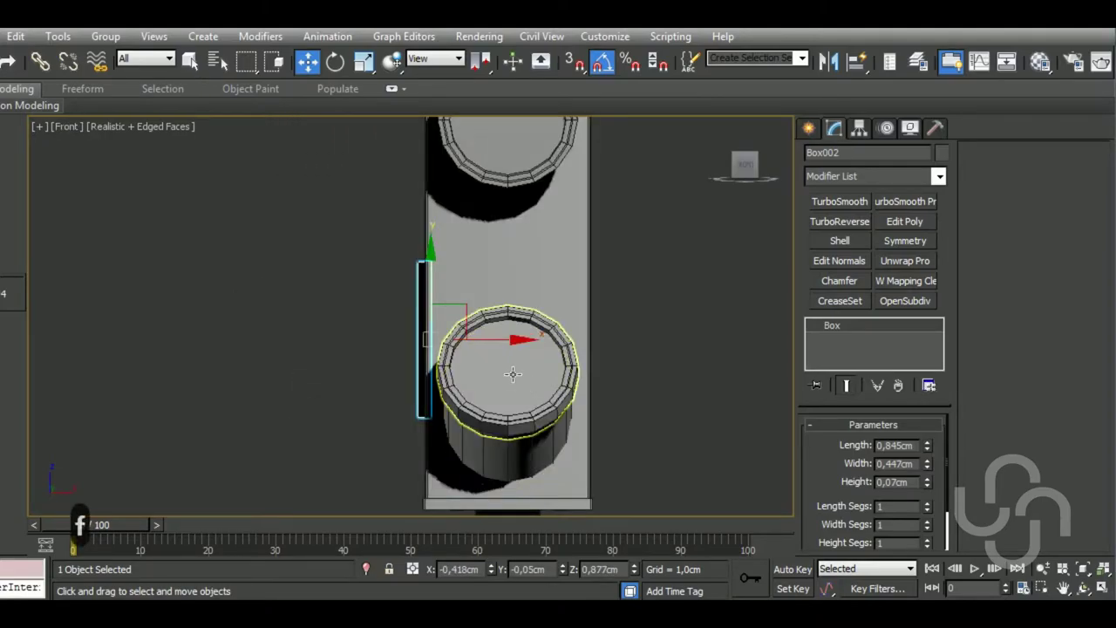
left_click_drag(513, 352, 496, 350, "shift")
Create the copied box and size it to 0.583 cm long and 0.196 cm wide
left_click(540, 385)
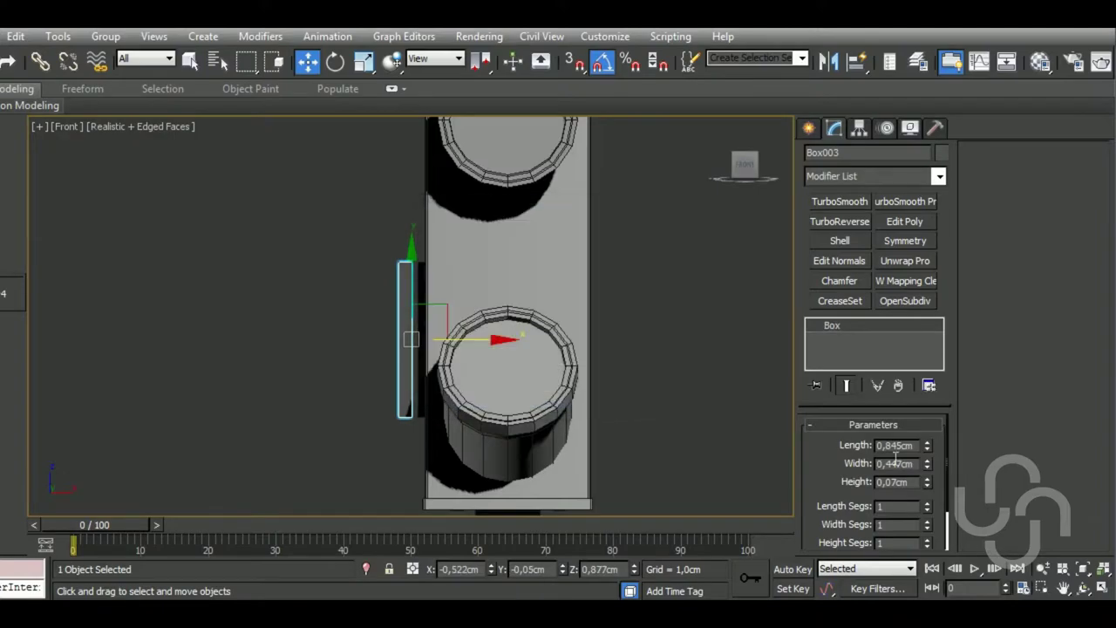
left_click_drag(926, 485, 842, 262)
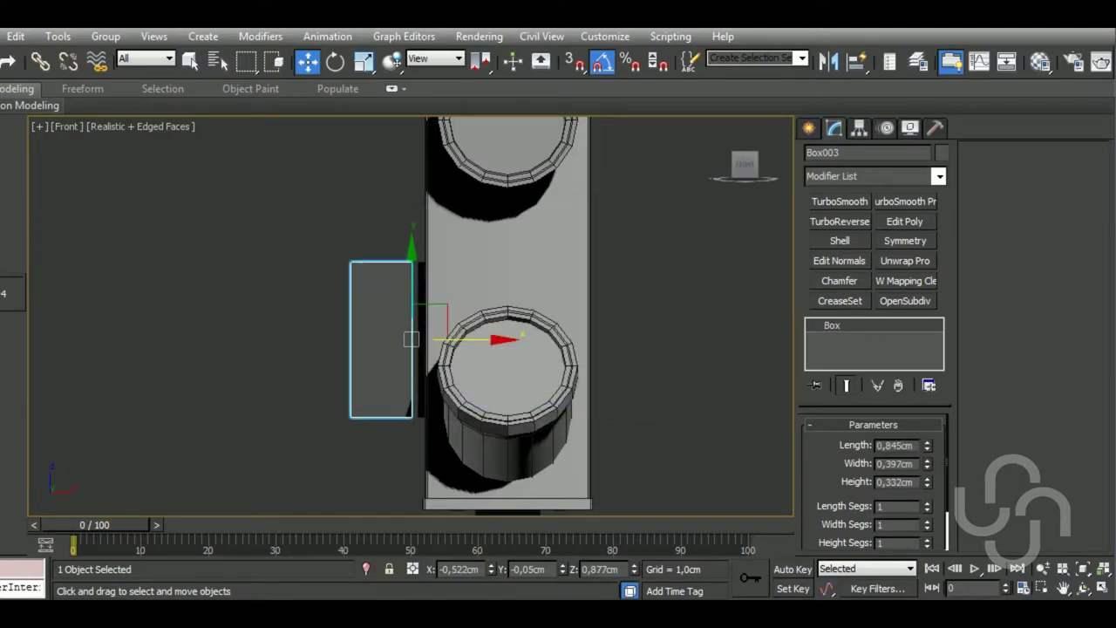
key("ctrl+z")
left_click_drag(926, 449, 943, 486)
key("l")
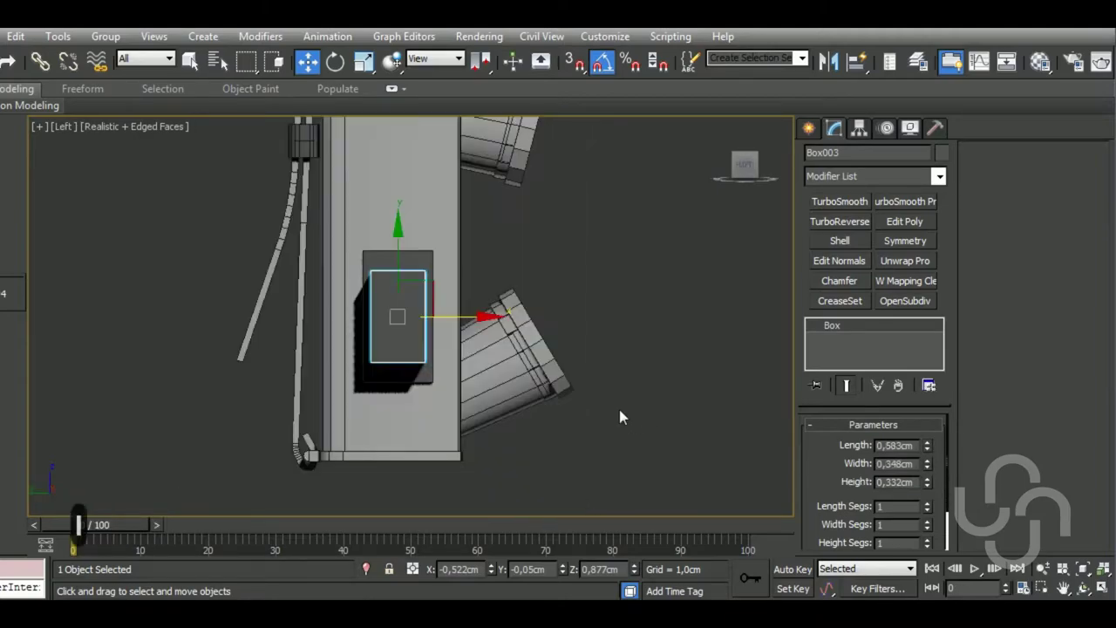
scroll(493, 353, "up", 2)
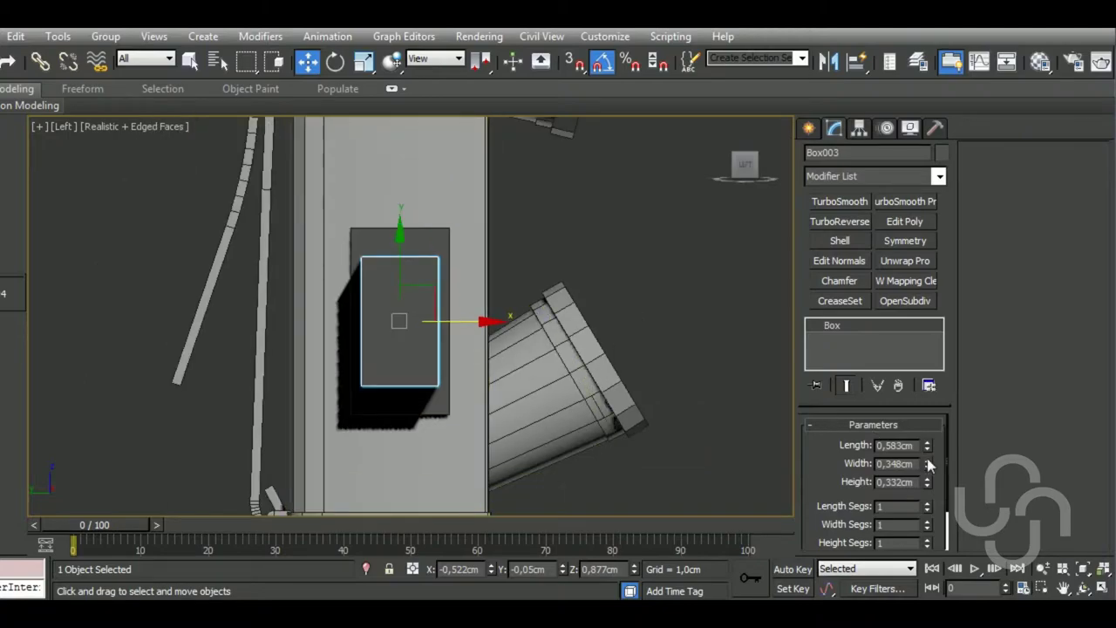
left_click_drag(927, 463, 949, 526)
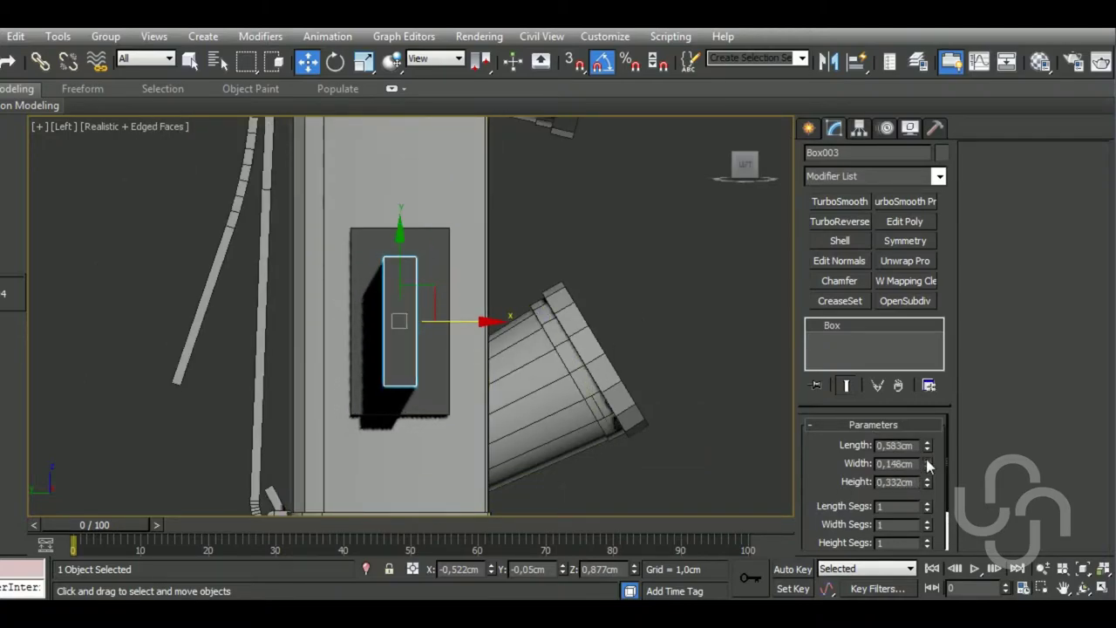
left_click_drag(927, 465, 931, 440)
Add an Edit Poly modifier to Box003 and slide its vertices along X into a slanted wedge
key("f")
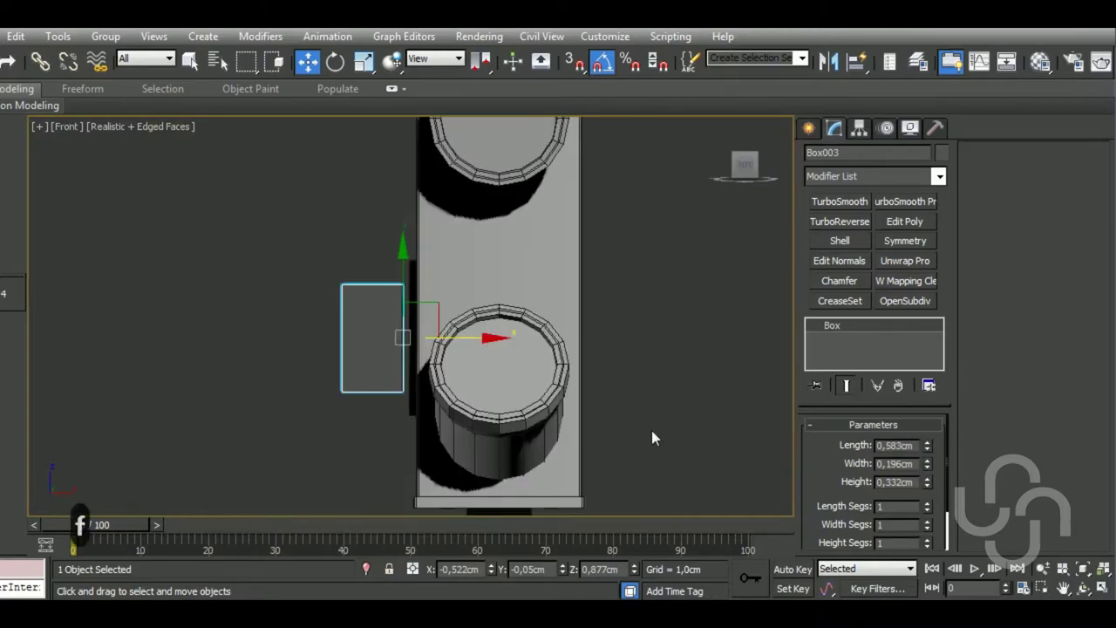
scroll(418, 366, "up", 3)
scroll(419, 366, "up", 2)
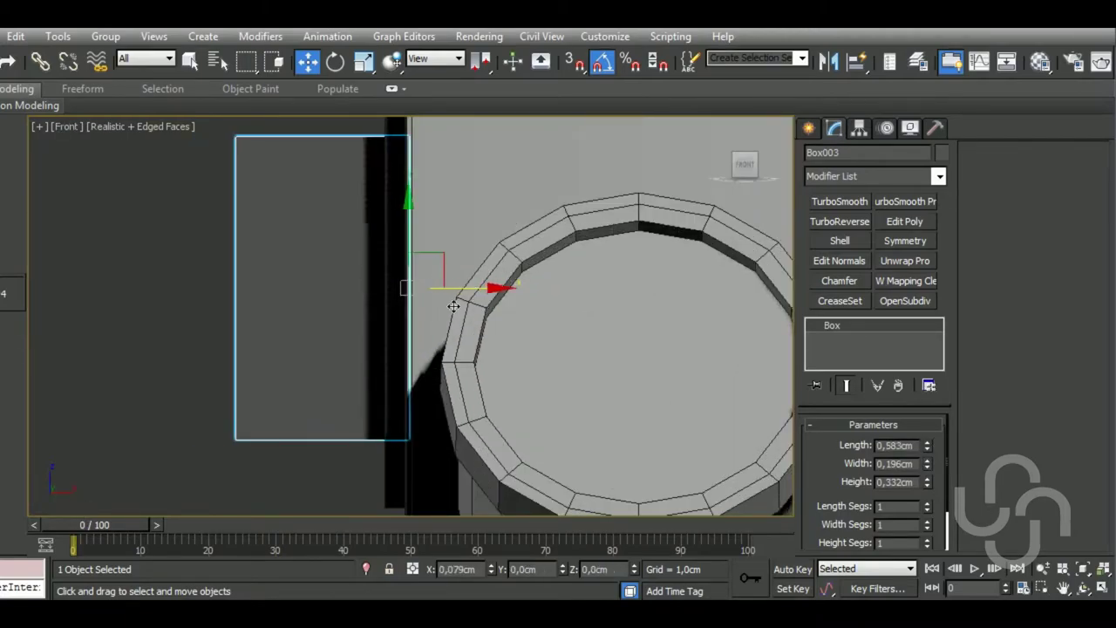
left_click(907, 221)
scroll(470, 383, "down", 5)
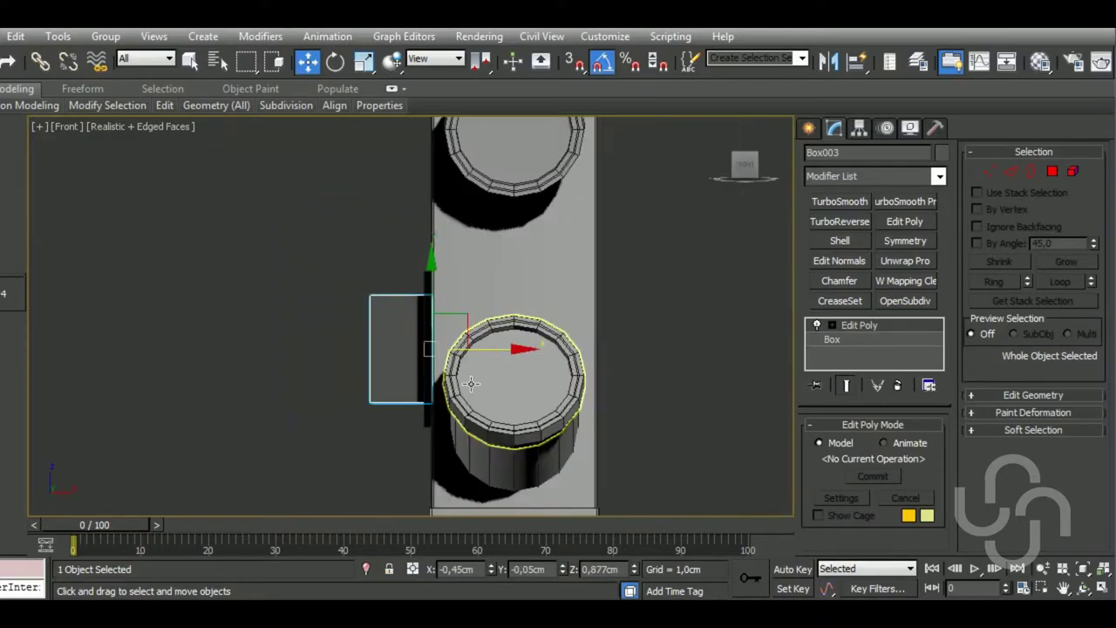
key("1")
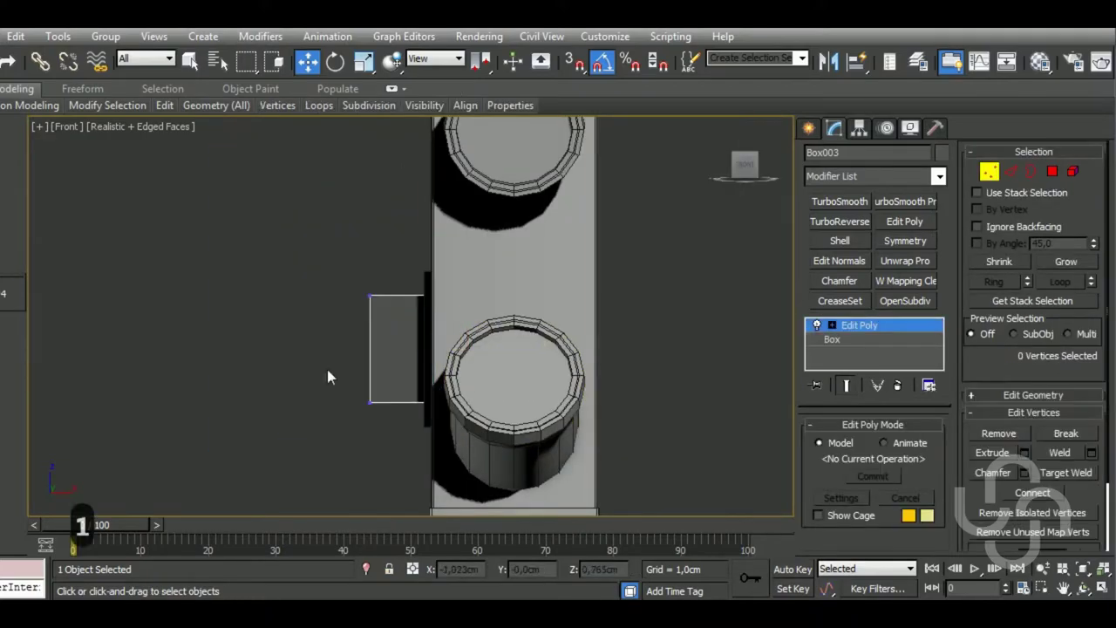
left_click_drag(327, 369, 419, 436)
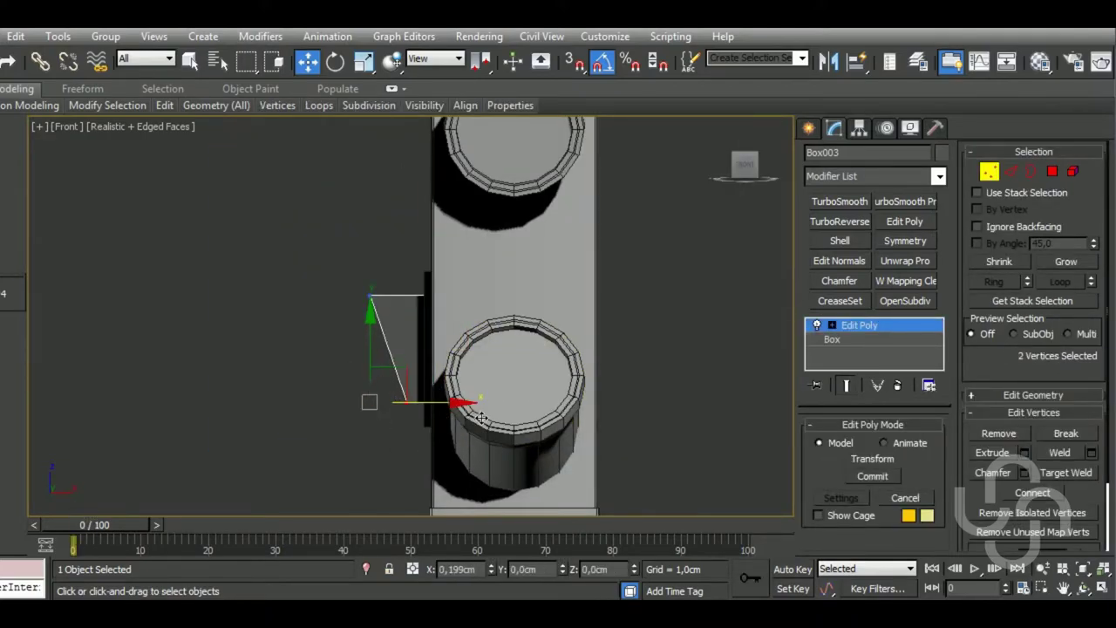
left_click_drag(481, 418, 486, 420)
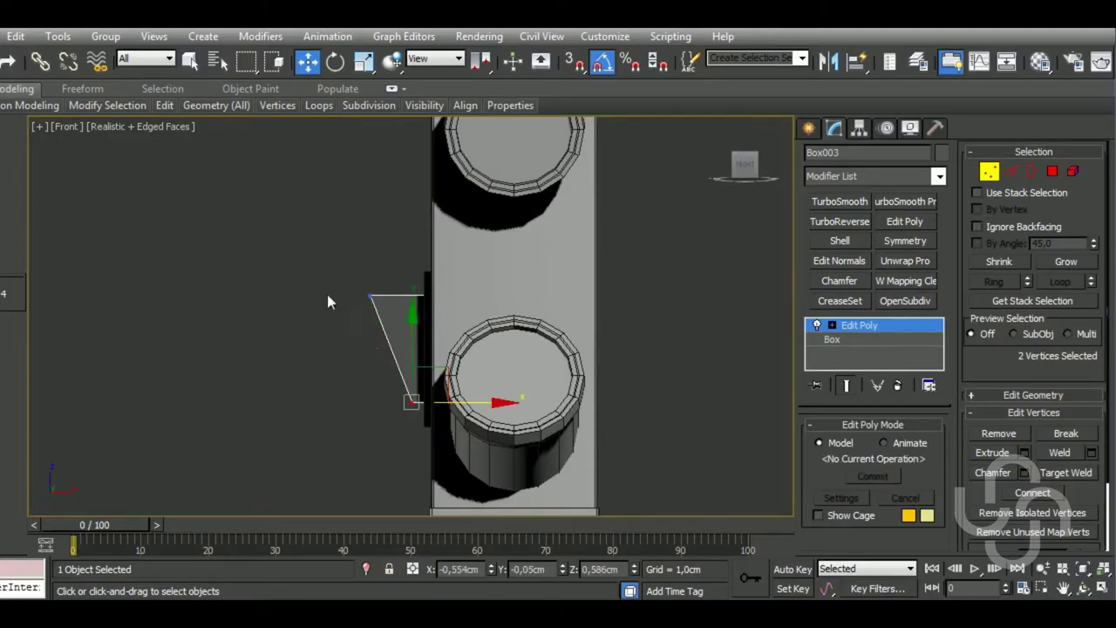
left_click_drag(389, 337, 389, 338)
left_click_drag(434, 307, 455, 307)
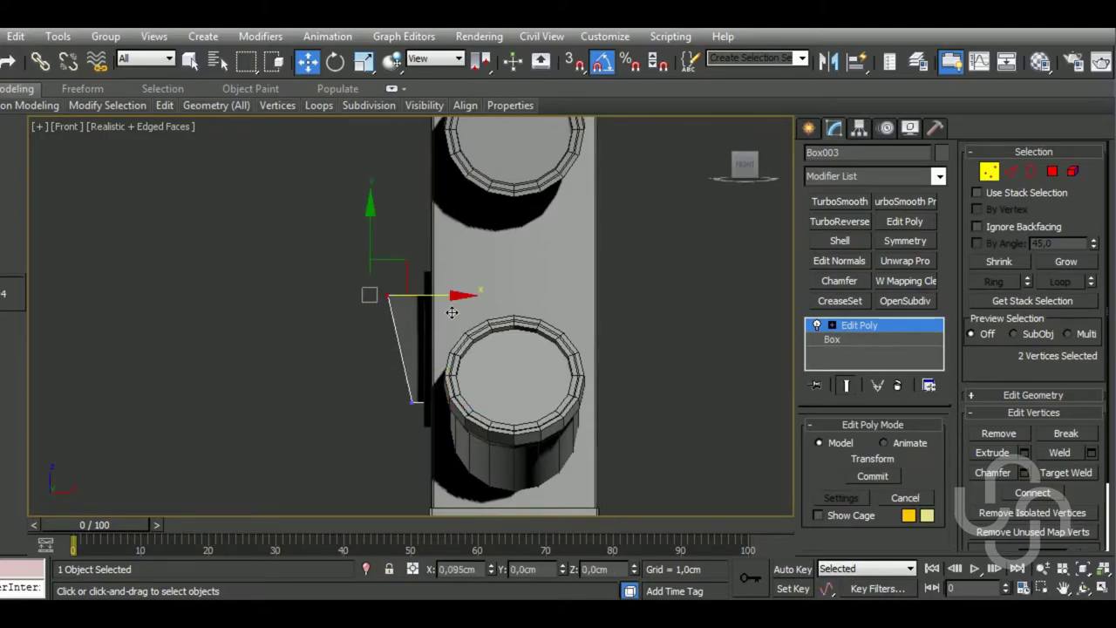
Inspect the tapered block in 3D, exit vertex editing, and select the whole device model
scroll(425, 329, "up", 3)
mouse_move(424, 329)
middle_mouse_down("alt")
mouse_move(523, 386)
mouse_move(654, 386)
mouse_move(506, 376)
middle_mouse_up("alt")
scroll(506, 376, "down", 3)
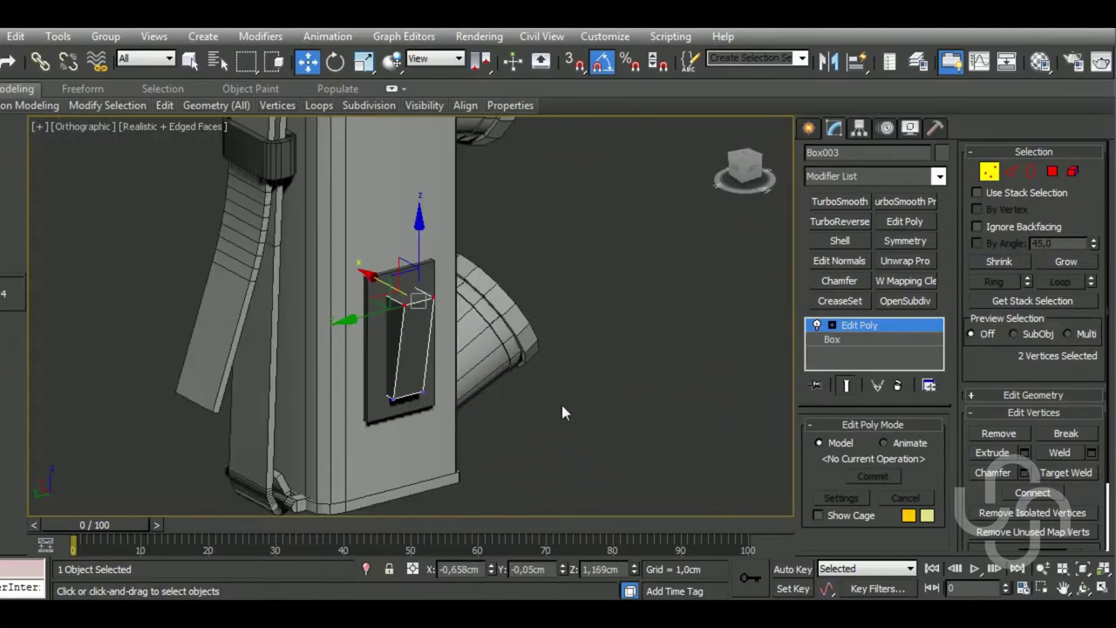
left_click(858, 325)
scroll(516, 428, "down", 3)
middle_click_drag(516, 428, 537, 234, "alt")
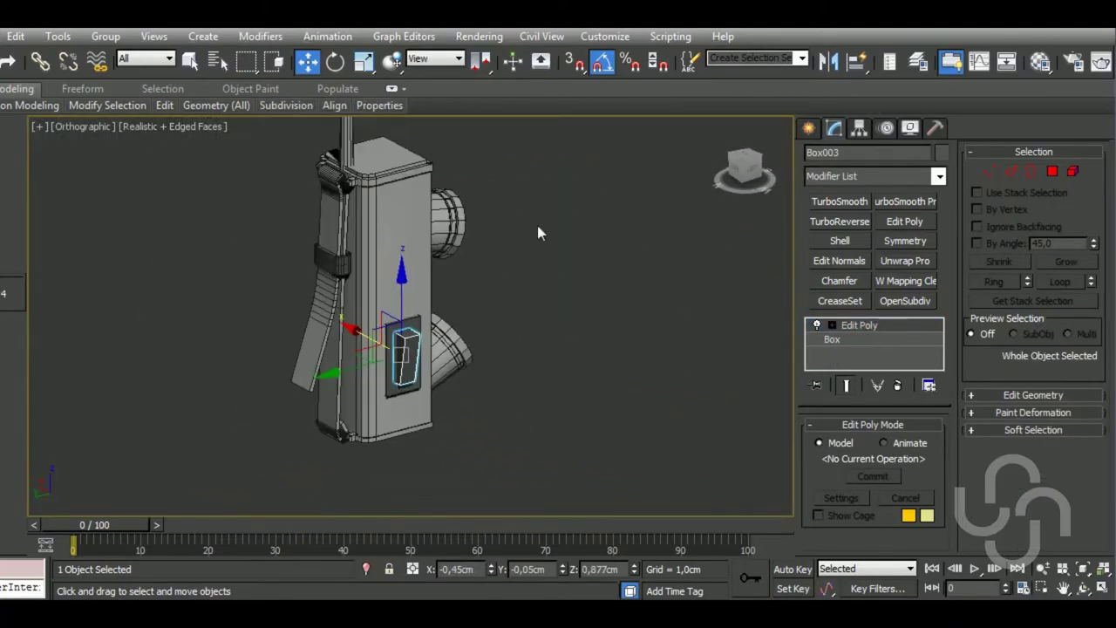
left_click_drag(480, 157, 156, 489)
Dismiss the Material Editor and select the tapered side block together with its backing plate
key("m")
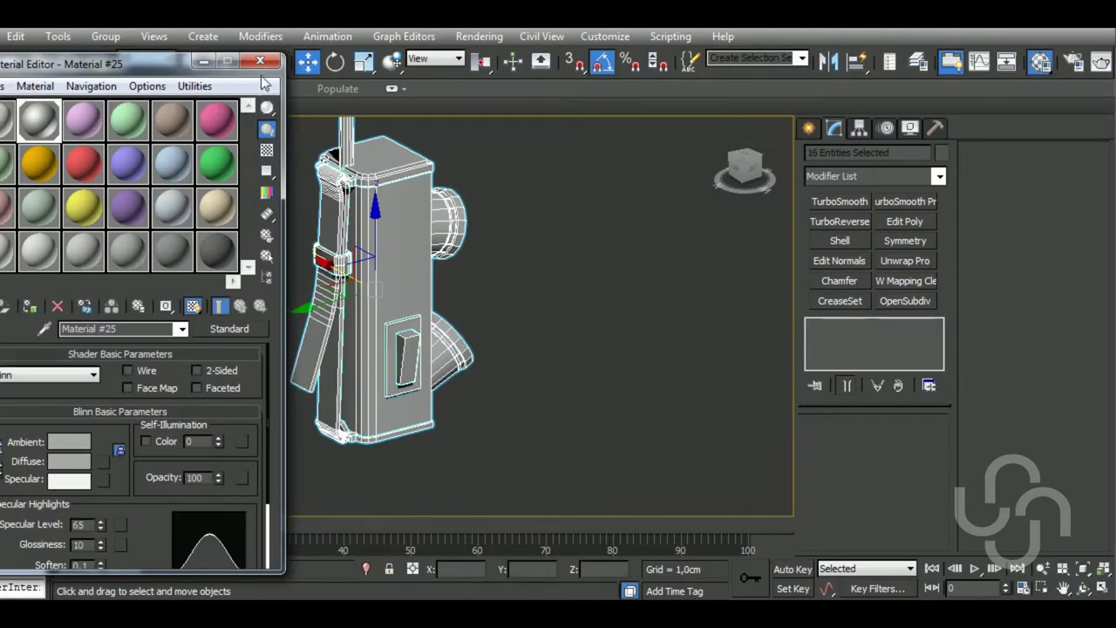
left_click(260, 60)
middle_click_drag(453, 435, 499, 449, "alt")
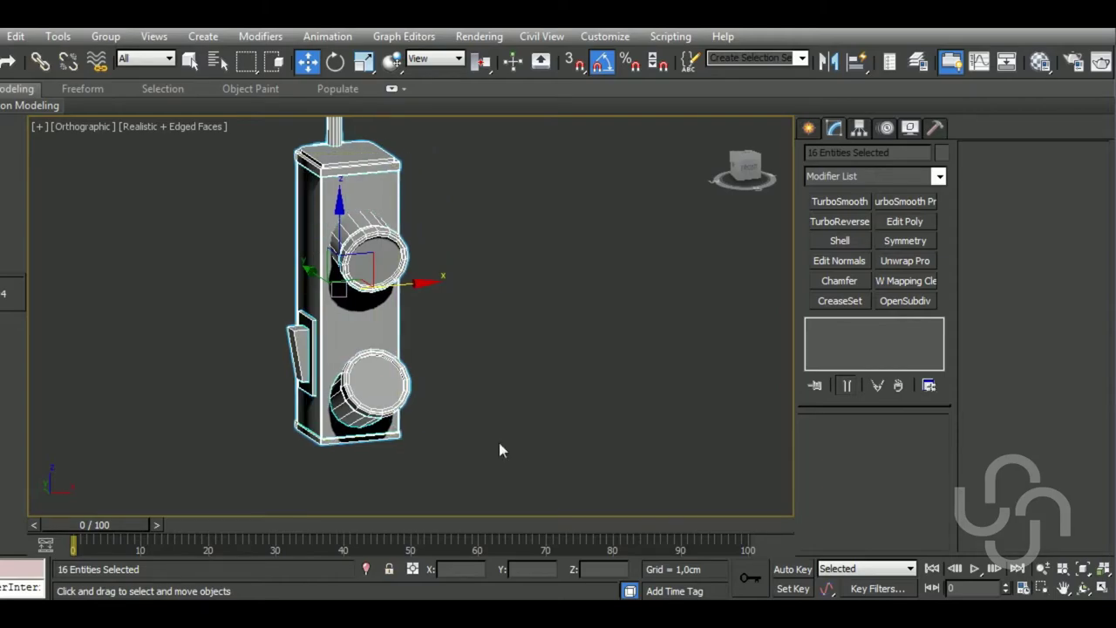
left_click(301, 348)
left_click(360, 392, "ctrl")
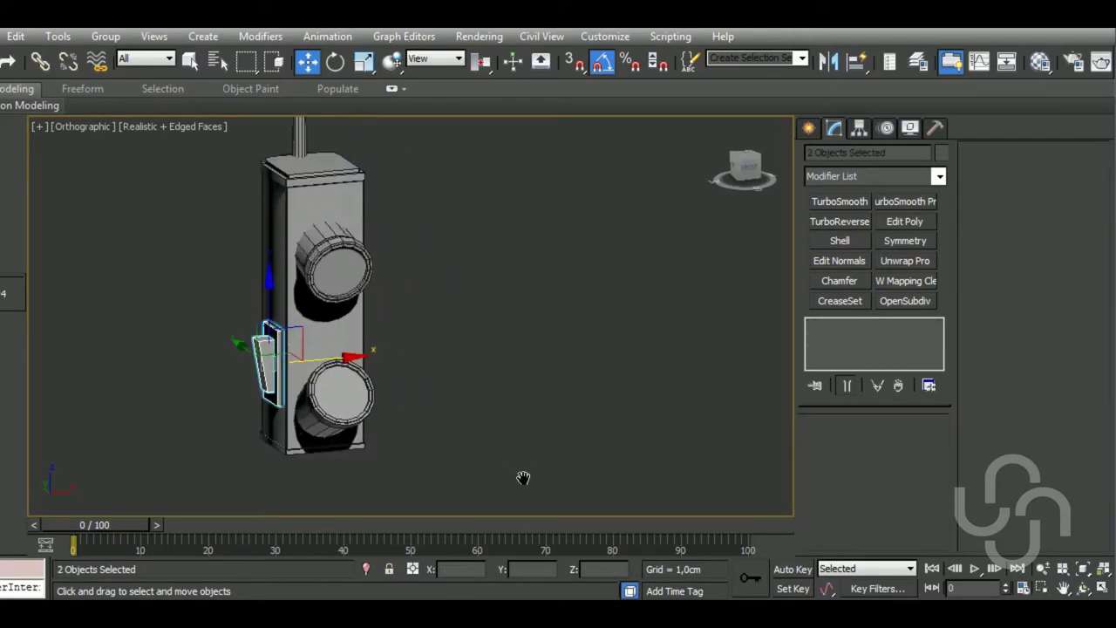
Move the block pair to the device's right side and mirror it across the X axis
key("f")
scroll(510, 479, "up", 5)
left_click_drag(475, 340, 689, 347)
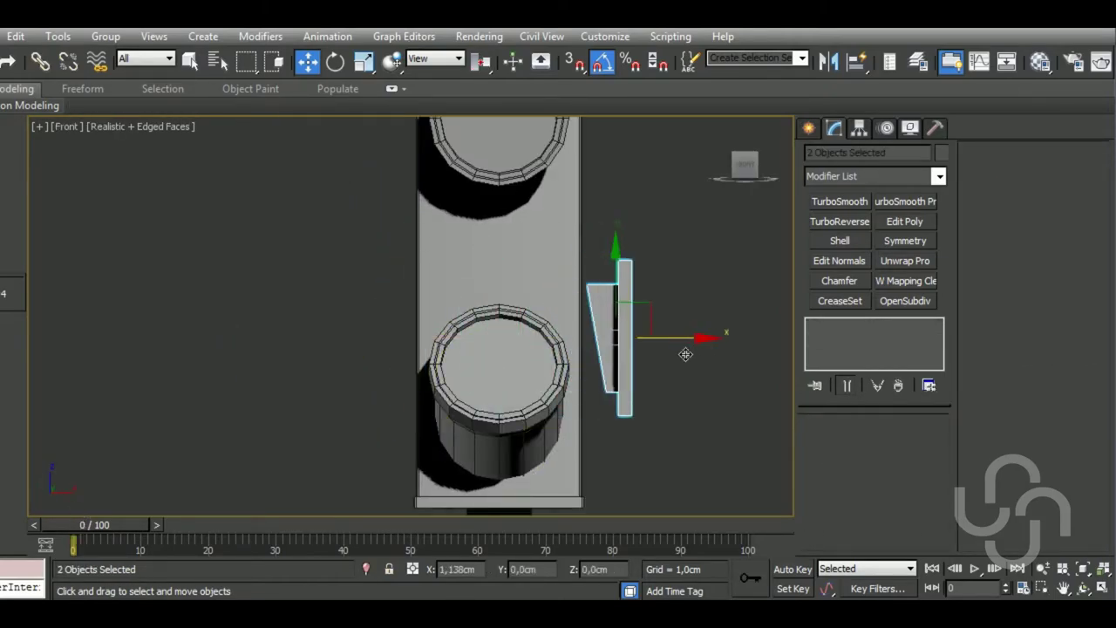
left_click(828, 61)
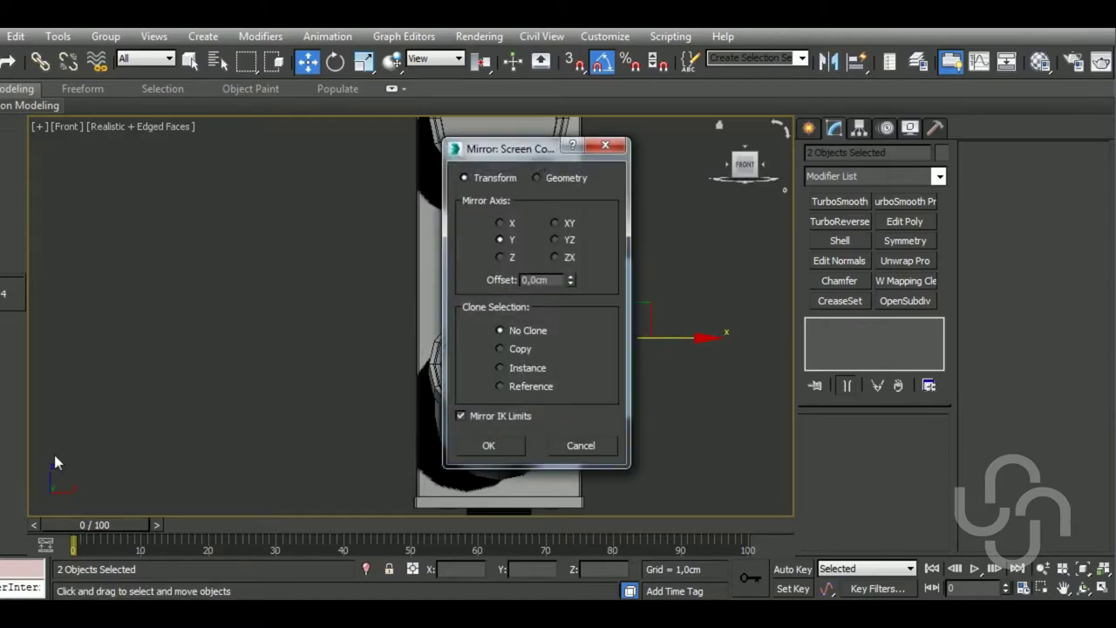
left_click(512, 223)
left_click(488, 445)
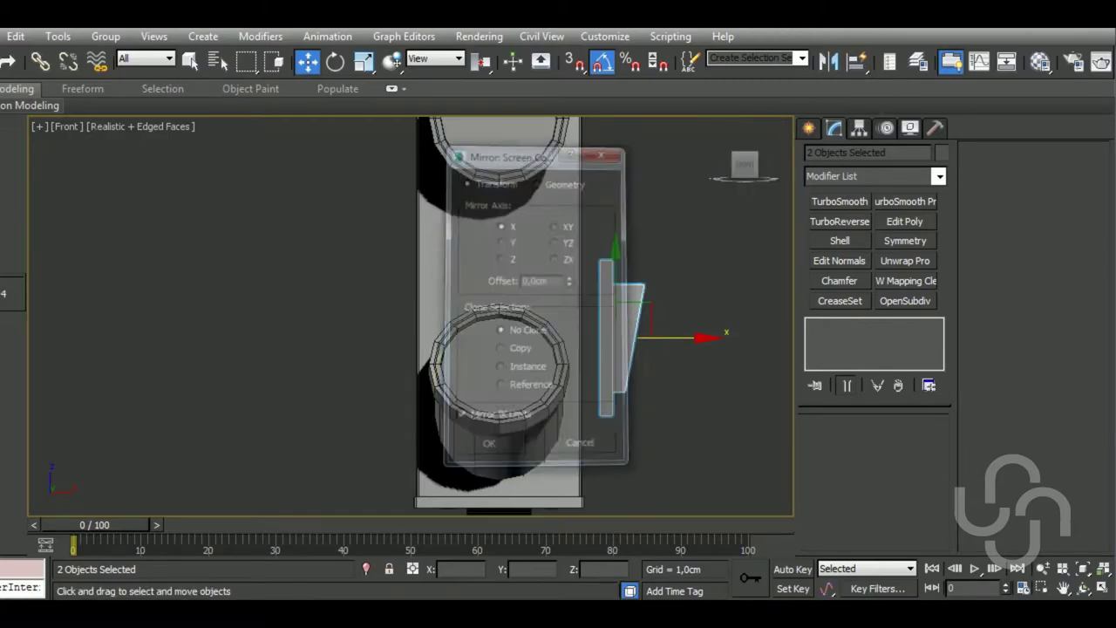
Slide the mirrored pair against the device's side, then select only the tapered block
left_click_drag(684, 352, 660, 350)
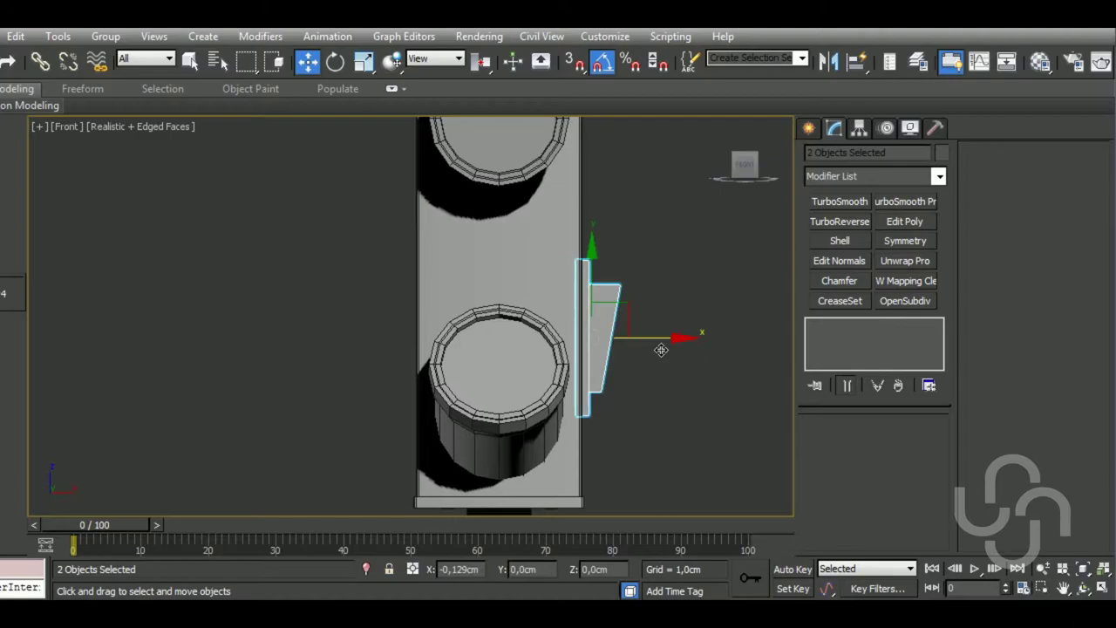
middle_click_drag(661, 350, 520, 387)
scroll(486, 361, "down", 2)
scroll(479, 359, "up", 5)
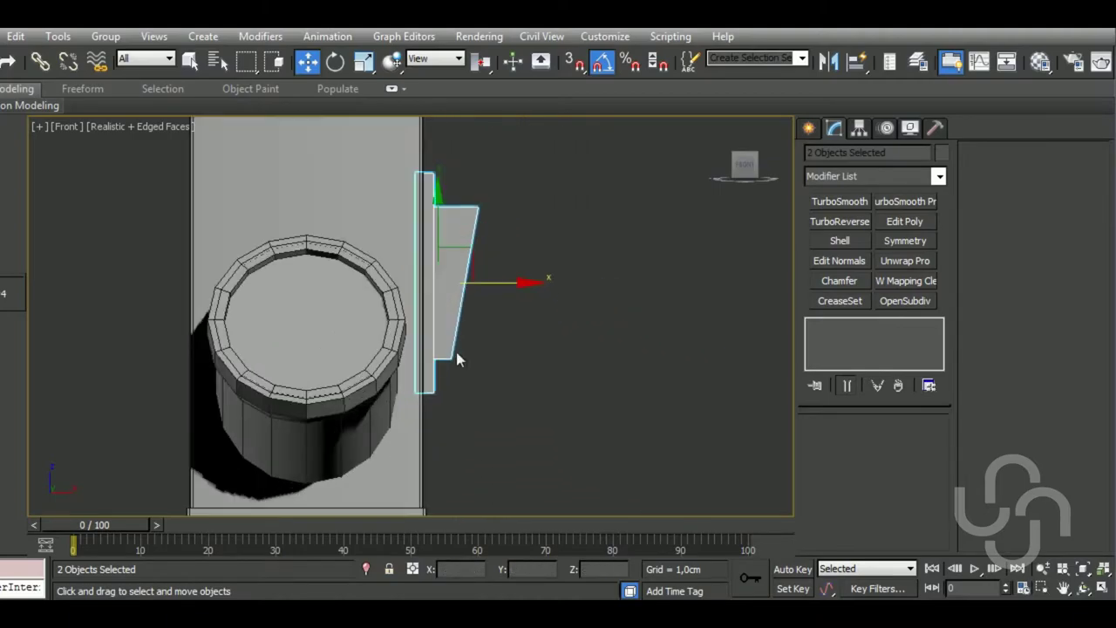
left_click(468, 309)
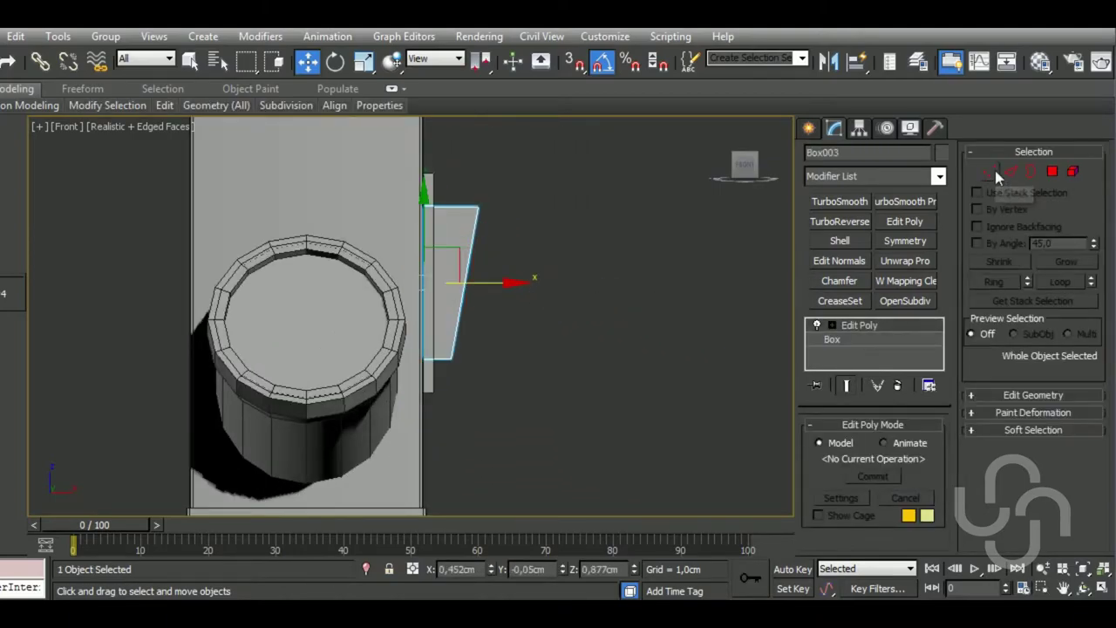
Pull Box003's left-edge vertices right, its top-right vertex left, then shift the block left
left_click(991, 170)
left_click_drag(436, 425, 437, 426)
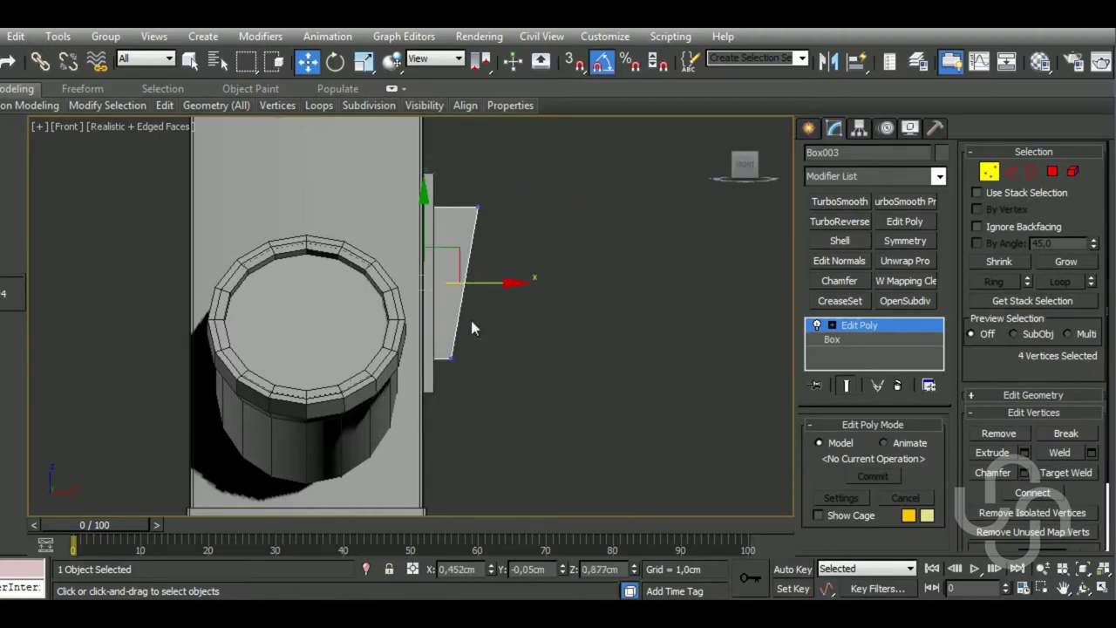
left_click_drag(494, 298, 505, 294)
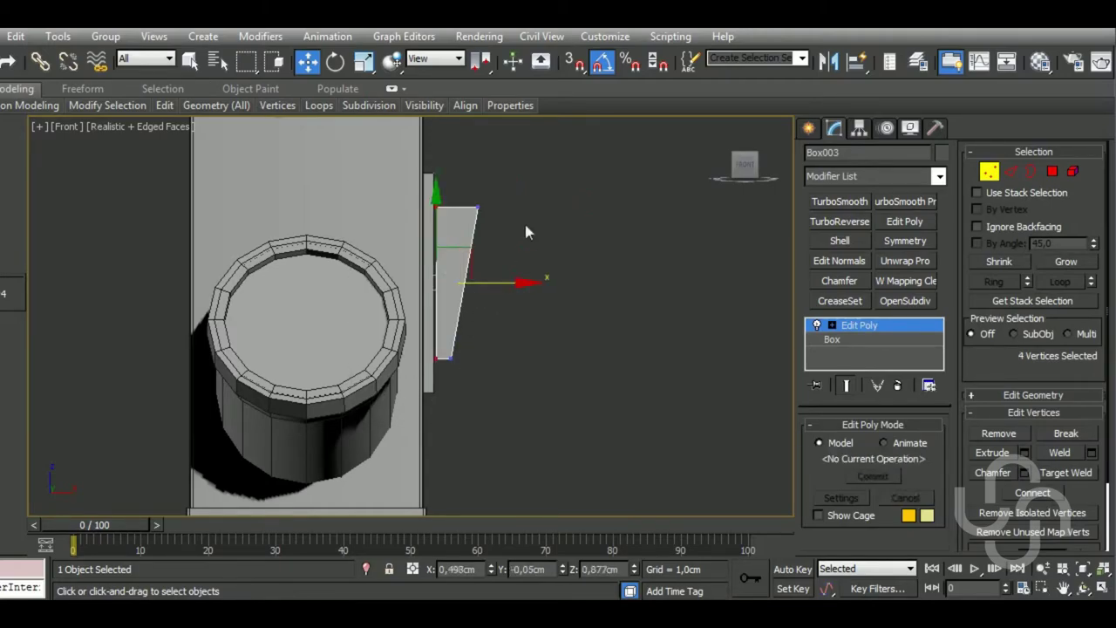
left_click_drag(466, 251, 463, 246)
left_click_drag(541, 221, 535, 221)
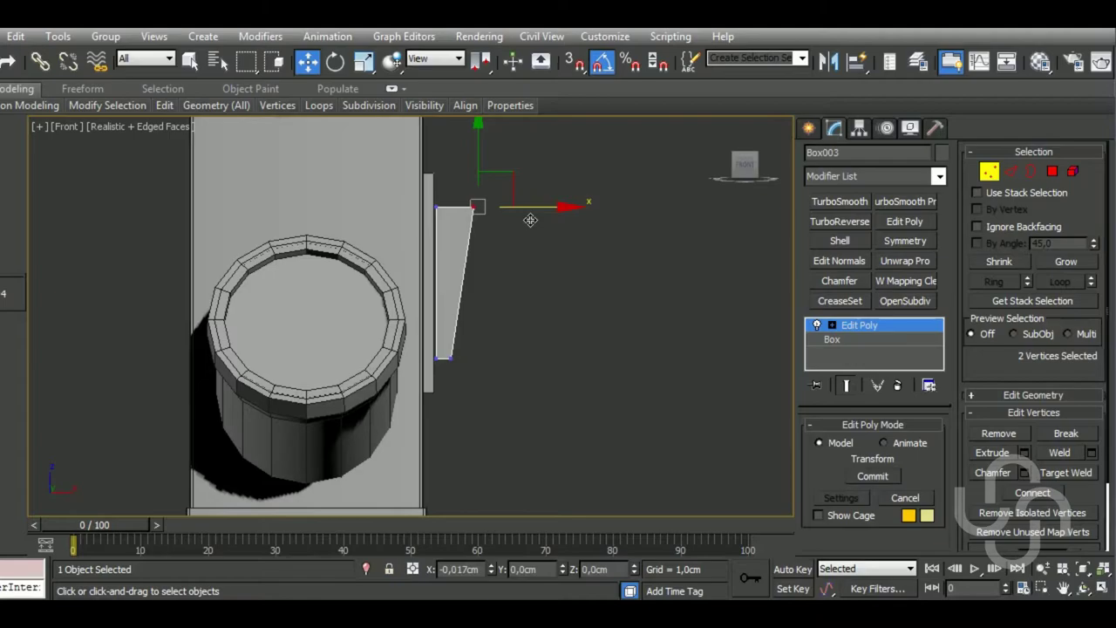
key("ctrl+a")
left_click_drag(516, 296, 508, 292)
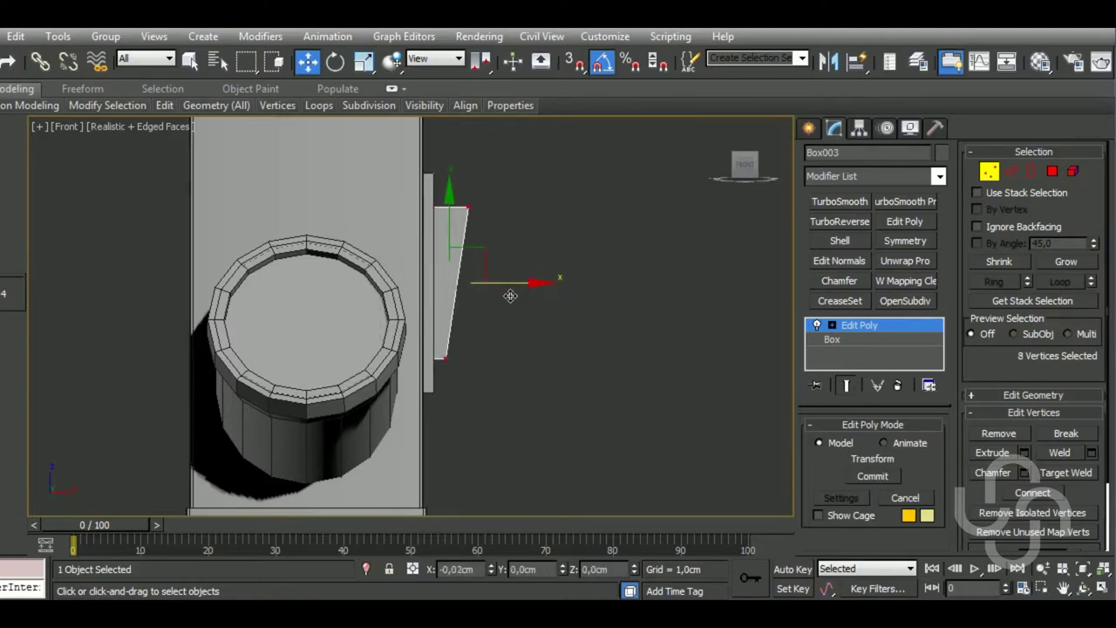
Exit vertex editing and view the model in Perspective from a three-quarter angle
left_click(988, 174)
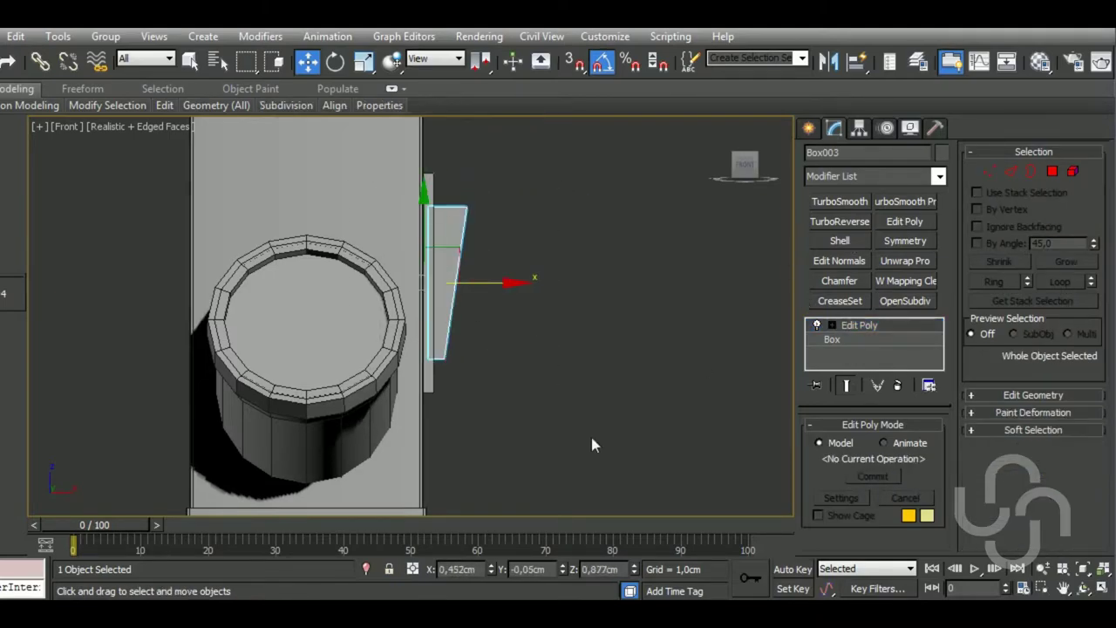
key("t")
key("p")
mouse_move(437, 418)
middle_mouse_down("alt")
mouse_move(408, 443)
mouse_move(497, 456)
middle_mouse_up("alt")
scroll(408, 443, "down", 3)
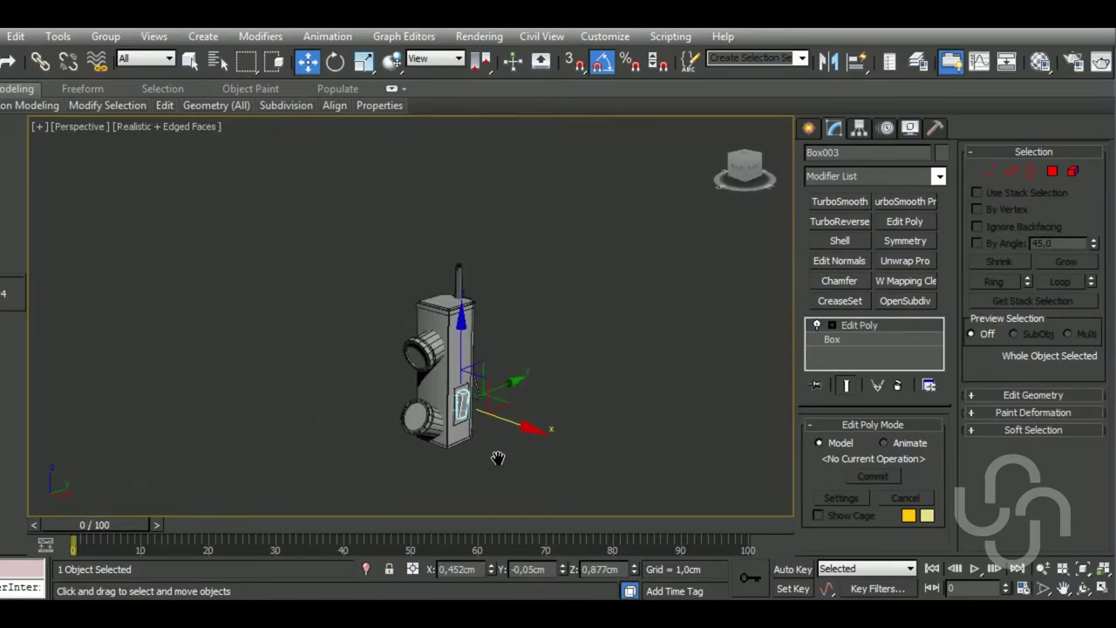
scroll(446, 411, "up", 2)
key("p")
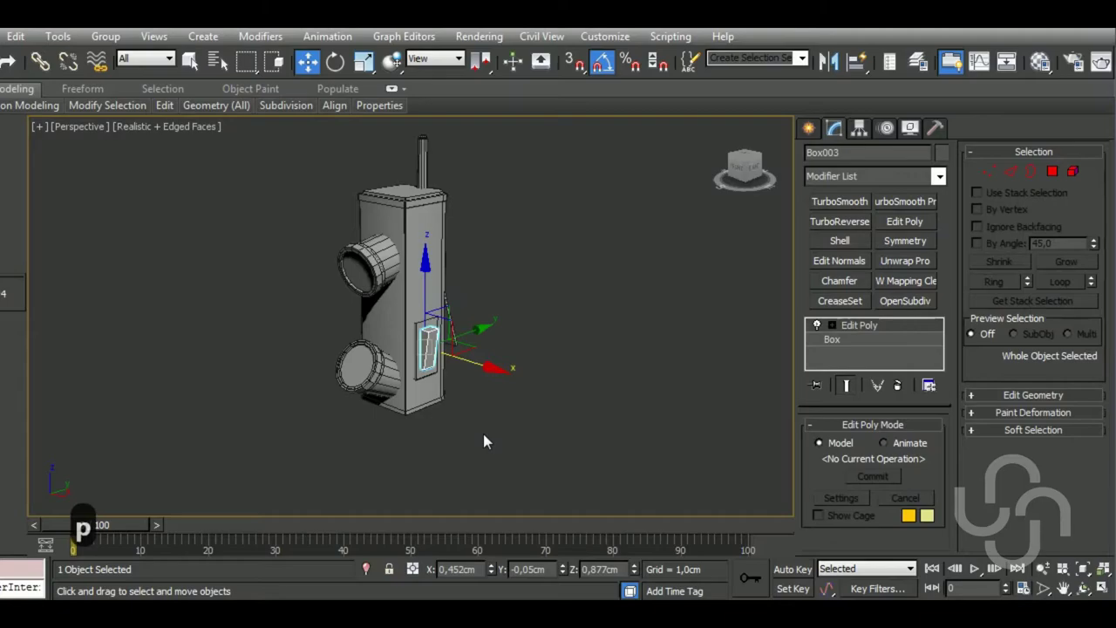
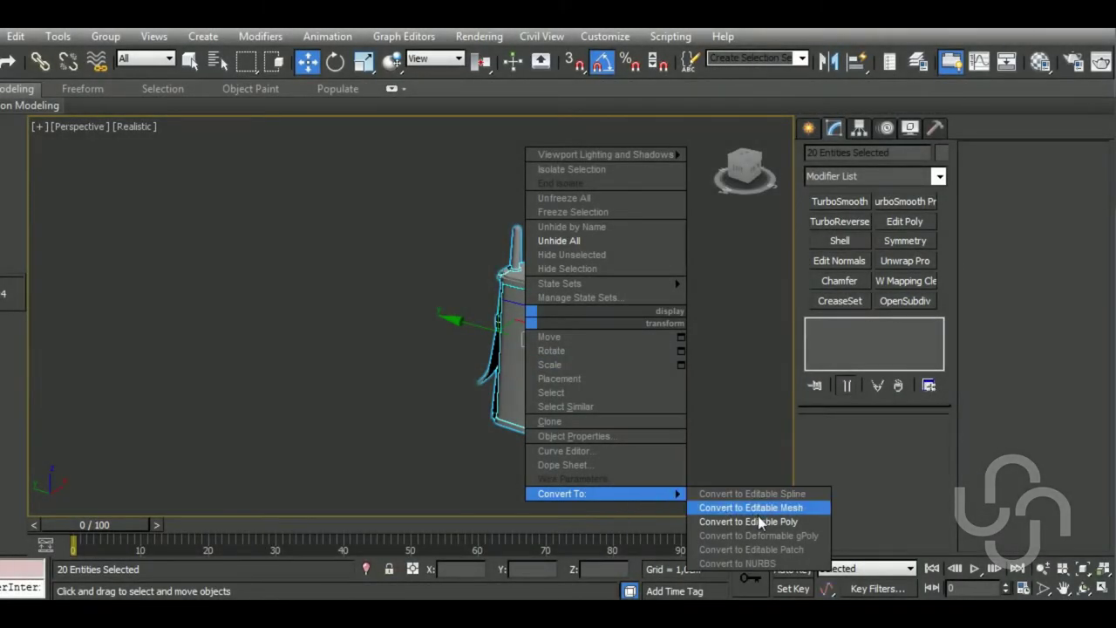
Convert the parts to Editable Poly and isolate the bottom base piece with edges shown
left_click(757, 521)
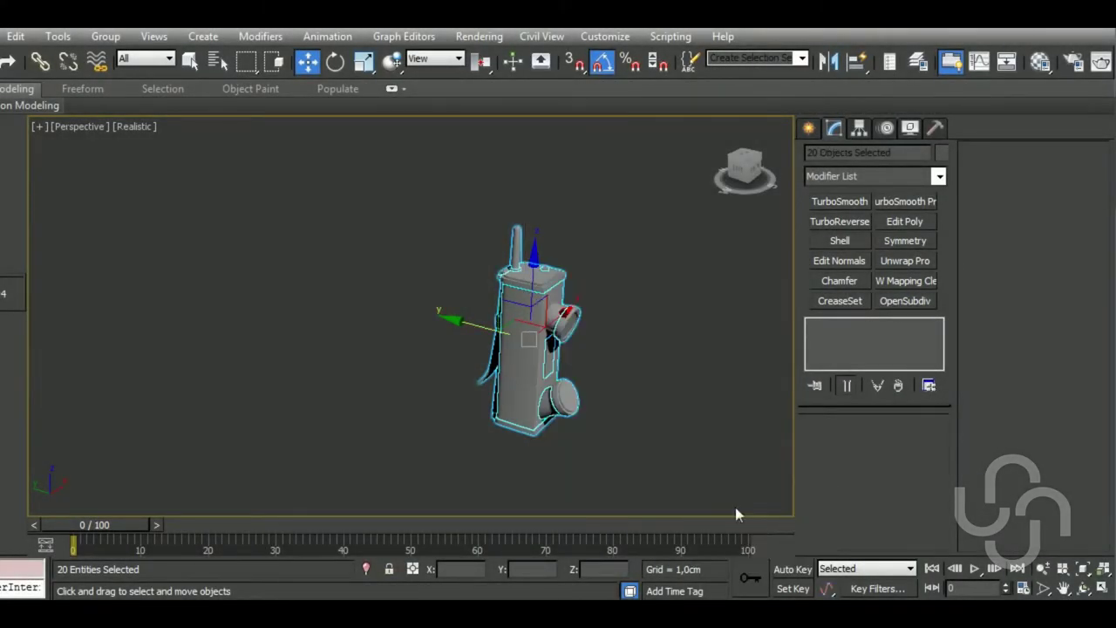
left_click(528, 417)
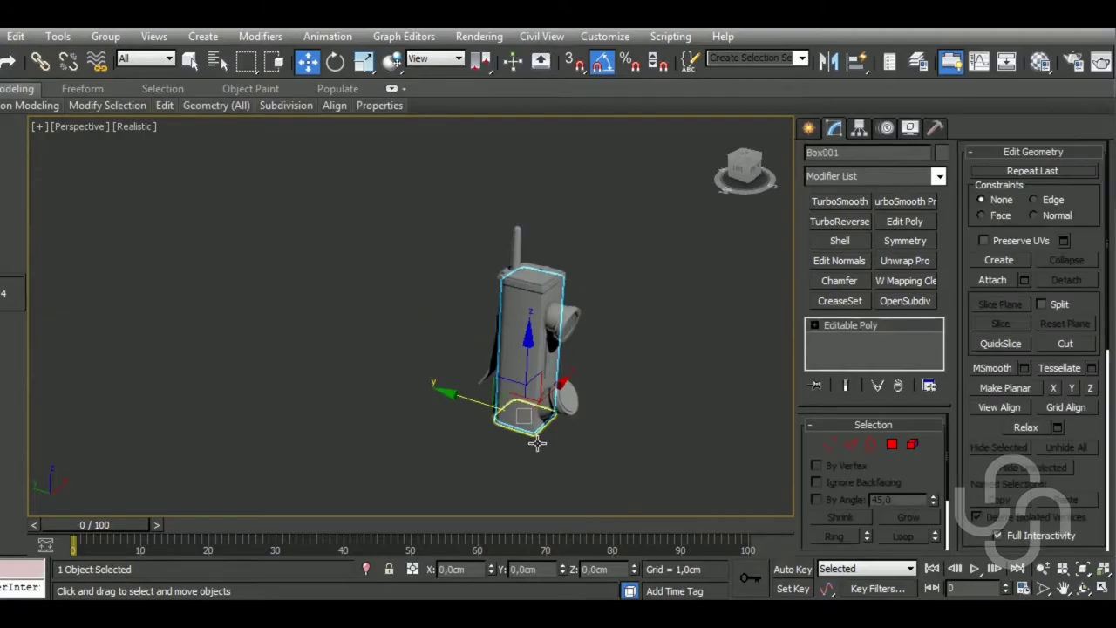
key("F4")
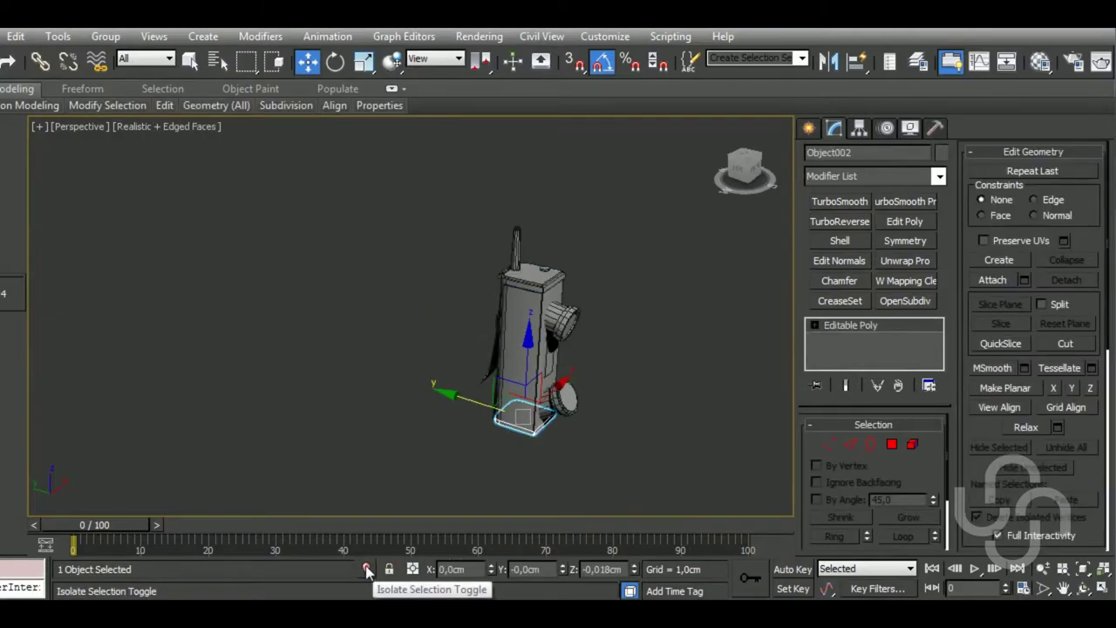
left_click(366, 569)
middle_click_drag(510, 462, 530, 464)
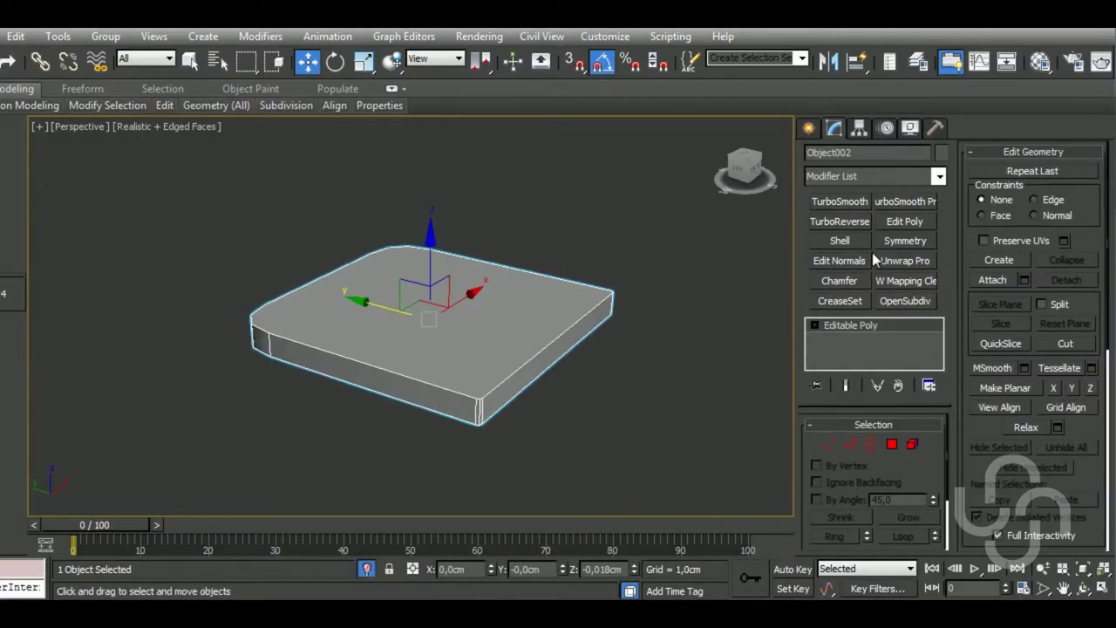
Add a Chamfer modifier to the base with Amount 0,008cm and lowered Tension
left_click(840, 280)
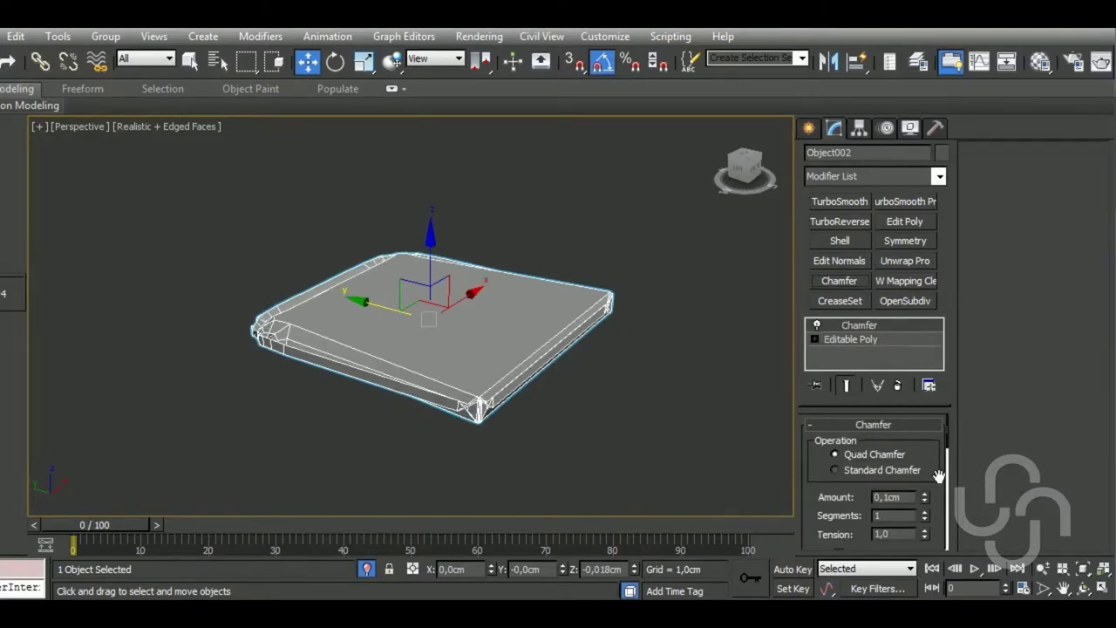
left_click_drag(925, 501, 937, 498)
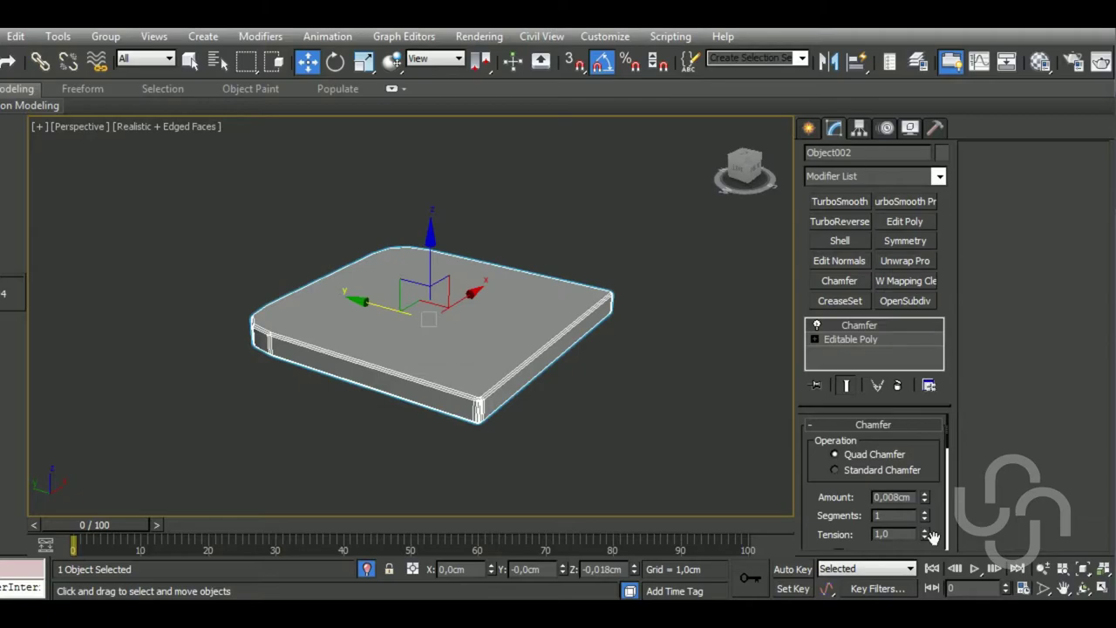
middle_click_drag(551, 415, 671, 415, "alt")
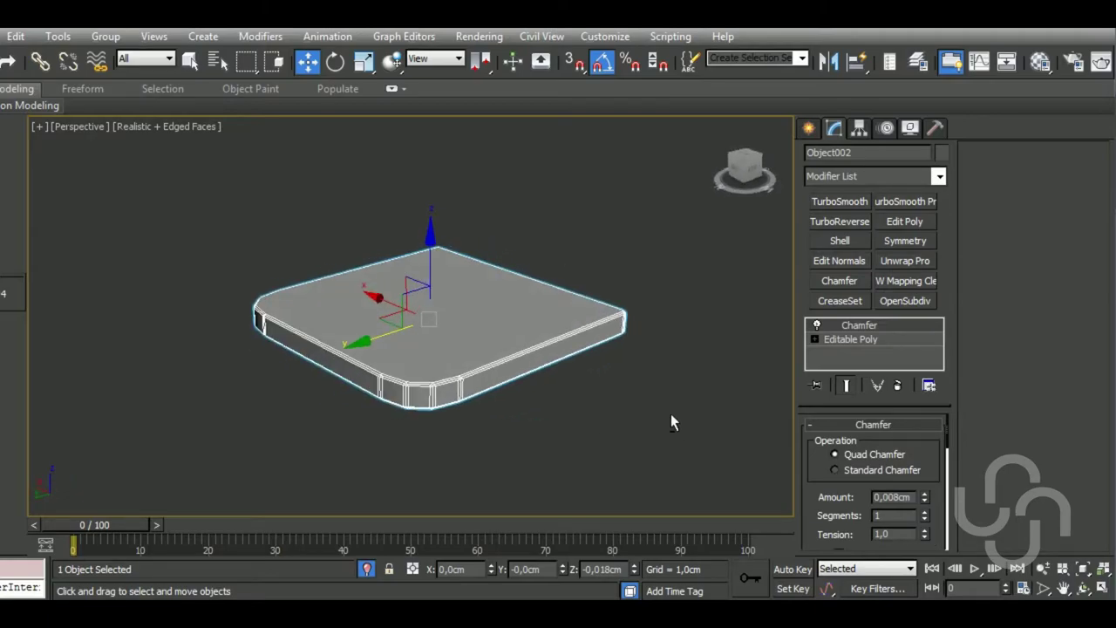
left_click_drag(925, 534, 937, 571)
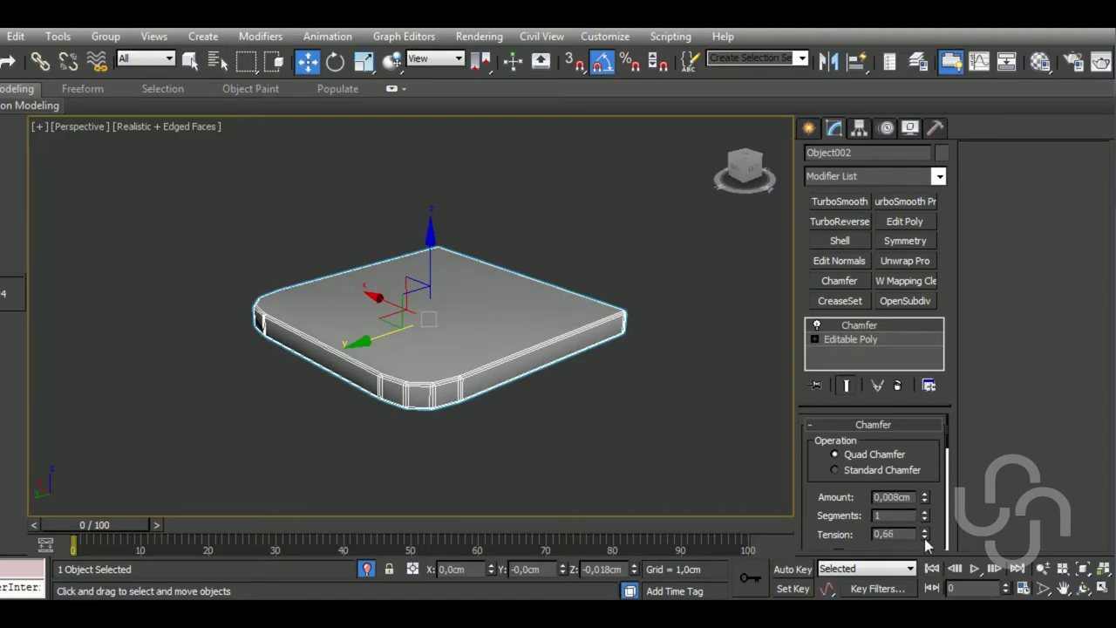
Set the chamfer's From Smoothing input to Unsmoothed Edges
scroll(924, 538, "down", 3)
scroll(924, 523, "down", 3)
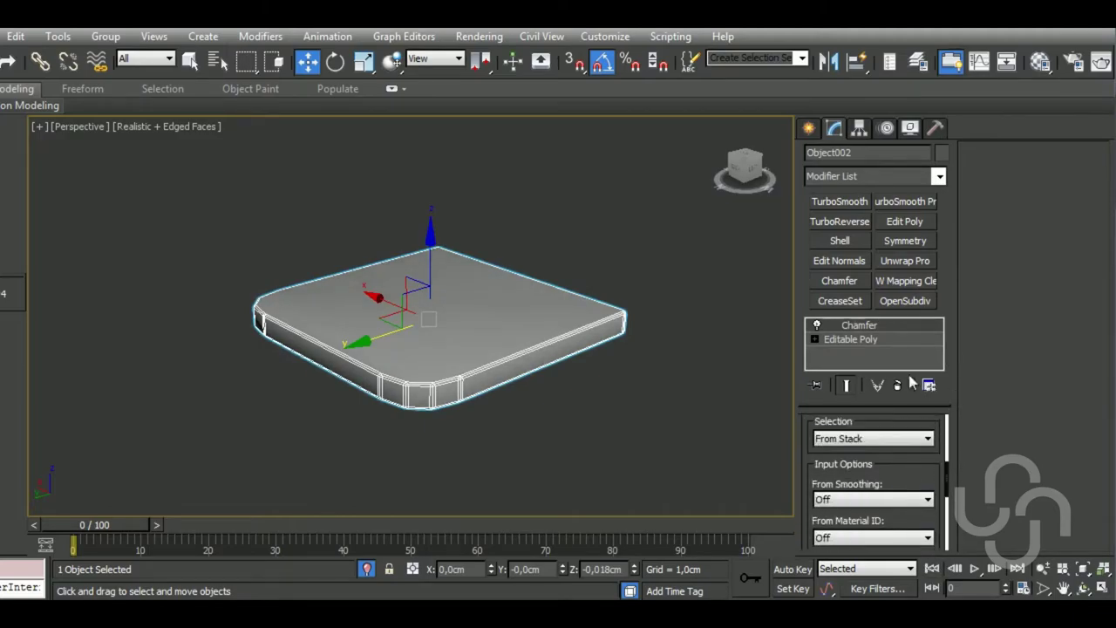
left_click(880, 500)
left_click(858, 523)
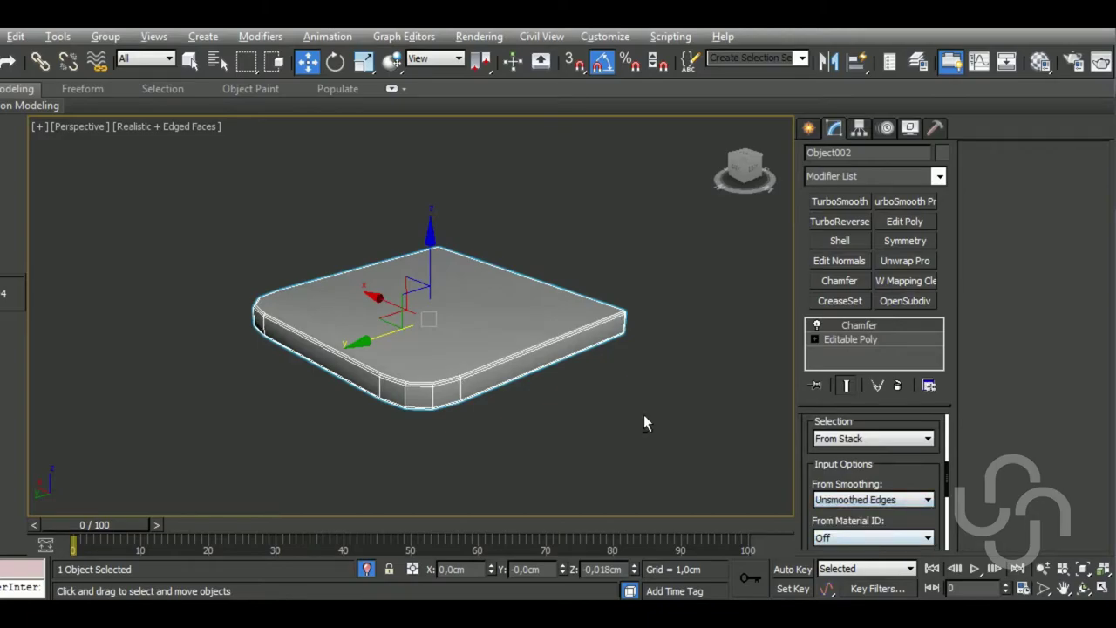
mouse_move(643, 414)
middle_mouse_down("alt")
mouse_move(497, 400)
mouse_move(413, 406)
middle_mouse_up("alt")
Undo the smoothing change, then re-apply Unsmoothed Edges and check the base's underside
key("ctrl+z")
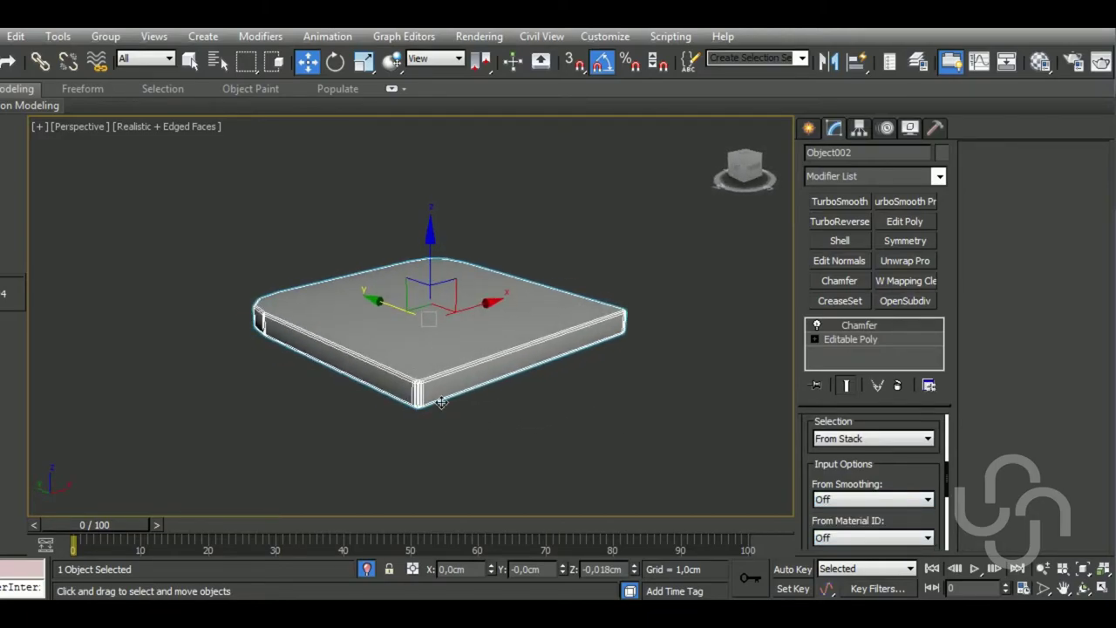
key("ctrl+z")
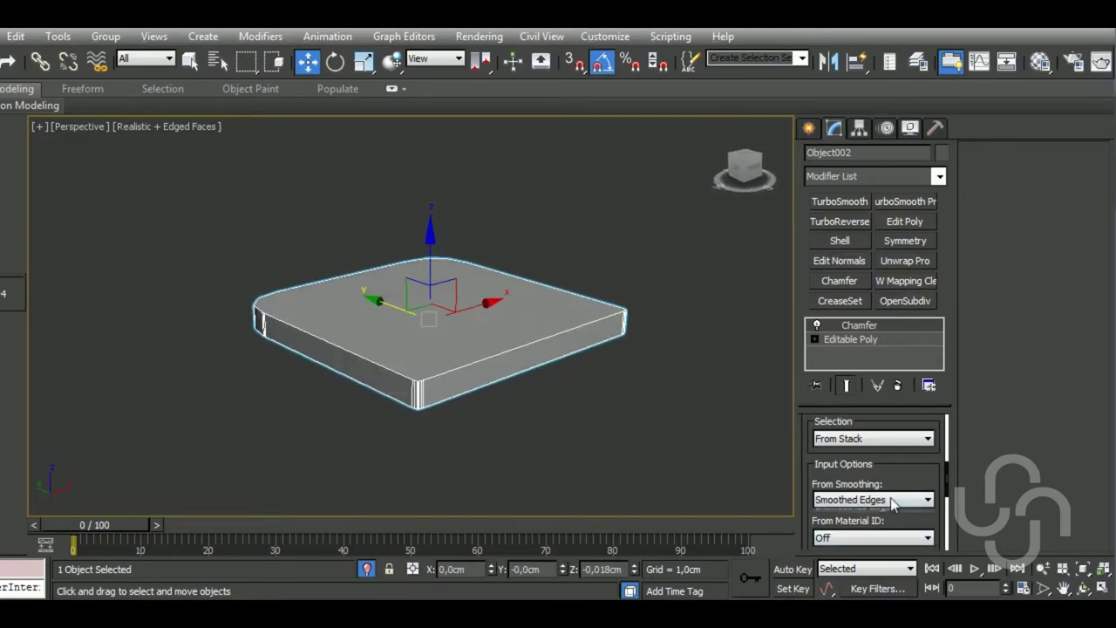
left_click(871, 500)
left_click(858, 536)
scroll(548, 429, "up", 1)
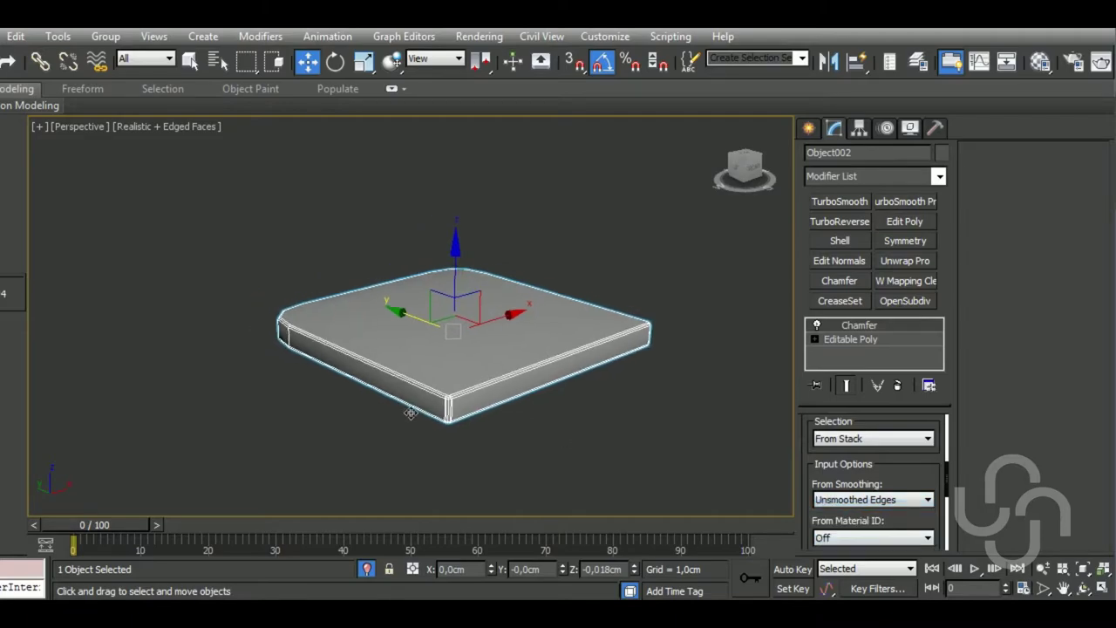
scroll(539, 424, "up", 3)
scroll(529, 419, "up", 3)
scroll(524, 420, "down", 5)
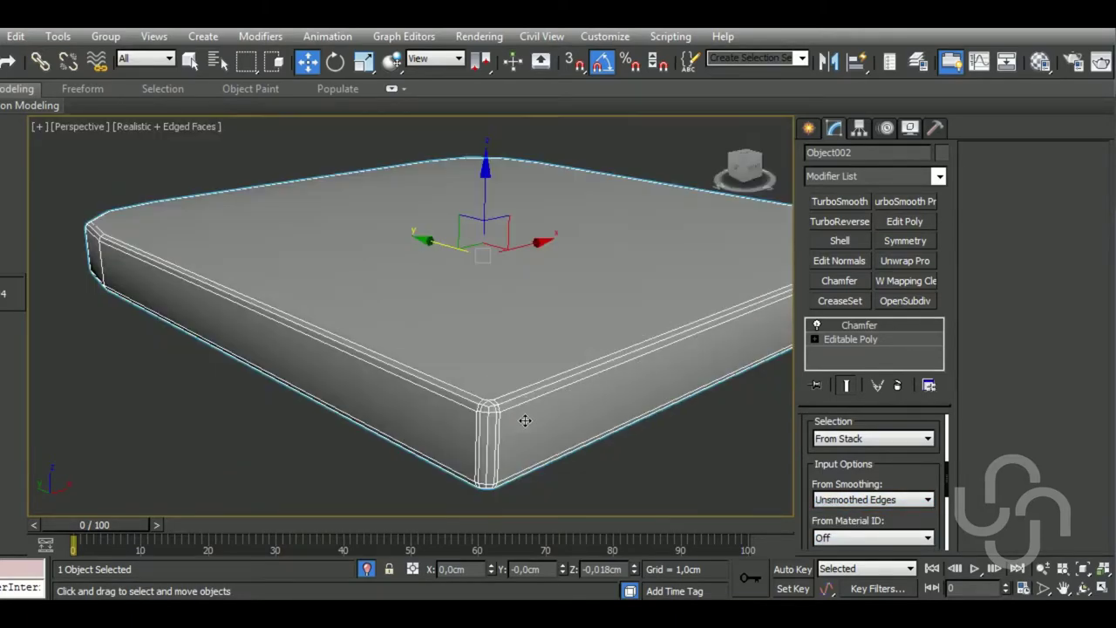
scroll(594, 417, "down", 2)
scroll(582, 391, "down", 4)
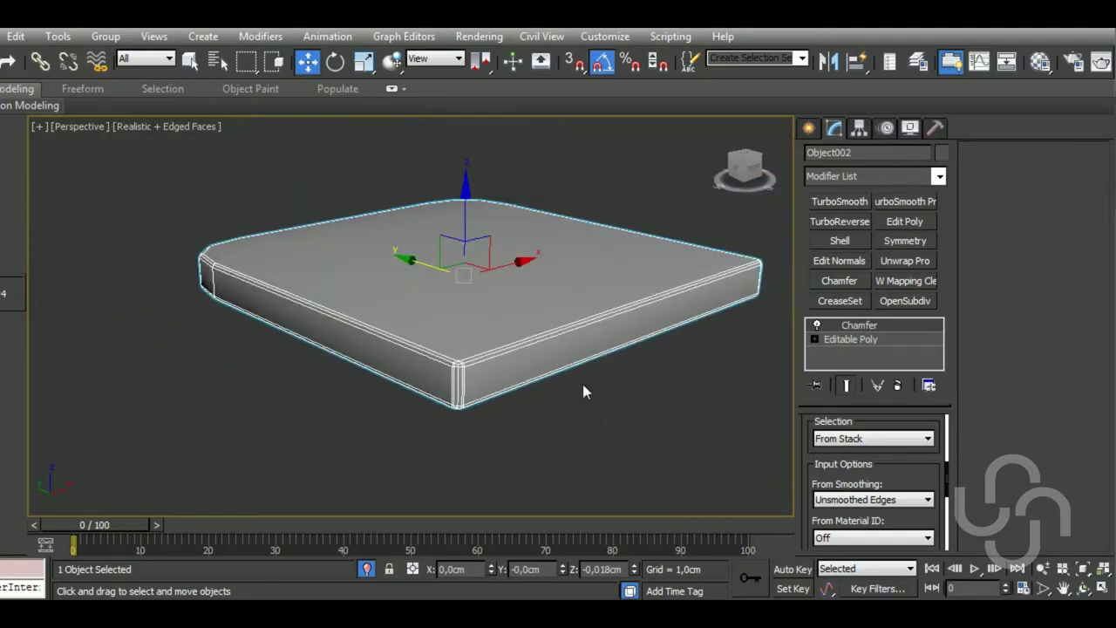
mouse_move(582, 391)
middle_mouse_down("alt")
mouse_move(620, 308)
mouse_move(645, 378)
mouse_move(737, 398)
mouse_move(665, 412)
mouse_move(609, 401)
middle_mouse_up("alt")
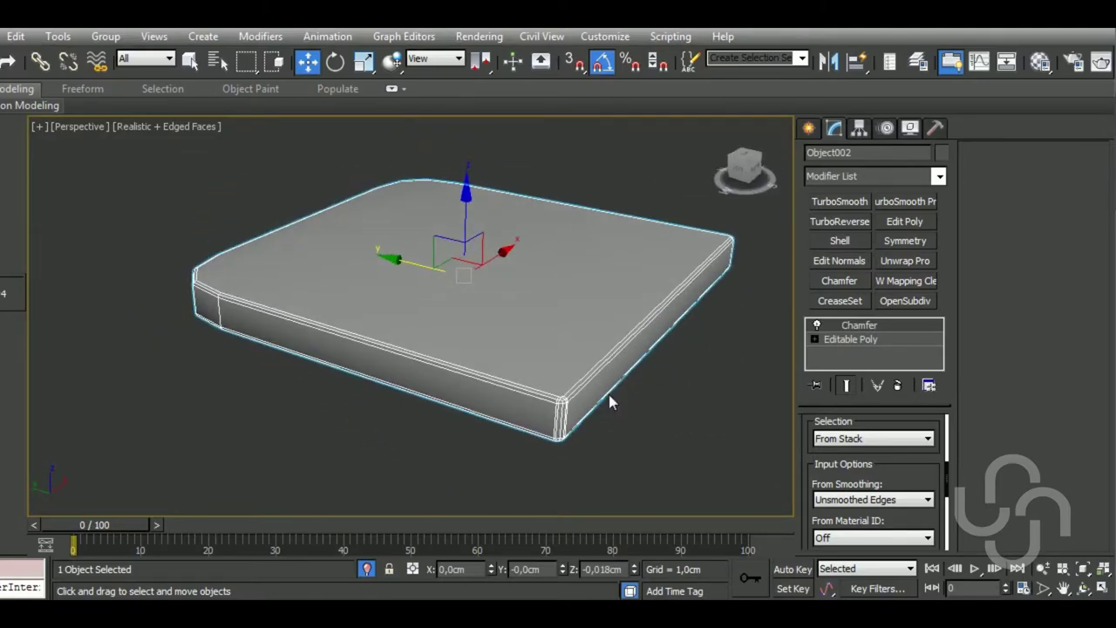
Delete the Chamfer modifier and select the border edges of the base's top face
right_click(910, 325)
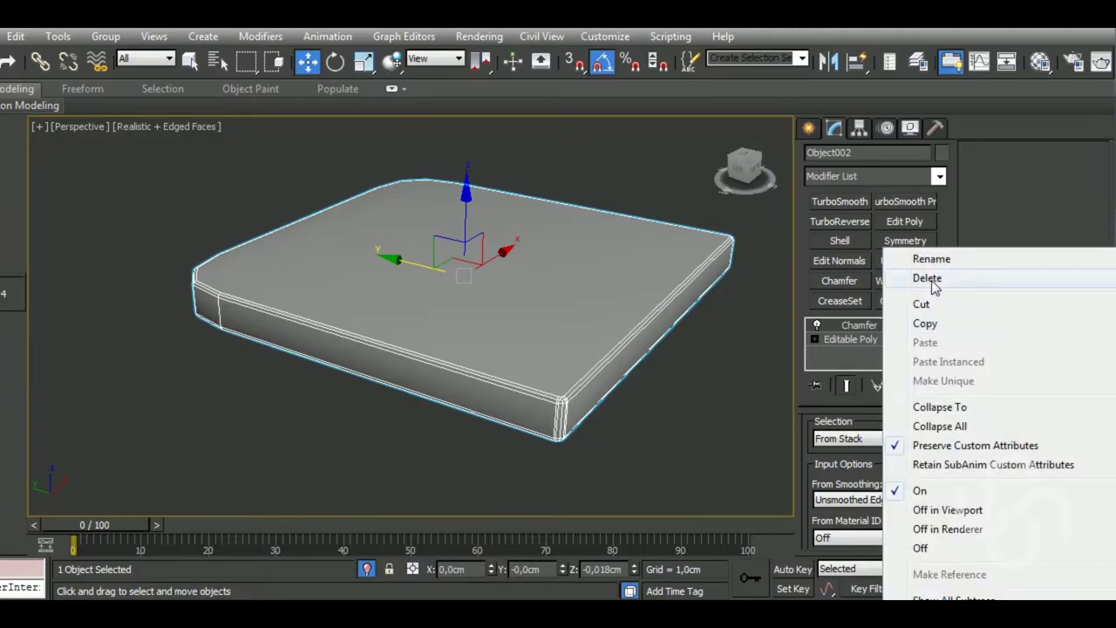
left_click(928, 279)
left_click(893, 453)
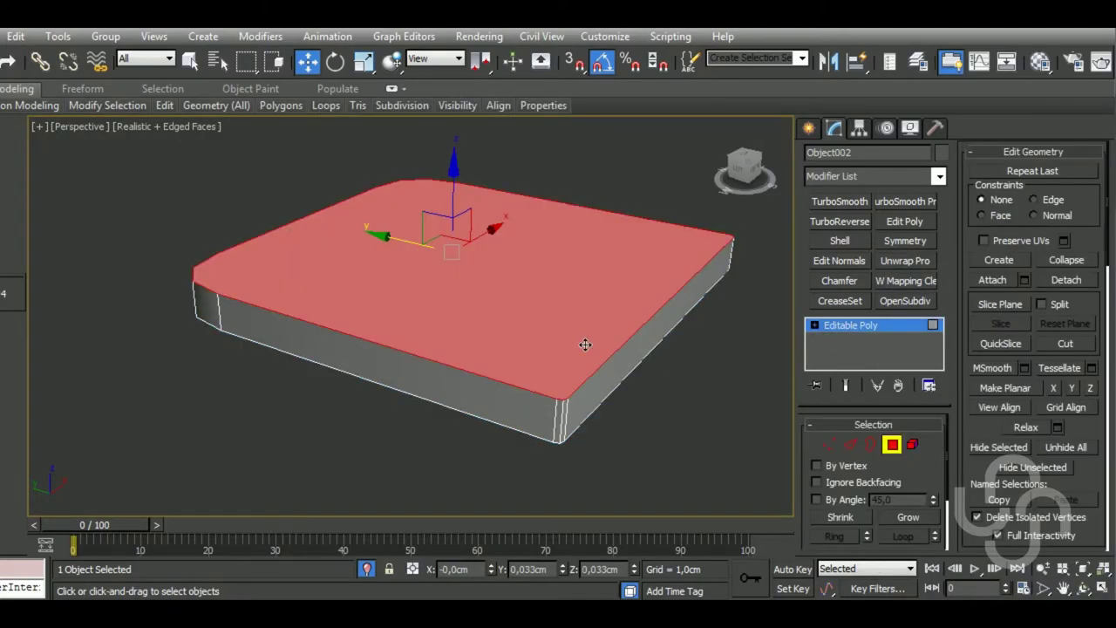
mouse_move(657, 391)
middle_mouse_down("alt")
mouse_move(649, 297)
mouse_move(688, 398)
middle_mouse_up("alt")
left_click(649, 290)
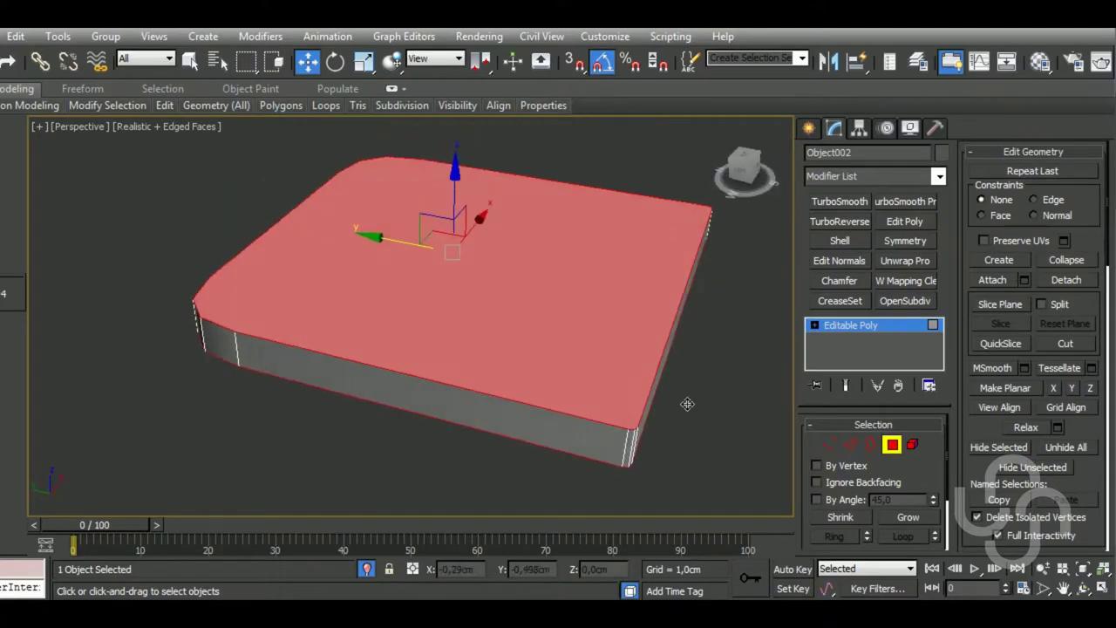
left_click(849, 443, "ctrl")
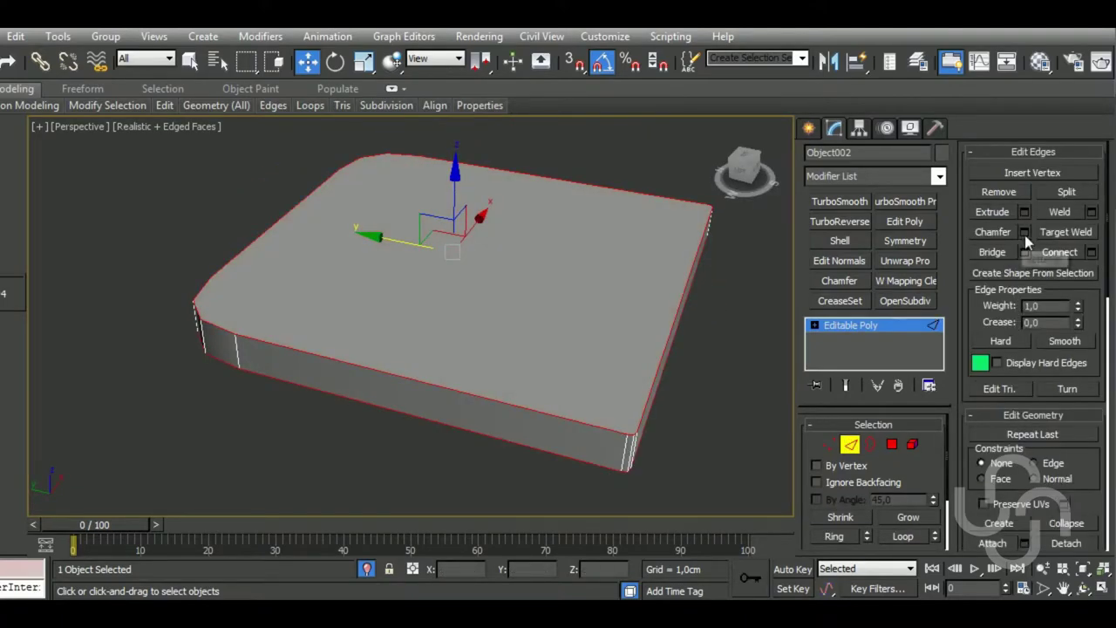
Chamfer the top perimeter edges by 0,008cm with 2 segments
left_click(1024, 232)
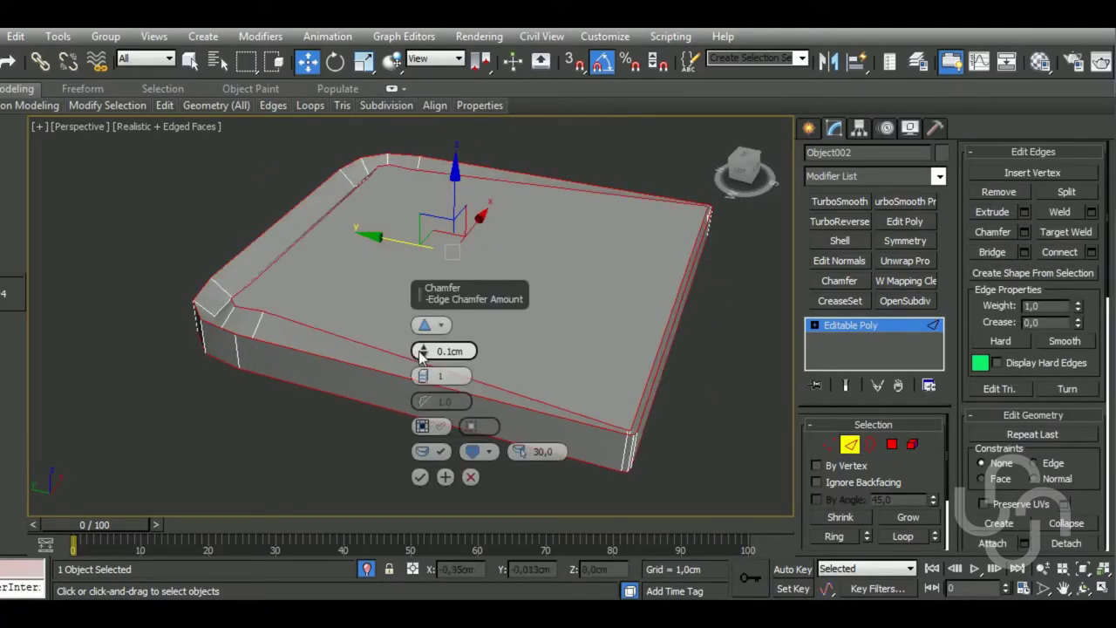
right_click(425, 350)
left_click_drag(424, 350, 424, 342)
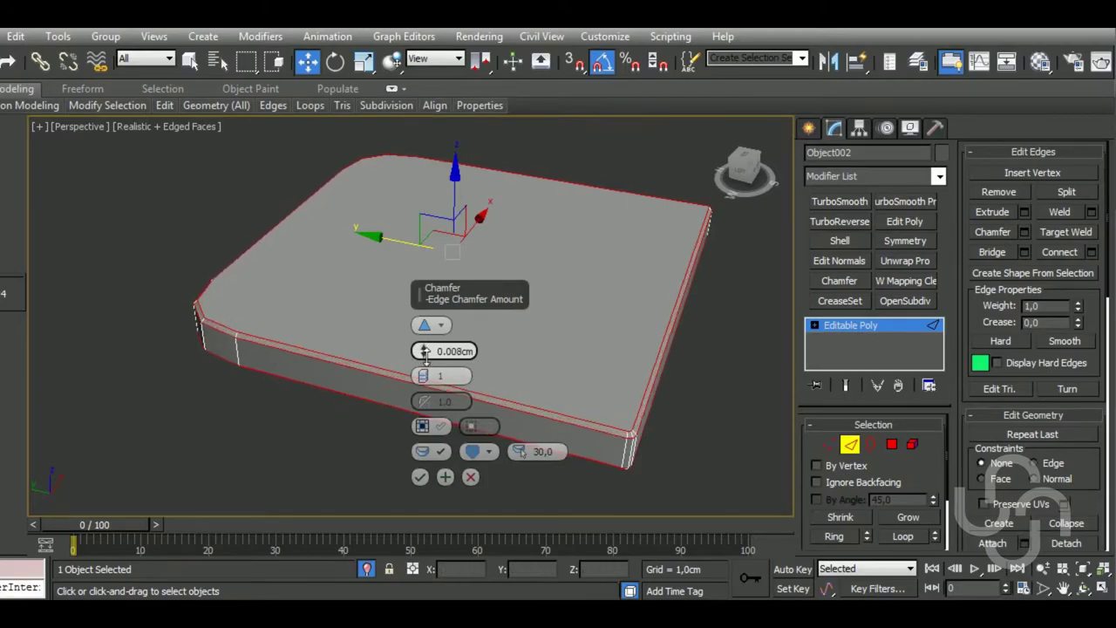
left_click(423, 372)
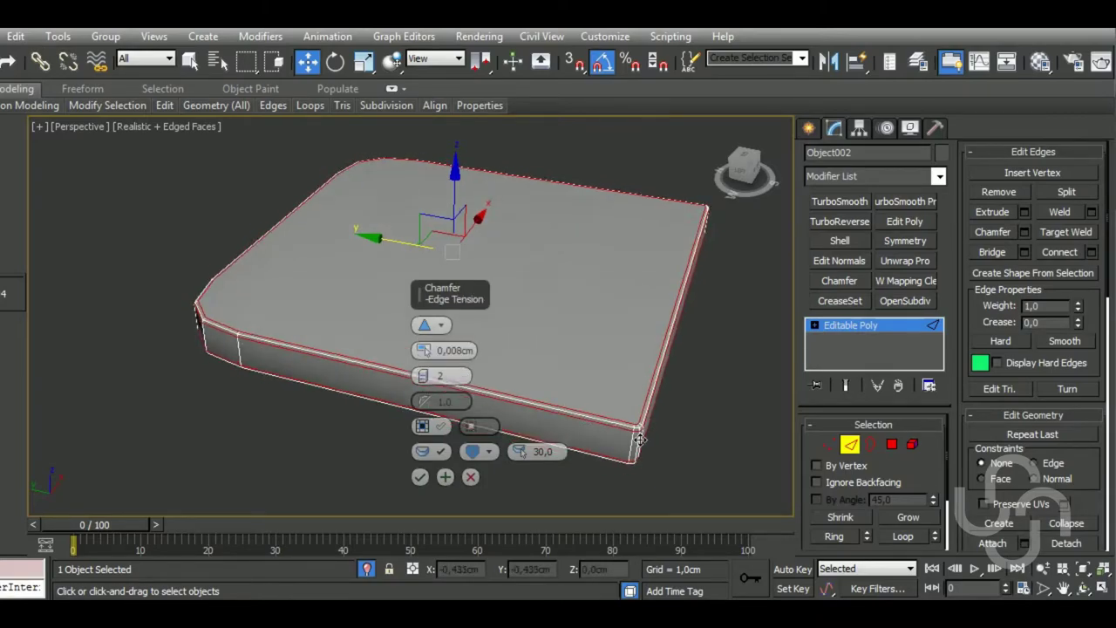
middle_click_drag(488, 384, 512, 429, "alt")
left_click(420, 476)
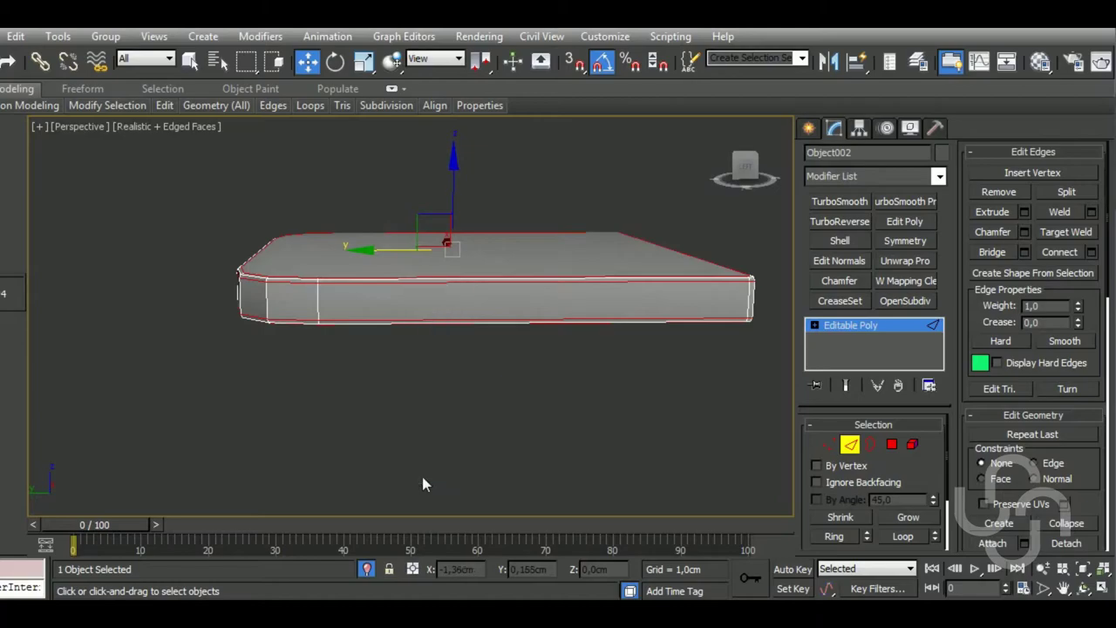
Show the whole model again, then select and isolate the knob's ring piece
left_click(367, 569)
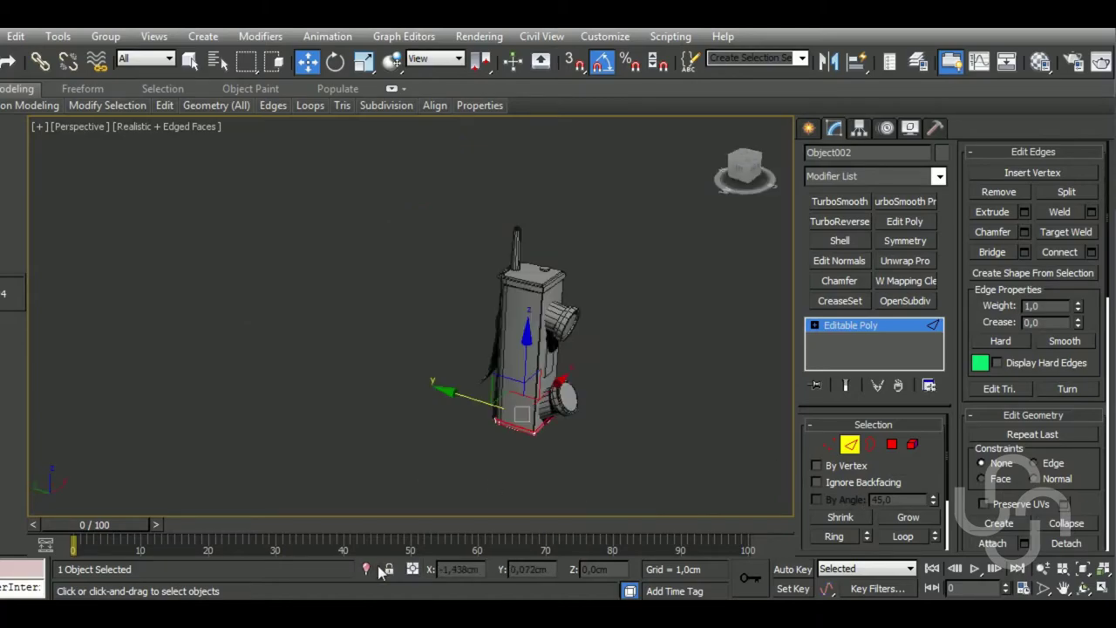
left_click(850, 444)
scroll(540, 393, "up", 2)
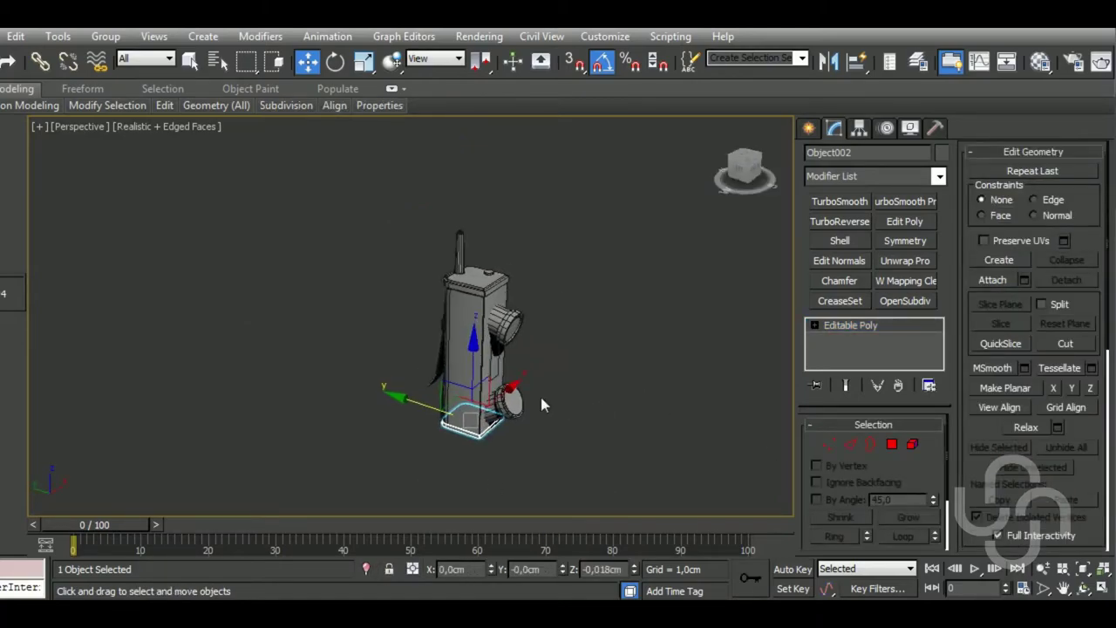
scroll(523, 410, "up", 2)
left_click(481, 429)
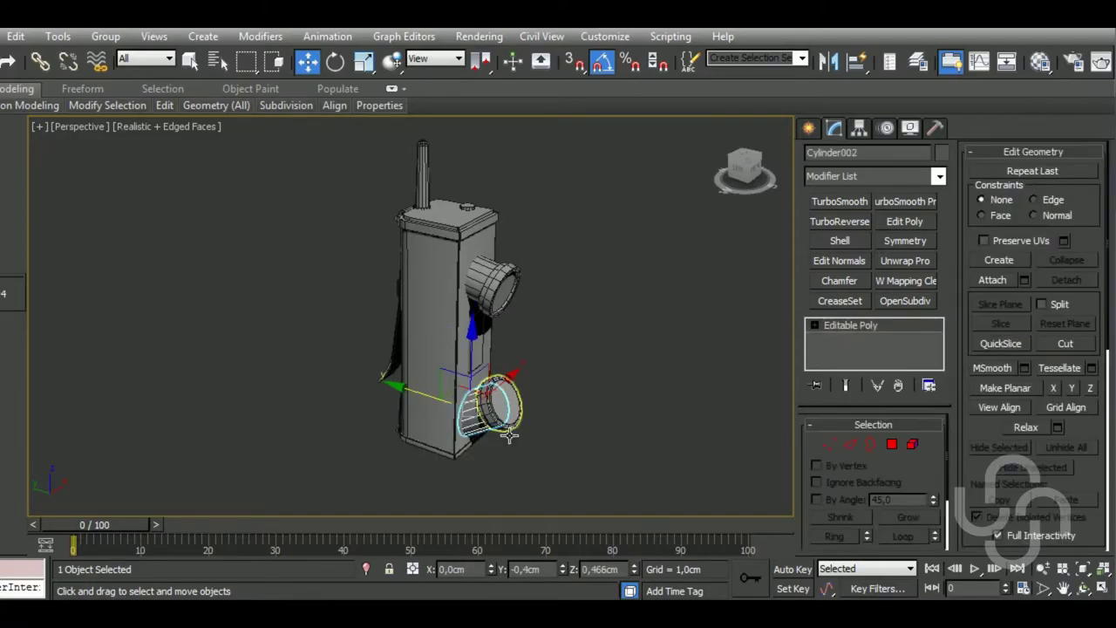
left_click(510, 434)
left_click(367, 568)
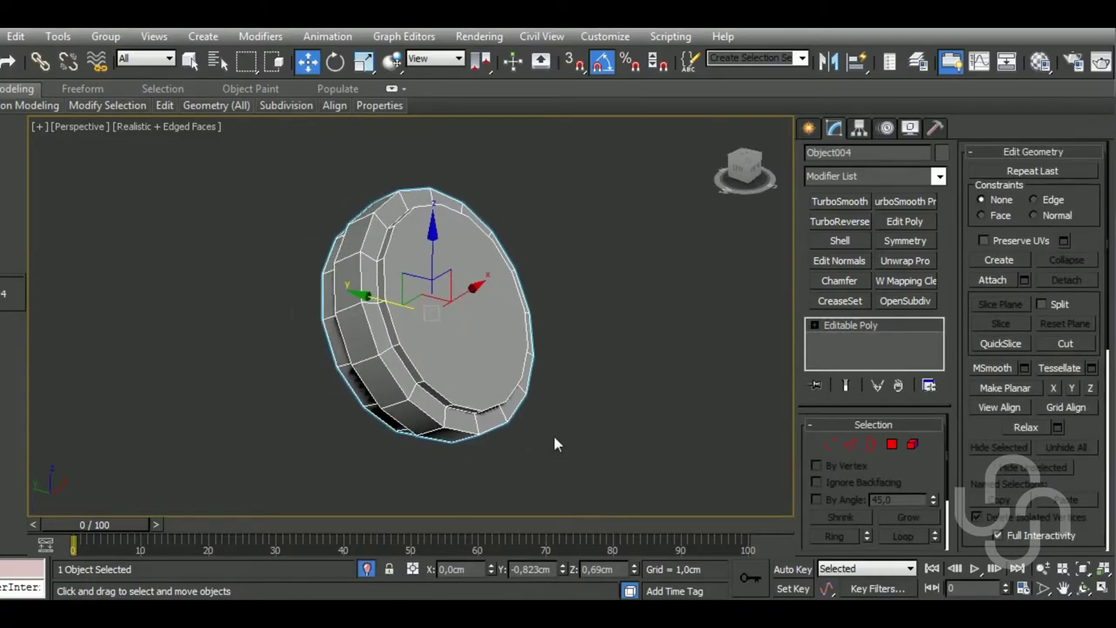
mouse_move(553, 433)
middle_mouse_down("alt")
mouse_move(586, 357)
mouse_move(633, 317)
mouse_move(764, 302)
mouse_move(823, 406)
middle_mouse_up("alt")
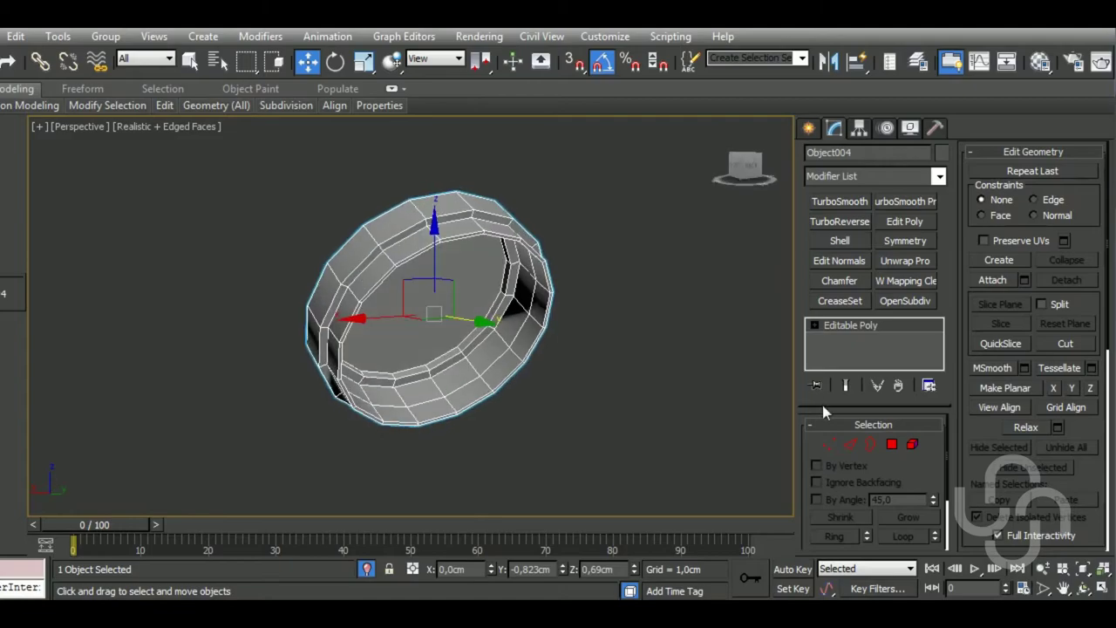
Select the ring's outer wall faces, grow onto the inner rim, then clear the selection
left_click(890, 443)
left_click(436, 415)
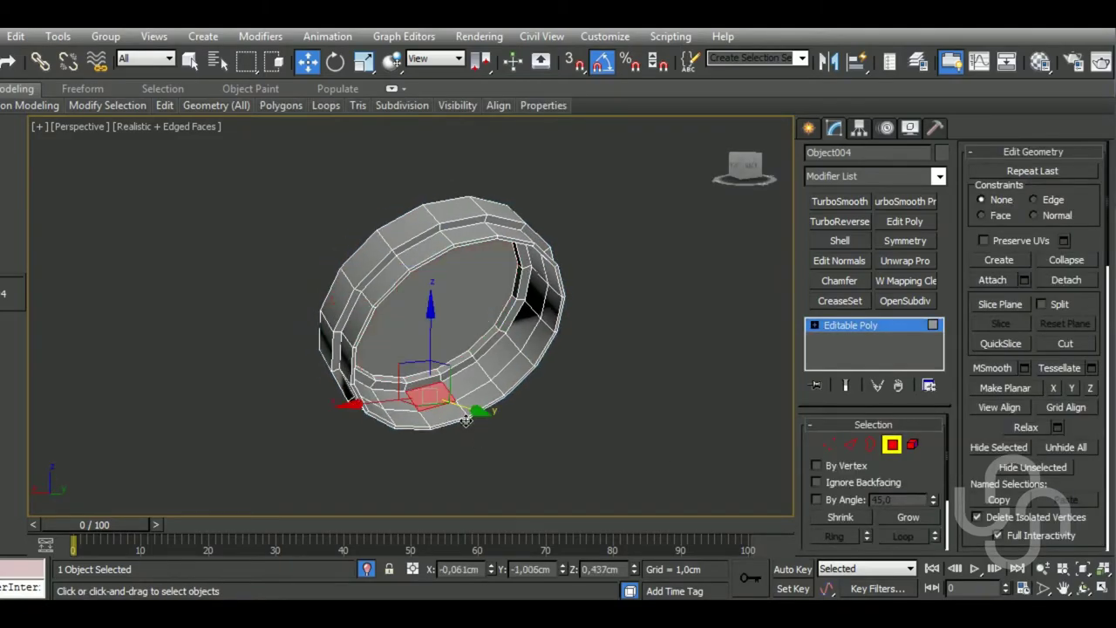
left_click(487, 388, "shift")
left_click(487, 416, "shift")
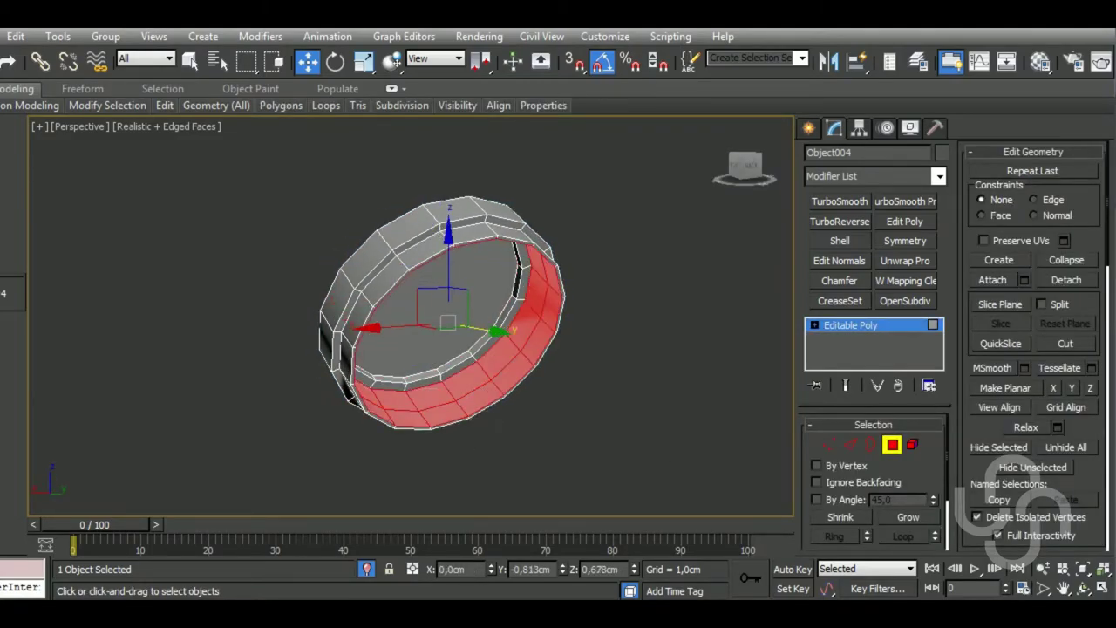
middle_click_drag(571, 421, 611, 391, "alt")
scroll(493, 252, "up", 5)
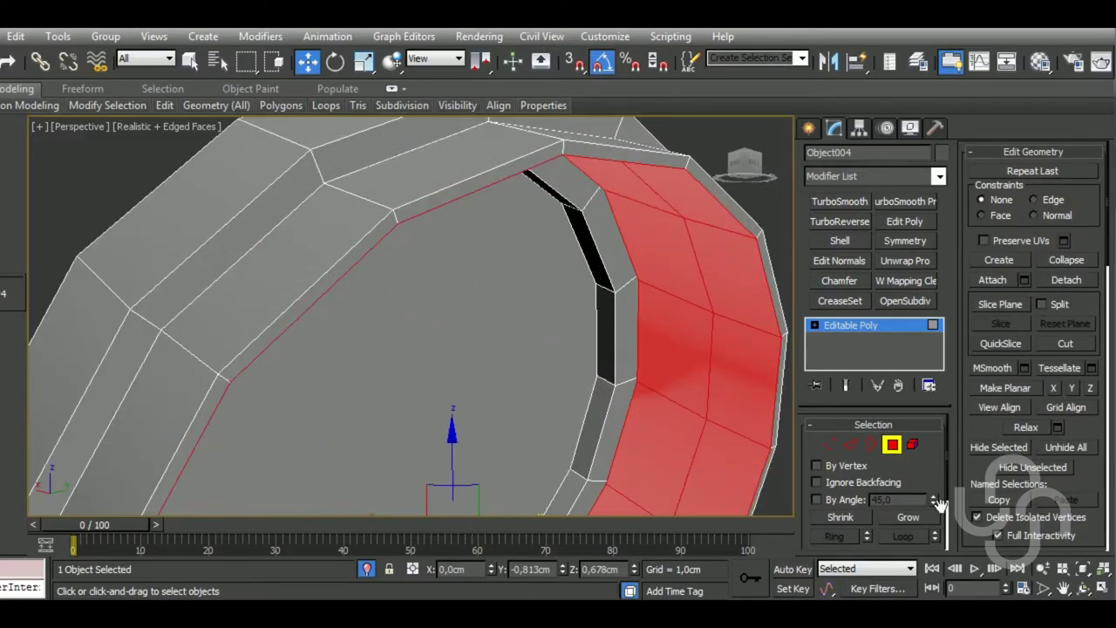
left_click(908, 517)
middle_click_drag(576, 401, 523, 351)
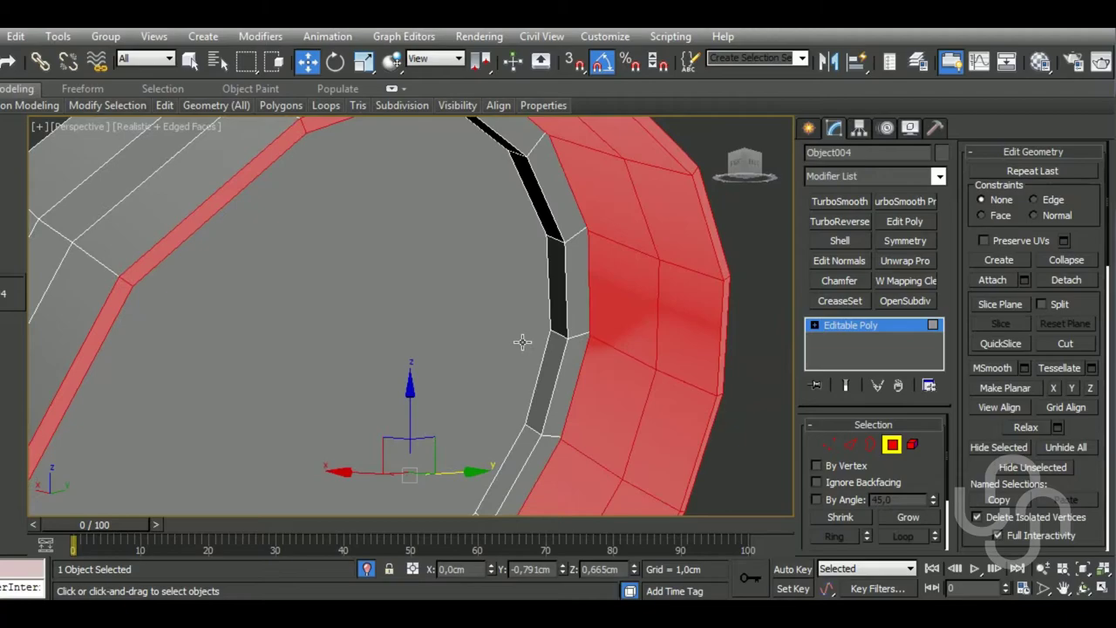
scroll(527, 336, "down", 5)
key("ctrl+d")
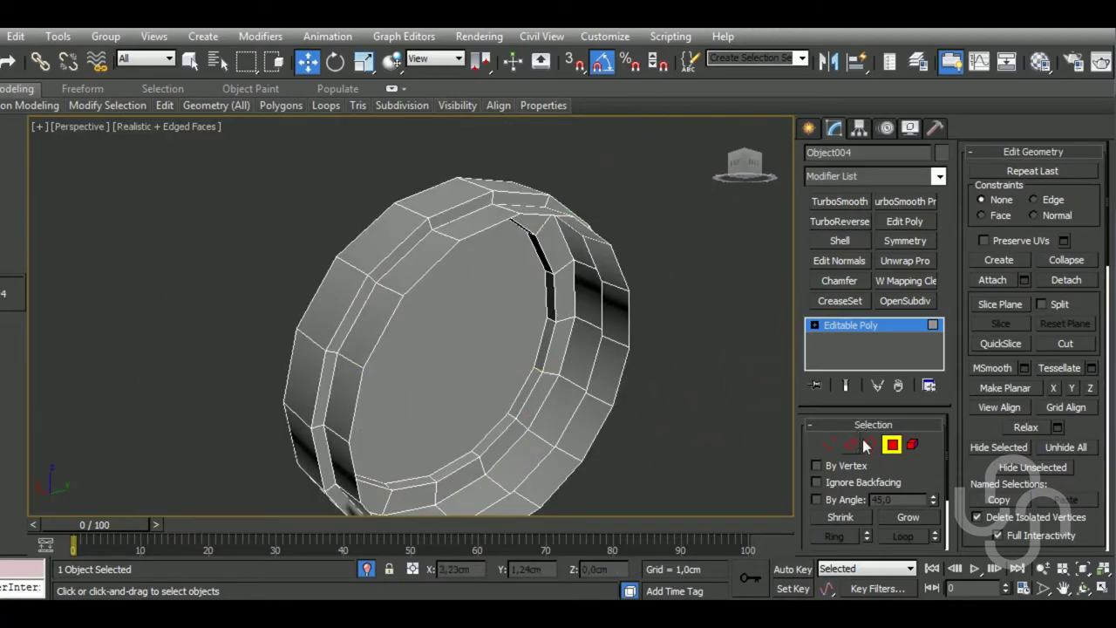
Cap the open outer rim border of the ring
left_click(868, 445)
left_click(644, 317)
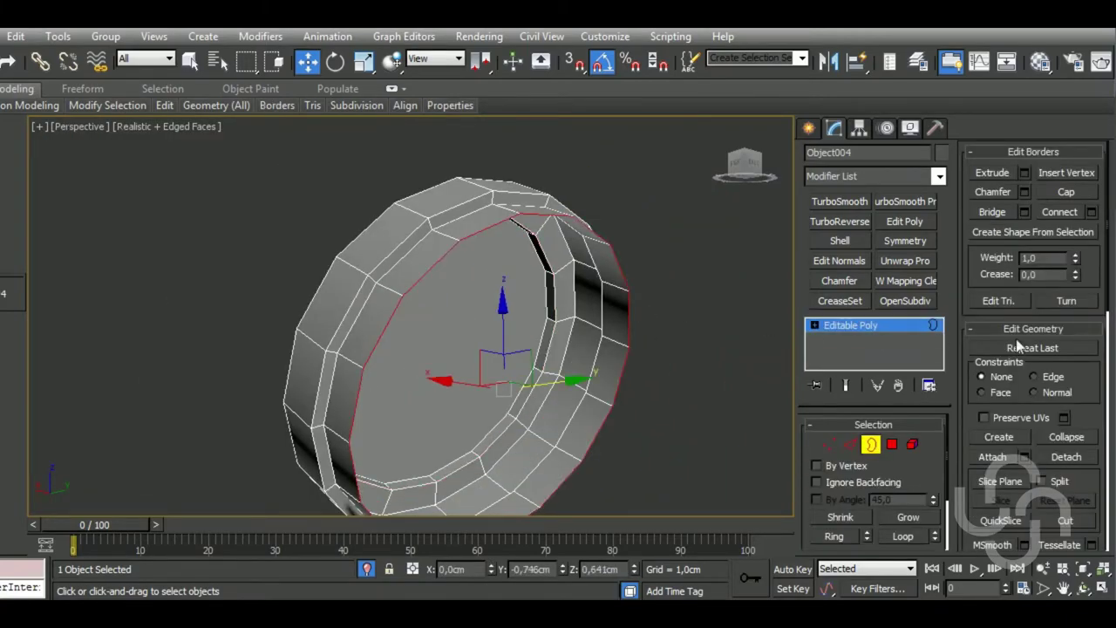
left_click(1065, 191)
mouse_move(698, 373)
middle_mouse_down("alt")
mouse_move(441, 389)
mouse_move(552, 420)
mouse_move(506, 428)
mouse_move(775, 450)
middle_mouse_up("alt")
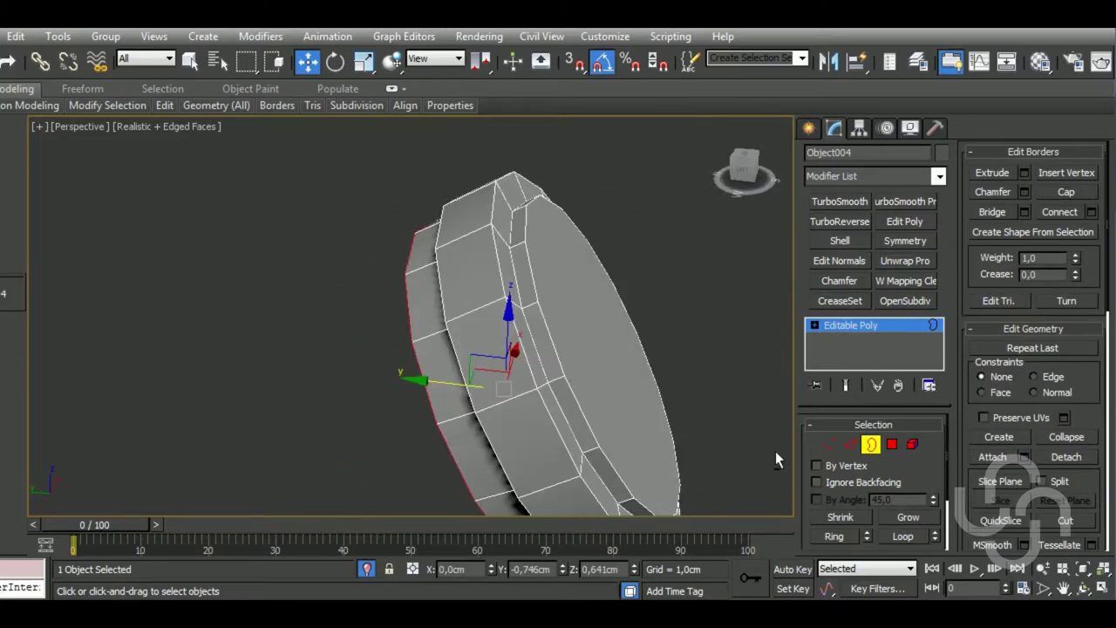
left_click(870, 444)
Add a Chamfer modifier to the ring at 0.008cm, applied to Unsmoothed Edges only
left_click(836, 281)
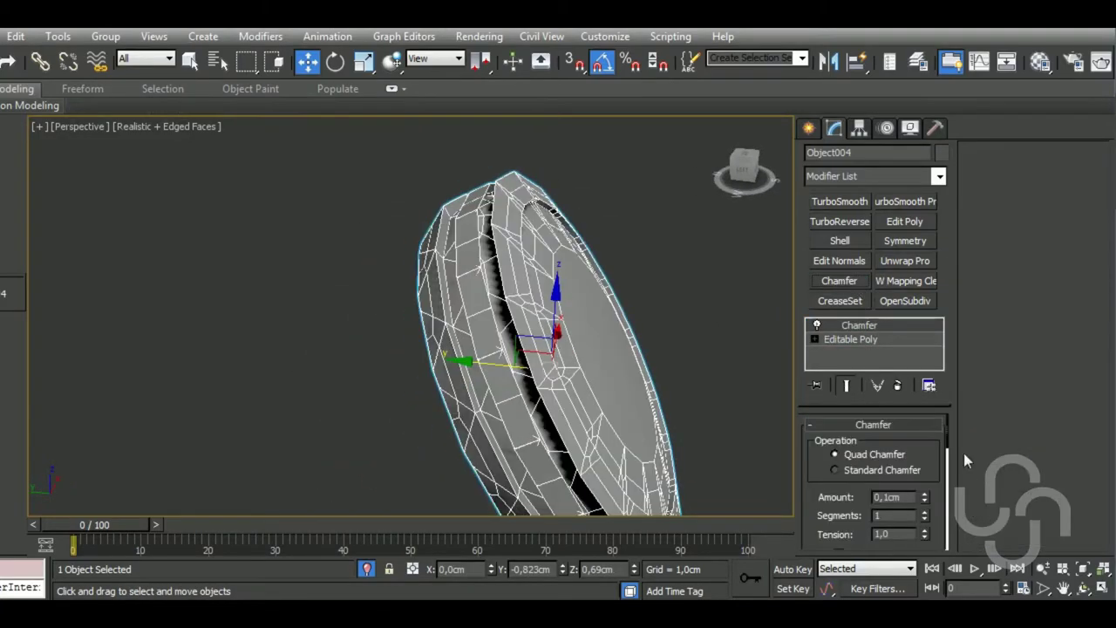
mouse_move(925, 496)
left_mouse_down()
mouse_move(938, 500)
mouse_move(931, 562)
left_mouse_up()
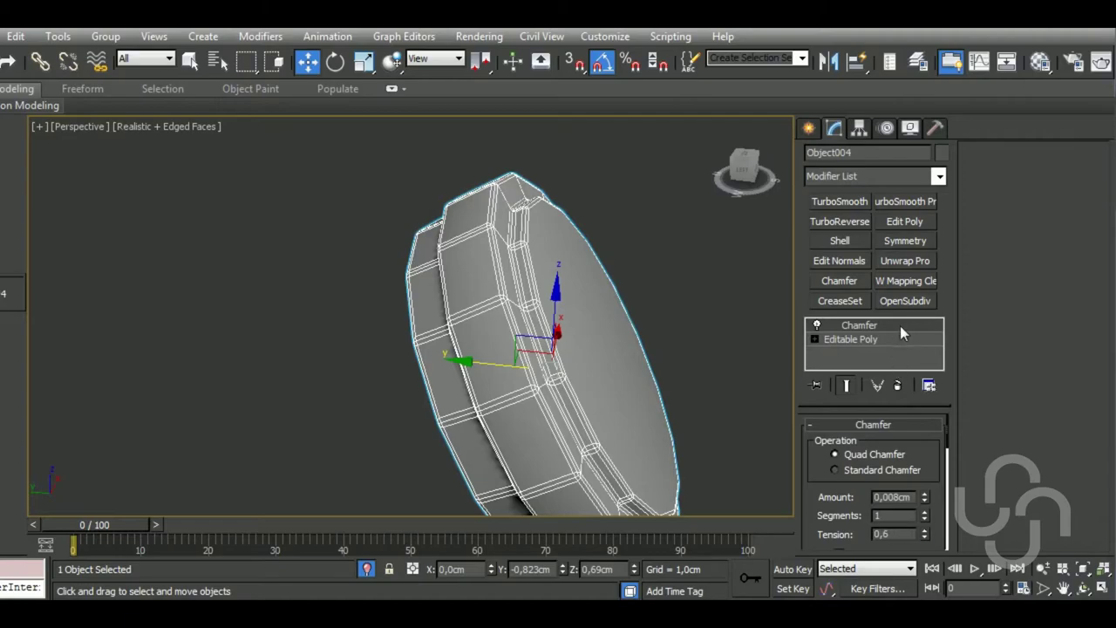
scroll(872, 480, "down", 5)
scroll(872, 479, "down", 2)
left_click(872, 428)
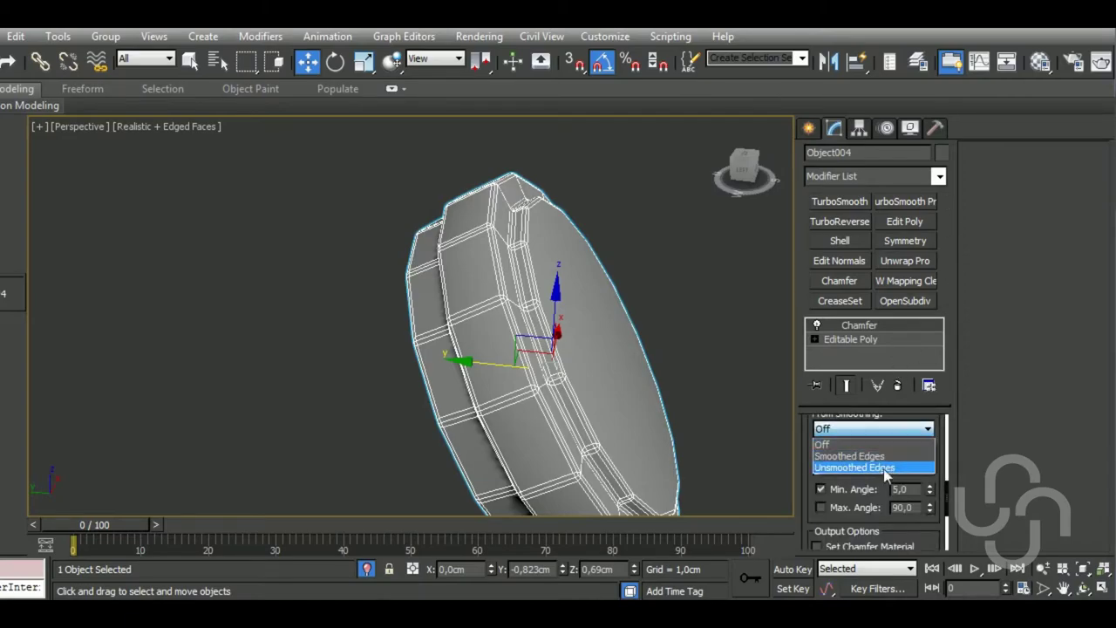
left_click(880, 466)
middle_click_drag(557, 349, 508, 331)
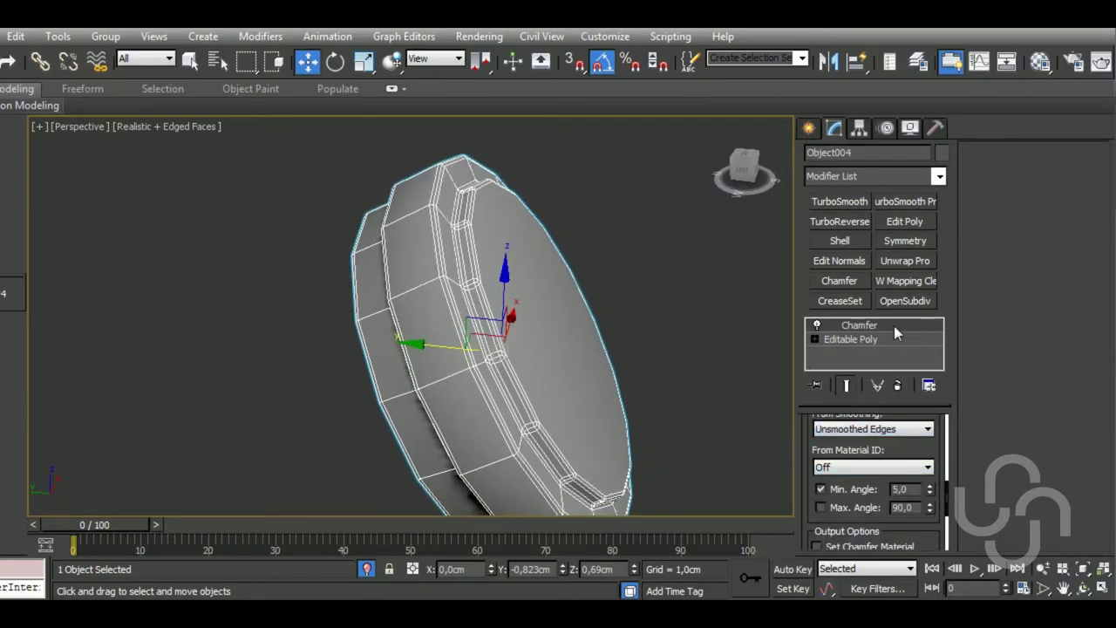
Select all ring faces to review their smoothing groups, then return to the Chamfer modifier
left_click(880, 339)
key("4")
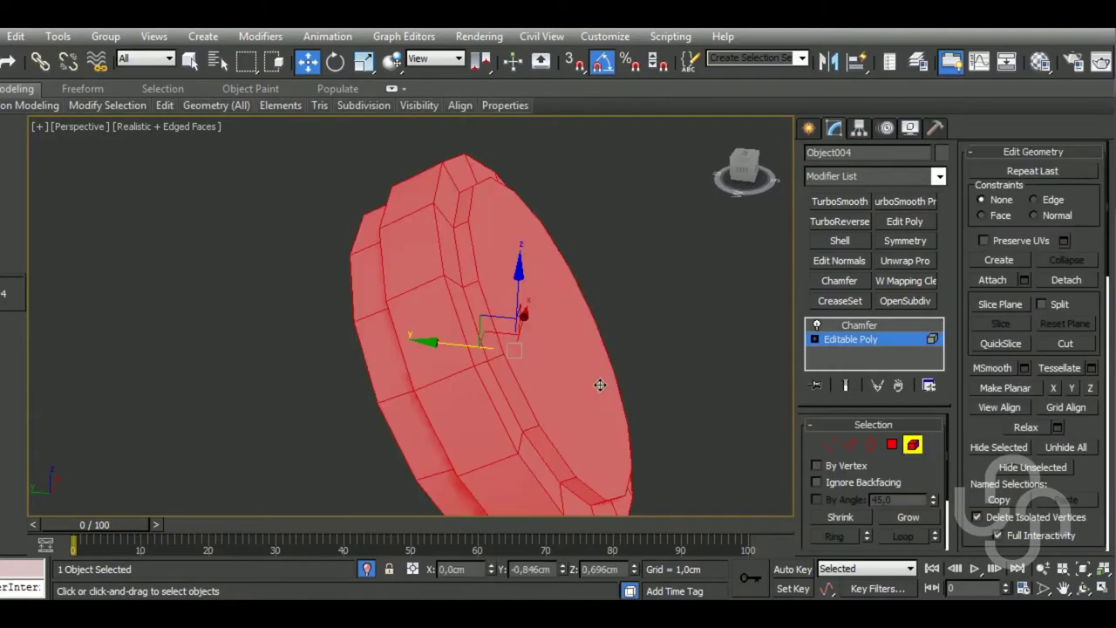
left_click(1072, 153)
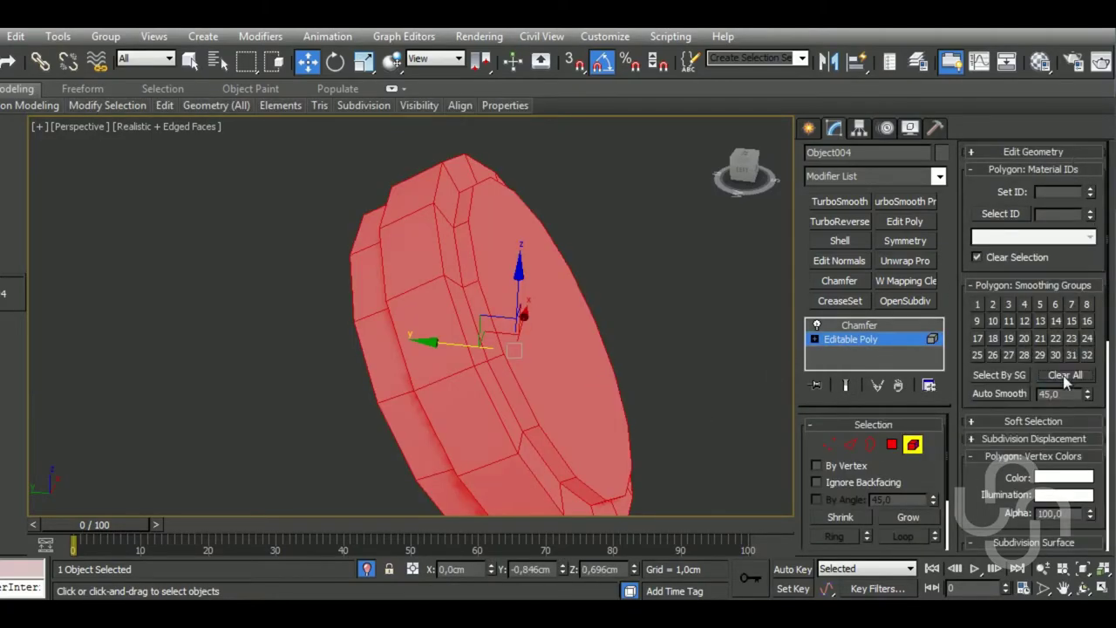
left_click(912, 446)
left_click(884, 325)
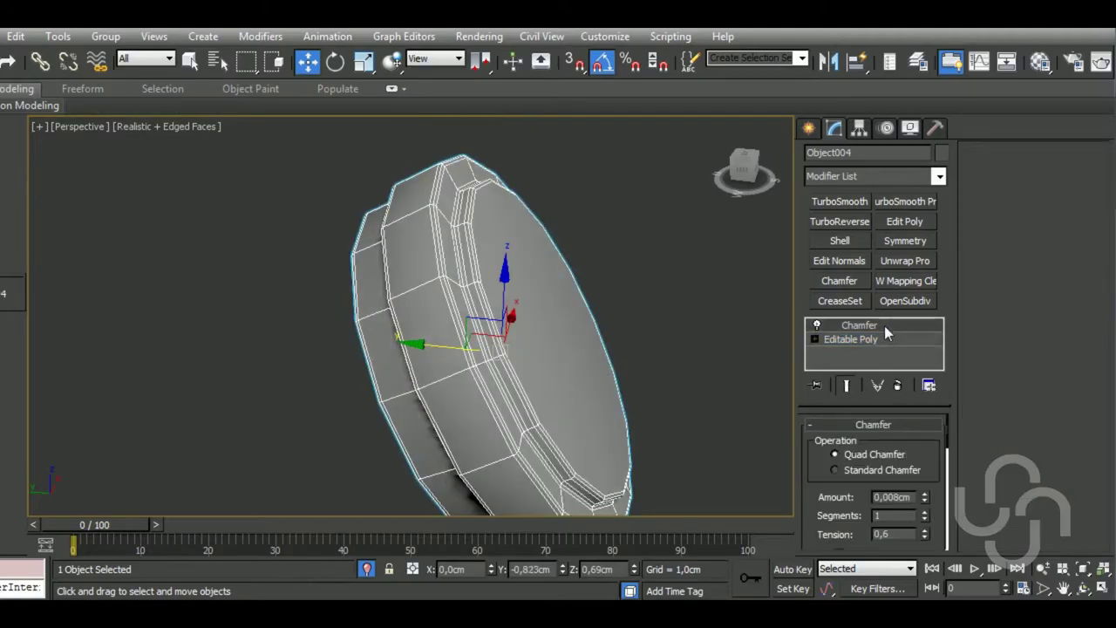
mouse_move(678, 338)
middle_mouse_down("alt")
mouse_move(623, 371)
mouse_move(662, 377)
mouse_move(587, 337)
mouse_move(716, 240)
mouse_move(666, 265)
middle_mouse_up("alt")
Copy the Chamfer modifier and end Isolate Selection to show the full model
right_click(874, 322)
left_click(907, 324)
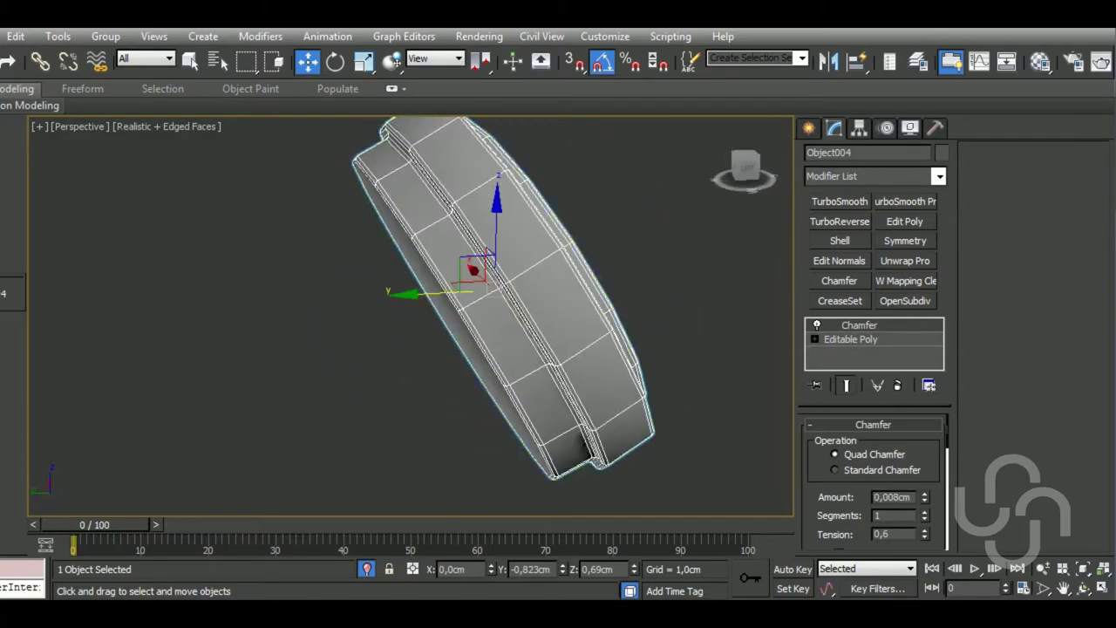
left_click(367, 568)
scroll(501, 322, "up", 2)
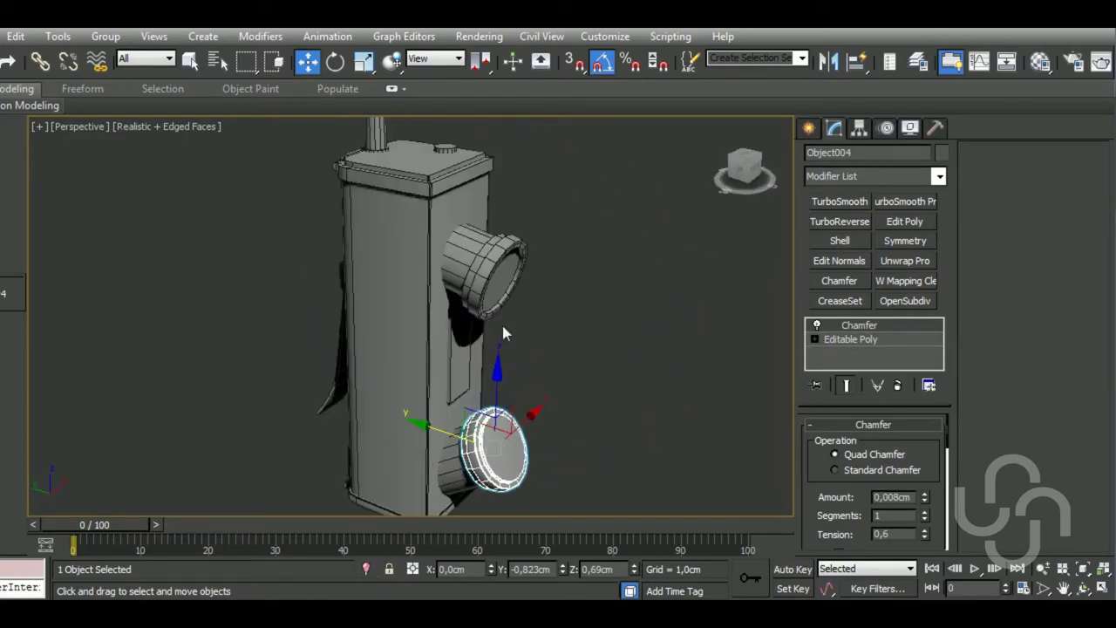
scroll(492, 269, "up", 3)
Isolate the knob ring Object003 and remove the edge loop at its bottom
left_click(492, 268)
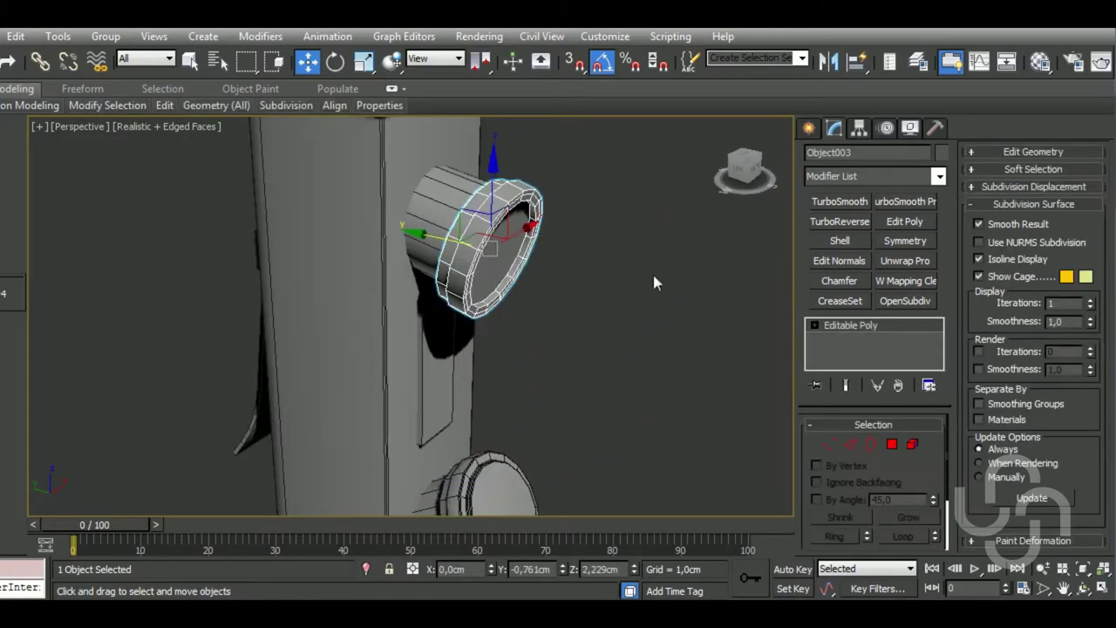
left_click(367, 568)
mouse_move(438, 440)
middle_mouse_down("alt")
mouse_move(643, 444)
mouse_move(636, 491)
mouse_move(450, 456)
mouse_move(405, 343)
middle_mouse_up("alt")
left_click(850, 444)
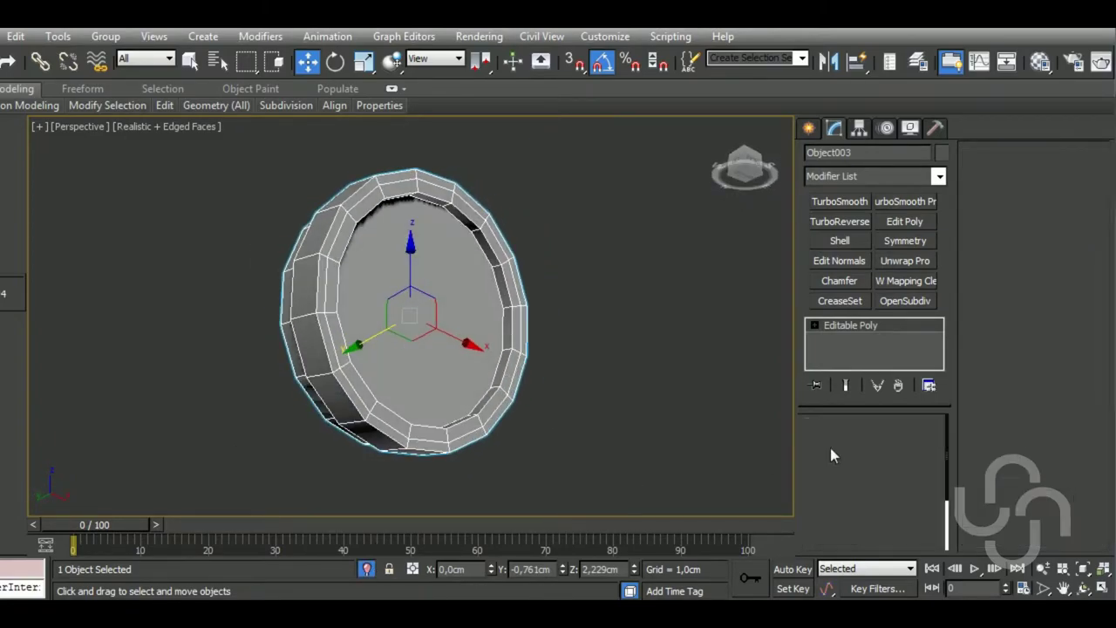
left_click(446, 437)
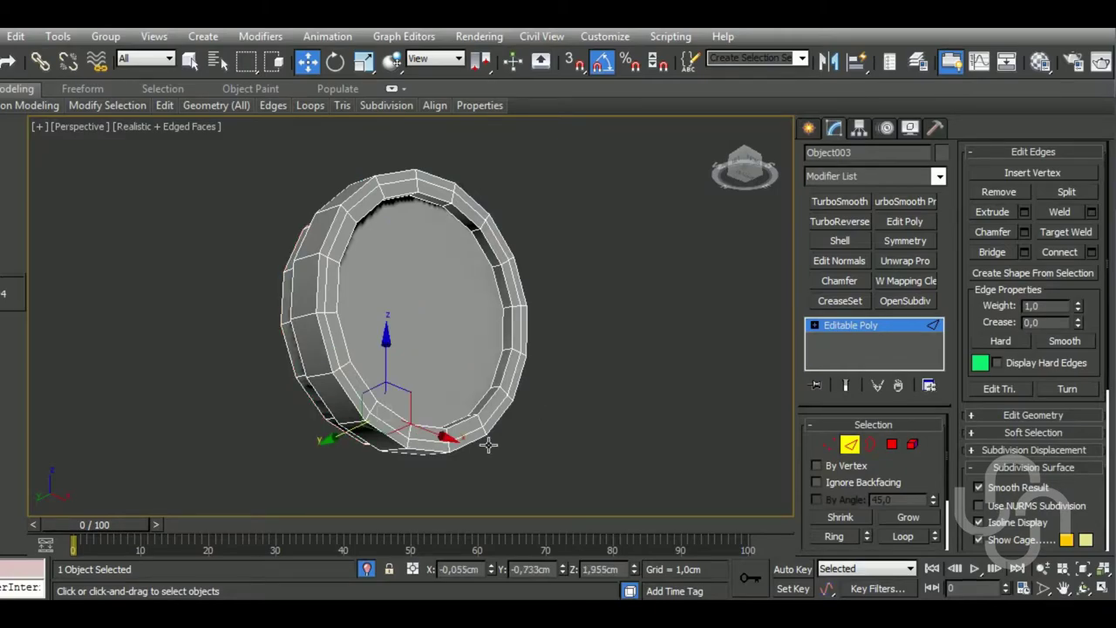
key("alt+l")
left_click(999, 193)
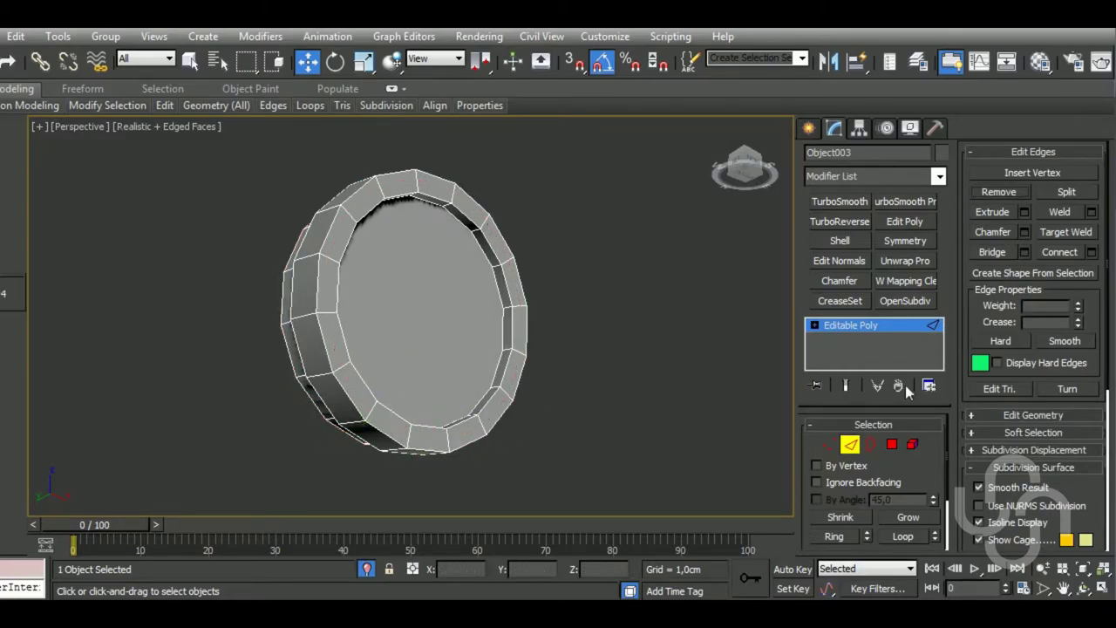
left_click(852, 446)
Paste the copied 0,008cm Chamfer modifier onto the knob ring
right_click(878, 324)
left_click(898, 332)
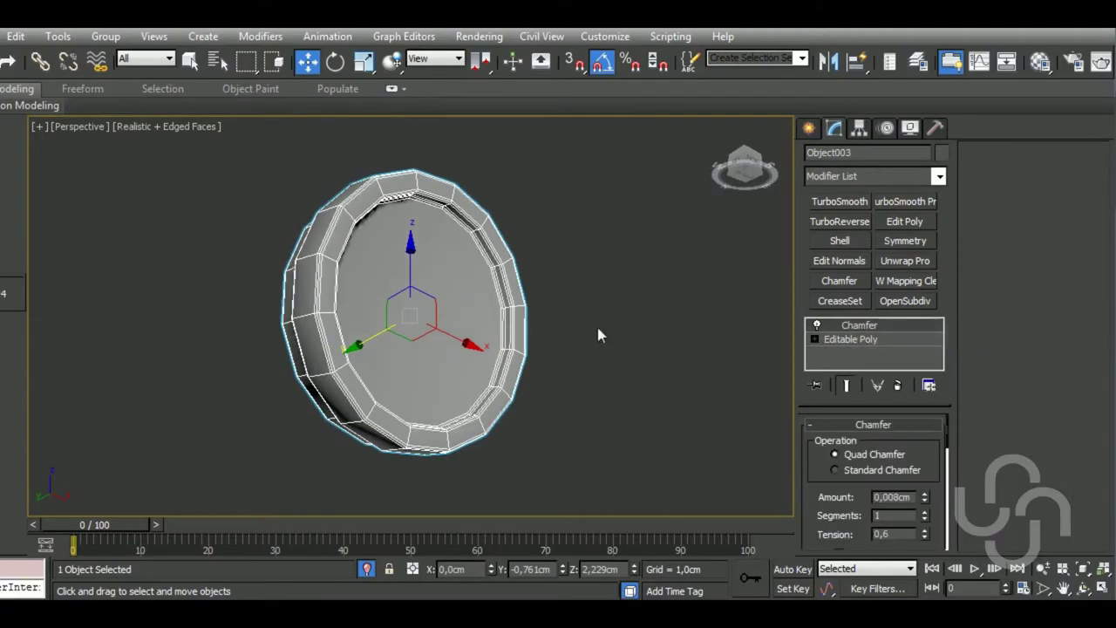
scroll(362, 399, "up", 4)
scroll(362, 400, "down", 2)
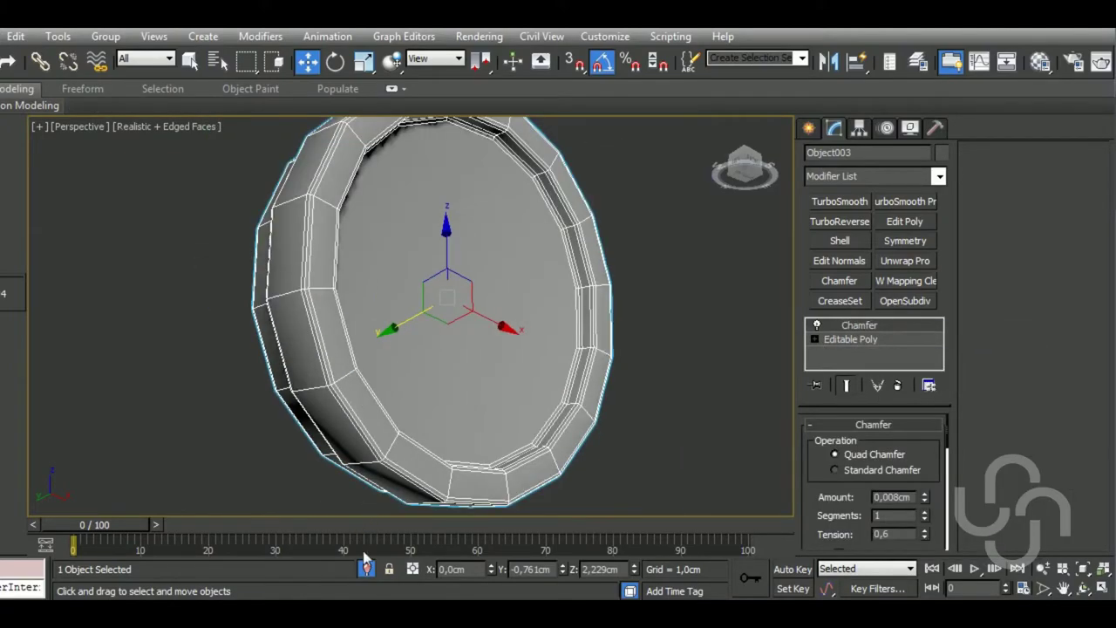
scroll(509, 261, "down", 4)
scroll(510, 261, "down", 2)
scroll(510, 244, "down", 3)
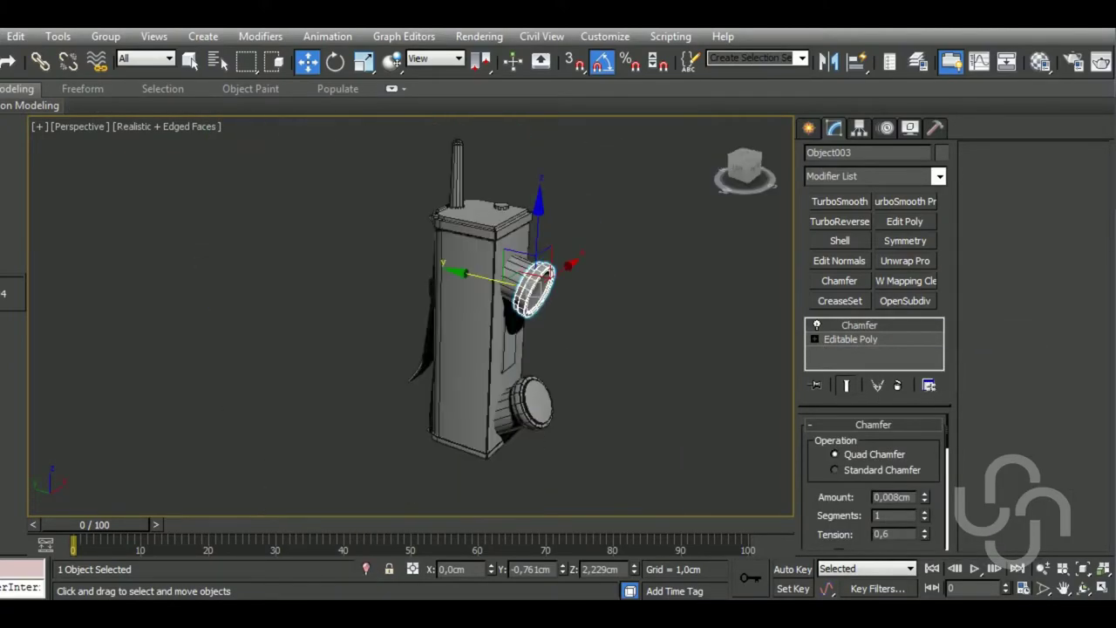
Paste the chamfer onto the box's top cap, then delete it again
left_click(510, 235)
right_click(856, 318)
left_click(878, 331)
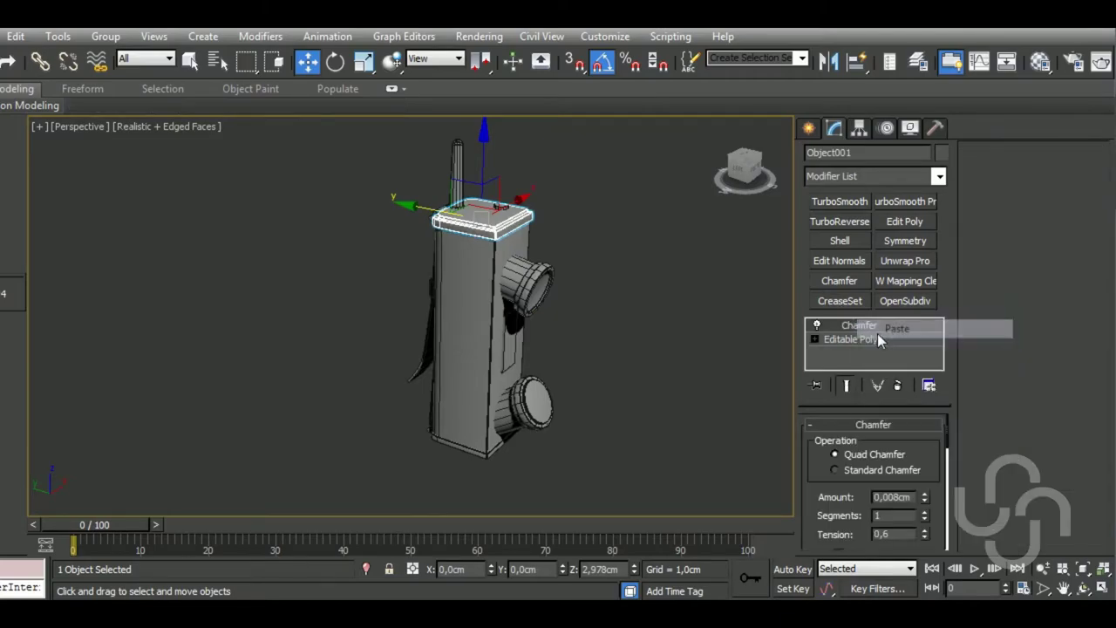
scroll(482, 294, "up", 1)
scroll(488, 289, "up", 5)
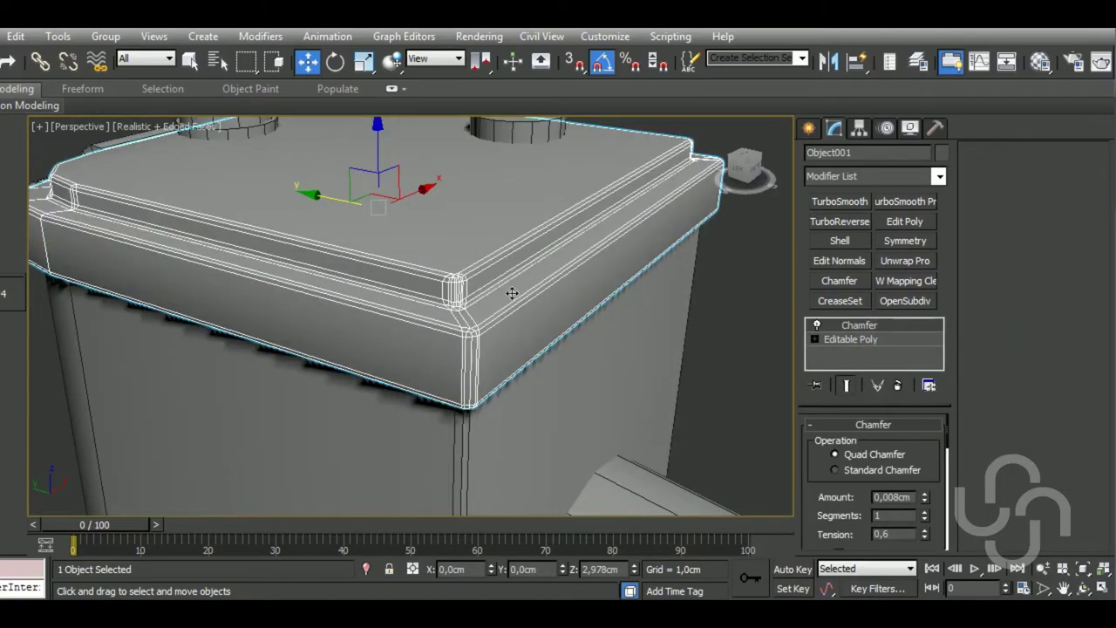
right_click(835, 328)
left_click(920, 280)
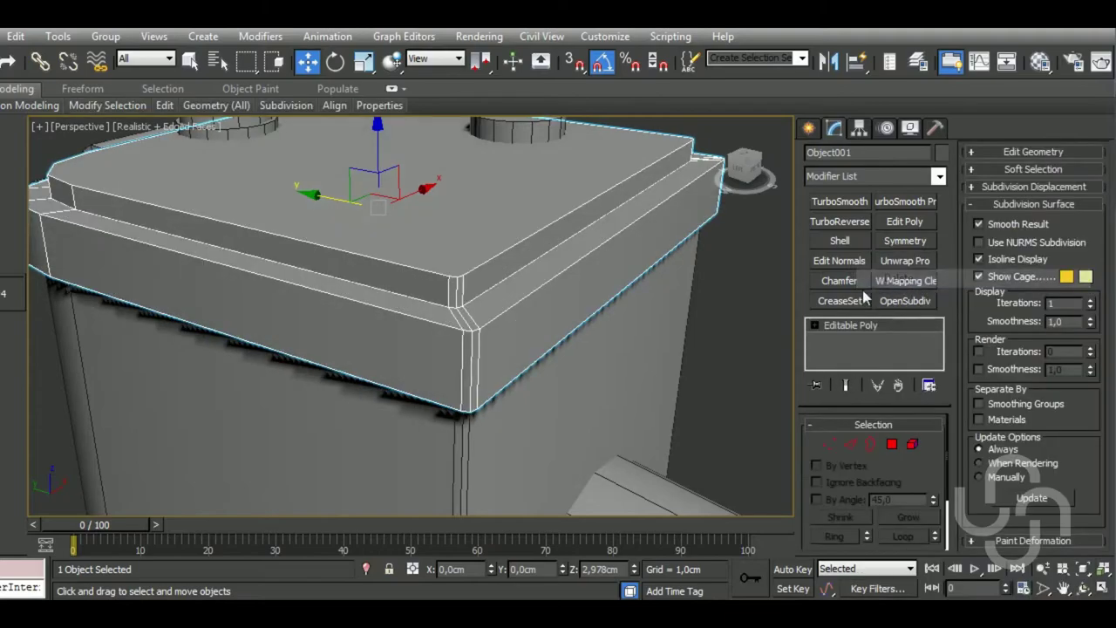
Chamfer the lid rim's top strip edges at 0,007cm with 2 segments
left_click(891, 444)
left_click(510, 241)
middle_click_drag(565, 287, 564, 182, "alt")
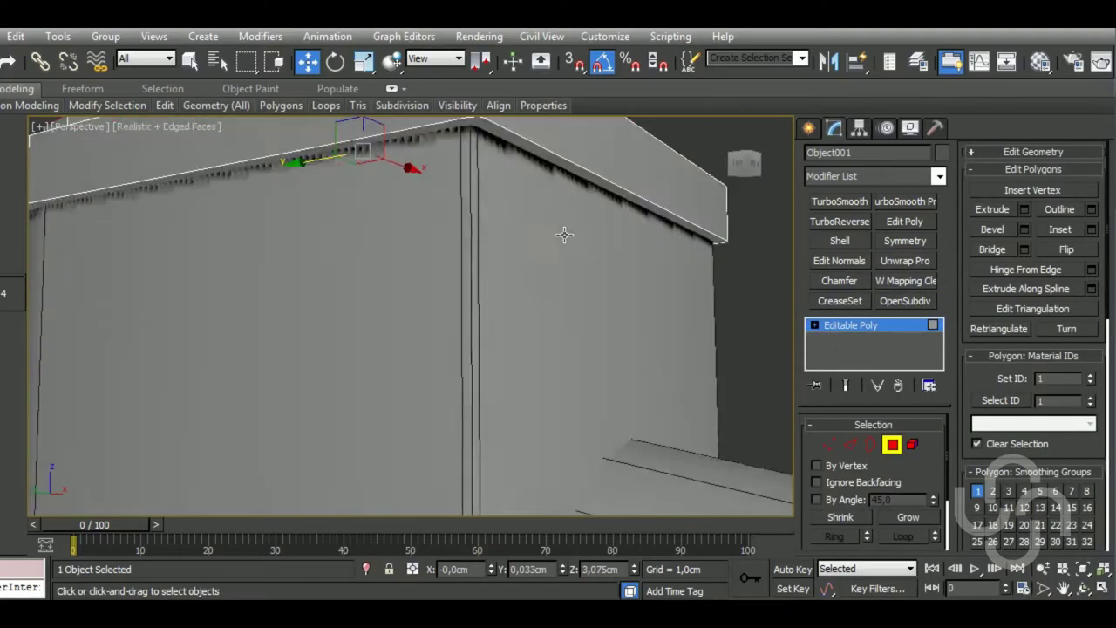
left_click(568, 168)
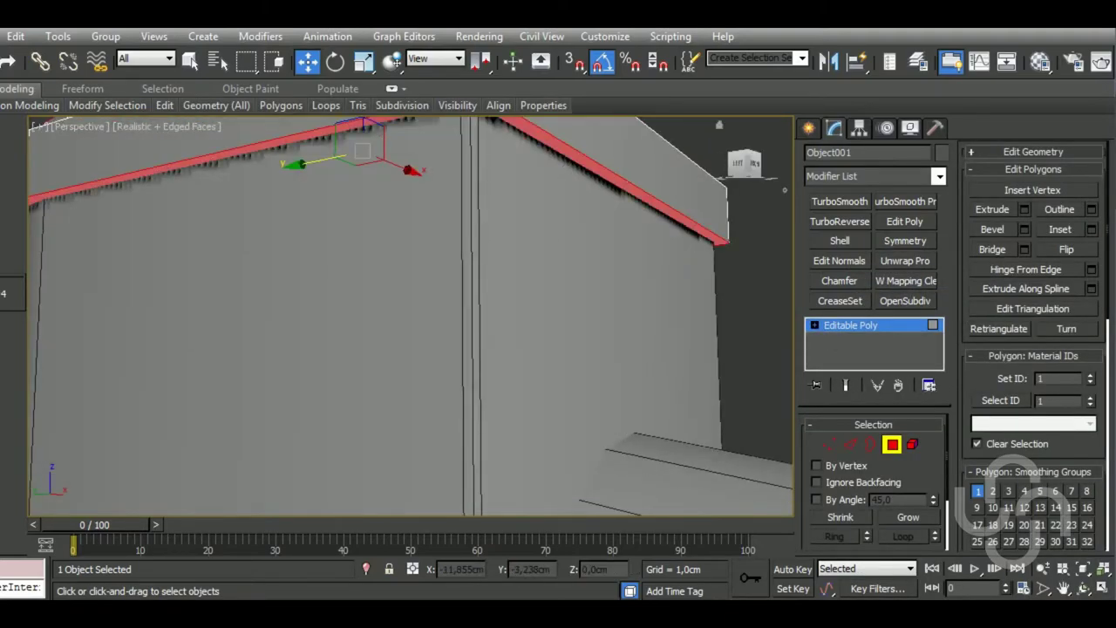
left_click(851, 445)
left_click(1024, 232)
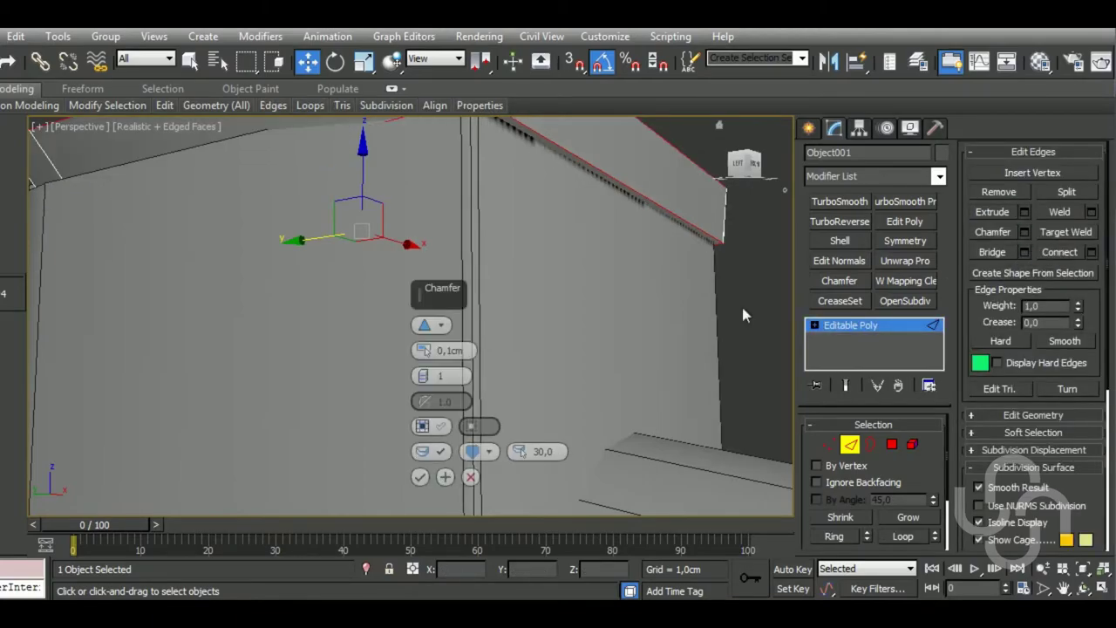
left_click_drag(425, 350, 427, 350)
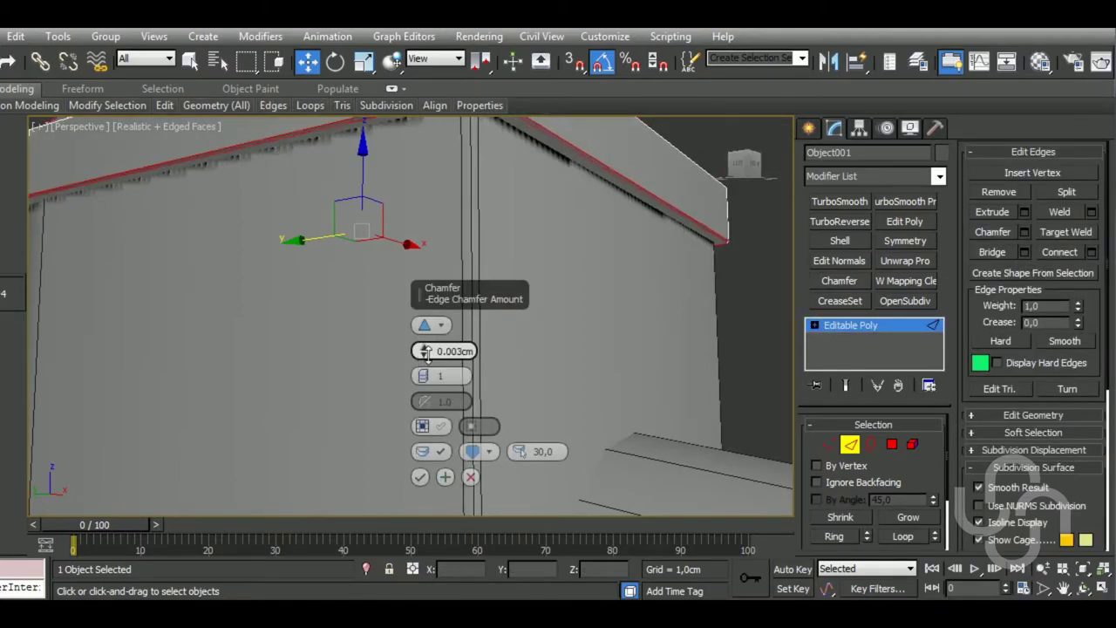
left_click(423, 374)
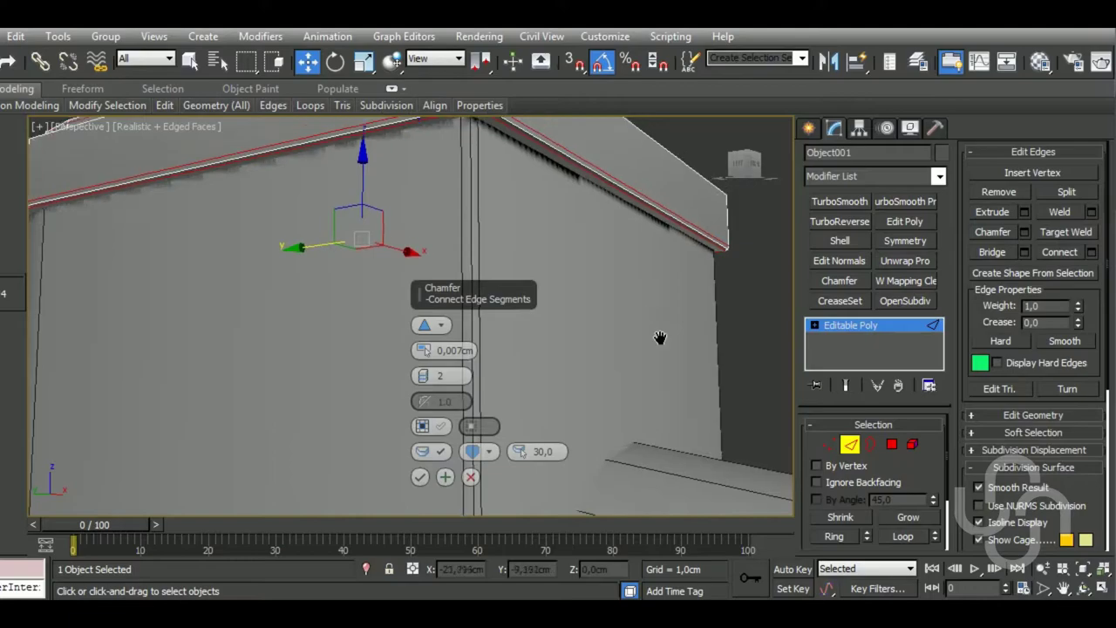
mouse_move(660, 337)
middle_mouse_down("alt")
mouse_move(610, 331)
mouse_move(557, 287)
middle_mouse_up("alt")
scroll(471, 440, "up", 3)
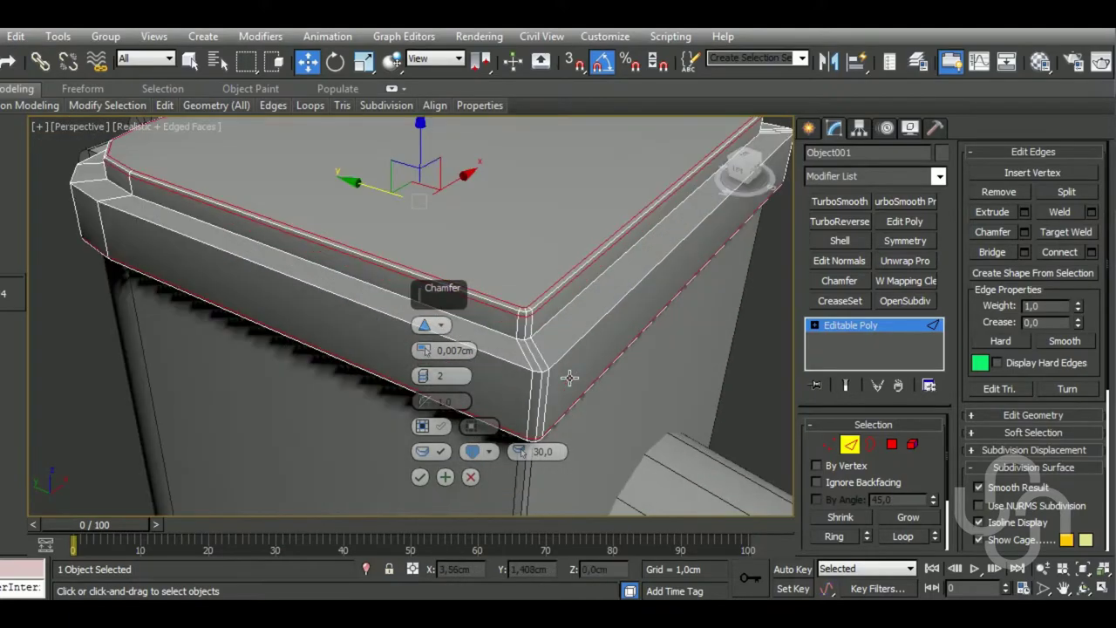
left_click(419, 478)
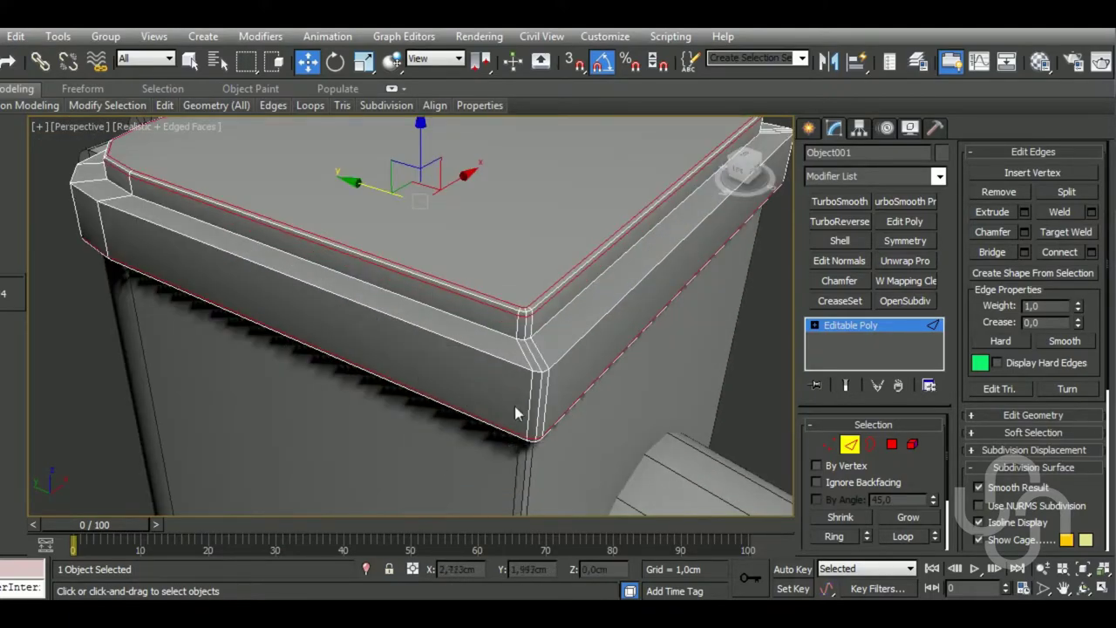
Apply the same 0,007cm two-segment chamfer to the edge loop along the lid's side
double_click(577, 340)
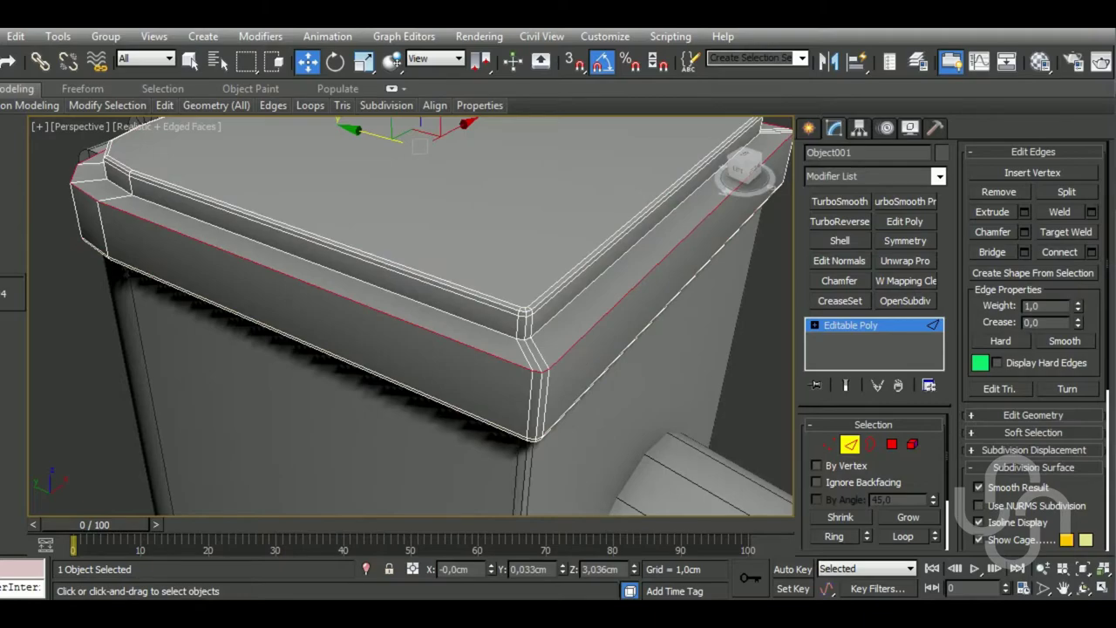
left_click(1025, 232)
left_click(419, 477)
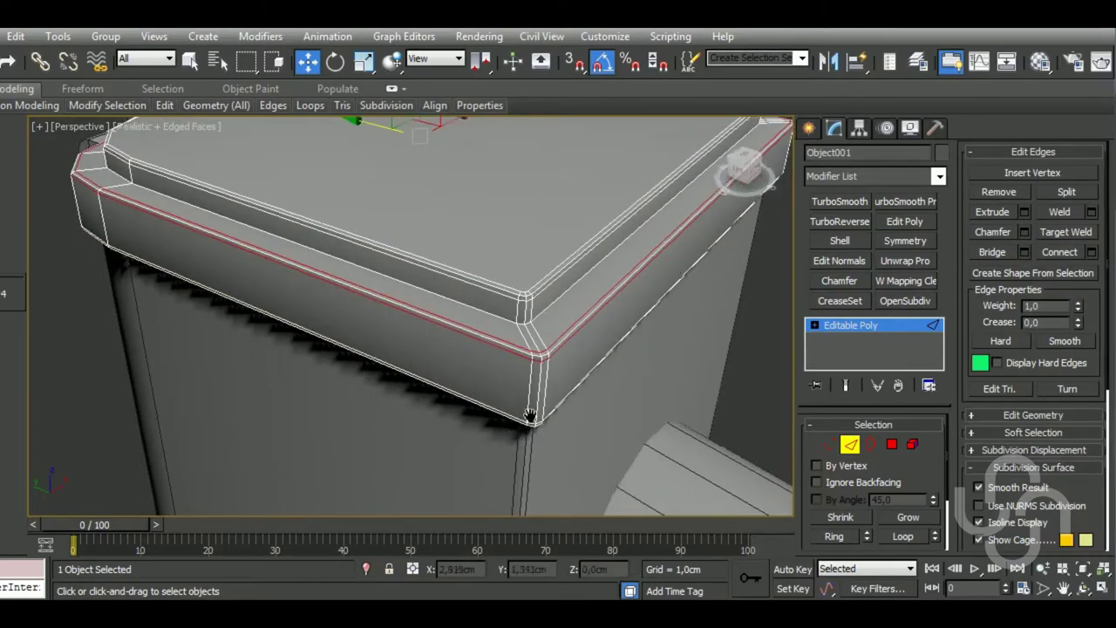
scroll(531, 360, "down", 5)
Delete the bottom face of the small lid cylinder and paste the Chamfer modifier onto it
left_click(850, 446)
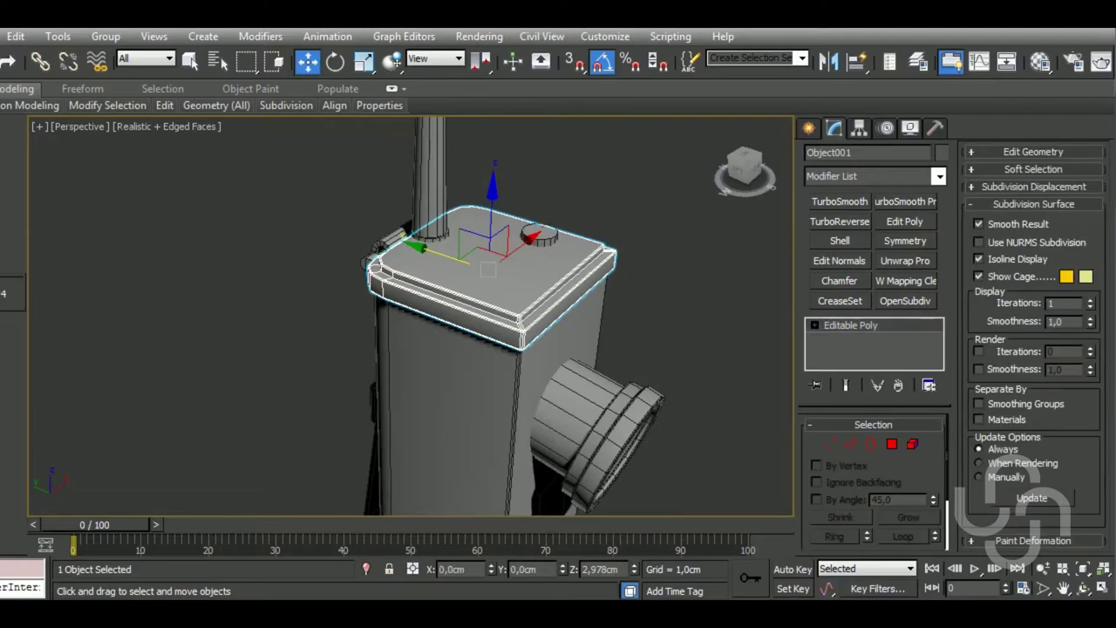
middle_click_drag(560, 246, 532, 279)
left_click(366, 568)
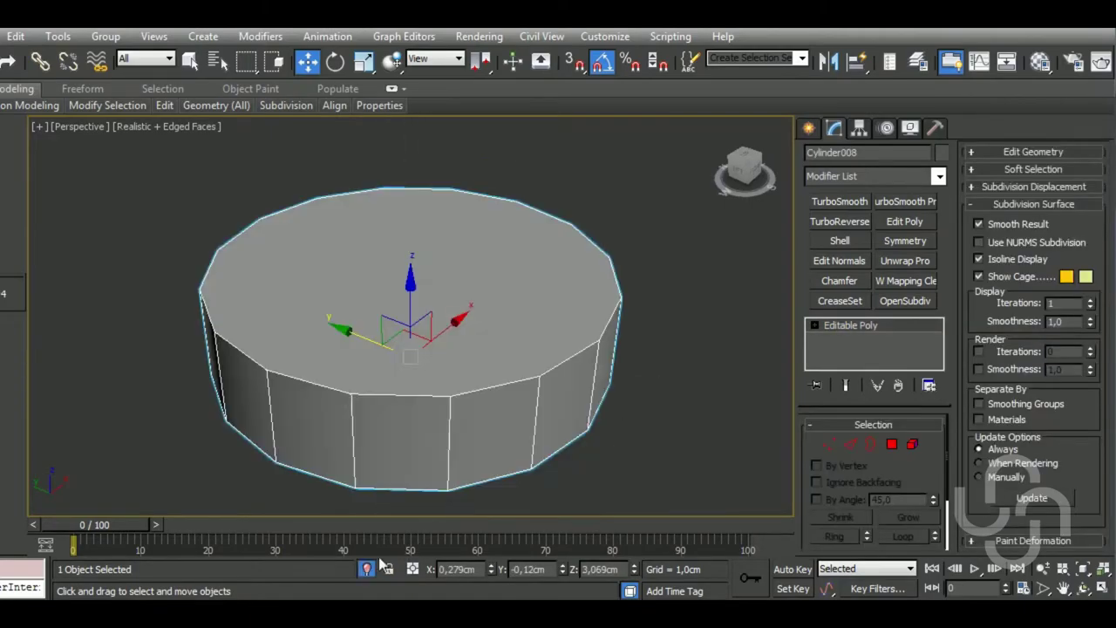
left_click(890, 445)
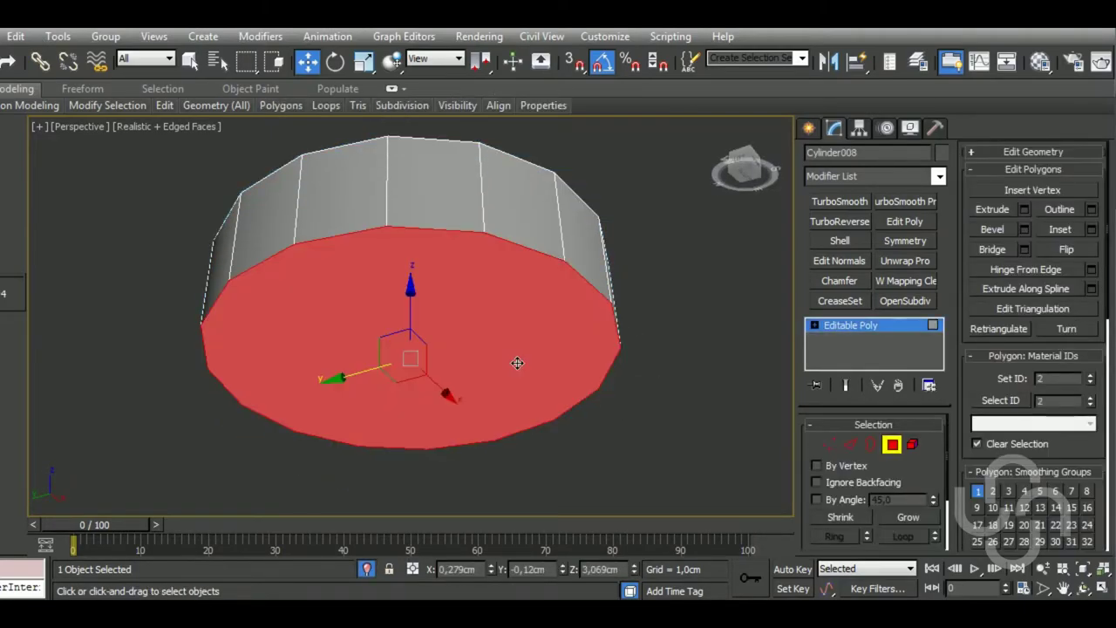
key("Delete")
left_click(895, 323)
right_click(894, 323)
left_click(921, 337)
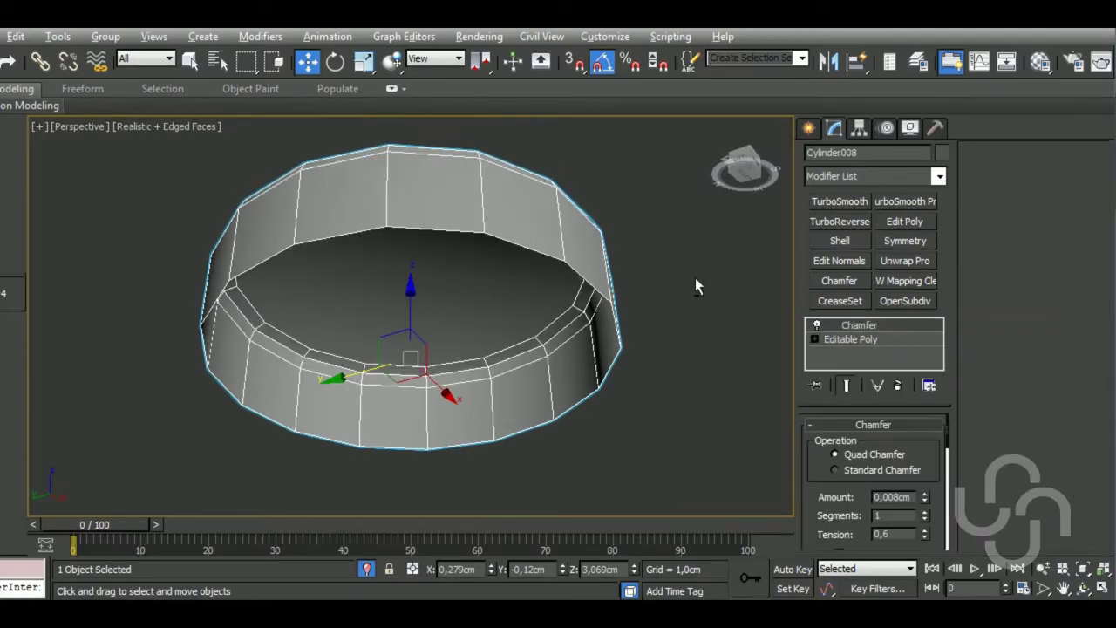
middle_click_drag(695, 277, 664, 383, "alt")
left_click(366, 568)
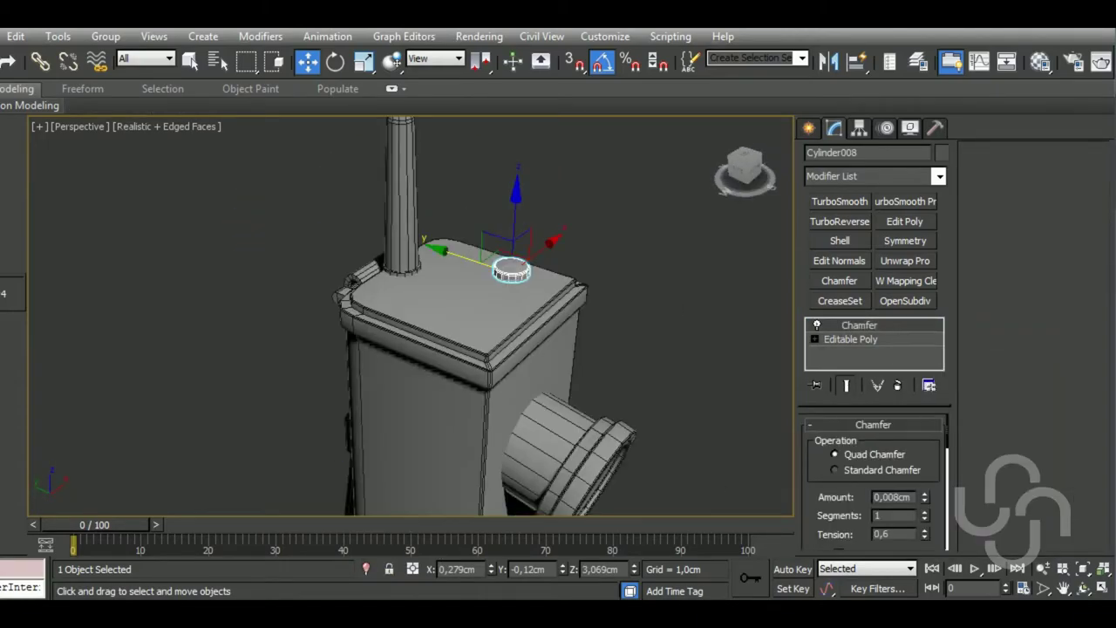
Isolate the ring at the pipe's base and delete its bottom face
scroll(593, 369, "up", 1)
scroll(566, 349, "up", 3)
scroll(521, 305, "up", 3)
scroll(521, 305, "down", 5)
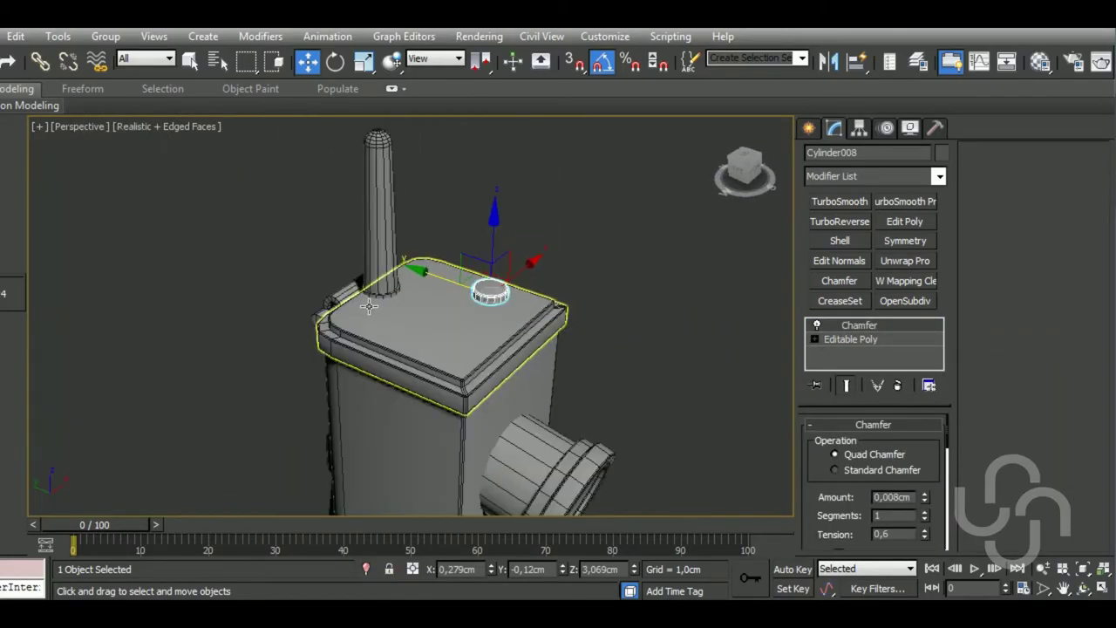
scroll(407, 296, "up", 2)
left_click(411, 297)
scroll(410, 296, "down", 3)
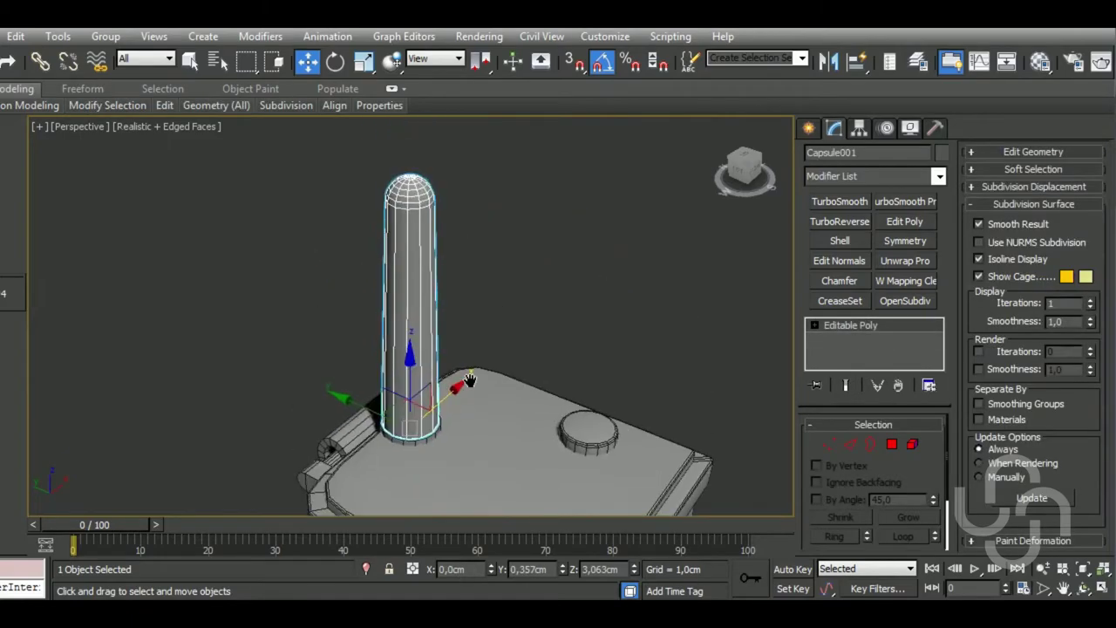
scroll(414, 270, "up", 3)
scroll(410, 266, "up", 2)
left_click(393, 260)
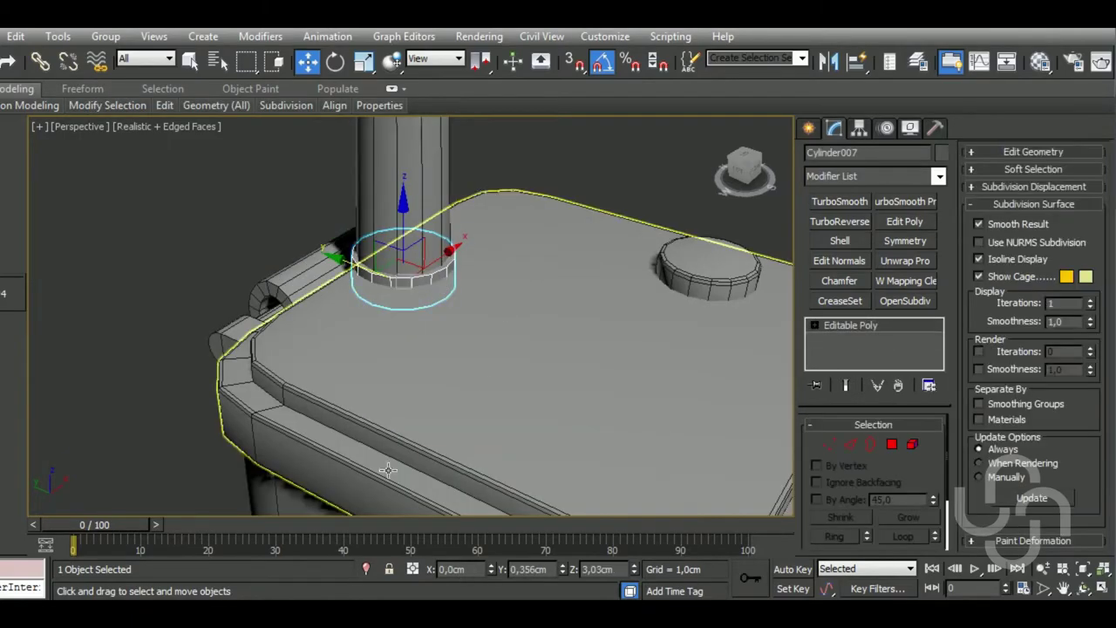
left_click(366, 569)
middle_click_drag(511, 410, 528, 271, "alt")
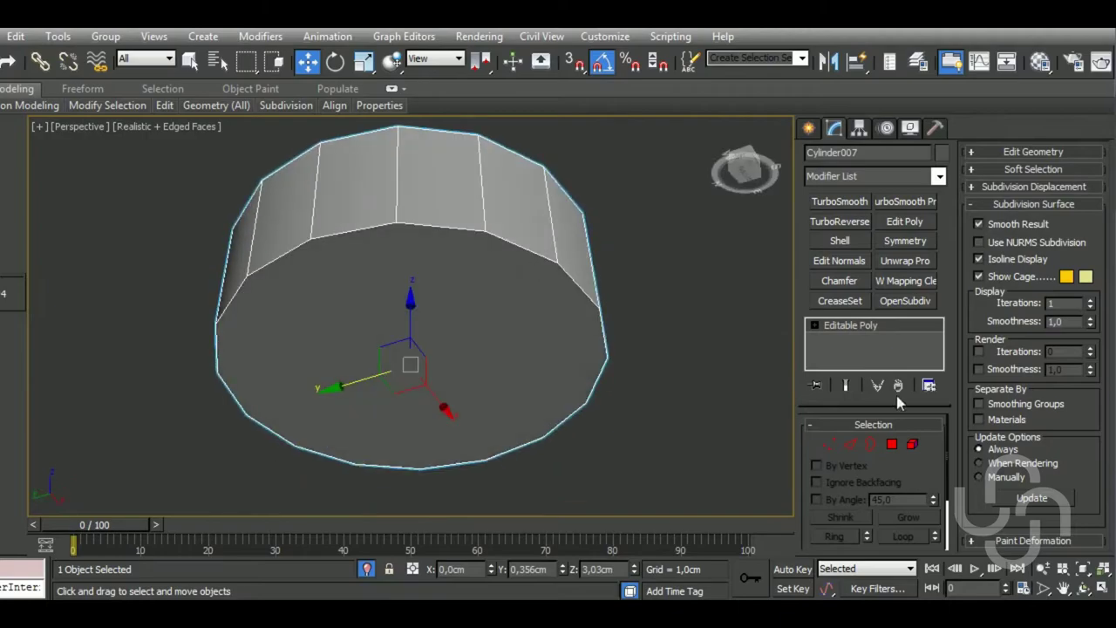
left_click(892, 443)
left_click(565, 388)
key("Delete")
Paste the Chamfer modifier onto the base ring and inspect the pipe base
left_click(892, 444)
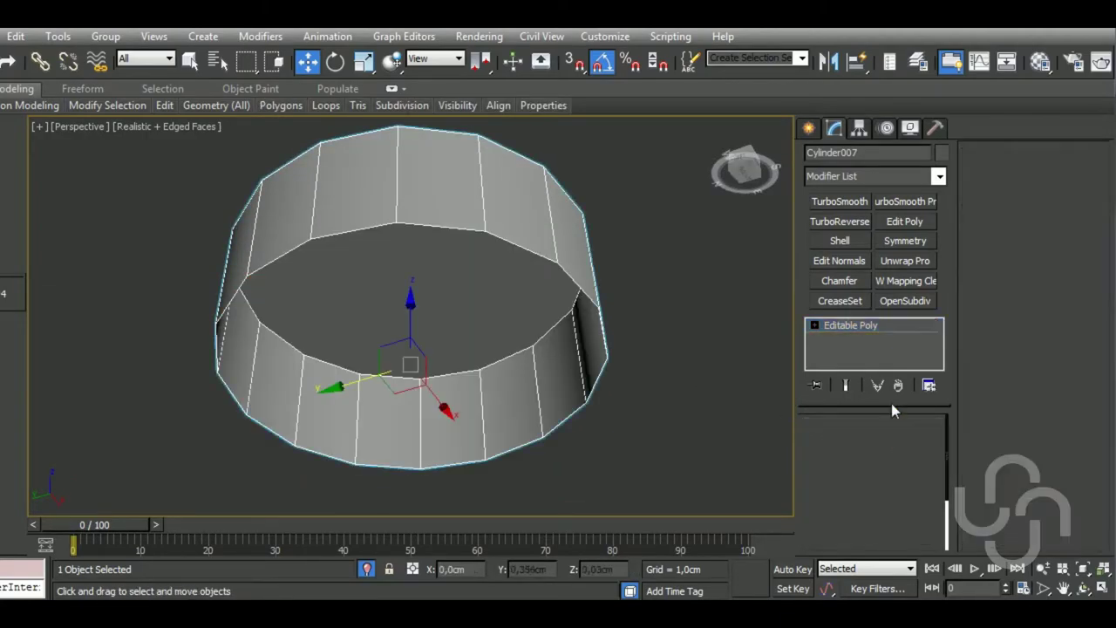
right_click(894, 321)
left_click(838, 281)
left_click(366, 568)
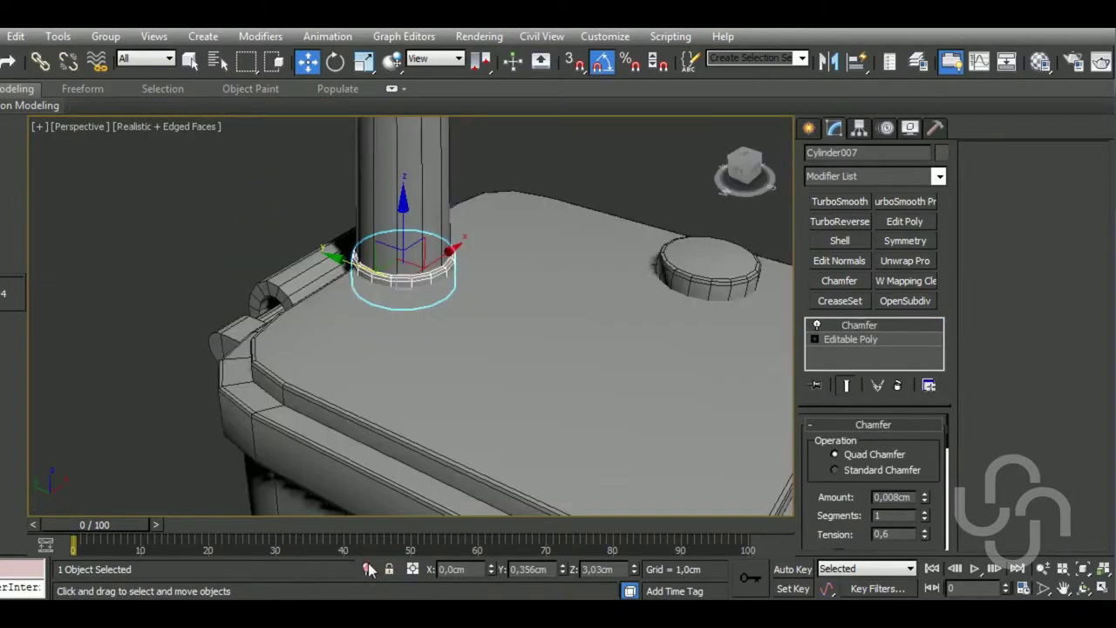
scroll(446, 312, "up", 6)
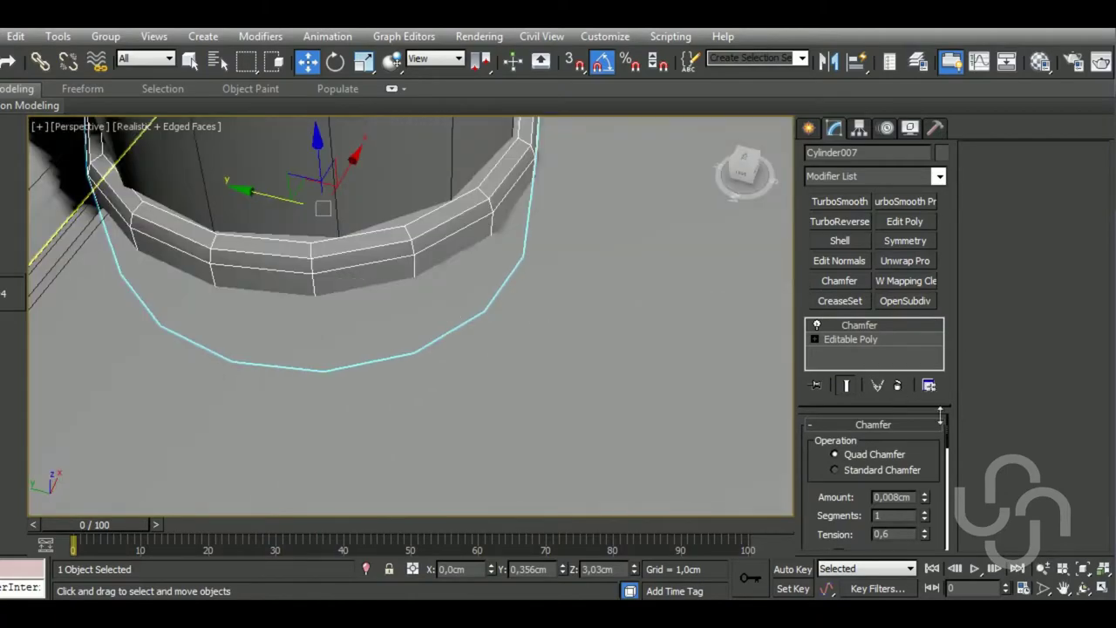
scroll(607, 386, "down", 1)
scroll(599, 390, "down", 3)
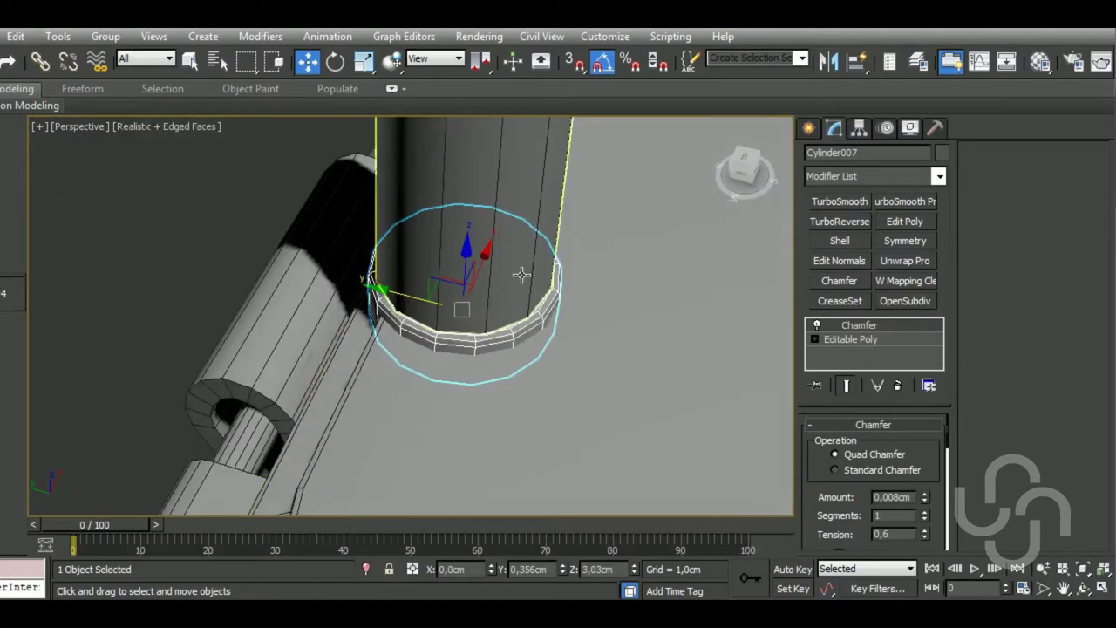
left_click(634, 343)
middle_click_drag(634, 343, 599, 305, "alt")
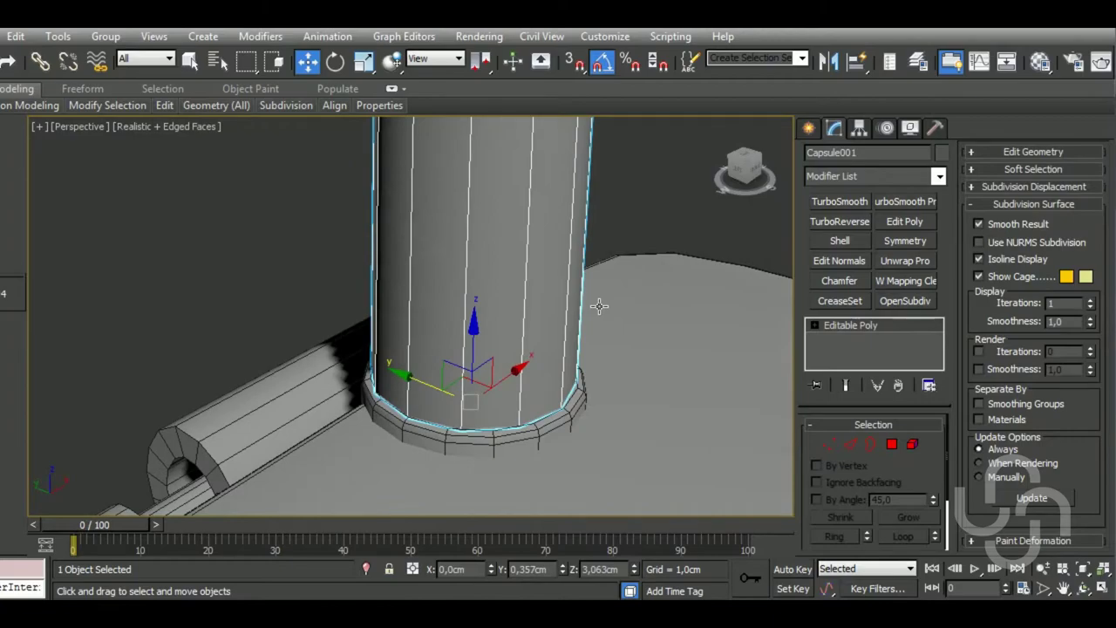
scroll(593, 340, "down", 3)
scroll(581, 366, "down", 2)
mouse_move(607, 348)
middle_mouse_down()
mouse_move(587, 395)
mouse_move(550, 315)
middle_mouse_up()
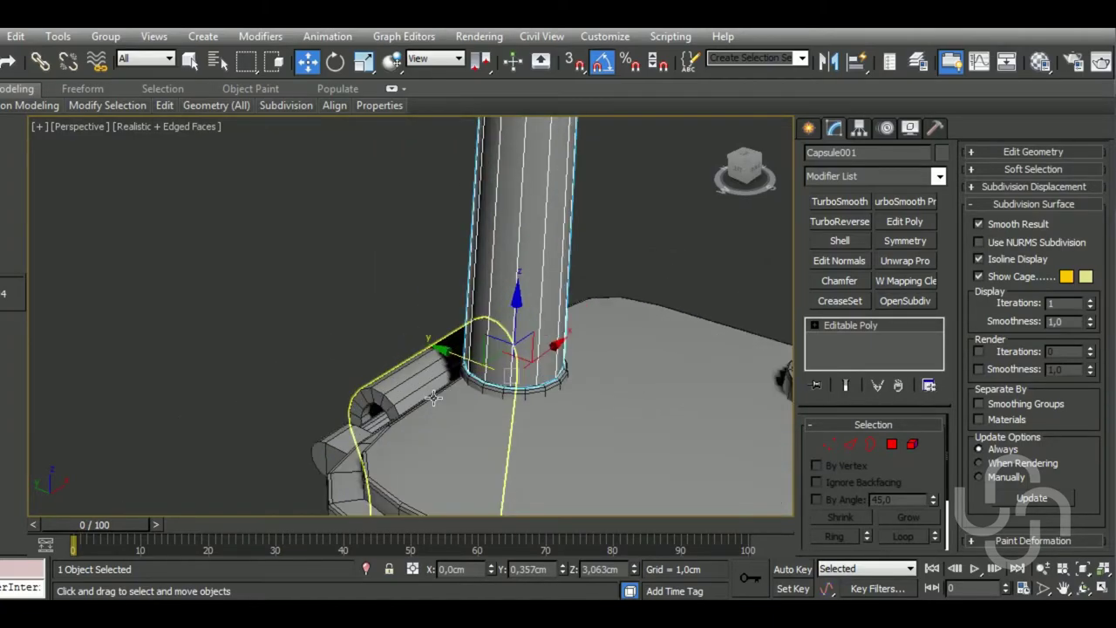
Select the side handle strap Line001 and view its edges from the side
left_click(433, 375)
scroll(558, 358, "up", 3)
mouse_move(558, 358)
middle_mouse_down("alt")
mouse_move(538, 319)
mouse_move(673, 332)
mouse_move(662, 306)
mouse_move(486, 215)
middle_mouse_up("alt")
scroll(485, 215, "up", 3)
scroll(503, 226, "up", 4)
scroll(503, 226, "down", 5)
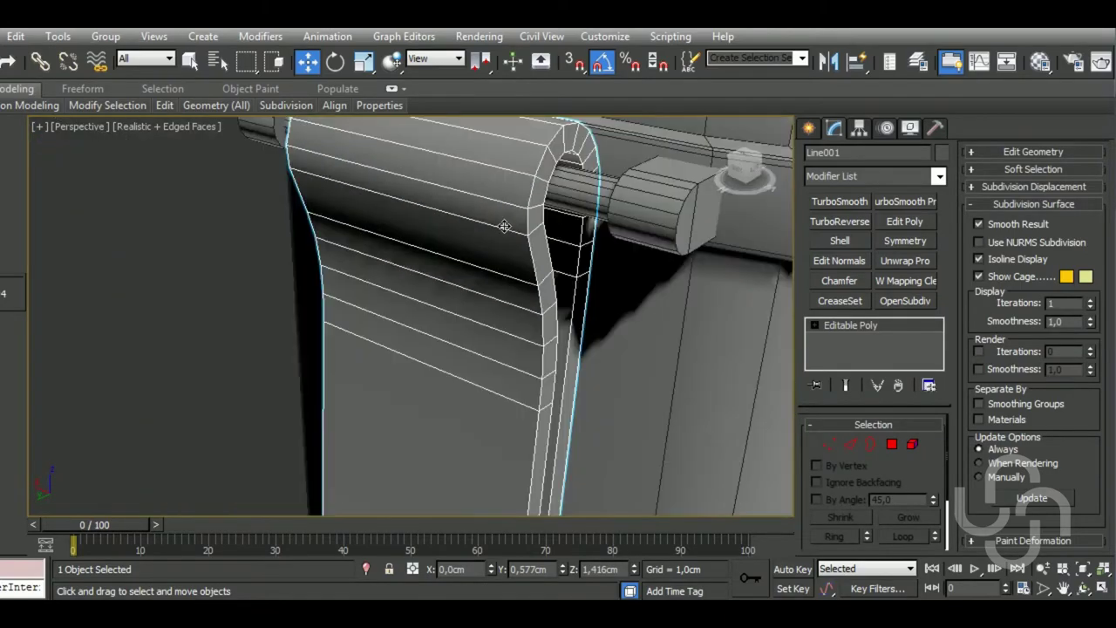
middle_click_drag(572, 276, 610, 279, "alt")
left_click(860, 444)
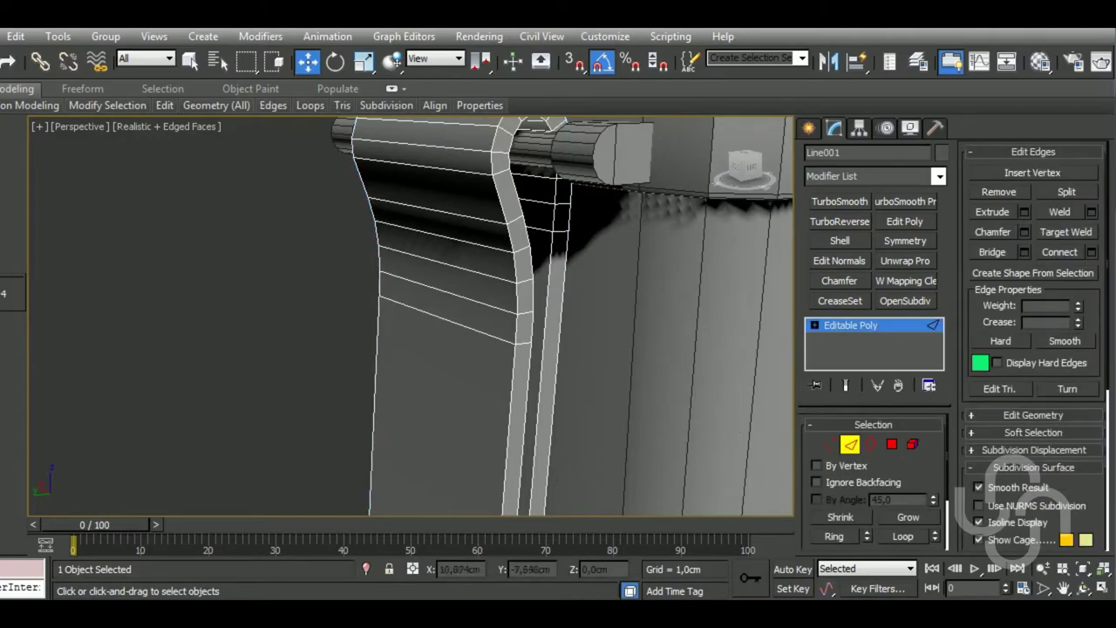
scroll(538, 302, "down", 3)
scroll(537, 302, "up", 3)
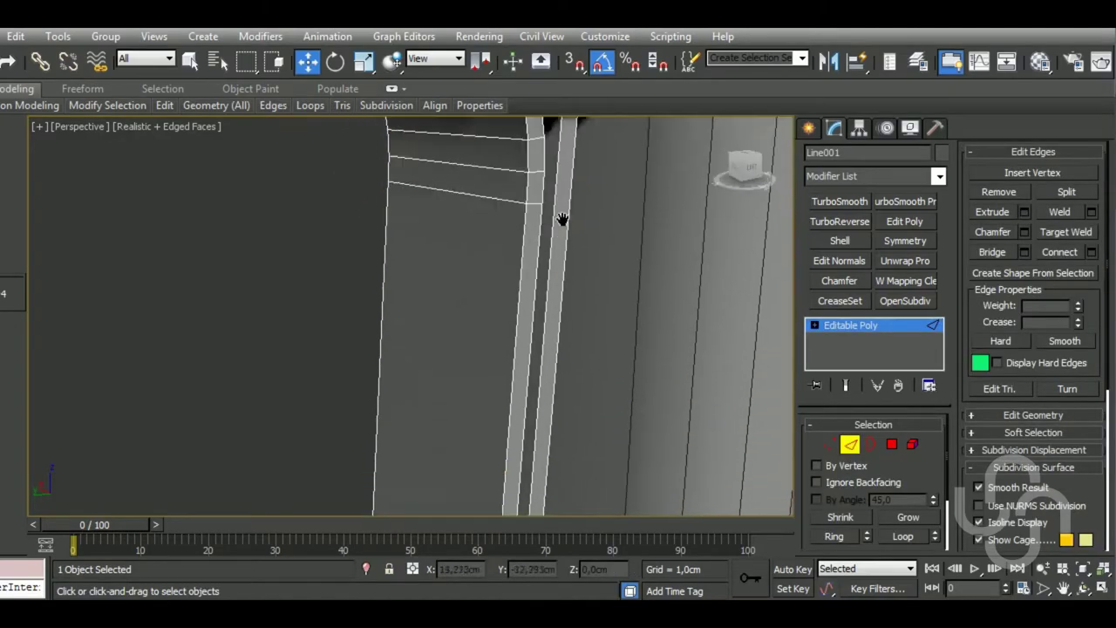
scroll(574, 421, "down", 2)
scroll(574, 421, "down", 3)
Paste the Chamfer modifier onto the handle and lower its Amount to 0,007cm
left_click(859, 445)
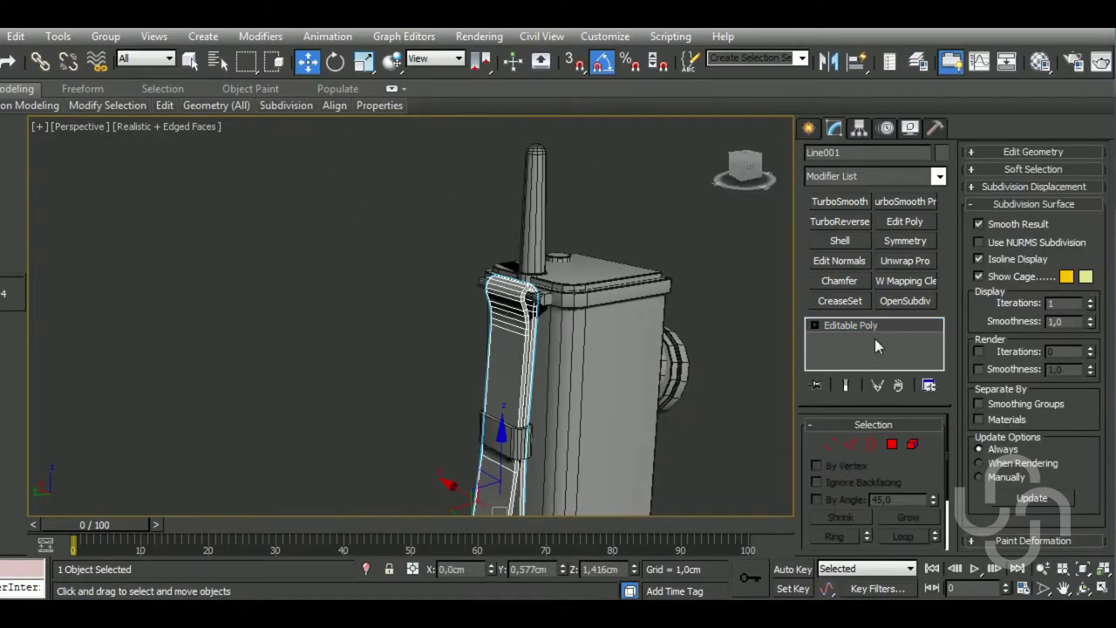
right_click(889, 326)
left_click(923, 332)
scroll(514, 261, "up", 4)
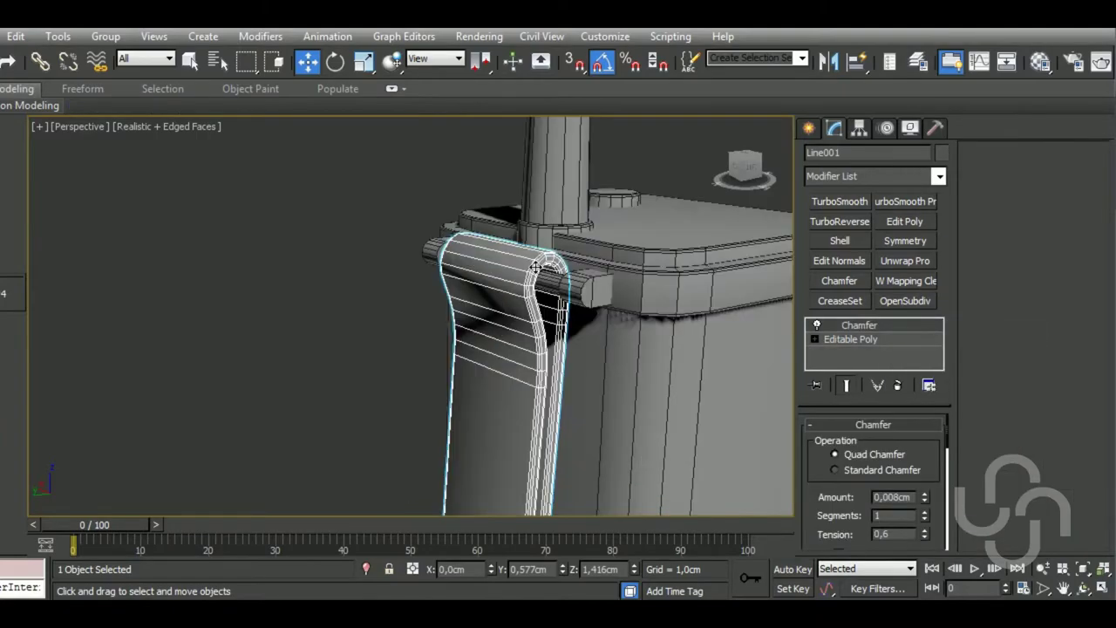
scroll(515, 262, "up", 4)
left_click(925, 502)
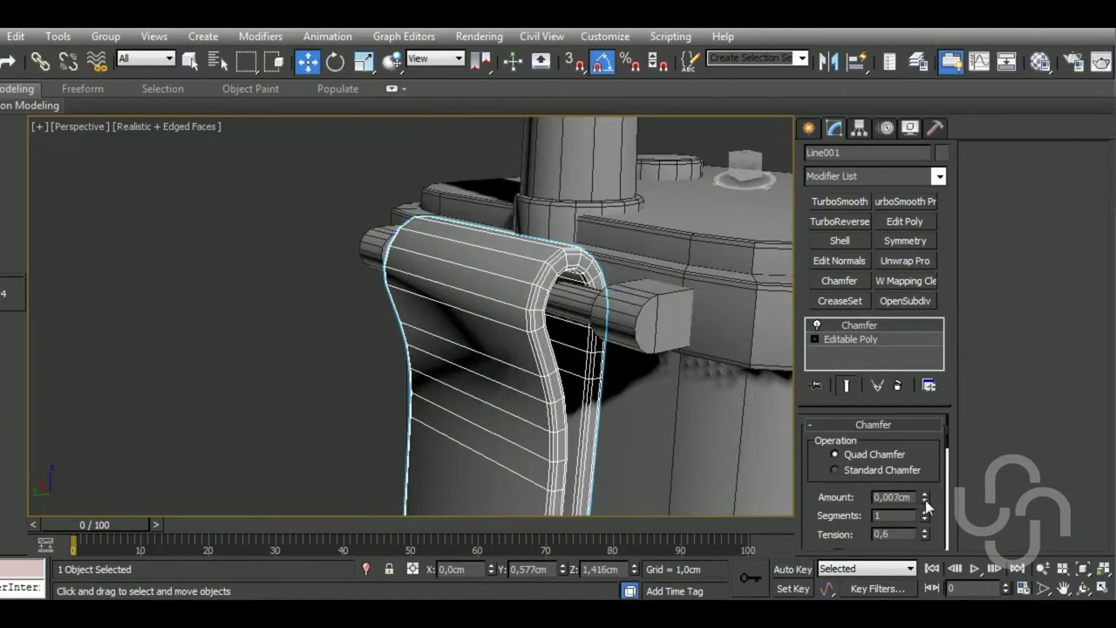
scroll(658, 324, "up", 3)
scroll(658, 303, "down", 2)
middle_click_drag(658, 303, 657, 233)
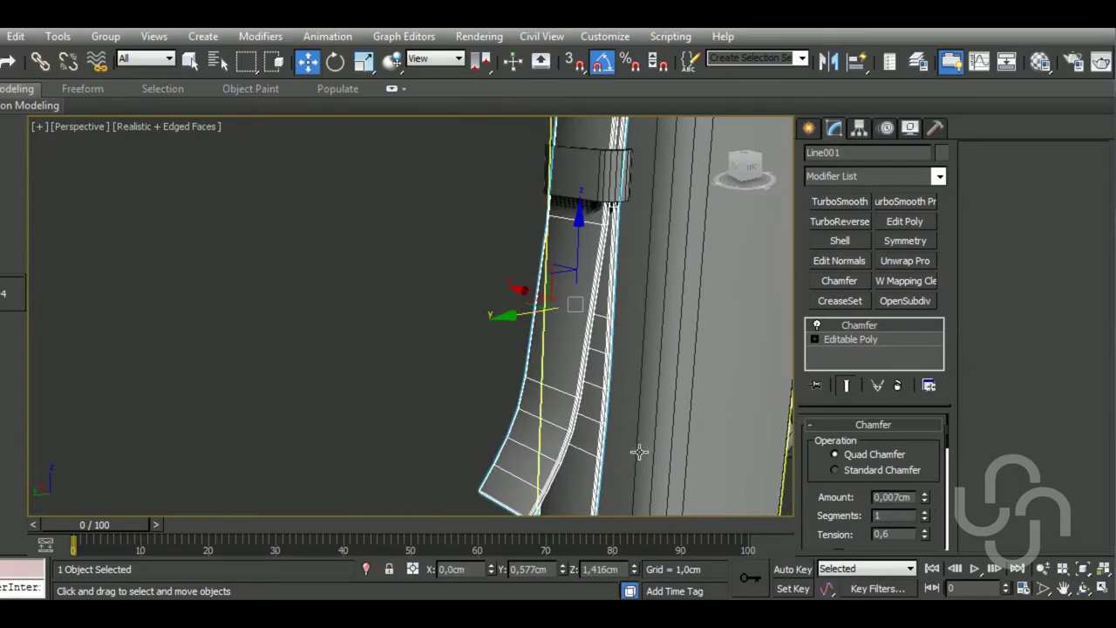
mouse_move(640, 451)
middle_mouse_down("alt")
mouse_move(523, 418)
mouse_move(521, 352)
mouse_move(603, 450)
middle_mouse_up("alt")
scroll(503, 368, "up", 3)
scroll(503, 368, "down", 4)
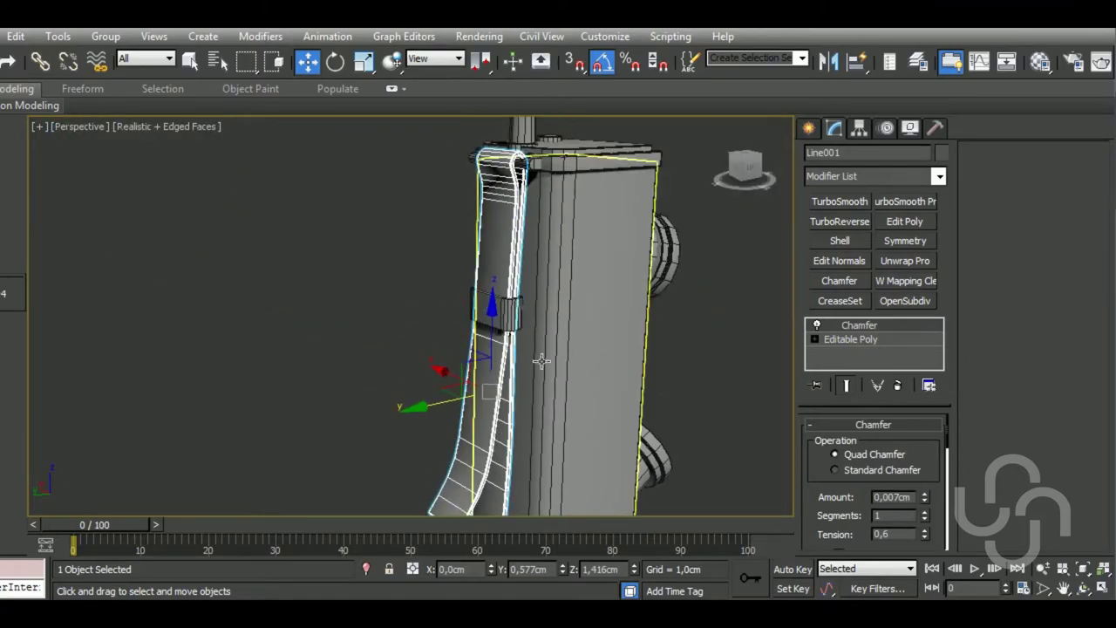
Paste the Chamfer onto the handle bracket Rectangle001 and reduce its amount to 0,006cm
left_click(493, 301)
key("z")
right_click(867, 334)
left_click(881, 336)
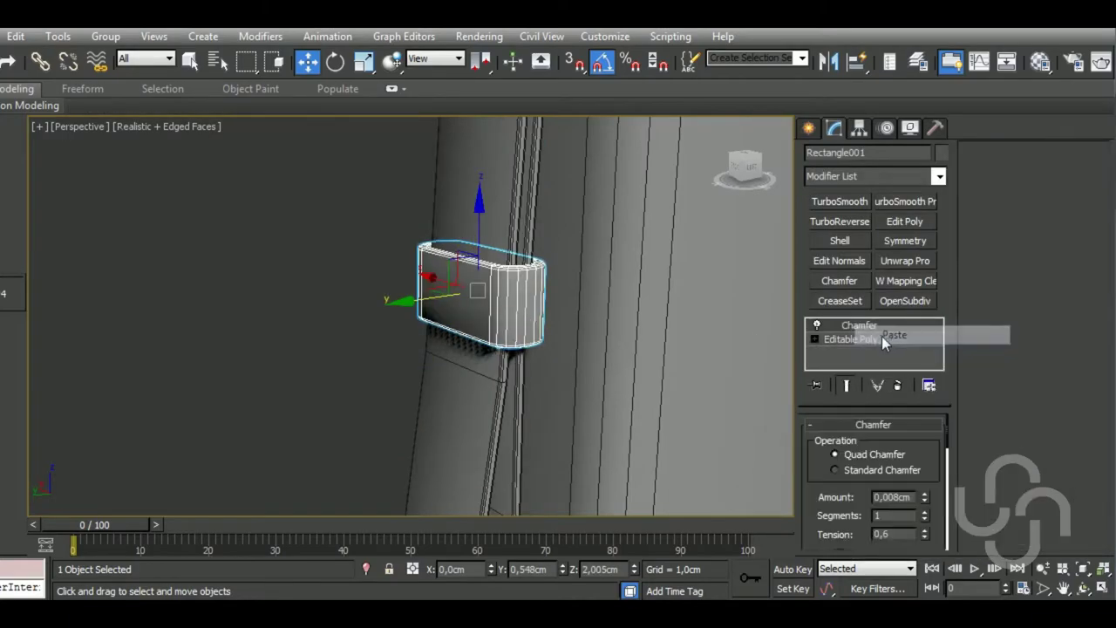
scroll(643, 366, "up", 1)
scroll(610, 357, "up", 2)
scroll(567, 345, "up", 3)
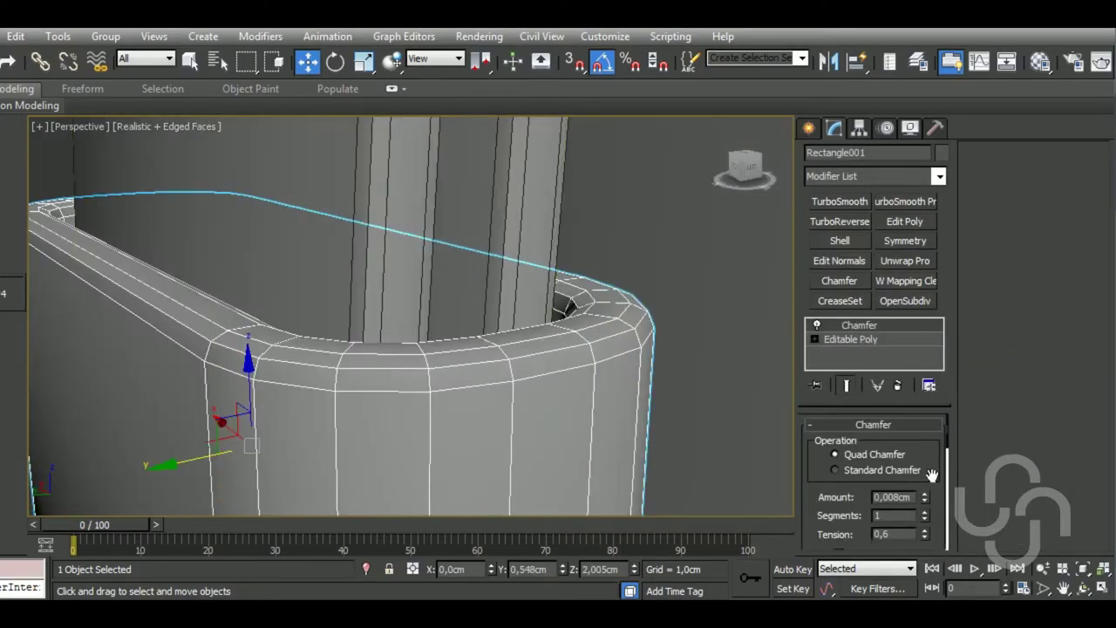
left_click_drag(925, 501, 925, 507)
scroll(476, 346, "down", 3)
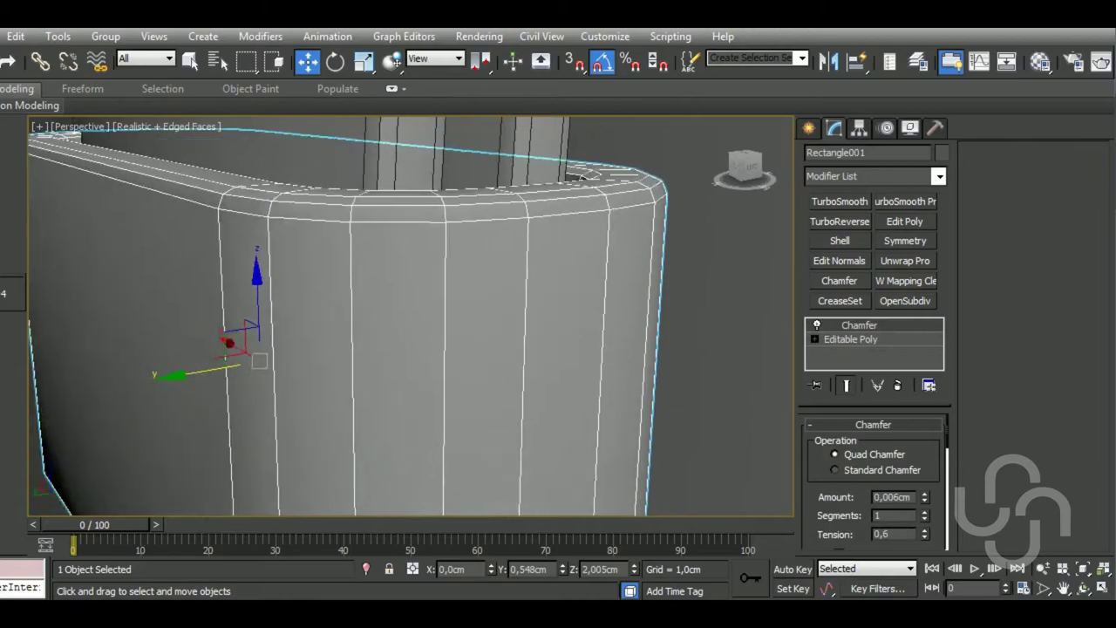
scroll(476, 346, "down", 3)
scroll(476, 346, "down", 2)
scroll(491, 201, "up", 3)
scroll(496, 218, "down", 3)
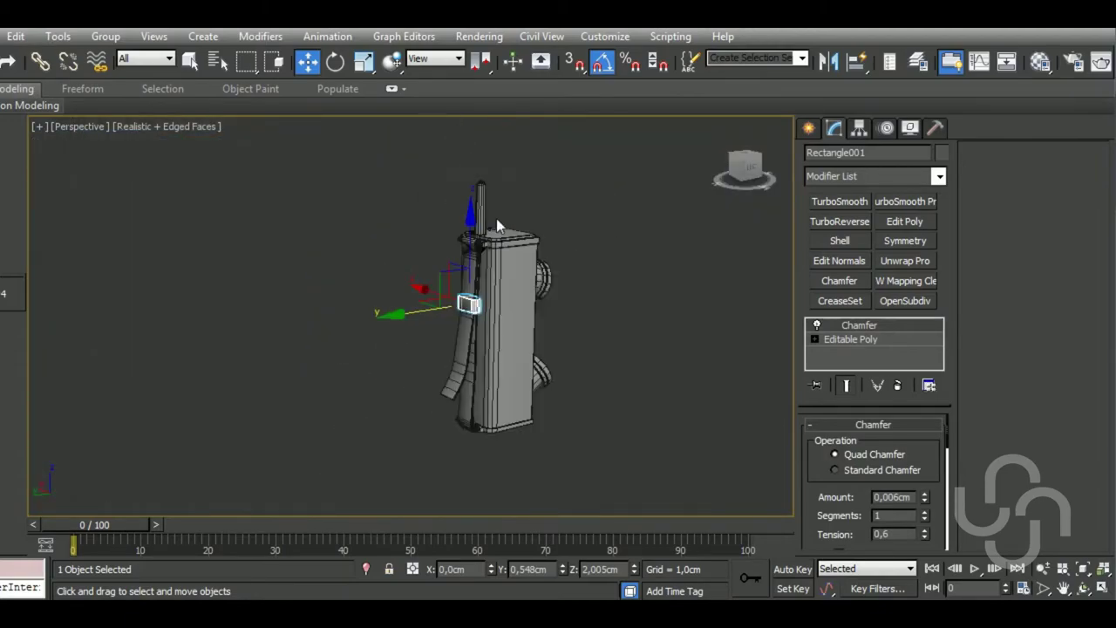
scroll(496, 218, "down", 1)
Paste the Chamfer modifier onto the isolated front panel Box002
mouse_move(611, 346)
middle_mouse_down("alt")
mouse_move(334, 341)
mouse_move(386, 396)
middle_mouse_up("alt")
scroll(386, 397, "up", 3)
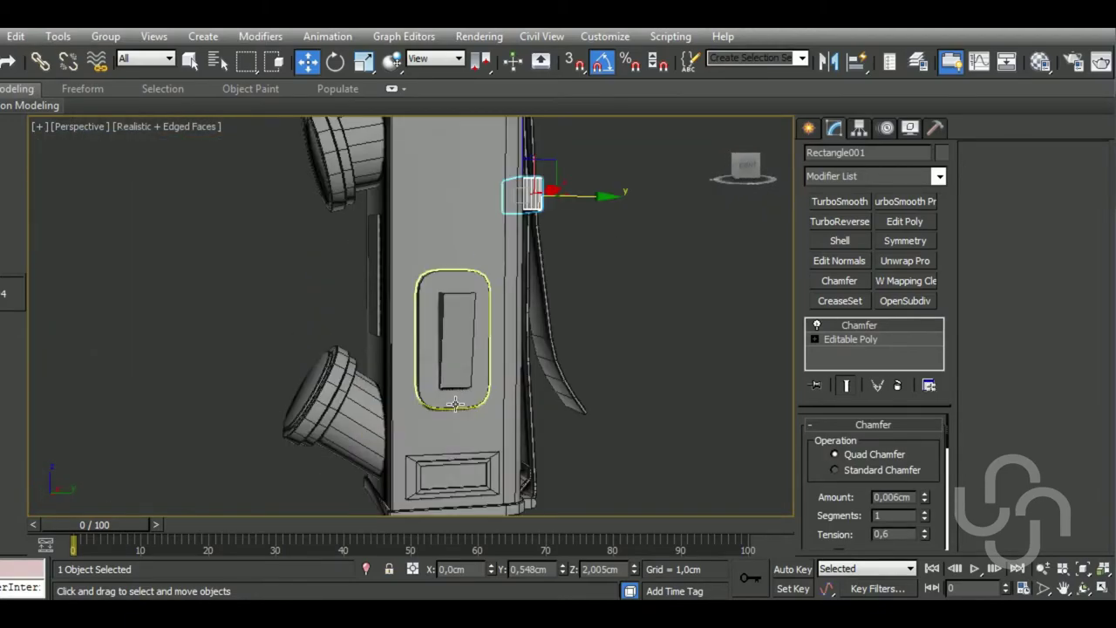
left_click(466, 324)
scroll(526, 315, "up", 2)
middle_click_drag(526, 316, 395, 509, "alt")
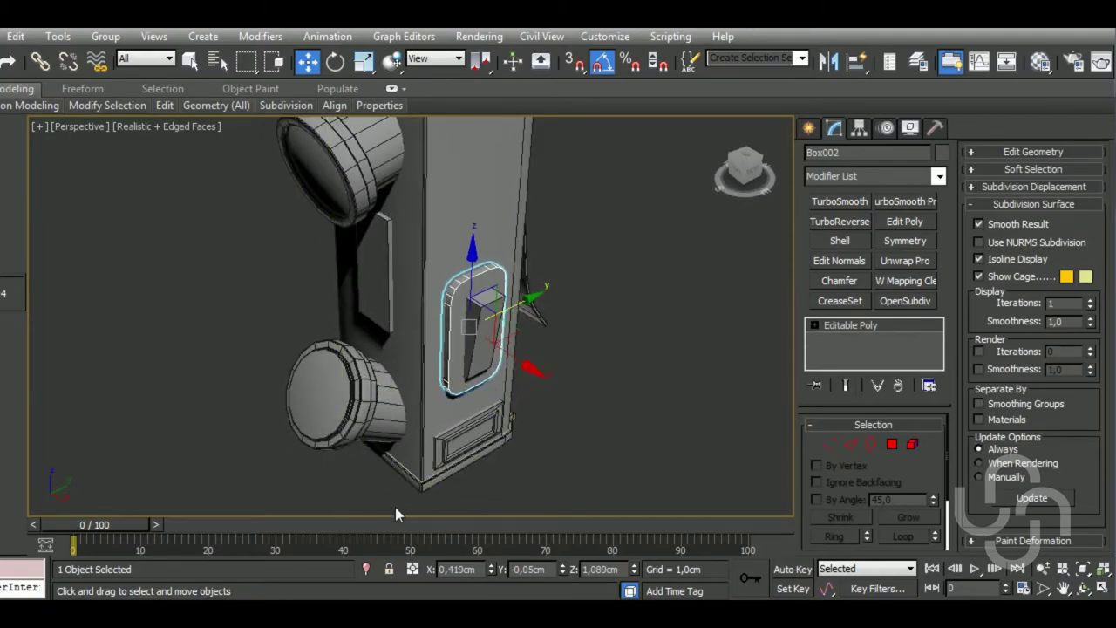
left_click(366, 569)
mouse_move(540, 381)
middle_mouse_down("alt")
mouse_move(628, 381)
mouse_move(494, 374)
mouse_move(757, 375)
middle_mouse_up("alt")
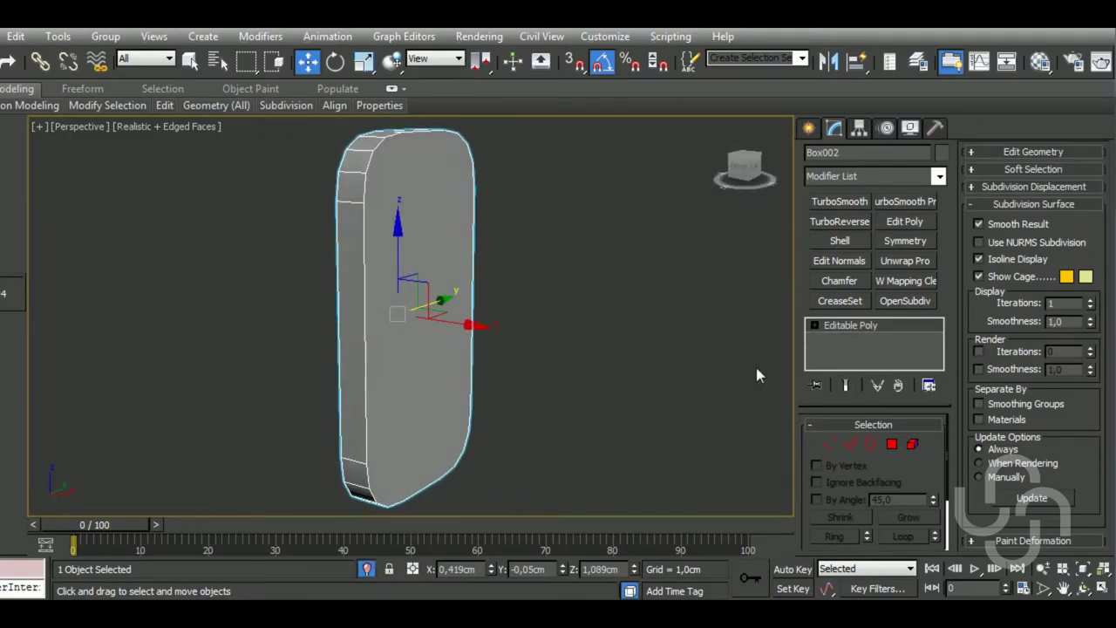
right_click(854, 325)
left_click(868, 332)
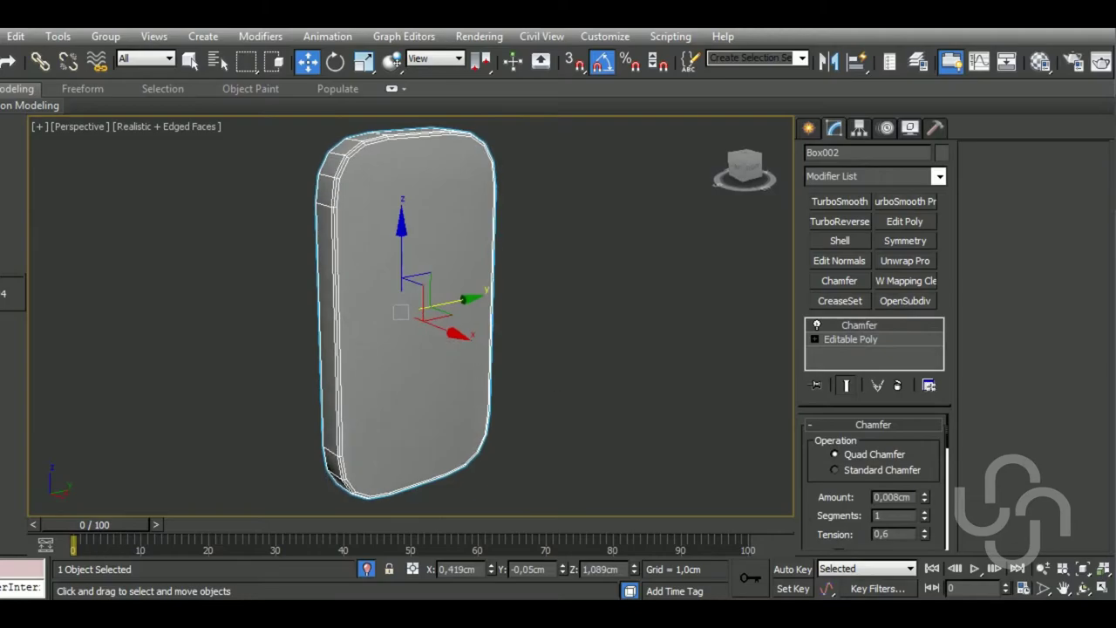
left_click(366, 568)
Paste the Chamfer modifier onto the inner block Box003 and check its front polygon
middle_click_drag(397, 535, 375, 558, "alt")
scroll(453, 349, "up", 3)
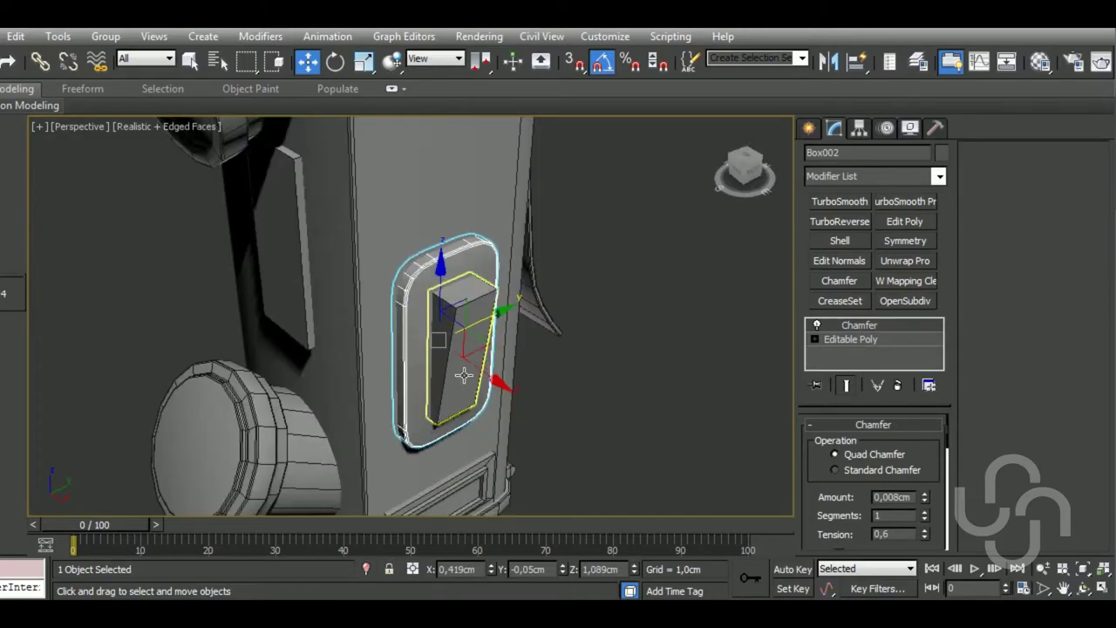
left_click(458, 349)
right_click(844, 325)
left_click(863, 332)
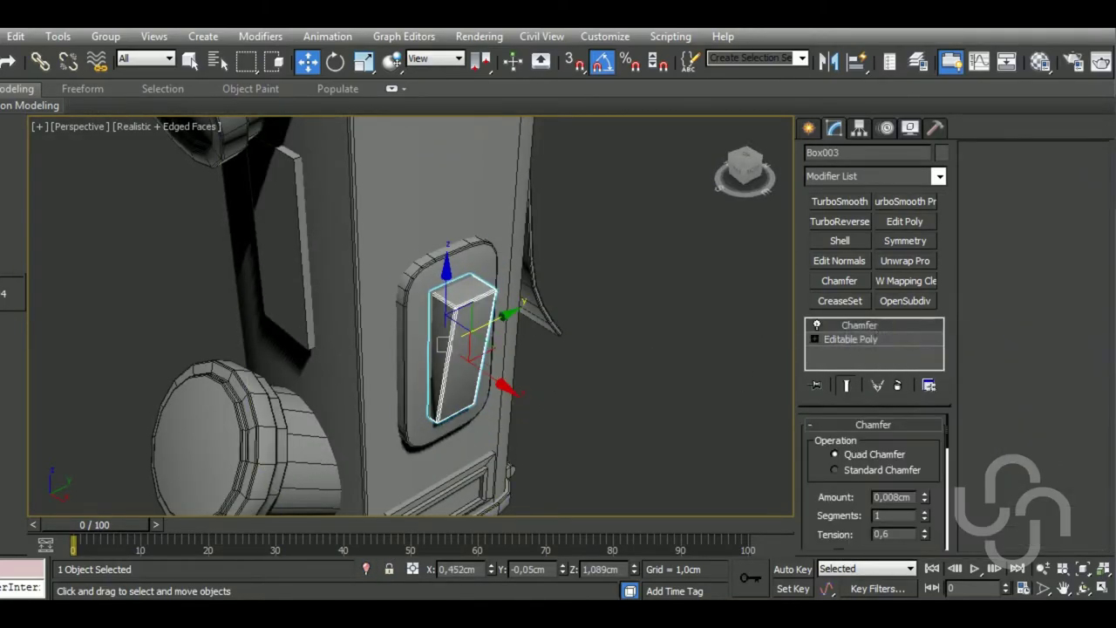
left_click(365, 568)
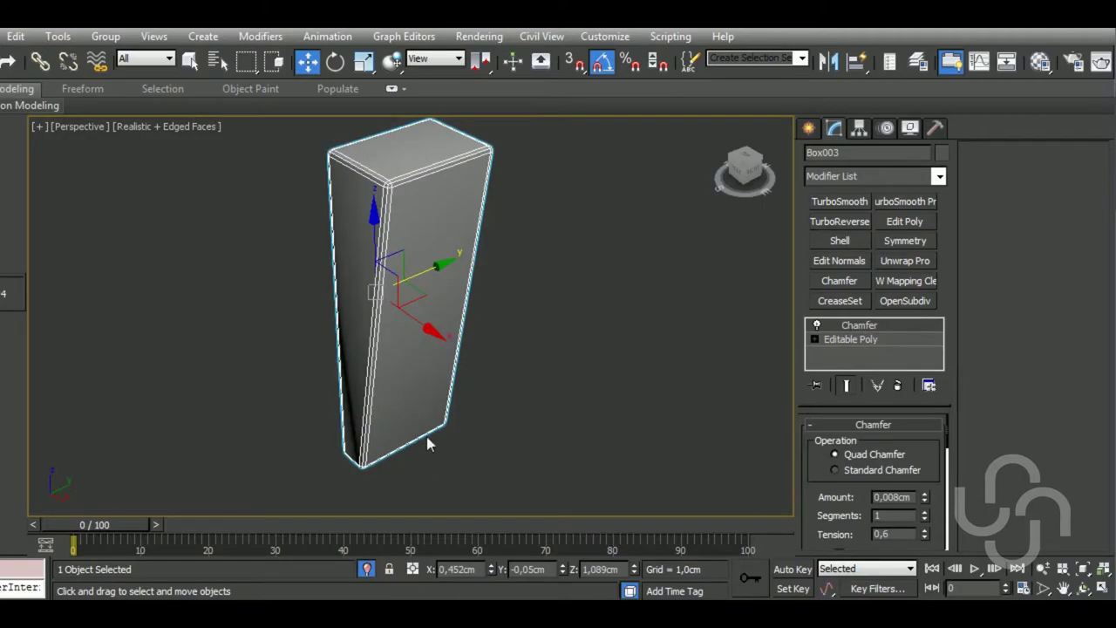
left_click(865, 340)
left_click(891, 442)
left_click(425, 324)
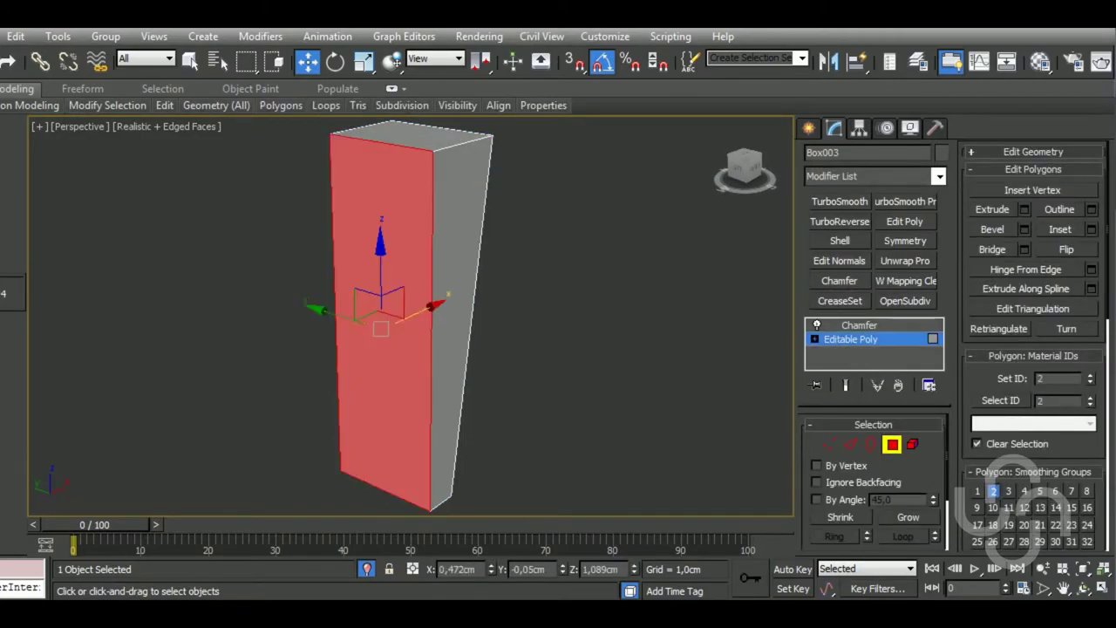
left_click(890, 443)
left_click(897, 324)
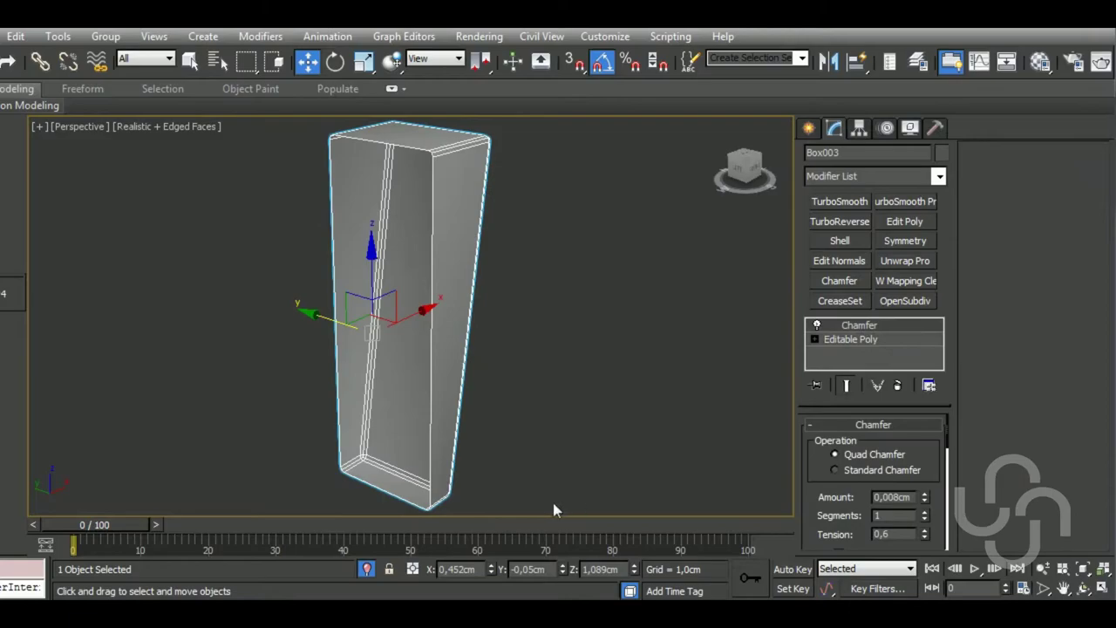
left_click(366, 568)
middle_click_drag(523, 491, 498, 351)
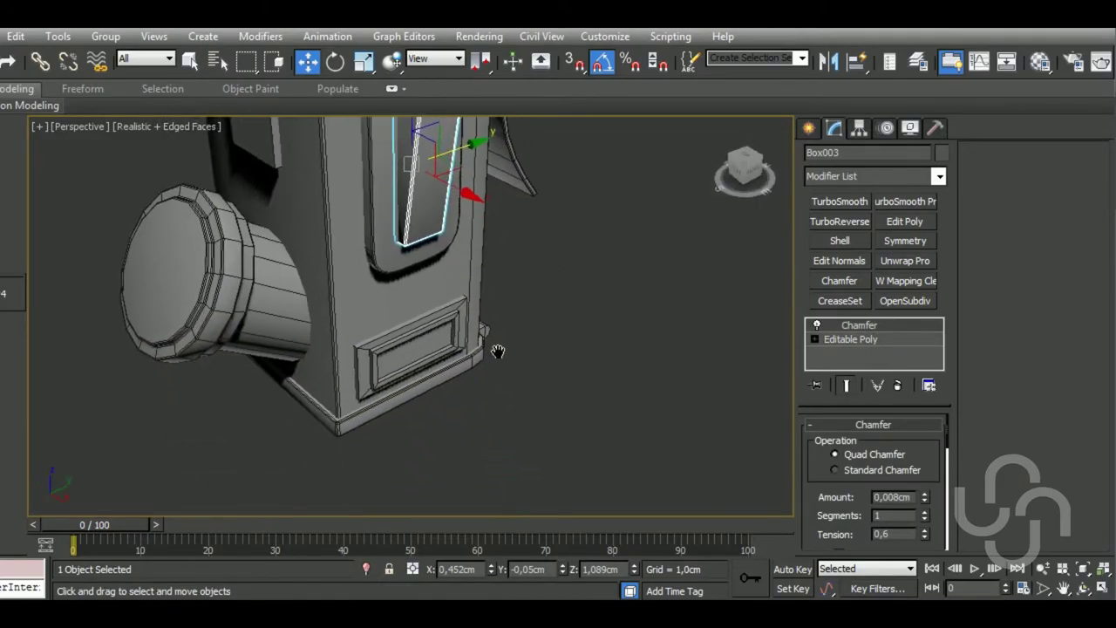
left_click(413, 358)
Isolate Box005, paste the Chamfer modifier and lower its amount to 0,004cm
left_click(366, 571)
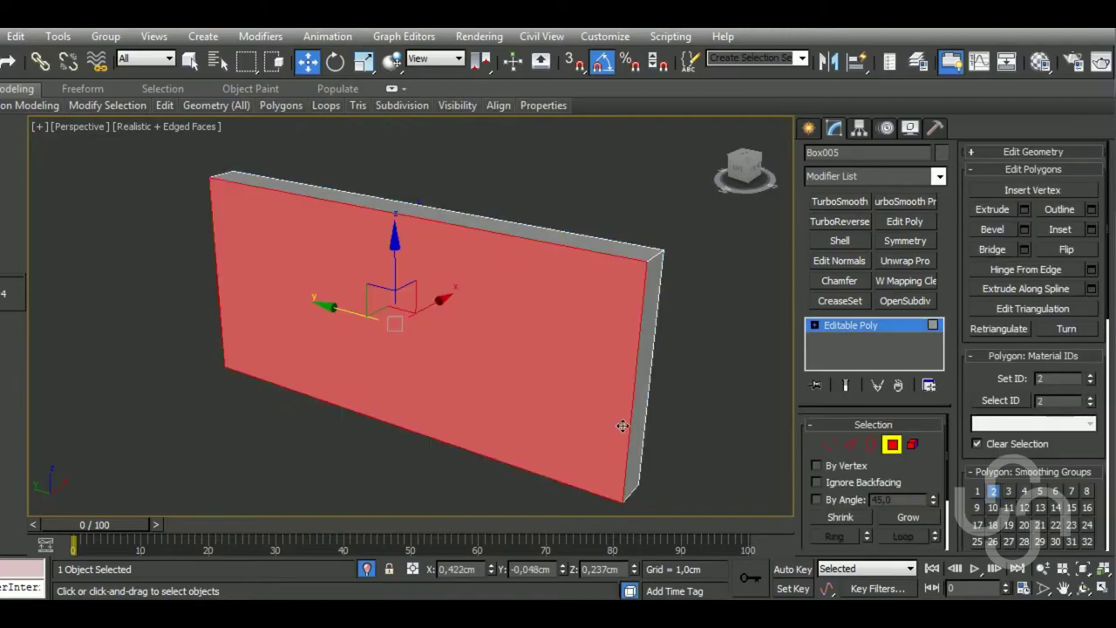
left_click(868, 332)
right_click(870, 329)
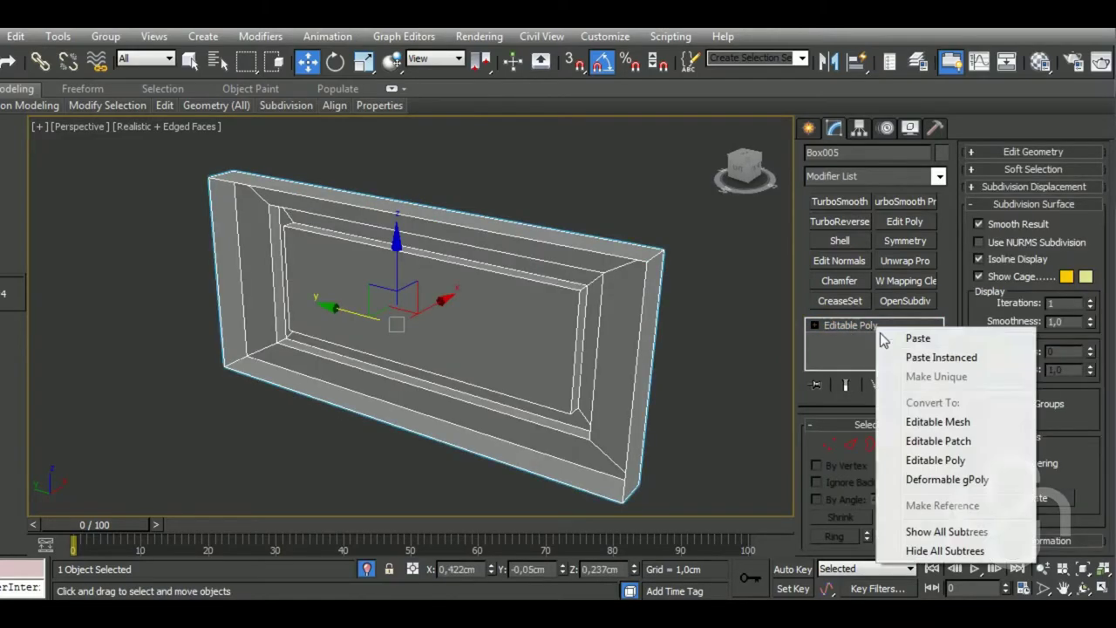
left_click(884, 338)
mouse_move(523, 366)
middle_mouse_down("alt")
mouse_move(500, 386)
mouse_move(472, 347)
middle_mouse_up("alt")
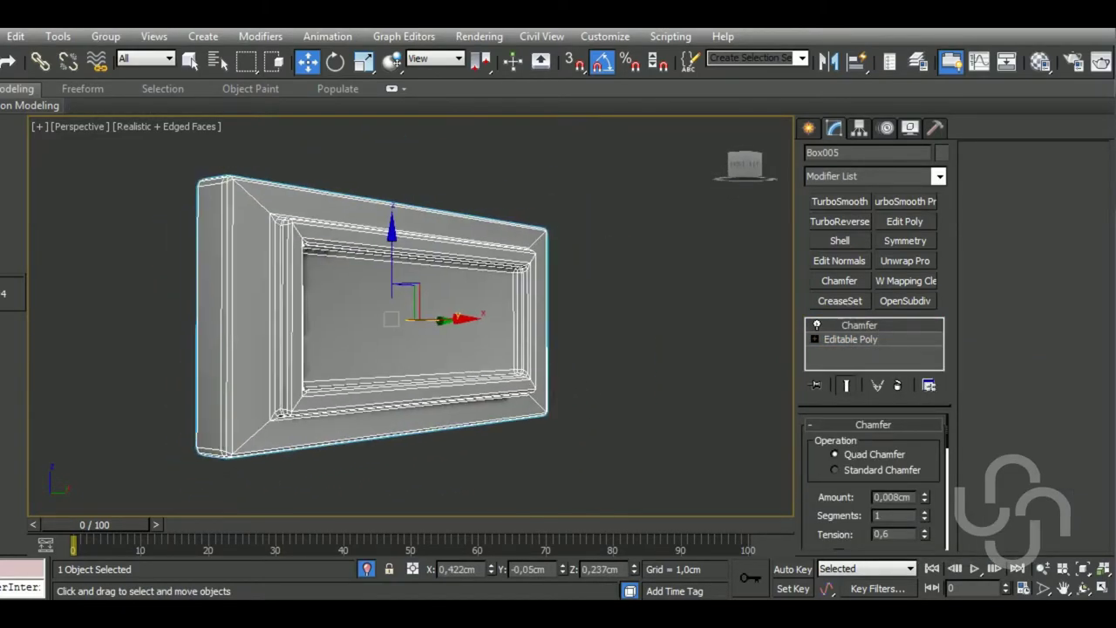
scroll(546, 392, "up", 5)
left_click(925, 502)
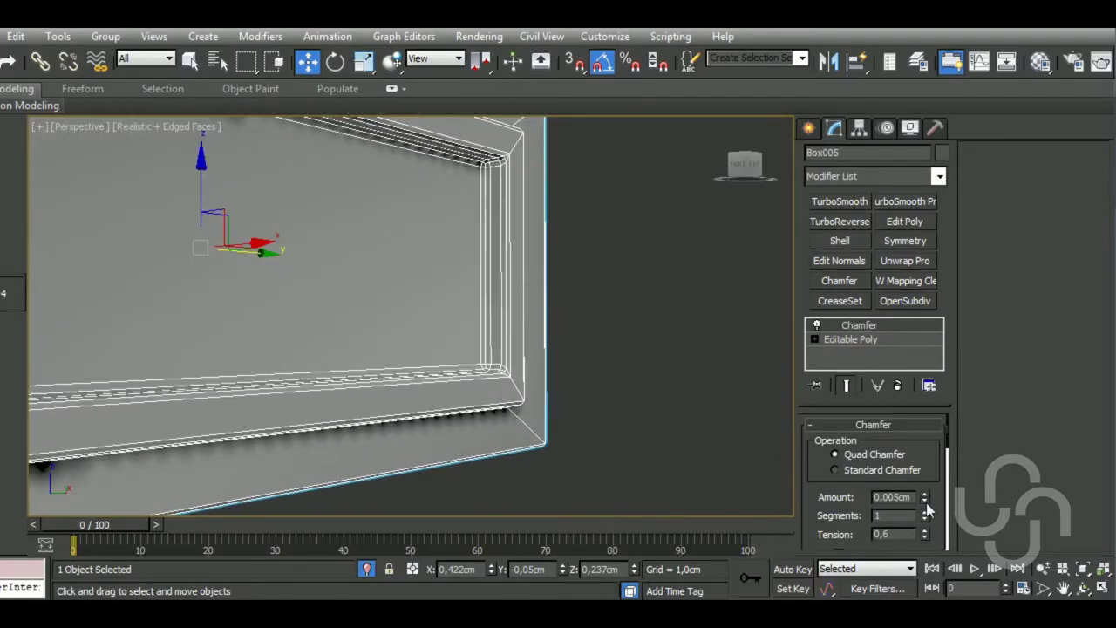
scroll(611, 401, "down", 6)
middle_click_drag(612, 405, 613, 459, "alt")
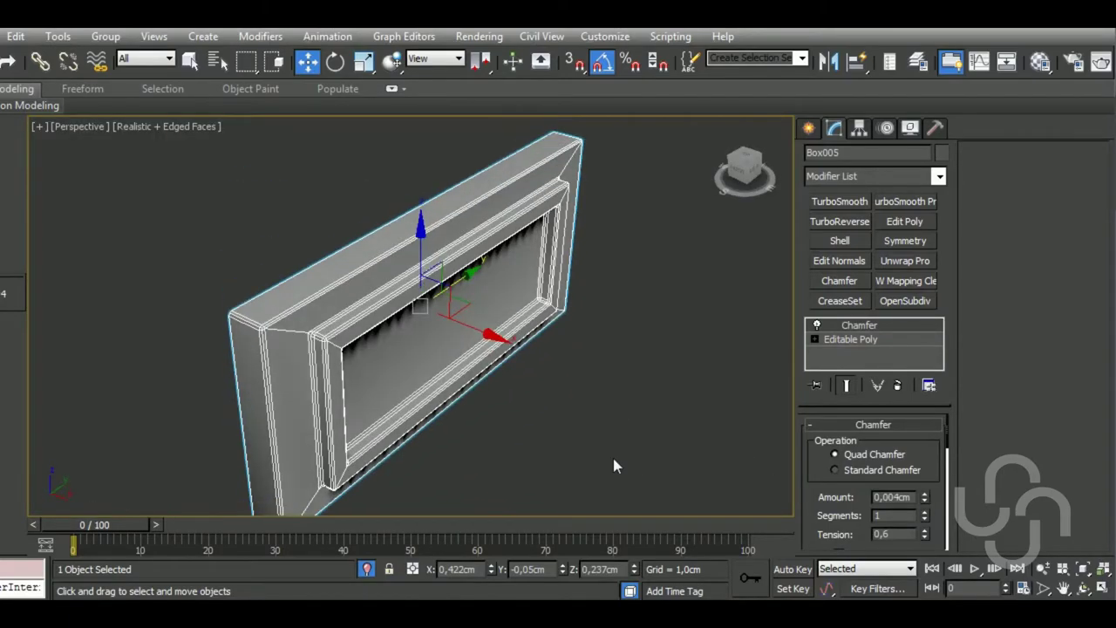
scroll(369, 384, "up", 3)
scroll(369, 384, "down", 5)
Select Box005's whole panel element in its base editable poly, then return to the chamfer
left_click(859, 339)
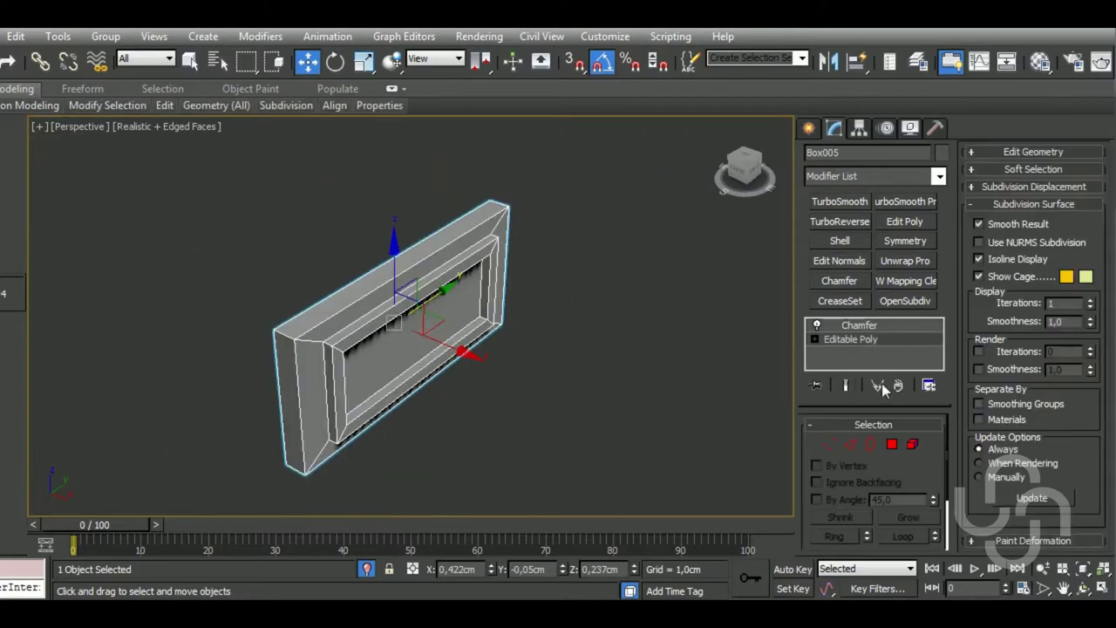
left_click(911, 444)
left_click(505, 294)
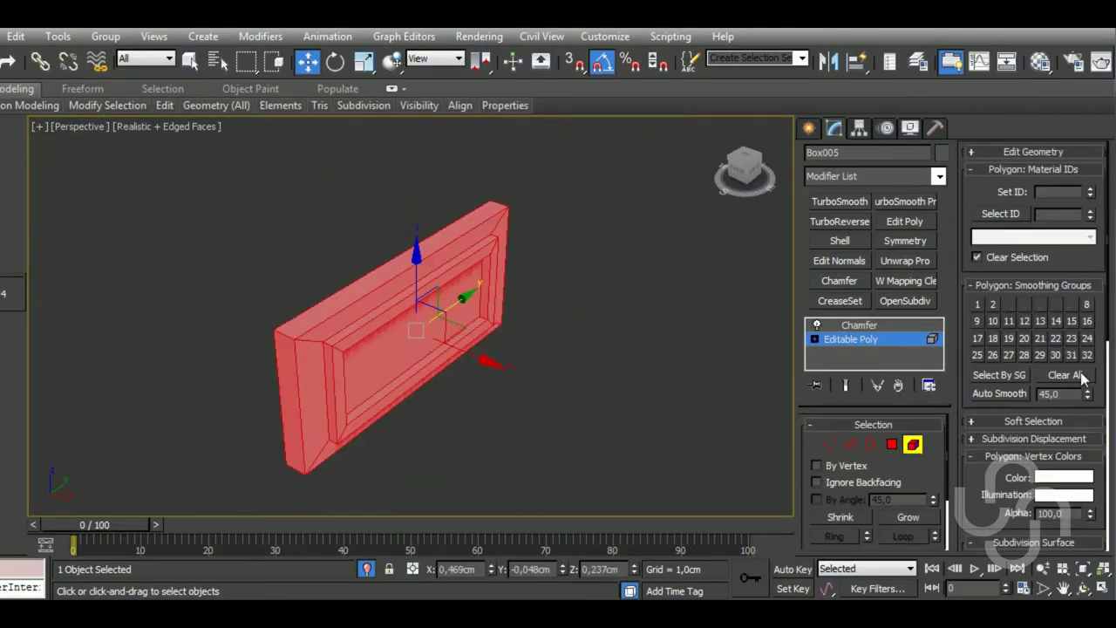
left_click(911, 445)
left_click(859, 325)
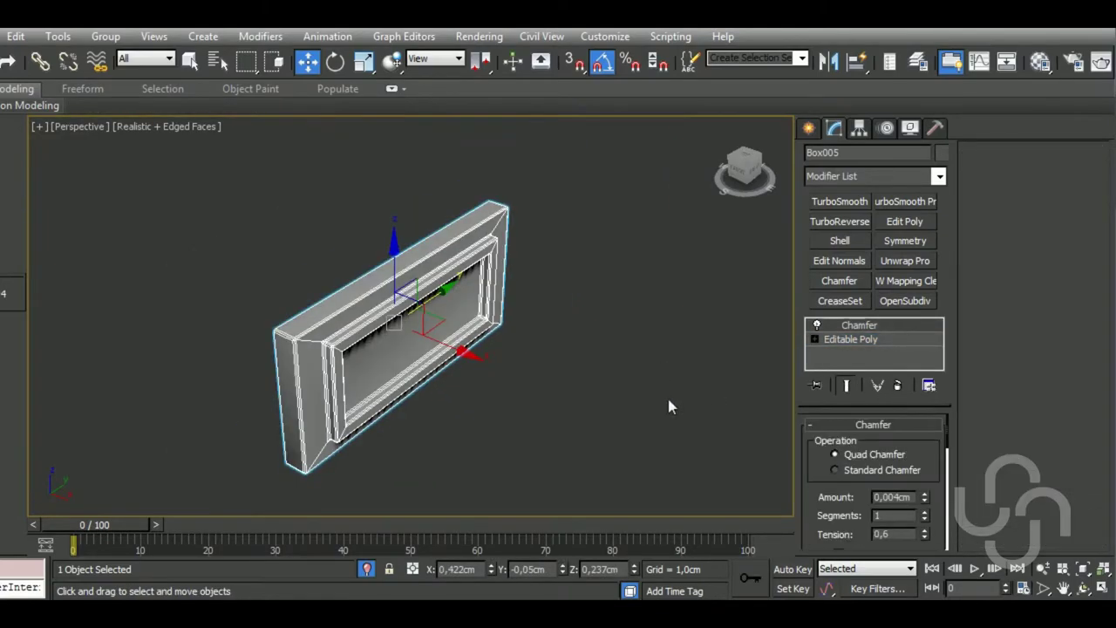
scroll(338, 350, "up", 1)
scroll(337, 350, "up", 4)
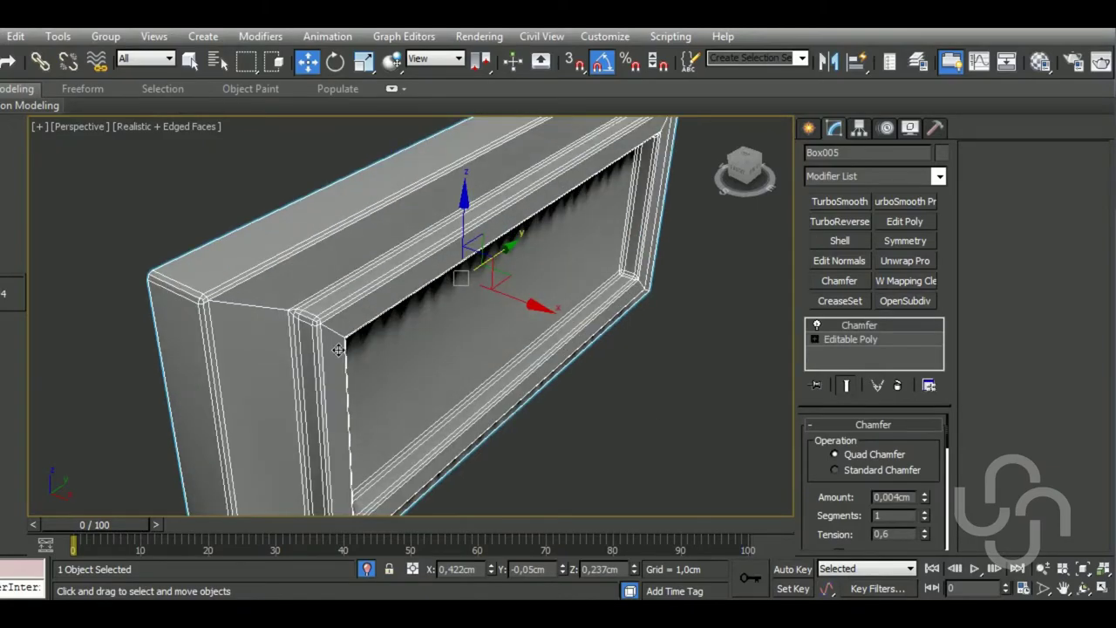
Remove Box005's Chamfer modifier and select its inner, outer and front rim edge loops
right_click(895, 325)
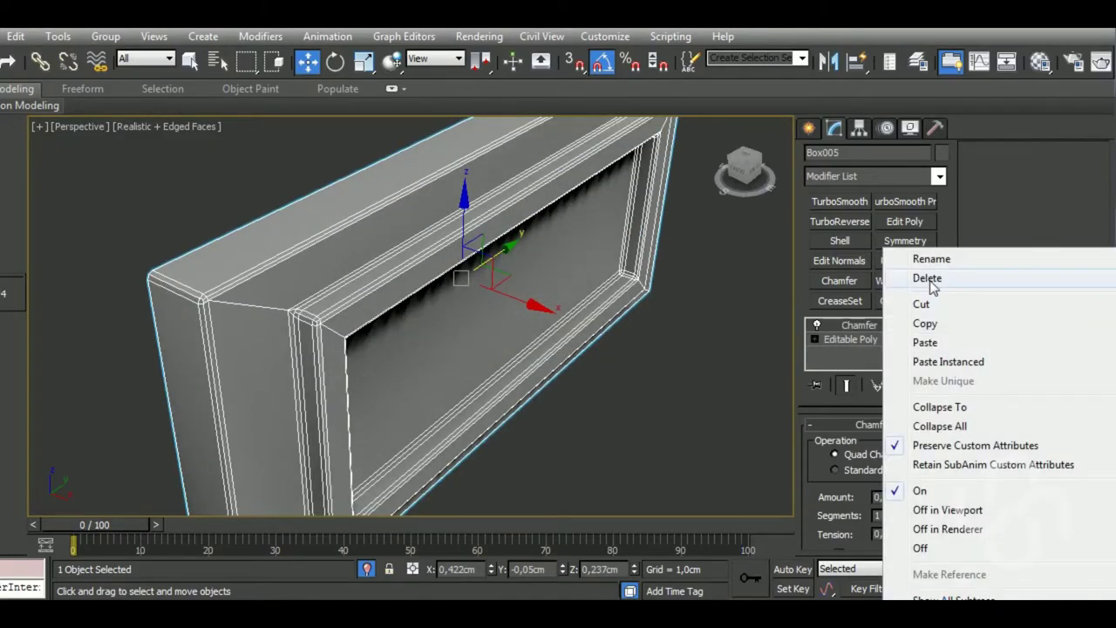
left_click(928, 279)
left_click(852, 444)
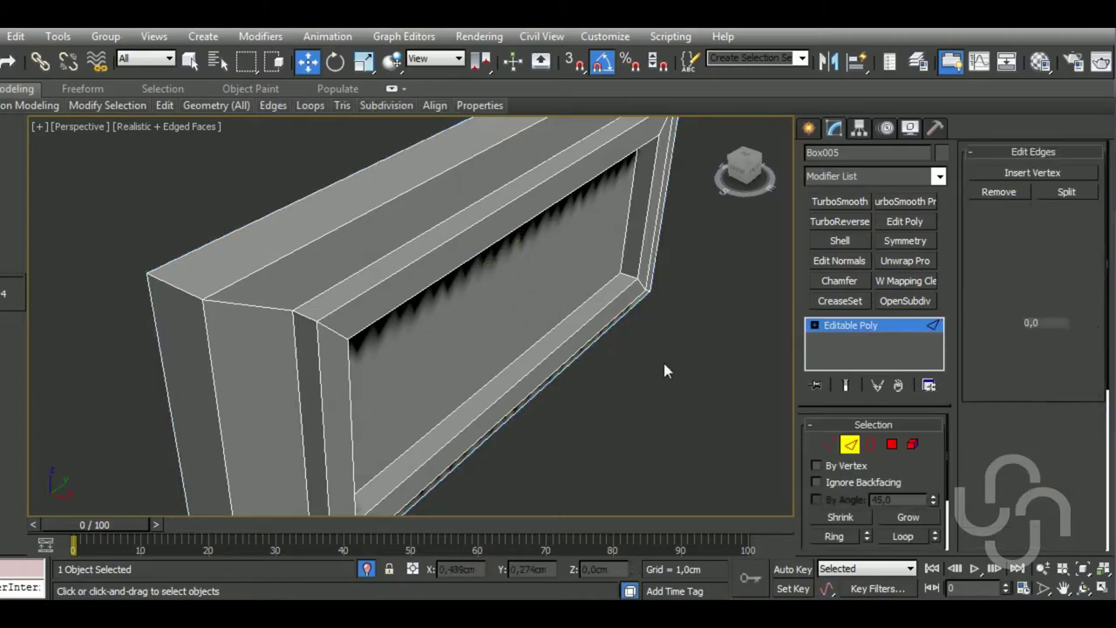
double_click(598, 342)
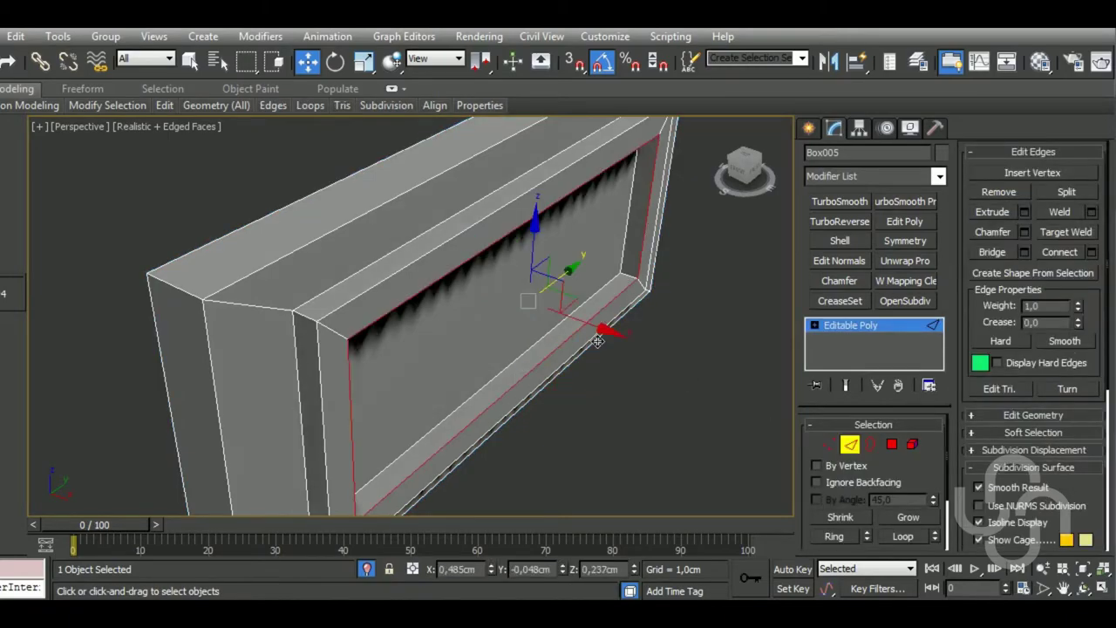
double_click(387, 304, "ctrl")
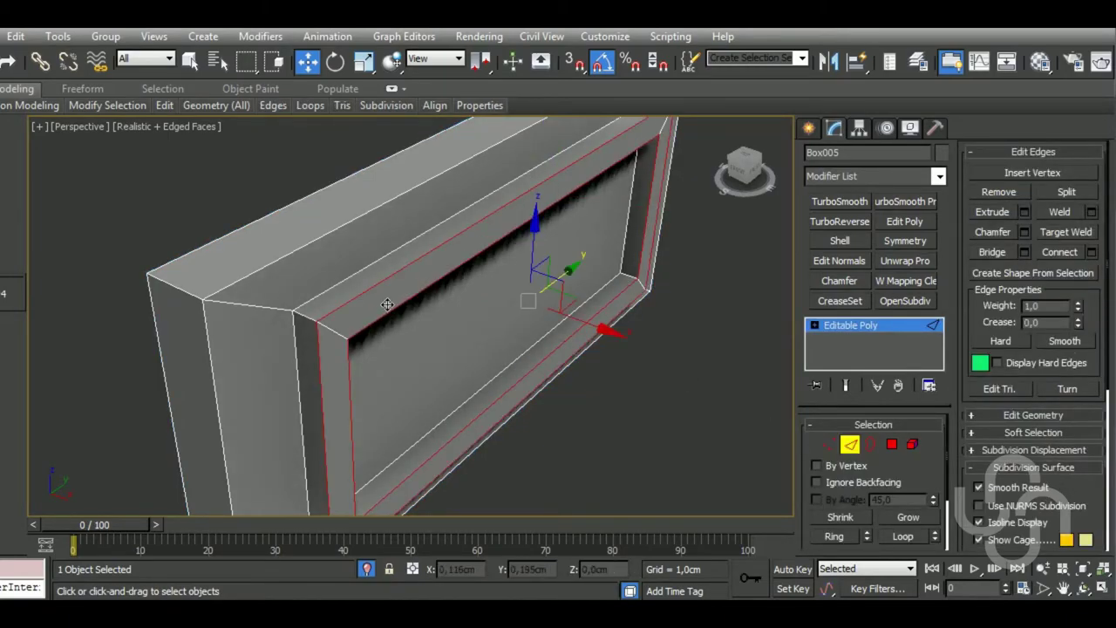
double_click(284, 273, "ctrl")
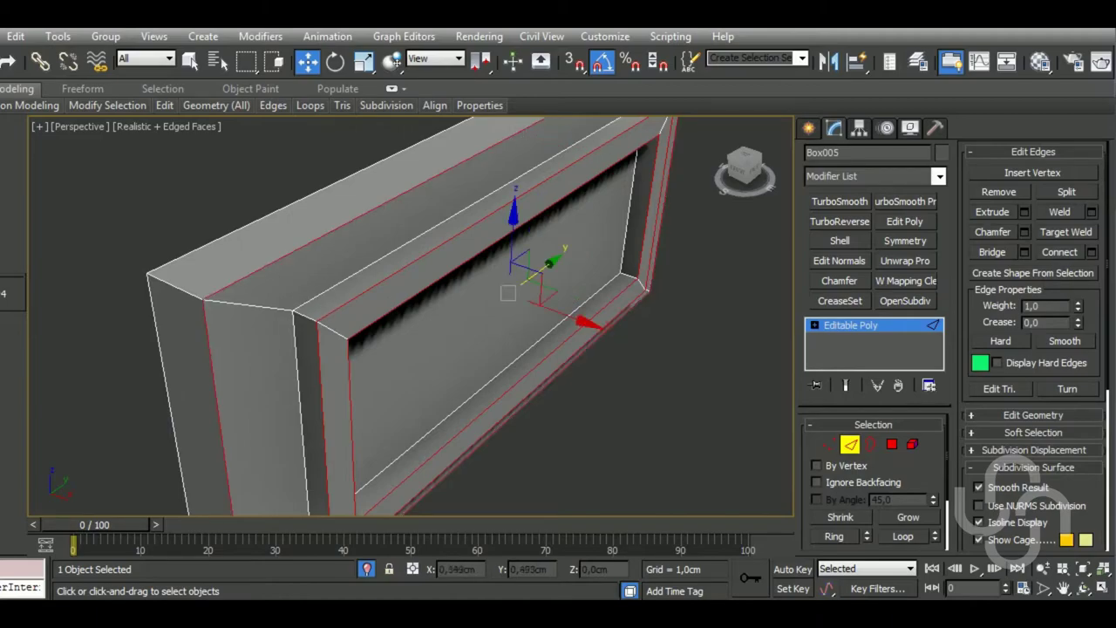
Chamfer the selected edge loops by 0,005cm with 2 segments
left_click(1024, 232)
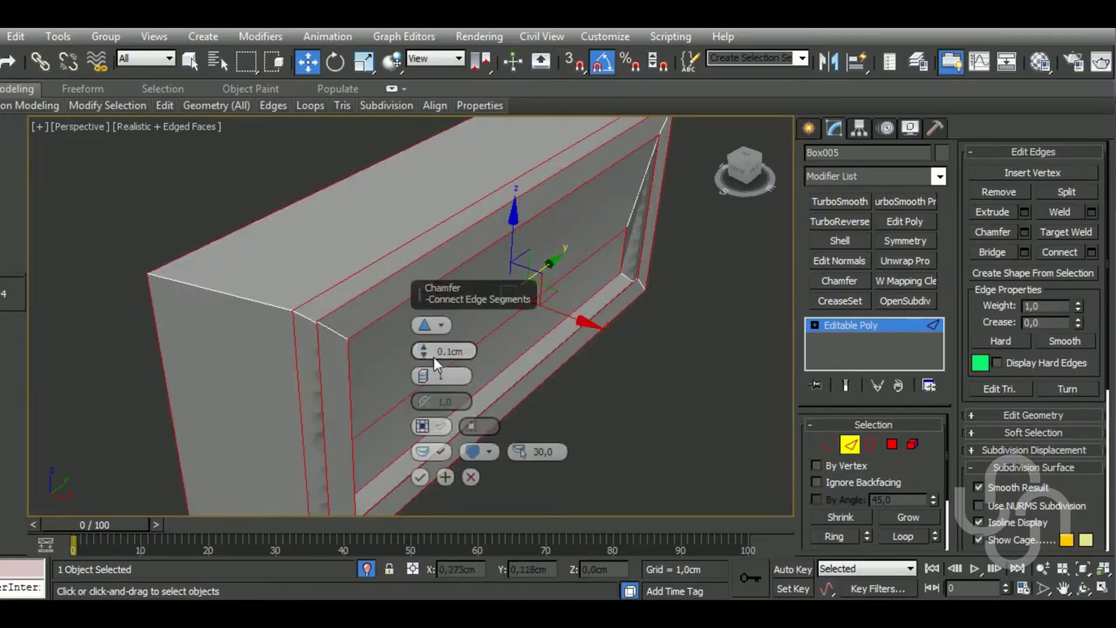
mouse_move(425, 351)
left_mouse_down()
mouse_move(424, 375)
mouse_move(651, 382)
left_mouse_up()
middle_click_drag(651, 381, 628, 345, "alt")
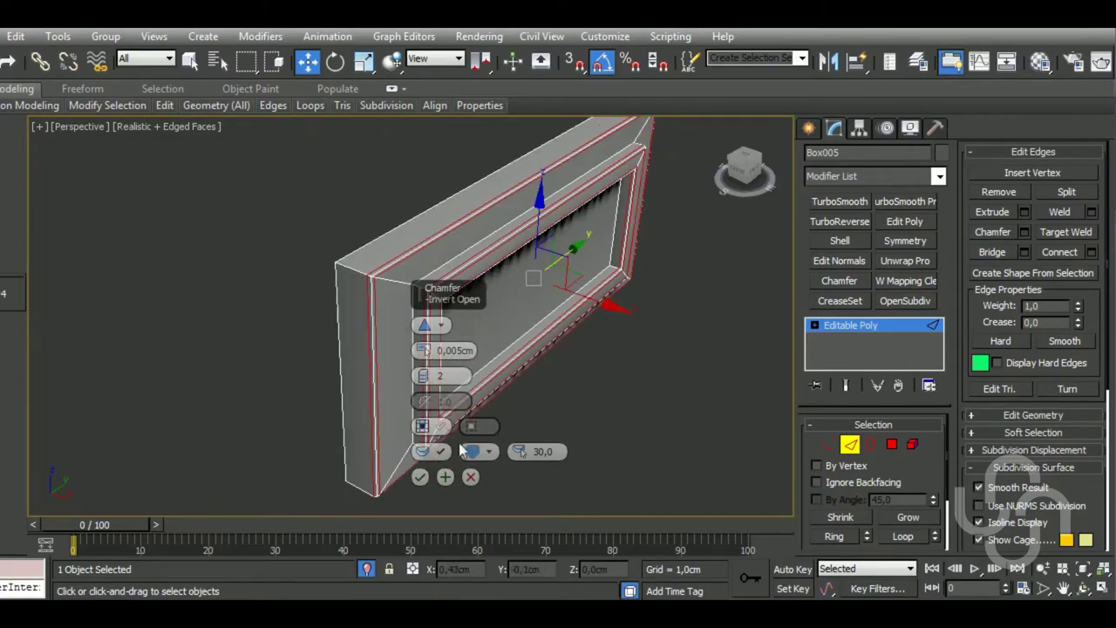
left_click(420, 477)
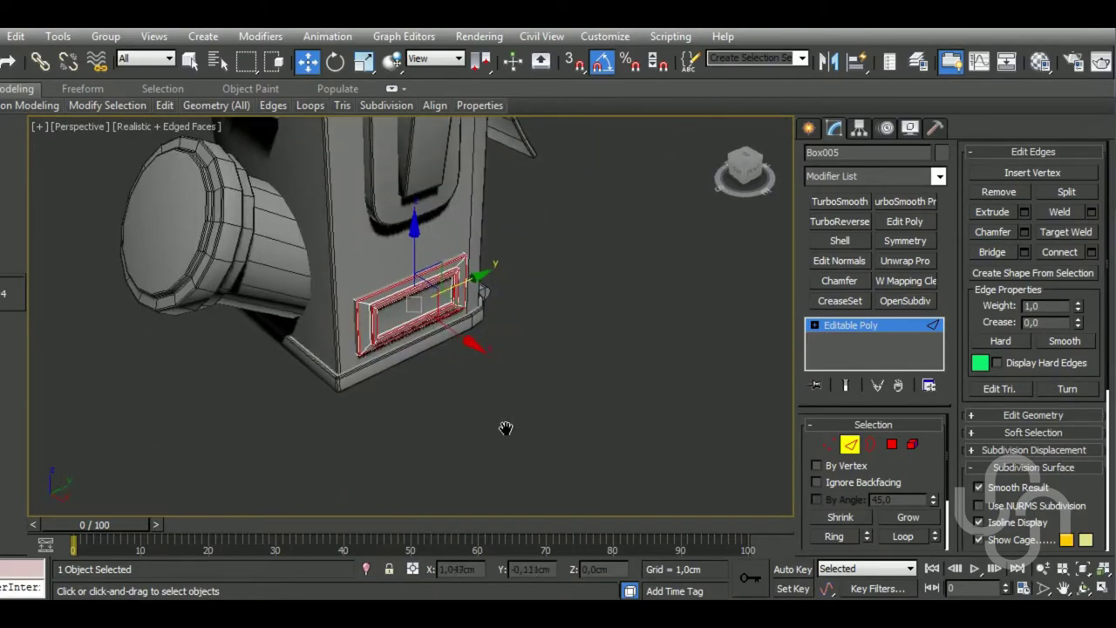
mouse_move(505, 428)
middle_mouse_down("alt")
mouse_move(488, 412)
mouse_move(687, 379)
middle_mouse_up("alt")
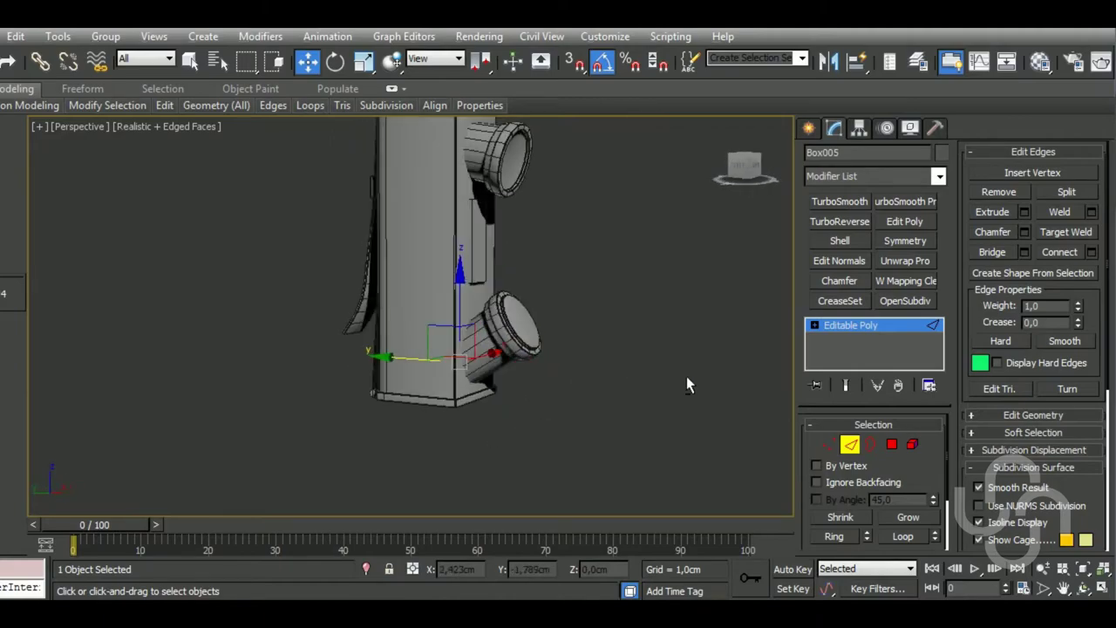
Leave the main box's edge editing, select the bent tube piece Cylinder003 and isolate it
left_click(850, 445)
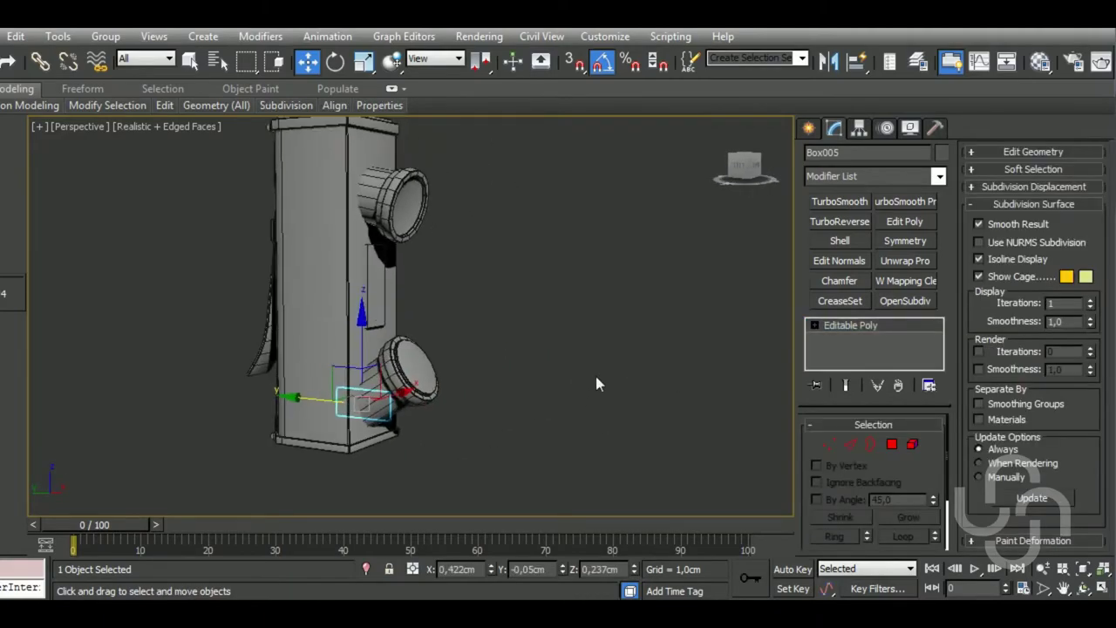
scroll(596, 375, "down", 3)
middle_click_drag(544, 417, 577, 403, "alt")
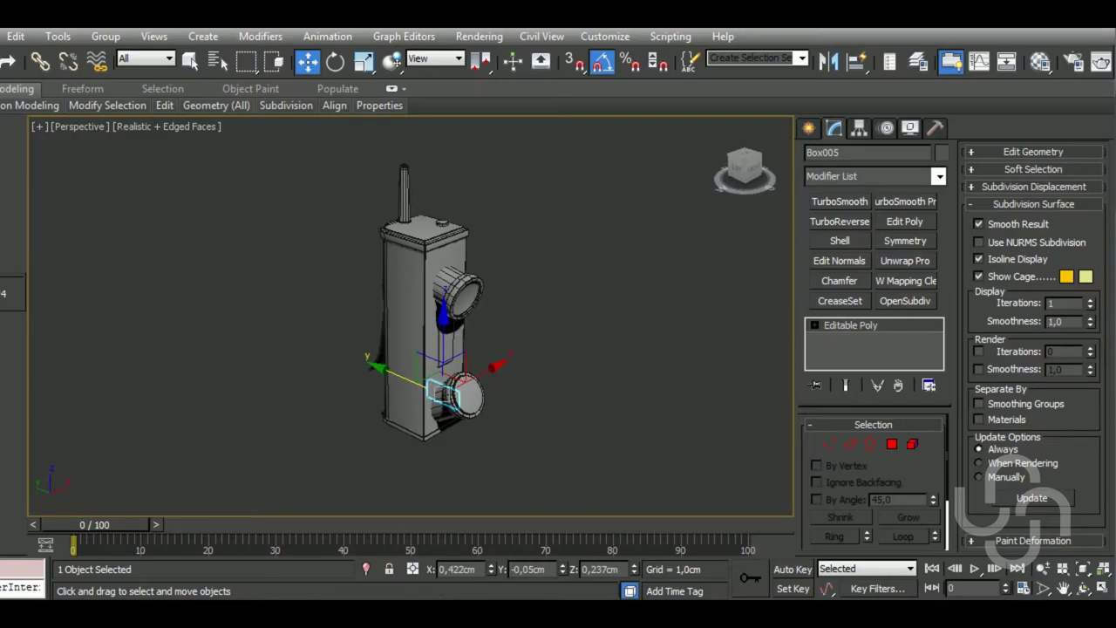
scroll(594, 471, "up", 3)
scroll(475, 443, "up", 3)
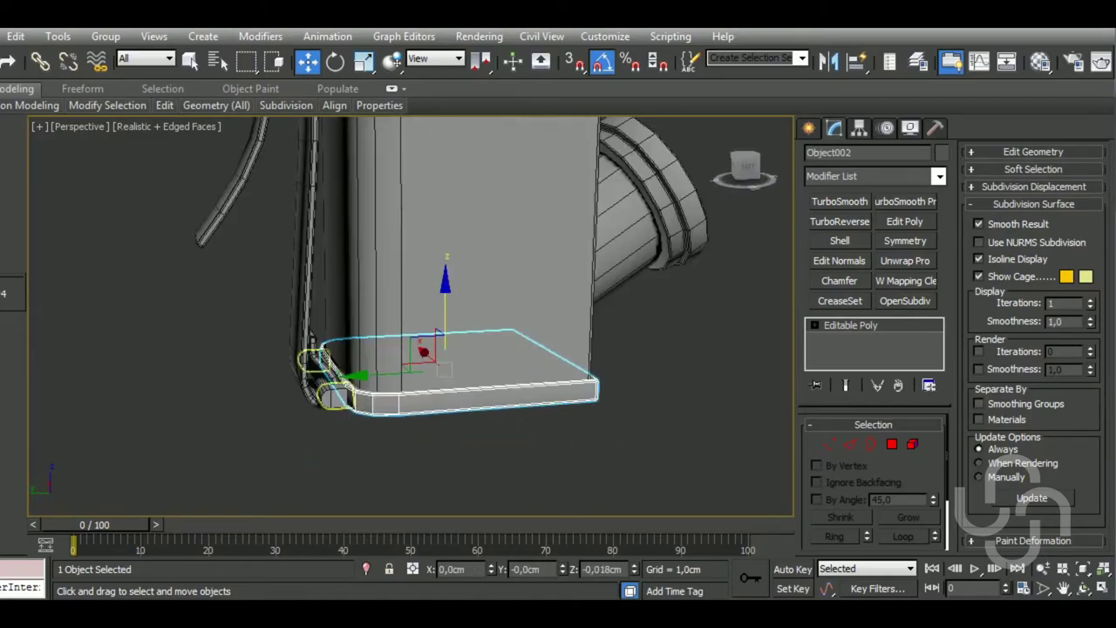
left_click(331, 392)
scroll(331, 392, "up", 3)
scroll(331, 392, "down", 3)
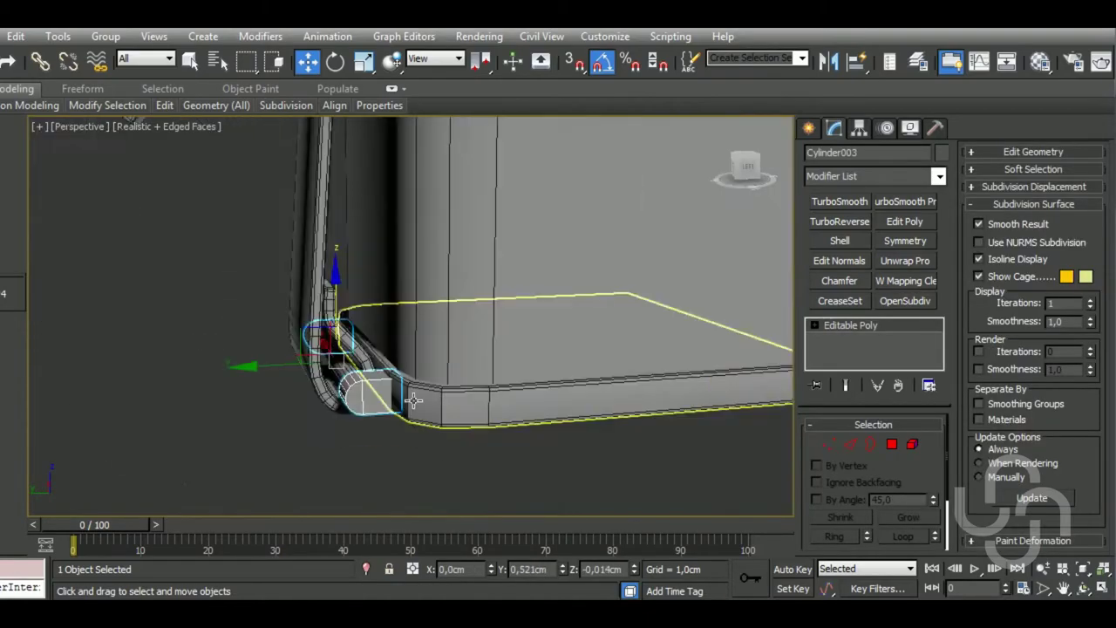
left_click(364, 569)
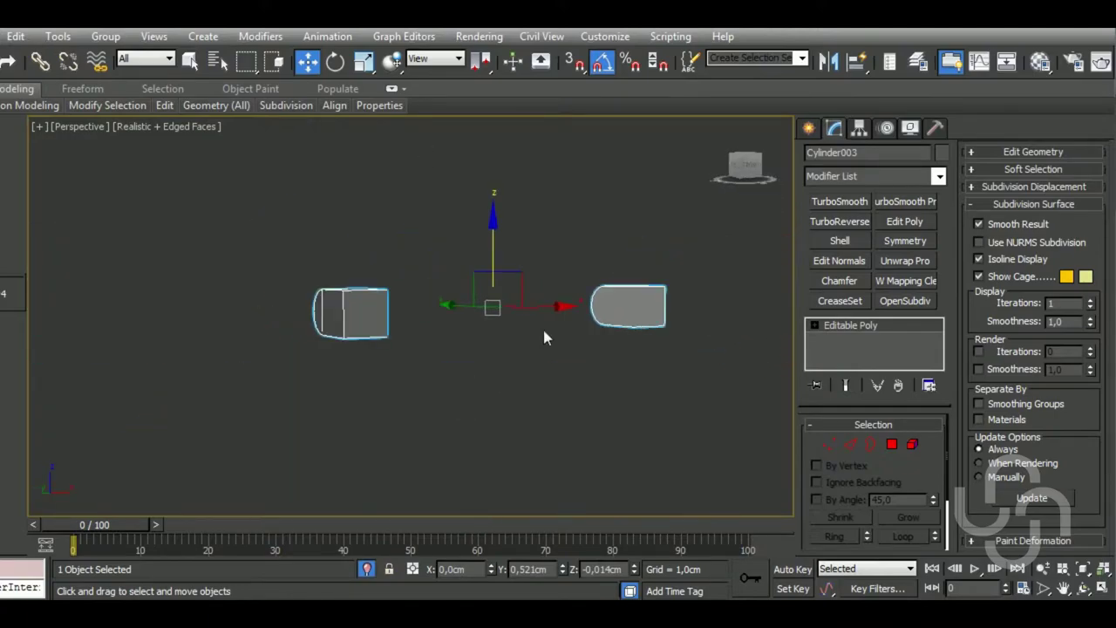
In Polygon mode, select the front faces of both end pieces and inspect them from several angles
key("4")
left_click(364, 311)
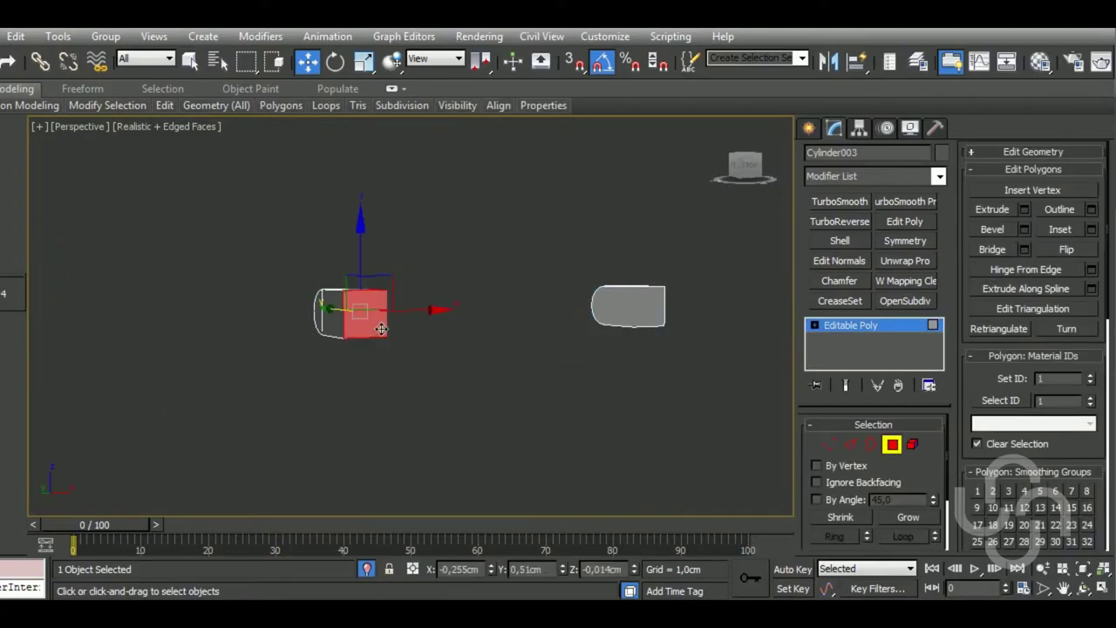
mouse_move(401, 322)
middle_mouse_down("alt")
mouse_move(468, 408)
mouse_move(729, 346)
mouse_move(719, 382)
middle_mouse_up("alt")
left_click(723, 331, "ctrl")
left_click(870, 444)
key("1")
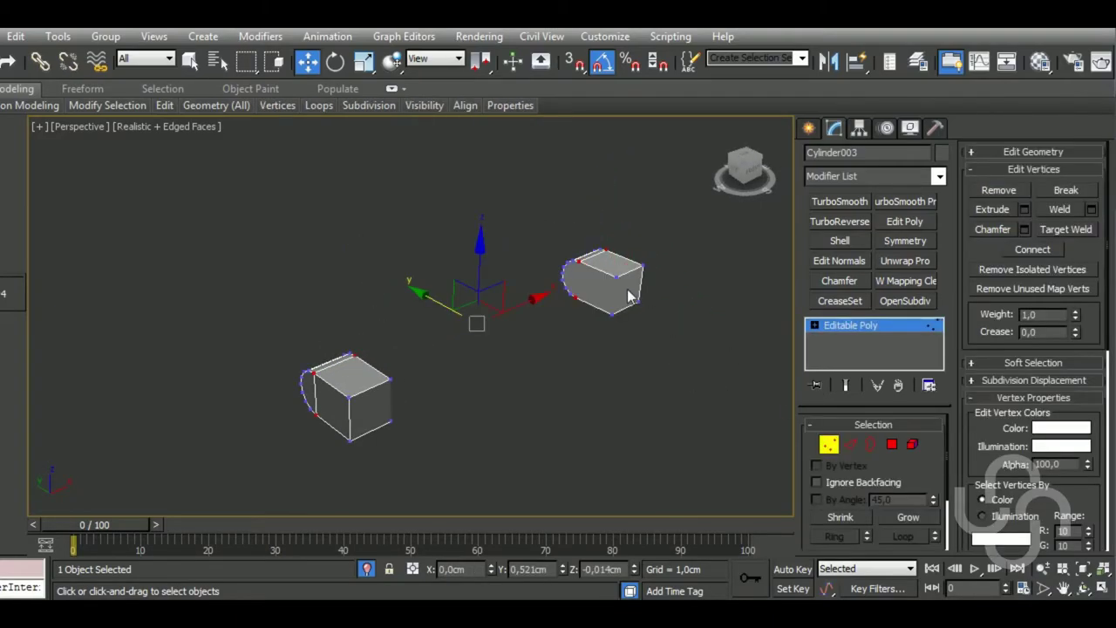
left_click(615, 277)
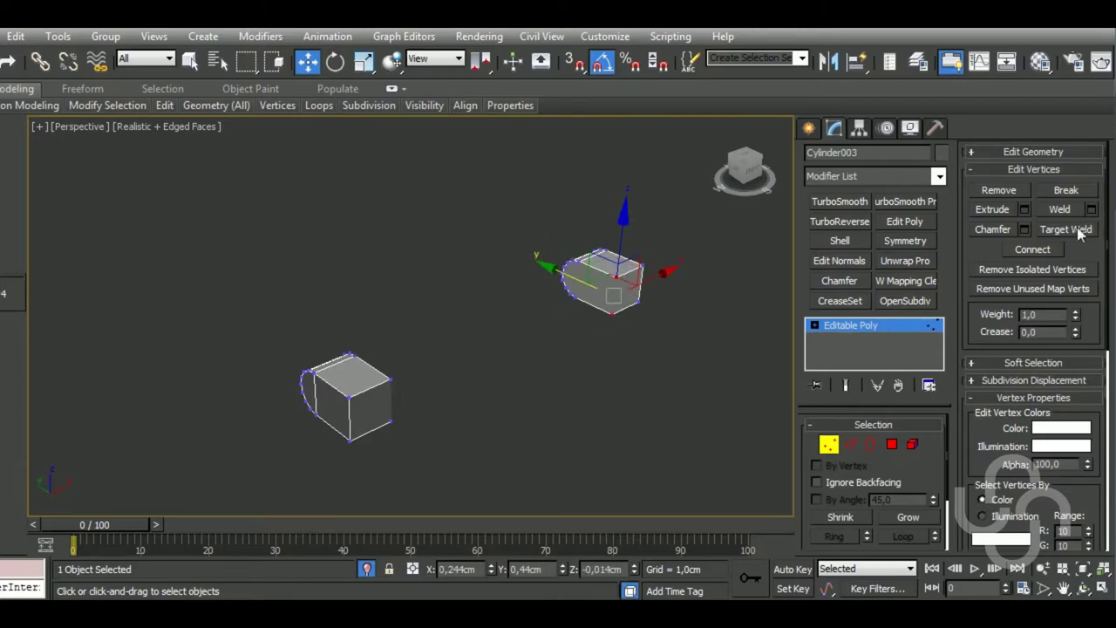
middle_click_drag(558, 349, 510, 344, "alt")
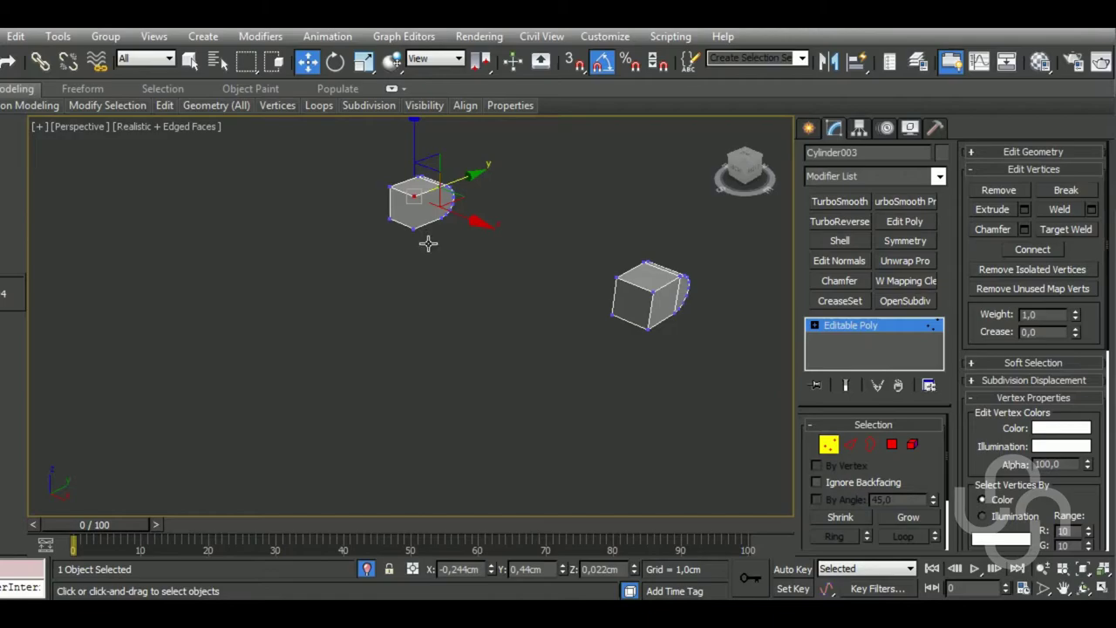
mouse_move(625, 341)
middle_mouse_down("alt")
mouse_move(429, 336)
mouse_move(496, 314)
mouse_move(625, 367)
mouse_move(735, 364)
middle_mouse_up("alt")
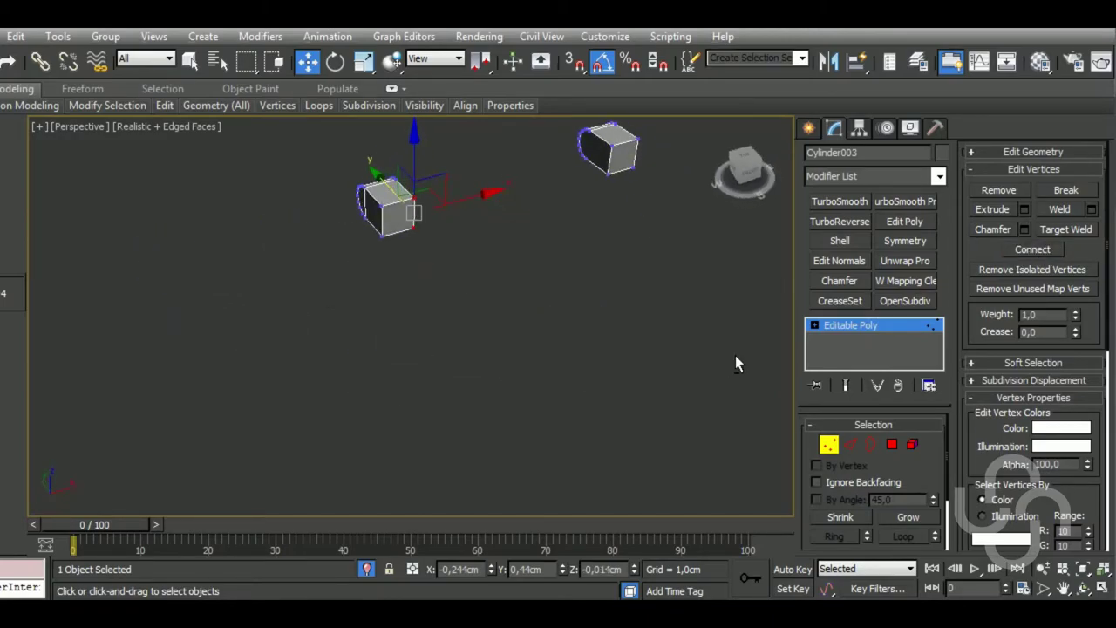
left_click(891, 444)
Delete the front faces of both small end pieces
left_click(635, 166)
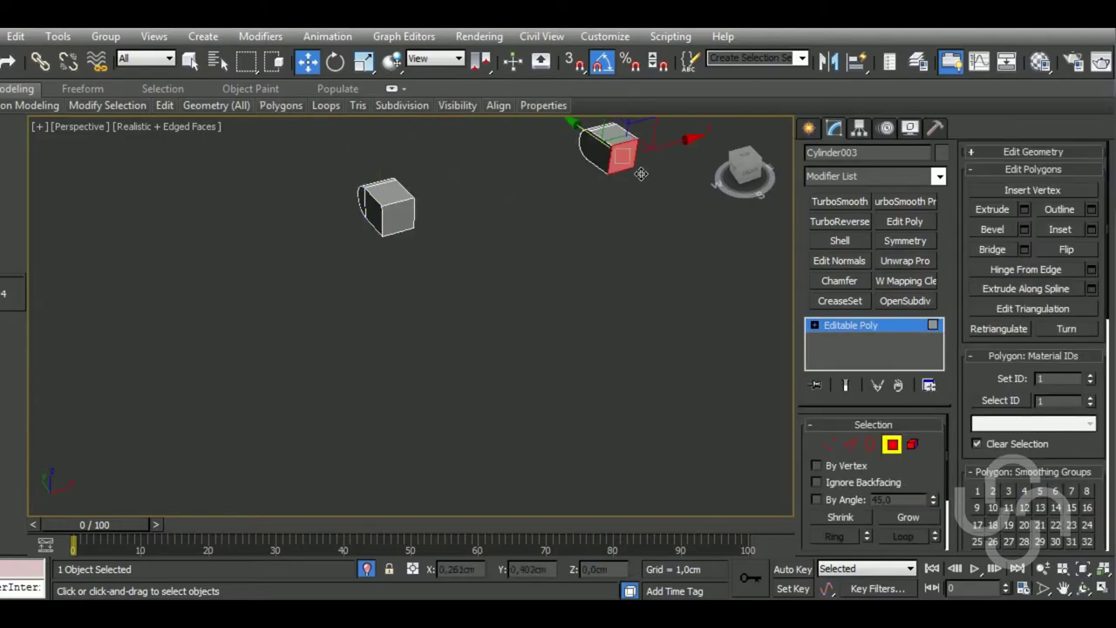
left_click(394, 213, "ctrl")
middle_click_drag(397, 218, 401, 283)
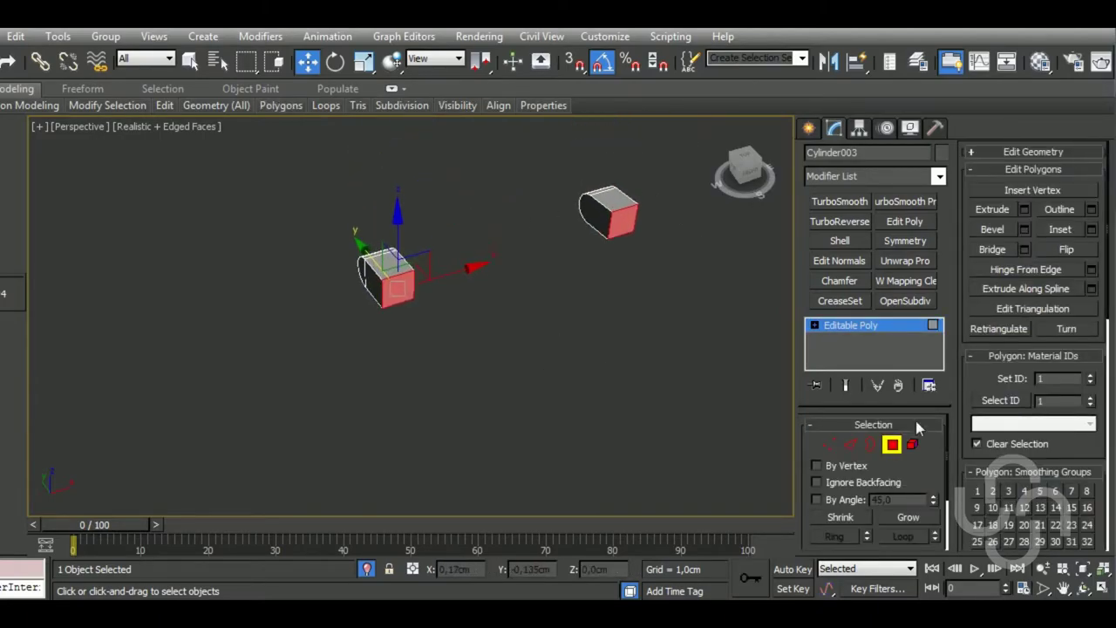
key("Delete")
left_click(893, 444)
Paste the copied Chamfer modifier onto the pieces and reduce its amount to 0,005cm
right_click(858, 324)
left_click(872, 327)
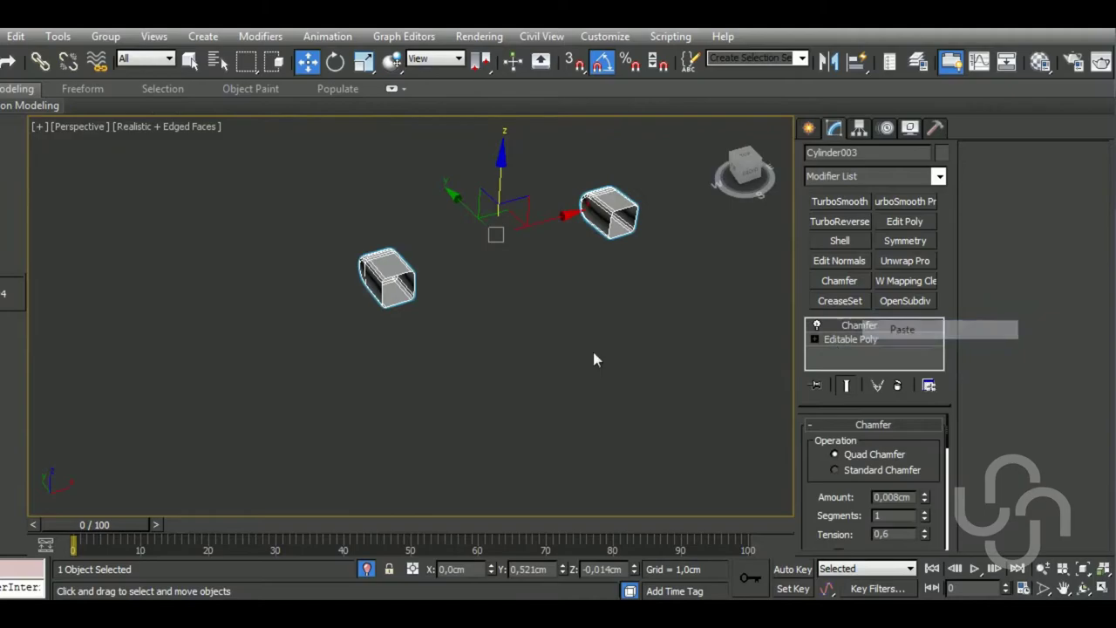
middle_click_drag(592, 348, 654, 363, "alt")
scroll(577, 343, "up", 3)
scroll(577, 343, "up", 2)
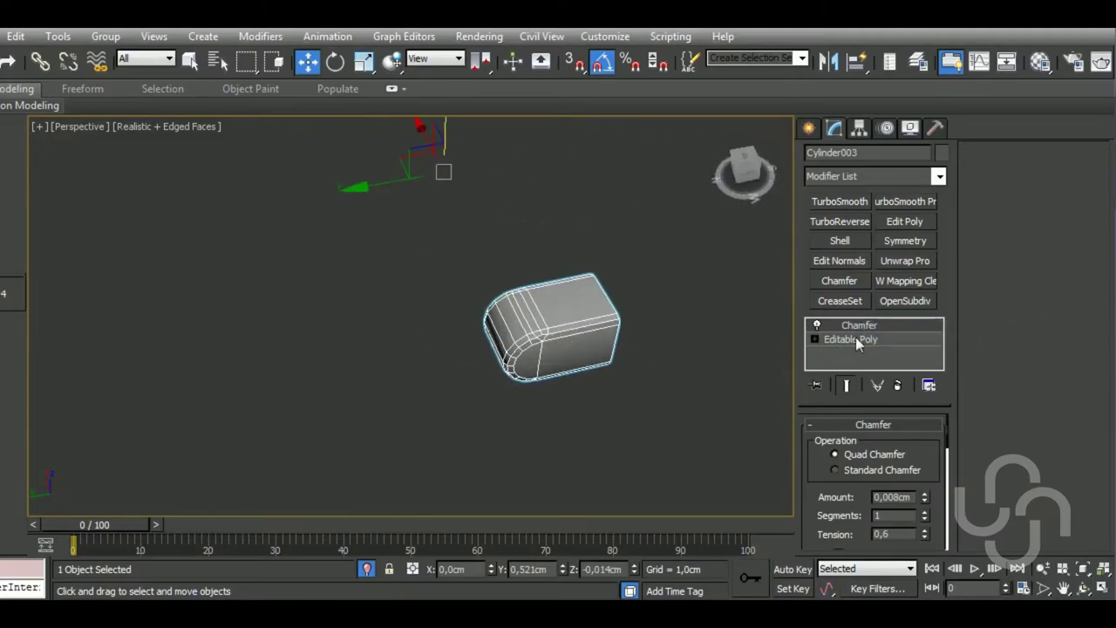
left_click(924, 502)
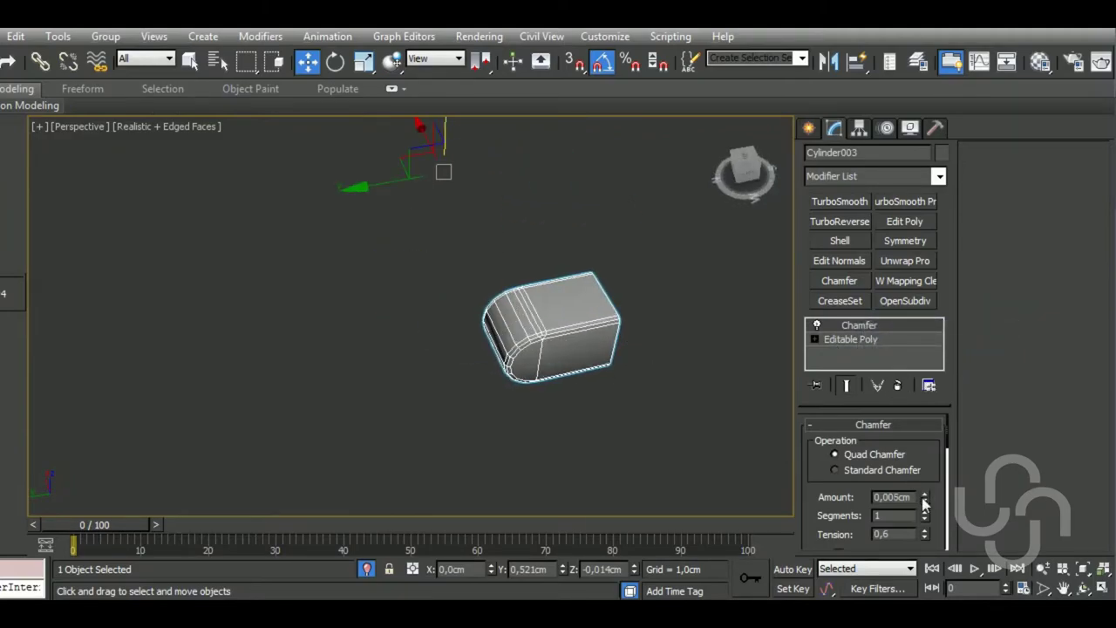
Check the lower and upper pieces as elements in the base mesh, then return to the Chamfer result
left_click(890, 340)
left_click(911, 444)
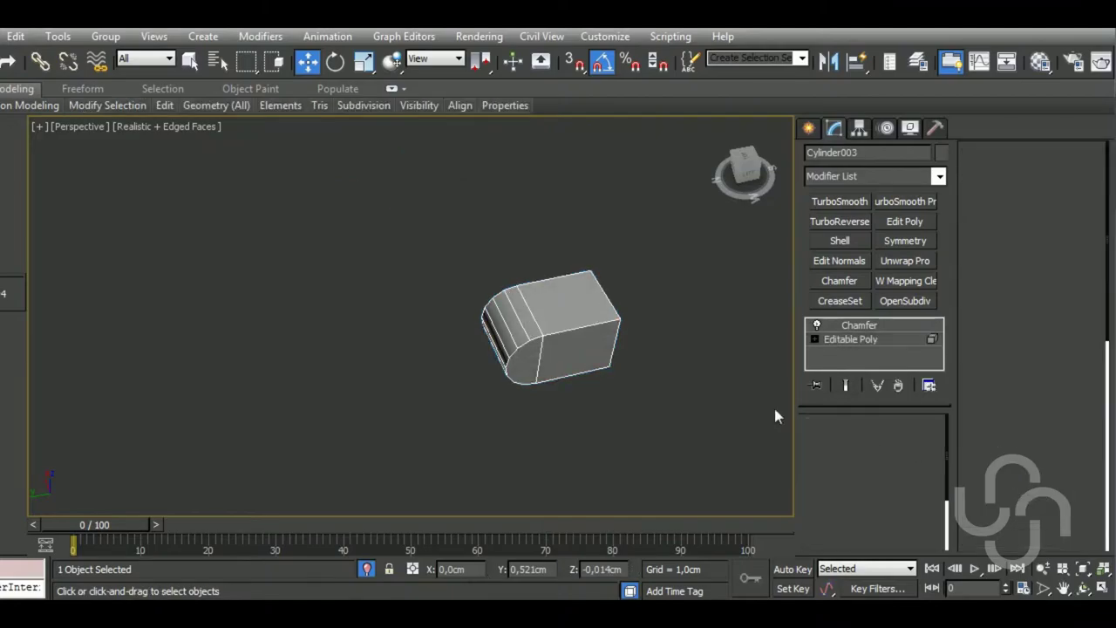
scroll(606, 366, "down", 3)
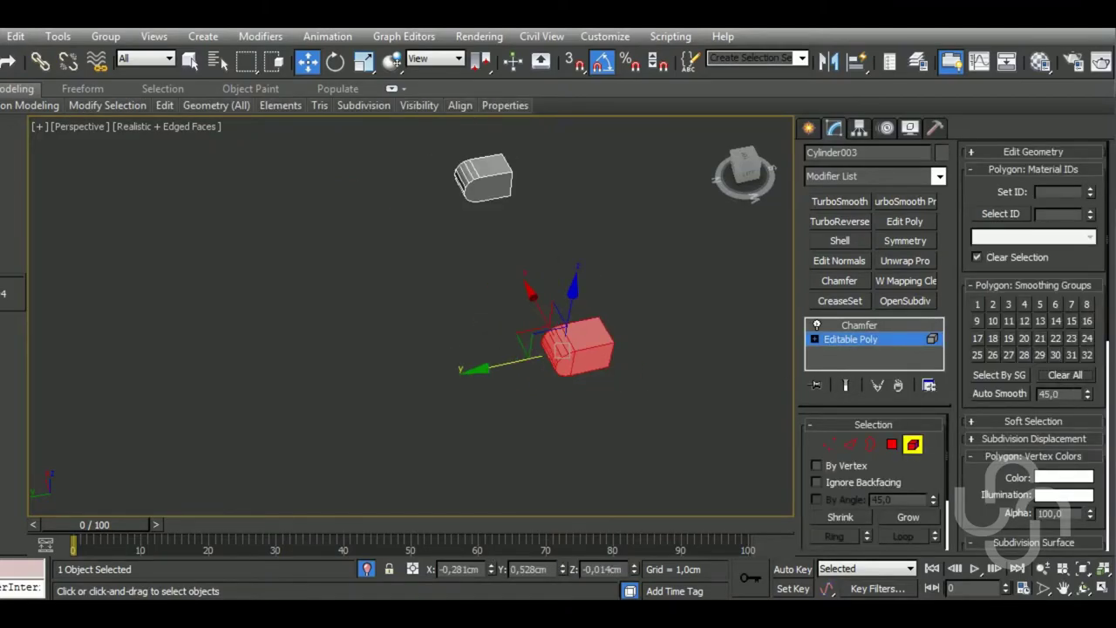
left_click(911, 444)
left_click(862, 325)
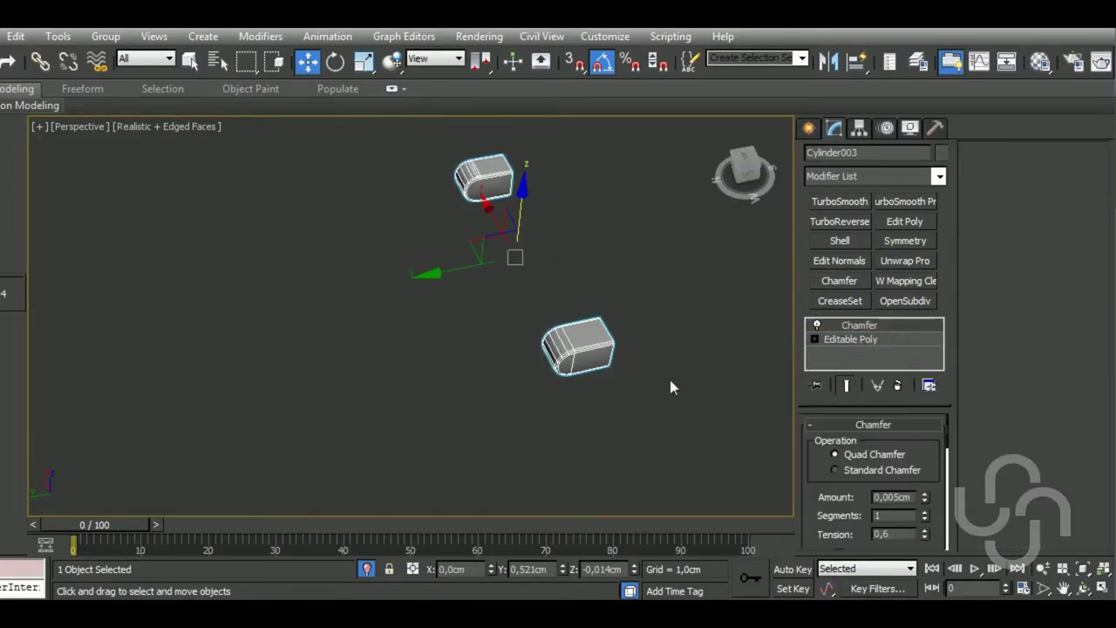
scroll(574, 377, "up", 2)
middle_click_drag(478, 229, 537, 315)
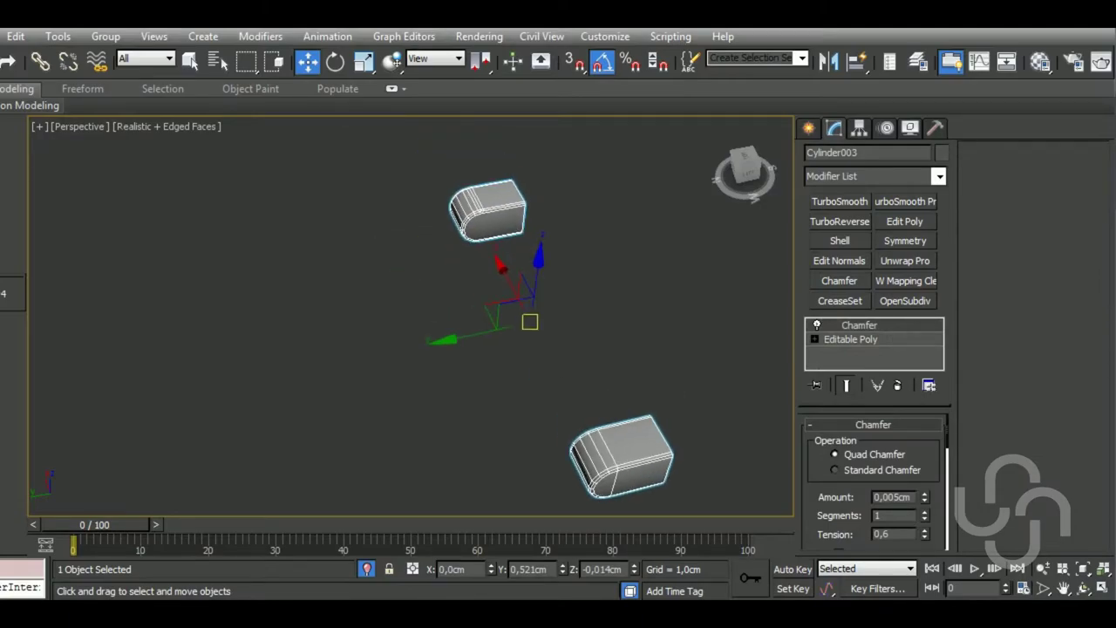
scroll(523, 260, "up", 1)
left_click(872, 339)
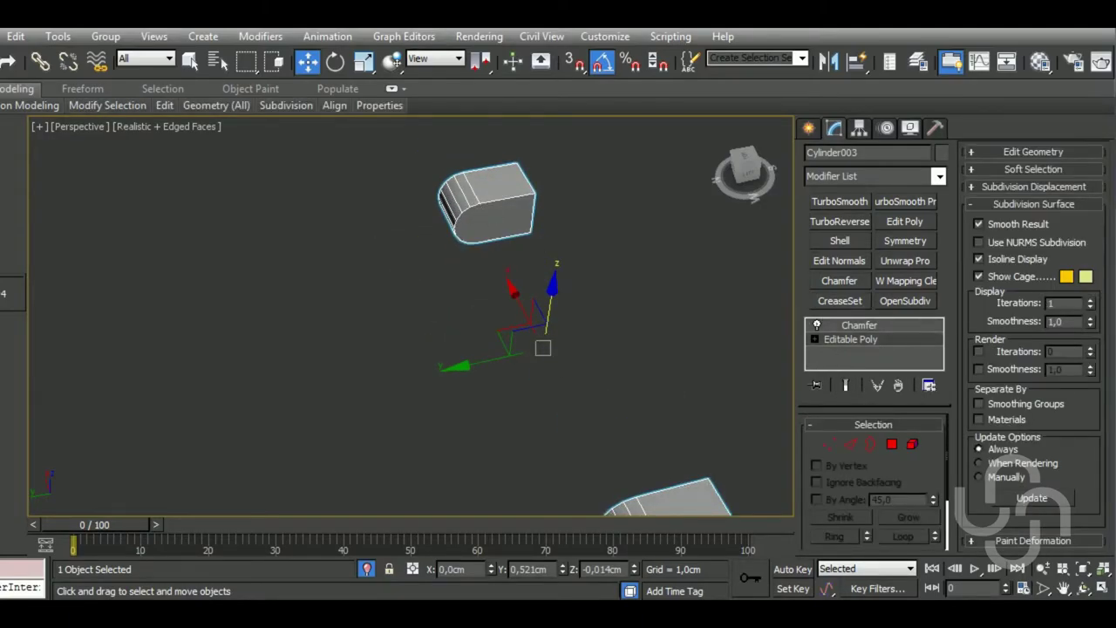
left_click(911, 444)
left_click(517, 214)
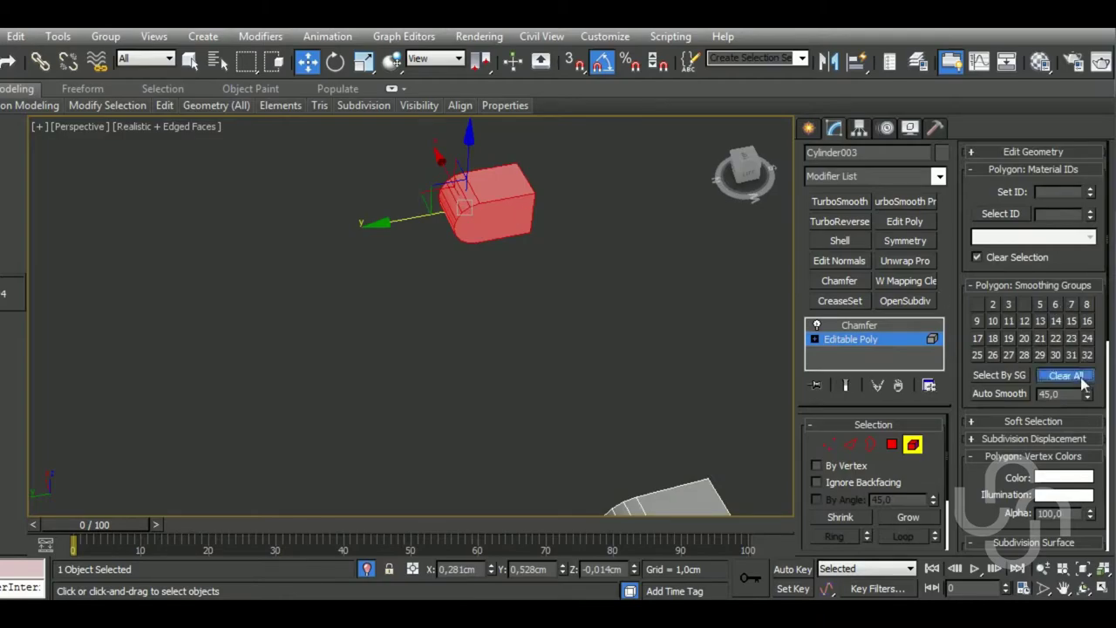
left_click(858, 325)
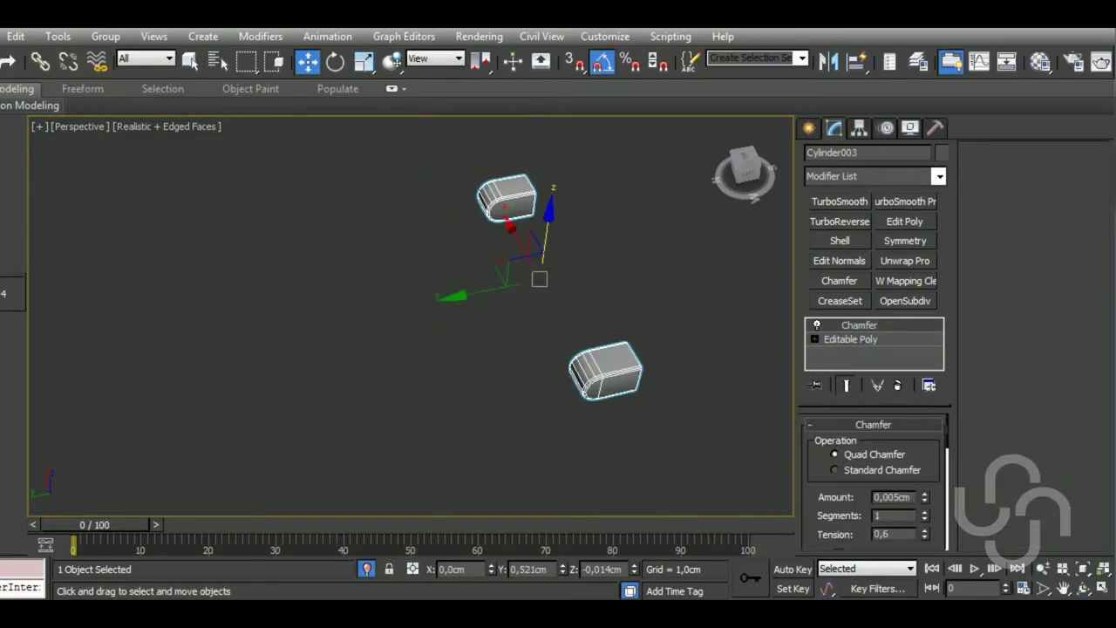
Isolate the straight rod beside the tube and inspect its round end cap
left_click(367, 569)
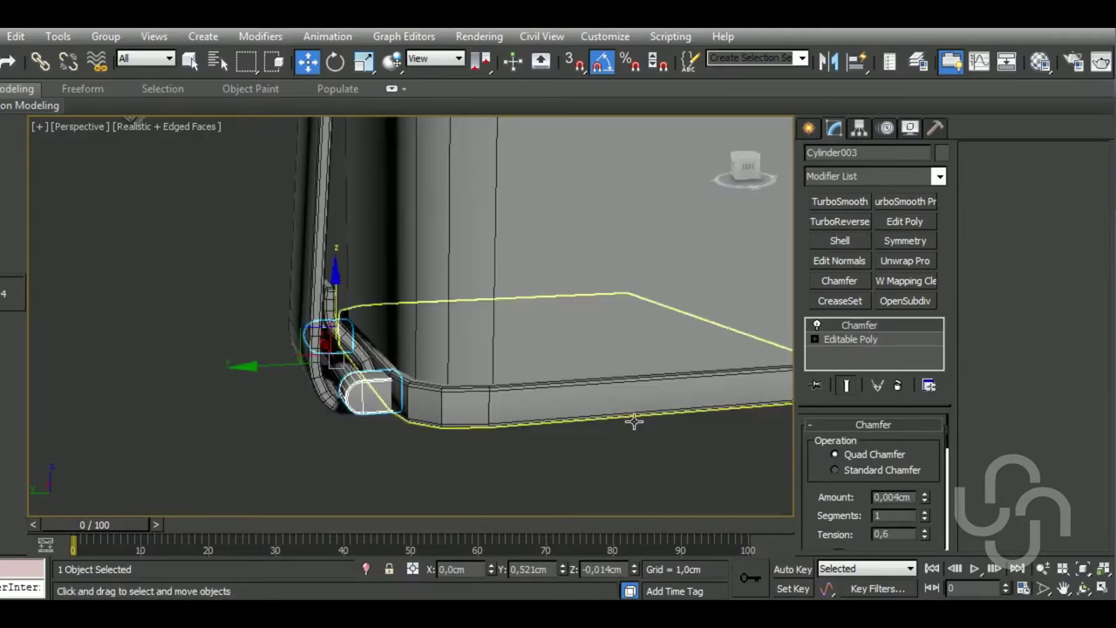
scroll(554, 394, "up", 2)
left_click(509, 388)
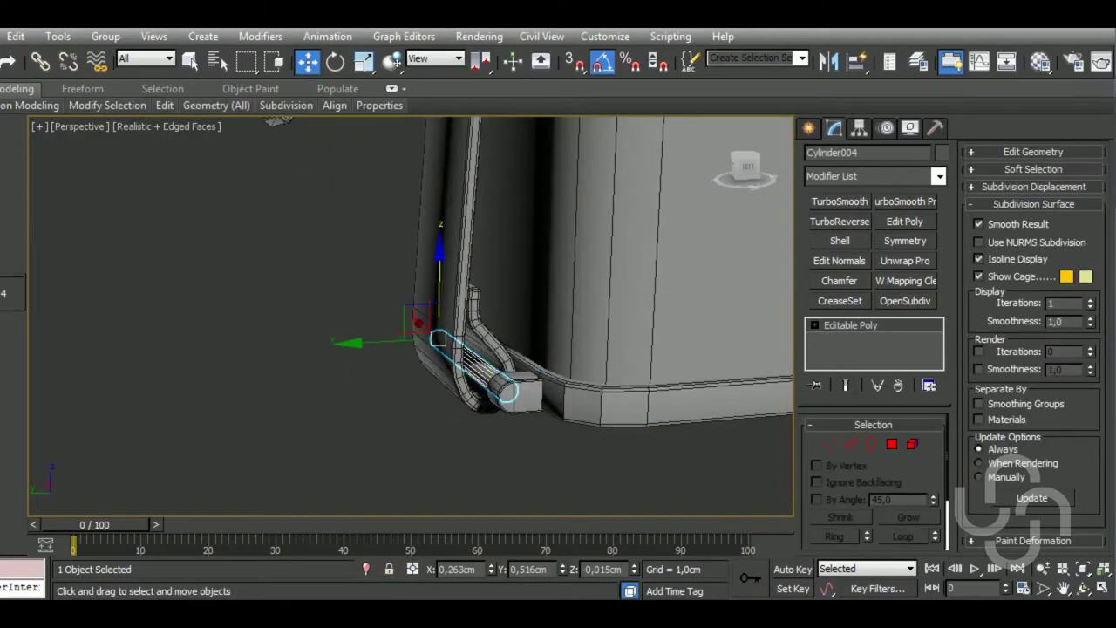
left_click(368, 570)
scroll(497, 275, "down", 3)
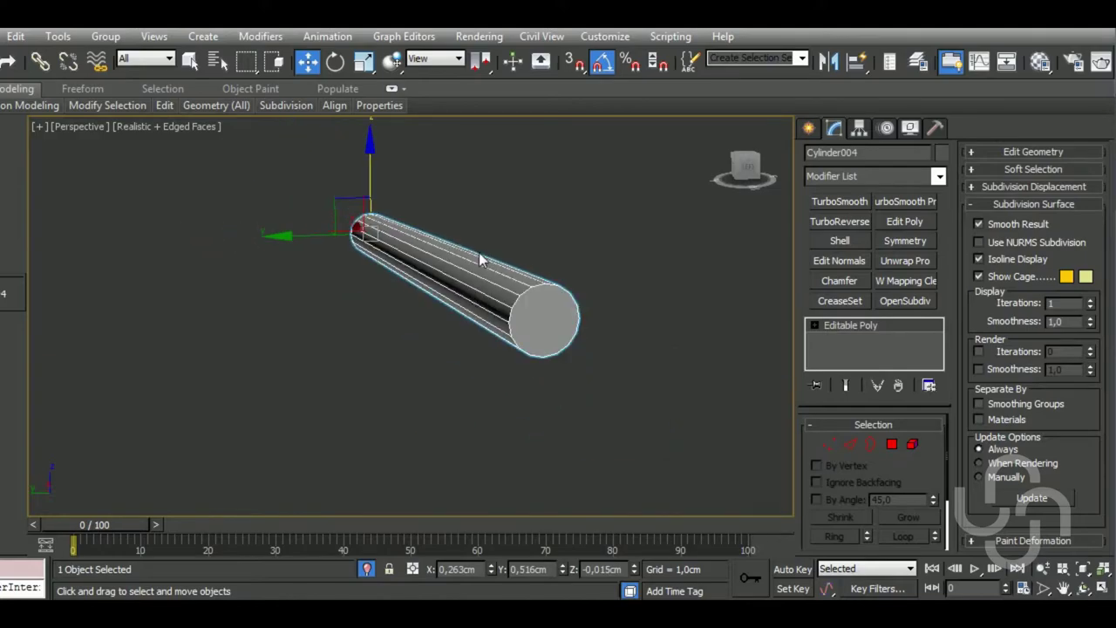
left_click(891, 444)
left_click(545, 318)
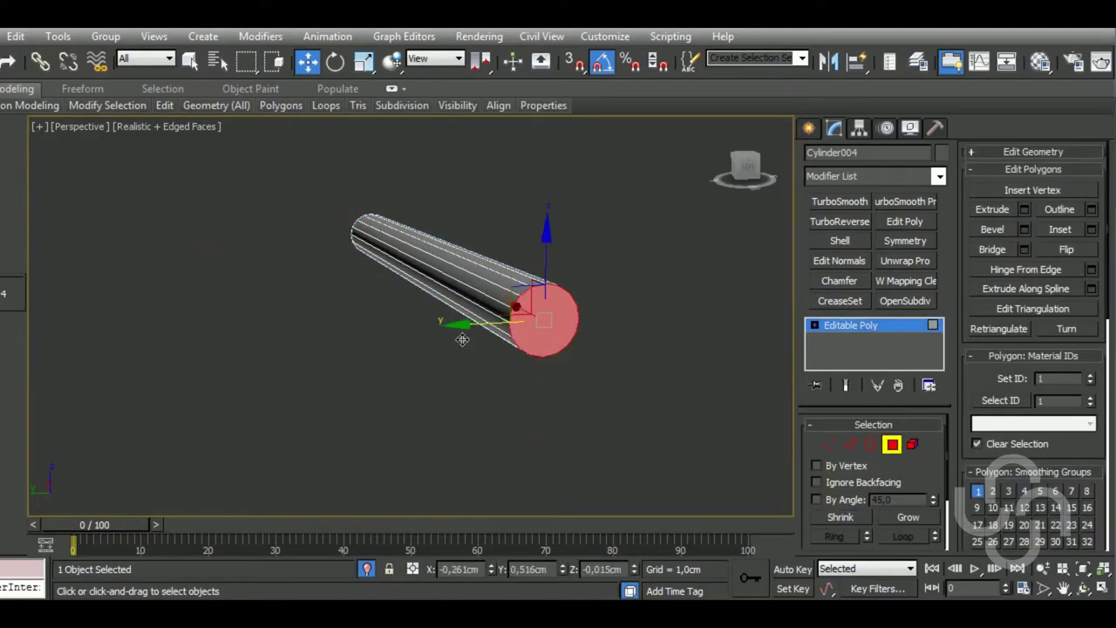
mouse_move(545, 318)
middle_mouse_down("alt")
mouse_move(419, 309)
mouse_move(487, 305)
mouse_move(509, 234)
middle_mouse_up("alt")
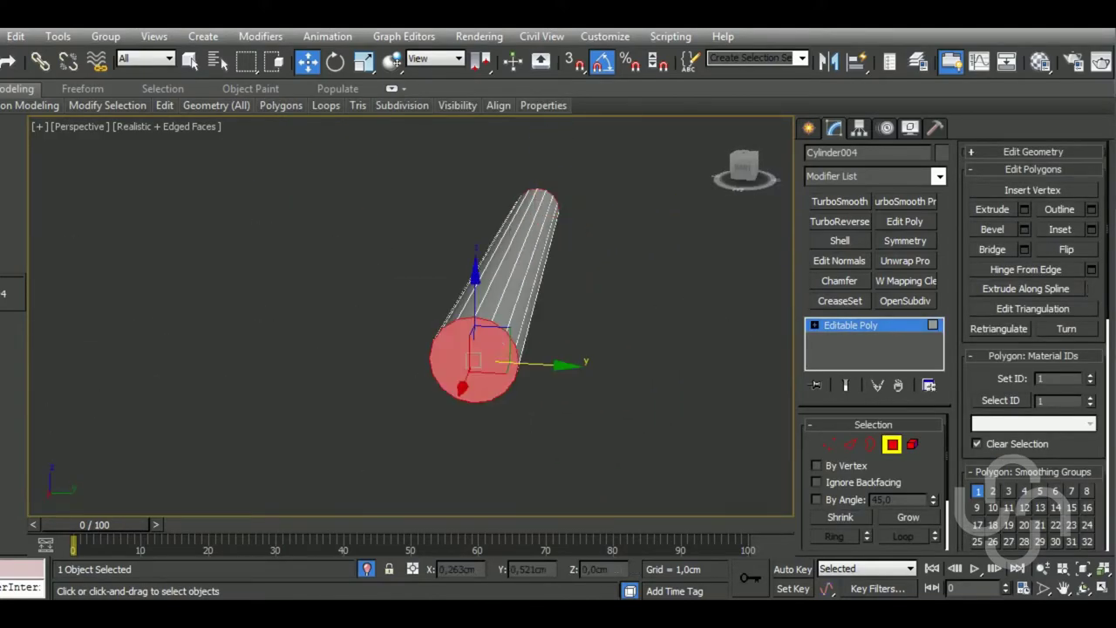
left_click(366, 568)
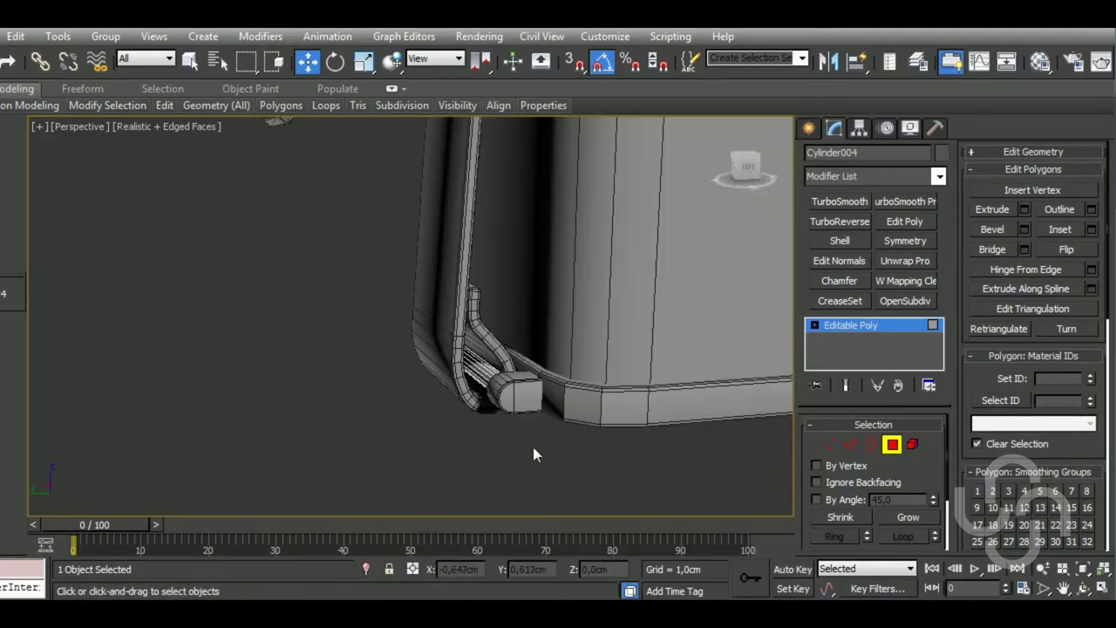
scroll(533, 453, "up", 2)
left_click(891, 444)
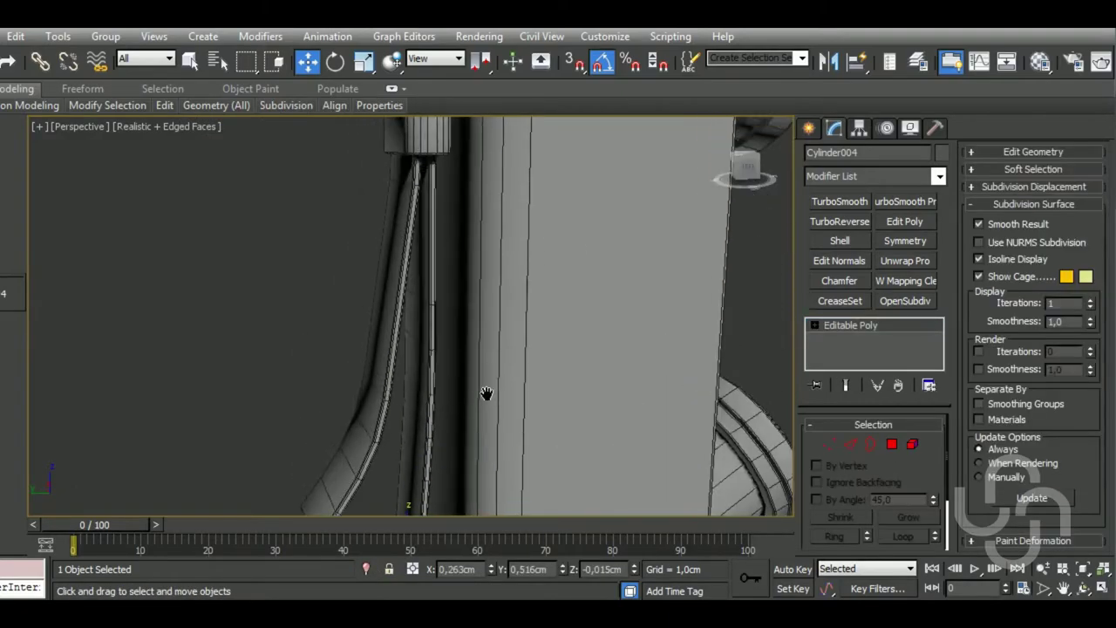
mouse_move(488, 262)
middle_mouse_down("alt")
mouse_move(510, 164)
mouse_move(501, 270)
middle_mouse_up("alt")
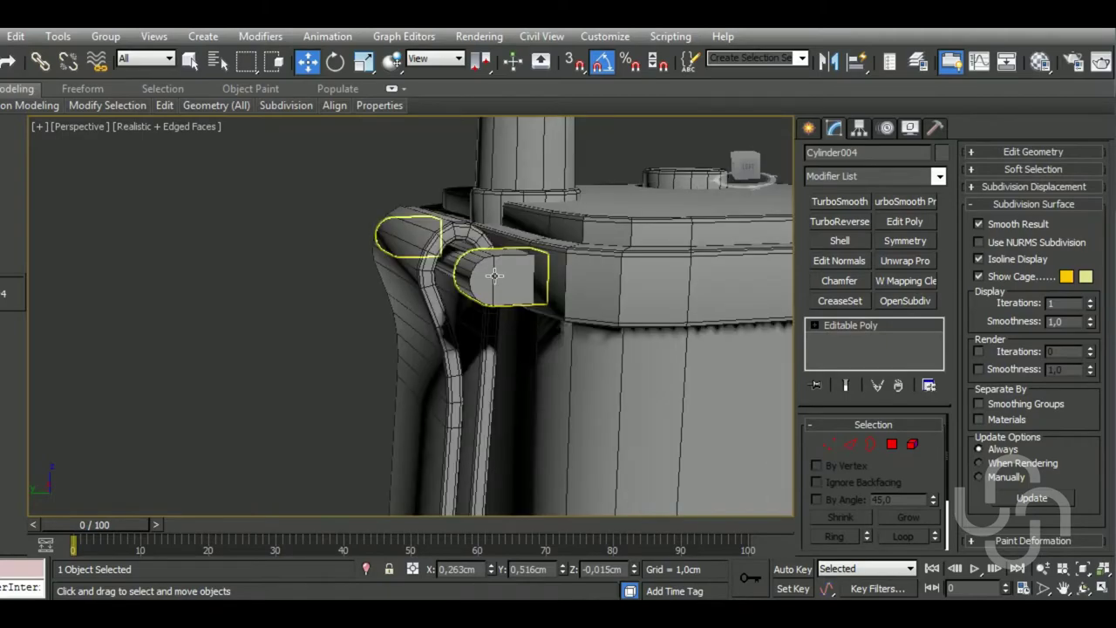
Paste the copied Chamfer modifier onto the handle's end-cap cylinder and inspect it in isolation
left_click(501, 270)
right_click(857, 325)
left_click(879, 340)
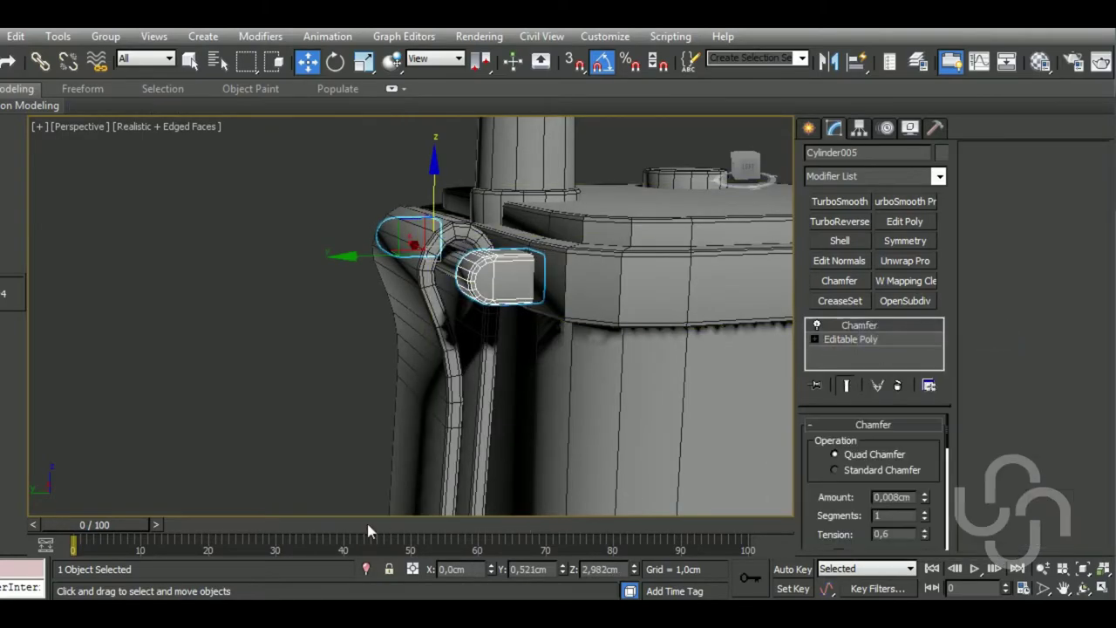
left_click(367, 569)
mouse_move(488, 460)
middle_mouse_down("alt")
mouse_move(500, 373)
mouse_move(541, 302)
middle_mouse_up("alt")
left_click(367, 568)
middle_click_drag(465, 473, 465, 343)
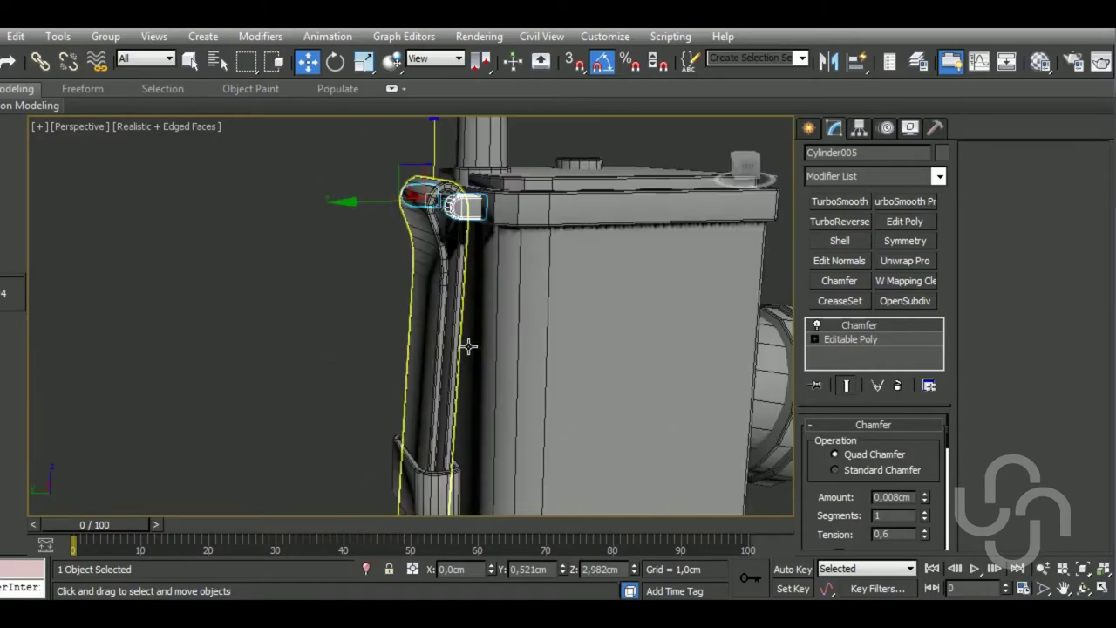
middle_click_drag(531, 374, 544, 327)
scroll(534, 371, "down", 4)
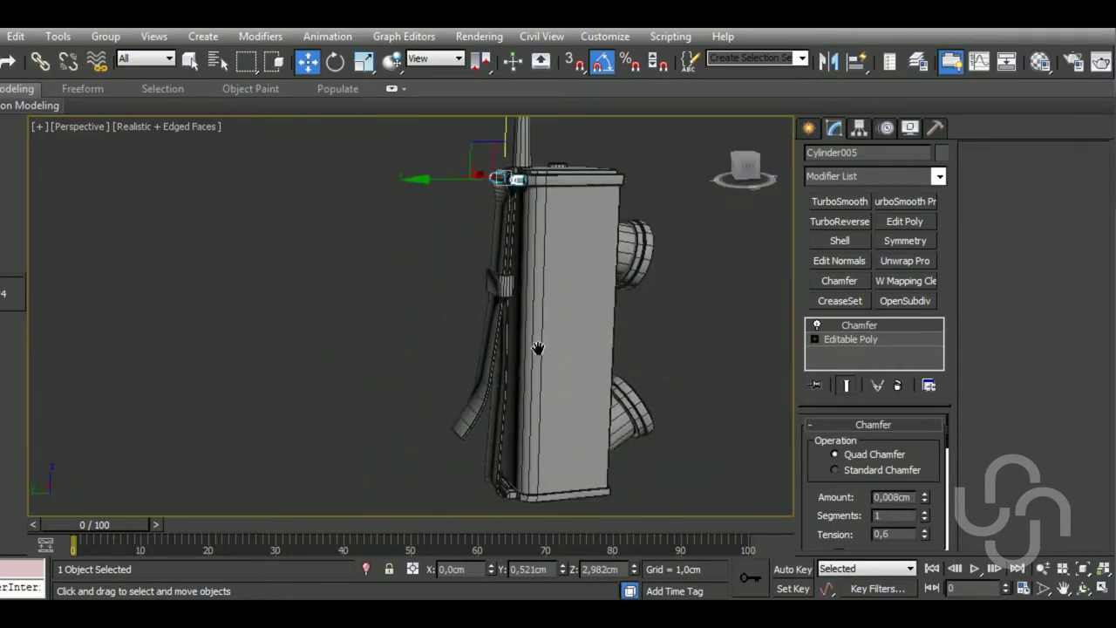
Undo the accidental removal of the cylinder's Chamfer modifier
right_click(870, 330)
left_click(915, 294)
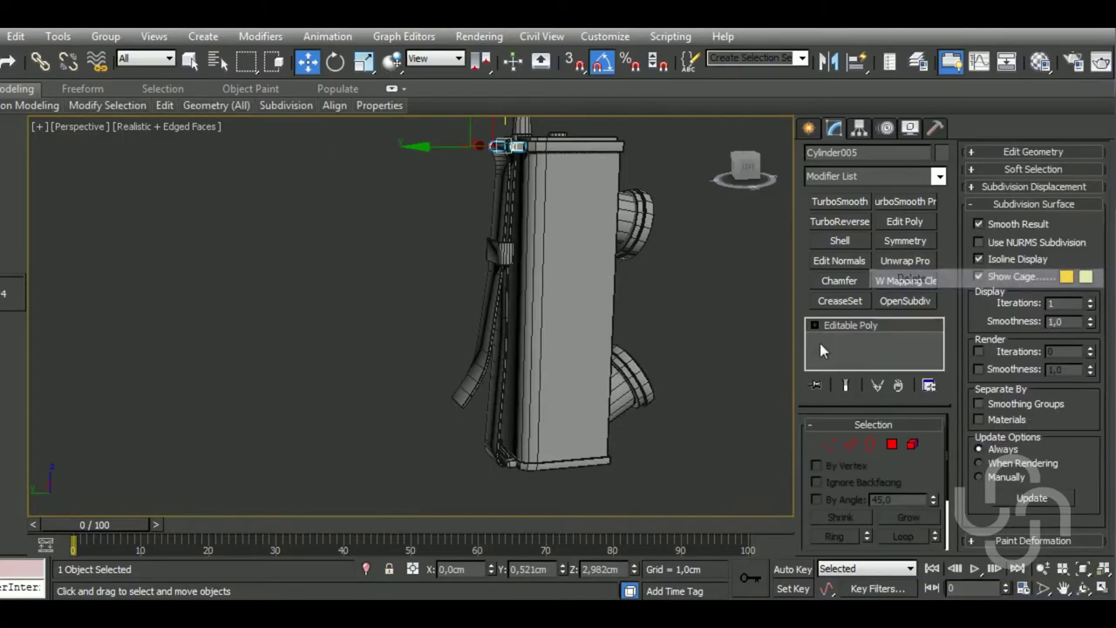
key("4")
key("ctrl+z")
Clone the two selected end caps upward toward the top of the handle
key("ctrl+z")
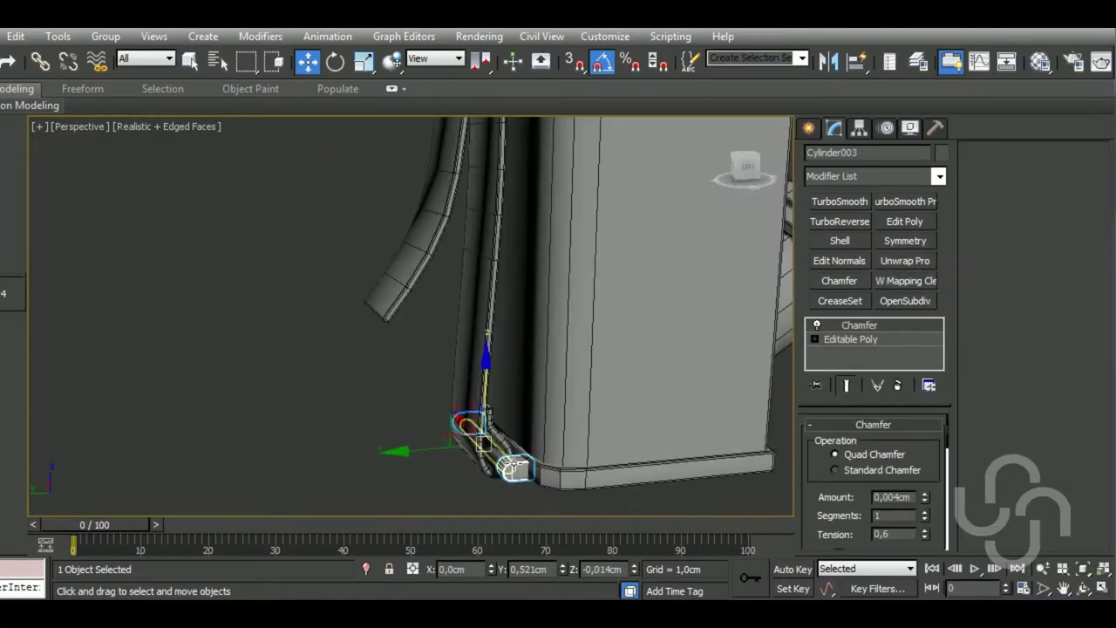
key("ctrl+z")
key("ctrl+z")
left_click_drag(522, 424, 526, 157, "shift")
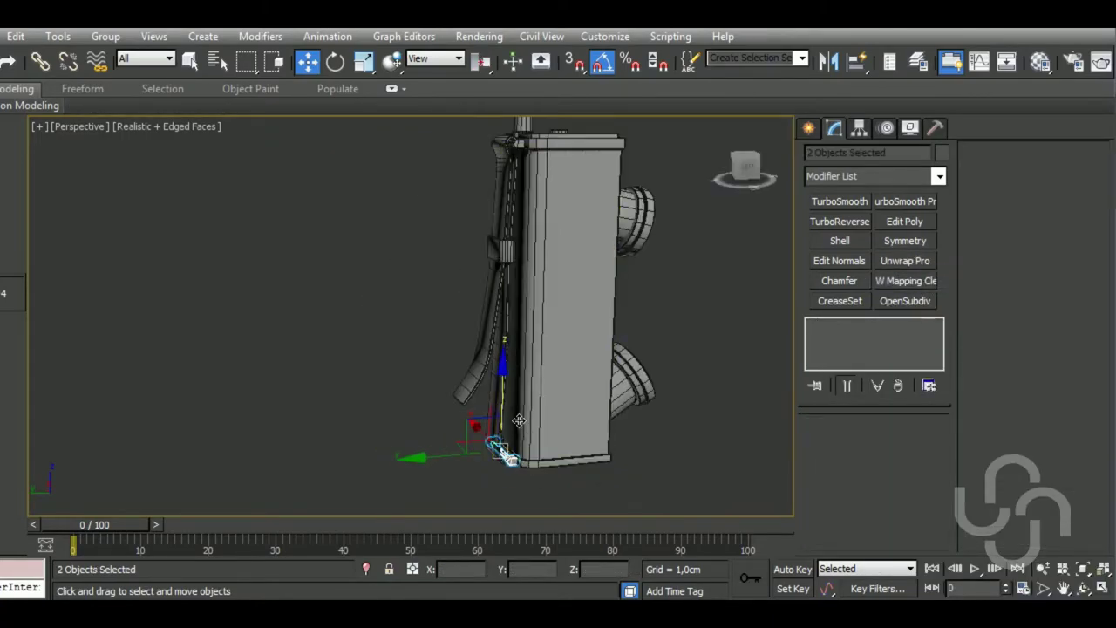
left_click(539, 385)
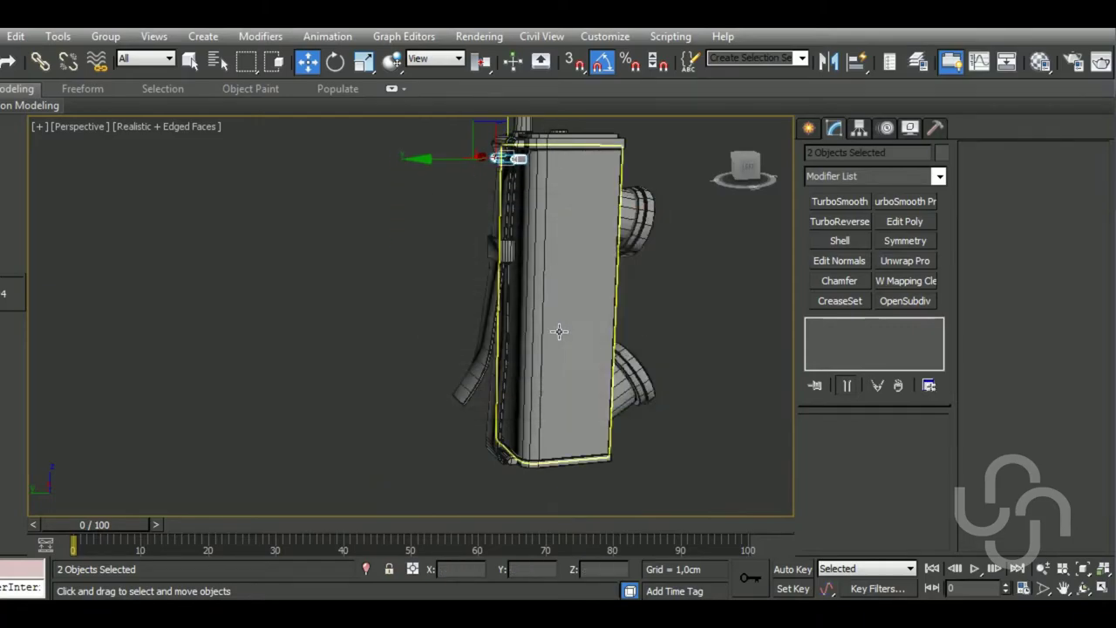
middle_click_drag(523, 349, 533, 350, "alt")
scroll(533, 351, "up", 3)
scroll(534, 351, "up", 2)
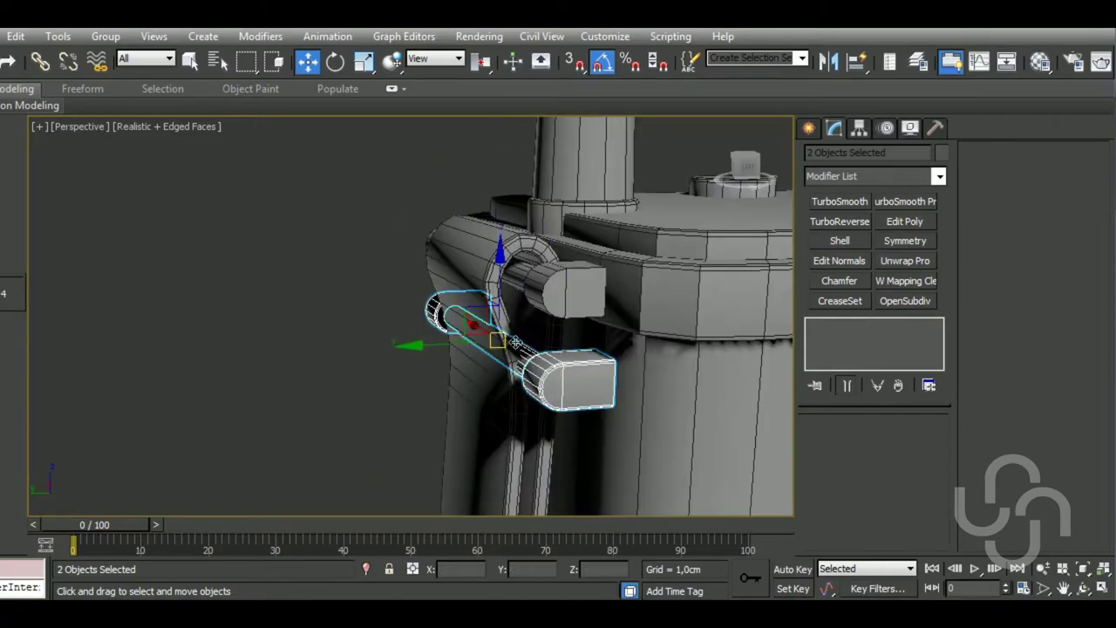
Move the cloned caps onto the loop's upper ends, turn off edged faces and select everything
left_click(523, 288)
left_click(523, 287, "ctrl")
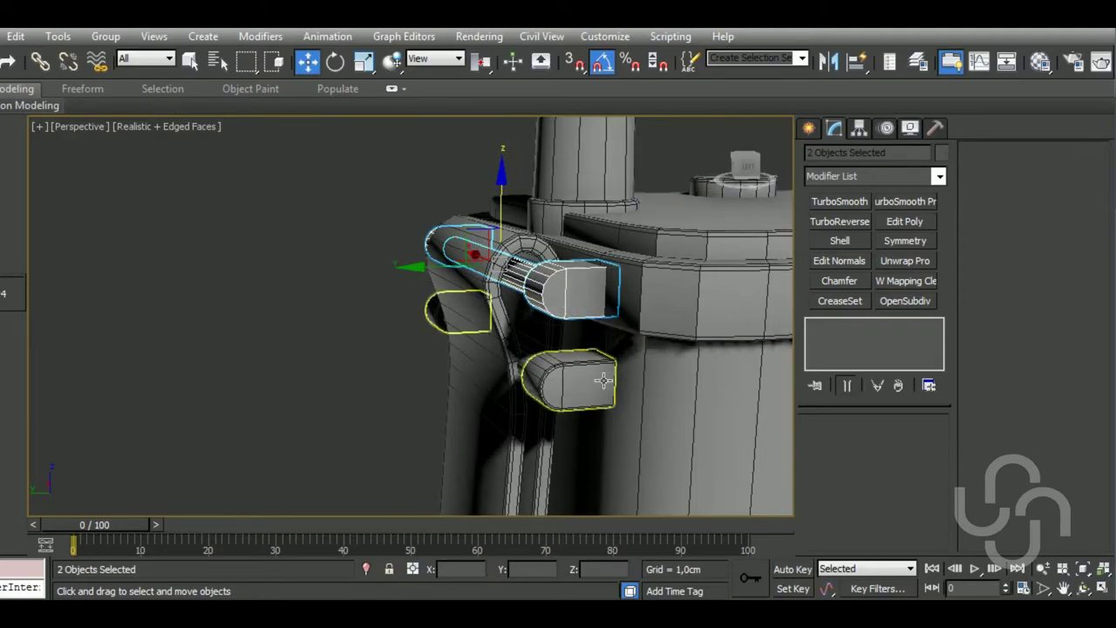
left_click(542, 377)
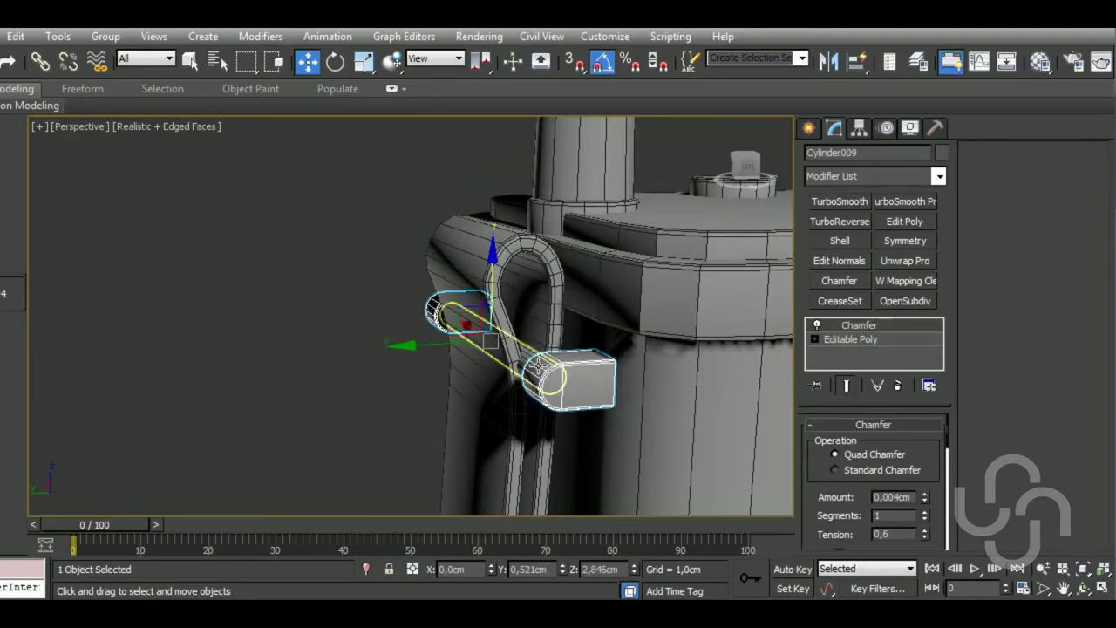
left_click(457, 310, "ctrl")
left_click_drag(495, 288, 510, 232)
mouse_move(616, 337)
middle_mouse_down("alt")
mouse_move(618, 364)
mouse_move(653, 349)
mouse_move(653, 388)
mouse_move(616, 307)
middle_mouse_up("alt")
scroll(615, 308, "down", 5)
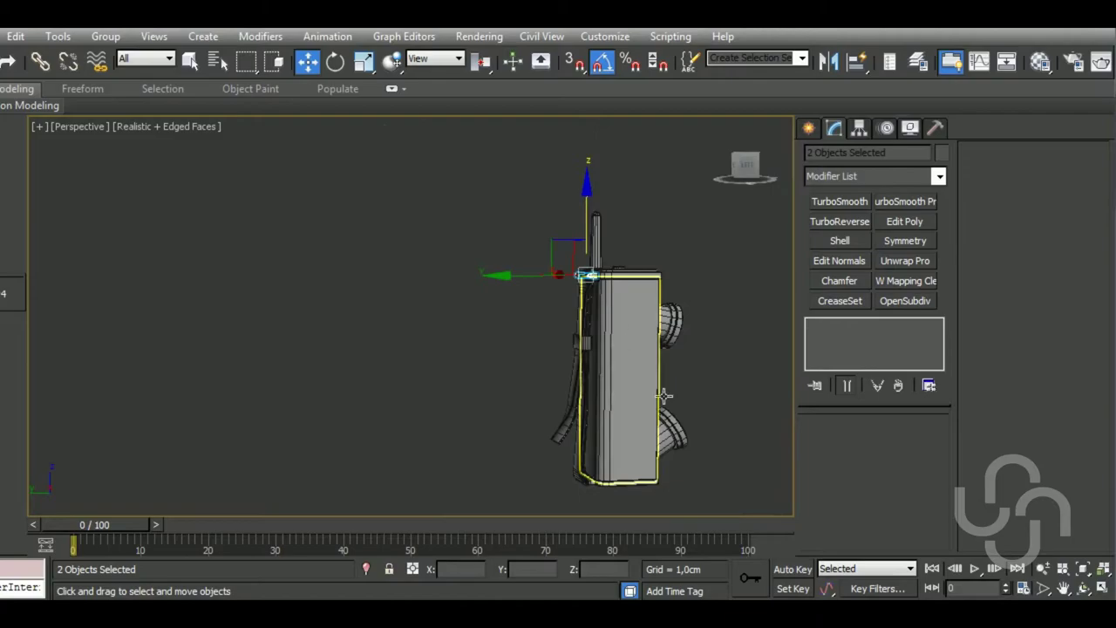
mouse_move(664, 396)
middle_mouse_down("alt")
mouse_move(657, 424)
mouse_move(672, 421)
mouse_move(594, 445)
mouse_move(640, 438)
mouse_move(512, 462)
mouse_move(500, 397)
mouse_move(579, 428)
mouse_move(543, 427)
mouse_move(602, 399)
middle_mouse_up("alt")
key("F4")
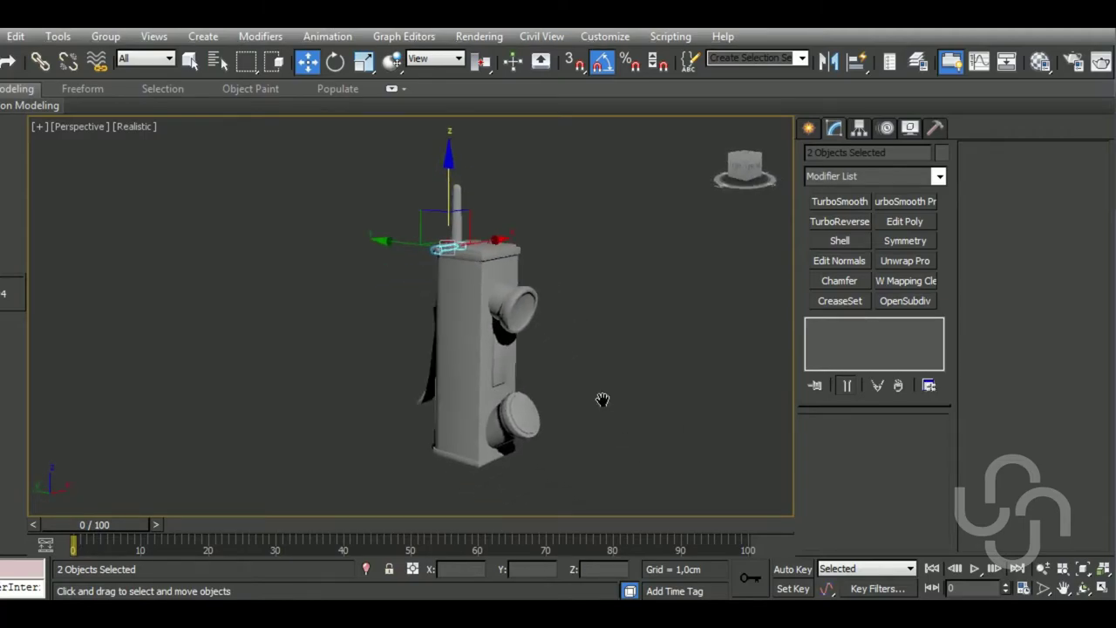
key("ctrl+a")
Give Material #3 a Standard Checker diffuse map with U and V tiling of 50
key("m")
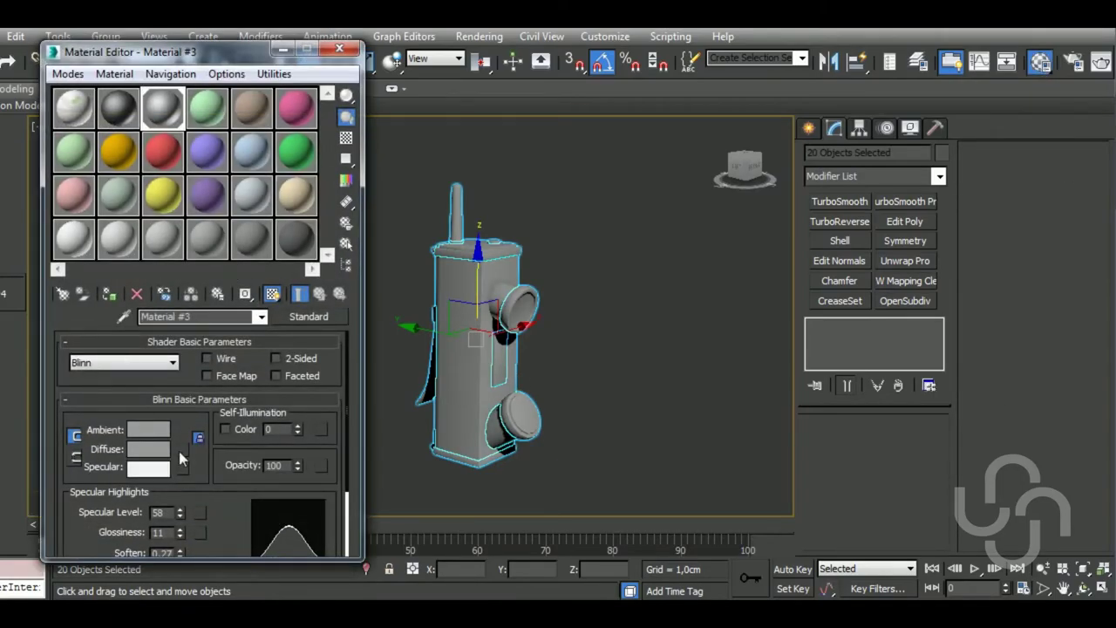
left_click(180, 454)
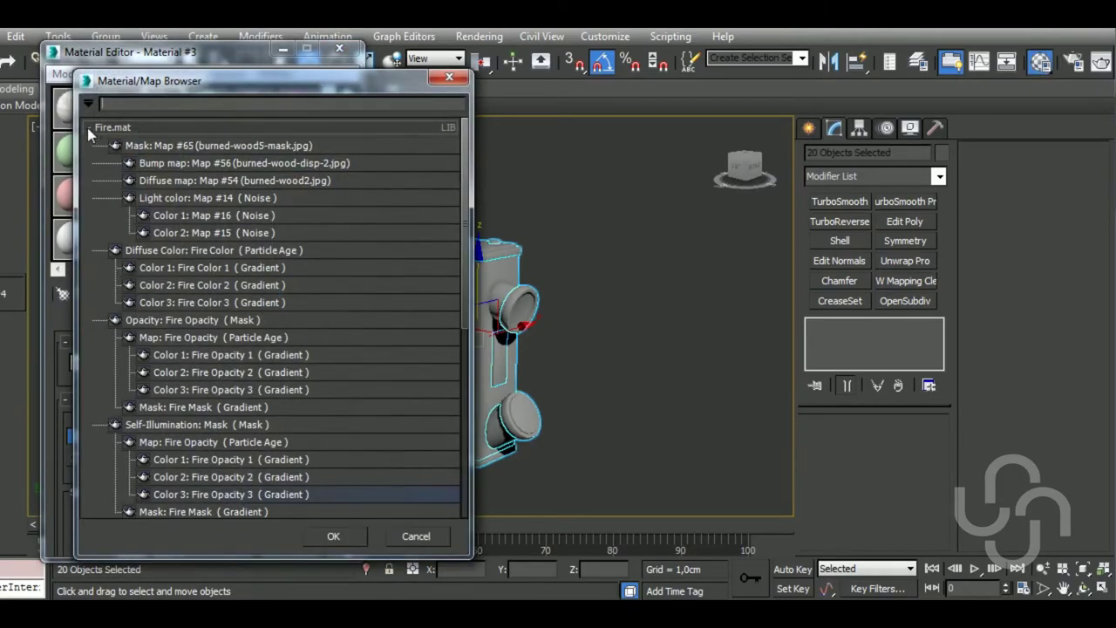
left_click(112, 128)
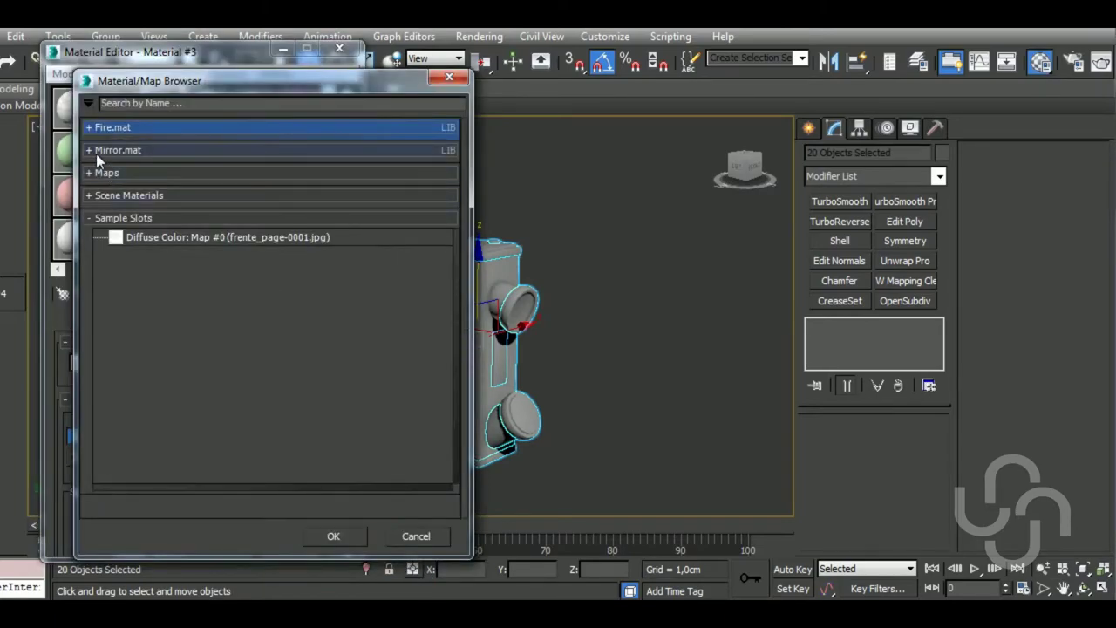
left_click(94, 172)
left_click(98, 191)
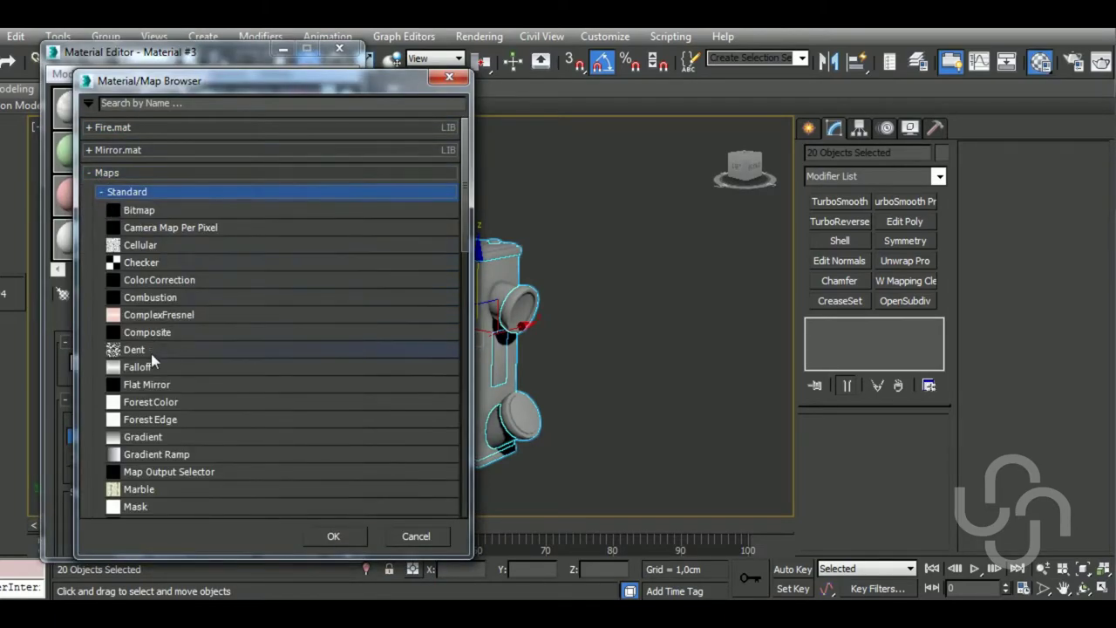
double_click(193, 263)
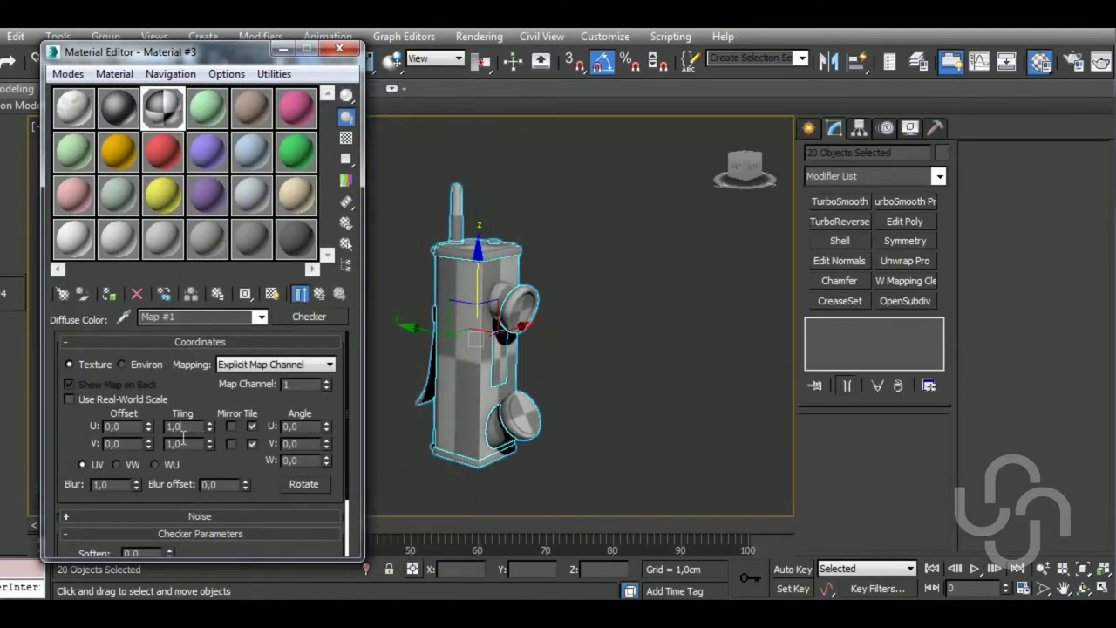
type("50")
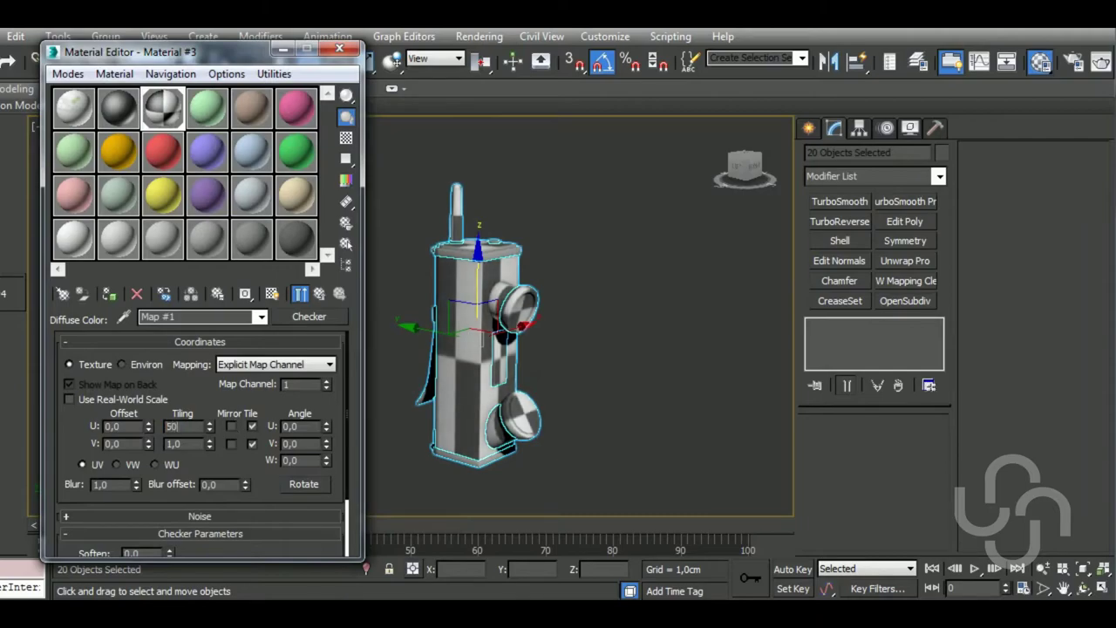
type("50")
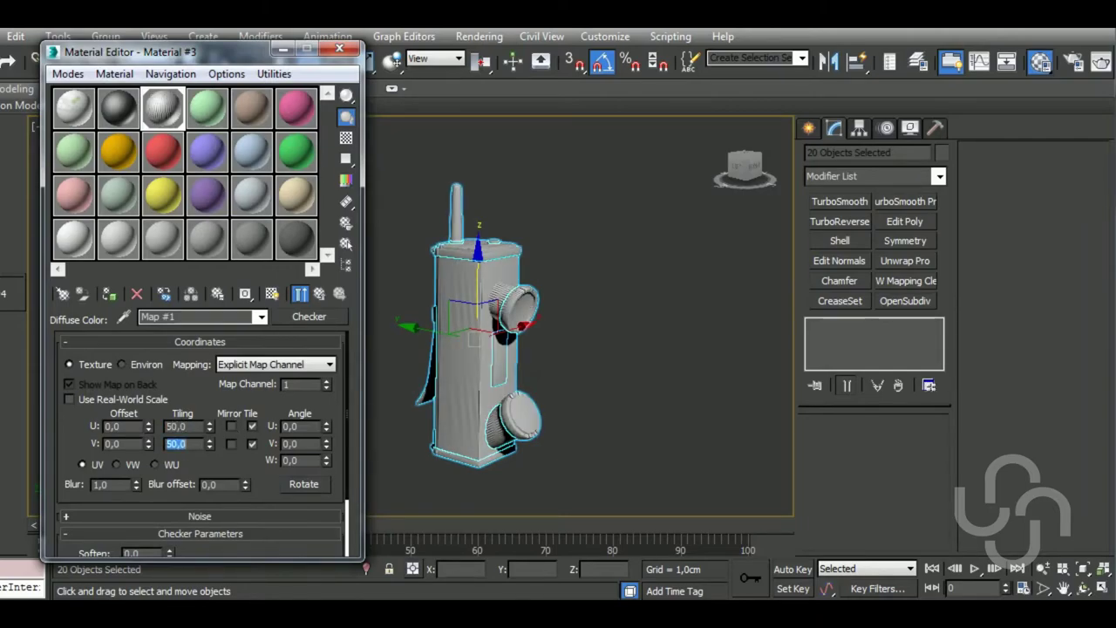
left_click(346, 54)
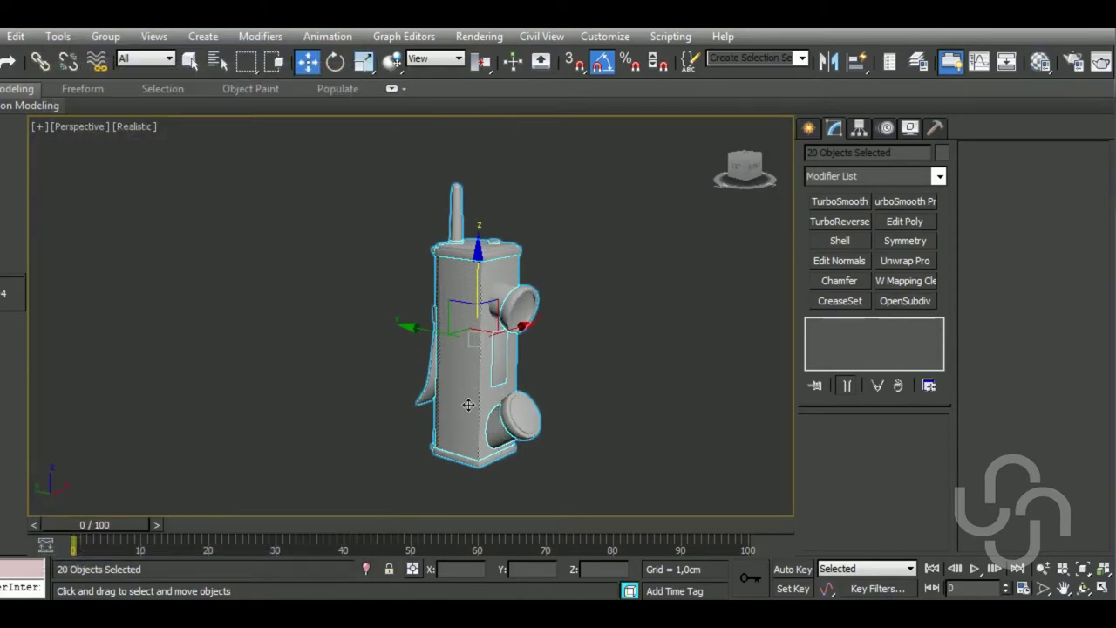
Add an Unwrap UVW modifier to the main box and select all its faces in the UV editor
left_click(477, 348)
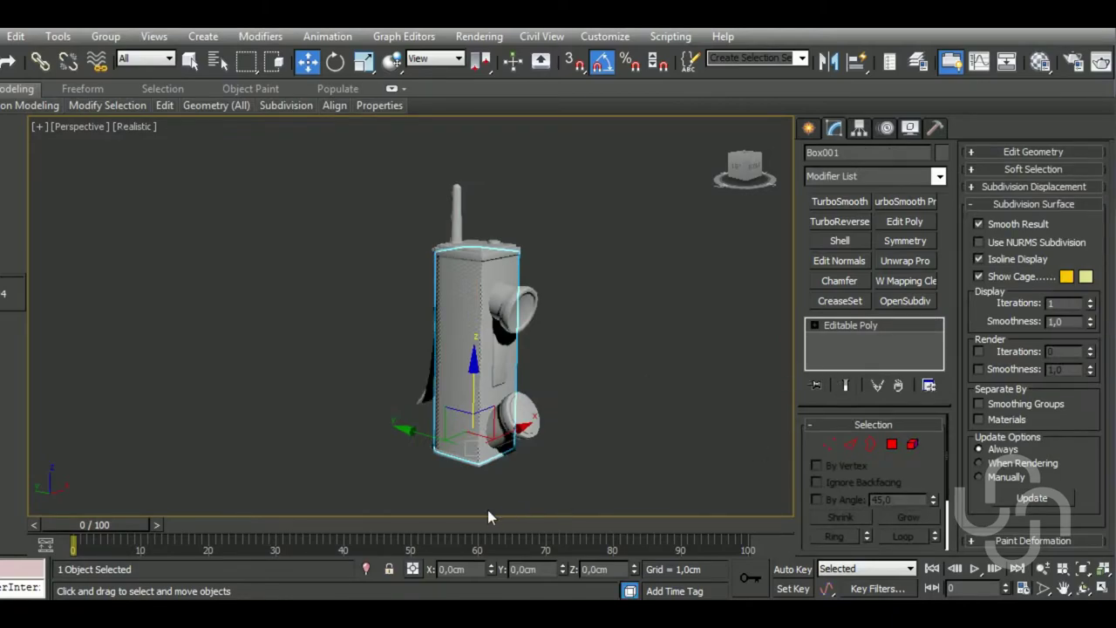
left_click(906, 262)
left_click(1032, 371)
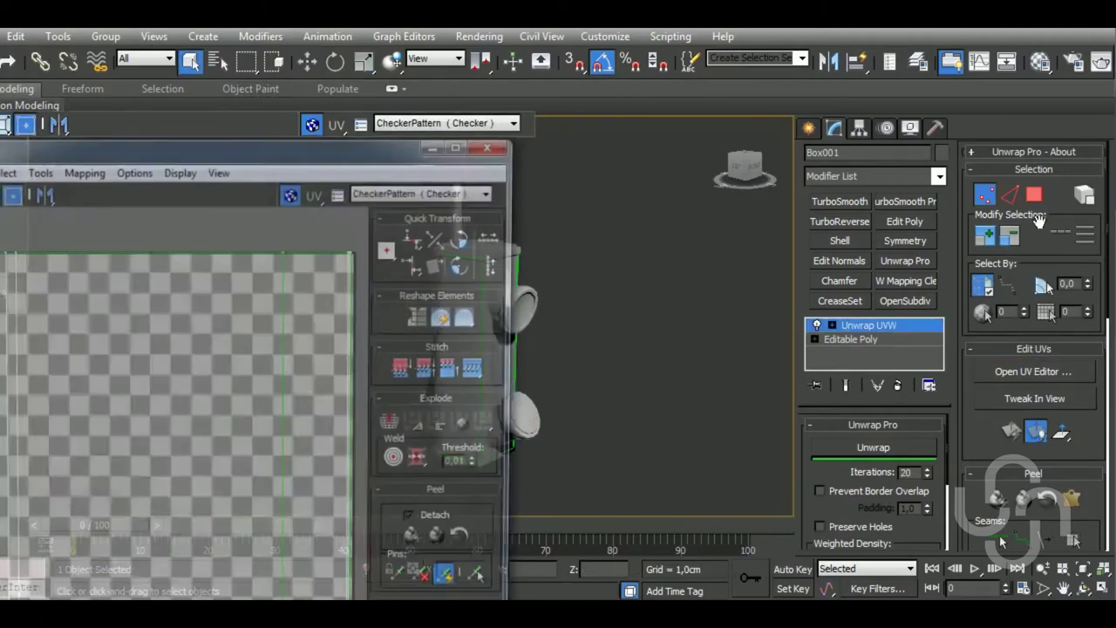
left_click(1033, 194)
middle_click_drag(622, 274, 722, 275)
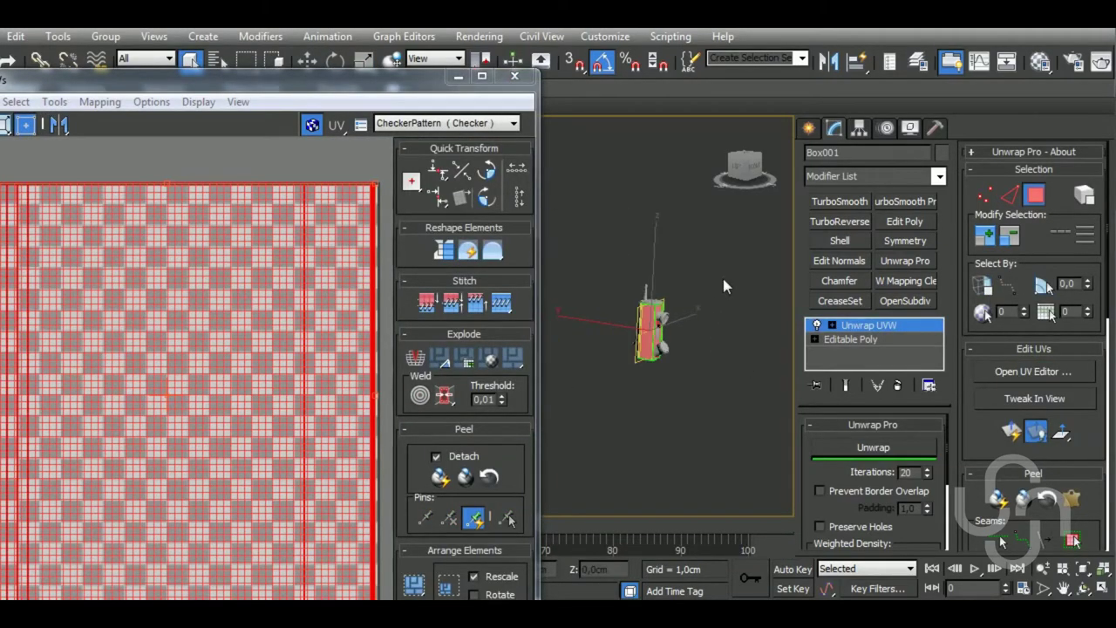
Apply Normal mapping to the box's UVs and pack the islands larger
left_click(99, 102)
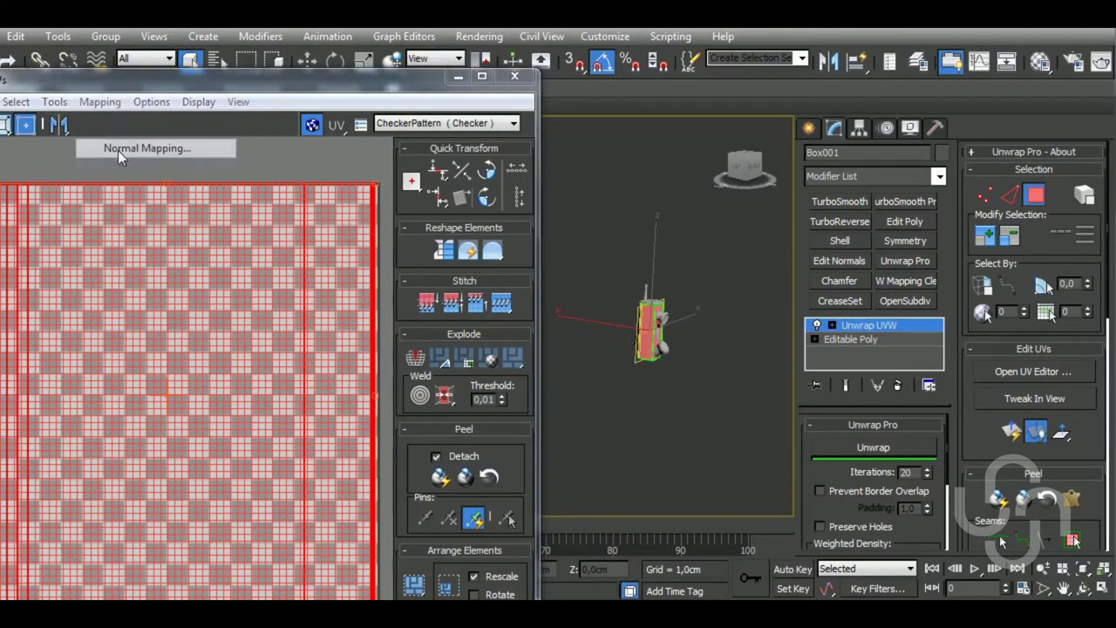
left_click(118, 149)
left_click(90, 44)
left_click(52, 103)
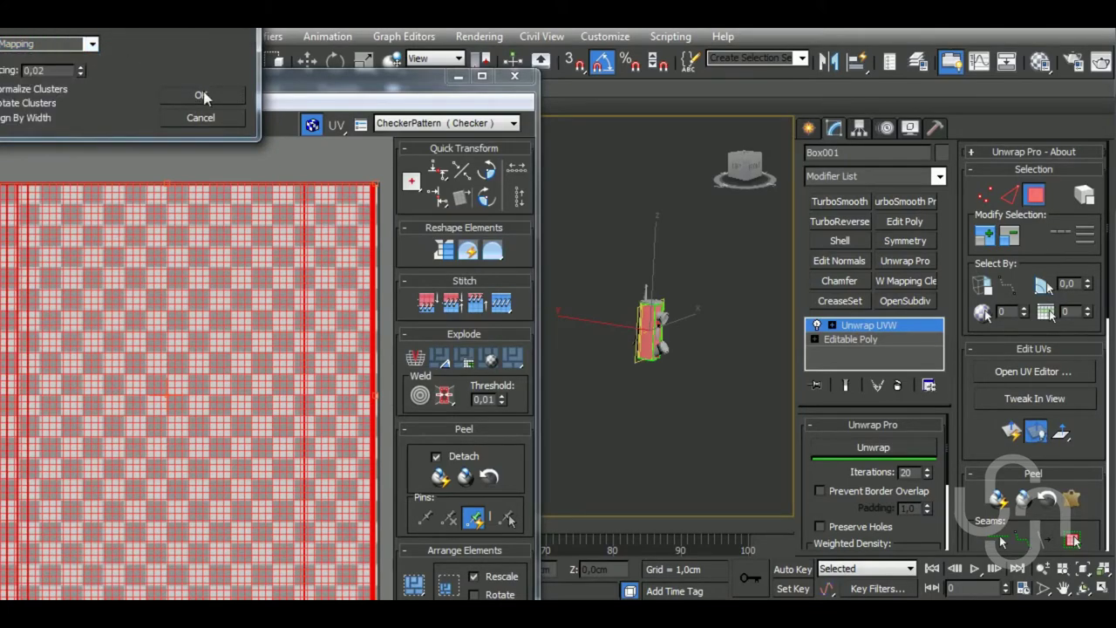
left_click(200, 94)
left_click_drag(529, 455, 530, 321)
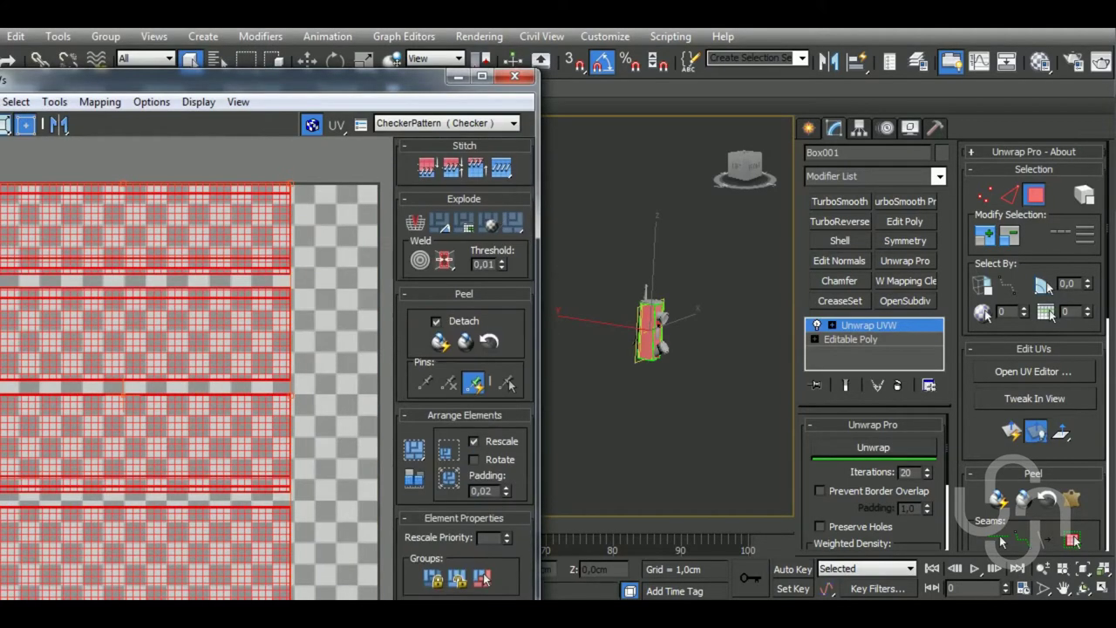
left_click(414, 449)
scroll(688, 310, "up", 2)
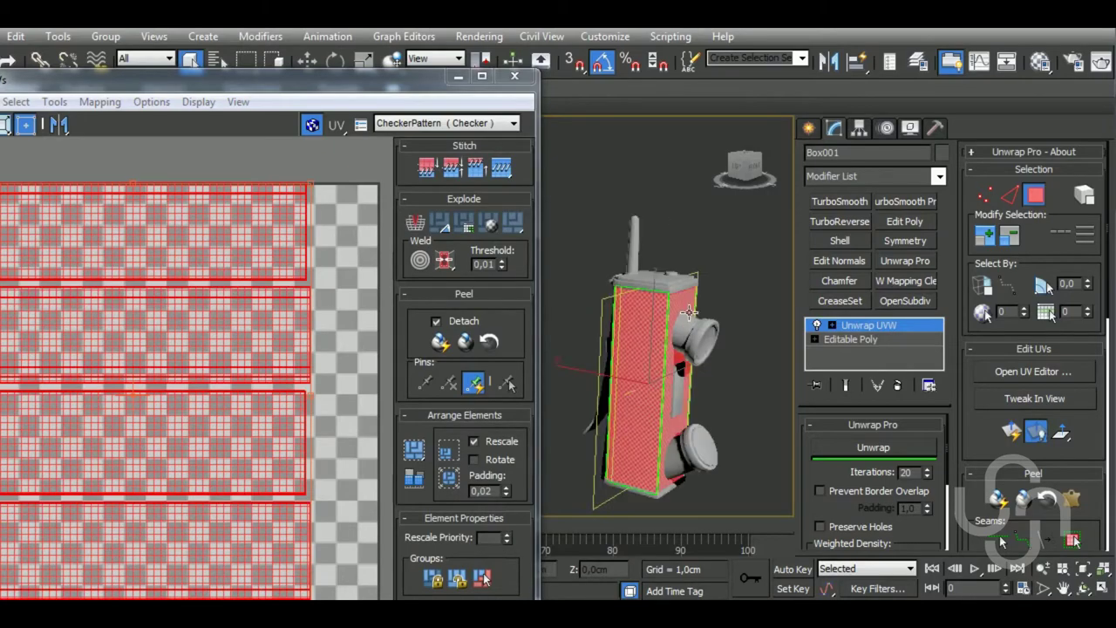
scroll(688, 310, "up", 5)
scroll(676, 314, "down", 5)
mouse_move(676, 314)
middle_mouse_down("alt")
mouse_move(813, 404)
mouse_move(690, 413)
mouse_move(652, 366)
middle_mouse_up("alt")
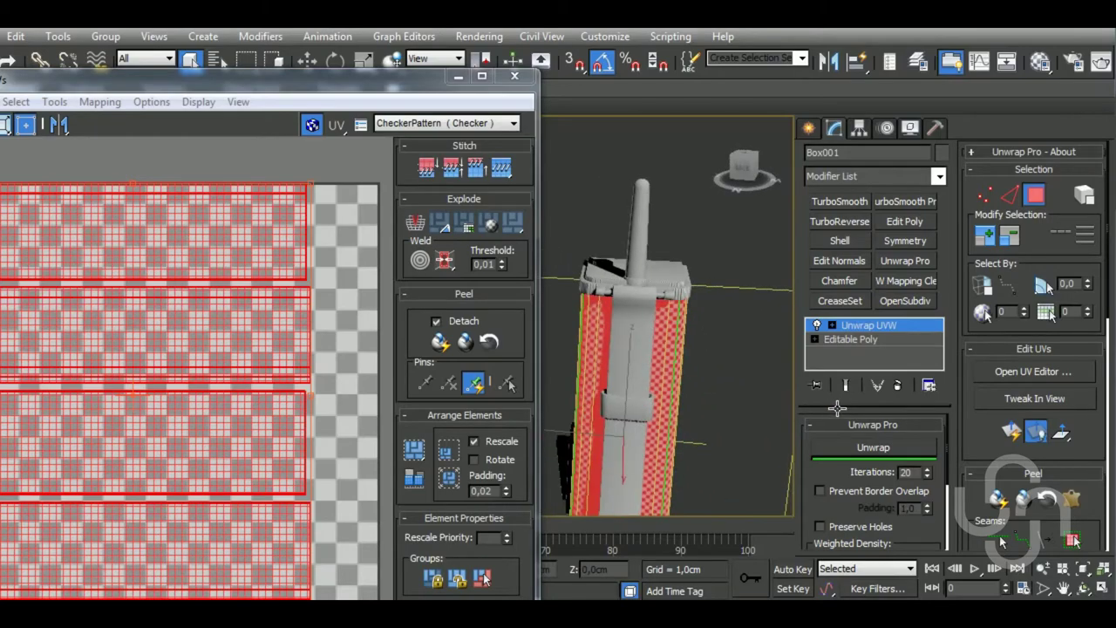
Freeform-scale all the box's UV strips down and move them to the checker square's top-left corner
left_click(655, 361)
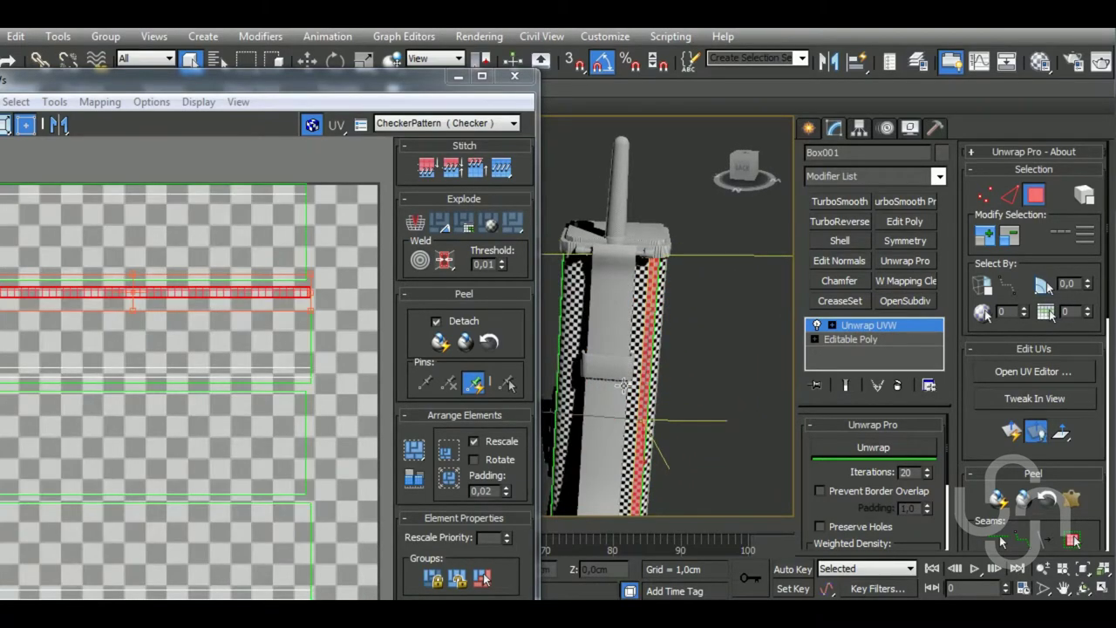
scroll(241, 385, "down", 2)
scroll(241, 384, "down", 2)
mouse_move(645, 383)
middle_mouse_down("alt")
mouse_move(577, 393)
mouse_move(671, 336)
middle_mouse_up("alt")
scroll(671, 336, "up", 5)
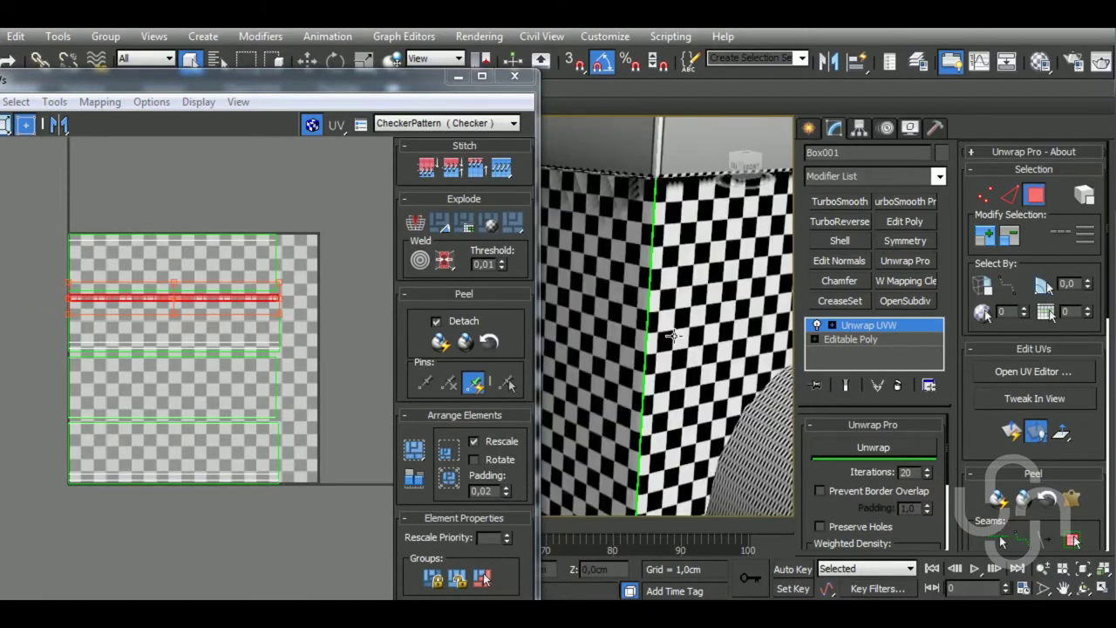
scroll(671, 335, "down", 5)
scroll(298, 265, "down", 1)
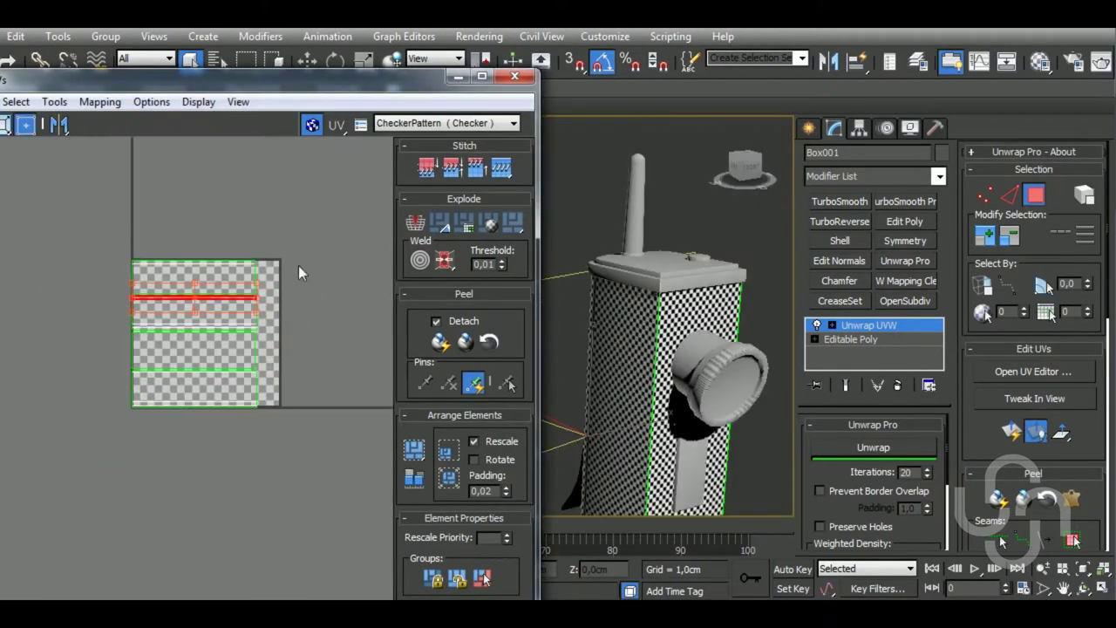
left_click_drag(298, 265, 67, 472)
left_click(5, 125)
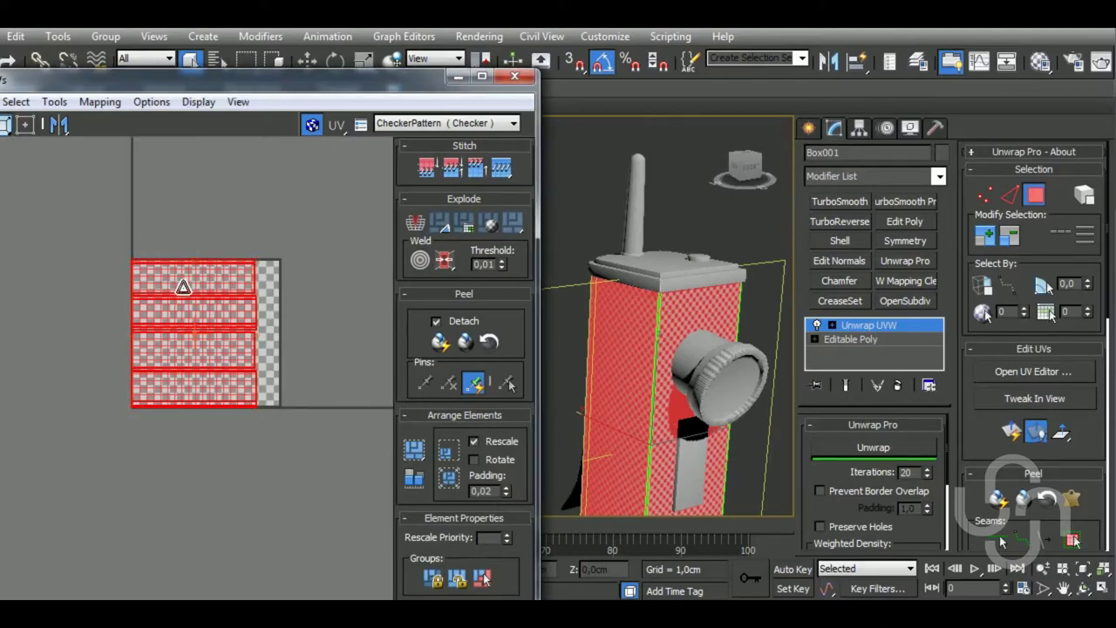
left_click_drag(182, 282, 183, 466)
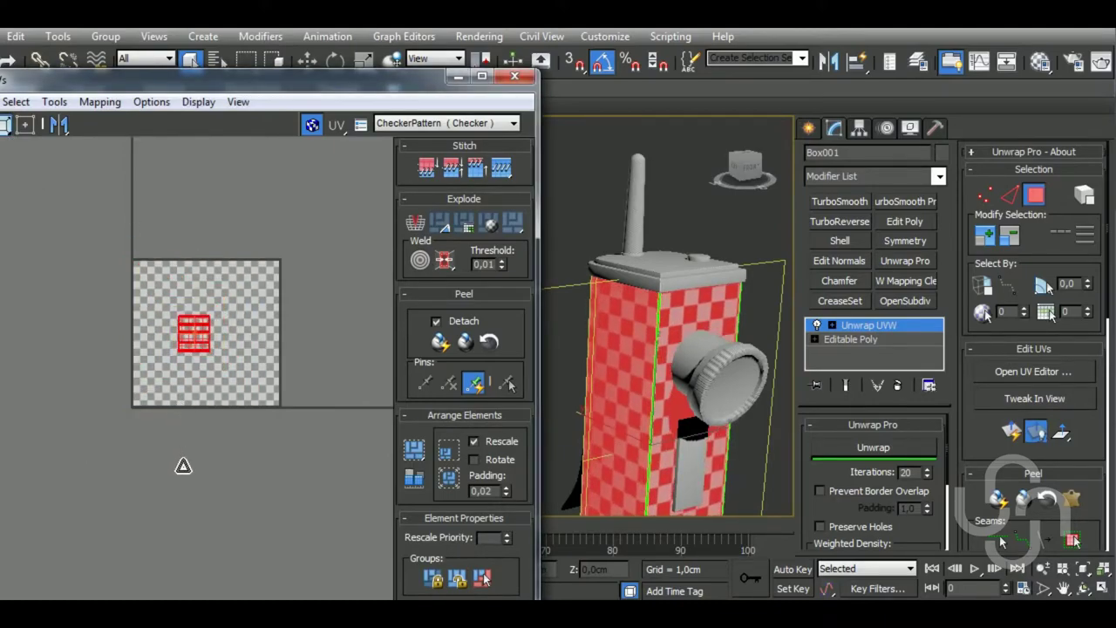
left_click_drag(217, 358, 174, 304)
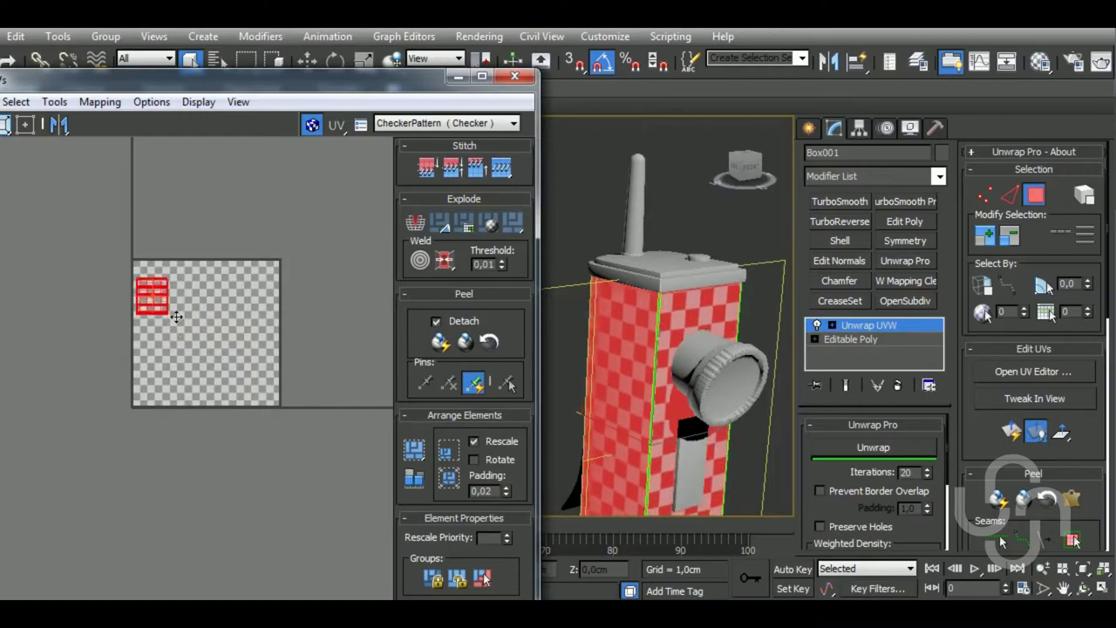
left_click(515, 77)
left_click(907, 324)
mouse_move(636, 252)
middle_mouse_down()
mouse_move(439, 234)
mouse_move(421, 189)
middle_mouse_up()
Select the lower cylinder Cylinder002 and isolate it
middle_click_drag(559, 422, 523, 403, "alt")
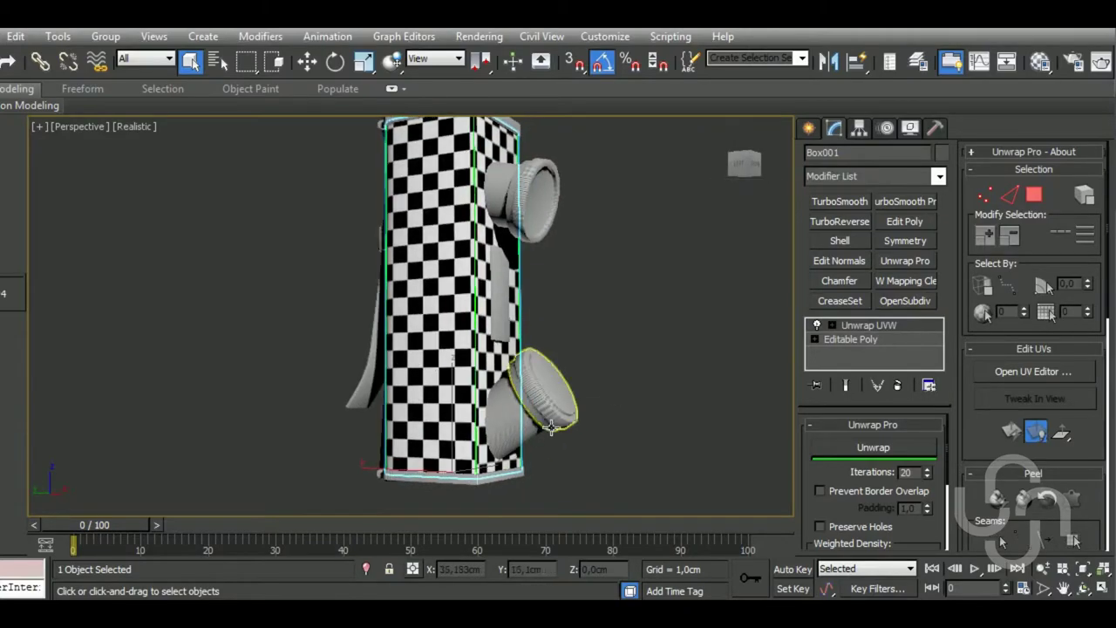
left_click(523, 403)
left_click(366, 569)
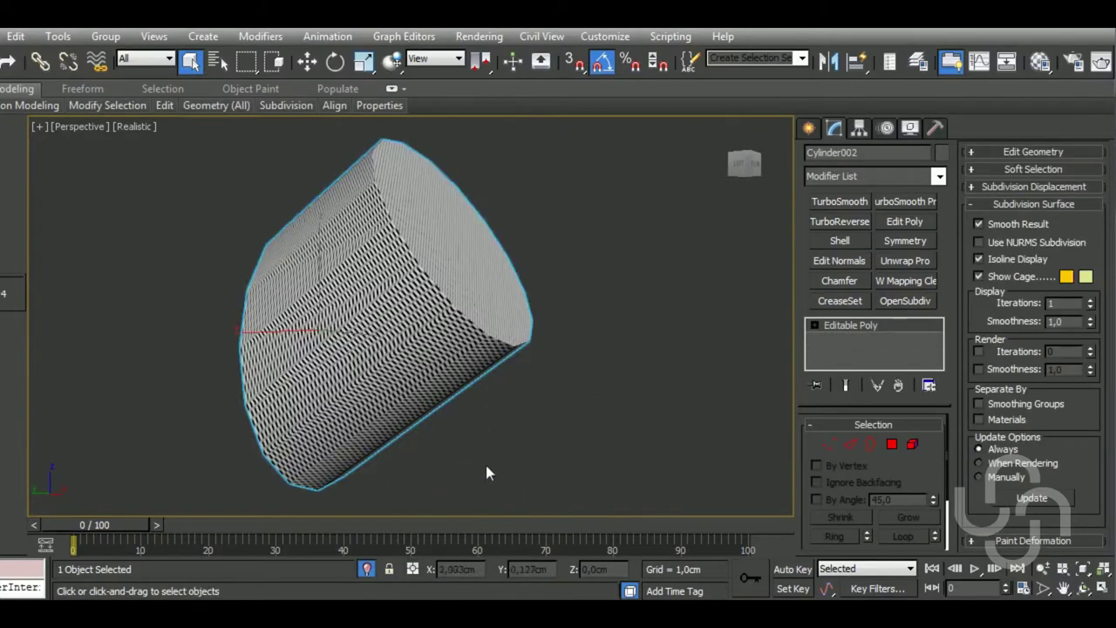
mouse_move(486, 465)
middle_mouse_down("alt")
mouse_move(609, 451)
mouse_move(810, 475)
middle_mouse_up("alt")
Delete both end-cap polygons of the cylinder
left_click(891, 445)
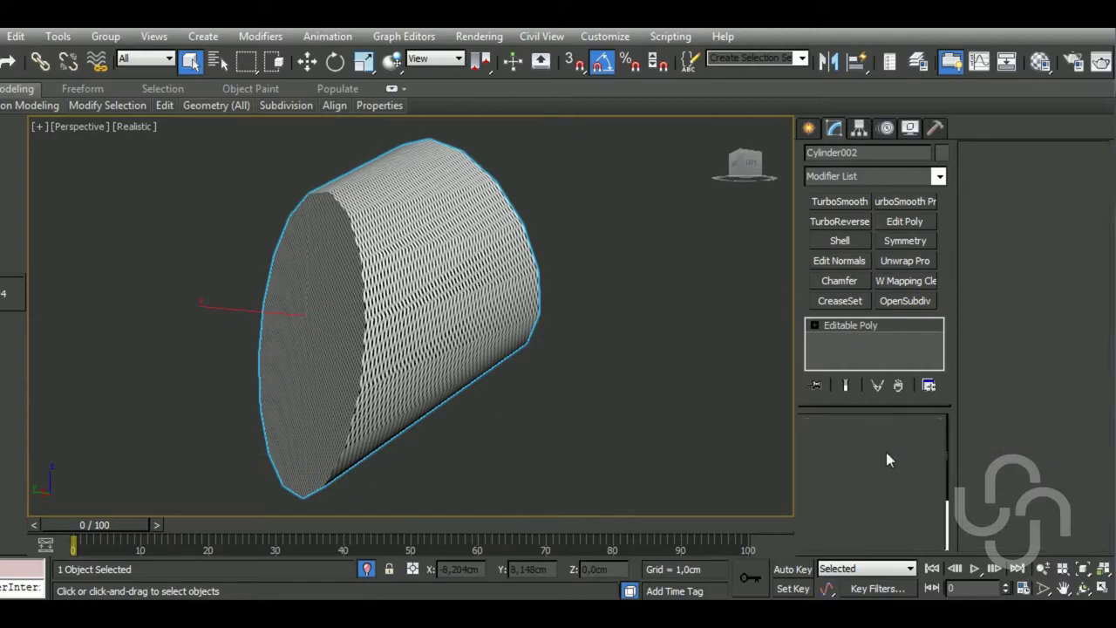
left_click(384, 375)
key("Delete")
middle_click_drag(504, 394, 419, 423, "alt")
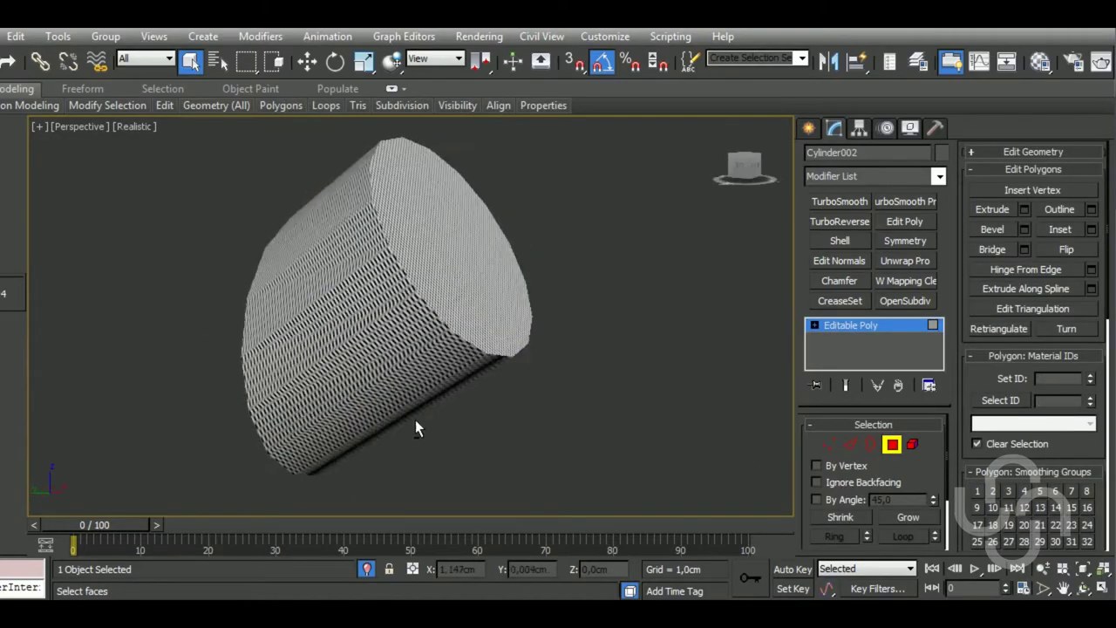
left_click(366, 568)
mouse_move(541, 462)
middle_mouse_down("alt")
mouse_move(588, 444)
mouse_move(488, 485)
middle_mouse_up("alt")
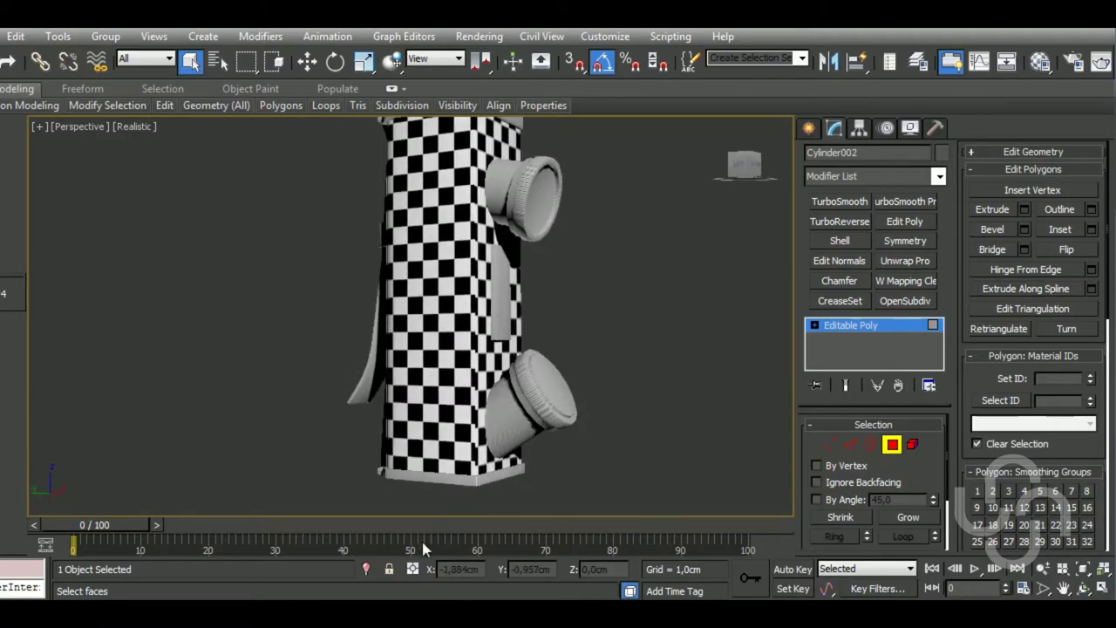
left_click(367, 569)
left_click(502, 292)
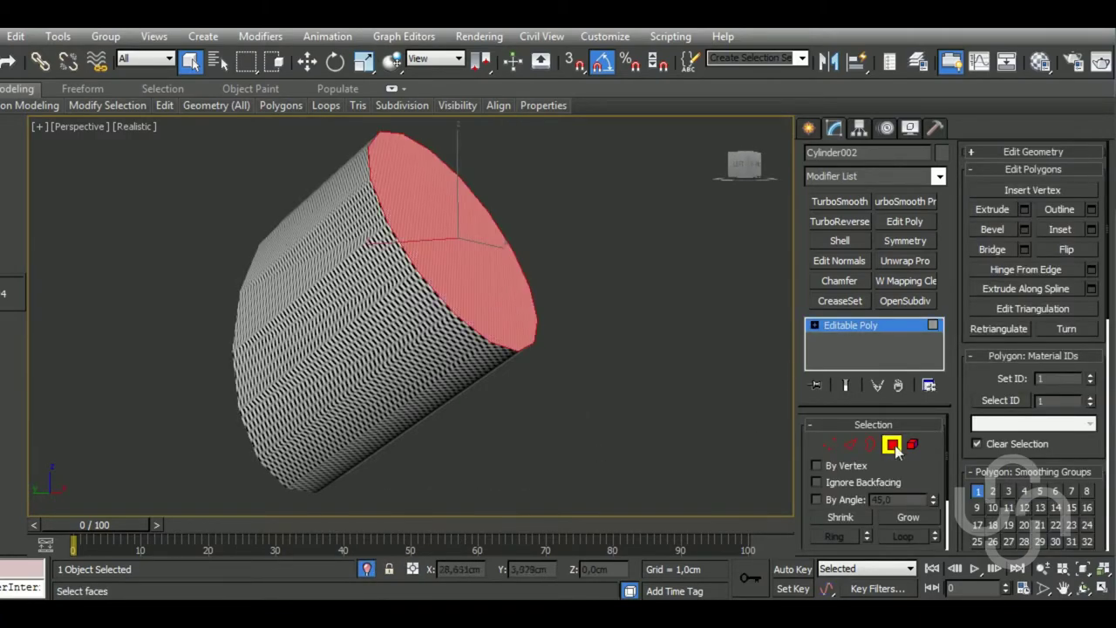
key("Delete")
left_click(892, 444)
Add an Unwrap UVW modifier to the cylinder and select all its faces in the UV editor
left_click(916, 262)
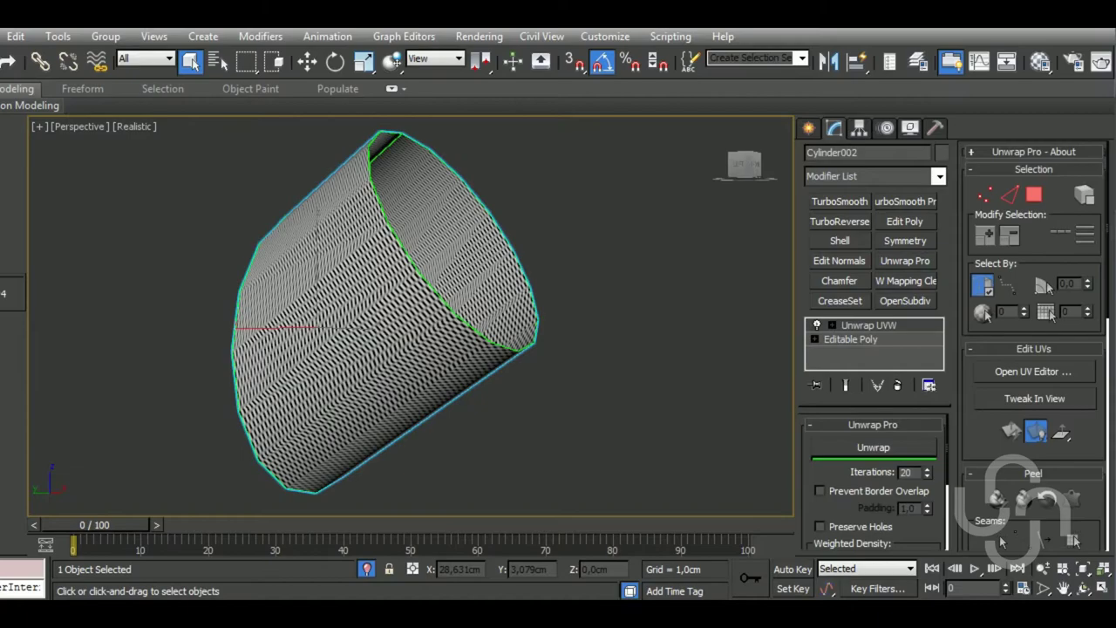
left_click(1032, 372)
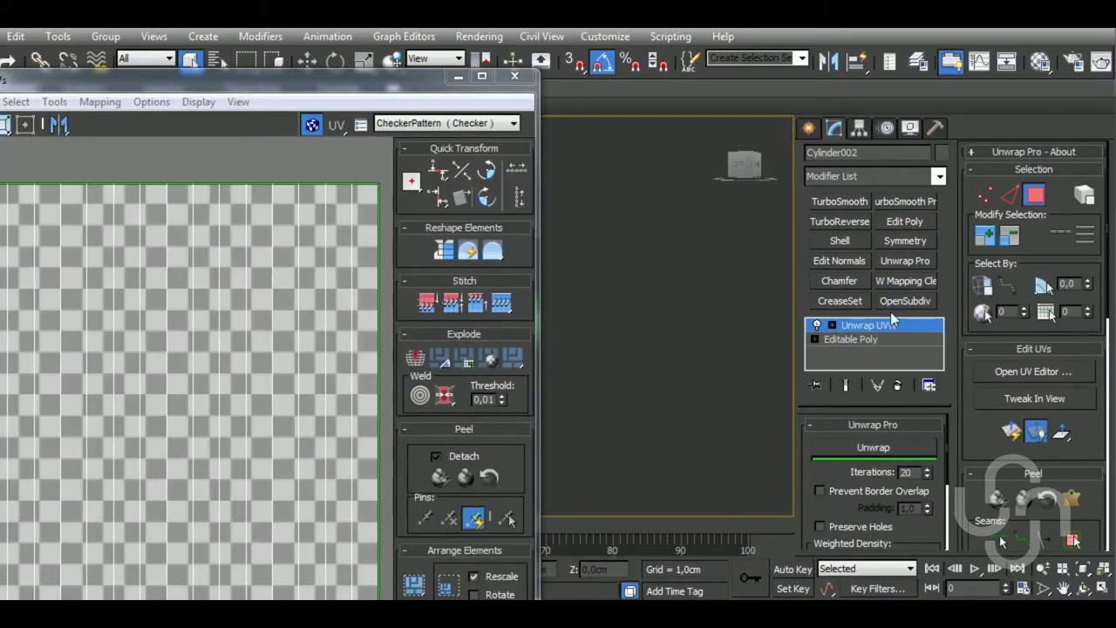
mouse_move(635, 398)
middle_mouse_down()
mouse_move(726, 335)
mouse_move(724, 259)
middle_mouse_up()
key("ctrl+a")
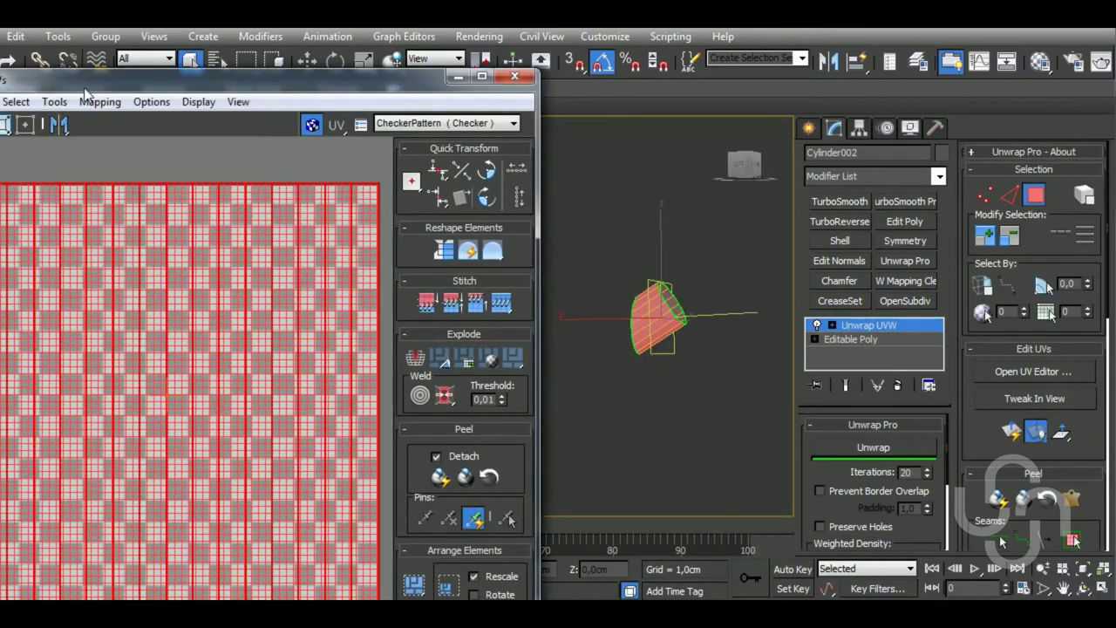
Apply Unfold Mapping to Cylinder002's faces, splitting its UVs into separate clusters
left_click(100, 102)
left_click(107, 167)
left_click(91, 44)
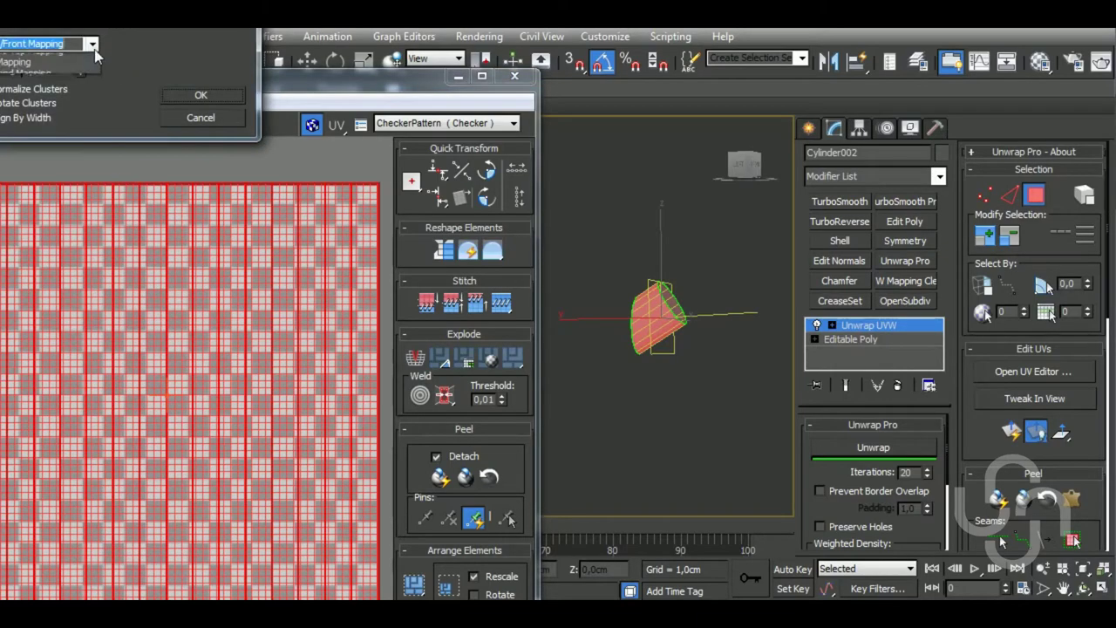
left_click(63, 104)
left_click(253, 152)
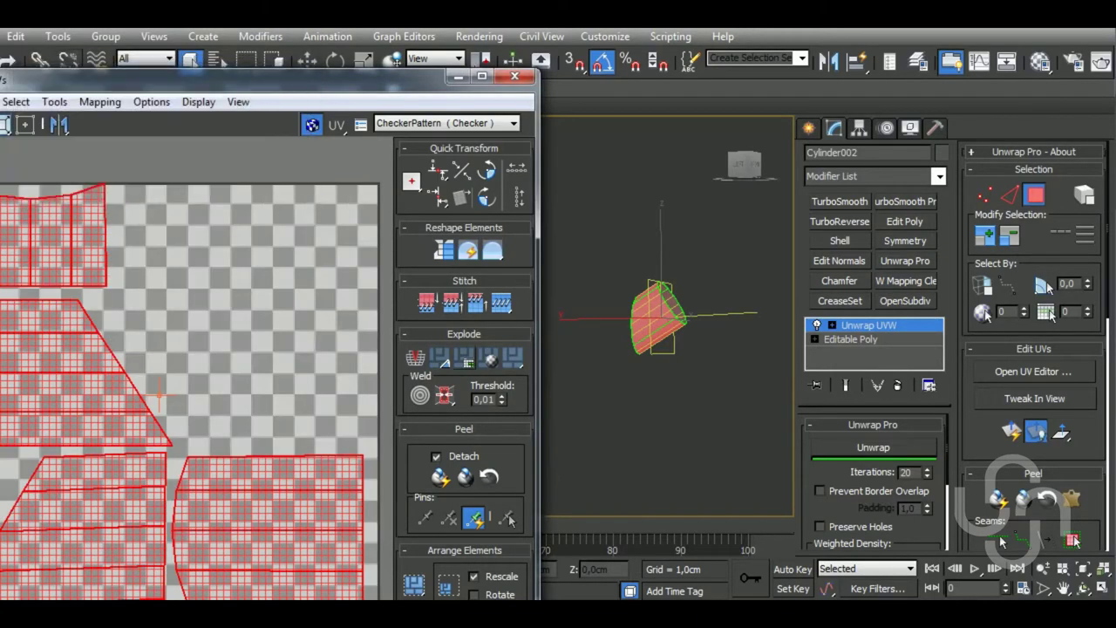
Pack the unfolded clusters inside the checker square
left_click_drag(533, 460, 530, 324)
left_click(414, 478)
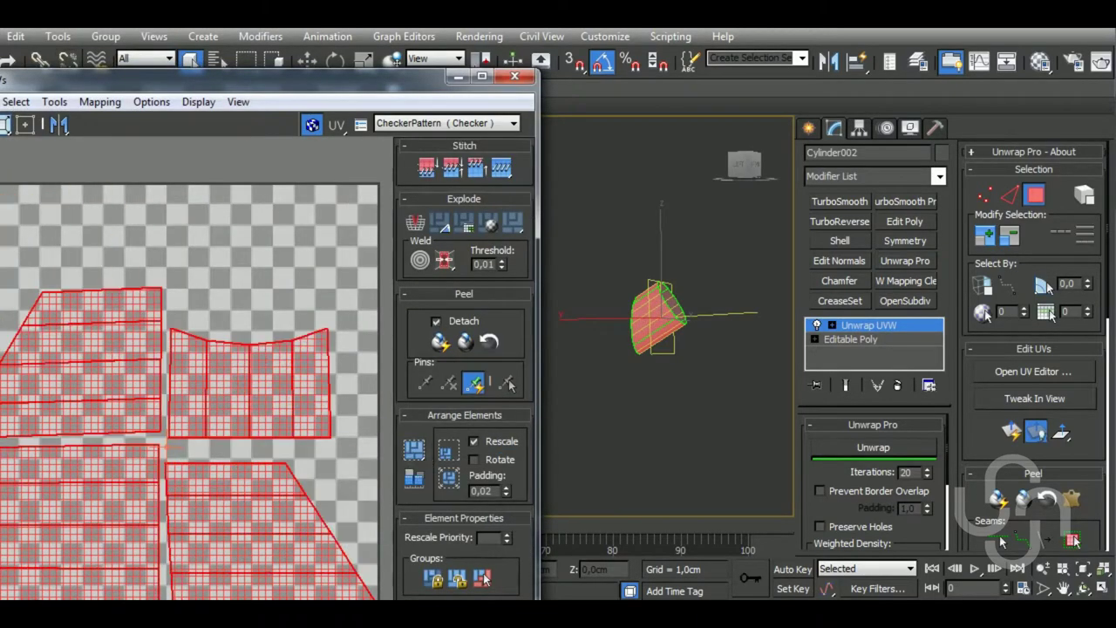
mouse_move(328, 81)
left_mouse_down()
mouse_move(345, 40)
mouse_move(342, 170)
mouse_move(342, 45)
left_mouse_up()
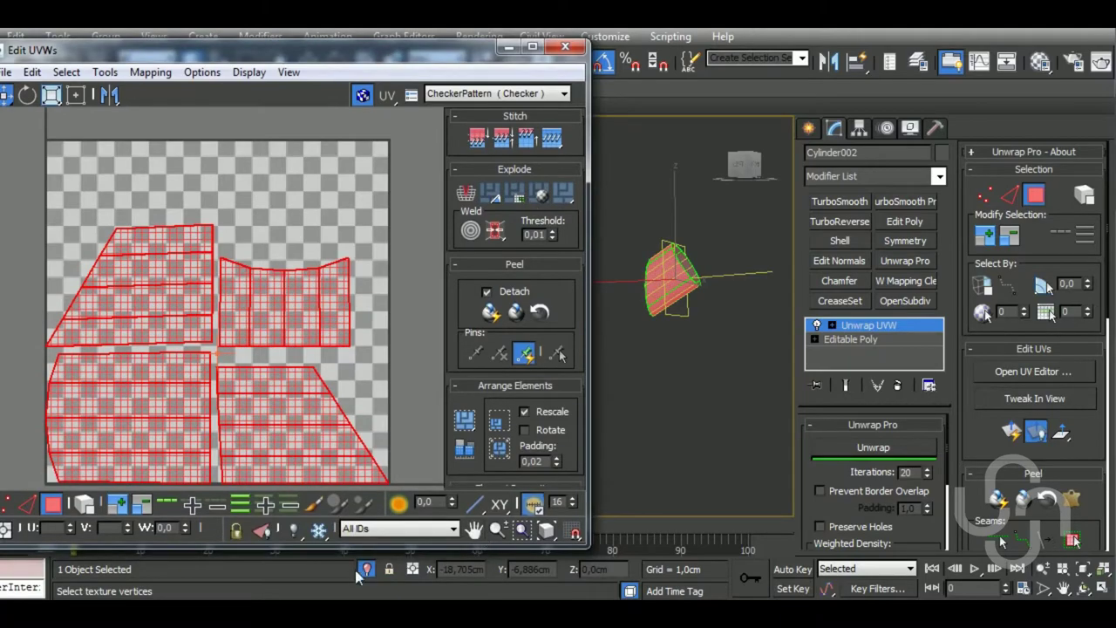
scroll(688, 366, "up", 3)
scroll(715, 353, "up", 3)
Select strips of Cylinder002's UV faces to inspect the current layout
scroll(725, 350, "up", 3)
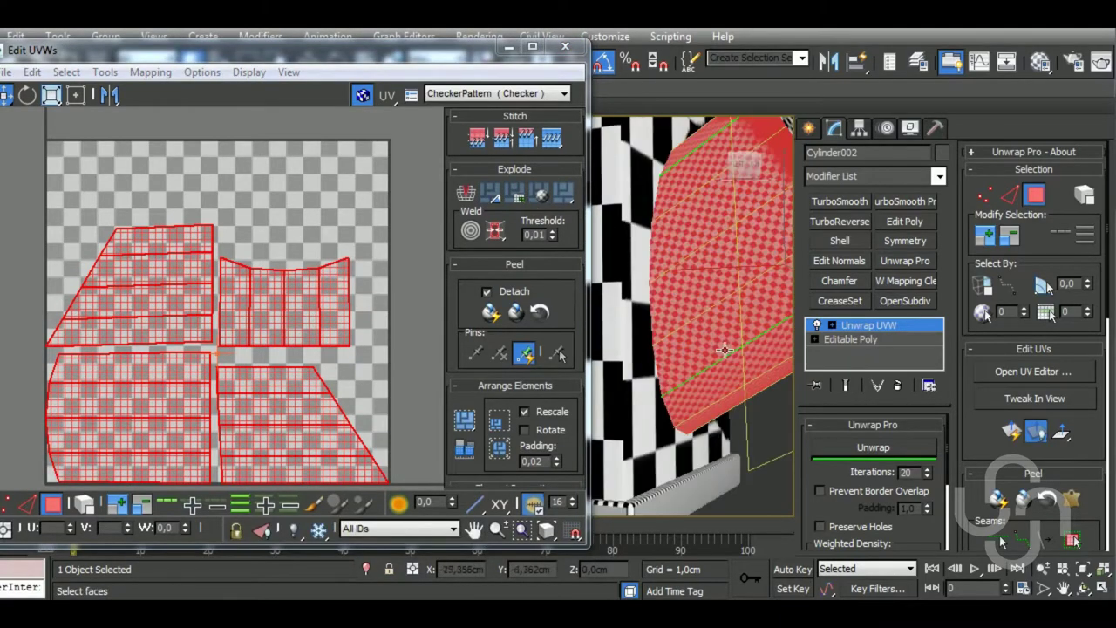
left_click(724, 351)
scroll(698, 340, "down", 5)
mouse_move(679, 326)
middle_mouse_down("alt")
mouse_move(689, 423)
mouse_move(688, 375)
middle_mouse_up("alt")
left_click(688, 351)
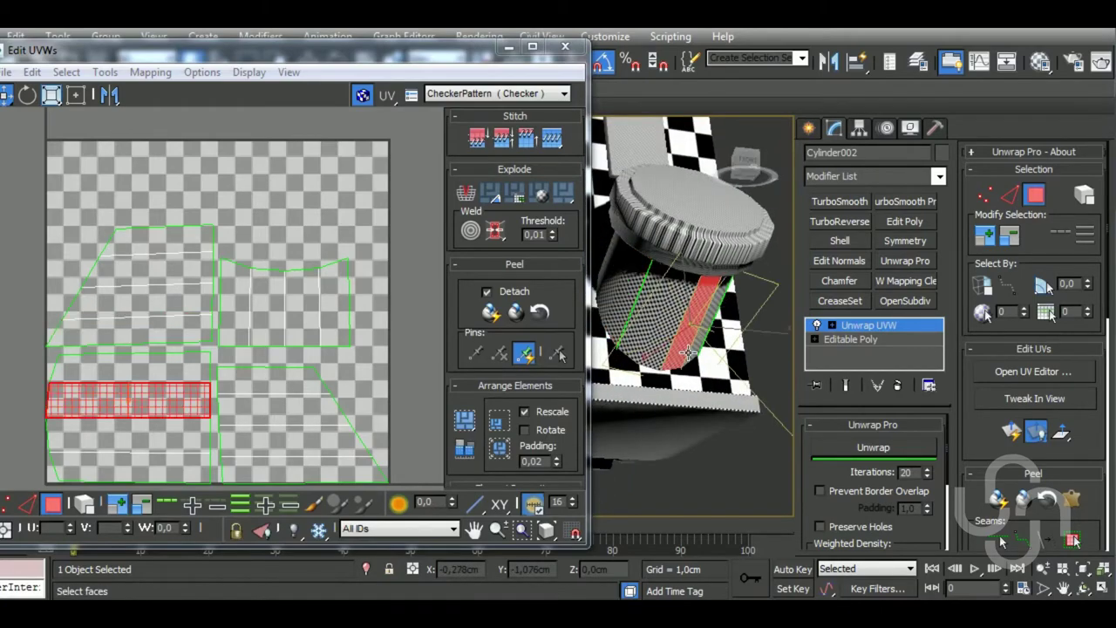
middle_click_drag(207, 391, 231, 323)
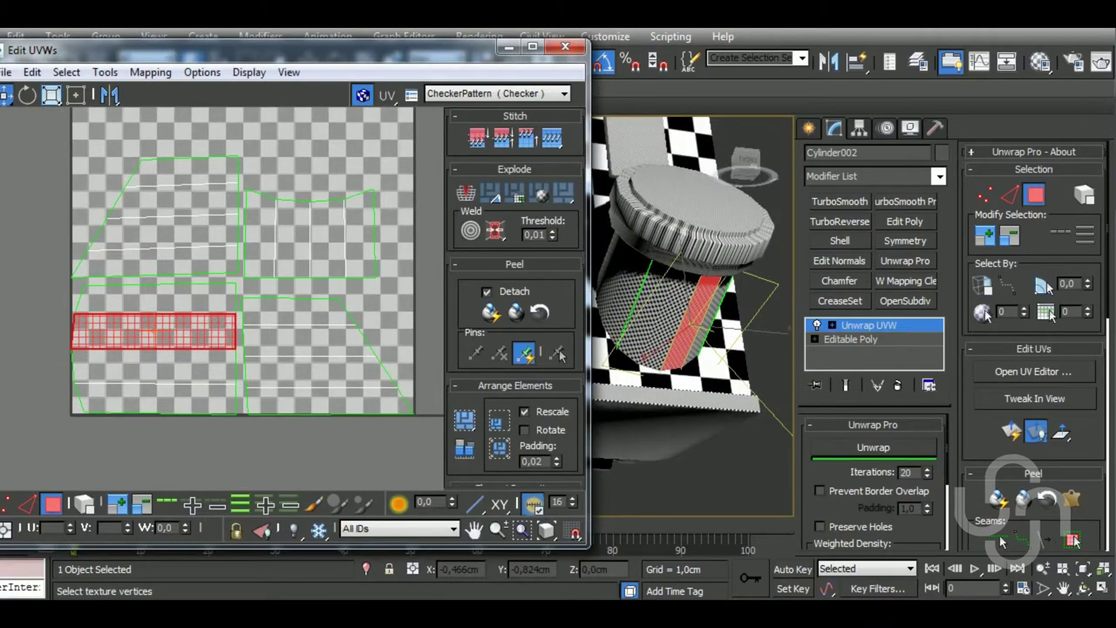
Reshape the left island by moving its bottom edge up, then pick its seam edge
left_click(29, 504)
left_click(150, 412)
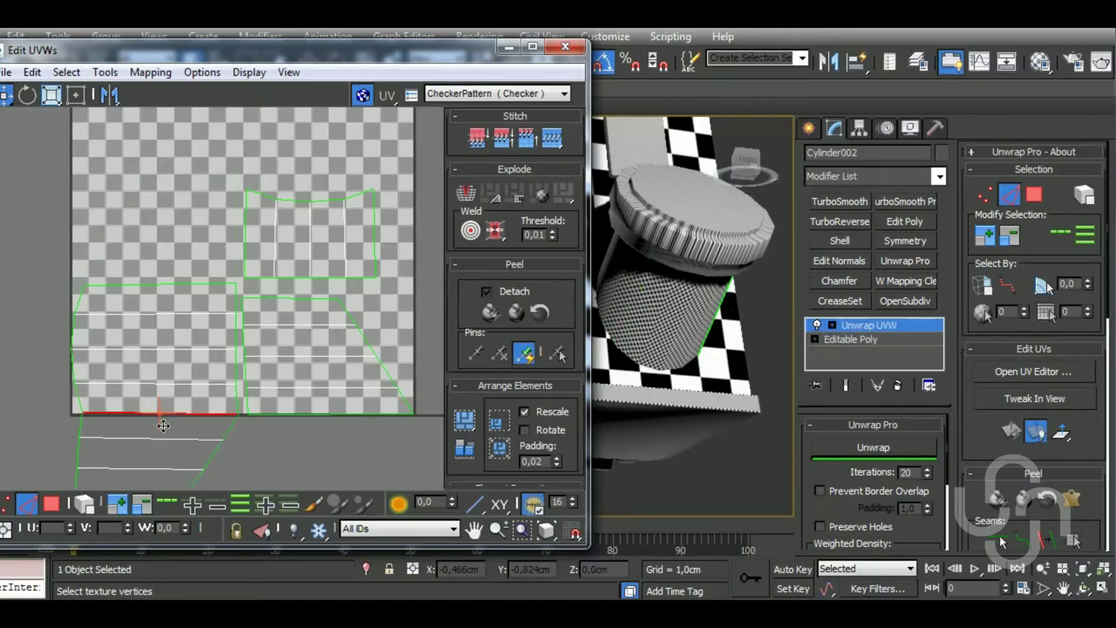
left_click_drag(165, 412, 166, 285)
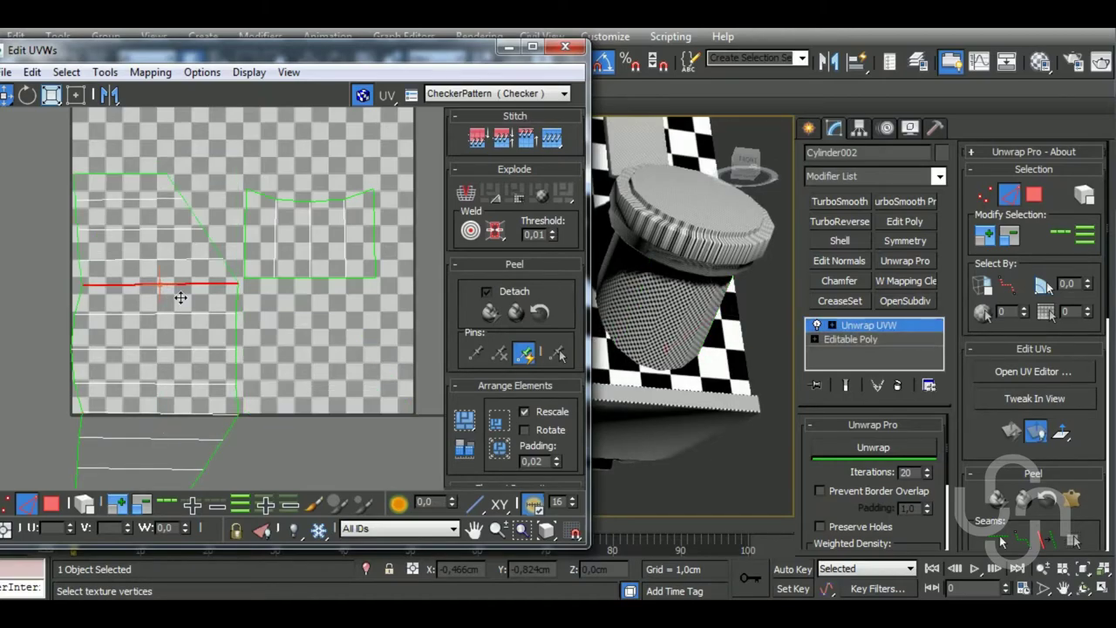
left_click_drag(138, 176, 148, 185)
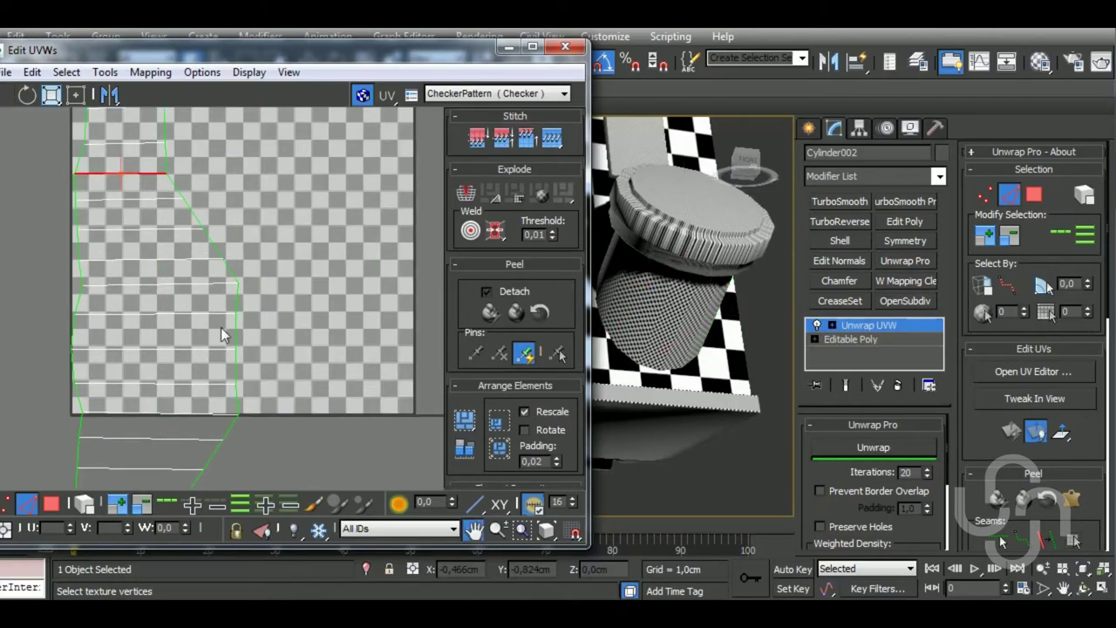
scroll(261, 322, "down", 4)
left_click(684, 333)
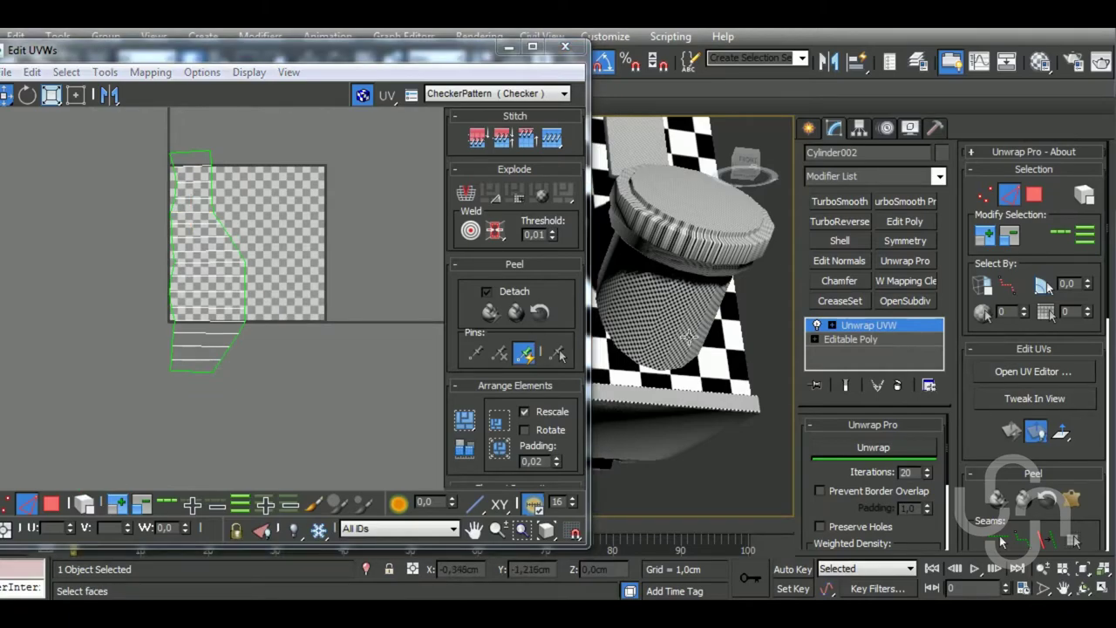
Break the faces below the seam off into a separate UV shell
left_click(51, 503, "ctrl")
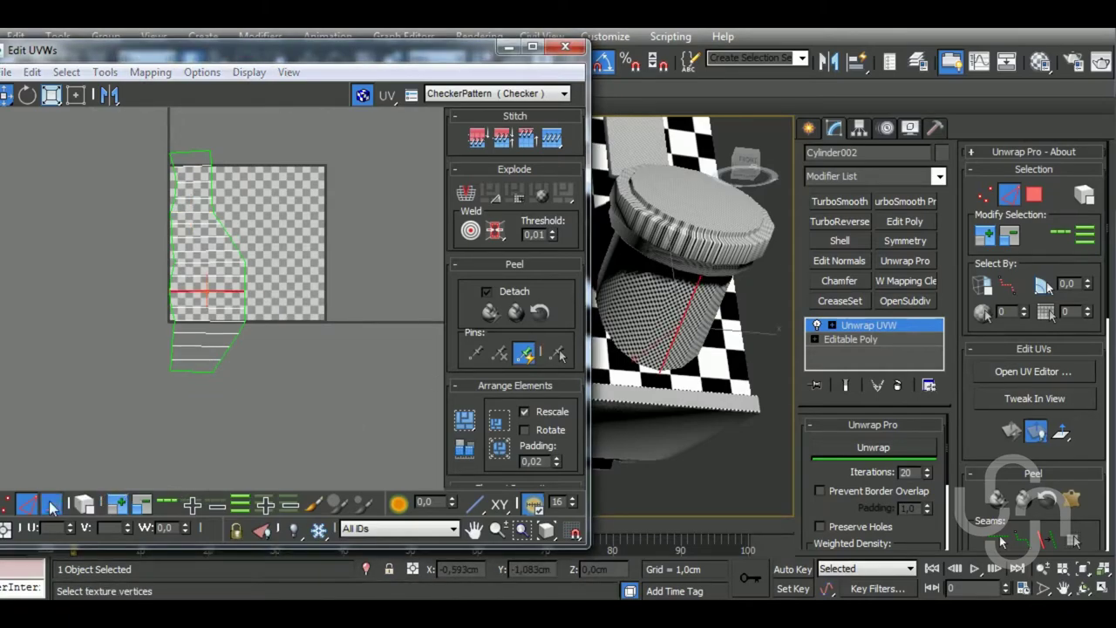
mouse_move(130, 307)
left_mouse_down()
mouse_move(218, 362)
mouse_move(88, 249)
left_mouse_up()
right_click(226, 339)
left_click(207, 353)
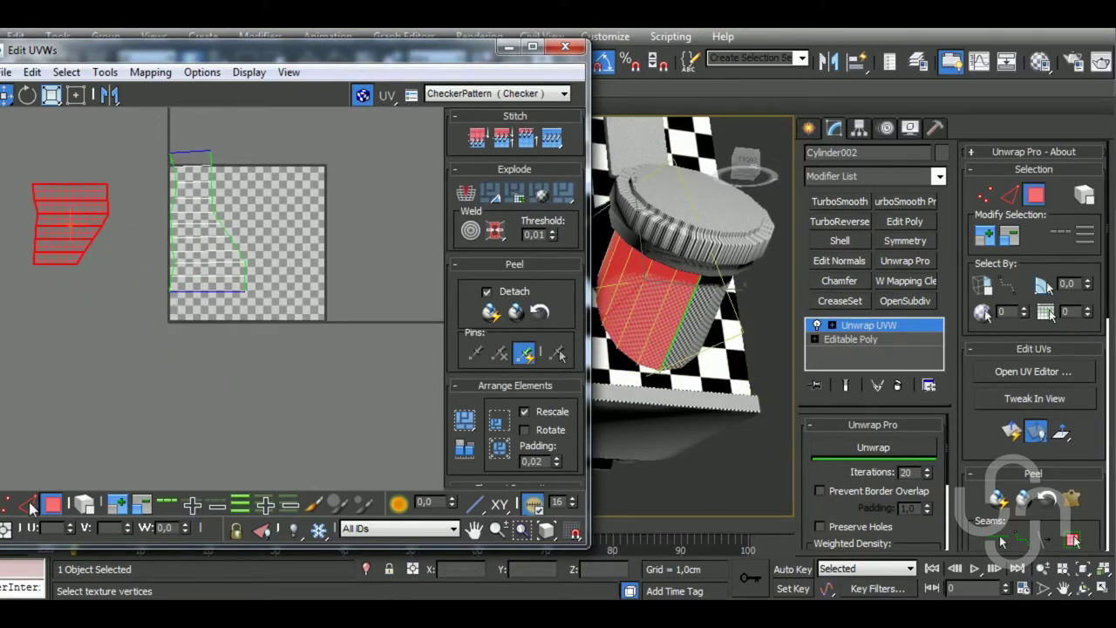
Stitch the two shells together along their shared edge
left_click(29, 504)
middle_click_drag(183, 181, 223, 272)
right_click(234, 250)
left_click(267, 377)
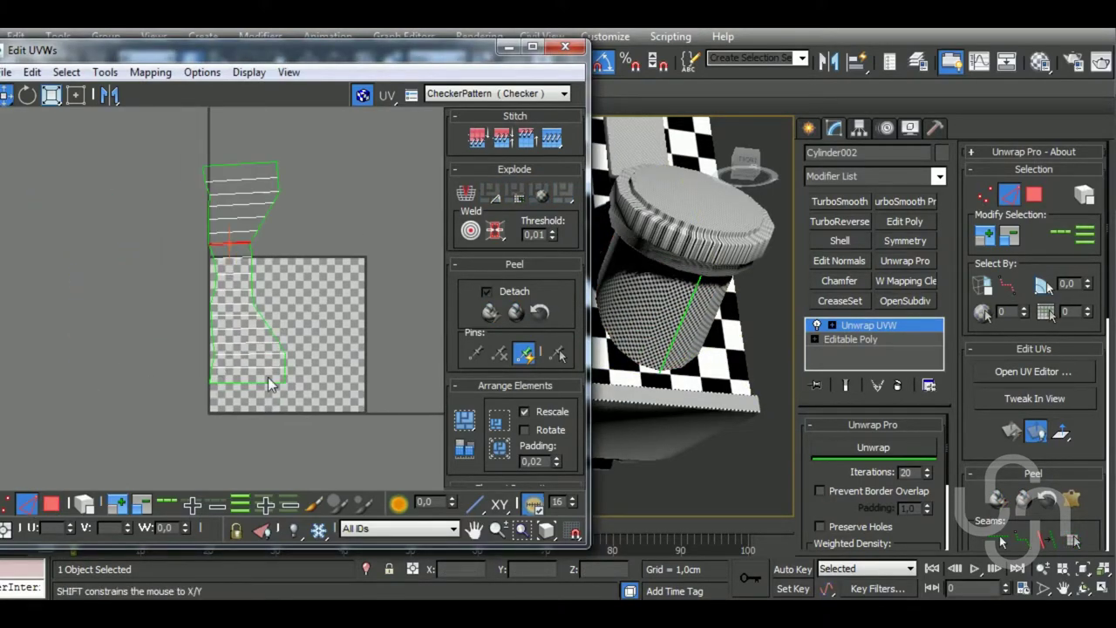
scroll(268, 376, "down", 2)
Select the joined shell and unwrap it flat with Prevent Border Overlap on
key("3")
key("ctrl+a")
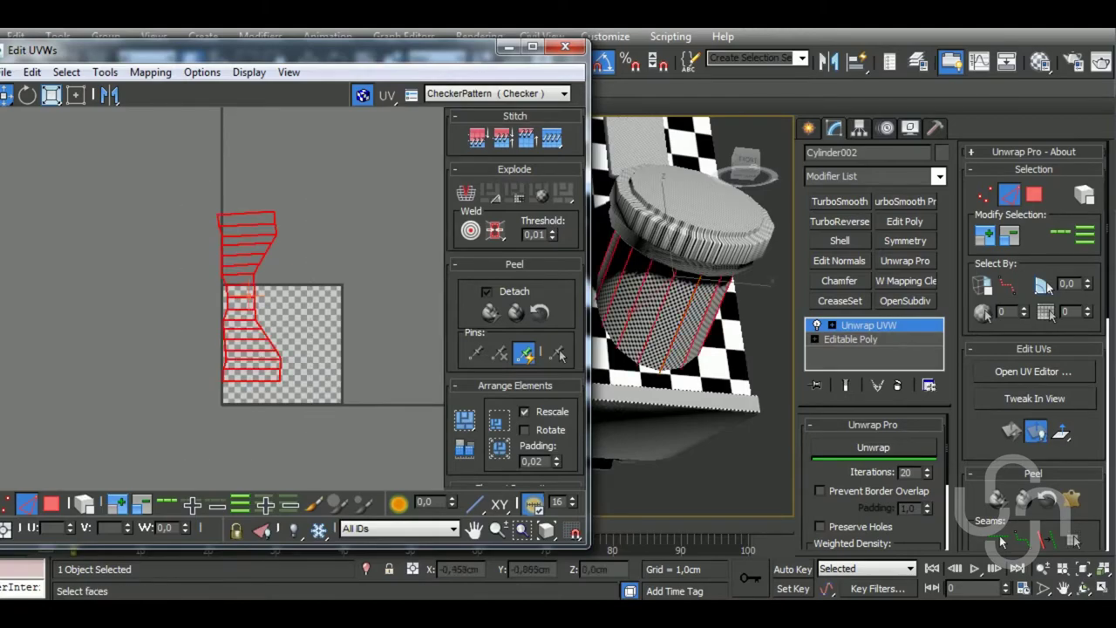
left_click(871, 448)
left_click(819, 490)
left_click(872, 448)
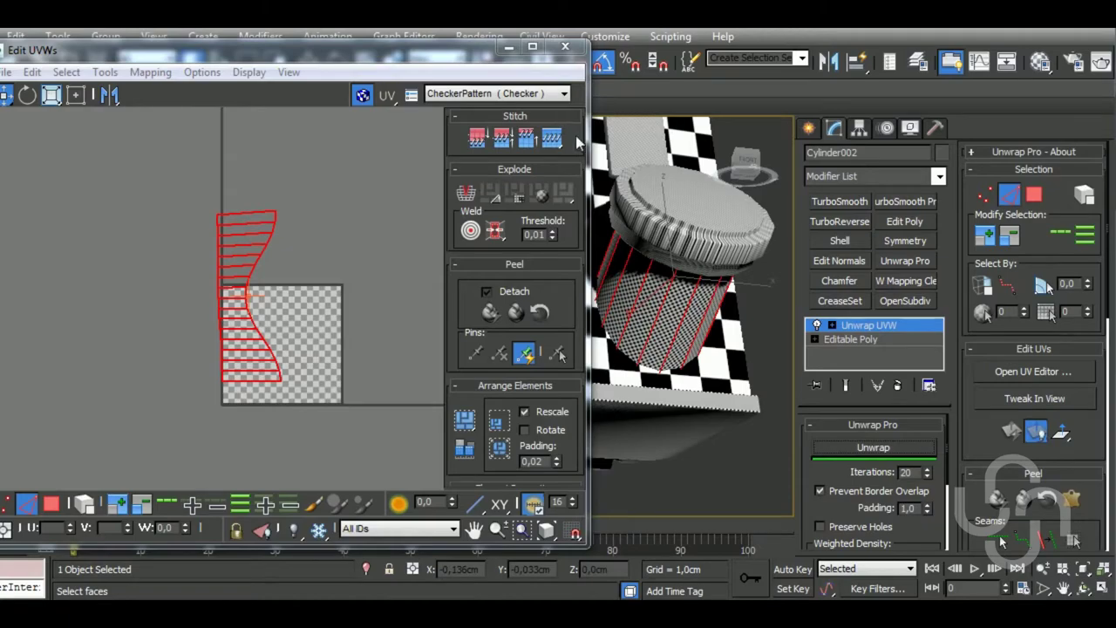
Rotate the shell 90° to horizontal, pack it, and shrink it to enlarge the checks
scroll(558, 174, "up", 3)
left_click(537, 141)
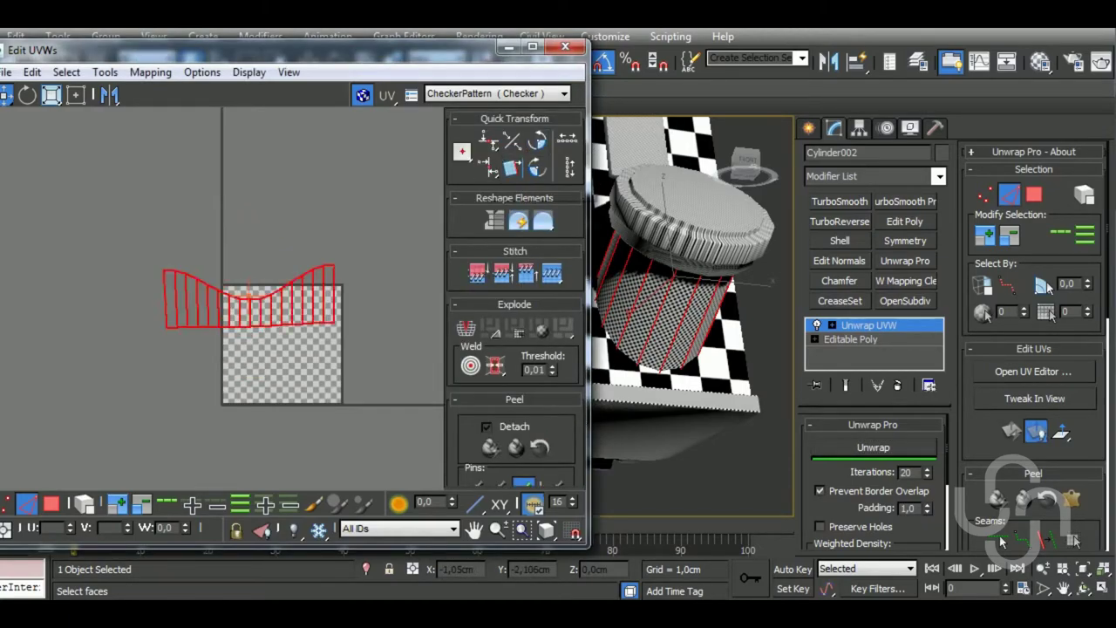
left_click_drag(504, 427, 503, 250)
left_click(464, 406)
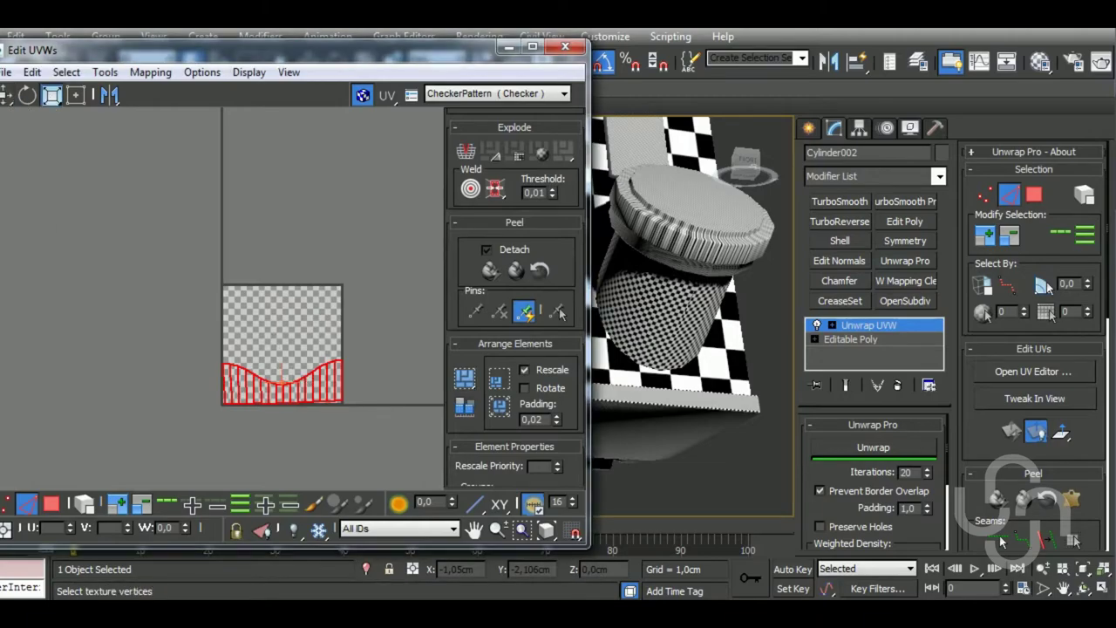
left_click_drag(343, 376, 362, 528)
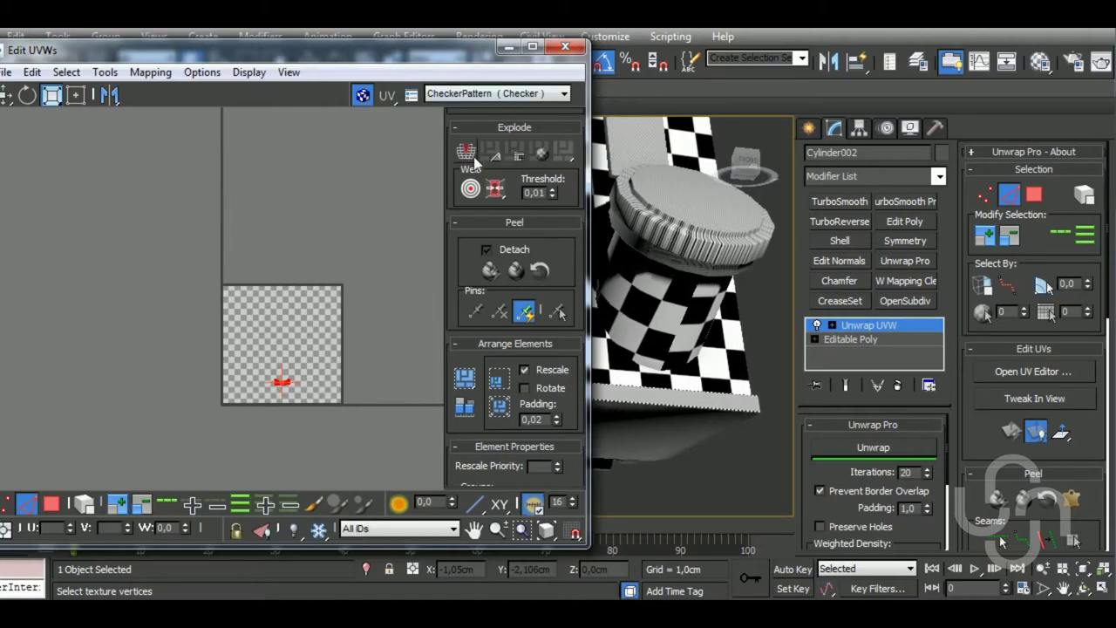
Close the UV editor, select knob cap Object004 and add an Unwrap UVW modifier above its Chamfer
left_click(565, 47)
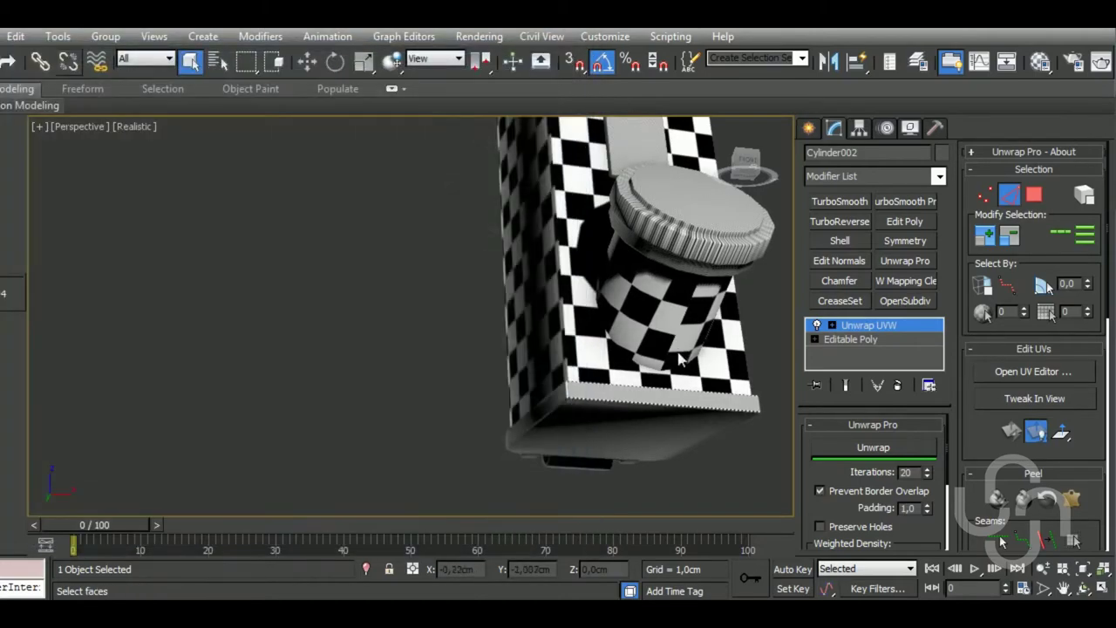
middle_click_drag(582, 368, 682, 396, "alt")
left_click(854, 331)
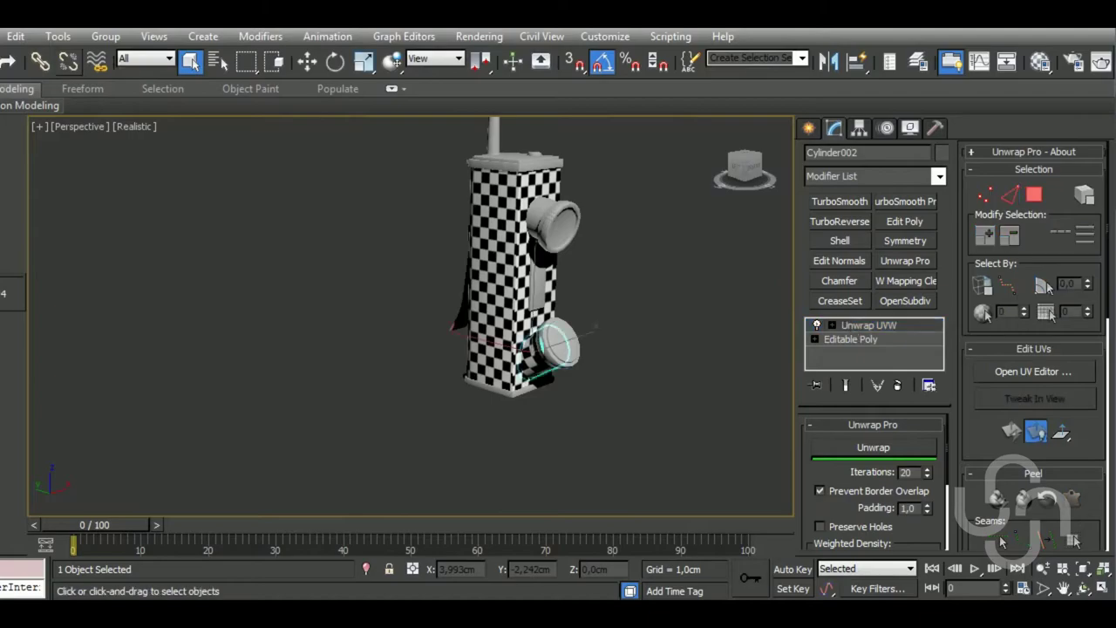
scroll(570, 362, "up", 5)
left_click(570, 363)
middle_click_drag(570, 363, 660, 331, "alt")
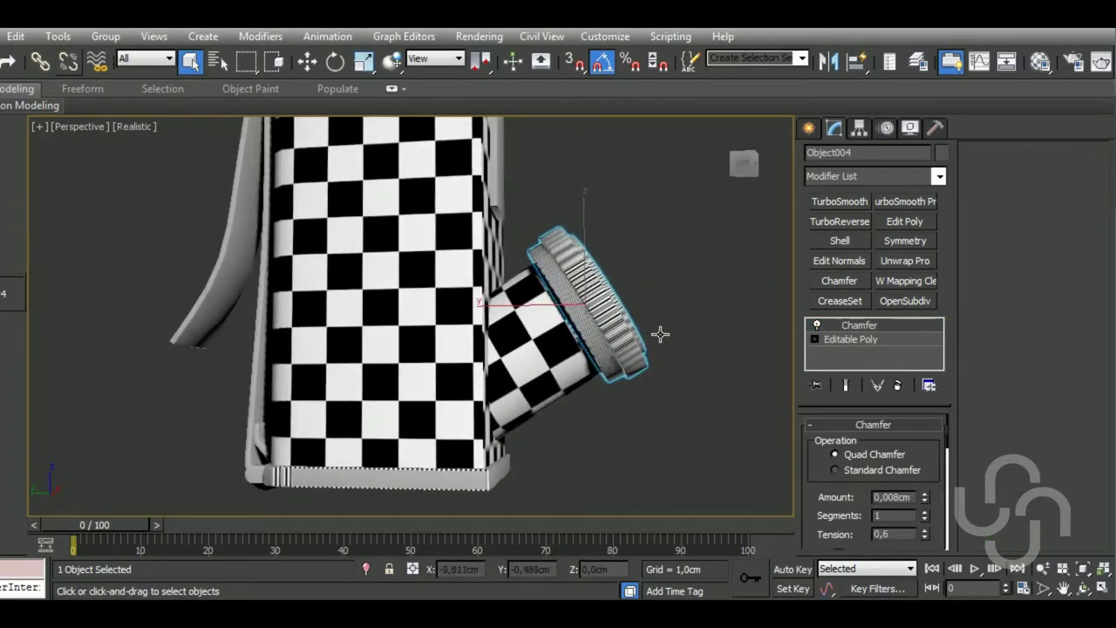
left_click(922, 261)
Select all of the cap's faces and apply Normal Mapping with a different projection type
left_click(1029, 373)
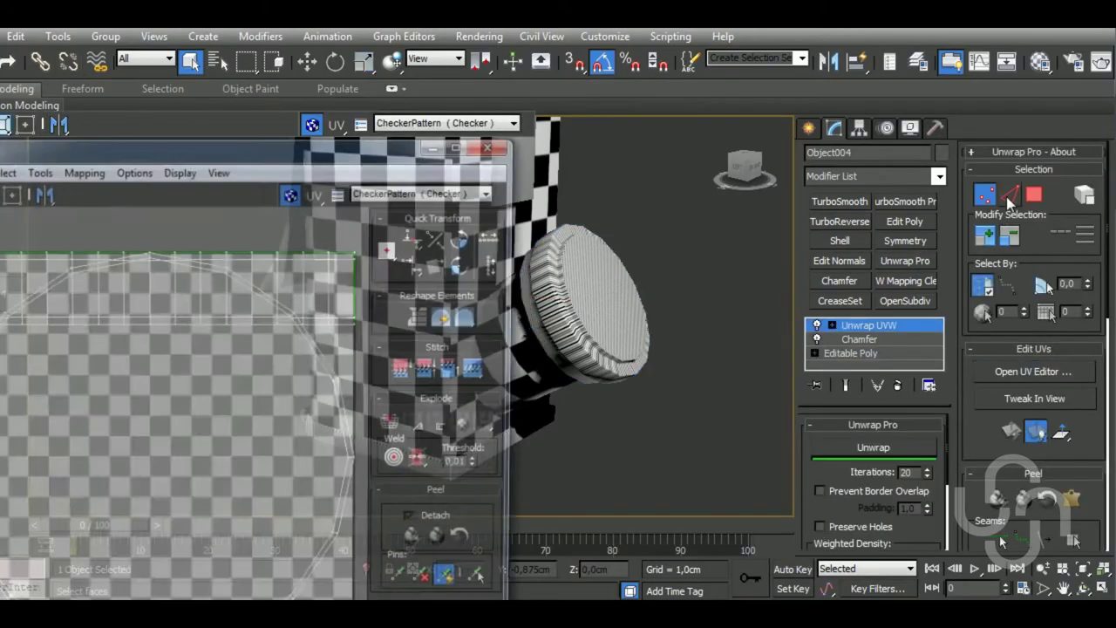
scroll(663, 279, "down", 3)
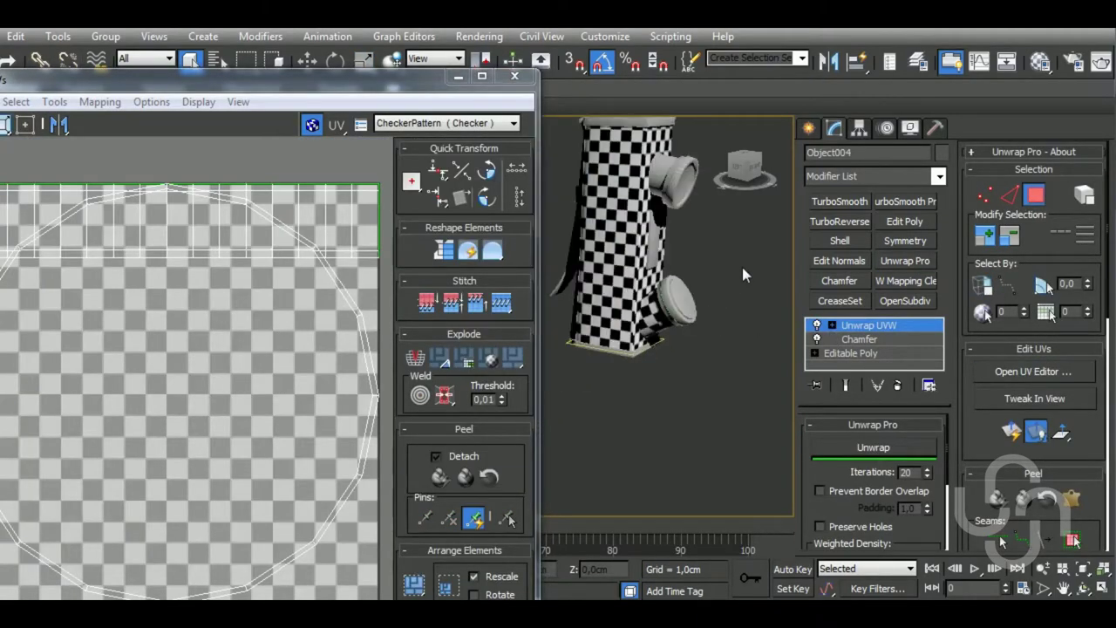
left_click_drag(742, 267, 550, 445)
left_click(100, 102)
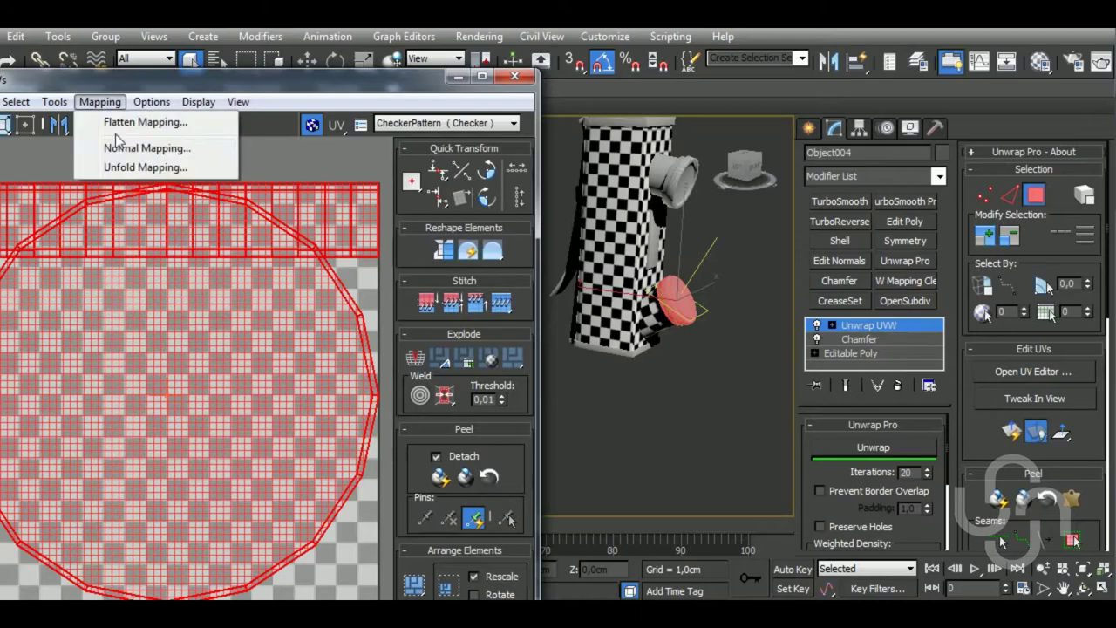
left_click(118, 147)
left_click(92, 44)
left_click(61, 94)
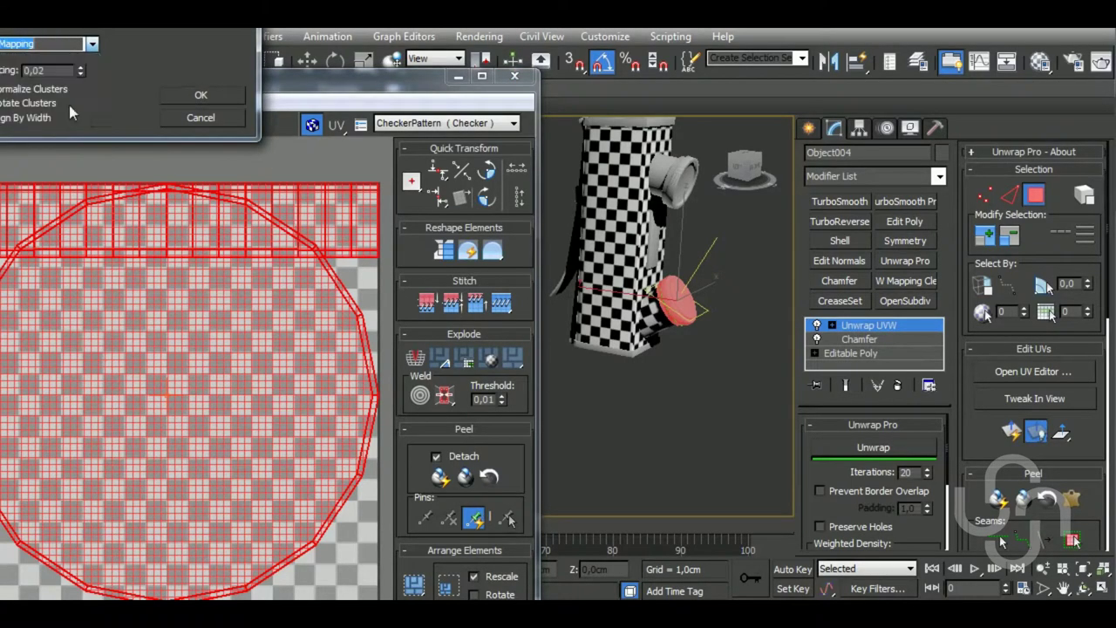
left_click(218, 94)
Pack the cap's ring, disc and strip clusters inside the checker square
scroll(510, 520, "down", 2)
scroll(471, 488, "down", 3)
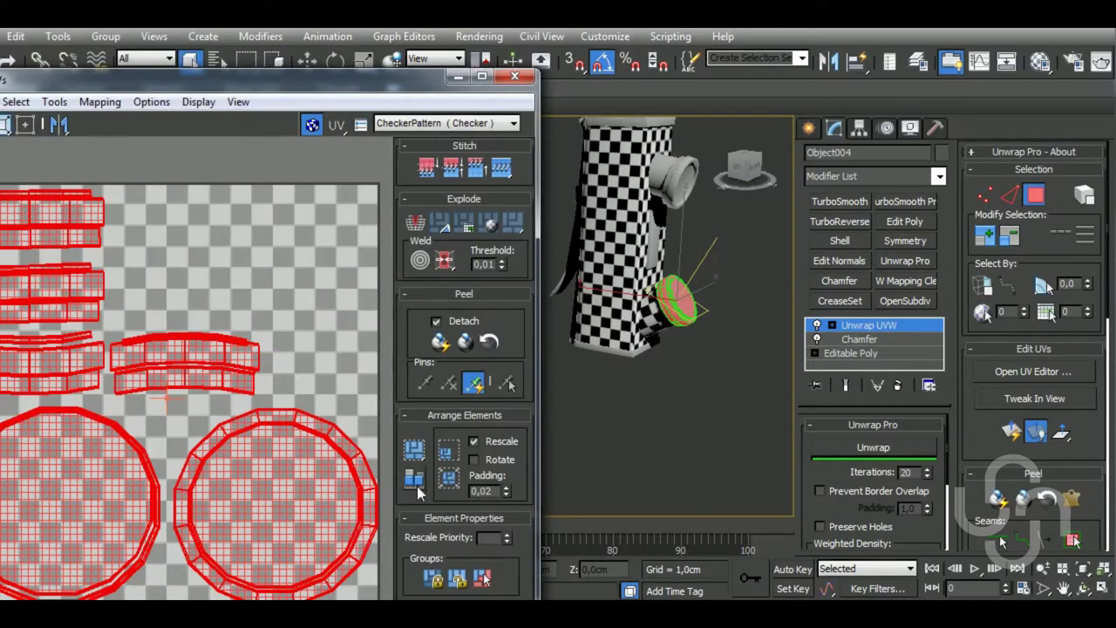
left_click(415, 449)
Frame the knob cap with Z and pick edges on it in the viewport
key("z")
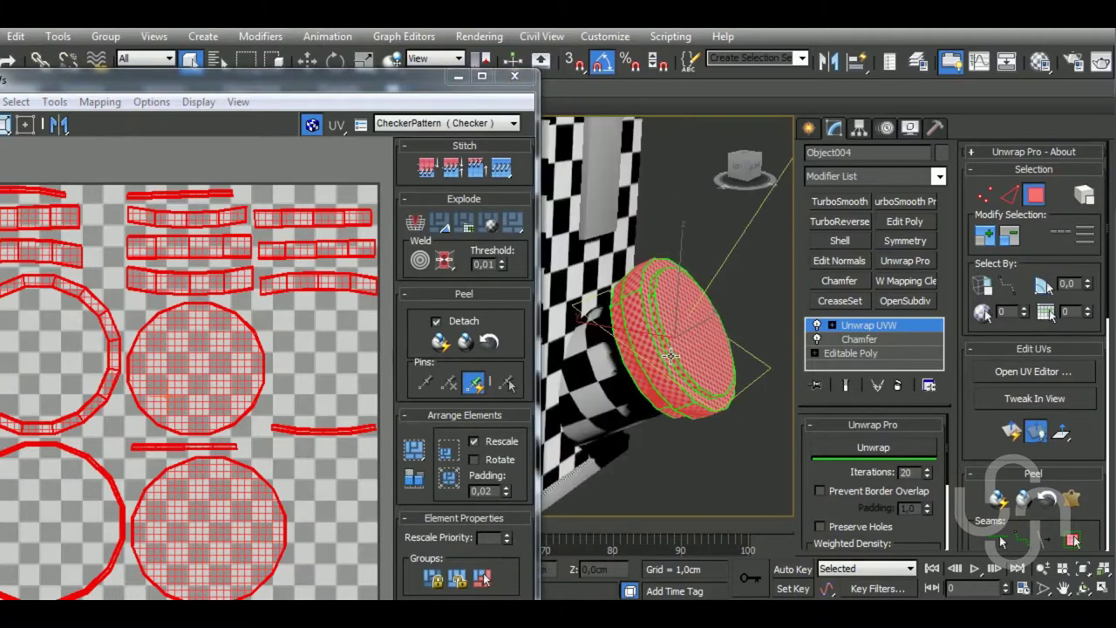
left_click(685, 347)
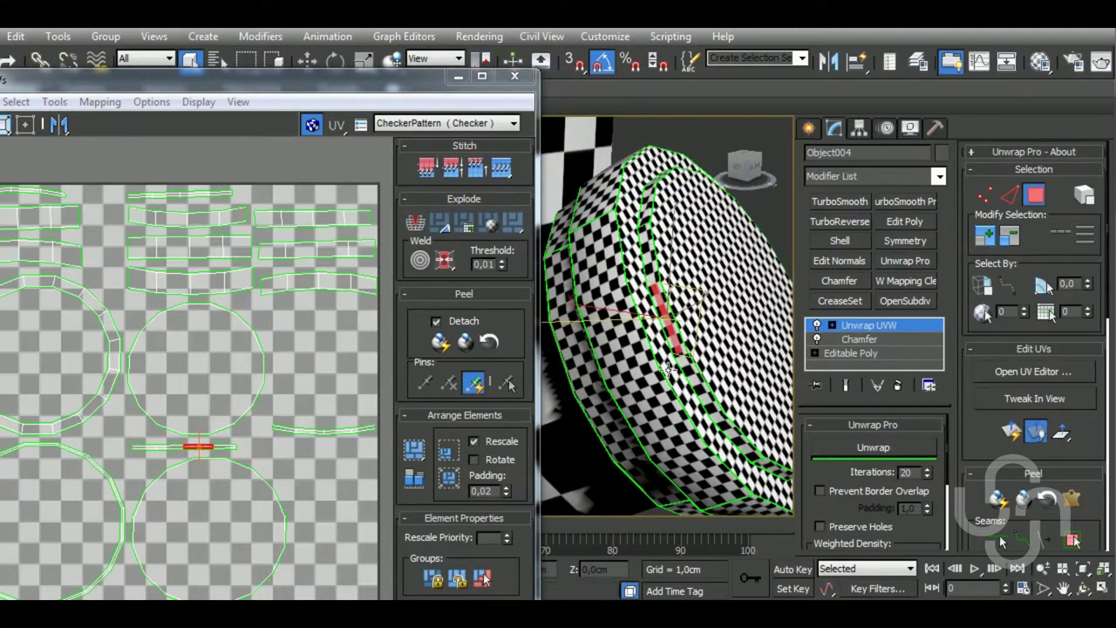
middle_click_drag(642, 374, 686, 366, "alt")
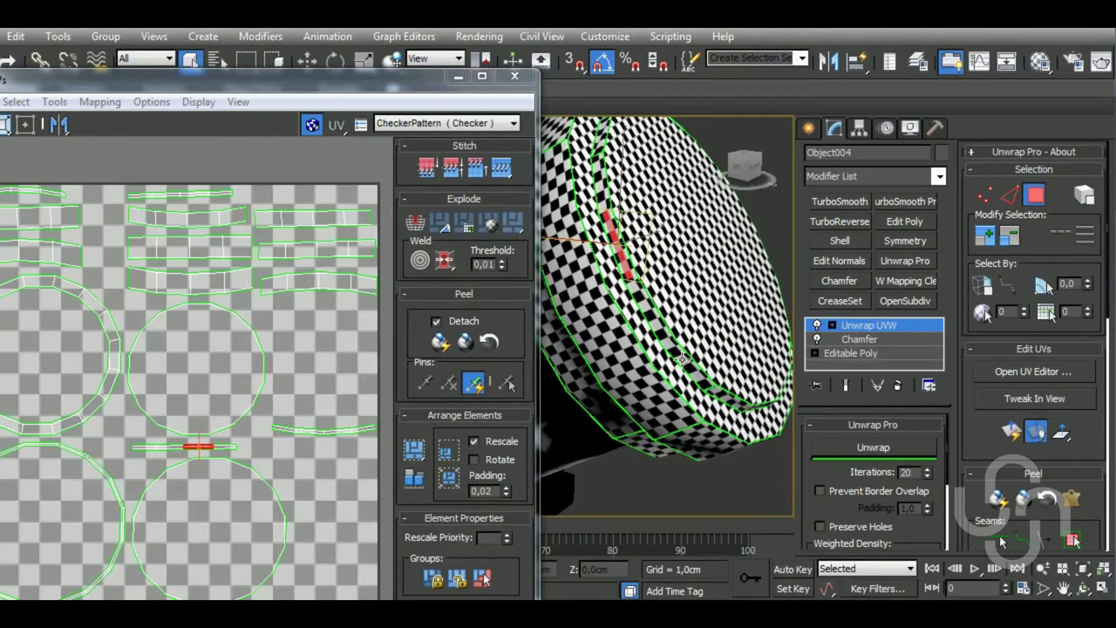
left_click(686, 366)
middle_click_drag(261, 466, 260, 455)
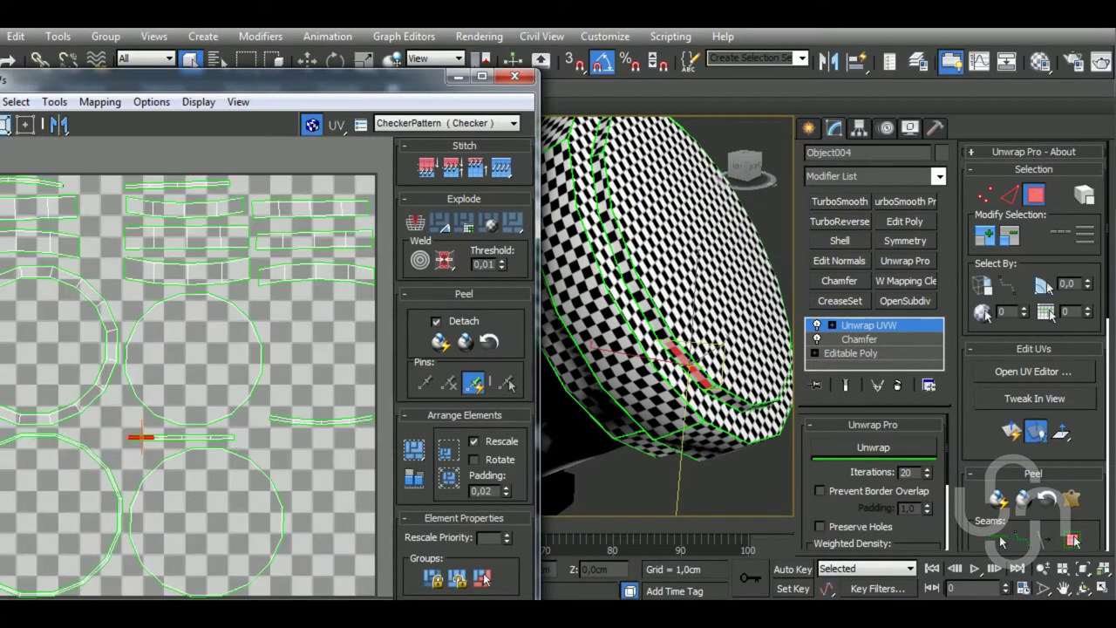
left_click_drag(281, 79, 350, 71)
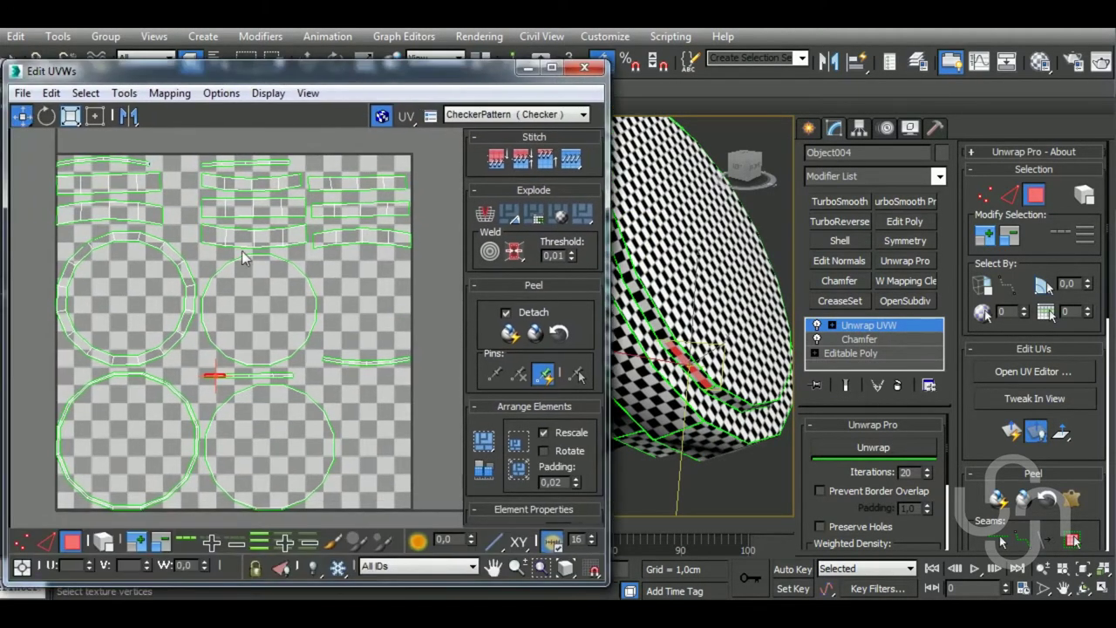
Select horizontal and vertical edges of the cap's long strip in the UV editor
left_click(43, 542)
scroll(271, 416, "up", 3)
scroll(250, 402, "up", 2)
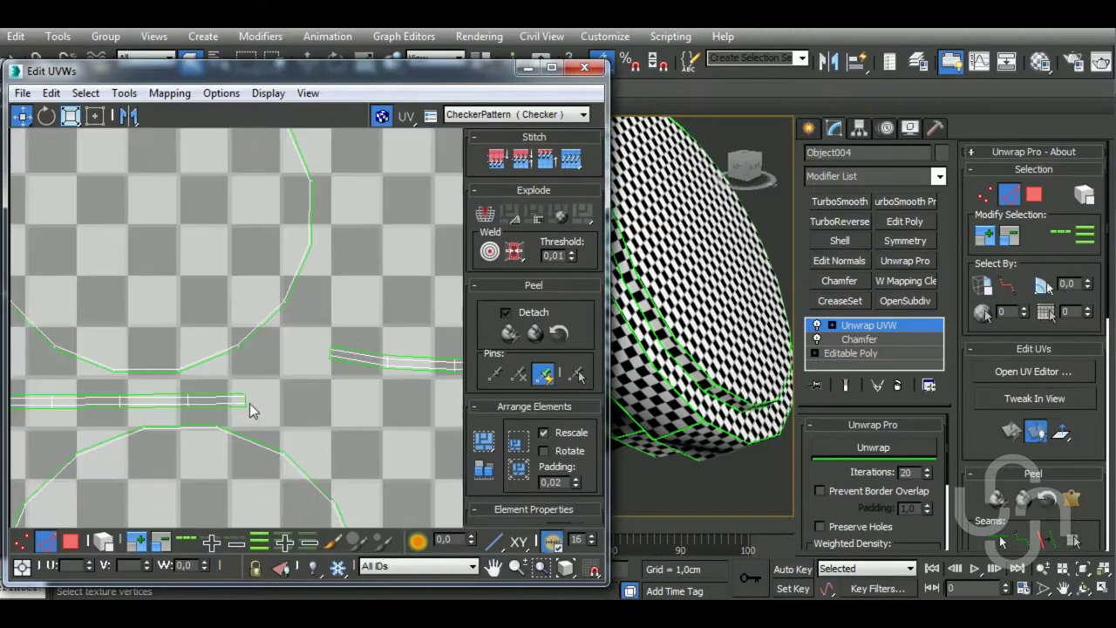
left_click(246, 400)
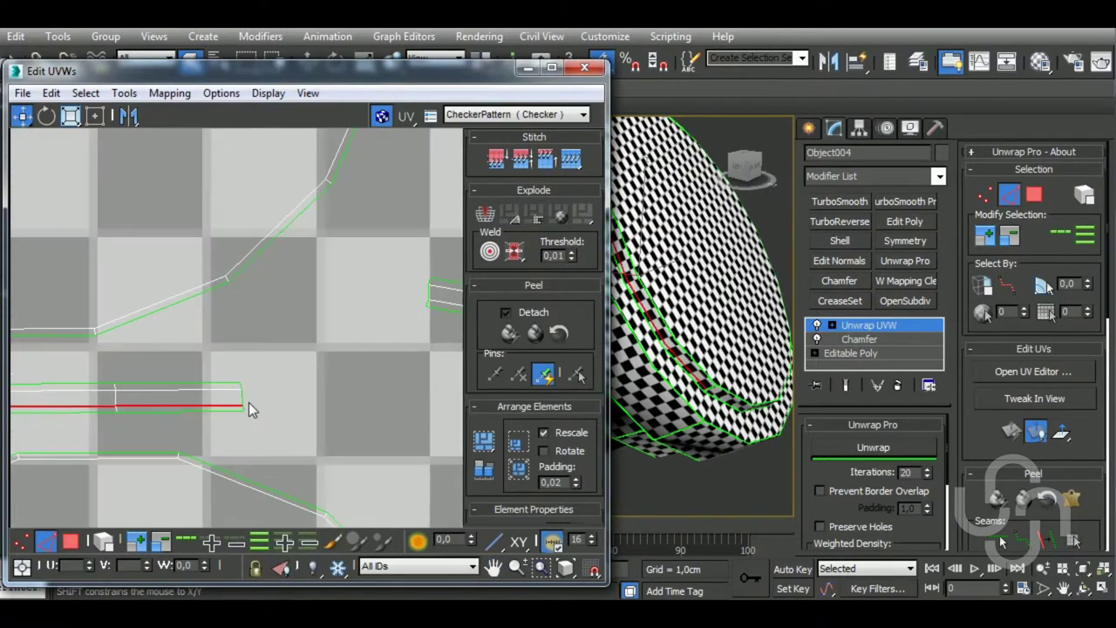
scroll(249, 402, "up", 3)
left_click(244, 399)
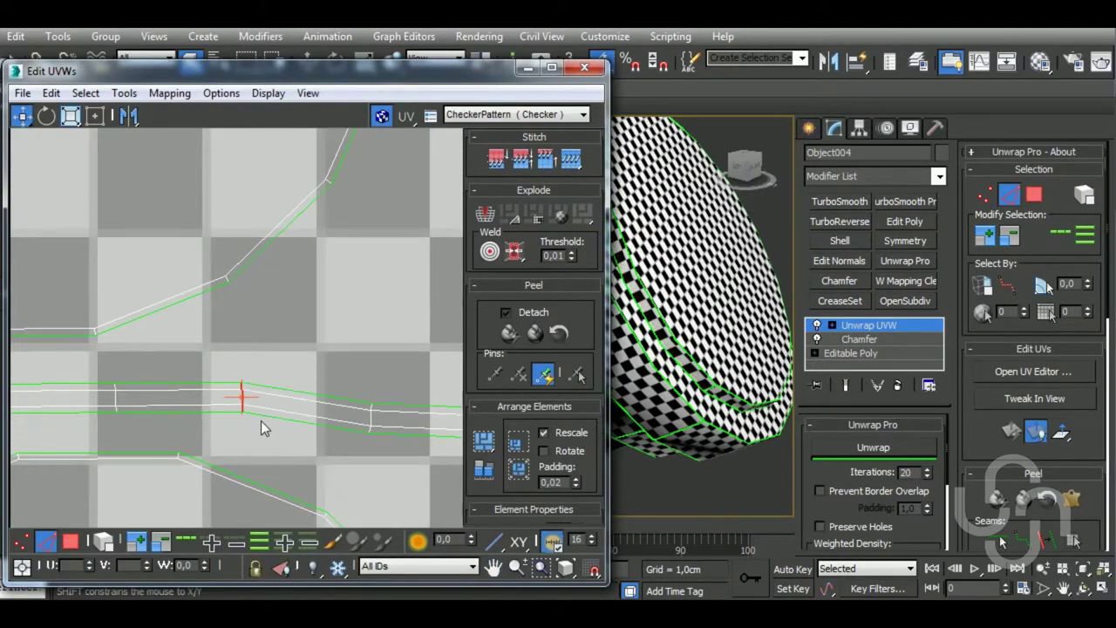
scroll(261, 420, "down", 3)
scroll(264, 421, "down", 3)
scroll(160, 418, "up", 2)
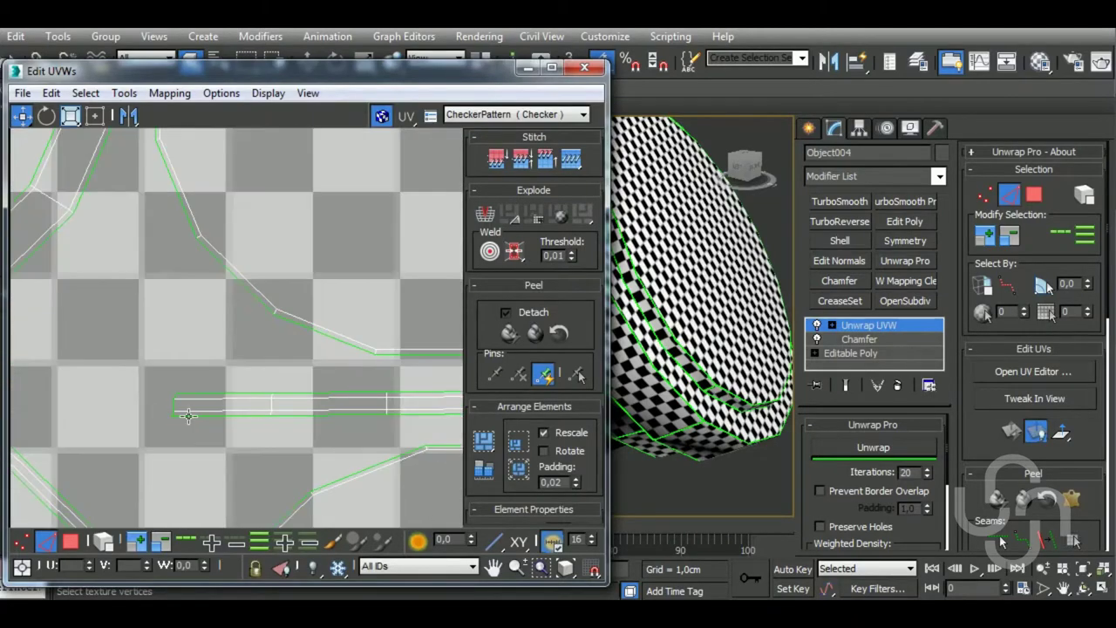
Select vertices along the strip, starting with its left end
left_click(174, 404)
scroll(174, 410, "down", 1)
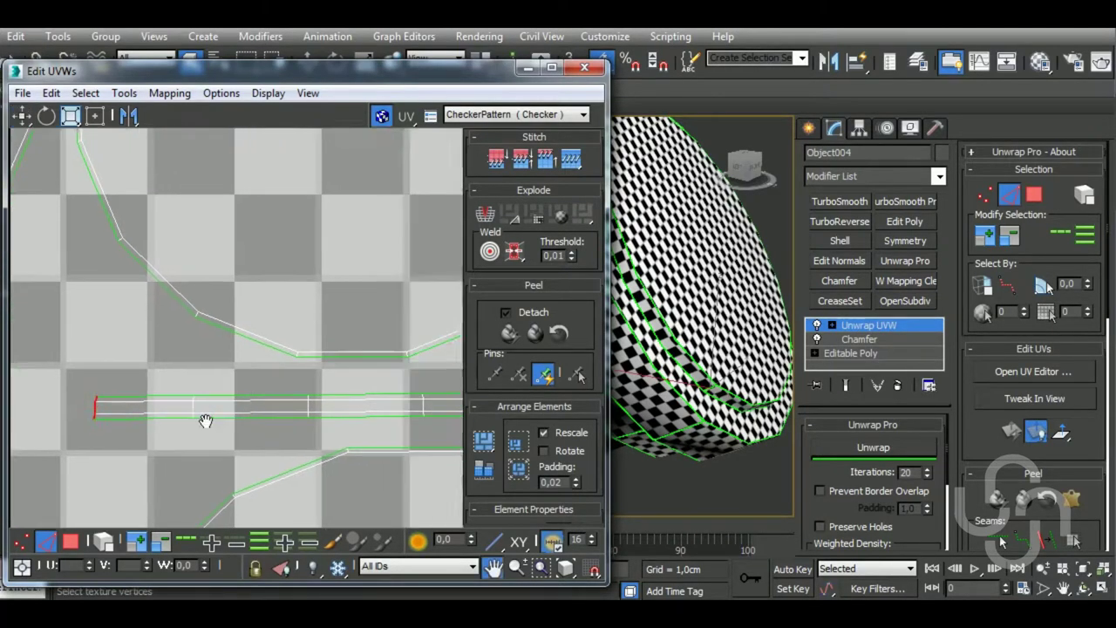
scroll(204, 418, "down", 3)
scroll(204, 418, "up", 1)
scroll(169, 428, "up", 1)
scroll(349, 410, "up", 2)
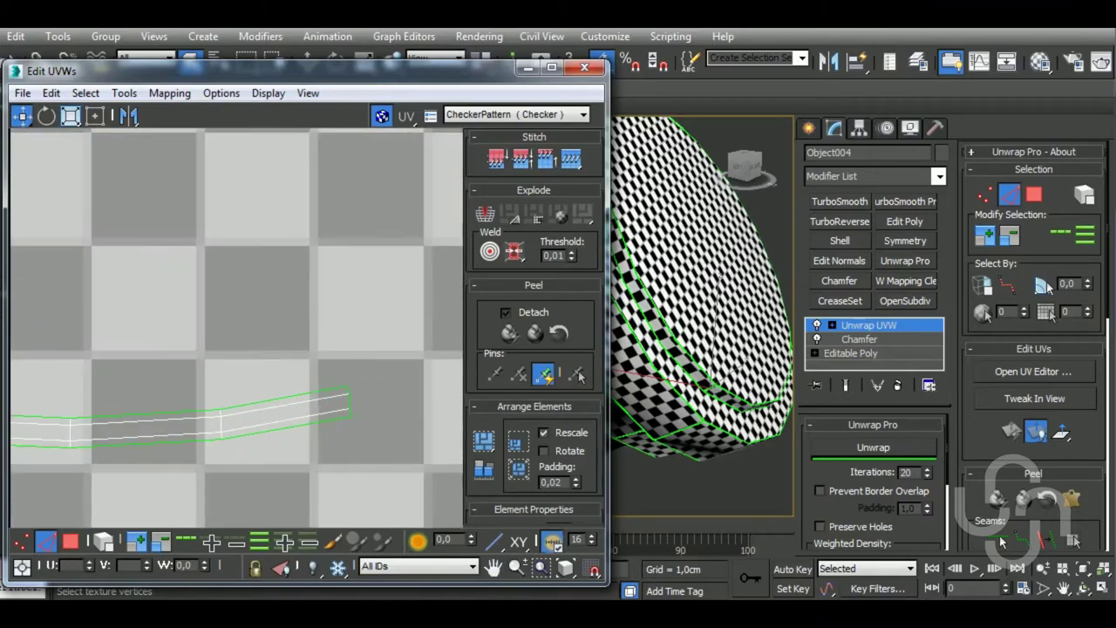
left_click(349, 404)
scroll(357, 421, "down", 3)
scroll(358, 421, "down", 2)
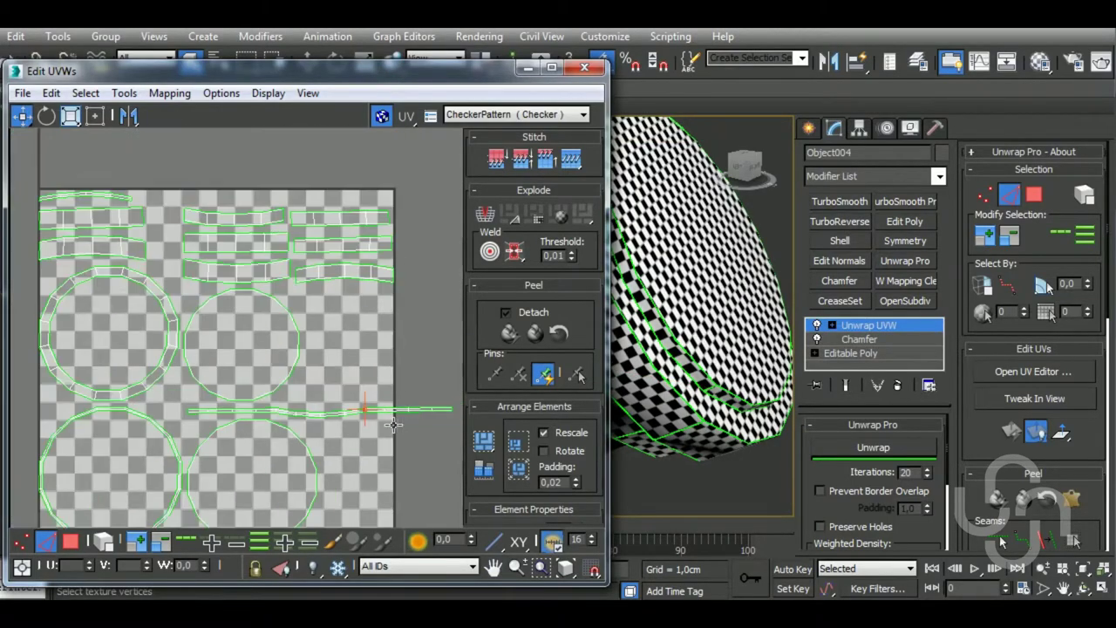
scroll(297, 426, "up", 2)
scroll(293, 427, "up", 2)
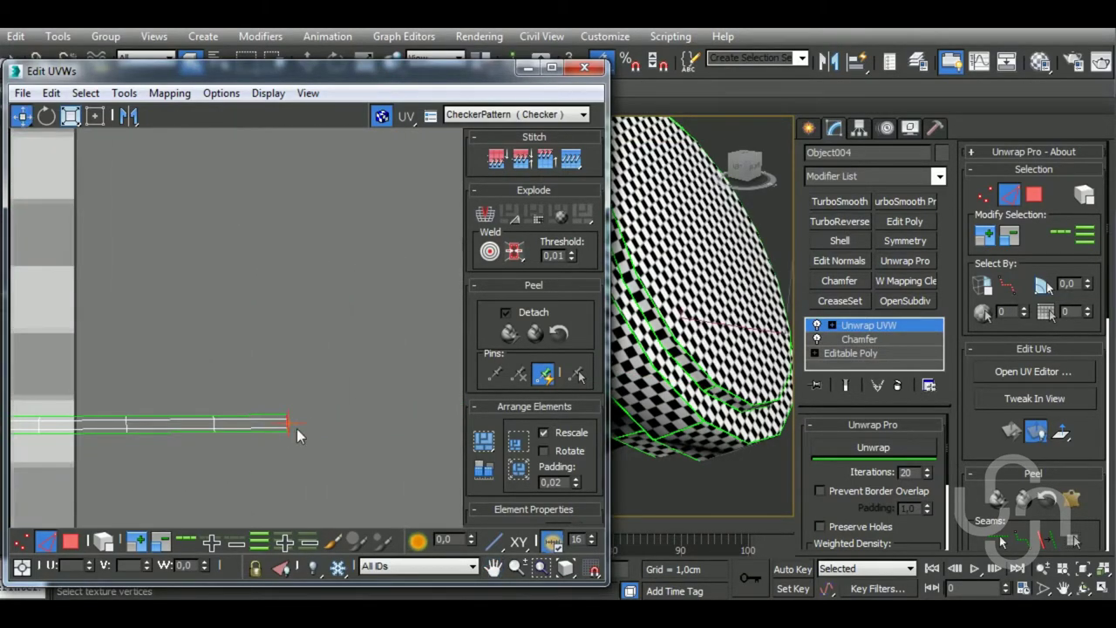
scroll(301, 428, "down", 1)
scroll(316, 438, "down", 2)
scroll(317, 438, "down", 2)
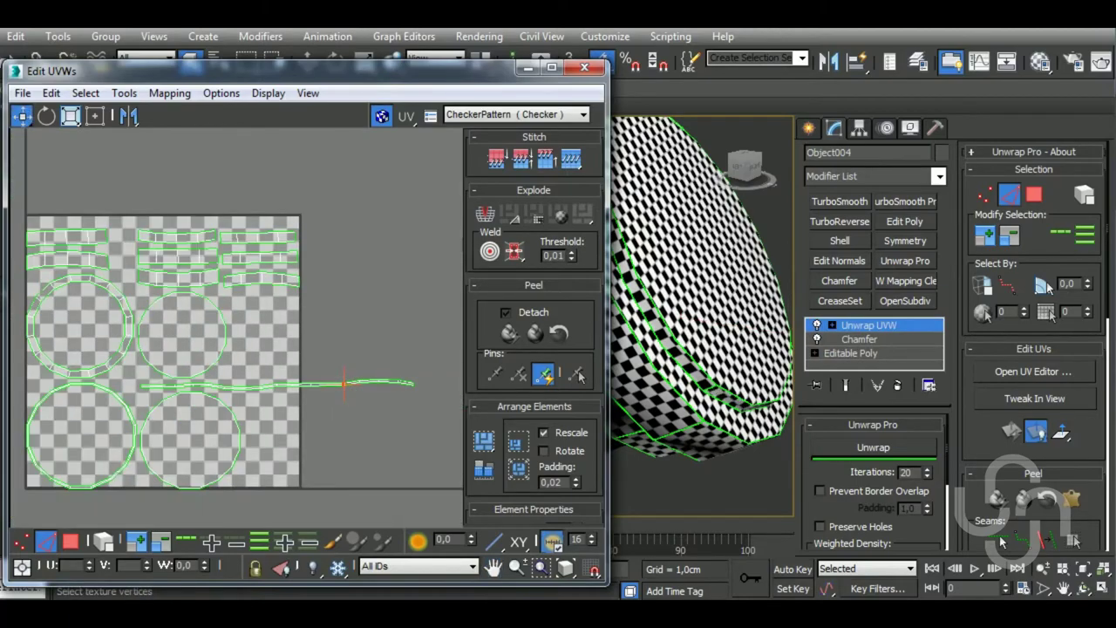
Select the long side strip's faces and unwrap them with Prevent Border Overlap on
left_click(71, 542)
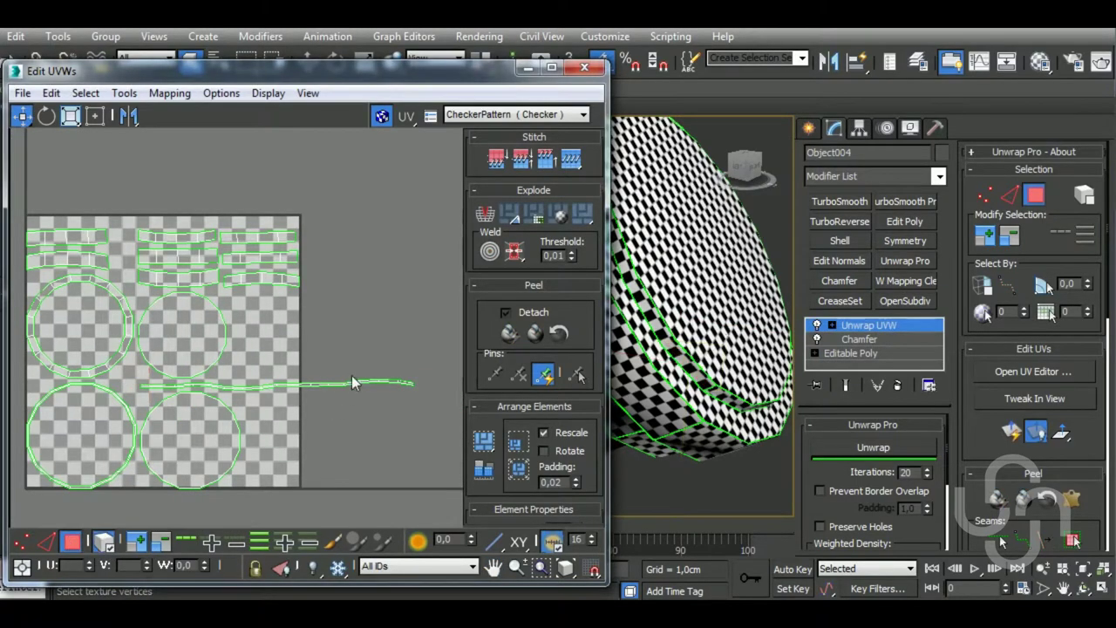
left_click(277, 385)
left_click(871, 447)
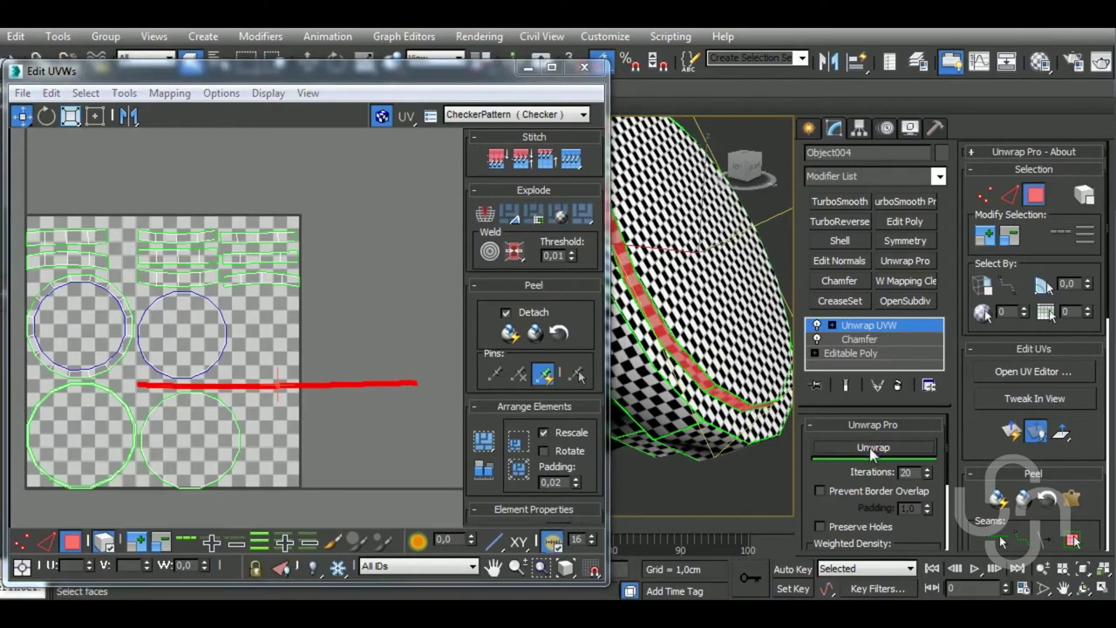
left_click(831, 490)
left_click(872, 447)
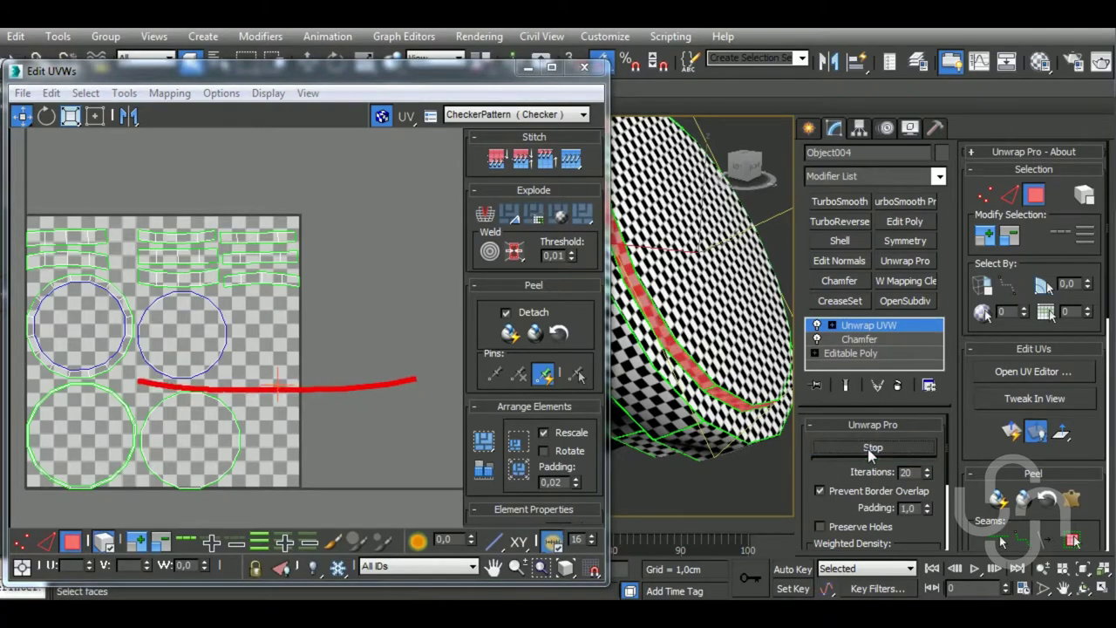
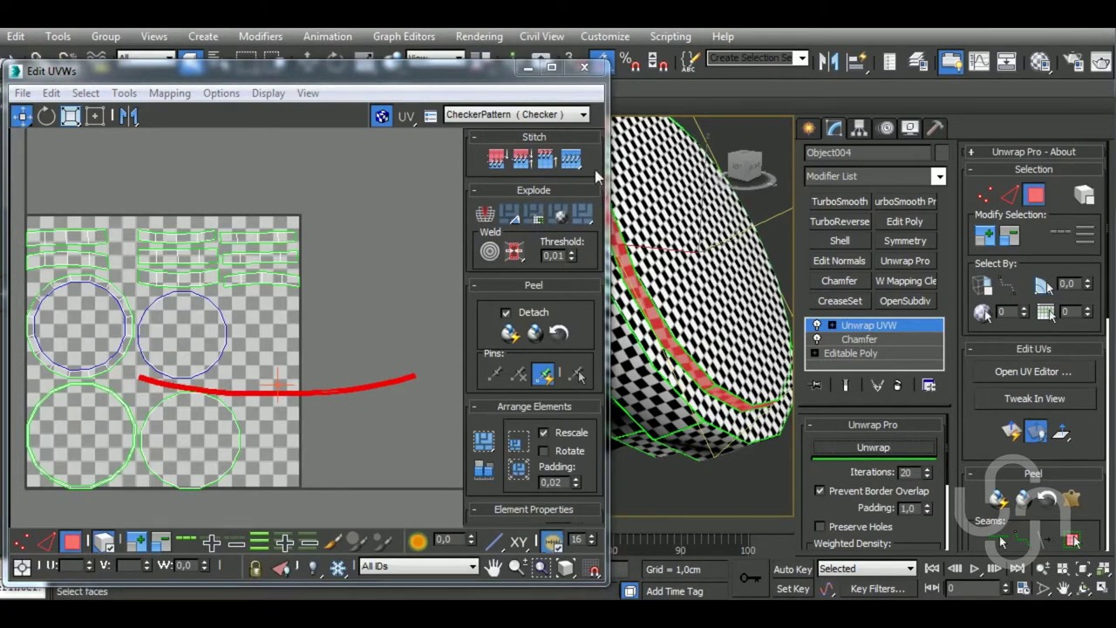
Straighten the first curved rim UV strip and park it below the checker map
scroll(608, 188, "up", 3)
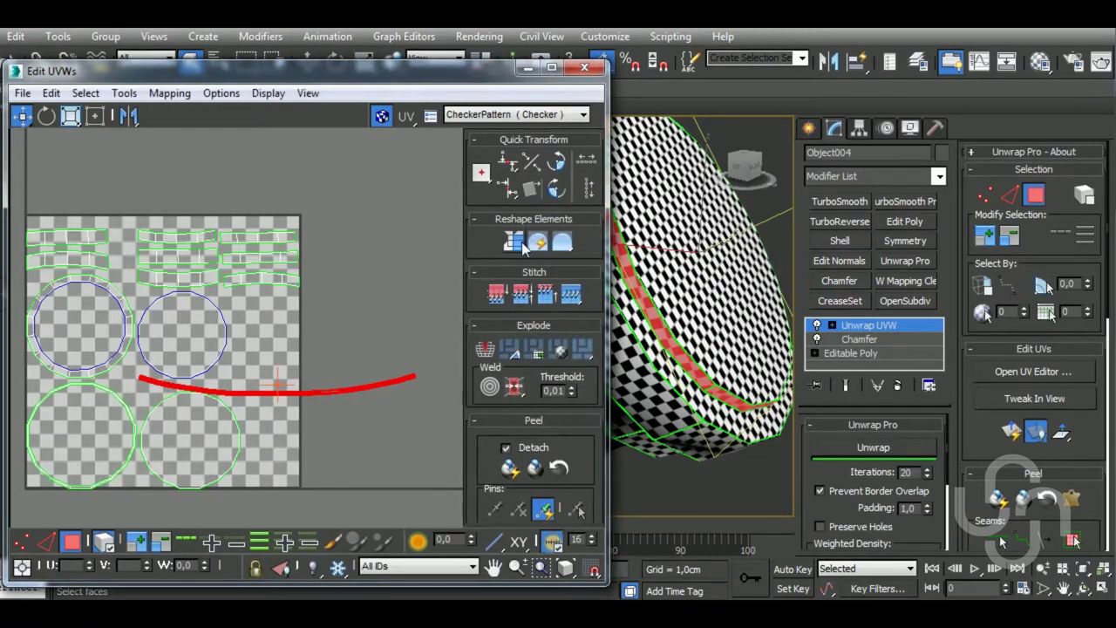
left_click(523, 246)
scroll(362, 363, "down", 3)
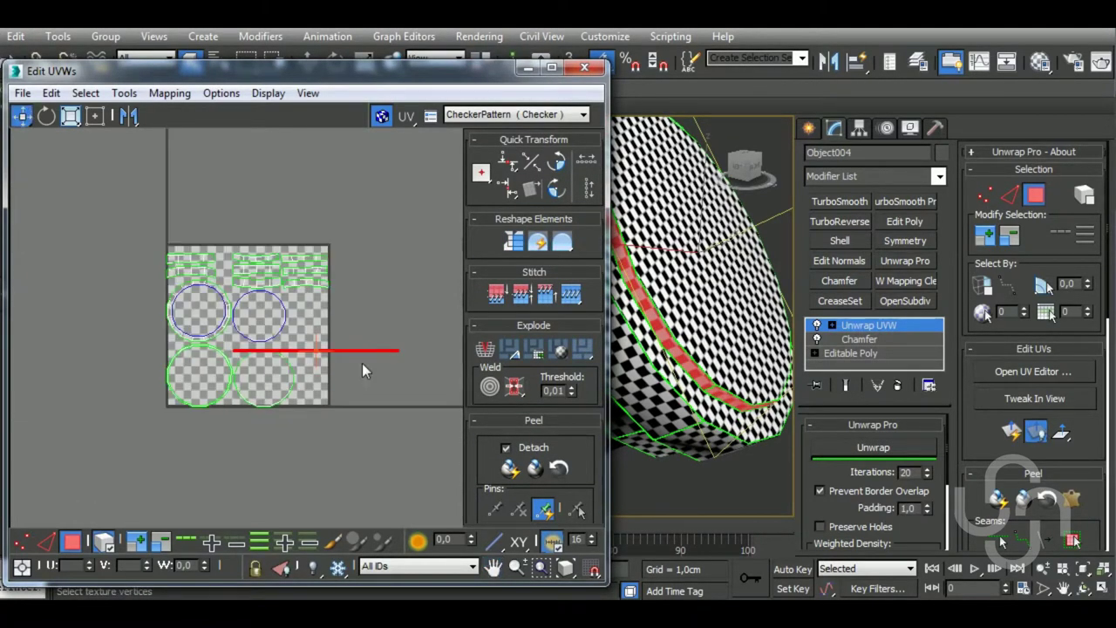
left_click_drag(348, 350, 275, 426)
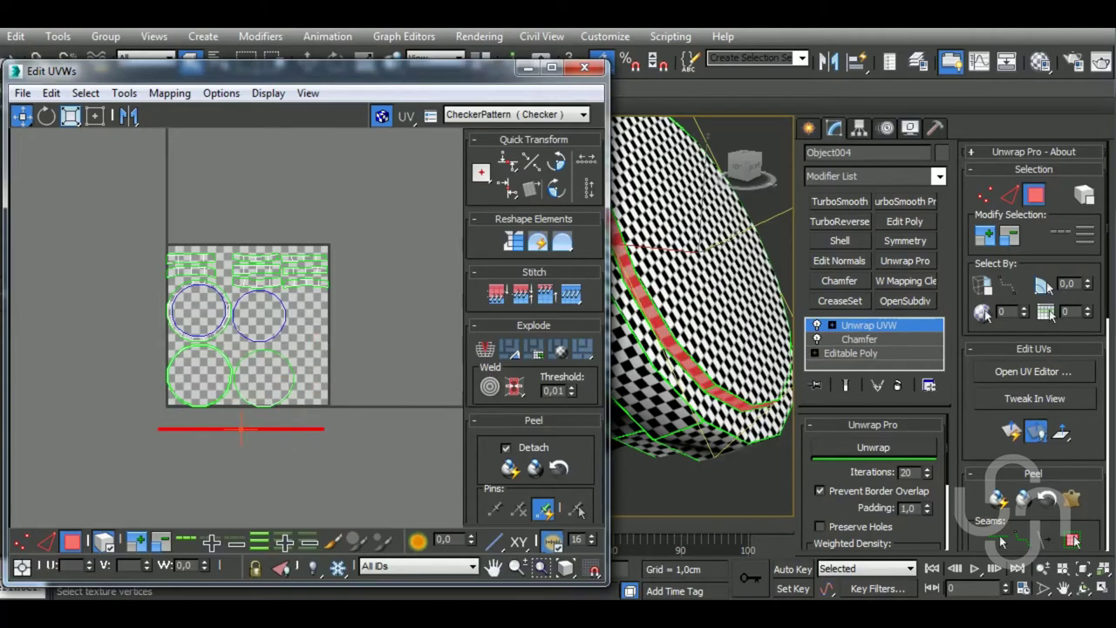
Select the next rim piece and pick the seam edges at both ends of its strip
left_click(705, 446)
scroll(706, 452, "down", 3)
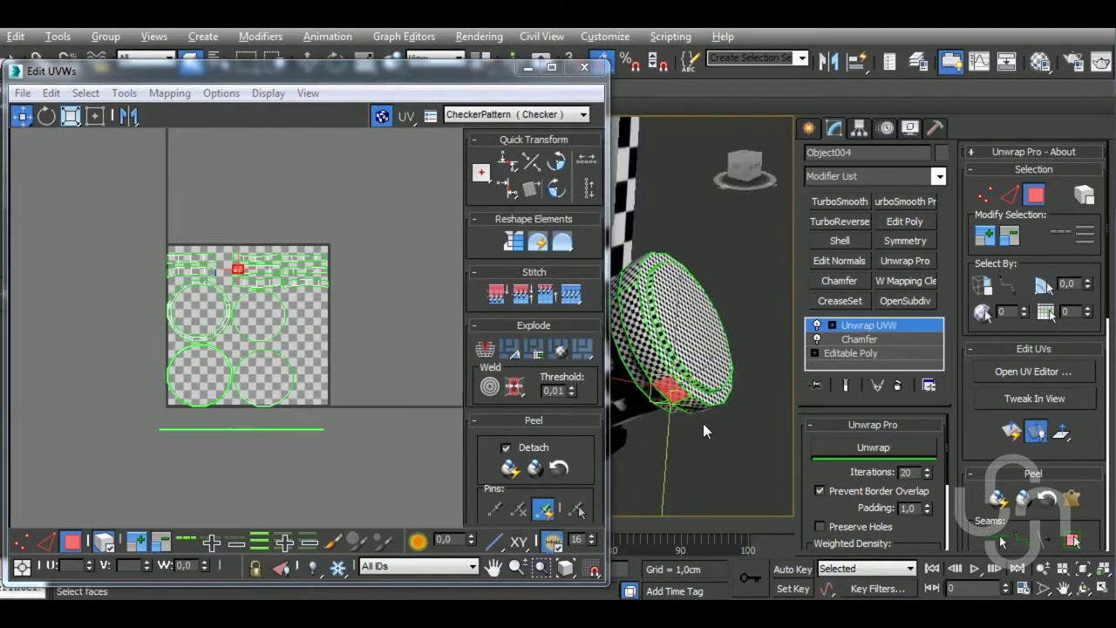
middle_click_drag(703, 423, 680, 410, "alt")
middle_click_drag(389, 348, 364, 405)
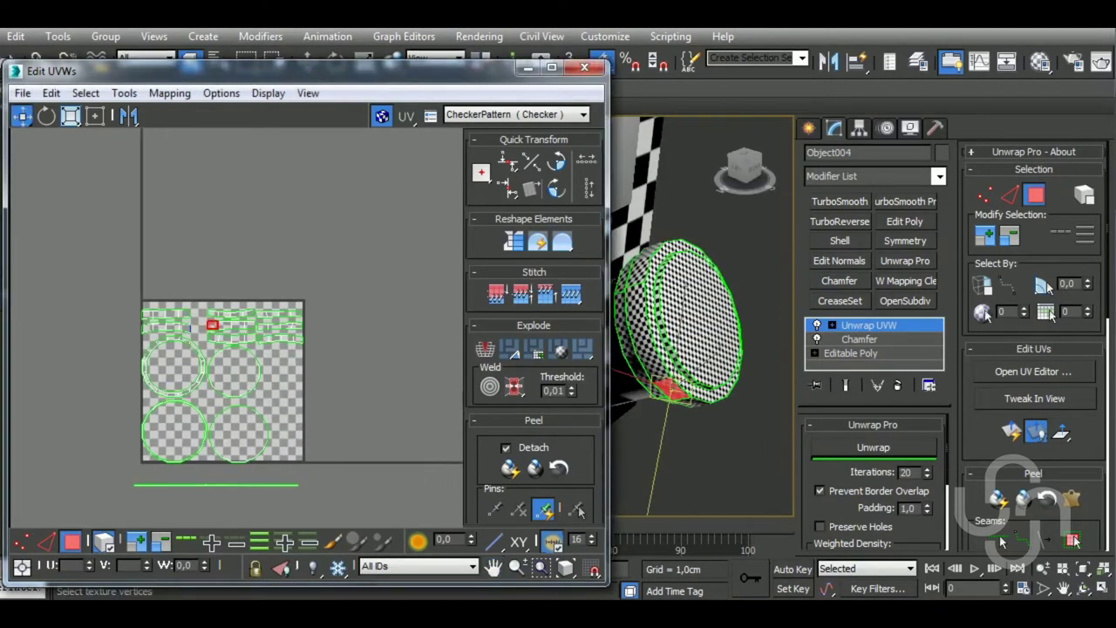
left_click(48, 541)
middle_click_drag(258, 348, 252, 388)
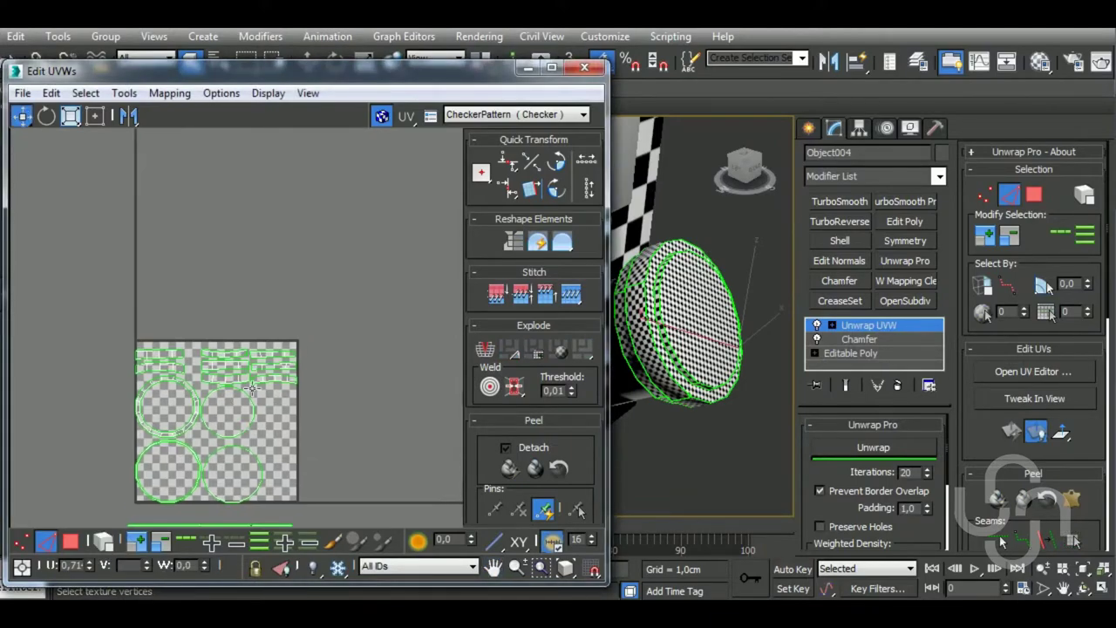
scroll(252, 388, "up", 3)
scroll(265, 357, "up", 2)
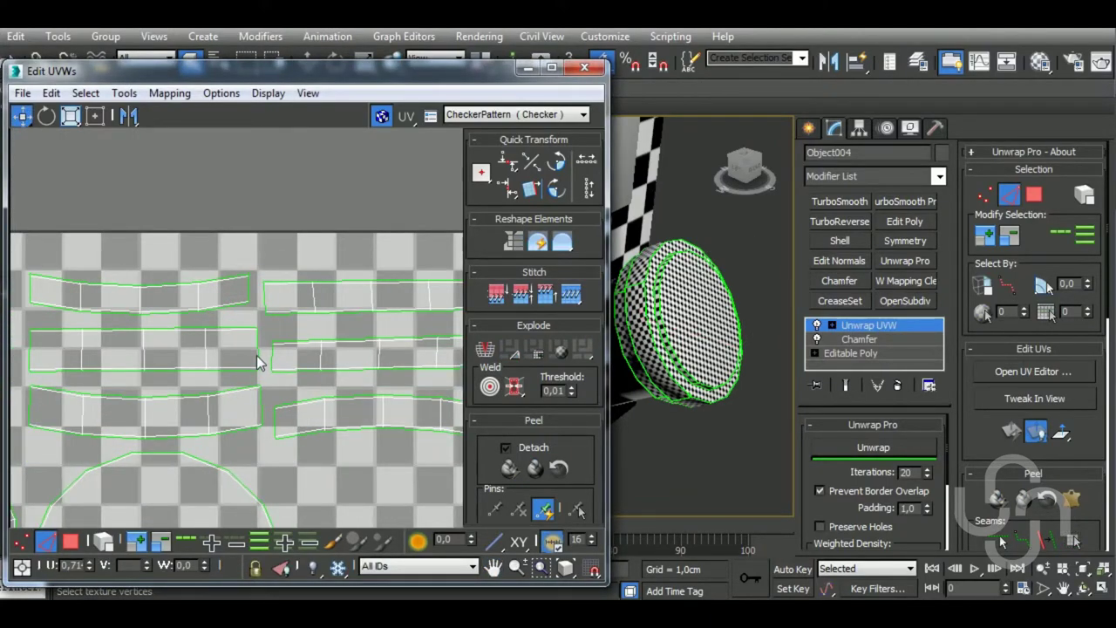
left_click(258, 356)
middle_click_drag(259, 357, 346, 342)
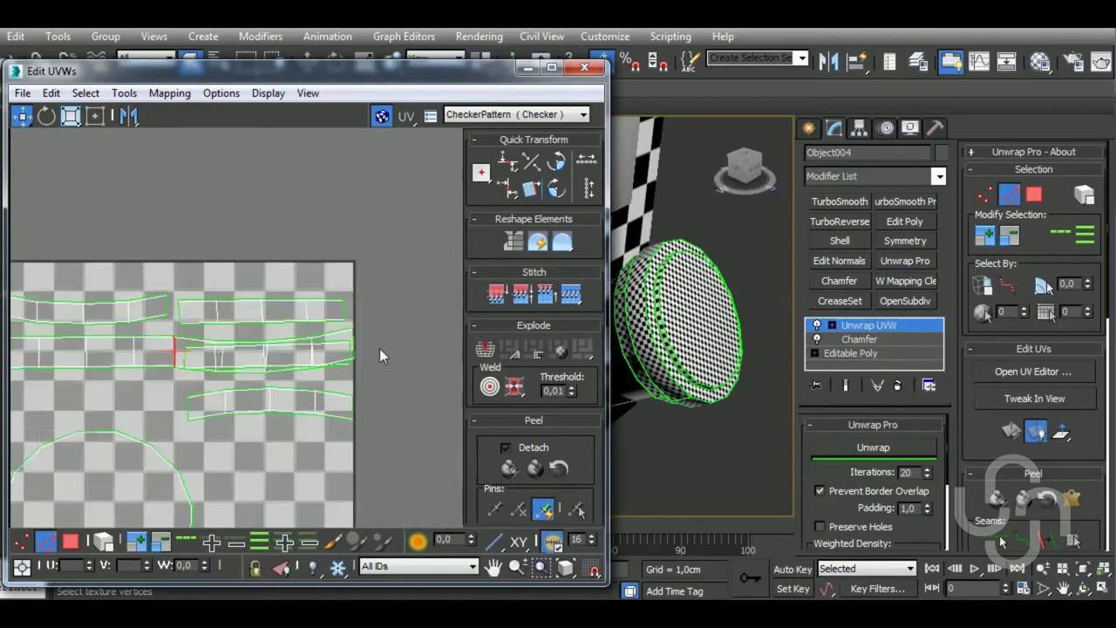
scroll(346, 344, "down", 3)
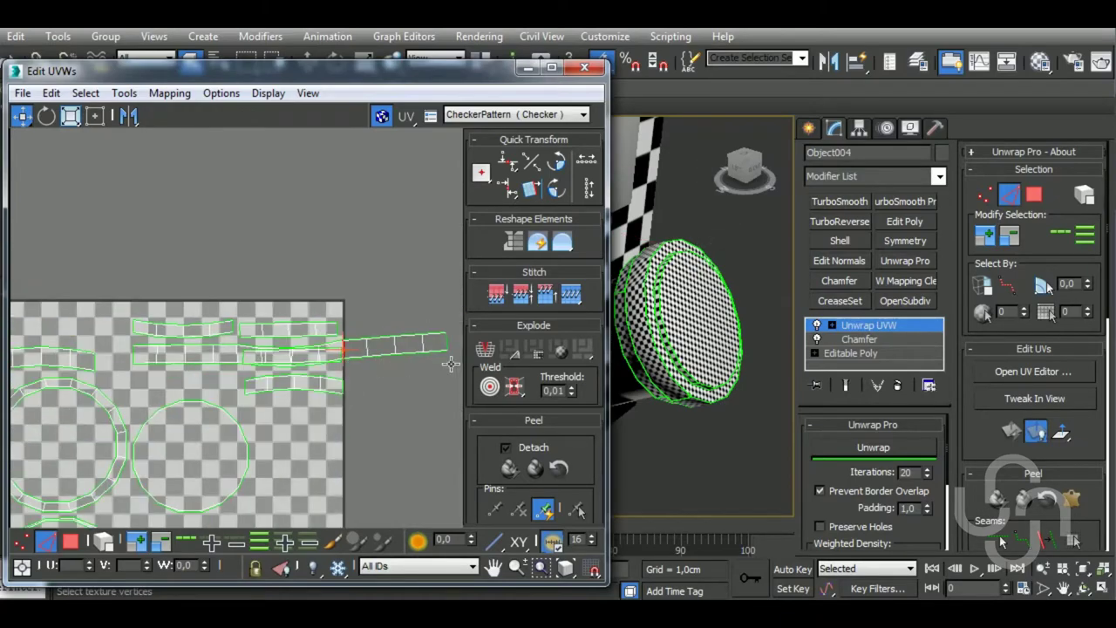
left_click(447, 341)
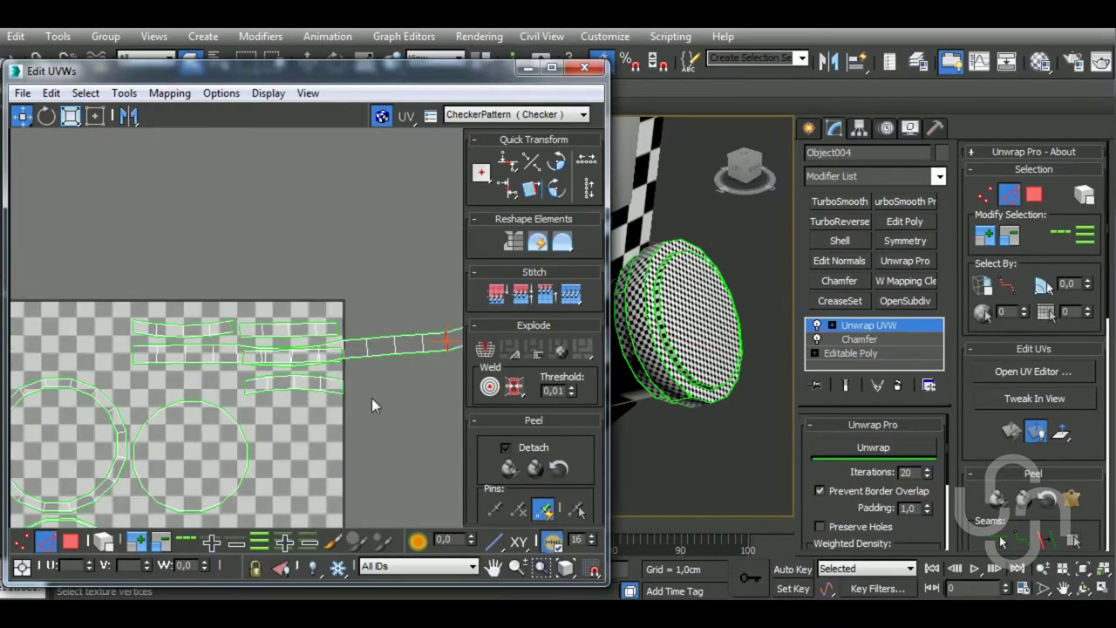
scroll(326, 354, "down", 3)
Select the whole rim strip island, re-unwrap it, and straighten it into a horizontal band
left_click(71, 540)
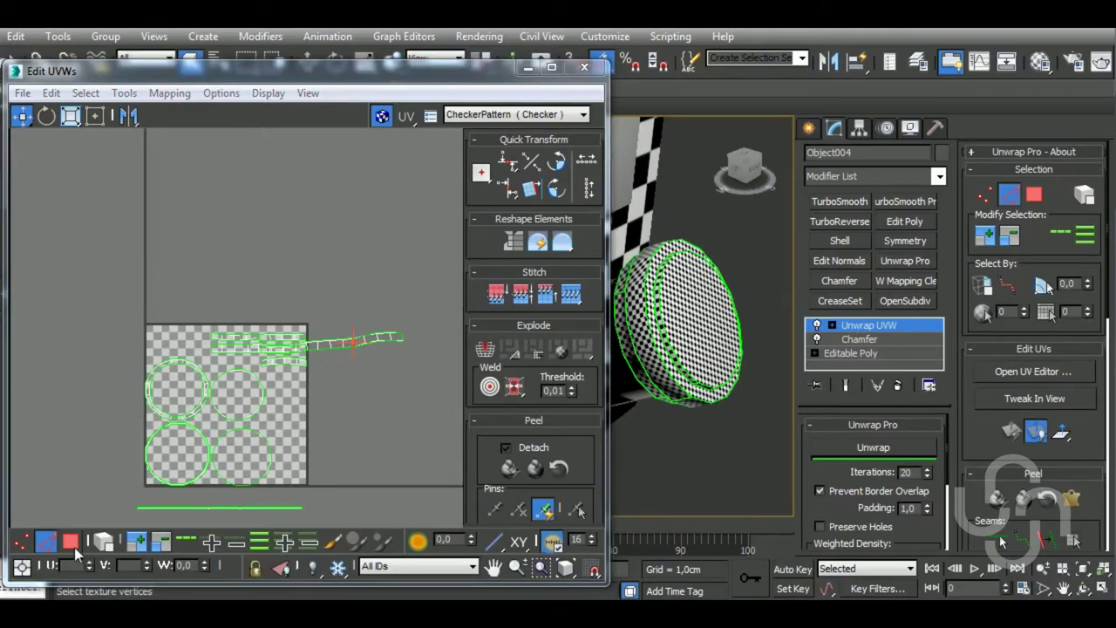
left_click(103, 541)
left_click(369, 344)
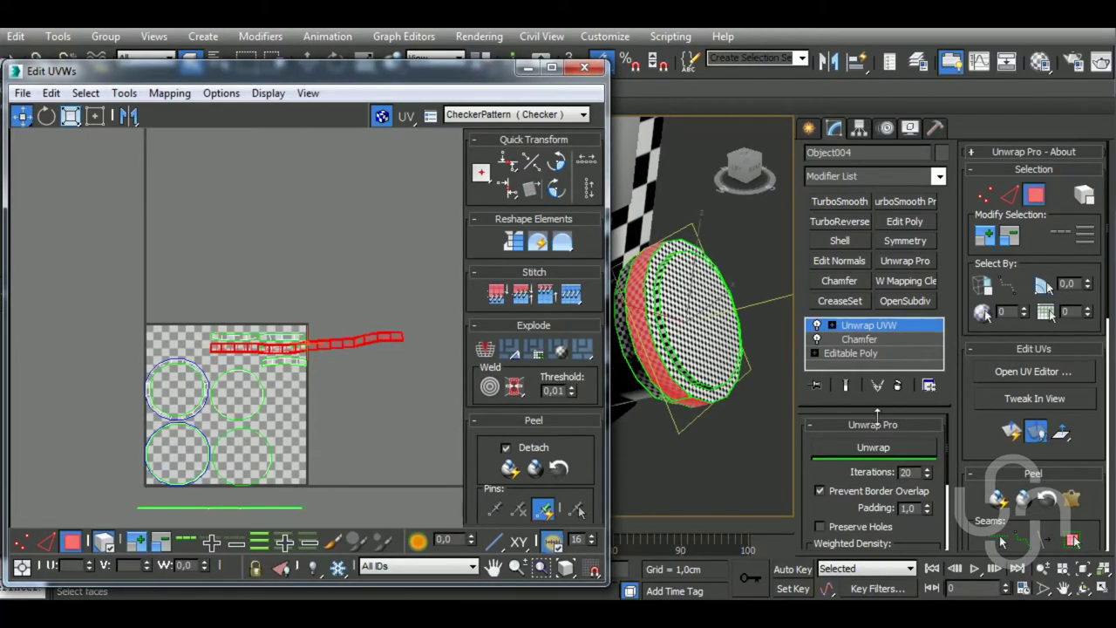
left_click(876, 447)
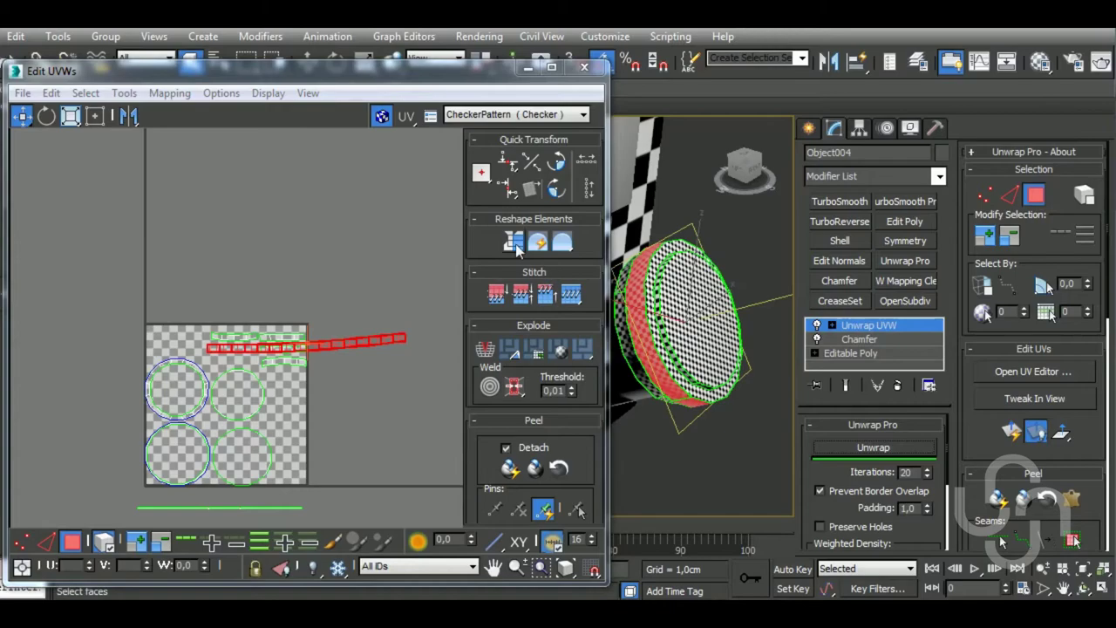
left_click(518, 248)
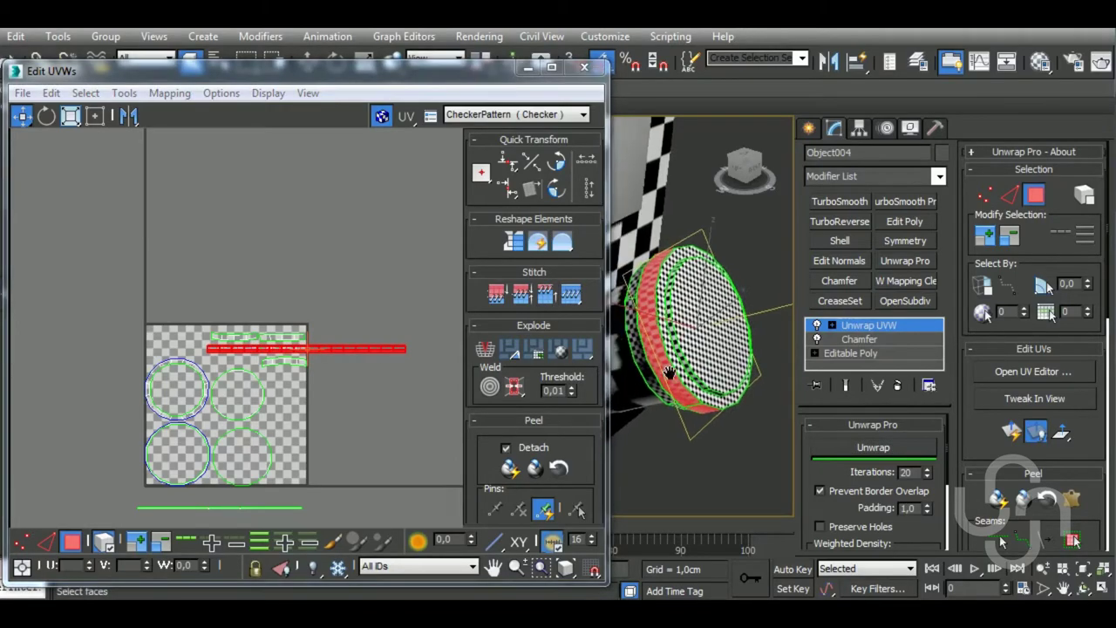
scroll(668, 364, "up", 5)
scroll(689, 364, "down", 3)
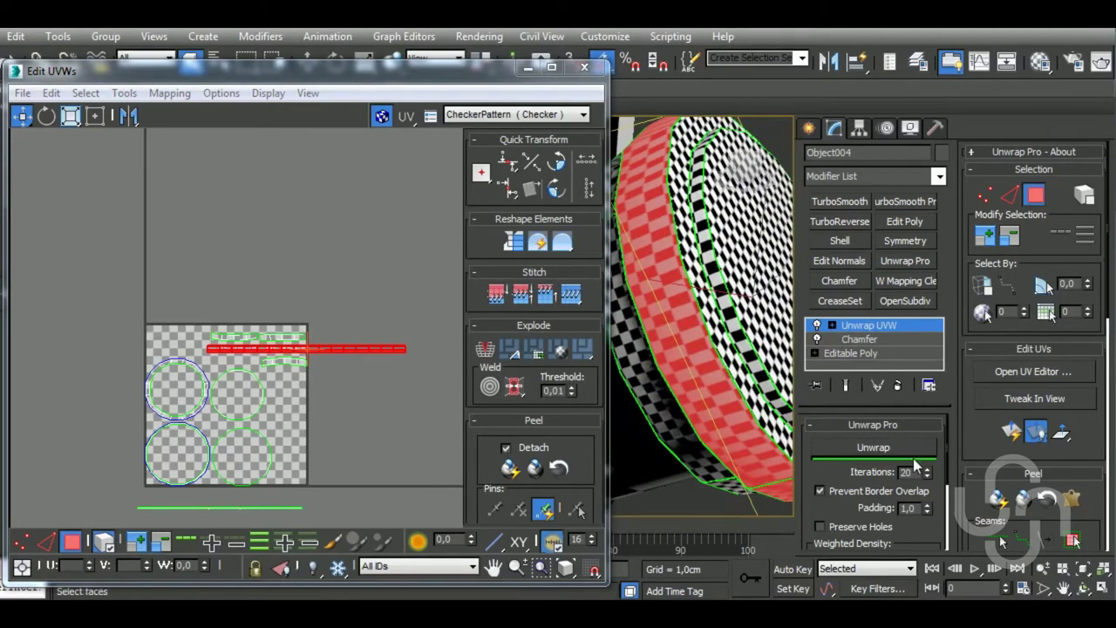
Move the red strip below the other strip and select a face on the next disc ring
middle_click_drag(400, 421, 377, 373)
left_click_drag(357, 316, 272, 488)
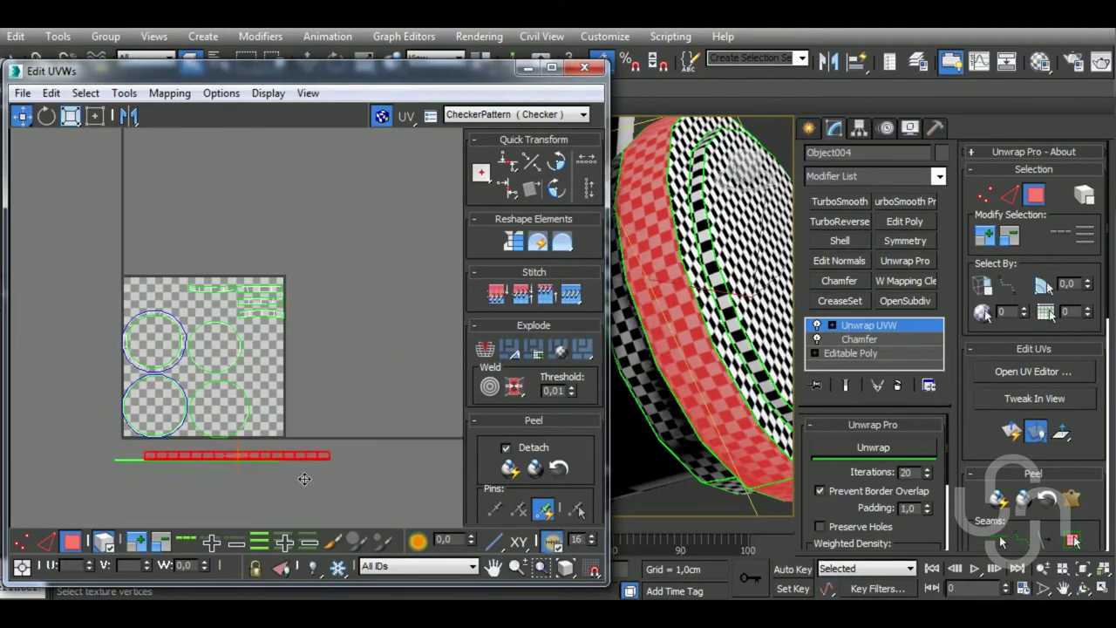
scroll(689, 375, "down", 6)
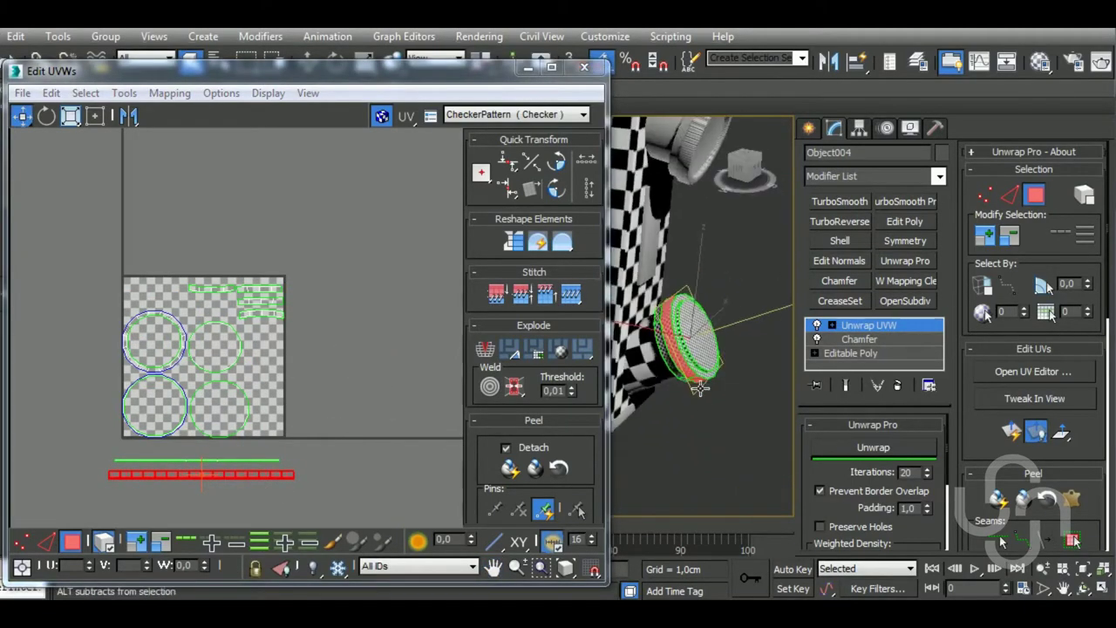
left_click(696, 387)
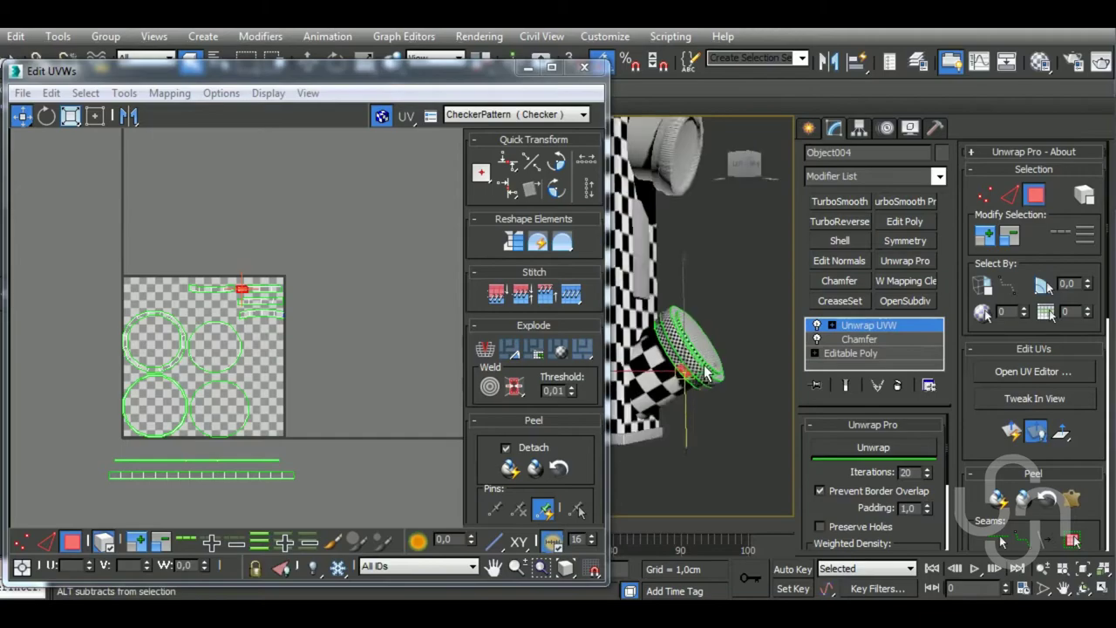
middle_click_drag(698, 389, 671, 409, "alt")
Stitch the rim strips together end to end with Ctrl+Shift+S into one strip
left_click(48, 541)
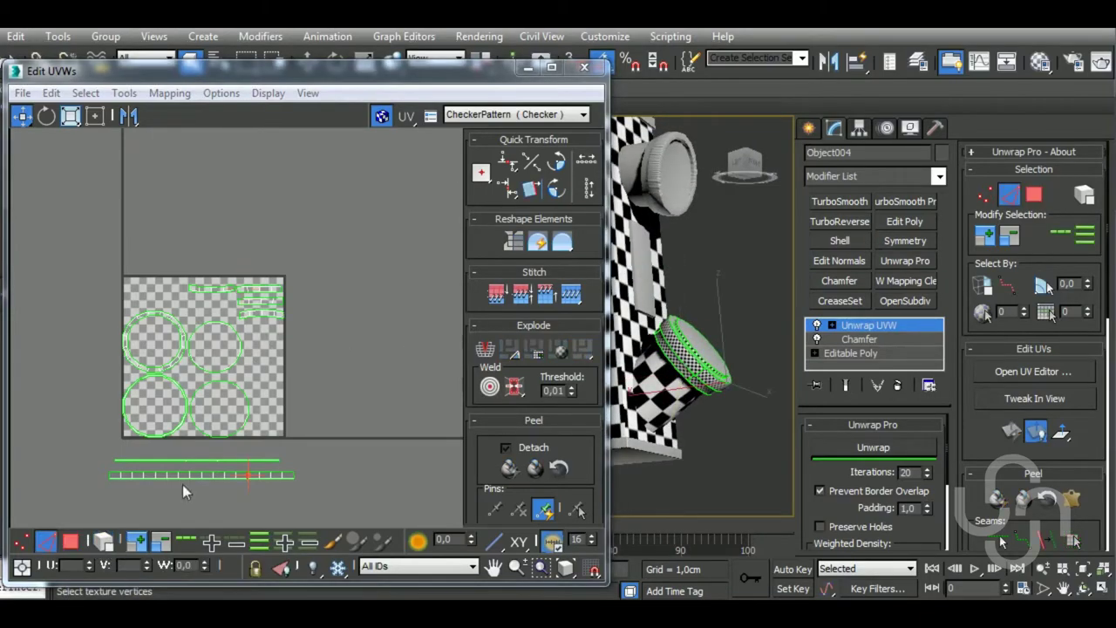
scroll(283, 287, "up", 3)
scroll(284, 288, "up", 2)
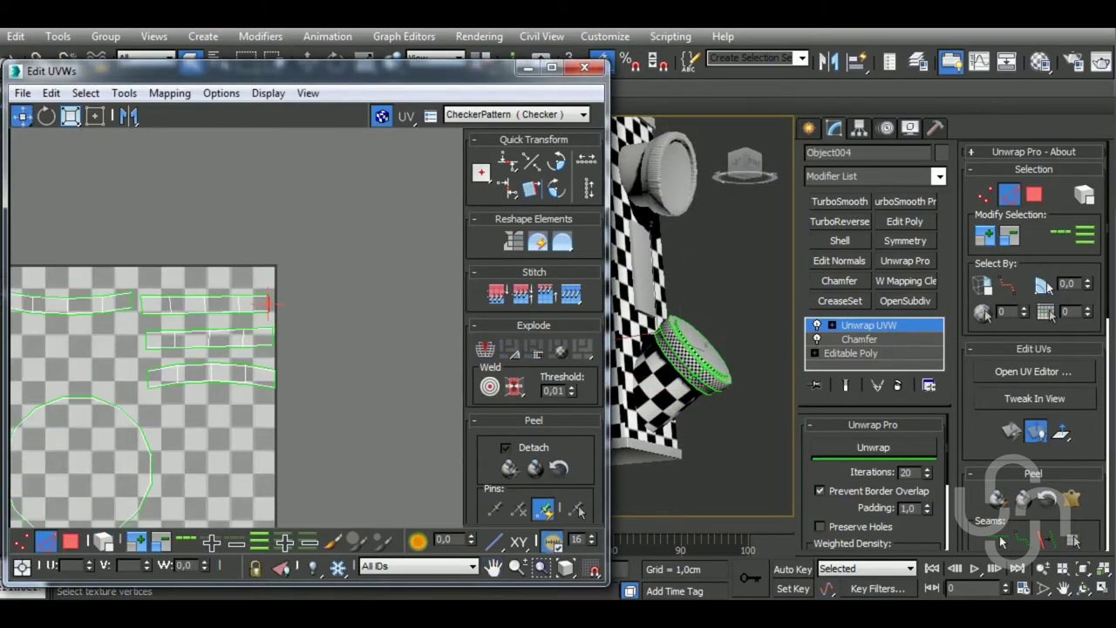
key("ctrl+shift+s")
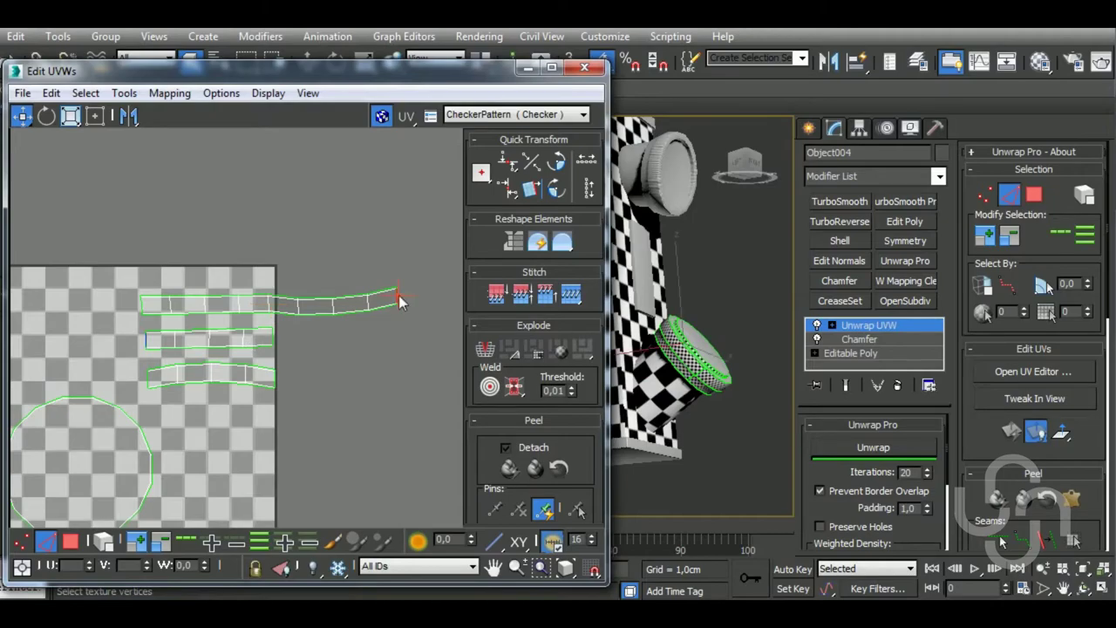
key("ctrl+shift+s")
middle_click_drag(409, 347, 231, 355)
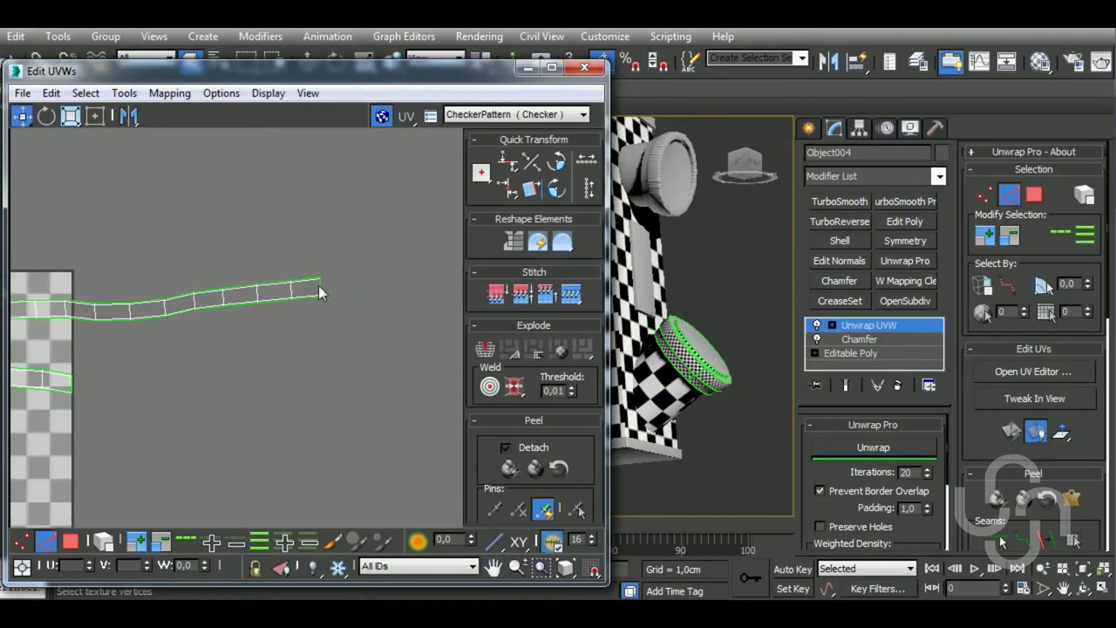
scroll(331, 300, "down", 3)
Select the whole joined strip and straighten it into a flat horizontal band
left_click(72, 541)
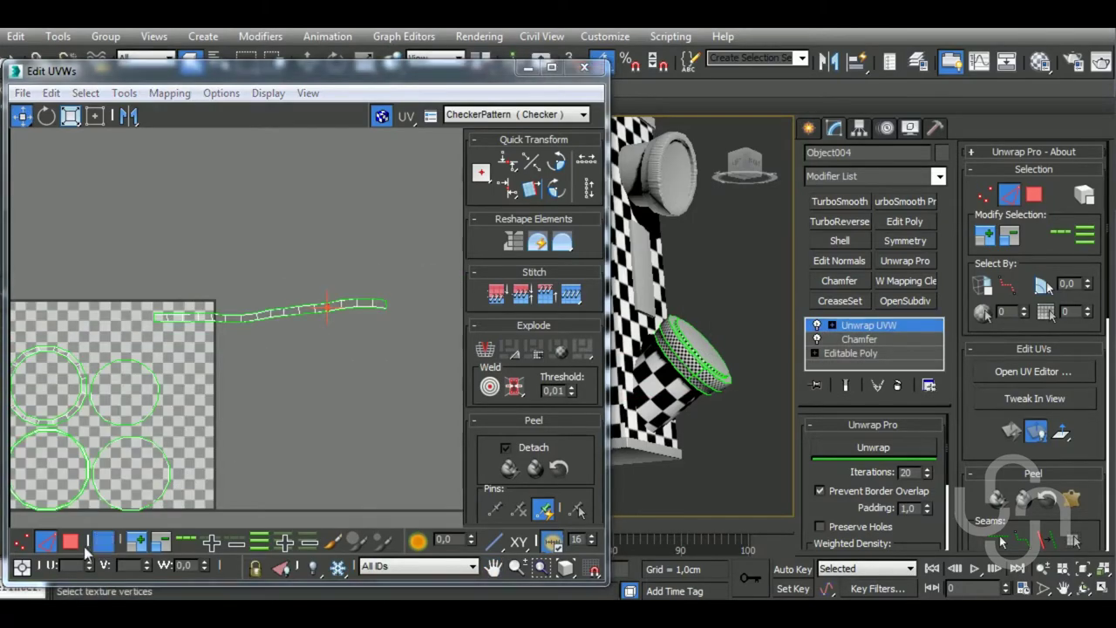
left_click(160, 317)
double_click(269, 307)
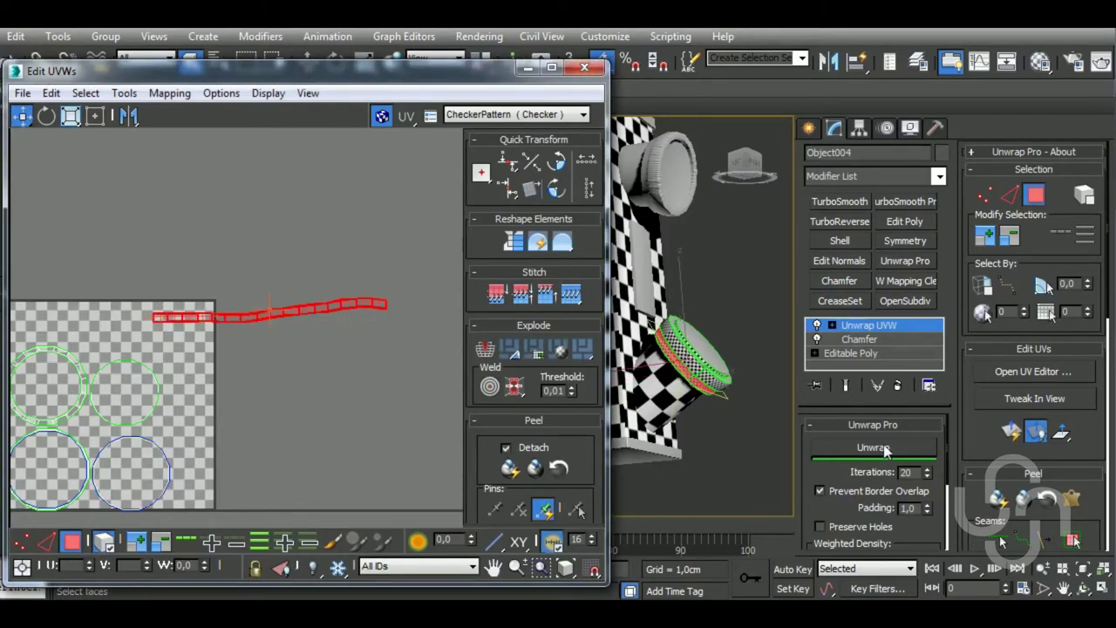
left_click(515, 243)
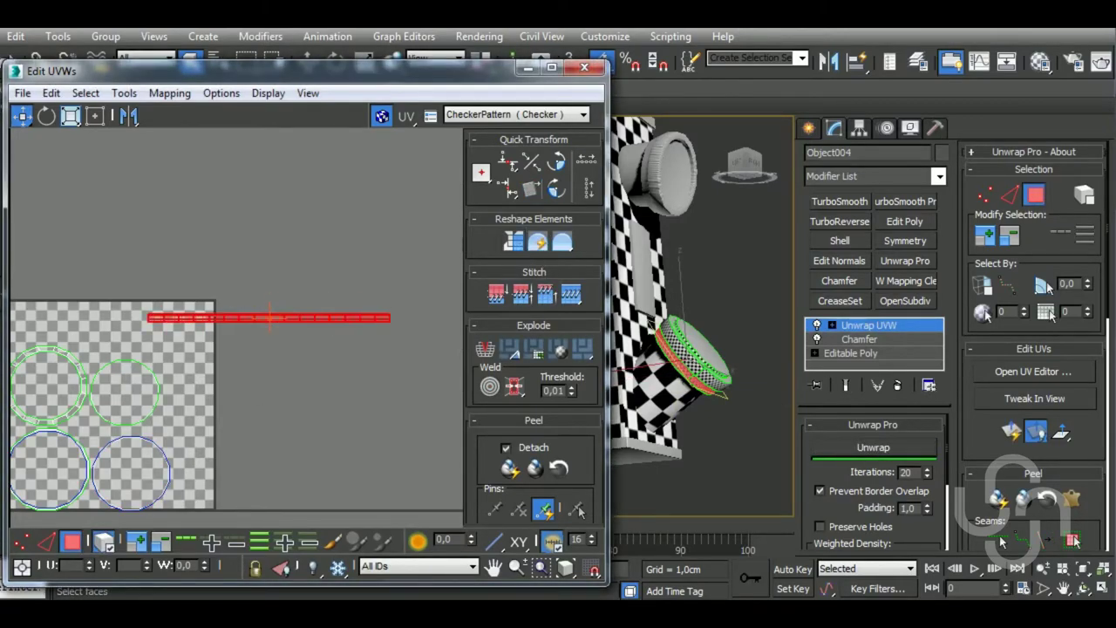
scroll(697, 438, "up", 3)
scroll(705, 383, "up", 3)
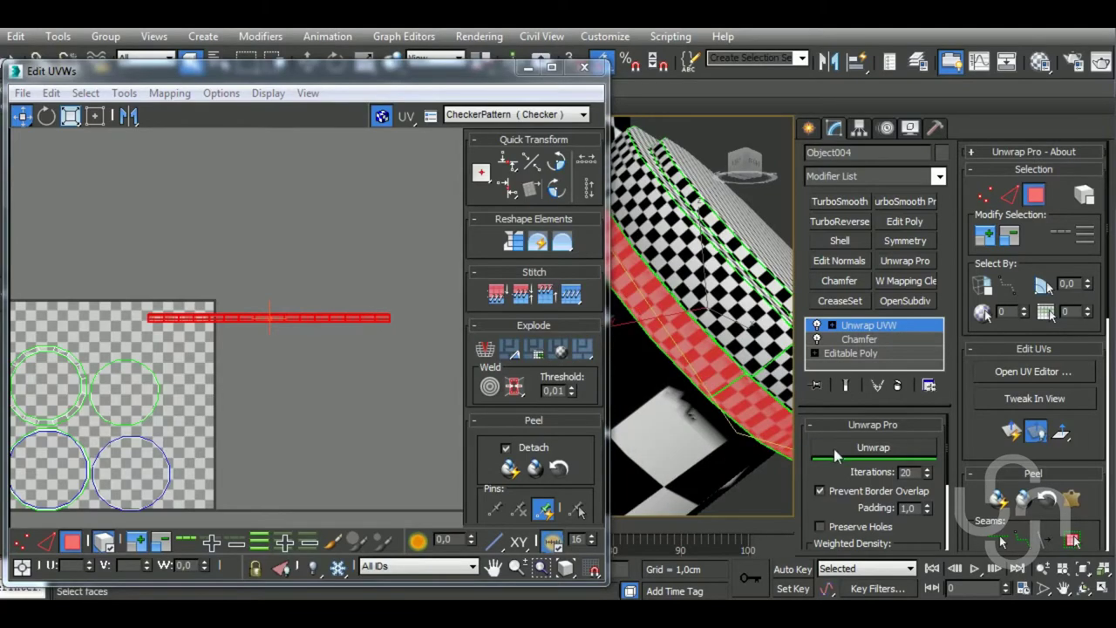
scroll(290, 323, "down", 3)
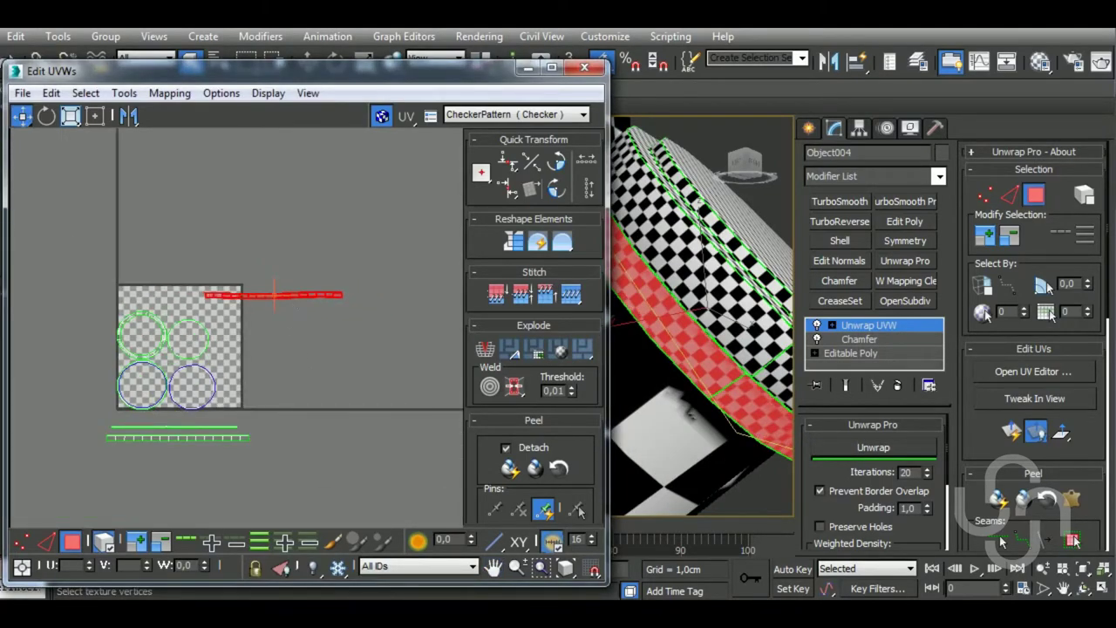
Select all UVs, pack them into the map square, and shrink them toward its centre
key("ctrl+a")
scroll(533, 366, "down", 5)
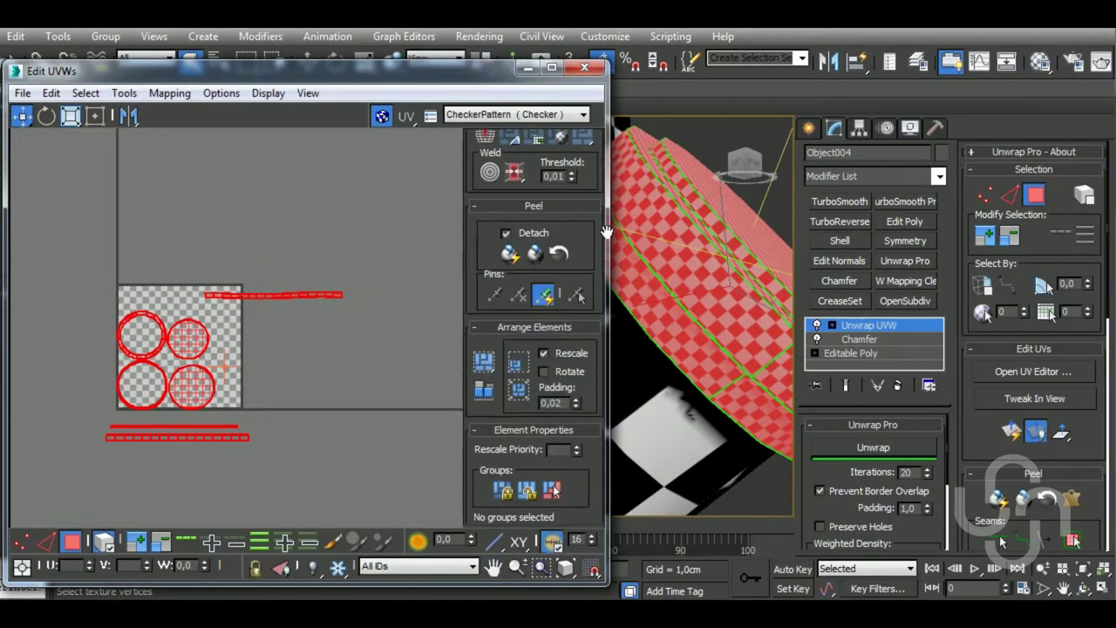
left_click(485, 388)
scroll(222, 391, "down", 2)
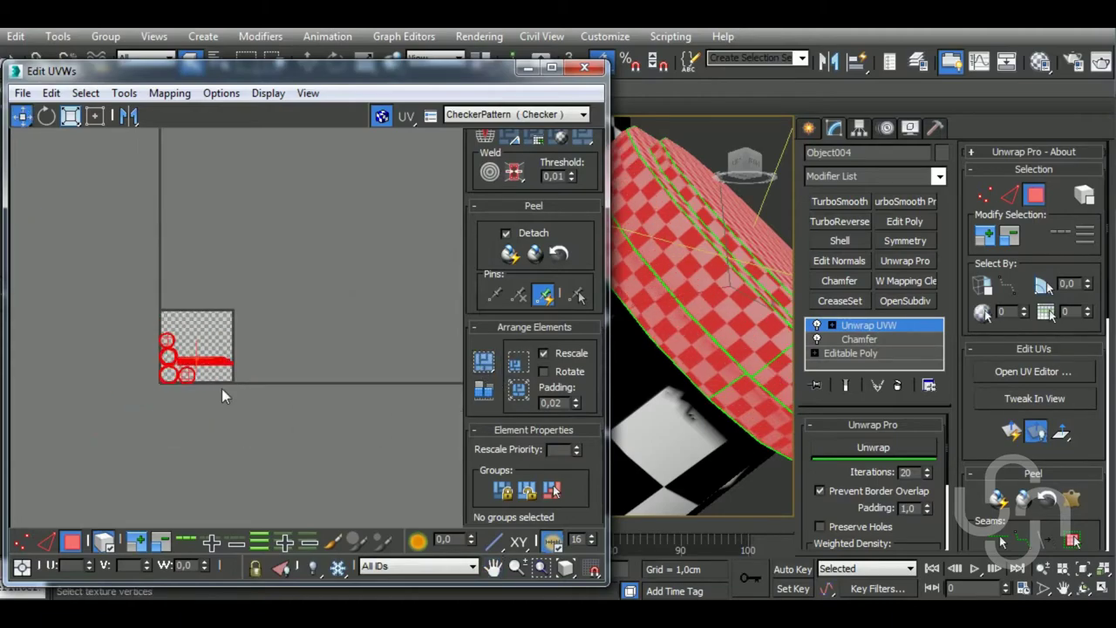
left_click(72, 118)
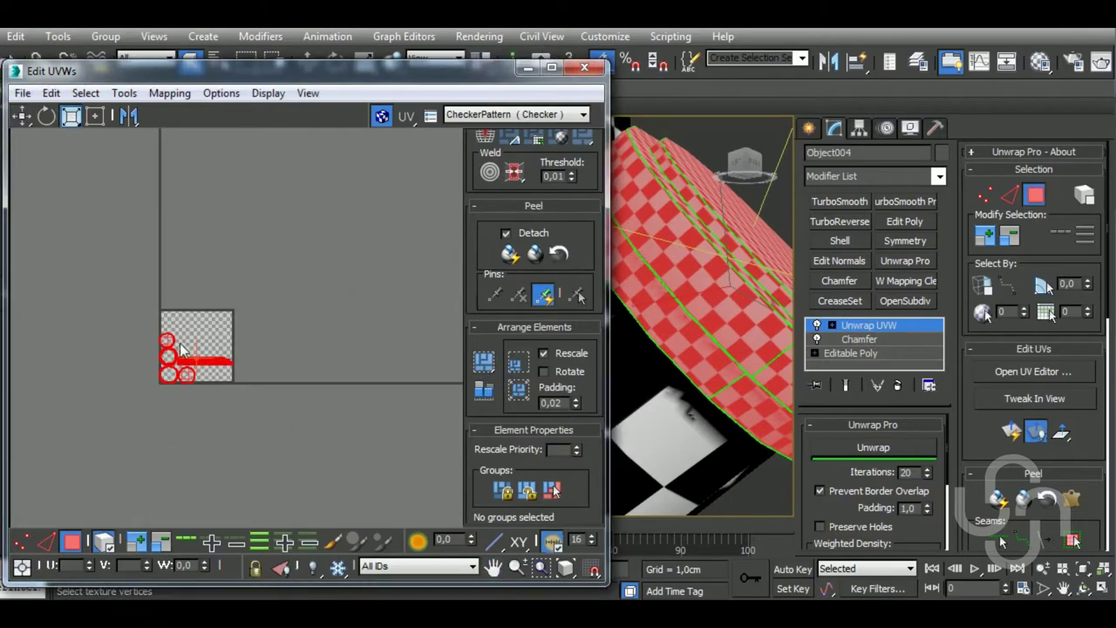
left_click_drag(204, 378, 209, 436)
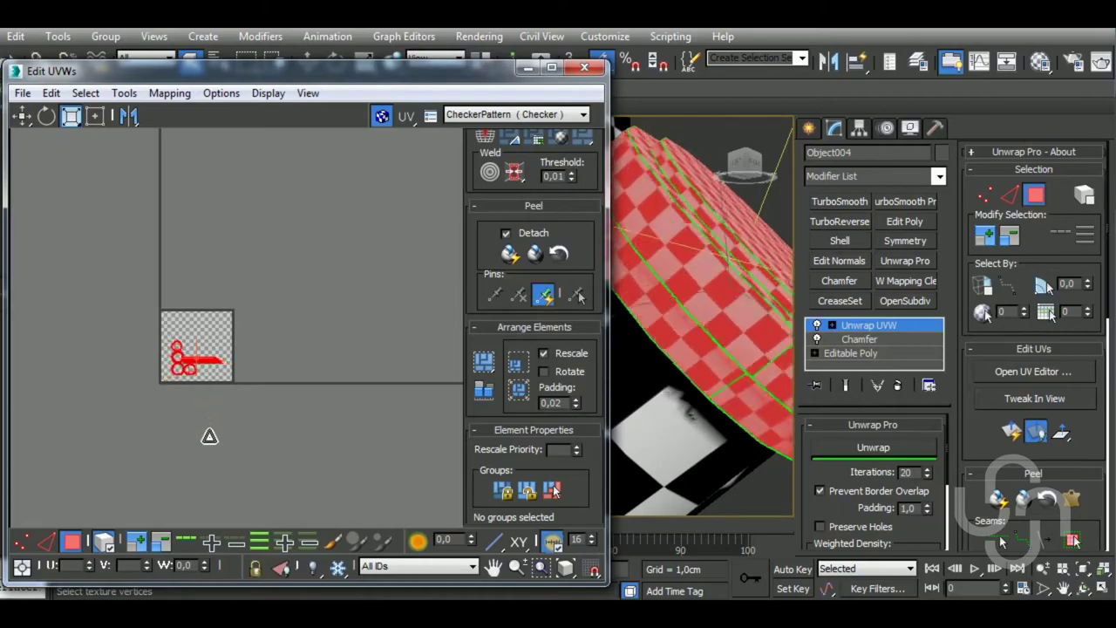
Shrink the sphere's UV cluster further, move it beside the square, and close the UV editor
scroll(687, 403, "down", 5)
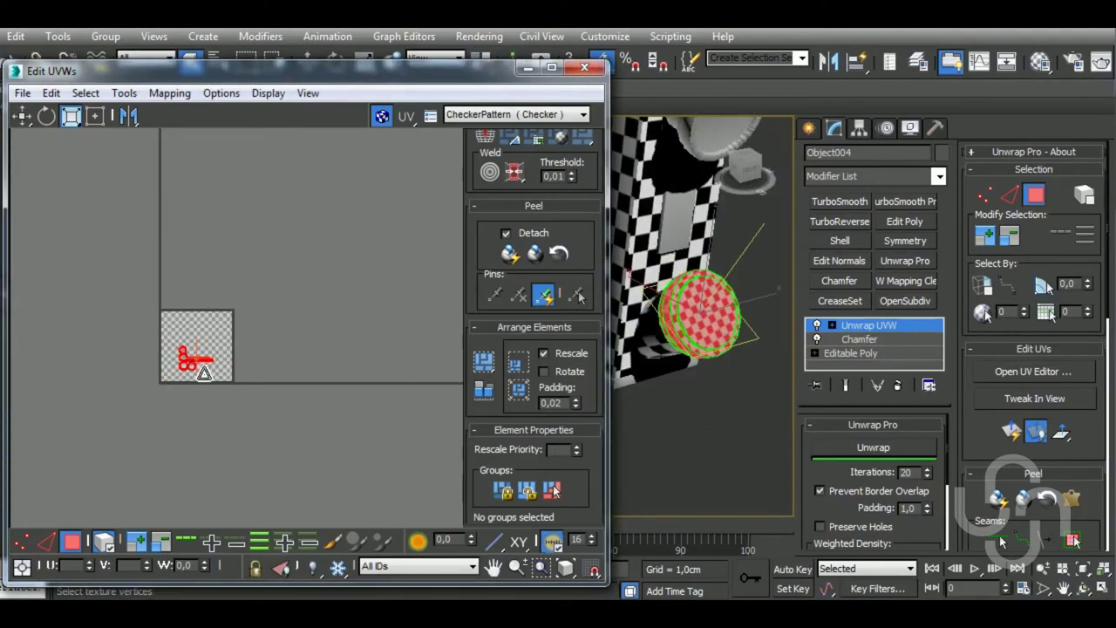
left_click_drag(203, 373, 197, 454)
left_click(22, 115)
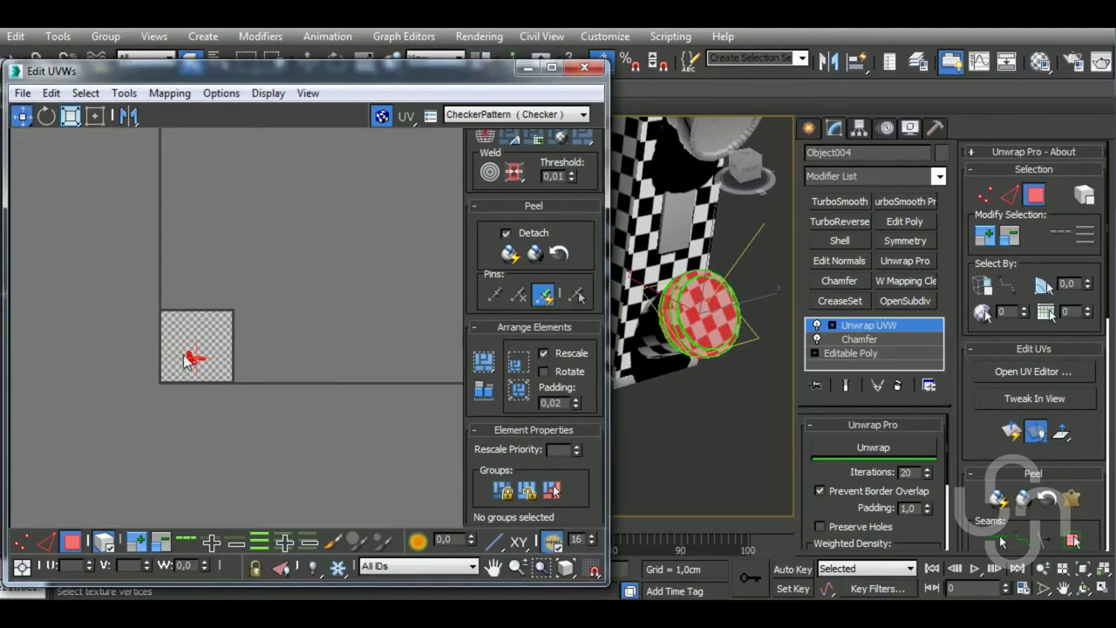
scroll(184, 375, "up", 4)
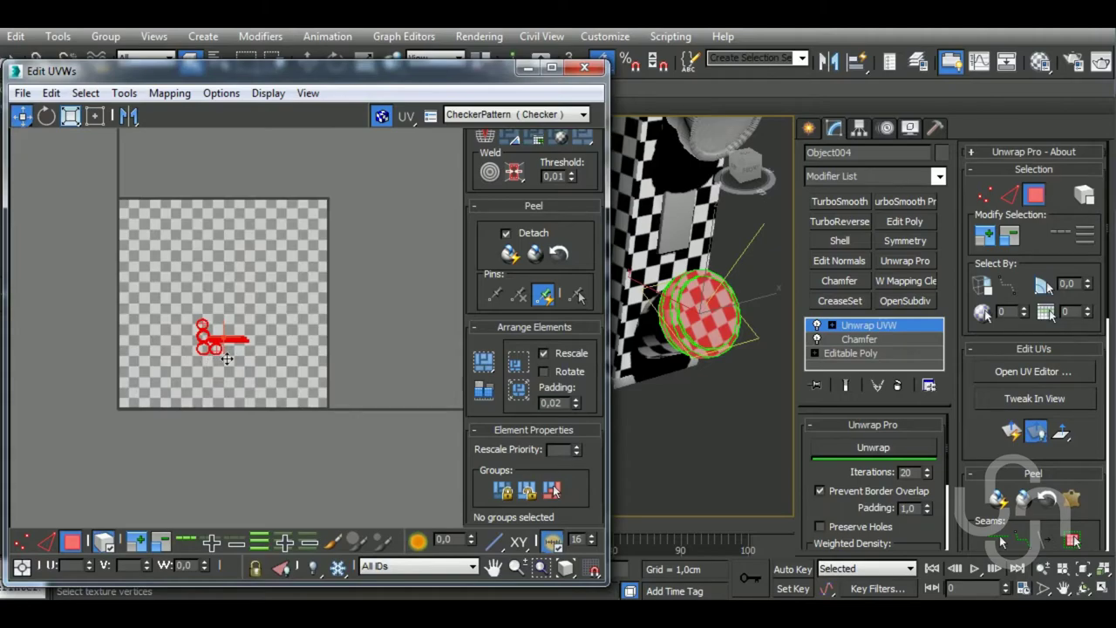
left_click_drag(213, 356, 374, 341)
left_click(584, 67)
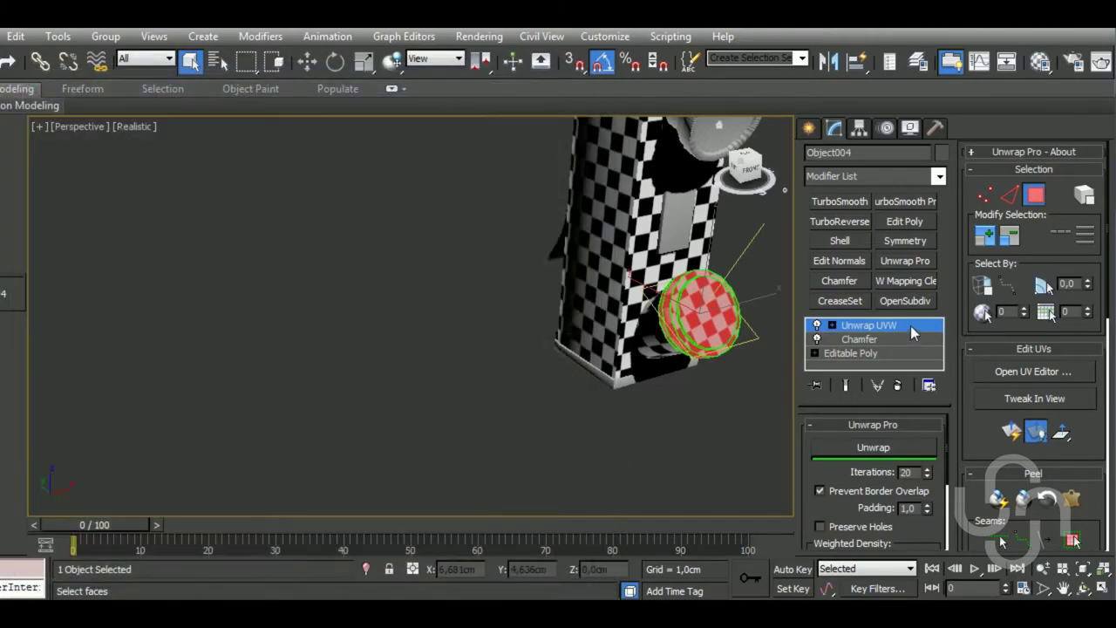
Select the base plate Object002 and add an Unwrap UVW modifier to it
middle_click_drag(589, 410, 627, 417, "alt")
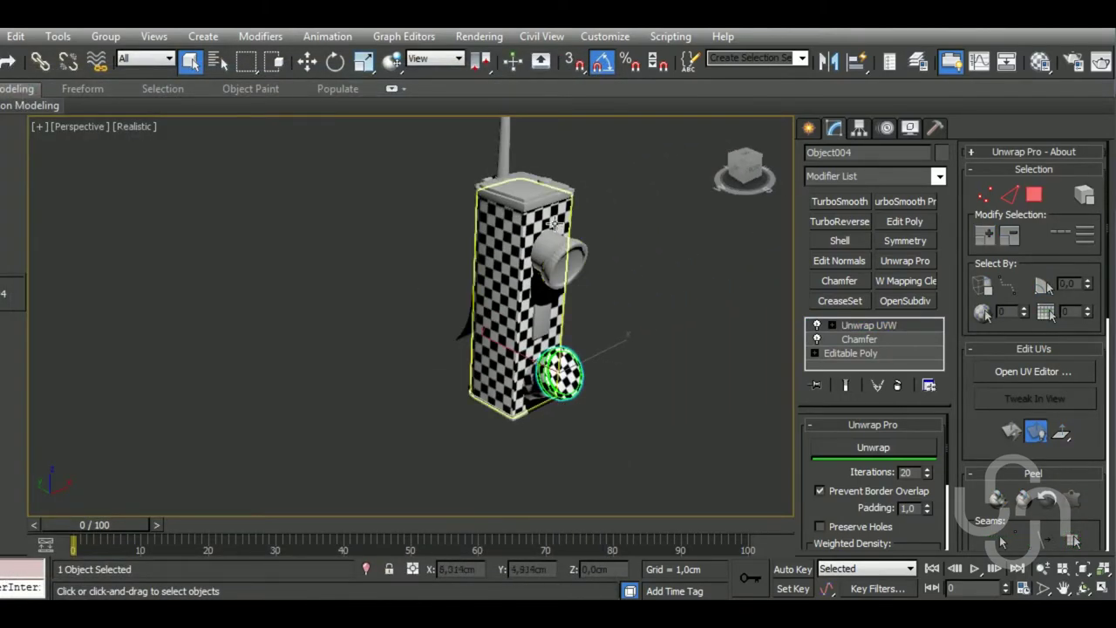
left_click(567, 415)
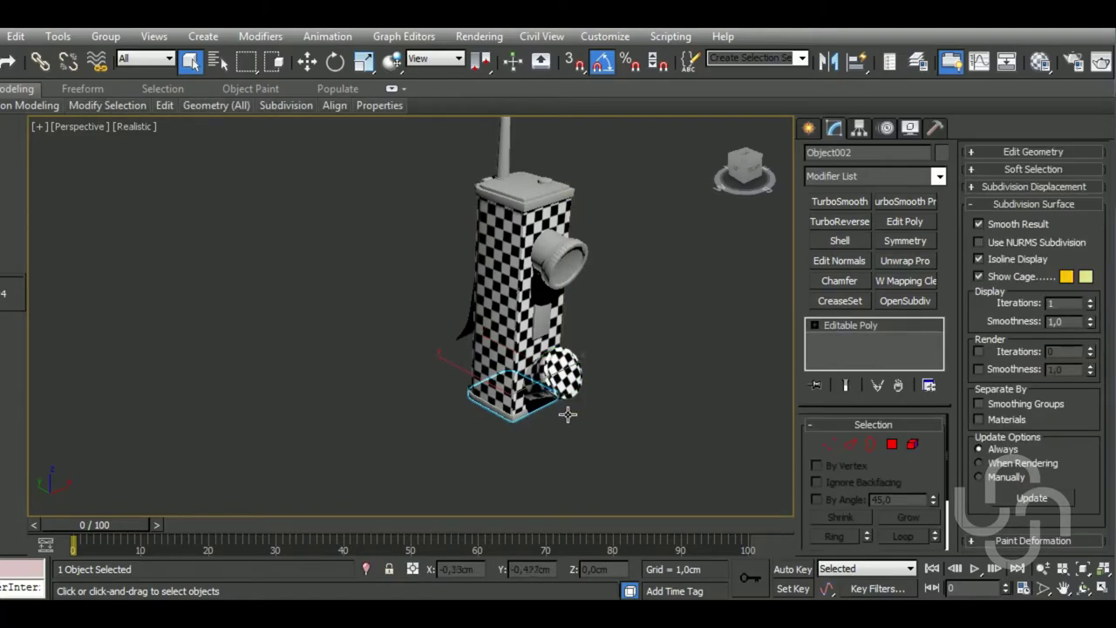
left_click(907, 262)
In the UV editor, apply Normal Mapping to the base plate with the chosen projection direction
left_click(1033, 372)
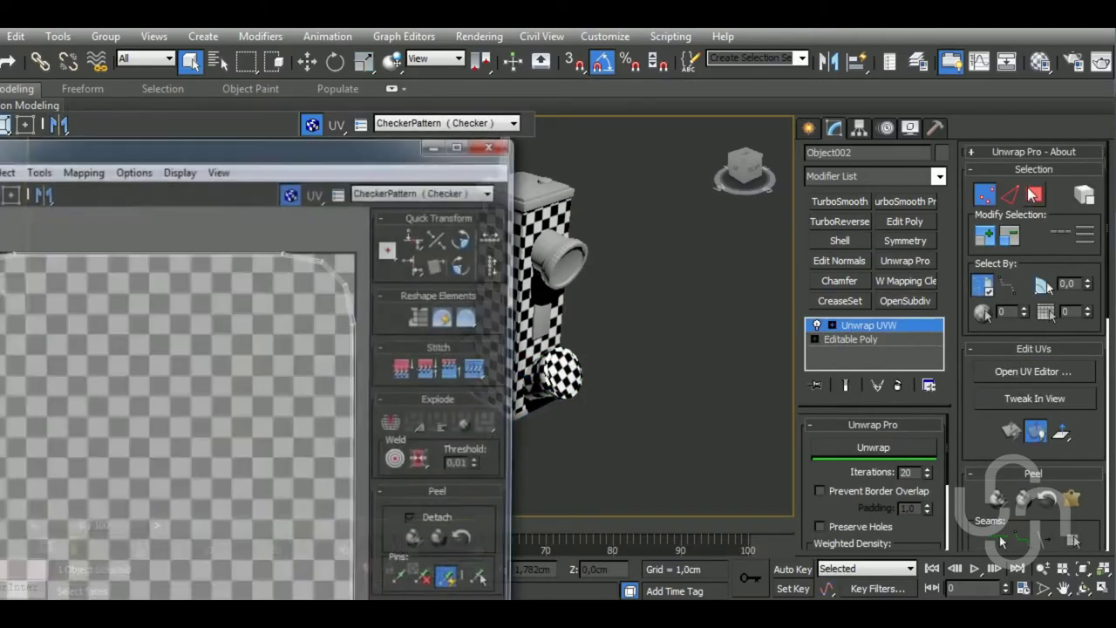
scroll(697, 321, "down", 3)
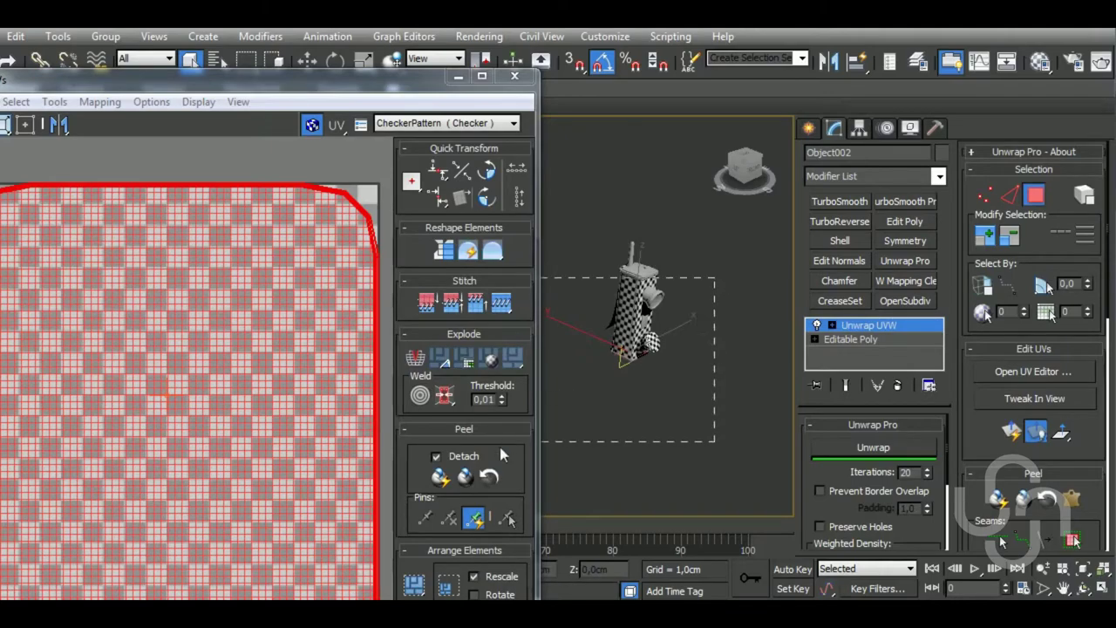
left_click(99, 101)
left_click(139, 147)
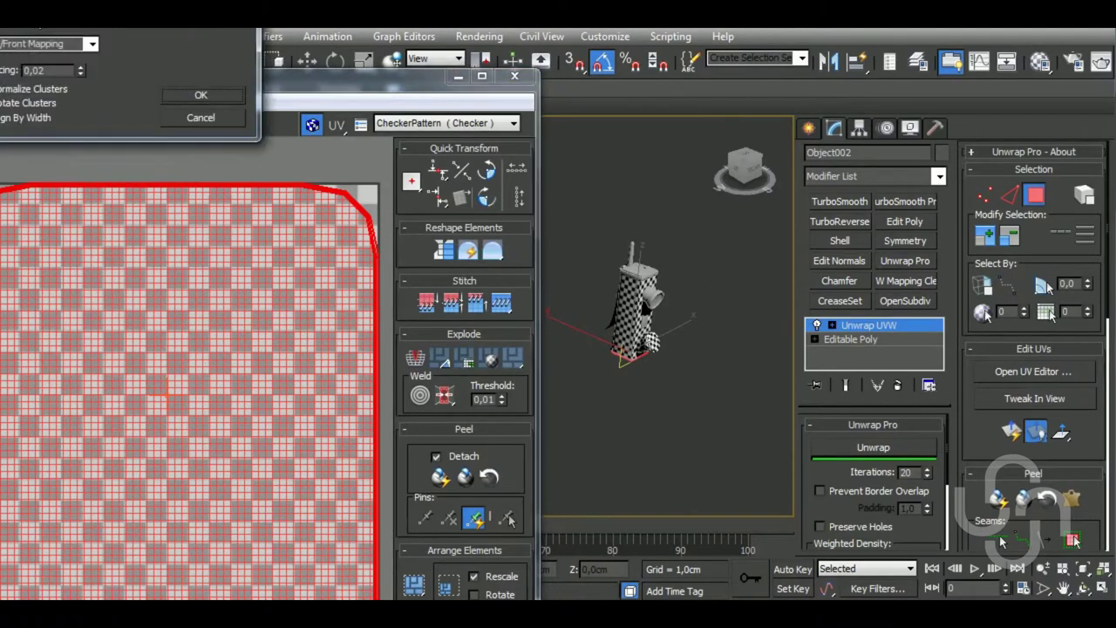
left_click(92, 44)
left_click(71, 97)
left_click(201, 94)
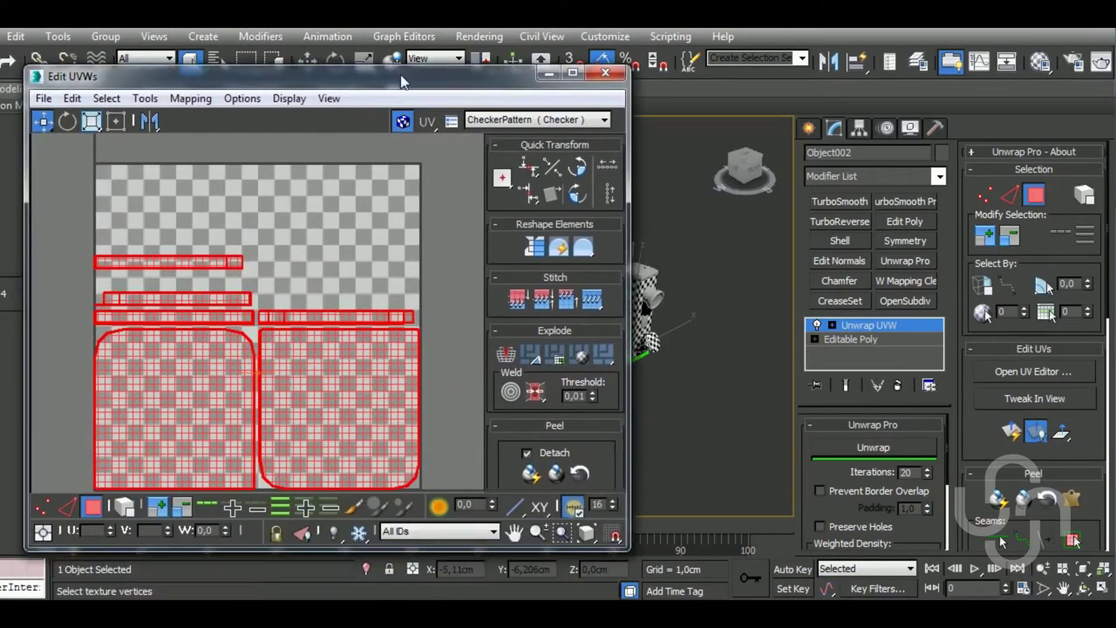
left_click_drag(315, 80, 404, 61)
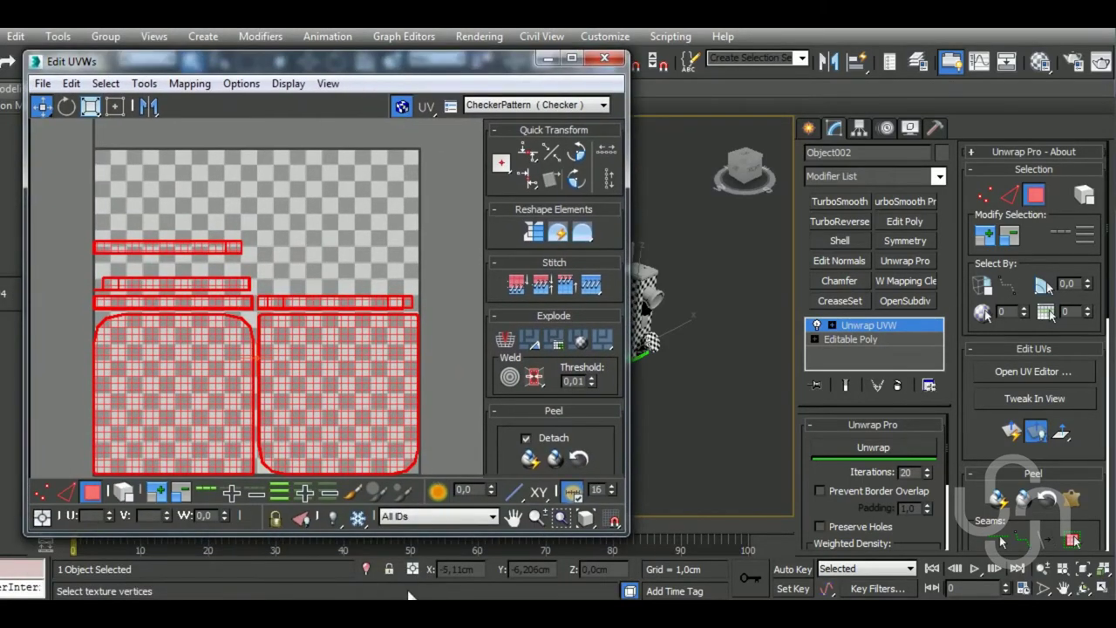
Clear the face selection and pan the UV view over to the base plate's strips
mouse_move(661, 402)
middle_mouse_down()
mouse_move(778, 442)
mouse_move(737, 377)
mouse_move(720, 433)
mouse_move(715, 425)
middle_mouse_up()
scroll(737, 376, "up", 3)
scroll(736, 376, "up", 5)
scroll(713, 421, "up", 3)
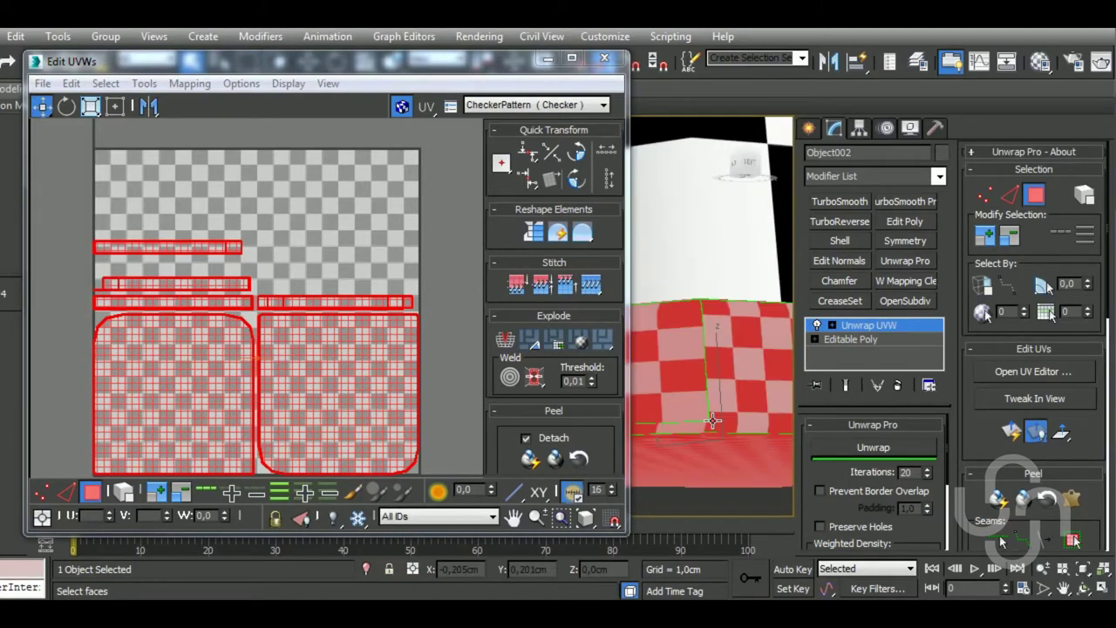
left_click(705, 446)
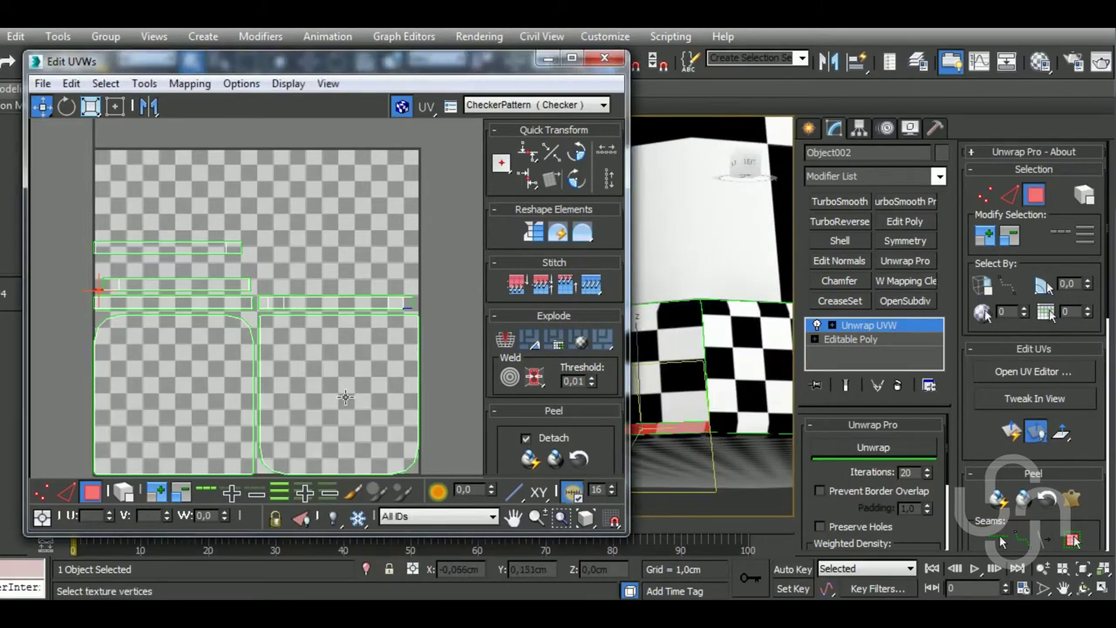
scroll(87, 291, "up", 2)
scroll(71, 289, "up", 3)
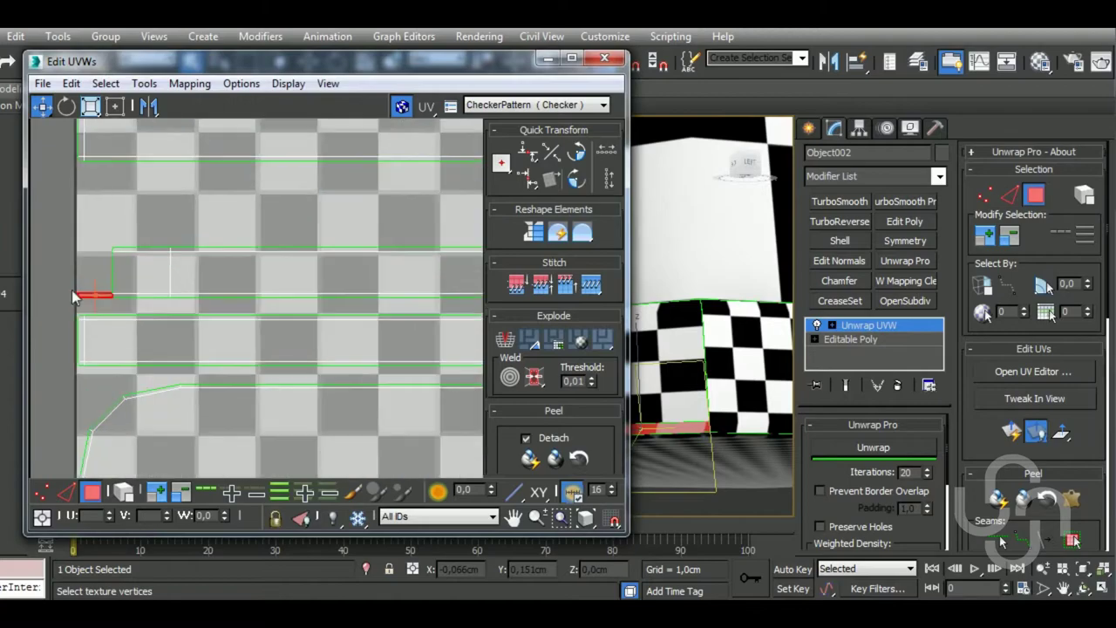
scroll(80, 277, "up", 3)
right_click(120, 294)
left_click(93, 341)
scroll(98, 345, "down", 3)
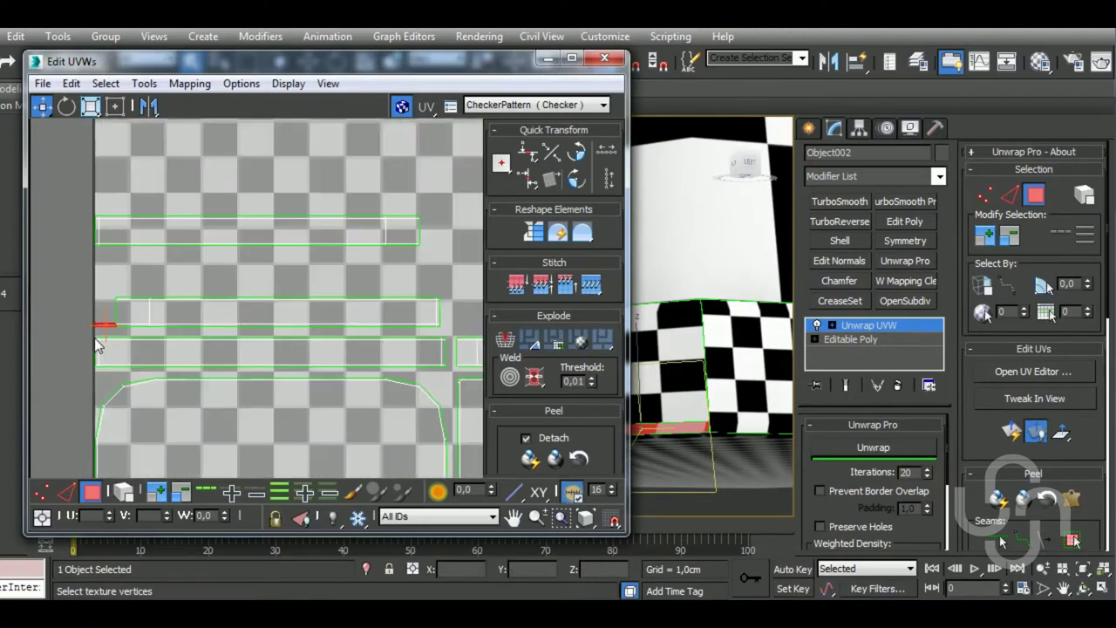
scroll(98, 345, "down", 1)
middle_click_drag(97, 345, 177, 350)
scroll(177, 351, "up", 2)
scroll(177, 350, "up", 2)
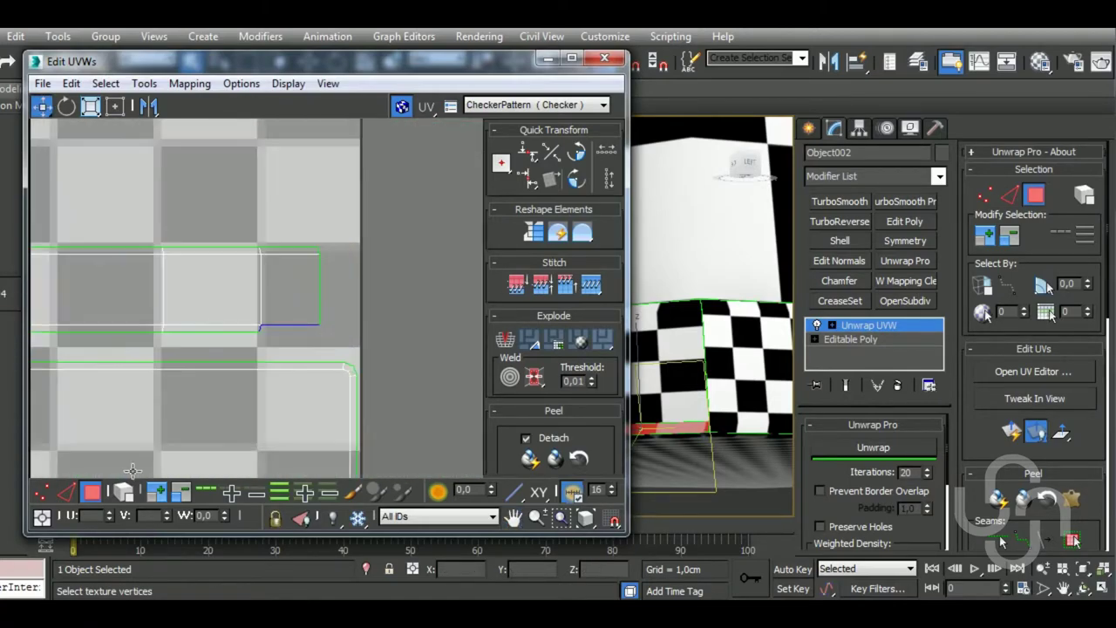
In edge mode, drag the stray UV edge left back into line with its shell
key("2")
scroll(279, 350, "up", 2)
left_click(295, 304)
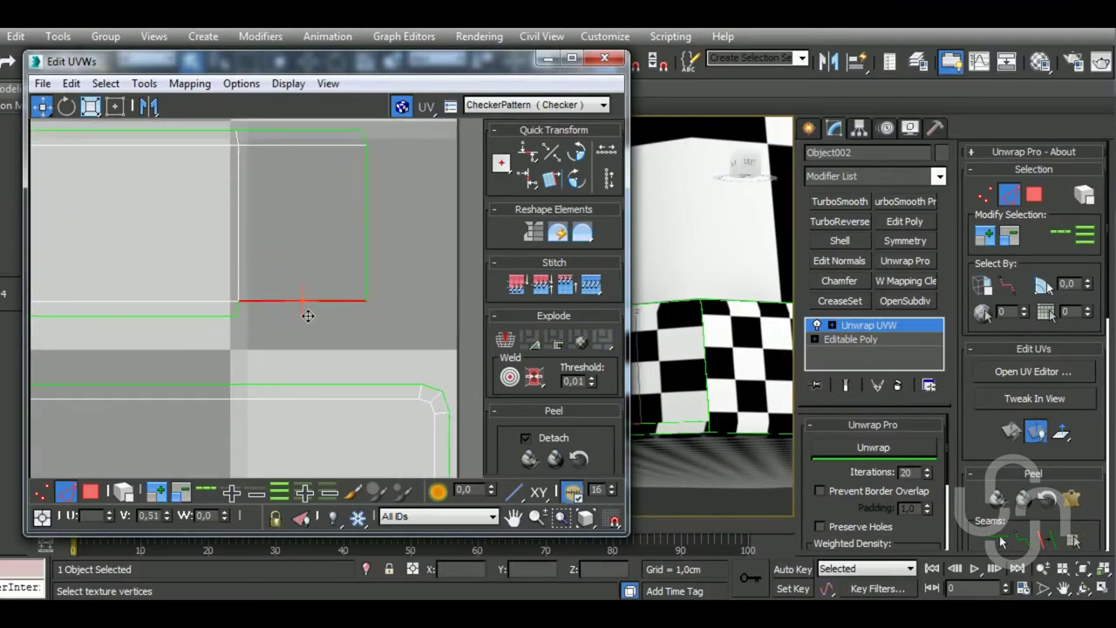
left_click_drag(291, 309, 249, 325)
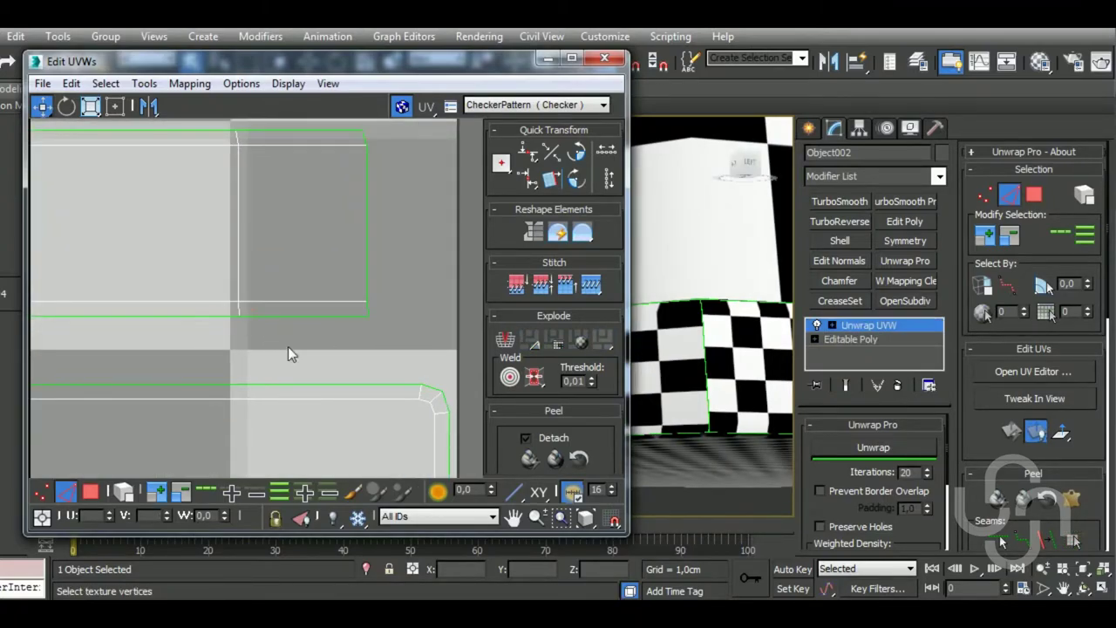
scroll(296, 349, "down", 2)
scroll(720, 367, "down", 3)
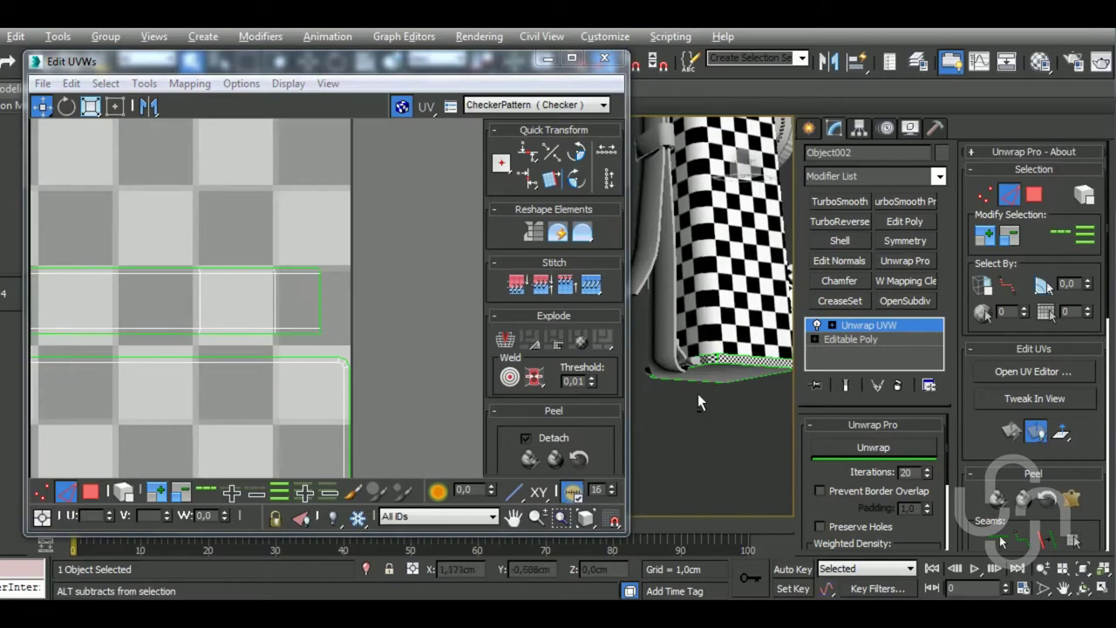
middle_click_drag(698, 393, 856, 396, "alt")
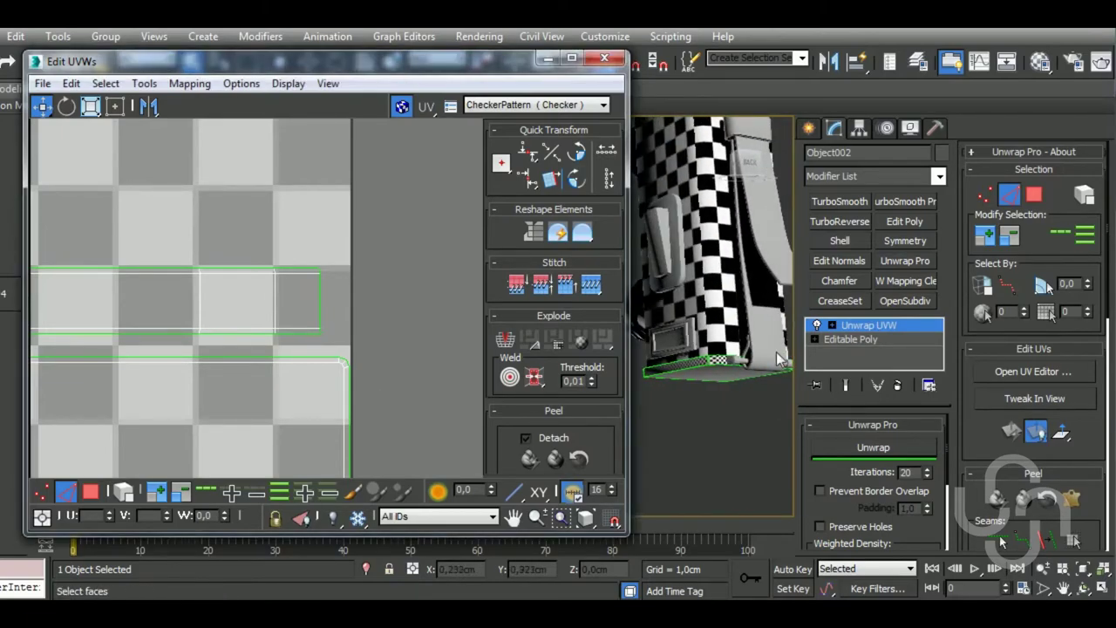
scroll(723, 391, "up", 3)
scroll(722, 392, "up", 3)
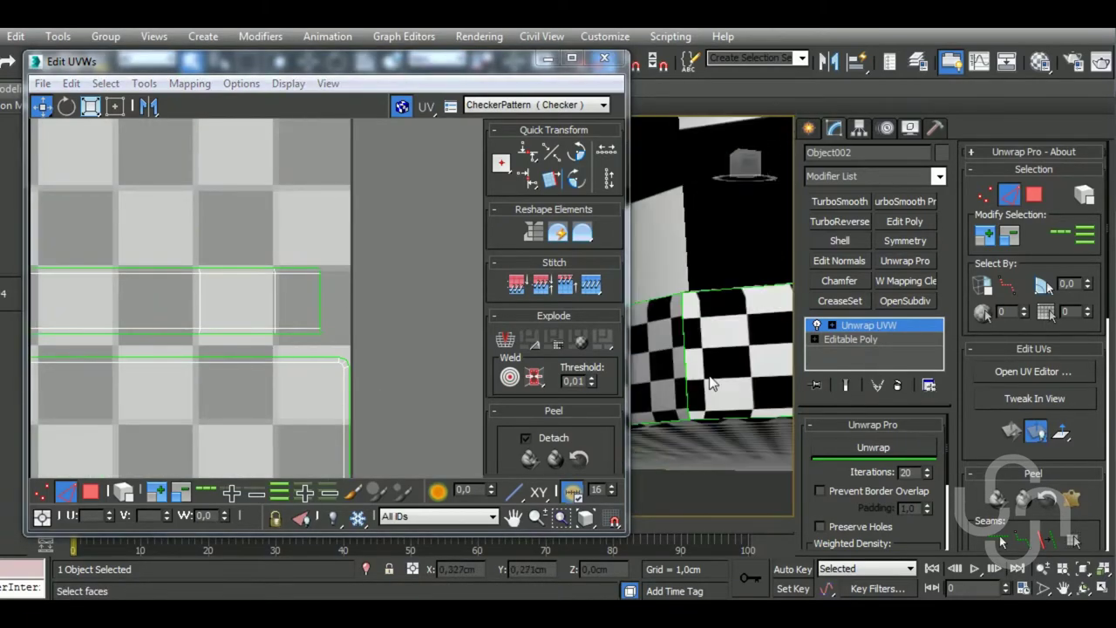
scroll(709, 384, "down", 5)
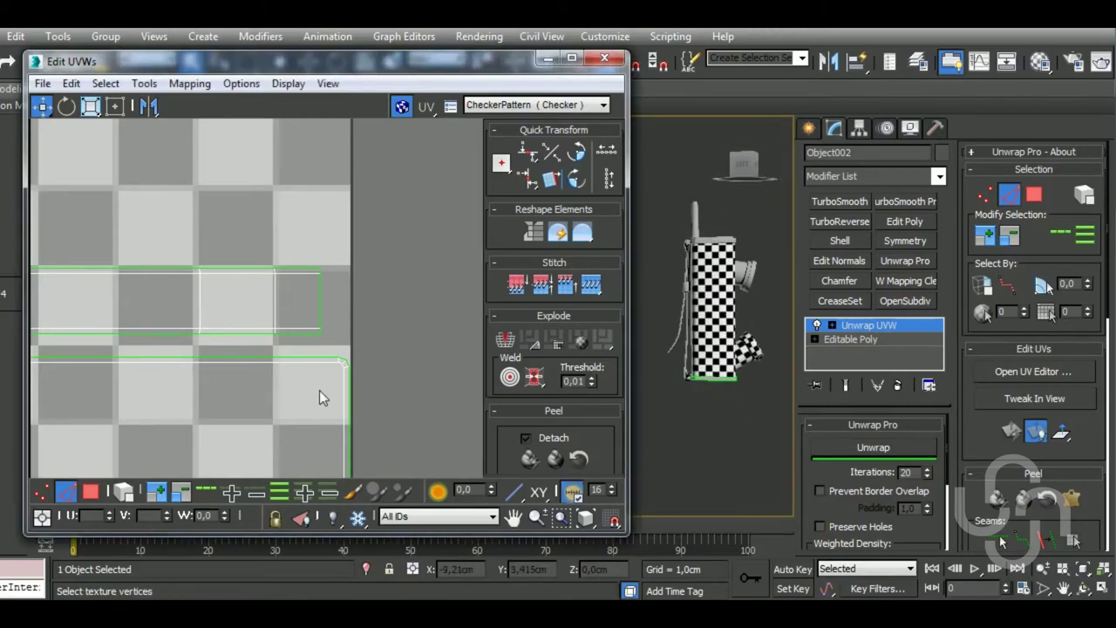
scroll(347, 351, "down", 3)
scroll(347, 346, "down", 4)
Pack Normalize all the base plate's UV shells into the square and scale them down
key("ctrl+a")
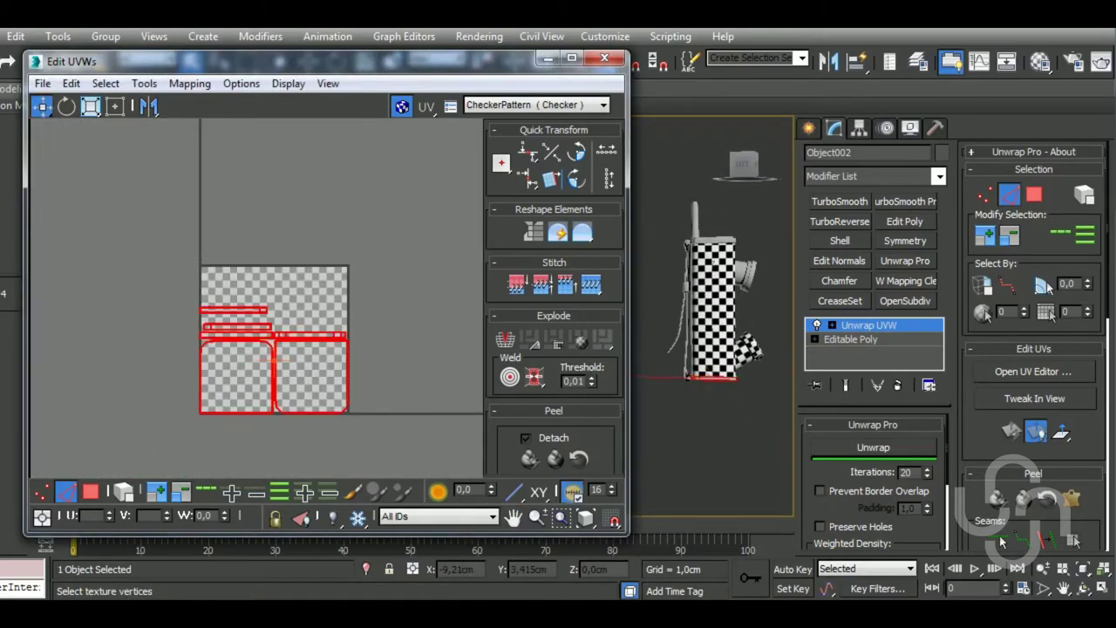
scroll(614, 429, "down", 5)
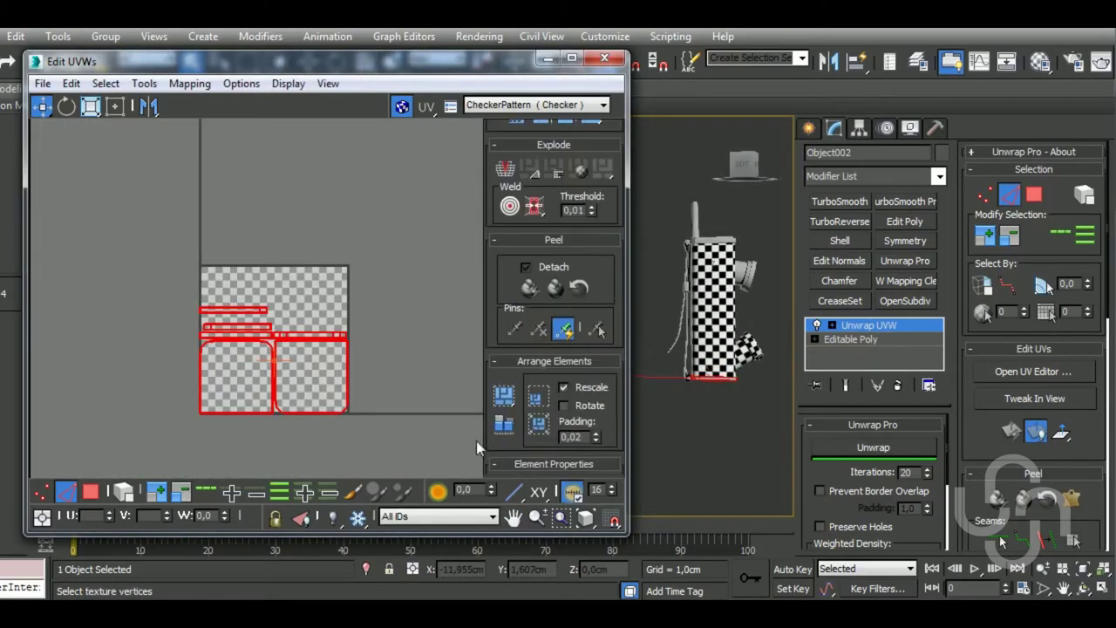
left_click(504, 397)
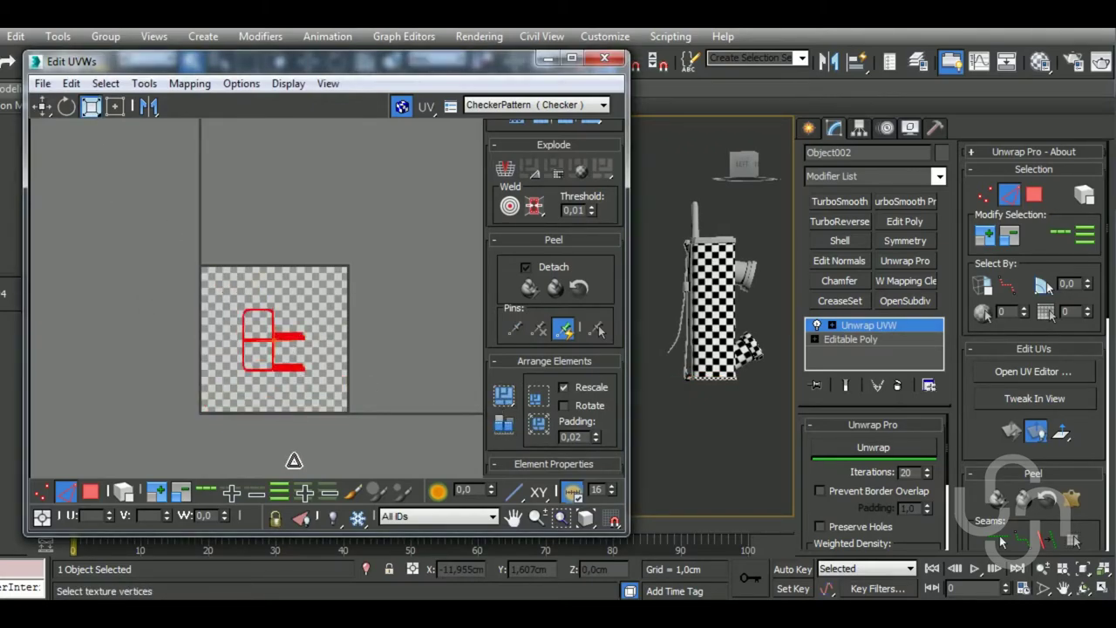
left_click_drag(286, 349, 296, 486)
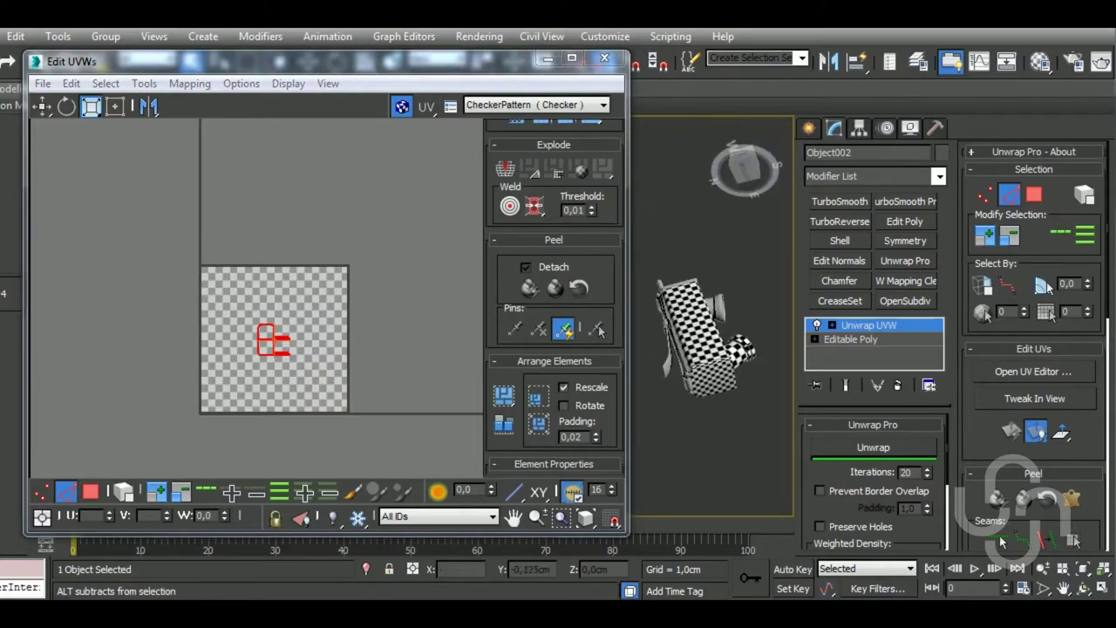
scroll(689, 371, "up", 3)
left_click_drag(298, 349, 303, 416)
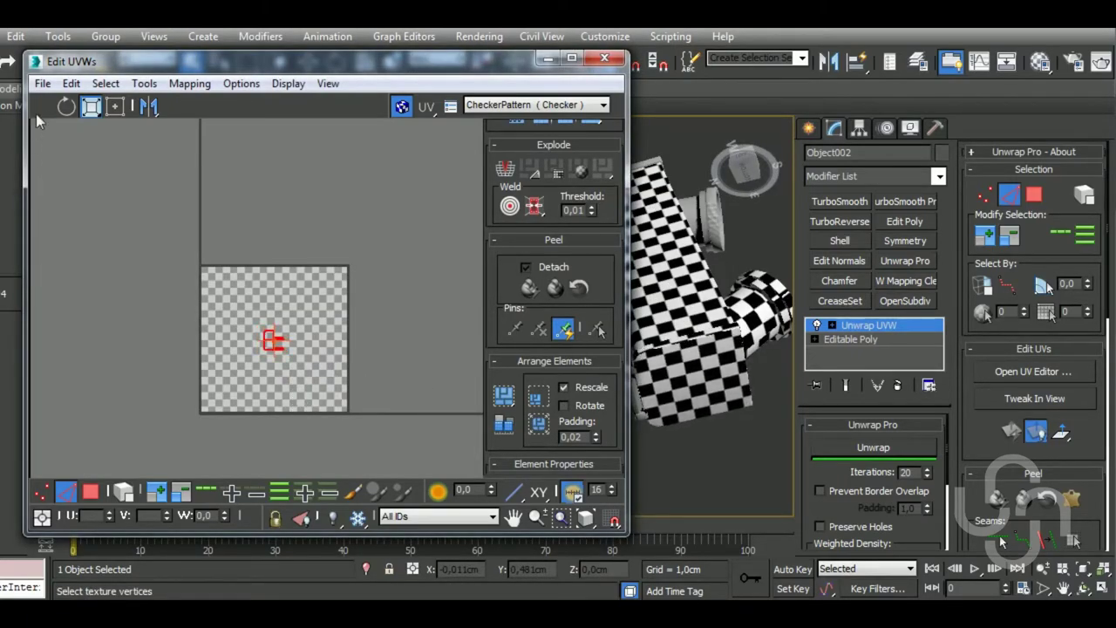
Move the shrunken shells to the right of the 0-1 square and close the UV editor
left_click(42, 106)
scroll(236, 299, "up", 2)
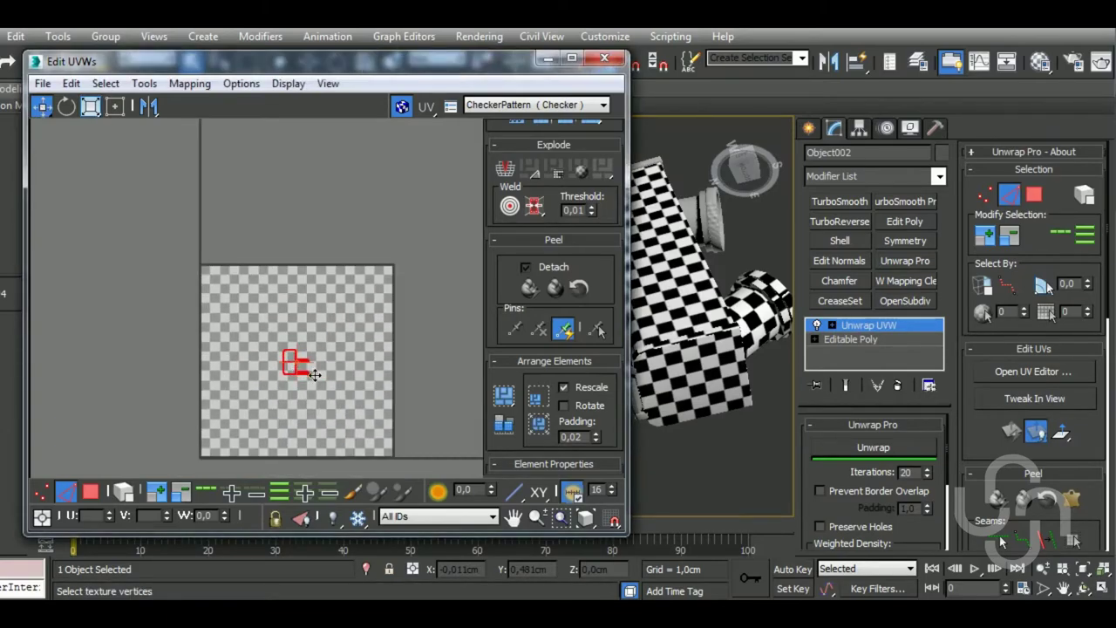
left_click_drag(314, 374, 436, 409)
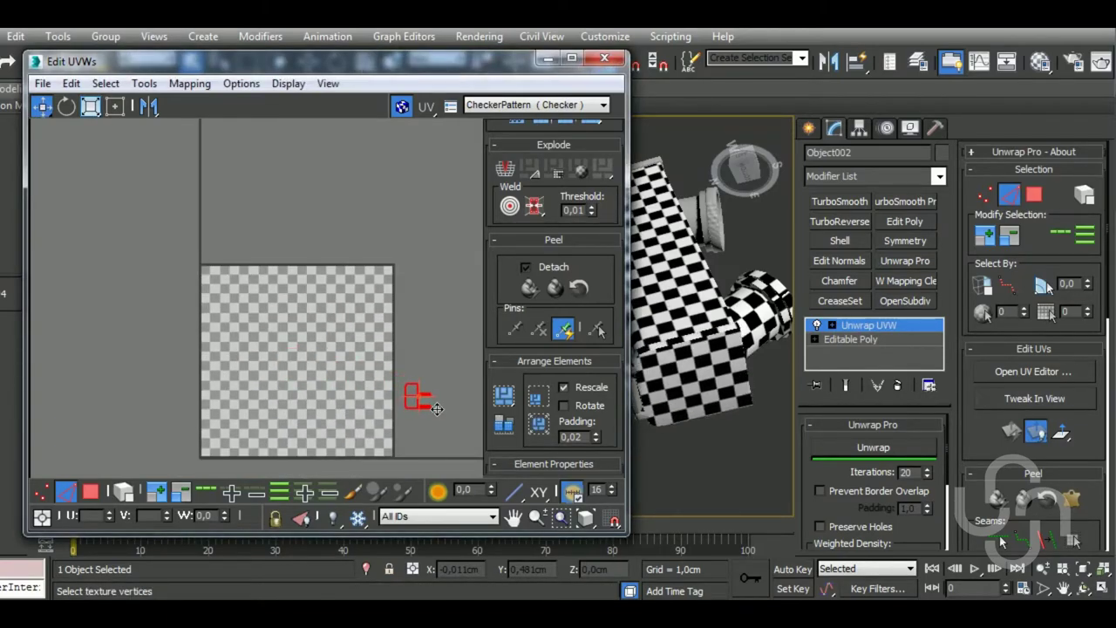
left_click(603, 60)
scroll(616, 348, "down", 5)
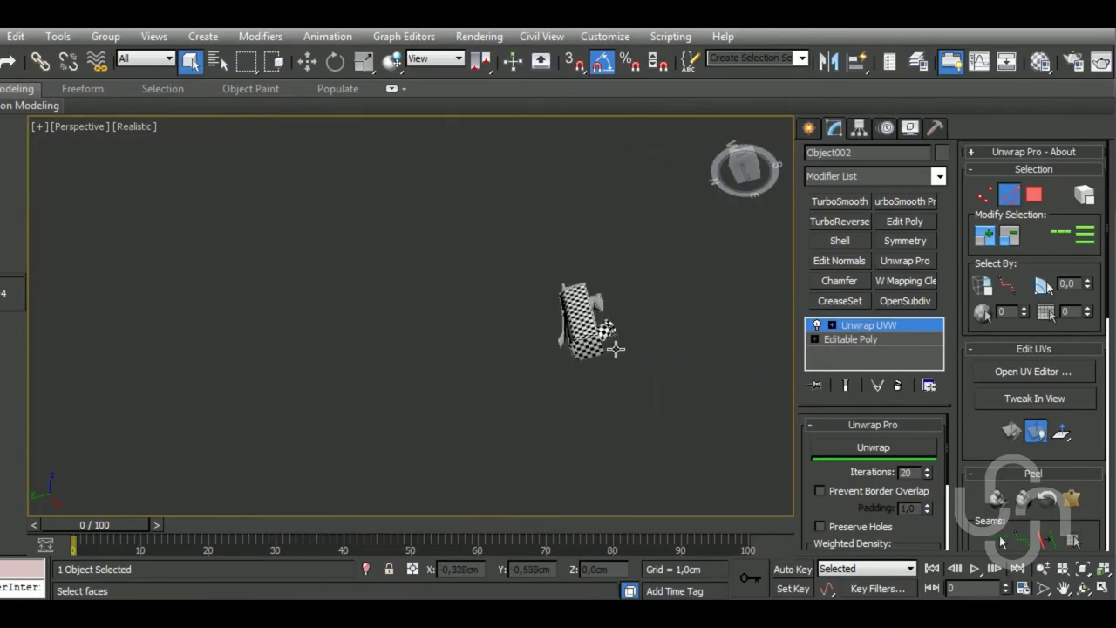
middle_click_drag(615, 348, 610, 322, "alt")
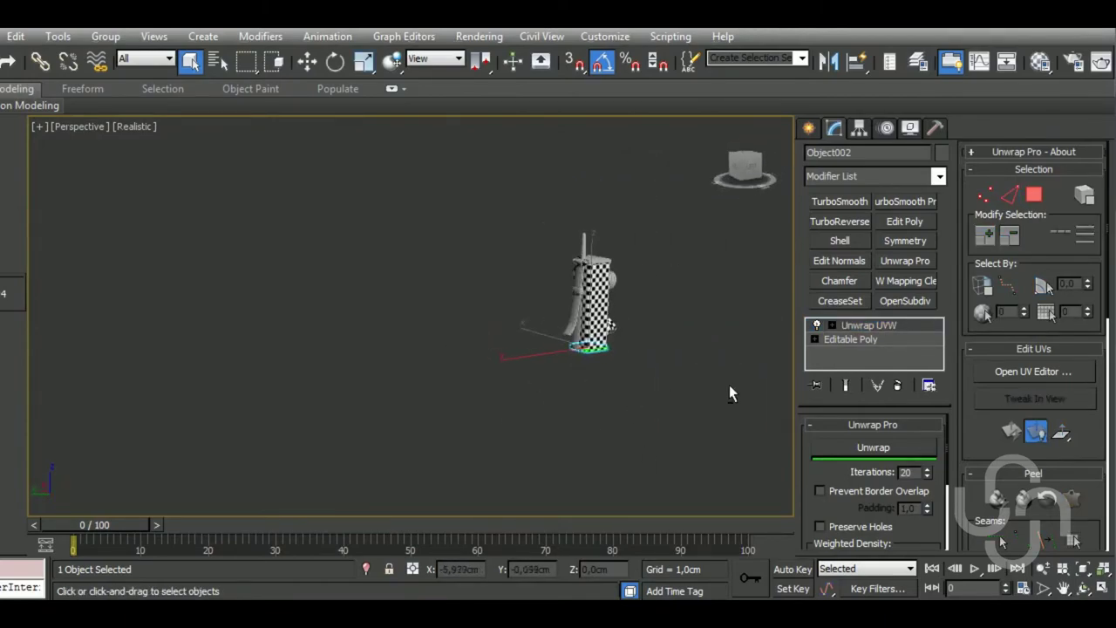
Isolate Line001, convert it to Editable Poly, and add an Unwrap UVW modifier
left_click(610, 329)
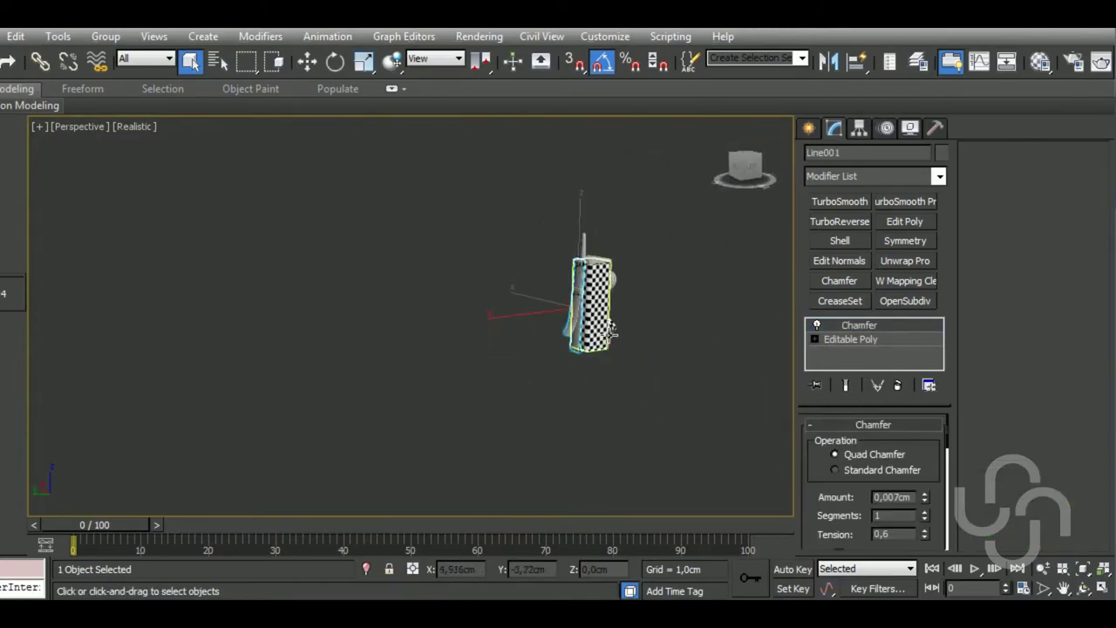
left_click(366, 568)
right_click(435, 283)
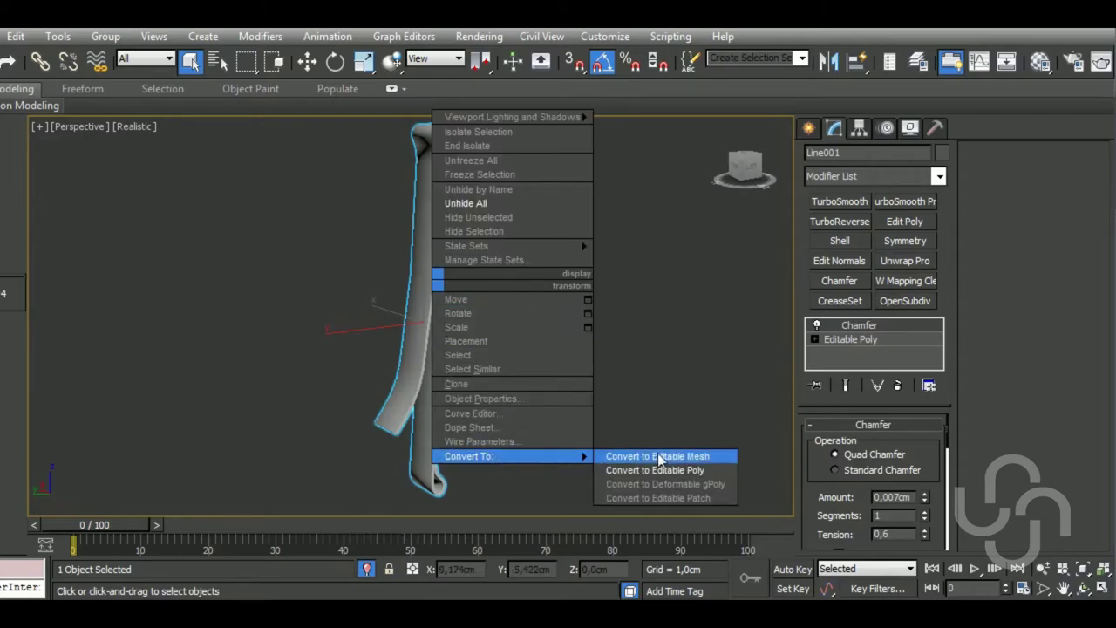
left_click(661, 467)
left_click(911, 261)
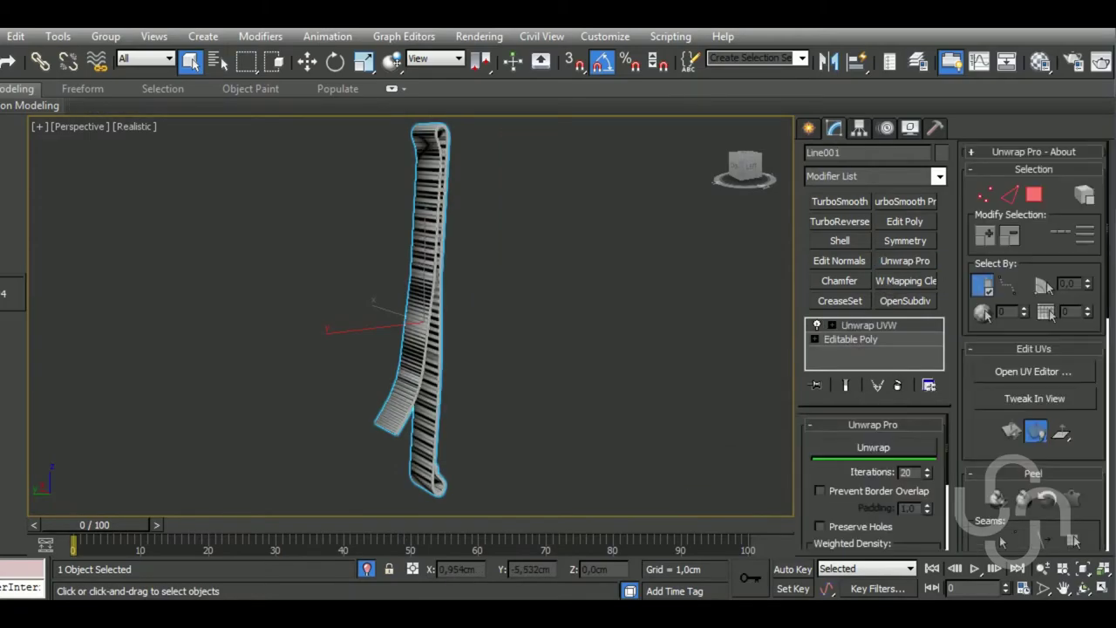
Select all the strip's faces and remap them with Normal Mapping using Box Mapping
left_click(1033, 372)
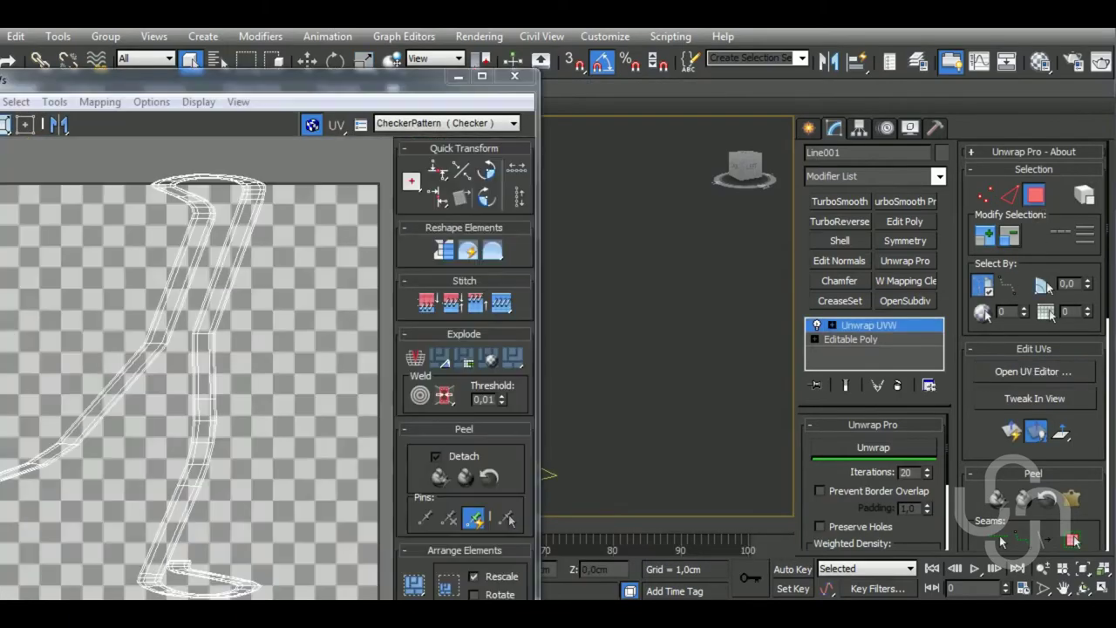
left_click(636, 301)
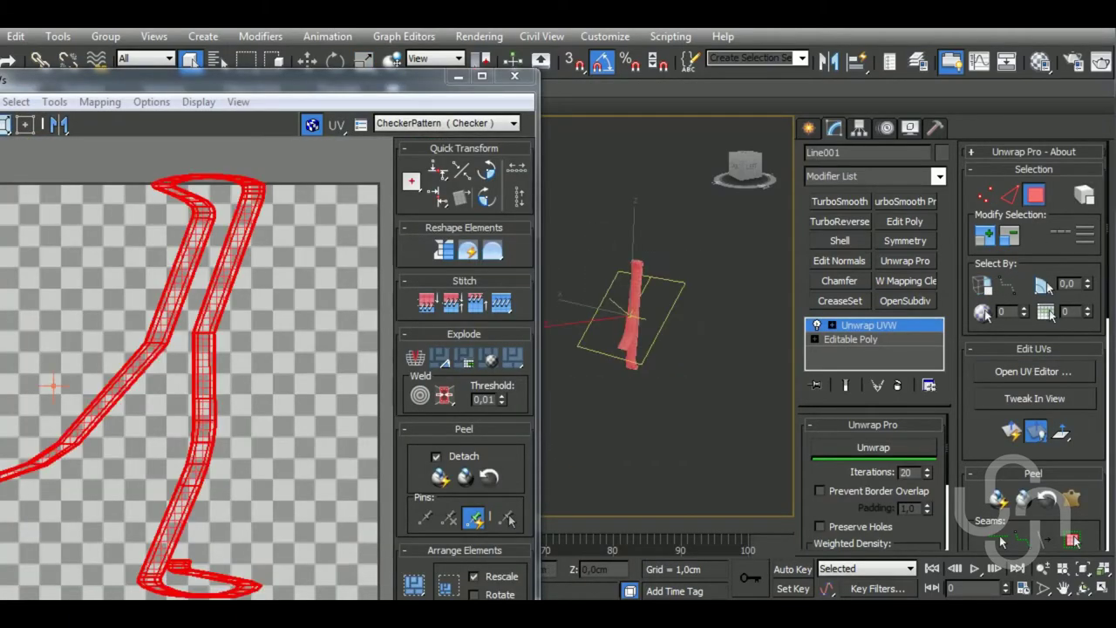
left_click(100, 102)
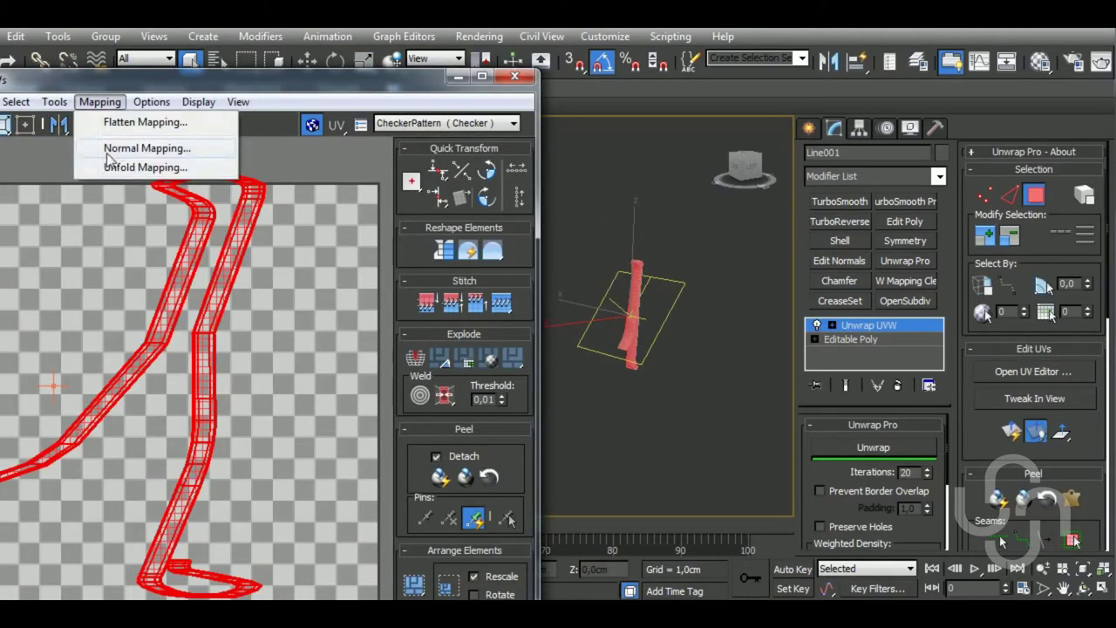
left_click(122, 146)
left_click(143, 136)
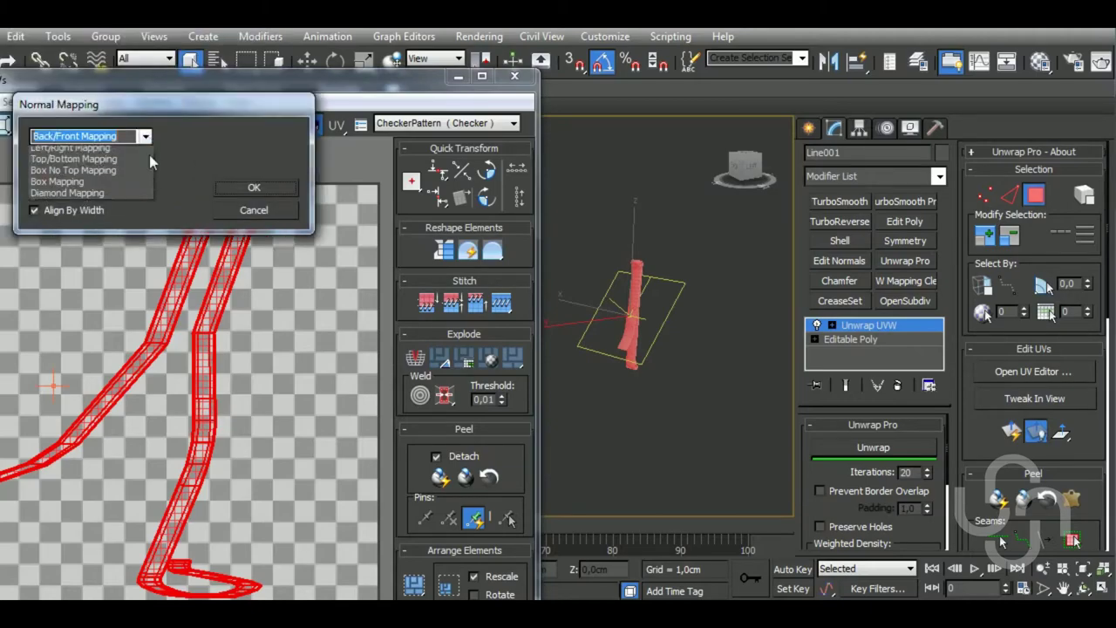
left_click(124, 198)
left_click(253, 190)
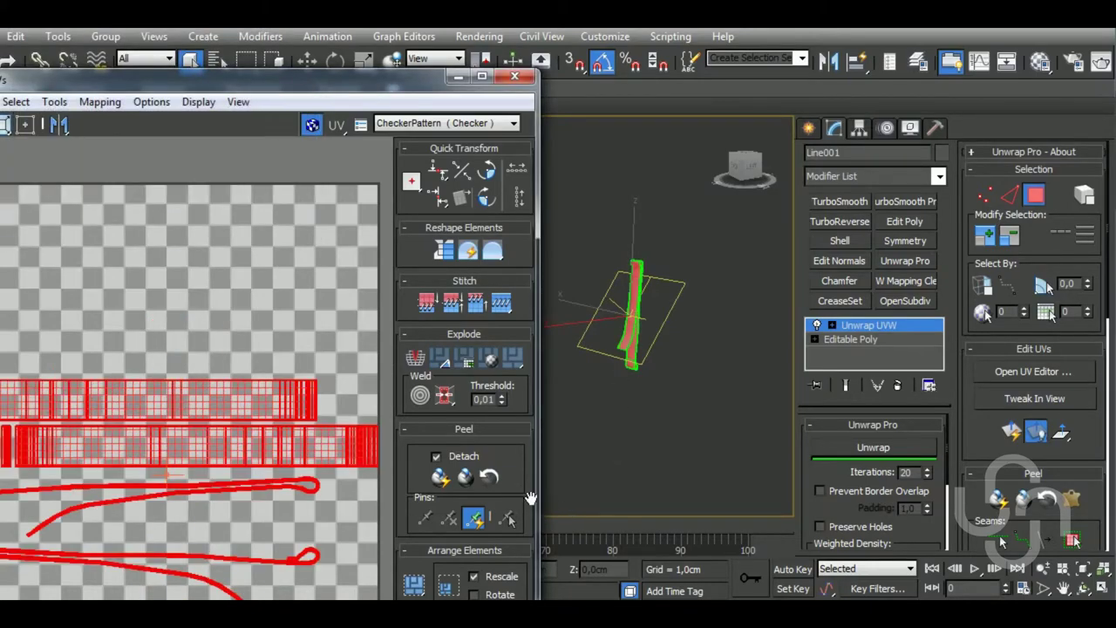
left_click_drag(530, 497, 530, 363)
Arrange the strip's UV shells into rows inside the UV tile
left_click(415, 478)
left_click(413, 449)
middle_click_drag(630, 452, 673, 426)
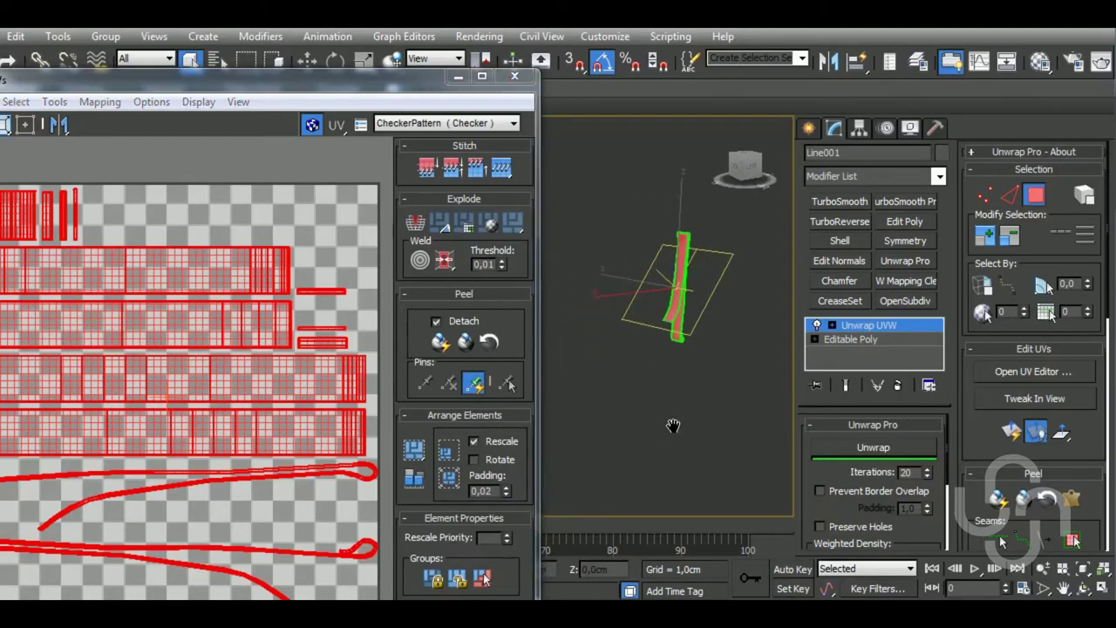
scroll(689, 340, "up", 3)
scroll(694, 325, "up", 5)
scroll(688, 340, "down", 2)
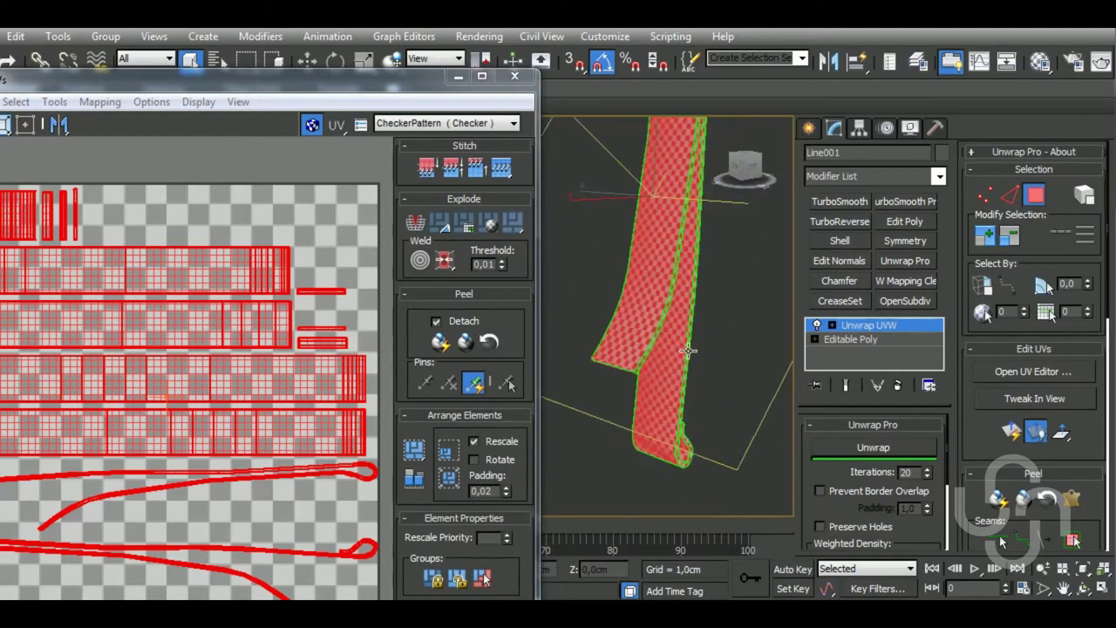
Select an element of the strip model and bring the whole UV editor into view
mouse_move(689, 340)
middle_mouse_down("alt")
mouse_move(569, 378)
mouse_move(584, 332)
middle_mouse_up("alt")
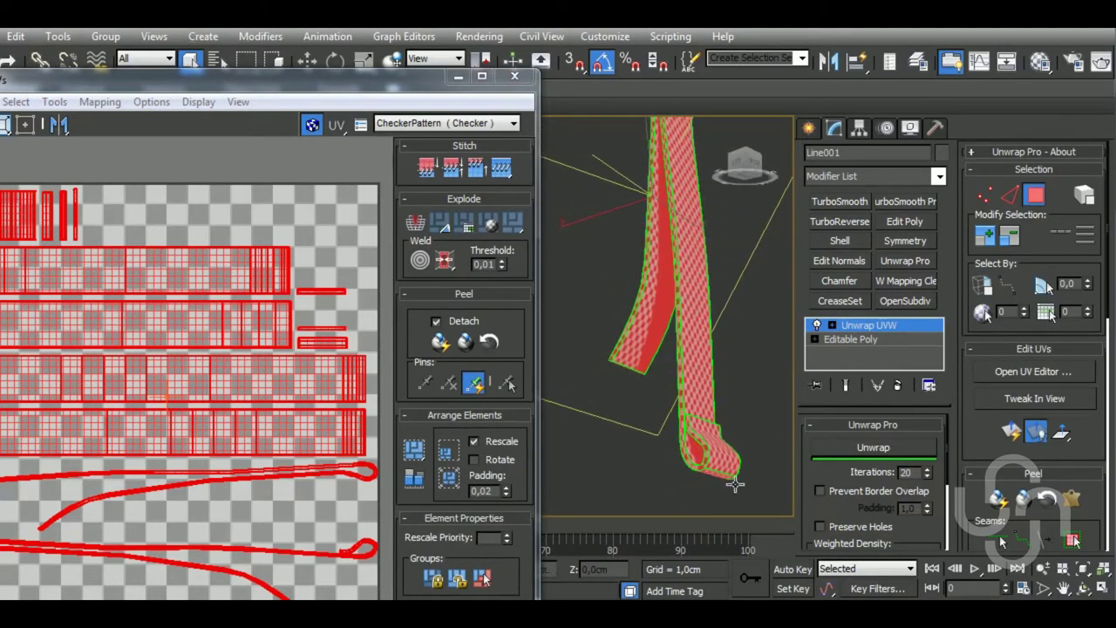
scroll(735, 486, "up", 2)
scroll(734, 485, "up", 2)
left_click(713, 468)
scroll(713, 469, "down", 3)
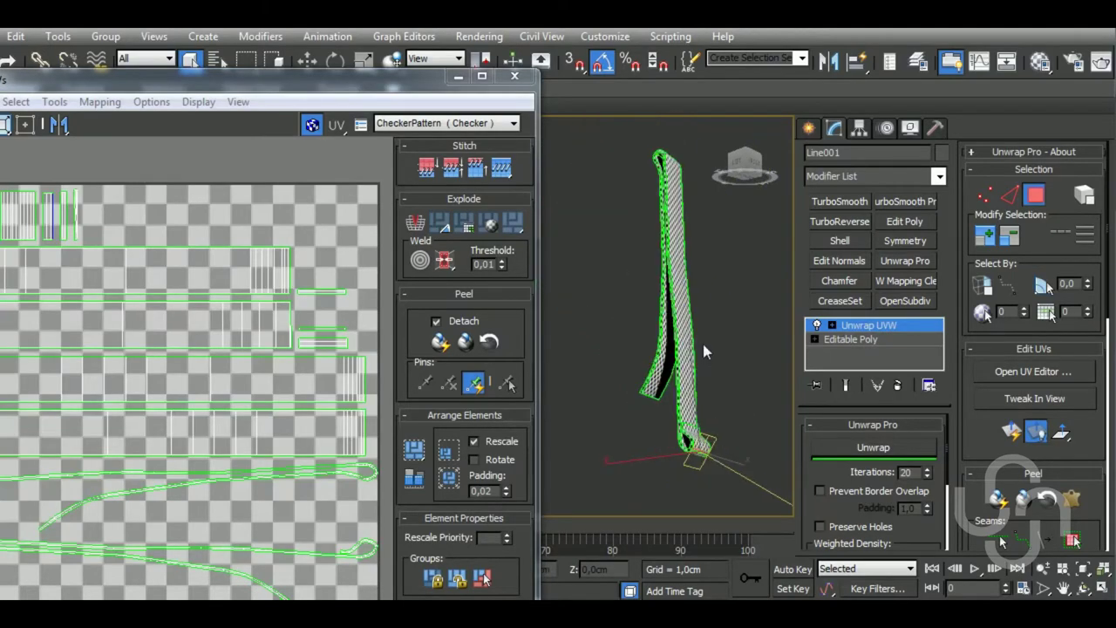
mouse_move(702, 340)
middle_mouse_down("alt")
mouse_move(736, 459)
mouse_move(693, 477)
mouse_move(665, 401)
middle_mouse_up("alt")
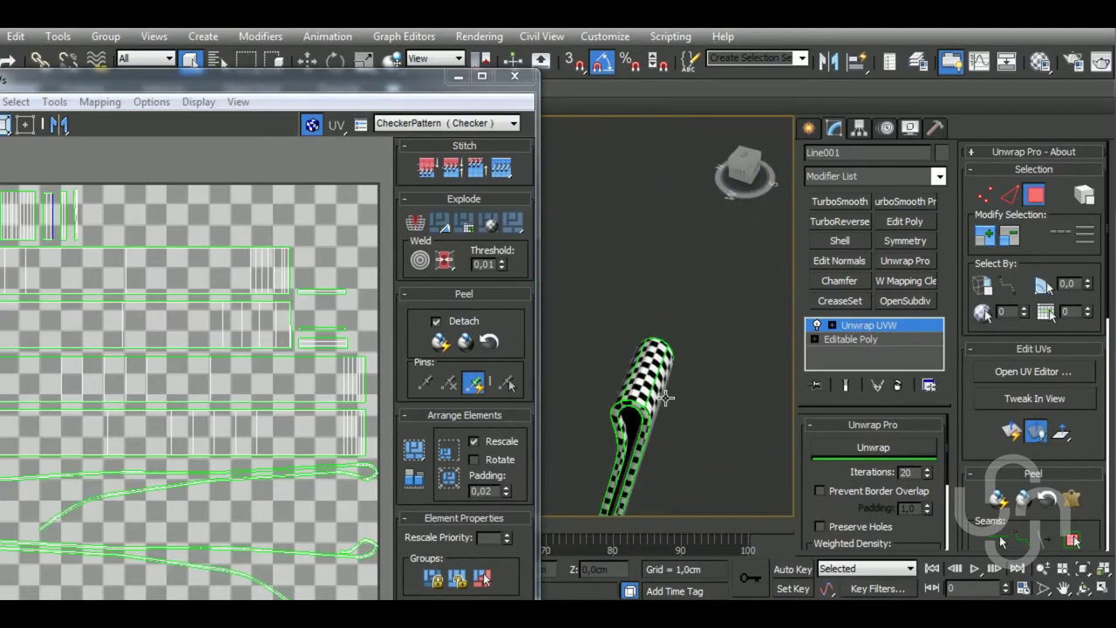
left_click(665, 401)
middle_click_drag(265, 424, 255, 402)
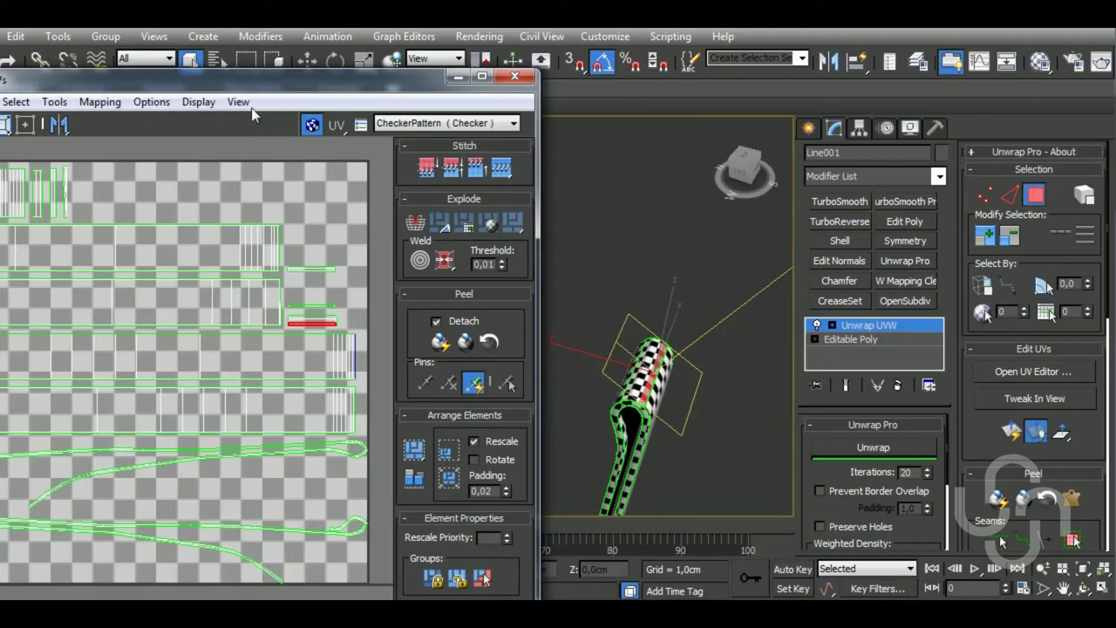
left_click_drag(266, 78, 328, 83)
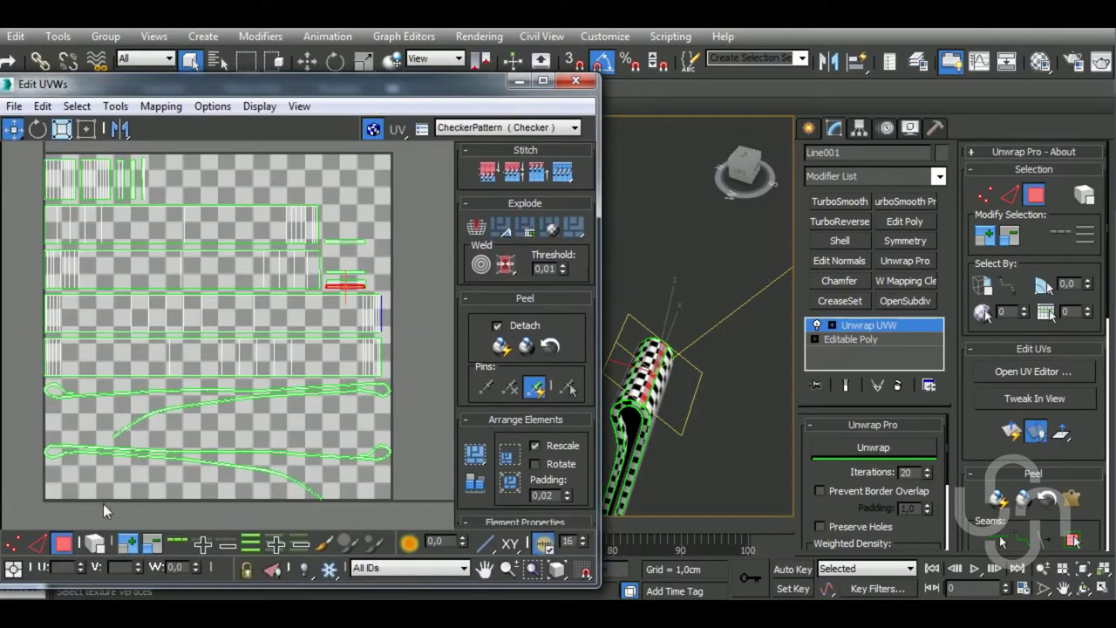
In edge mode, select the strip's edge and move its shell past the tile's right side
key("2")
middle_click_drag(103, 511, 65, 546)
left_click(667, 382)
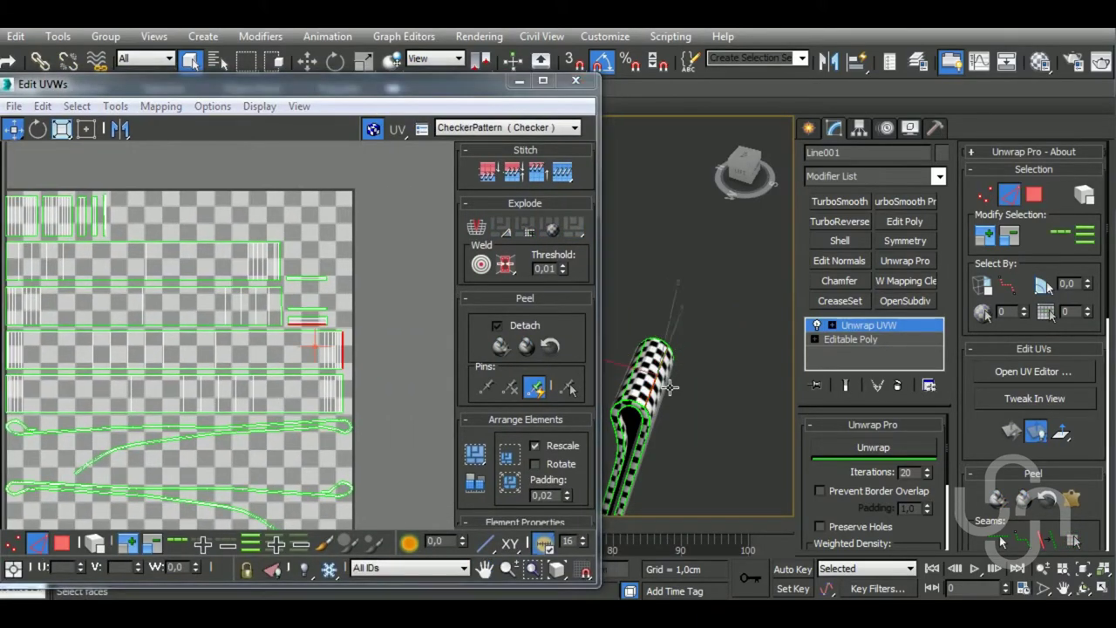
middle_click_drag(361, 373, 352, 391)
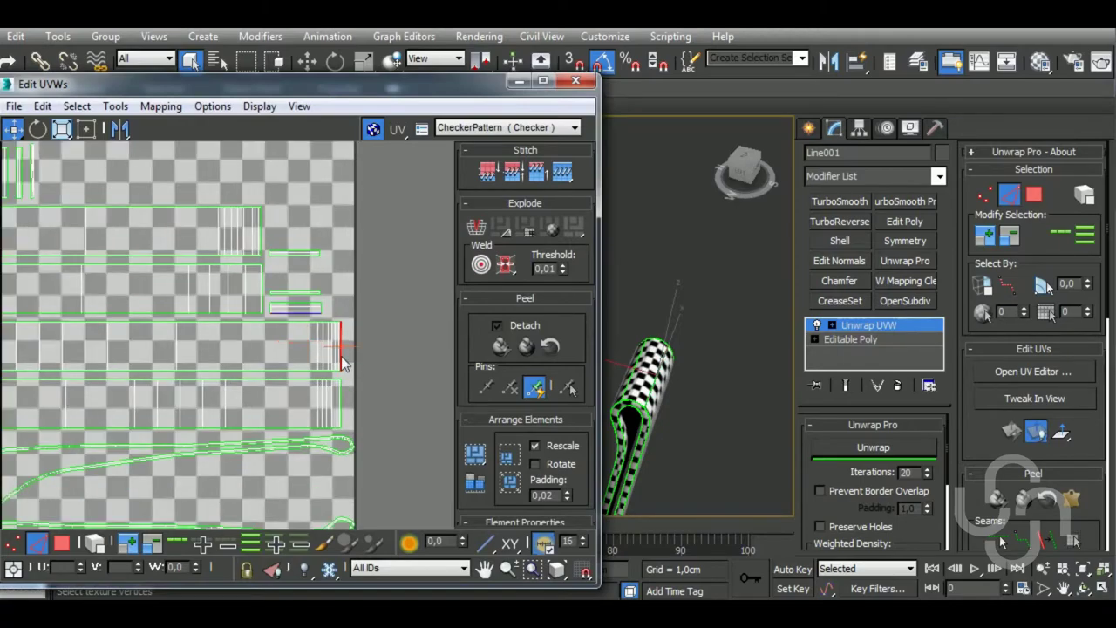
scroll(358, 355, "up", 3)
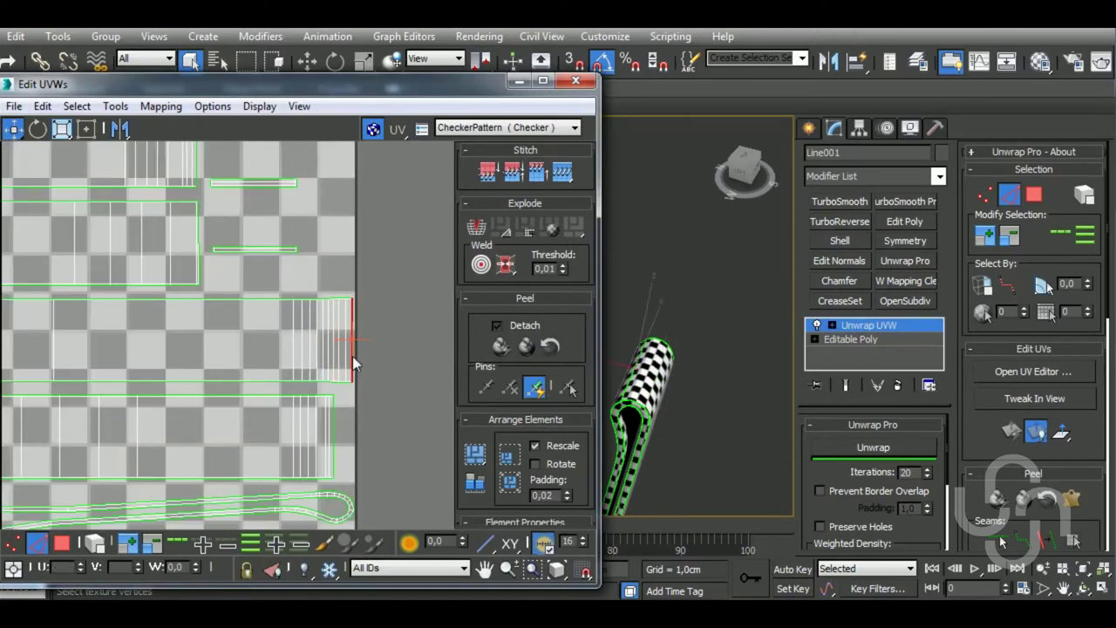
middle_click_drag(652, 361, 622, 377, "alt")
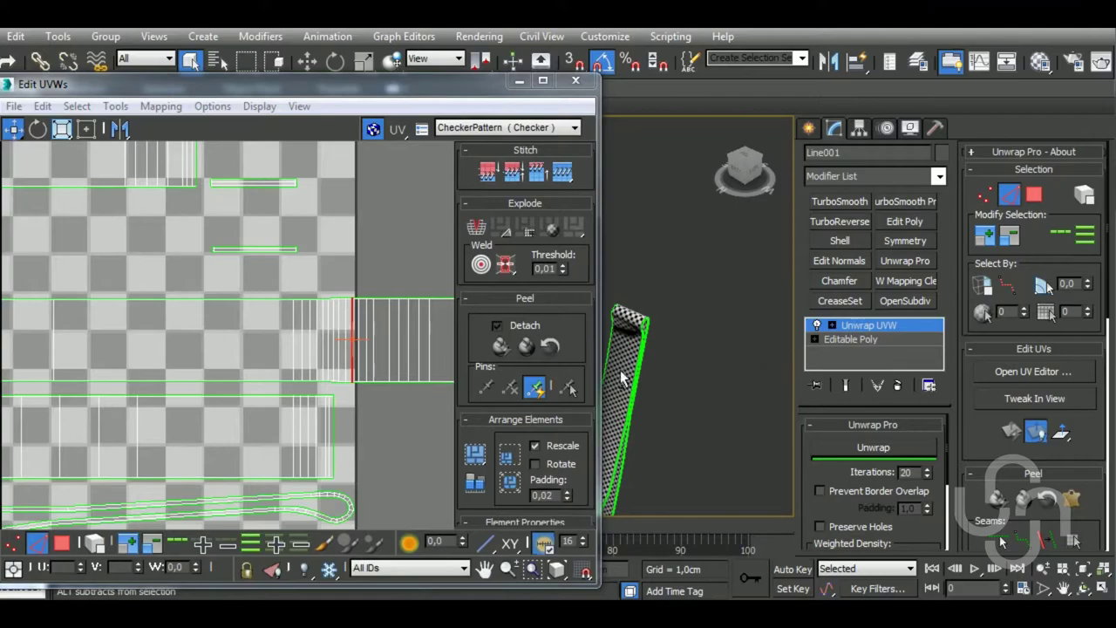
scroll(317, 351, "down", 2)
scroll(316, 351, "down", 3)
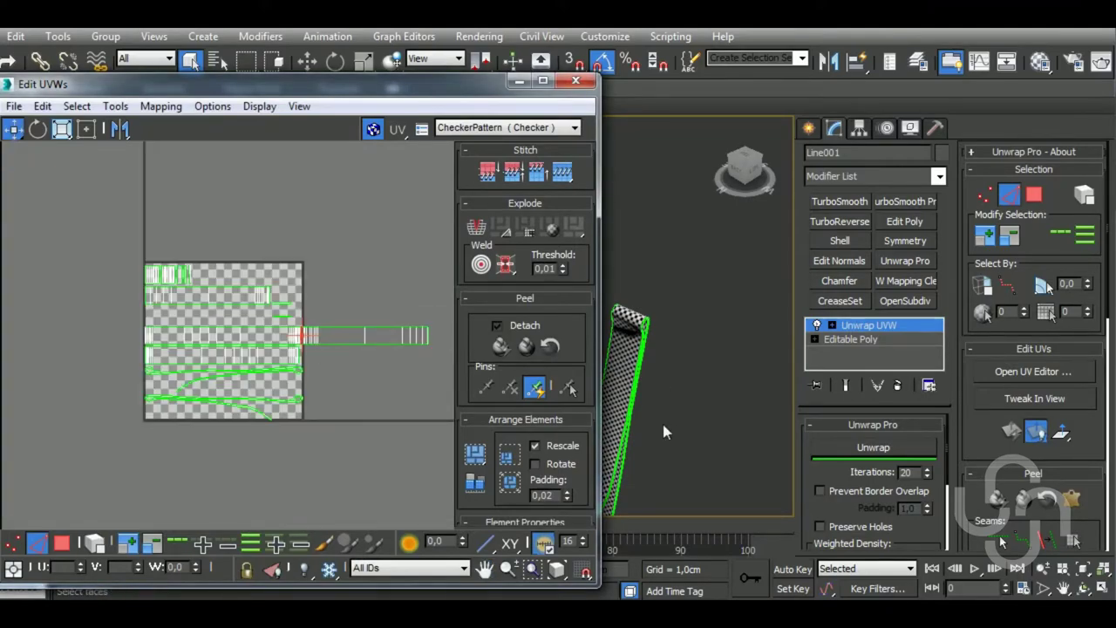
middle_click_drag(662, 429, 635, 341, "alt")
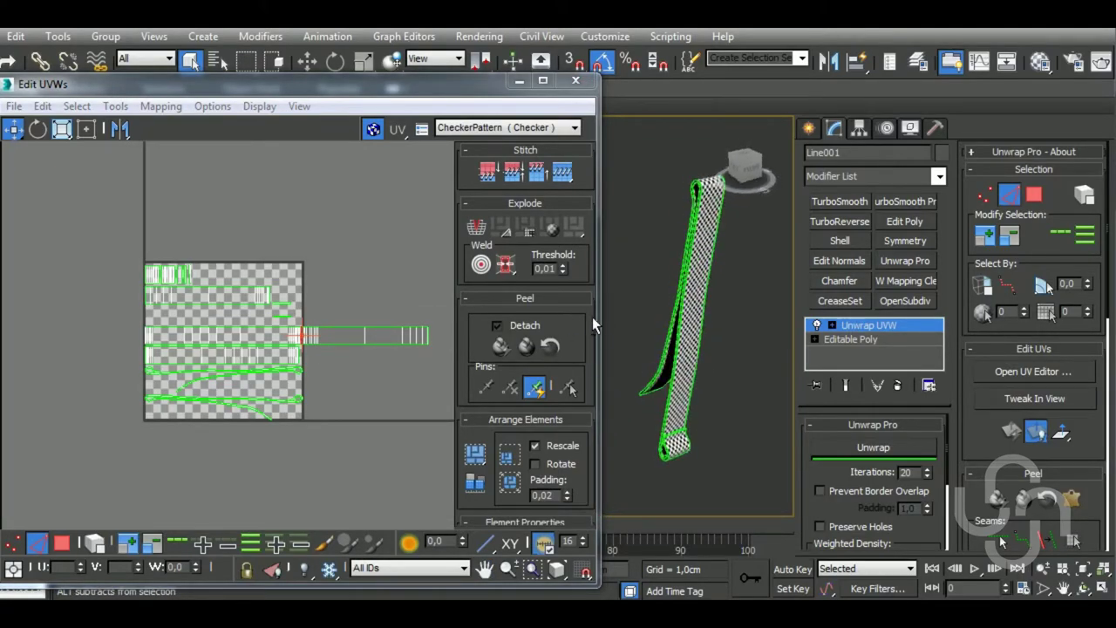
Select all UV faces and pack the tube's shells into the tile corner
left_click(61, 542)
key("ctrl+a")
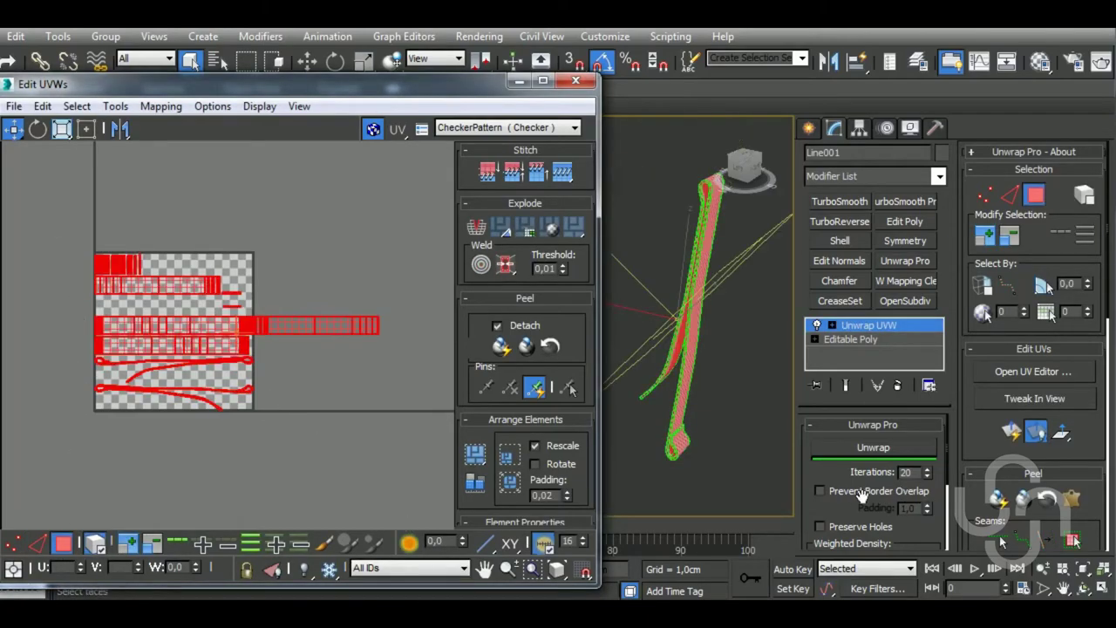
left_click(471, 481)
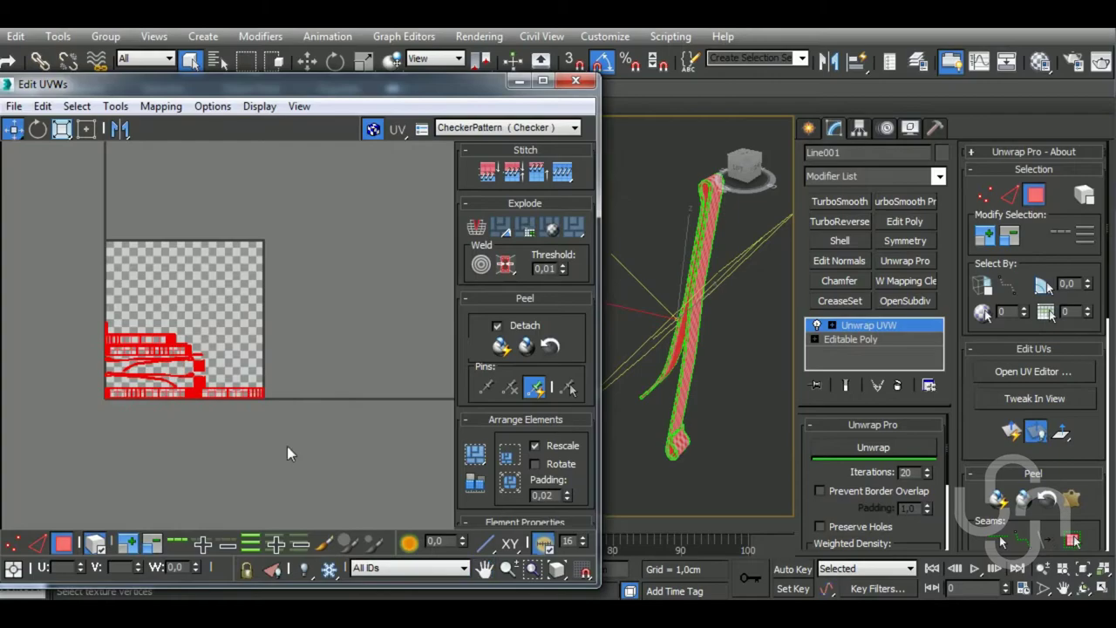
scroll(189, 364, "up", 2)
scroll(218, 373, "up", 4)
Select the middle shell, the thin strip and the large grid cluster in turn, checking each on the model
left_click(175, 340)
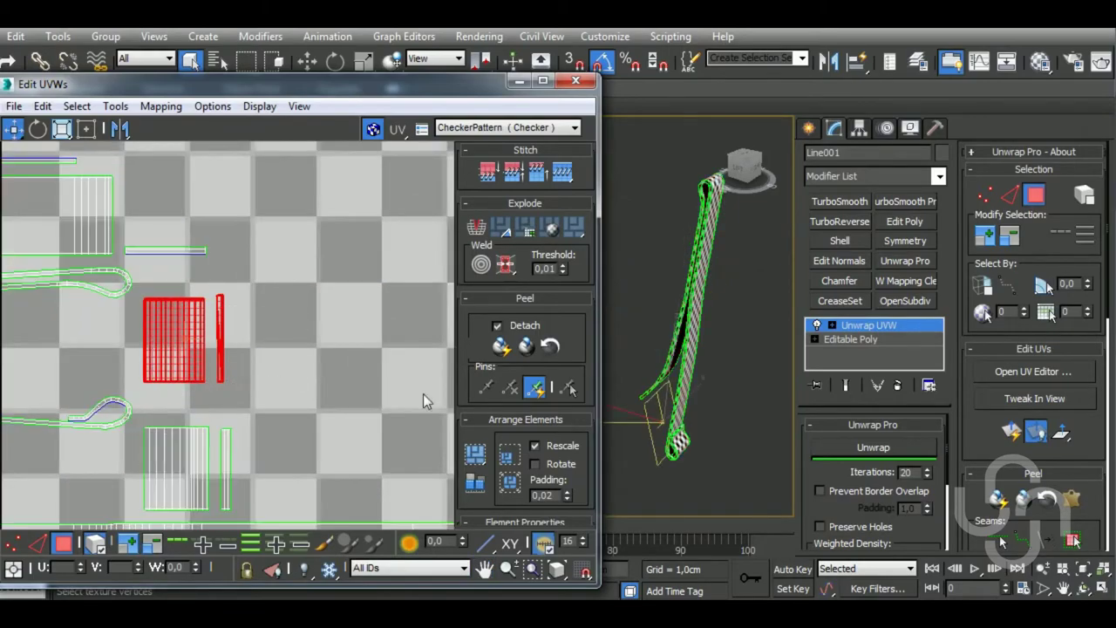
mouse_move(734, 398)
middle_mouse_down("alt")
mouse_move(766, 357)
mouse_move(691, 370)
mouse_move(733, 386)
mouse_move(704, 423)
mouse_move(727, 382)
mouse_move(714, 414)
middle_mouse_up("alt")
scroll(696, 426, "up", 4)
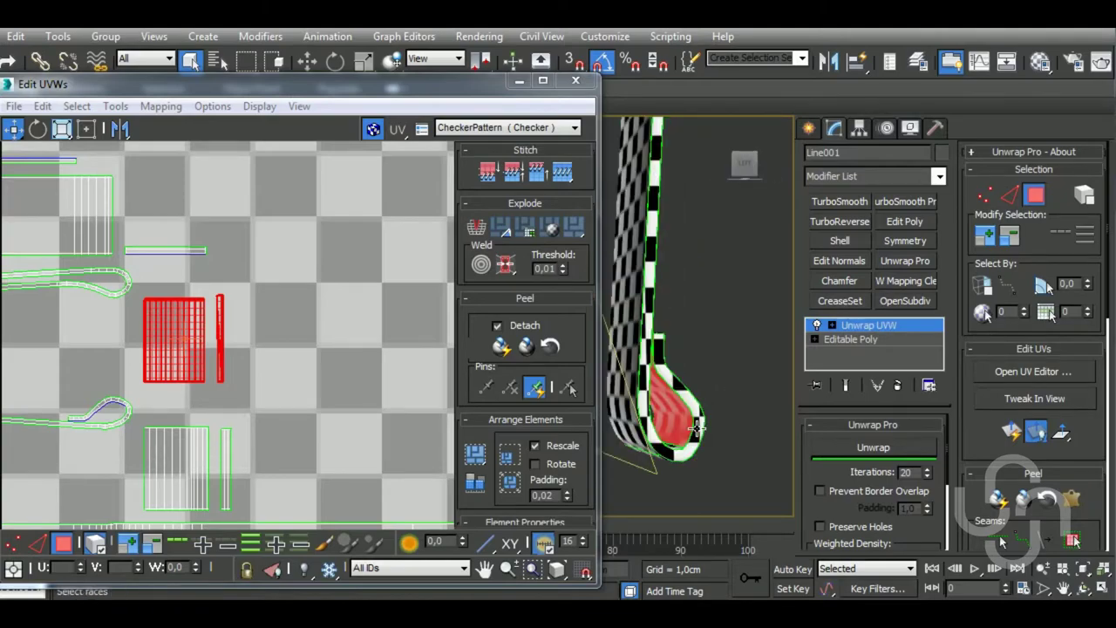
left_click(240, 354)
left_click(220, 353)
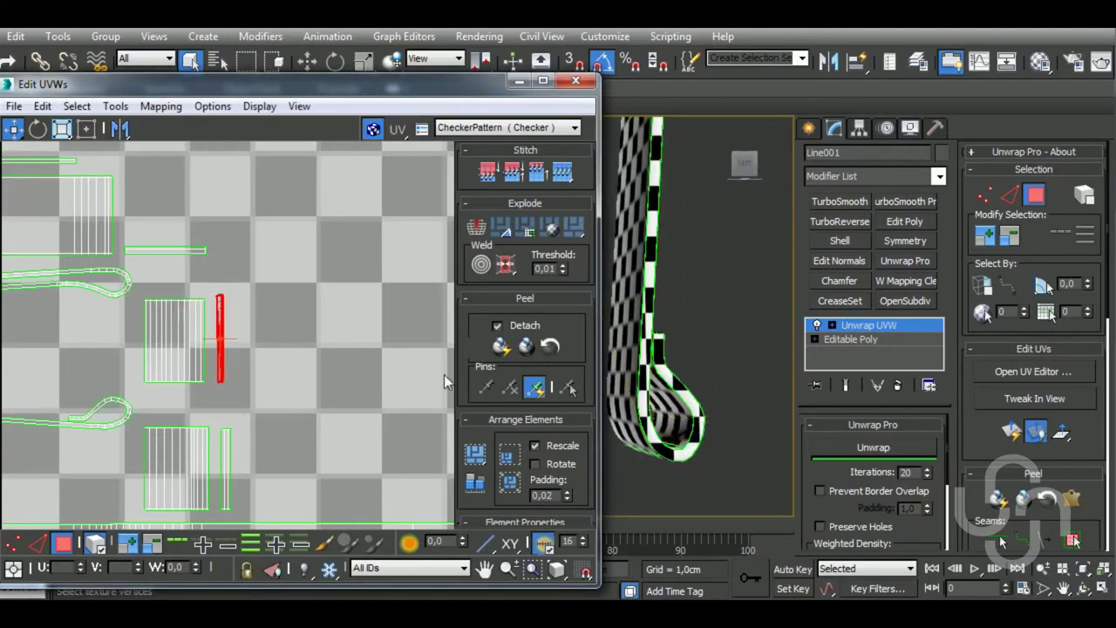
scroll(666, 448, "down", 5)
scroll(666, 449, "down", 2)
middle_click_drag(676, 376, 760, 326, "alt")
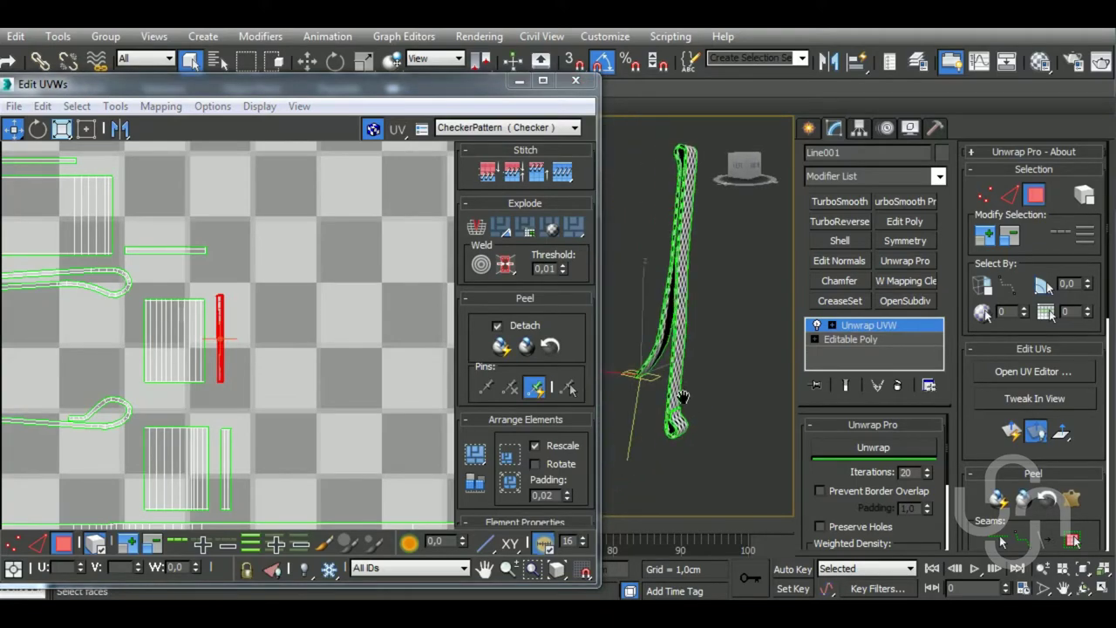
left_click(190, 390)
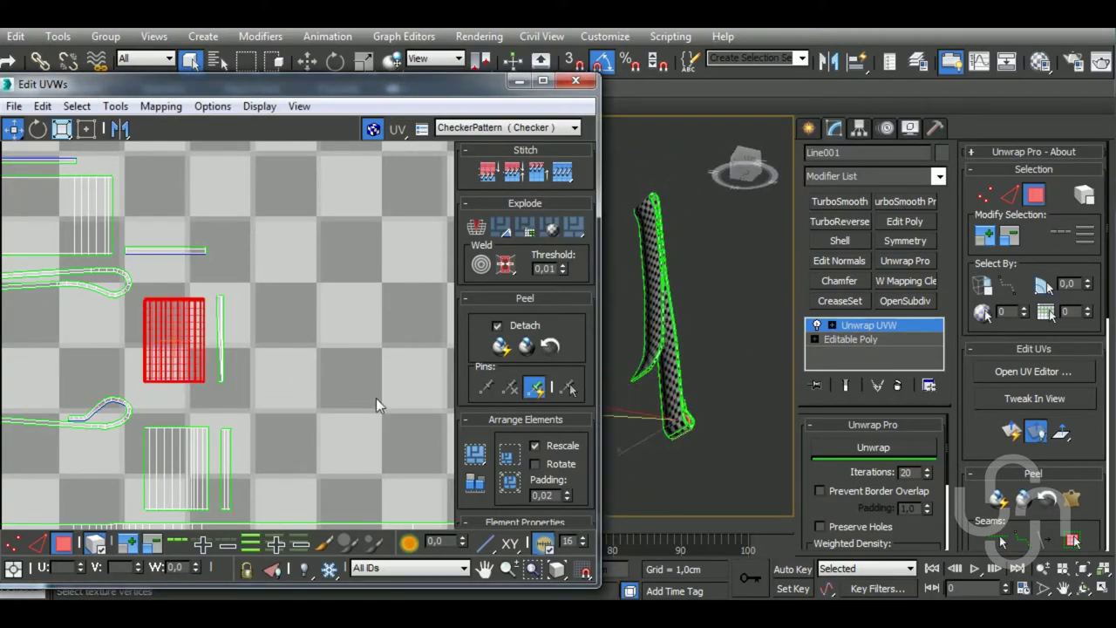
mouse_move(653, 348)
middle_mouse_down("alt")
mouse_move(684, 357)
mouse_move(693, 408)
middle_mouse_up("alt")
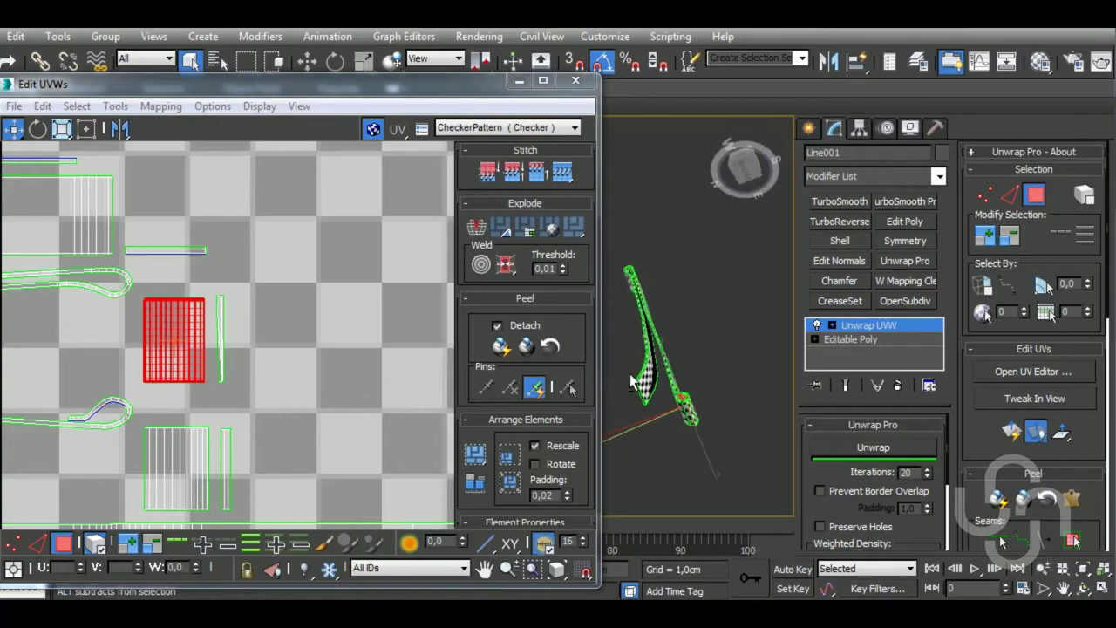
left_click(691, 412)
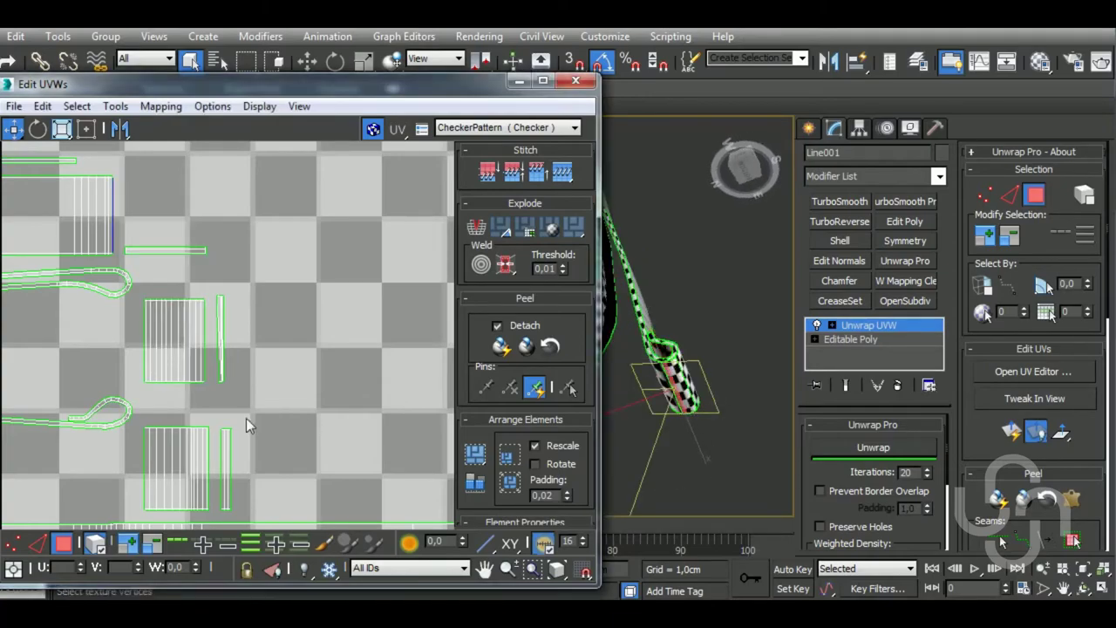
middle_click_drag(246, 417, 245, 409)
In edge mode, align a vertical edge of the UV block with its right side
key("2")
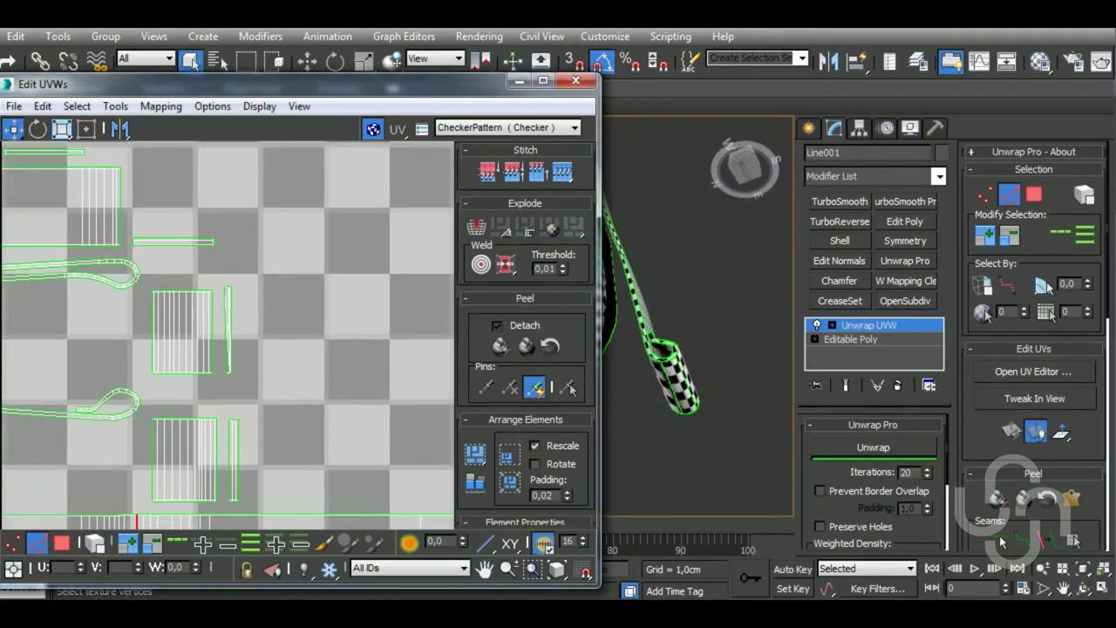
middle_click_drag(244, 349, 269, 401)
left_click(156, 287)
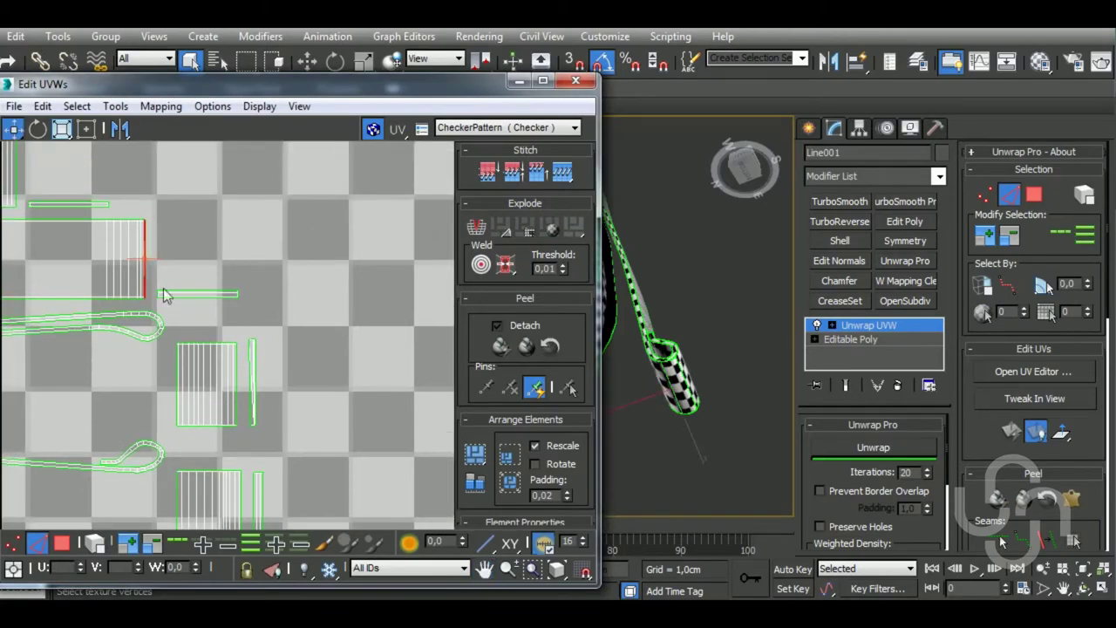
left_click(162, 283)
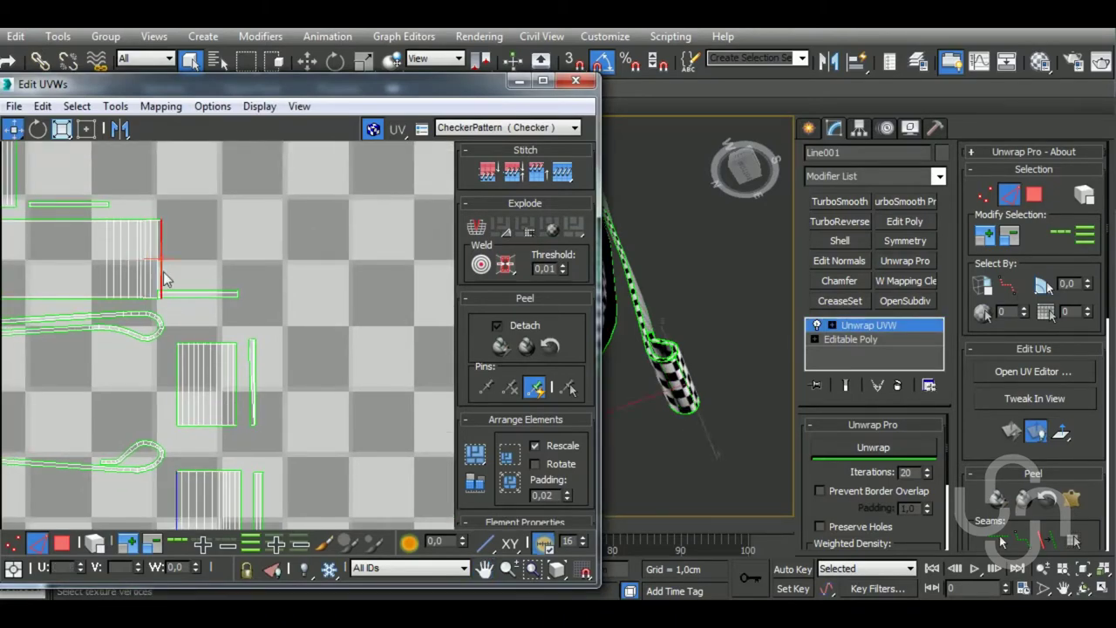
scroll(270, 349, "down", 5)
scroll(270, 349, "down", 3)
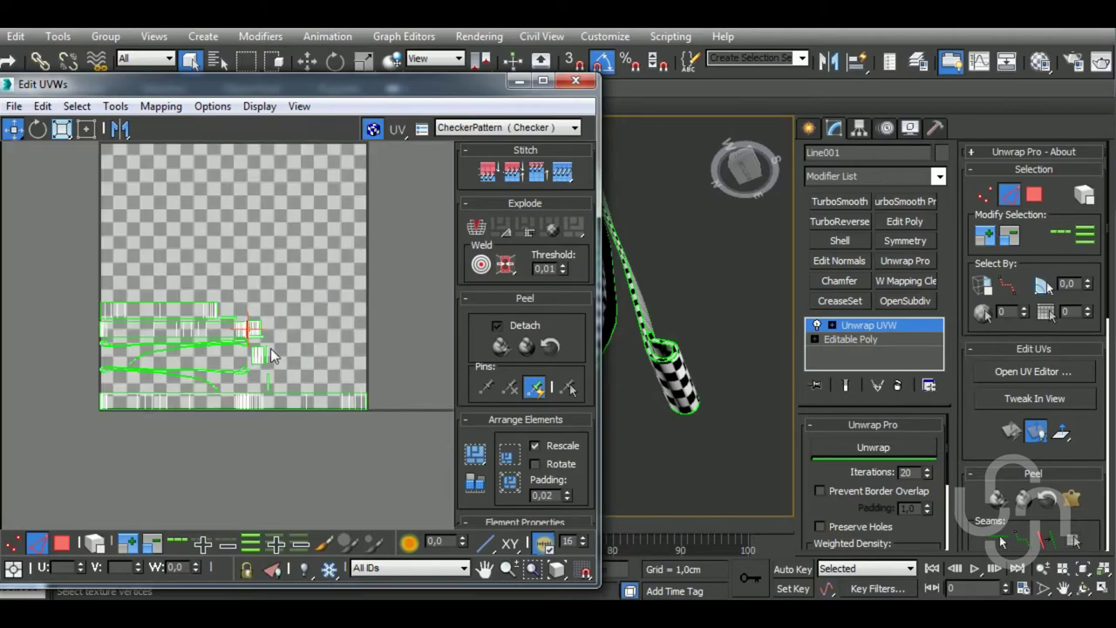
scroll(273, 340, "up", 4)
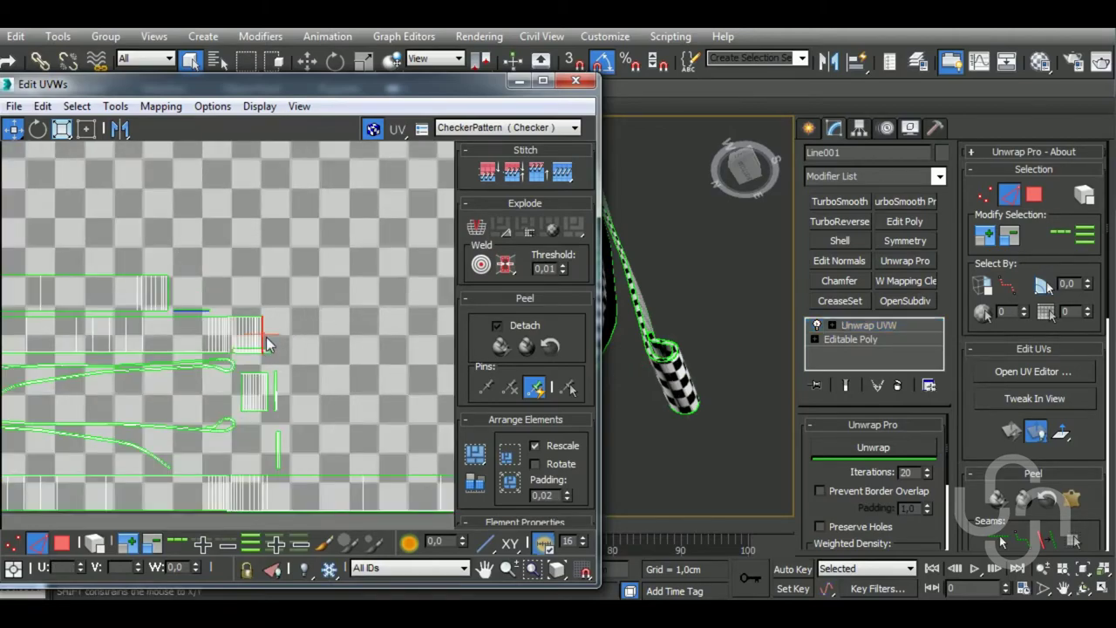
scroll(266, 338, "up", 2)
scroll(266, 347, "down", 4)
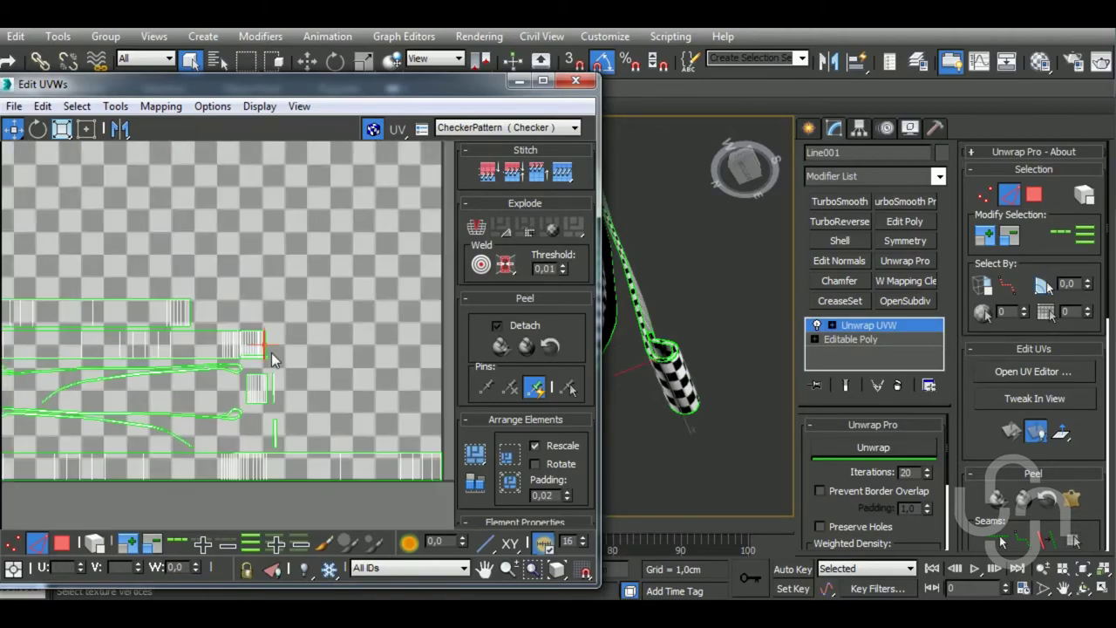
scroll(271, 353, "down", 1)
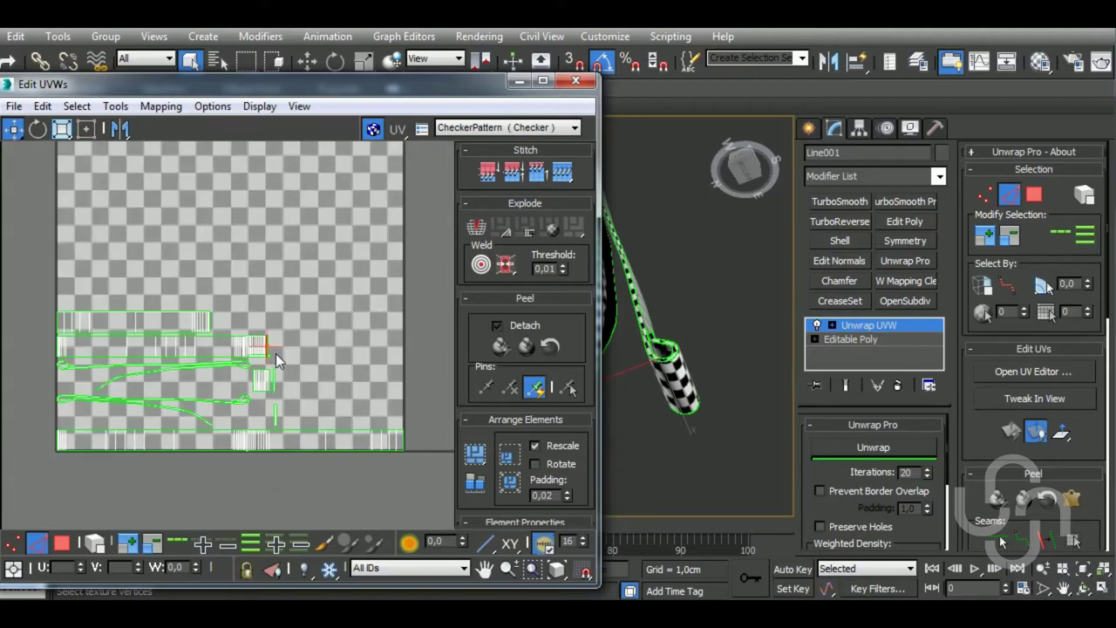
scroll(275, 353, "up", 4)
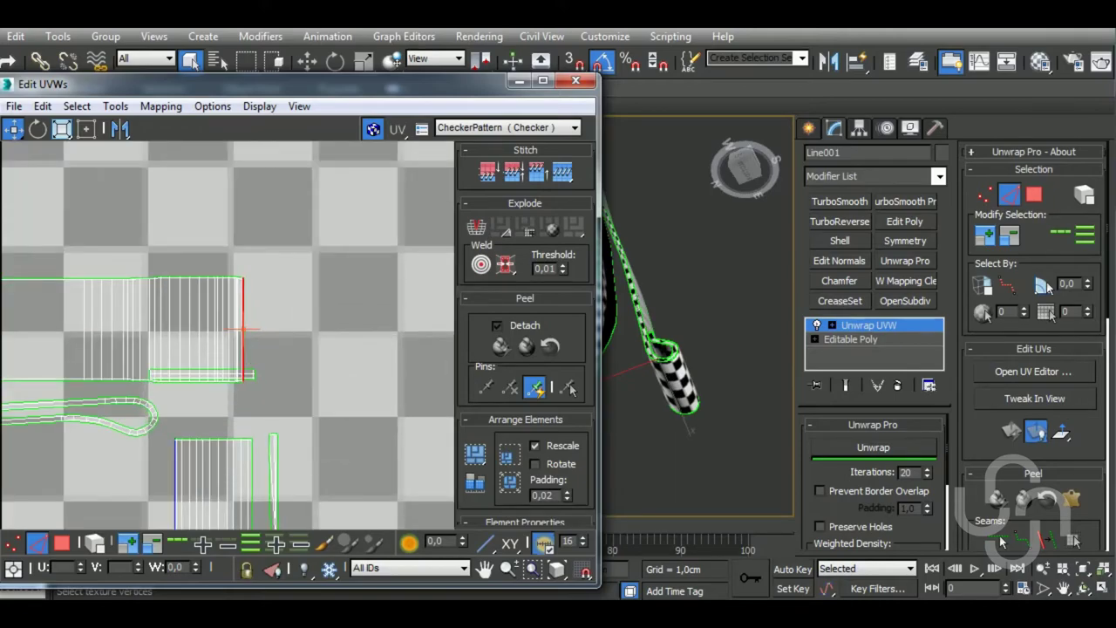
Attach the lower strip to the upper island's right edge, undoing and redoing to compare
left_click_drag(258, 362, 284, 372)
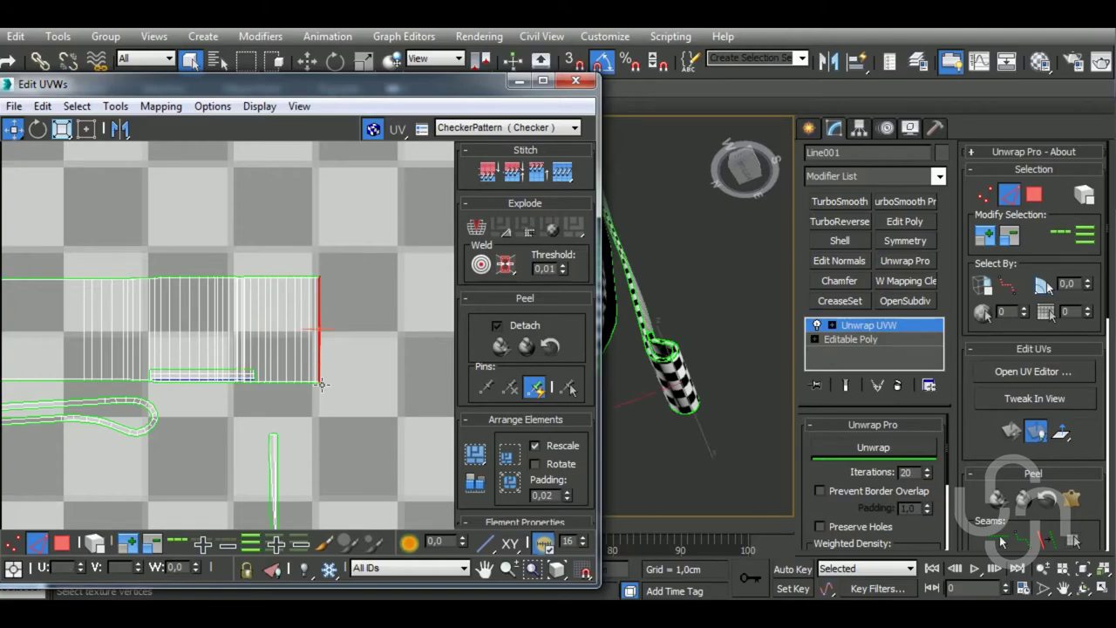
scroll(330, 375, "down", 3)
scroll(322, 373, "up", 4)
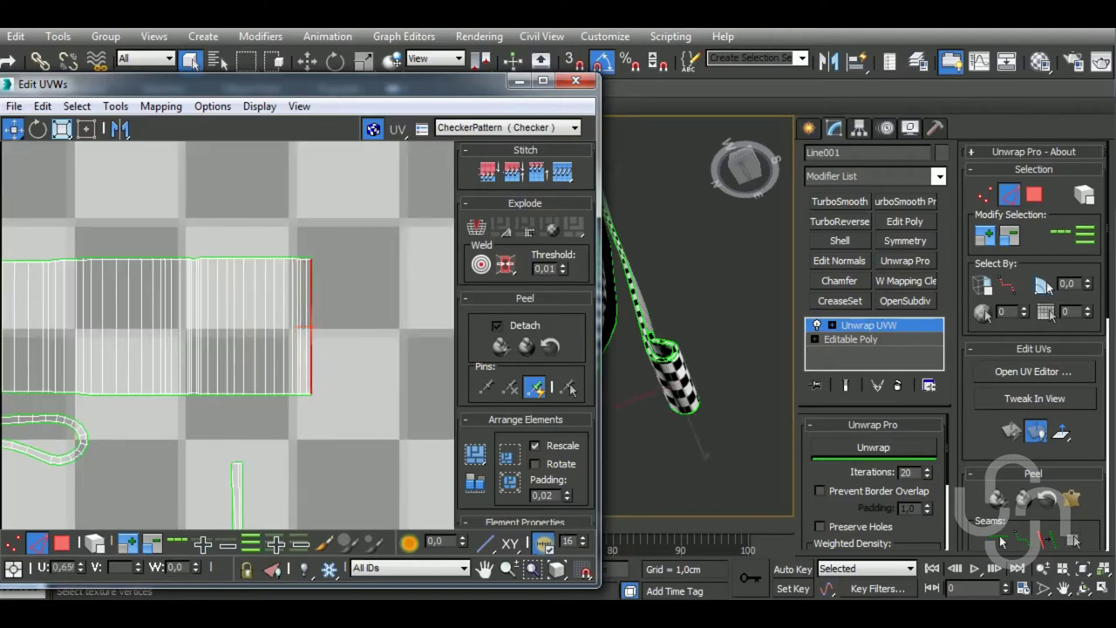
scroll(301, 397, "down", 3)
scroll(304, 400, "down", 1)
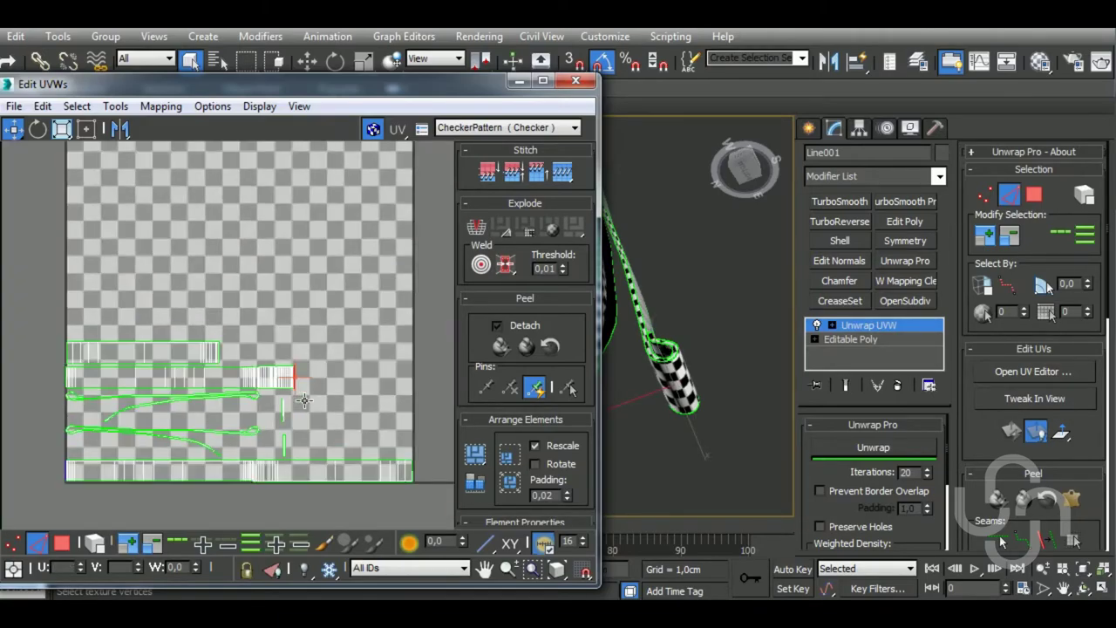
key("ctrl+z")
key("ctrl+y")
scroll(292, 384, "up", 2)
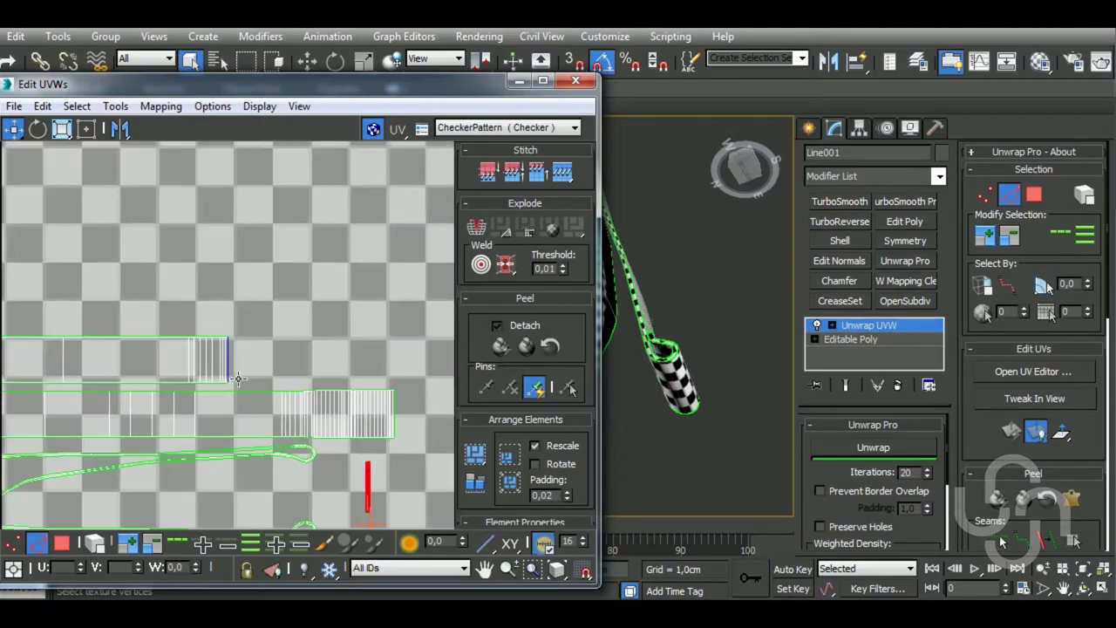
scroll(238, 368, "up", 1)
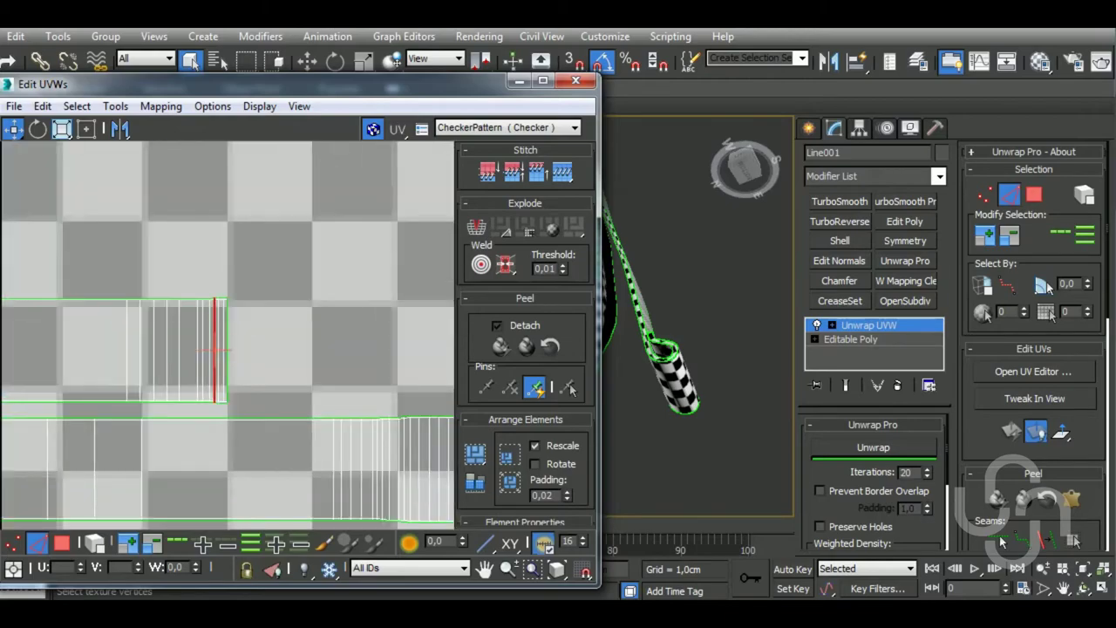
scroll(240, 381, "down", 5)
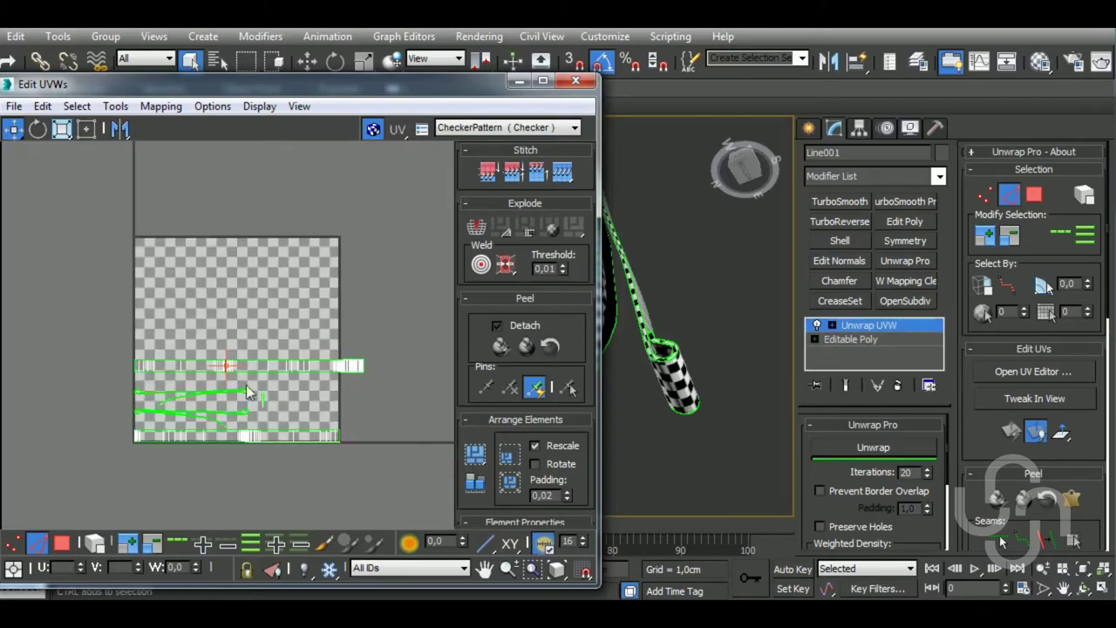
key("ctrl+z")
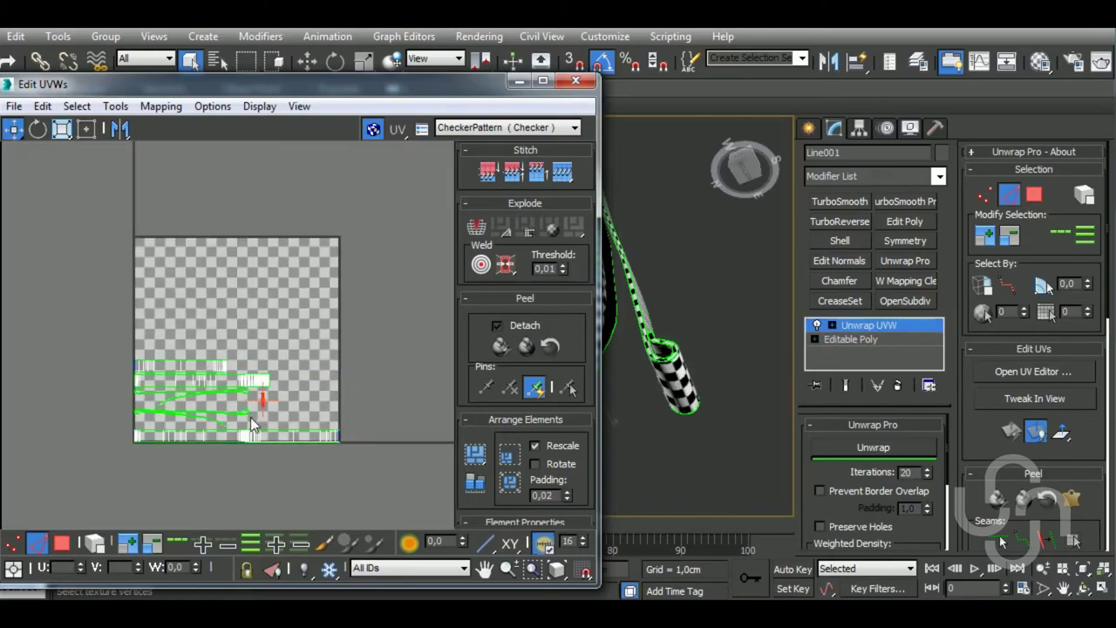
scroll(130, 377, "up", 3)
scroll(149, 344, "up", 2)
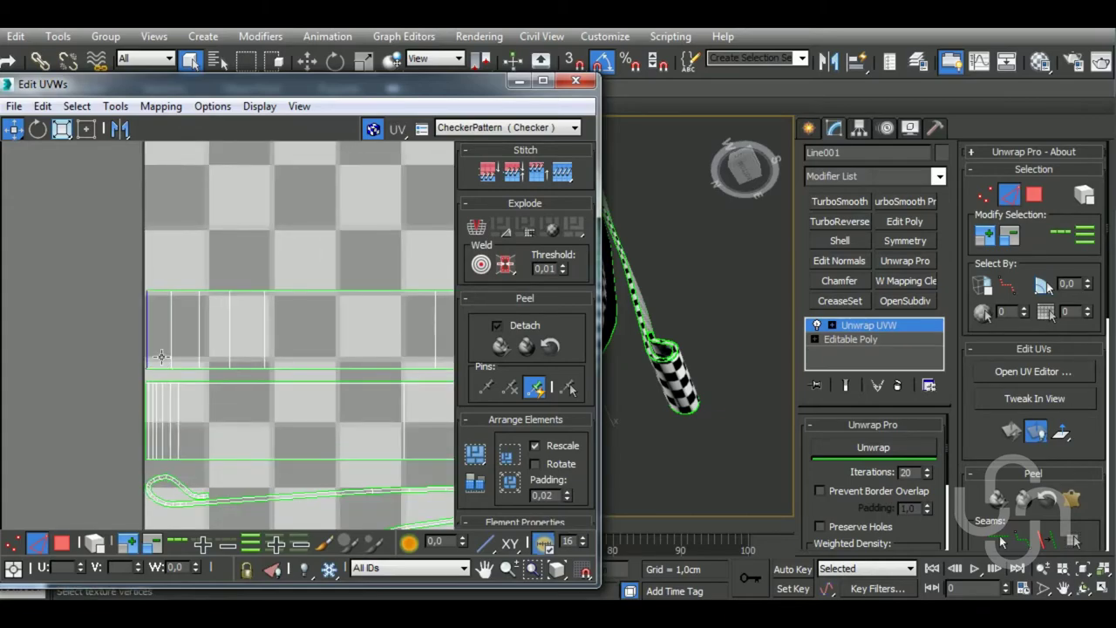
Select the strip's left edge, then box-select all of the tube's UV strips
left_click(149, 345)
scroll(191, 375, "down", 5)
scroll(191, 382, "down", 2)
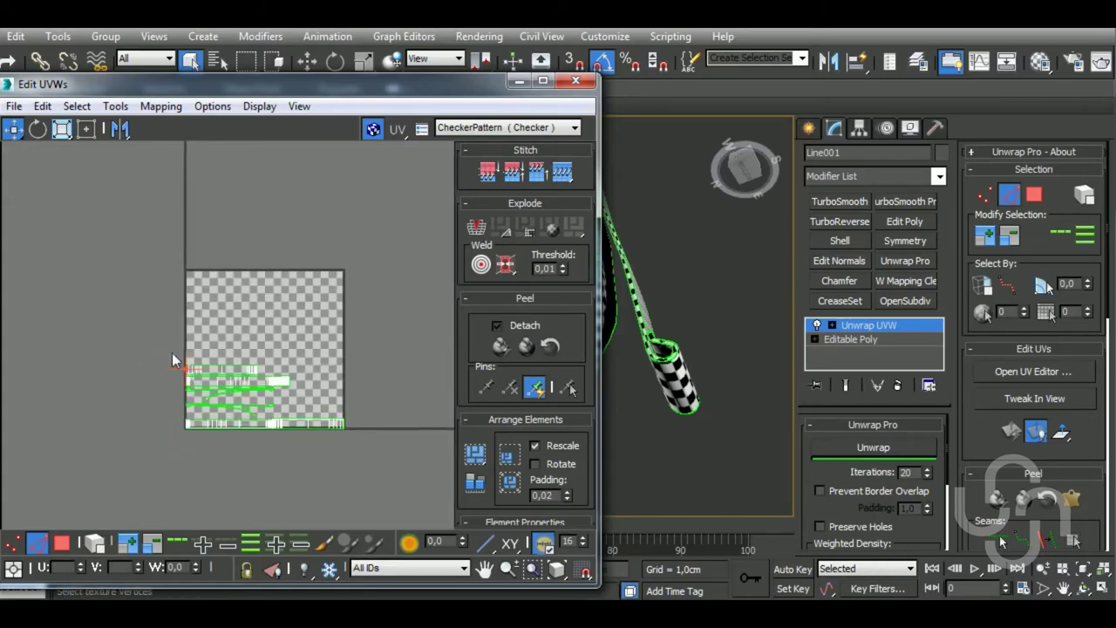
left_click_drag(171, 353, 658, 484)
Enable Prevent Border Overlap, re-unwrap the tube and pack its UV strips into the tile
left_click(819, 490)
left_click(874, 448)
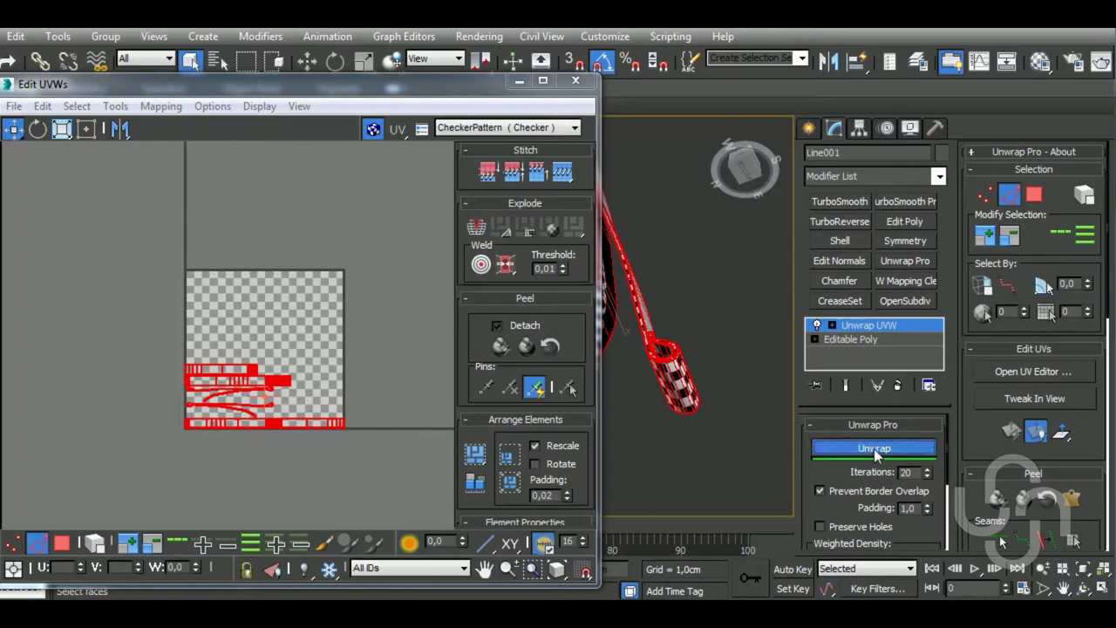
left_click(473, 466)
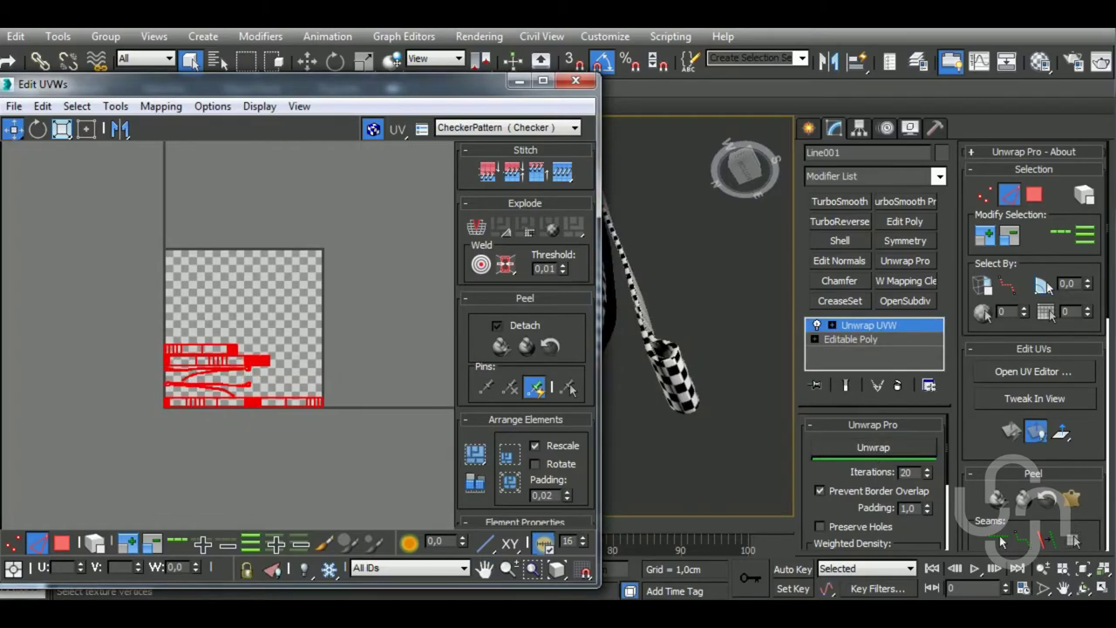
middle_click_drag(686, 396, 686, 435, "alt")
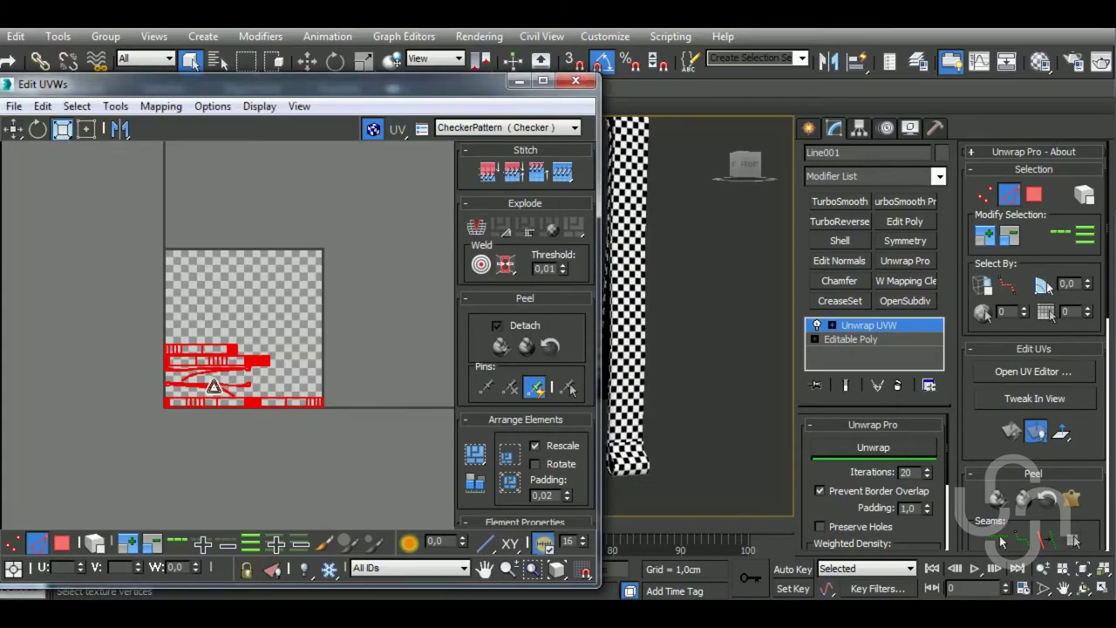
Shrink the selected UVs toward the tile's bottom and make the UV editor window shorter
left_click_drag(222, 380, 234, 487)
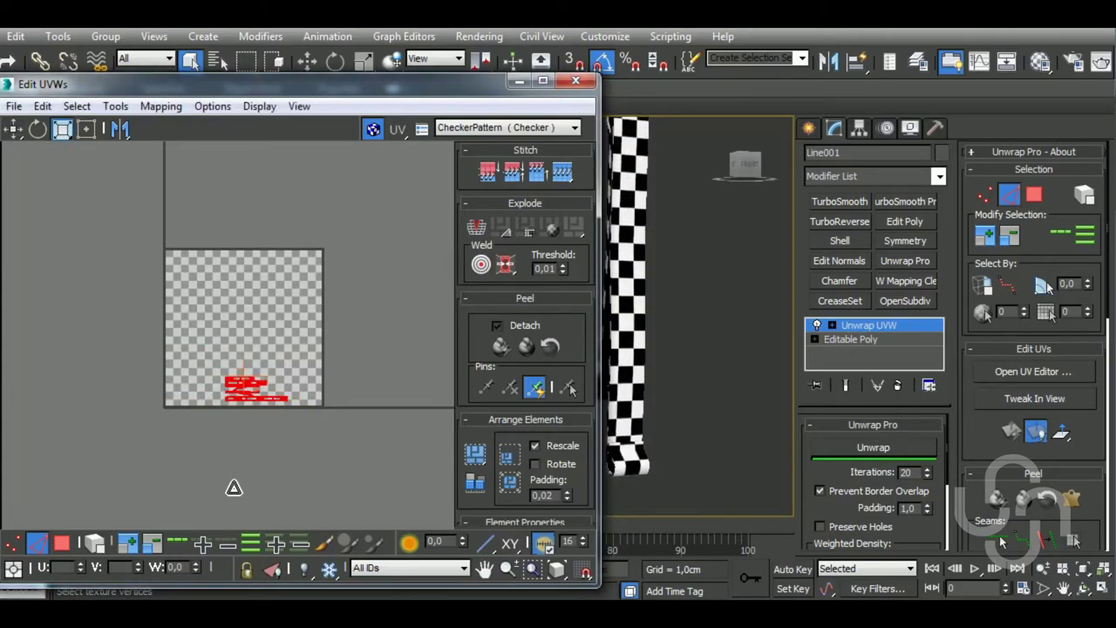
left_click_drag(348, 591, 349, 449)
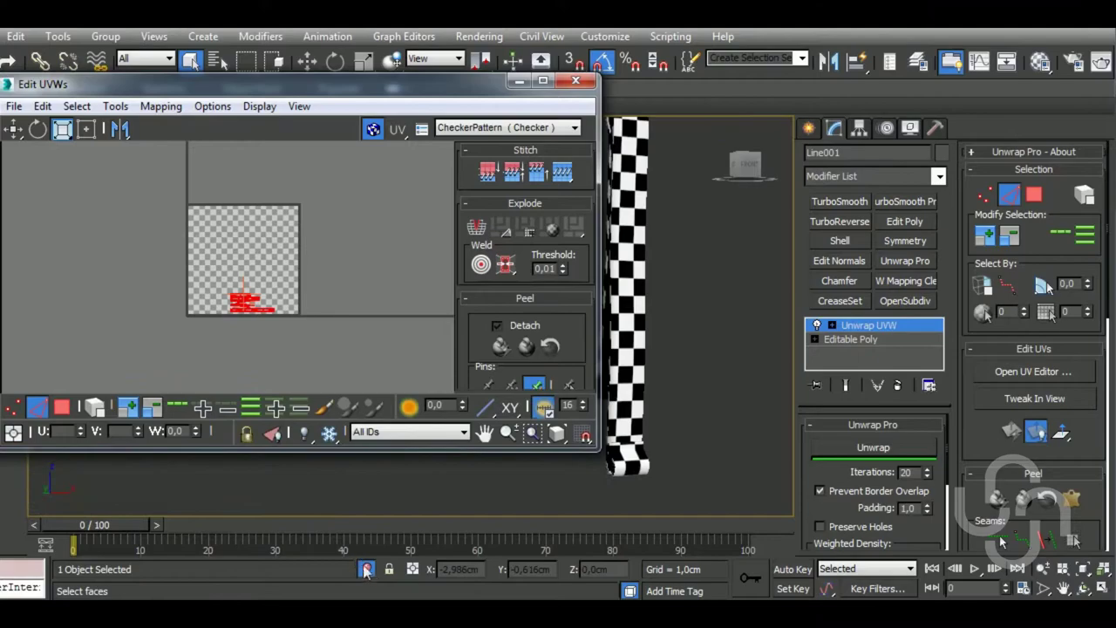
scroll(665, 429, "down", 4)
scroll(643, 327, "up", 3)
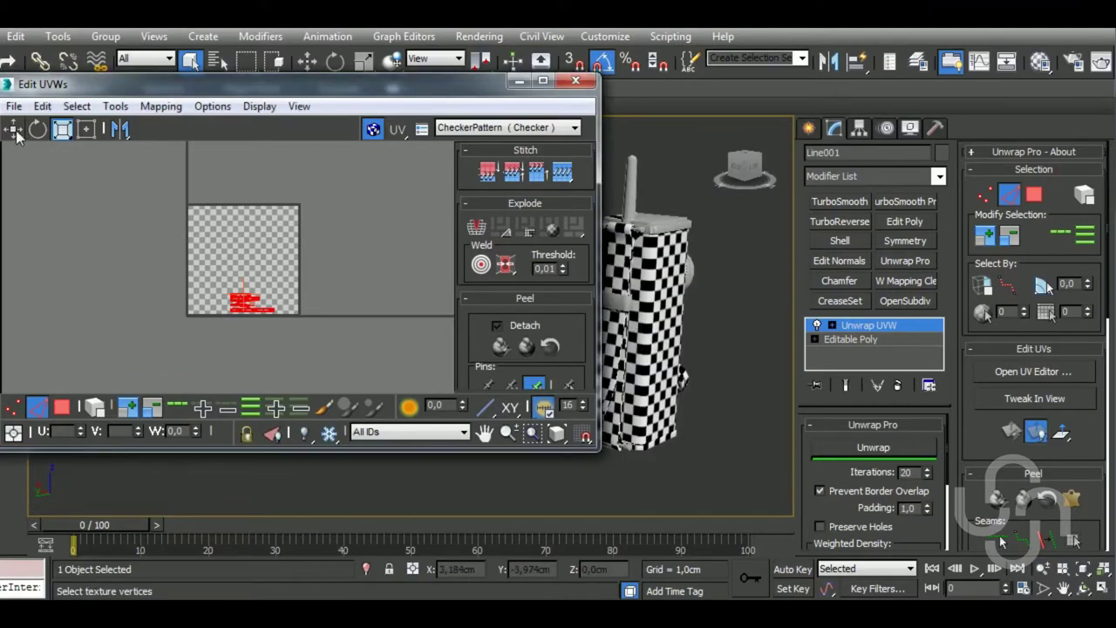
Move the UV shells up above the checker tile and close the UV editor
left_click(14, 129)
left_click_drag(256, 310, 247, 191)
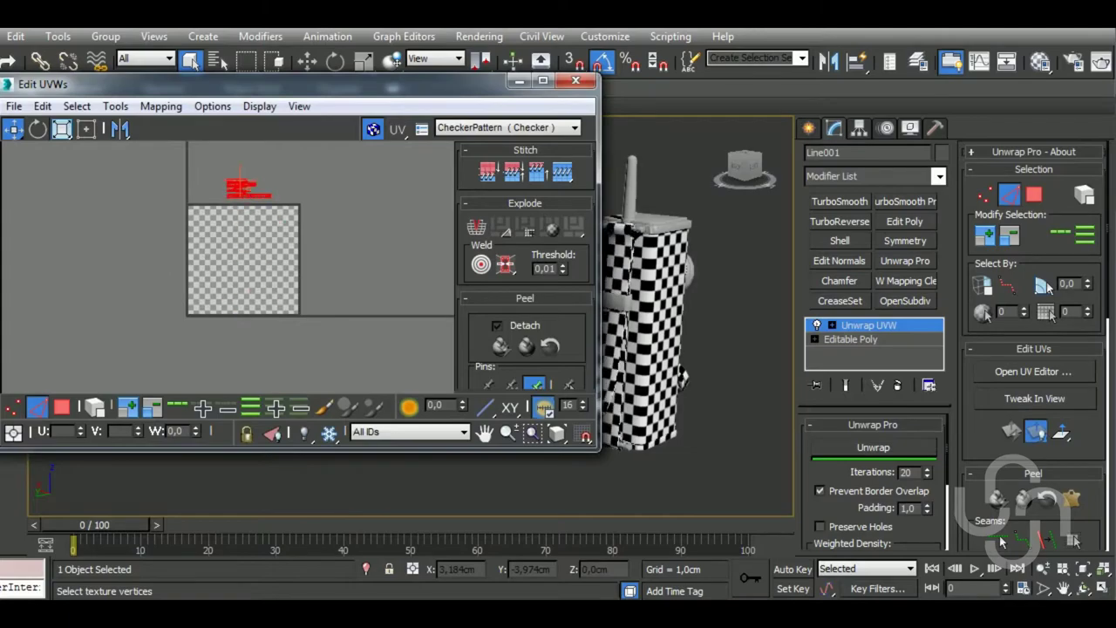
left_click(575, 81)
Add Unwrap UVW to Capsule001, open its UVs and select all faces
left_click(631, 187)
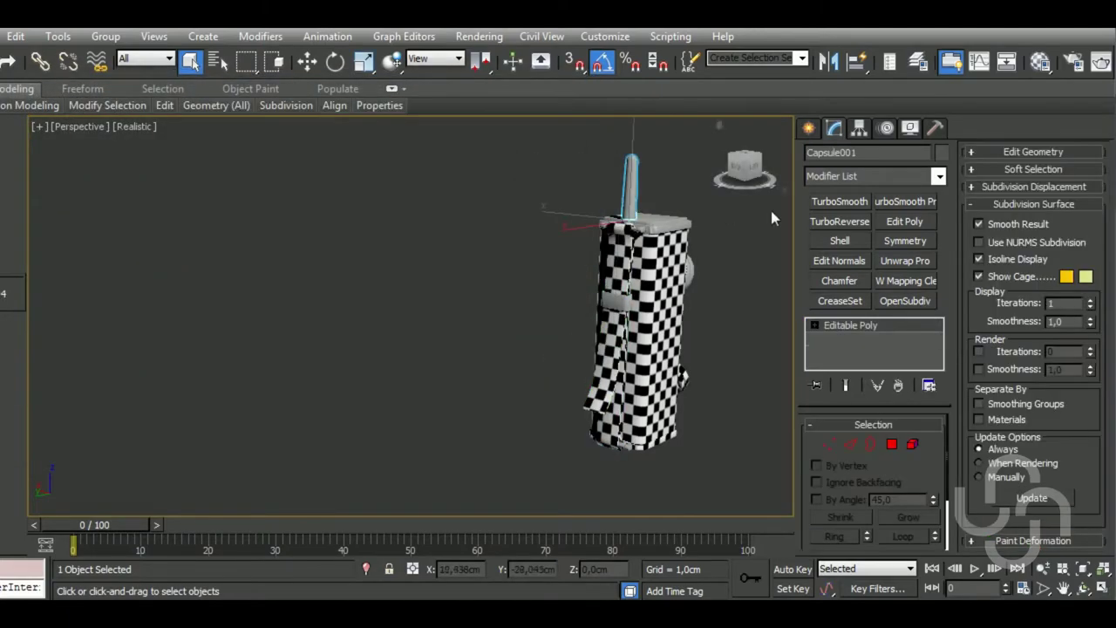
left_click(905, 261)
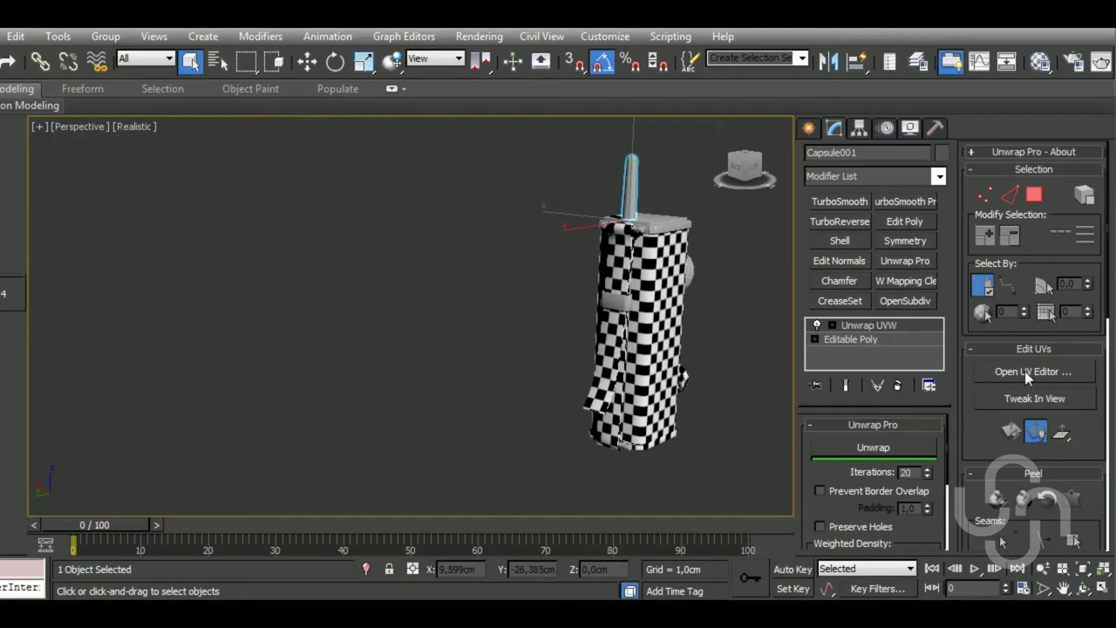
left_click(1032, 371)
middle_click_drag(645, 262, 681, 208, "alt")
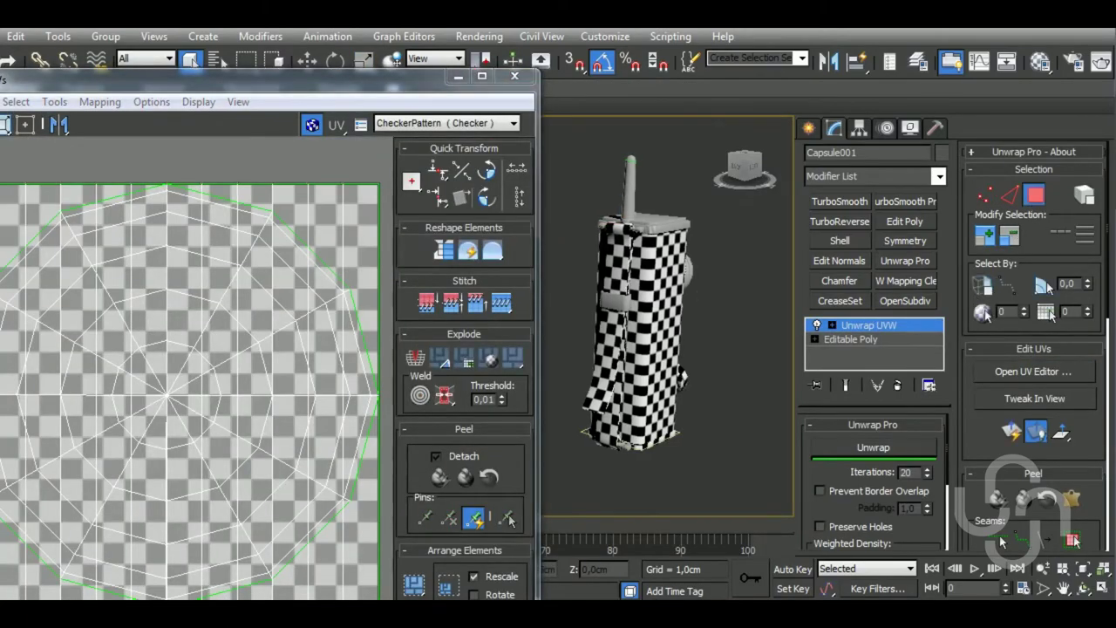
left_click(1034, 193)
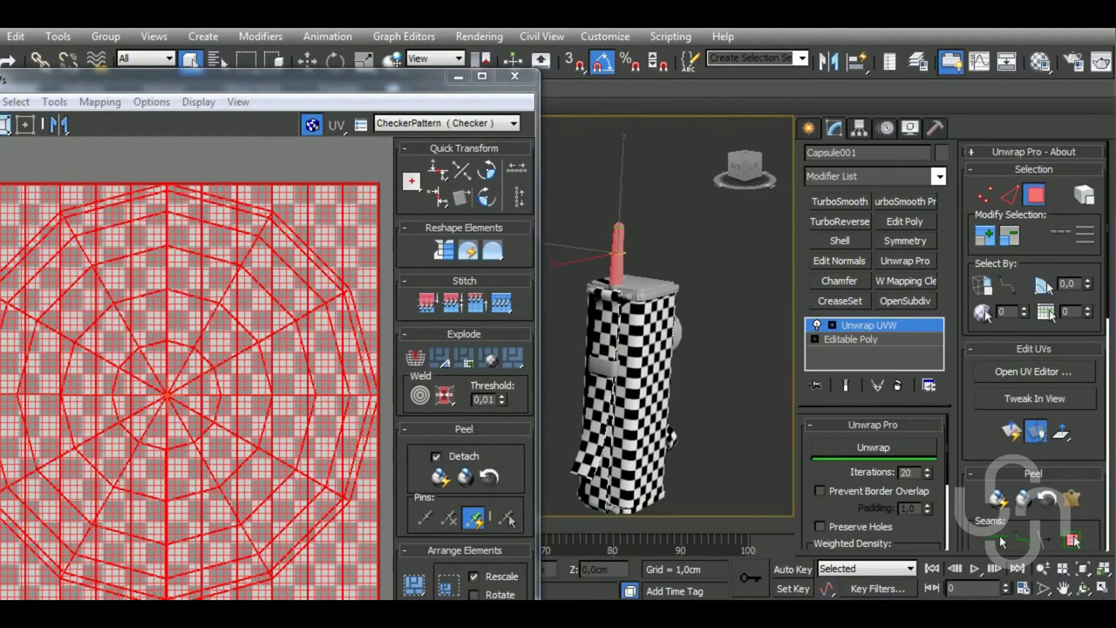
Remap all capsule faces with Normal Mapping using a different projection type
left_click(99, 101)
left_click(130, 146)
left_click(87, 43)
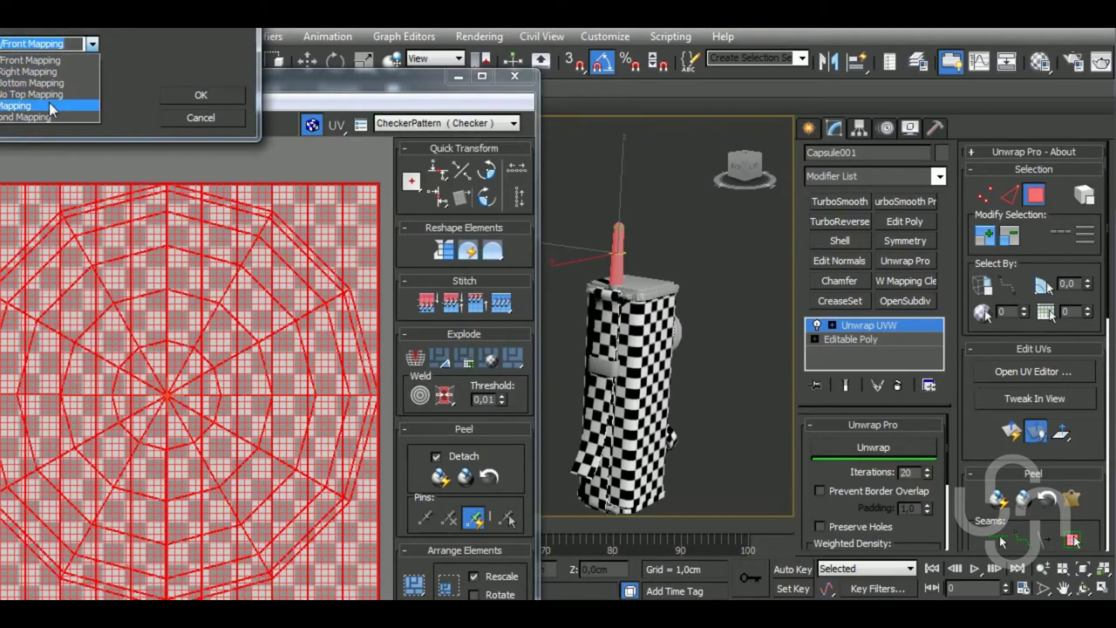
left_click(49, 102)
left_click(199, 94)
Pack the capsule's strips to fill the UV tile and reposition the views
scroll(510, 520, "down", 5)
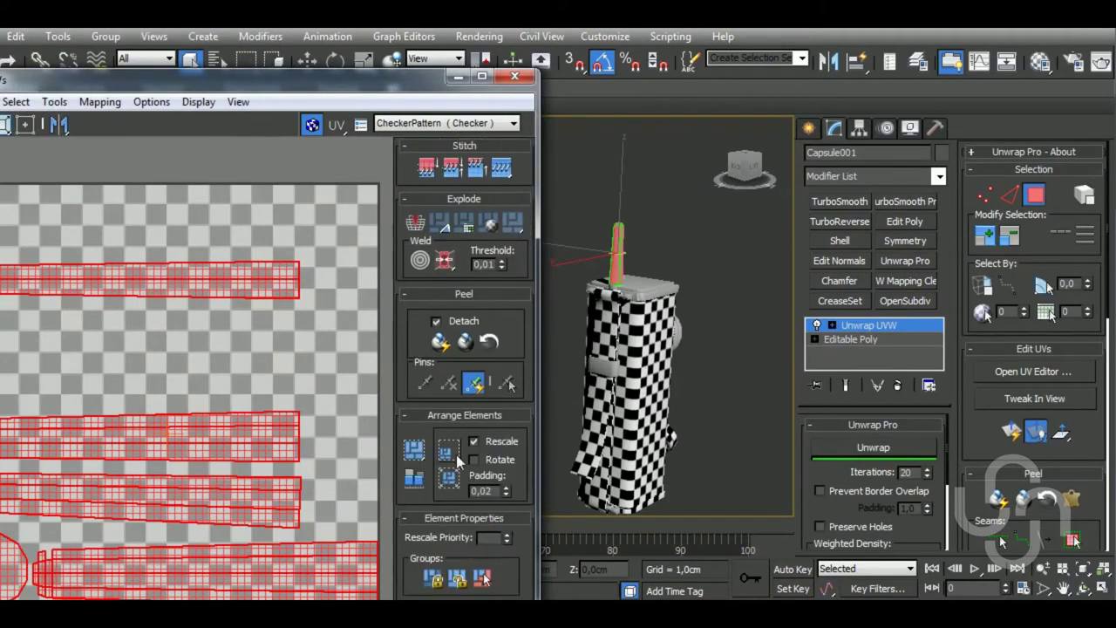
left_click(413, 478)
mouse_move(621, 408)
middle_mouse_down()
mouse_move(688, 410)
mouse_move(606, 397)
middle_mouse_up()
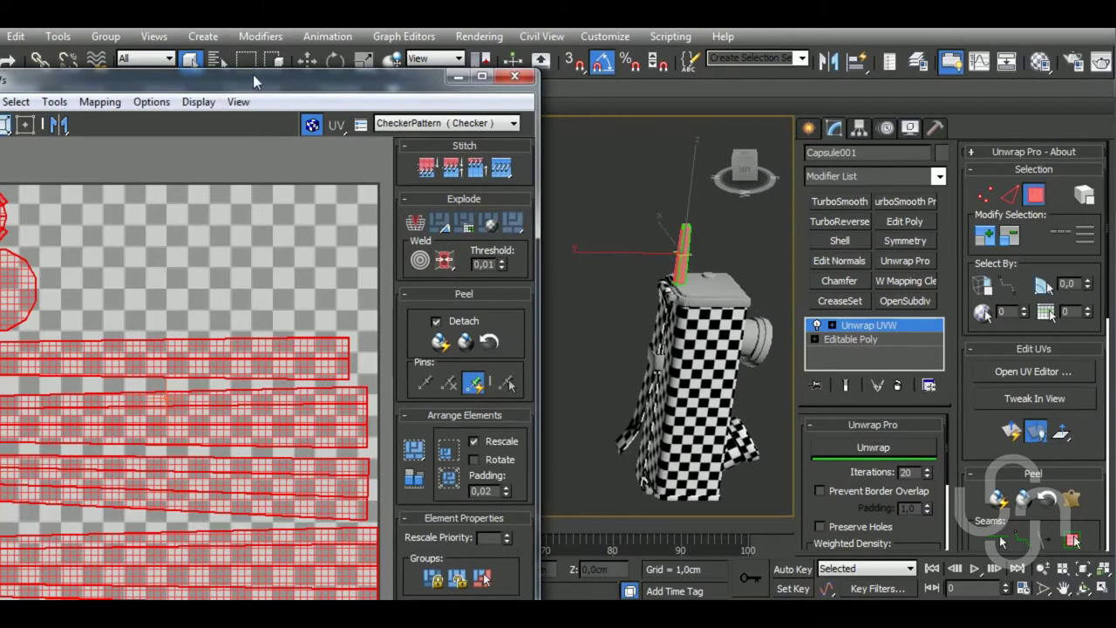
left_click_drag(255, 81, 295, 66)
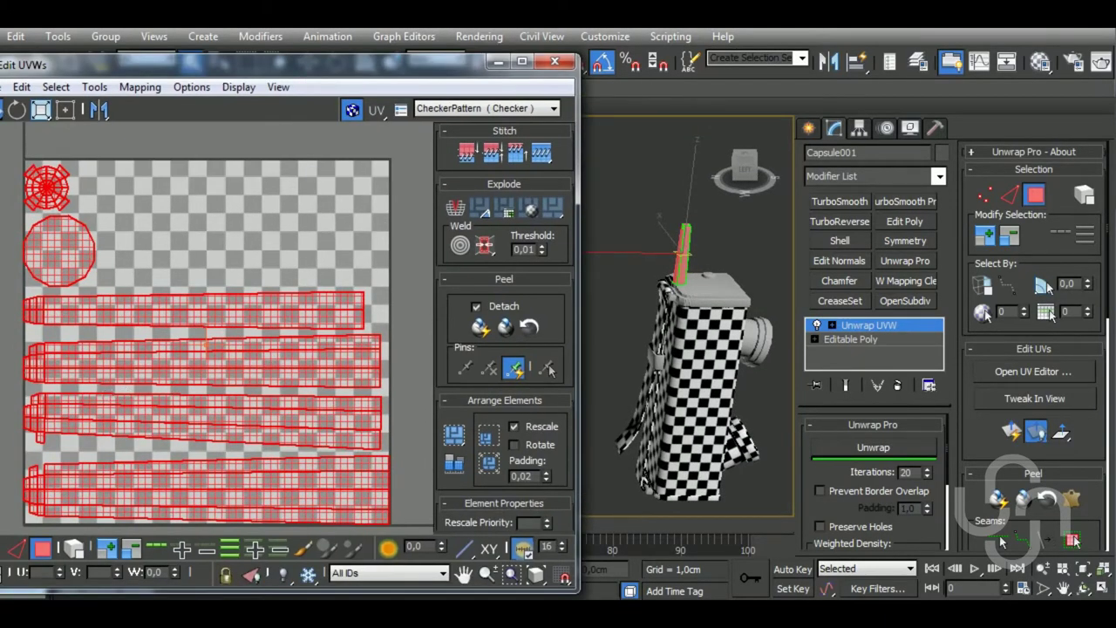
Select the faces at the left ends of the capsule's four UV strips
middle_click_drag(95, 387, 144, 329)
middle_click_drag(79, 504, 111, 466)
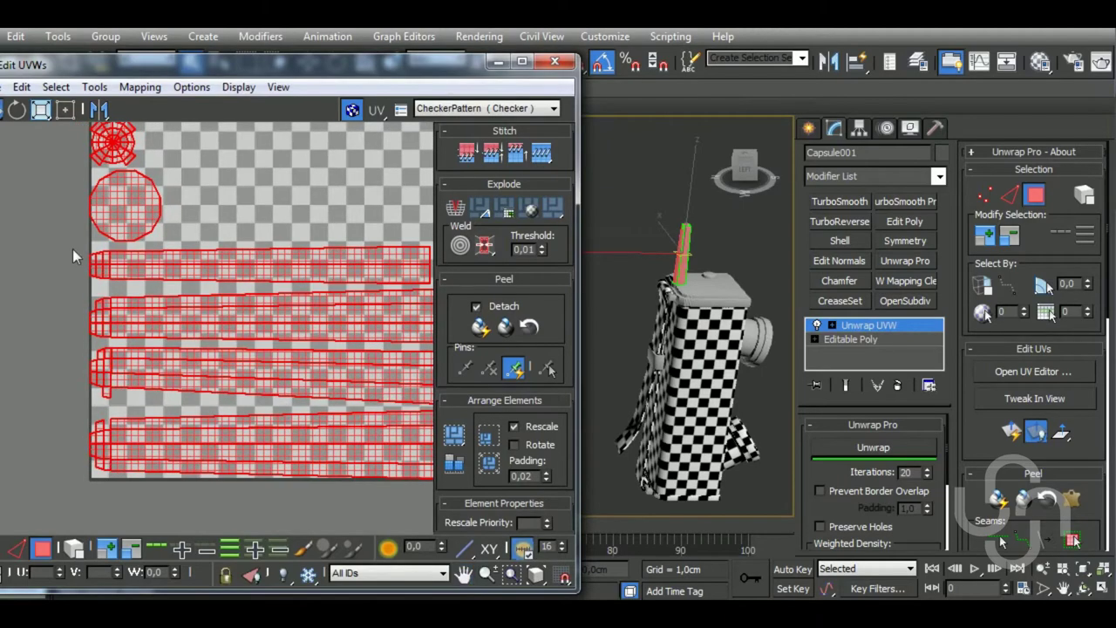
left_click_drag(78, 243, 104, 484)
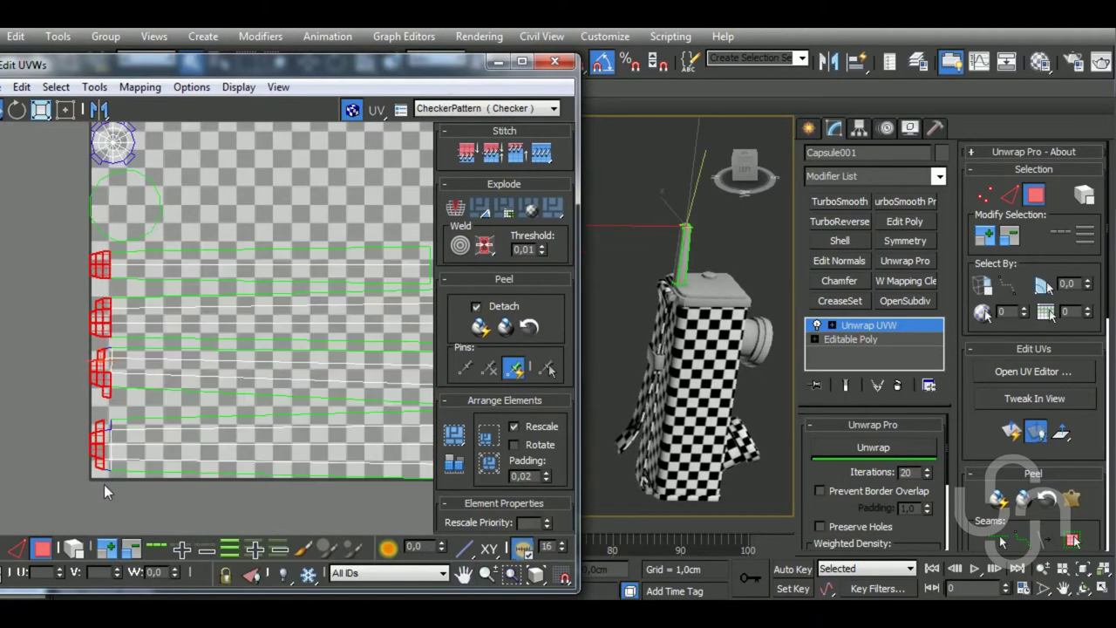
scroll(80, 429, "up", 2)
left_click(103, 471)
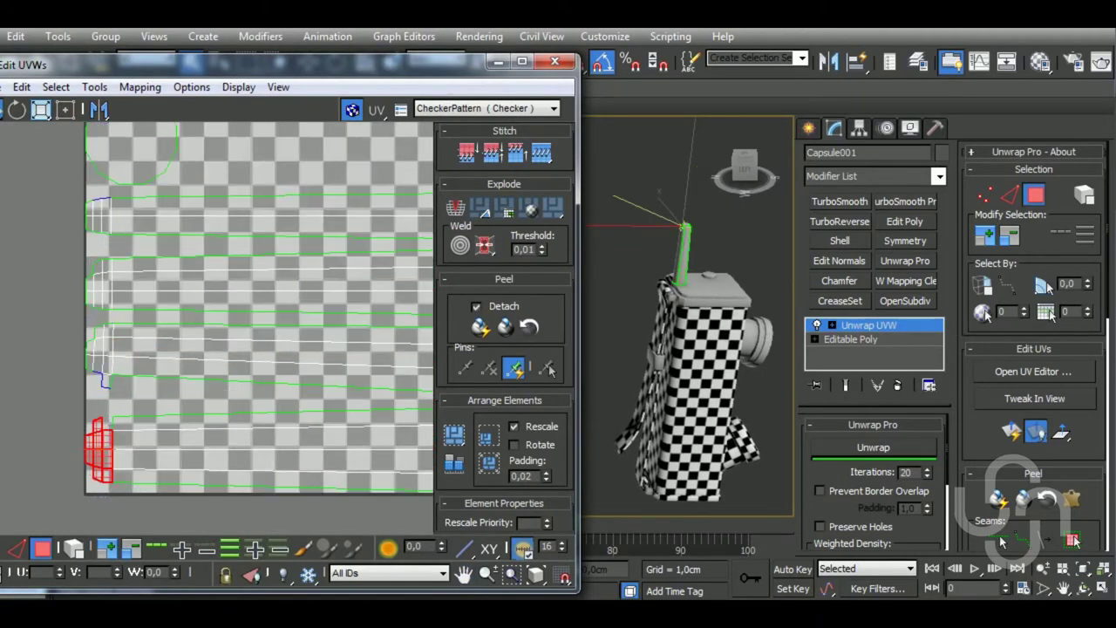
middle_click_drag(113, 353, 119, 363)
key("ctrl+z")
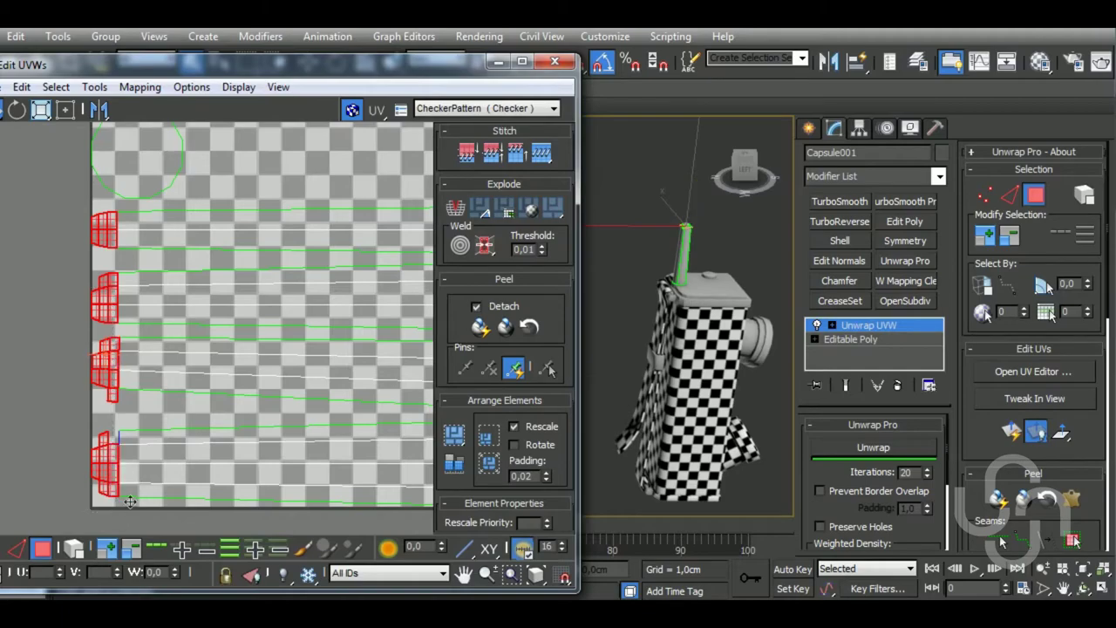
Target Weld the stray UV vertices together and switch to edge selection
right_click(113, 471)
left_click(87, 505)
scroll(178, 433, "down", 2)
scroll(179, 433, "down", 2)
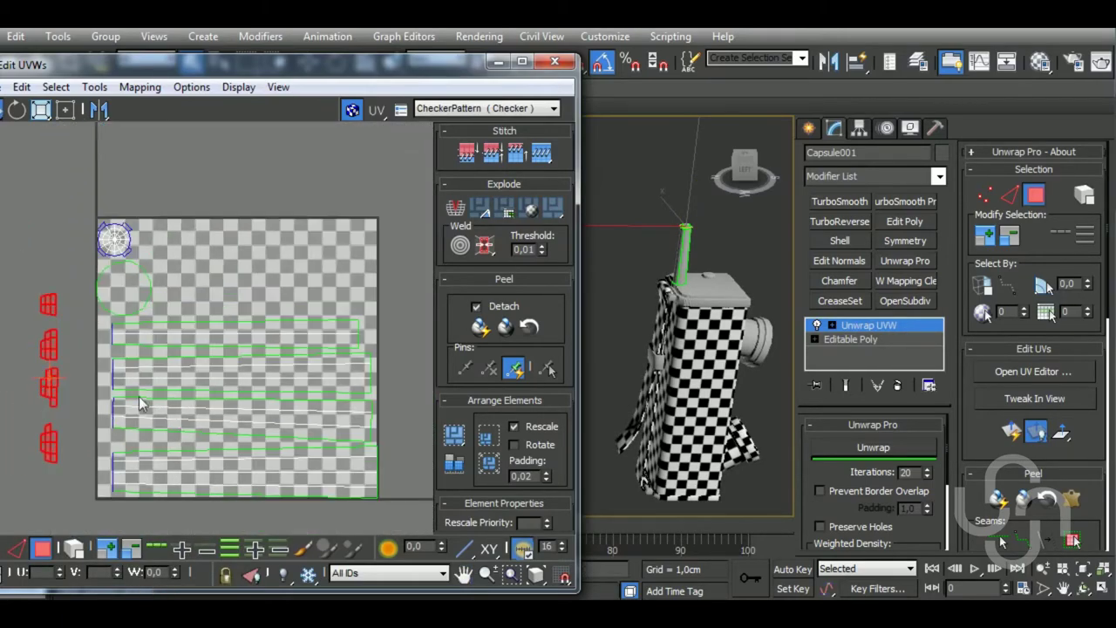
key("2")
scroll(150, 310, "up", 3)
Select the cap's border loop and stitch the top, left, bottom and right pieces onto it
scroll(150, 310, "up", 2)
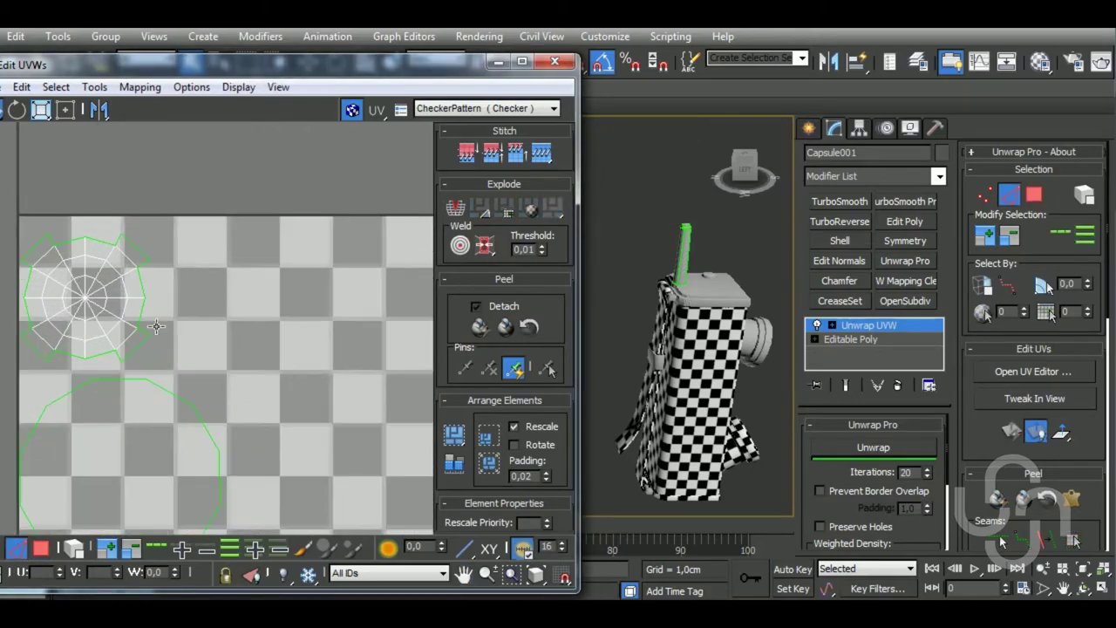
double_click(144, 317)
key("ctrl+shift+s")
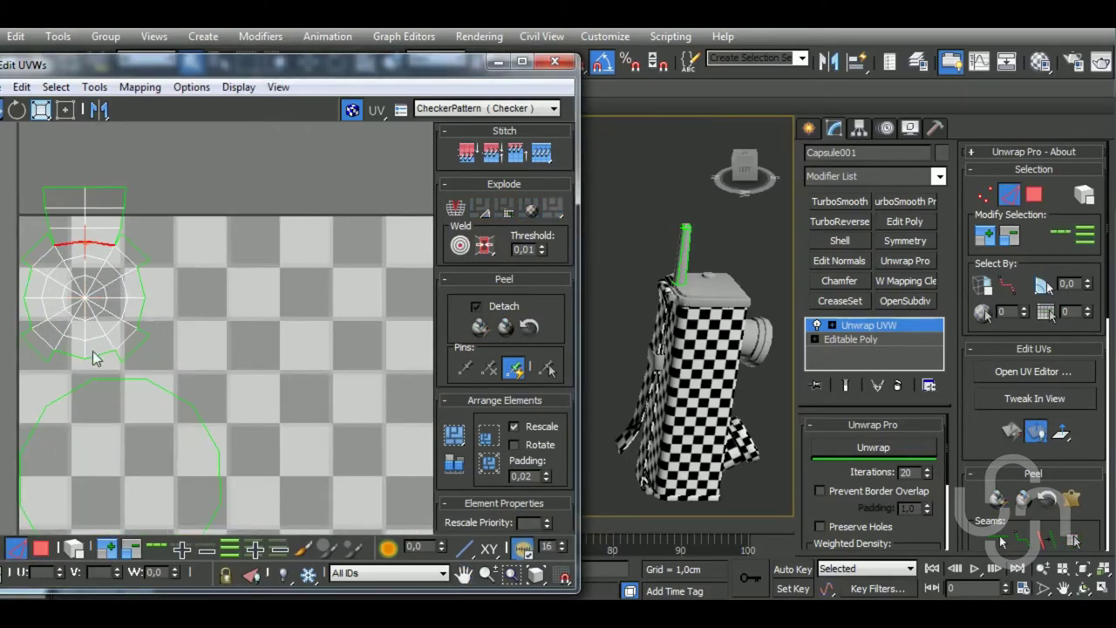
key("ctrl+shift+s")
double_click(144, 318)
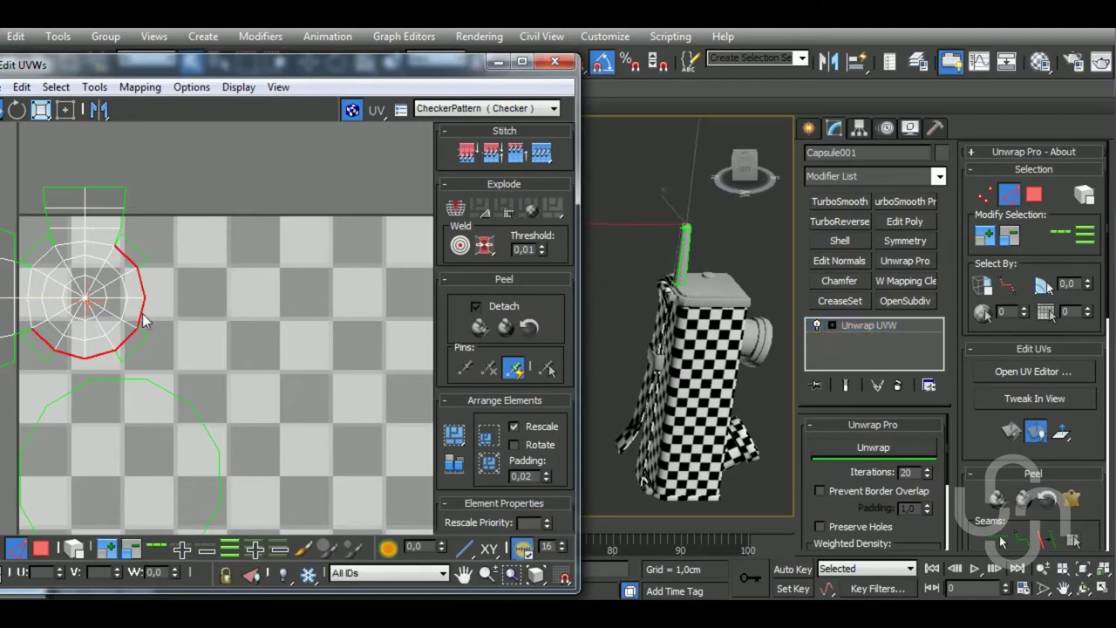
key("ctrl+shift+s")
key("ctrl+shift+s")
Clear the selection and pick the short edges around the cap's right side
left_click(149, 348)
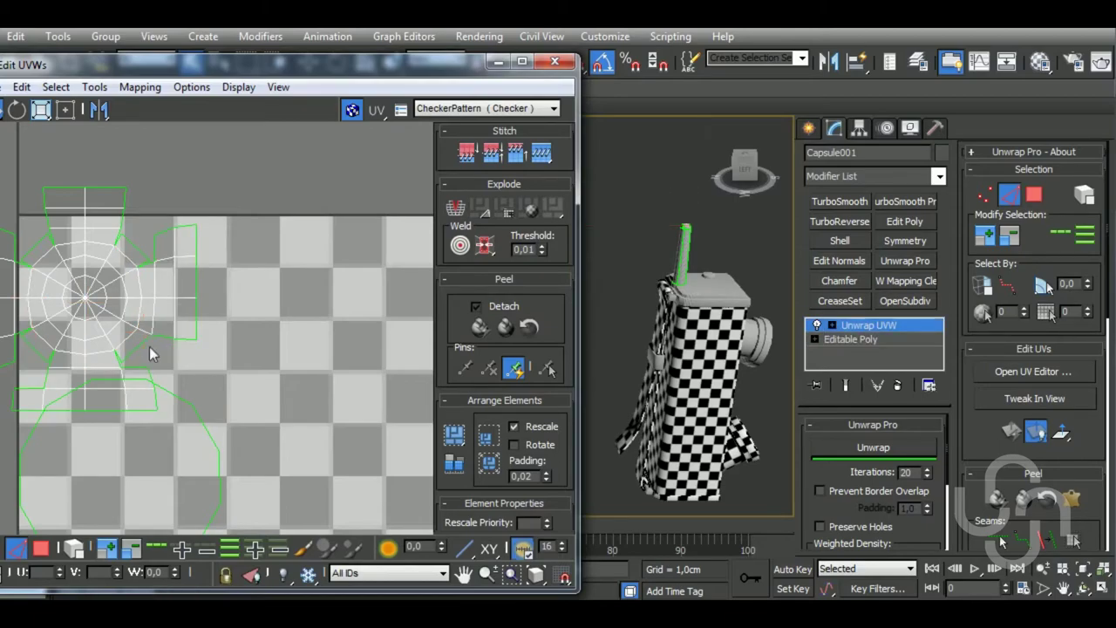
scroll(187, 333, "down", 2)
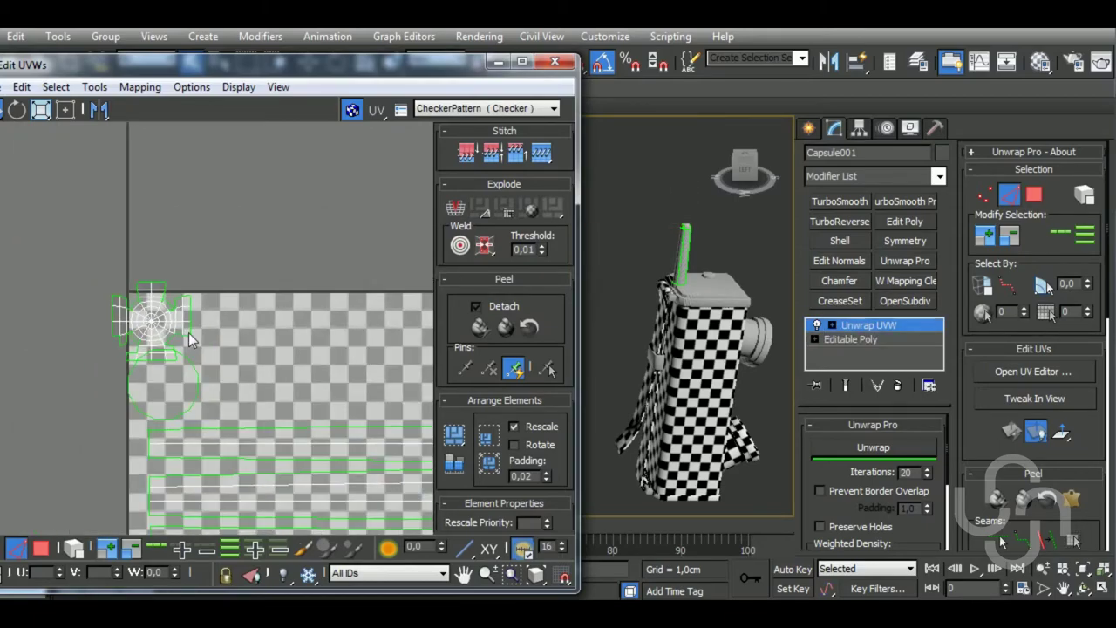
scroll(218, 336, "up", 2)
left_click(192, 348)
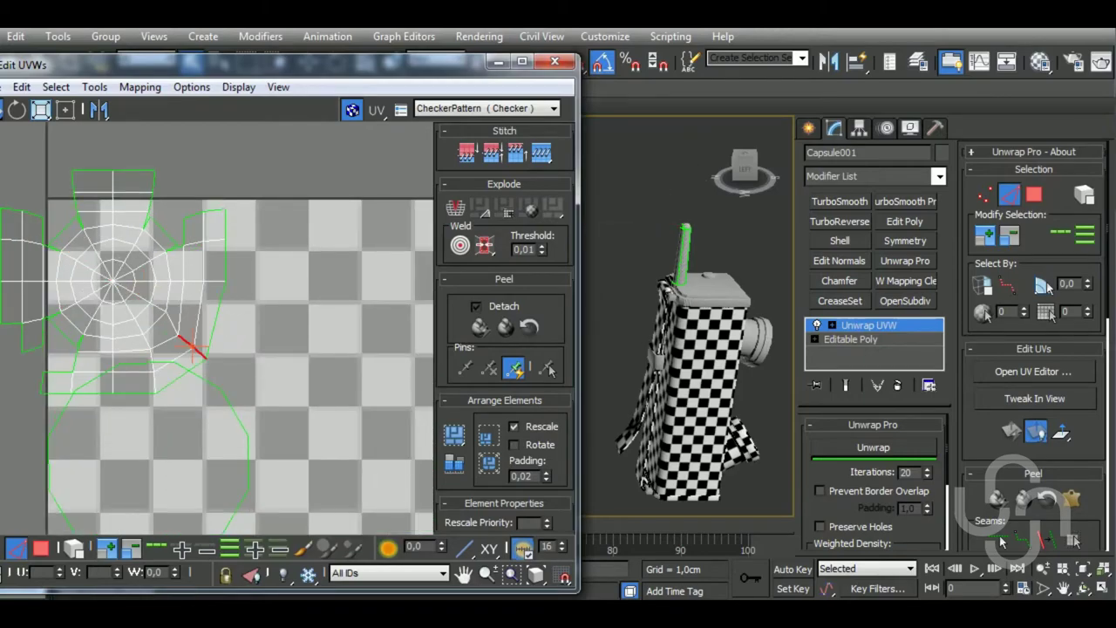
left_click(174, 201)
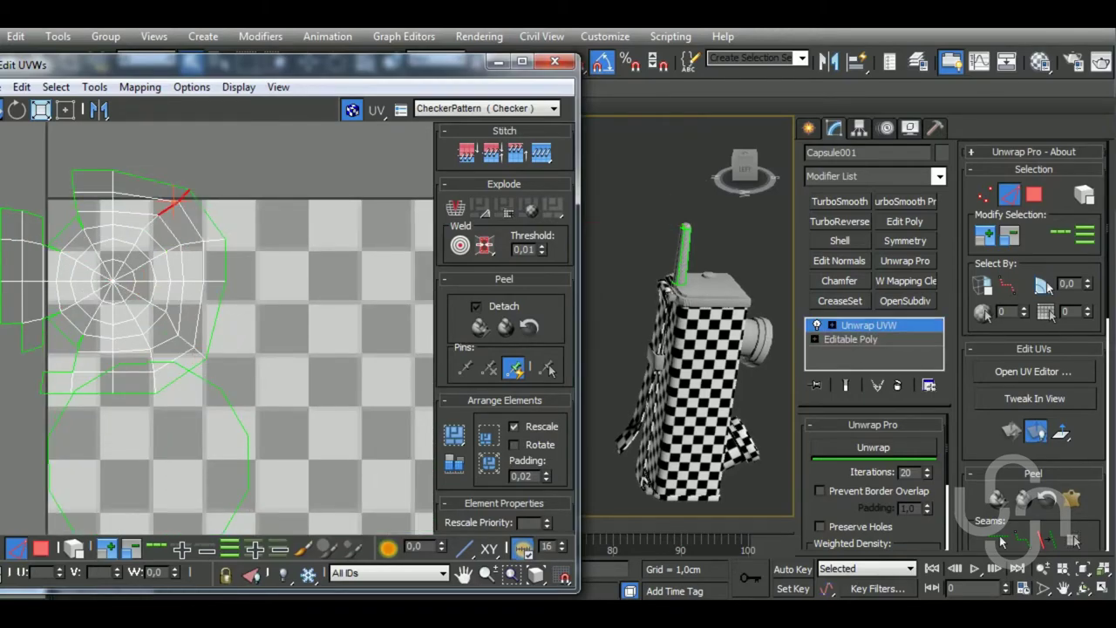
left_click(87, 214)
Reshape the lower-left notch, then relax the cap into one flat shell and select it
middle_click_drag(218, 332, 355, 277)
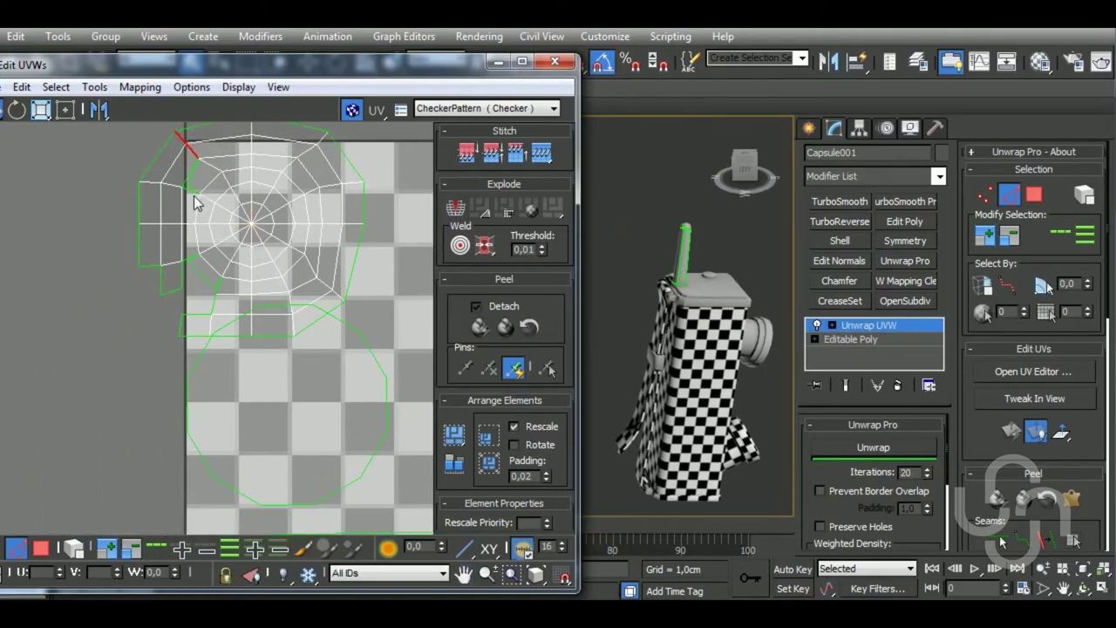
left_click(184, 146)
left_click(192, 277)
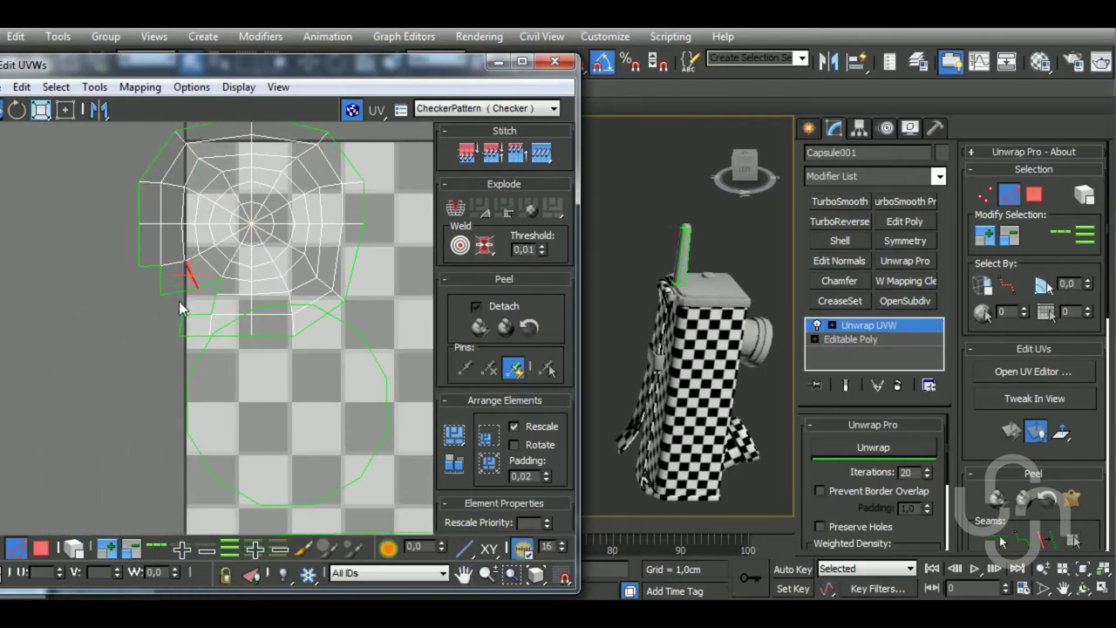
left_click(177, 290)
left_click_drag(177, 290, 184, 327)
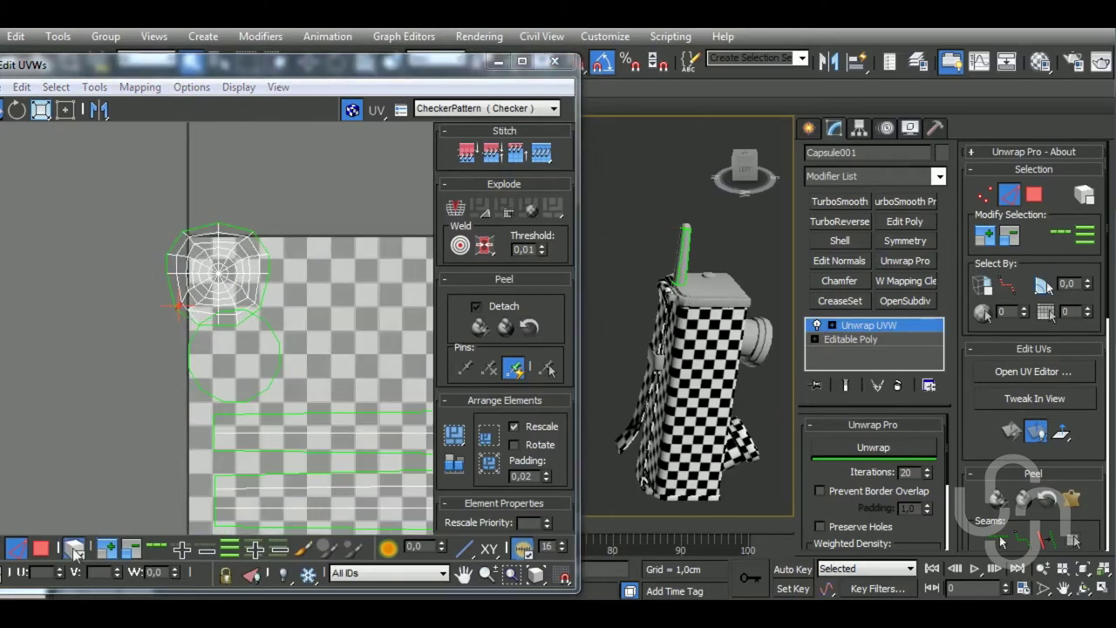
left_click(41, 548)
left_click(252, 285)
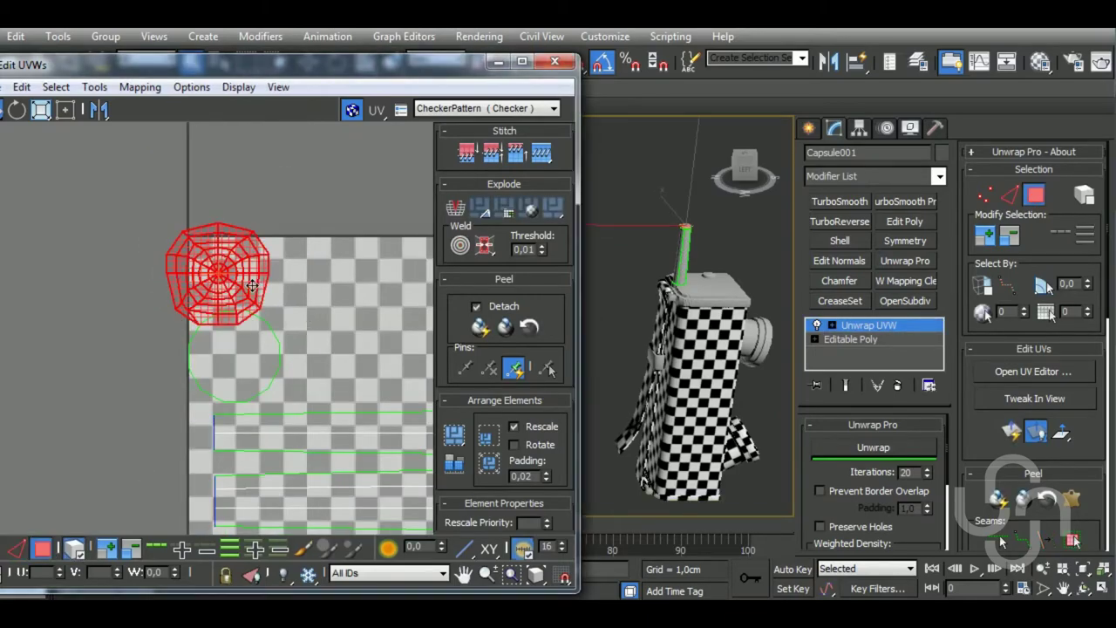
Re-unwrap the capsule part and pack all of its UV shells into a new layout
left_click(870, 447)
key("z")
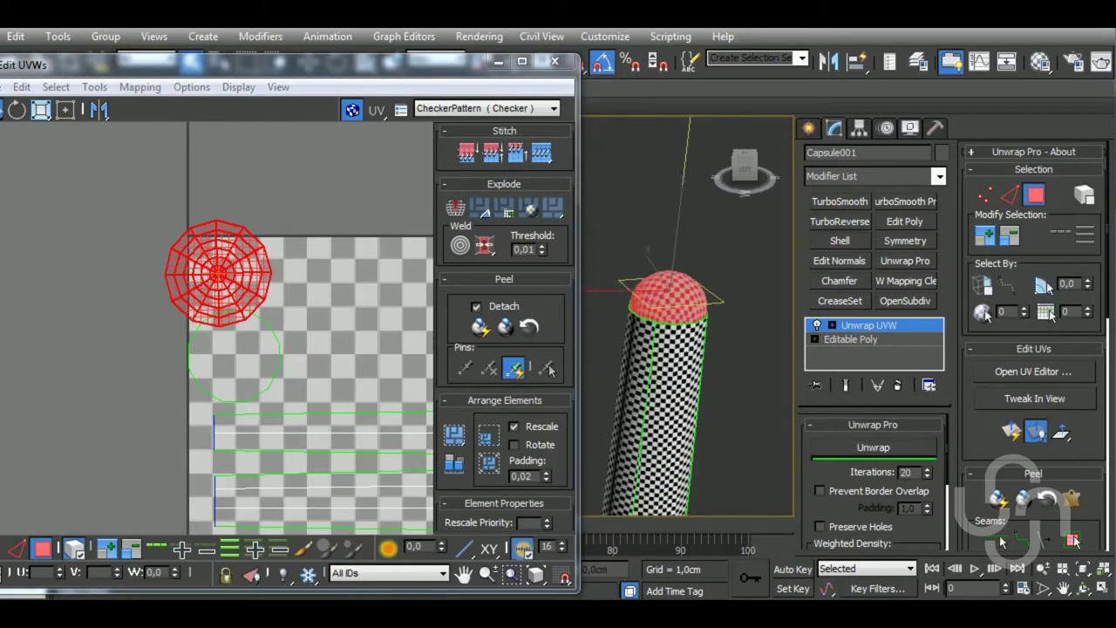
scroll(257, 246, "down", 3)
scroll(208, 271, "down", 1)
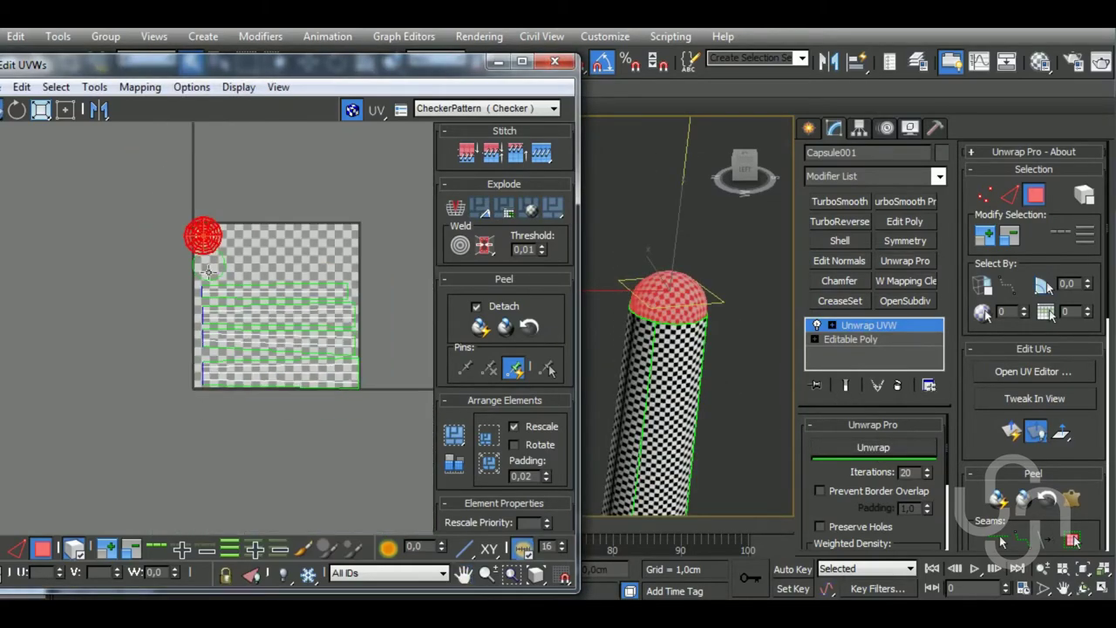
key("ctrl+a")
left_click(450, 460)
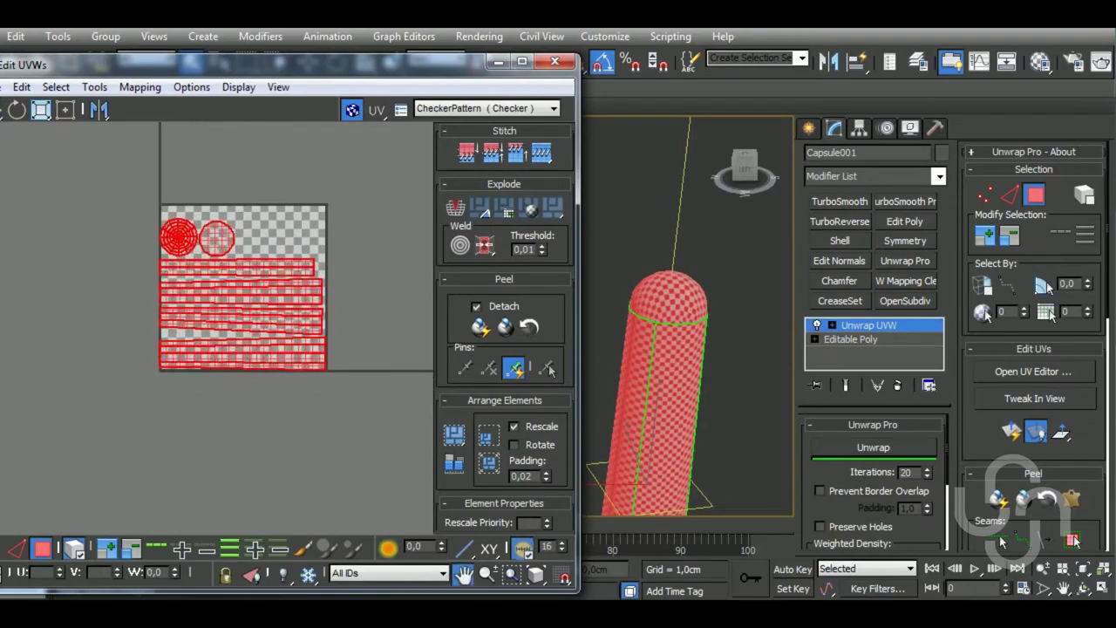
Scale the capsule's UV shells down in Freeform Mode until its checker squares enlarge
scroll(175, 314, "down", 2)
left_click(41, 110)
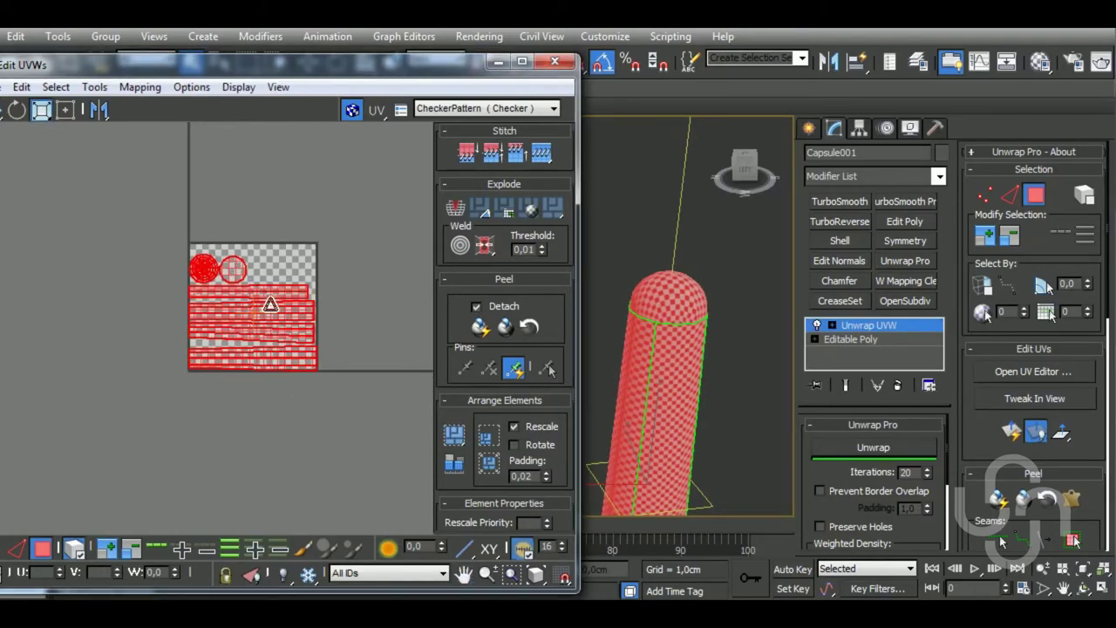
left_click_drag(270, 305, 281, 419)
scroll(662, 323, "down", 3)
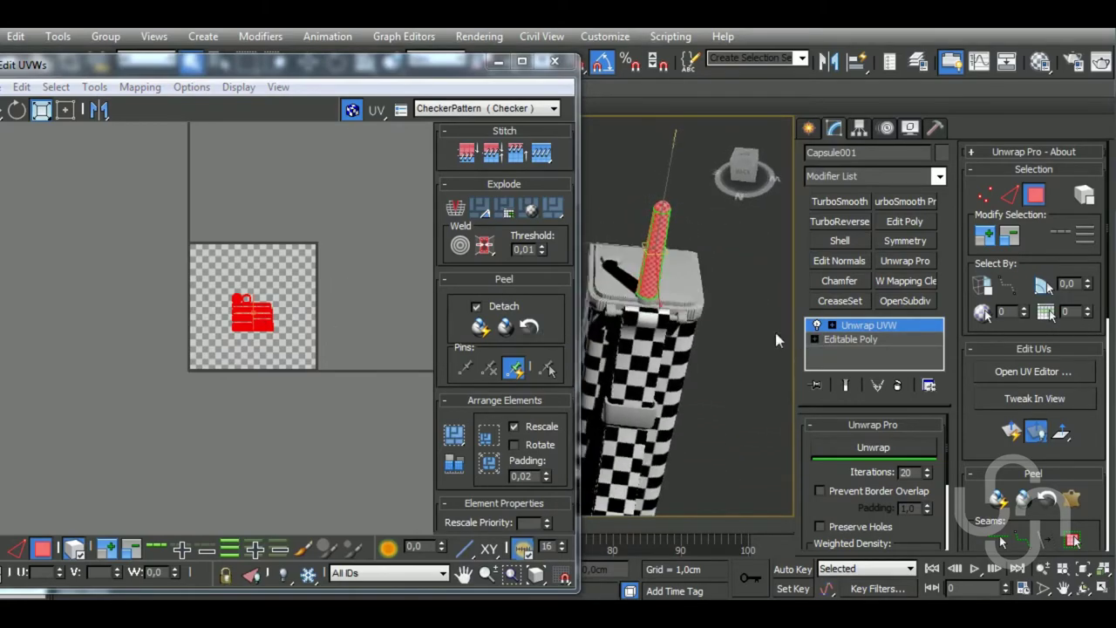
middle_click_drag(774, 338, 678, 272, "alt")
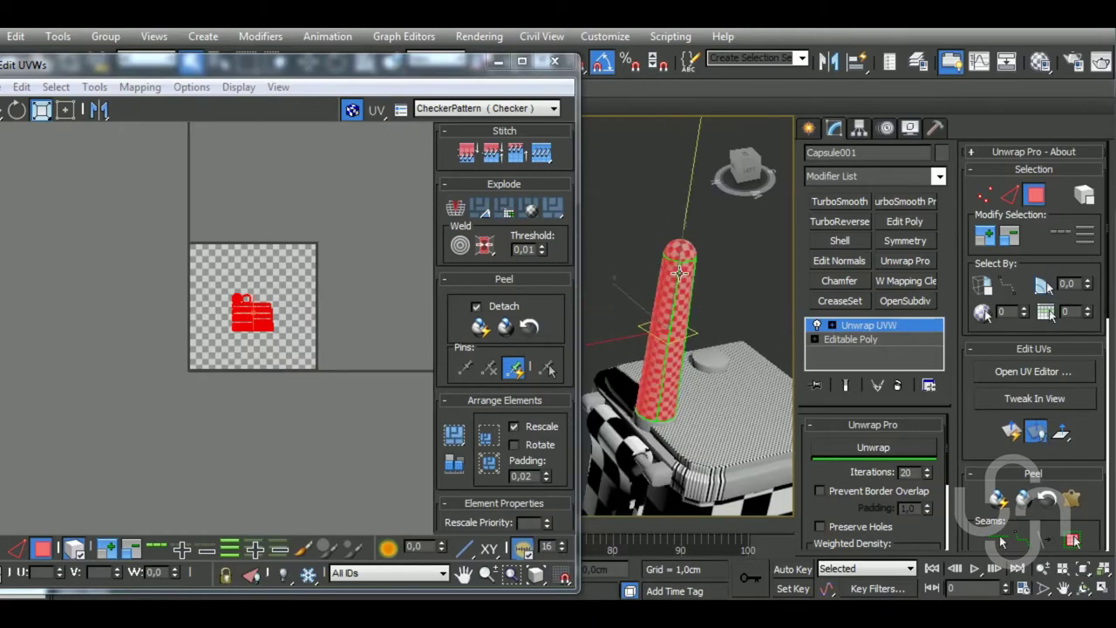
left_click_drag(281, 331, 297, 422)
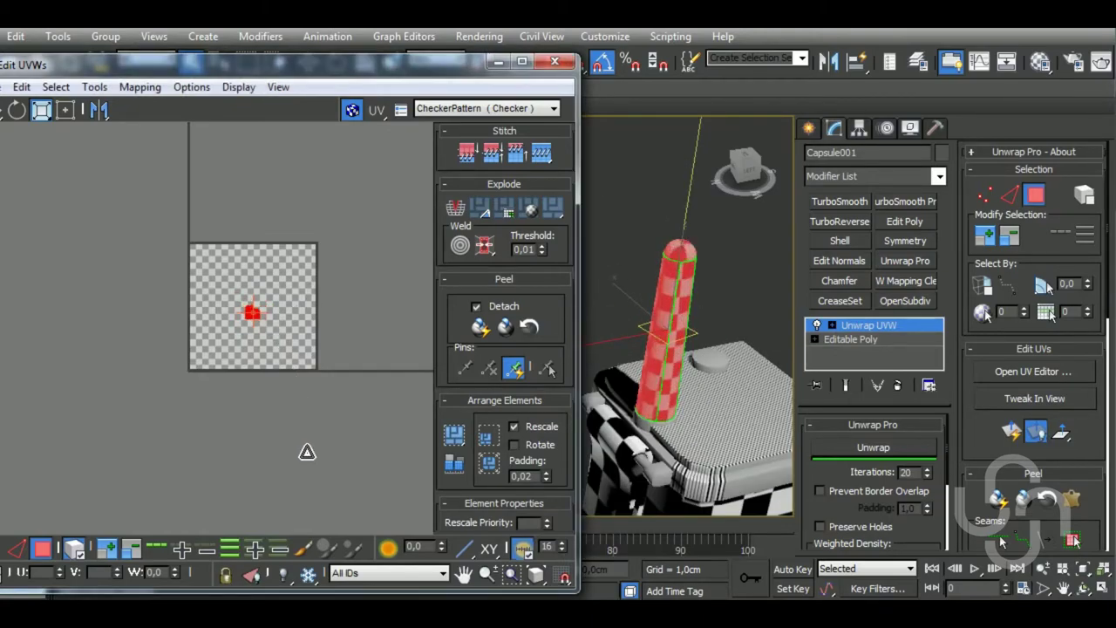
left_click_drag(311, 461, 314, 468)
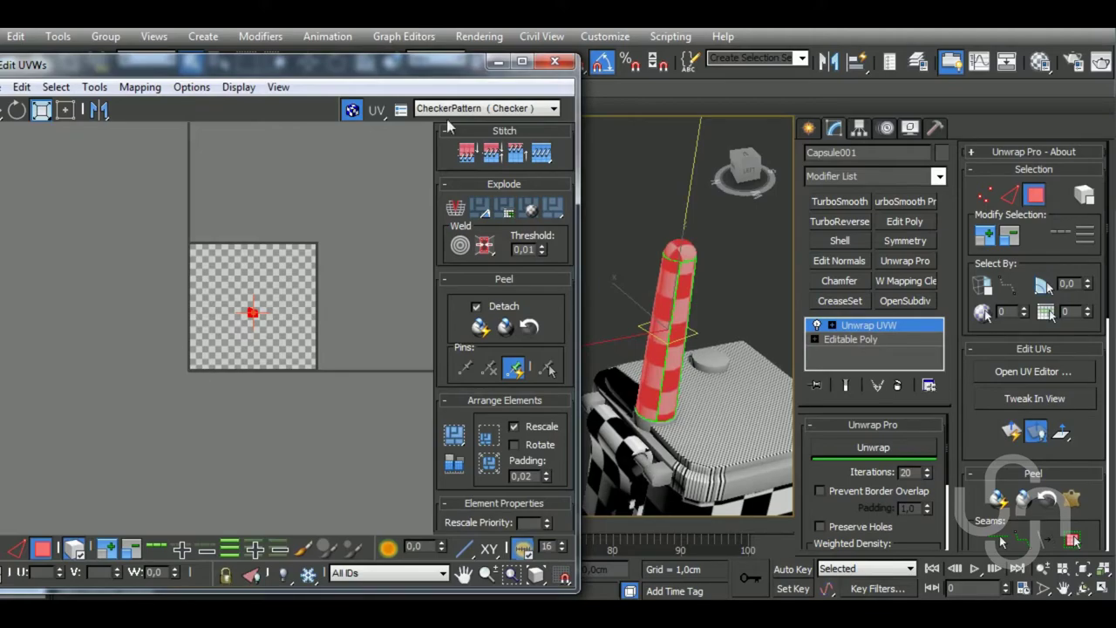
Close the capsule's Edit UVWs window
left_click(555, 60)
mouse_move(767, 444)
middle_mouse_down()
mouse_move(577, 279)
mouse_move(660, 316)
mouse_move(698, 300)
middle_mouse_up()
scroll(578, 279, "down", 3)
scroll(578, 279, "down", 2)
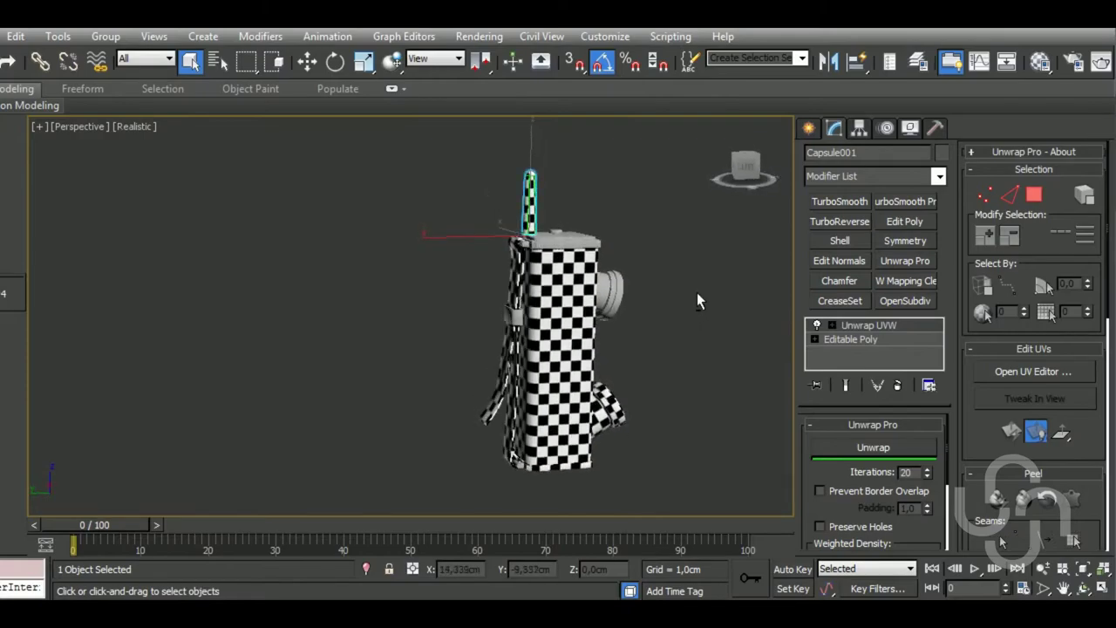
Isolate Rectangle001, add an Unwrap UVW modifier in face mode, and open its UV editor
left_click(557, 366)
left_click(366, 568)
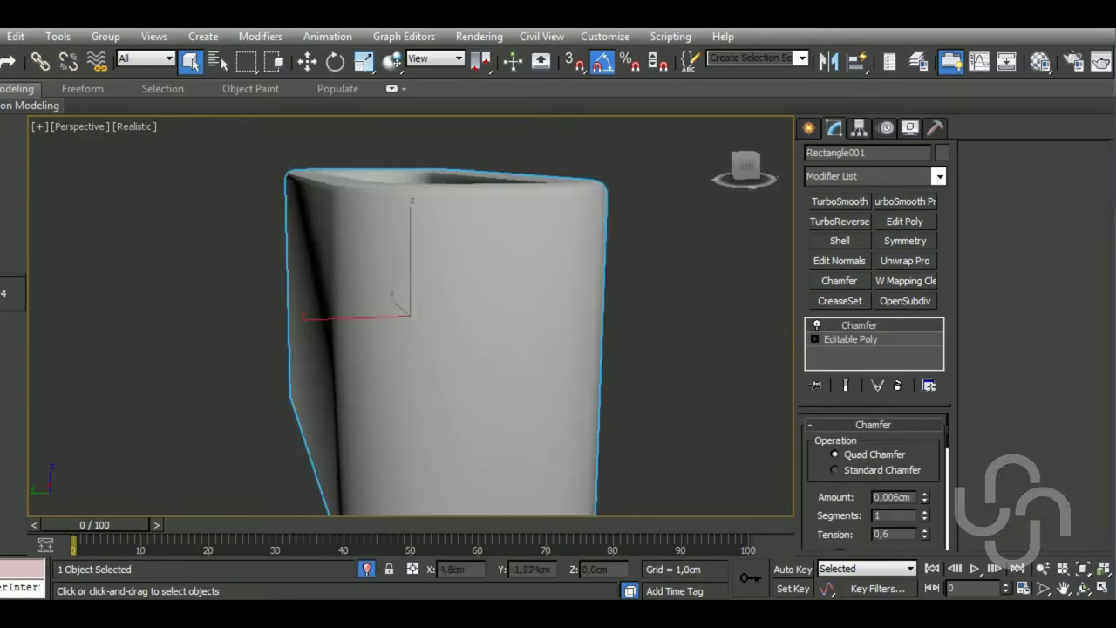
left_click(911, 261)
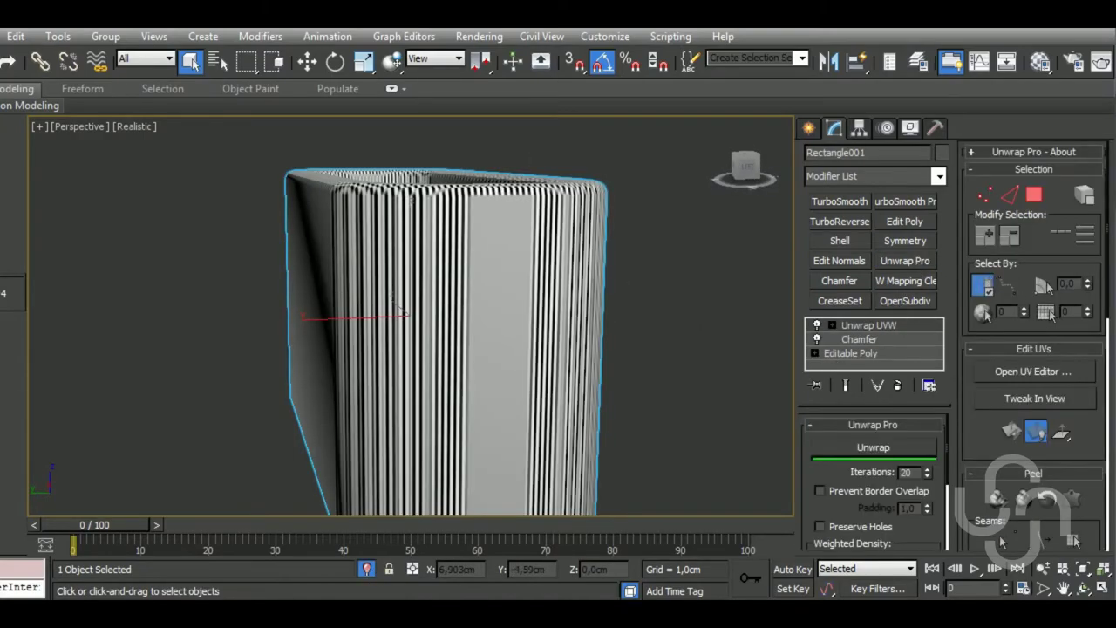
left_click(1033, 194)
left_click(1033, 372)
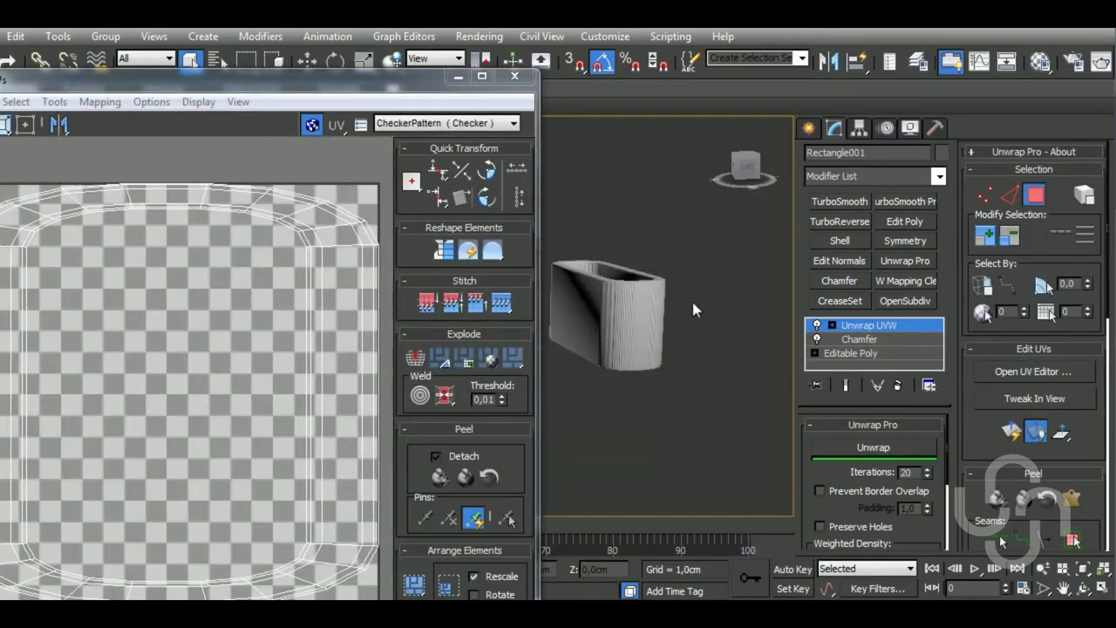
Apply Normal Mapping to all of Rectangle001's faces and pack the resulting UV clusters
left_click_drag(553, 207, 727, 374)
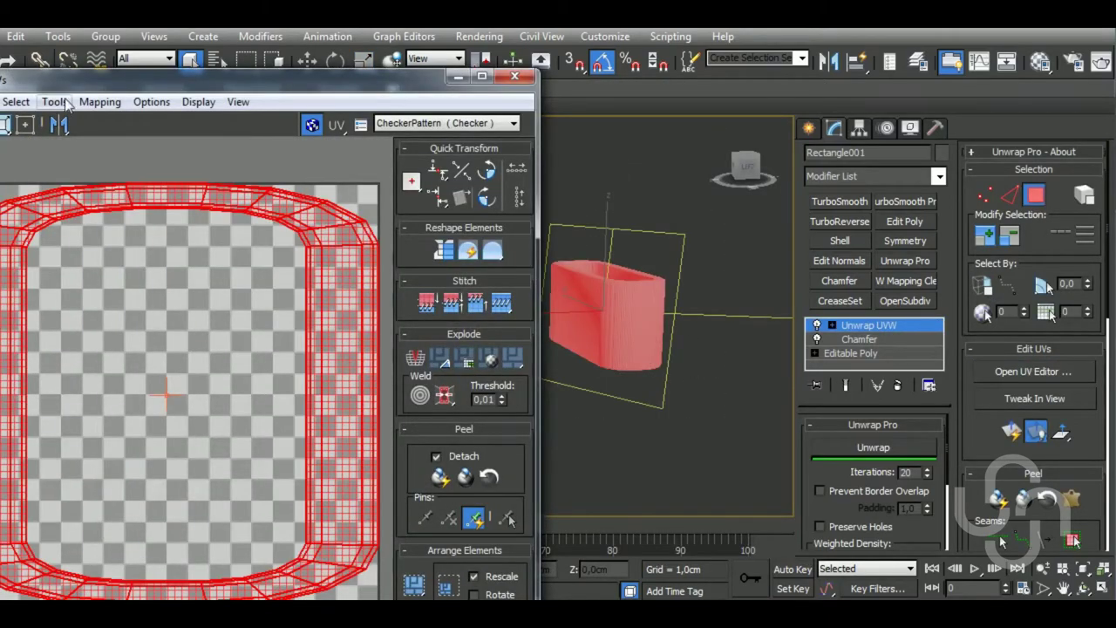
left_click(99, 101)
left_click(111, 145)
left_click(91, 43)
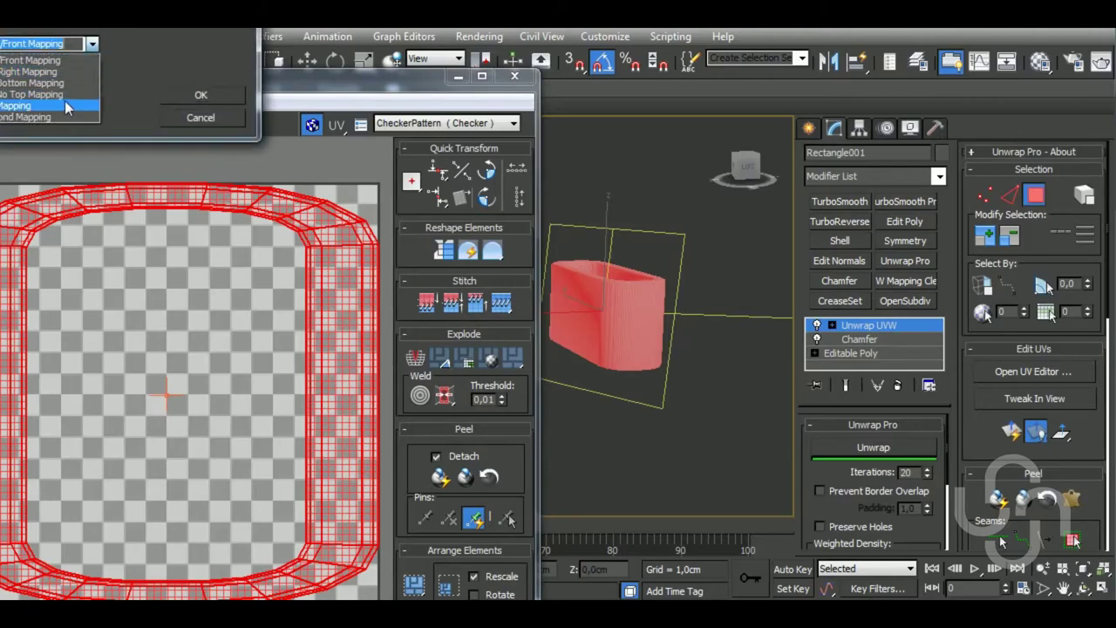
left_click(66, 107)
left_click(201, 94)
left_click_drag(528, 471, 542, 327)
left_click(414, 479)
middle_click_drag(662, 366, 698, 381, "alt")
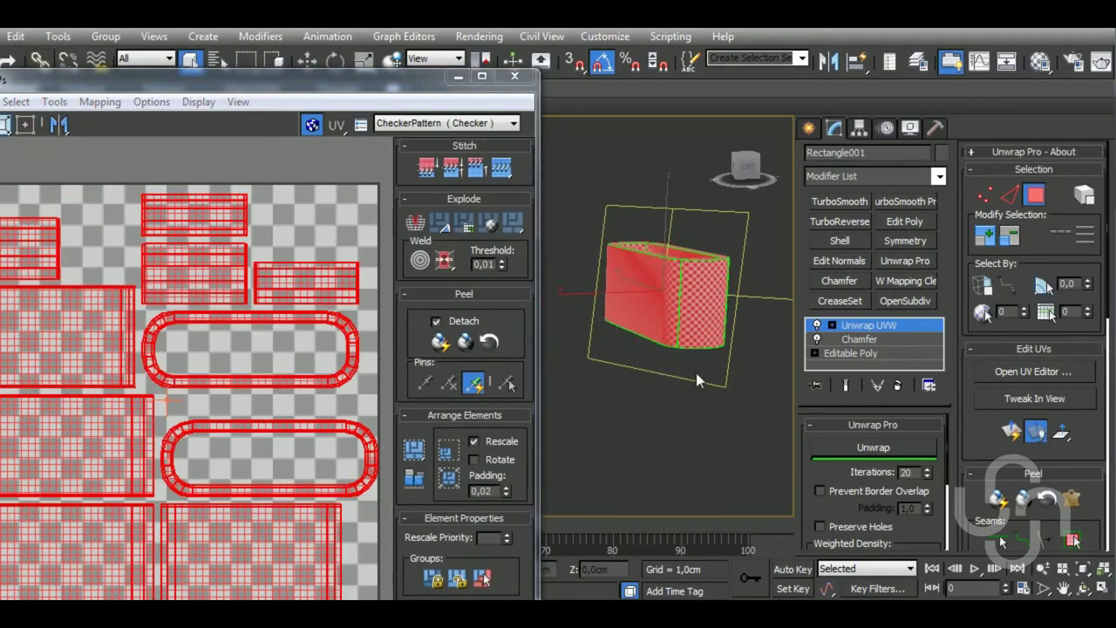
mouse_move(704, 330)
middle_mouse_down("alt")
mouse_move(628, 387)
mouse_move(723, 398)
mouse_move(734, 389)
mouse_move(697, 366)
middle_mouse_up("alt")
Move the Edit UVWs window aside and make it shorter to see the ring's strips
left_click(689, 340)
middle_click_drag(203, 439, 223, 405)
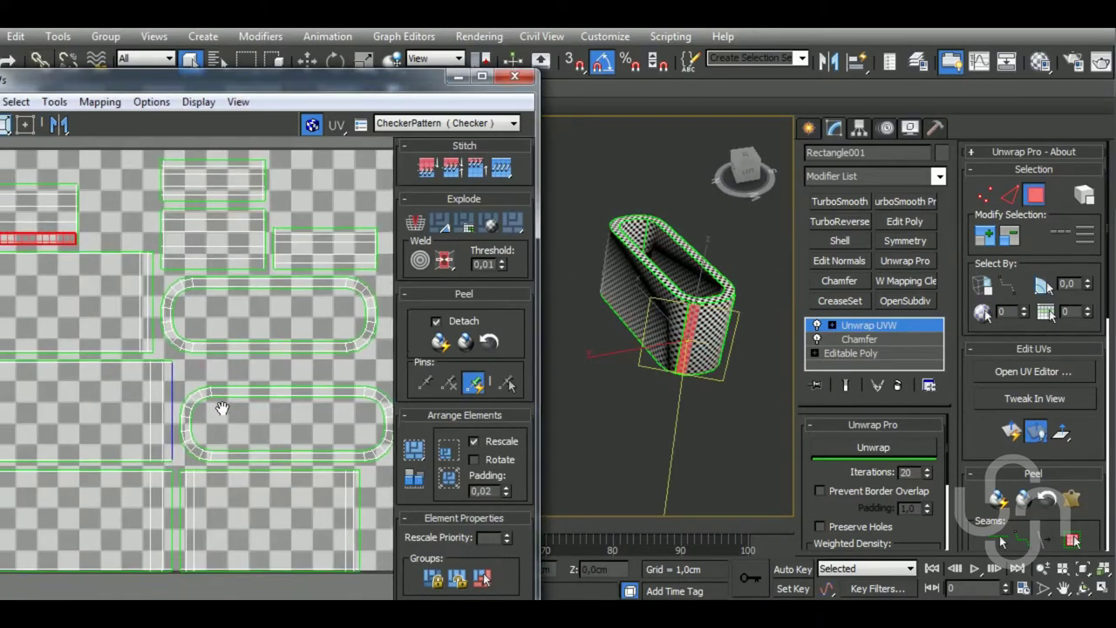
left_click_drag(246, 81, 276, 95)
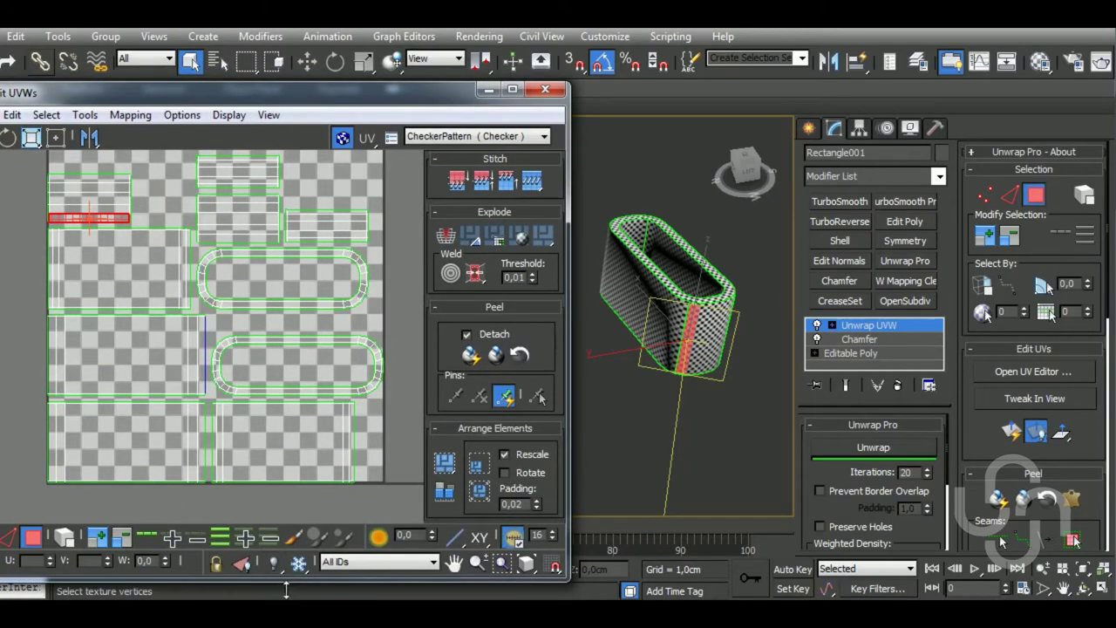
left_click_drag(286, 590, 288, 477)
mouse_move(688, 349)
middle_mouse_down("alt")
mouse_move(658, 388)
mouse_move(750, 338)
middle_mouse_up("alt")
scroll(658, 388, "up", 3)
scroll(680, 366, "up", 3)
middle_click_drag(262, 262, 275, 281)
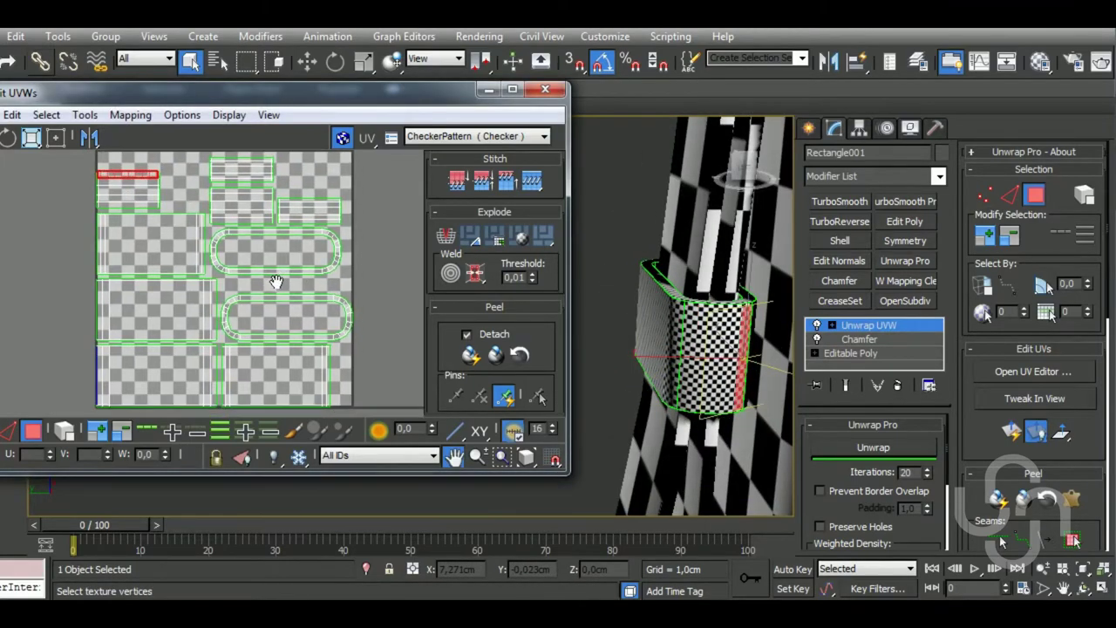
Switch to UV edge selection, pick the strip's seam edges, then clear the selection
left_click(7, 430)
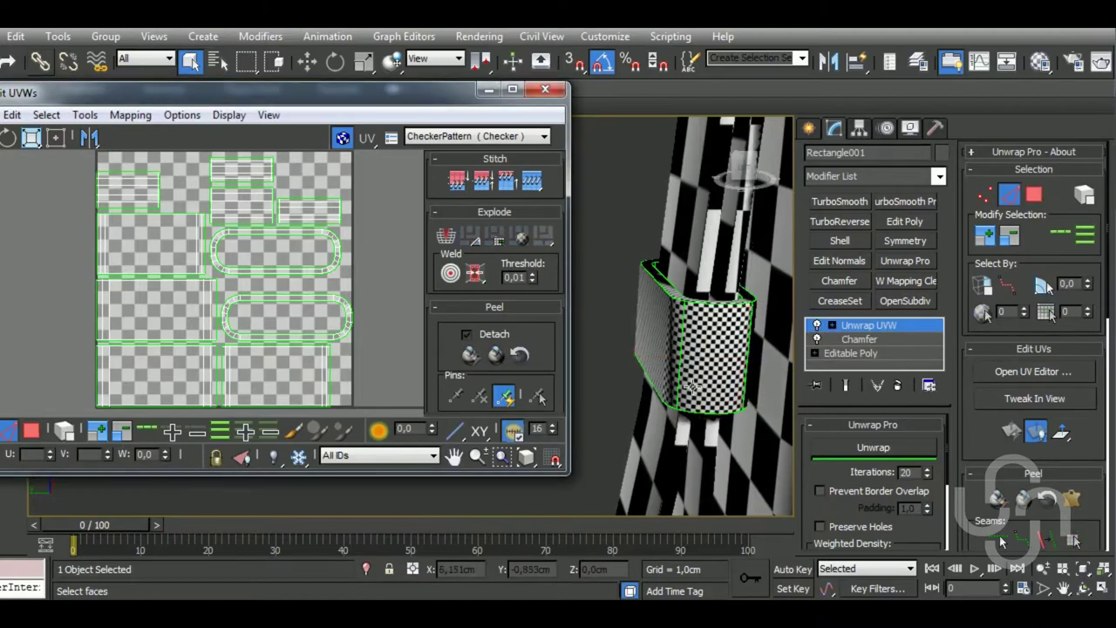
scroll(232, 311, "up", 2)
left_click(228, 309)
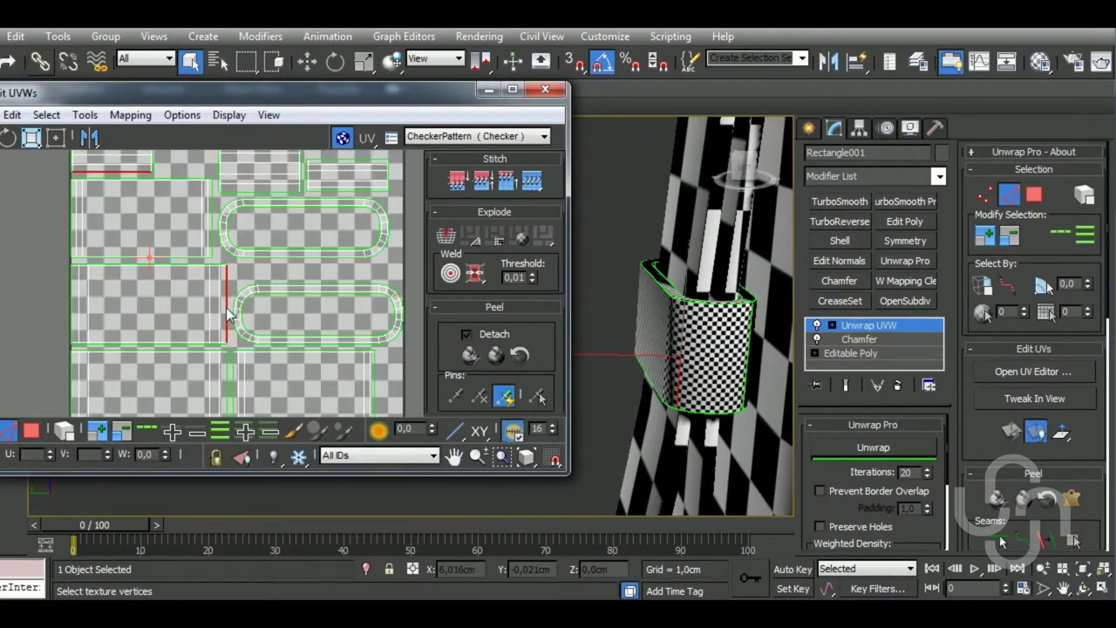
left_click(275, 322)
left_click(76, 320)
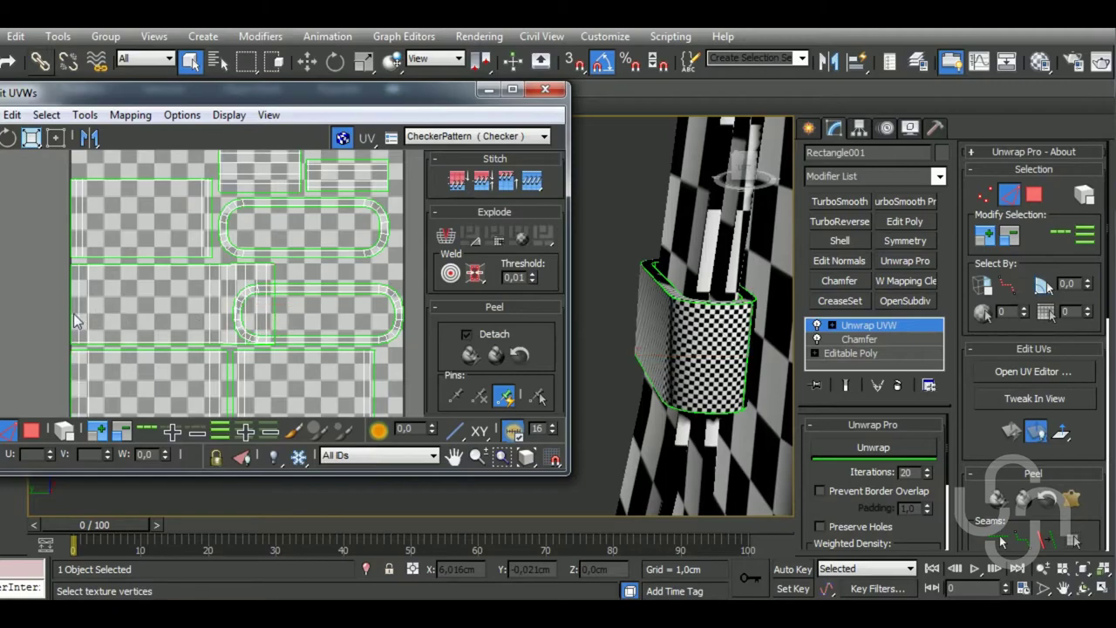
scroll(174, 324, "down", 3)
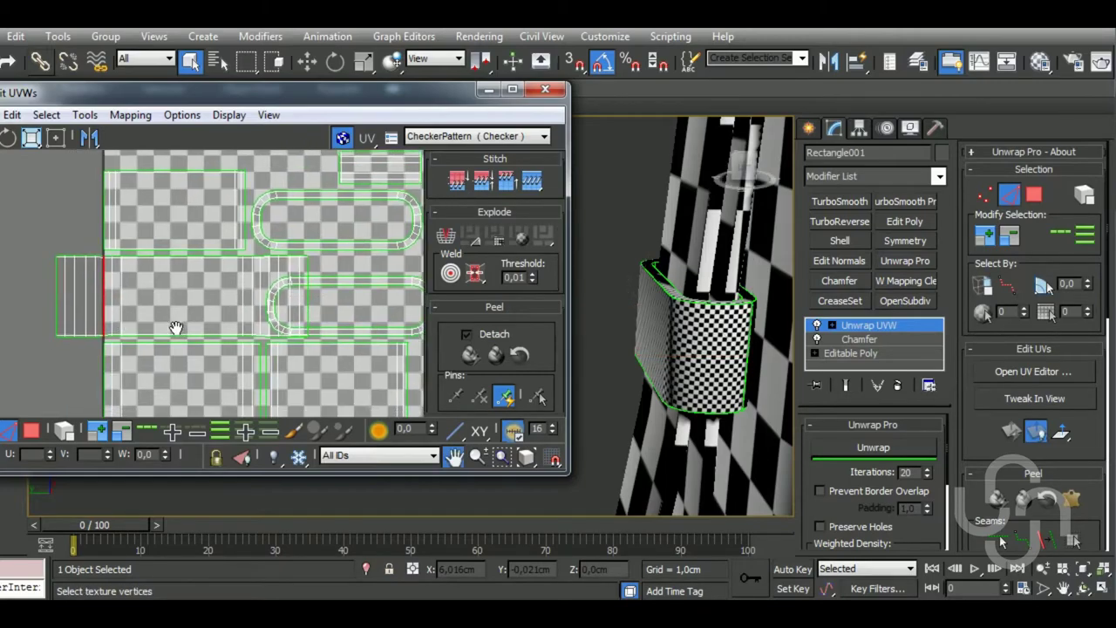
scroll(175, 324, "down", 2)
middle_click_drag(679, 331, 697, 332, "alt")
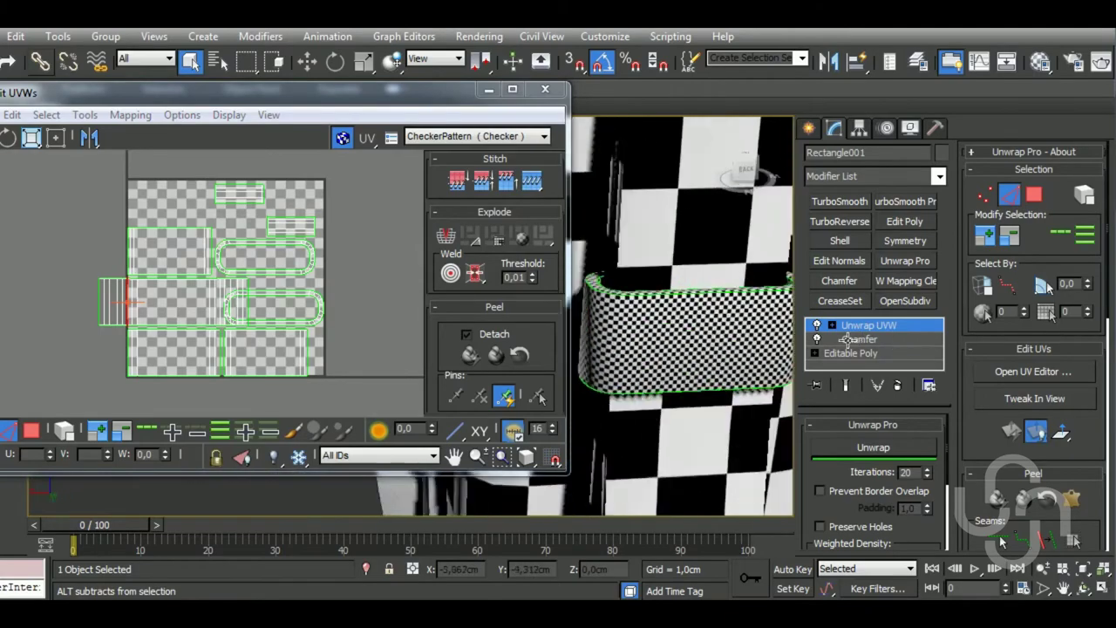
scroll(104, 310, "up", 3)
Select the strip shell's left border edge and inspect the ring piece's seams
left_click(106, 312)
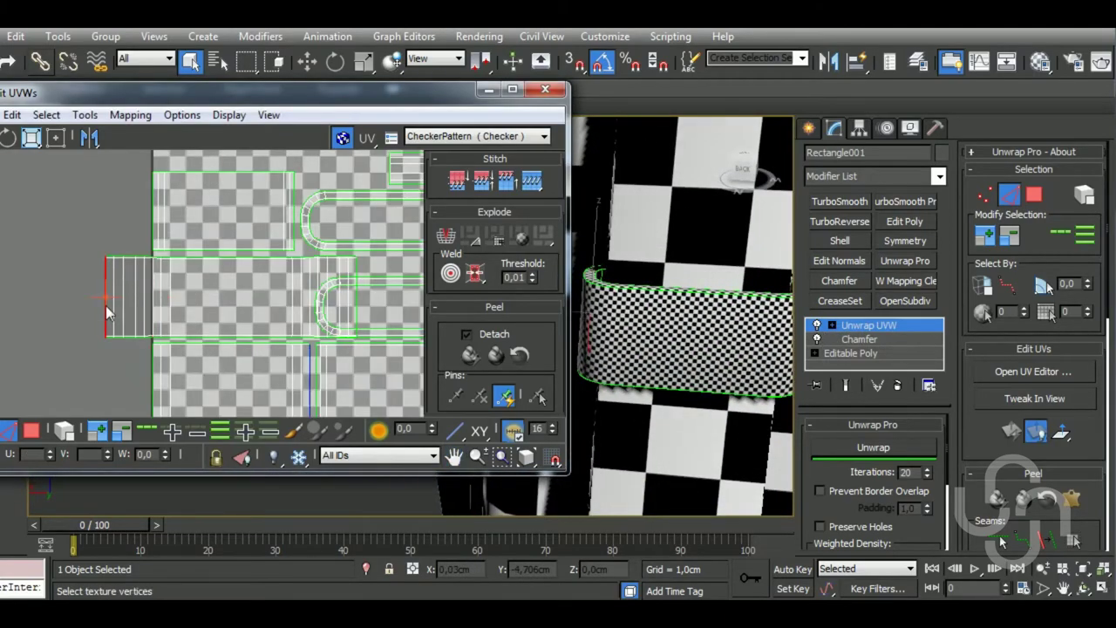
scroll(107, 310, "down", 3)
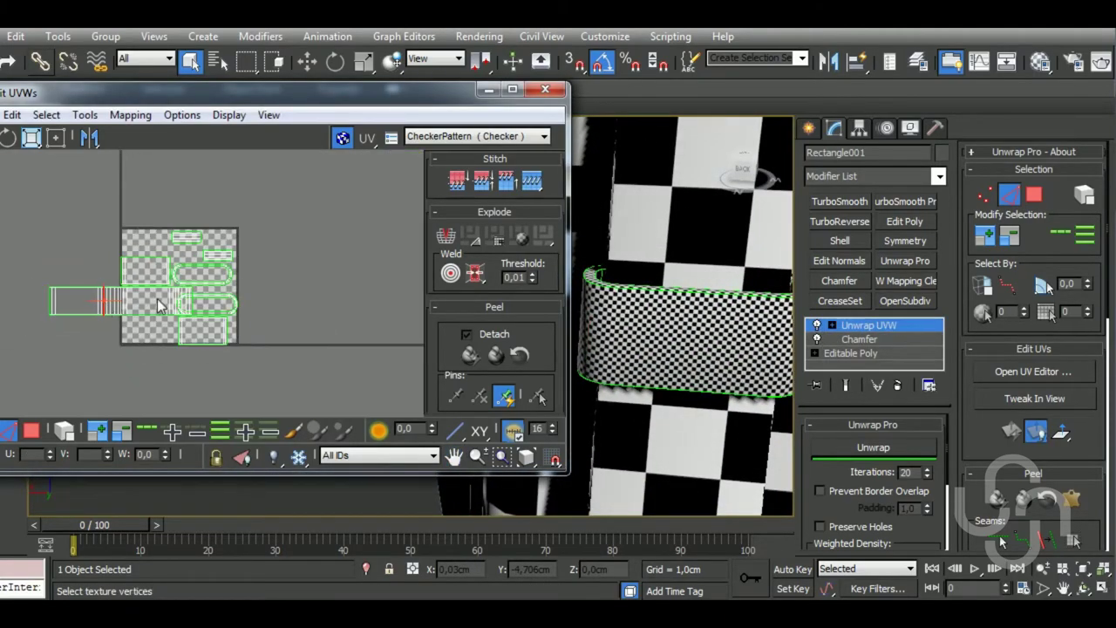
scroll(197, 266, "up", 2)
middle_click_drag(383, 497, 415, 527, "alt")
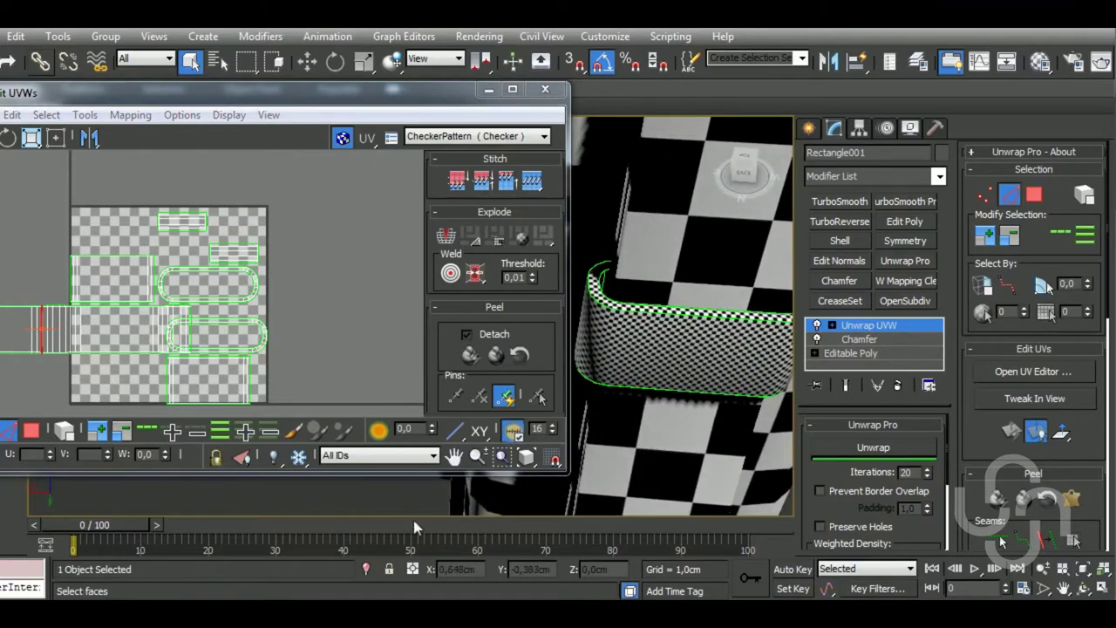
middle_click_drag(373, 567, 680, 375, "alt")
scroll(634, 281, "down", 5)
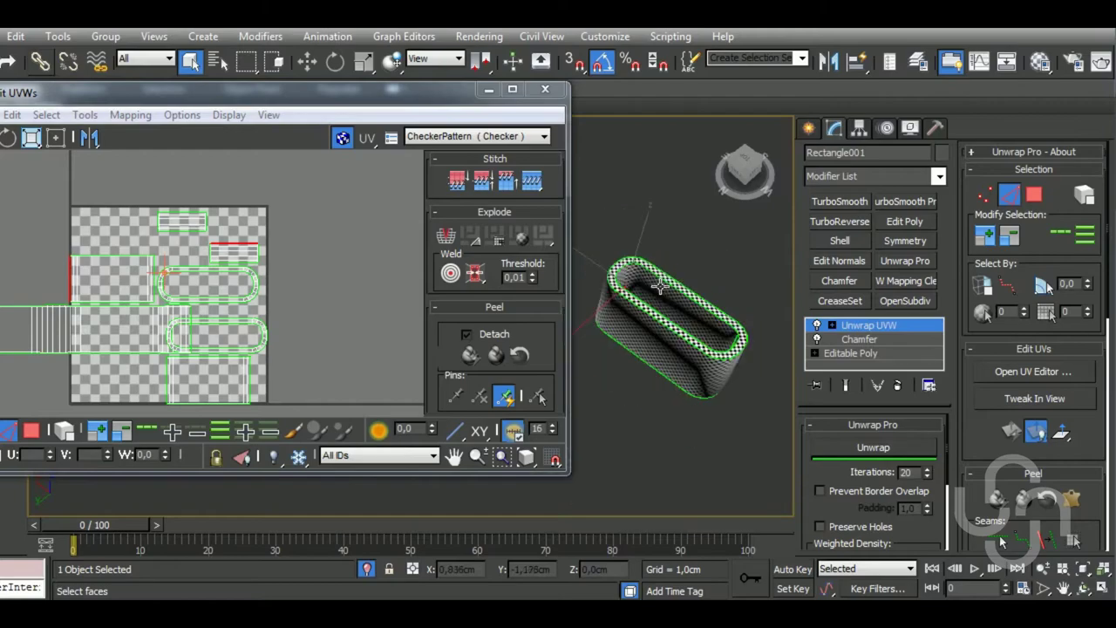
middle_click_drag(634, 281, 621, 265, "alt")
scroll(262, 390, "up", 2)
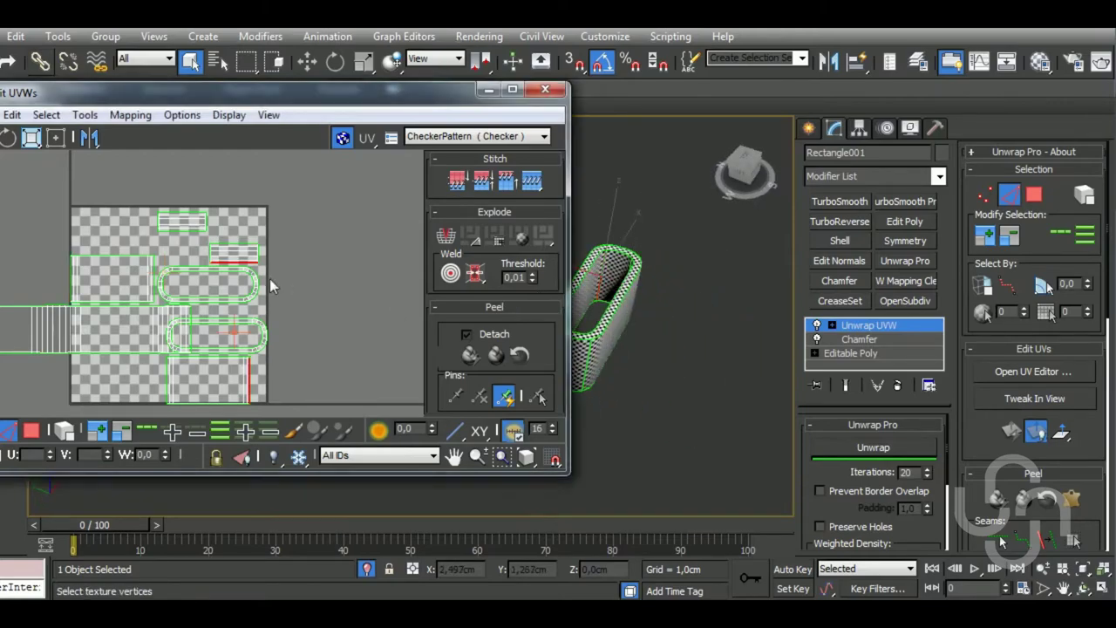
scroll(262, 389, "up", 2)
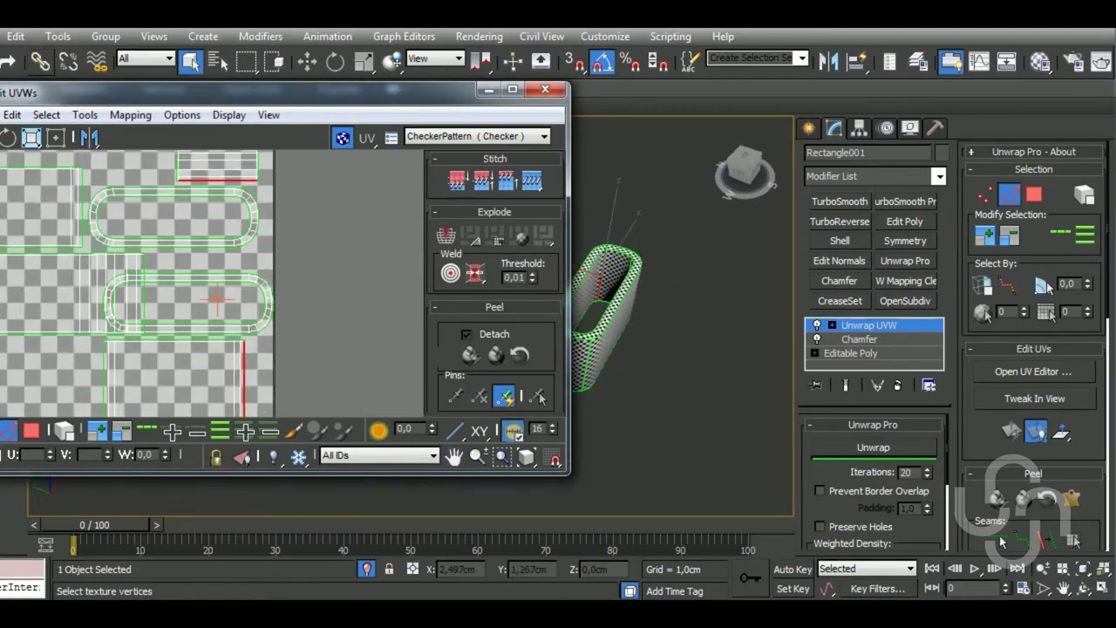
middle_click_drag(324, 372, 267, 332)
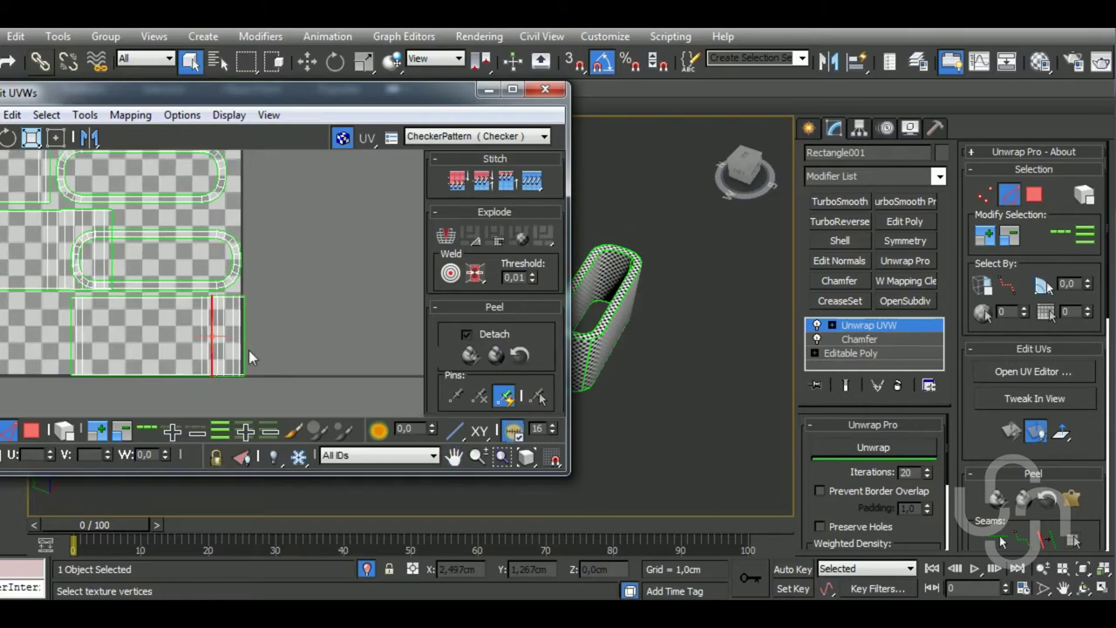
Stitch the matching shell, then the small top shell, onto the strip's right border edges
left_click(245, 350)
key("ctrl+shift+s")
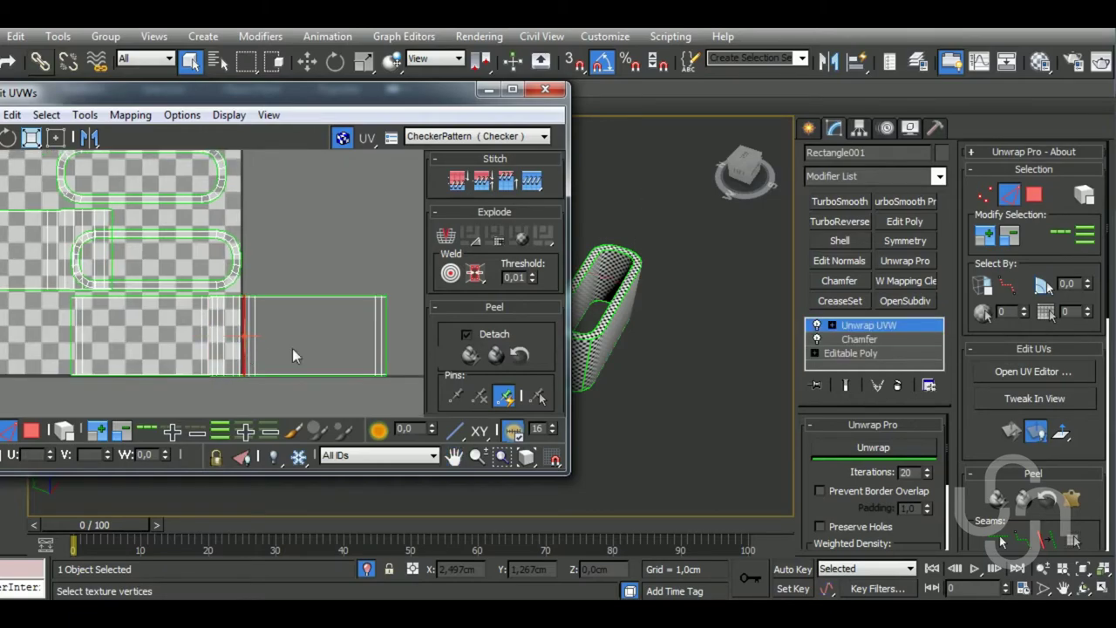
left_click(388, 340)
scroll(279, 358, "down", 2)
scroll(269, 361, "down", 2)
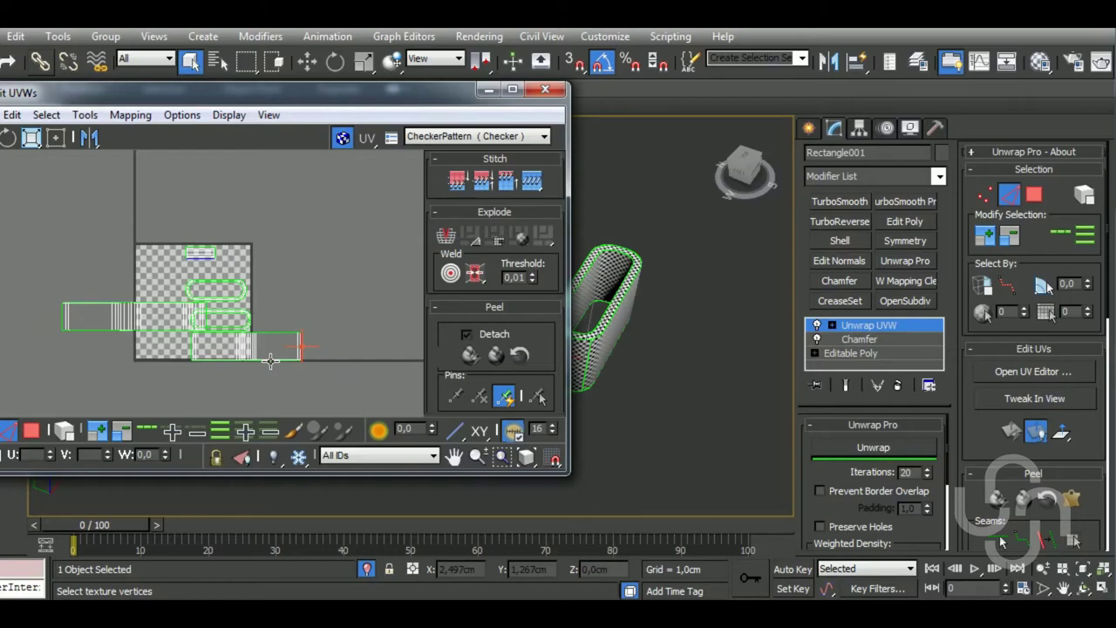
key("ctrl+shift+s")
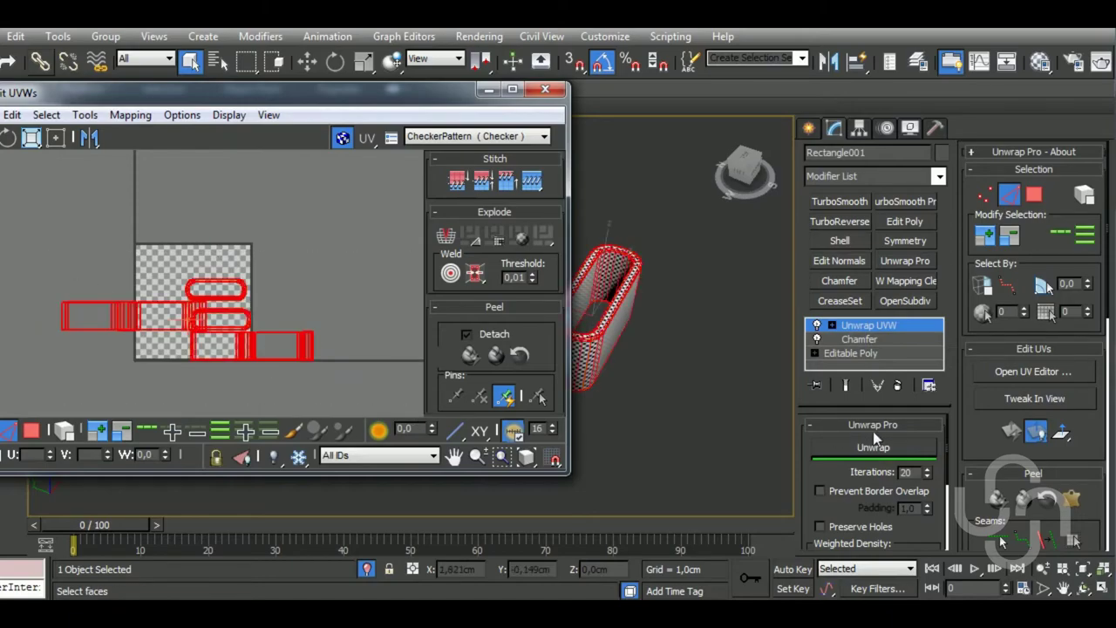
Re-unwrap the ring piece with Prevent Border Overlap enabled and pack its shells
left_click(872, 447)
left_click(818, 491)
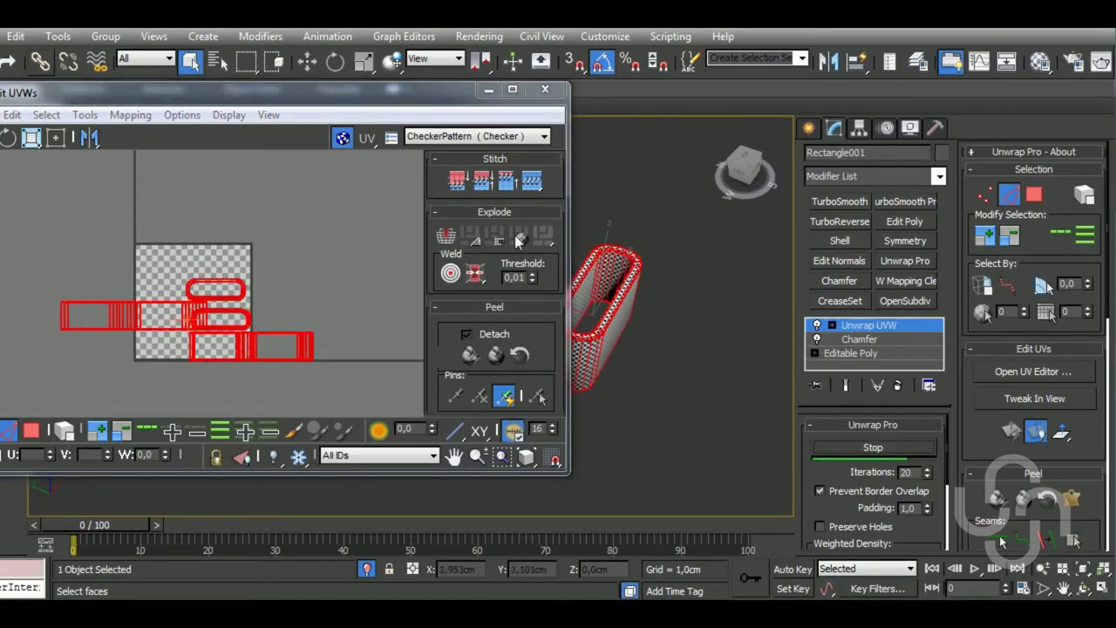
scroll(495, 287, "down", 2)
scroll(494, 287, "down", 3)
left_click(444, 299)
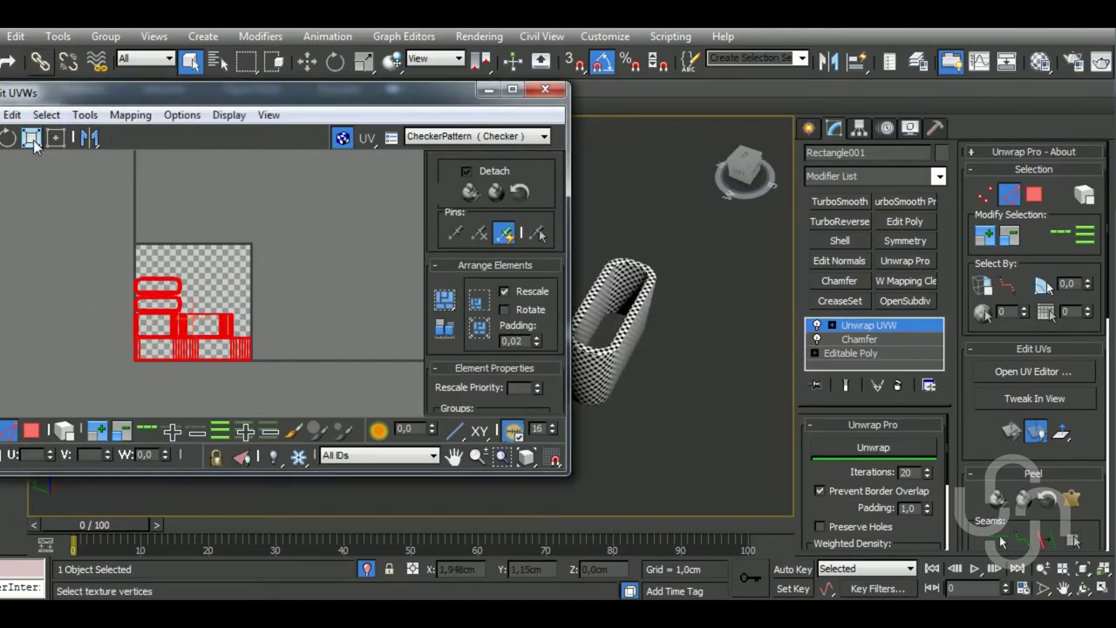
Shrink the packed UVs to match checker density, move them to the square's left edge, and close the editor
left_click(32, 138)
left_click_drag(212, 386, 244, 468)
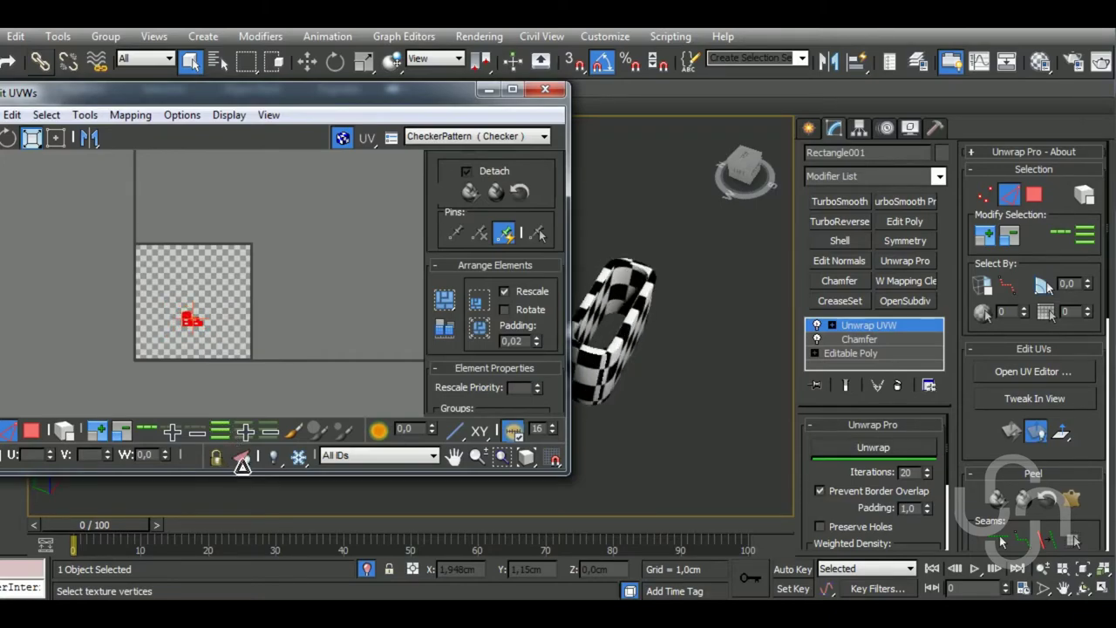
middle_click_drag(695, 368, 686, 326, "alt")
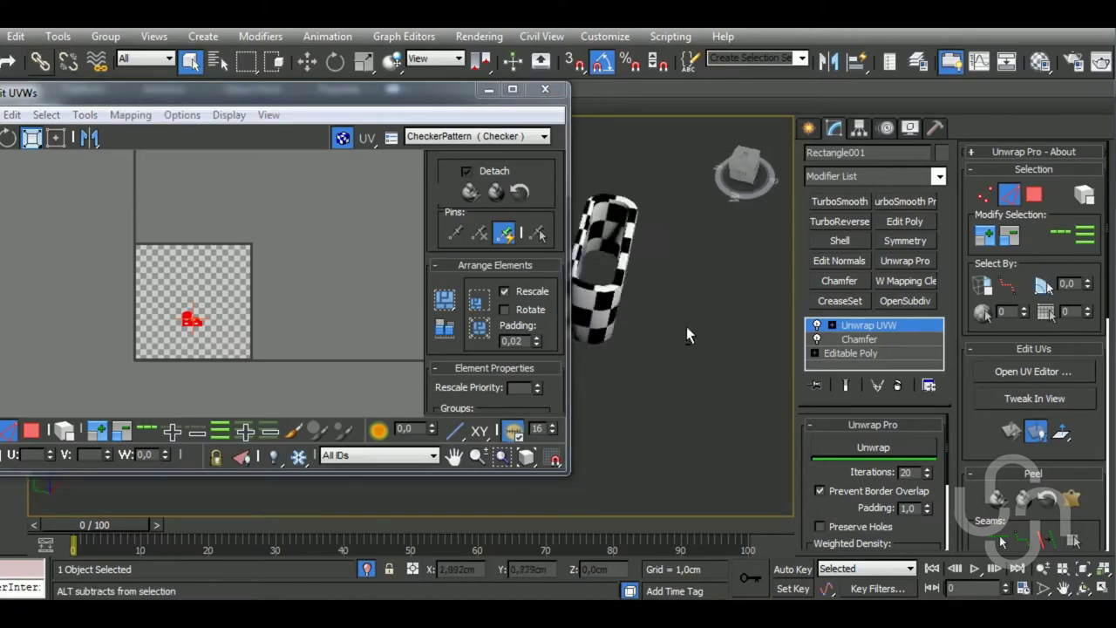
scroll(598, 307, "up", 3)
scroll(598, 307, "up", 2)
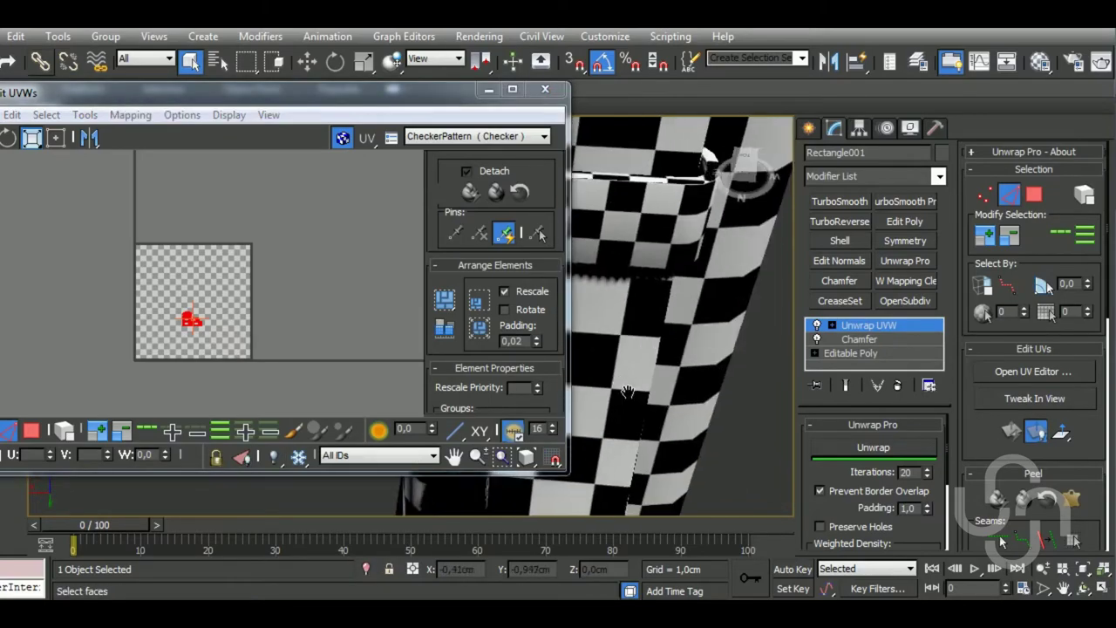
scroll(598, 307, "up", 1)
scroll(598, 307, "up", 2)
middle_click_drag(598, 307, 558, 310, "alt")
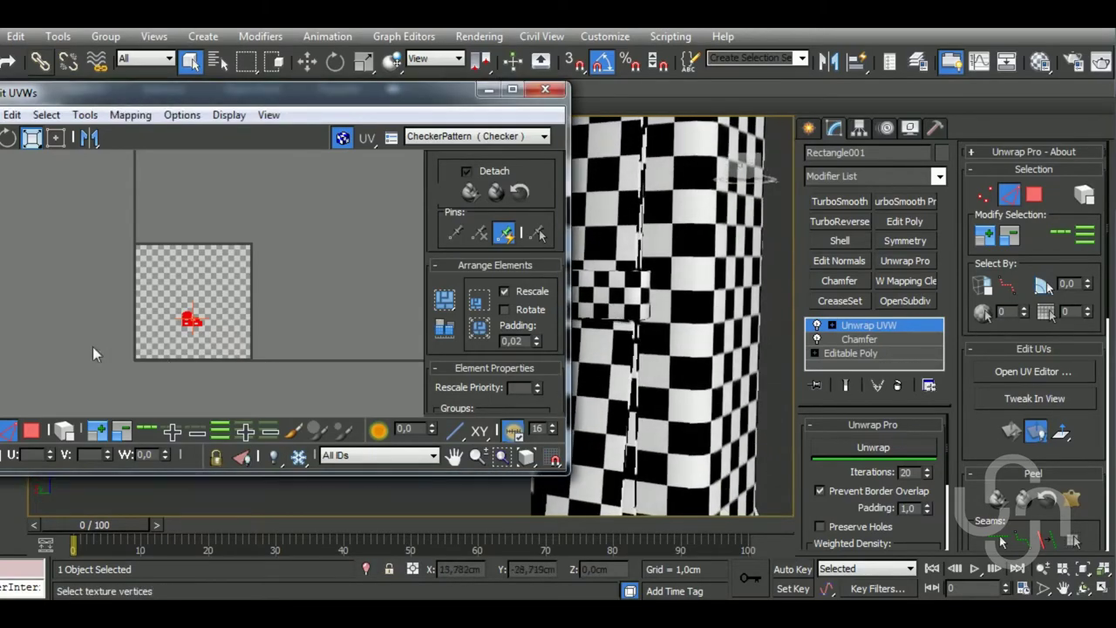
left_click_drag(206, 333, 217, 398)
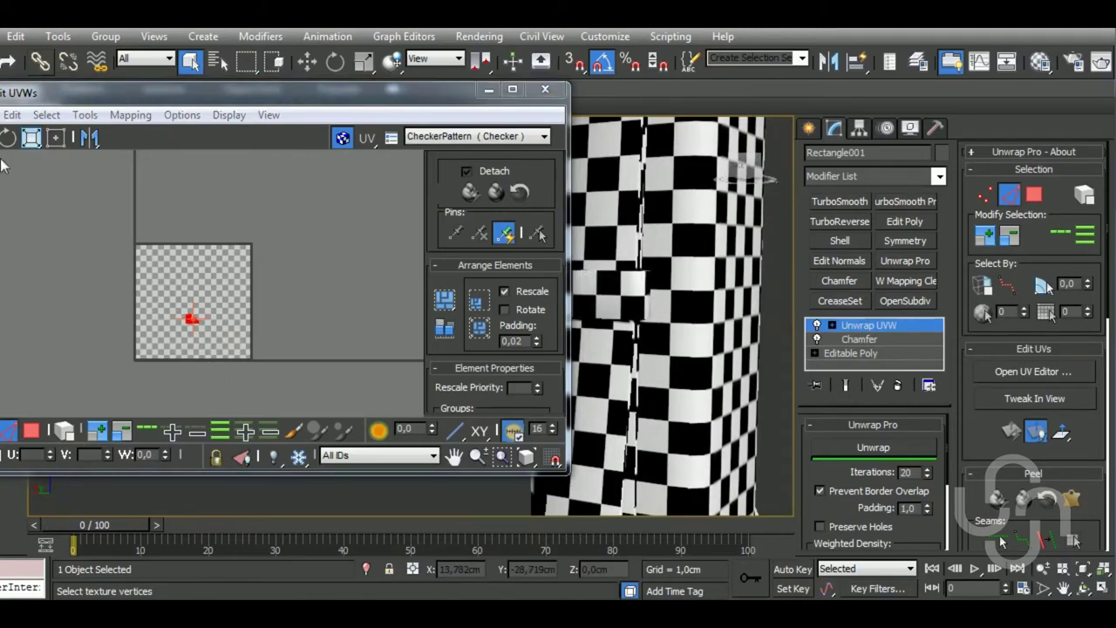
left_click_drag(209, 333, 163, 334)
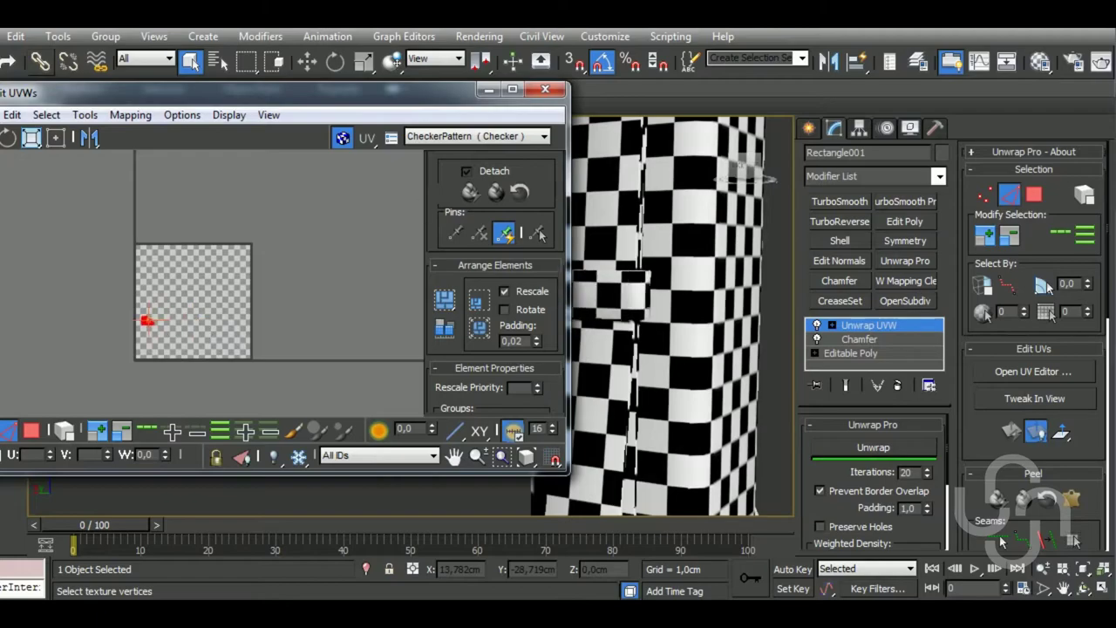
left_click(545, 90)
left_click(859, 325)
Select Object001, add an Unwrap UVW modifier, and open its UV editor
scroll(632, 381, "down", 5)
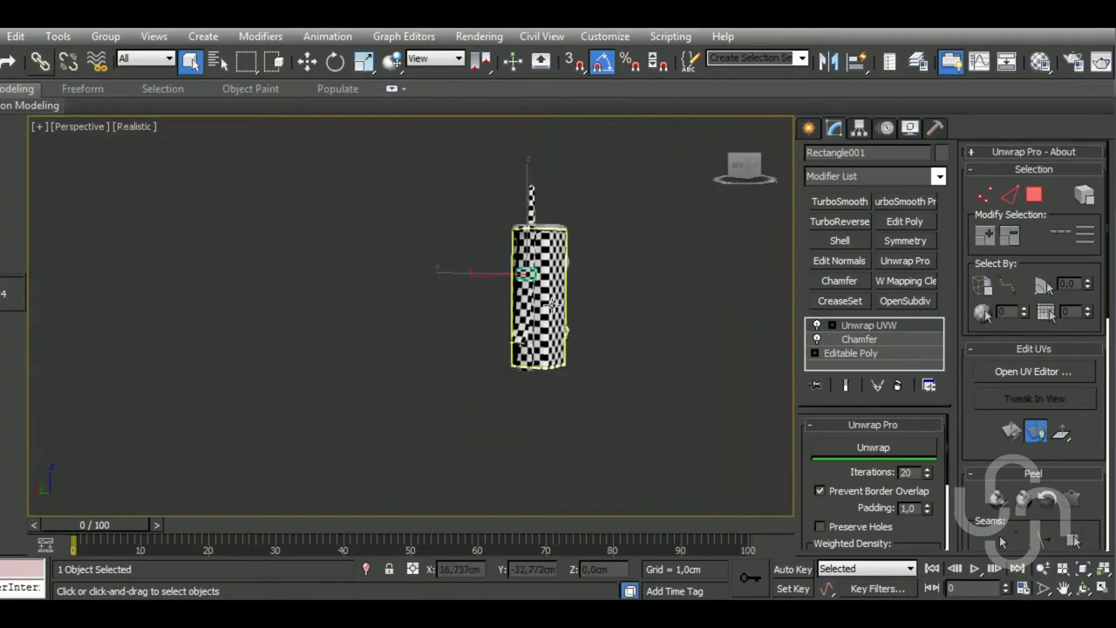
mouse_move(601, 375)
middle_mouse_down("alt")
mouse_move(632, 381)
mouse_move(573, 335)
mouse_move(665, 321)
middle_mouse_up("alt")
scroll(572, 336, "up", 5)
left_click(610, 325)
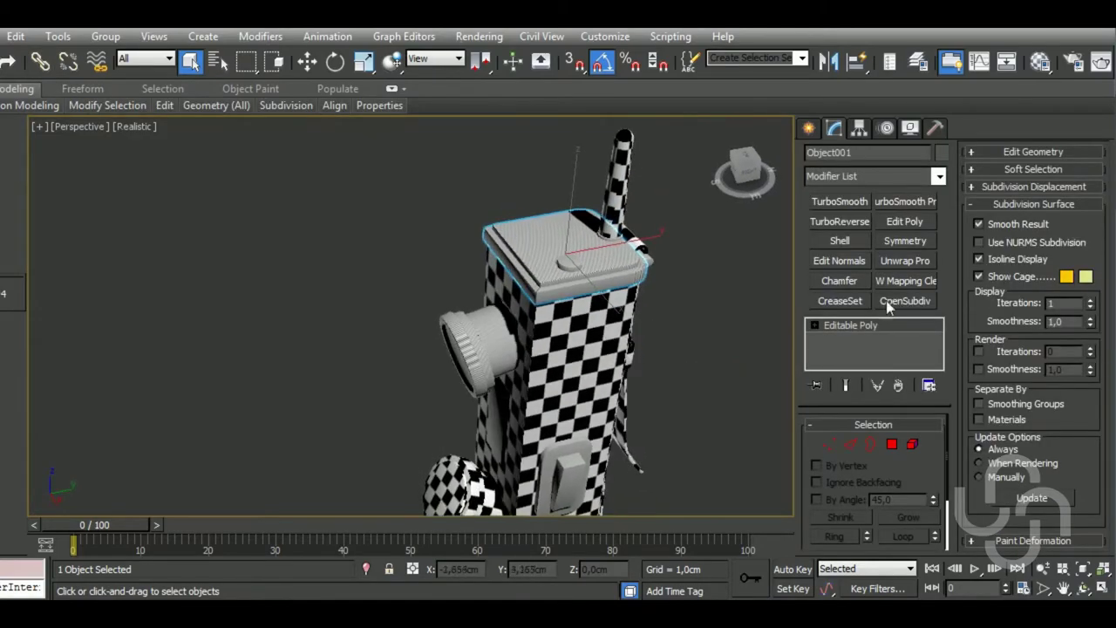
left_click(905, 261)
left_click(1028, 373)
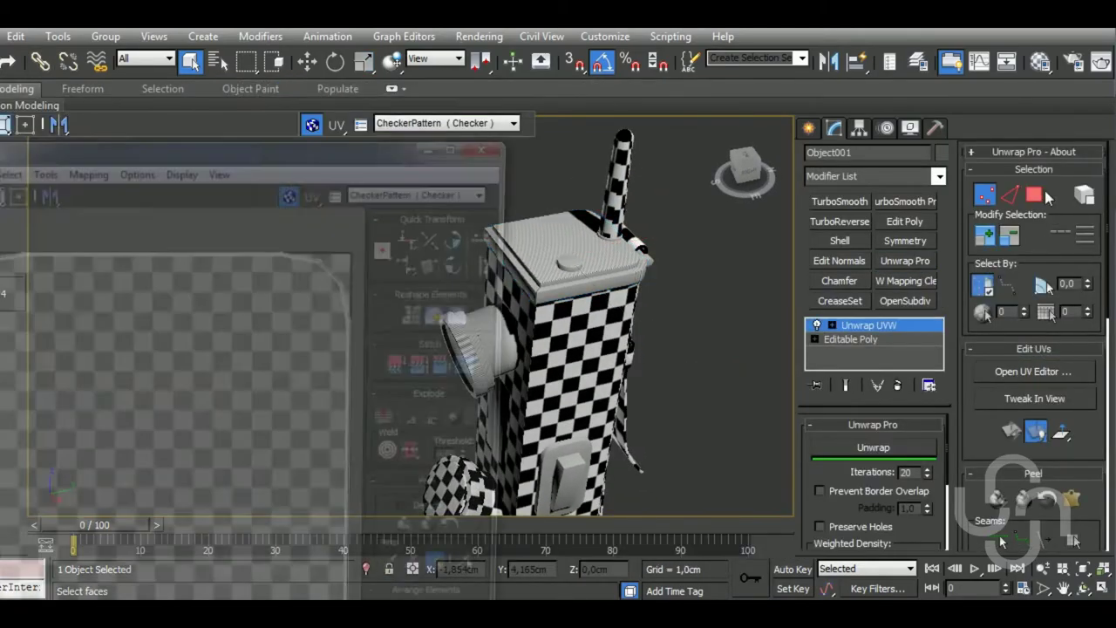
Apply box-type Normal Mapping to Object001's faces and pack the new UV clusters
scroll(732, 229, "down", 3)
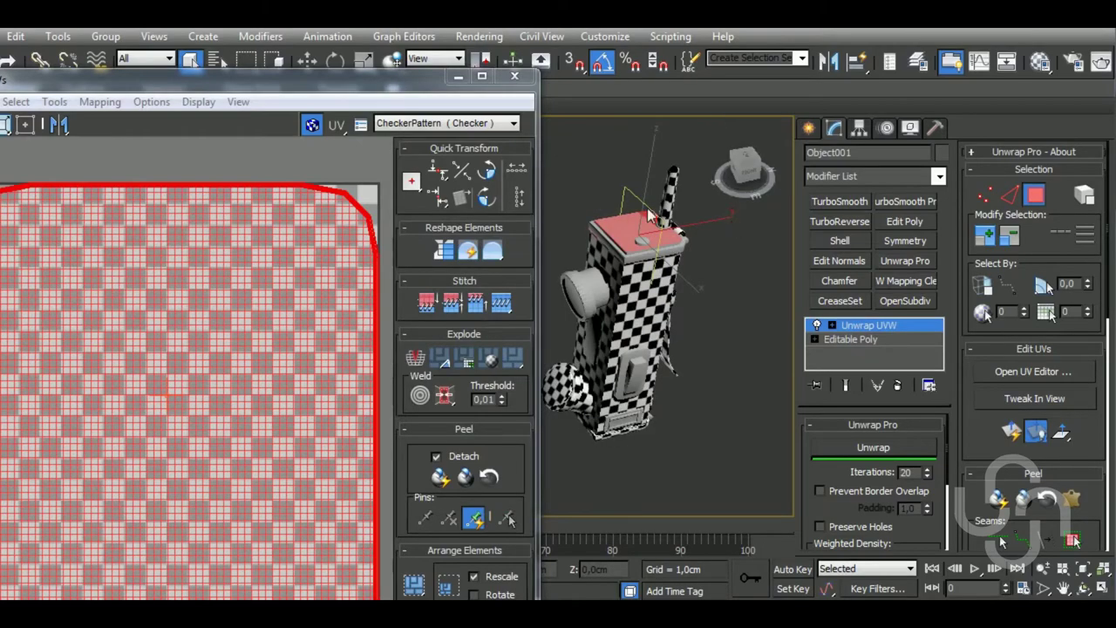
left_click(99, 102)
left_click(118, 147)
left_click(70, 44)
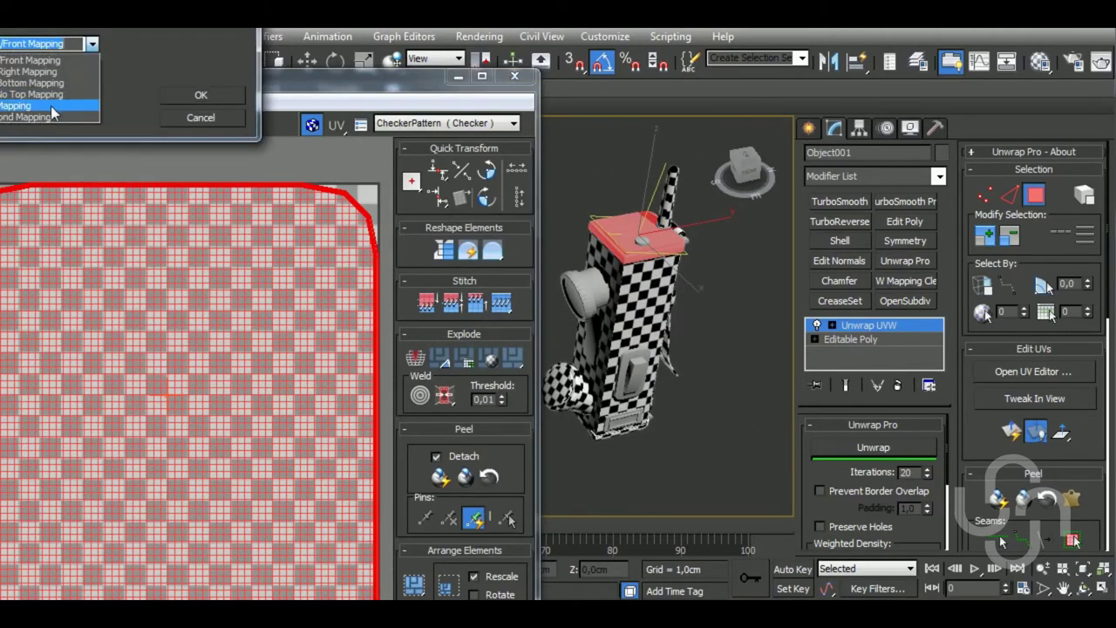
left_click(51, 106)
left_click(197, 97)
left_click_drag(517, 455, 479, 292)
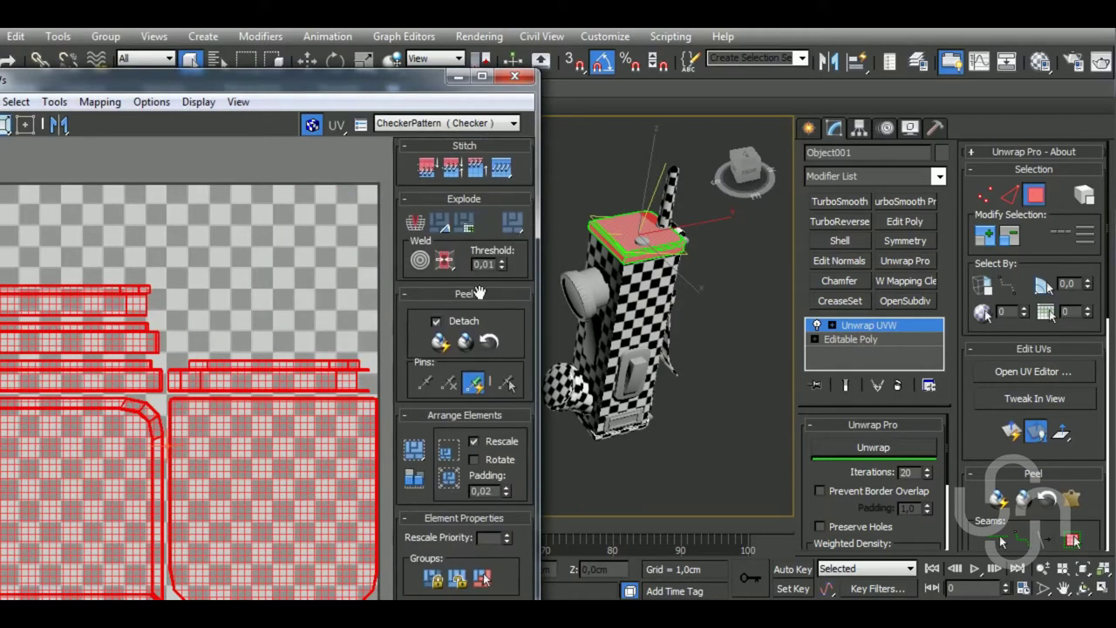
left_click(416, 449)
Break a thin strip's end edge into a separate UV piece and move it to the right
key("z")
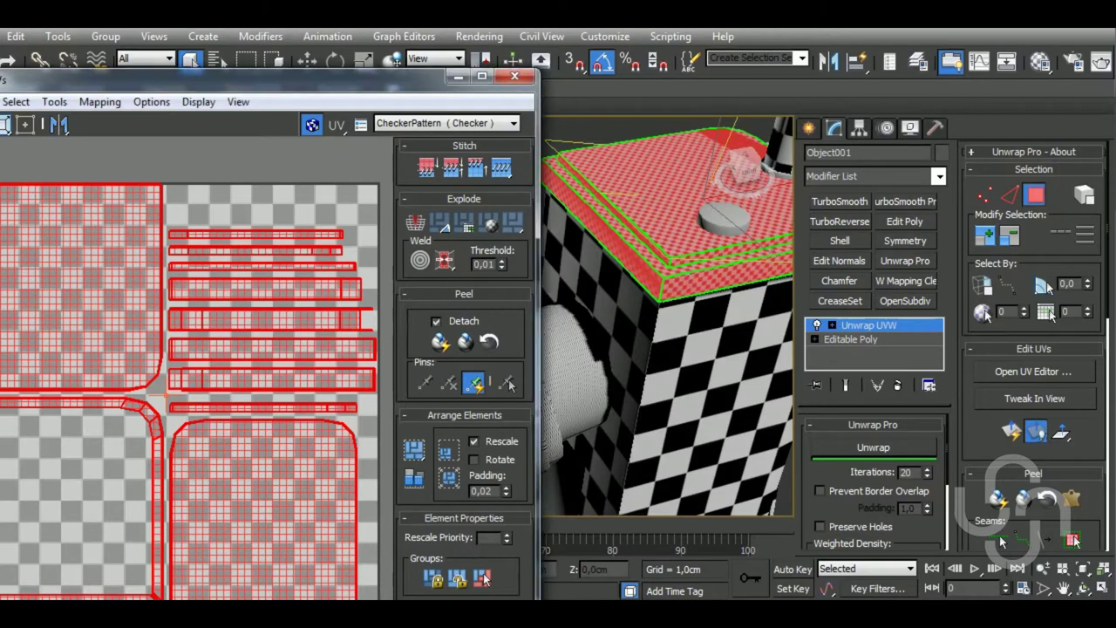
middle_click_drag(308, 297, 239, 266)
left_click_drag(241, 79, 314, 73)
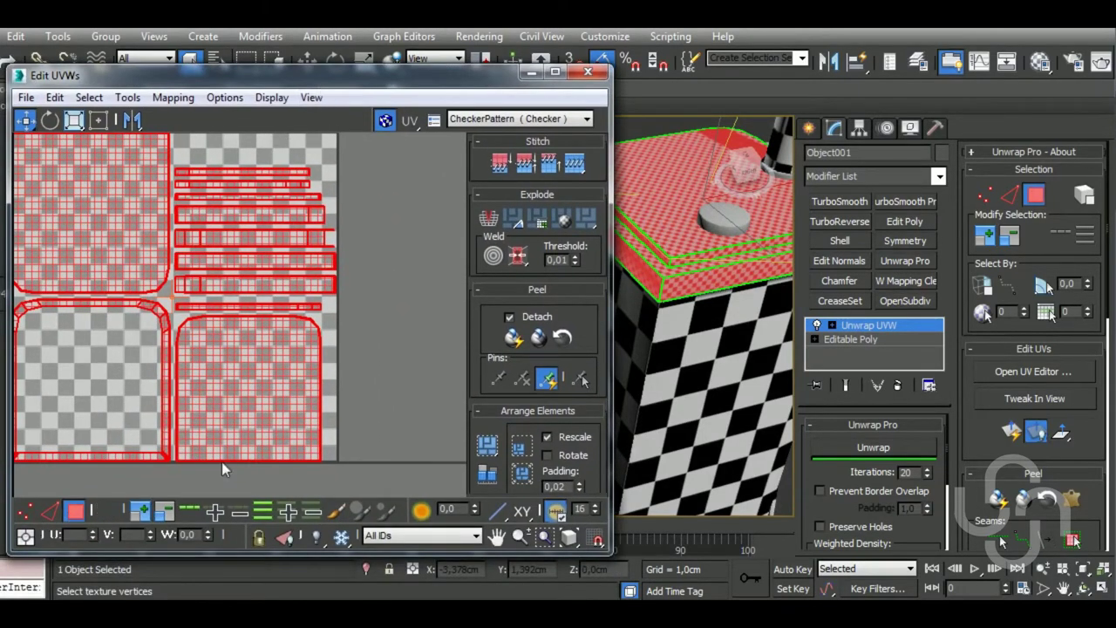
scroll(346, 382, "up", 2)
scroll(352, 262, "up", 2)
scroll(352, 262, "up", 2)
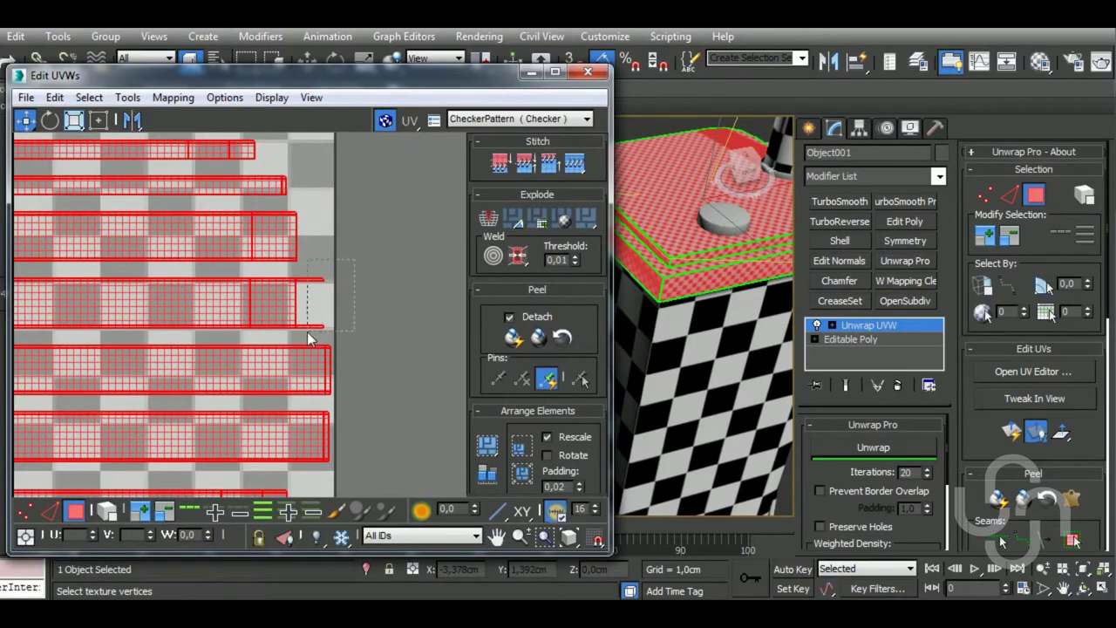
left_click_drag(310, 338, 312, 336)
scroll(364, 320, "down", 2)
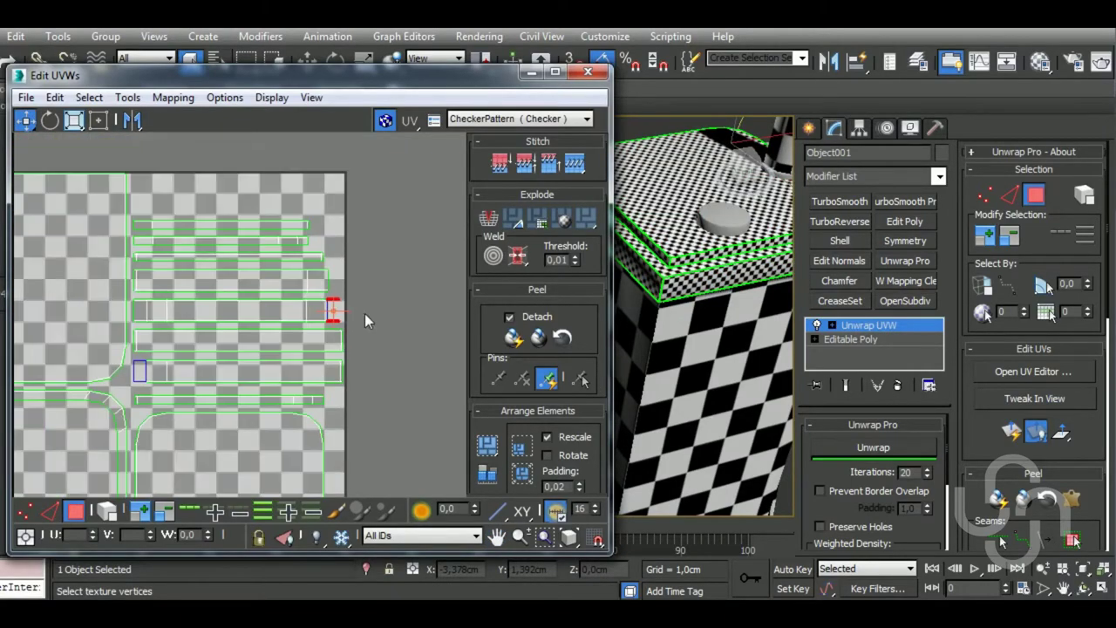
scroll(341, 320, "up", 2)
right_click(322, 319)
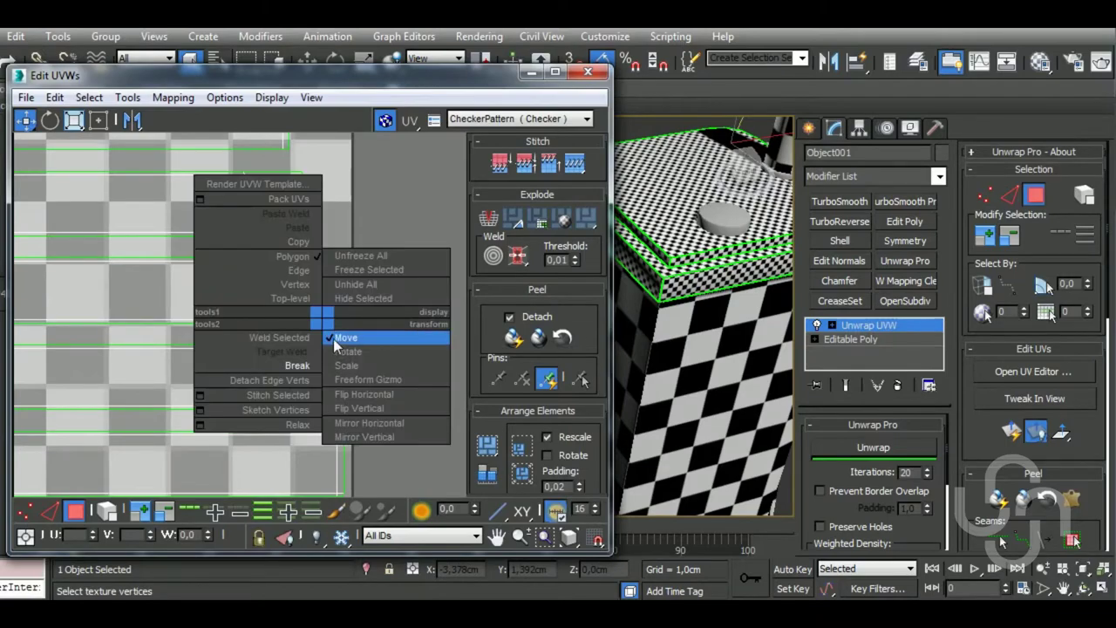
left_click(302, 368)
left_click_drag(337, 335, 403, 328)
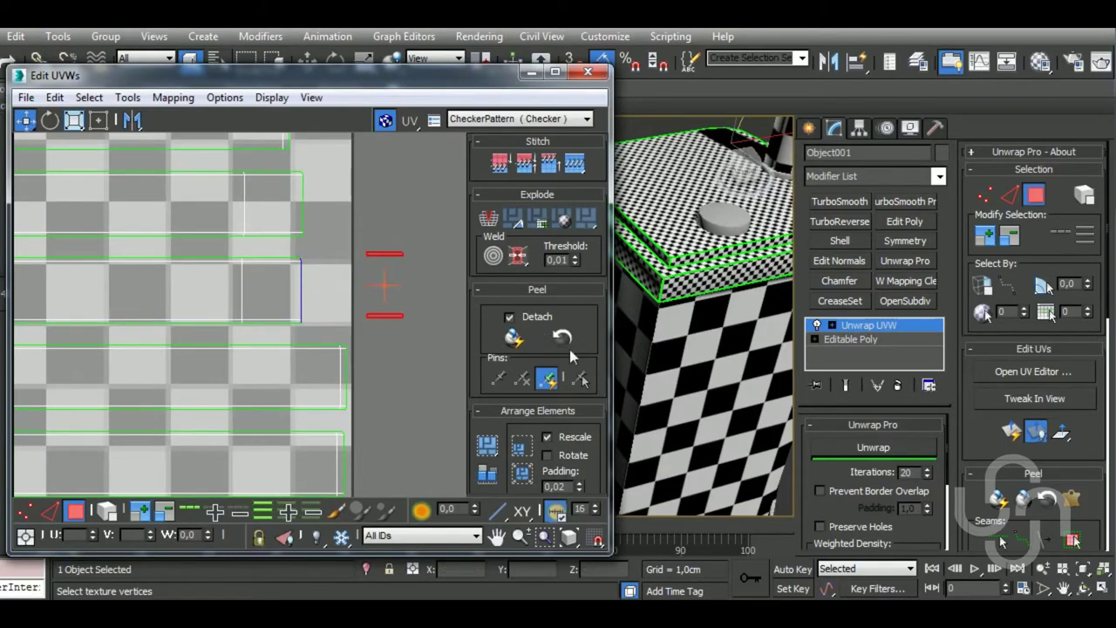
Switch to UV edge selection and select the rim strip's corner edges
key("z")
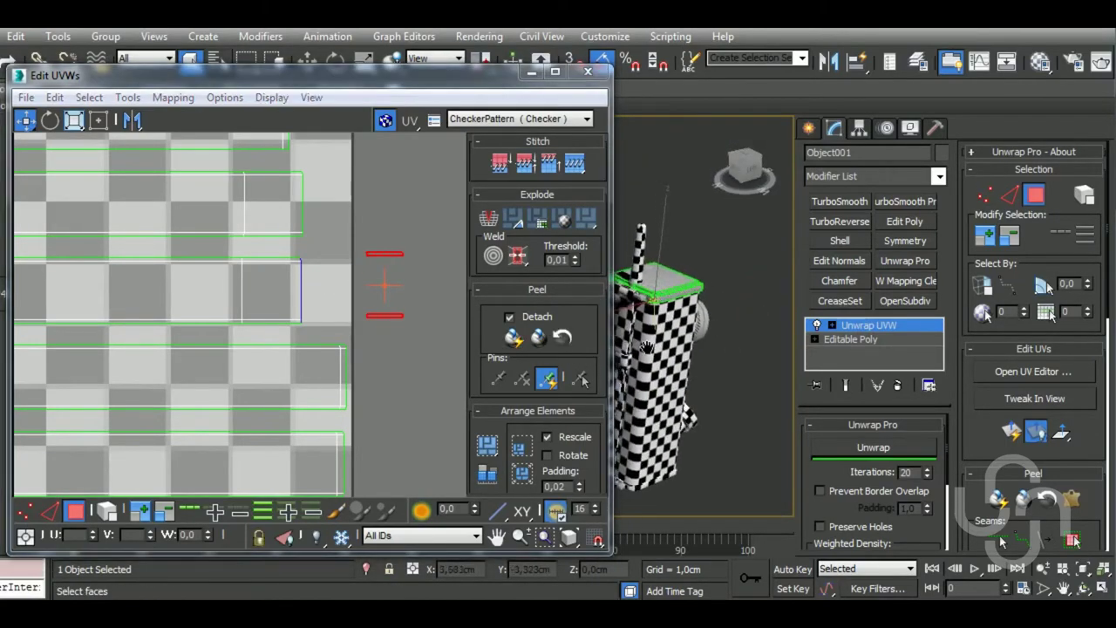
middle_click_drag(384, 339, 386, 331)
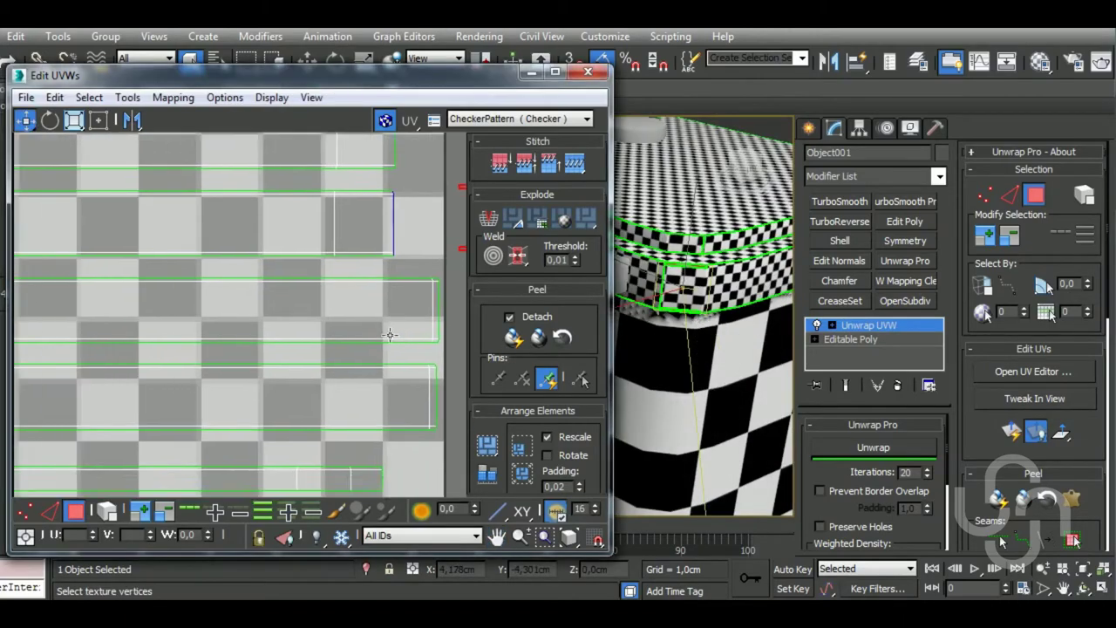
scroll(374, 342, "down", 2)
left_click(52, 509)
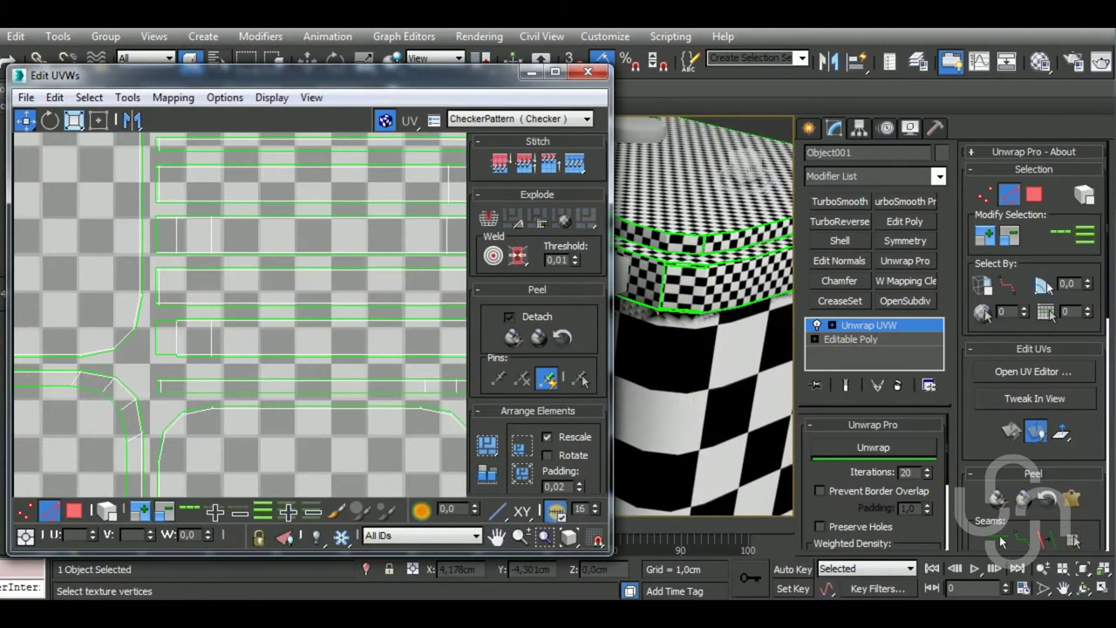
scroll(195, 271, "up", 3)
left_click(169, 259)
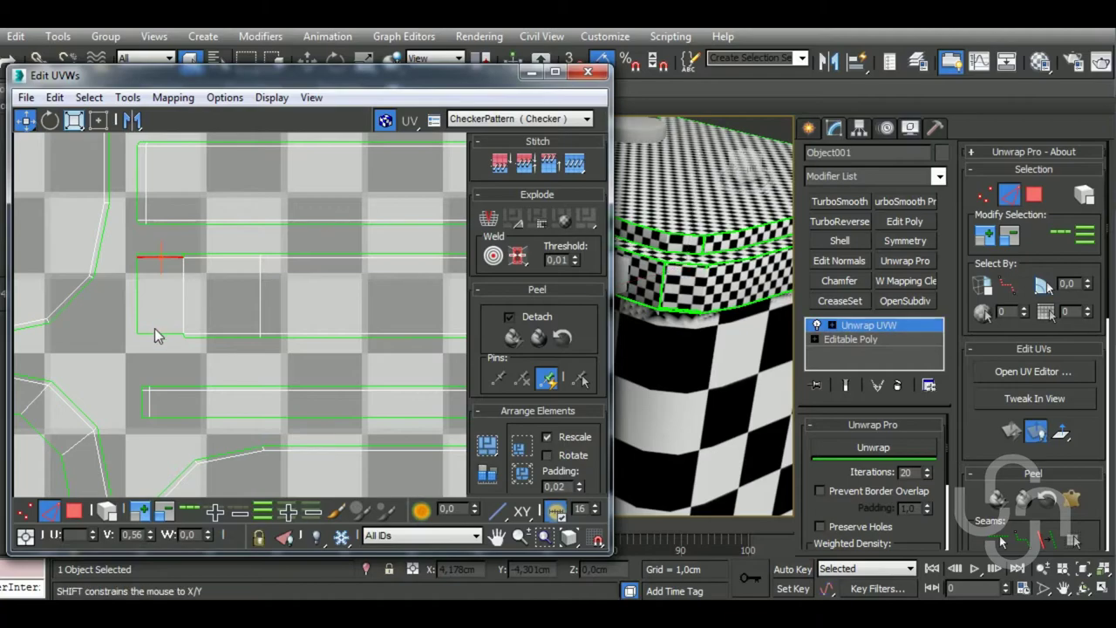
left_click(167, 339)
scroll(168, 339, "up", 2)
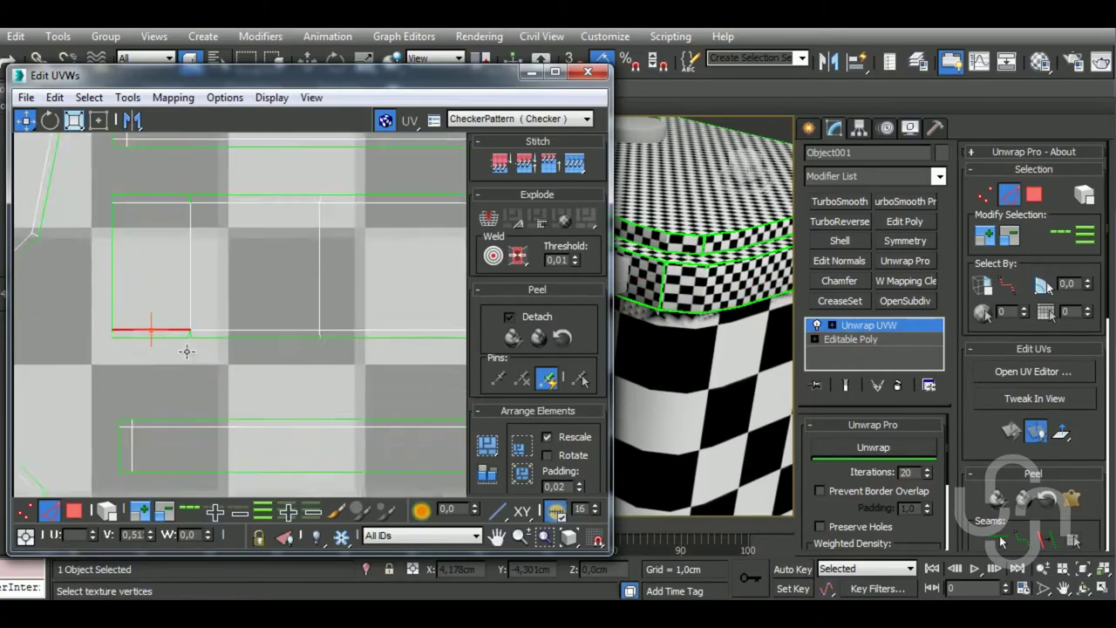
scroll(168, 339, "up", 1)
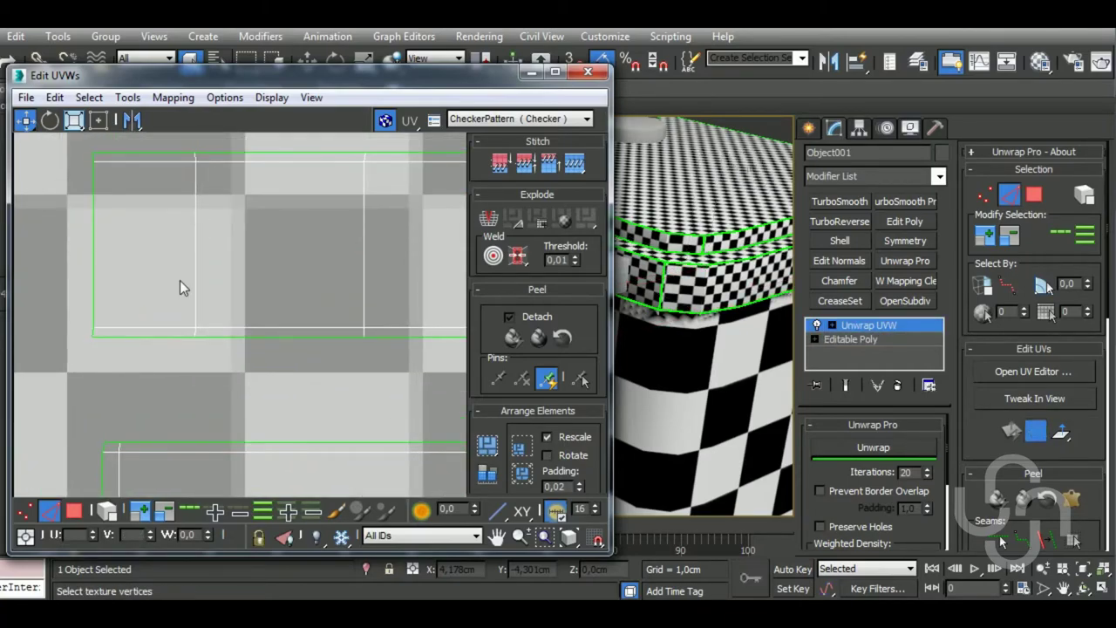
scroll(180, 287, "down", 3)
scroll(201, 320, "down", 2)
scroll(615, 324, "up", 2)
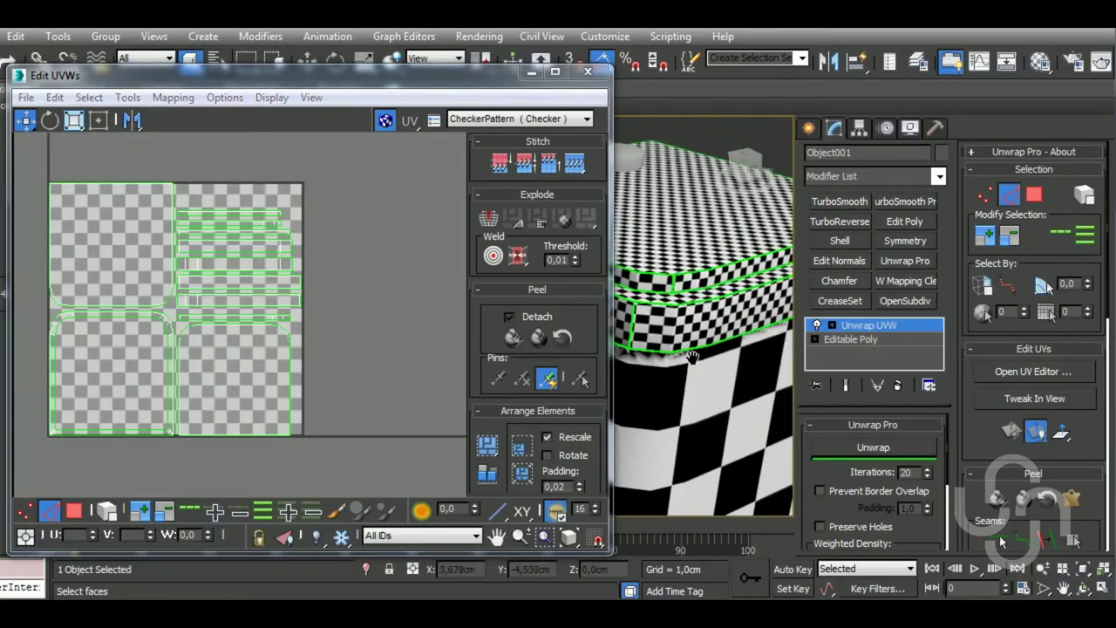
mouse_move(684, 301)
middle_mouse_down("alt")
mouse_move(698, 349)
mouse_move(689, 338)
middle_mouse_up("alt")
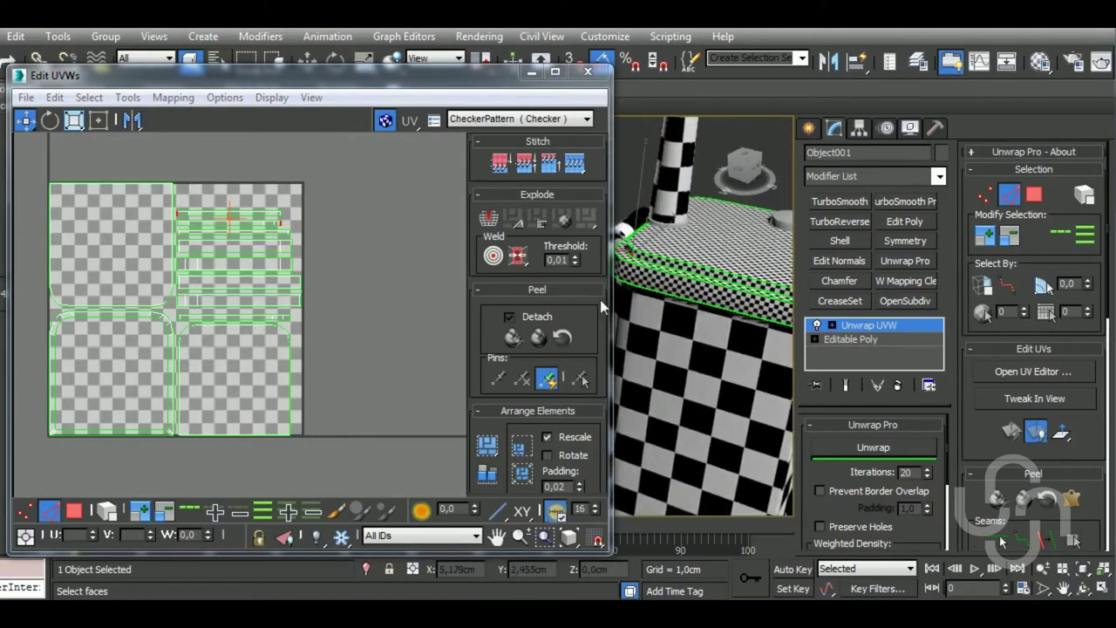
scroll(689, 338, "up", 2)
scroll(689, 338, "up", 2)
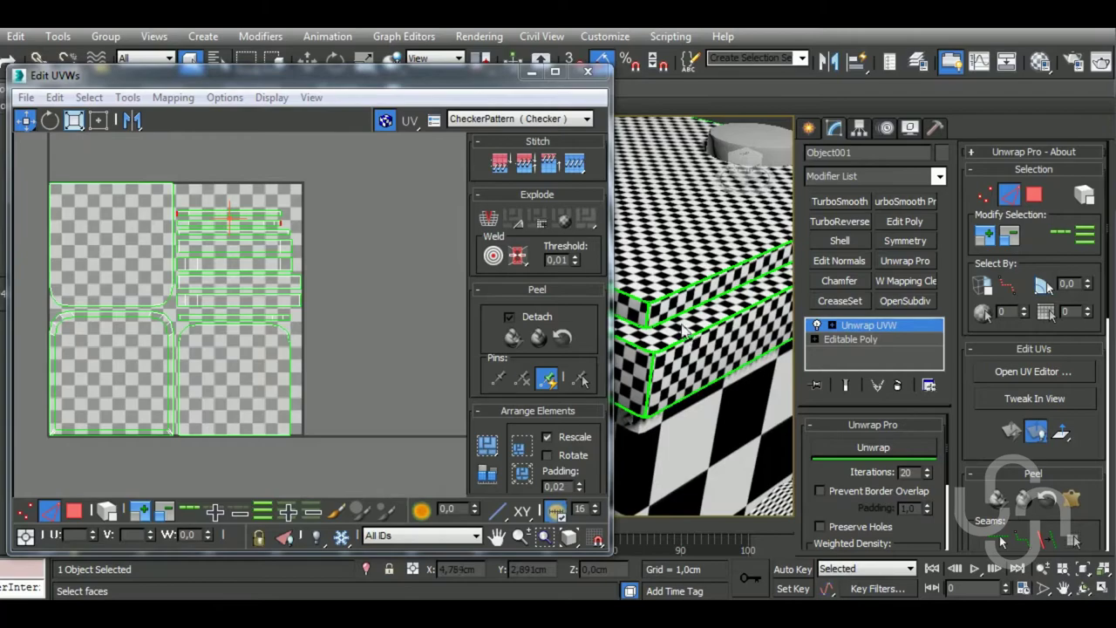
scroll(684, 330, "down", 3)
scroll(245, 294, "down", 2)
Scale all of the box's UV shells into a tiny cluster and move it above the texture square
left_click_drag(102, 204, 319, 449)
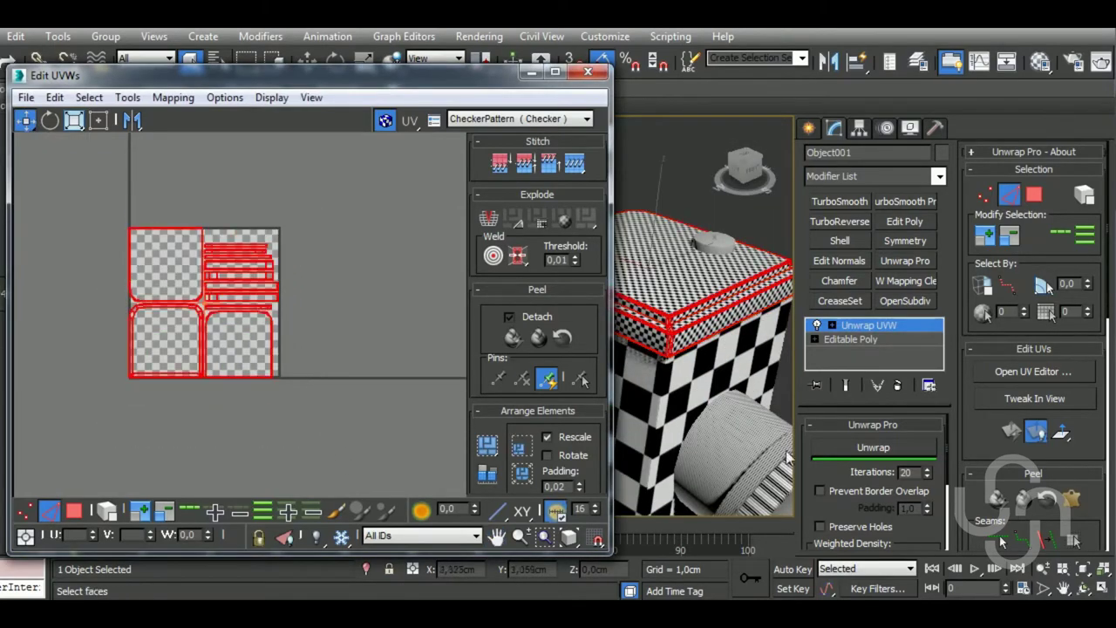
left_click(74, 121)
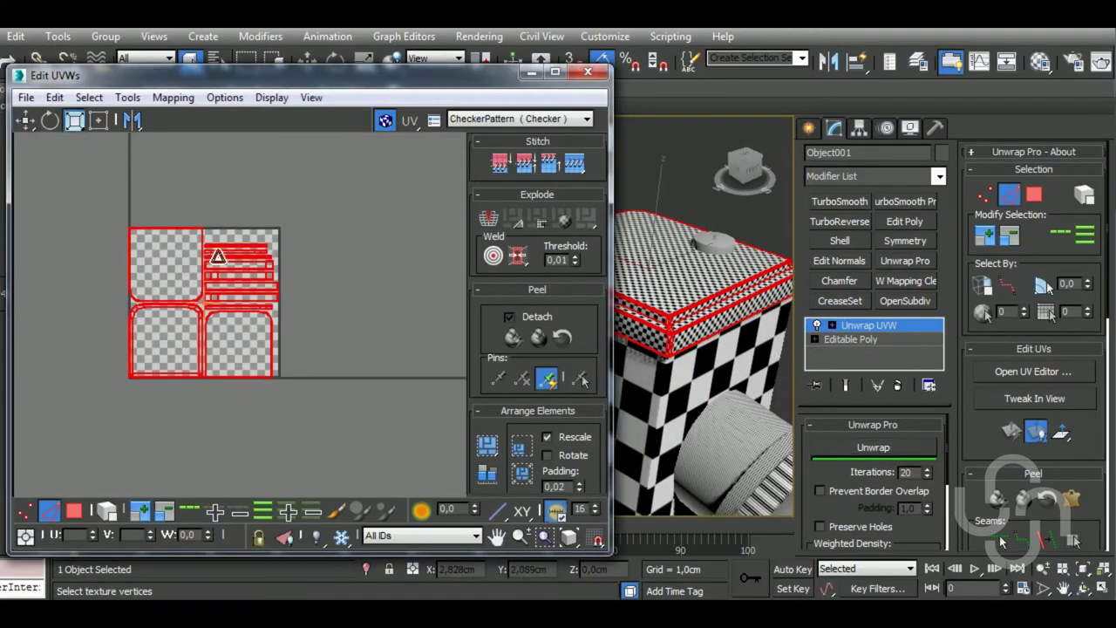
left_click_drag(218, 257, 248, 455)
left_click(25, 121)
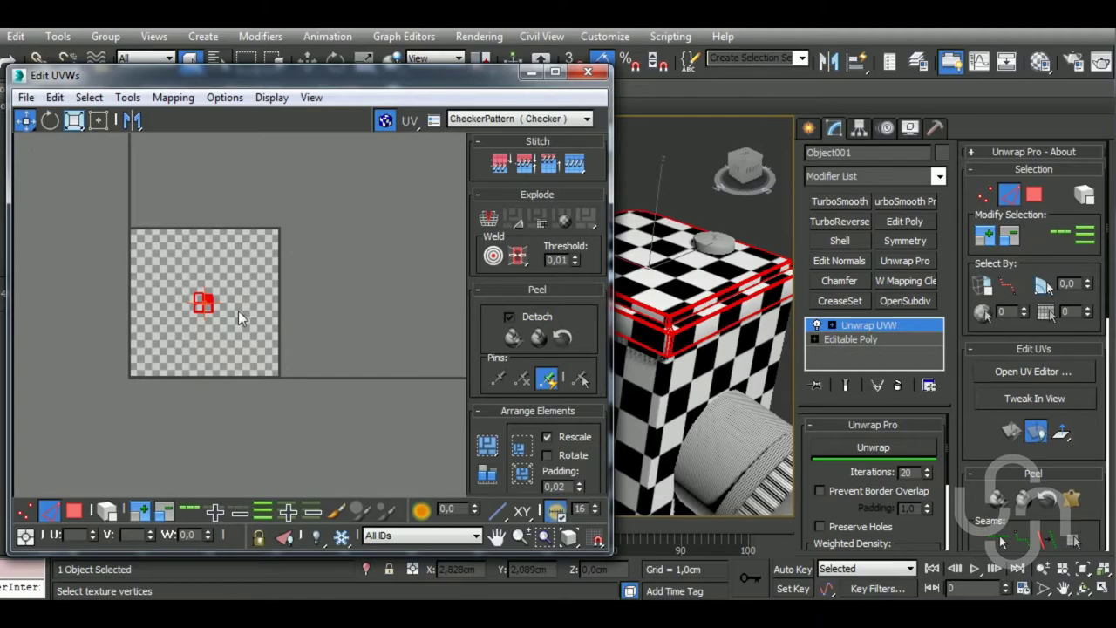
mouse_move(226, 313)
left_mouse_down()
mouse_move(238, 218)
mouse_move(215, 211)
left_mouse_up()
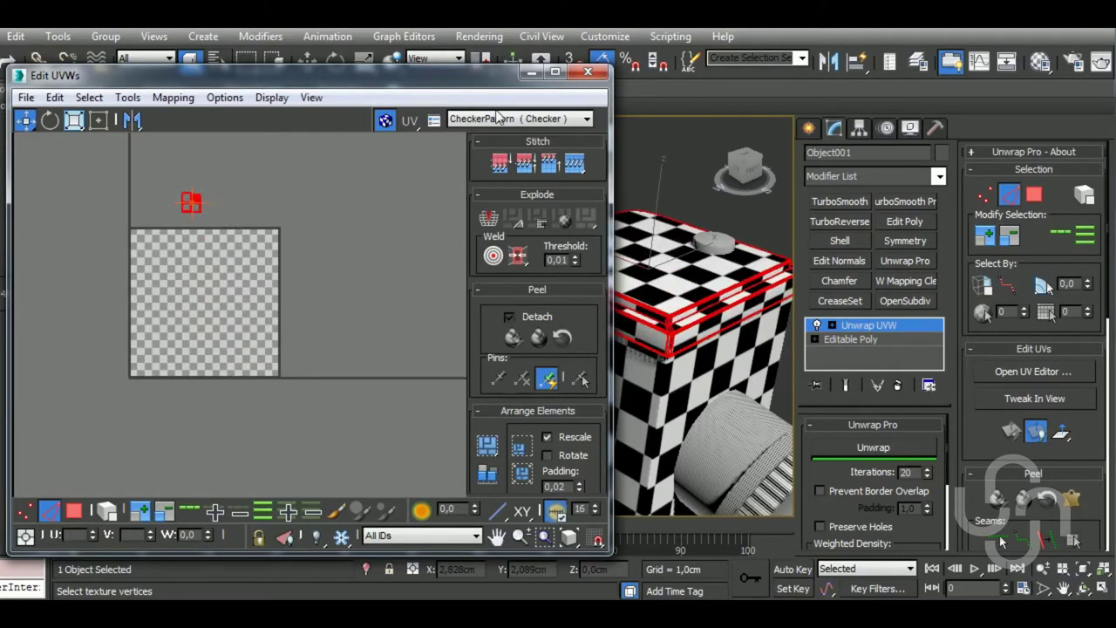
Close the Edit UVWs window and leave UV sub-object editing
left_click(588, 72)
left_click(872, 324)
mouse_move(645, 366)
middle_mouse_down("alt")
mouse_move(692, 359)
mouse_move(529, 414)
middle_mouse_up("alt")
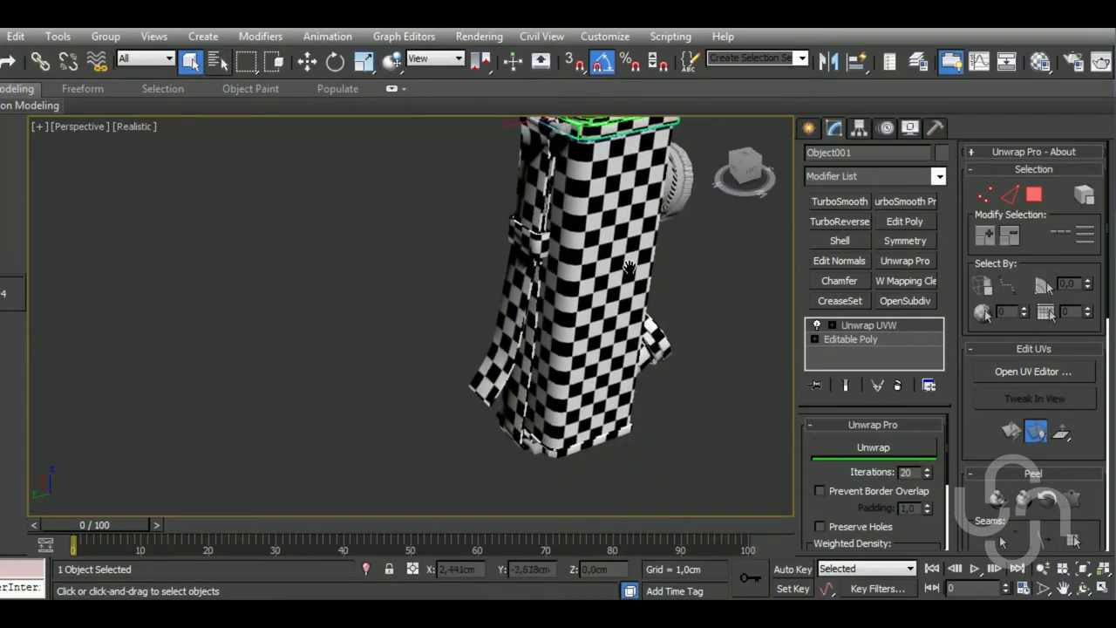
Isolate Cylinder003, add an Unwrap UVW modifier above its Chamfer, and open its UV editor
left_click(529, 410)
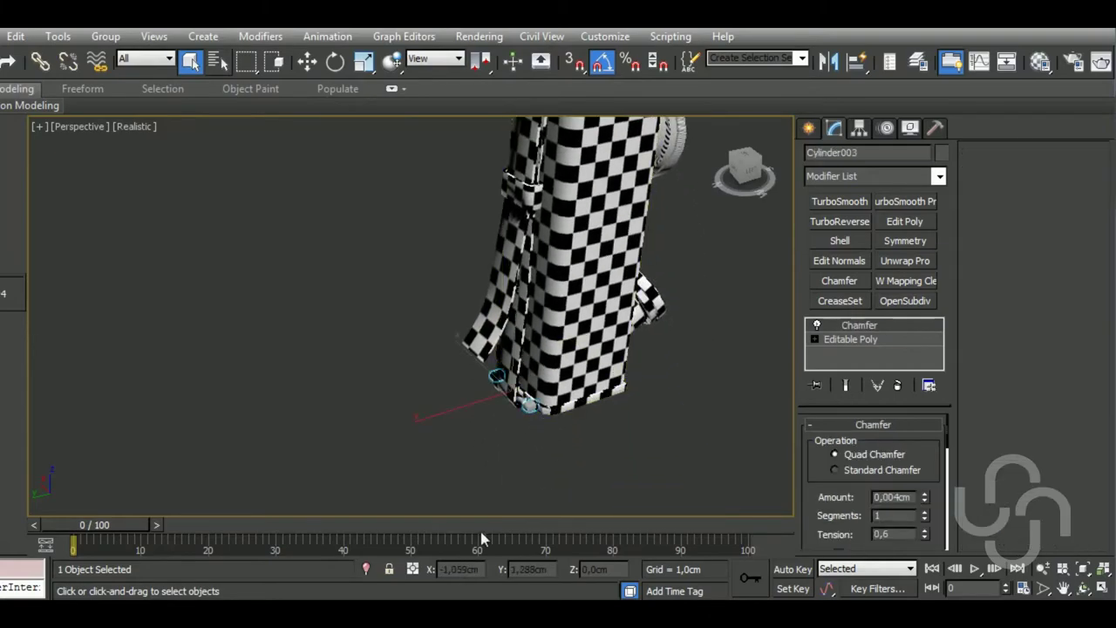
left_click(367, 569)
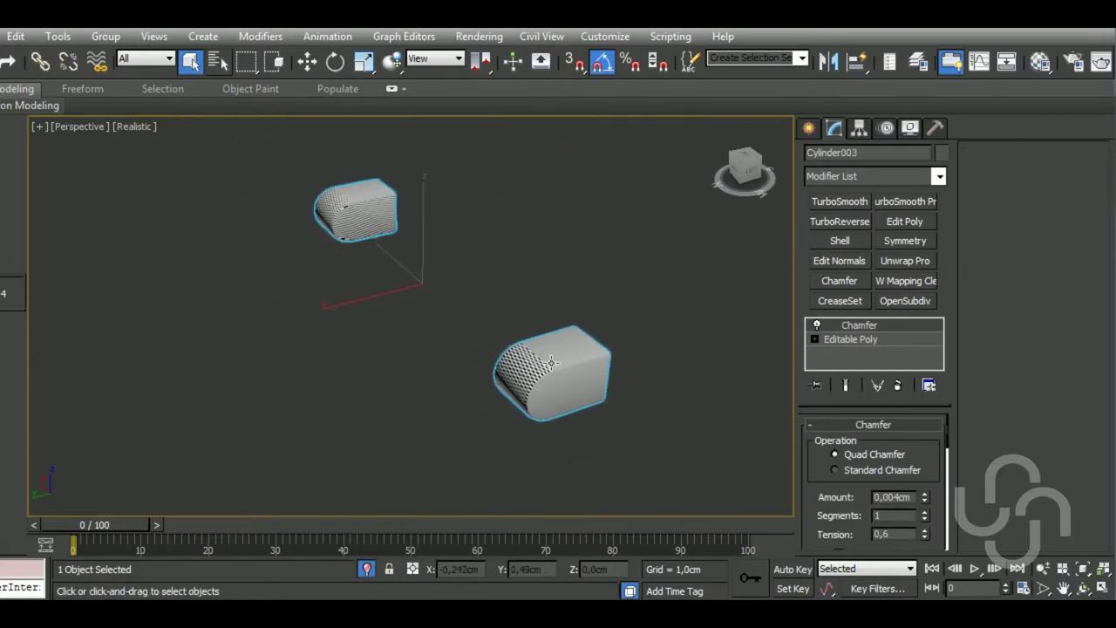
left_click(906, 262)
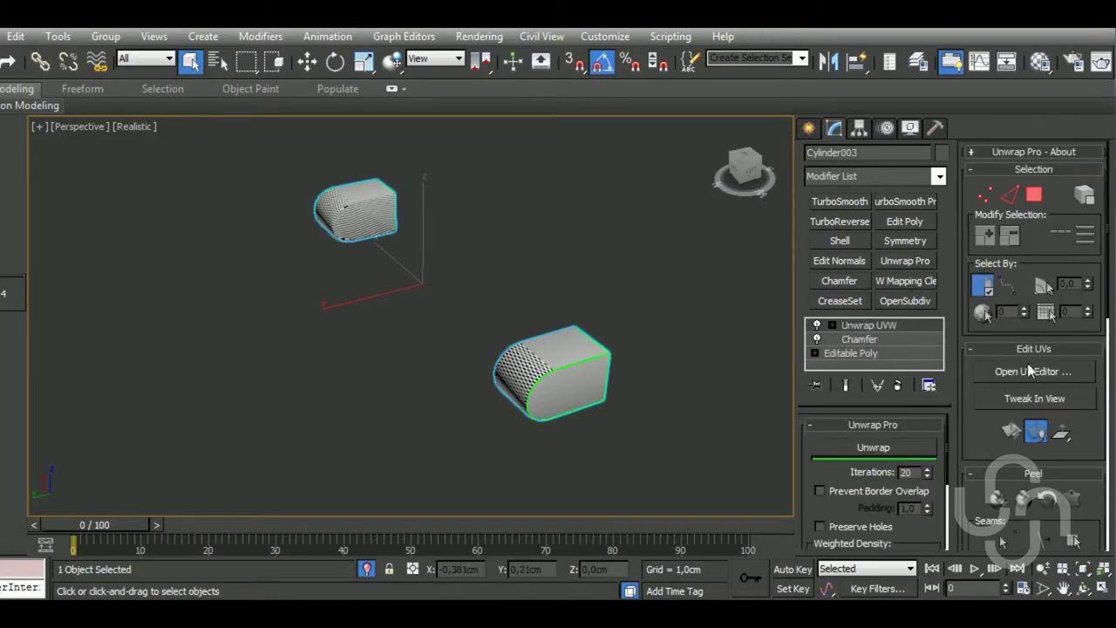
left_click(1033, 371)
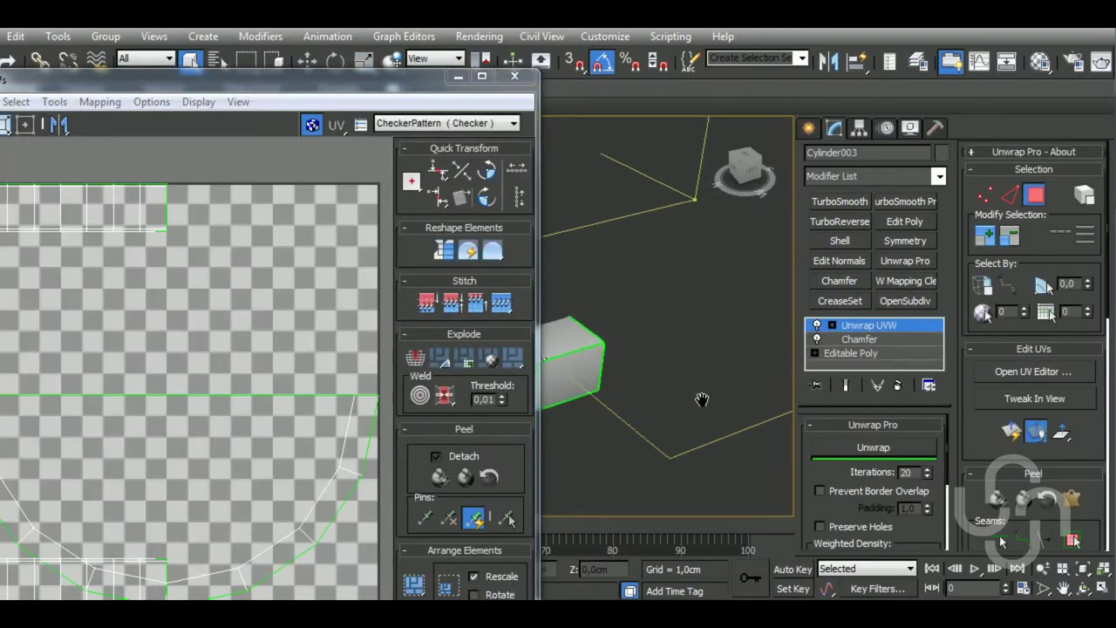
Apply box-type normal mapping to all of Cylinder003's UV faces and pack the islands
scroll(715, 299, "down", 3)
key("ctrl+a")
left_click(98, 102)
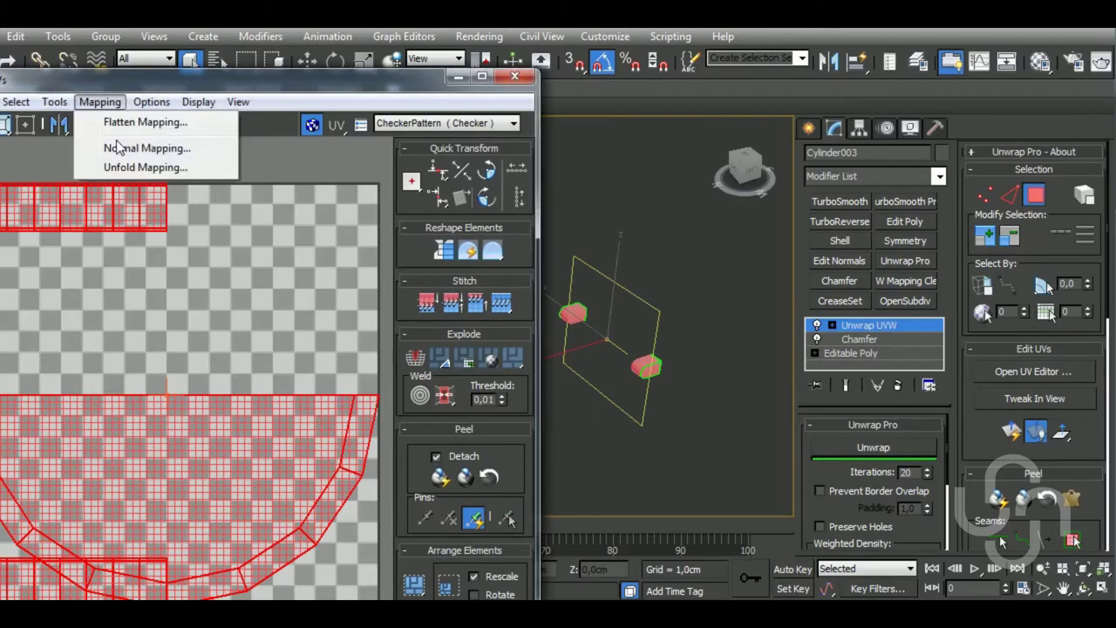
left_click(117, 145)
left_click(92, 42)
left_click(54, 114)
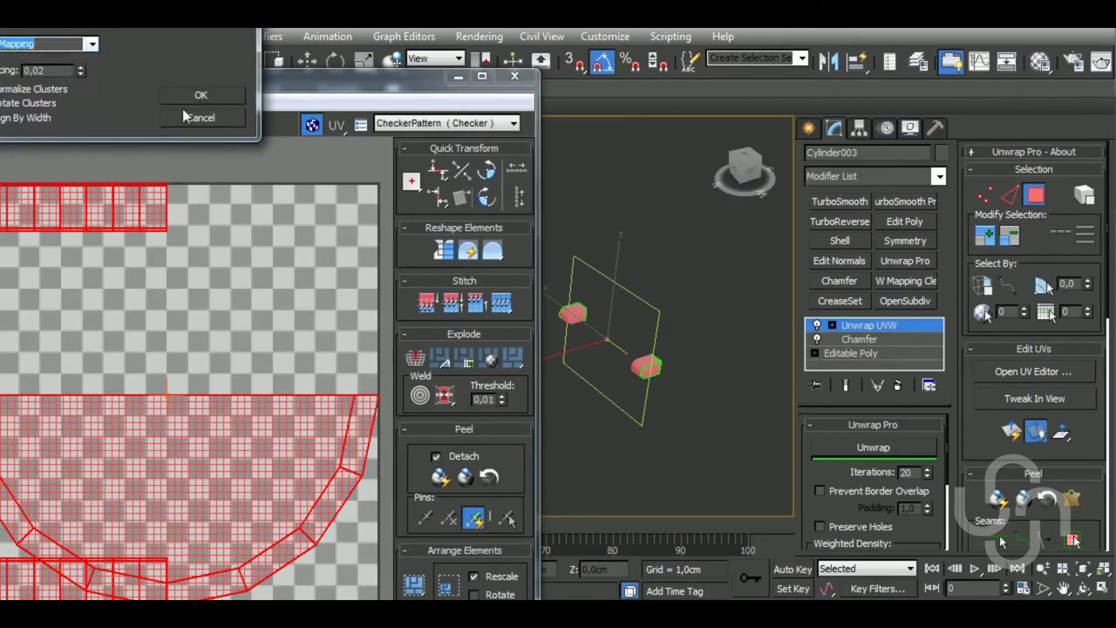
left_click(200, 95)
scroll(477, 468, "down", 5)
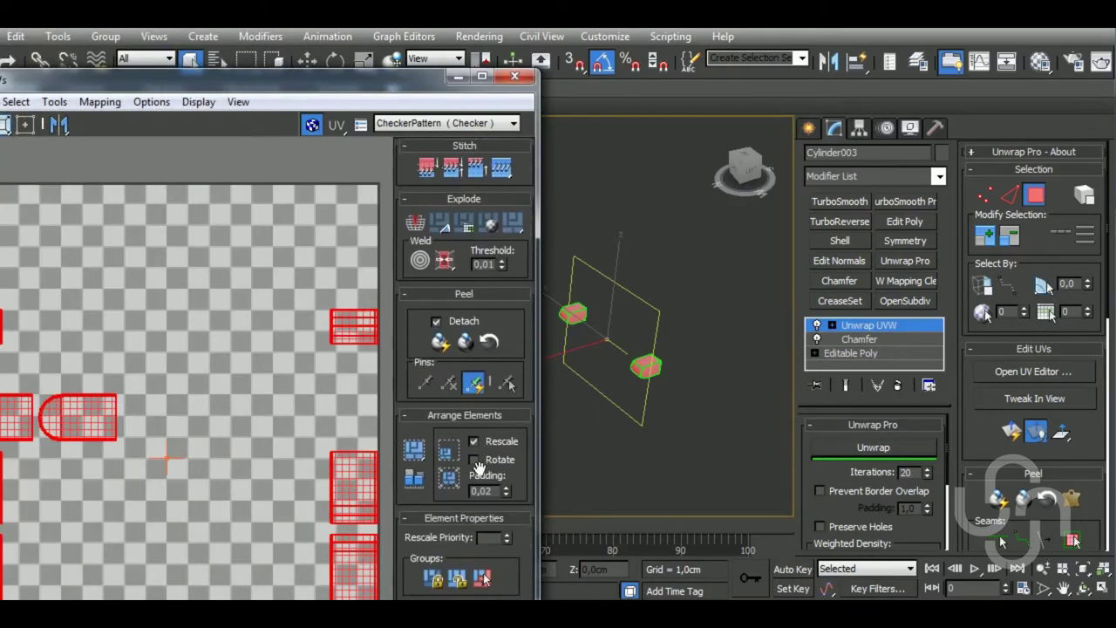
left_click(413, 477)
Stitch the small side island onto the top edge of the face strip
middle_click_drag(631, 447, 655, 427)
scroll(663, 349, "down", 3)
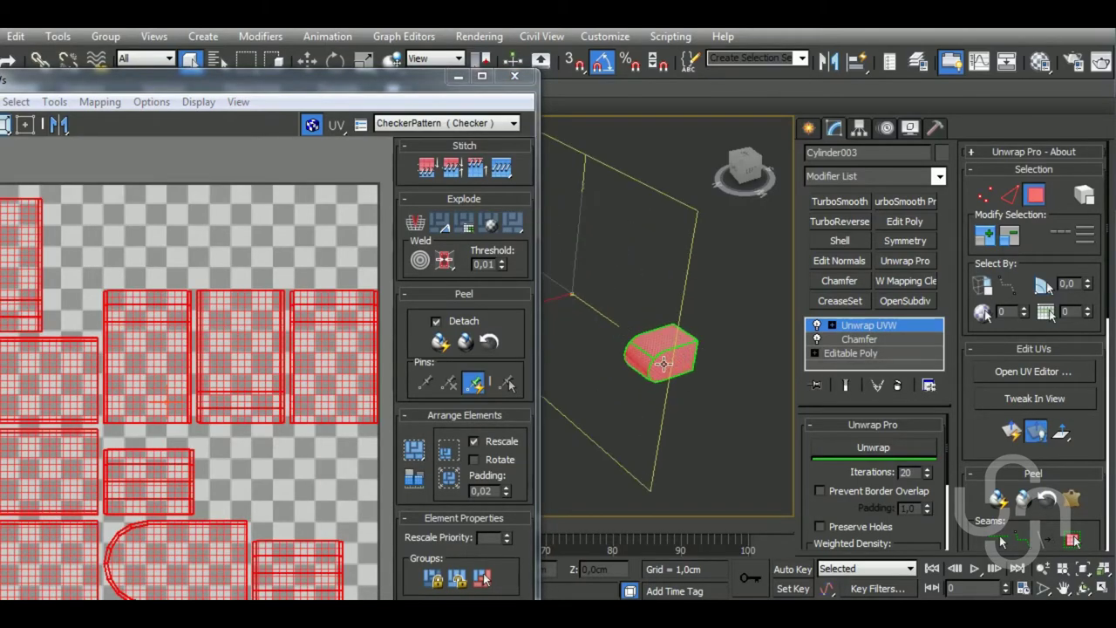
left_click(663, 364)
mouse_move(671, 361)
middle_mouse_down("alt")
mouse_move(692, 297)
mouse_move(700, 370)
middle_mouse_up("alt")
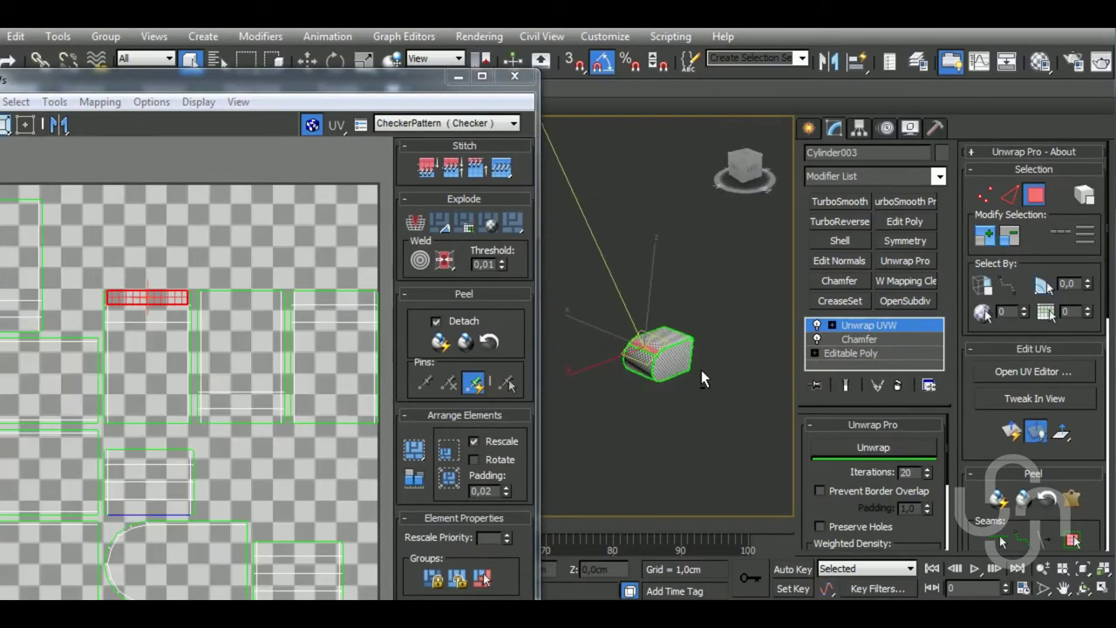
middle_click_drag(275, 425, 288, 394)
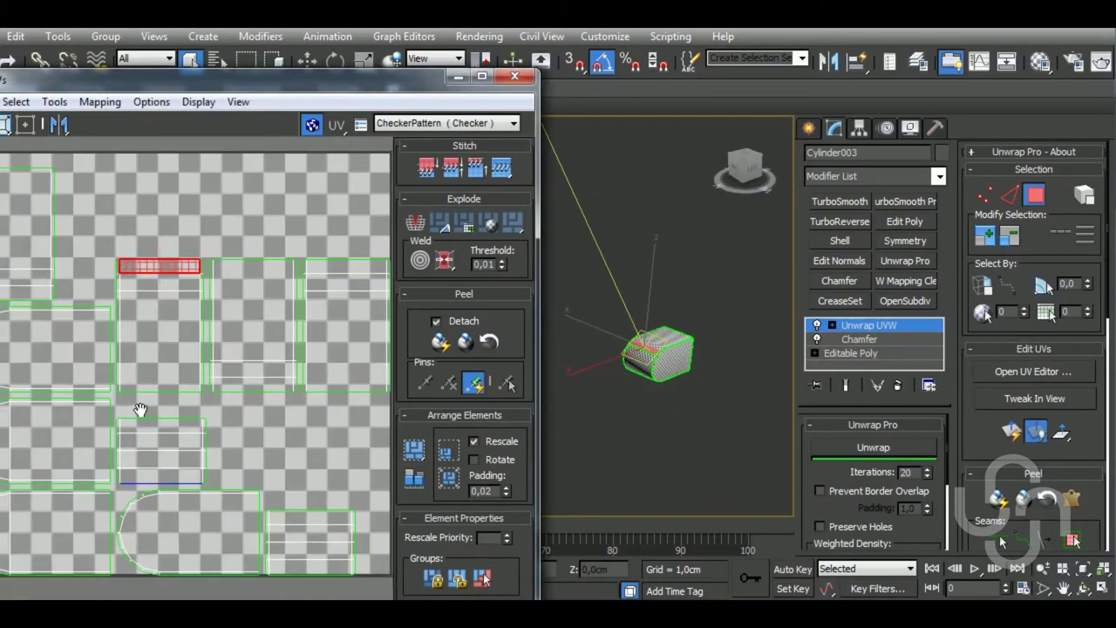
double_click(262, 89)
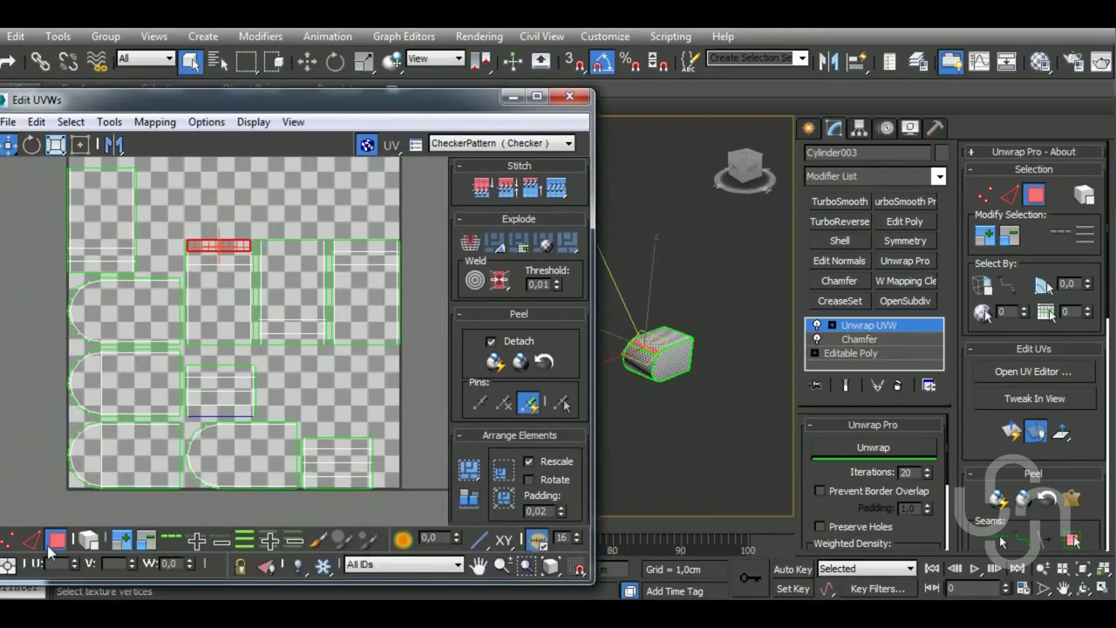
left_click(31, 540)
middle_click_drag(227, 300, 228, 323)
left_click(237, 265)
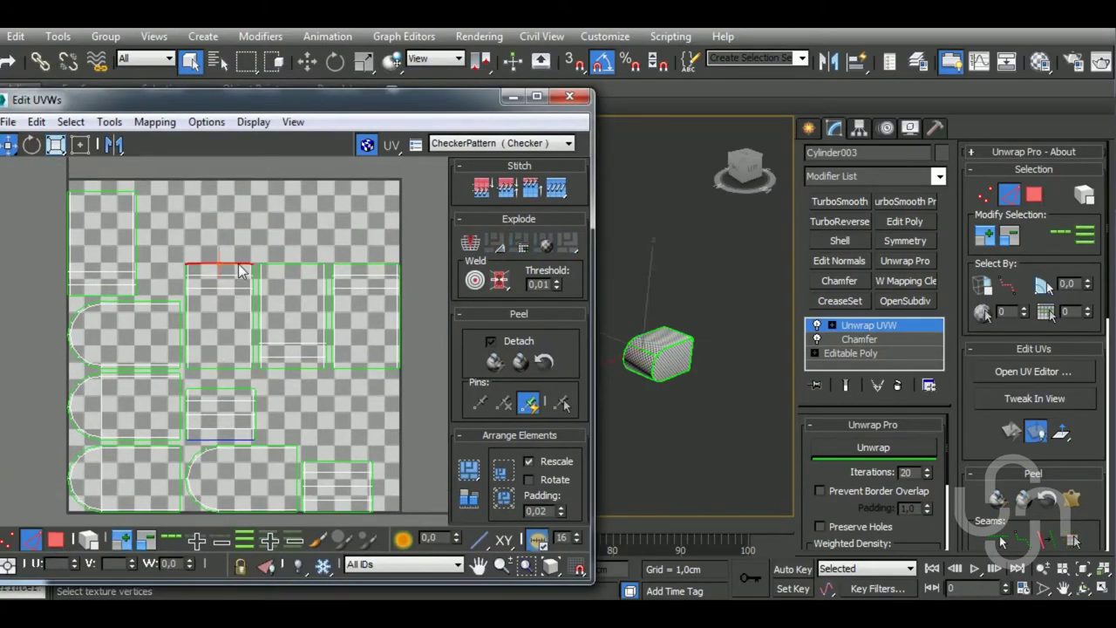
key("ctrl+shift+s")
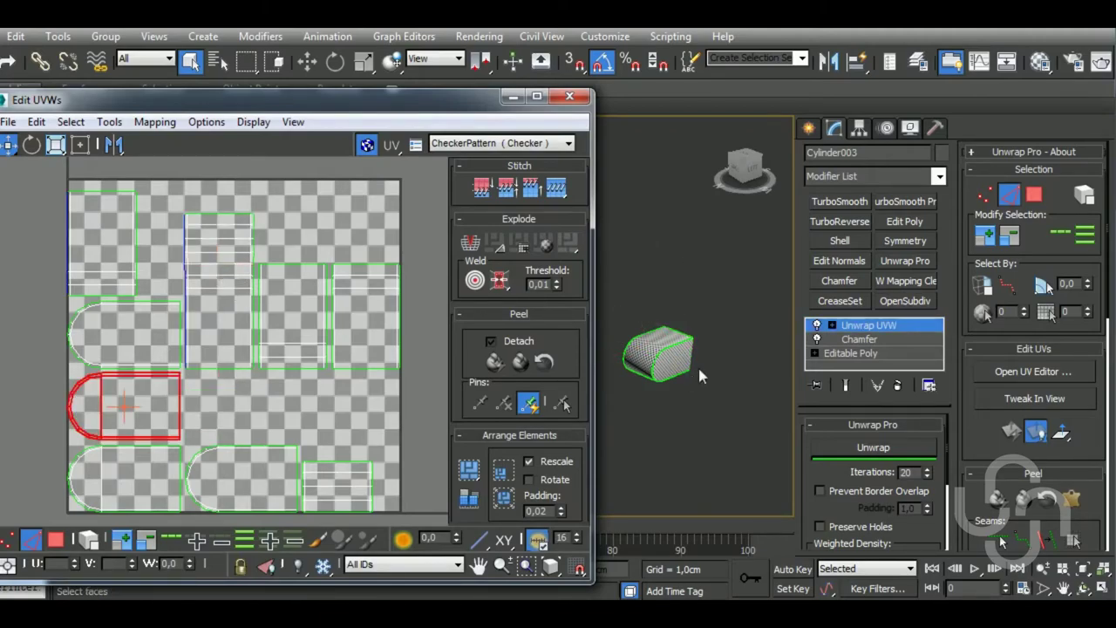
Stitch the top-left island onto the top of the long strip
middle_click_drag(698, 375, 680, 303, "alt")
left_click(646, 266)
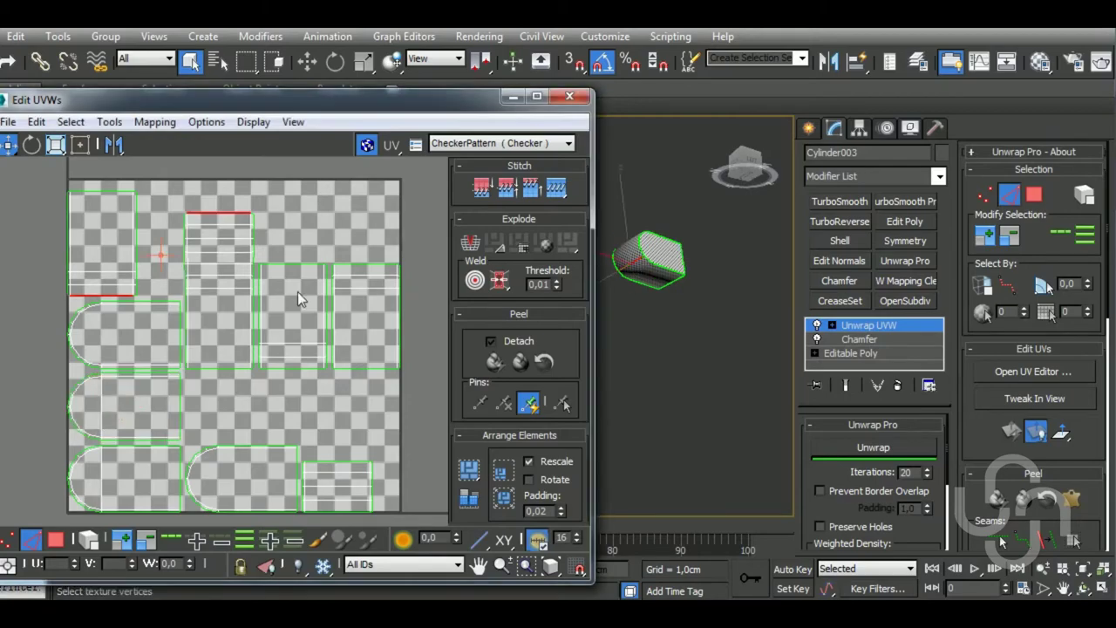
middle_click_drag(297, 293, 299, 352)
key("ctrl+shift+s")
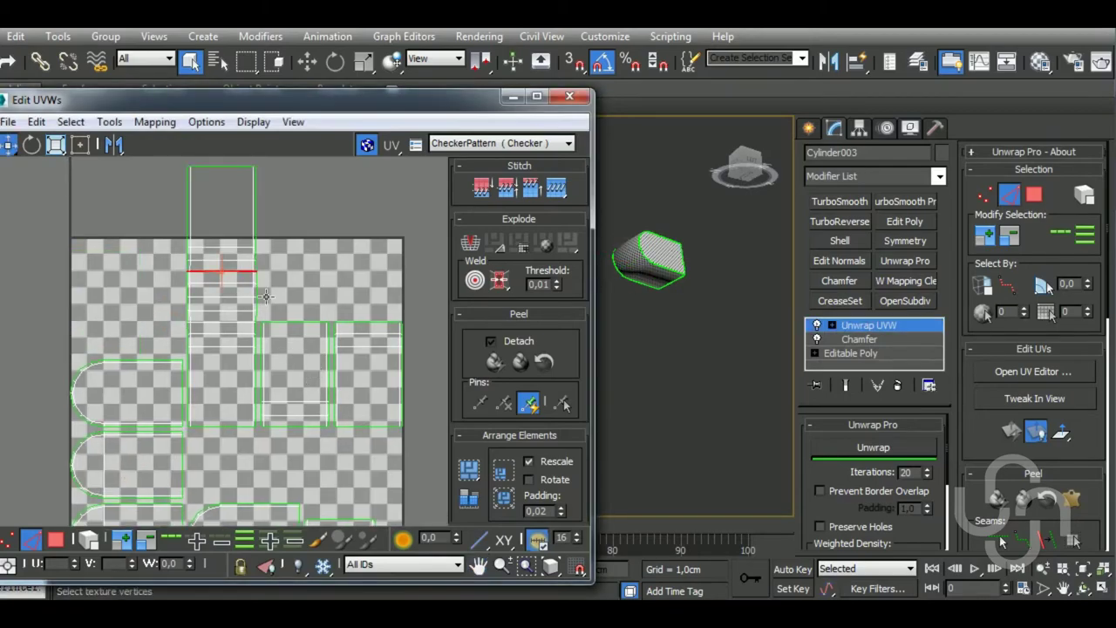
Select the right-hand strip and the tall vertical strip as whole islands
scroll(244, 279, "down", 2)
left_click(87, 540)
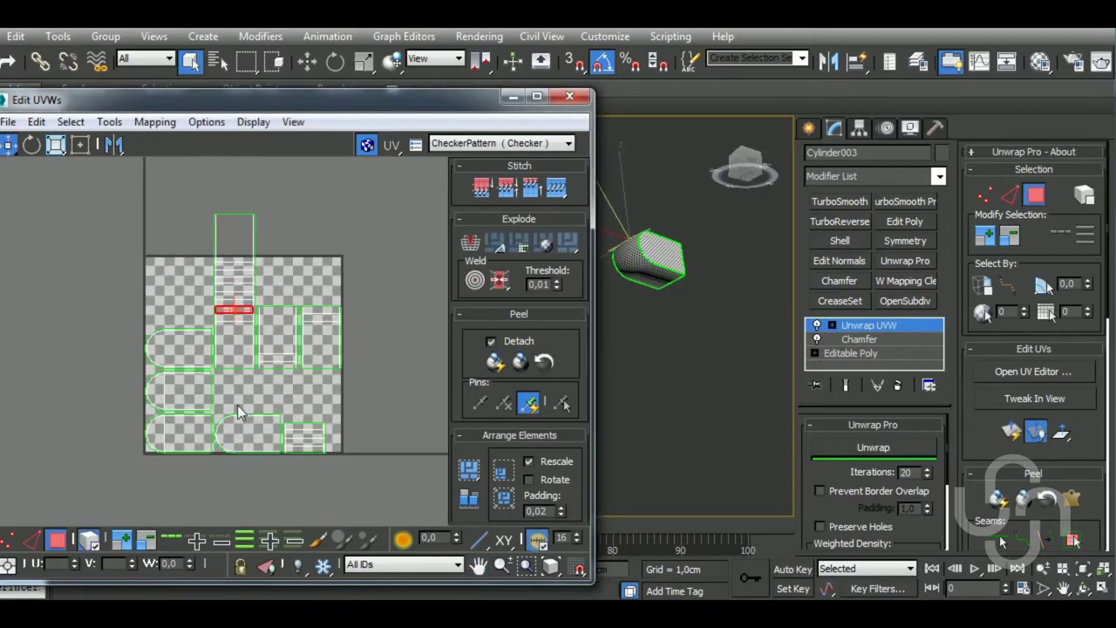
left_click(318, 335)
left_click(236, 288)
Rotate the selected UV strip by 90 degrees
scroll(593, 188, "up", 3)
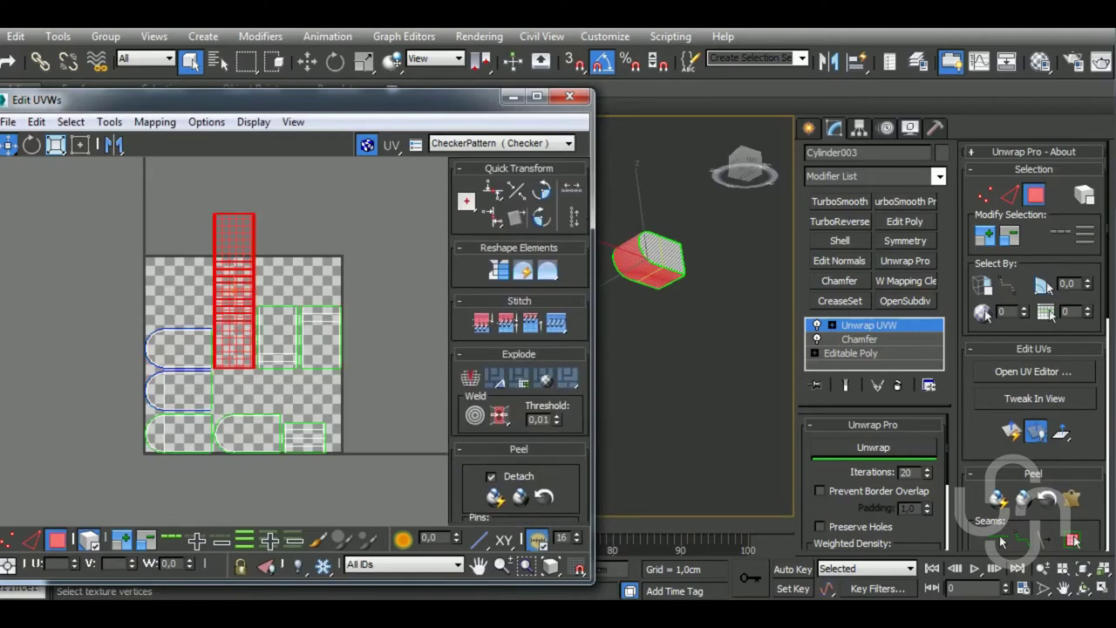
left_click(542, 190)
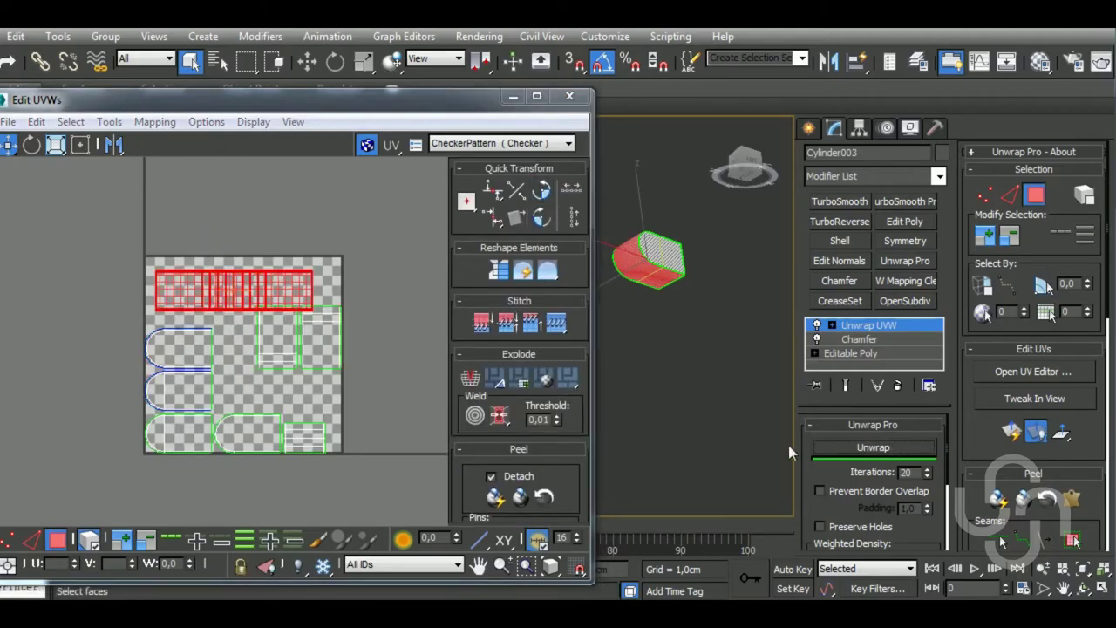
middle_click_drag(672, 363, 692, 359, "alt")
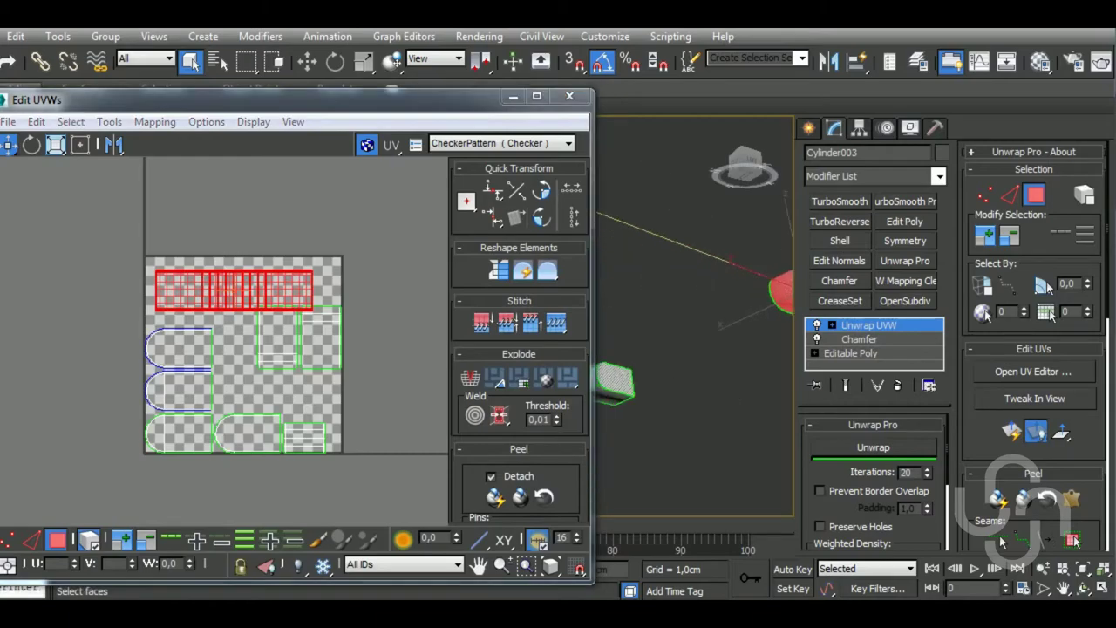
scroll(678, 382, "up", 3)
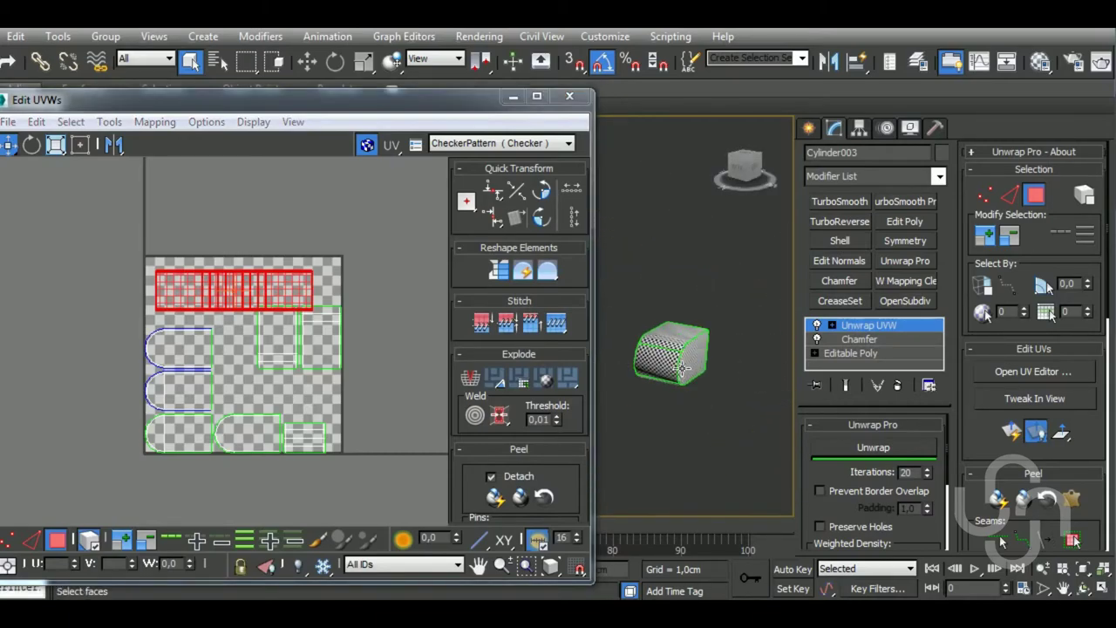
left_click(680, 348)
scroll(342, 447, "up", 2)
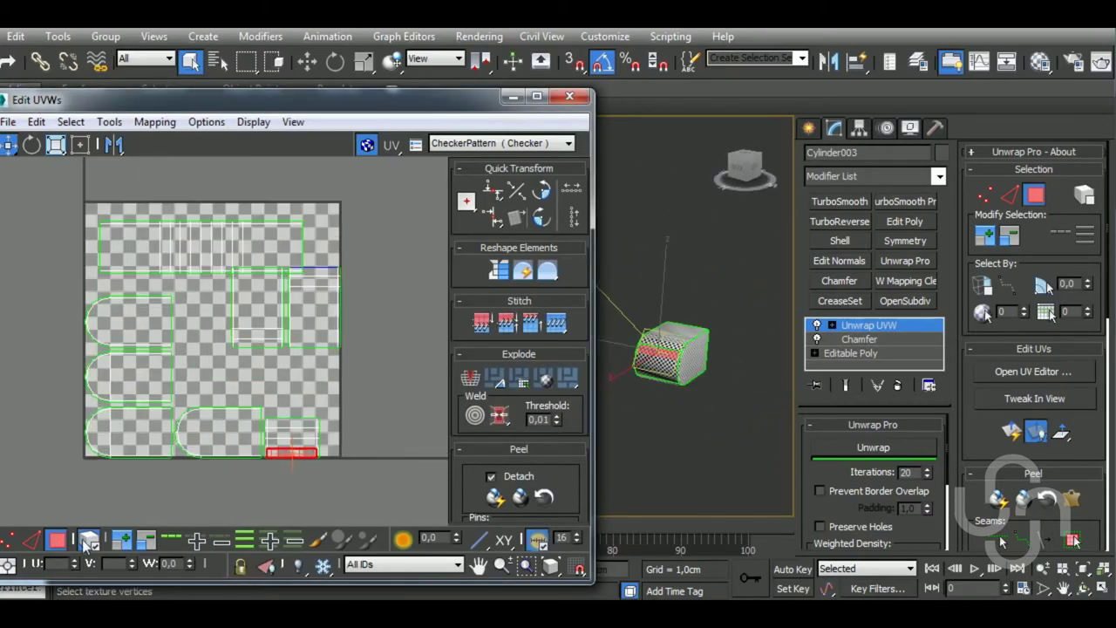
Stitch the lower-right piece and the middle strip onto the square piece's edges
left_click(31, 540)
left_click(319, 266)
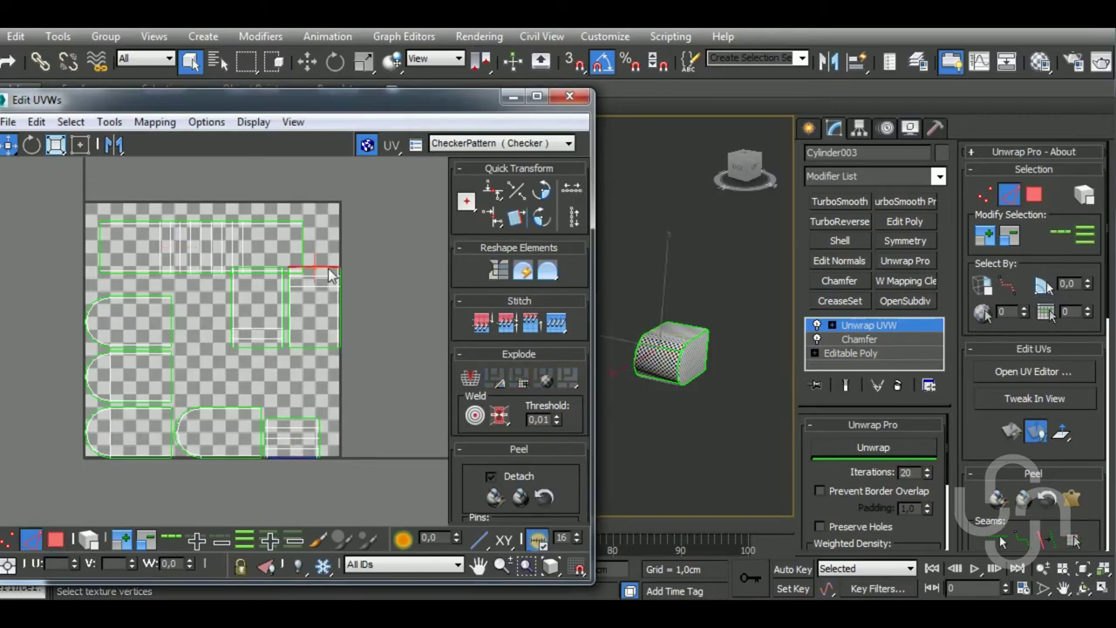
left_click(318, 346)
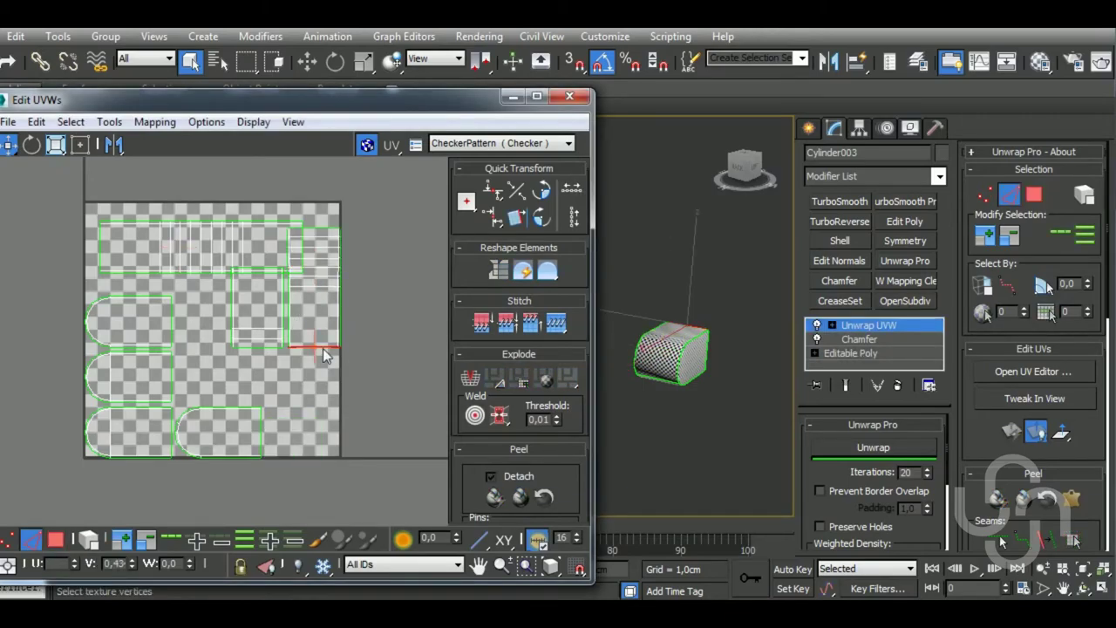
left_click(319, 229)
key("ctrl+shift+t")
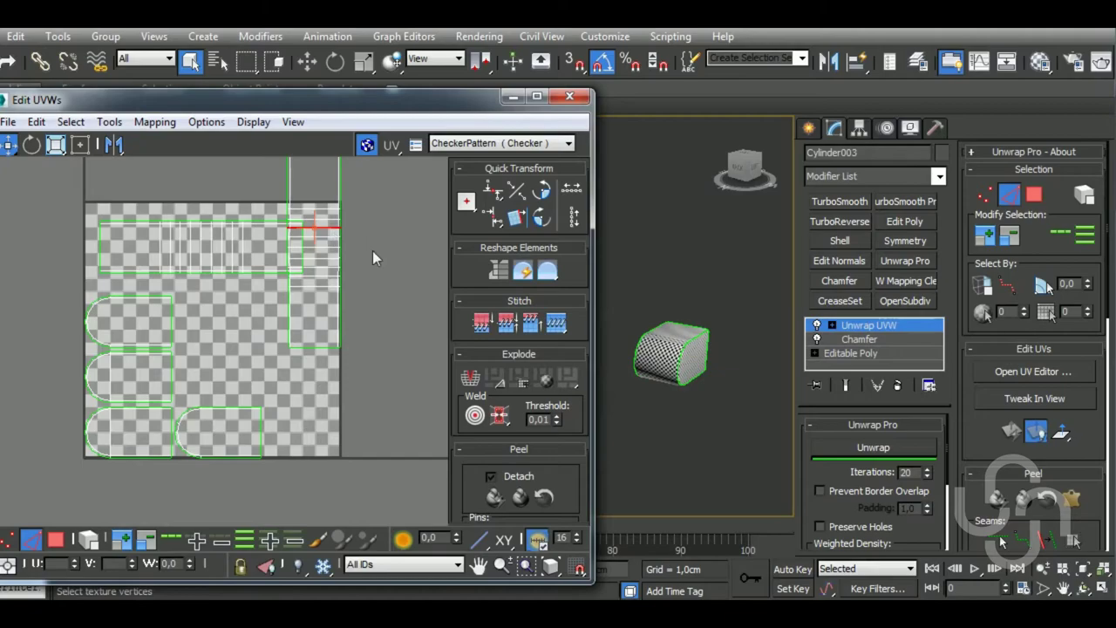
Rotate the vertical strip to lie horizontally, then select all UV elements
scroll(318, 442, "down", 2)
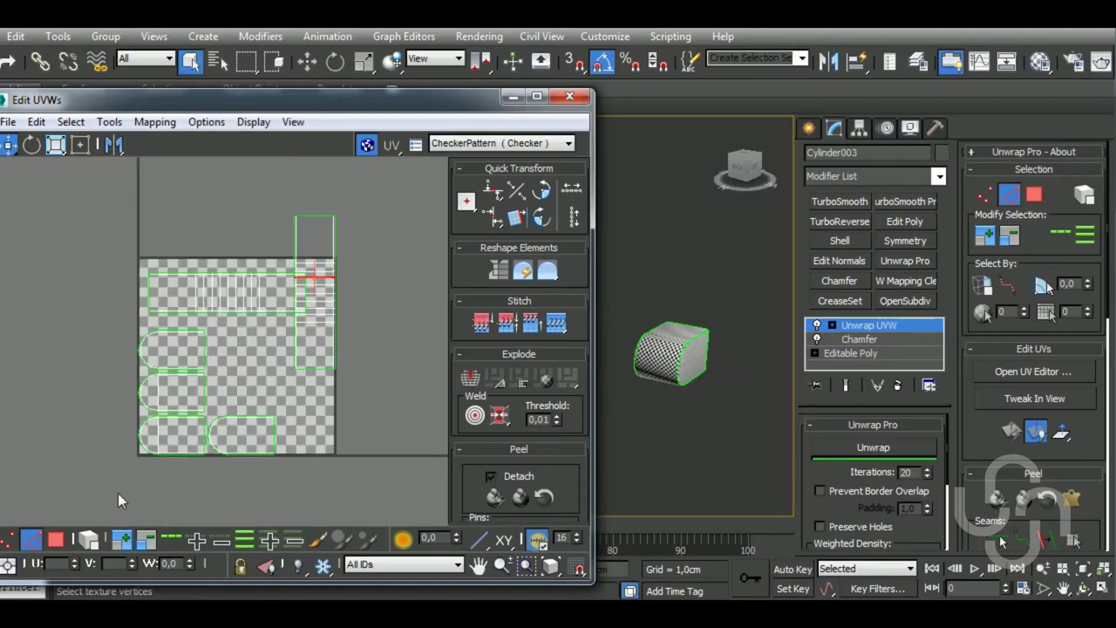
left_click(342, 228)
left_click(542, 218)
key("ctrl+a")
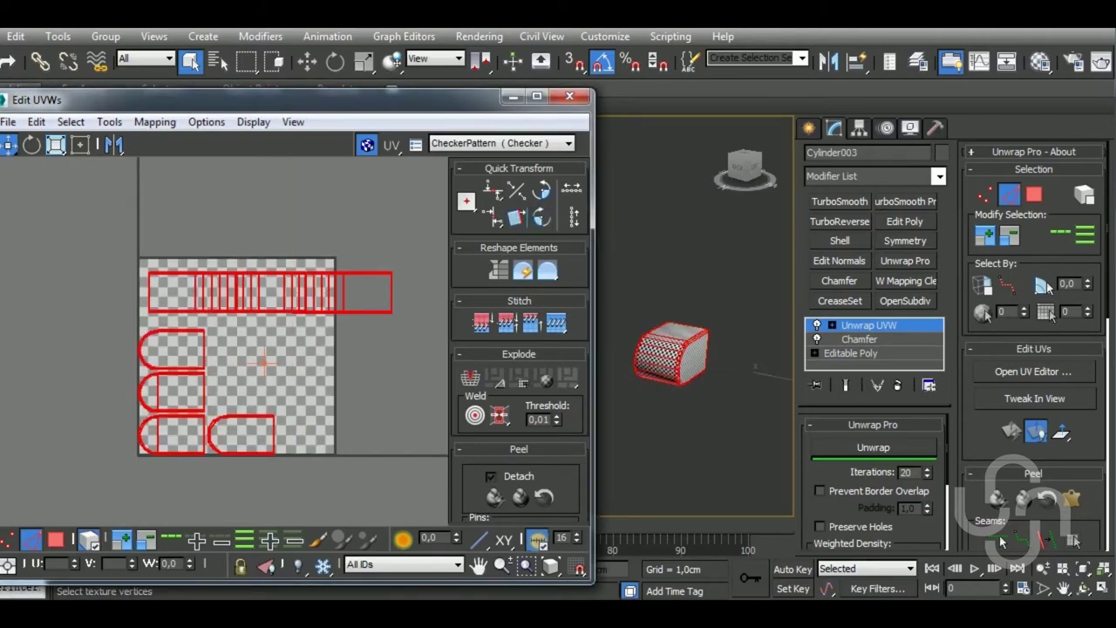
left_click_drag(600, 497, 592, 498)
scroll(469, 420, "down", 3)
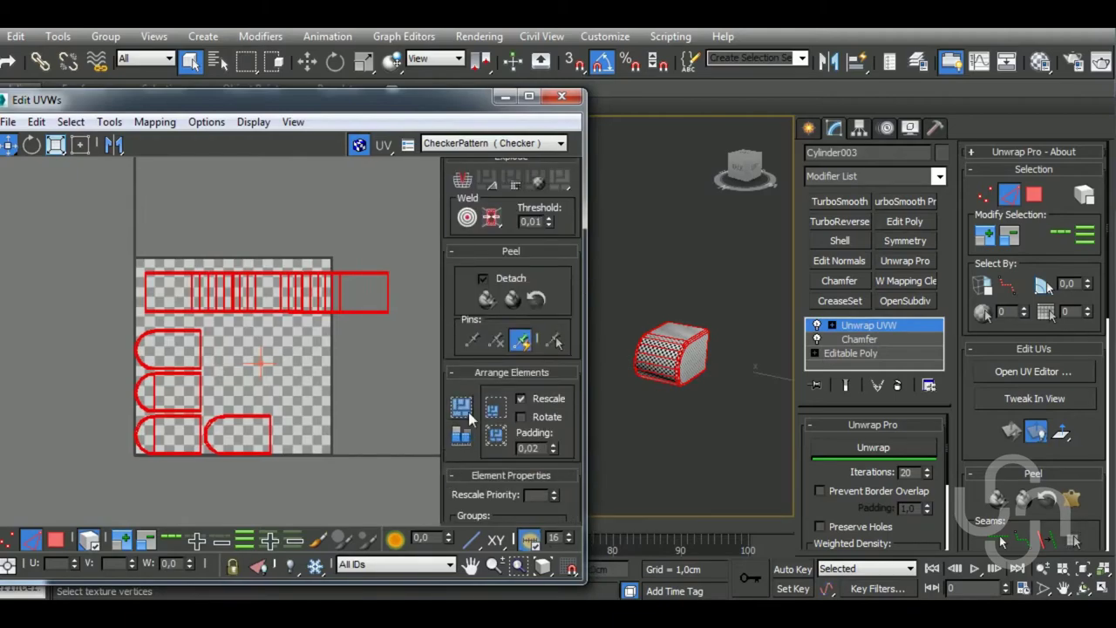
Pack Normalize Cylinder003's shells, scale them down twice to match checker density, and close the editor
left_click(462, 407)
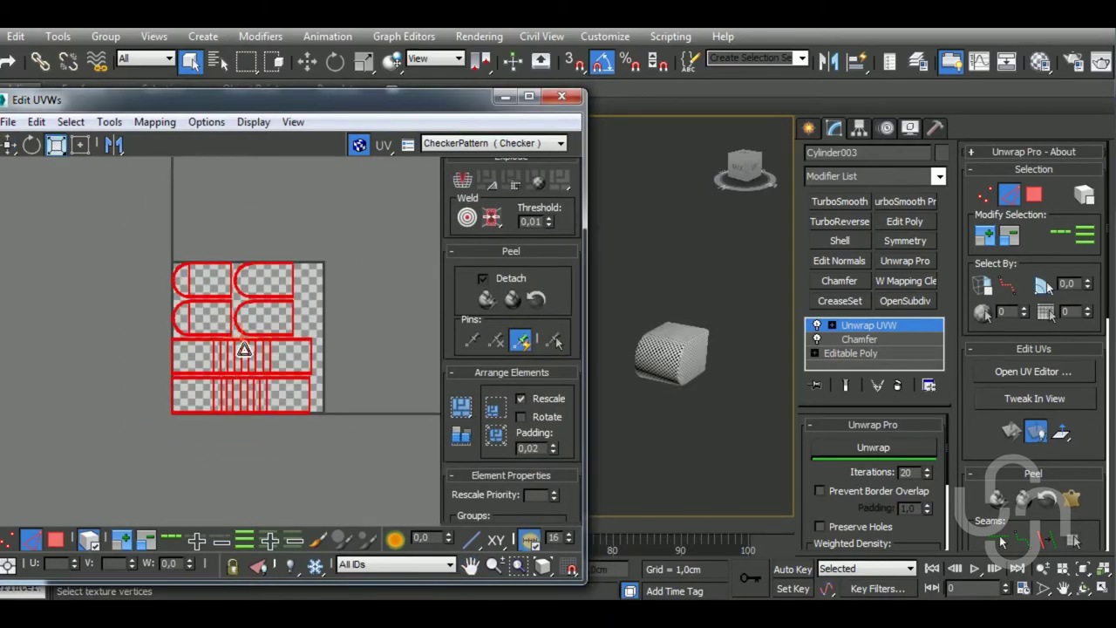
left_click_drag(244, 349, 262, 511)
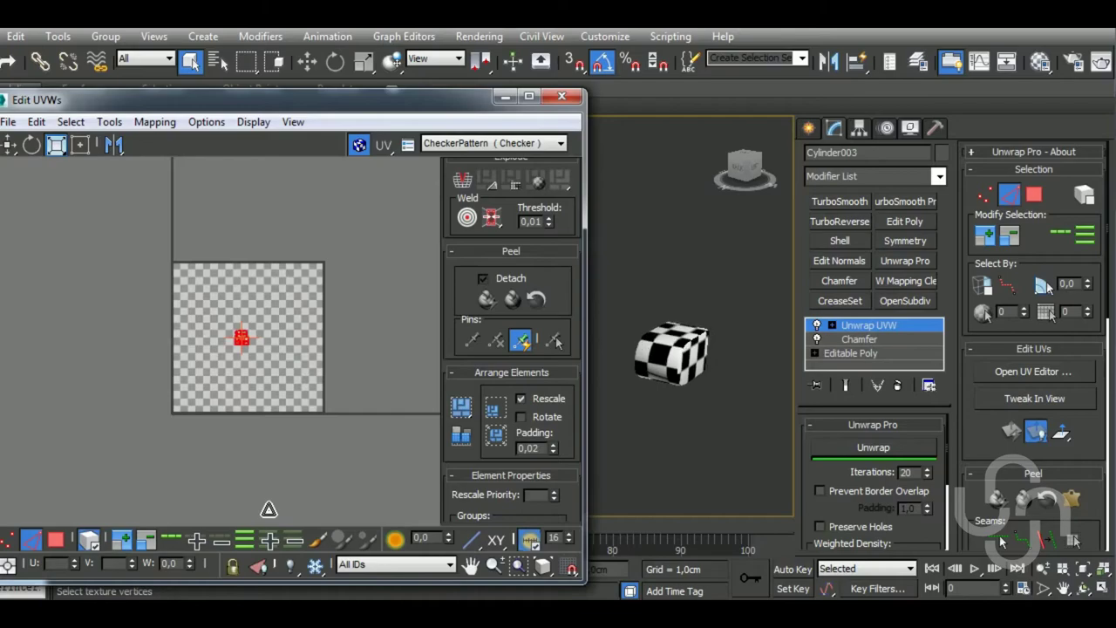
left_click_drag(375, 591, 373, 491)
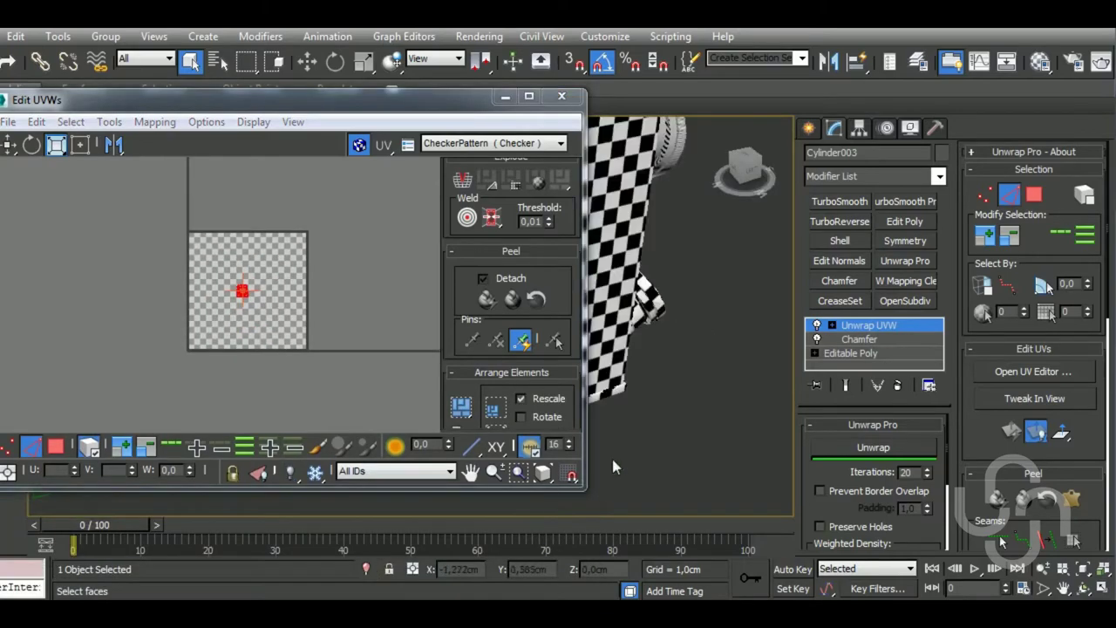
scroll(658, 408, "up", 5)
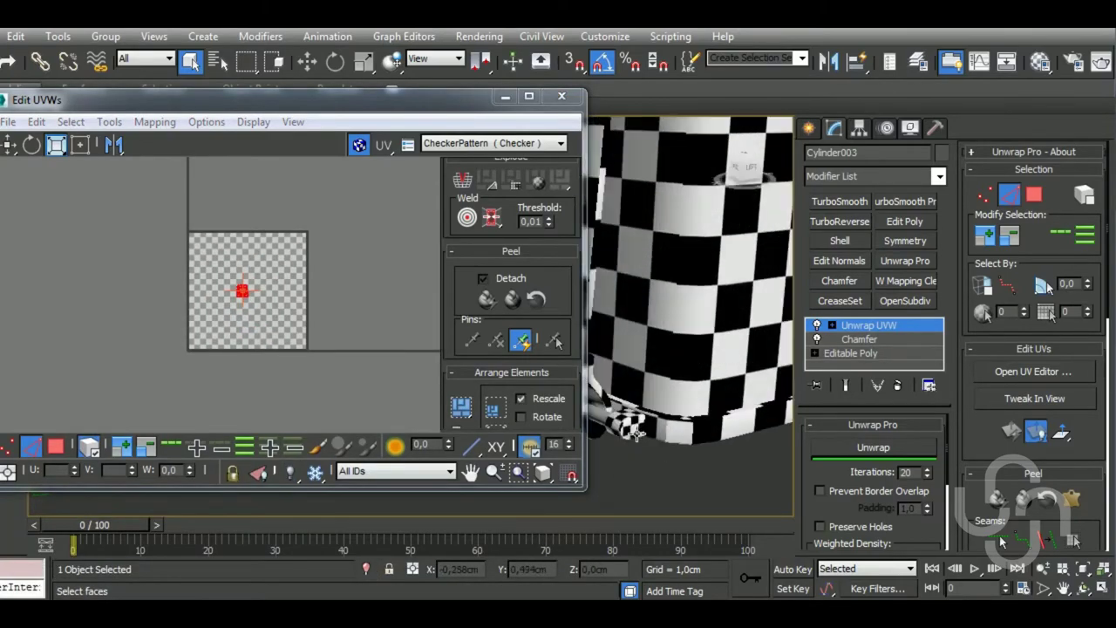
scroll(658, 408, "up", 3)
left_click_drag(261, 351, 272, 389)
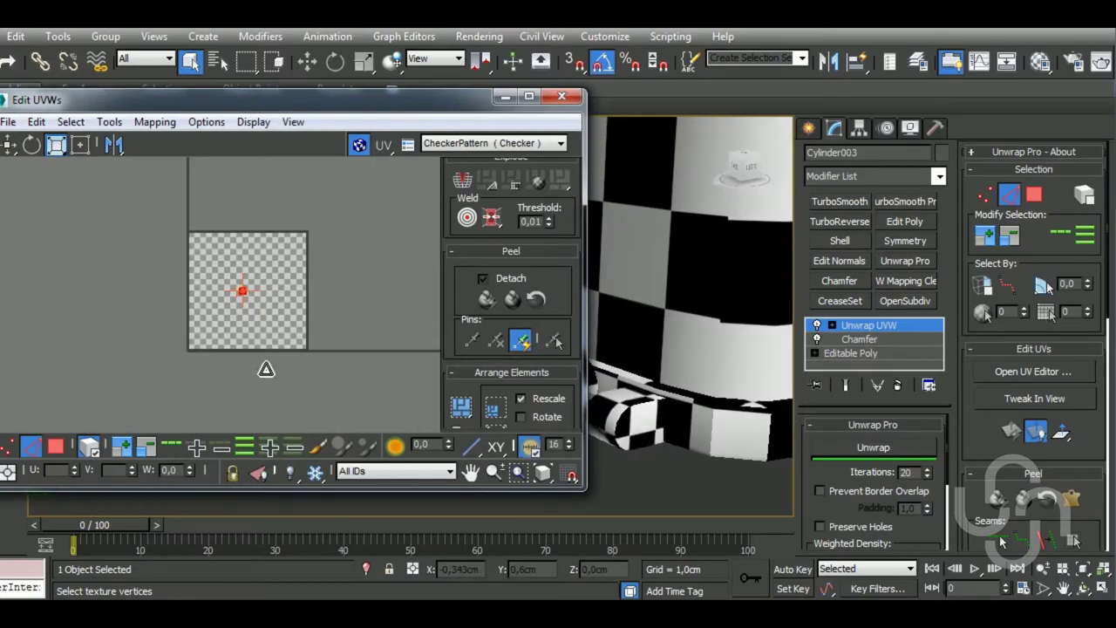
left_click(569, 97)
Add an Unwrap UVW modifier to Box002 and select all its UV faces in the editor
mouse_move(540, 357)
middle_mouse_down("alt")
mouse_move(523, 349)
mouse_move(692, 374)
mouse_move(543, 349)
mouse_move(510, 299)
mouse_move(540, 279)
middle_mouse_up("alt")
left_click(510, 299)
left_click(905, 261)
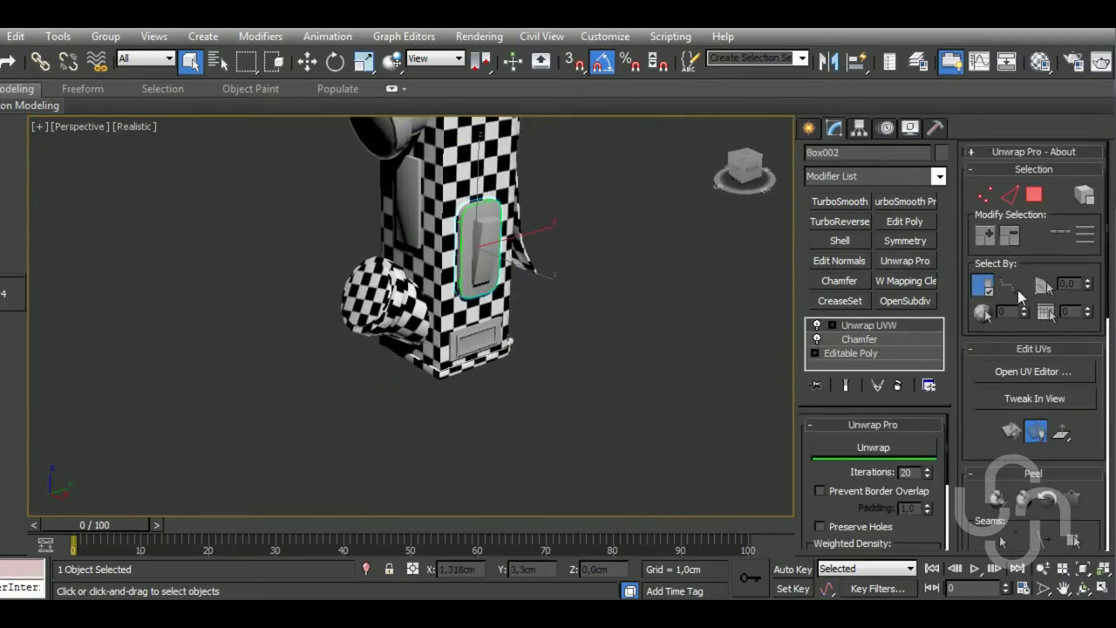
left_click(1033, 371)
left_click(1034, 196)
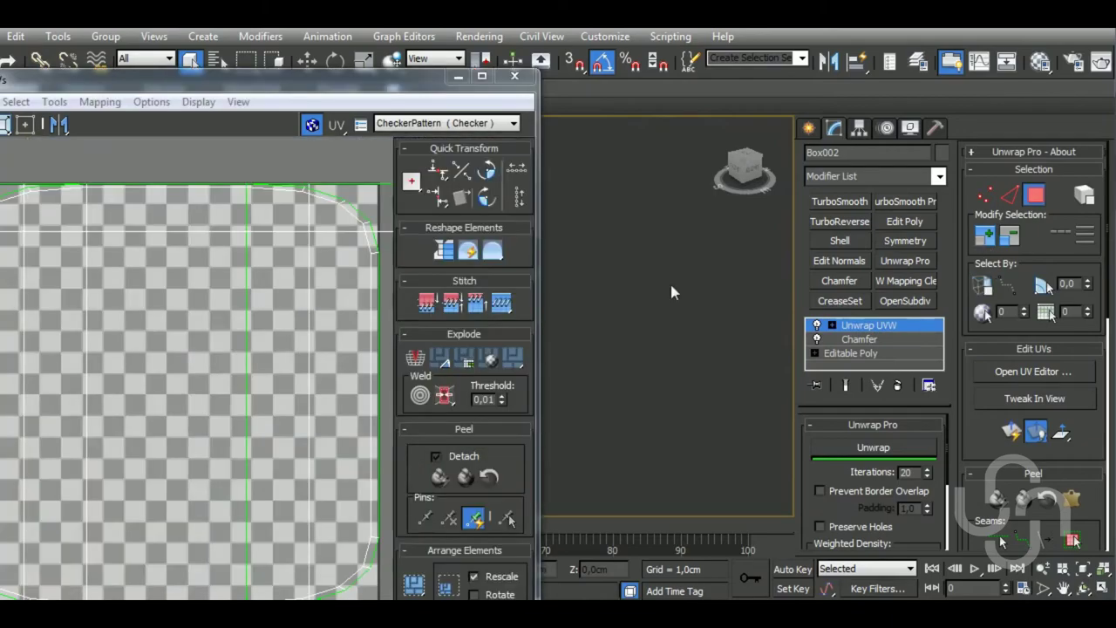
key("ctrl+a")
Apply normal mapping to Box002's faces and pack the UV islands
left_click(98, 102)
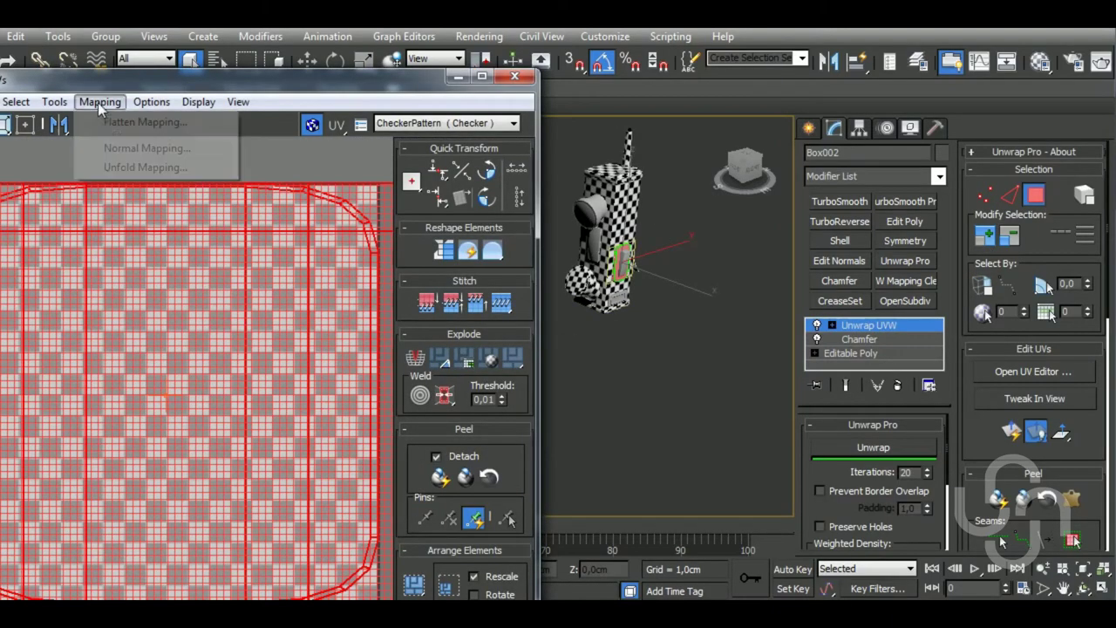
left_click(105, 145)
left_click(88, 43)
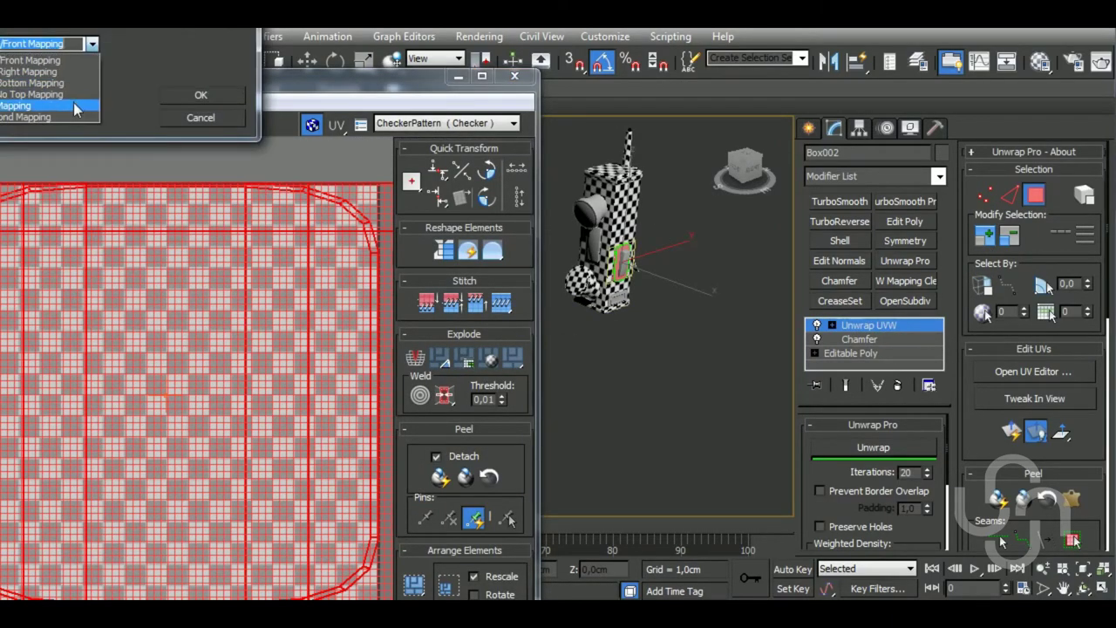
left_click(73, 102)
left_click(199, 95)
scroll(523, 483, "down", 3)
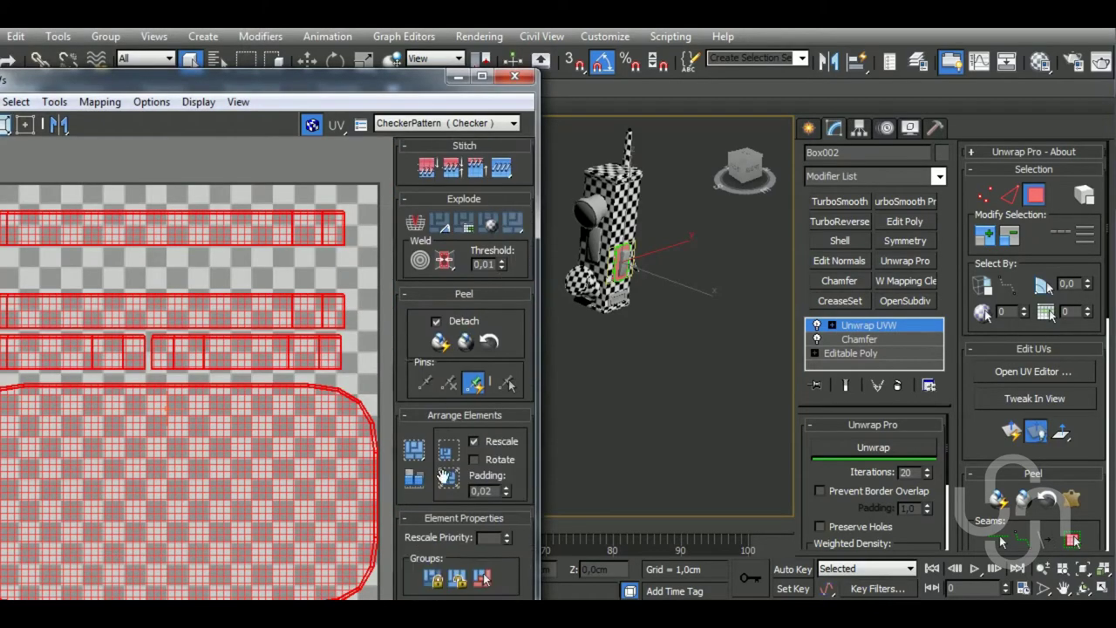
left_click(414, 478)
Repack and shrink Box002's UV islands to match the checker size
scroll(642, 321, "up", 5)
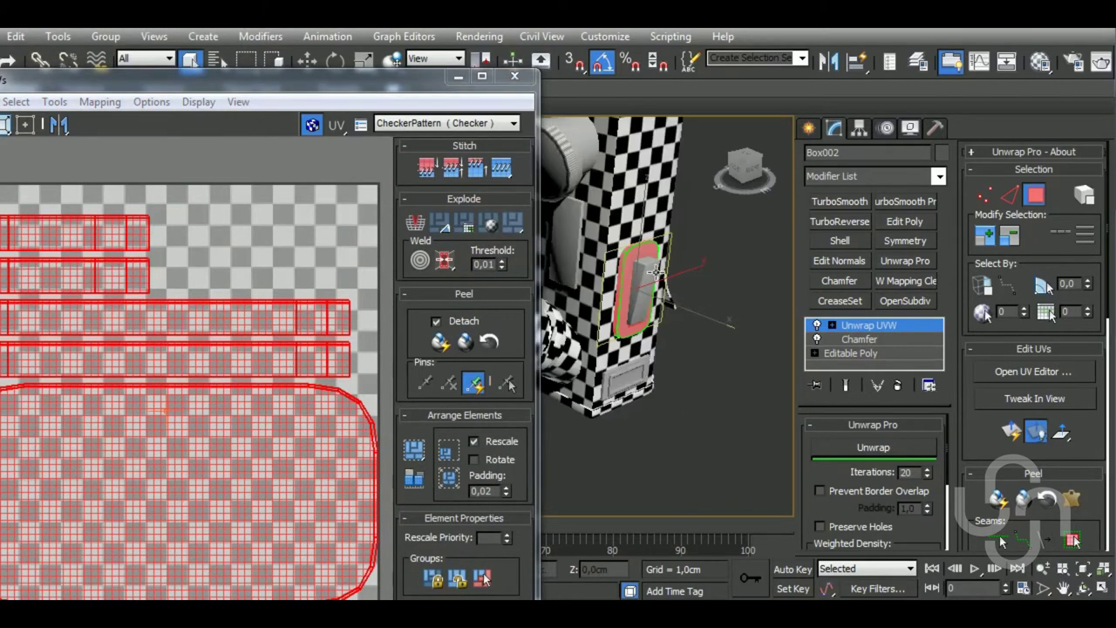
scroll(642, 321, "up", 3)
mouse_move(643, 321)
middle_mouse_down("alt")
mouse_move(636, 233)
mouse_move(504, 233)
middle_mouse_up("alt")
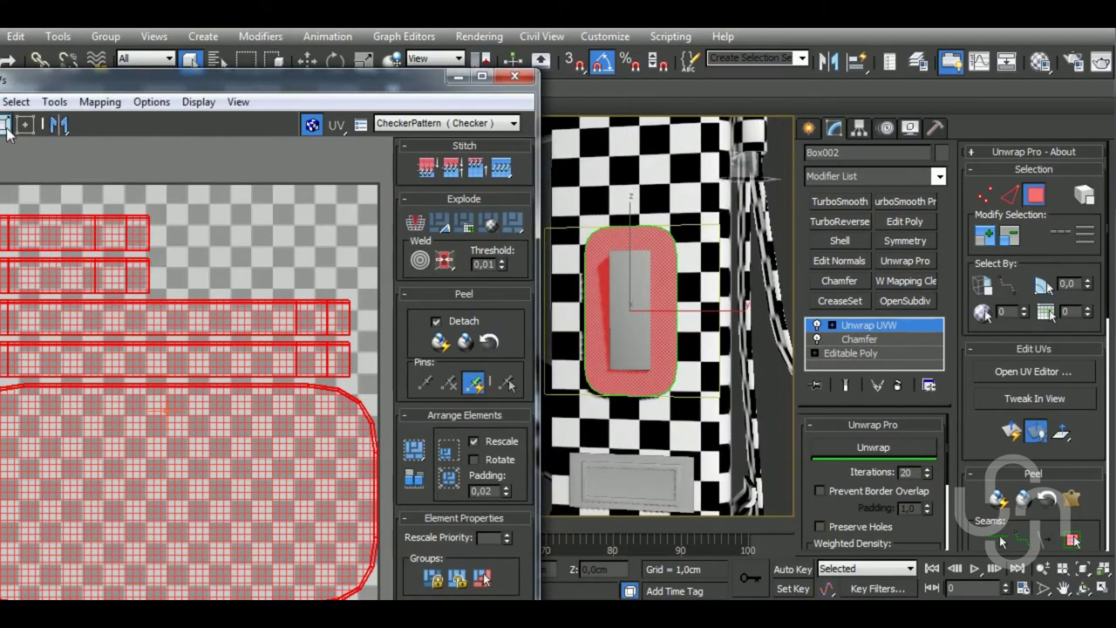
key("ctrl+shift+p")
mouse_move(116, 412)
left_mouse_down()
mouse_move(203, 513)
mouse_move(207, 571)
left_mouse_up()
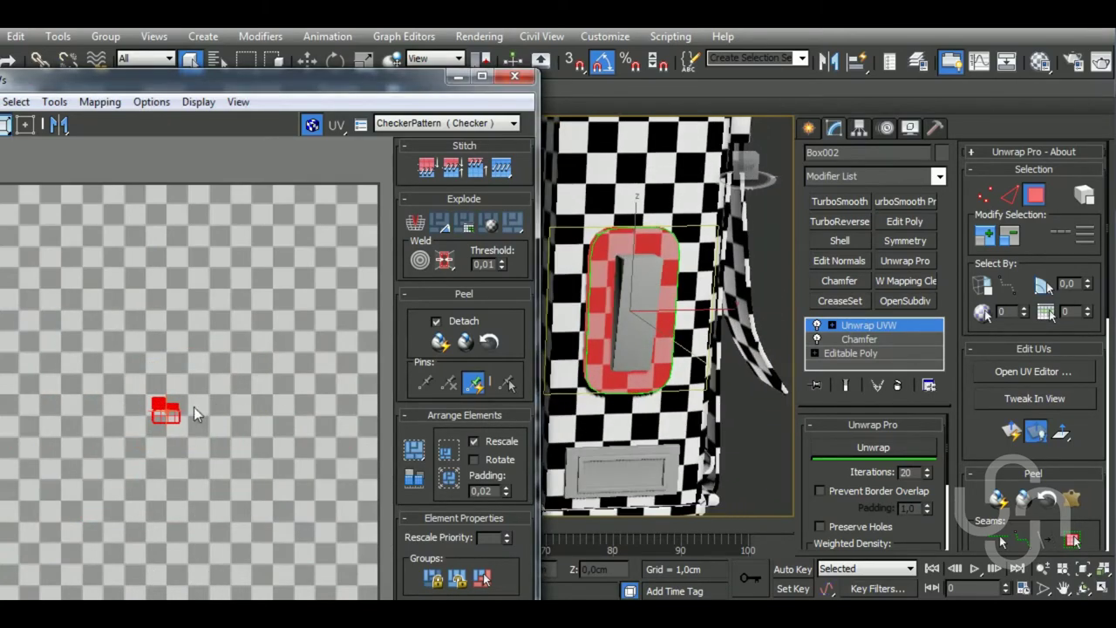
left_click_drag(194, 406, 188, 434)
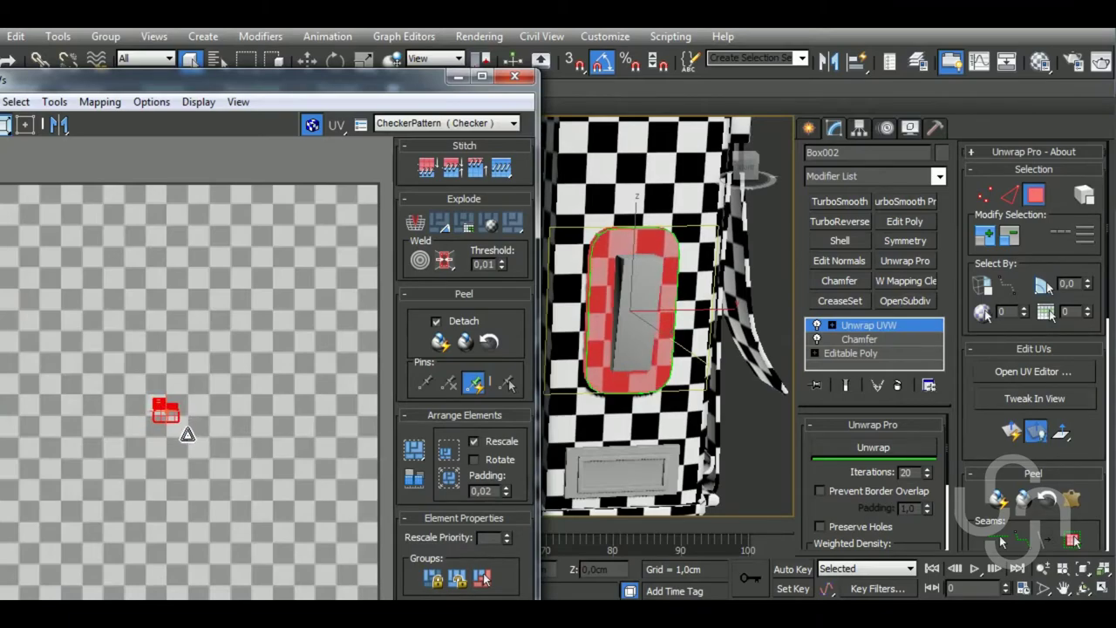
Check the panel from a straight front view and close the UV editor
middle_click_drag(663, 384, 673, 387, "alt")
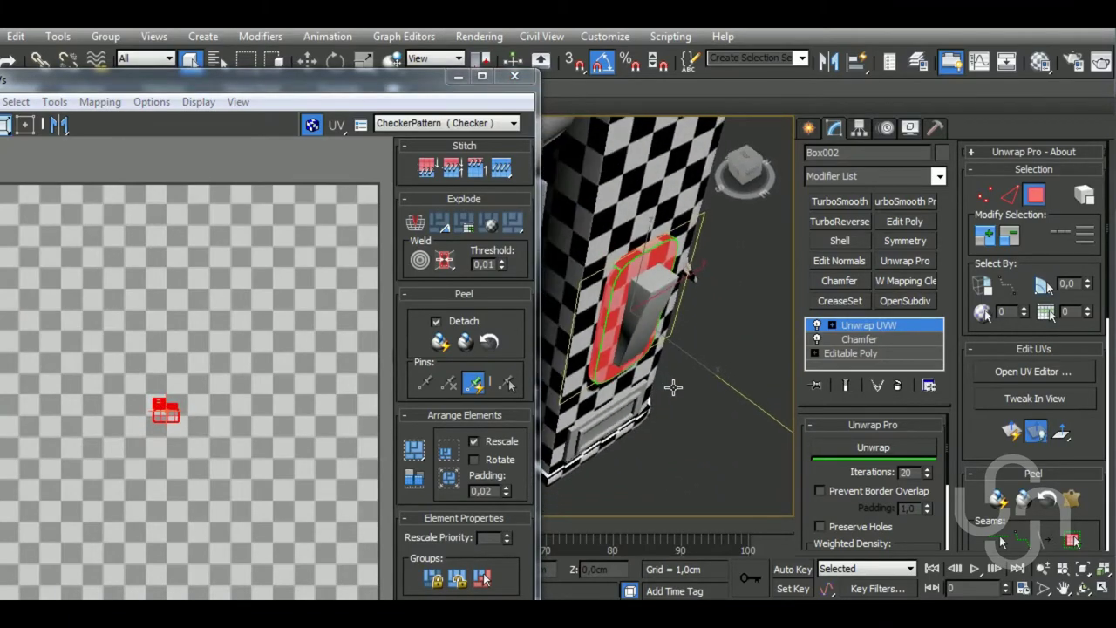
middle_click_drag(638, 320, 639, 314, "alt")
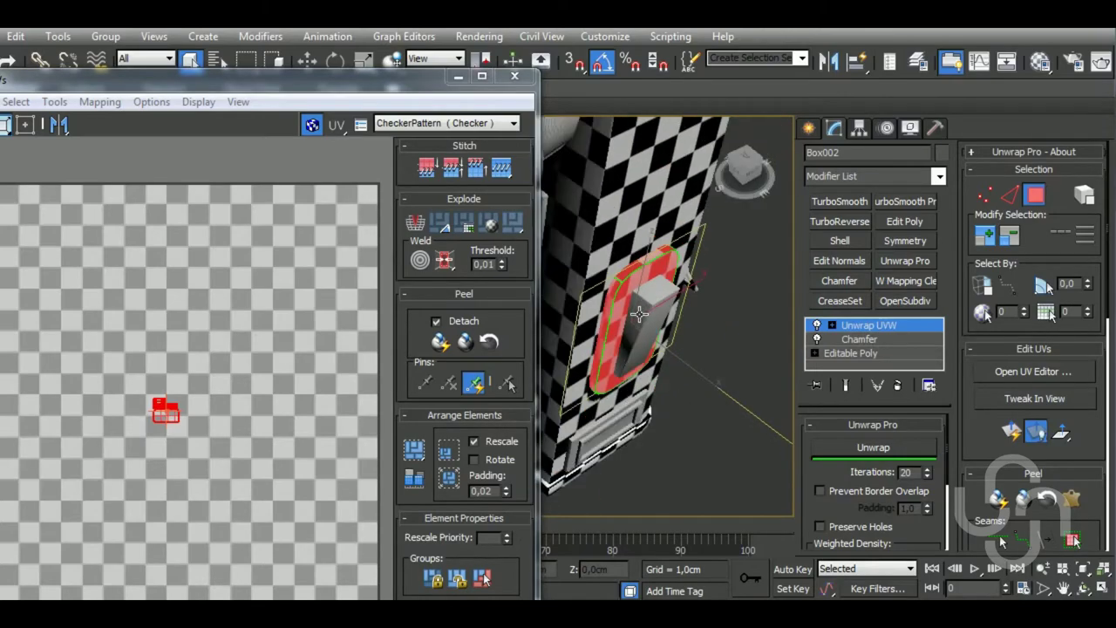
middle_click_drag(663, 388, 664, 383, "alt")
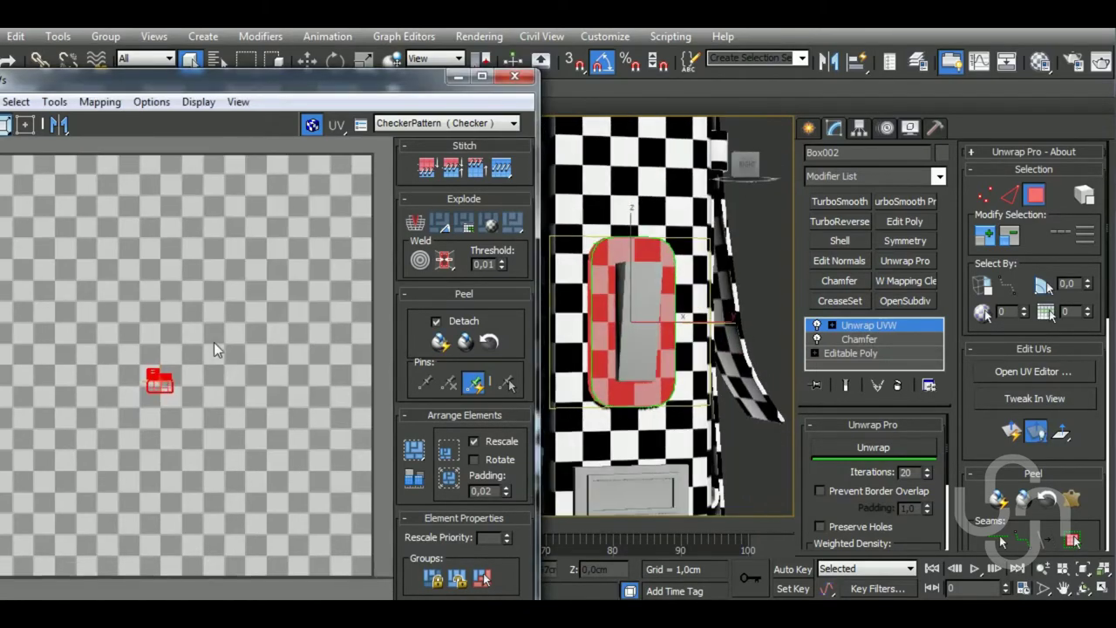
scroll(218, 296, "down", 3)
left_click(515, 75)
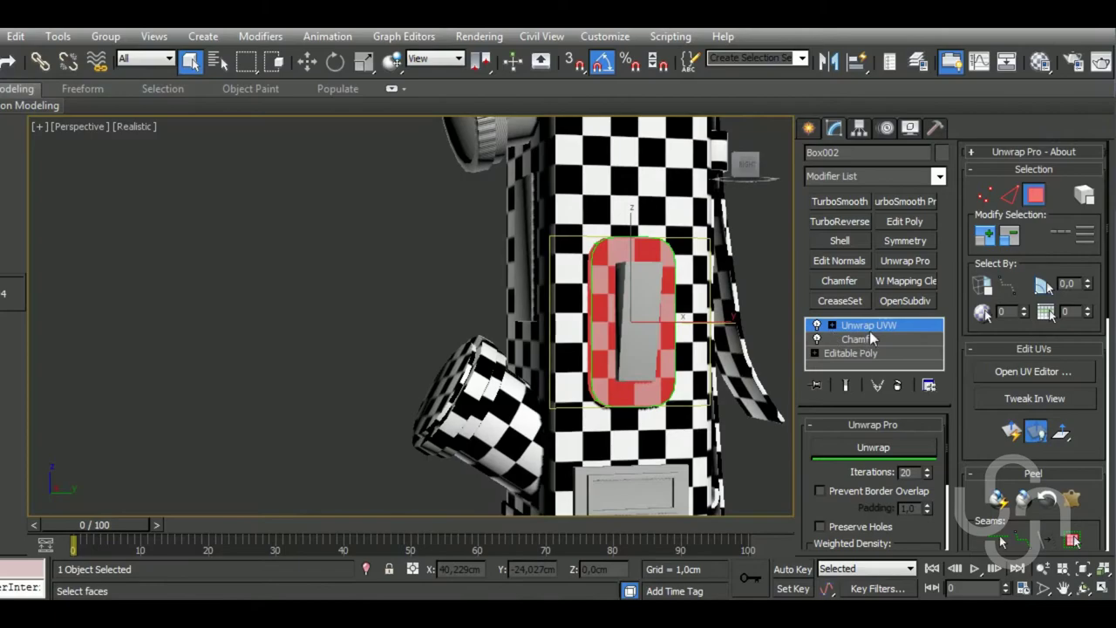
Add an Unwrap UVW modifier to the Box003 insert and select all its UV faces
left_click(654, 329)
left_click(904, 261)
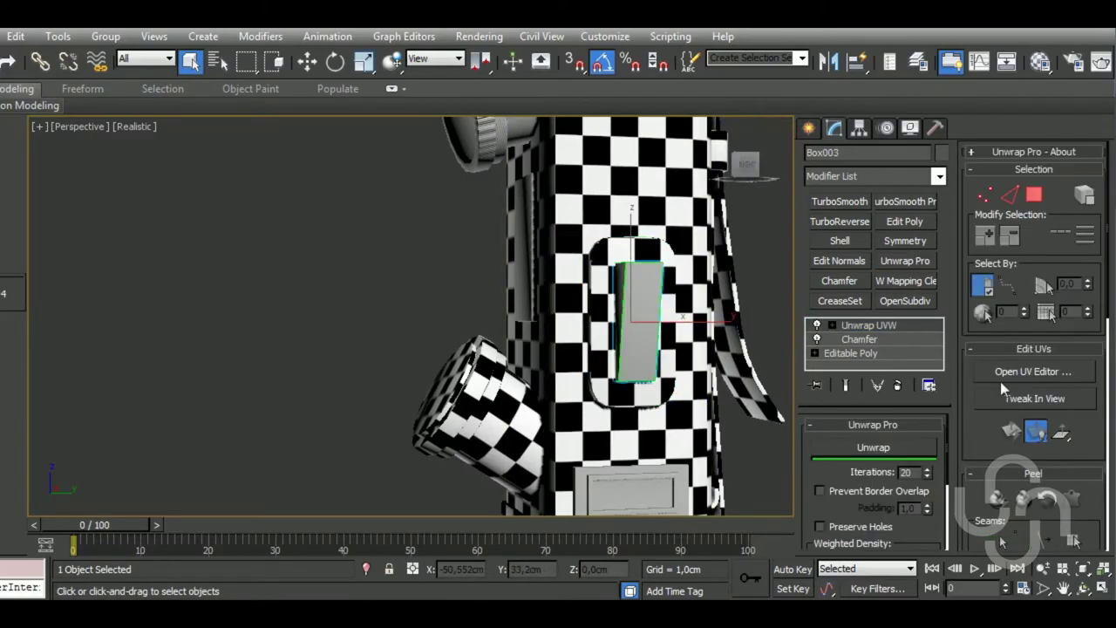
left_click(1031, 372)
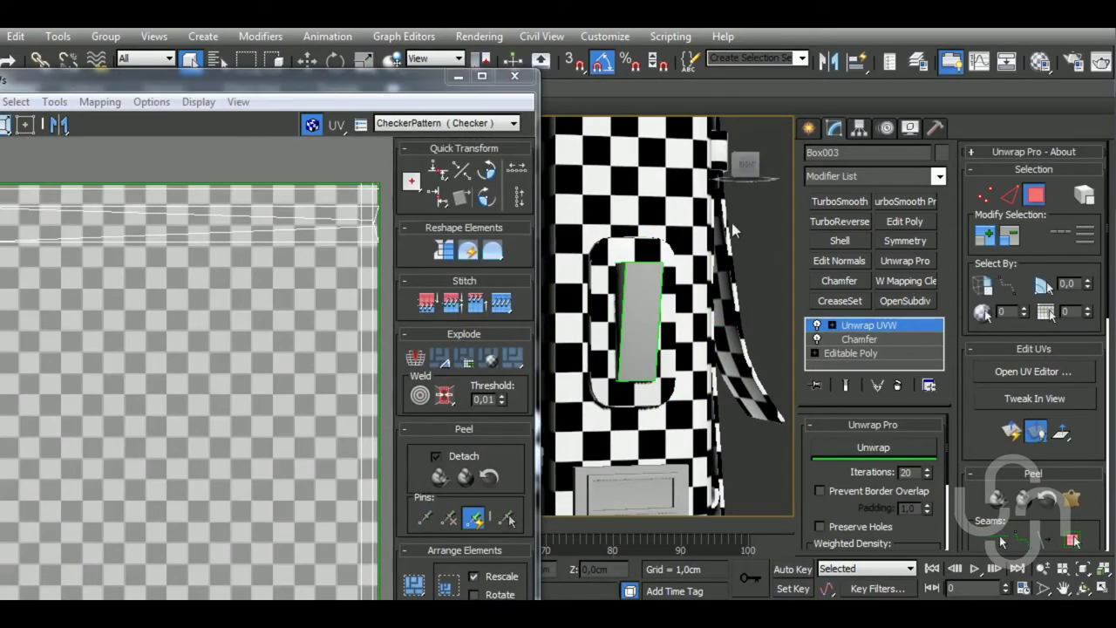
key("ctrl+a")
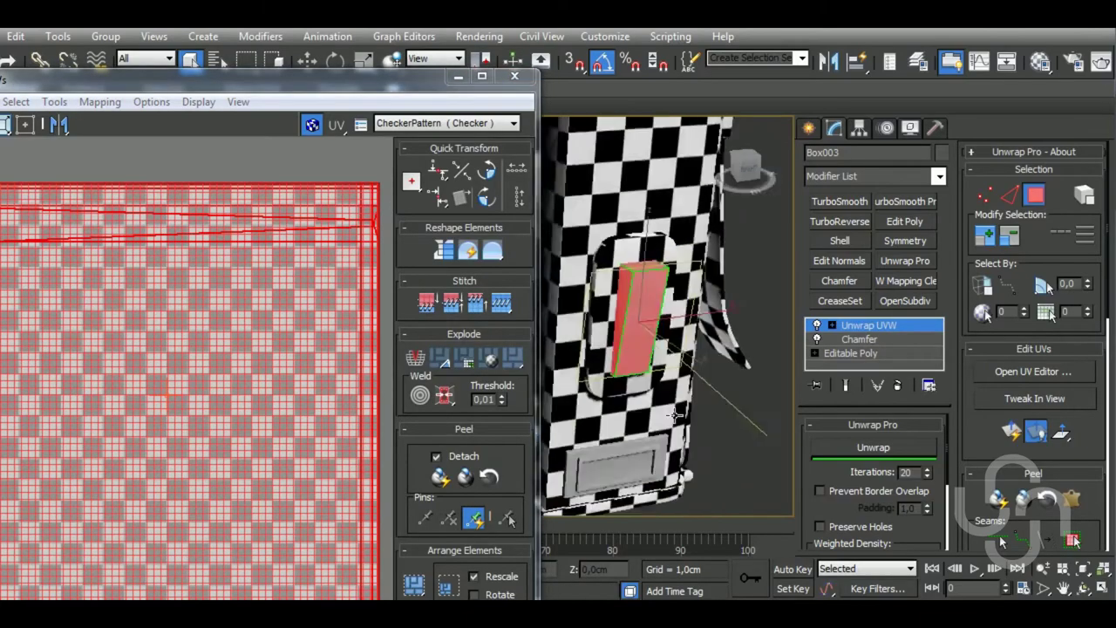
middle_click_drag(613, 351, 645, 308, "alt")
scroll(645, 308, "up", 5)
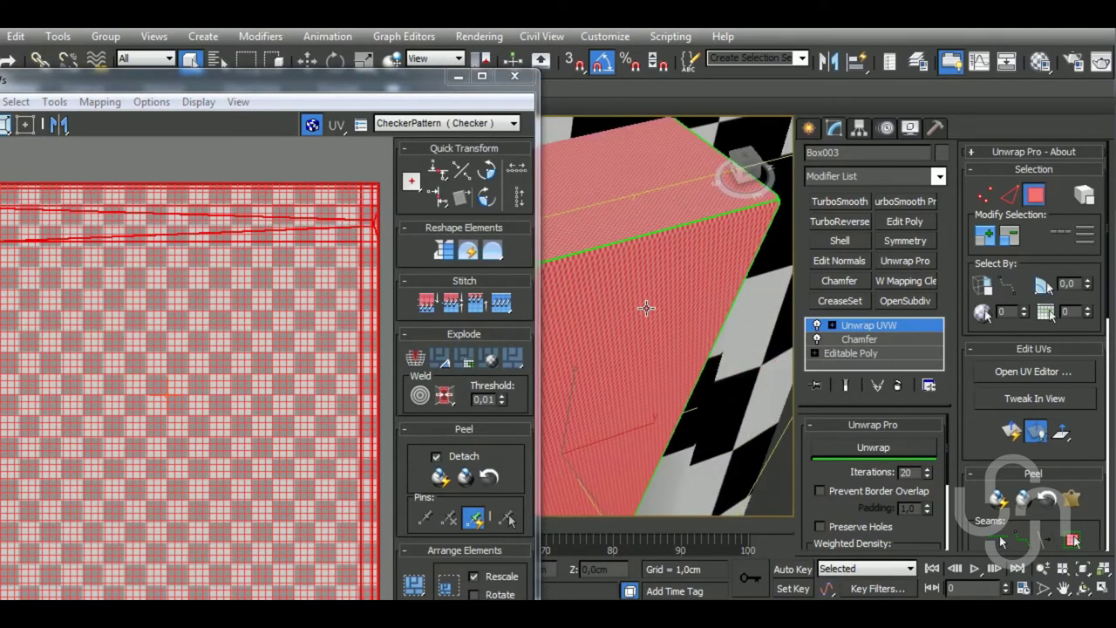
scroll(645, 308, "down", 5)
Apply Flatten Mapping to Box003's faces and pack the clusters
left_click(99, 102)
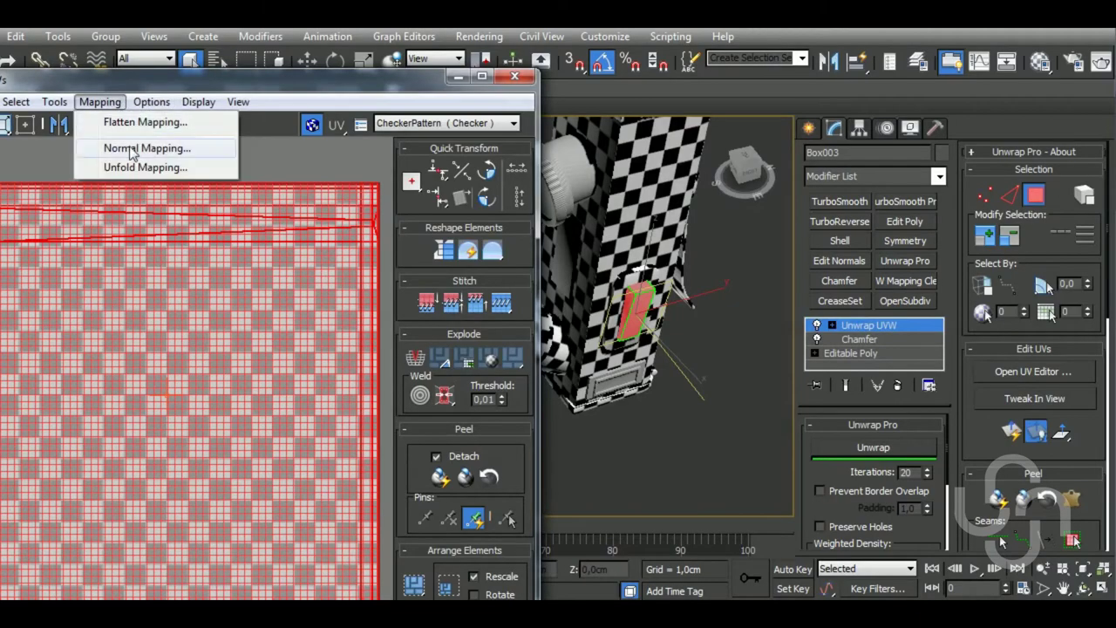
left_click(131, 117)
left_click(200, 94)
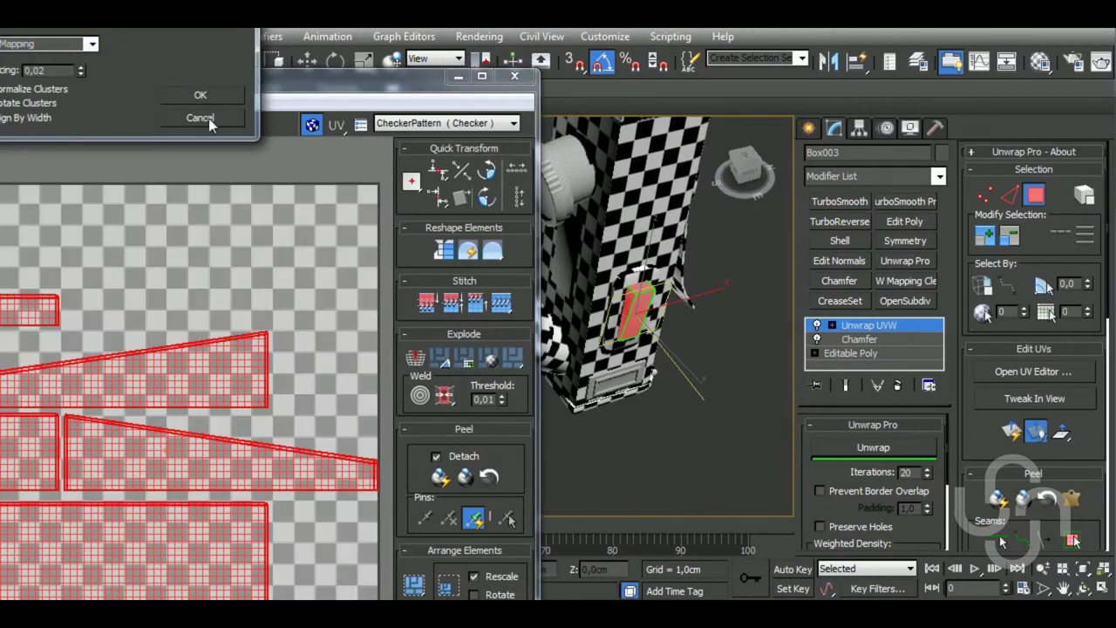
scroll(543, 251, "down", 3)
left_click(421, 452)
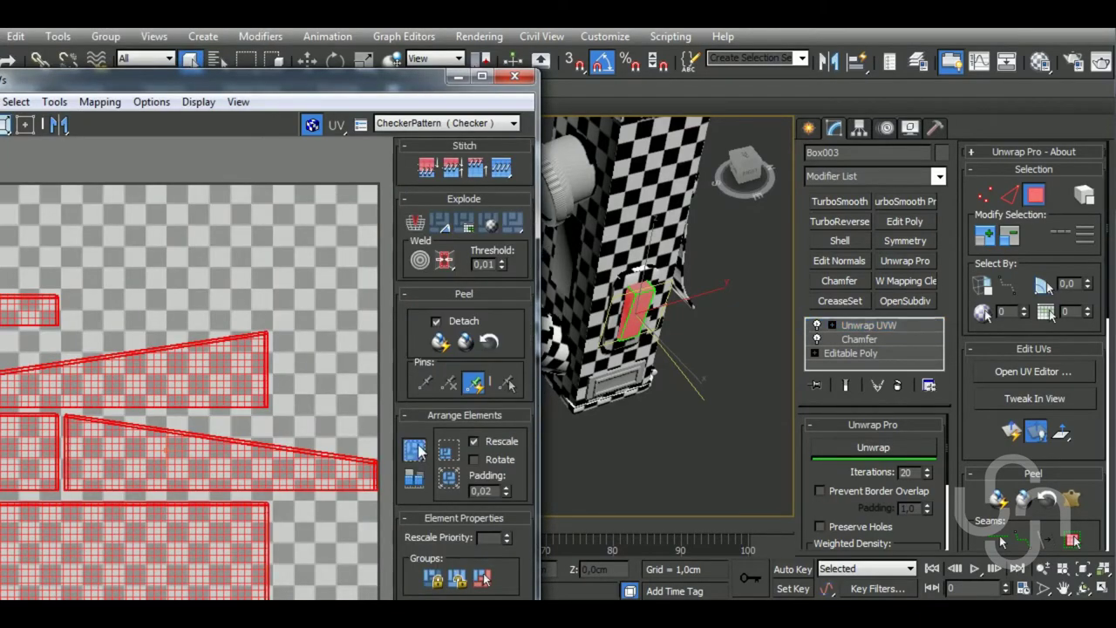
Shrink Box003's UV clusters to a tiny cluster and close the UV editor
scroll(713, 397, "up", 2)
scroll(681, 322, "up", 2)
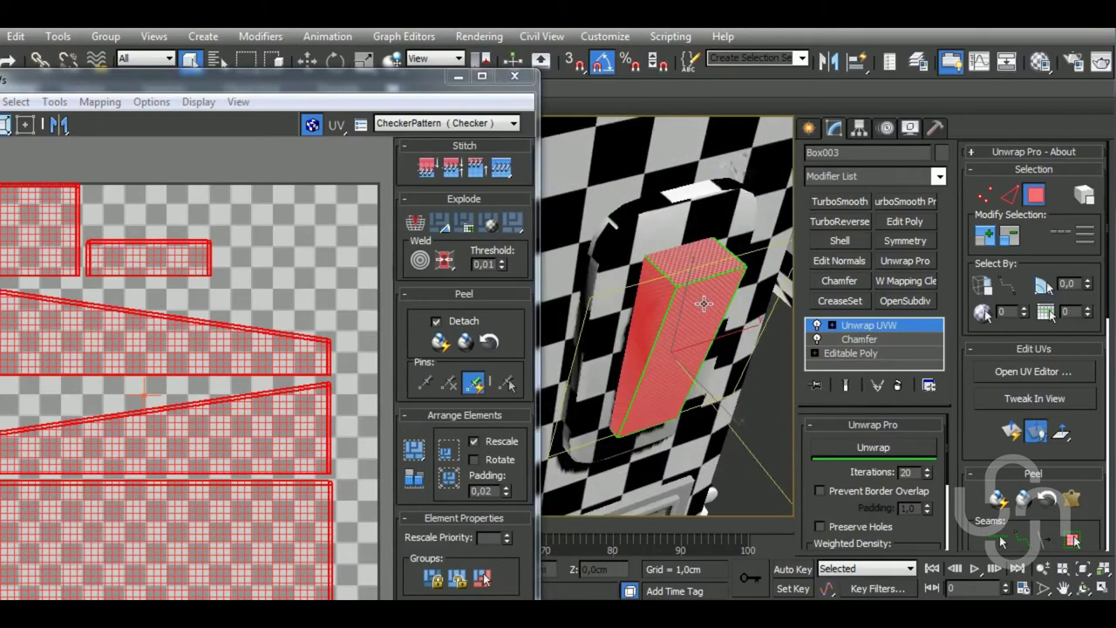
scroll(682, 322, "up", 3)
middle_click_drag(707, 252, 768, 353, "alt")
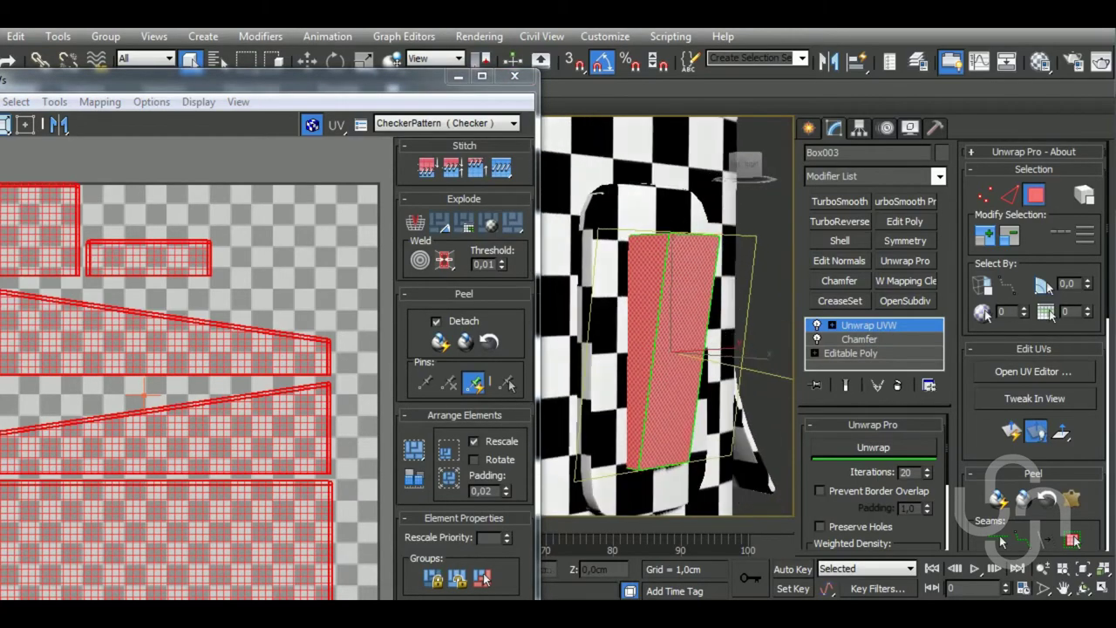
left_click_drag(192, 581, 197, 590)
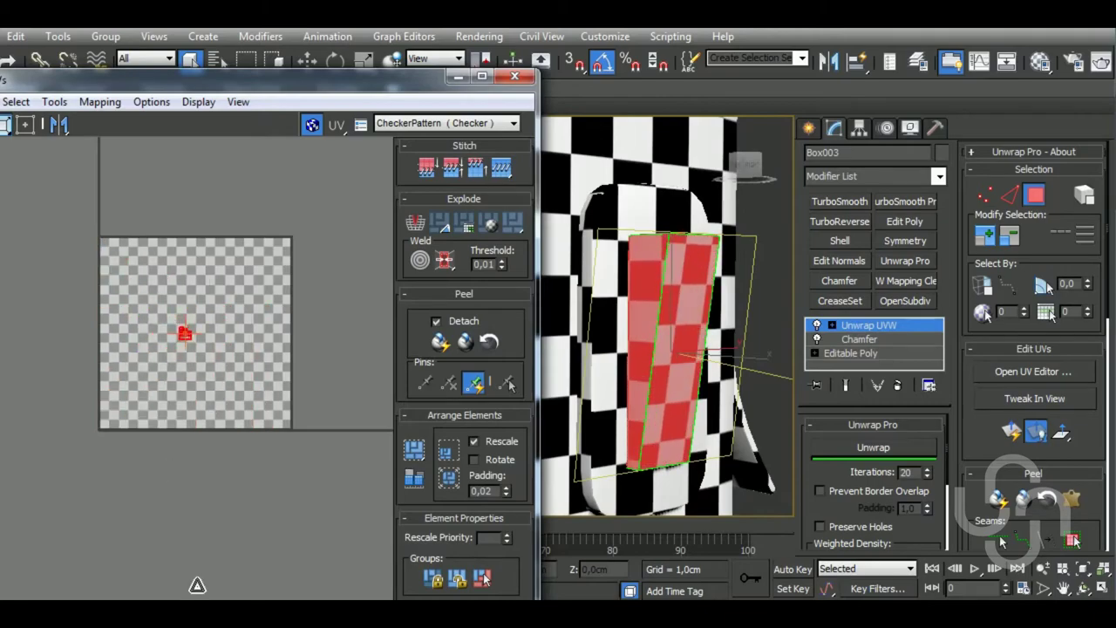
scroll(558, 436, "down", 5)
middle_click_drag(564, 415, 610, 409, "alt")
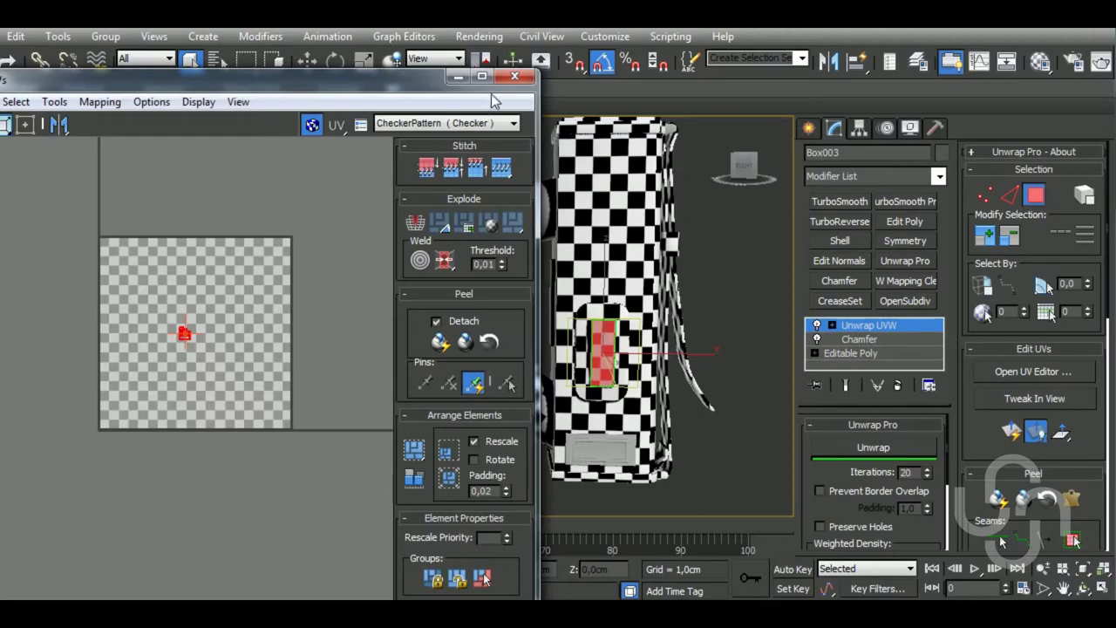
left_click(514, 75)
left_click(624, 458)
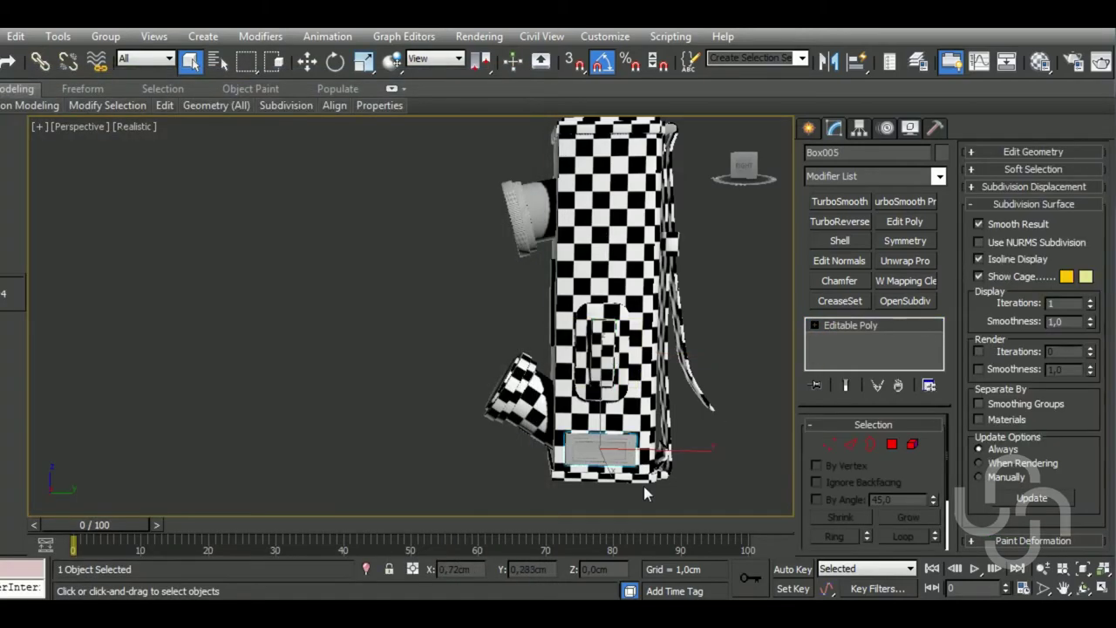
Add Unwrap UVW to the bottom box and apply normal mapping to its faces
left_click(910, 263)
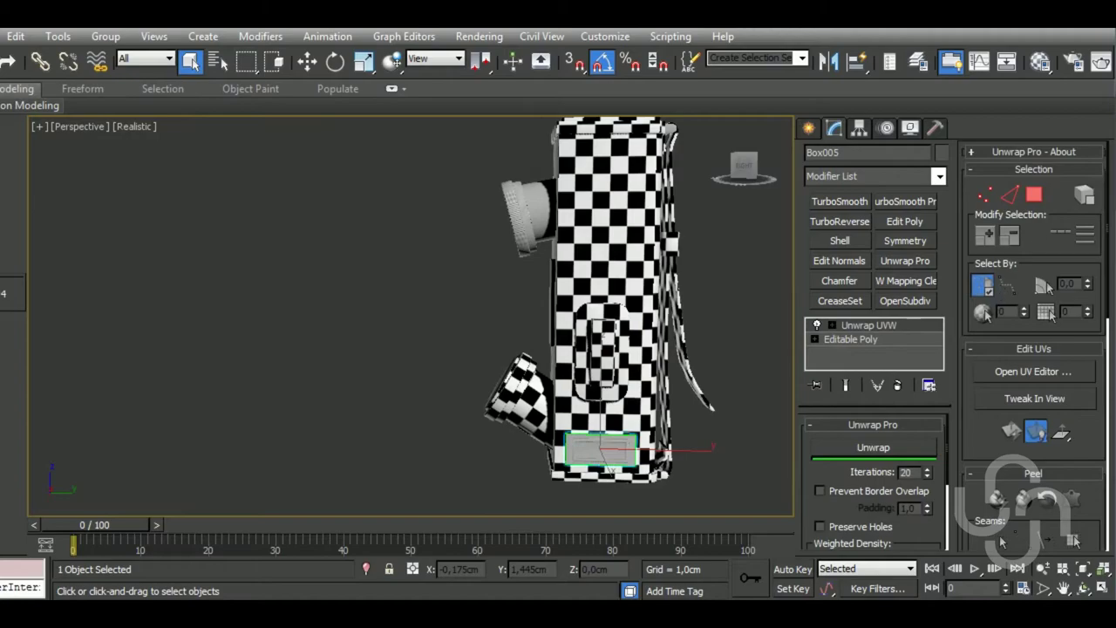
key("3")
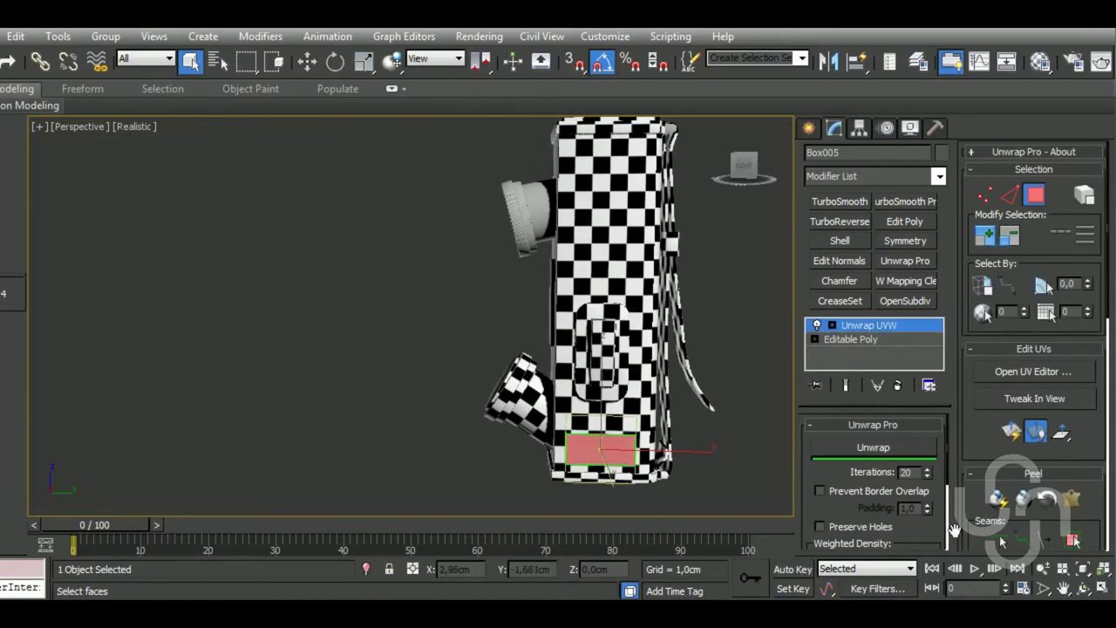
left_click(1033, 372)
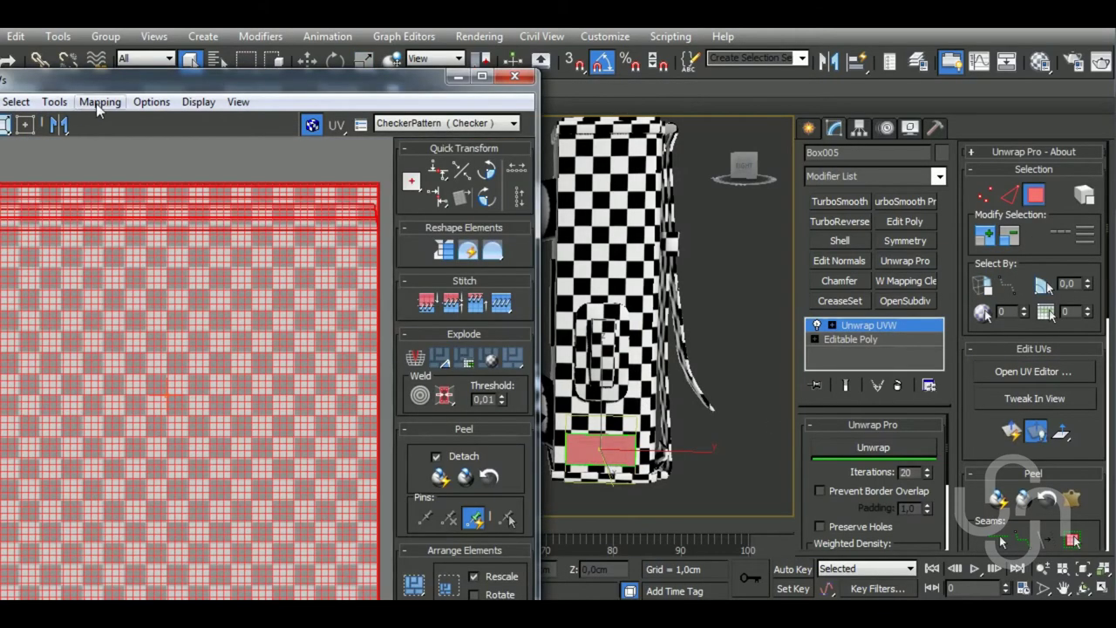
left_click(99, 102)
left_click(139, 147)
left_click_drag(122, 12, 139, 101)
left_click(110, 133)
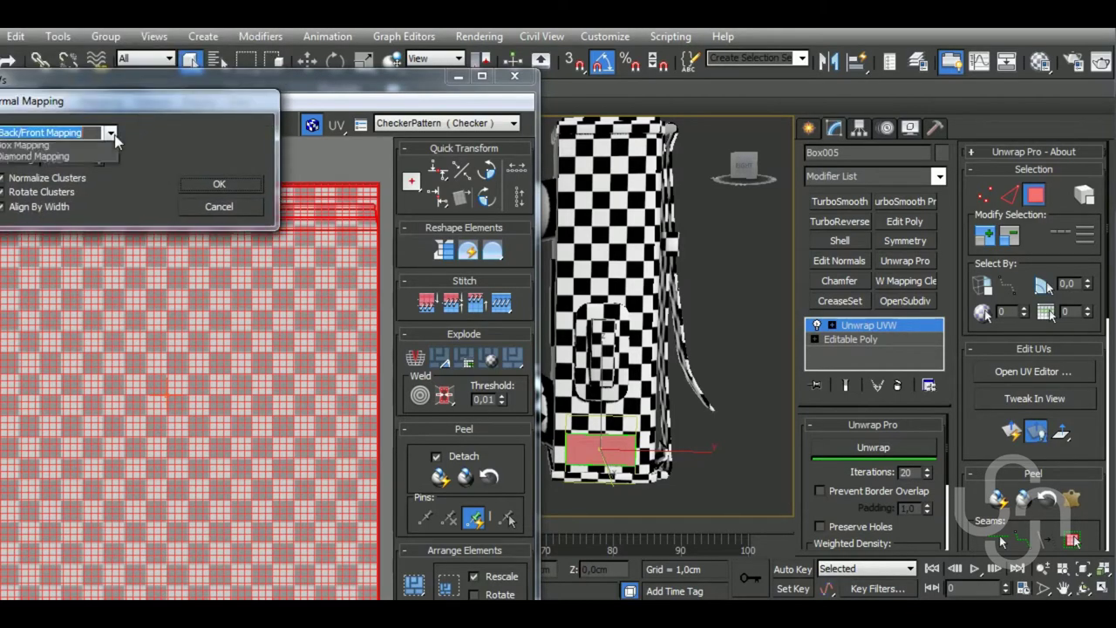
left_click(69, 191)
left_click(219, 184)
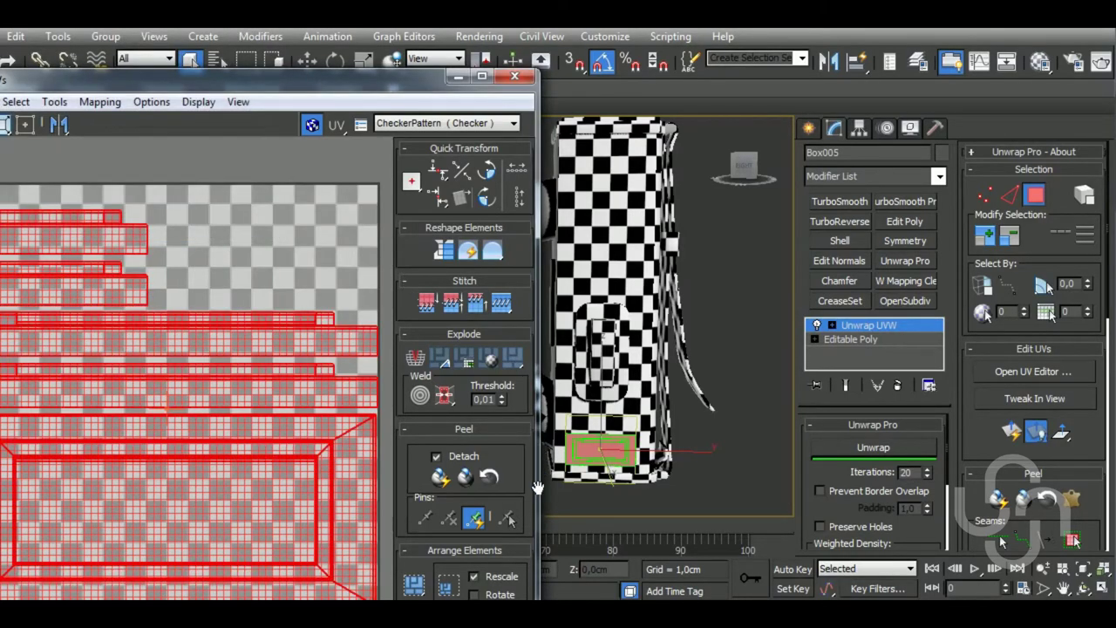
Pack the bottom box's new UV clusters into the square
scroll(538, 486, "down", 3)
left_click(414, 467)
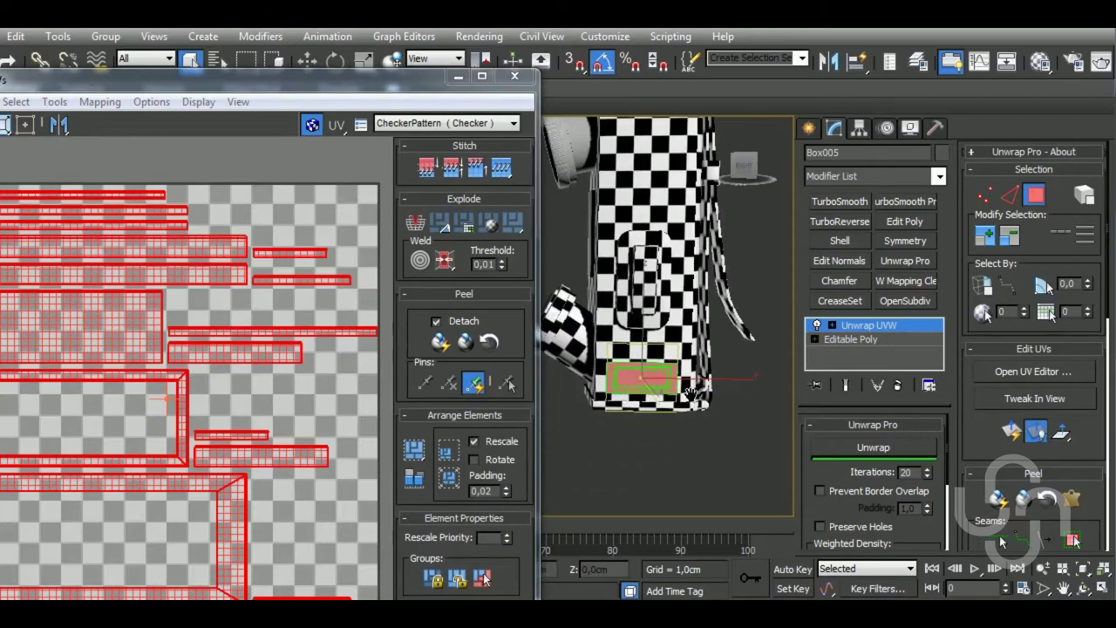
scroll(636, 388, "up", 3)
scroll(638, 390, "up", 3)
scroll(637, 390, "down", 5)
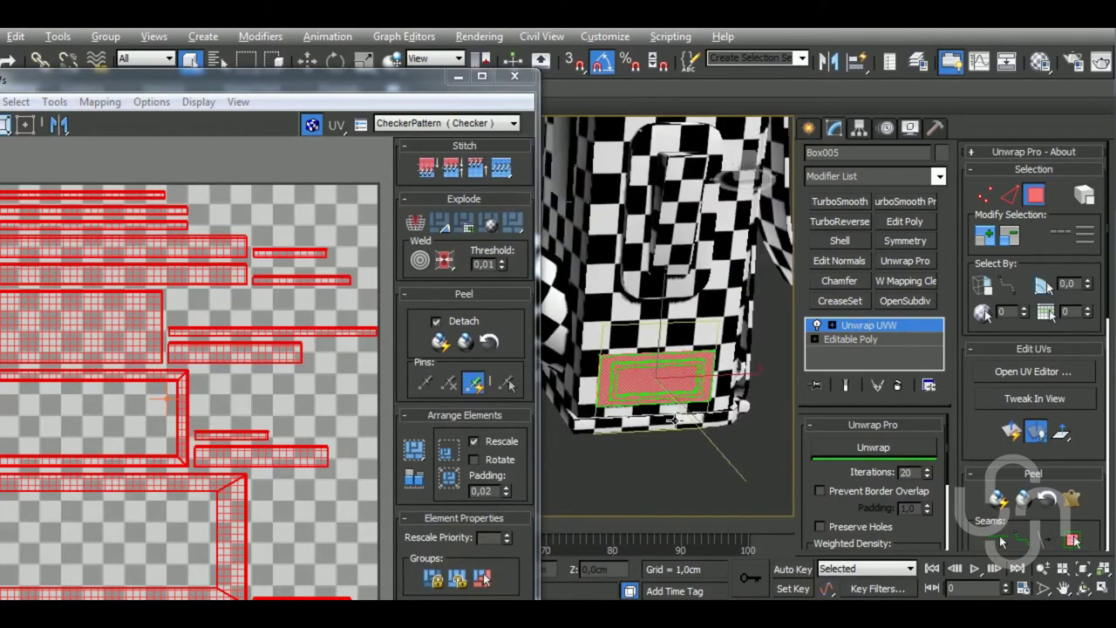
middle_click_drag(637, 389, 627, 390, "alt")
Shrink the bottom box's UVs into a tiny cluster and close the UV editor
scroll(627, 391, "up", 3)
scroll(634, 379, "up", 3)
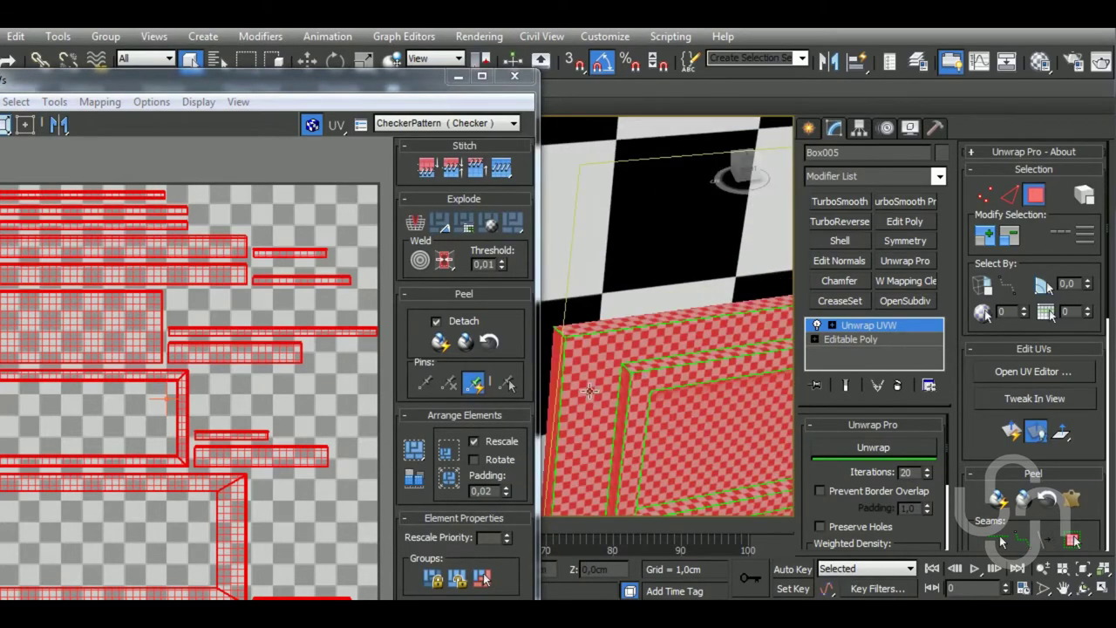
scroll(256, 385, "down", 2)
scroll(257, 385, "down", 2)
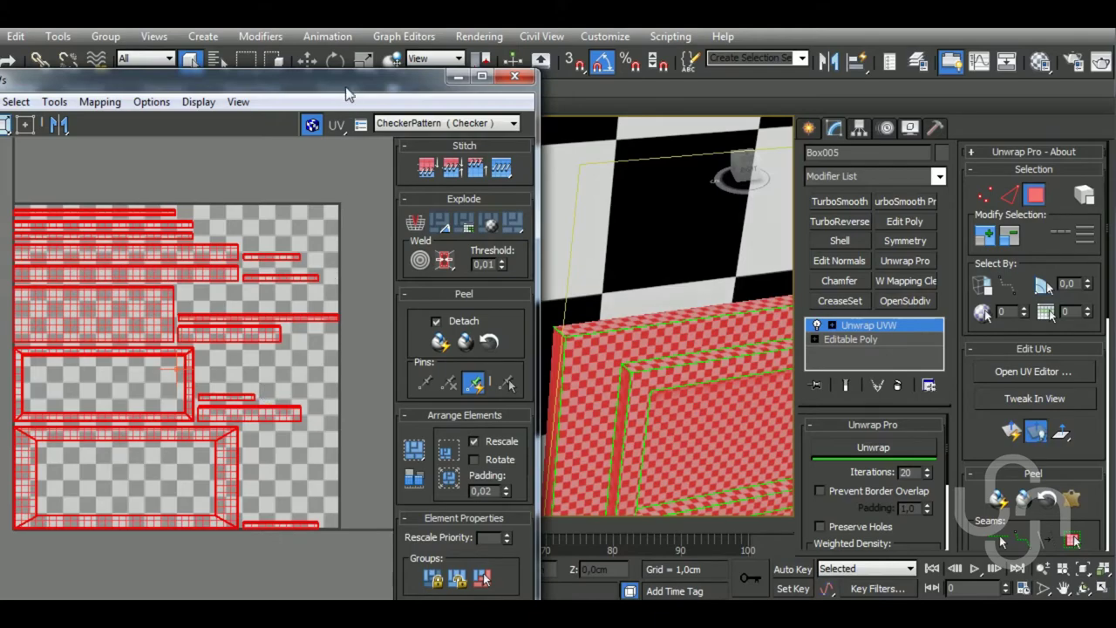
left_click_drag(345, 80, 369, 105)
scroll(269, 360, "down", 3)
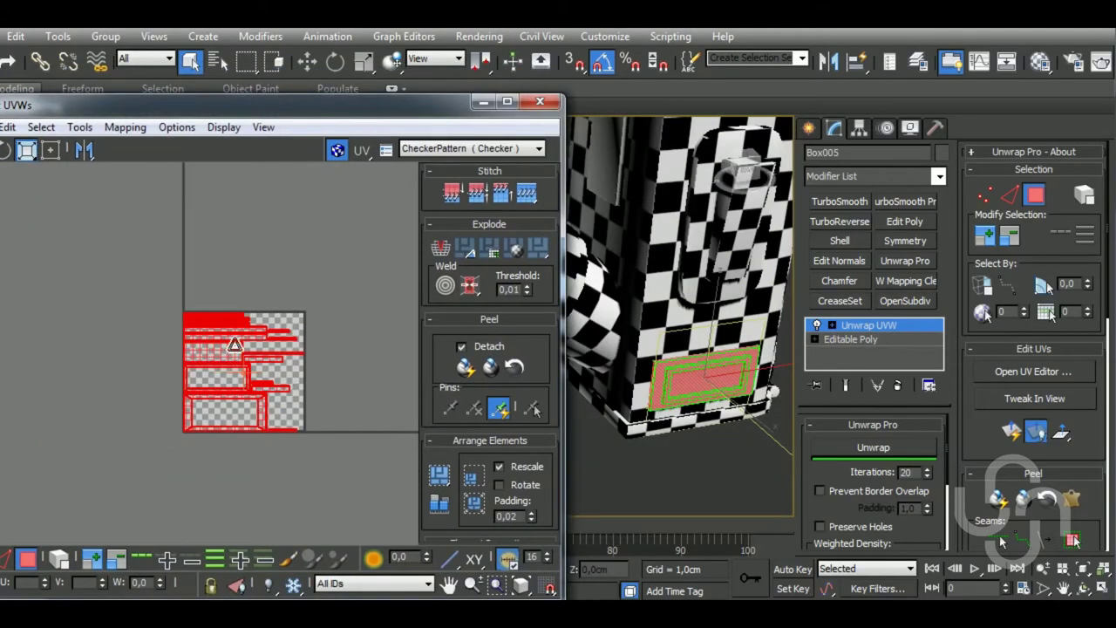
mouse_move(238, 376)
left_mouse_down()
mouse_move(249, 498)
mouse_move(269, 477)
left_mouse_up()
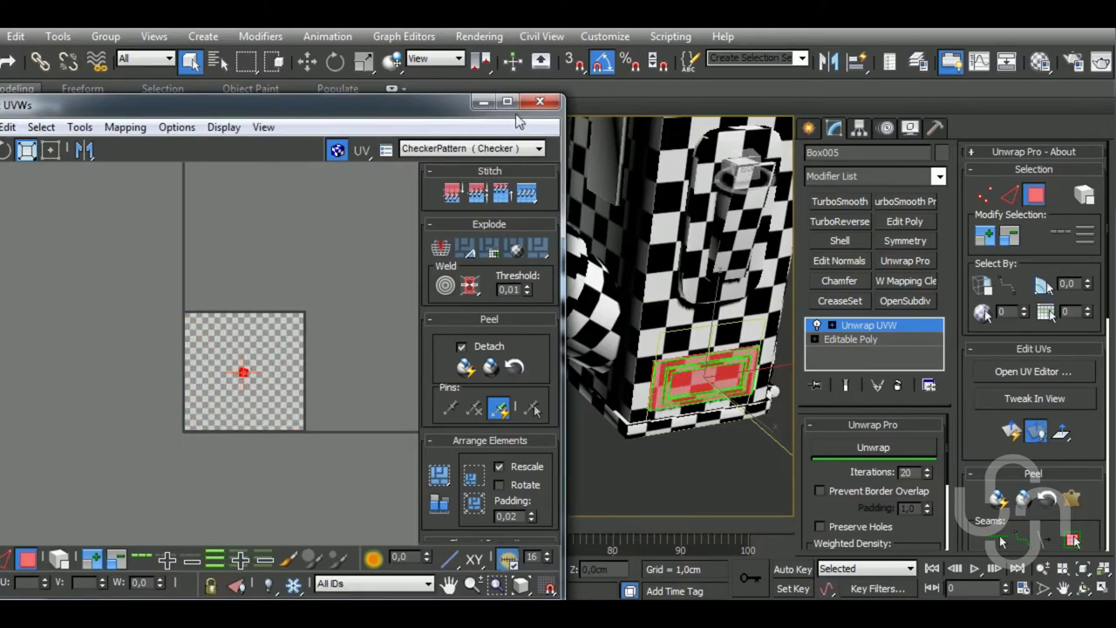
left_click(539, 101)
mouse_move(488, 409)
middle_mouse_down("alt")
mouse_move(529, 439)
mouse_move(704, 373)
mouse_move(689, 384)
mouse_move(697, 416)
middle_mouse_up("alt")
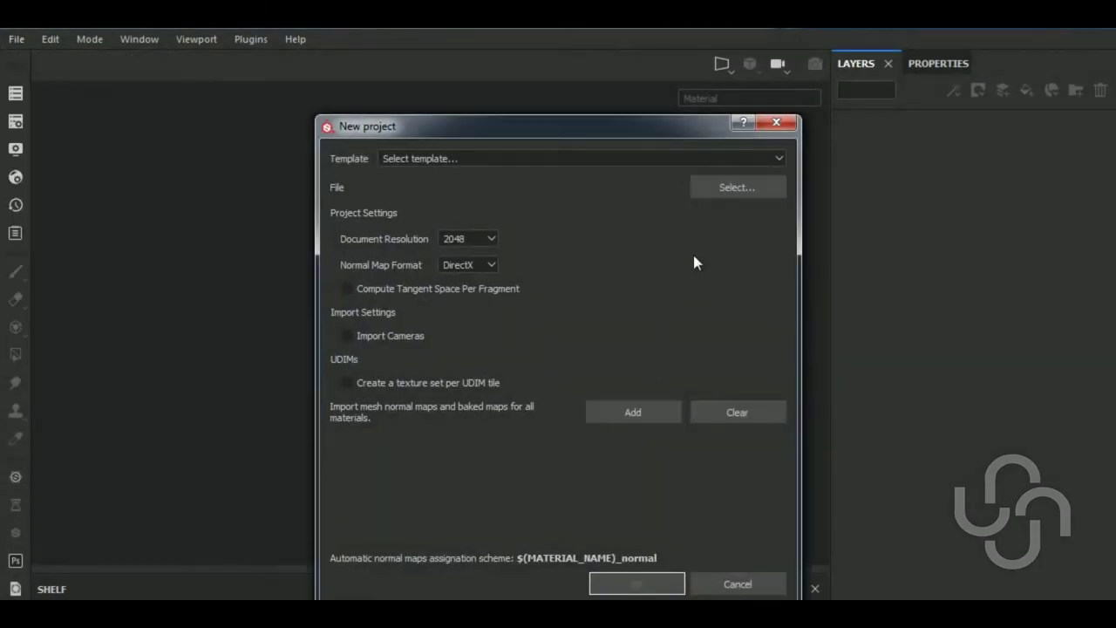
Create a new Substance Painter project using the obj.obj mesh file
left_click(722, 186)
left_click(615, 319)
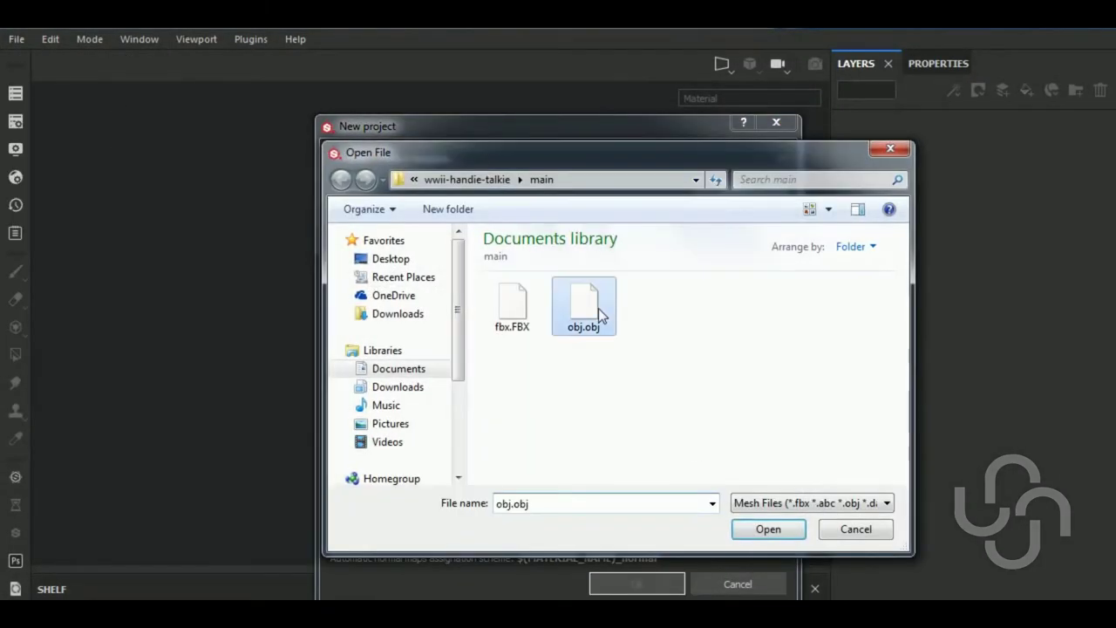
left_click(749, 530)
left_click(659, 584)
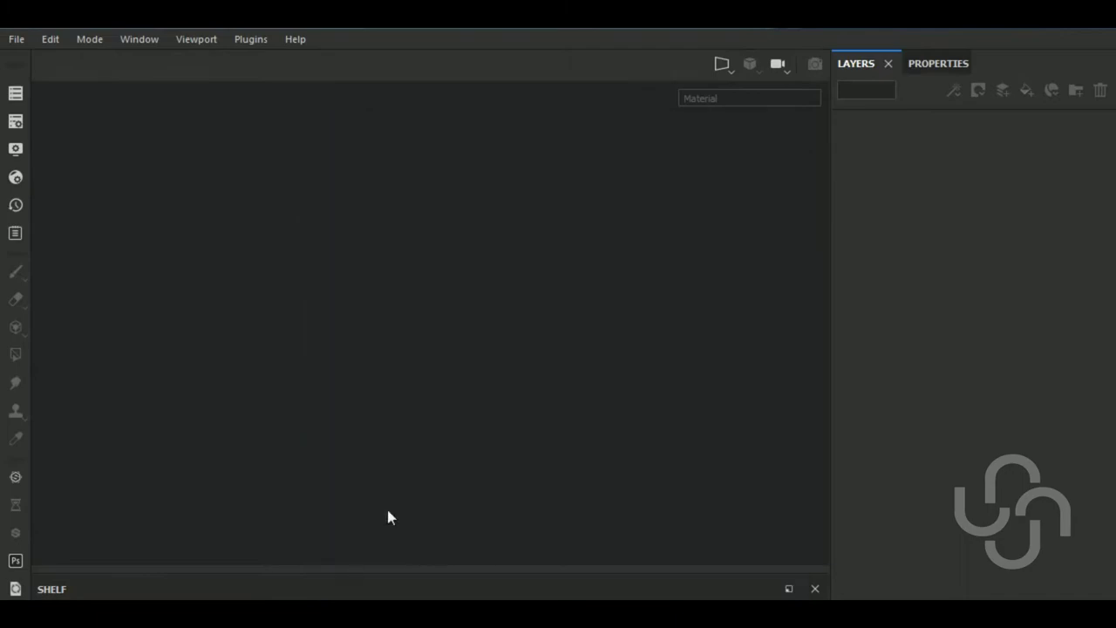
scroll(575, 391, "down", 2)
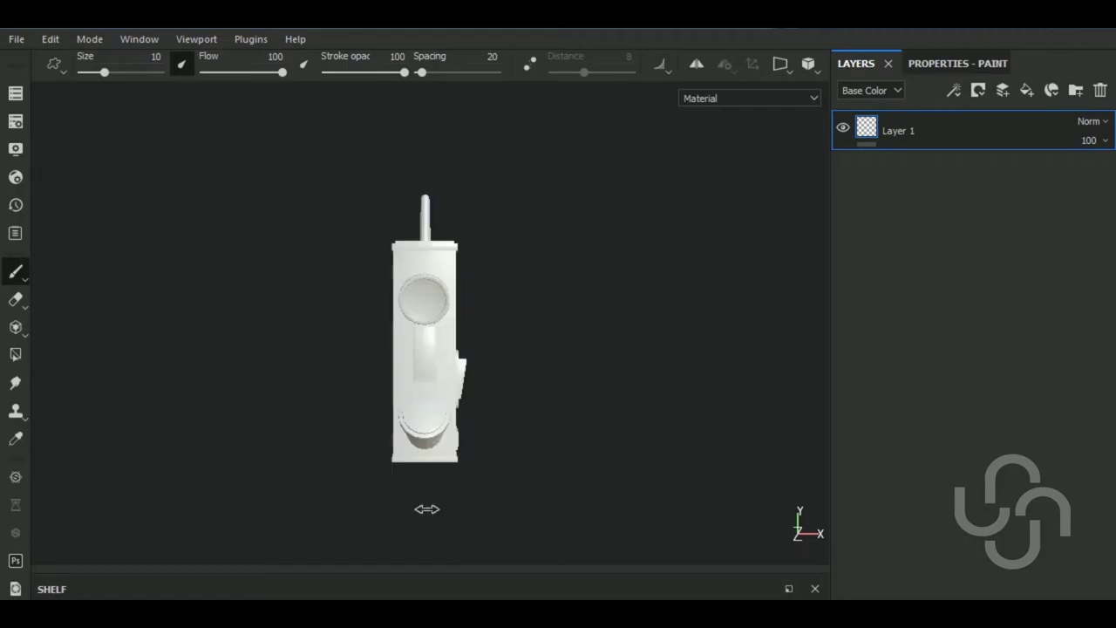
Set up mesh map baking at 2048 output size with ID and Thickness maps excluded
left_click_drag(618, 440, 675, 443)
left_click(13, 120)
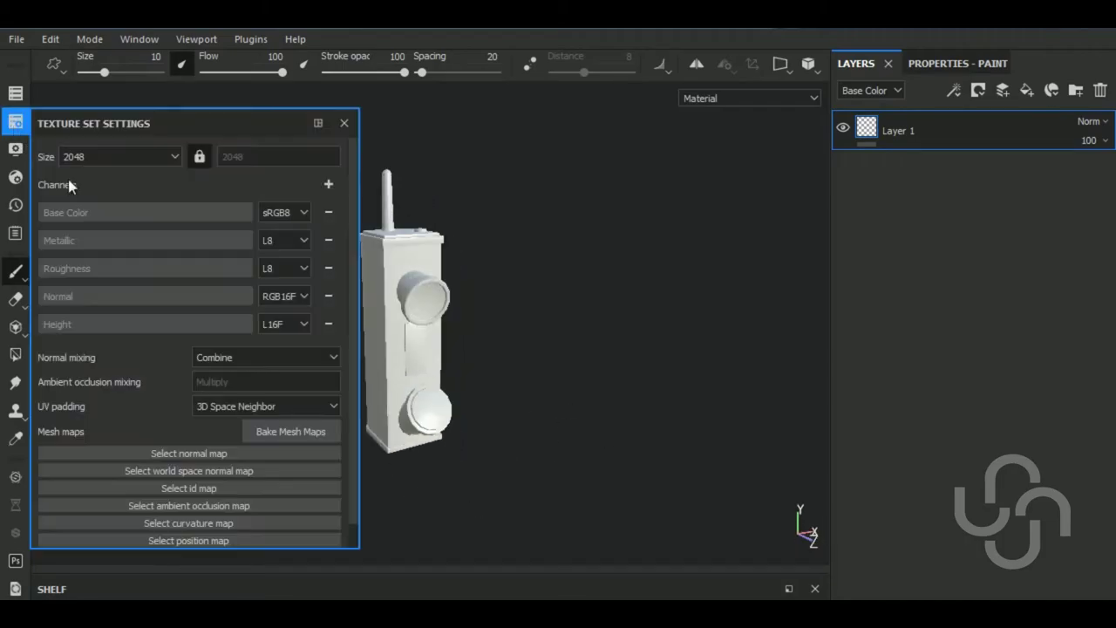
left_click(286, 431)
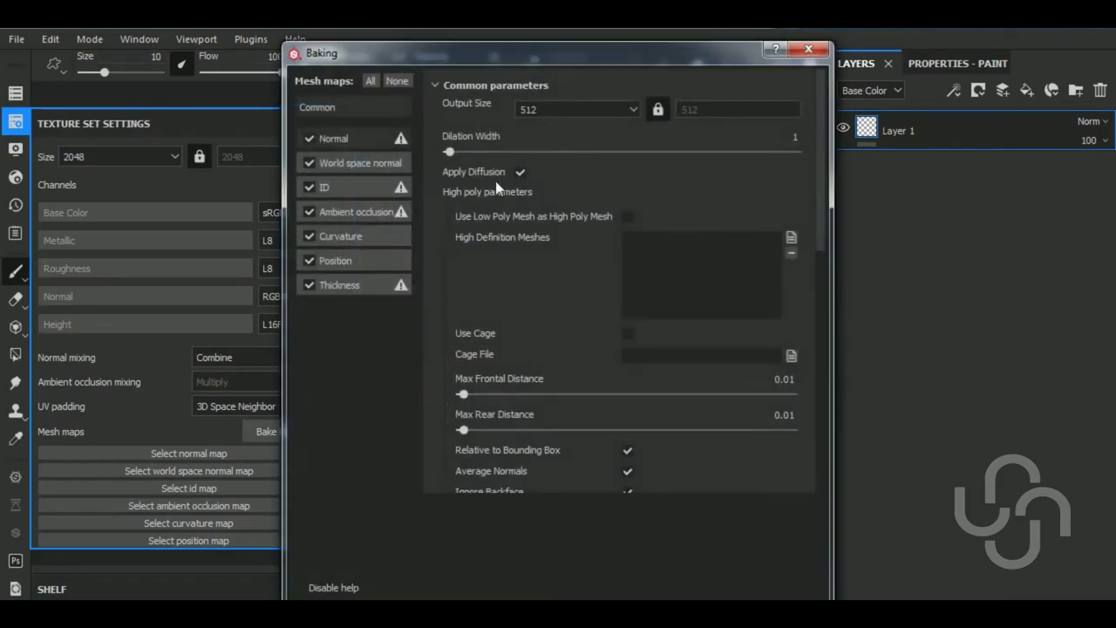
left_click(309, 187)
left_click(309, 285)
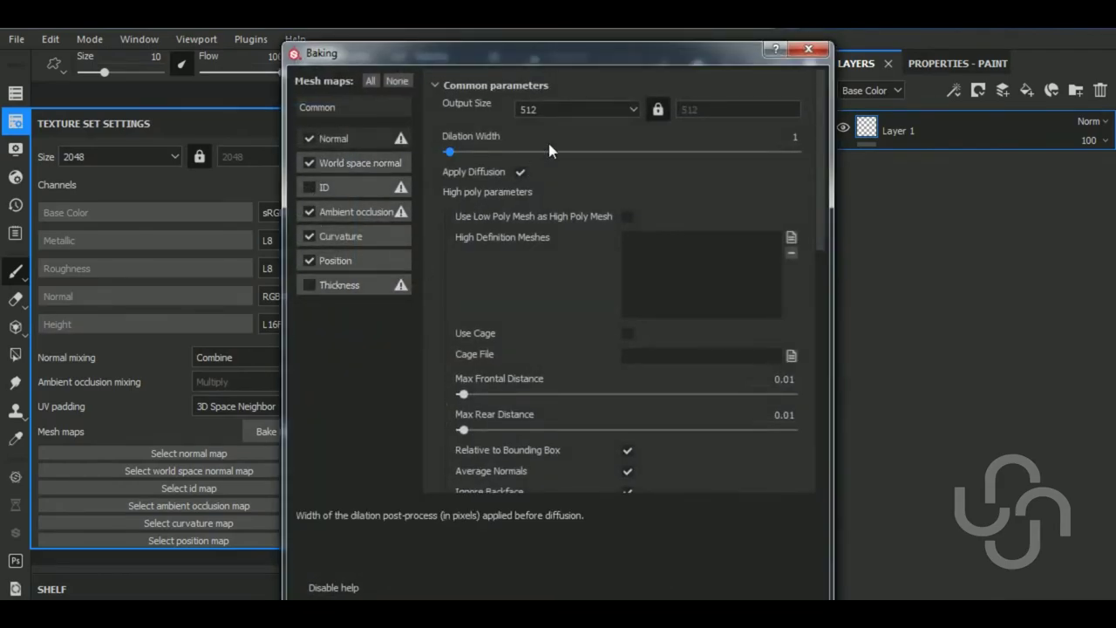
left_click(602, 115)
left_click(563, 189)
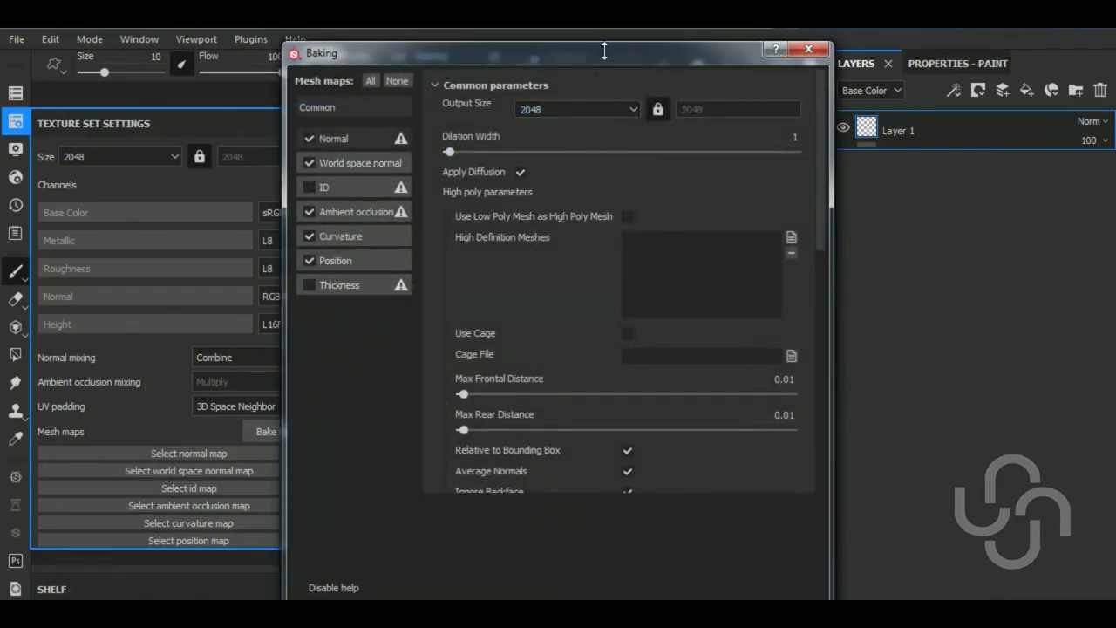
Bake the normal, world space normal, ambient occlusion, curvature and position maps
mouse_move(603, 59)
left_mouse_down()
mouse_move(602, 163)
mouse_move(608, 72)
left_mouse_up()
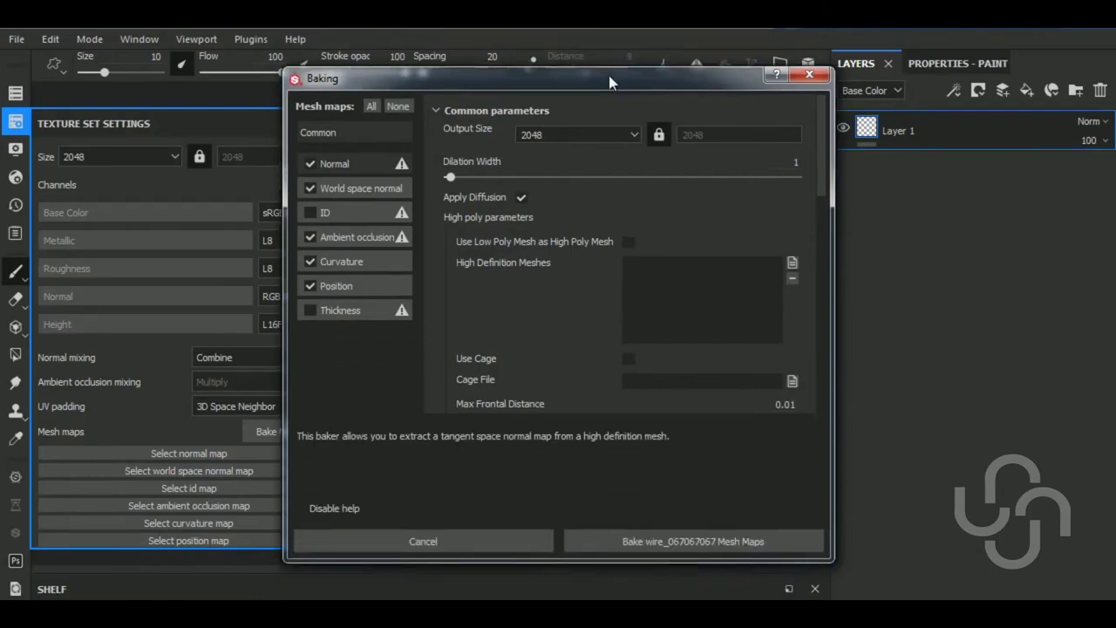
left_click(740, 542)
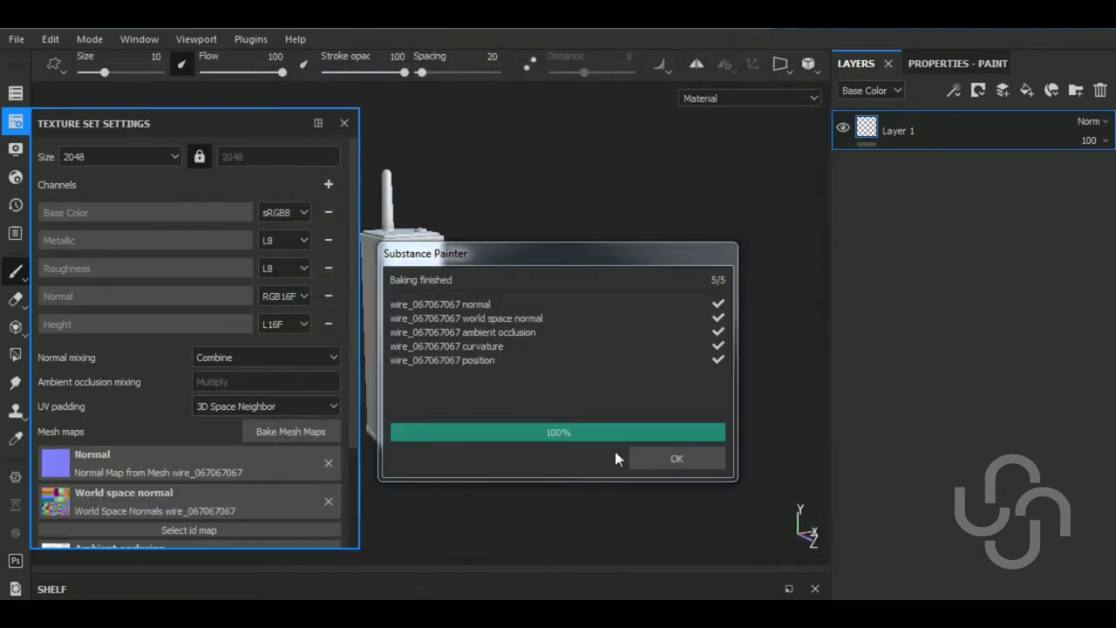
left_click(673, 457)
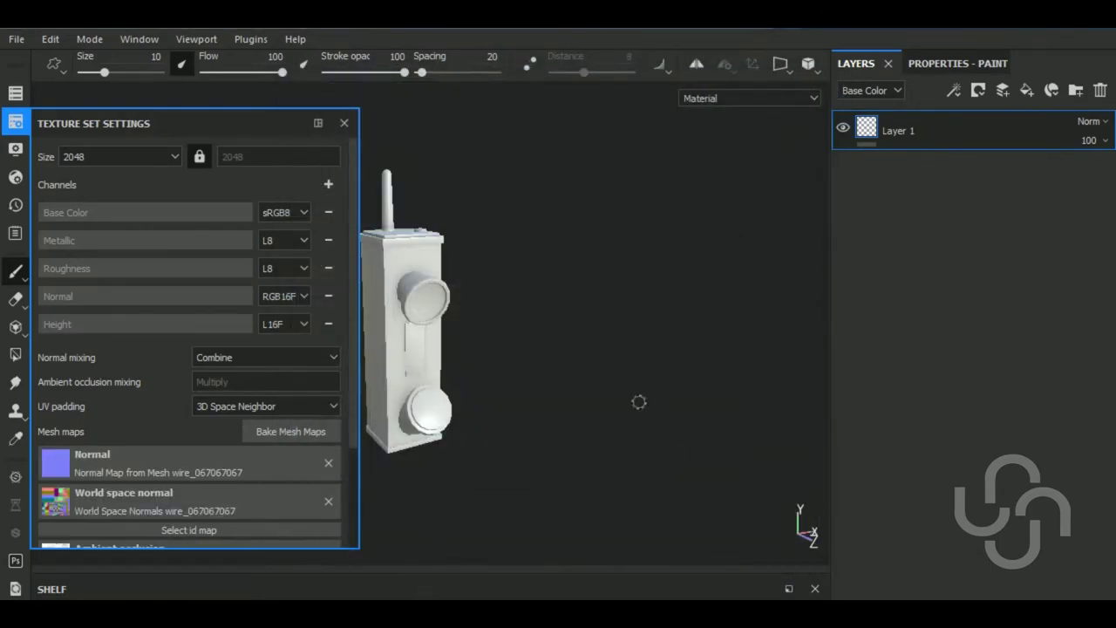
left_click(15, 123)
Enlarge the shelf to show more of the materials
mouse_move(538, 401)
left_mouse_down("alt")
mouse_move(639, 406)
mouse_move(546, 413)
mouse_move(591, 441)
mouse_move(647, 416)
mouse_move(601, 452)
left_mouse_up("alt")
left_click_drag(549, 486, 515, 486, "alt")
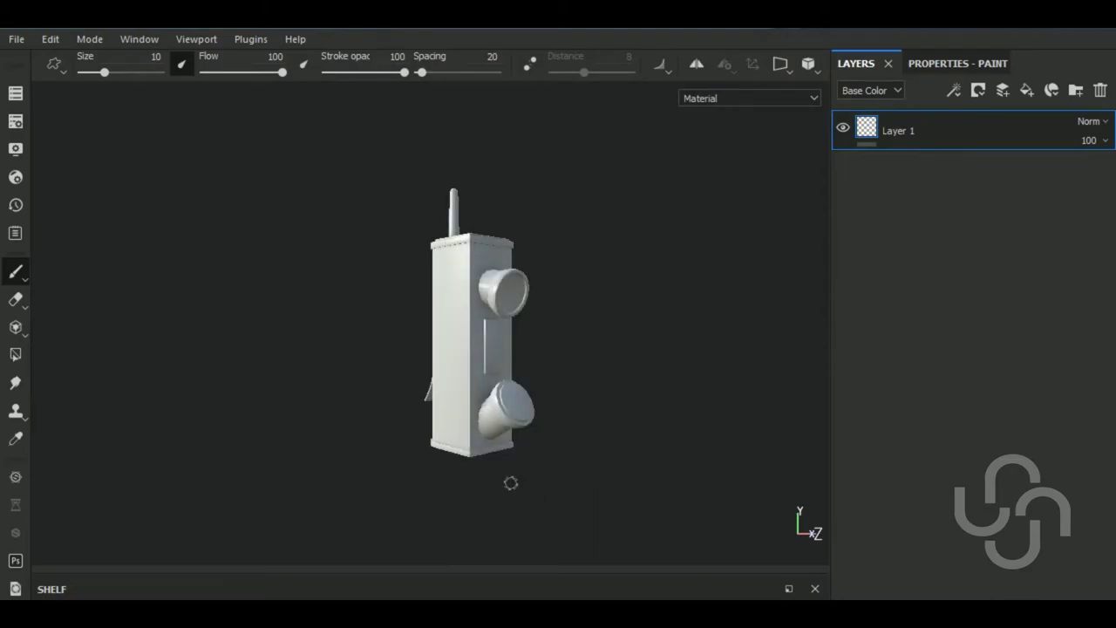
left_click_drag(484, 582, 541, 410)
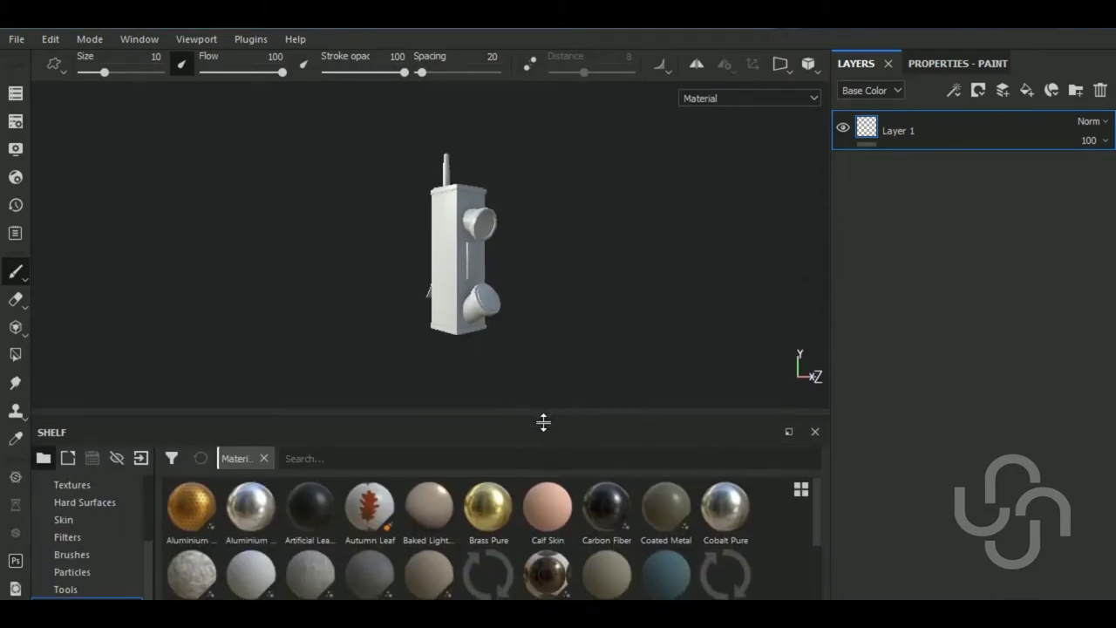
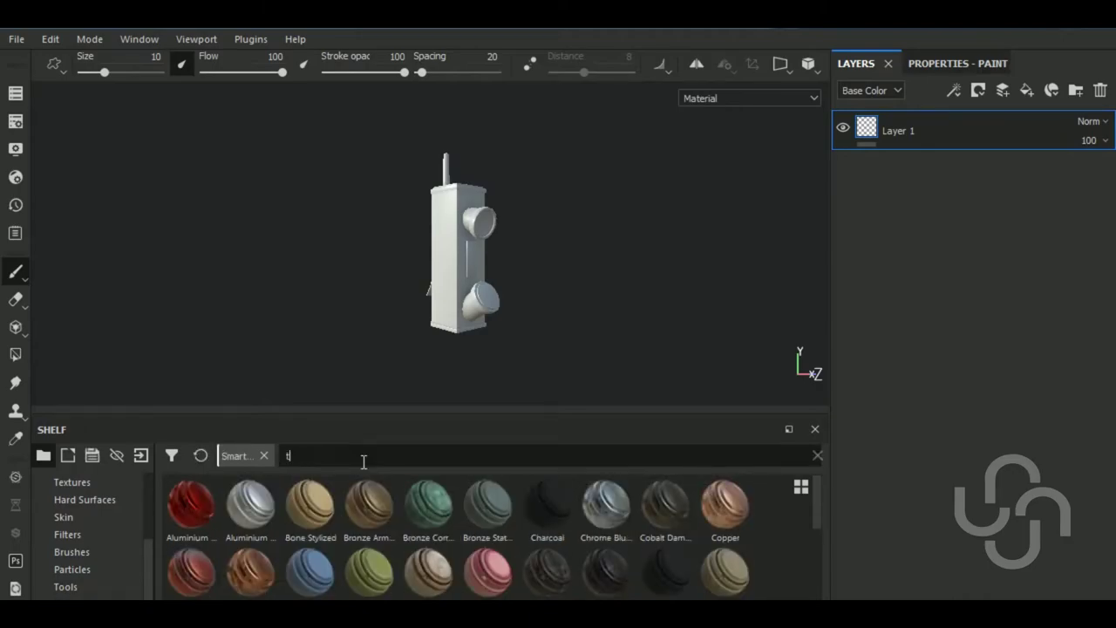
Add the Steel Tank Painted smart material from a 'tank' shelf search to the layer stack
type("ank")
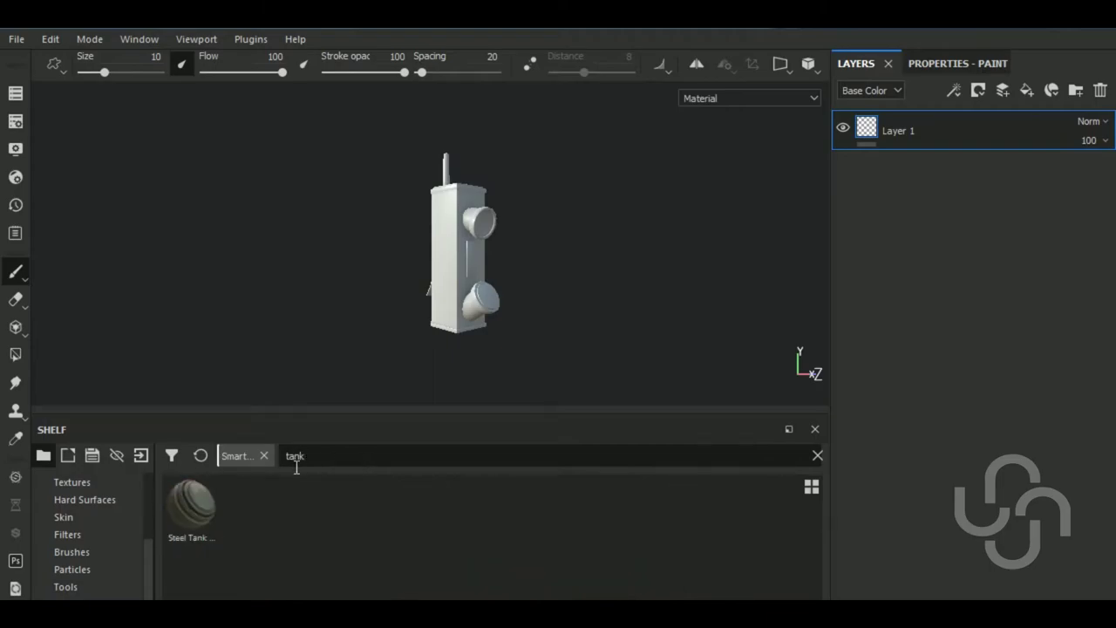
left_click_drag(196, 501, 1017, 295)
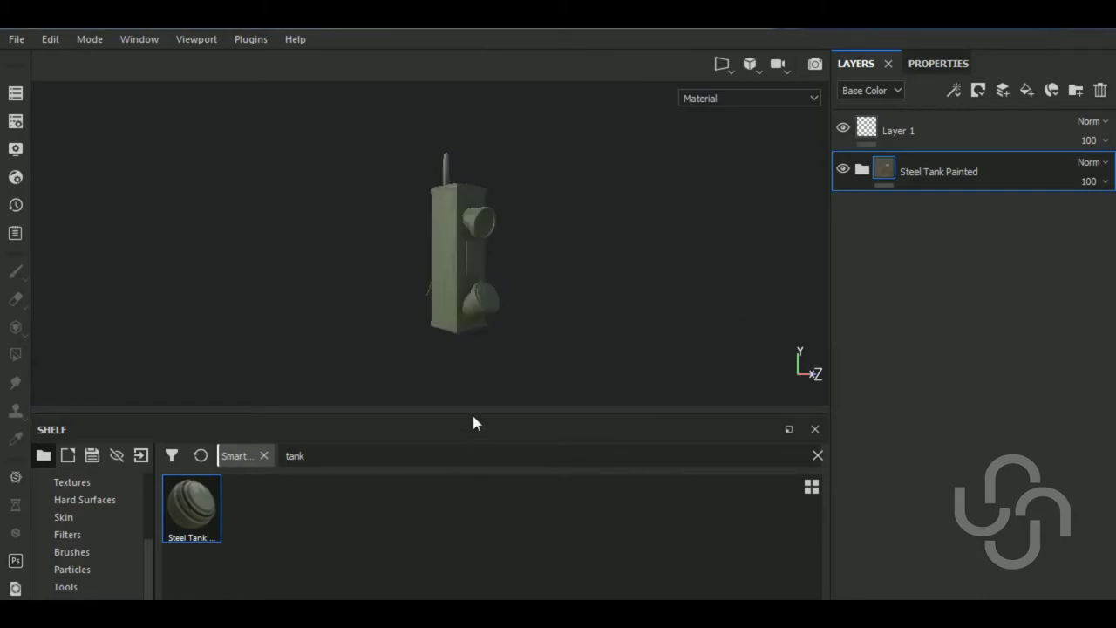
left_click_drag(481, 413, 480, 551)
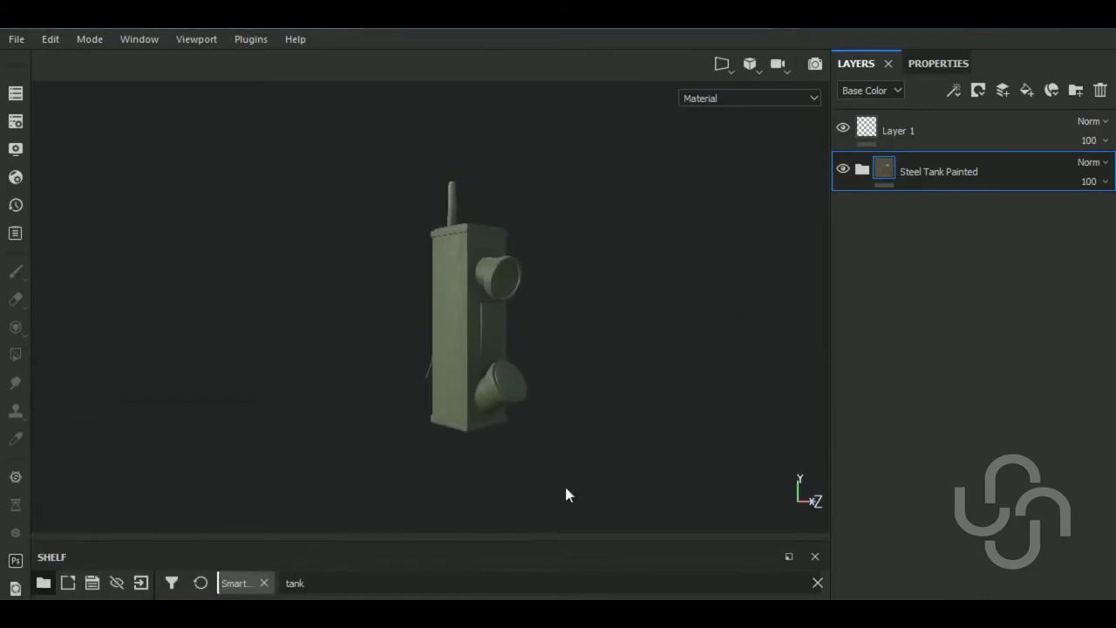
Give the Steel Tank Painted layer a black mask so it starts hidden
left_click(955, 91)
left_click(977, 90)
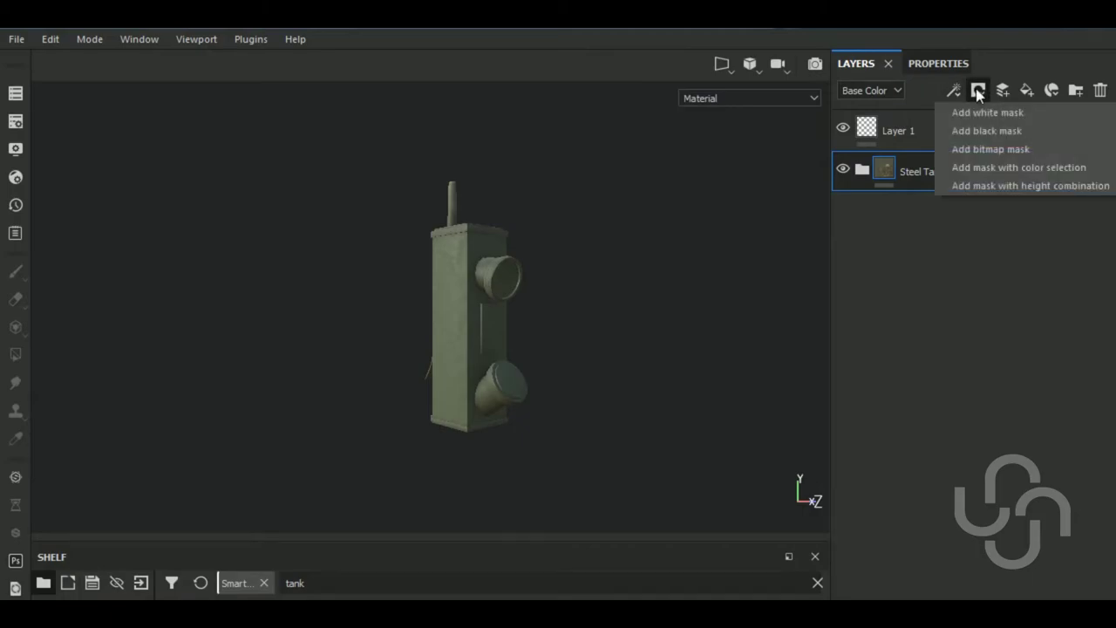
left_click(993, 130)
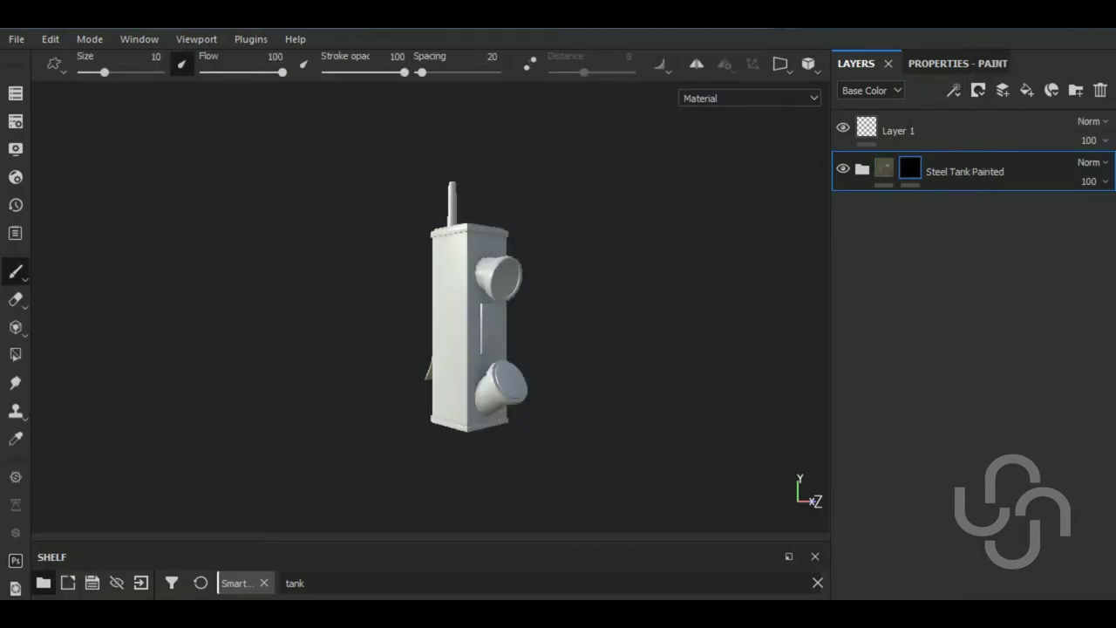
Polygon-fill the radio's main box in Mesh mode to reveal the green steel
key("4")
left_click(970, 66)
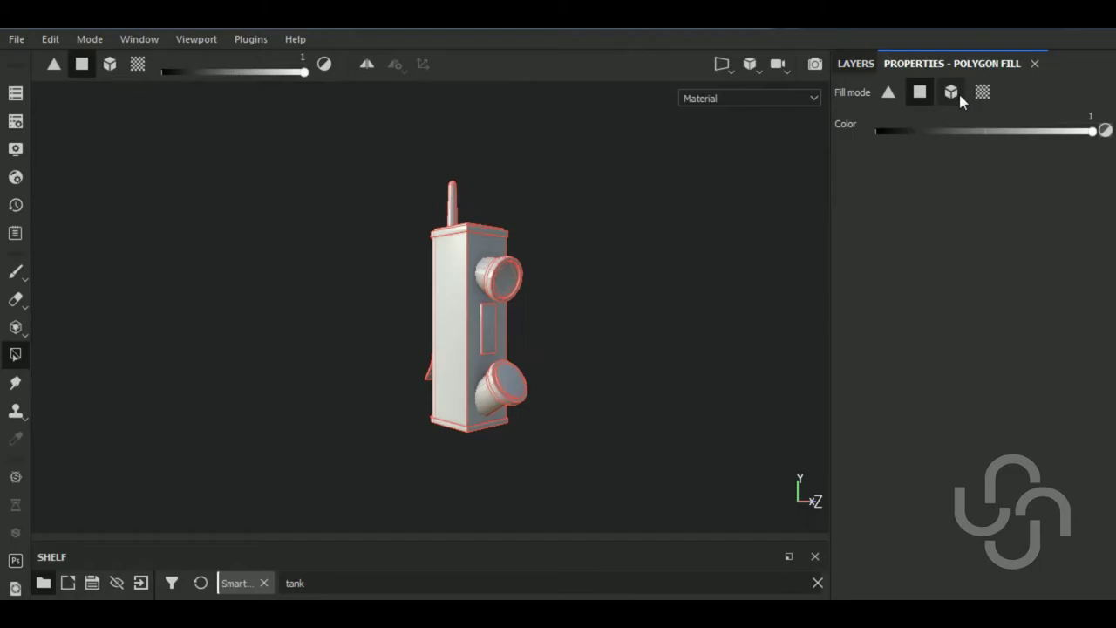
left_click(958, 96)
left_click(477, 274)
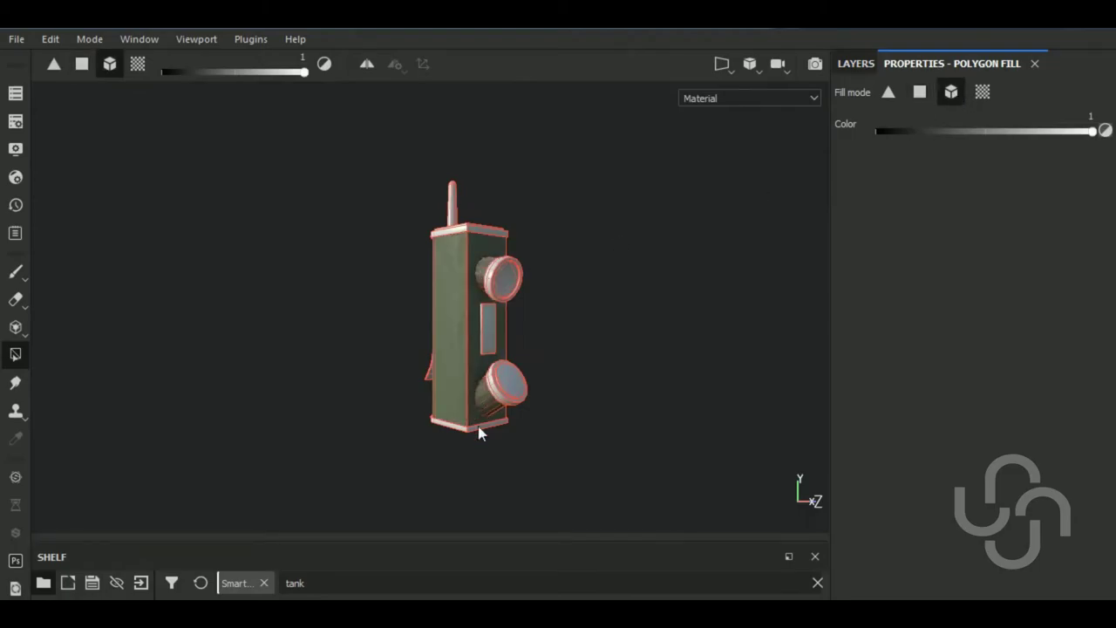
Orbit around the radio to check the steel fill on the box, strap side and lights
mouse_move(511, 251)
left_mouse_down("alt")
mouse_move(590, 341)
mouse_move(561, 391)
mouse_move(569, 440)
left_mouse_up("alt")
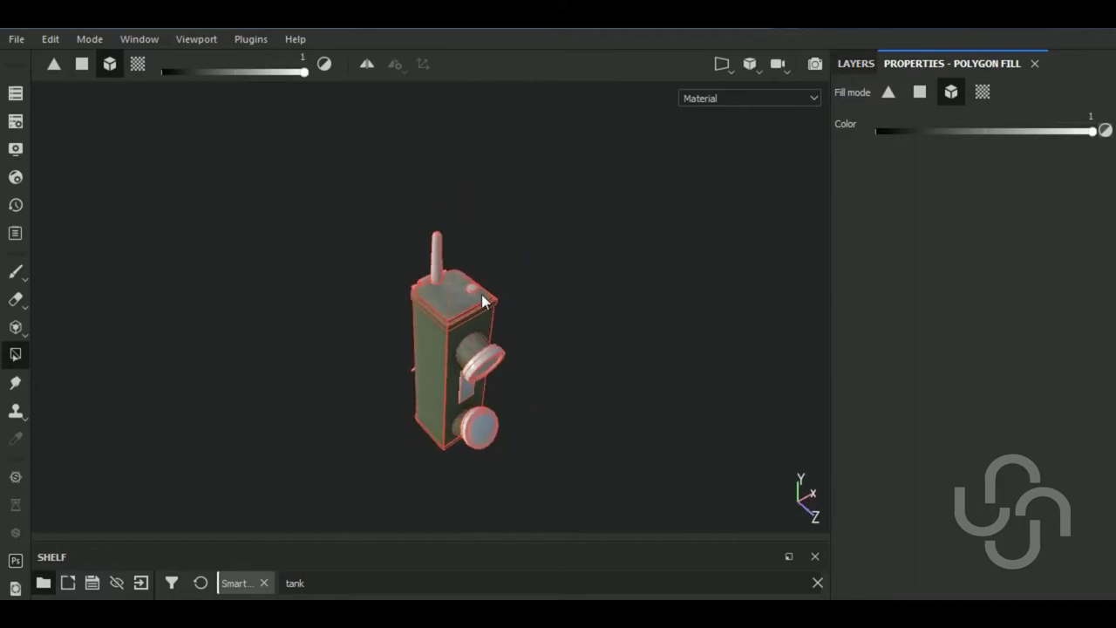
mouse_move(476, 424)
left_mouse_down("alt")
mouse_move(600, 406)
mouse_move(608, 351)
mouse_move(436, 296)
left_mouse_up("alt")
scroll(458, 298, "up", 2)
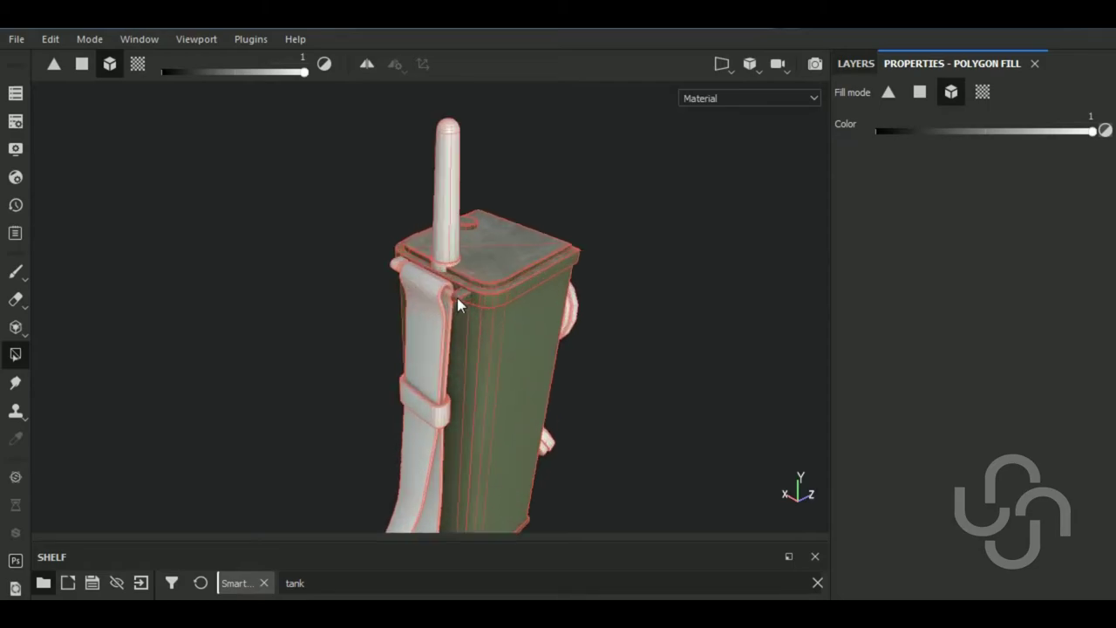
scroll(449, 294, "down", 1)
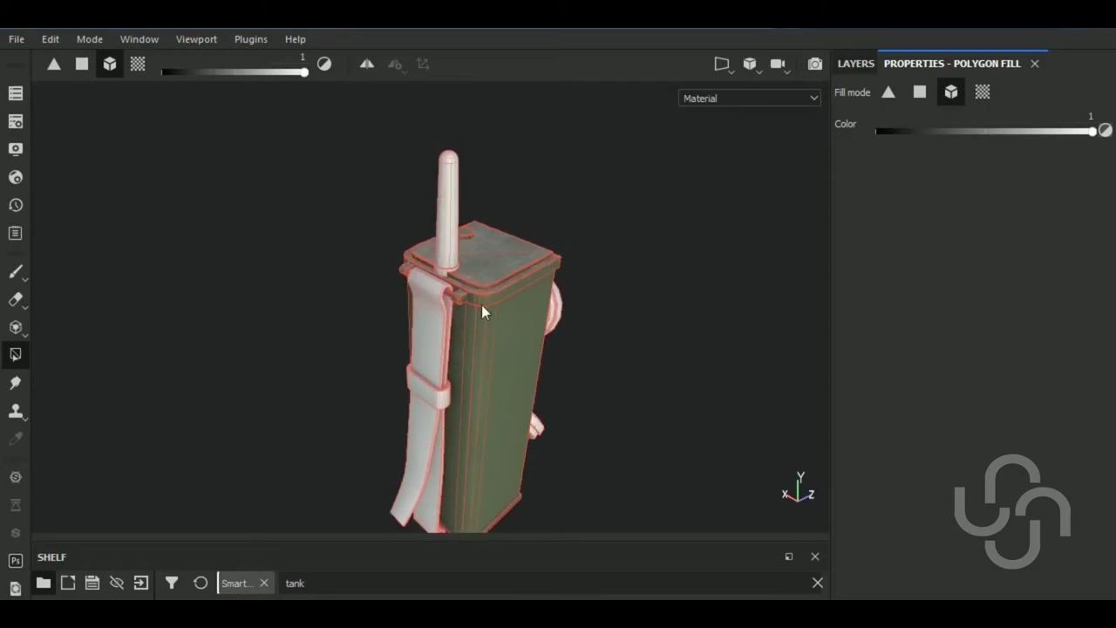
mouse_move(485, 306)
middle_mouse_down("alt")
mouse_move(650, 344)
mouse_move(611, 306)
middle_mouse_up("alt")
scroll(438, 408, "up", 1)
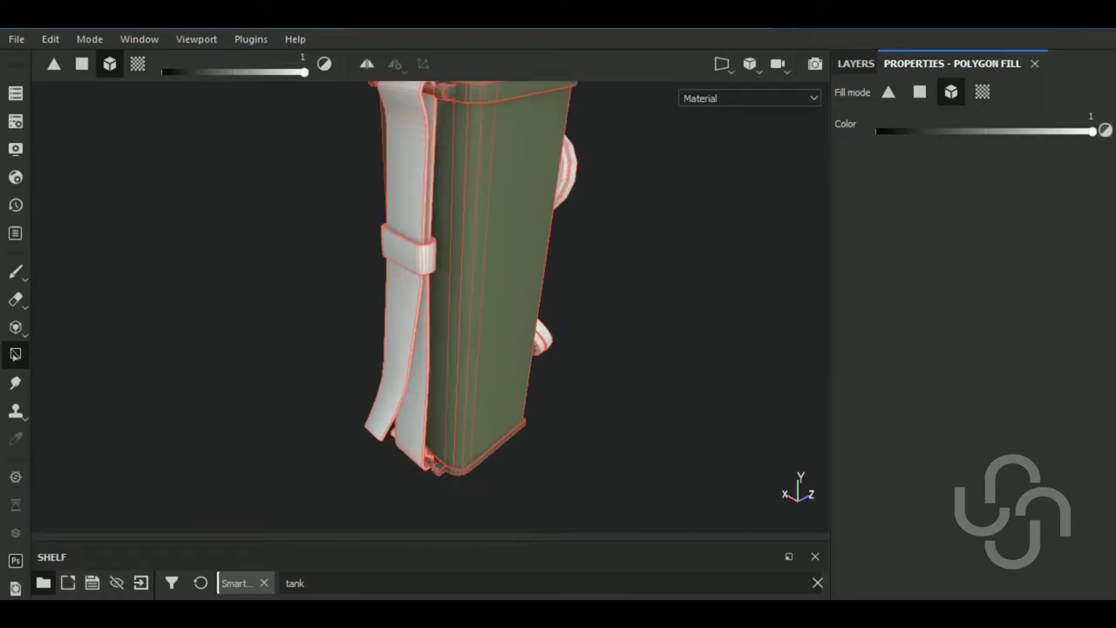
mouse_move(620, 449)
left_mouse_down("alt")
mouse_move(640, 443)
mouse_move(491, 503)
left_mouse_up("alt")
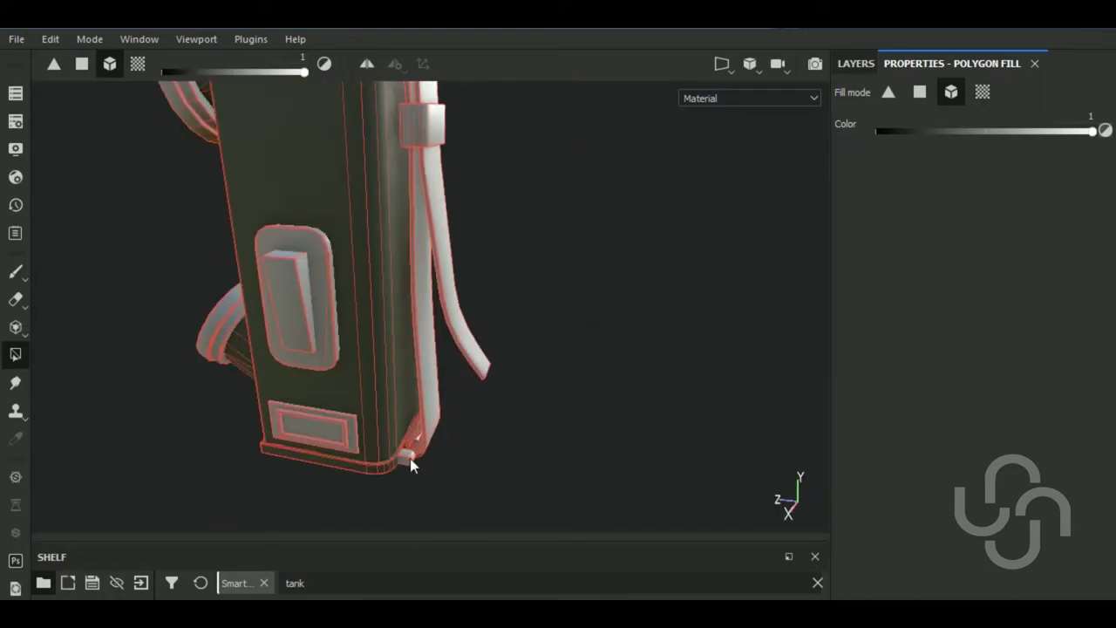
scroll(486, 470, "down", 2)
middle_click_drag(556, 312, 615, 495, "alt")
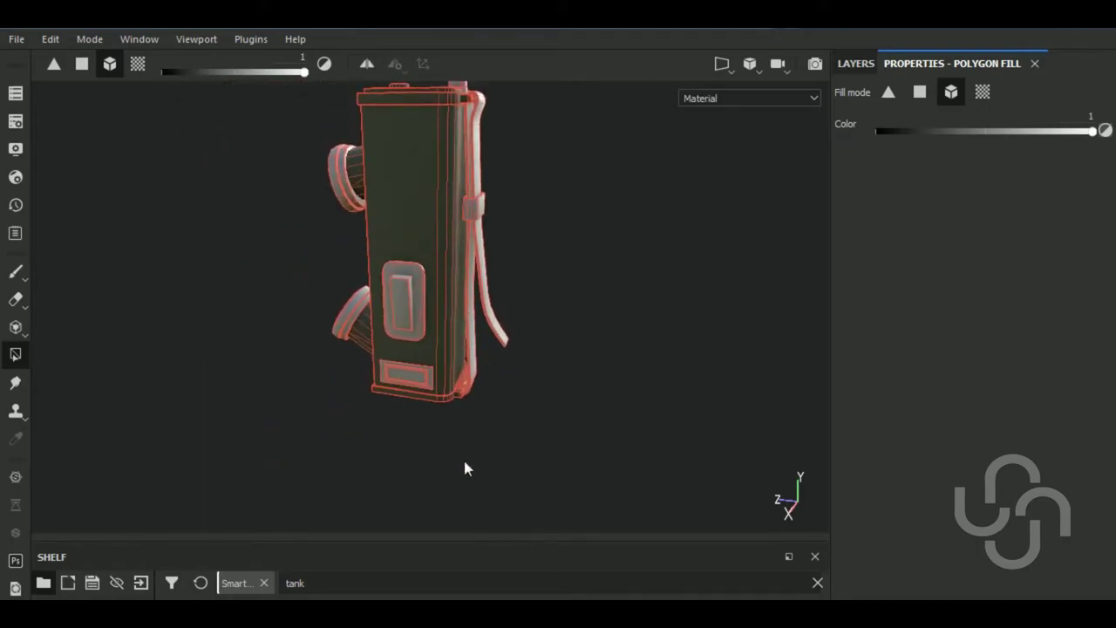
mouse_move(464, 468)
left_mouse_down("alt")
mouse_move(672, 473)
mouse_move(540, 479)
left_mouse_up("alt")
right_click_drag(541, 479, 489, 479, "shift")
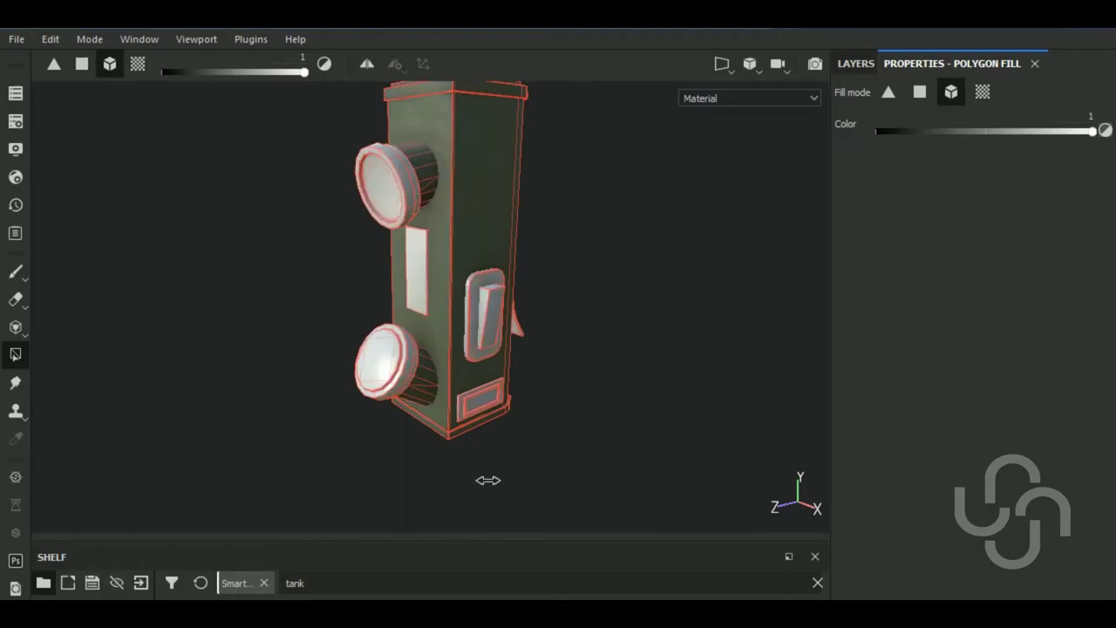
mouse_move(560, 423)
left_mouse_down("alt")
mouse_move(546, 406)
mouse_move(593, 438)
mouse_move(607, 431)
mouse_move(601, 411)
mouse_move(528, 402)
left_mouse_up("alt")
scroll(469, 391, "up", 2)
scroll(469, 391, "up", 3)
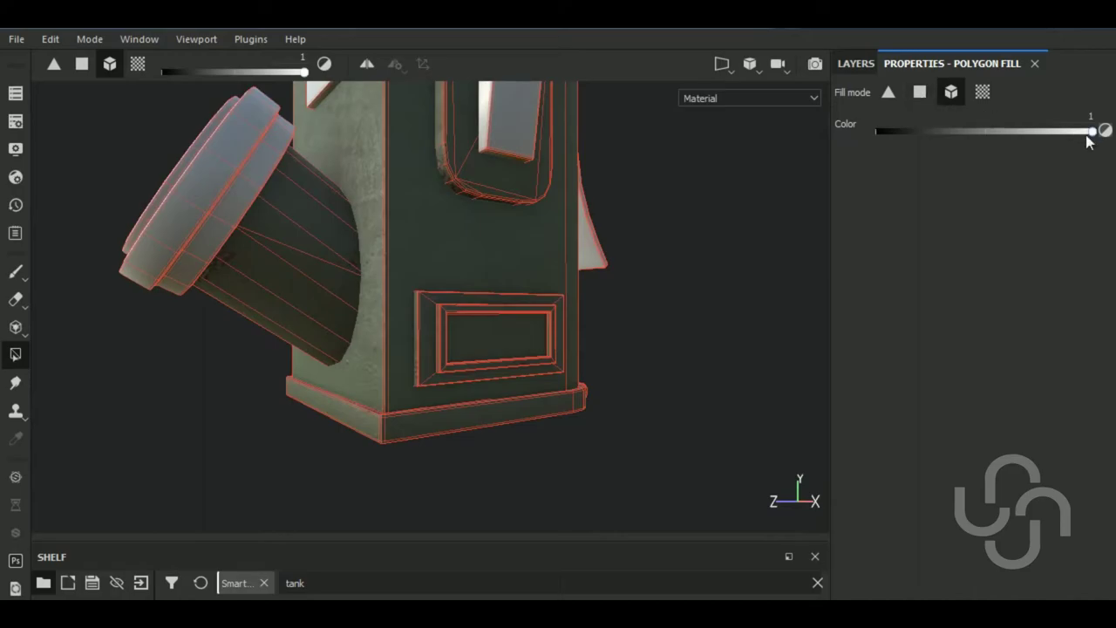
Set the fill value to black and polygon-fill the recessed side panel face to erase the steel
left_click_drag(1086, 136, 1076, 133)
left_click(924, 93)
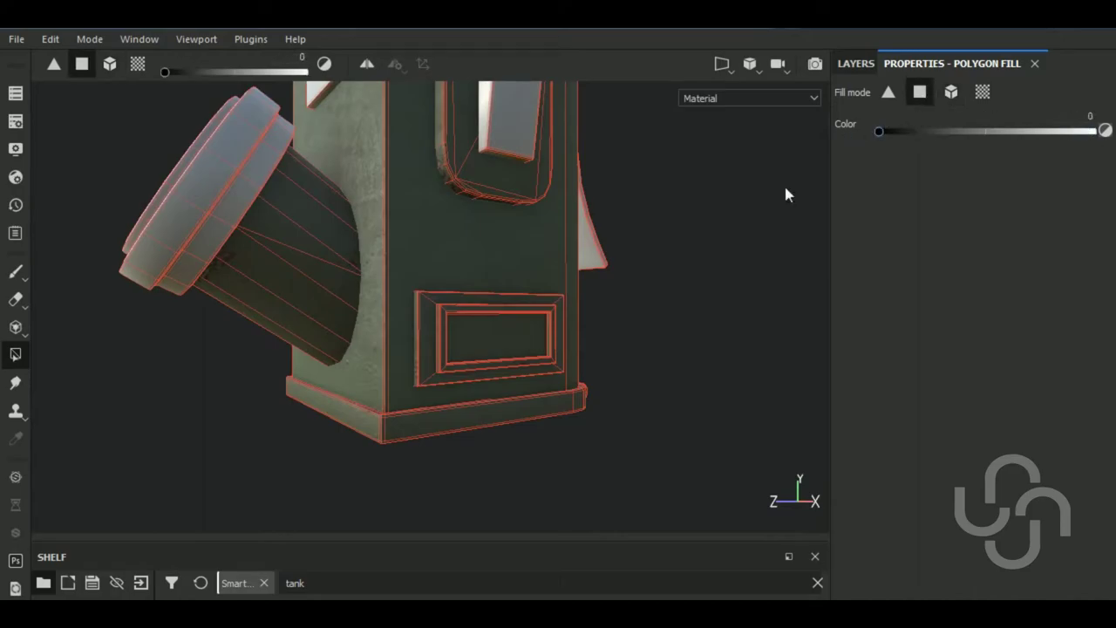
left_click(489, 351)
mouse_move(677, 406)
left_mouse_down("alt")
mouse_move(578, 423)
mouse_move(495, 470)
mouse_move(504, 438)
mouse_move(477, 445)
left_mouse_up("alt")
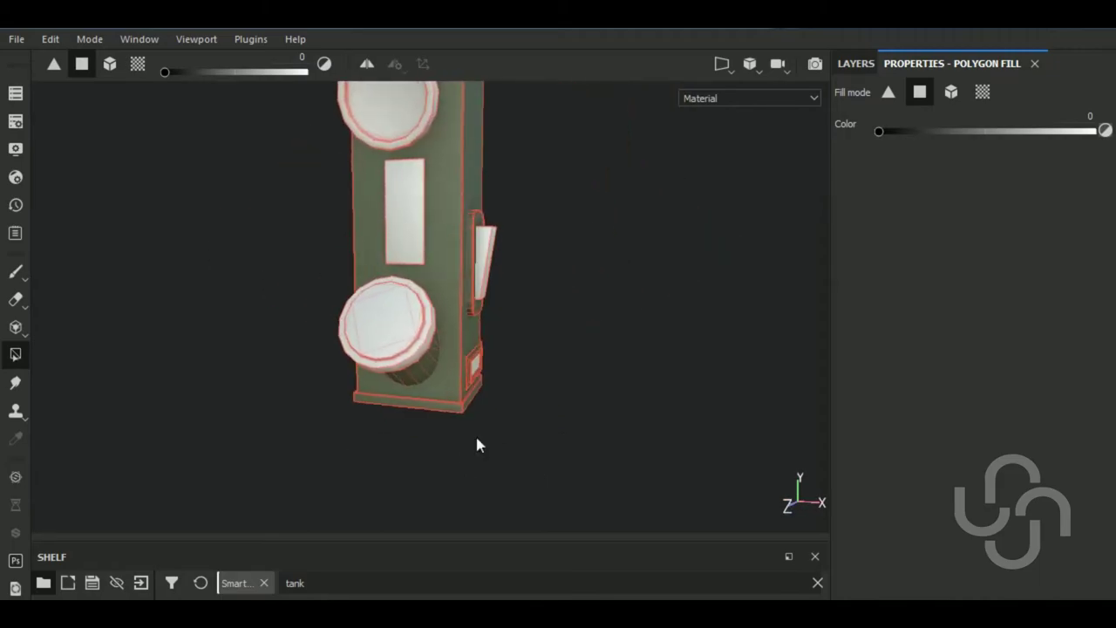
left_click(854, 64)
Delete the empty Layer 1 from the stack
left_click(889, 135)
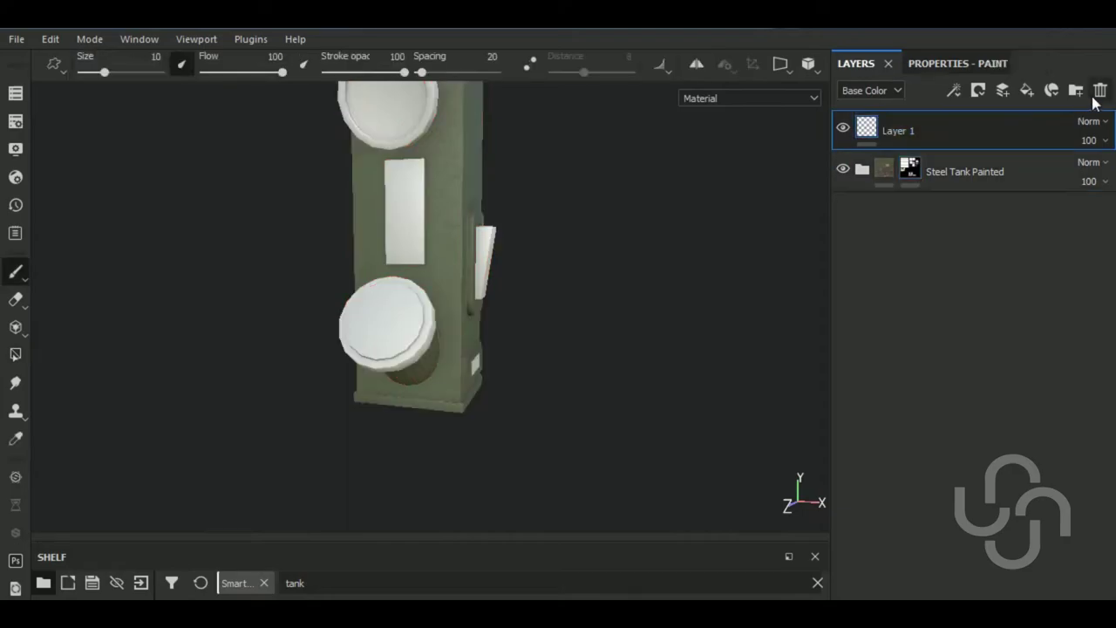
left_click(1098, 93)
scroll(622, 323, "down", 2)
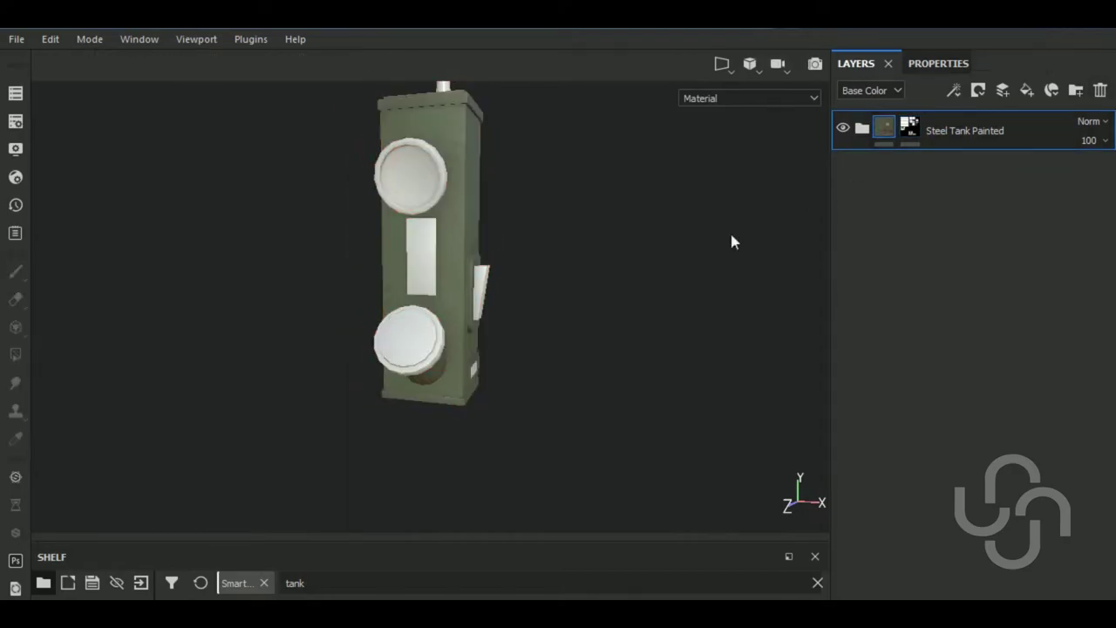
mouse_move(730, 242)
left_mouse_down("alt")
mouse_move(650, 396)
mouse_move(688, 406)
mouse_move(706, 449)
left_mouse_up("alt")
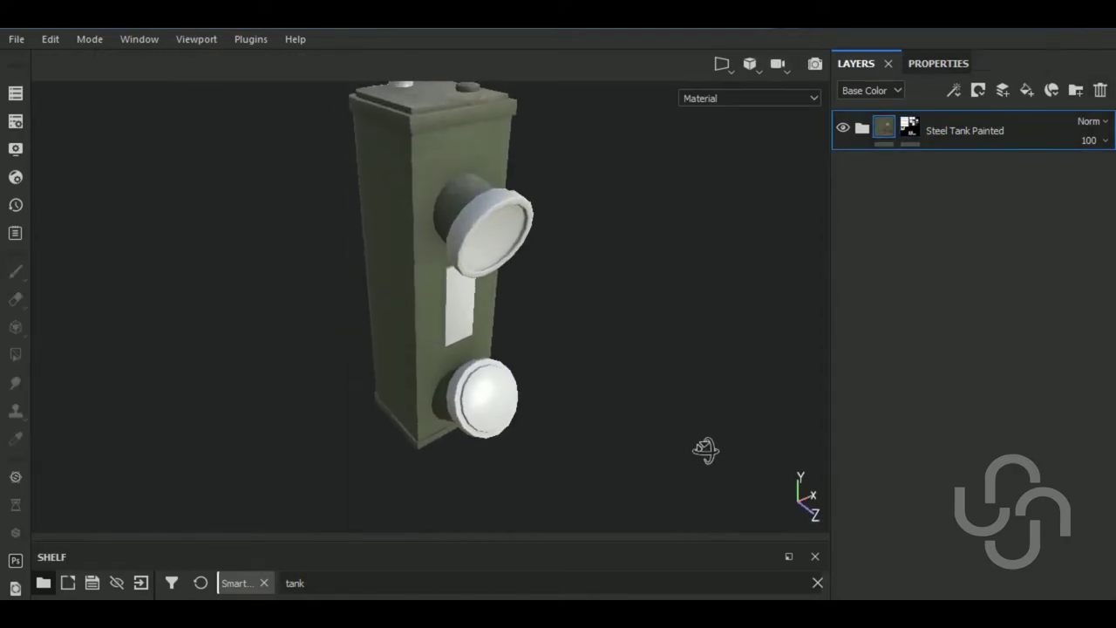
mouse_move(650, 339)
left_mouse_down("alt")
mouse_move(637, 410)
mouse_move(717, 295)
mouse_move(707, 280)
left_mouse_up("alt")
Set the Base layer's Finish Grainy filter Scale to 2 inside Steel Tank Painted
left_click(864, 130)
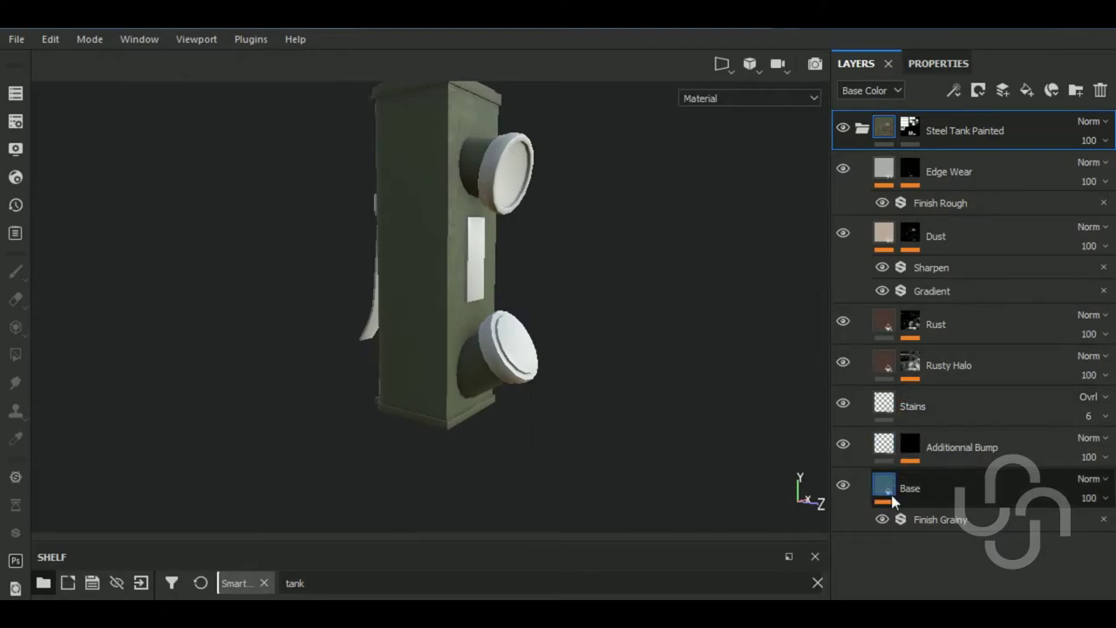
left_click(930, 521)
left_click(949, 67)
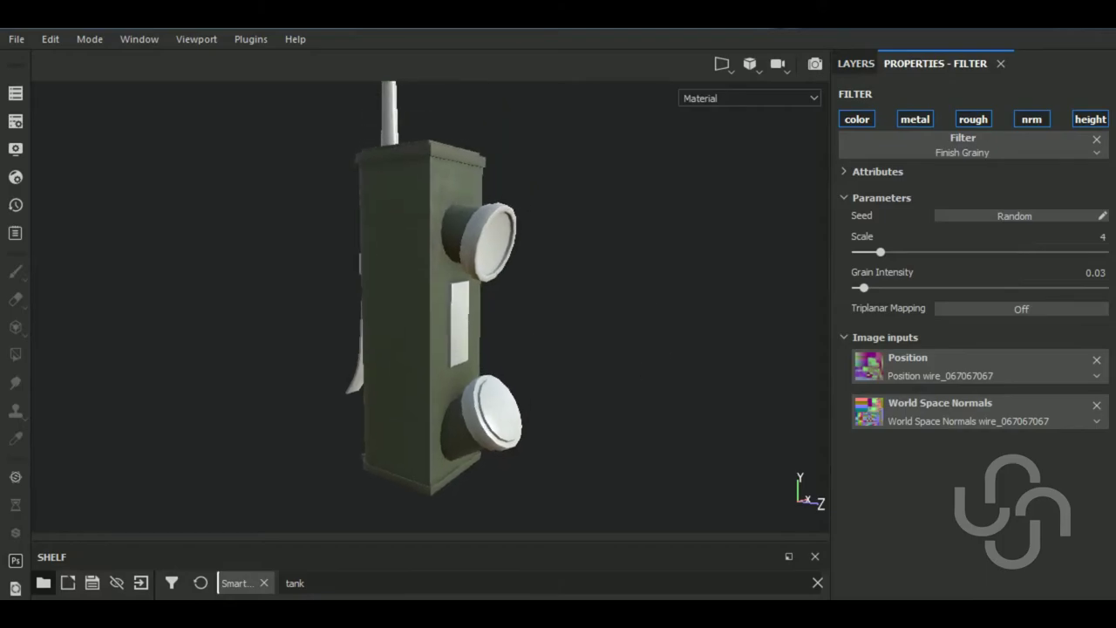
mouse_move(652, 375)
left_mouse_down("alt")
mouse_move(608, 433)
mouse_move(622, 392)
left_mouse_up("alt")
scroll(413, 261, "up", 5)
scroll(413, 258, "up", 2)
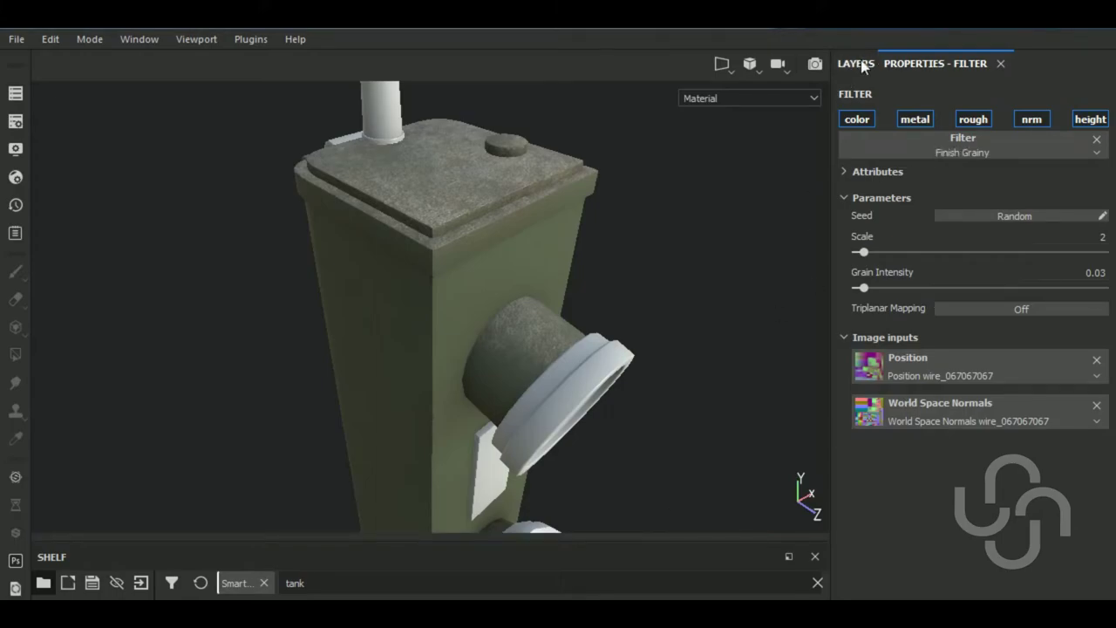
left_click(859, 63)
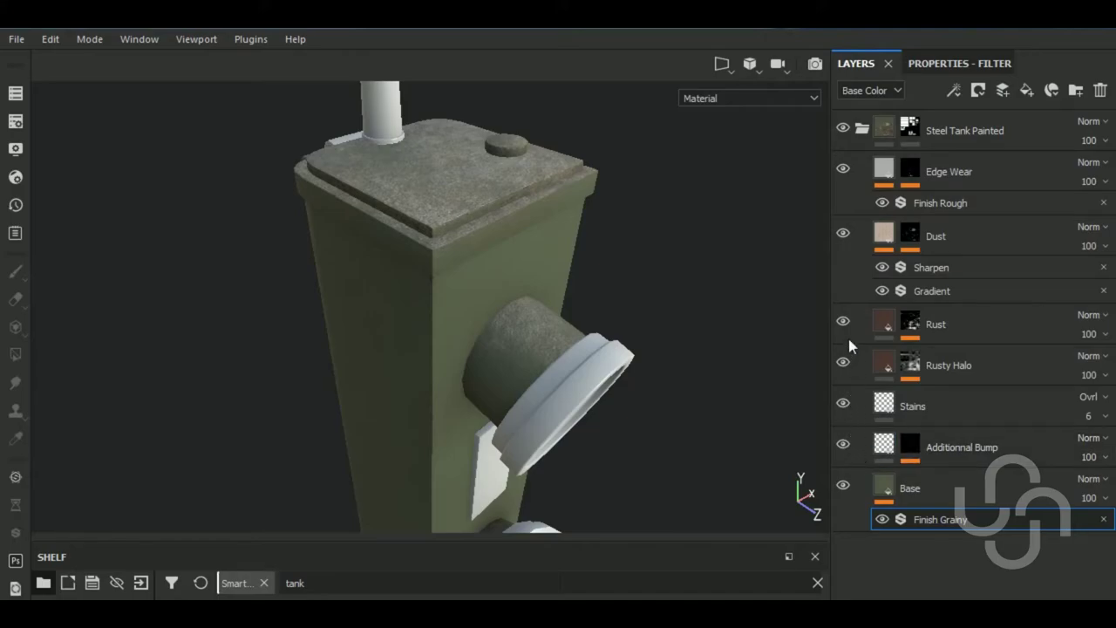
Select the Edge Wear mask and raise its generator's Global Balance to 0.51
left_click(883, 170)
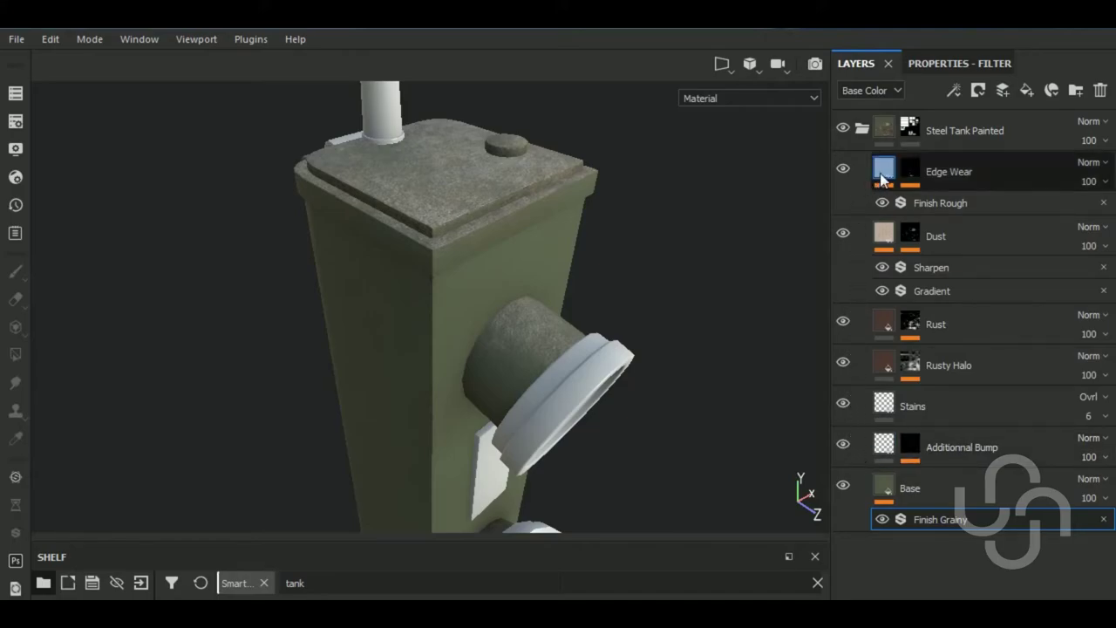
left_click(911, 171)
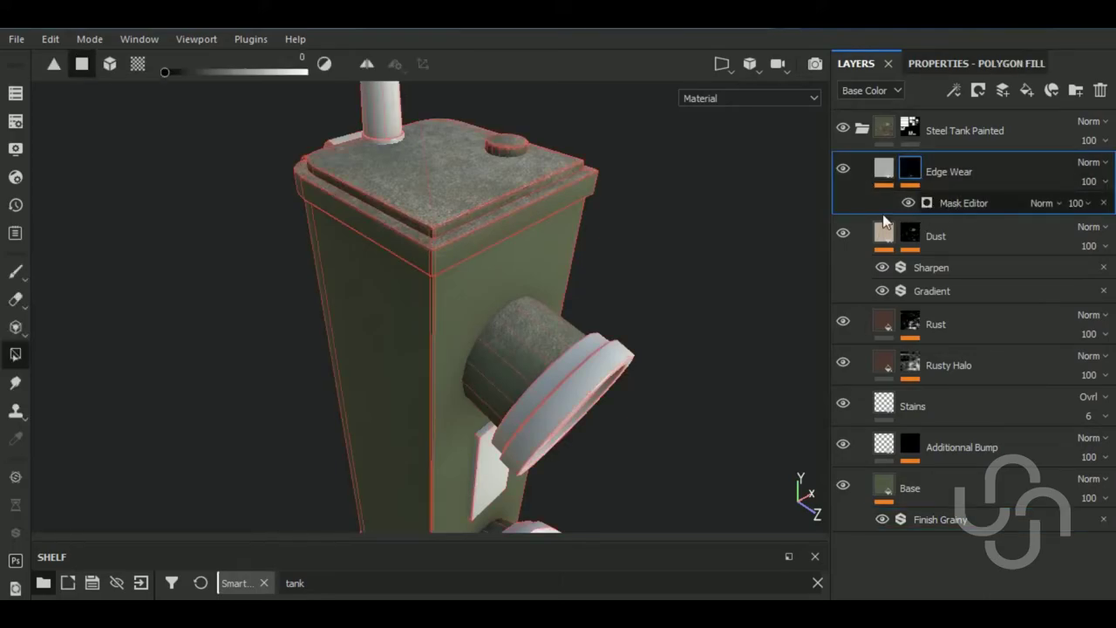
left_click(951, 62)
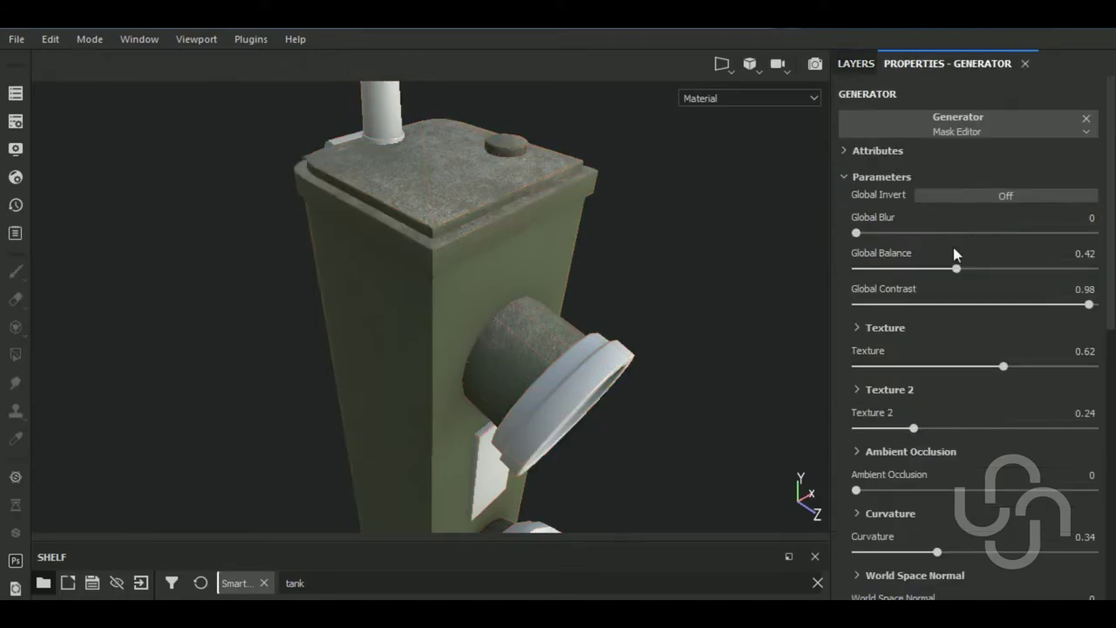
left_click(977, 268)
left_click_drag(715, 326, 700, 311, "alt")
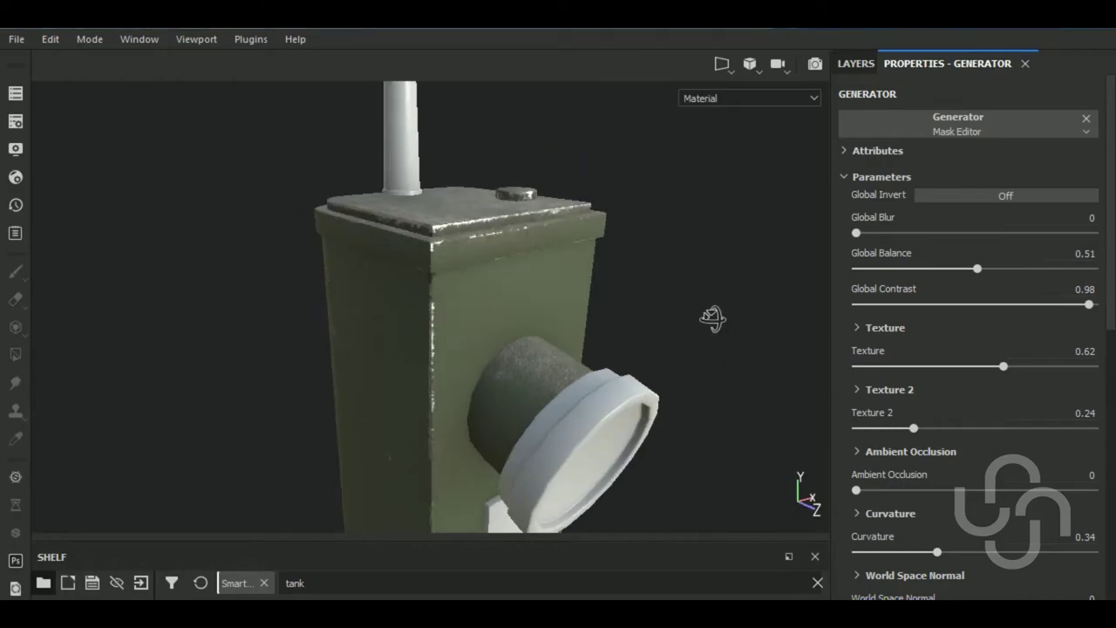
Set the mask generator's Global Contrast to 0.82, then collapse the Steel Tank Painted folder
left_click(886, 303)
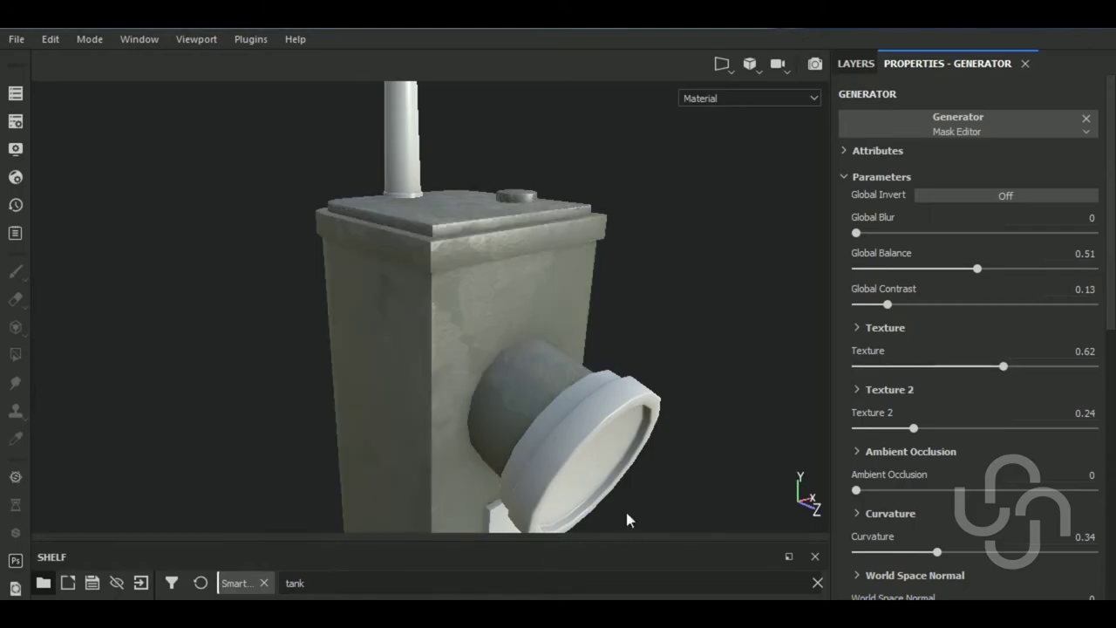
left_click(1010, 303)
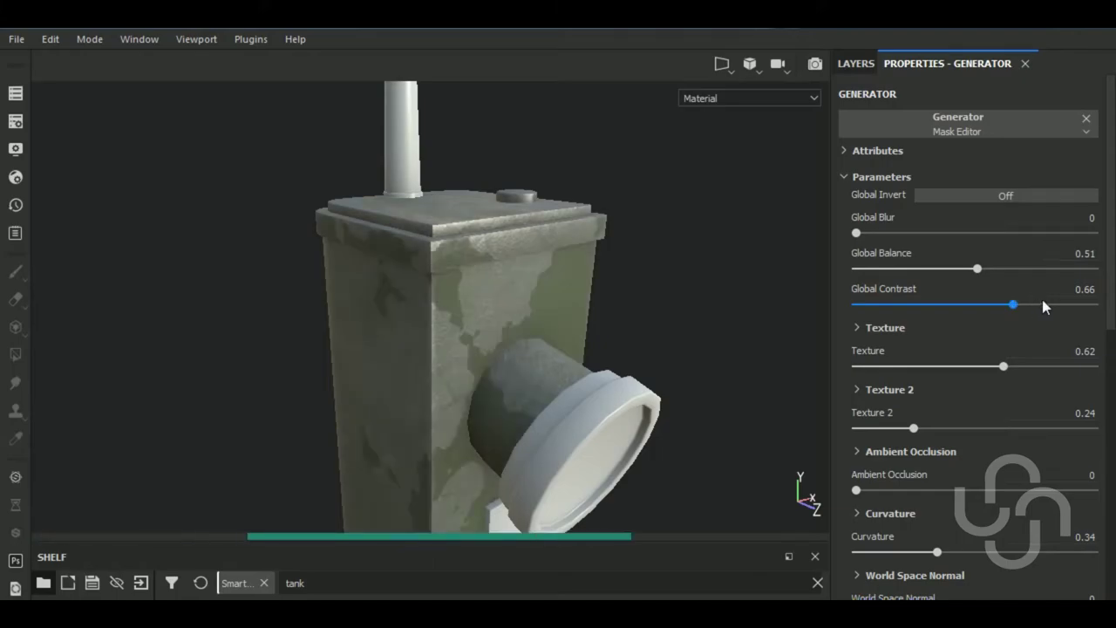
left_click(1048, 304)
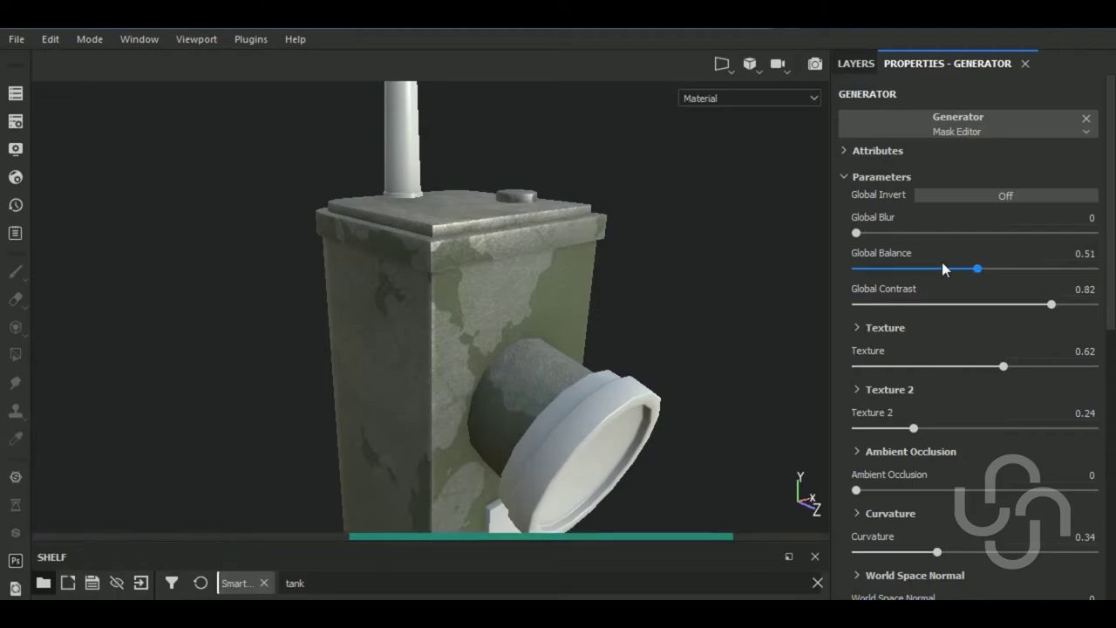
mouse_move(647, 279)
left_mouse_down("alt")
mouse_move(667, 339)
mouse_move(682, 340)
mouse_move(625, 252)
mouse_move(653, 265)
mouse_move(619, 269)
left_mouse_up("alt")
scroll(653, 309, "down", 3)
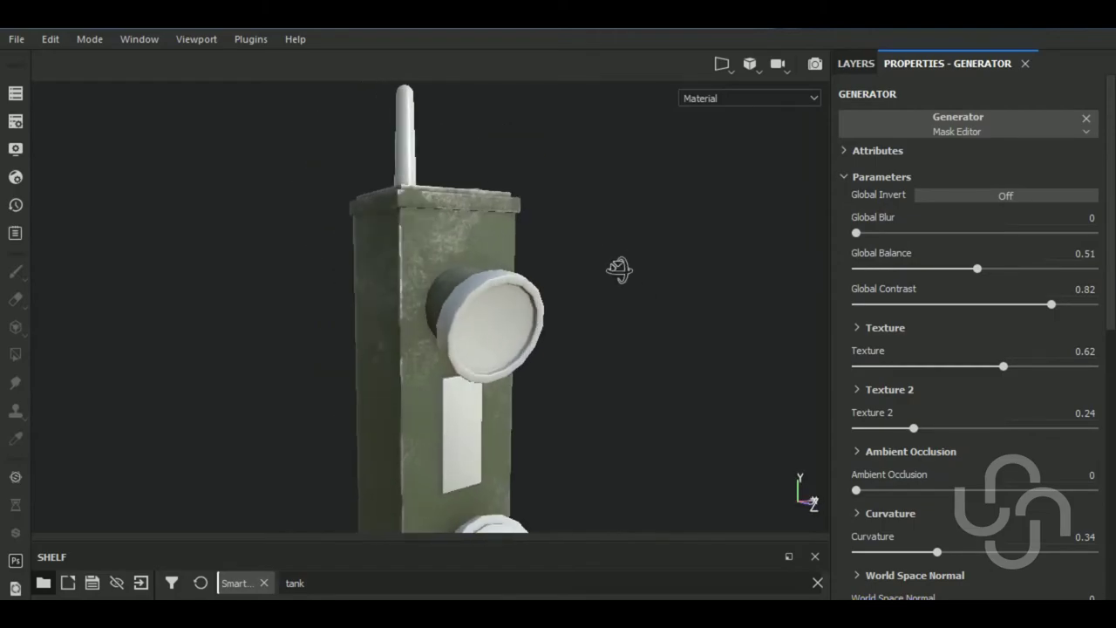
left_click(863, 65)
left_click(865, 127)
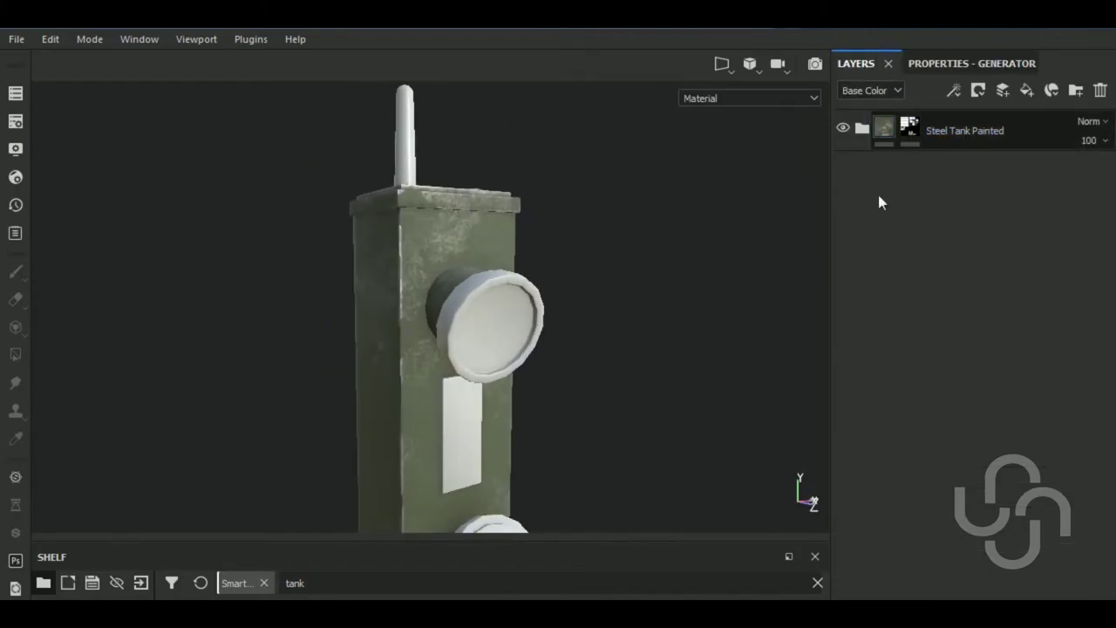
Add the Plastic Glossy Stained smart material from a 'plastic' shelf search as a new layer
double_click(295, 582)
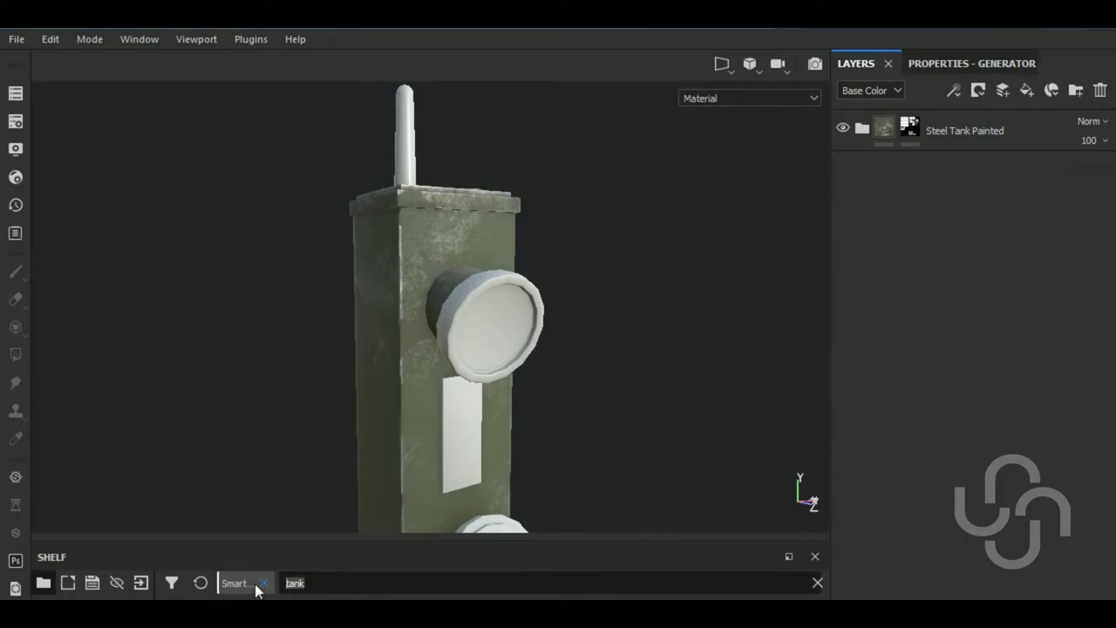
type("plastic")
left_click_drag(346, 544, 351, 408)
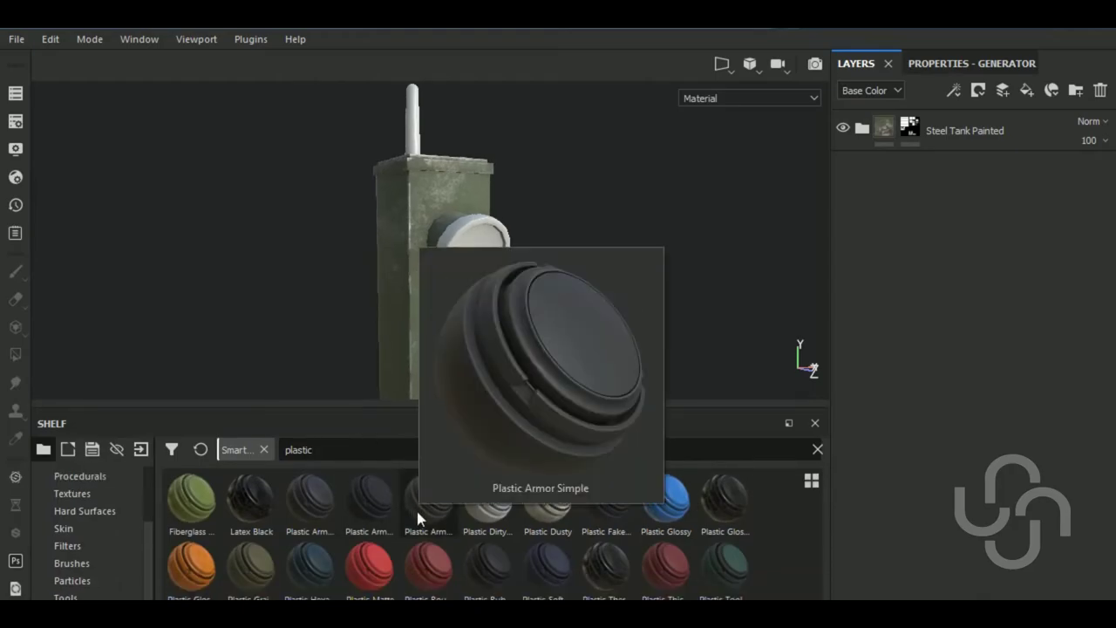
mouse_move(190, 567)
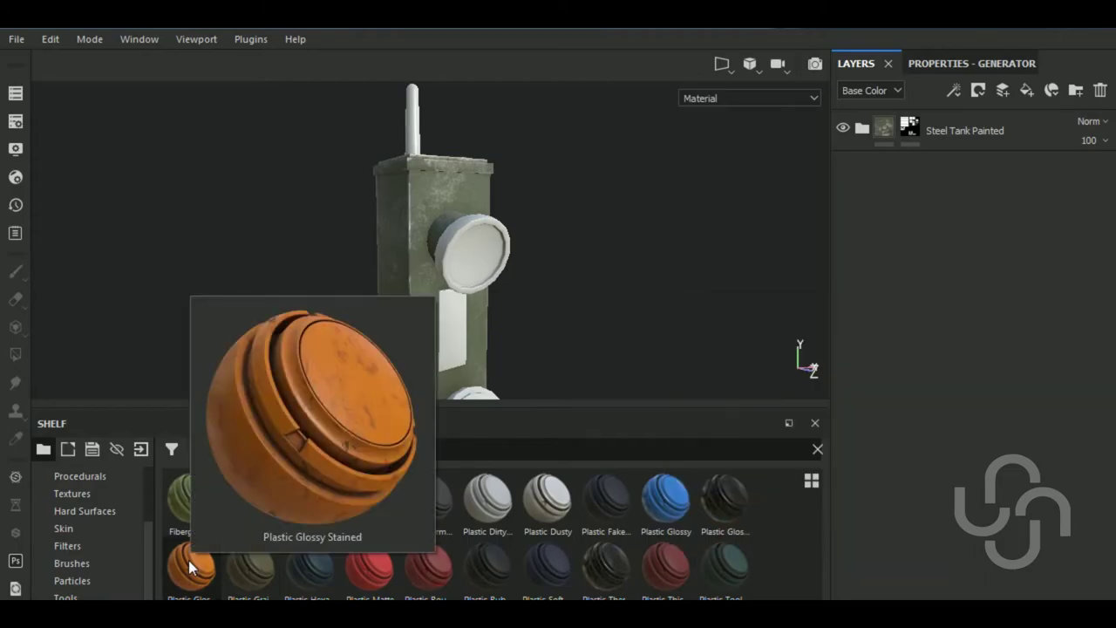
left_click_drag(191, 566, 993, 312)
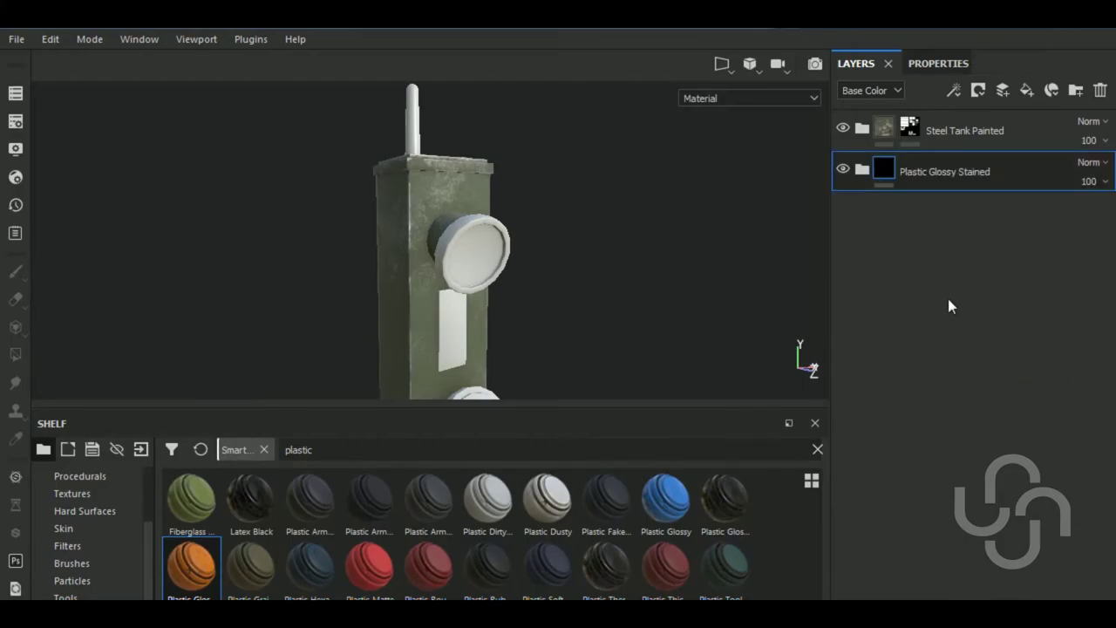
Black-mask the plastic layer and mesh-fill both round knobs to make them orange plastic
left_click(978, 89)
left_click(972, 130)
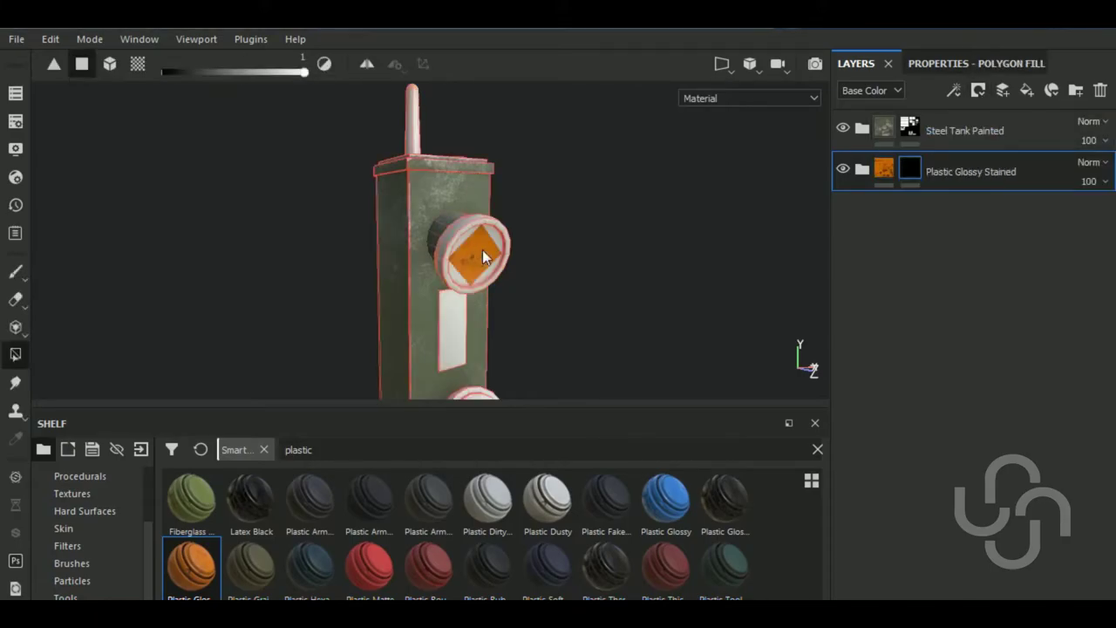
left_click(974, 63)
left_click(950, 92)
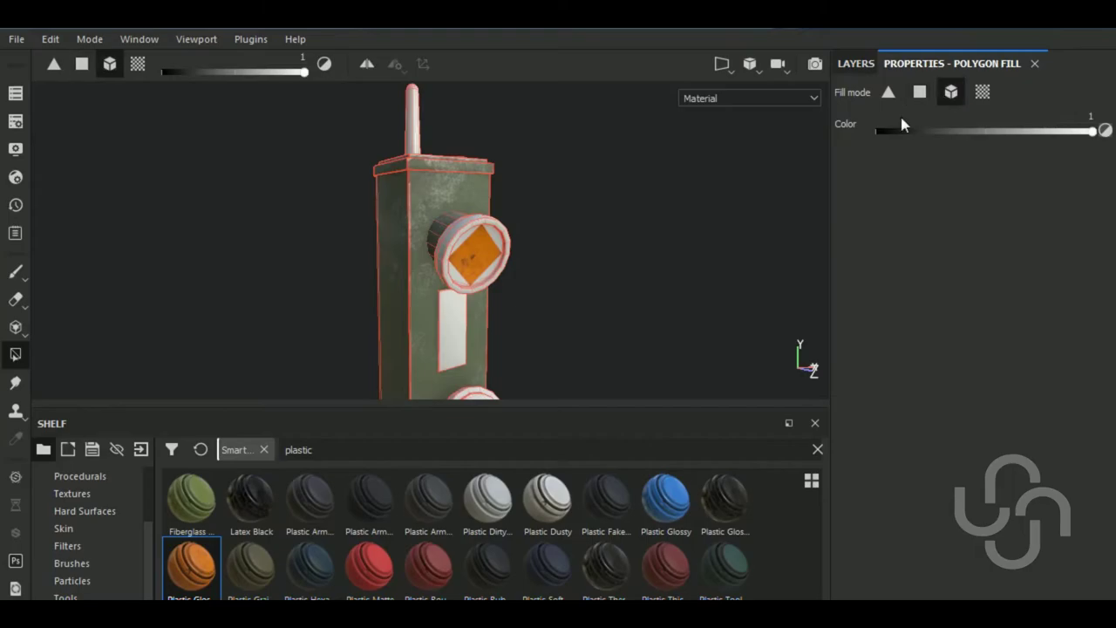
left_click(490, 255)
middle_click_drag(621, 302, 648, 202)
left_click(502, 316)
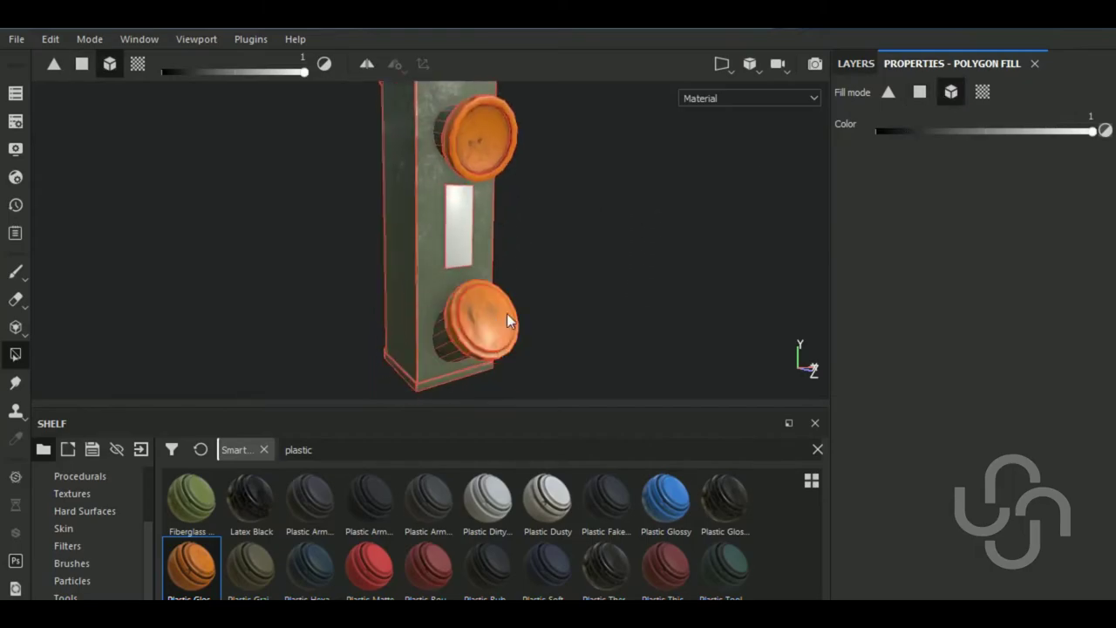
Expand the Plastic Glossy Stained folder and select its Base layer's fill properties
left_click(855, 63)
left_click(861, 169)
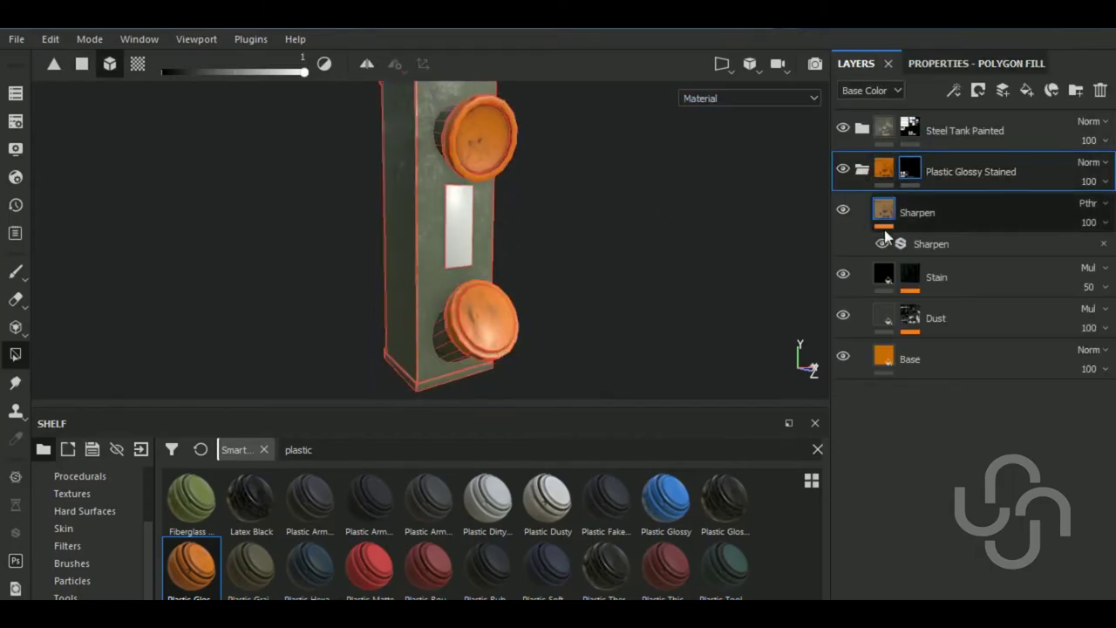
left_click(877, 362)
left_click(946, 62)
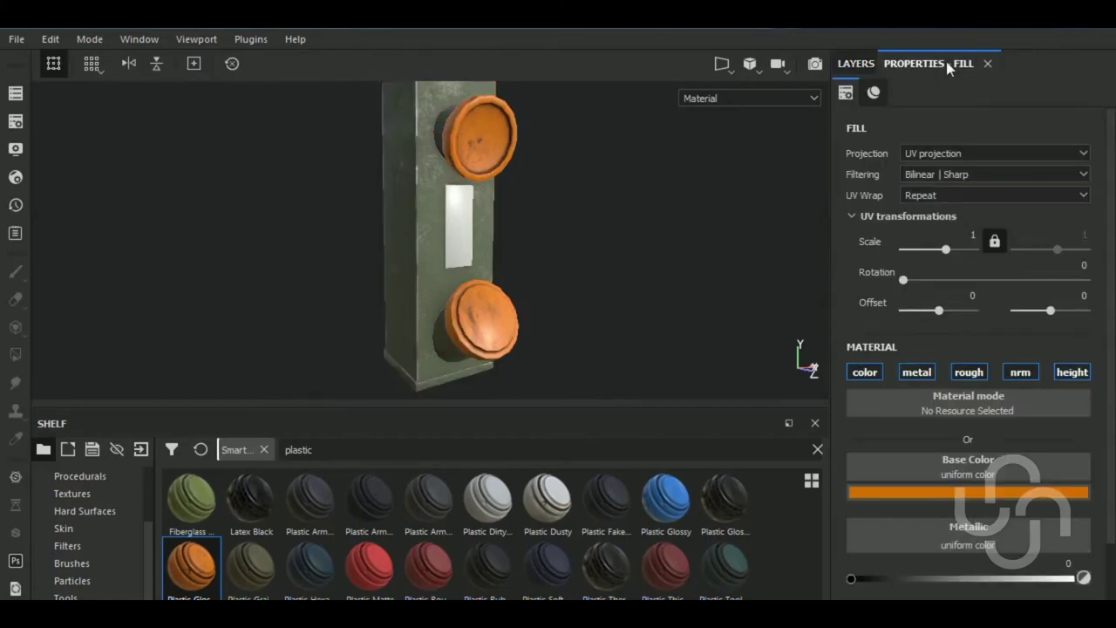
Darken the plastic Base Color to near-black (0.018) so both knobs look dark
left_click(971, 450)
left_click_drag(911, 399, 872, 412)
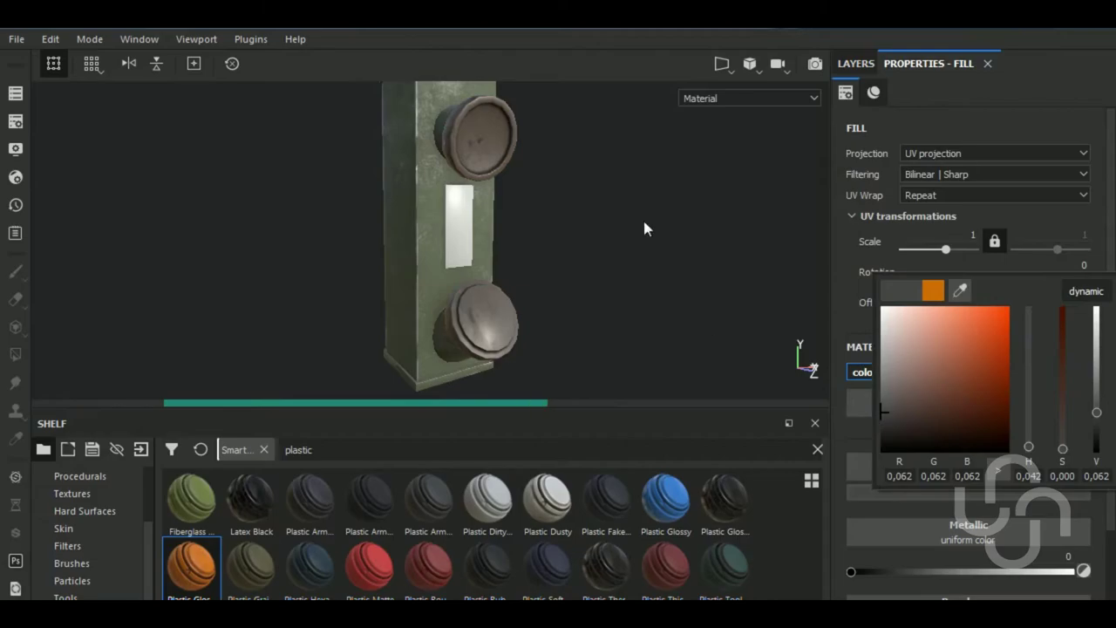
mouse_move(642, 229)
left_mouse_down("alt")
mouse_move(642, 319)
mouse_move(630, 302)
mouse_move(630, 288)
mouse_move(655, 341)
mouse_move(610, 281)
mouse_move(663, 218)
left_mouse_up("alt")
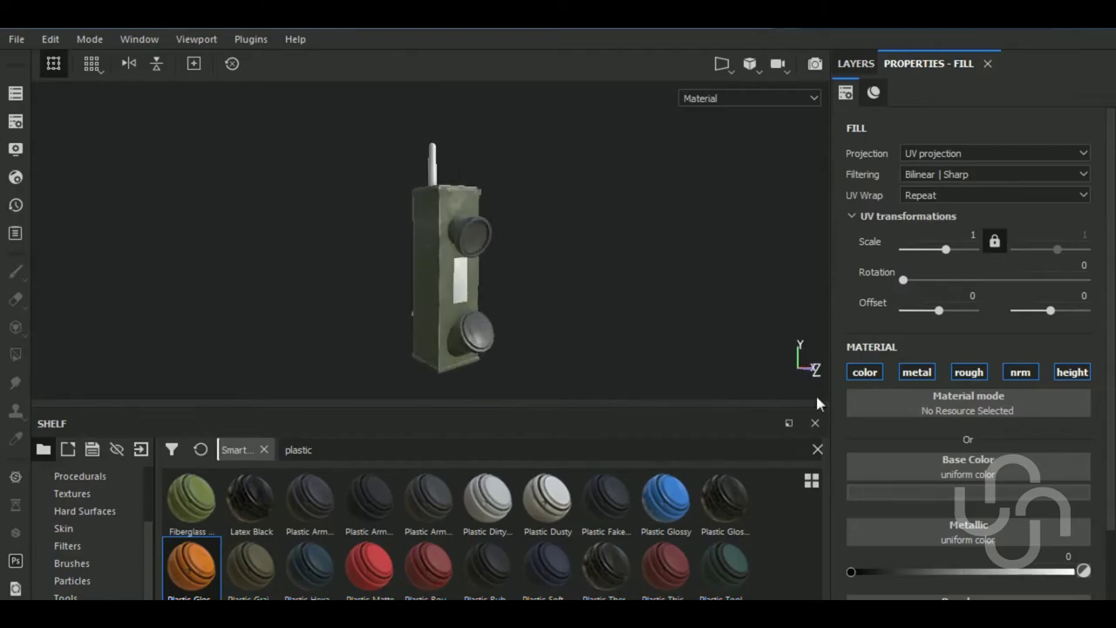
left_click(930, 492)
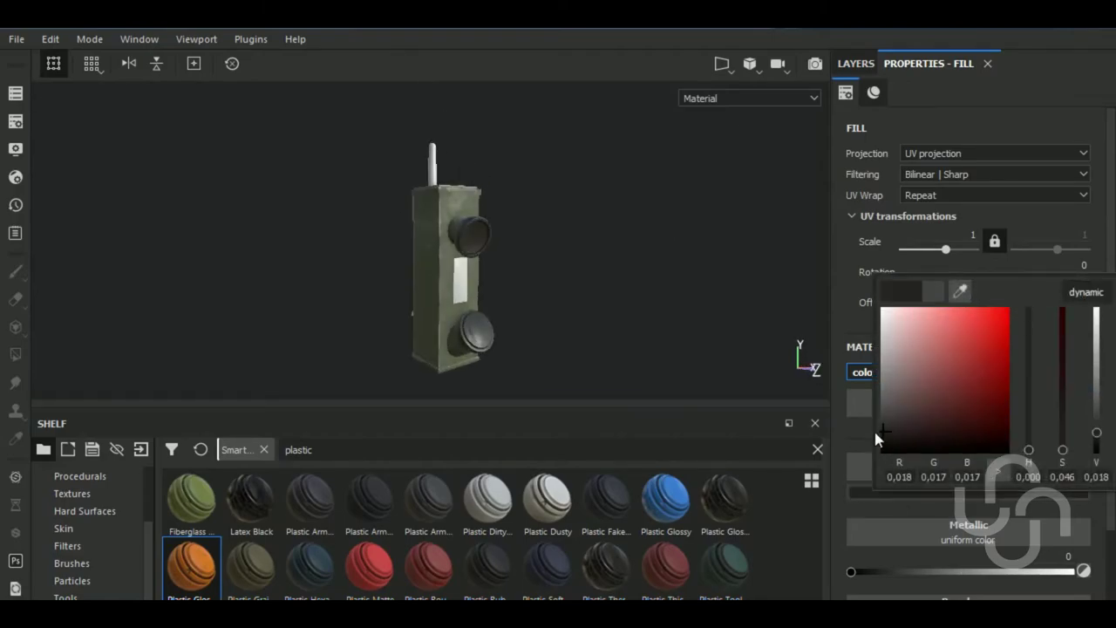
left_click(615, 322)
mouse_move(615, 321)
left_mouse_down("alt")
mouse_move(652, 287)
mouse_move(615, 314)
left_mouse_up("alt")
left_click_drag(439, 318, 253, 320, "alt")
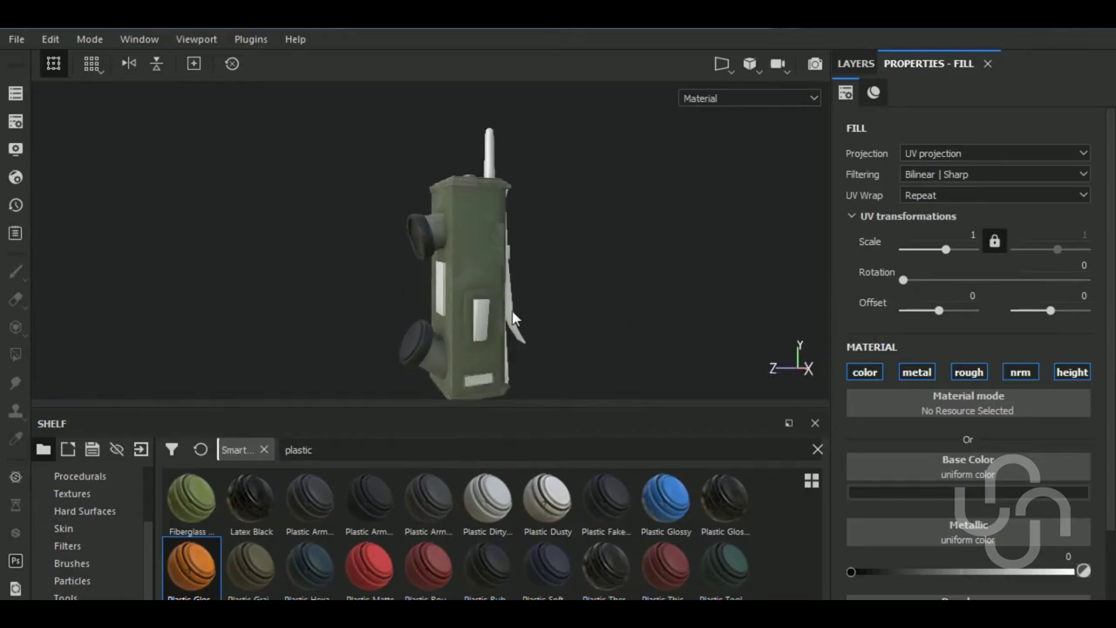
left_click(855, 63)
Inspect the Plastic Glossy Stained mask on the model from a new angle
left_click(909, 174)
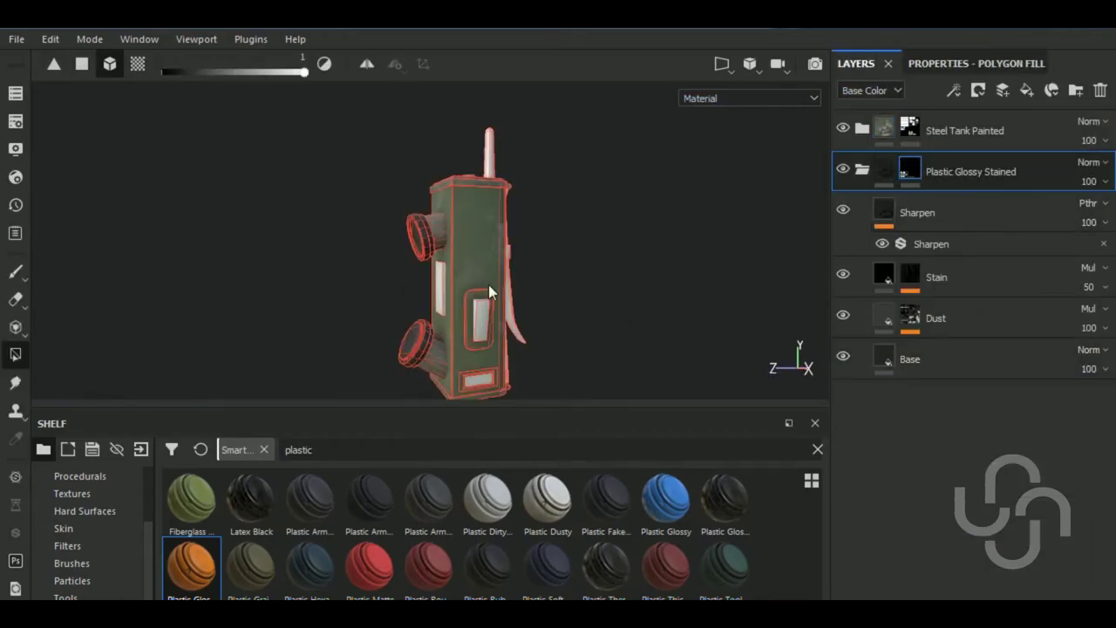
left_click(883, 170)
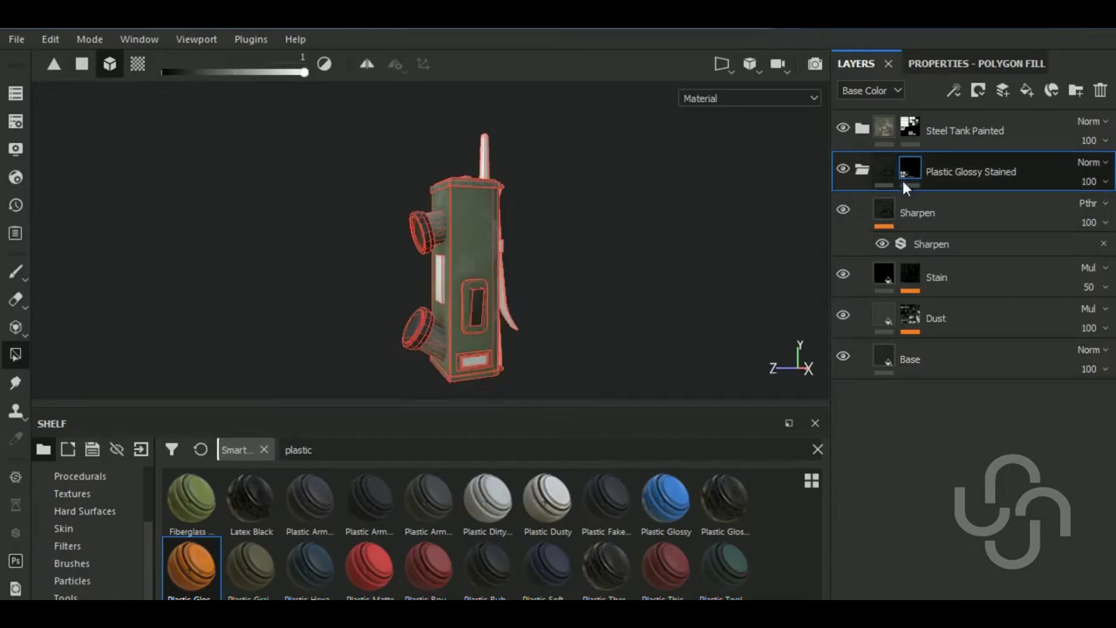
mouse_move(672, 316)
left_mouse_down("alt")
mouse_move(808, 316)
mouse_move(877, 374)
left_mouse_up("alt")
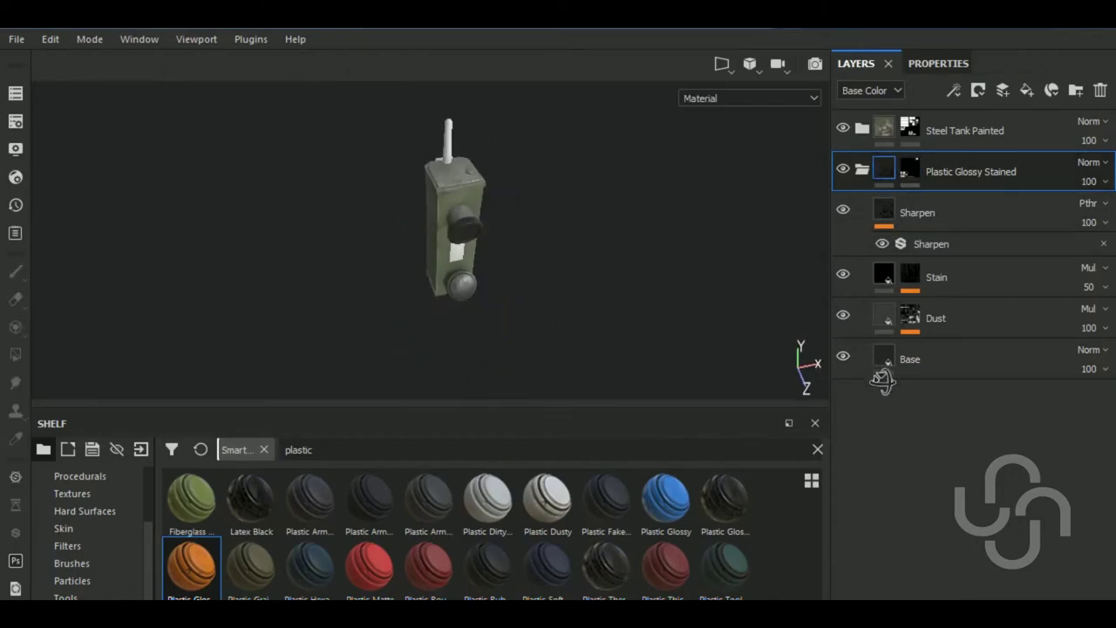
mouse_move(616, 218)
left_mouse_down("alt")
mouse_move(618, 265)
mouse_move(505, 219)
left_mouse_up("alt")
scroll(505, 218, "up", 2)
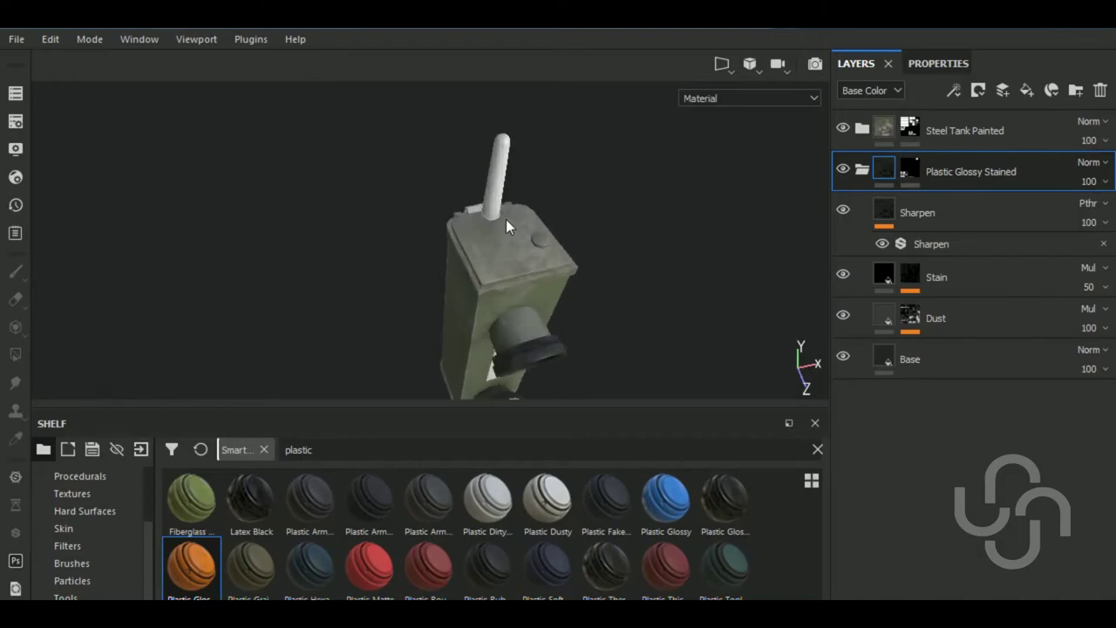
scroll(505, 219, "down", 1)
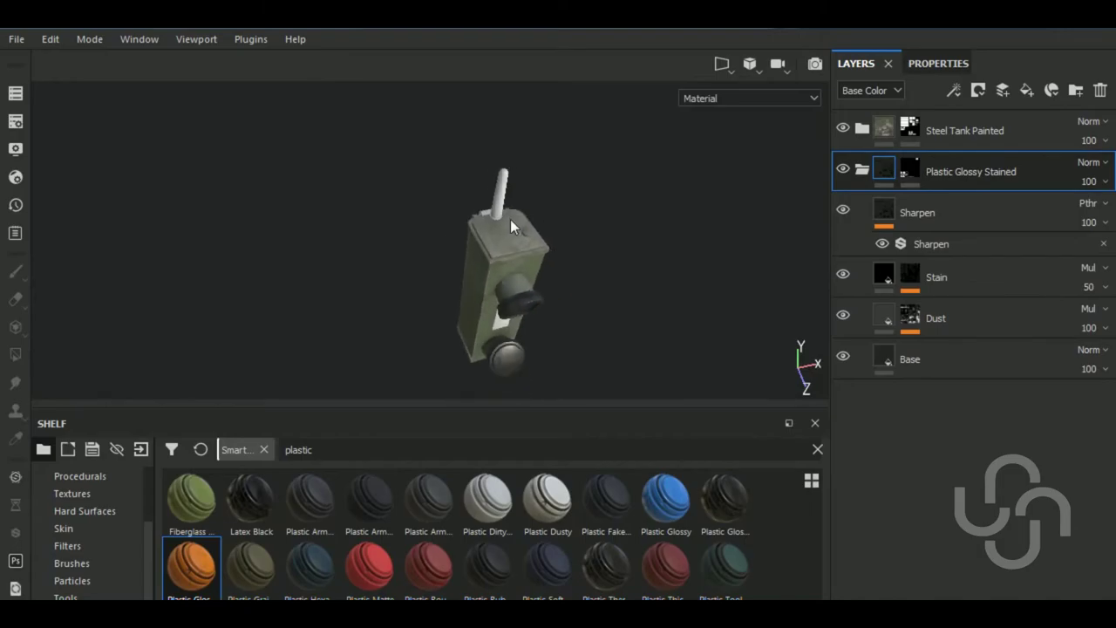
Inspect the Steel Tank Painted mask, then collapse the Plastic Glossy Stained folder
left_click(909, 127)
scroll(495, 212, "up", 1)
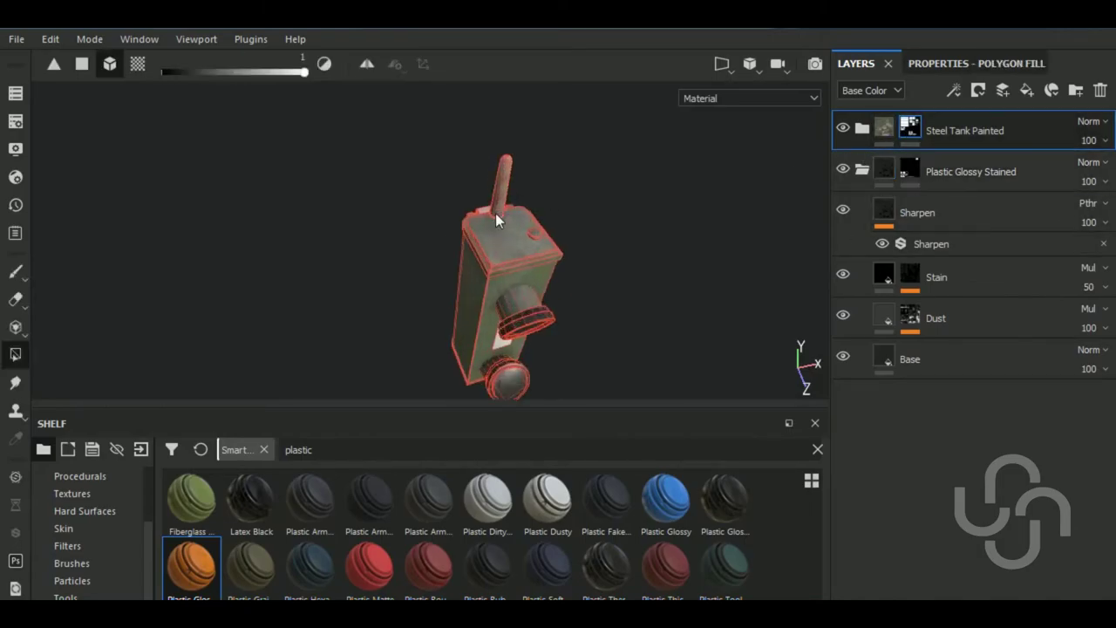
scroll(496, 222, "up", 3)
scroll(510, 220, "down", 2)
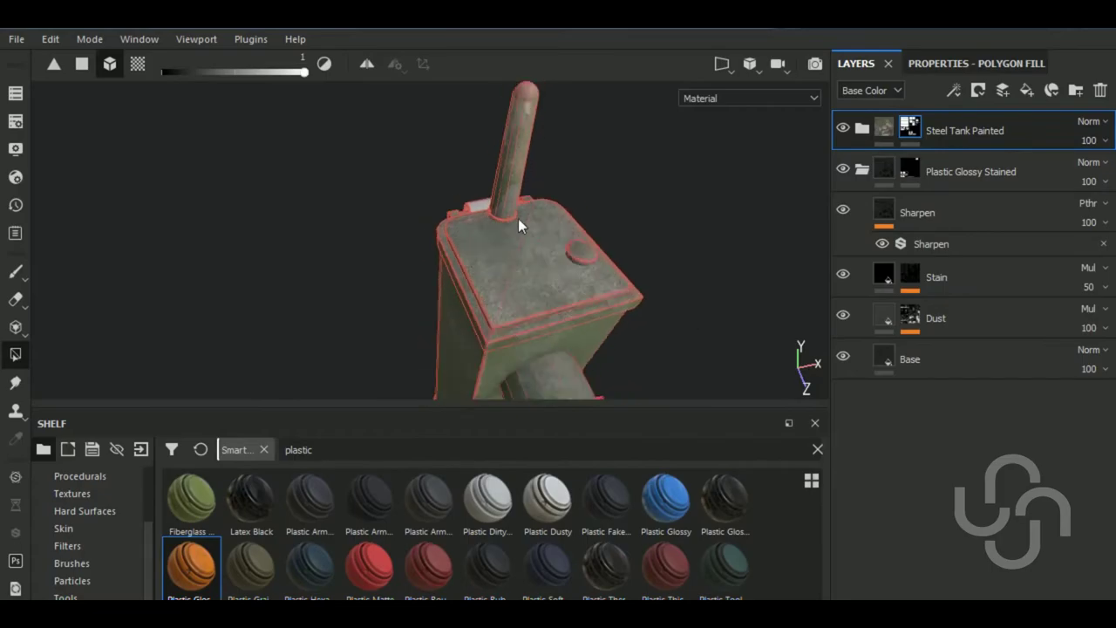
scroll(517, 218, "down", 1)
left_click(861, 169)
left_click(298, 449)
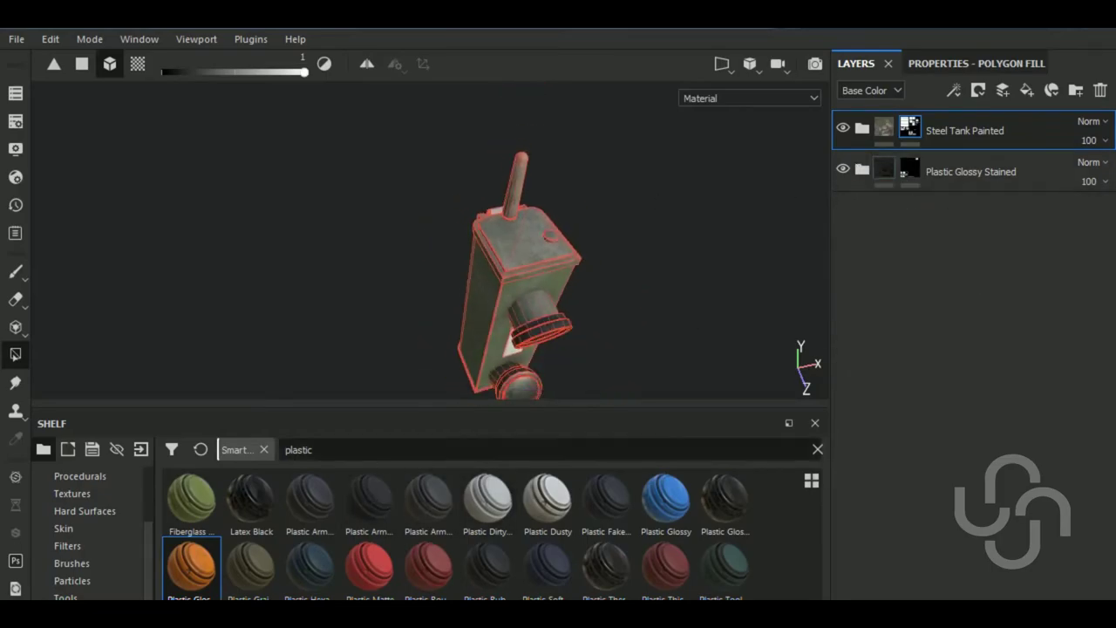
Add the Fabric Synthetic Dots material from a 'fabric' shelf search as a new layer
type("fabric")
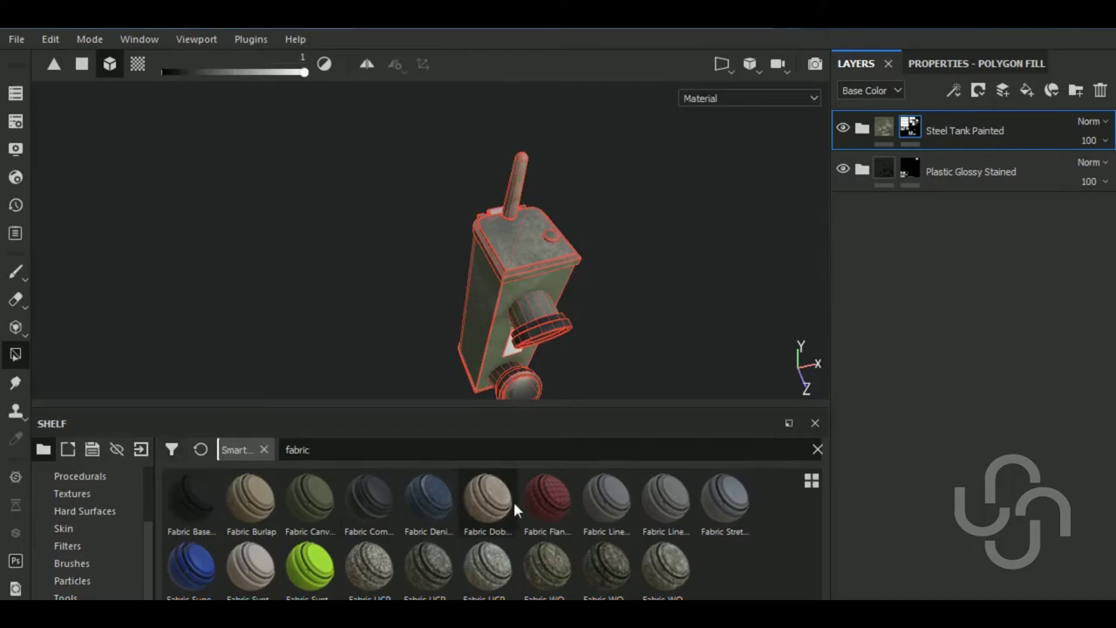
mouse_move(251, 568)
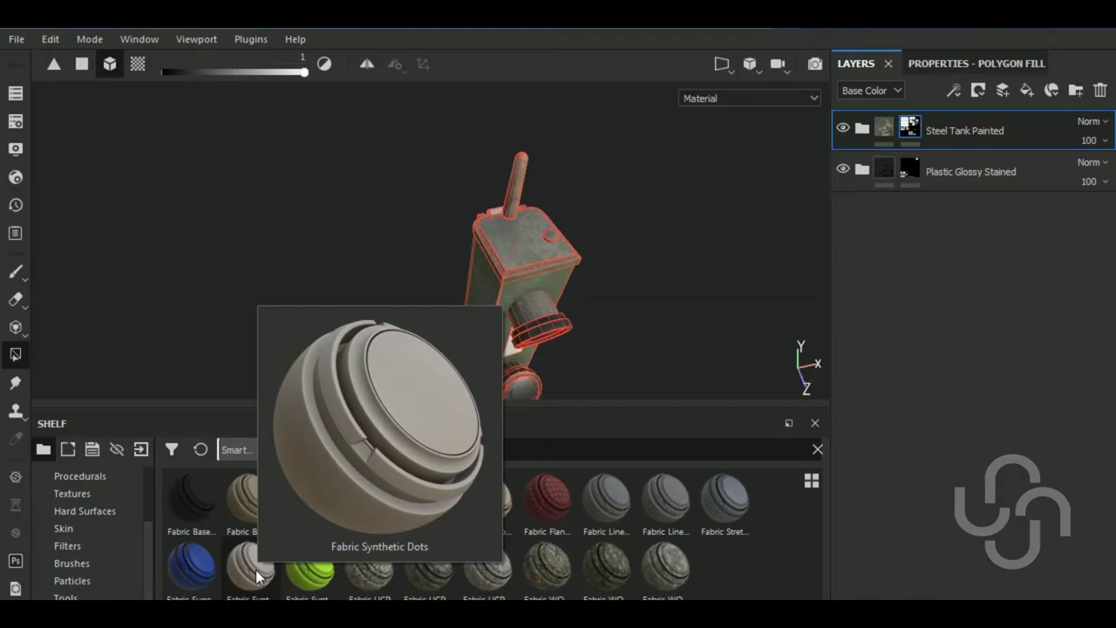
left_click_drag(258, 575, 1019, 296)
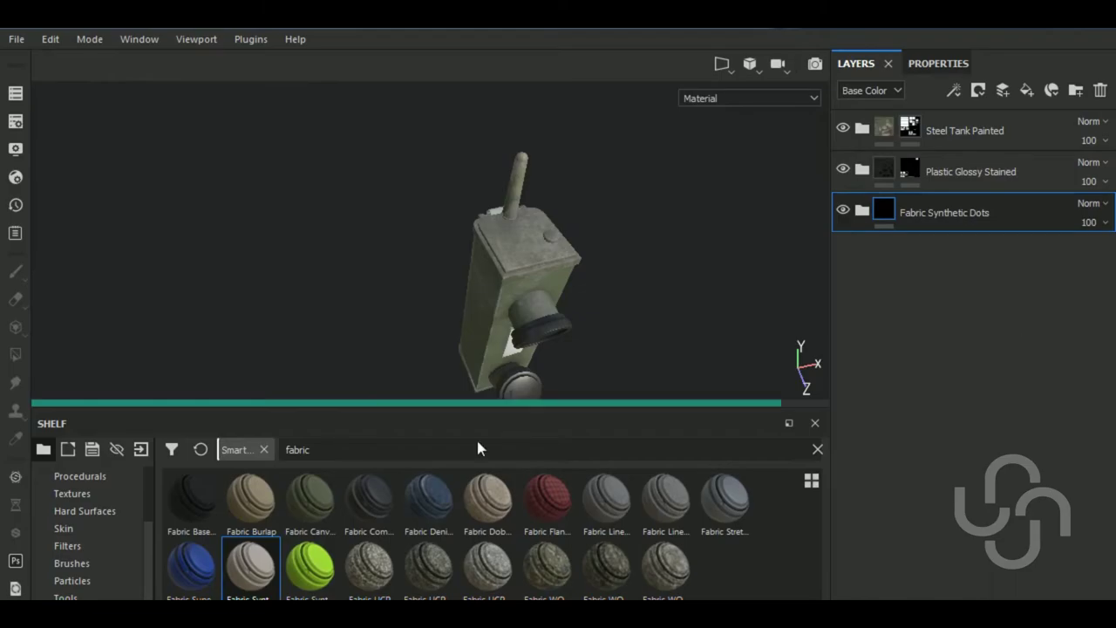
left_click_drag(486, 416, 491, 515)
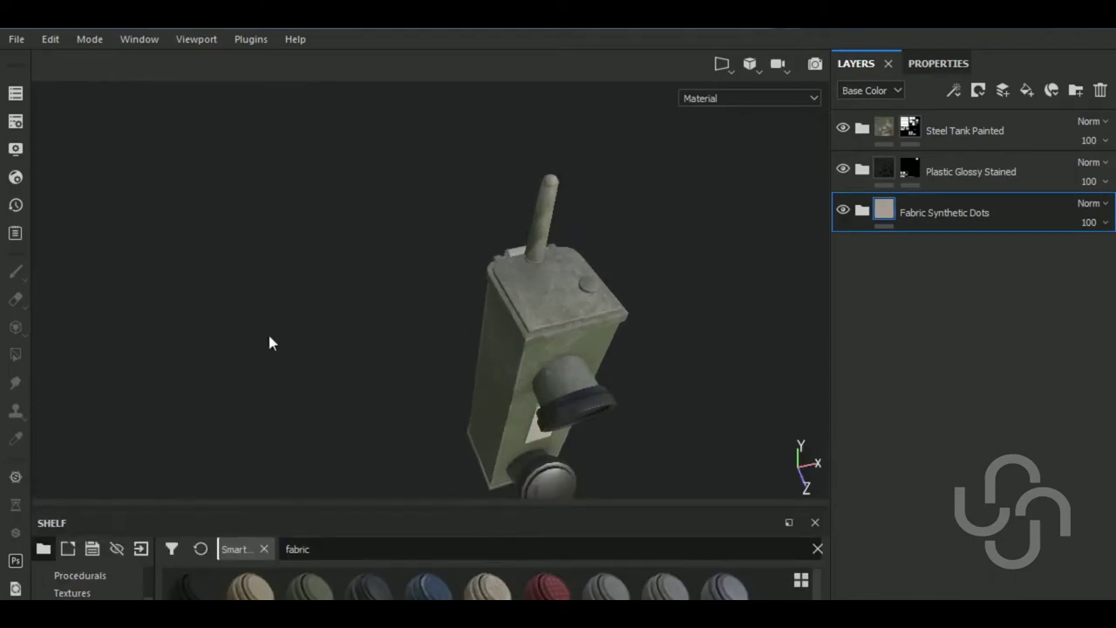
mouse_move(268, 331)
left_mouse_down("alt")
mouse_move(722, 363)
mouse_move(648, 388)
left_mouse_up("alt")
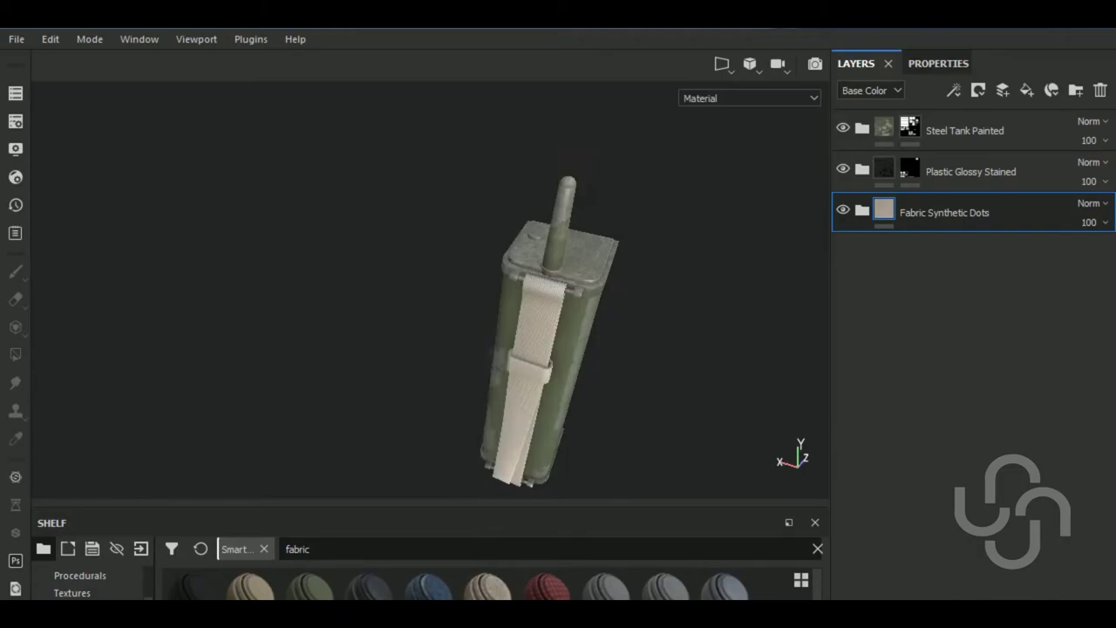
Black-mask the fabric layer and fill only the strap, then expand the folder
left_click(978, 91)
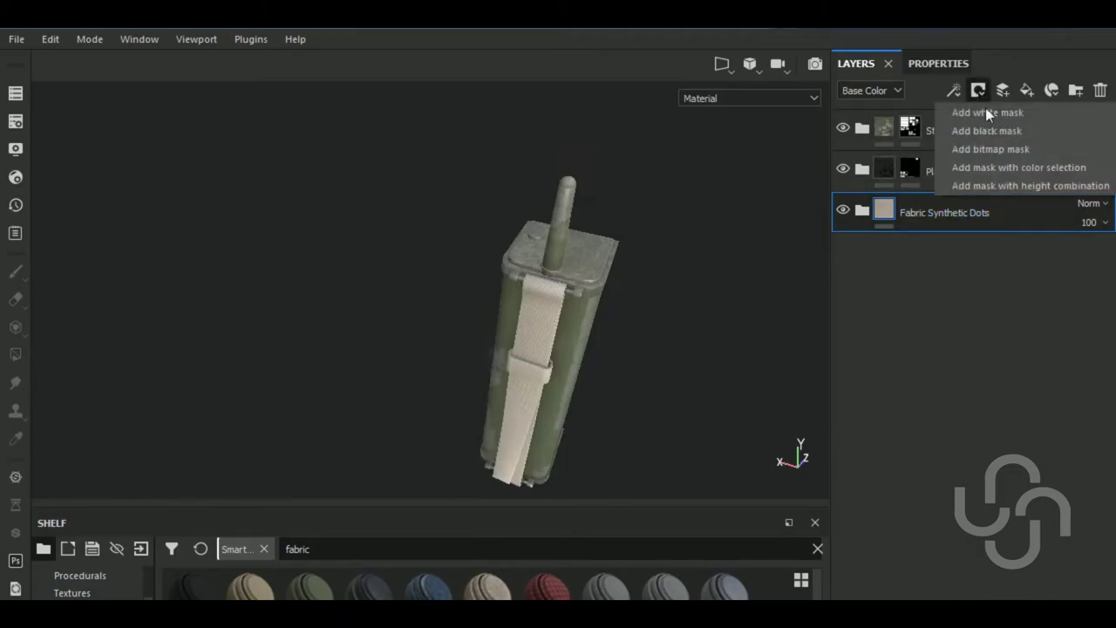
left_click(997, 130)
left_click(526, 371)
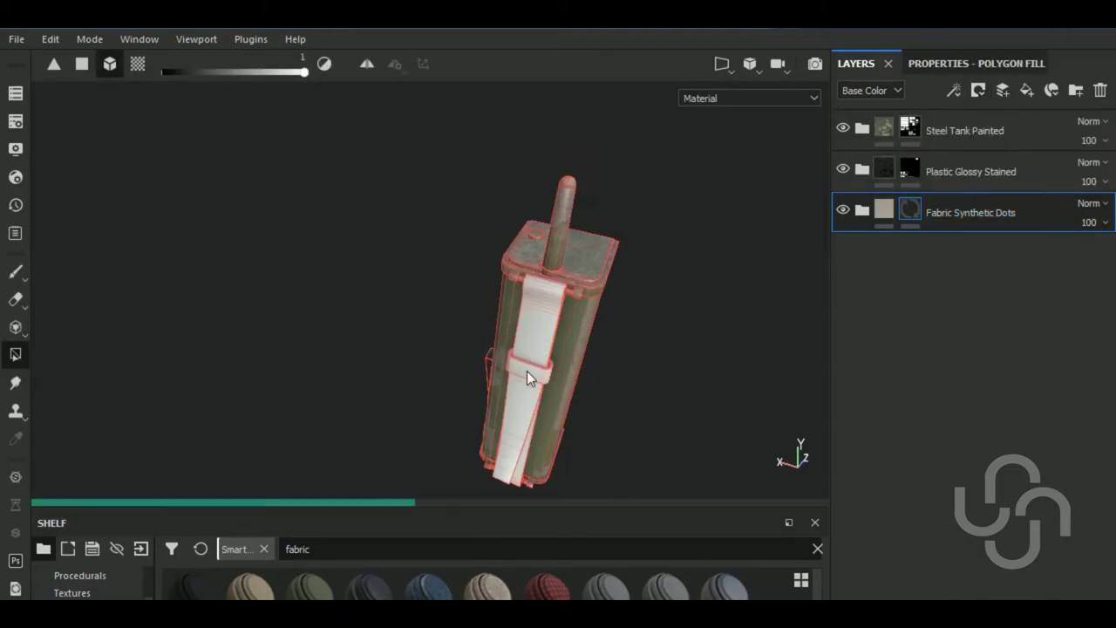
left_click(862, 210)
Darken the Fabric Base layer's base colour toward brown
left_click(911, 353)
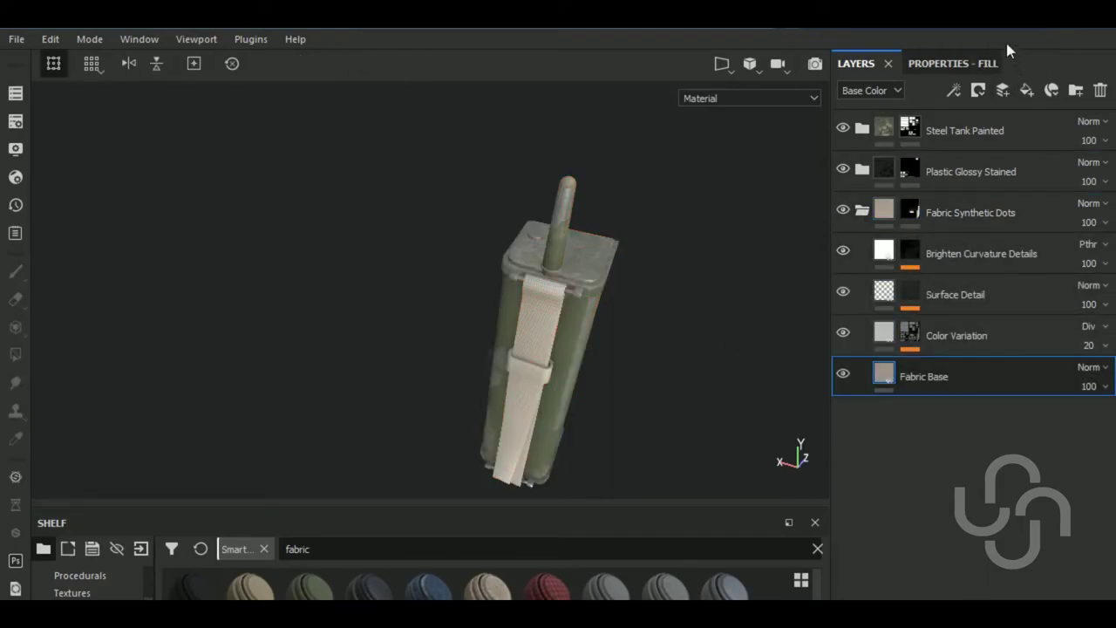
left_click(923, 489)
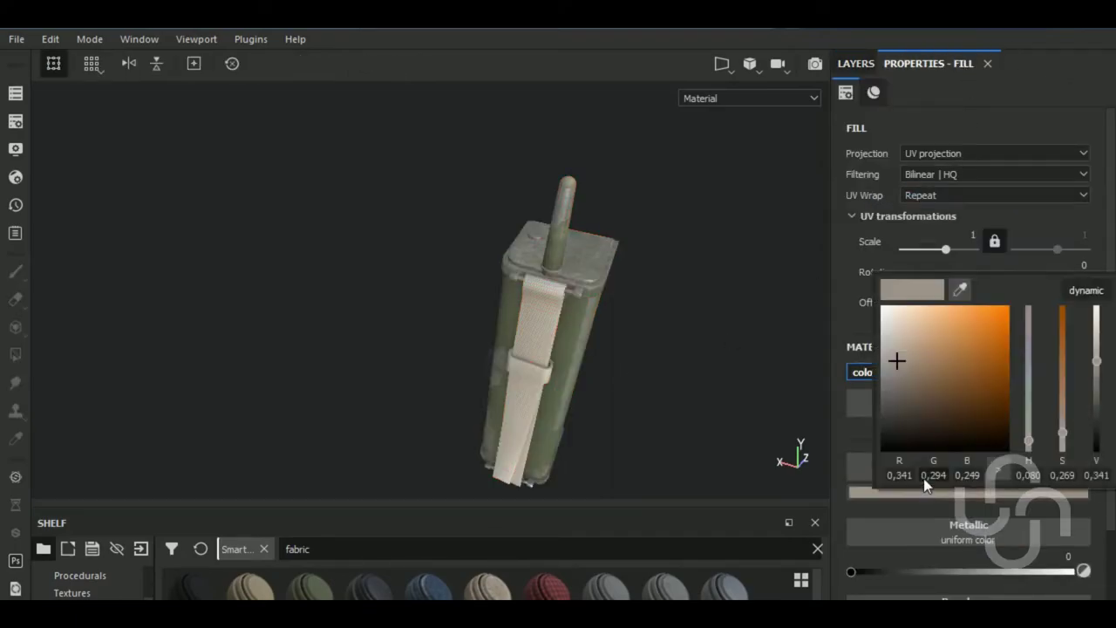
left_click(906, 375)
left_click(897, 404)
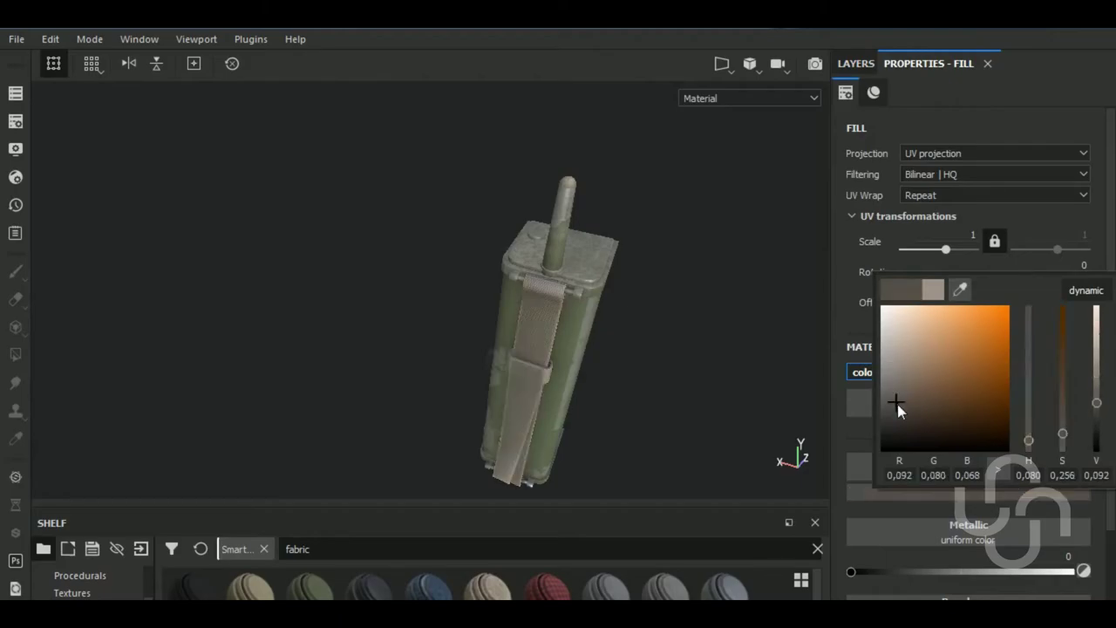
left_click(907, 386)
mouse_move(907, 385)
left_mouse_down()
mouse_move(914, 397)
mouse_move(922, 384)
mouse_move(909, 375)
mouse_move(902, 384)
mouse_move(917, 376)
left_mouse_up()
left_click_drag(662, 349, 623, 361, "alt")
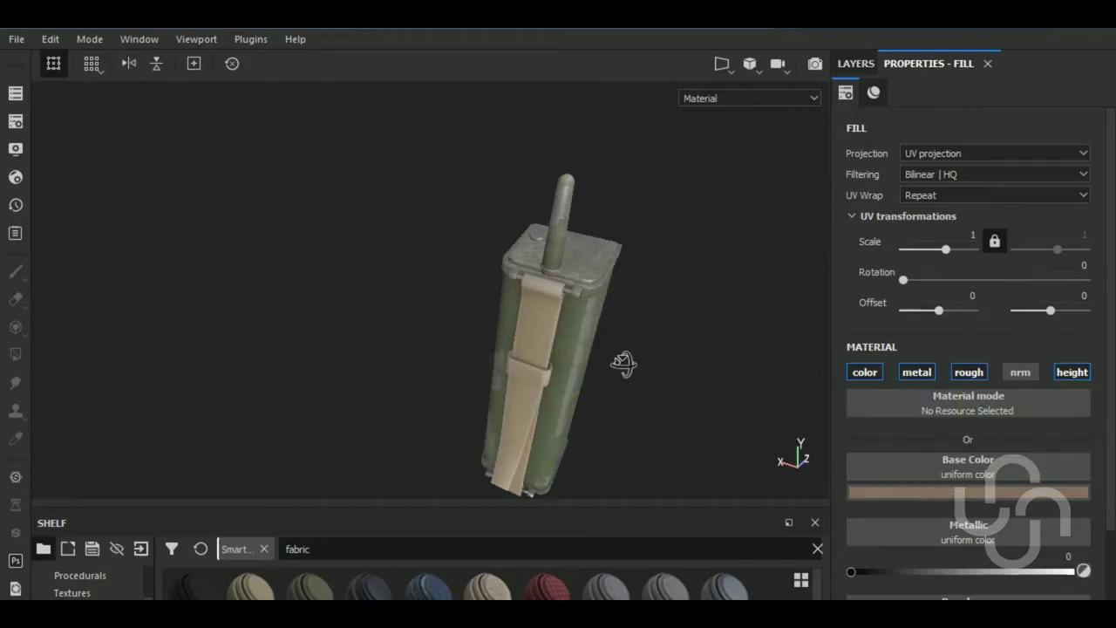
Refine the fabric base colour to a warm tan (0.206, 0.135, 0.069) and check the strap
left_click(935, 465)
left_click(929, 378)
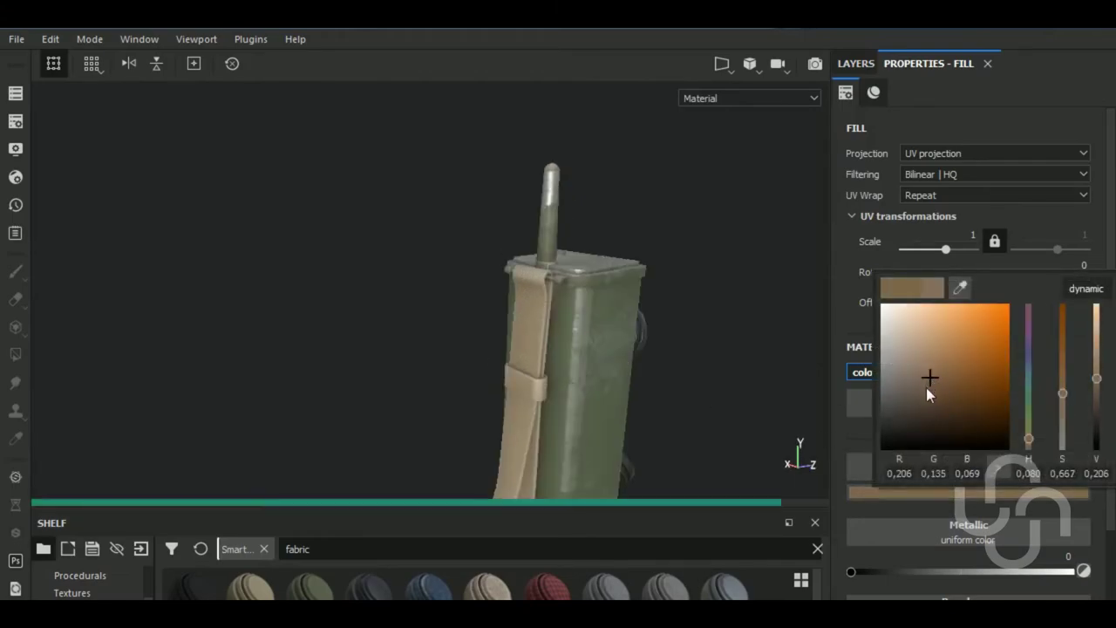
left_click_drag(680, 424, 657, 393, "alt")
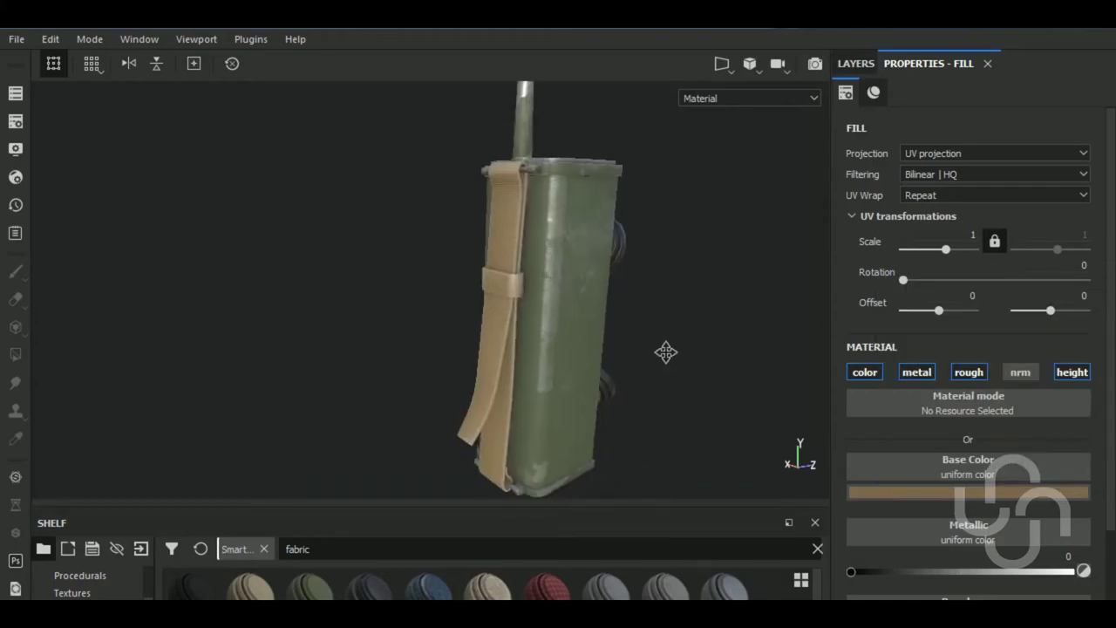
left_click(843, 64)
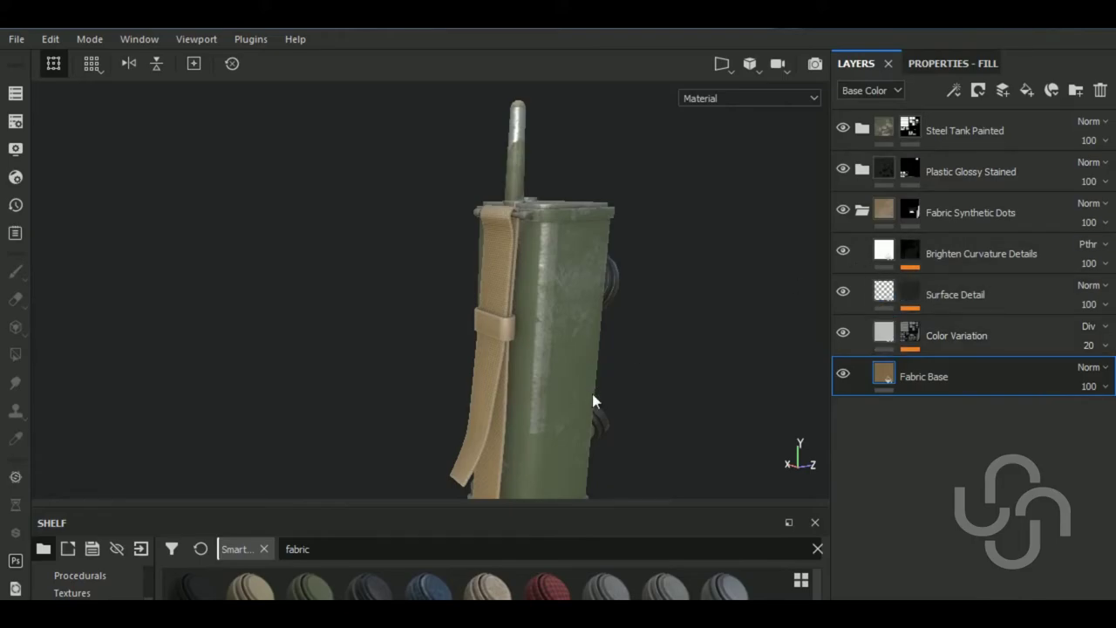
left_click_drag(591, 393, 537, 403, "alt")
scroll(504, 311, "up", 5)
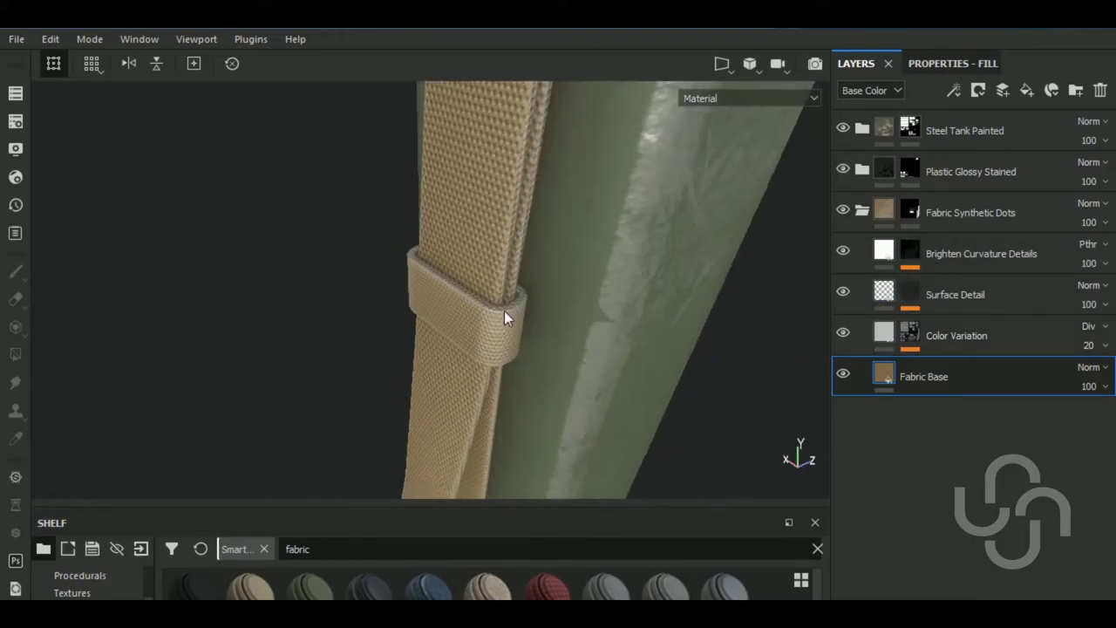
scroll(504, 311, "down", 2)
Set the Brighten Curvature Details curvature generator to Global Blur 1.29 and Global Balance 0.47
left_click(909, 253)
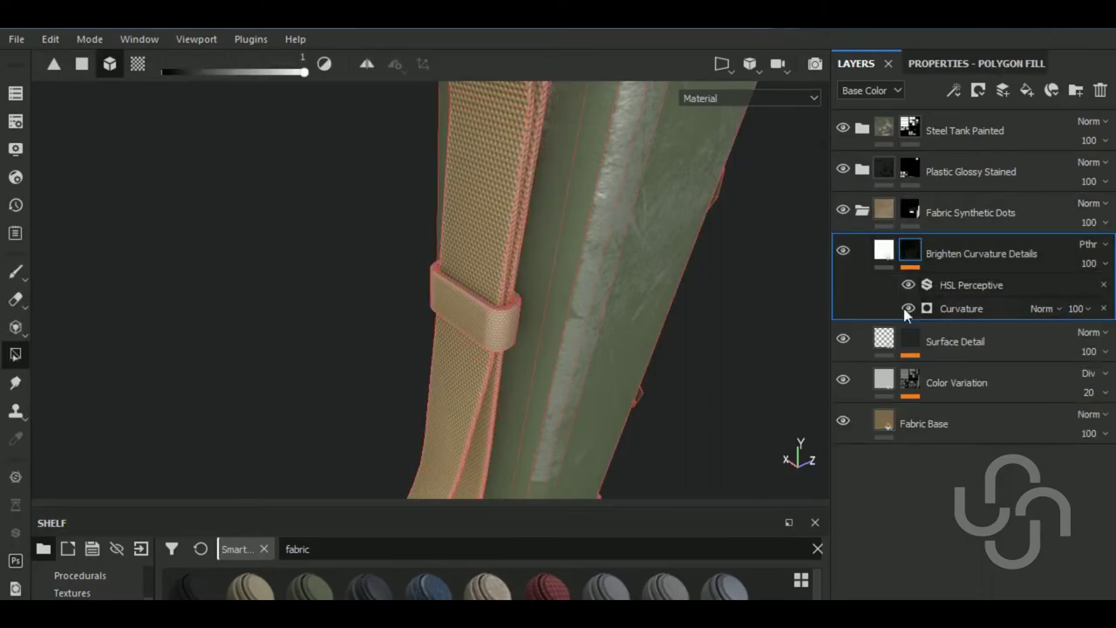
left_click(969, 312)
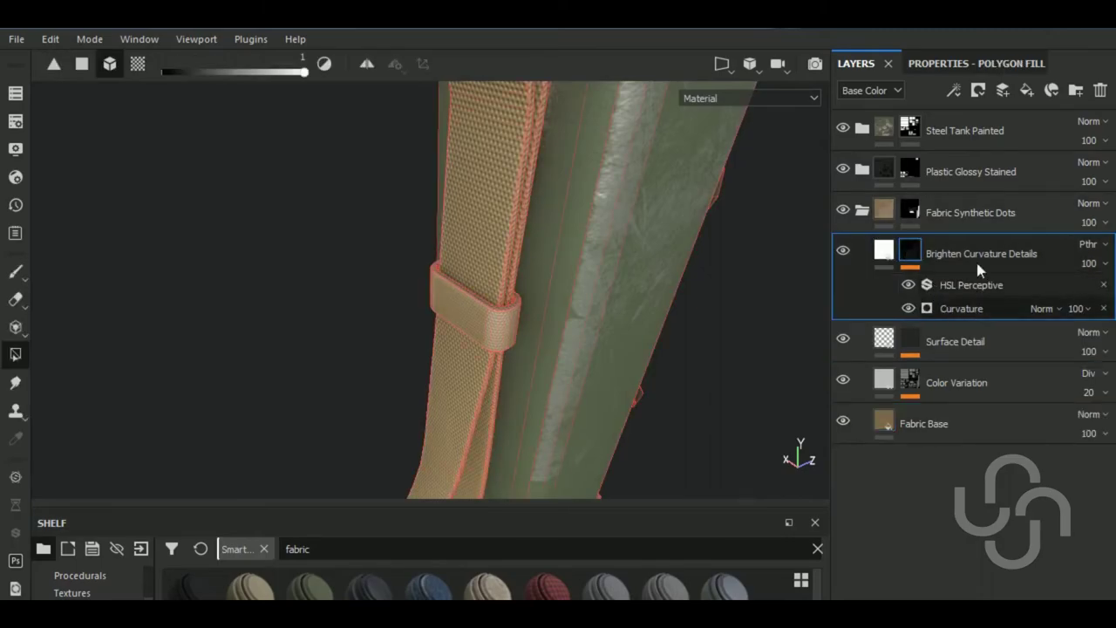
left_click(960, 268)
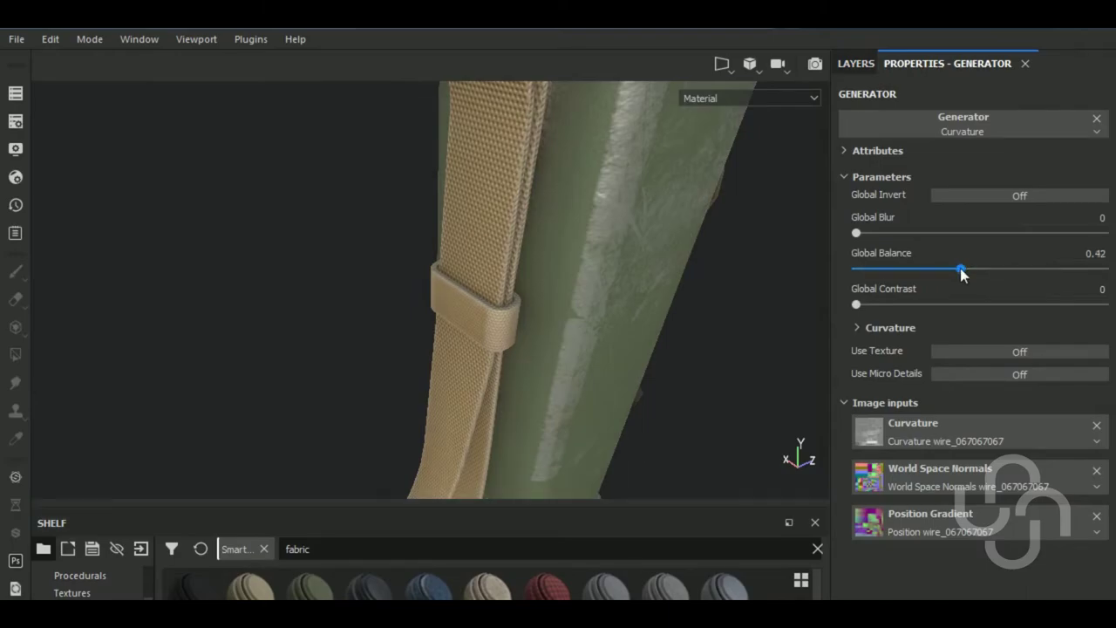
left_click(921, 269)
left_click(875, 234)
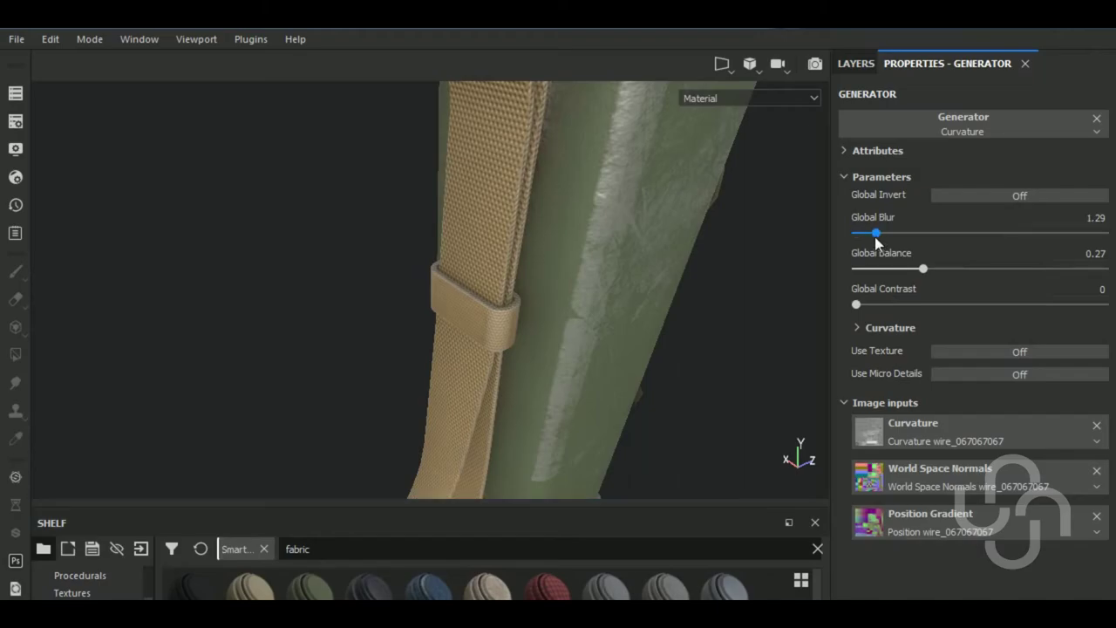
left_click(973, 269)
Orbit and pan the view to a straight front view of the canister
scroll(572, 372, "down", 3)
scroll(535, 343, "down", 3)
mouse_move(534, 330)
left_mouse_down("alt")
mouse_move(660, 318)
mouse_move(618, 331)
mouse_move(700, 352)
mouse_move(567, 351)
mouse_move(558, 378)
mouse_move(299, 367)
mouse_move(702, 296)
mouse_move(473, 322)
mouse_move(581, 322)
left_mouse_up("alt")
middle_click_drag(580, 322, 635, 373, "alt")
left_click_drag(634, 373, 613, 346, "alt")
middle_click_drag(695, 390, 675, 364, "alt")
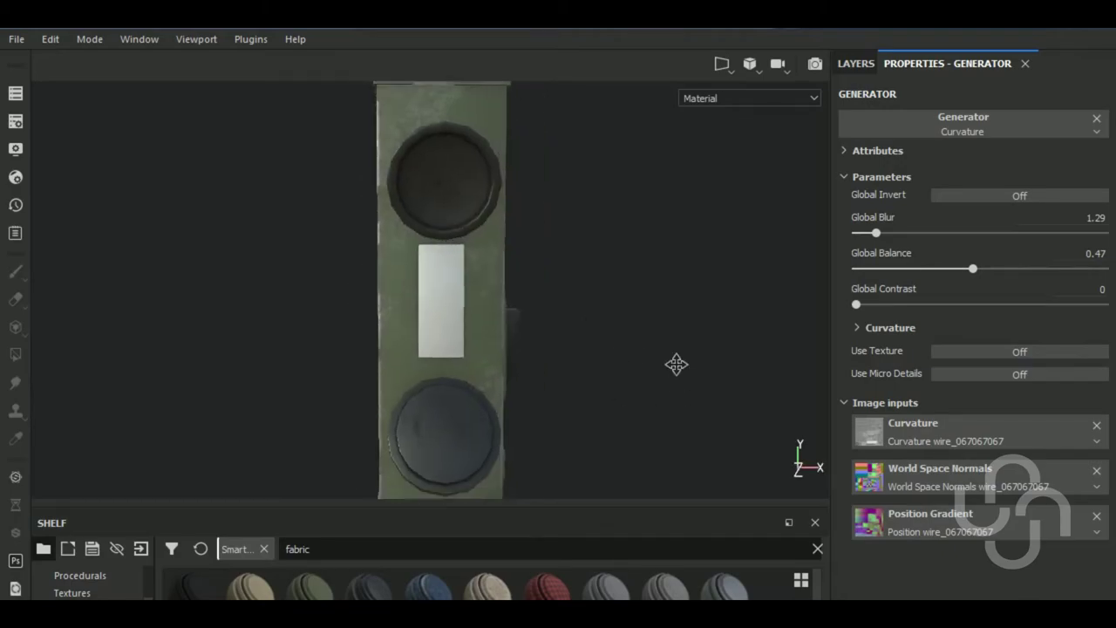
left_click(855, 63)
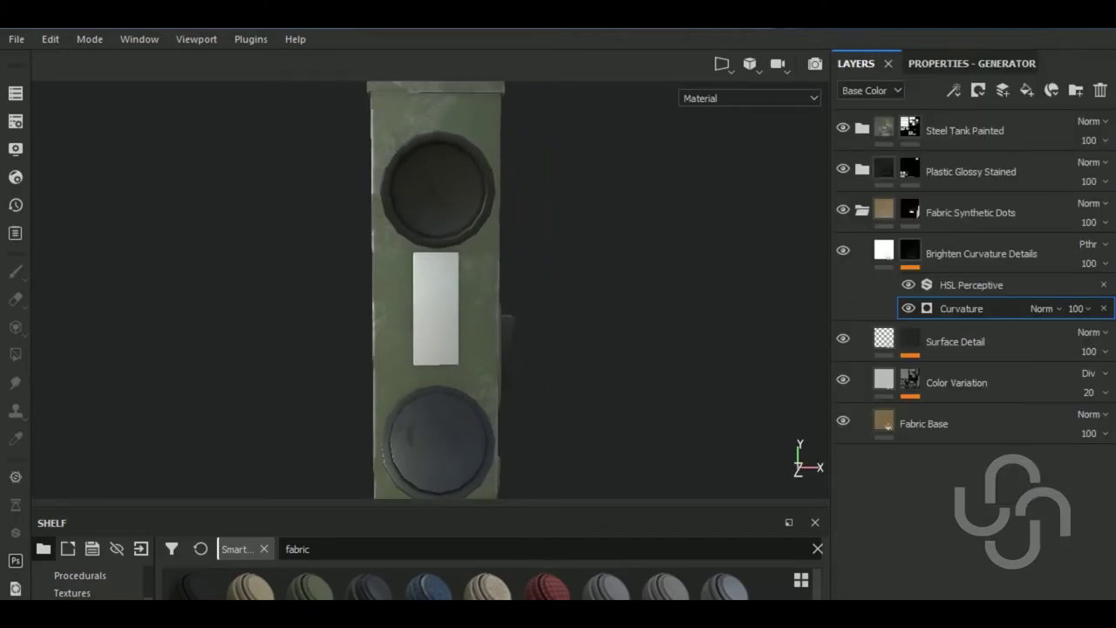
Collapse the Fabric Synthetic Dots folder and add a top fill layer with a black mask
left_click(841, 223)
scroll(504, 399, "down", 3)
scroll(561, 384, "down", 2)
middle_click_drag(562, 384, 619, 436)
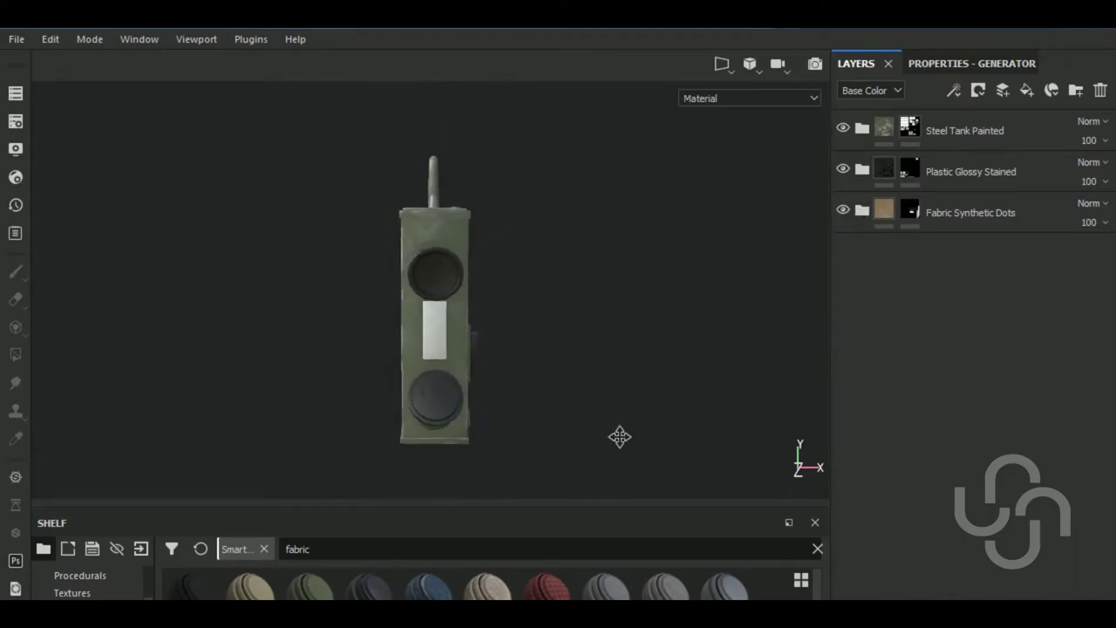
scroll(545, 424, "up", 2)
scroll(578, 415, "up", 2)
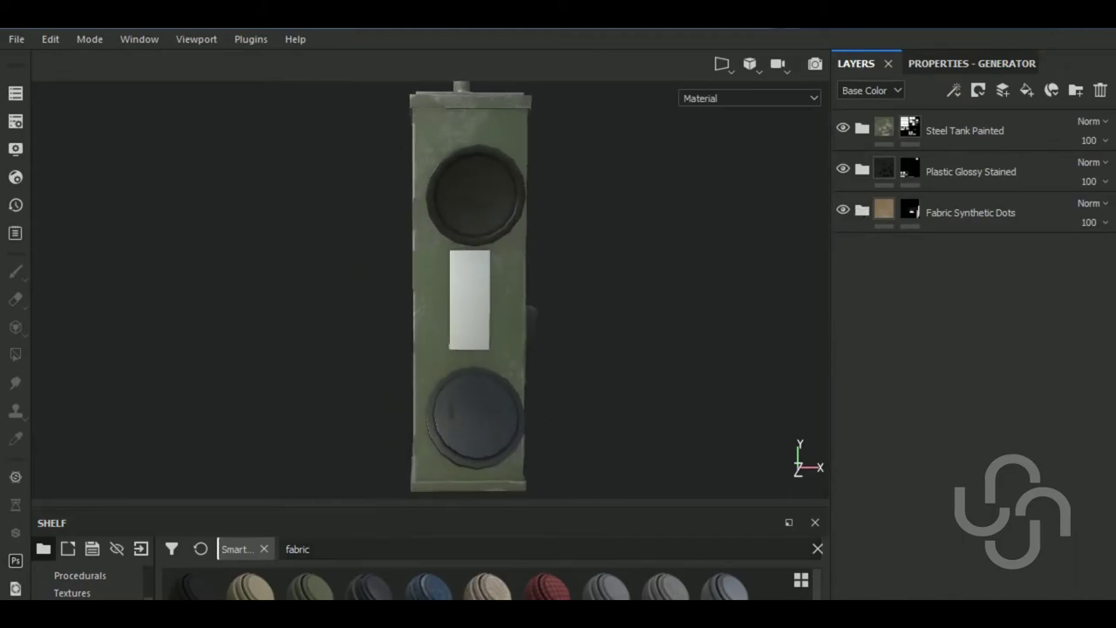
key("1")
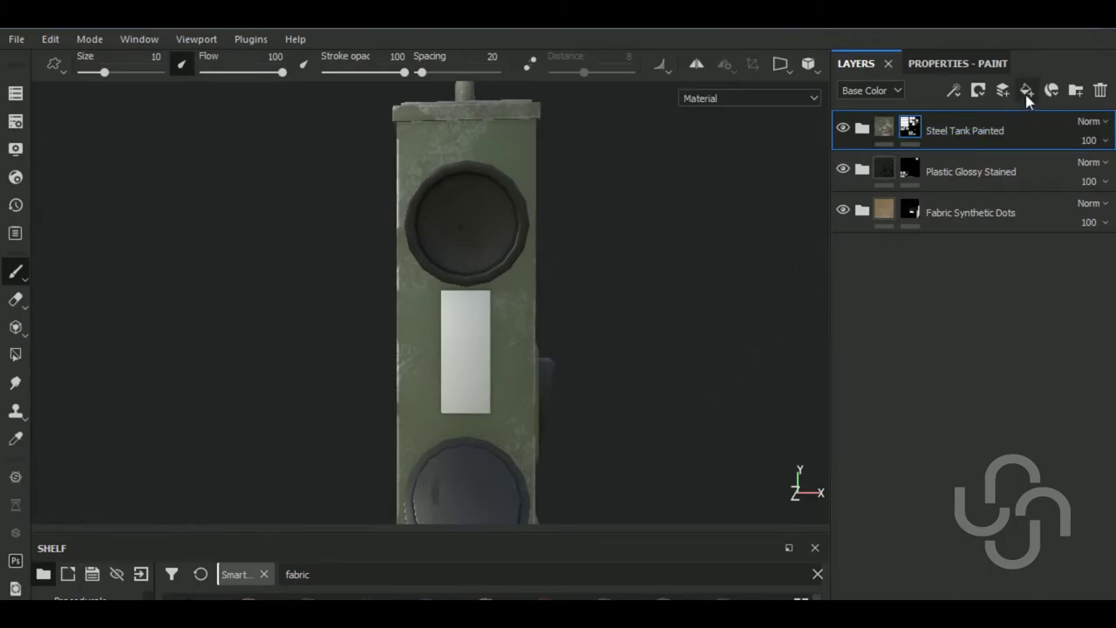
left_click(1025, 94)
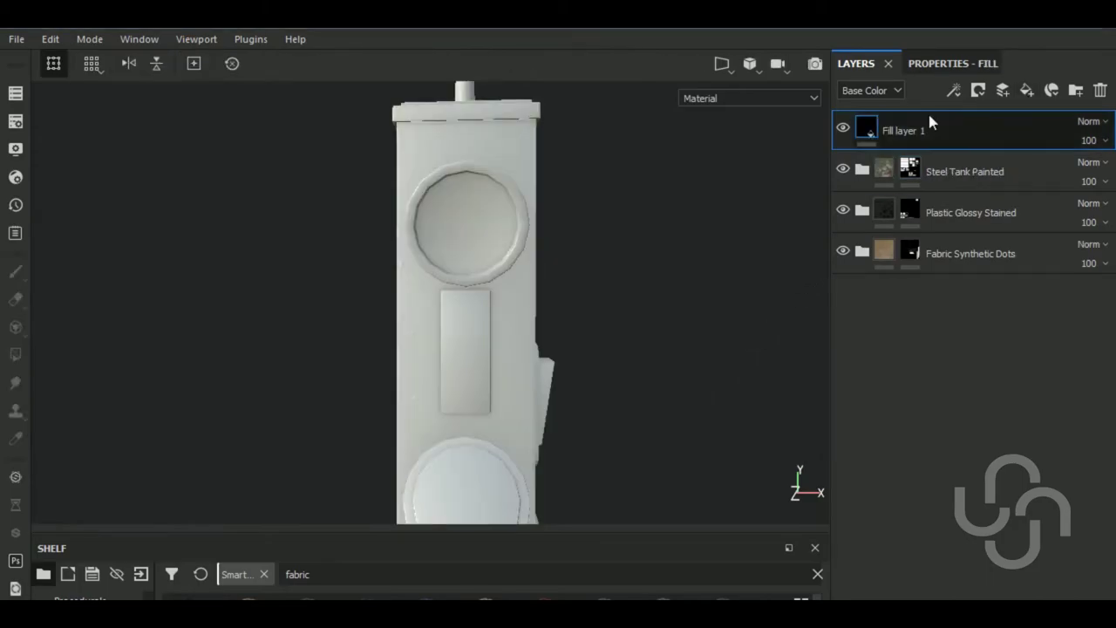
left_click(978, 91)
left_click(984, 132)
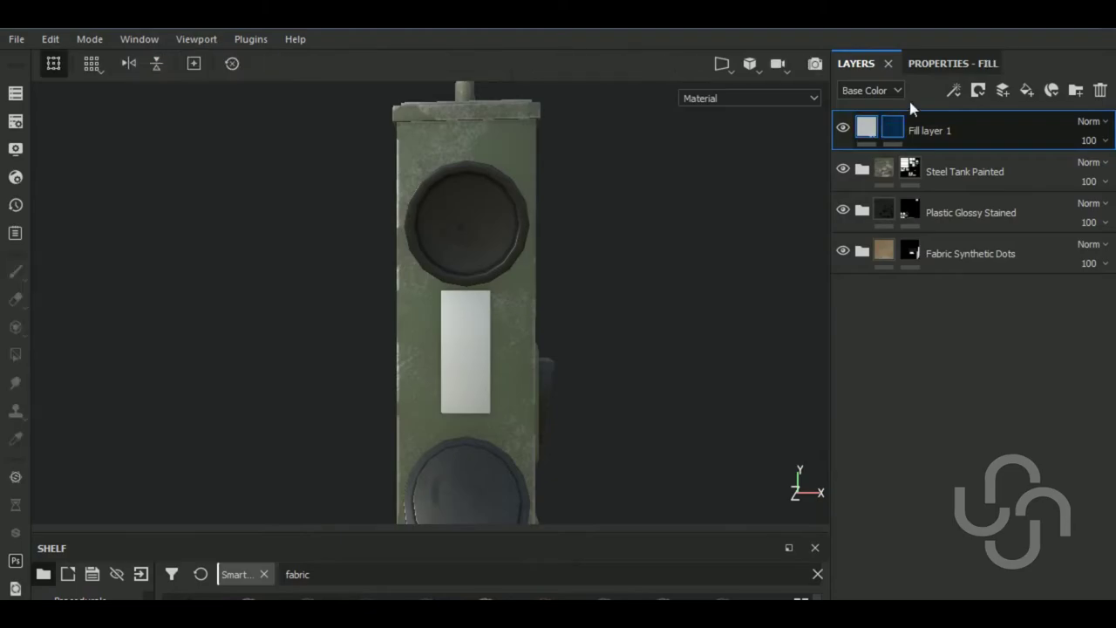
Give the fill a near-black base colour (0.029) and metallic 0.5405, then select its mask
left_click(941, 64)
left_click(968, 493)
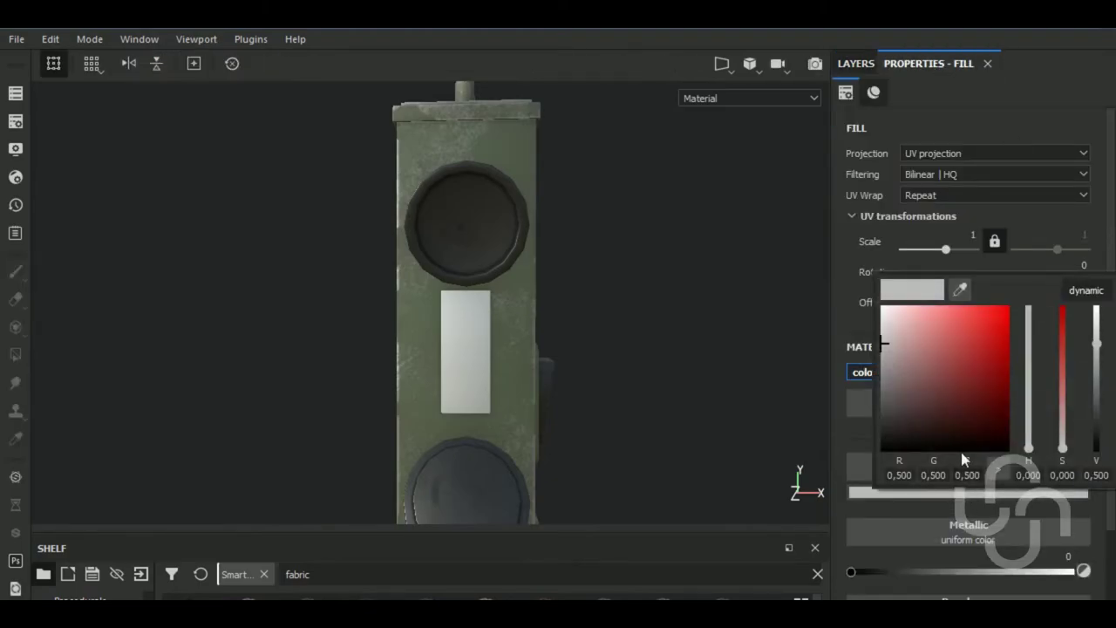
left_click_drag(882, 388, 872, 423)
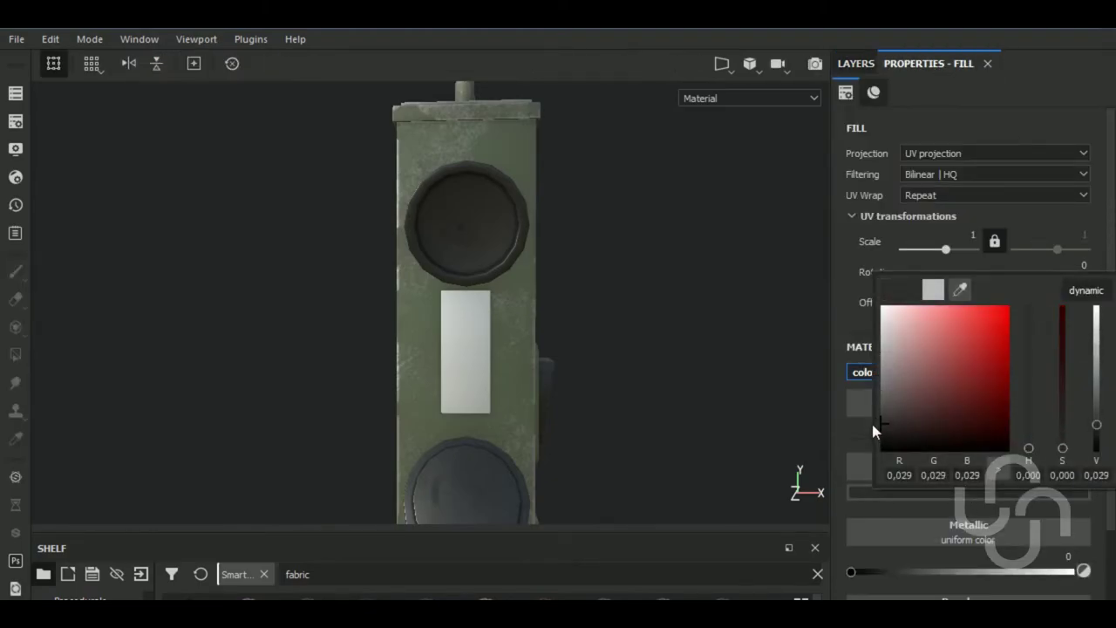
left_click(990, 517)
scroll(985, 523, "down", 2)
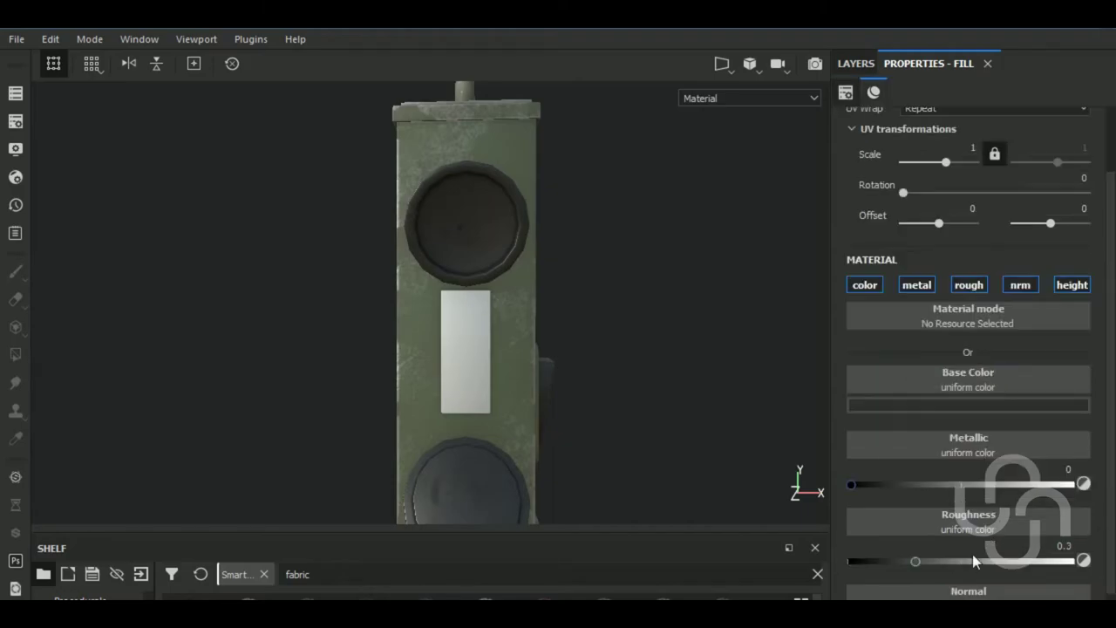
left_click(970, 487)
left_click(856, 63)
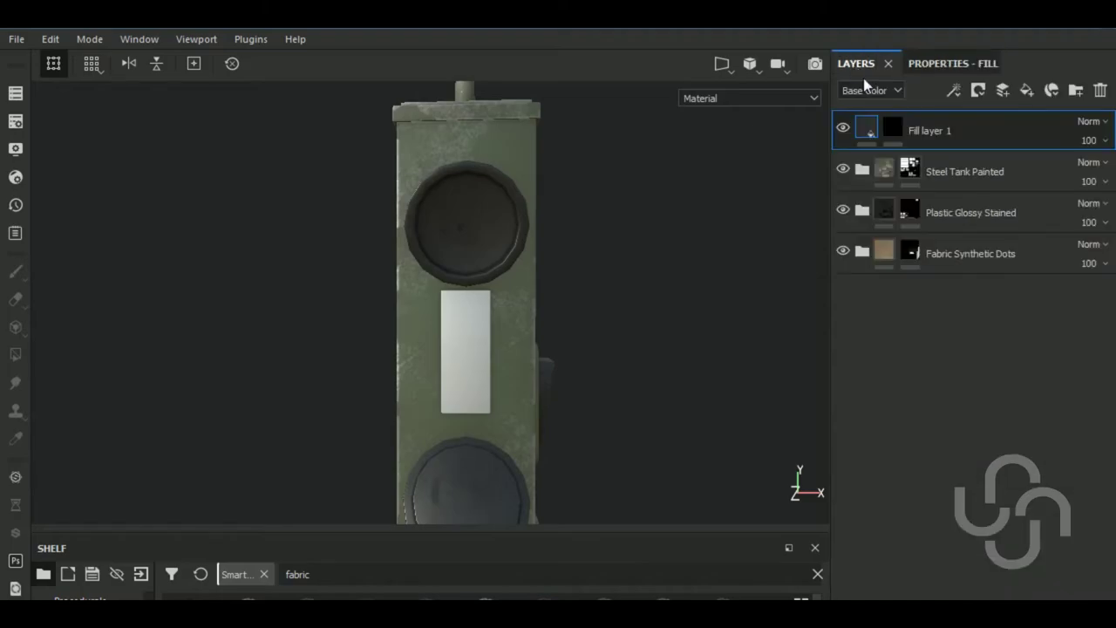
left_click(898, 130)
Use polygon fill on the mask to reveal the dark material on the rectangular plate
left_click(15, 354)
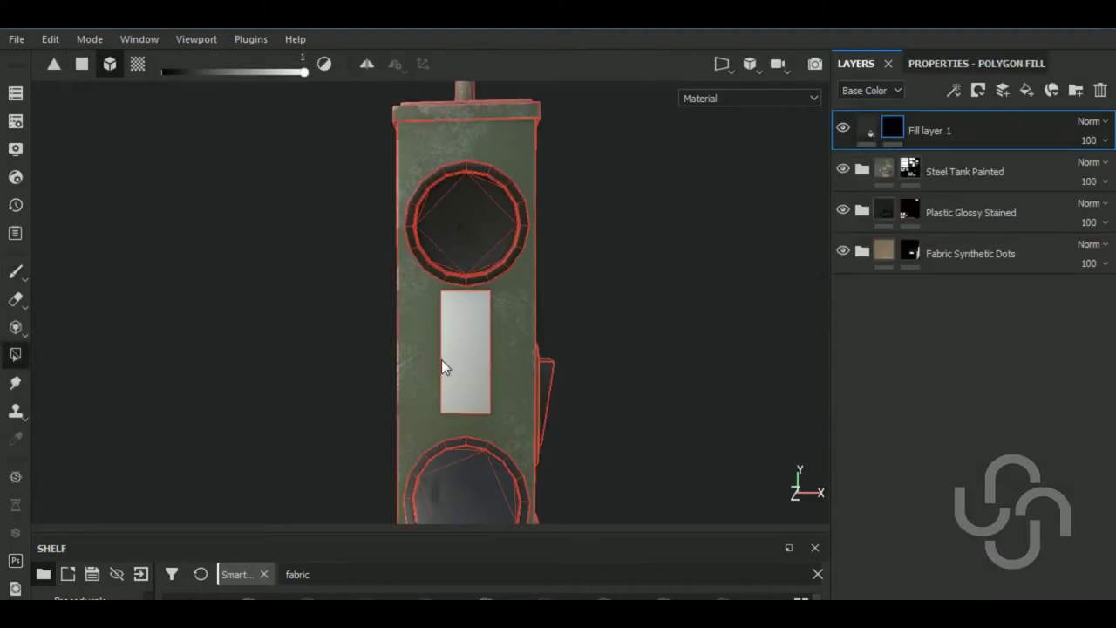
left_click(479, 351)
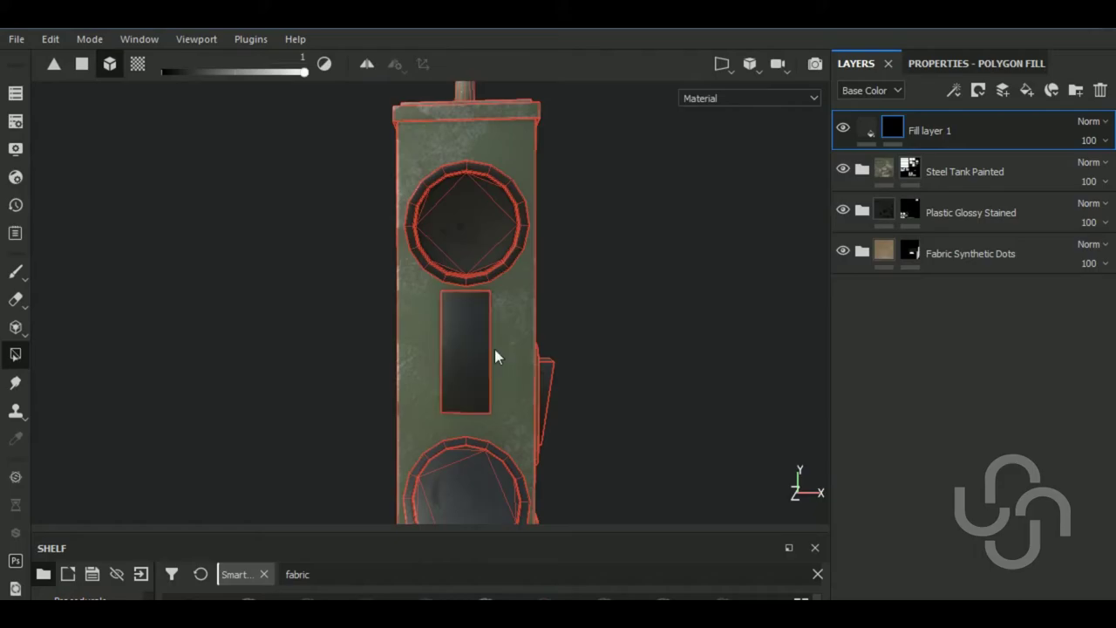
left_click(964, 64)
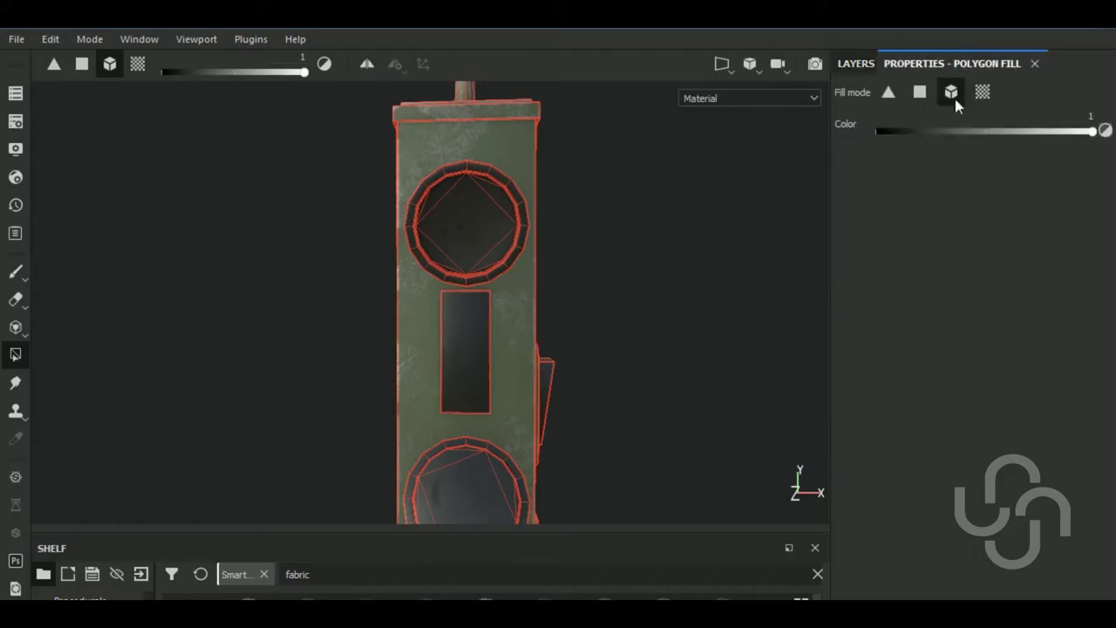
left_click(856, 64)
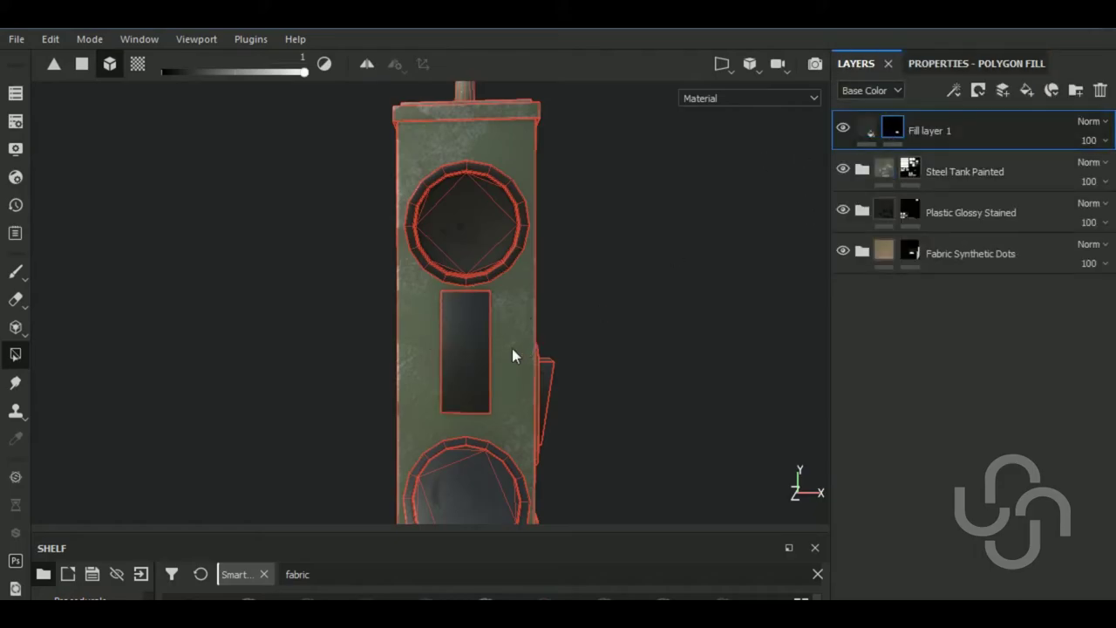
Drag the material shelf taller to show more thumbnails and check the polygon fill settings
scroll(463, 366, "up", 2)
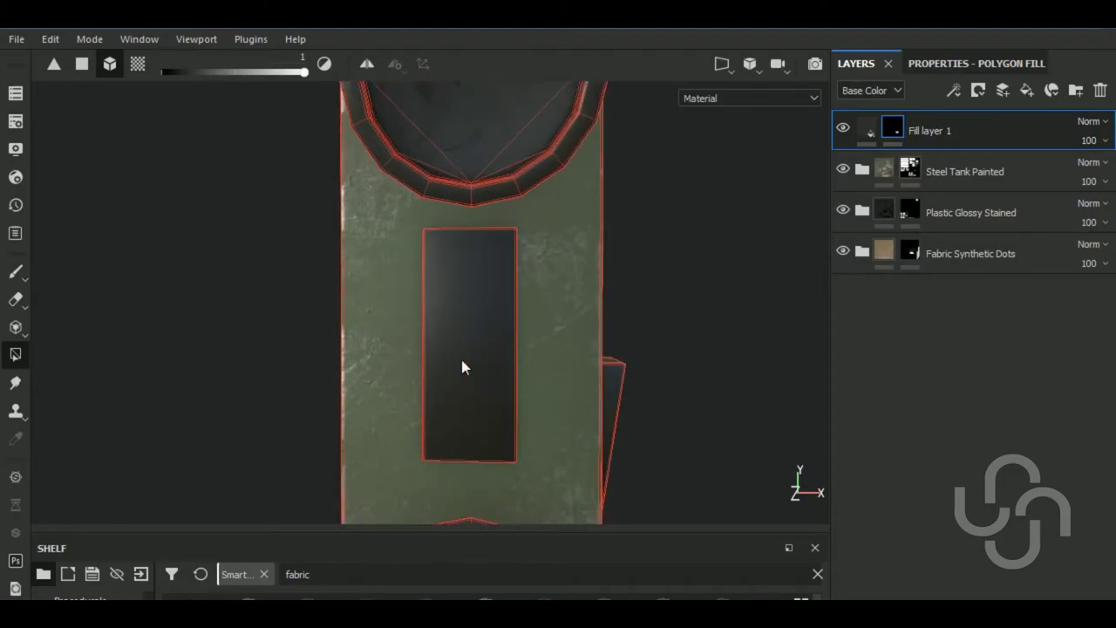
scroll(462, 366, "down", 2)
scroll(462, 366, "down", 2)
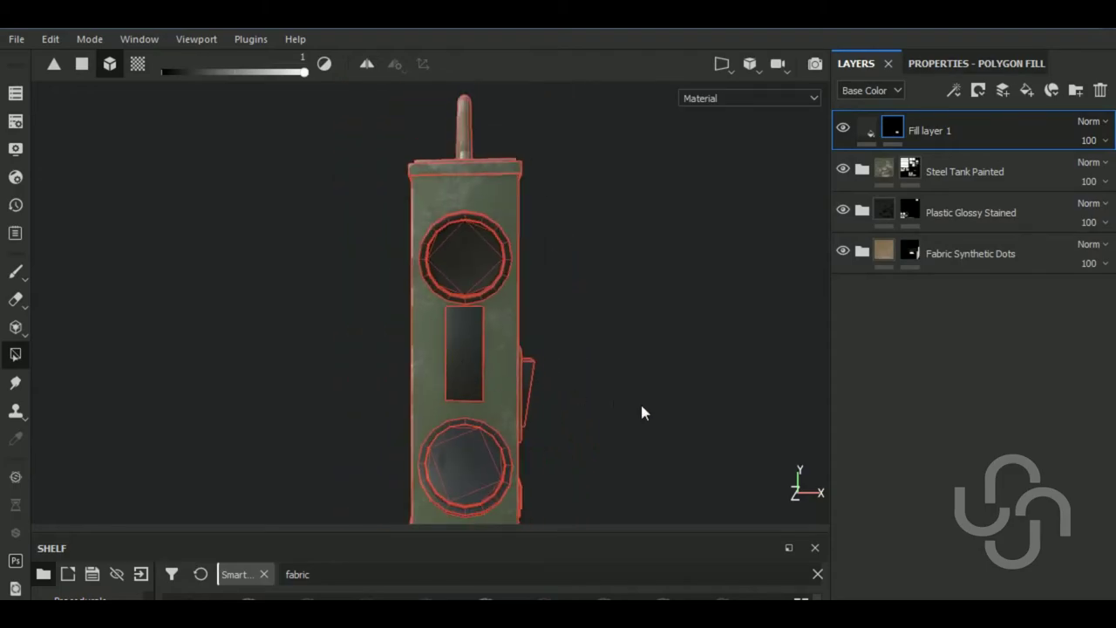
left_click_drag(361, 541, 364, 451)
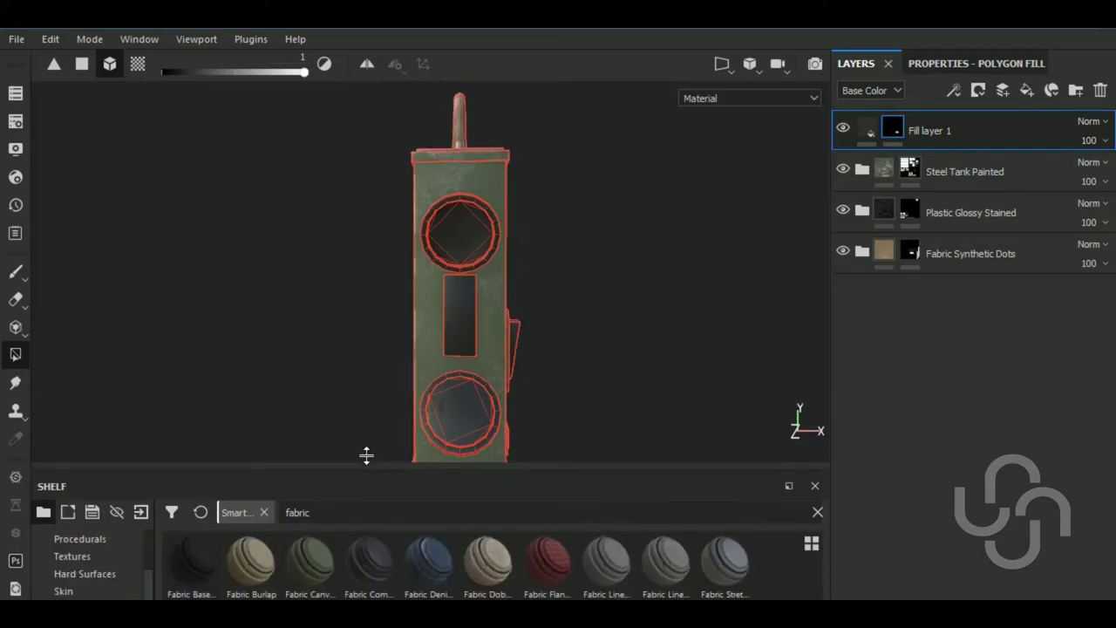
left_click(954, 65)
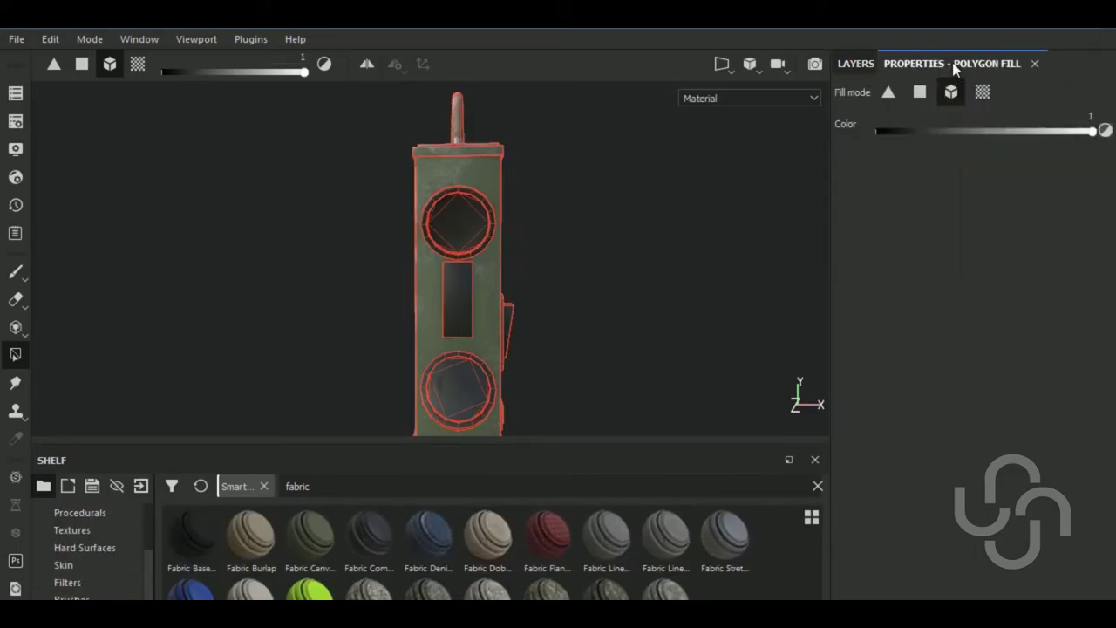
left_click(863, 63)
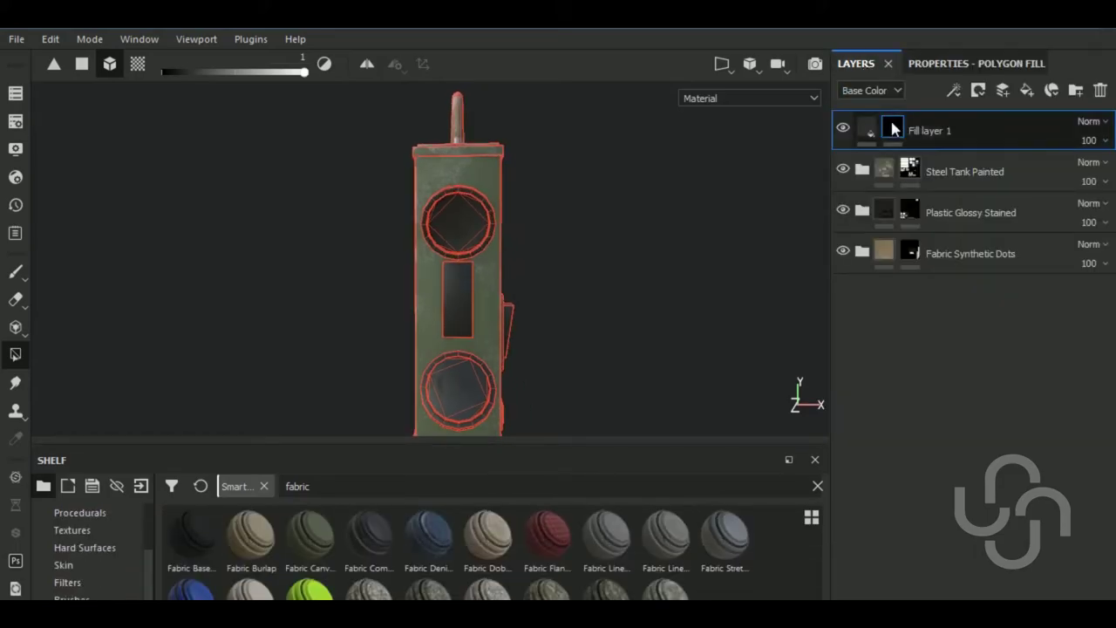
mouse_move(892, 128)
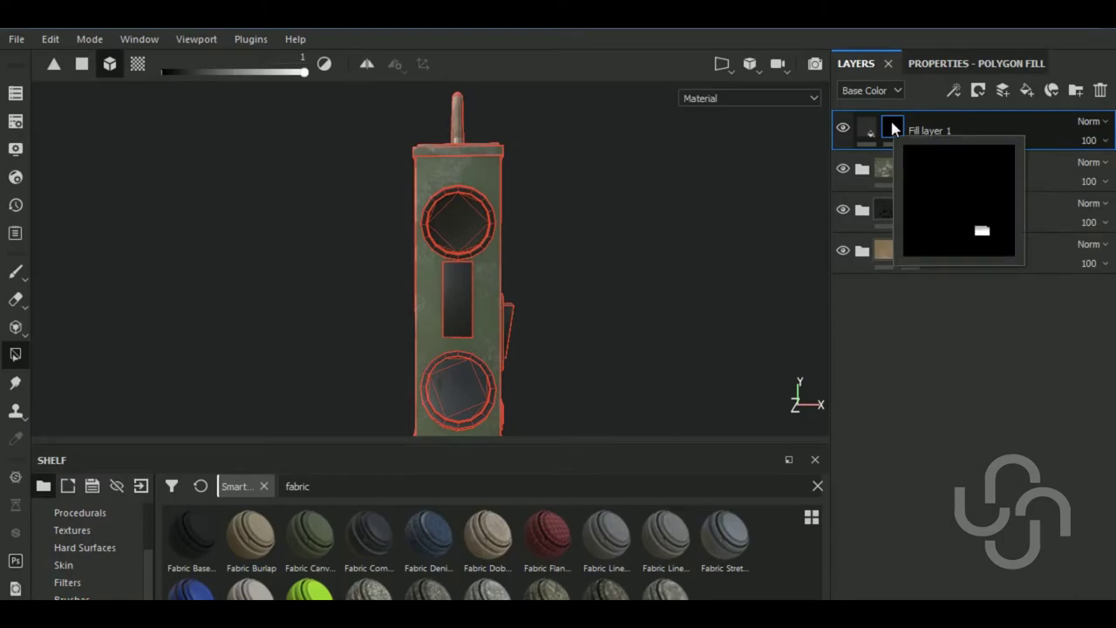
Switch to the brush, show the Alphas shelf category, and zoom in on the dark plate
left_click(954, 69)
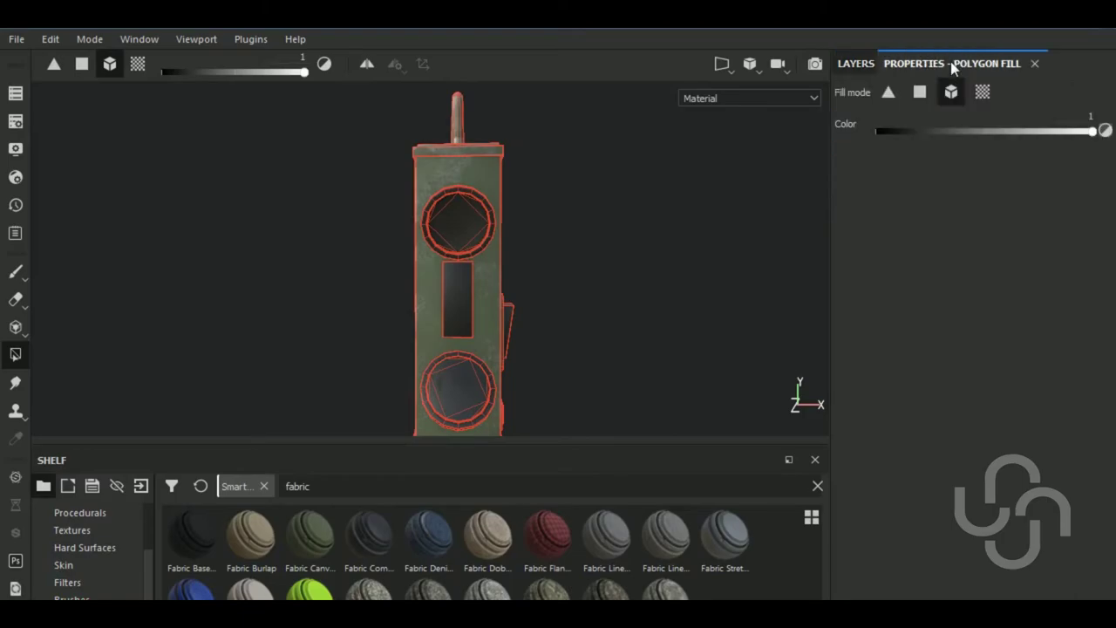
key("1")
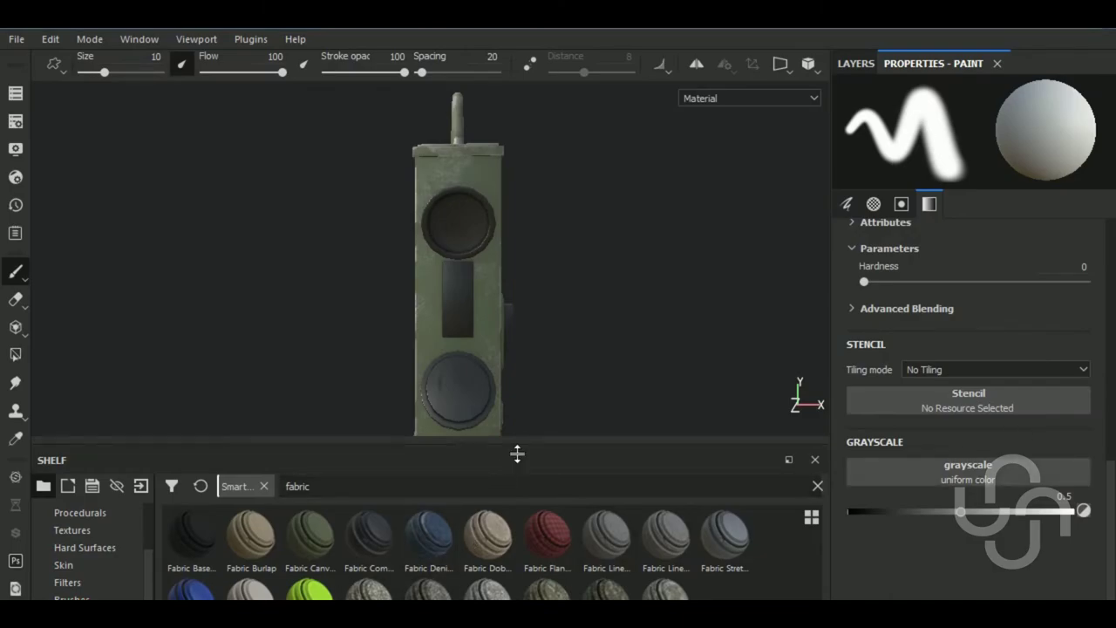
left_click_drag(517, 451, 517, 468)
scroll(118, 533, "up", 2)
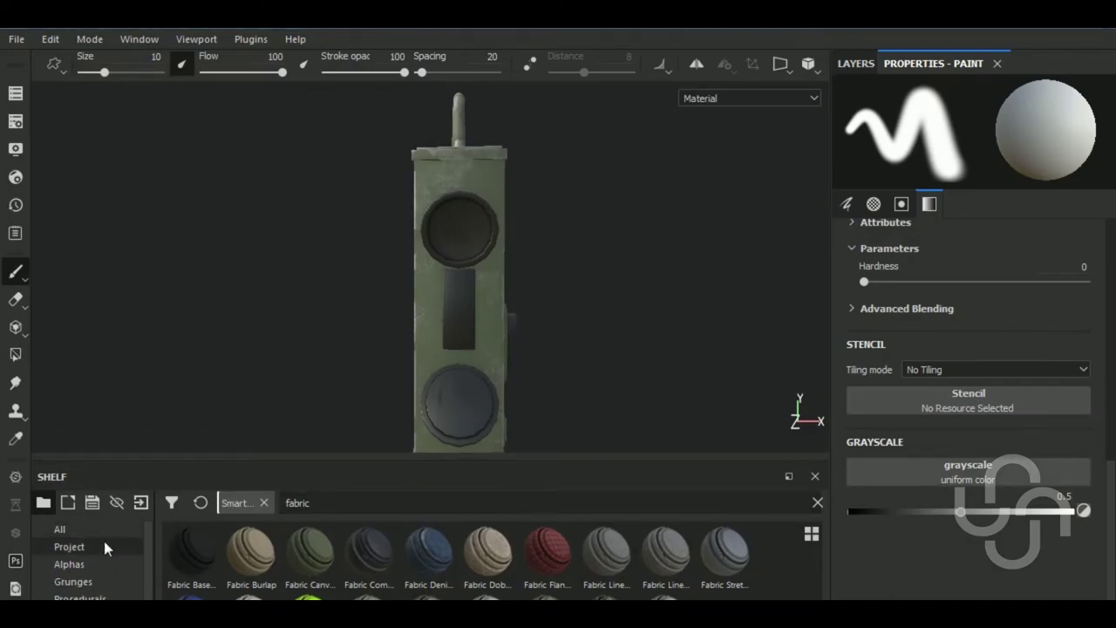
left_click(99, 563)
scroll(958, 355, "up", 2)
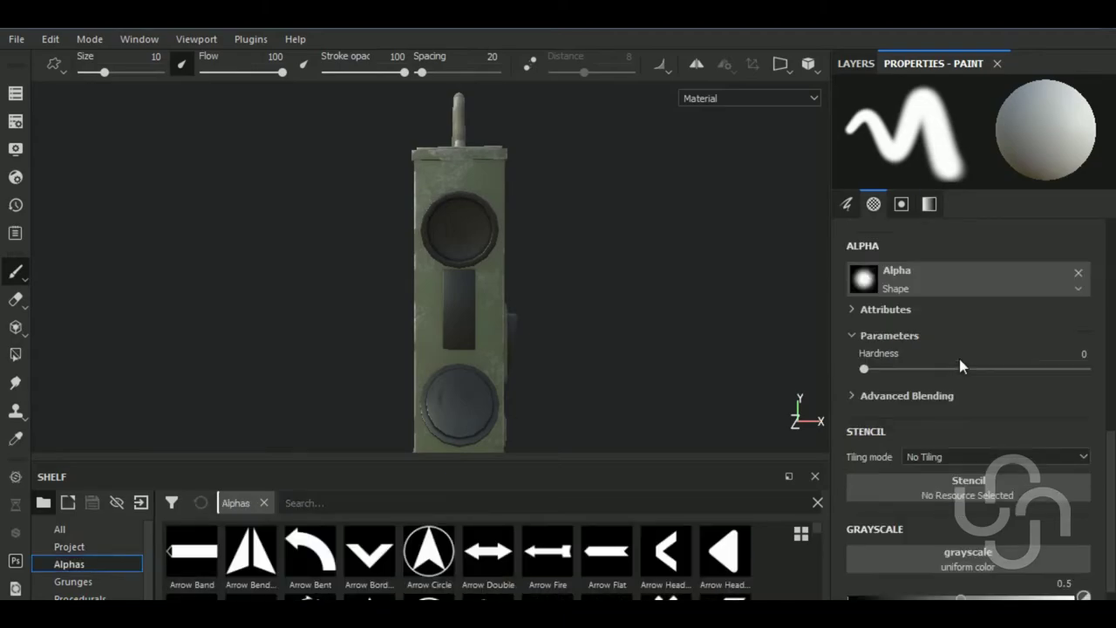
scroll(962, 363, "up", 2)
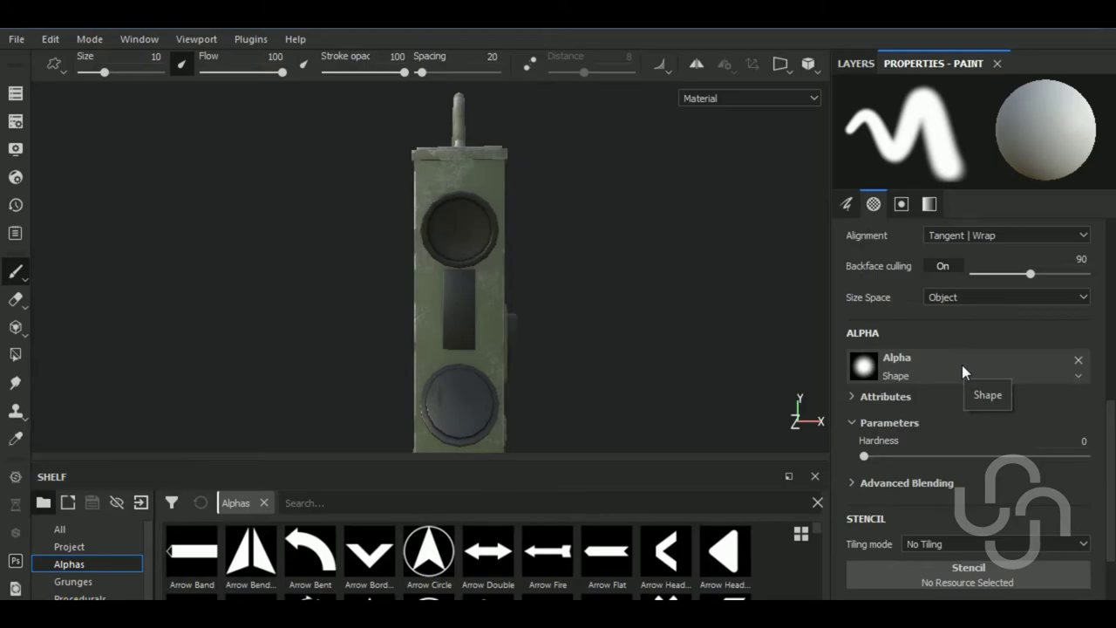
scroll(449, 301, "up", 2)
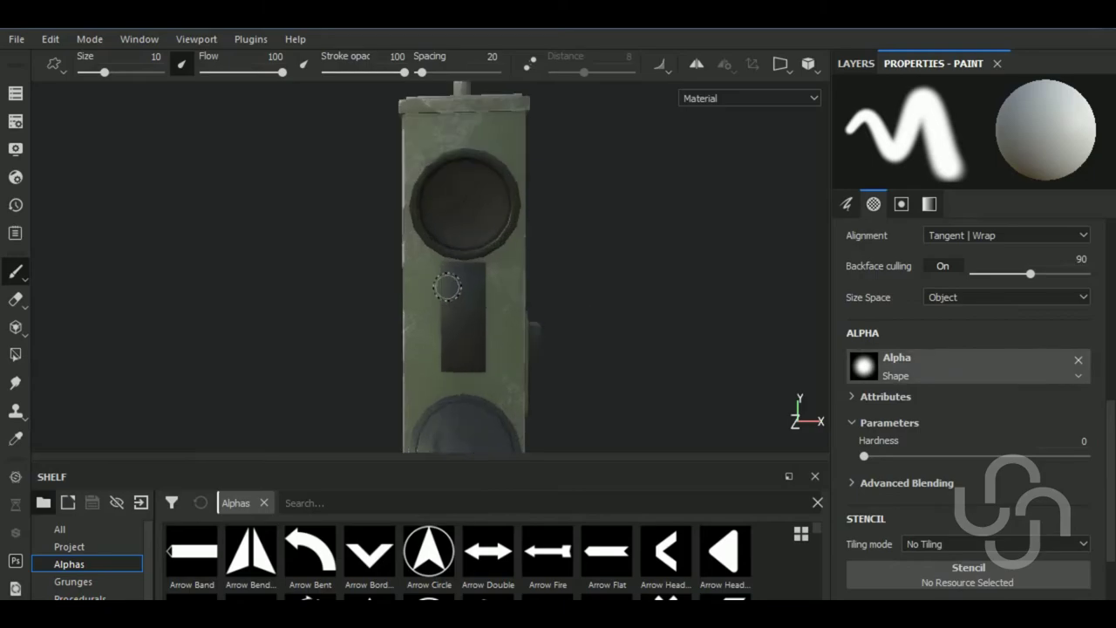
scroll(449, 280, "up", 2)
Add Fill layer 2 on top of the stack with a black mask
left_click(855, 63)
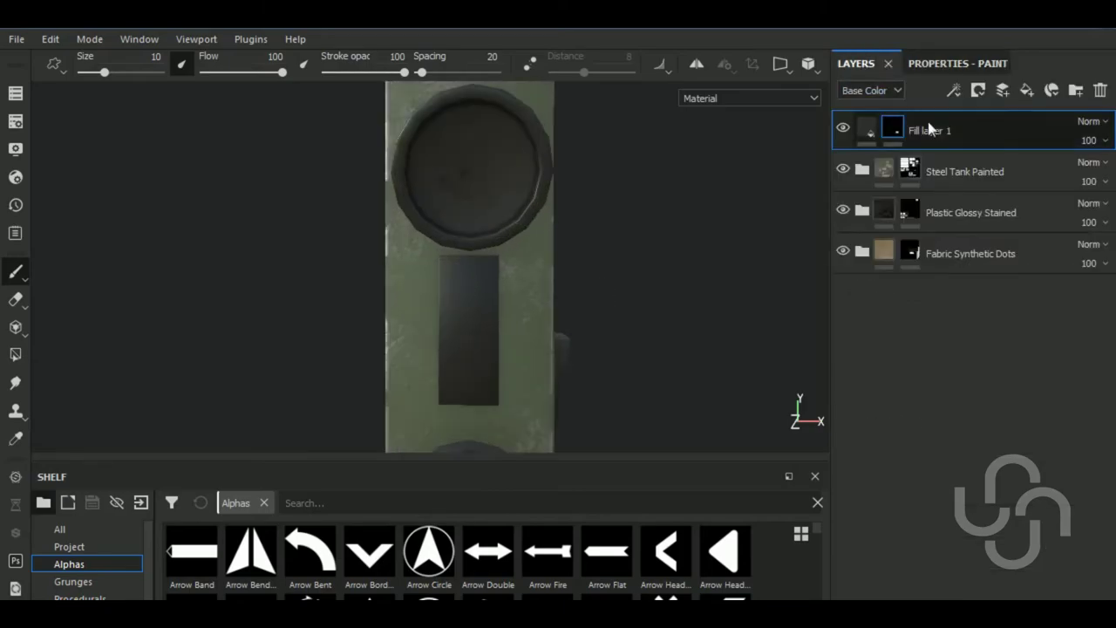
left_click(1026, 91)
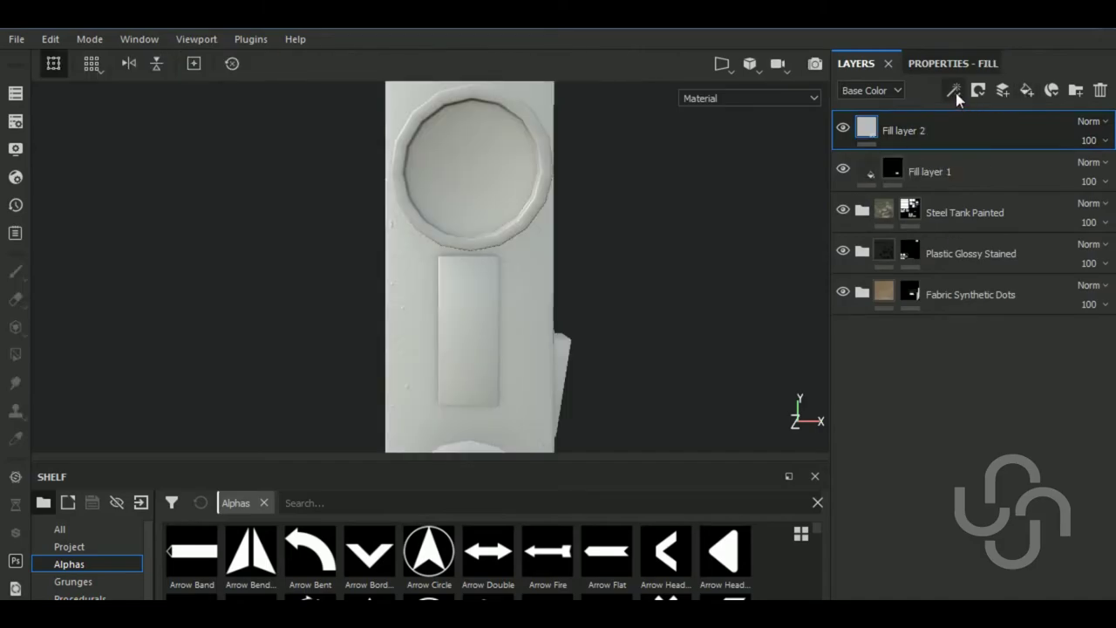
left_click(978, 91)
left_click(987, 126)
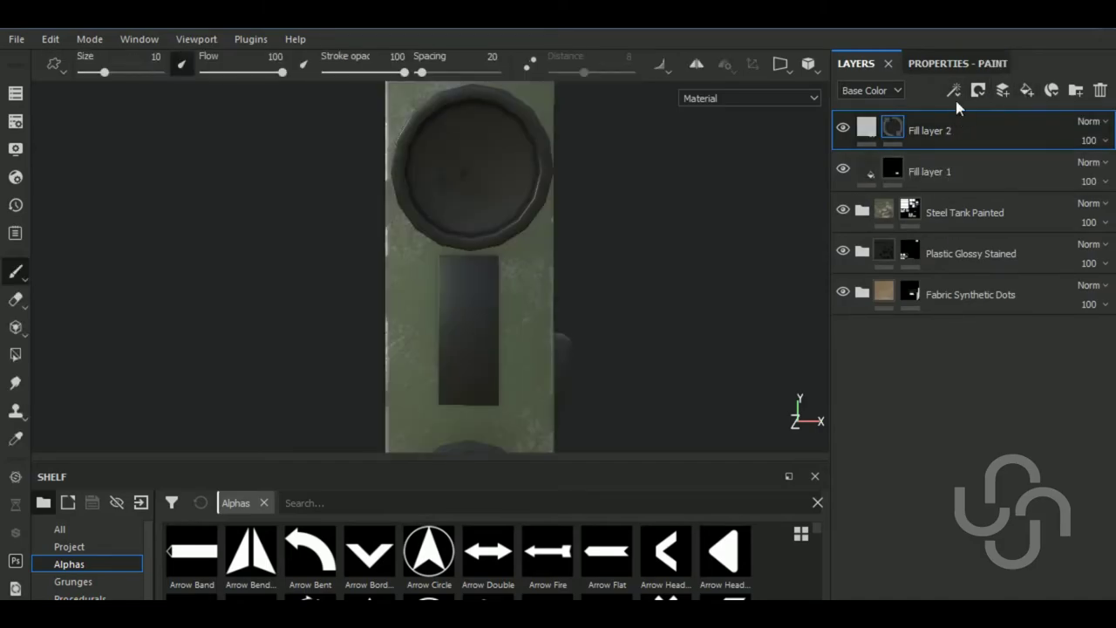
left_click(954, 90)
Set Fill layer 2's base colour to orange
left_click(953, 64)
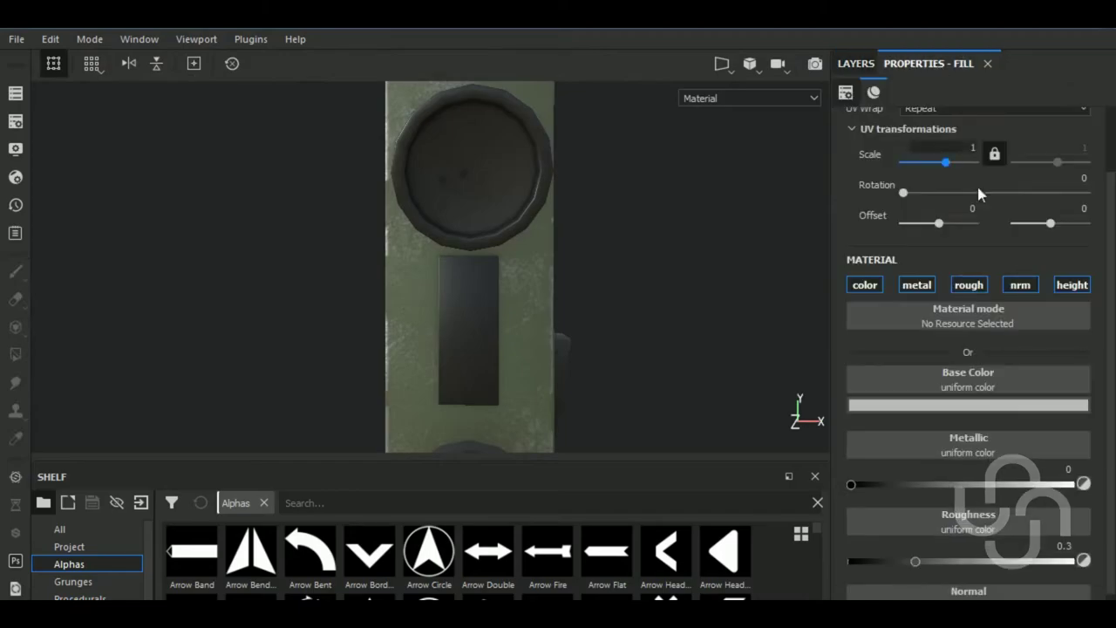
left_click(968, 404)
left_click(1032, 569)
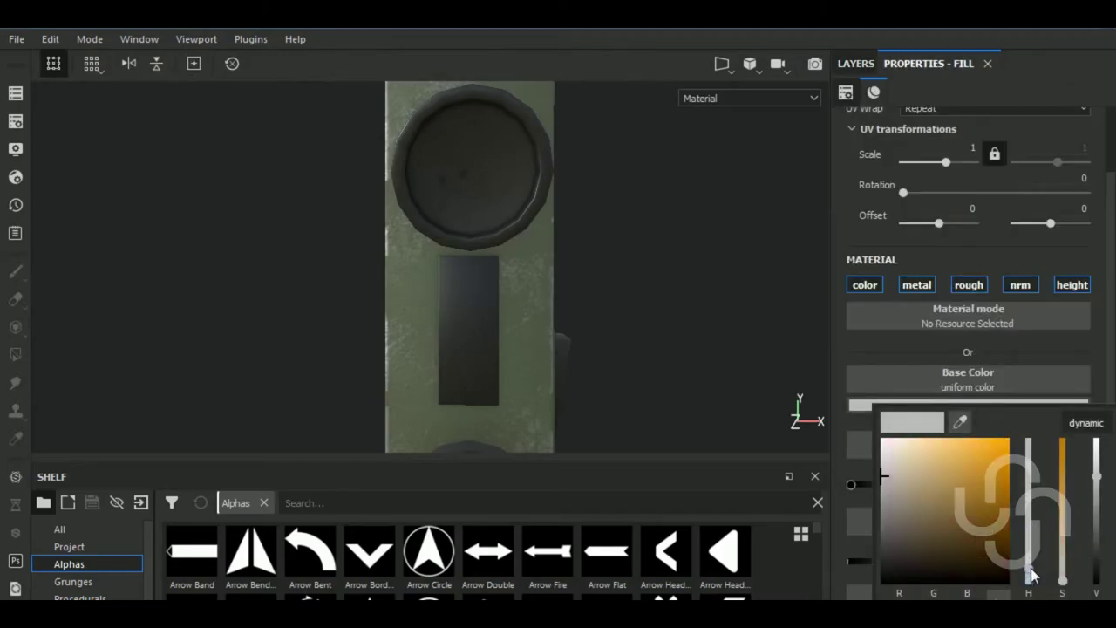
left_click_drag(975, 471, 1016, 462)
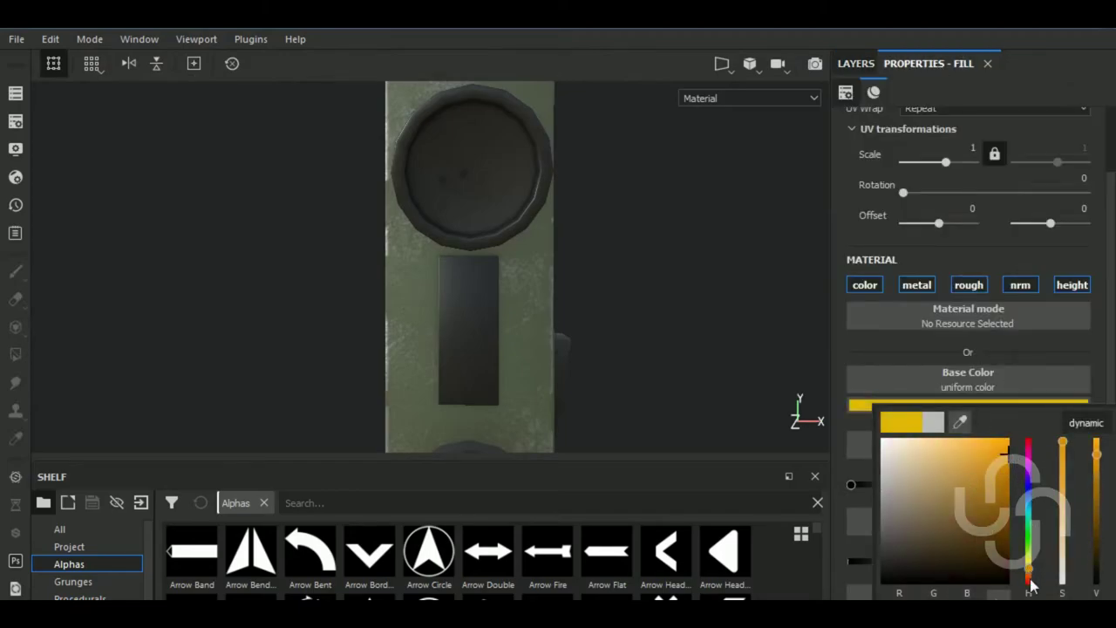
left_click_drag(1031, 586, 1031, 578)
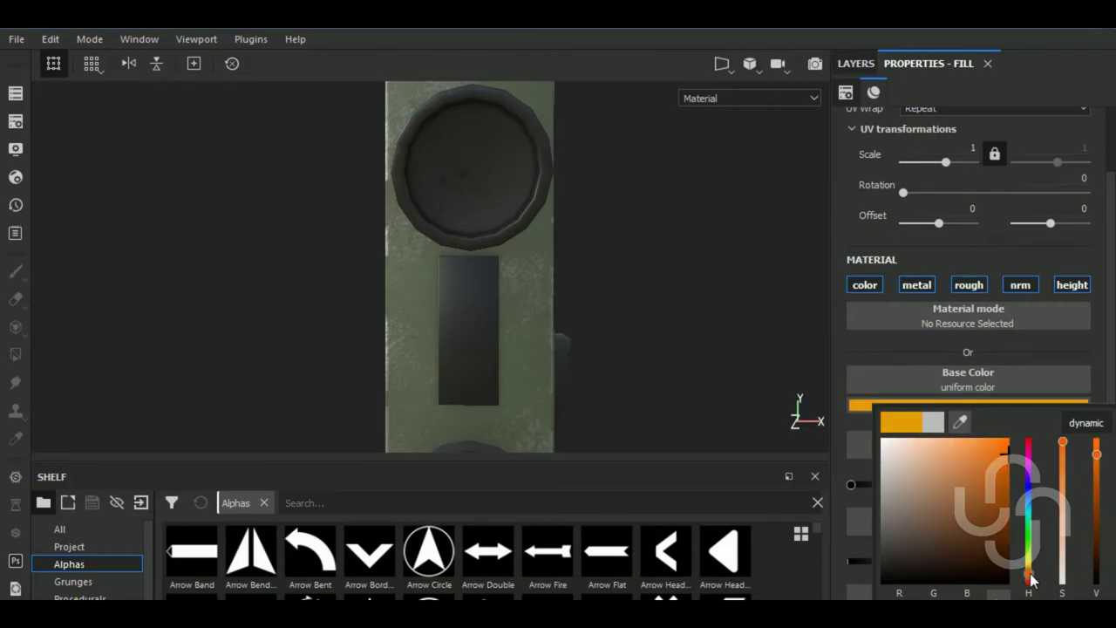
left_click(855, 64)
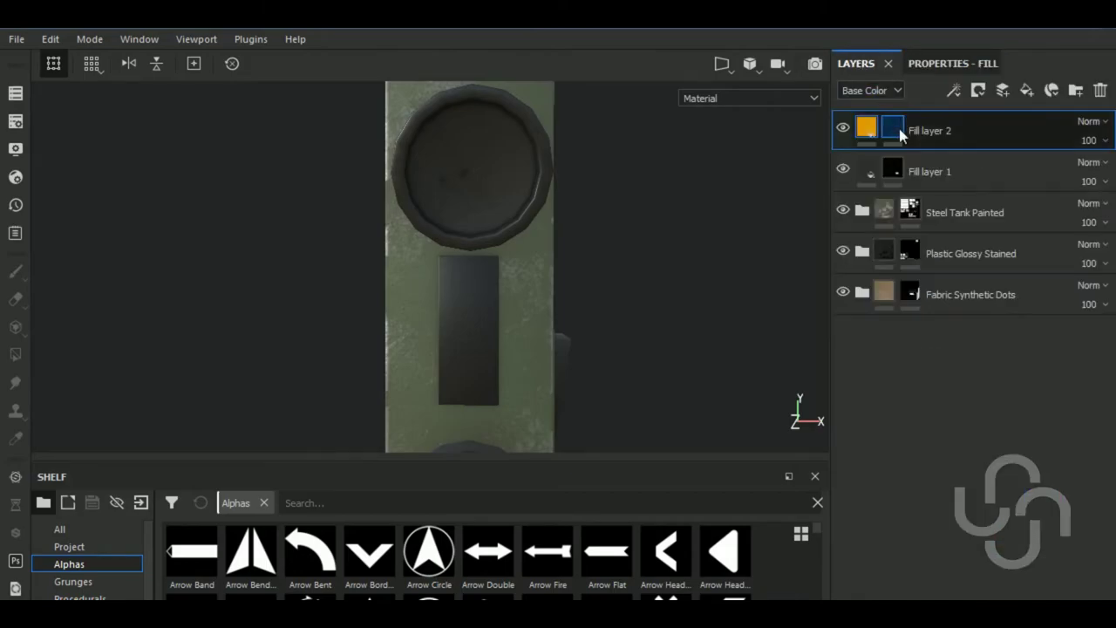
Try a smaller brush on the plate's top edge, undo it, and rotate the environment lighting
key("1")
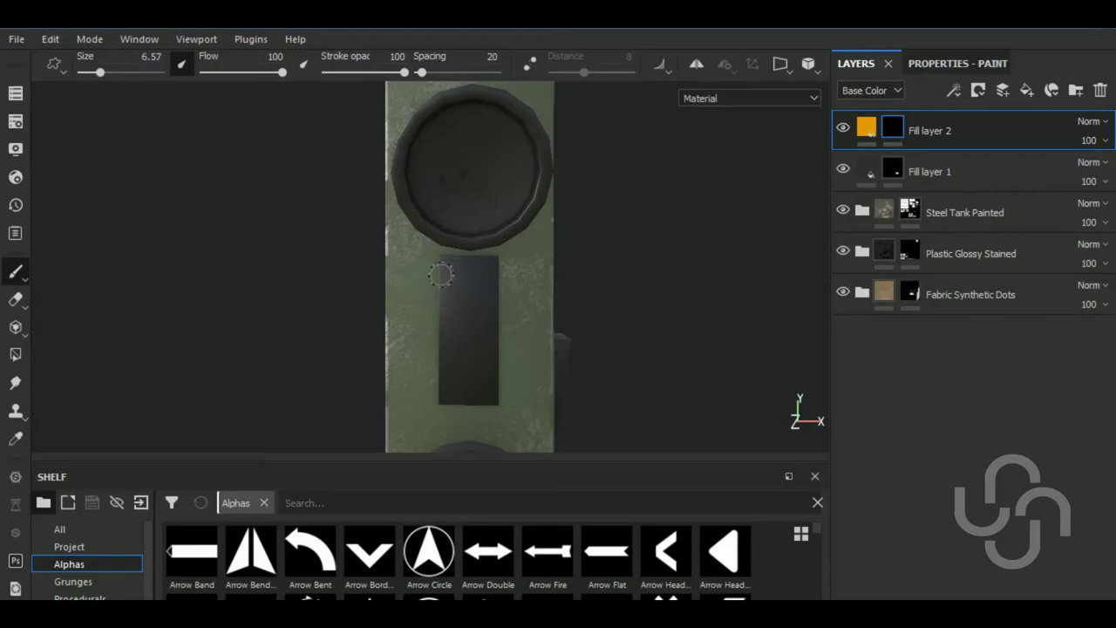
scroll(445, 279, "up", 3)
key("[")
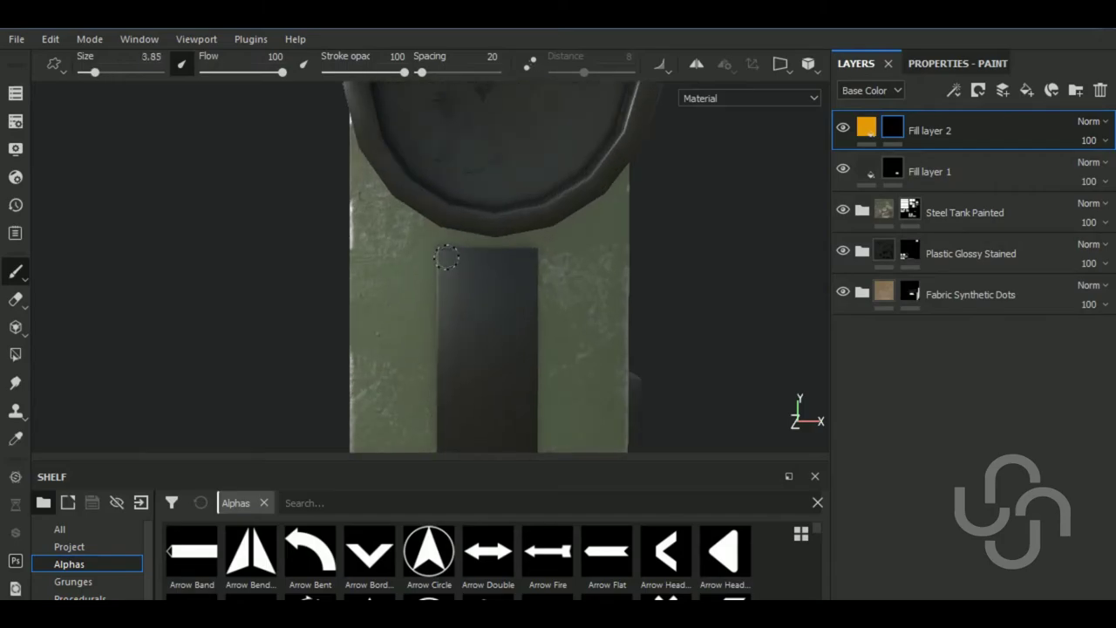
left_click(446, 256)
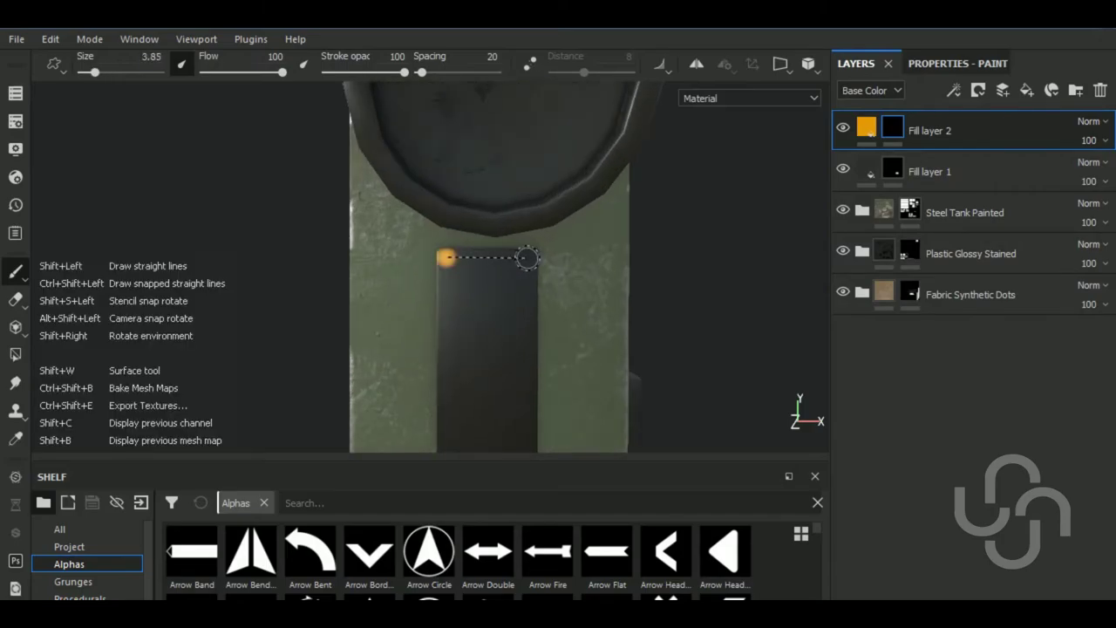
left_click(526, 257, "shift")
key("ctrl+z")
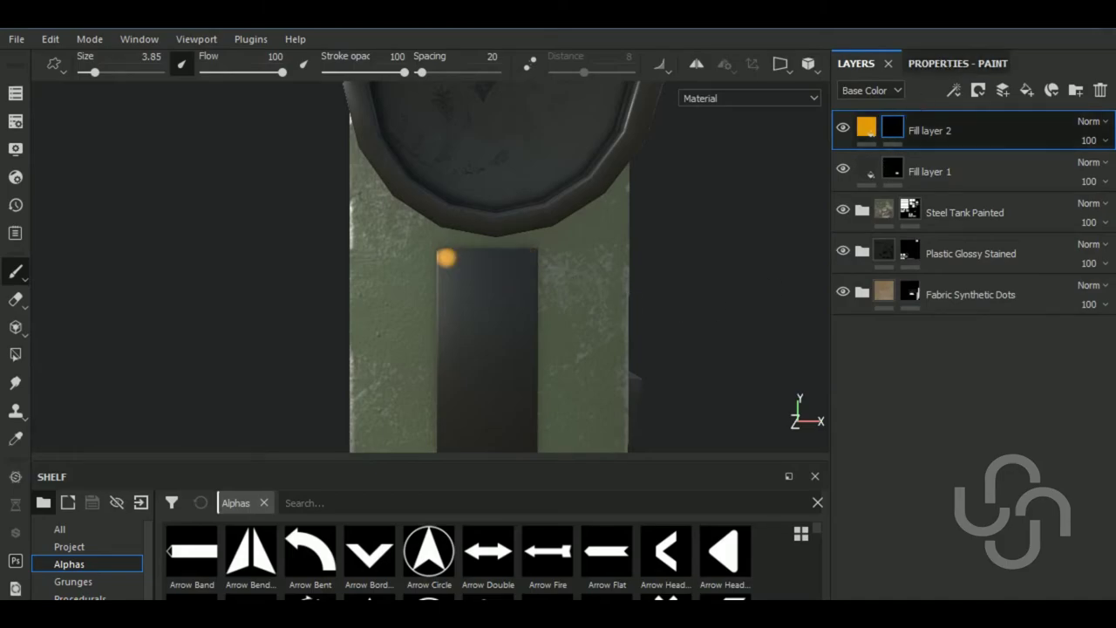
key("ctrl+z")
mouse_move(451, 389)
right_mouse_down("shift")
mouse_move(342, 401)
mouse_move(428, 399)
right_mouse_up("shift")
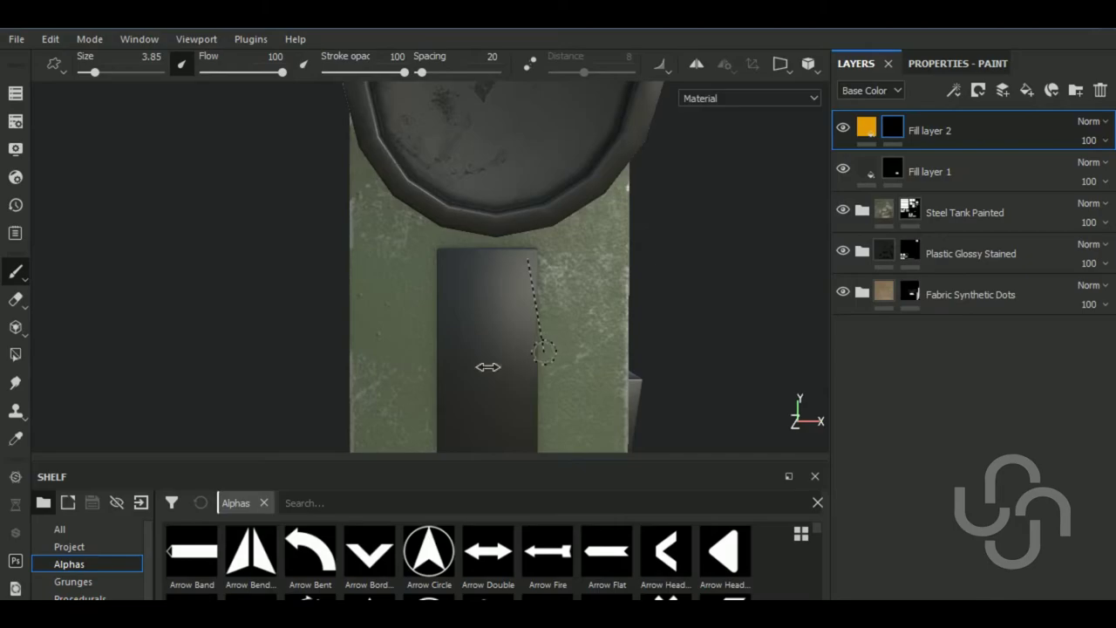
right_click_drag(488, 367, 543, 364, "shift")
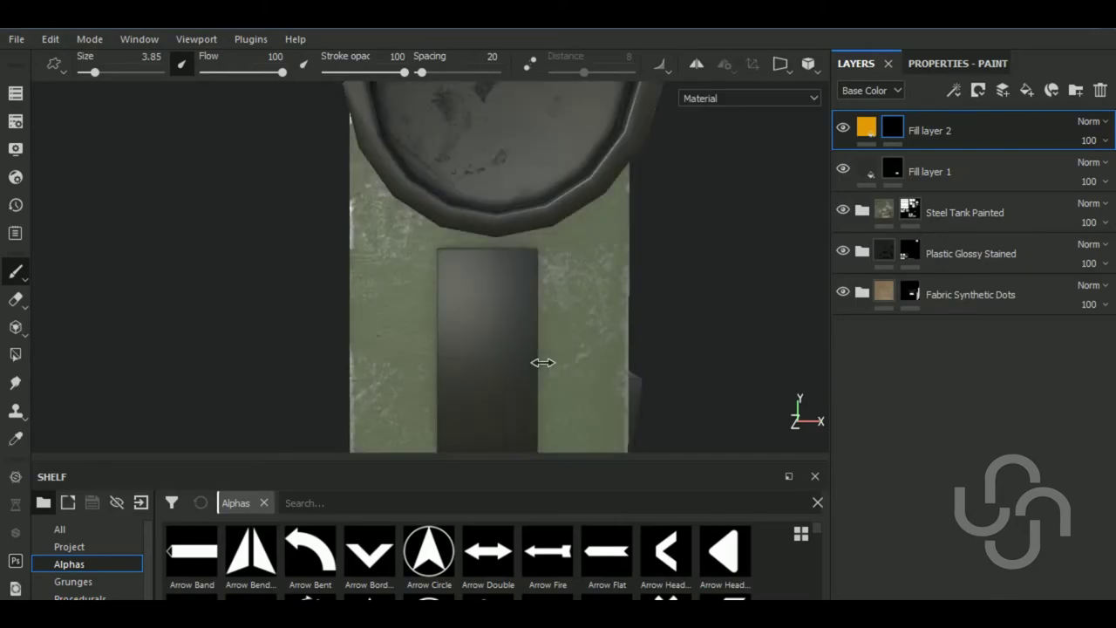
Make the brush fully hard and smaller, then paint a straight orange line along the top edge
left_click(937, 66)
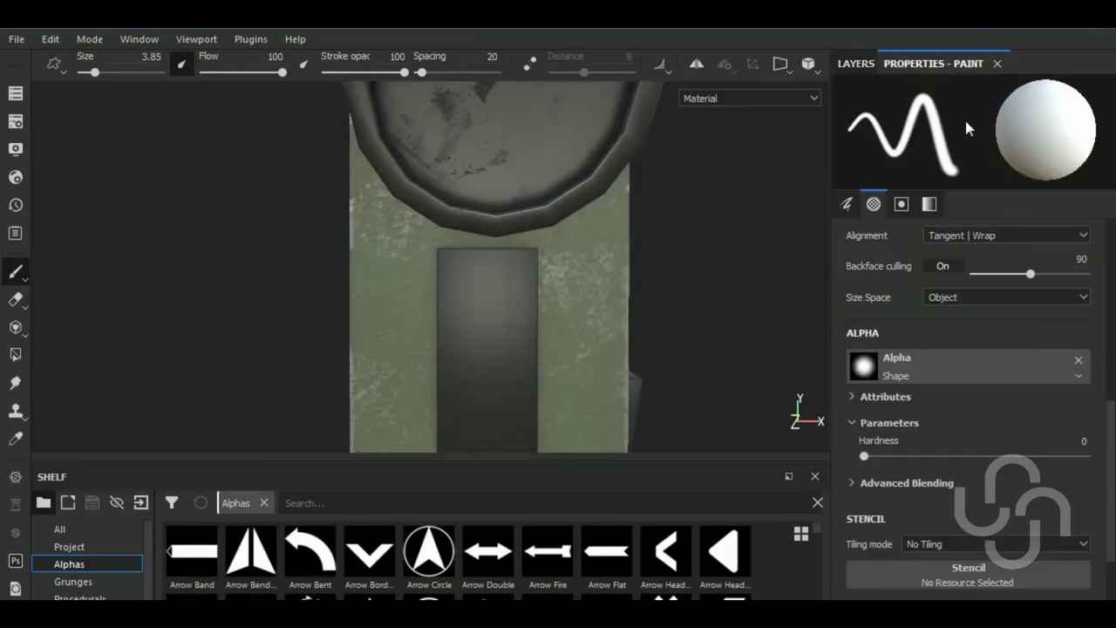
left_click_drag(864, 455, 1086, 455)
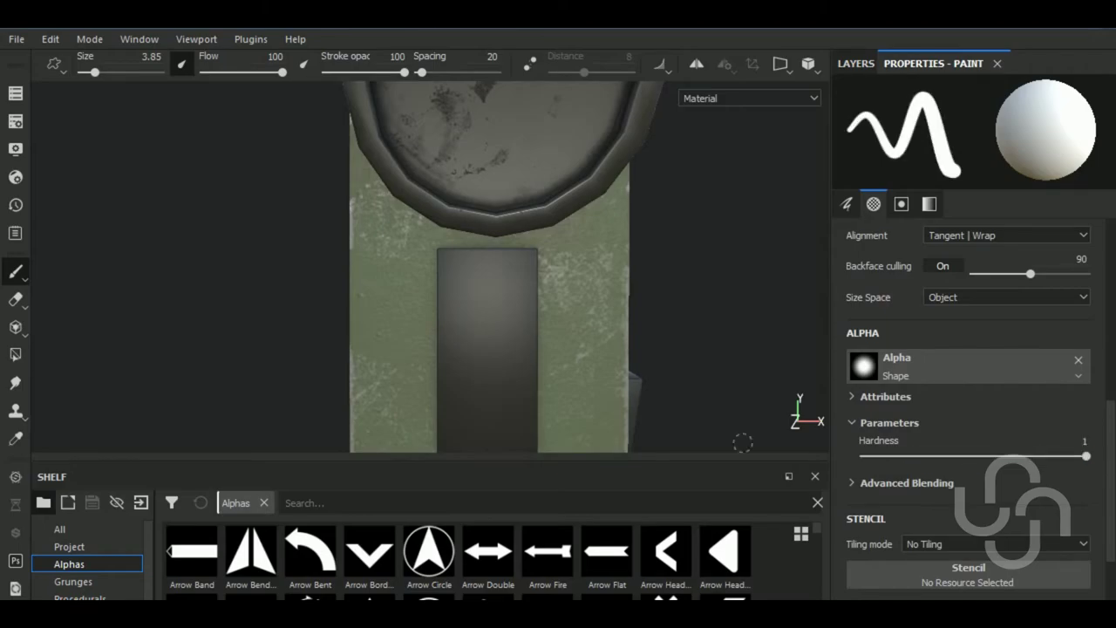
scroll(448, 263, "up", 2)
scroll(446, 259, "up", 2)
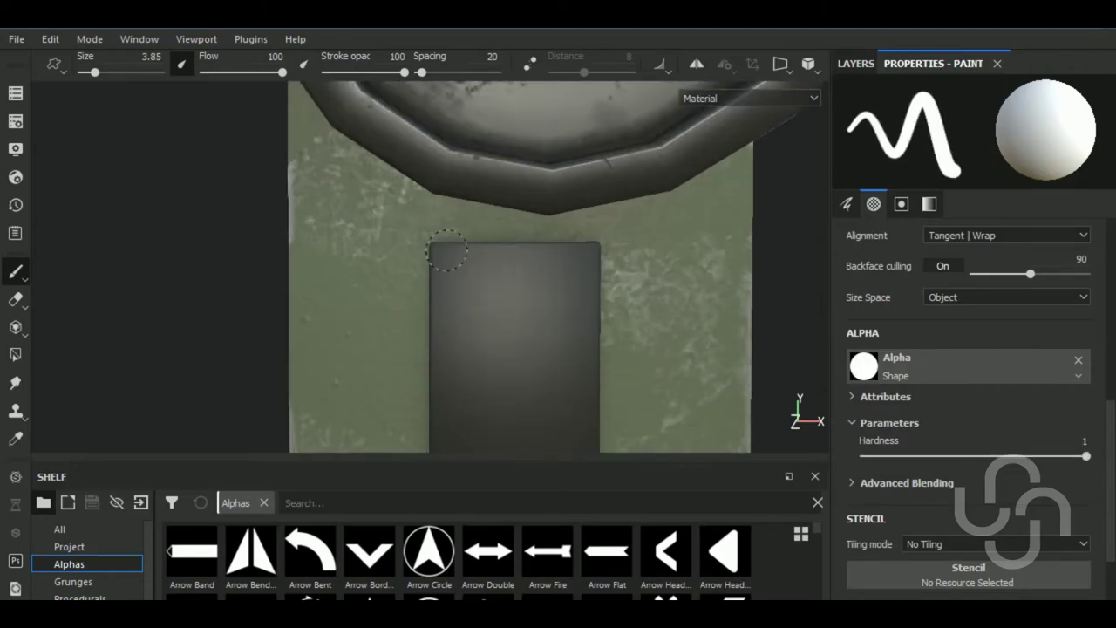
key("[")
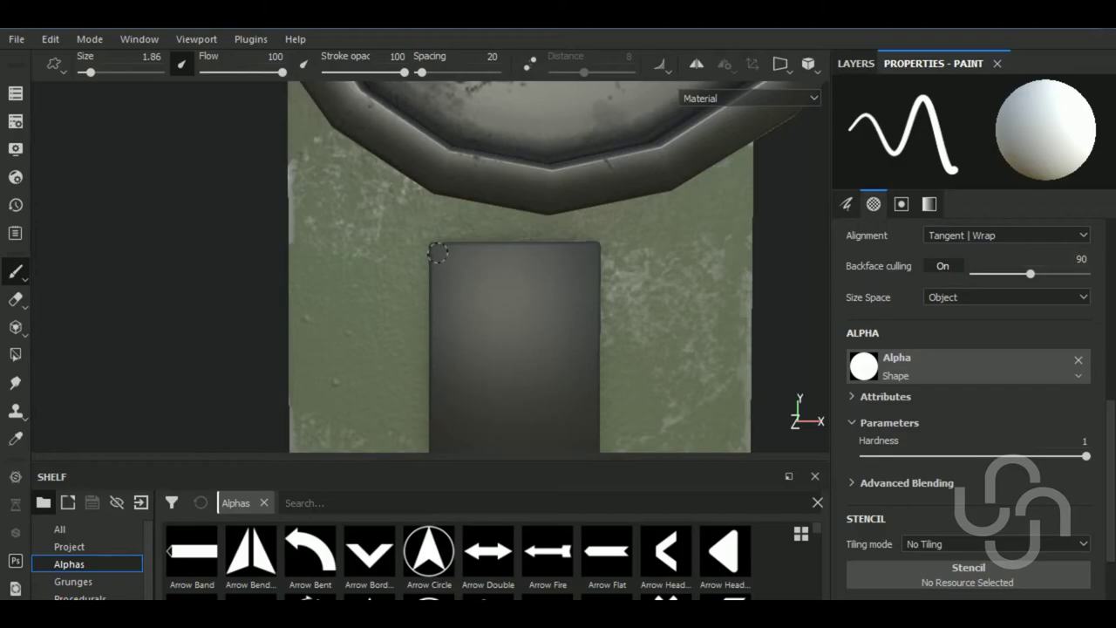
left_click(438, 253)
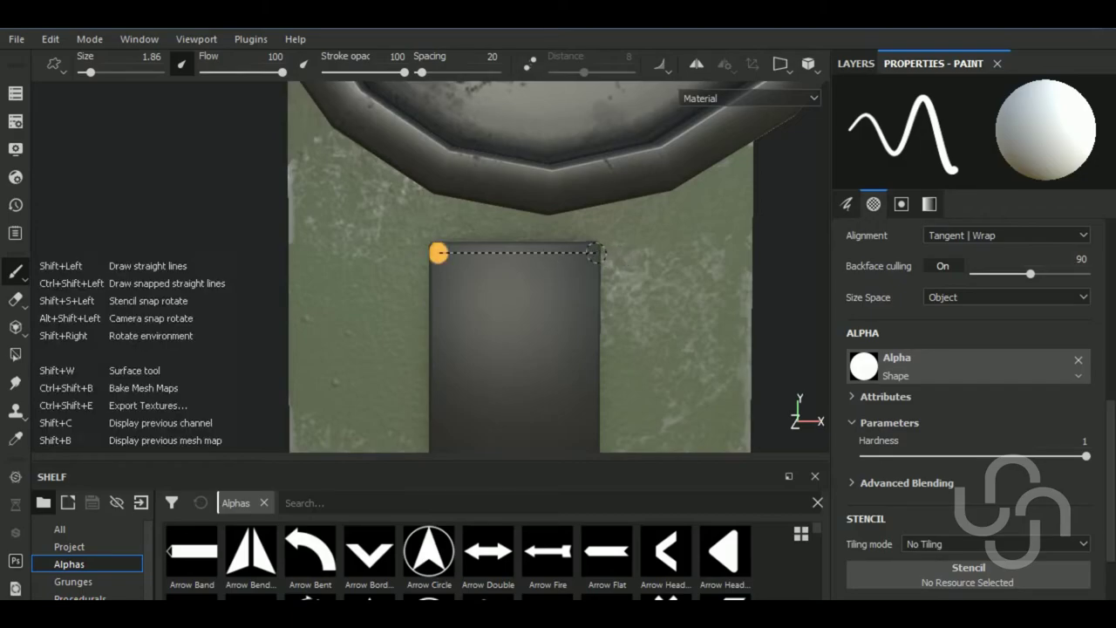
left_click(593, 253, "shift")
Paint straight orange lines down the left, along the bottom, and up the right edges
scroll(578, 314, "up", 2)
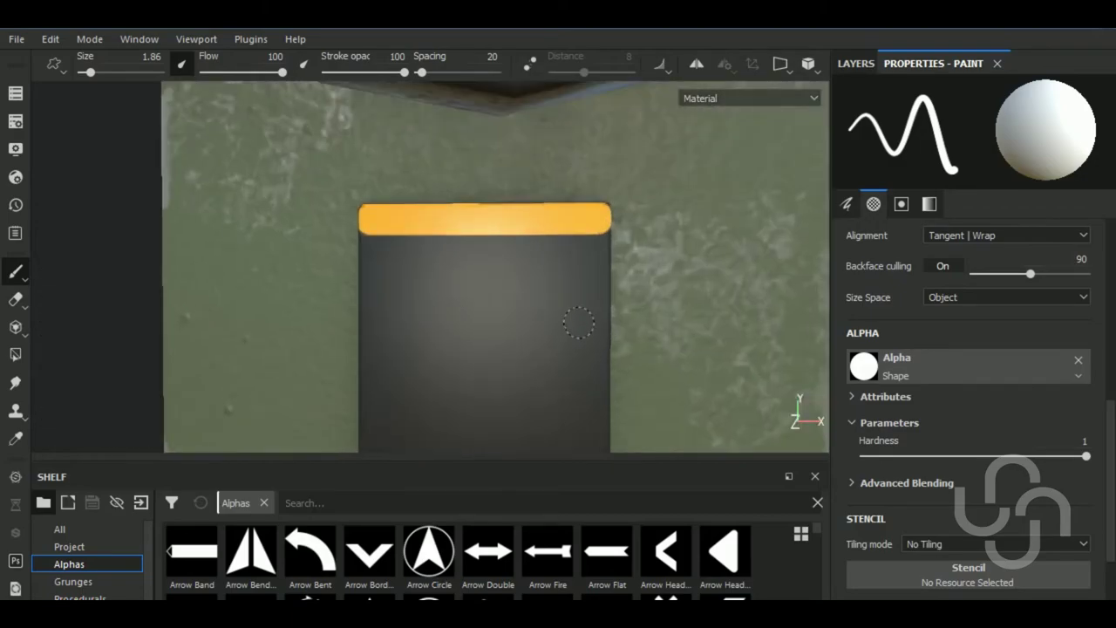
scroll(578, 322, "down", 3)
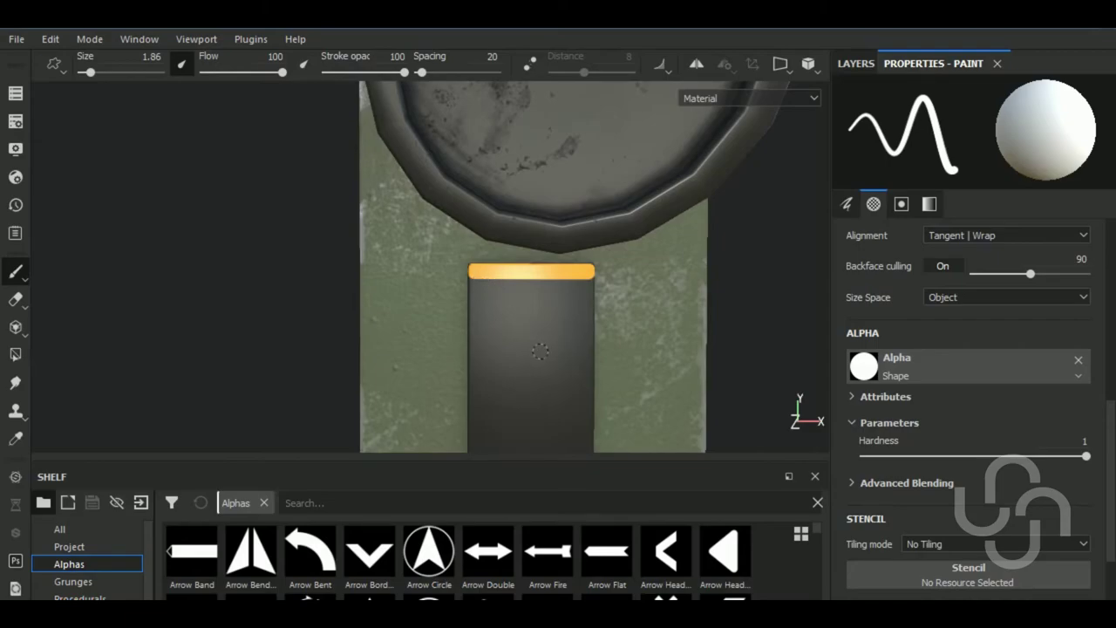
middle_click_drag(540, 351, 523, 224)
scroll(504, 237, "down", 2)
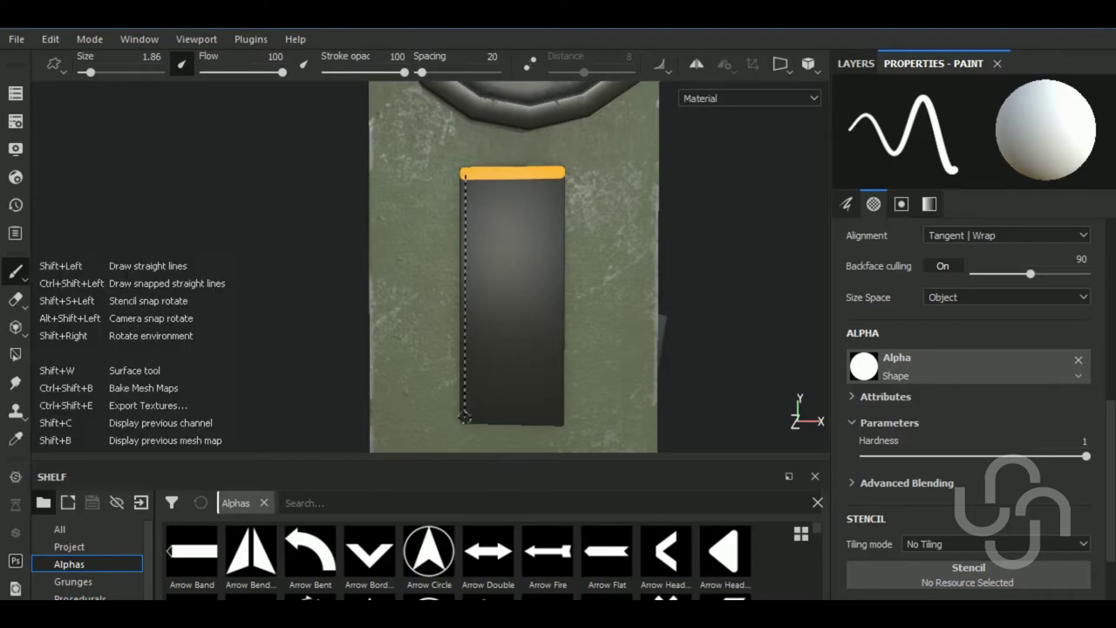
left_click(465, 416, "shift")
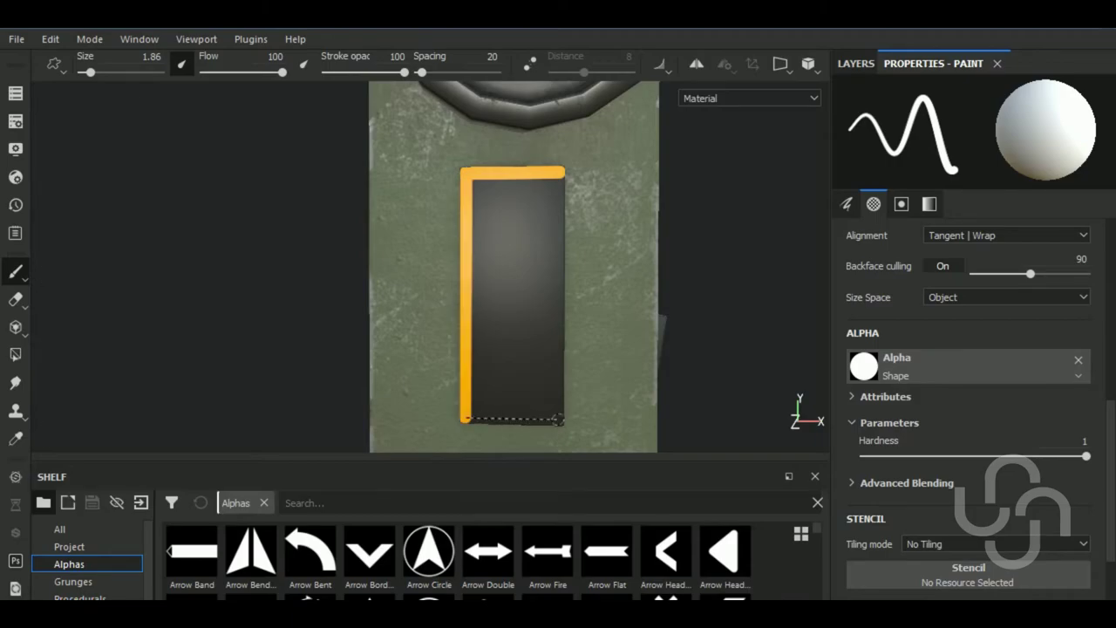
left_click(557, 420, "shift")
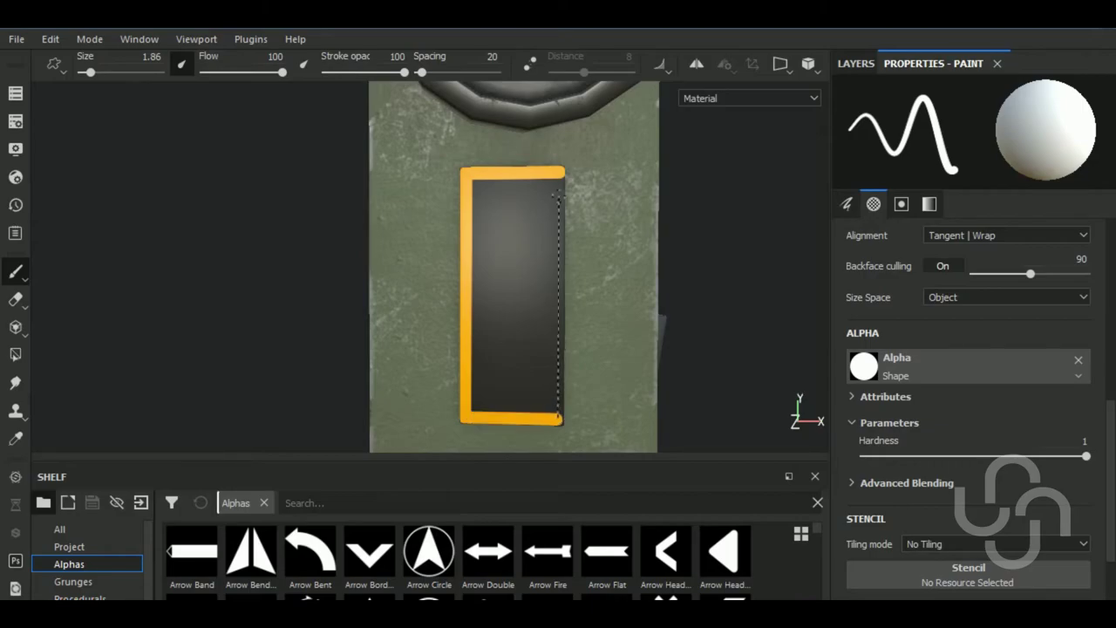
left_click(558, 172, "shift")
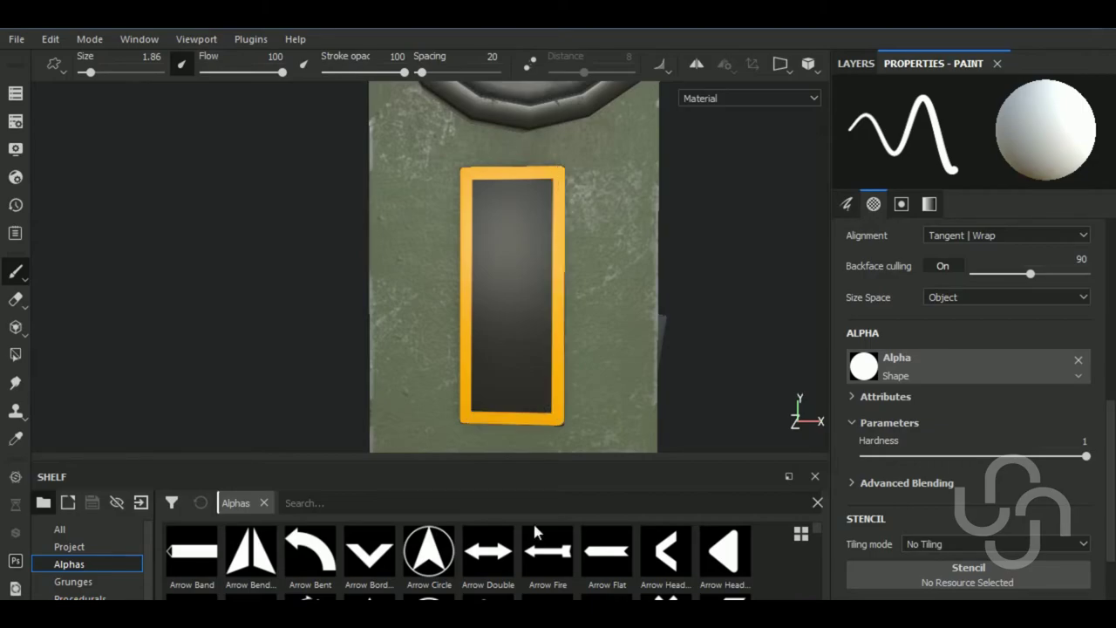
mouse_move(544, 356)
left_mouse_down("alt")
mouse_move(621, 347)
mouse_move(610, 357)
left_mouse_up("alt")
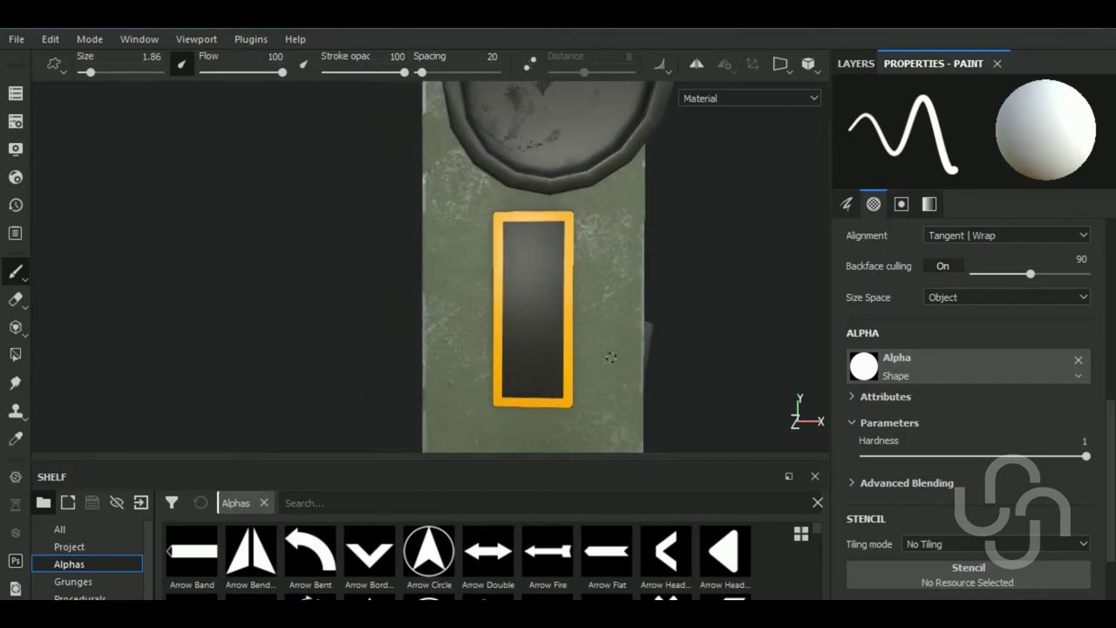
left_click(855, 63)
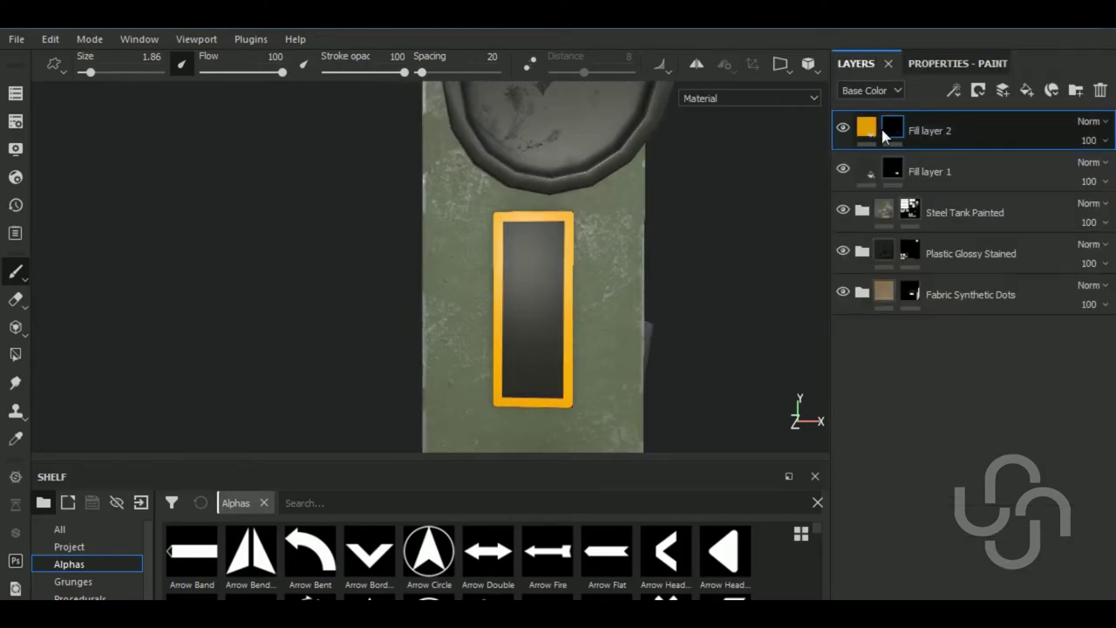
left_click(867, 127)
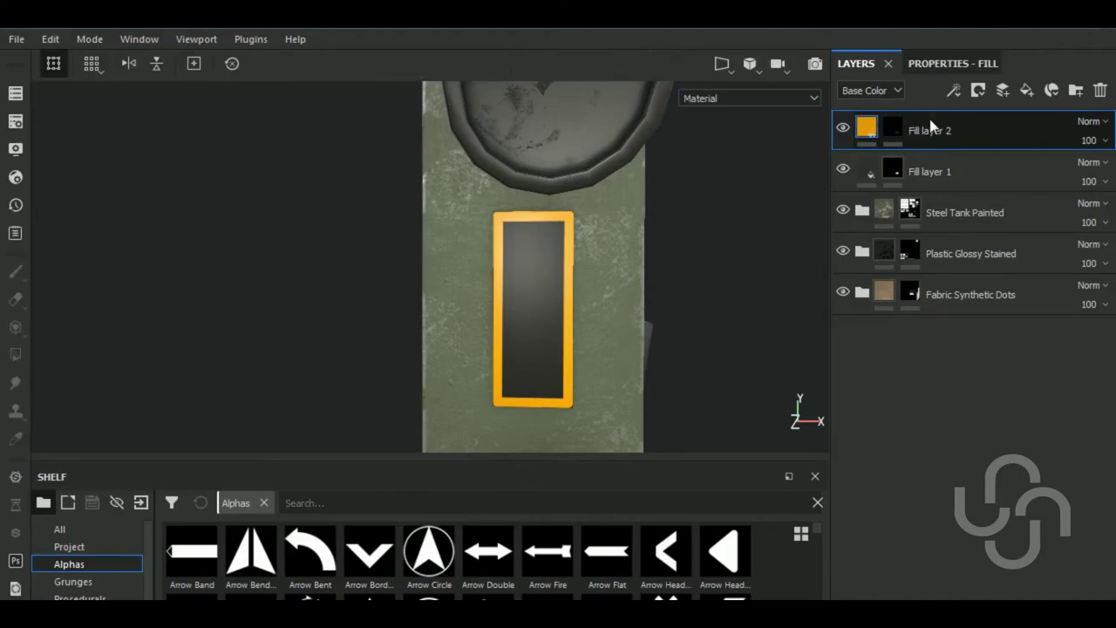
left_click(1094, 122)
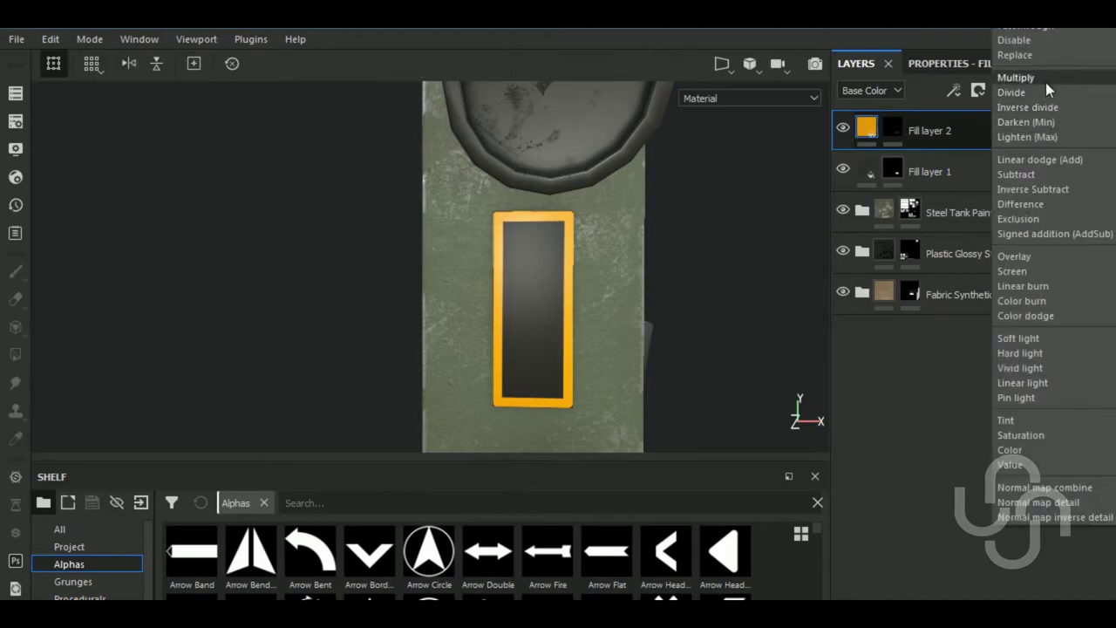
left_click(1045, 82)
left_click(1091, 122)
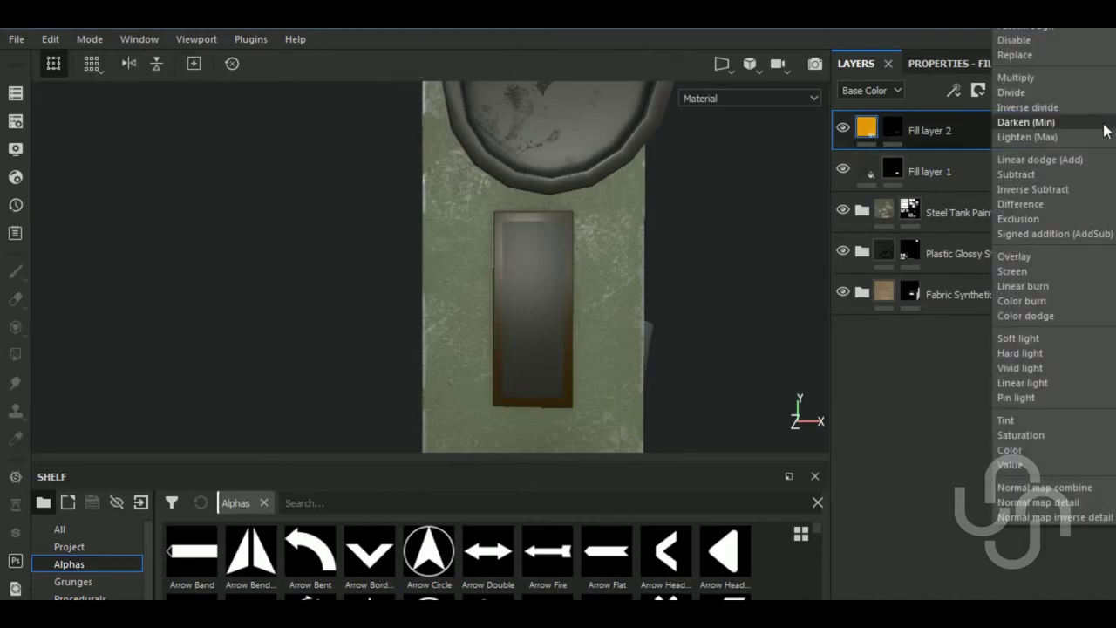
left_click(1055, 92)
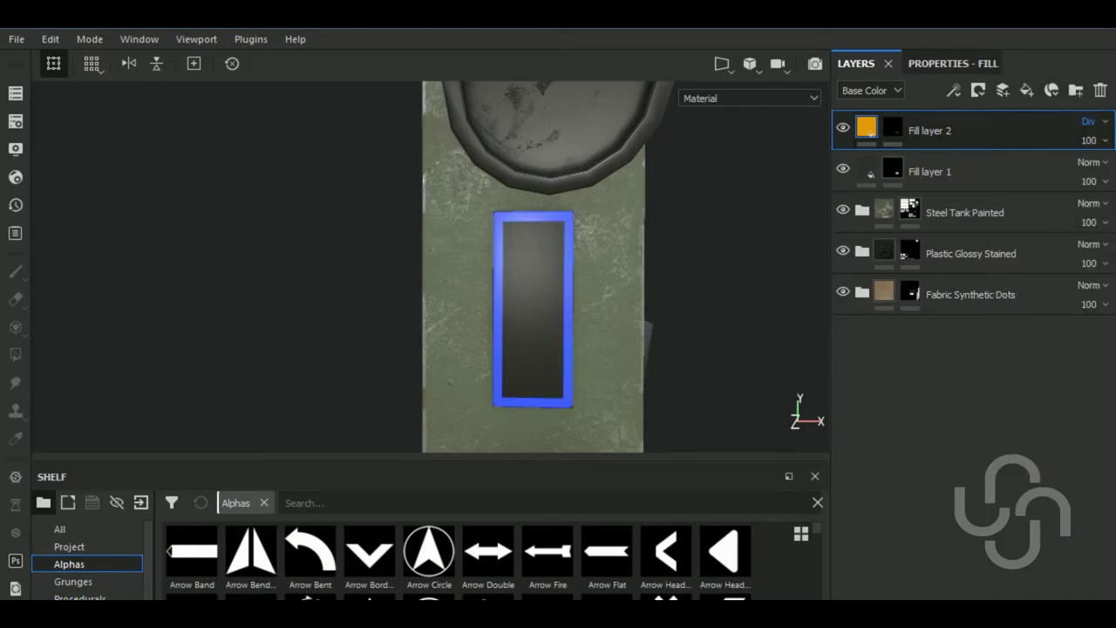
scroll(1087, 122, "down", 1)
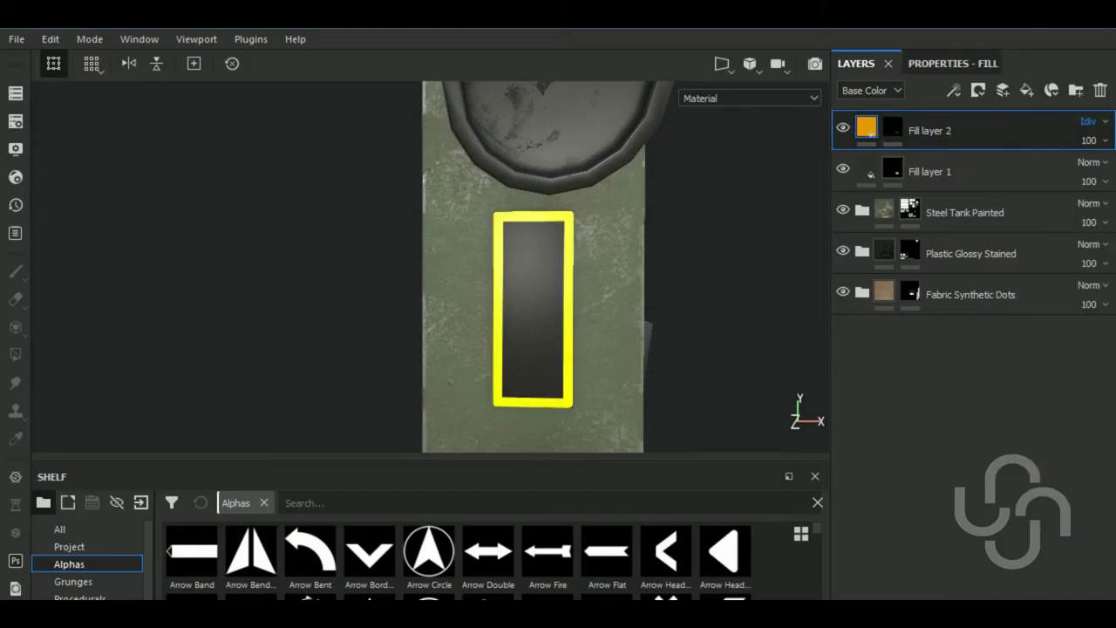
scroll(1088, 122, "down", 1)
scroll(1088, 122, "down", 1)
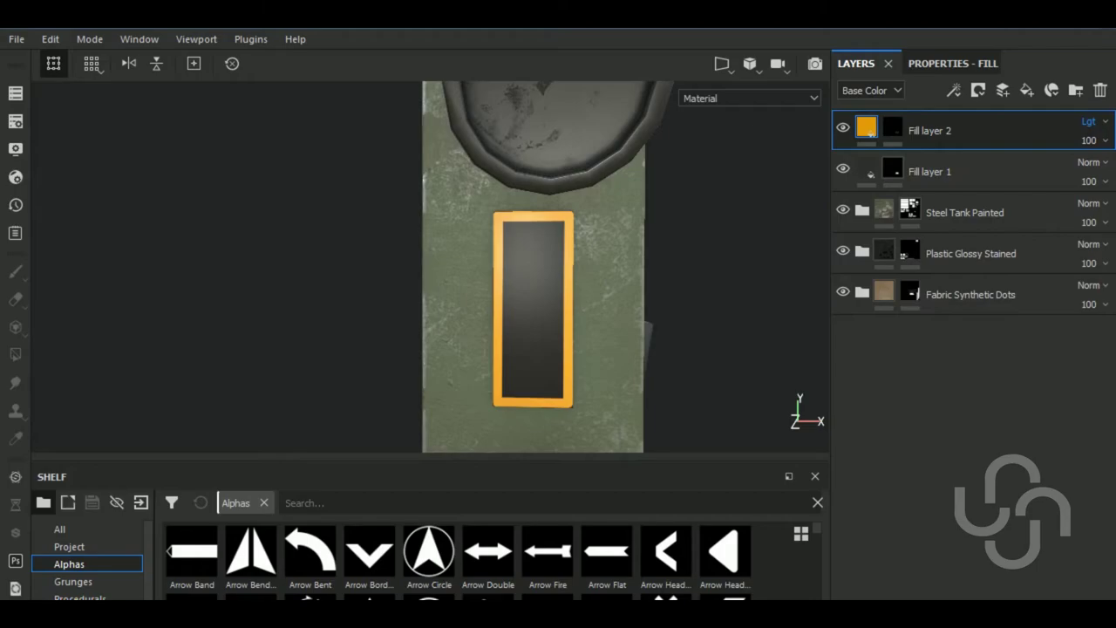
left_click(1102, 141)
left_click(1082, 175)
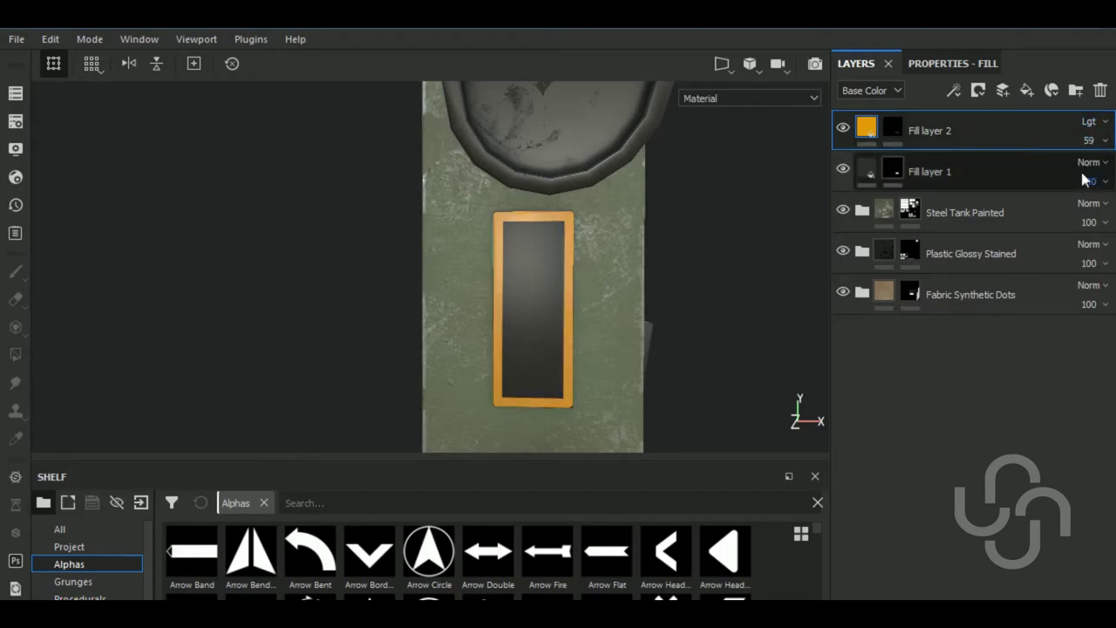
left_click(1090, 121)
left_click(1091, 116)
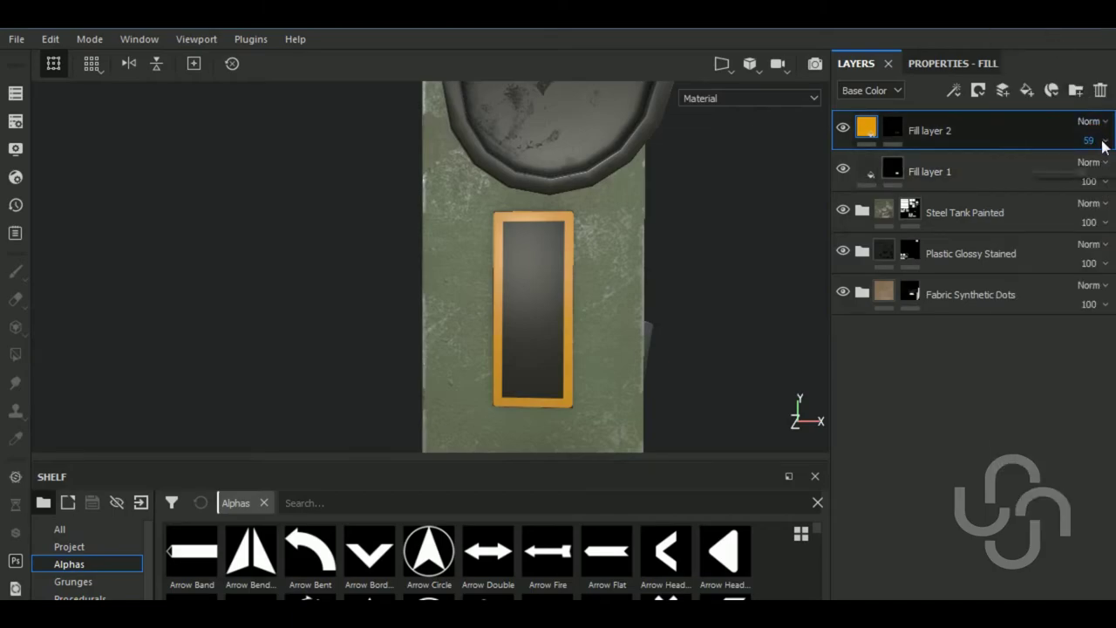
left_click(1089, 140)
left_click_drag(1085, 171, 1111, 171)
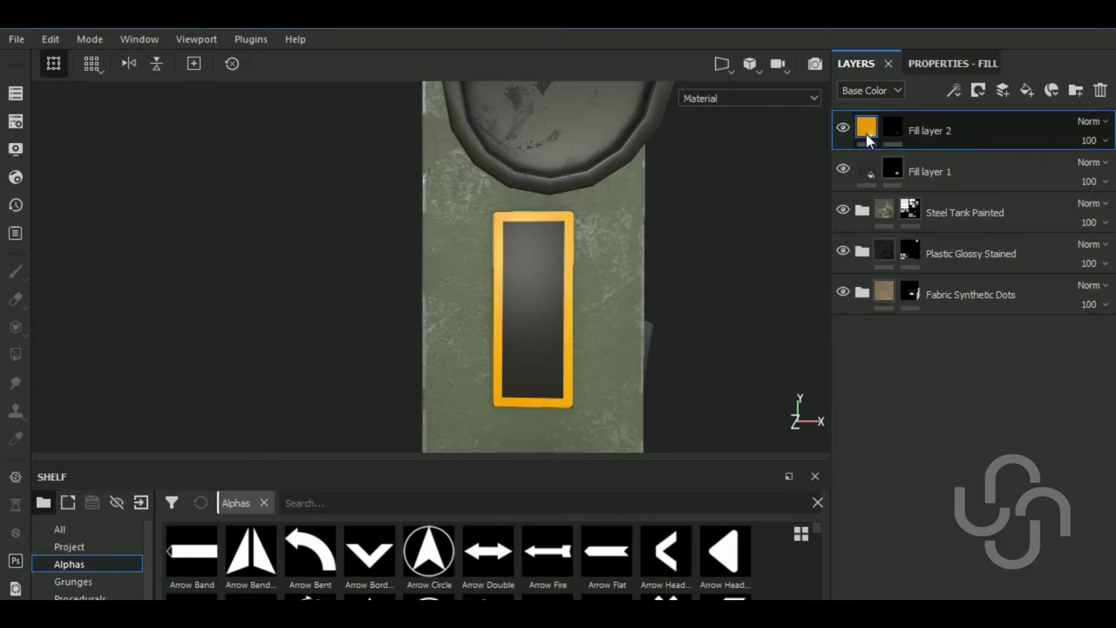
left_click(892, 129)
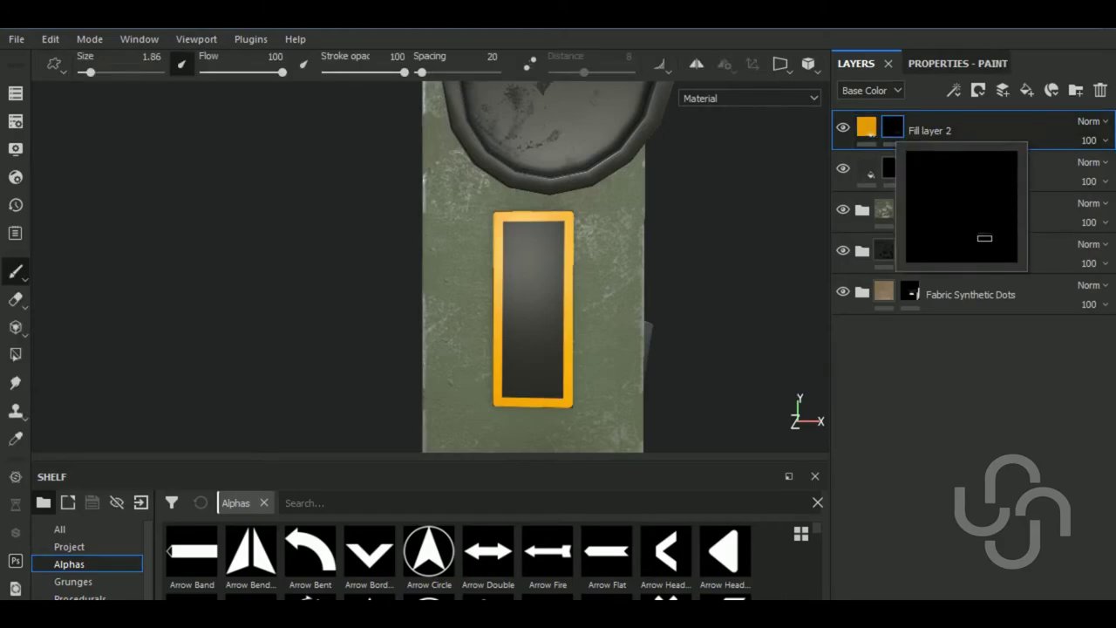
left_click(908, 209)
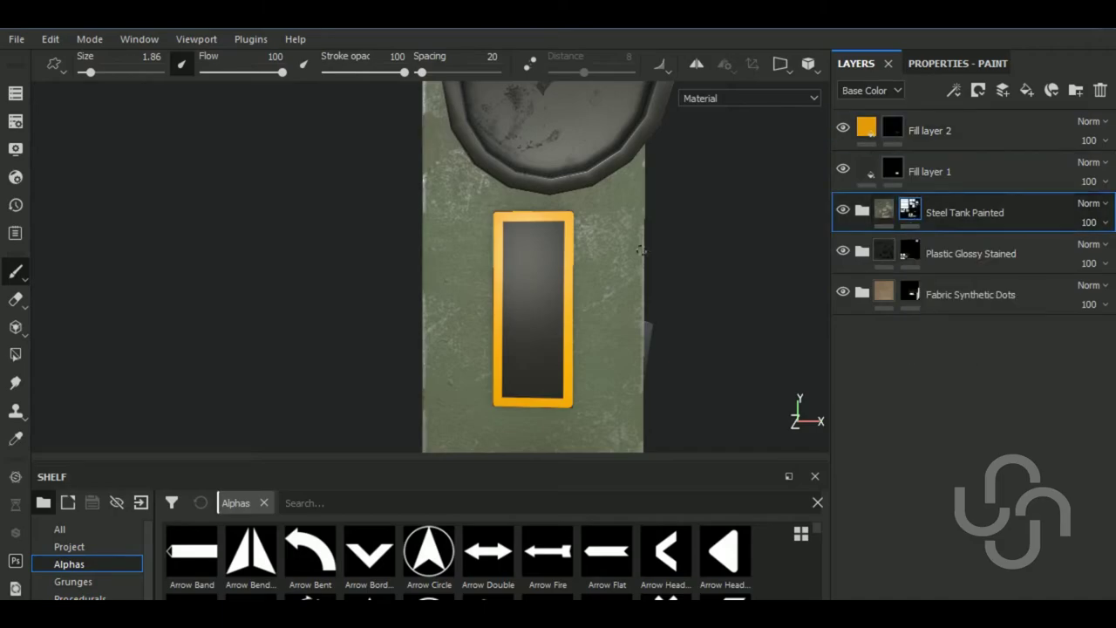
key("bracketright")
key("bracketleft")
Add Fill layer 3 on top of the stack with a black mask
left_click(985, 117)
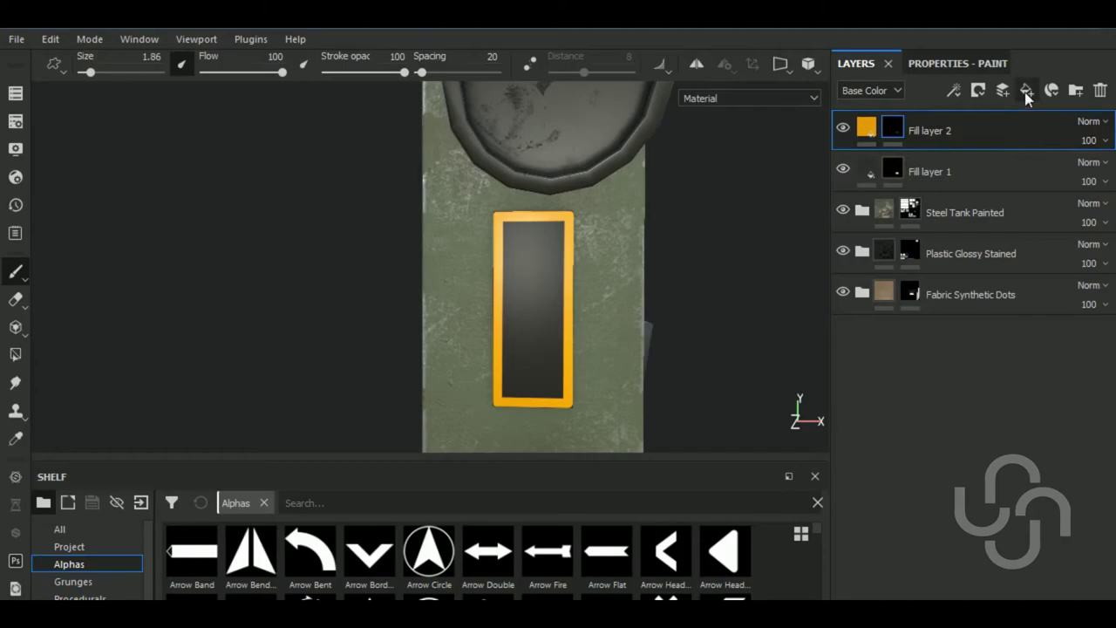
left_click(1026, 90)
left_click(946, 67)
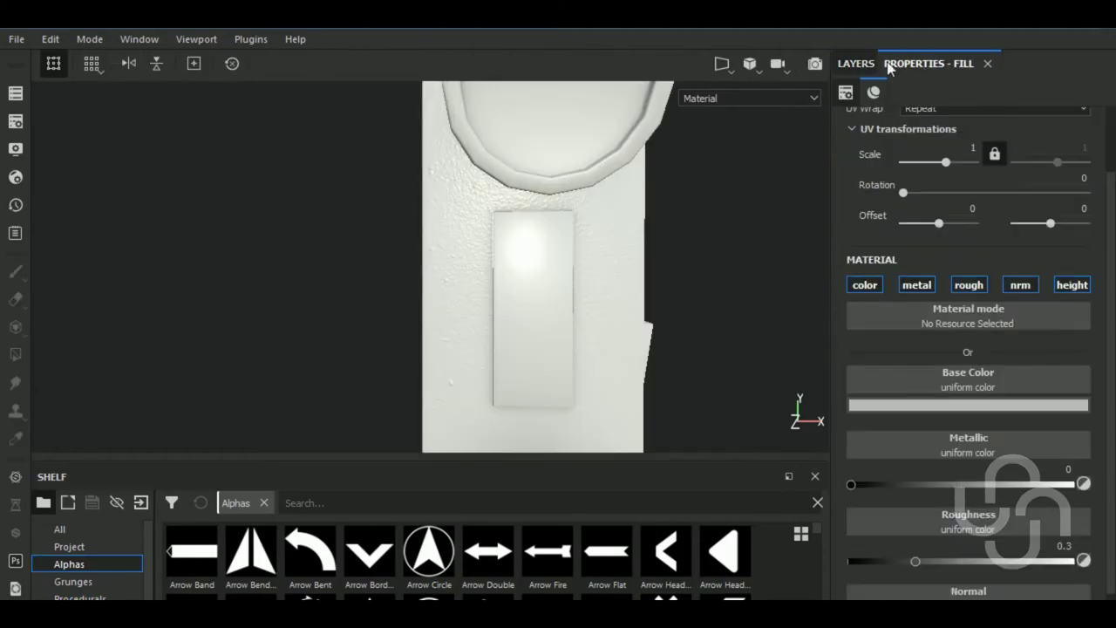
left_click(855, 64)
left_click(978, 90)
left_click(1004, 129)
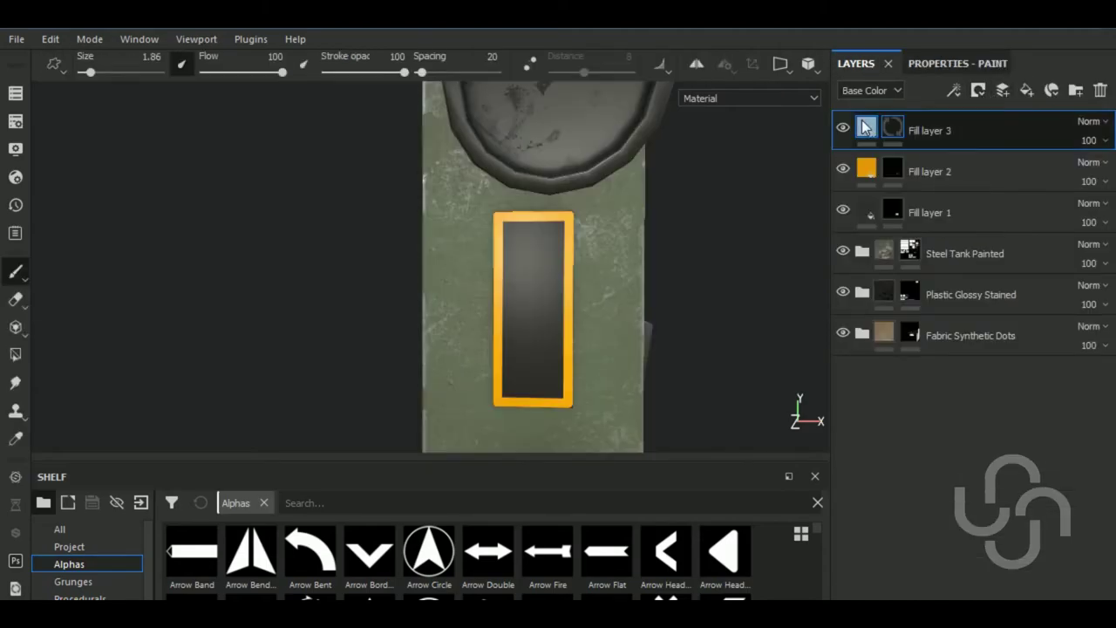
Make Fill layer 3 fully metallic, with a base colour sampled from the green body and darkened
left_click(866, 128)
left_click(939, 63)
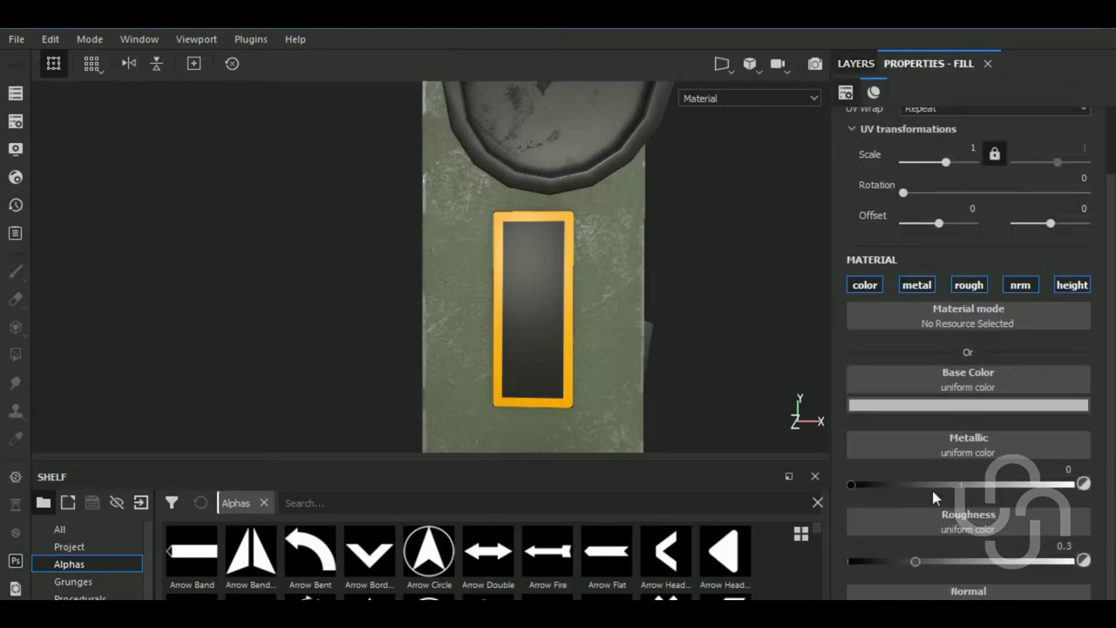
left_click_drag(851, 484, 1074, 486)
left_click(929, 410)
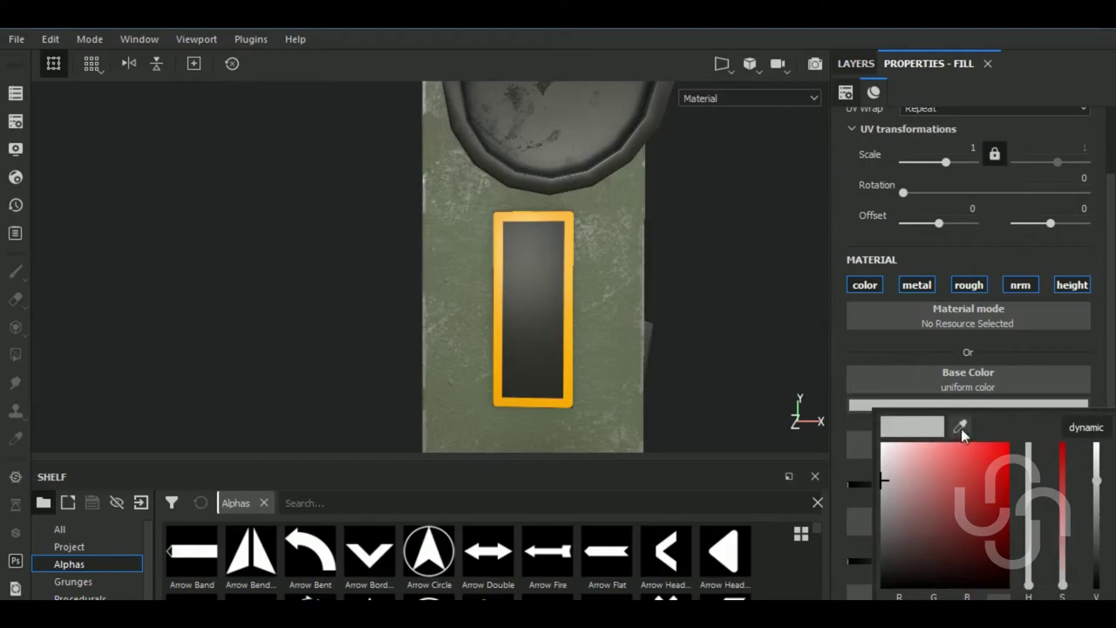
left_click(959, 425)
left_click(617, 352)
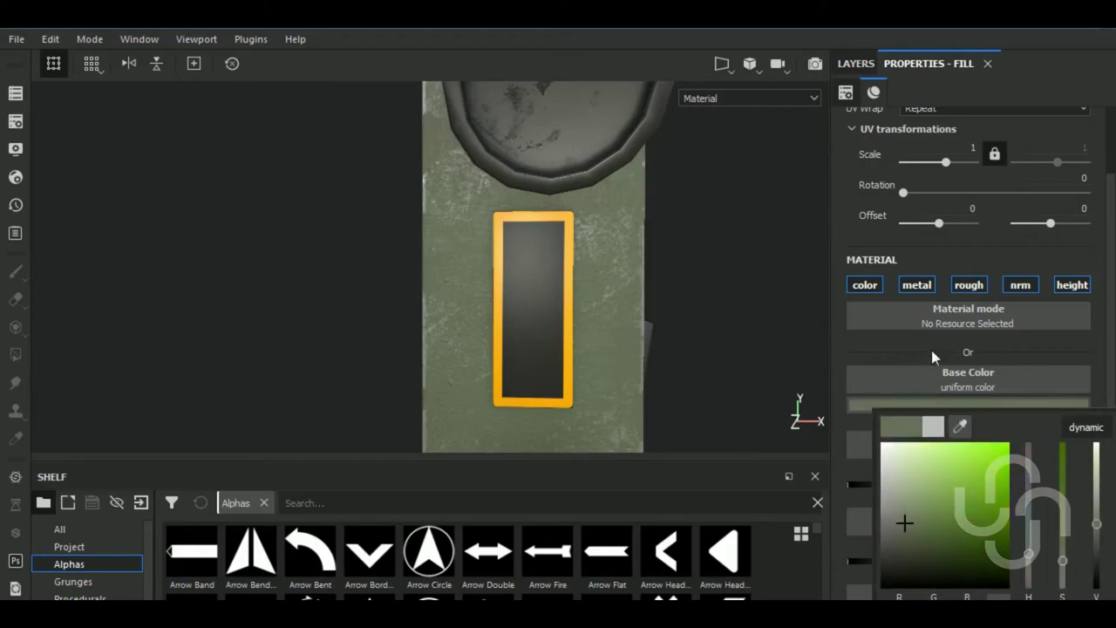
left_click_drag(906, 523, 891, 536)
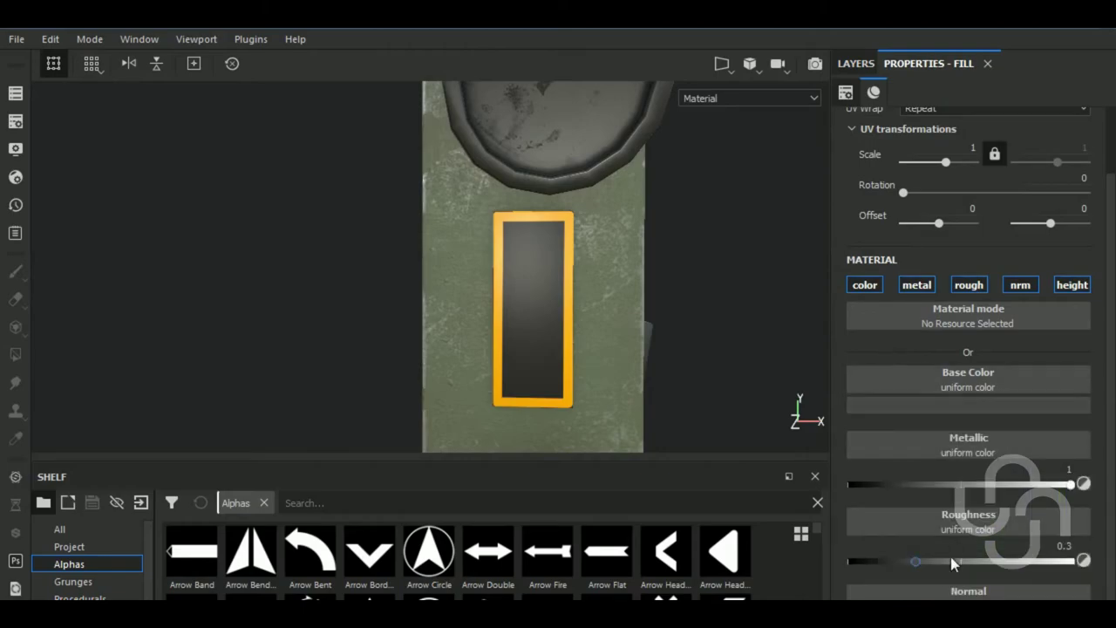
Switch back to painting and reopen Fill layer 3's material properties
left_click(855, 63)
key("1")
left_click(867, 128)
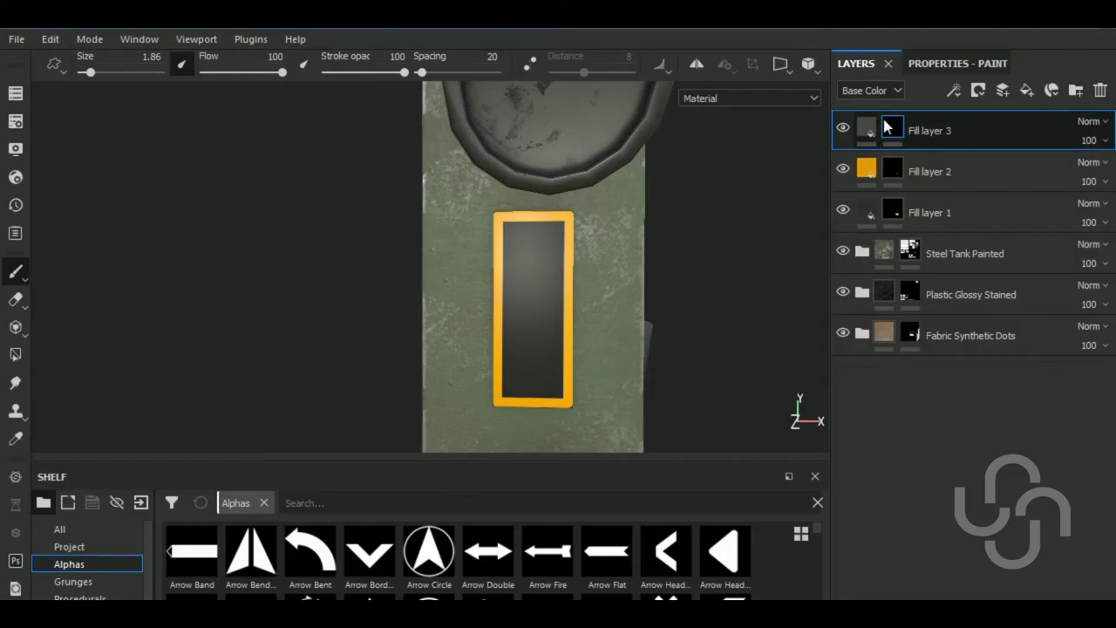
left_click(939, 69)
scroll(1031, 393, "down", 3)
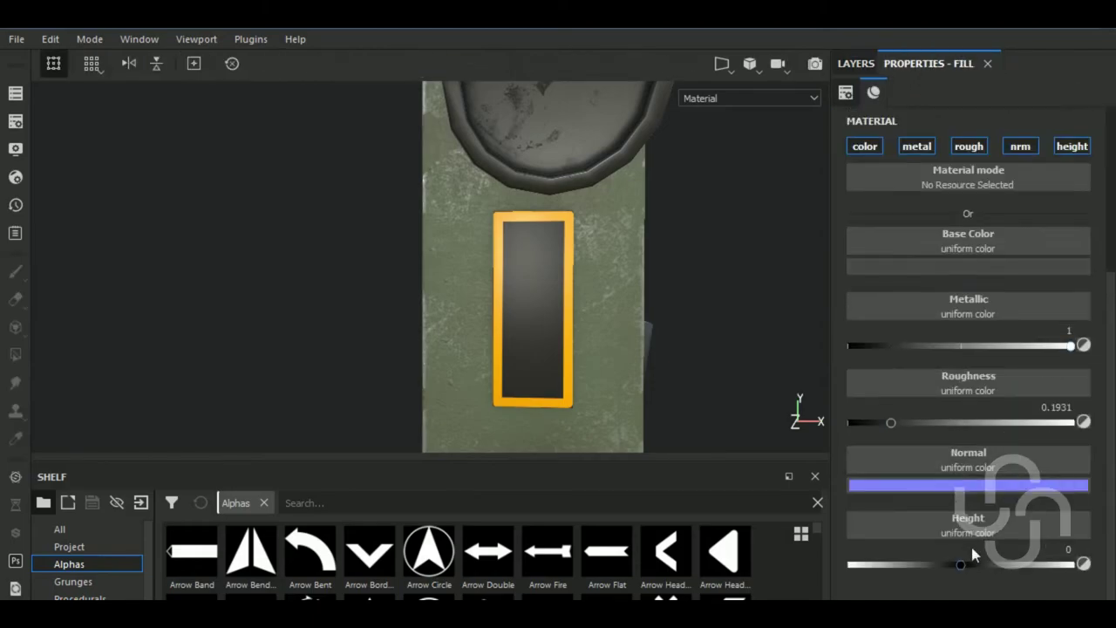
Select Fill layer 3's mask and set the brush size to 2.58
left_click(858, 65)
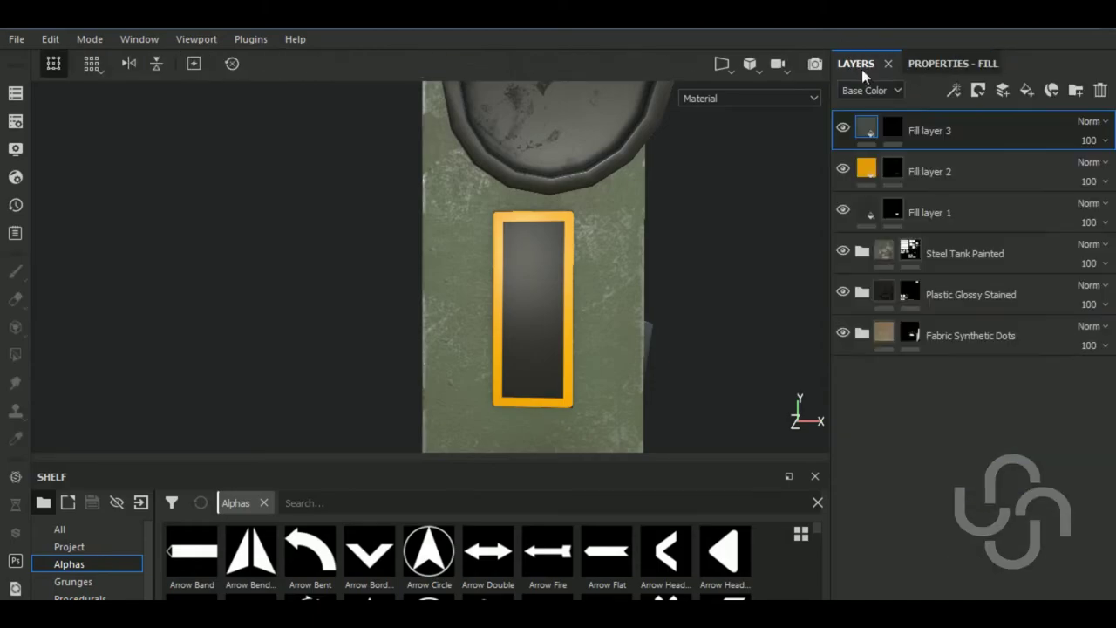
left_click(898, 128)
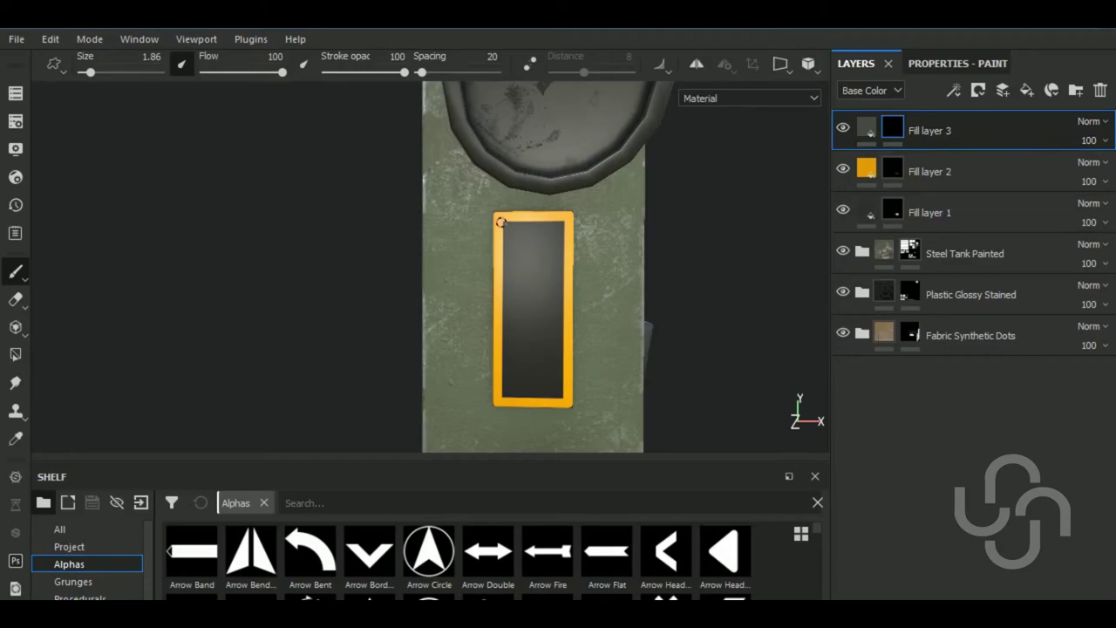
scroll(501, 223, "up", 1)
key("bracketright")
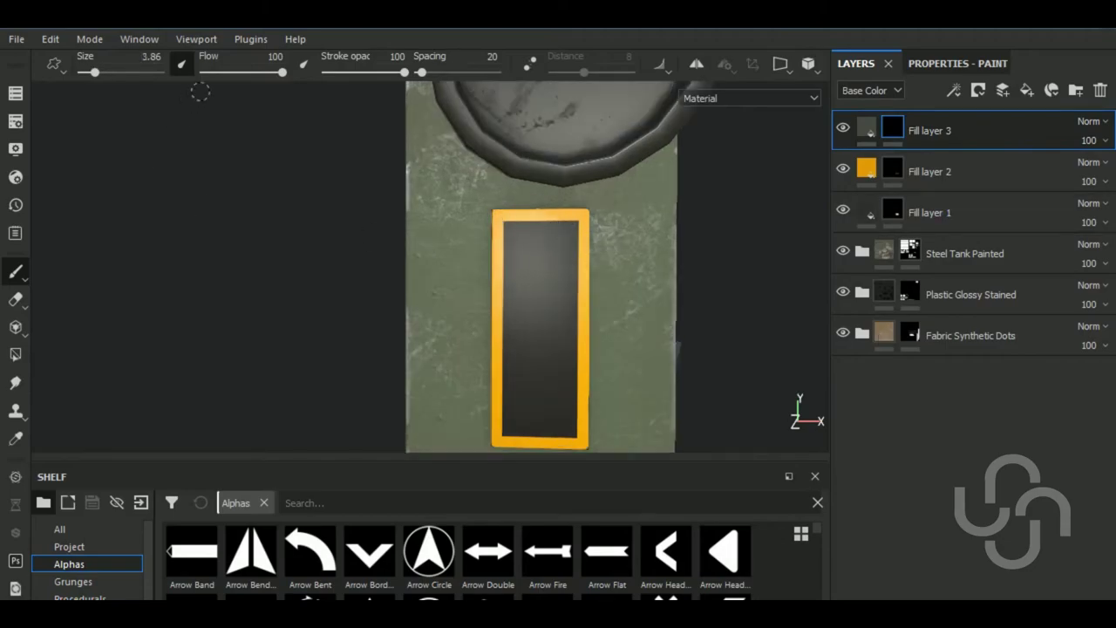
left_click(92, 72)
Search the alpha shelf for 'screw', then 'bol', enlarging the shelf to see more results
left_click(330, 510)
type("sc")
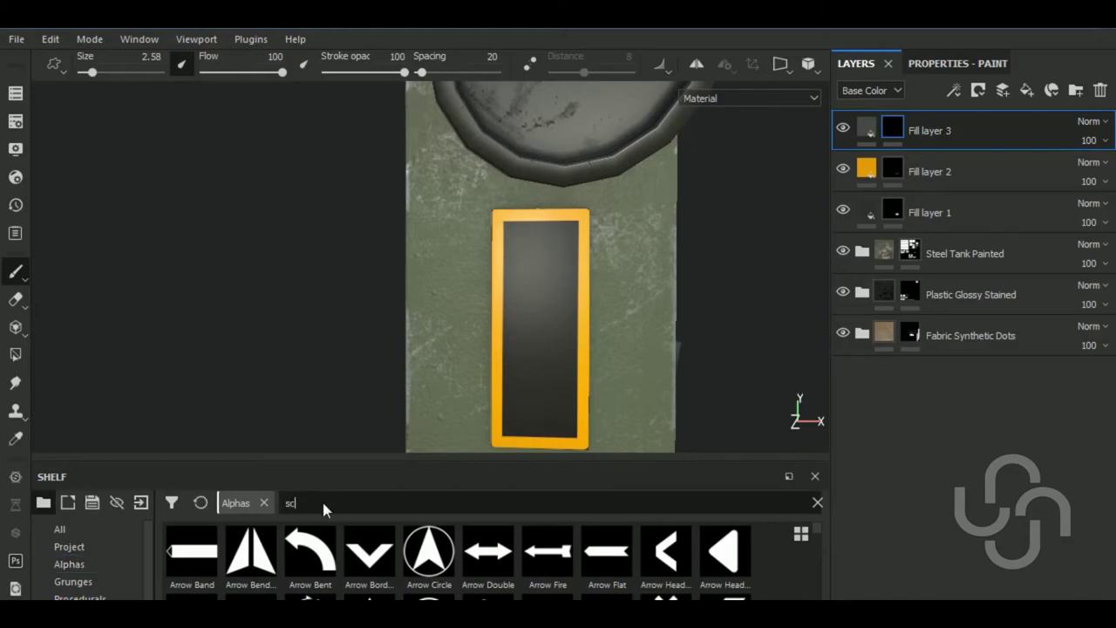
type("rew")
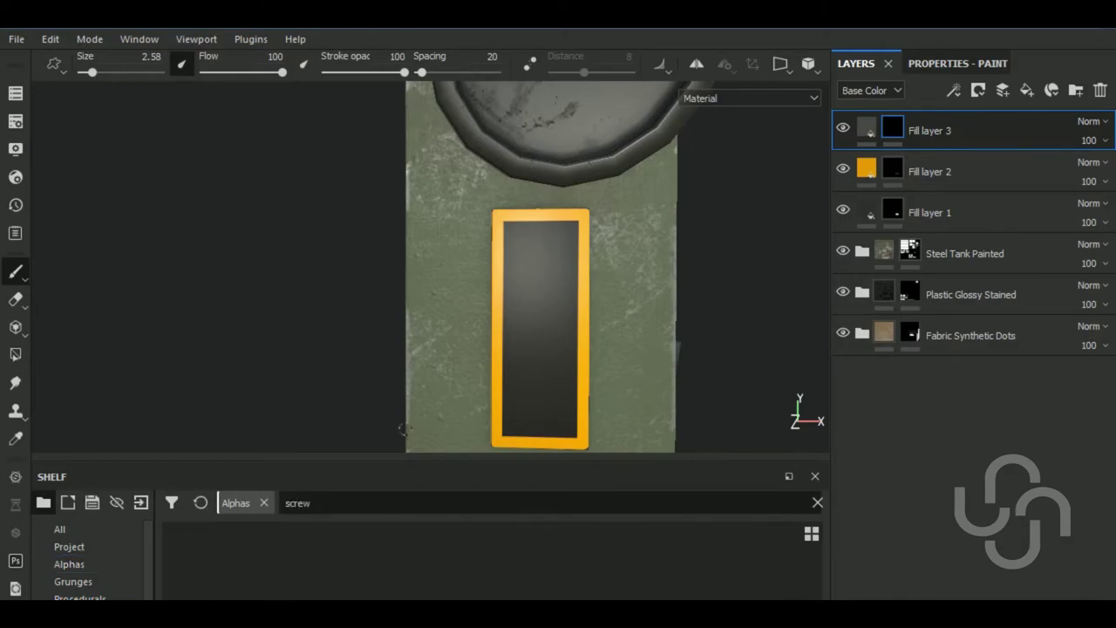
left_click(349, 509)
type("bol")
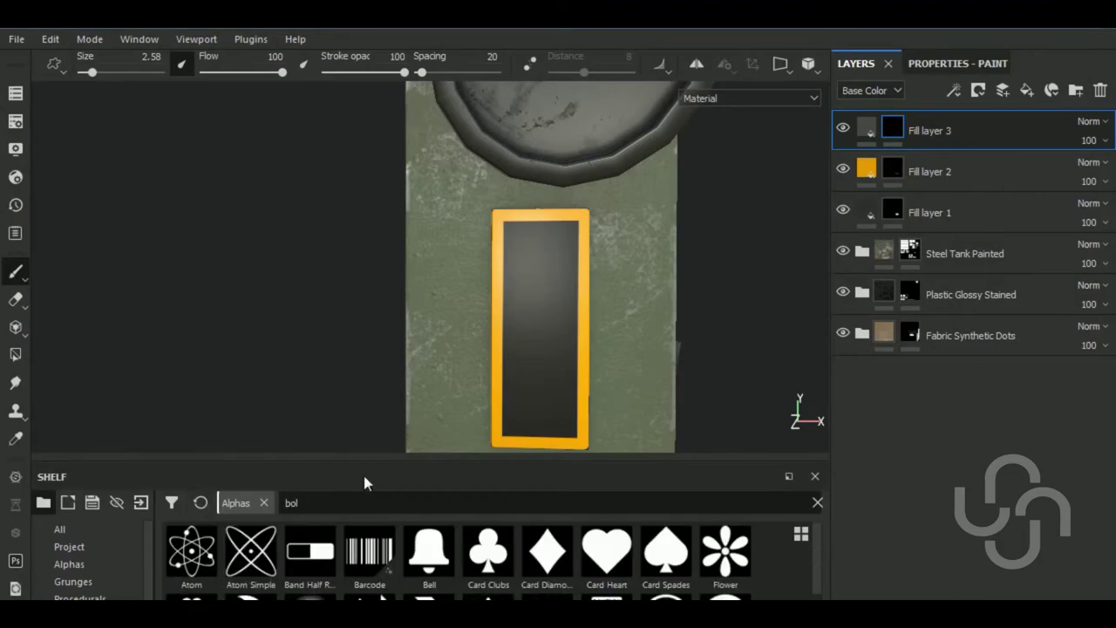
left_click_drag(404, 449, 406, 371)
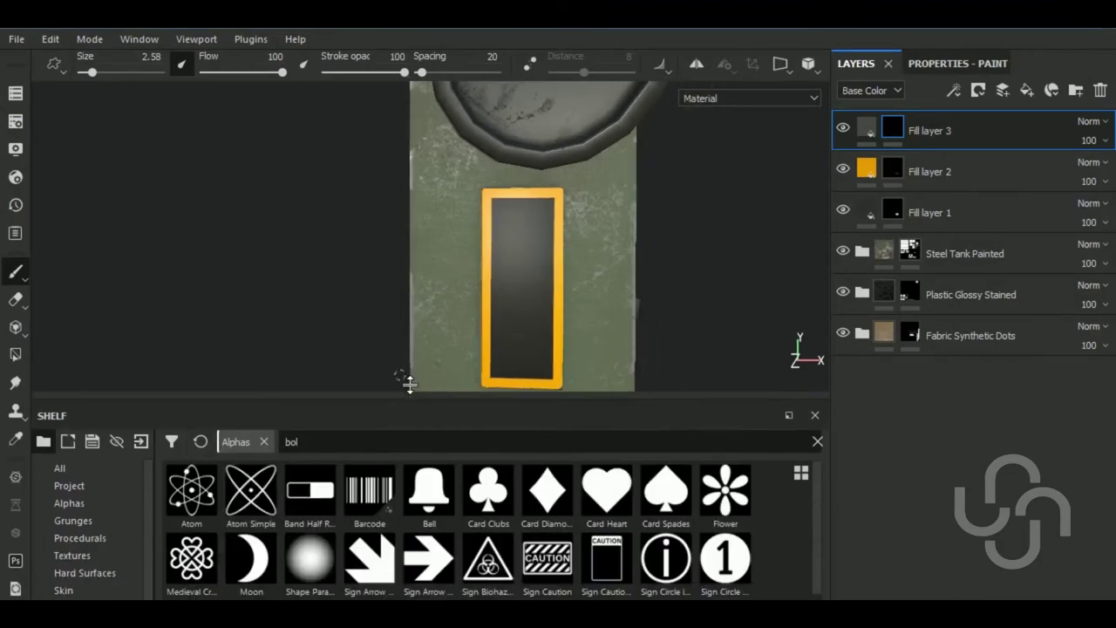
scroll(756, 506, "down", 2)
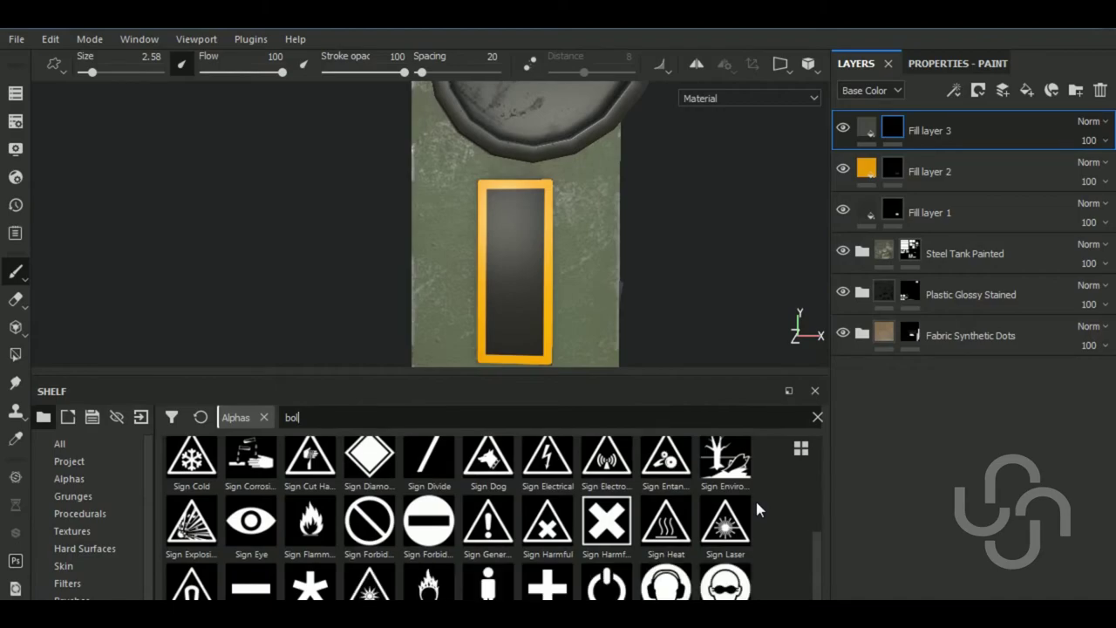
scroll(756, 505, "up", 2)
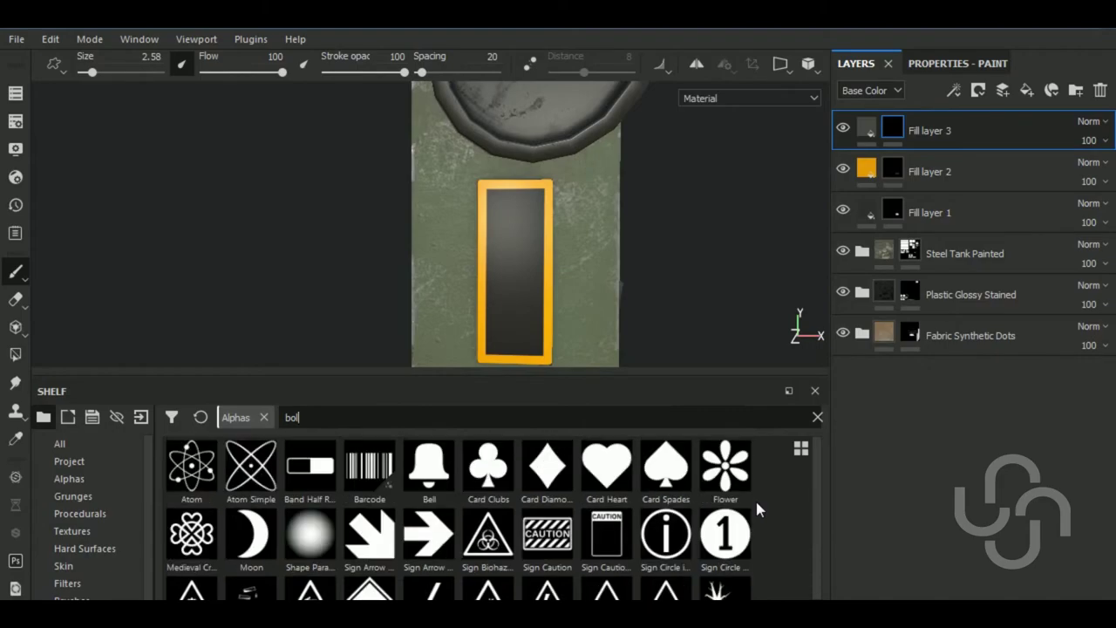
Search the alphas for 'circ' and pick the Circle Plus alpha for the brush
double_click(332, 418)
type("circ")
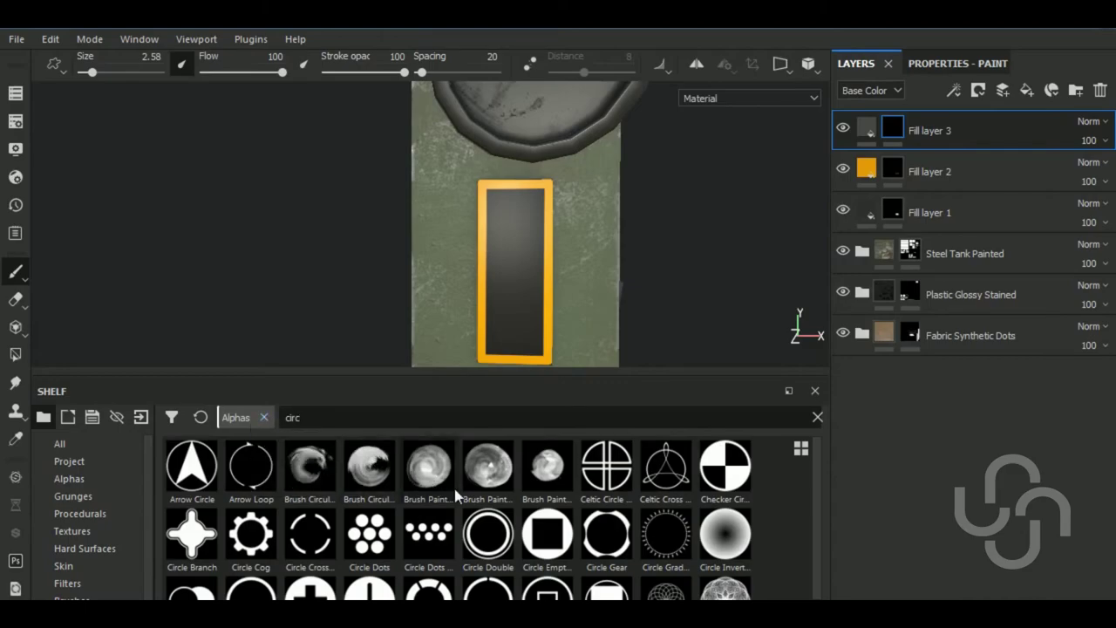
scroll(454, 485, "down", 2)
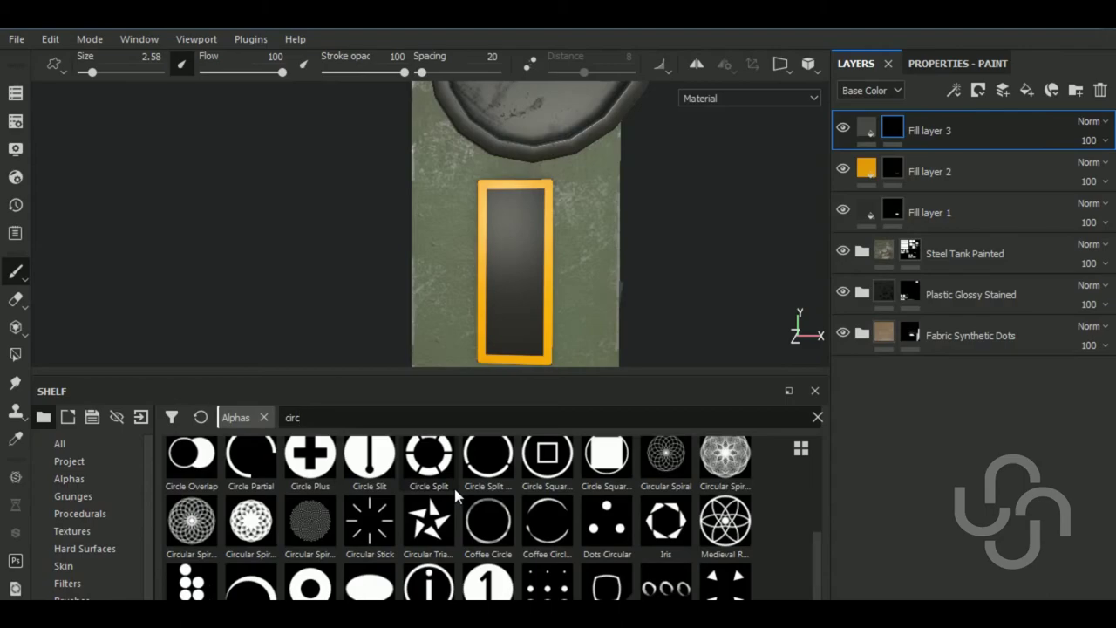
left_click(316, 460)
scroll(482, 189, "up", 2)
scroll(482, 189, "up", 2)
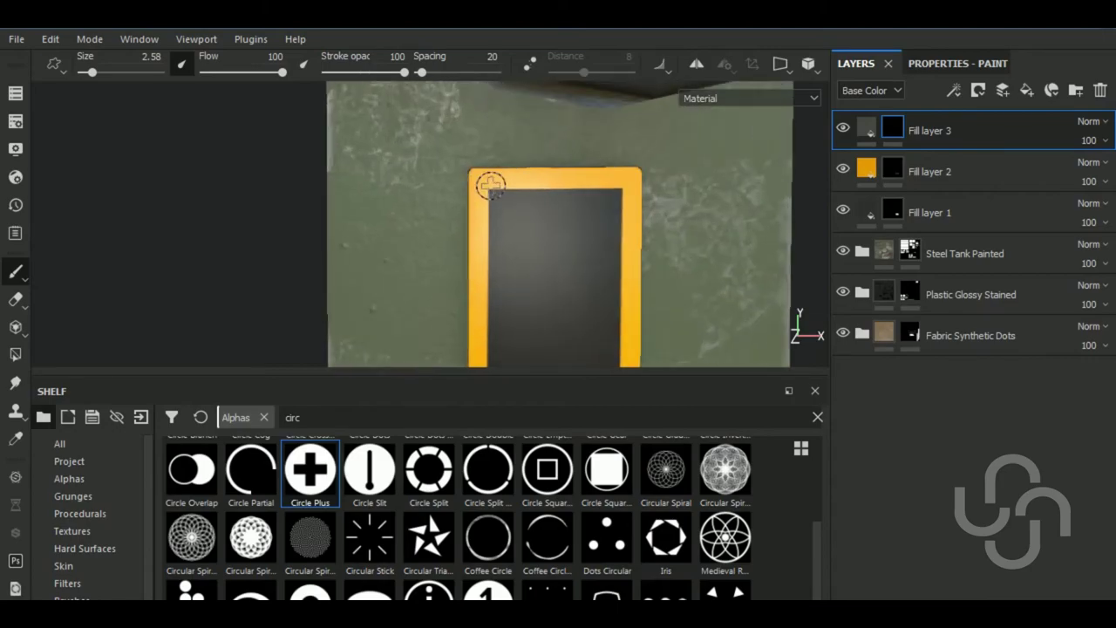
Stamp a test screw at the frame's top-left corner and lower Fill layer 3's height to 0.2432
left_click(485, 185)
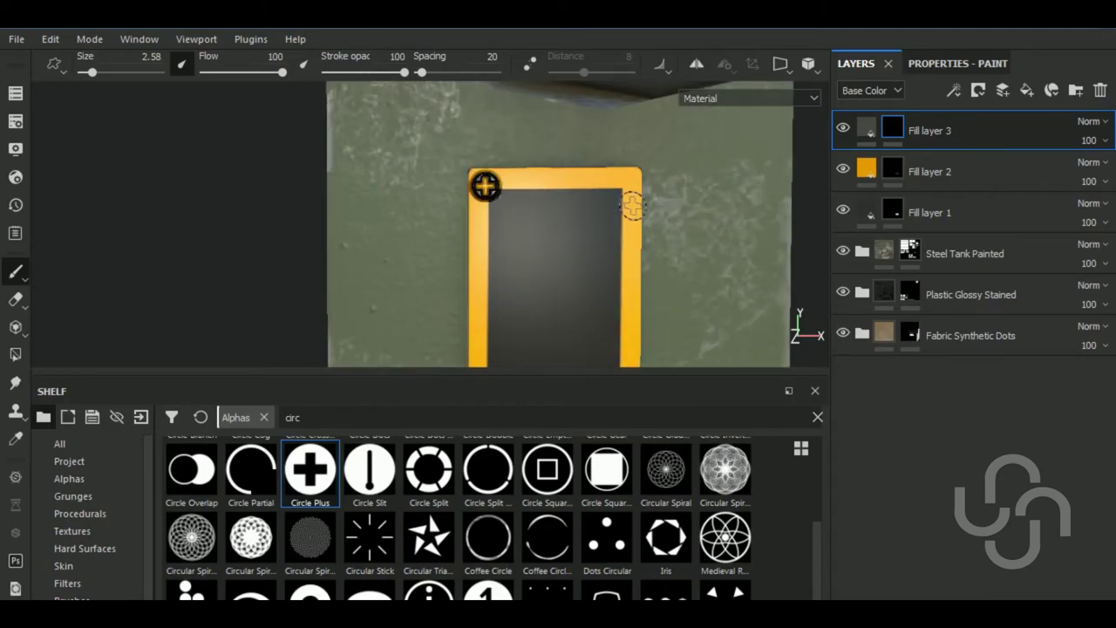
left_click(867, 131)
left_click(943, 64)
left_click_drag(1070, 588, 990, 590)
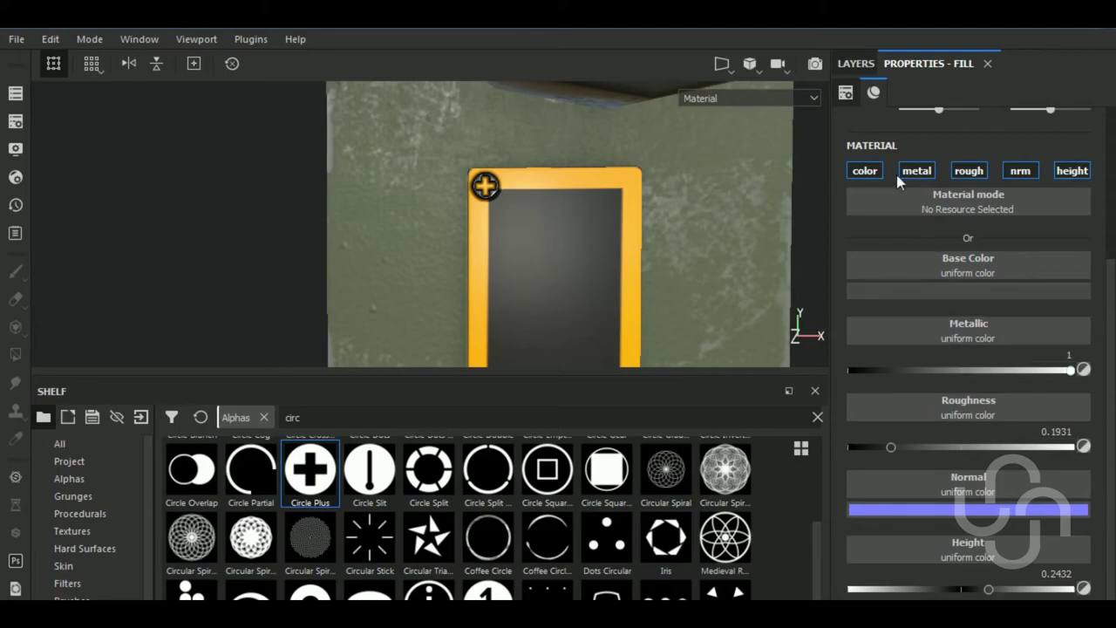
In the brush settings, lower the Circle Plus alpha's Plus Scale to 0.4
left_click(856, 63)
key("1")
left_click(932, 63)
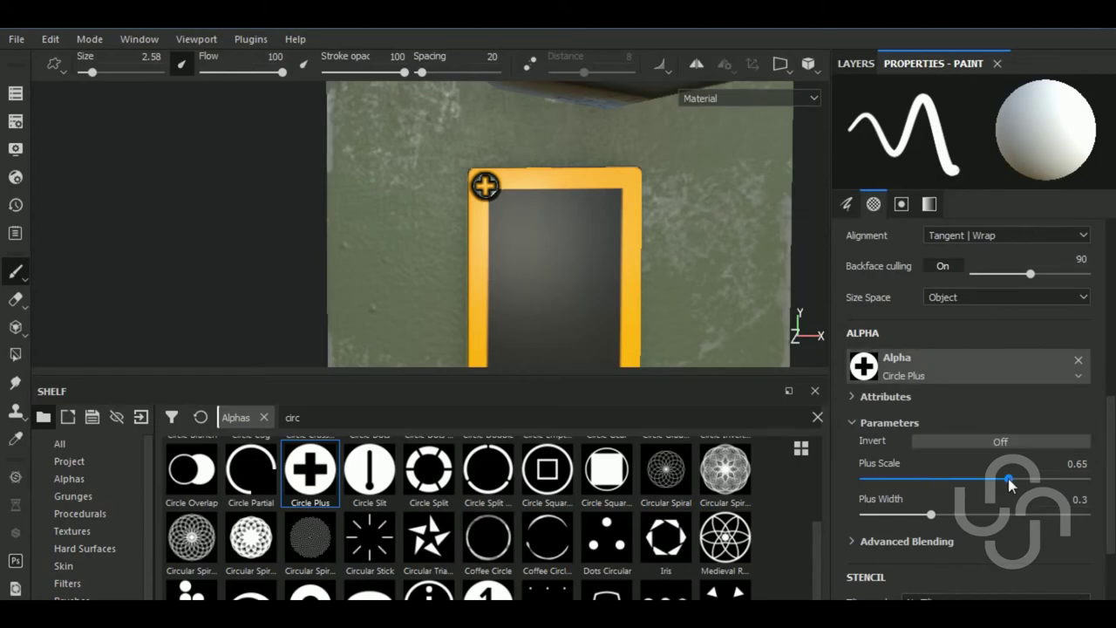
left_click_drag(1008, 479, 952, 486)
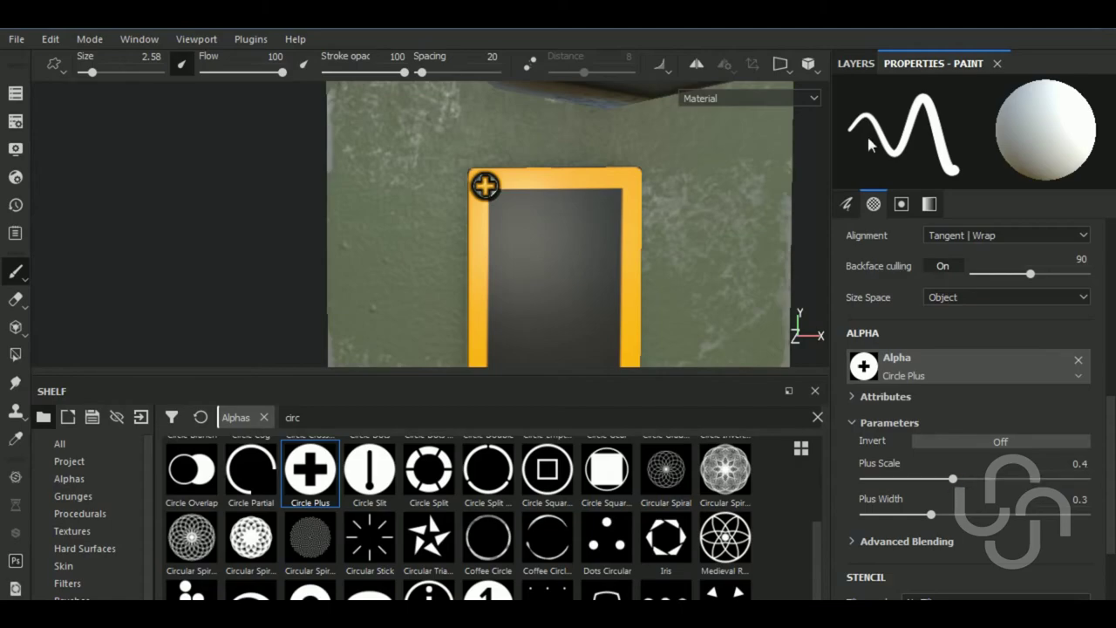
left_click(855, 63)
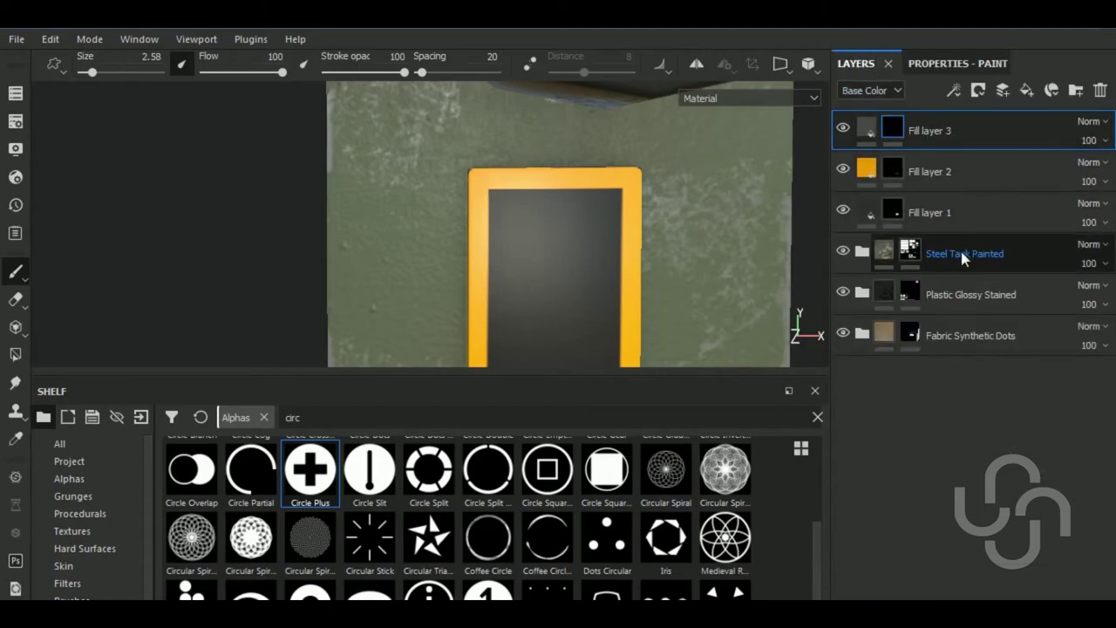
left_click(942, 63)
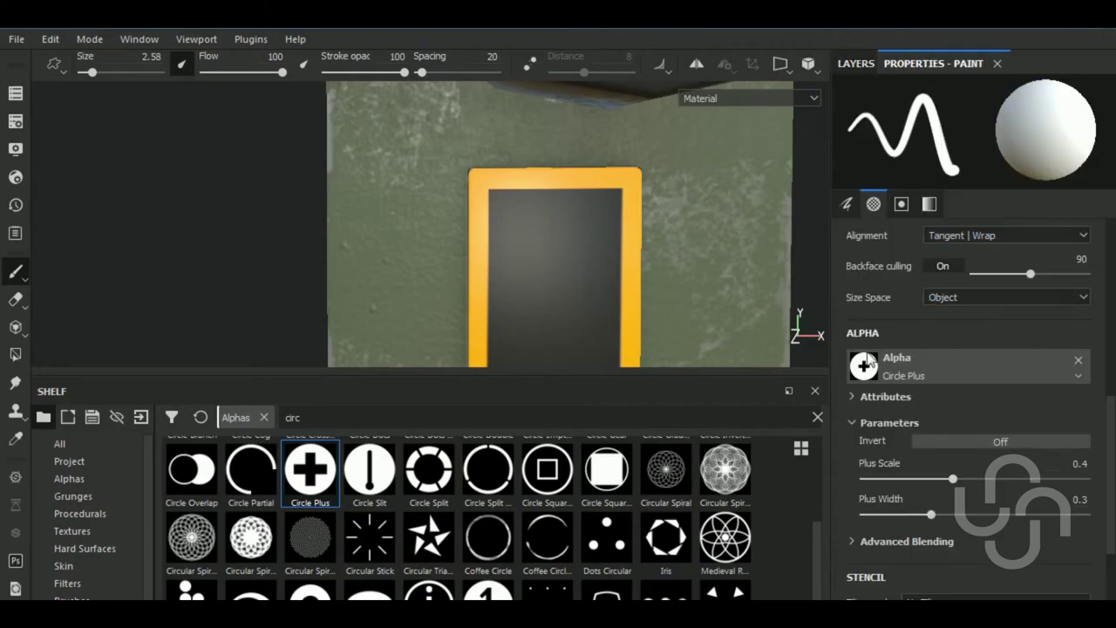
left_click(855, 63)
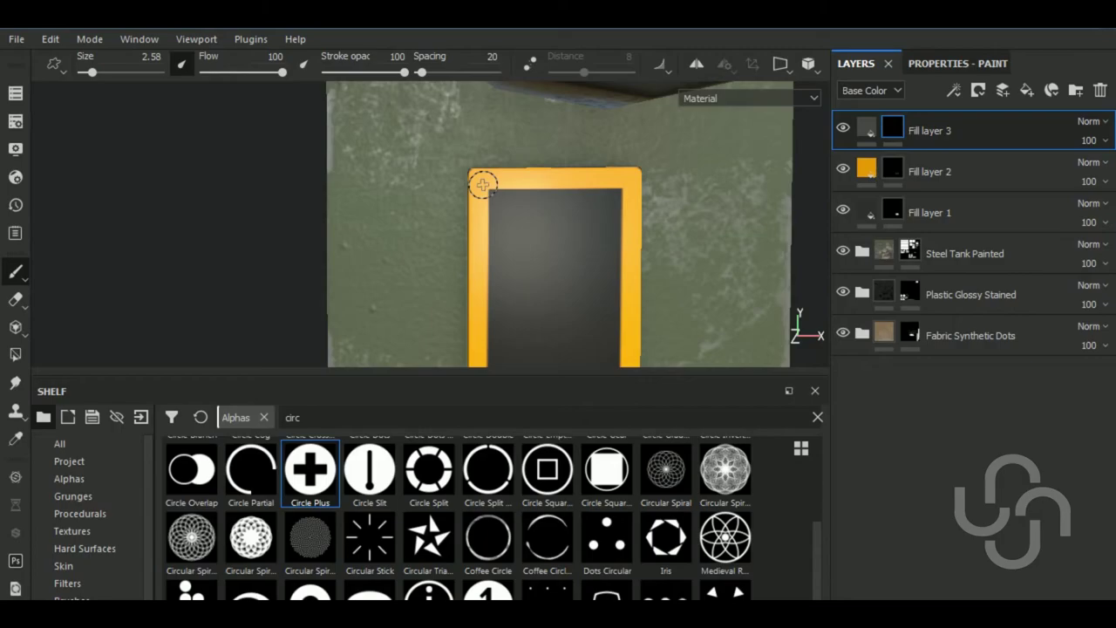
Stamp screw heads at all four corners of the orange frame
left_click(482, 185)
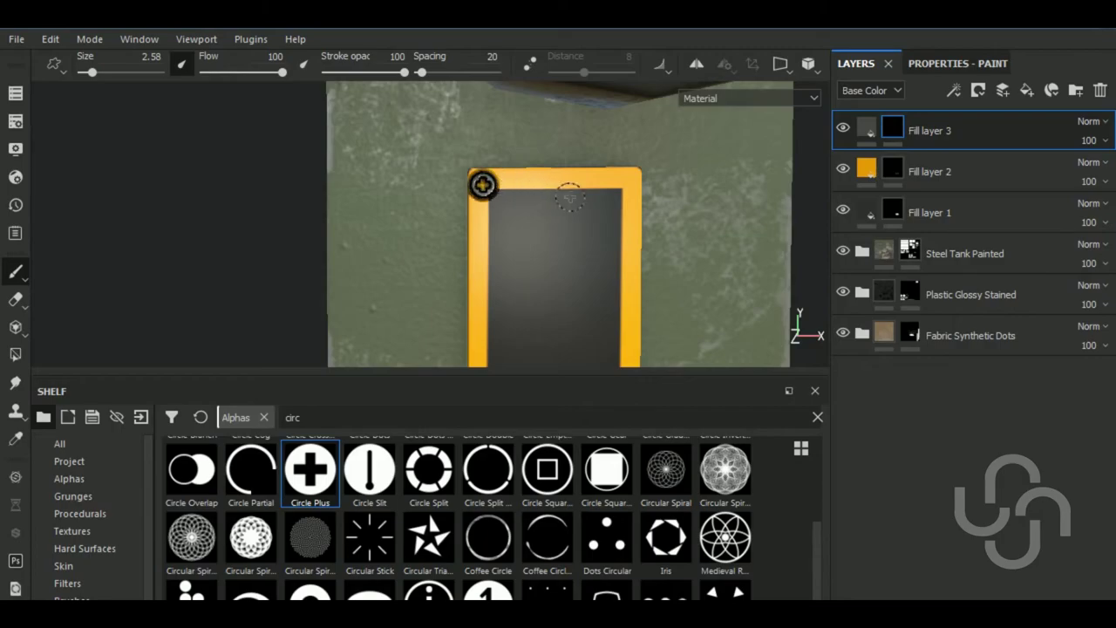
left_click(624, 183)
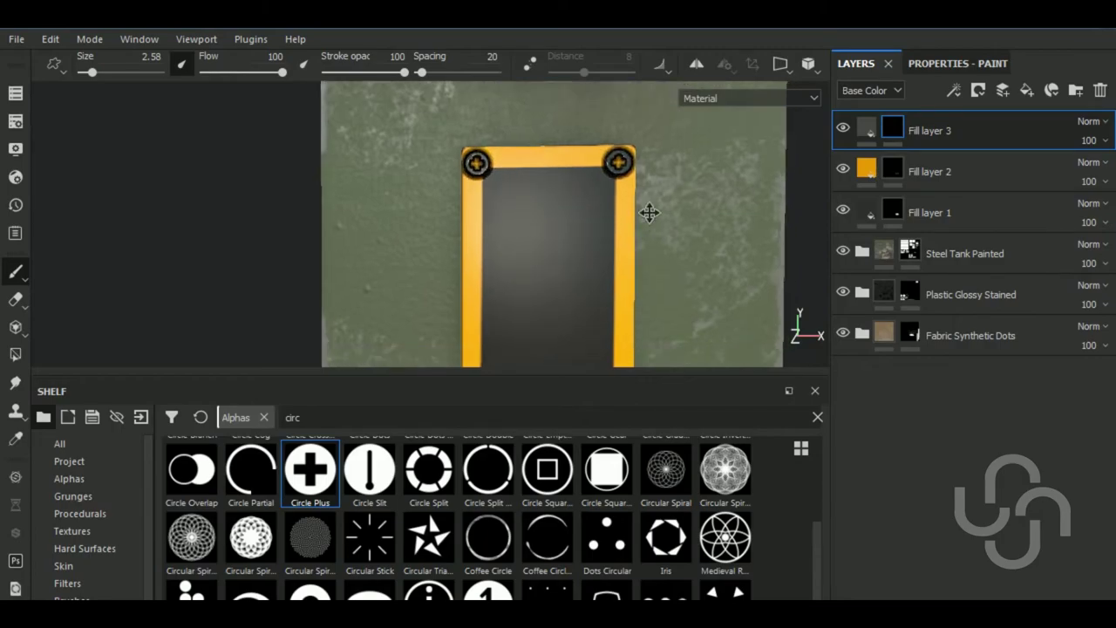
middle_click_drag(648, 212, 459, 232)
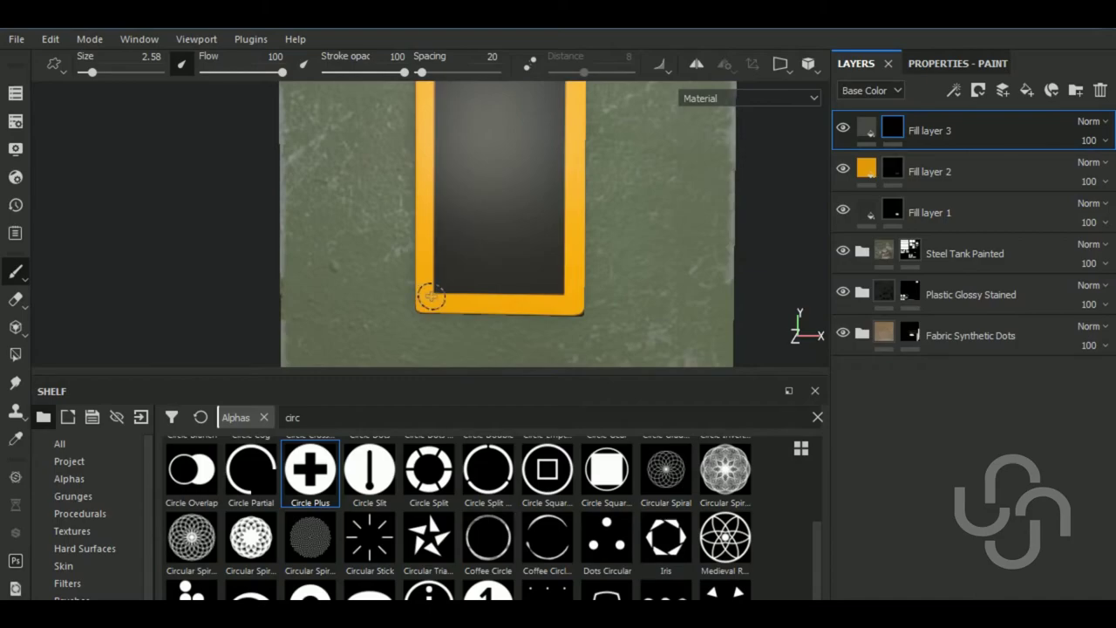
left_click(430, 297)
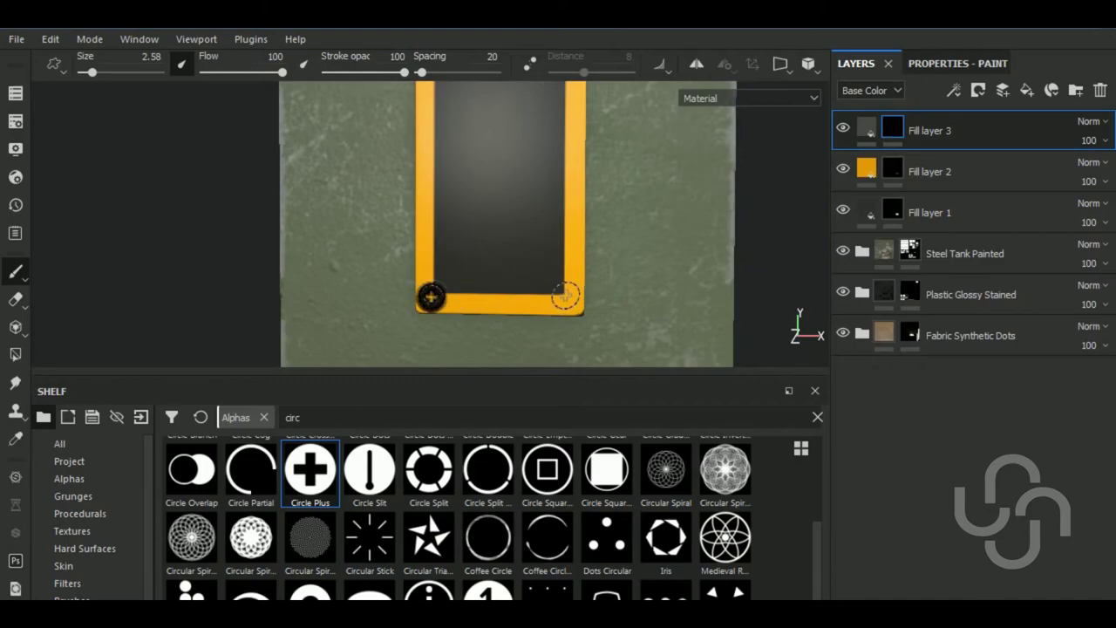
left_click(564, 297)
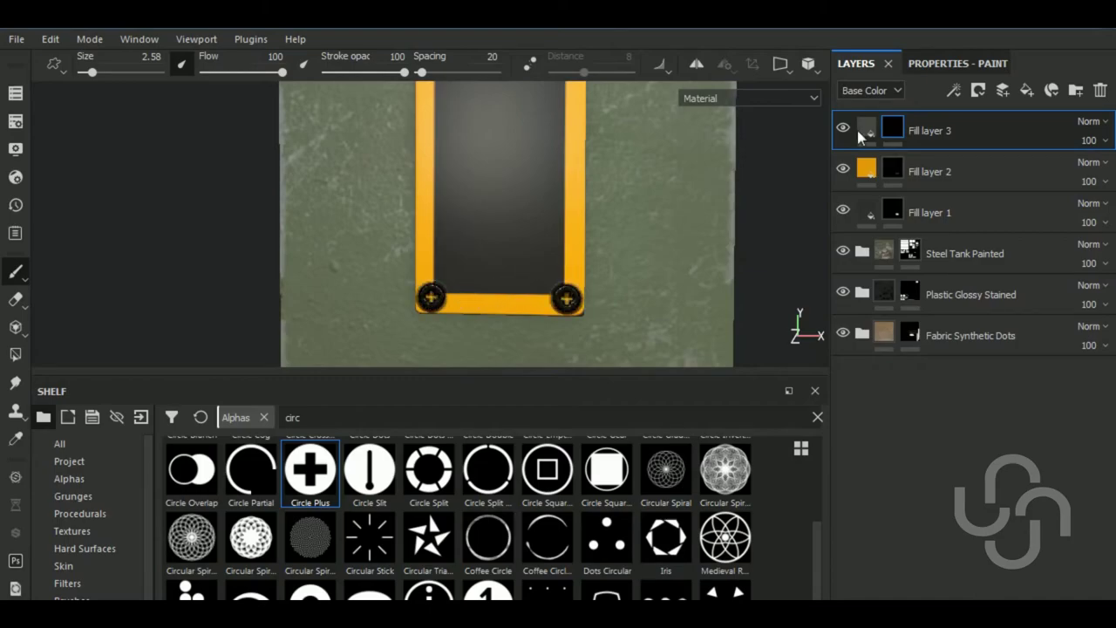
Brighten Fill layer 3's base colour toward white and adjust its roughness
left_click(867, 128)
left_click(943, 62)
left_click(959, 291)
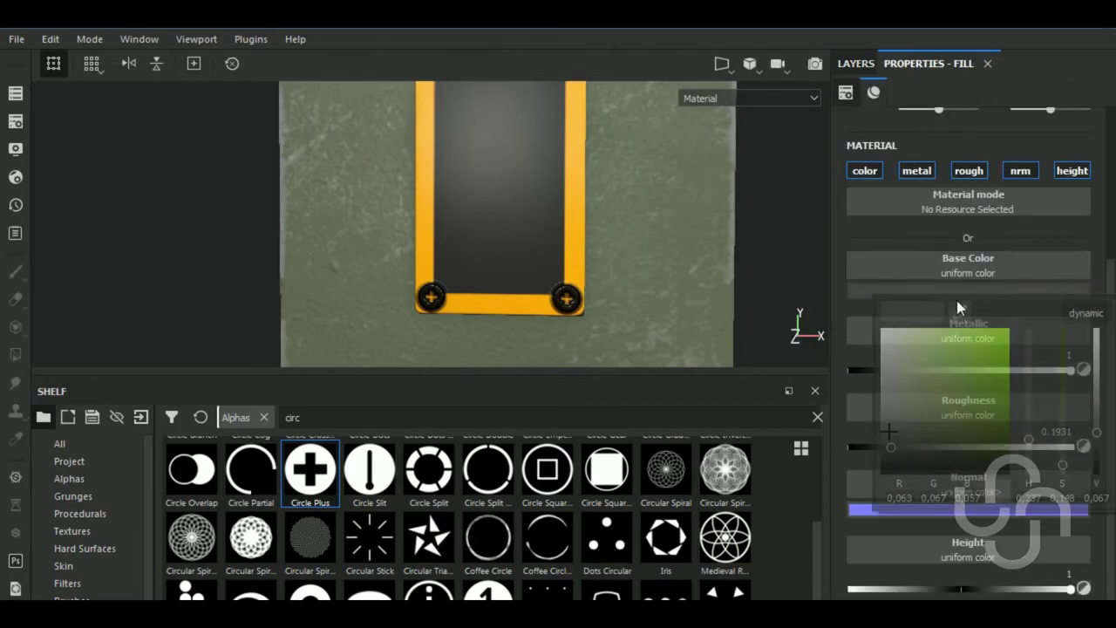
left_click_drag(880, 373, 867, 346)
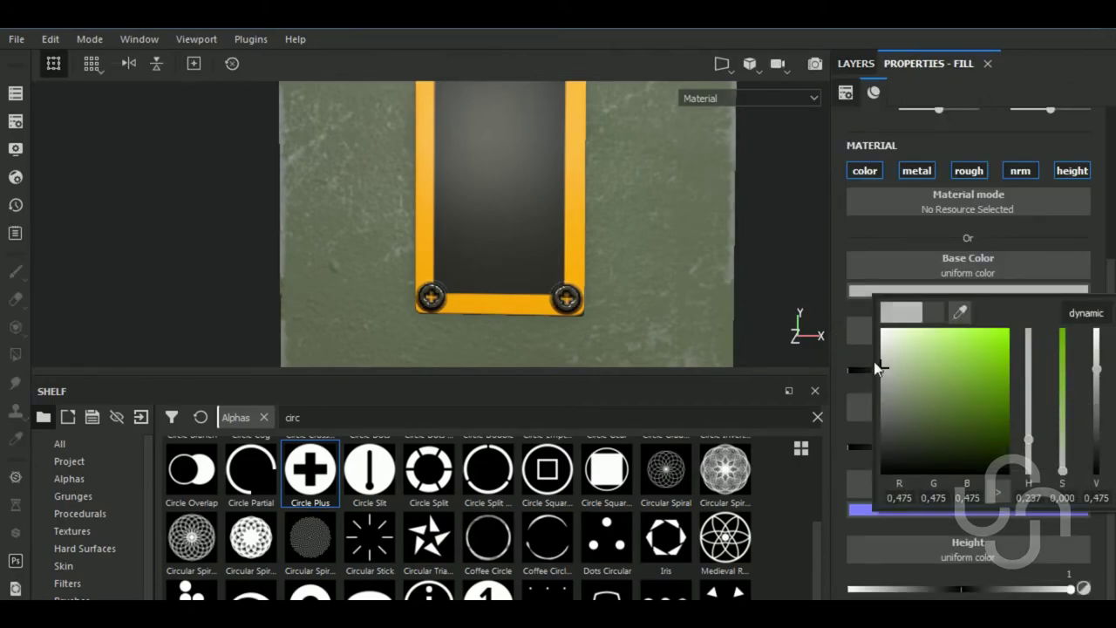
left_click(877, 233)
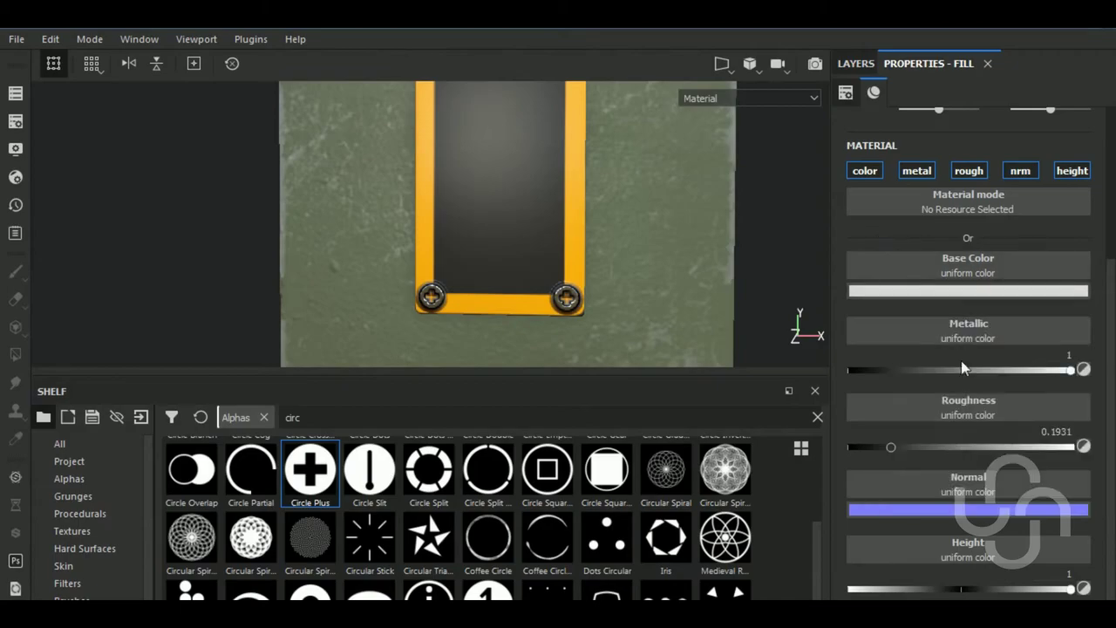
mouse_move(876, 447)
left_mouse_down()
mouse_move(926, 443)
mouse_move(874, 446)
left_mouse_up()
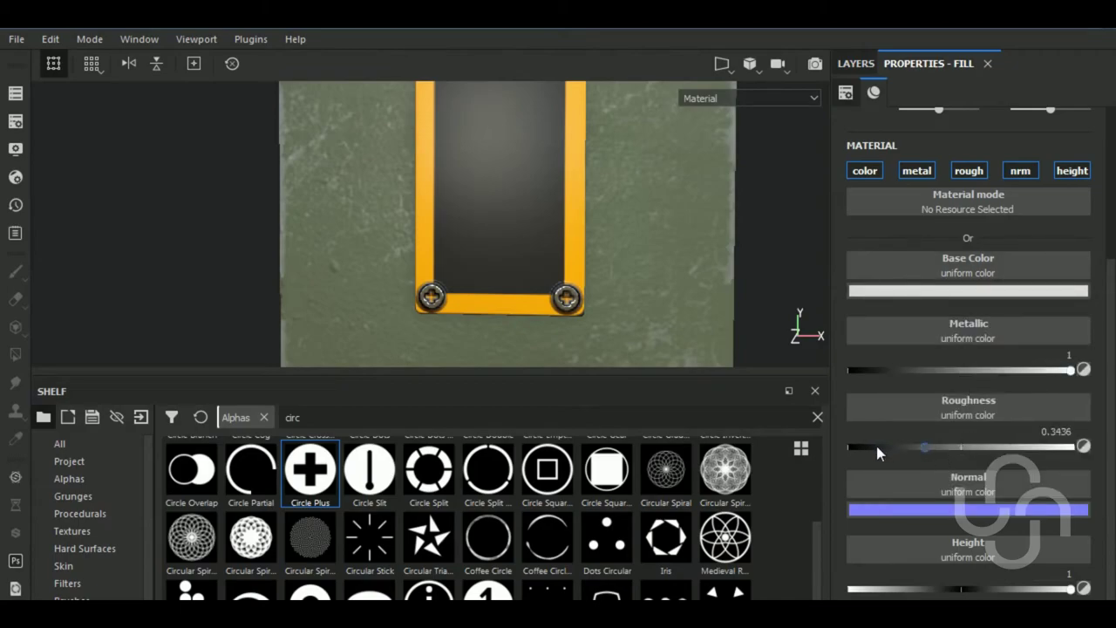
Inspect the screws from other angles and recheck Fill layer 3's fill settings
scroll(560, 317, "down", 3)
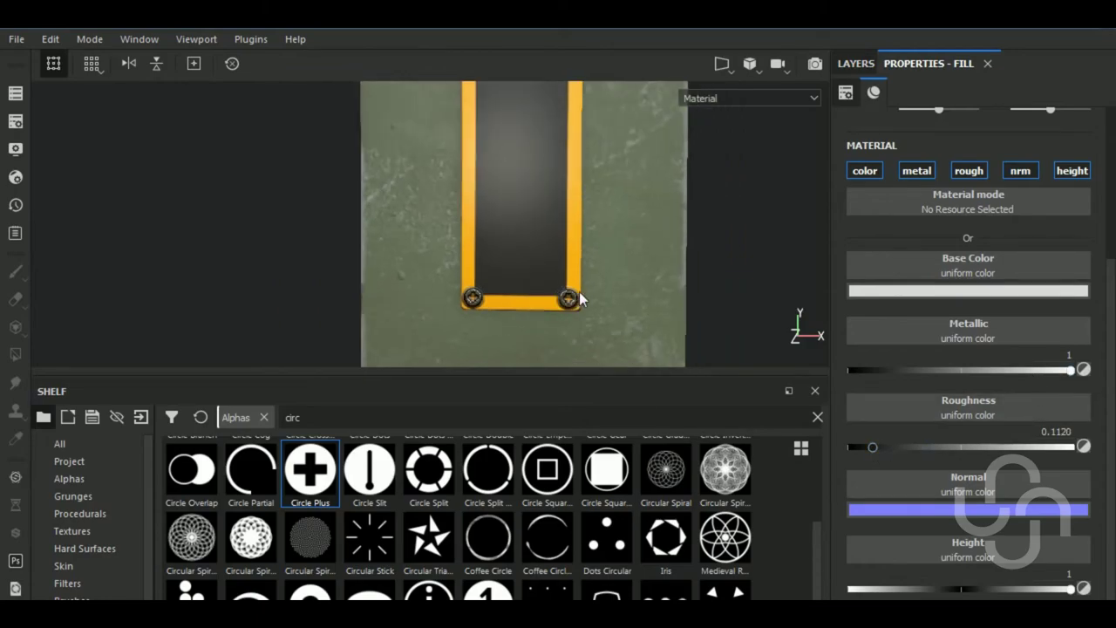
mouse_move(627, 192)
middle_mouse_down()
mouse_move(626, 305)
mouse_move(618, 241)
middle_mouse_up()
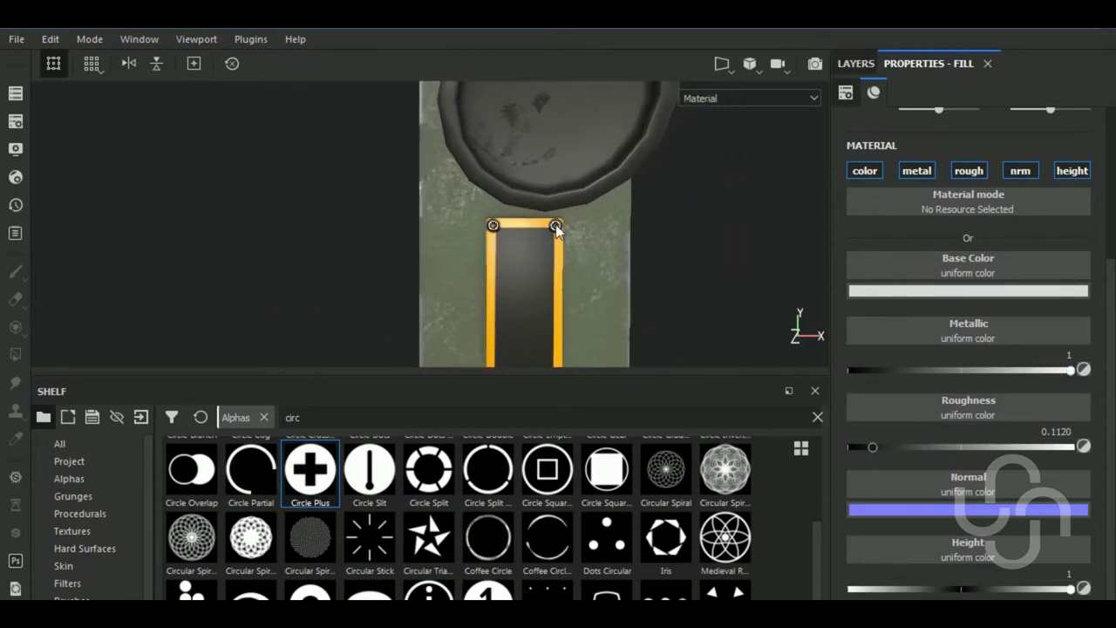
scroll(565, 256, "up", 3)
scroll(566, 251, "down", 2)
scroll(610, 288, "down", 2)
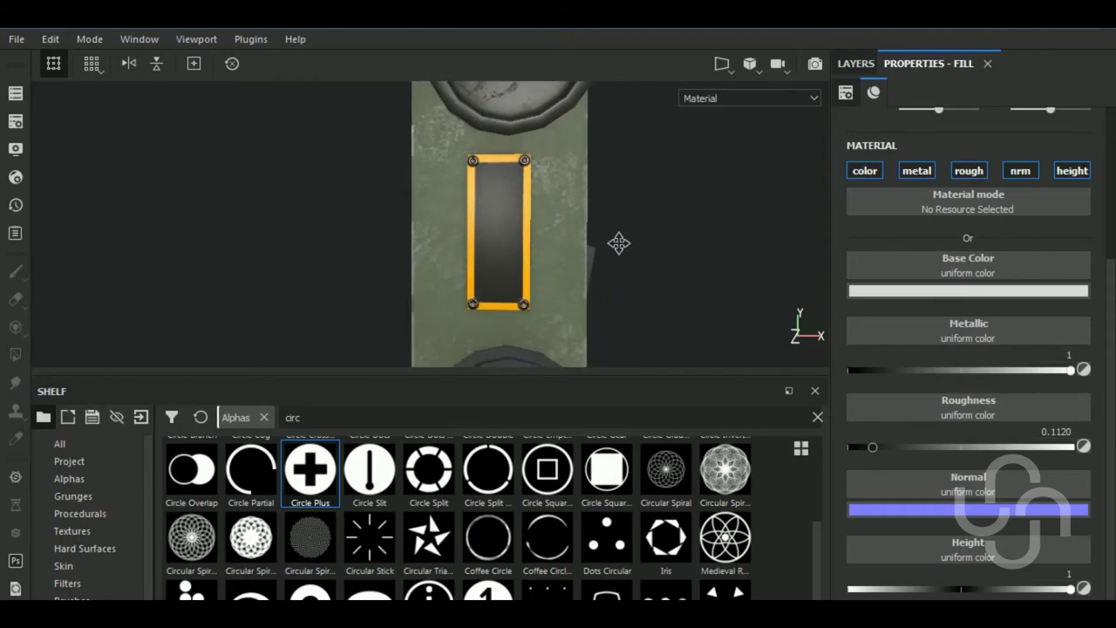
left_click(856, 63)
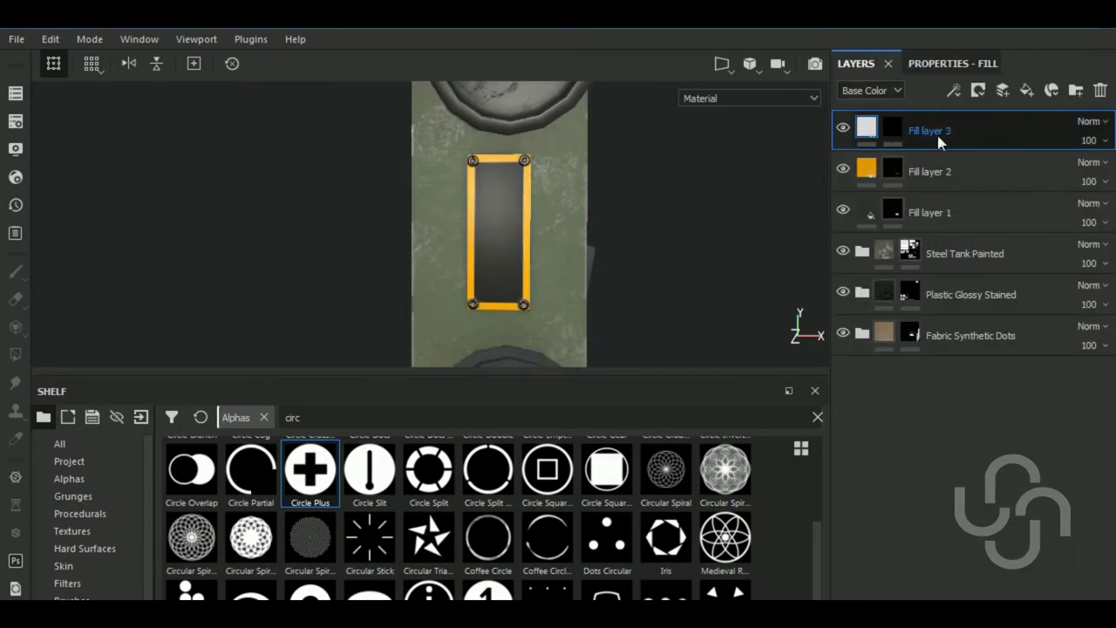
left_click(959, 62)
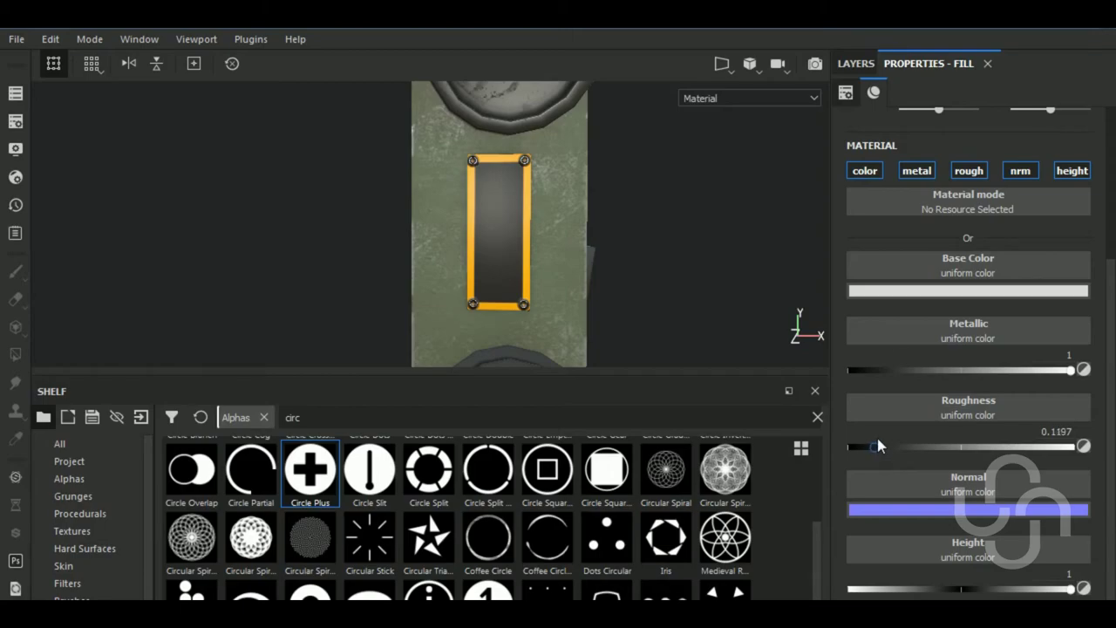
left_click(851, 66)
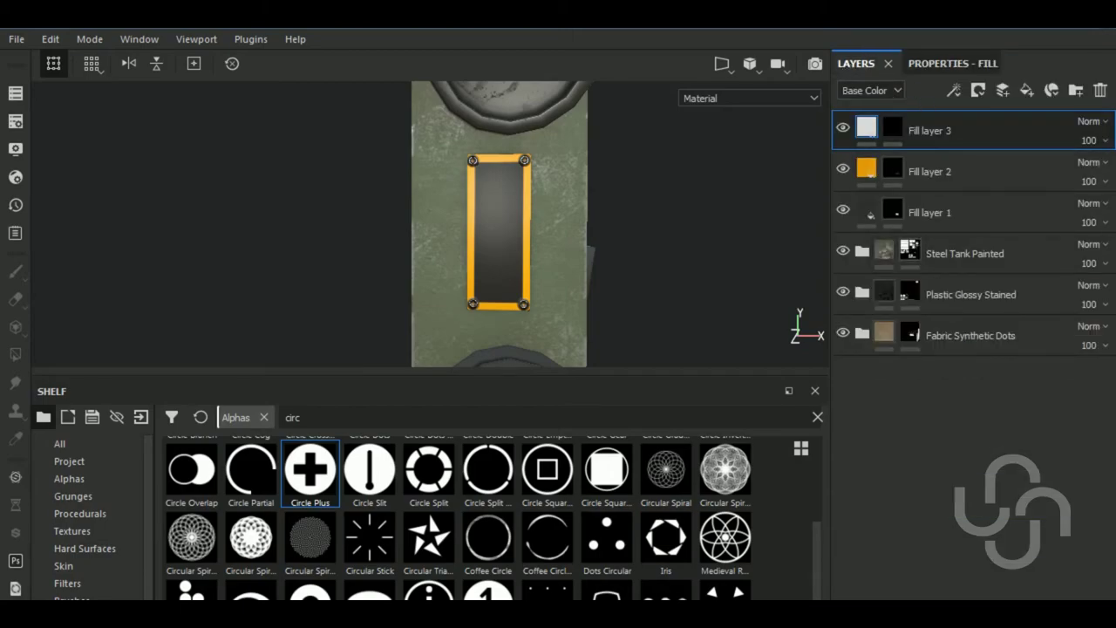
Add a new fill layer on top with a black mask
left_click(1026, 91)
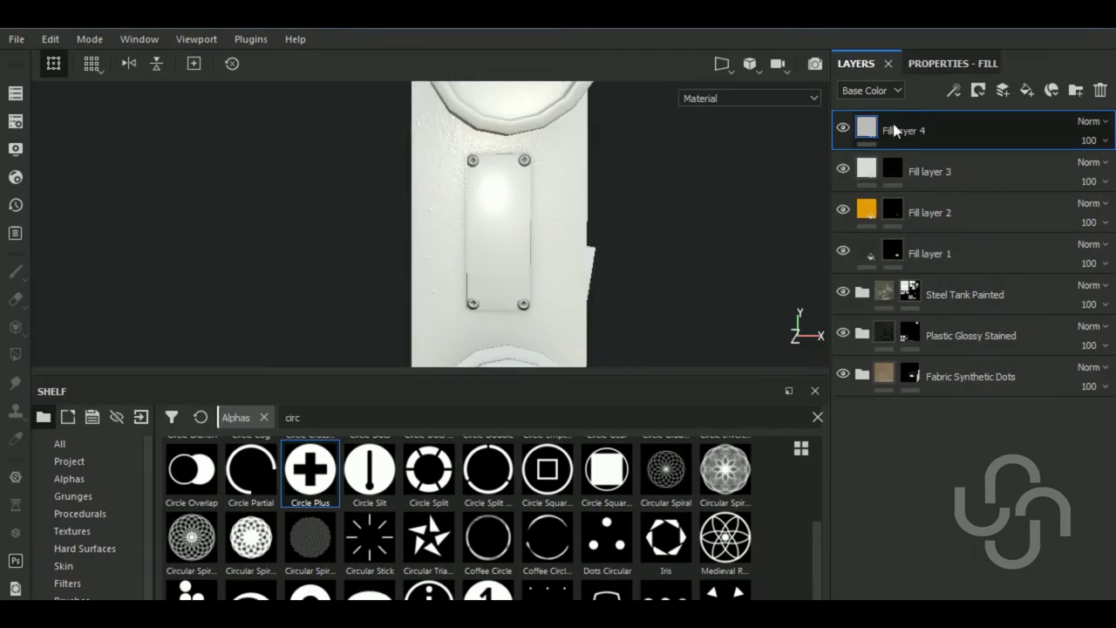
left_click(960, 88)
left_click(976, 125)
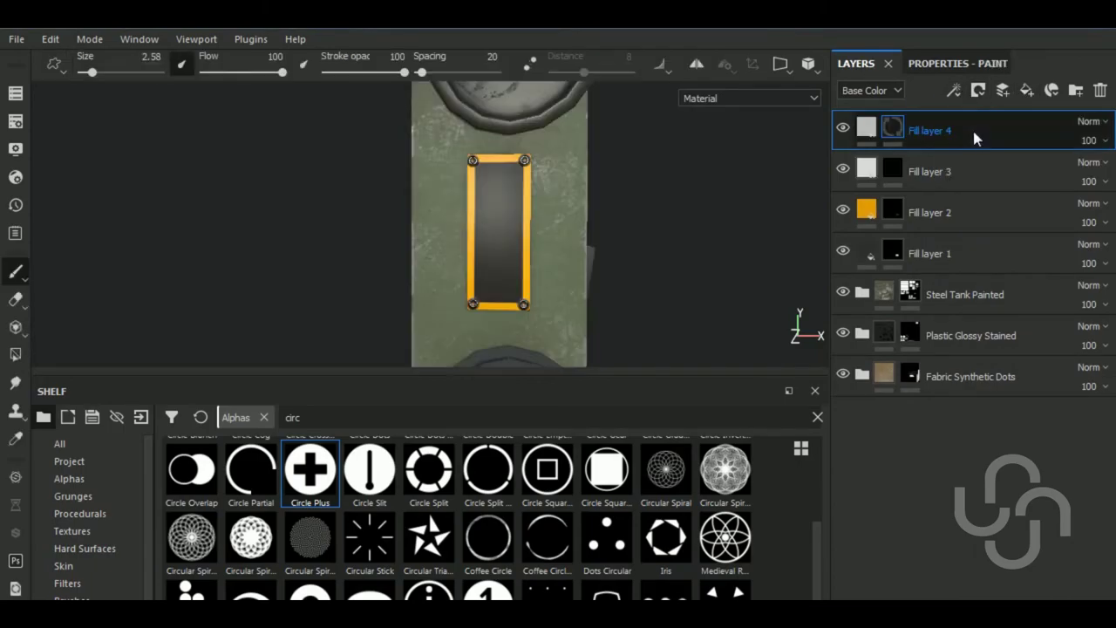
Rename Fill layer 3 to 'screw' and the new layer to 'text', then show Fill layer 2's settings
double_click(935, 172)
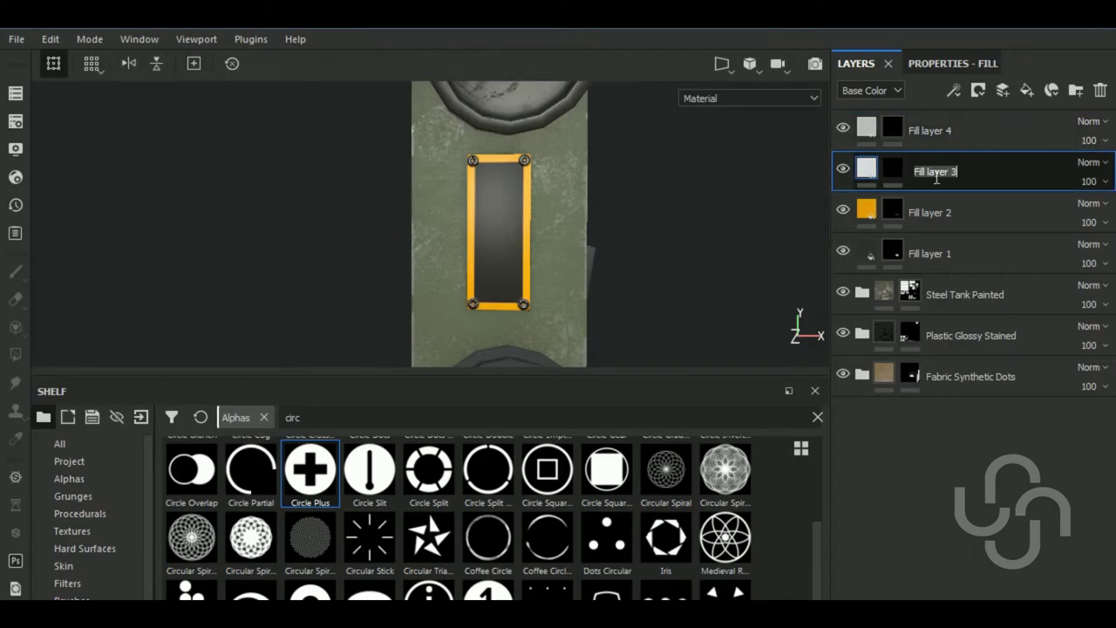
type("screw")
key("Return")
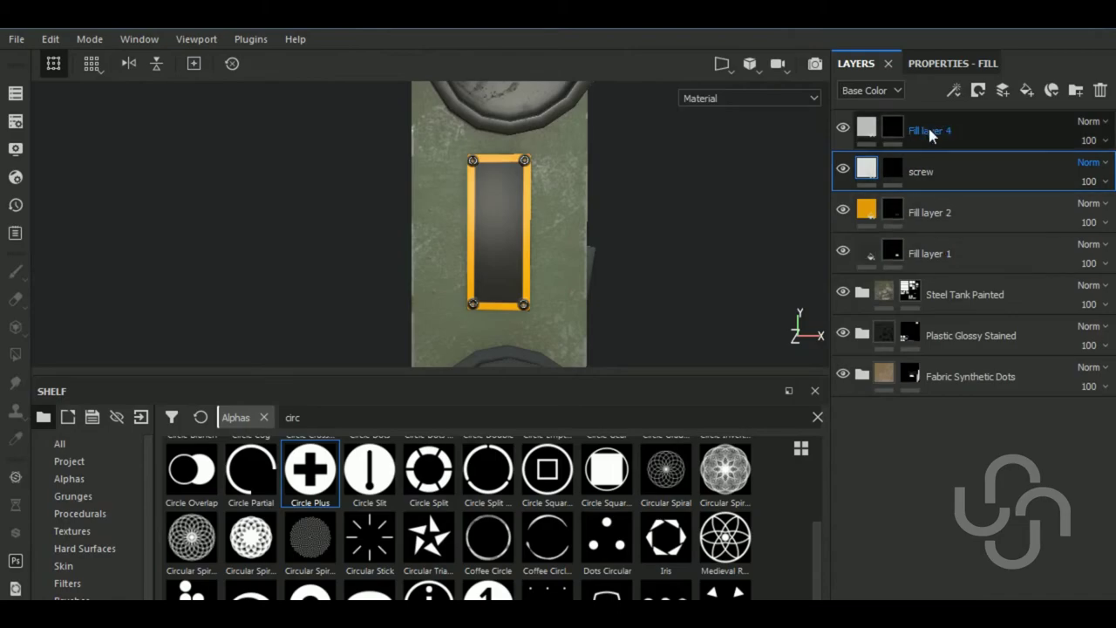
double_click(929, 130)
type("text")
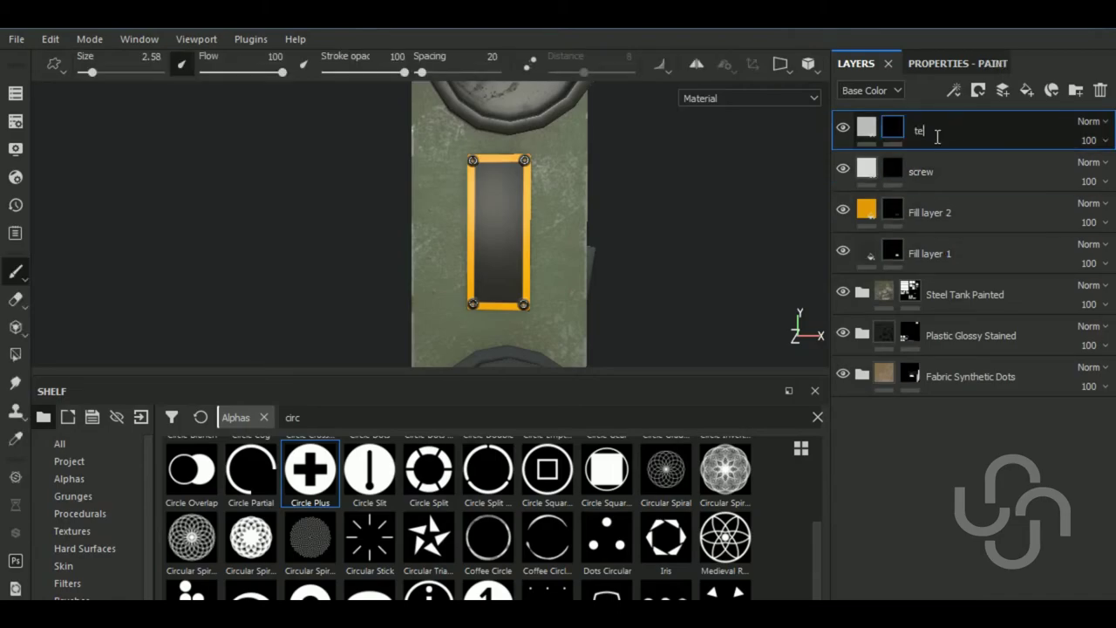
left_click(866, 129)
left_click(865, 210)
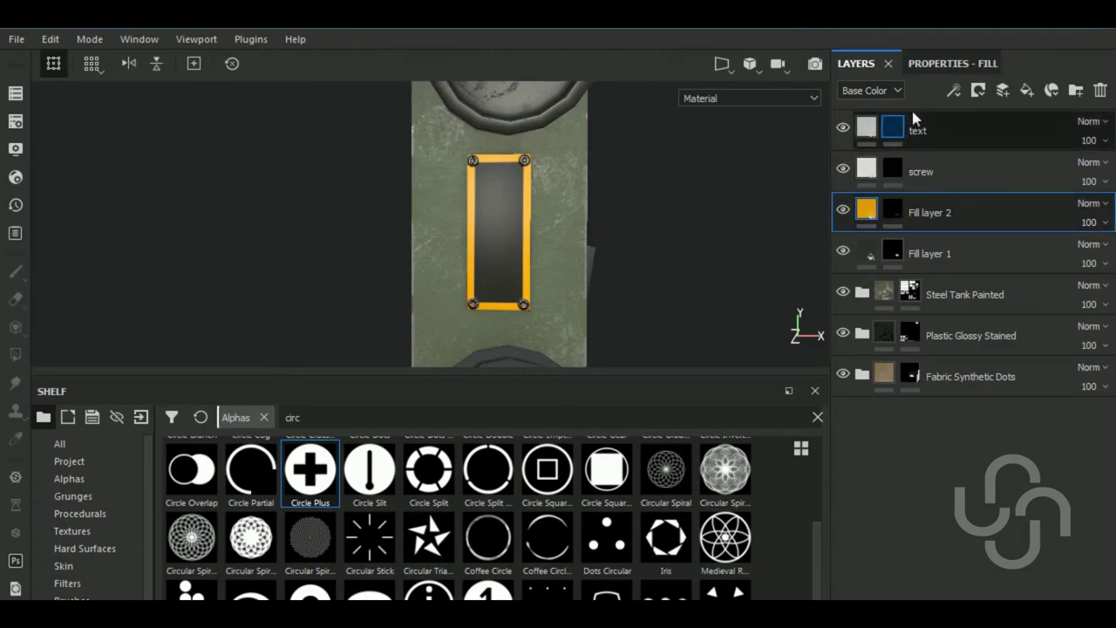
left_click(945, 62)
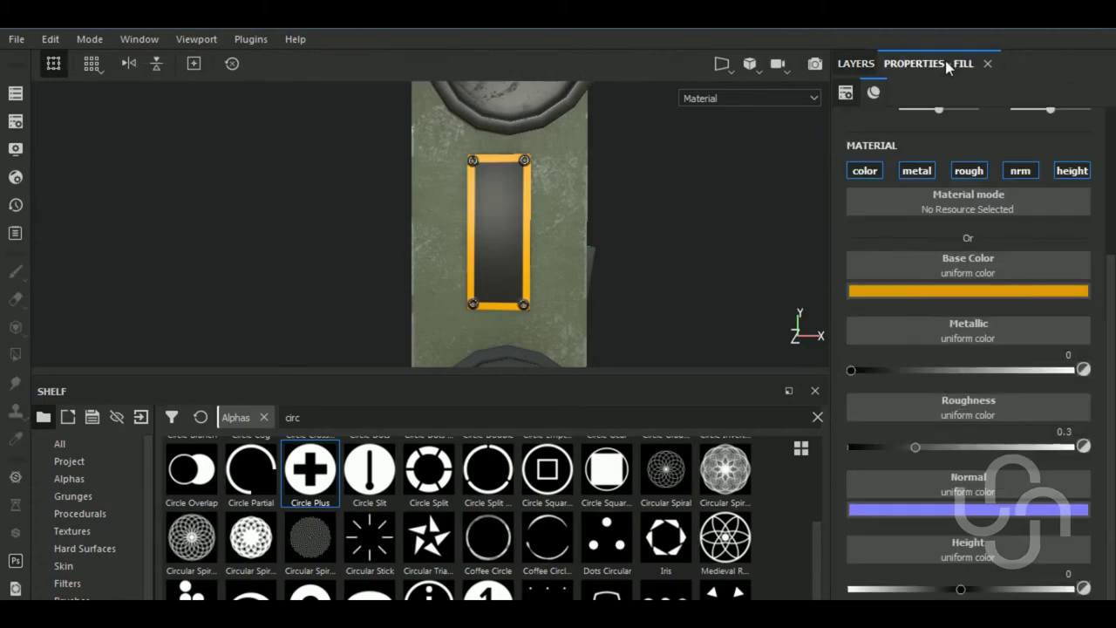
Delete the 'text' layer and select Fill layer 2
left_click(863, 64)
left_click(1031, 131)
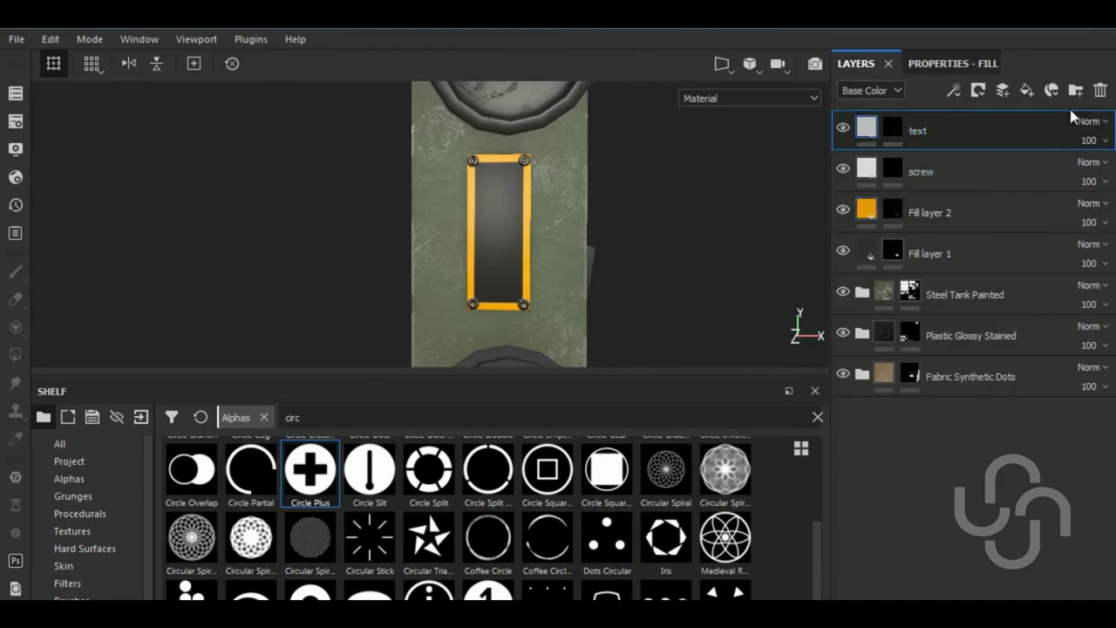
left_click(1099, 90)
left_click(842, 168)
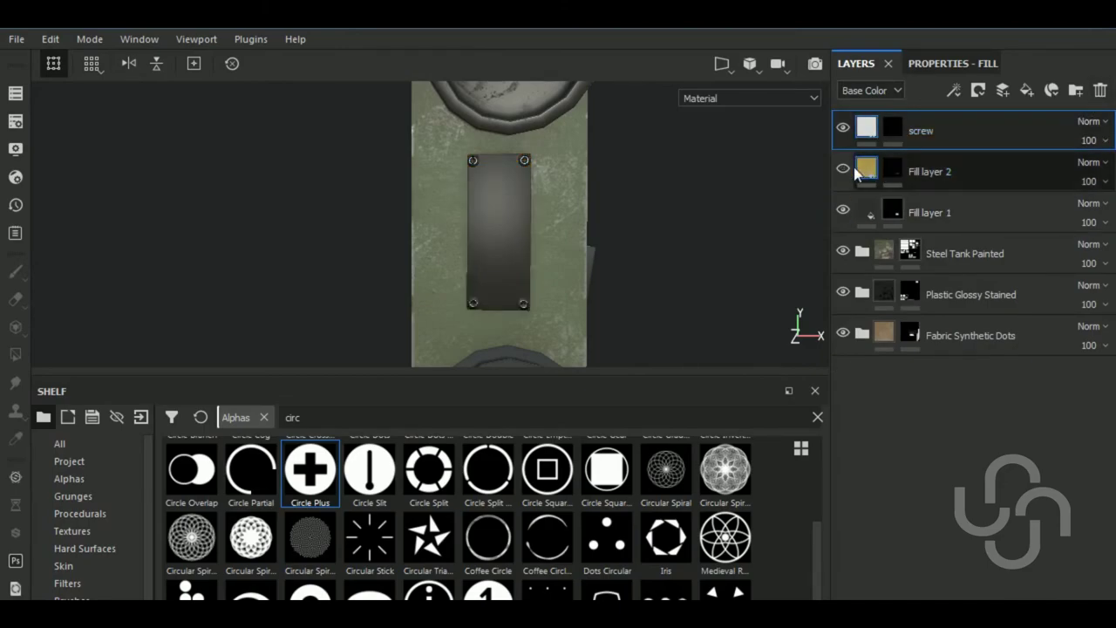
left_click(862, 172)
left_click(843, 168)
Duplicate Fill layer 2 and name the copy 'text'
right_click(936, 171)
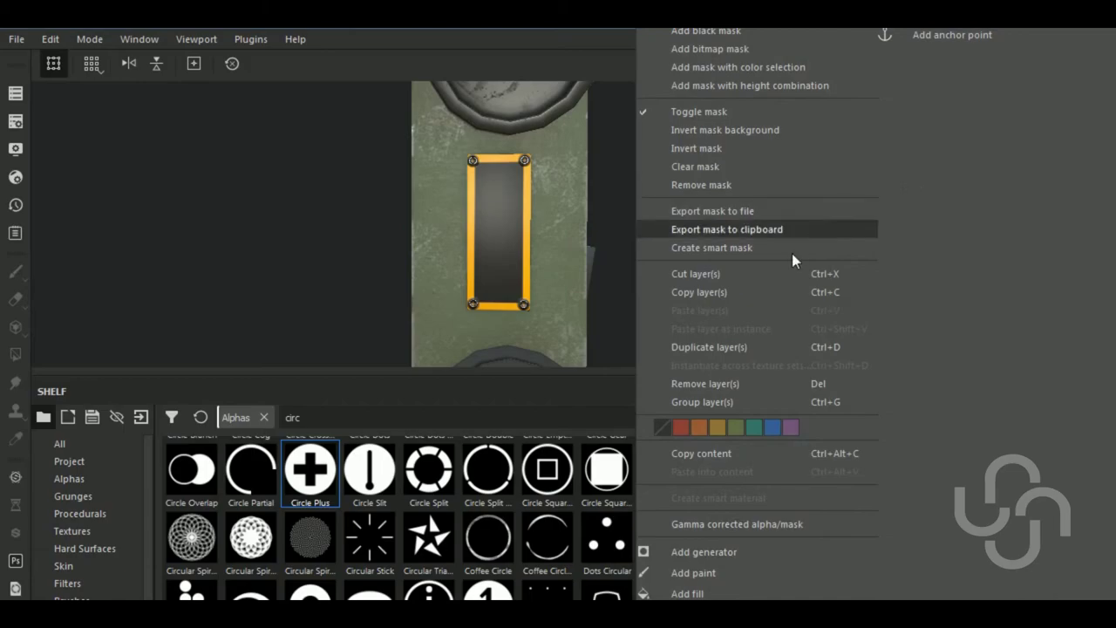
left_click(744, 346)
double_click(922, 174)
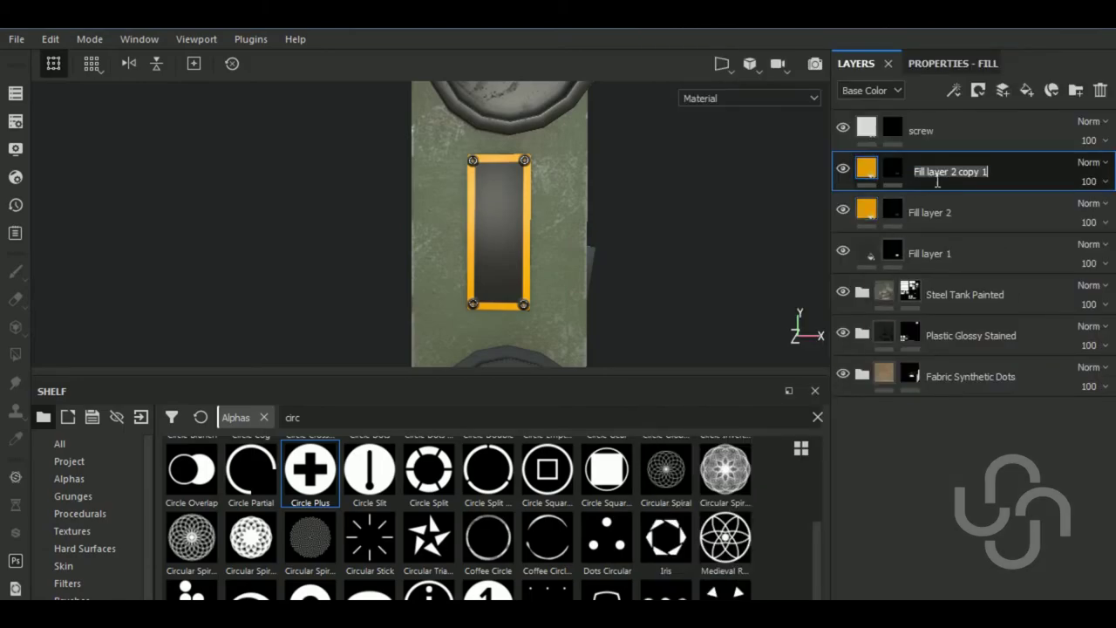
type("text")
key("Return")
Clear the 'text' layer's mask and switch to the paint brush
left_click(892, 169)
right_click(892, 169)
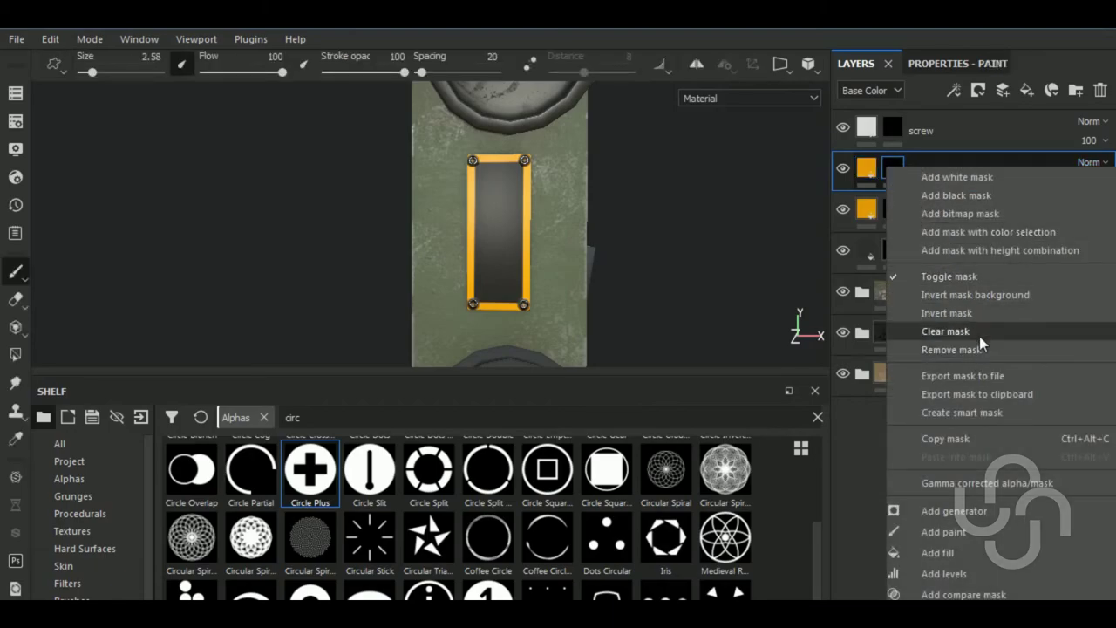
left_click(979, 333)
key("1")
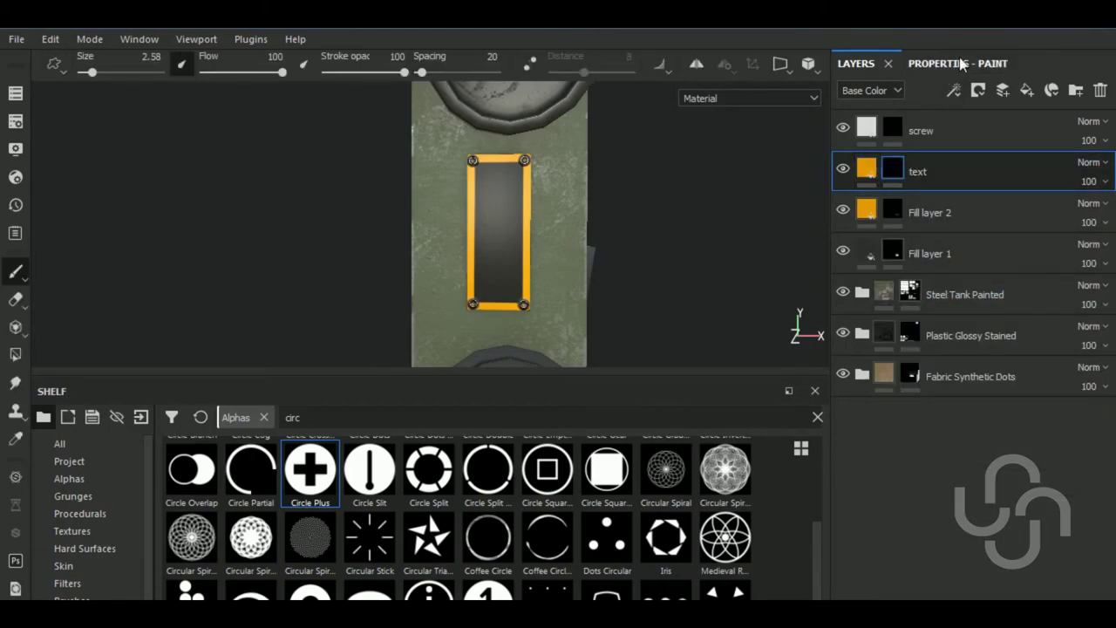
left_click(945, 63)
Set the brush alpha to Font Jura with Bold font style
left_click(942, 371)
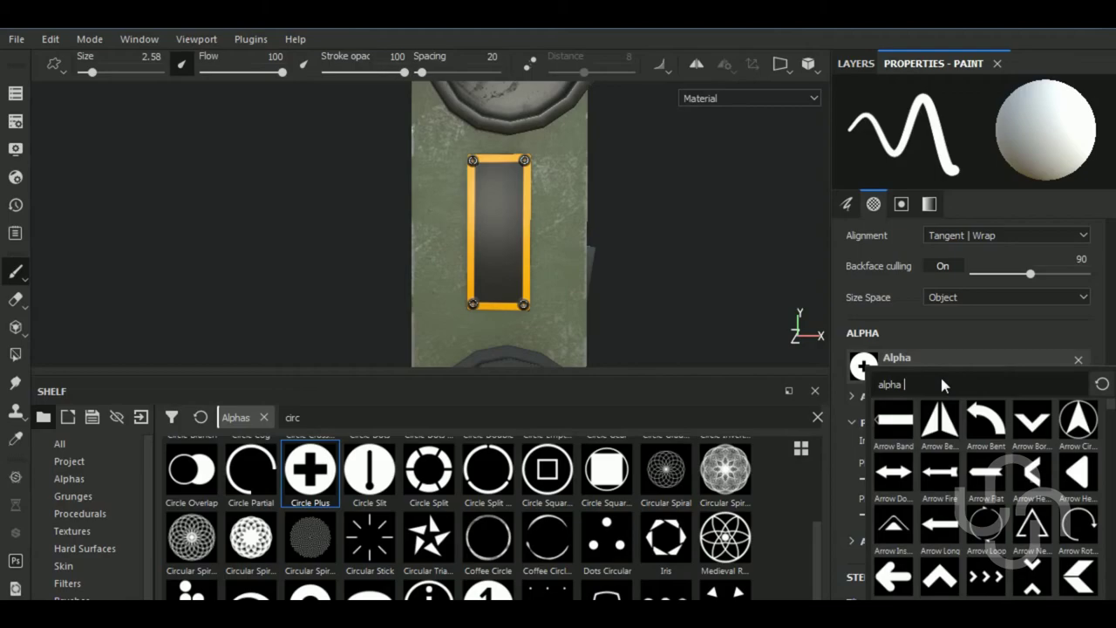
type("font")
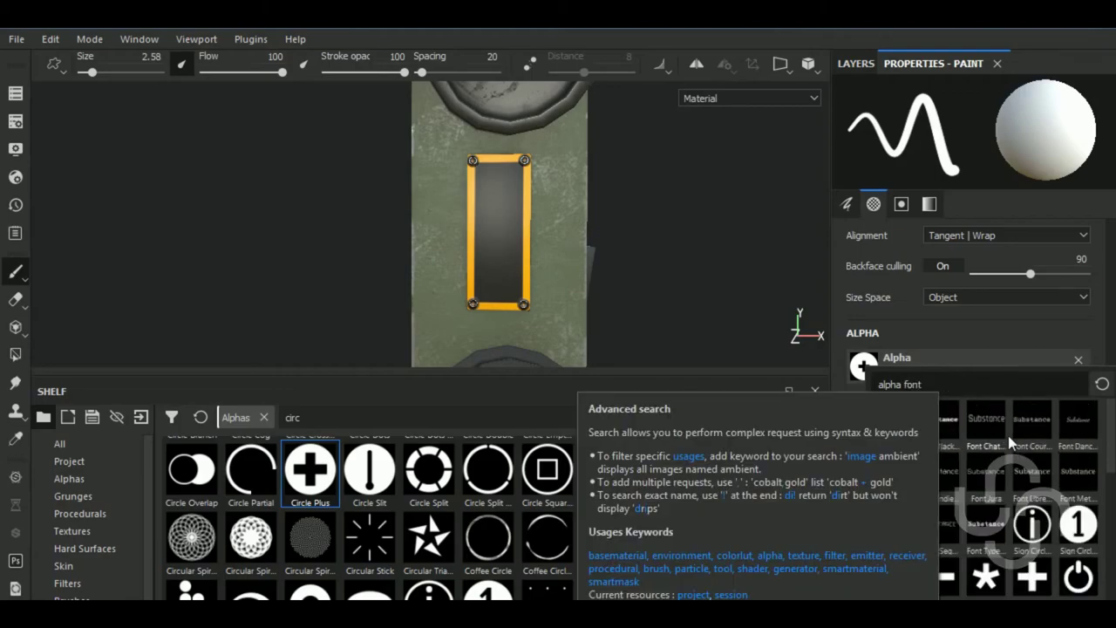
mouse_move(1078, 423)
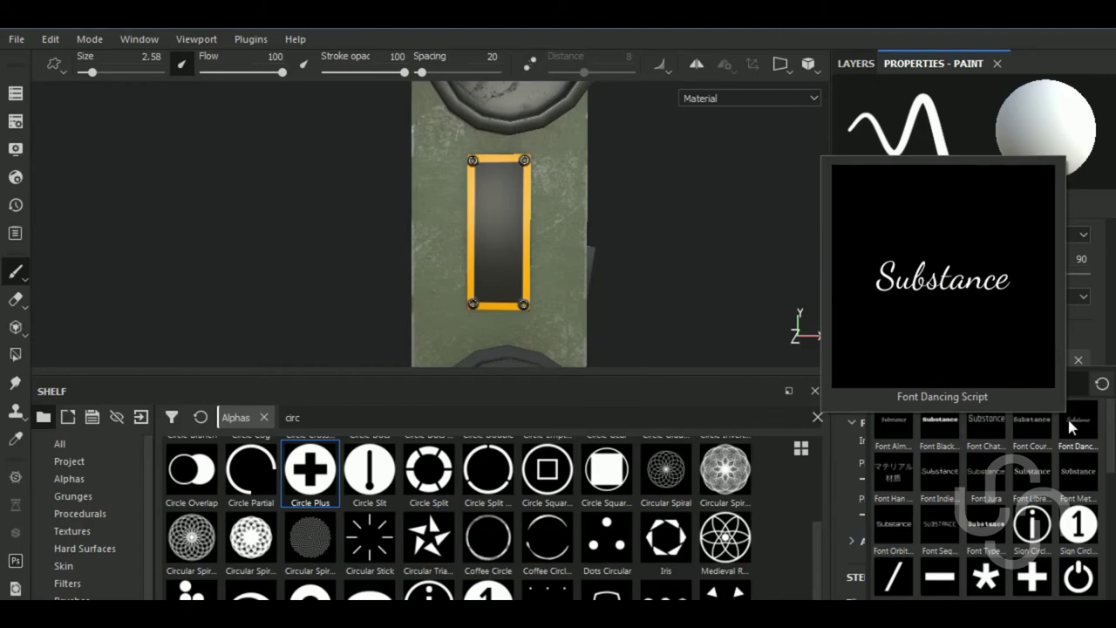
left_click(983, 493)
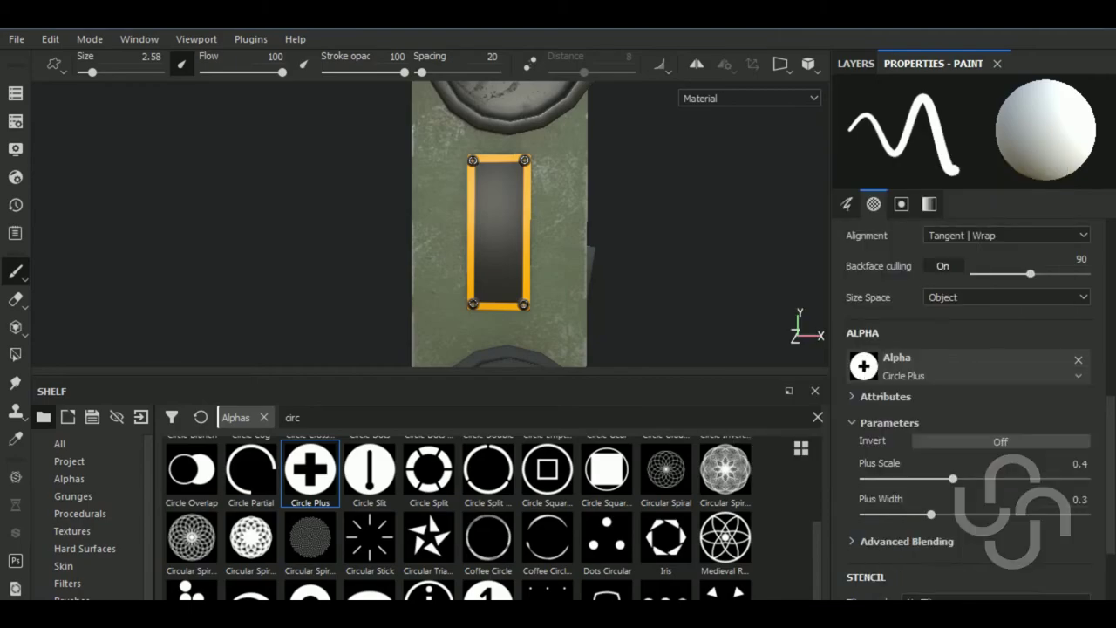
left_click(930, 504)
left_click(945, 524)
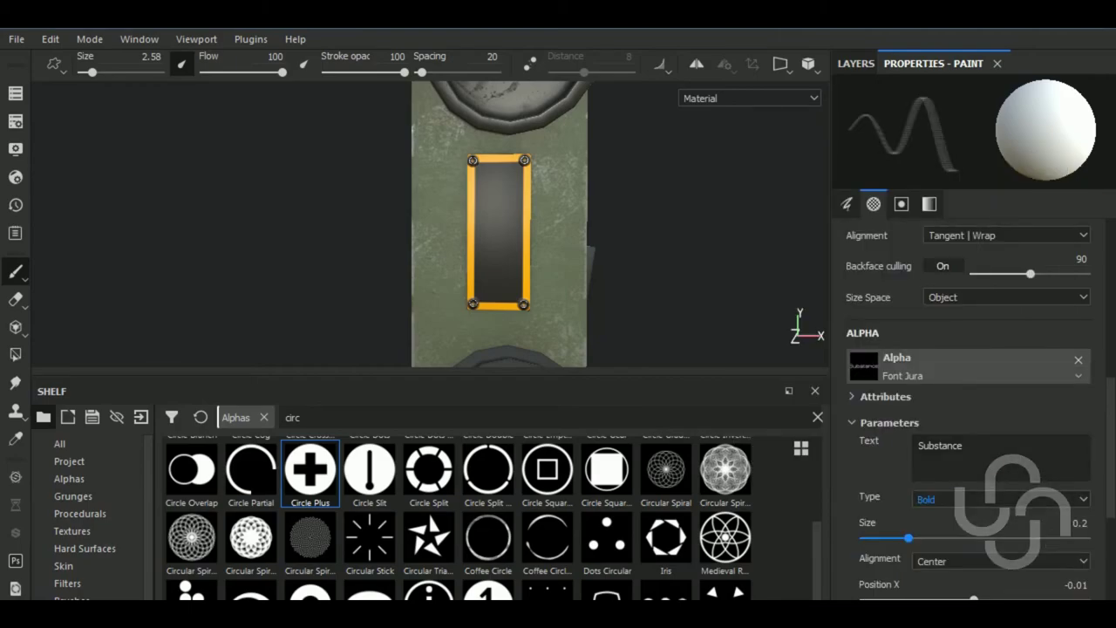
Change the brush text to 'SIGNAL CORPS U.S.ARMY'
left_click_drag(963, 446, 917, 445)
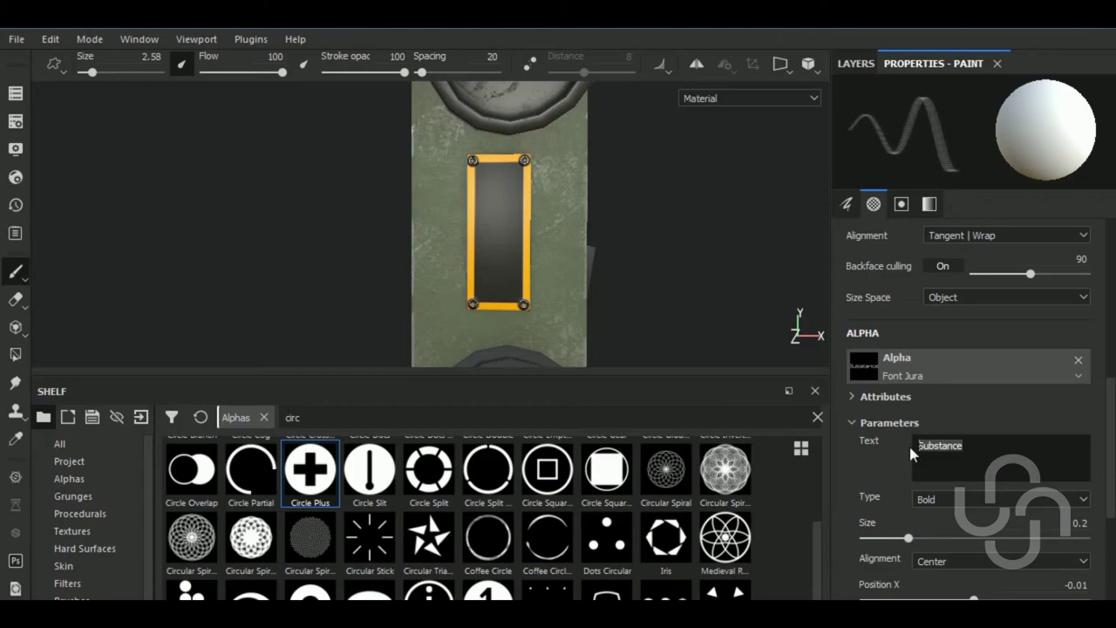
type("SIGNAL")
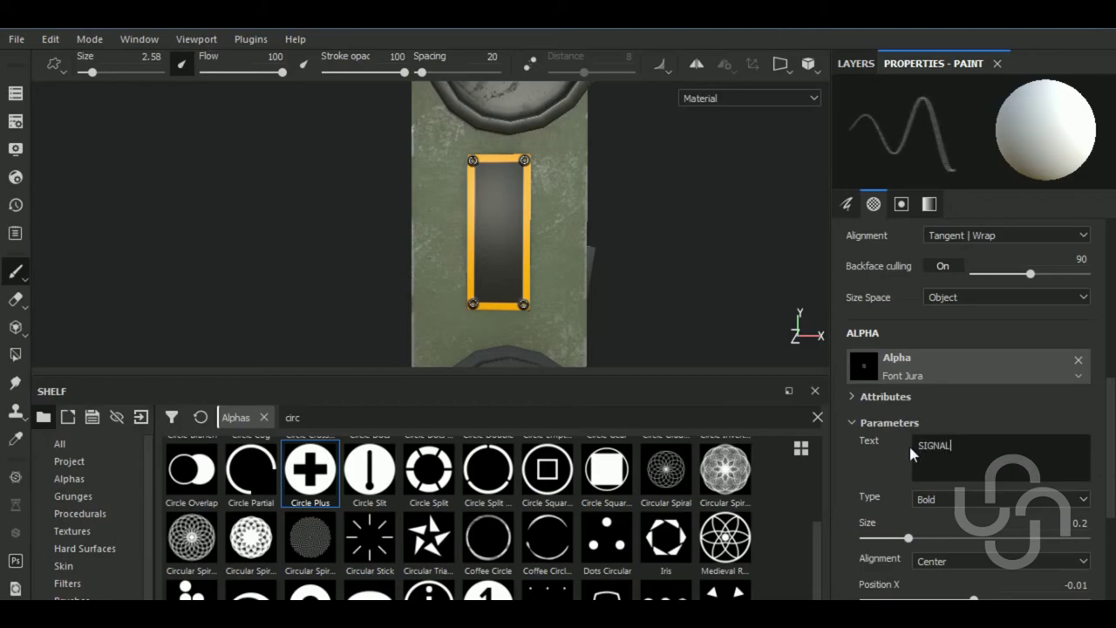
type("COROP")
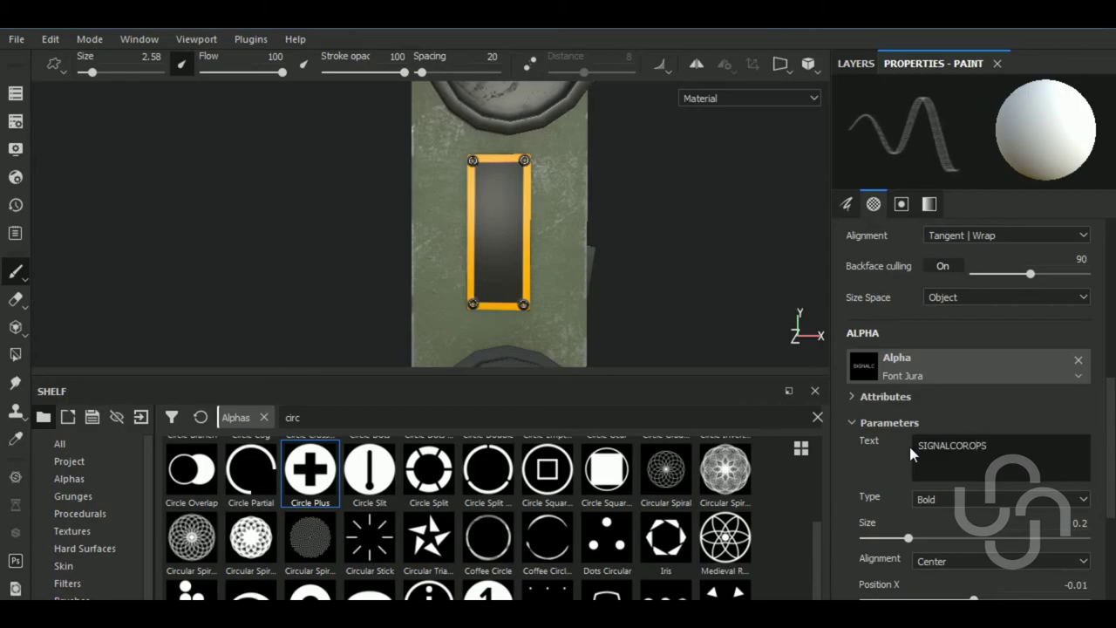
type("S U")
type(".S.ARMY")
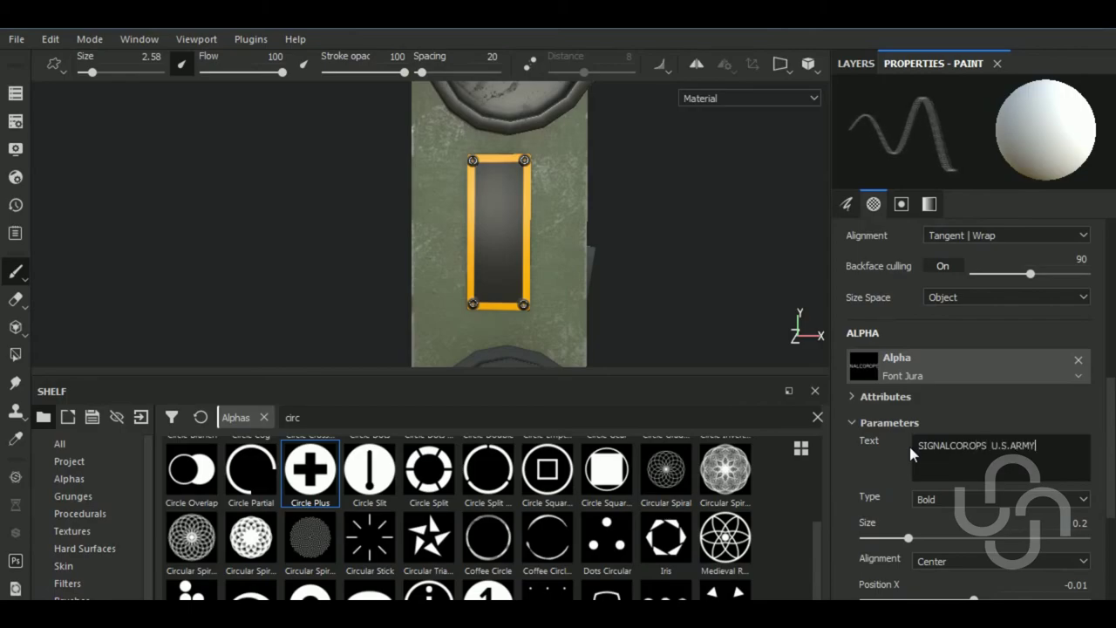
left_click(985, 456)
key("BackSpace")
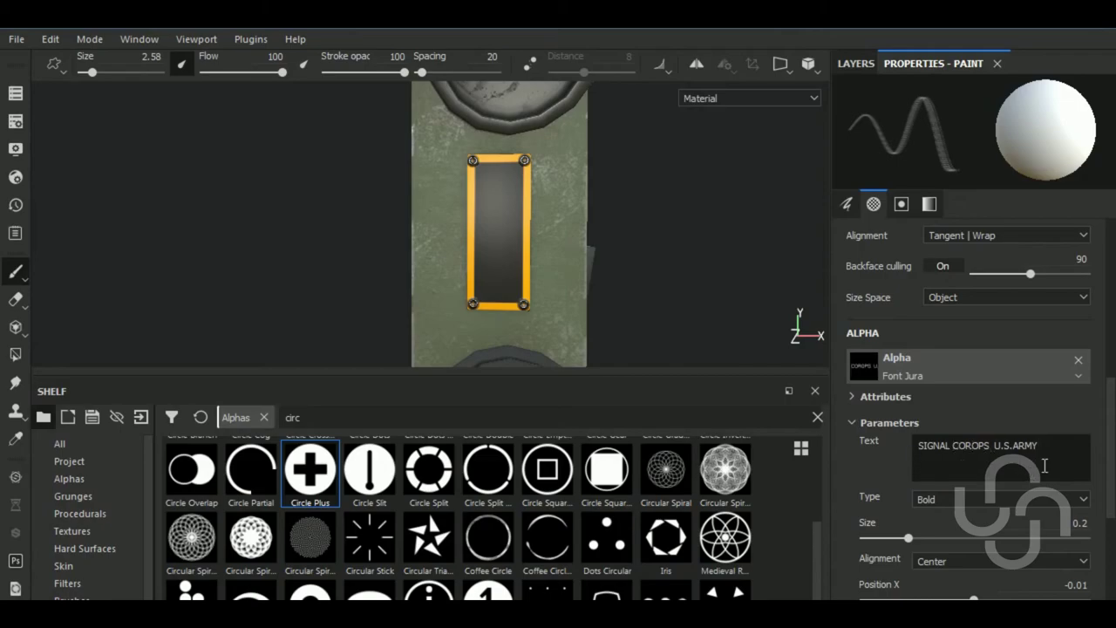
left_click_drag(1058, 459, 908, 450)
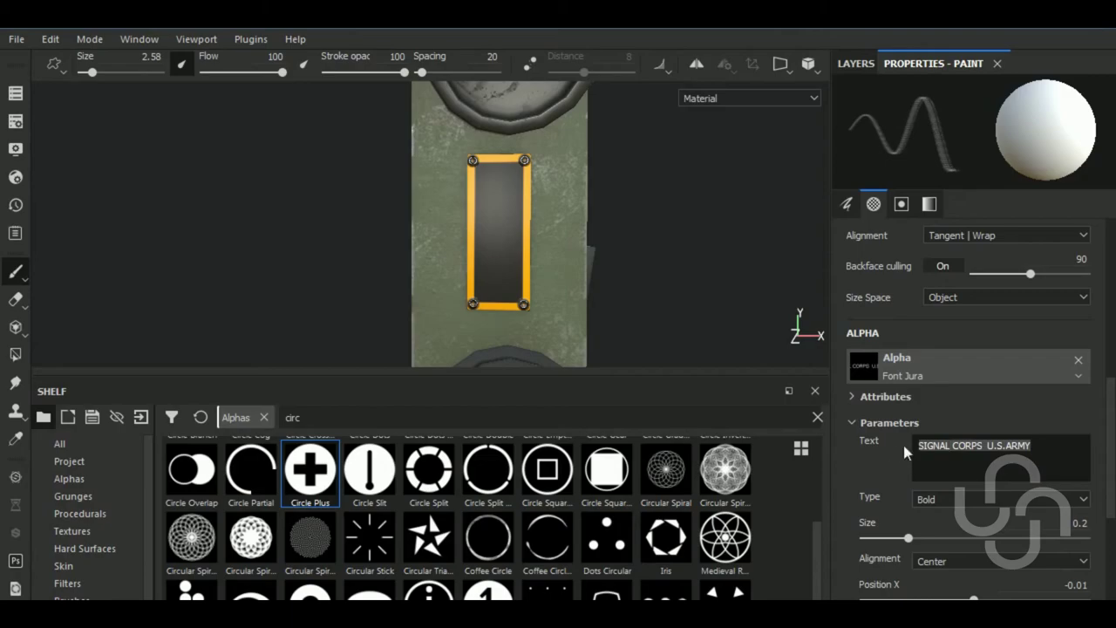
Rotate the brush text to run vertically and set the text size to 0.09
right_click_drag(495, 218, 523, 218, "ctrl")
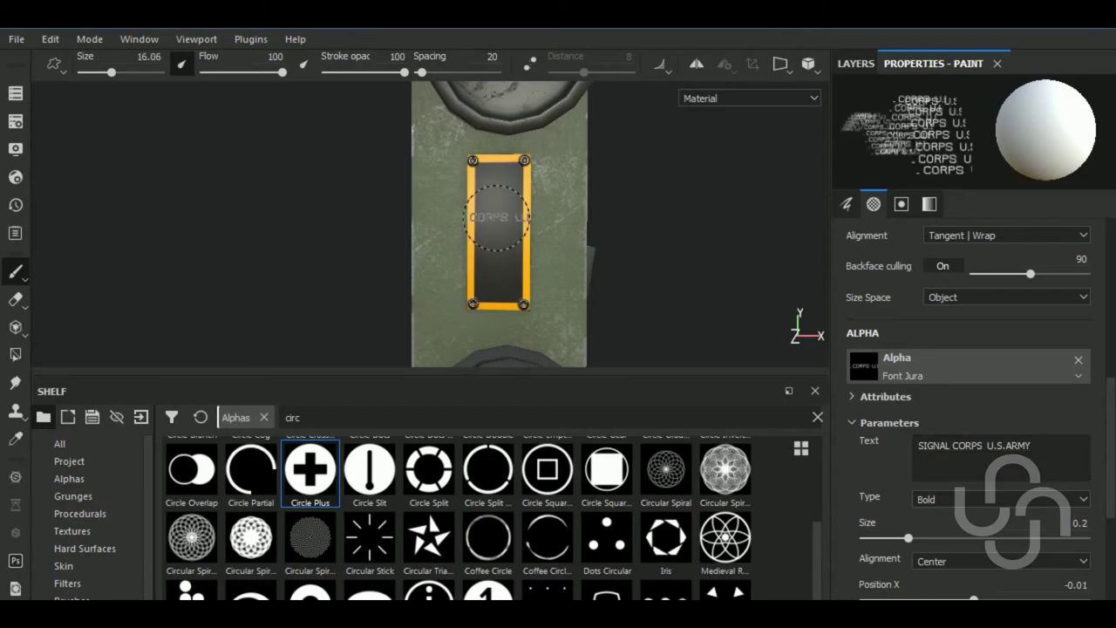
left_click_drag(499, 216, 493, 224, "ctrl")
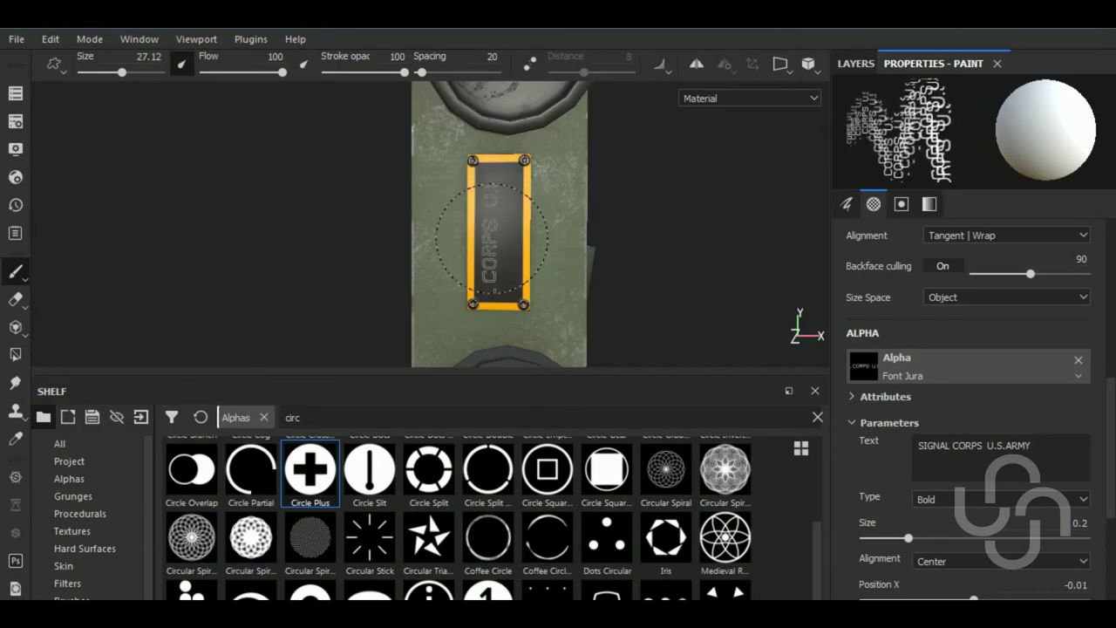
scroll(495, 236, "up", 2)
scroll(495, 236, "up", 1)
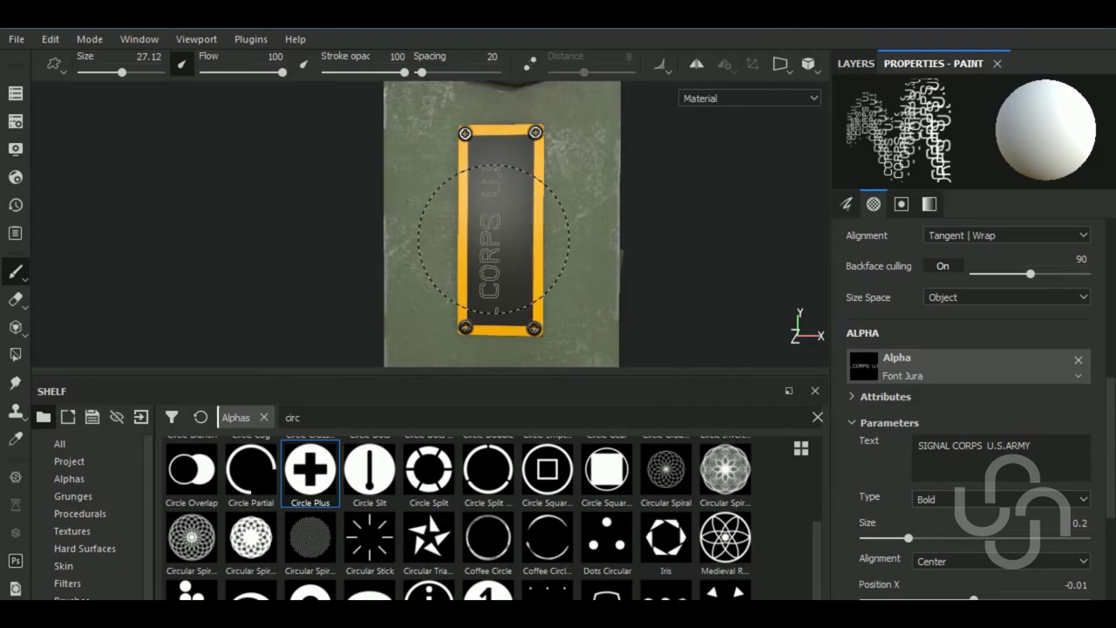
left_click(922, 441)
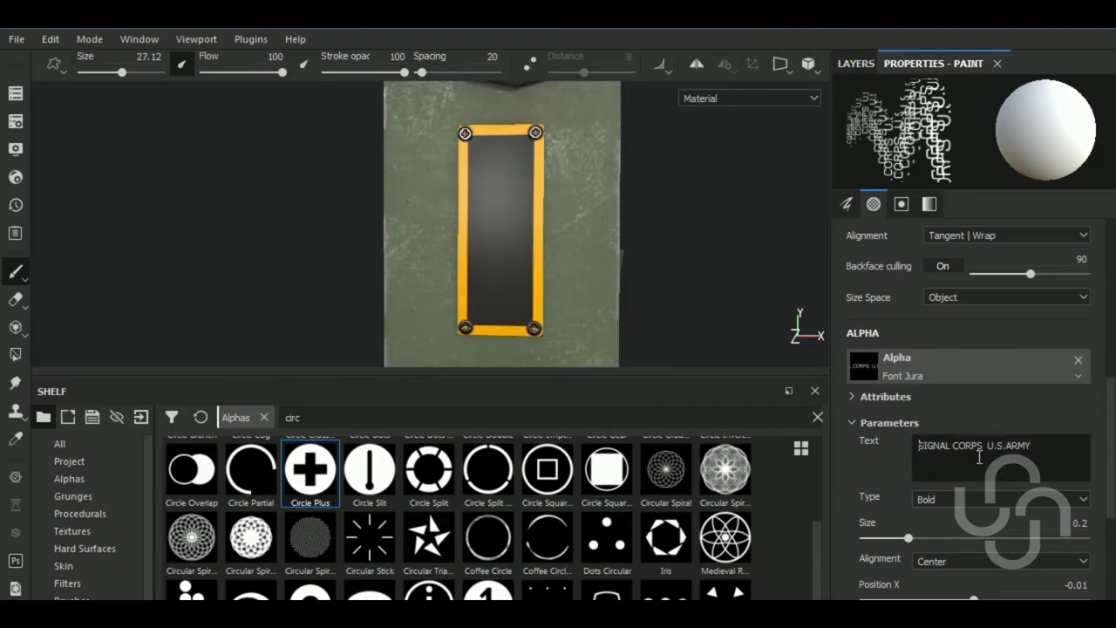
left_click(887, 538)
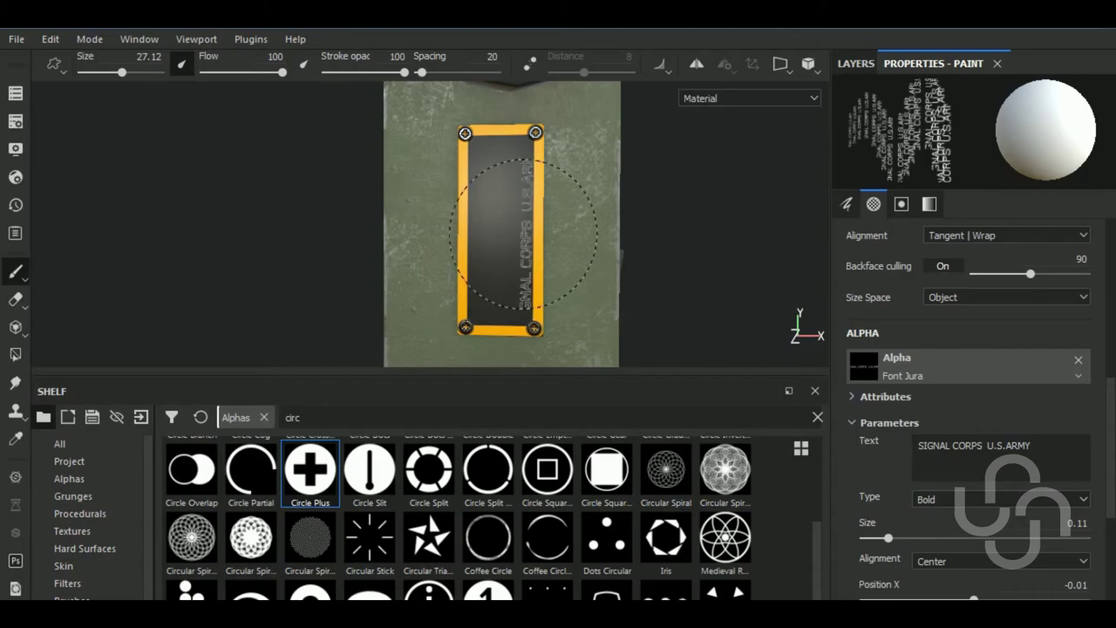
left_click(873, 537)
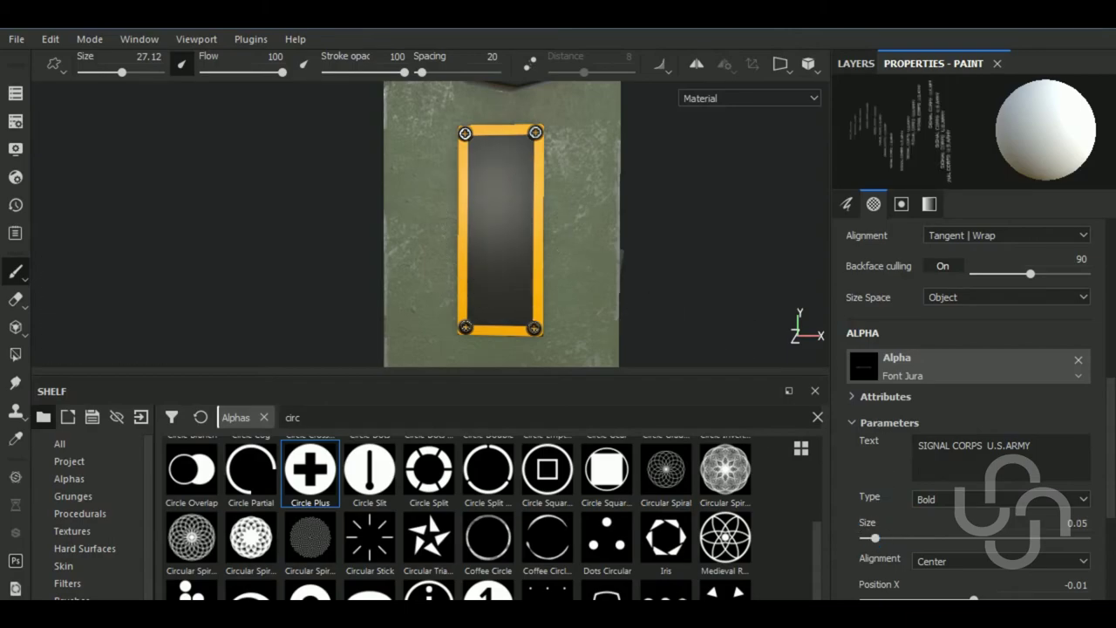
left_click(883, 537)
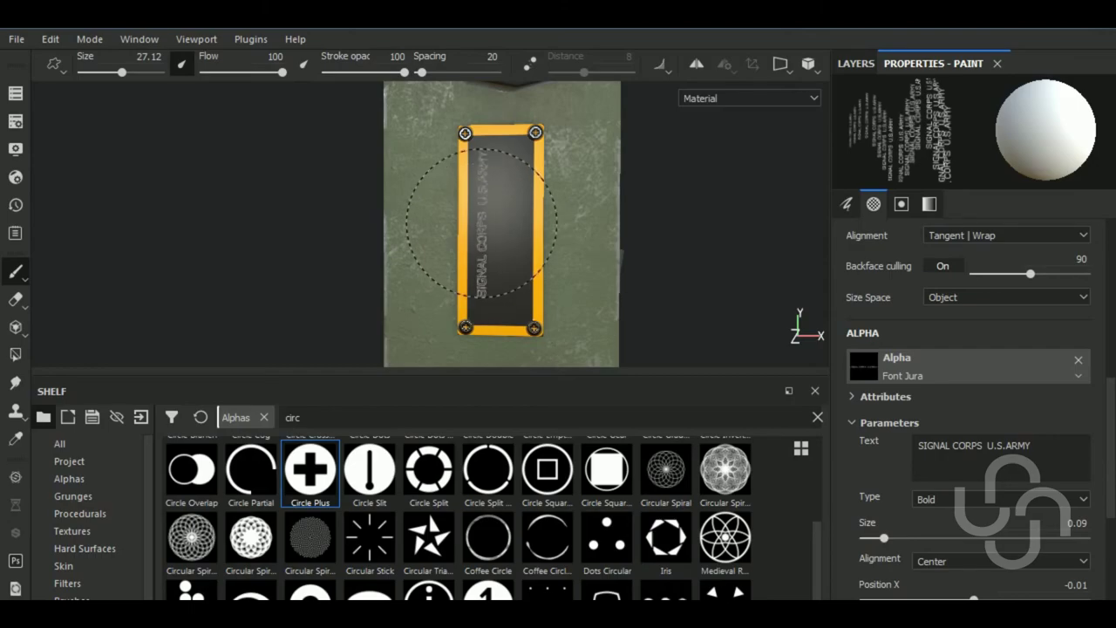
Set the brush size to about 28.93 and stamp the label onto the plate
right_click_drag(481, 221, 499, 221, "ctrl")
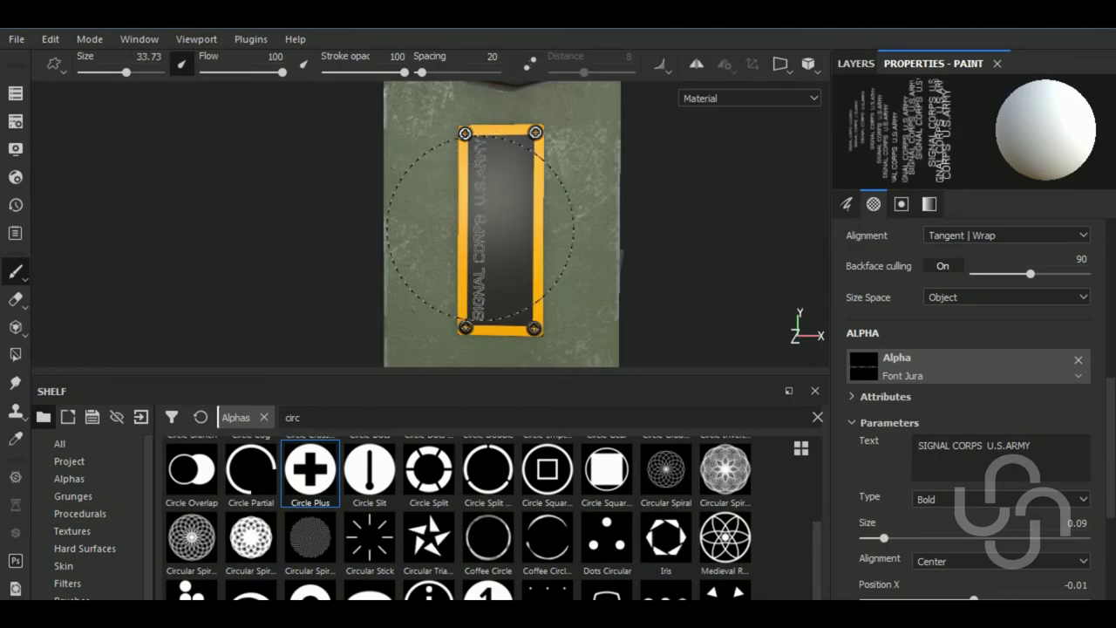
left_click_drag(126, 73, 120, 73)
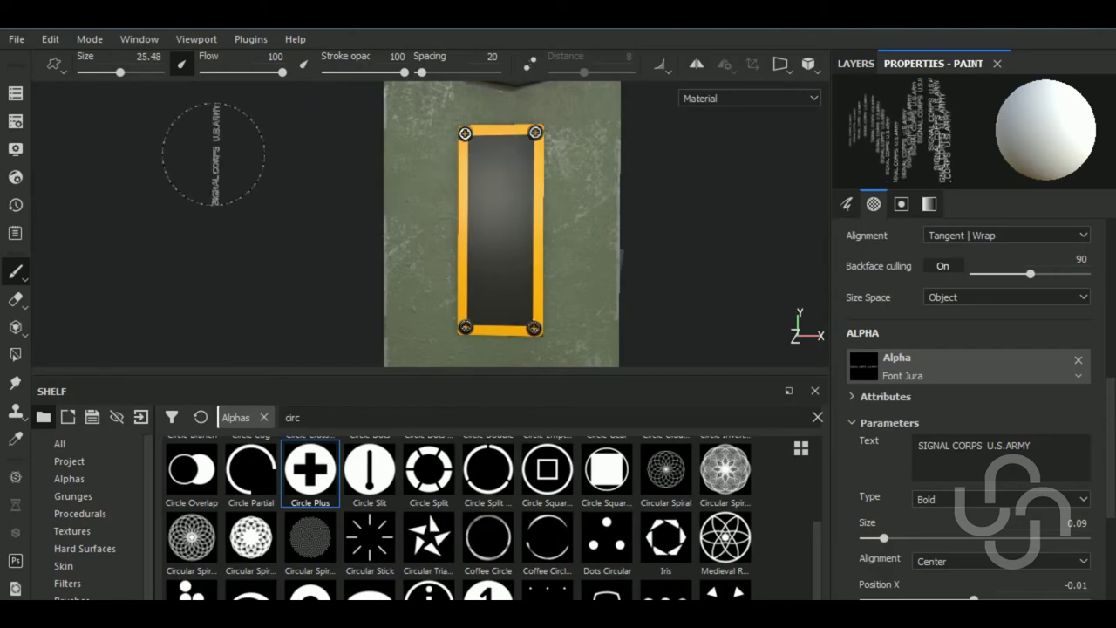
left_click_drag(121, 73, 123, 73)
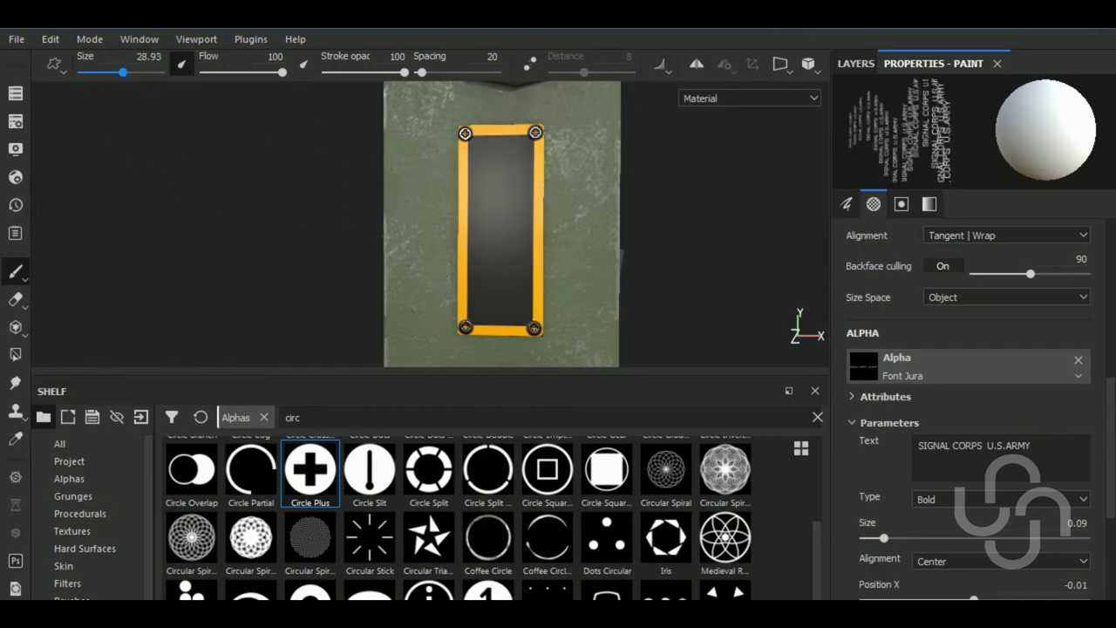
left_click(478, 225)
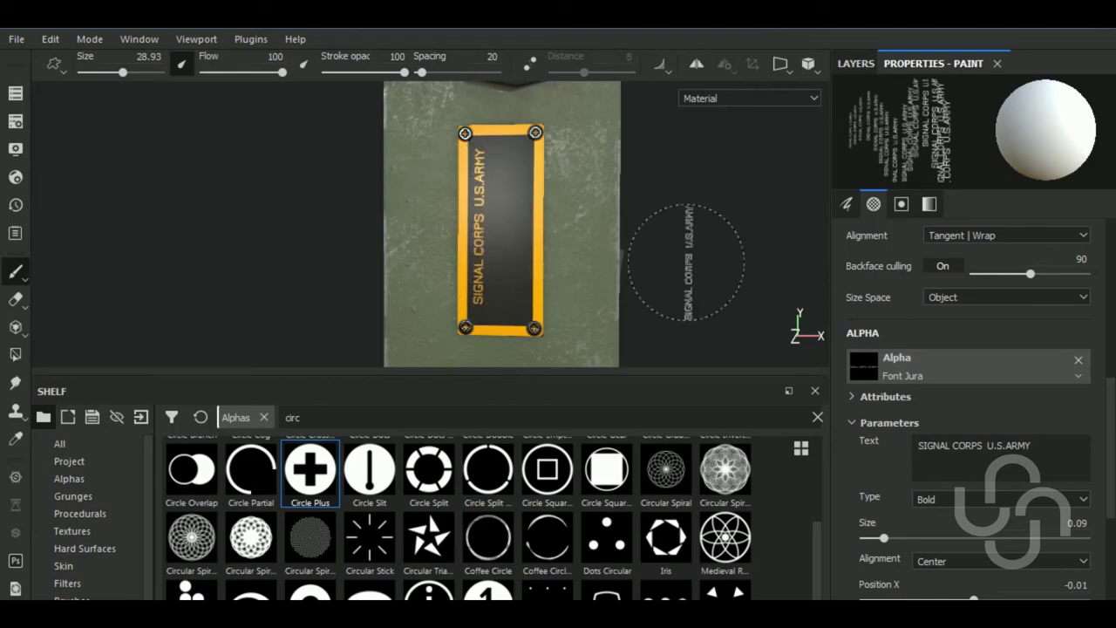
left_click_drag(1032, 446, 927, 452)
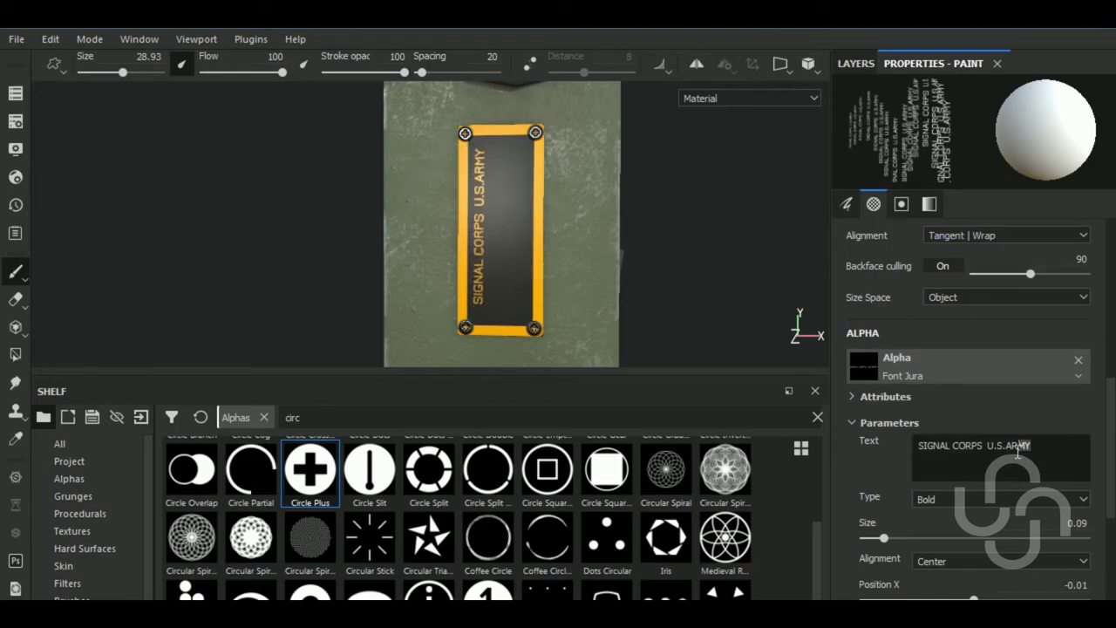
Stamp 'RADIO RECEIVER AND' and 'TRANSMITTER BC-611-C', then enter 'L.S.D. SERIAL NO.' as text
type("RADIO ")
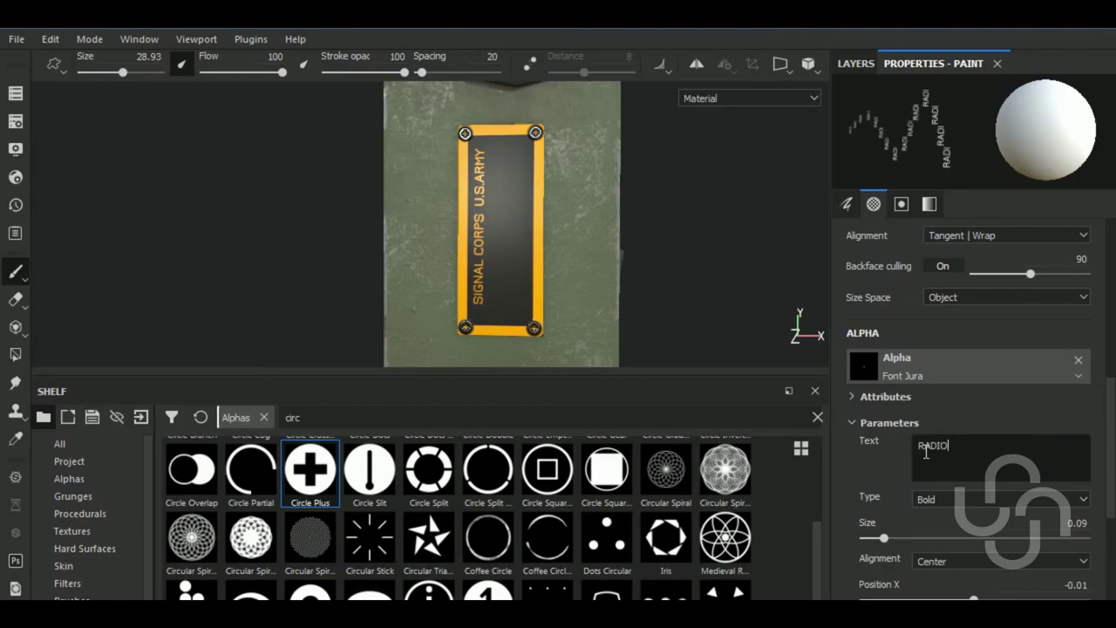
type("RECEIVER ")
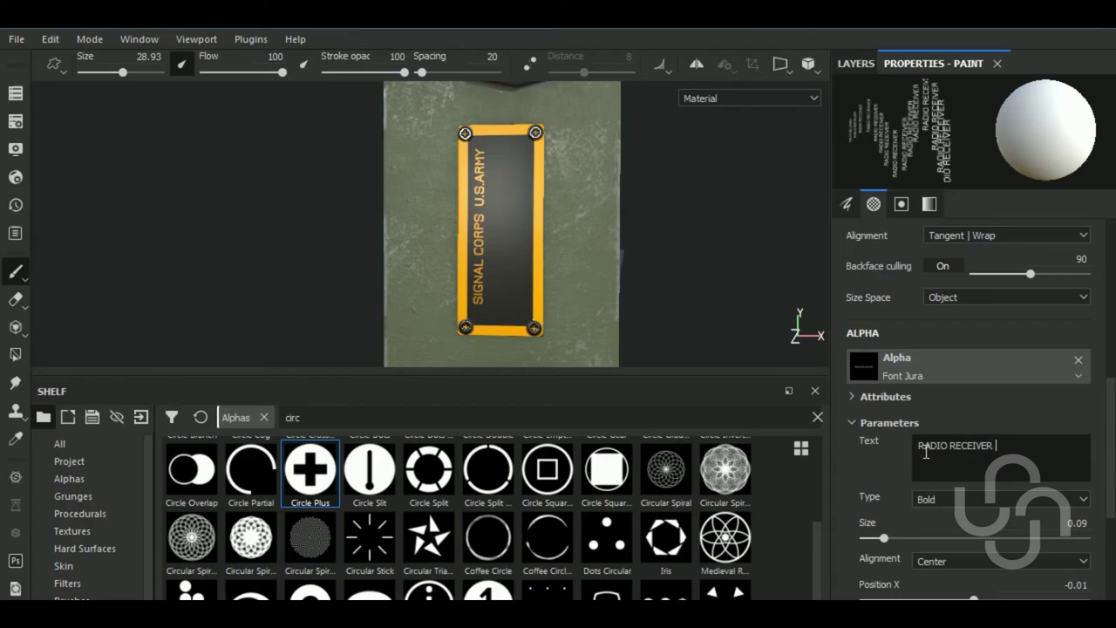
type("AND")
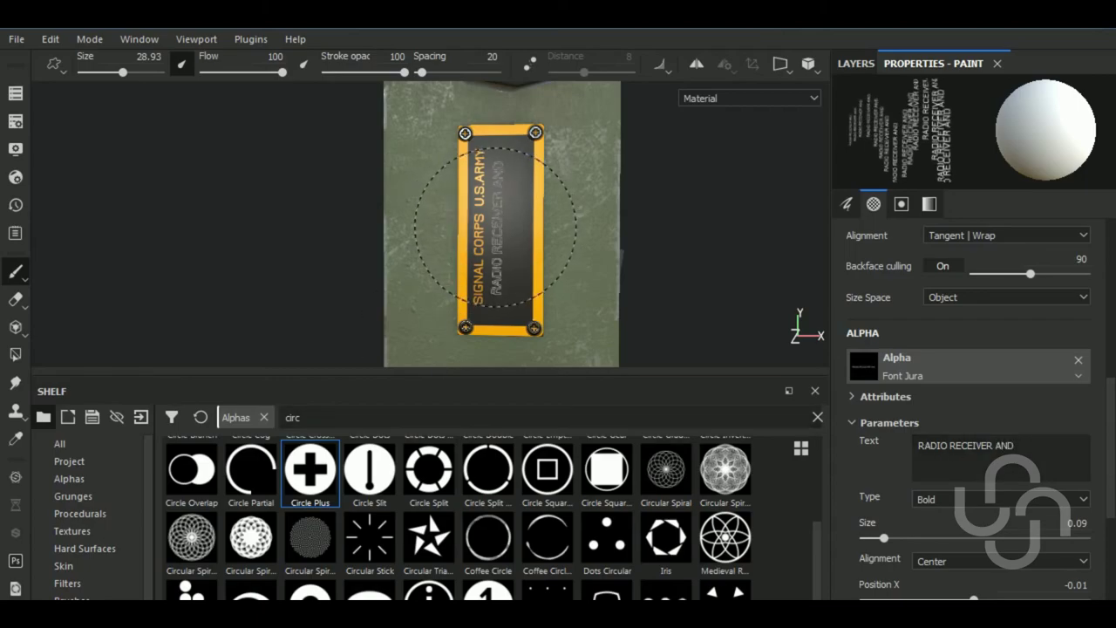
left_click(494, 230)
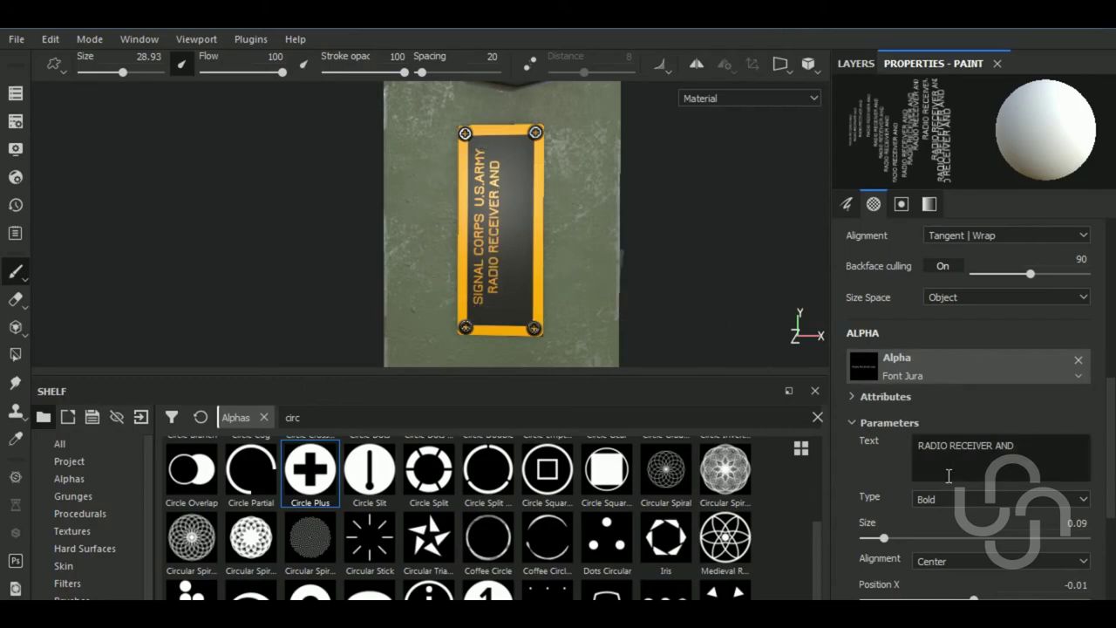
triple_click(1025, 455)
type("TRA")
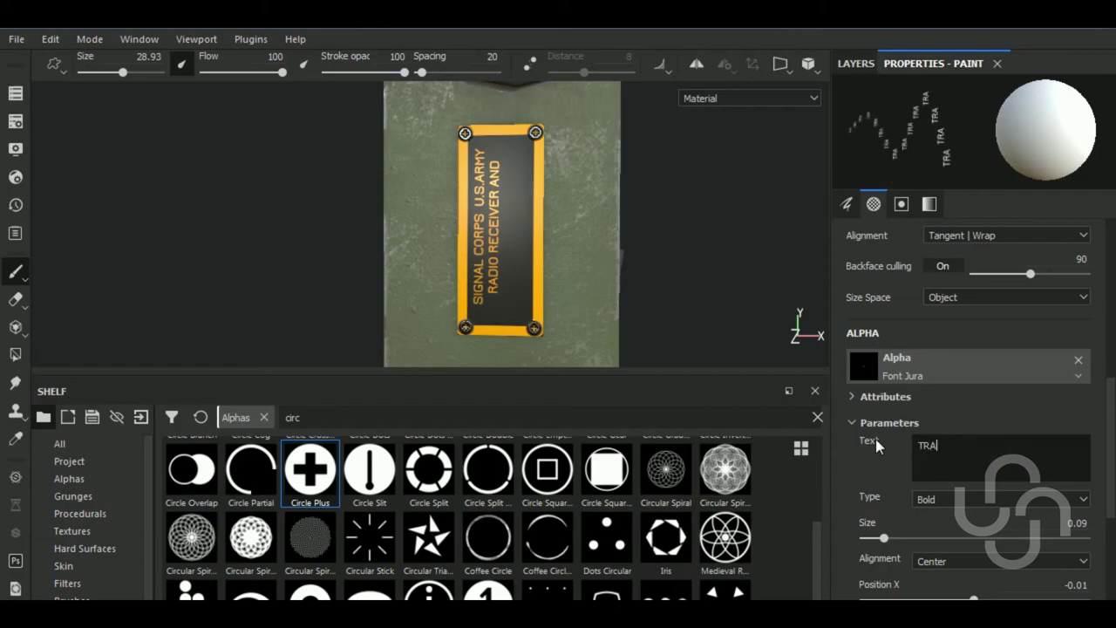
type("NSMITTER")
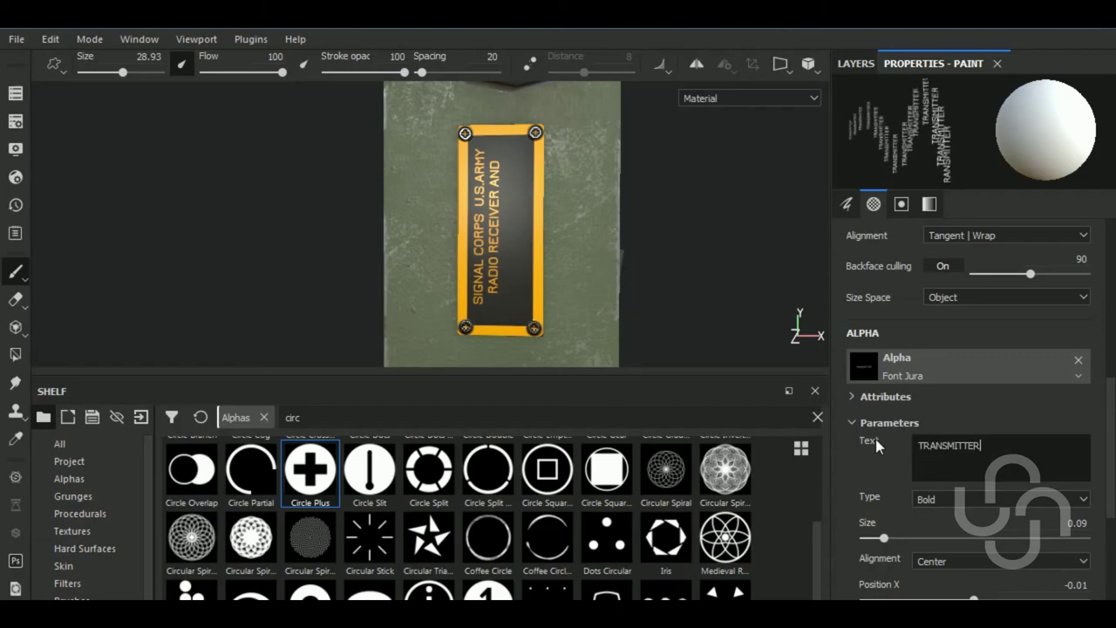
type(" B")
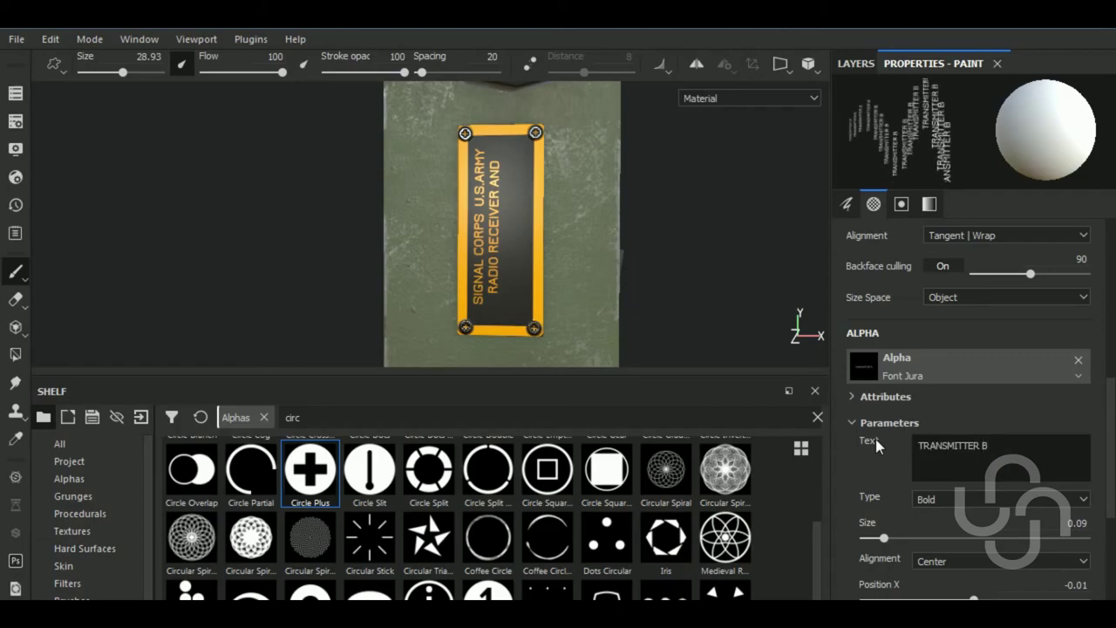
type("C-6")
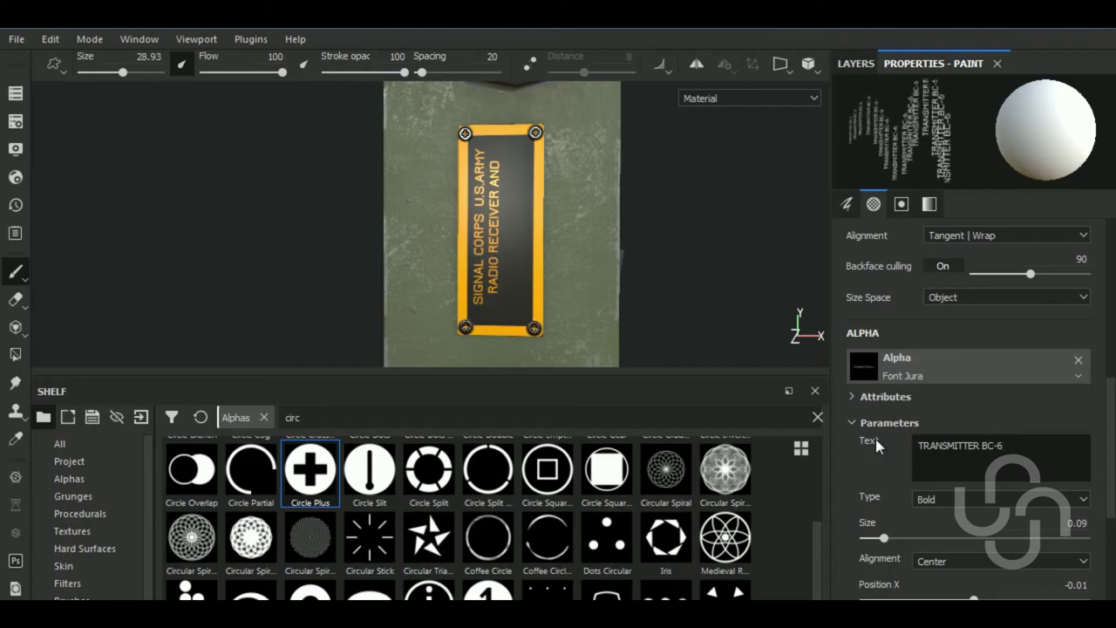
type("11-")
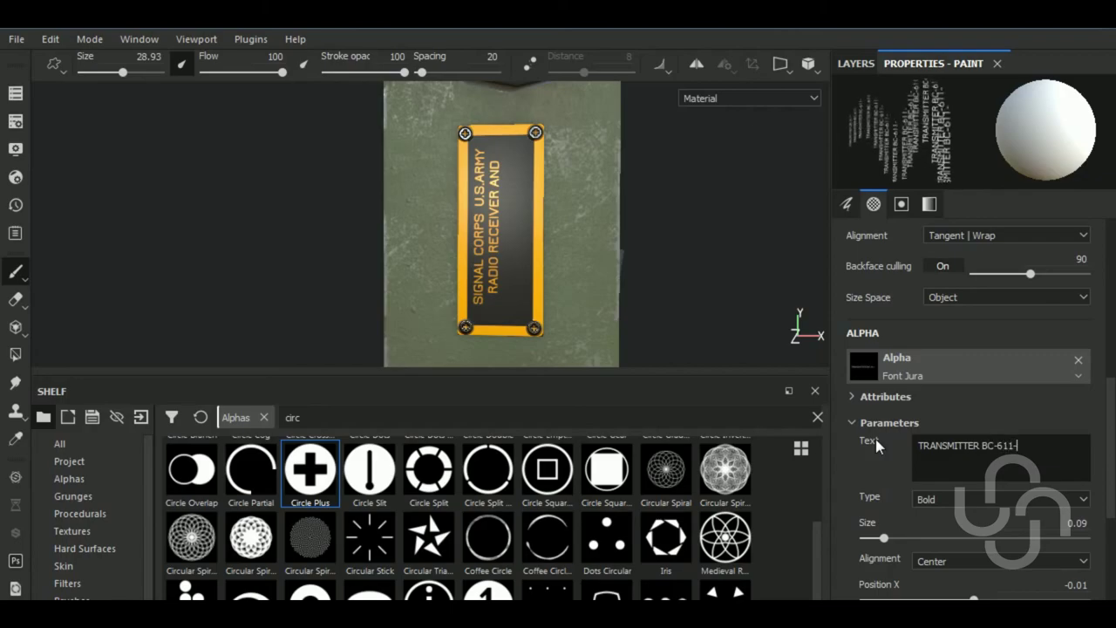
type("C")
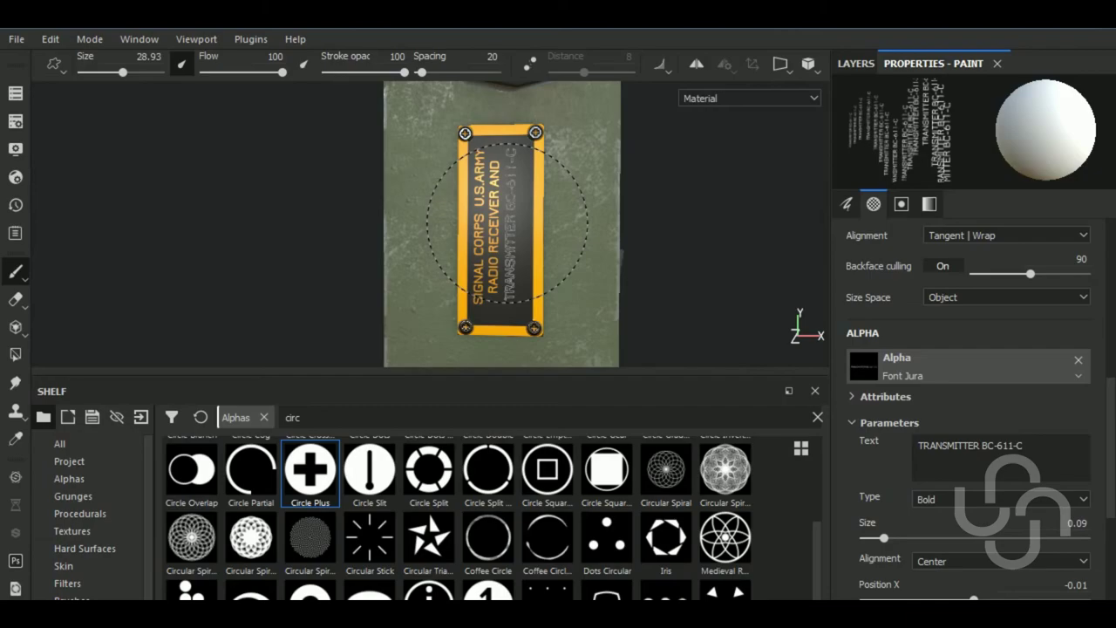
left_click(507, 224)
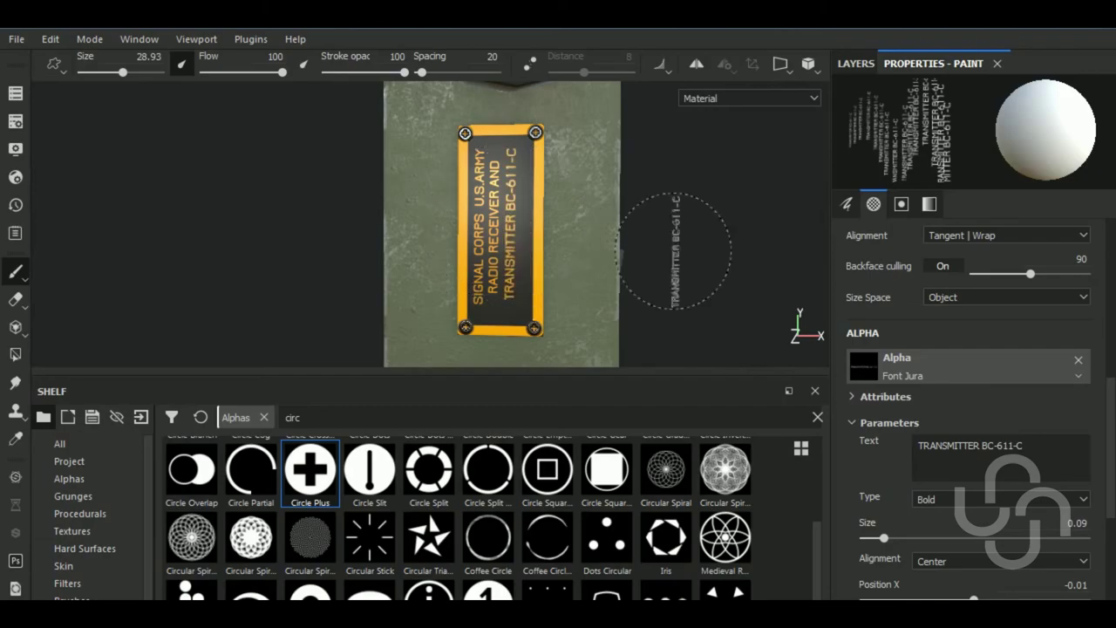
left_click(1055, 448)
type("L")
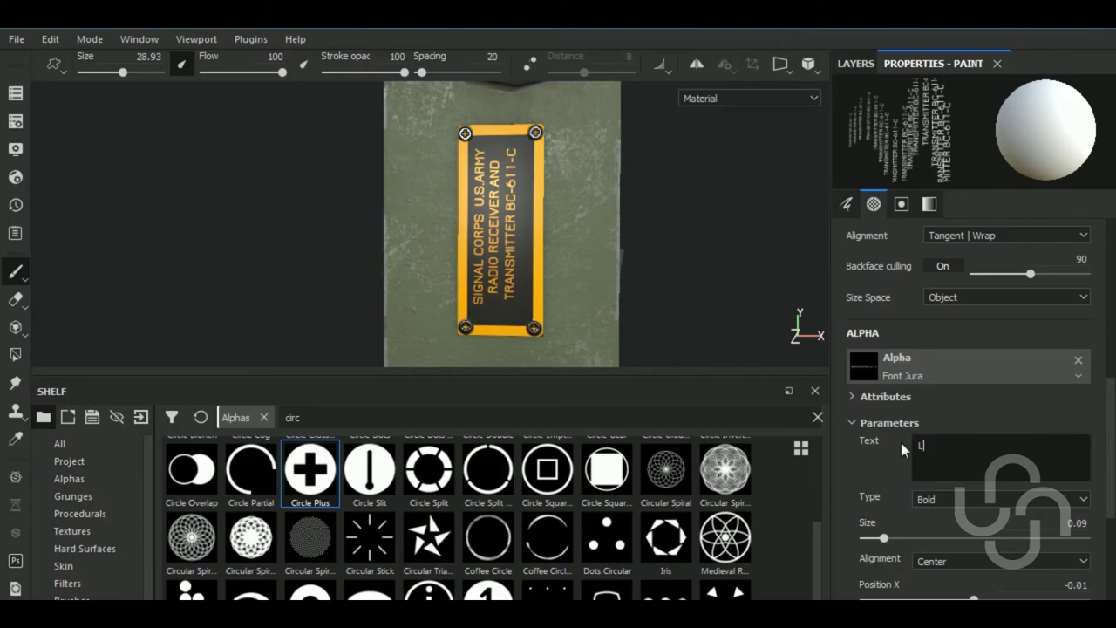
type(".S.D. ")
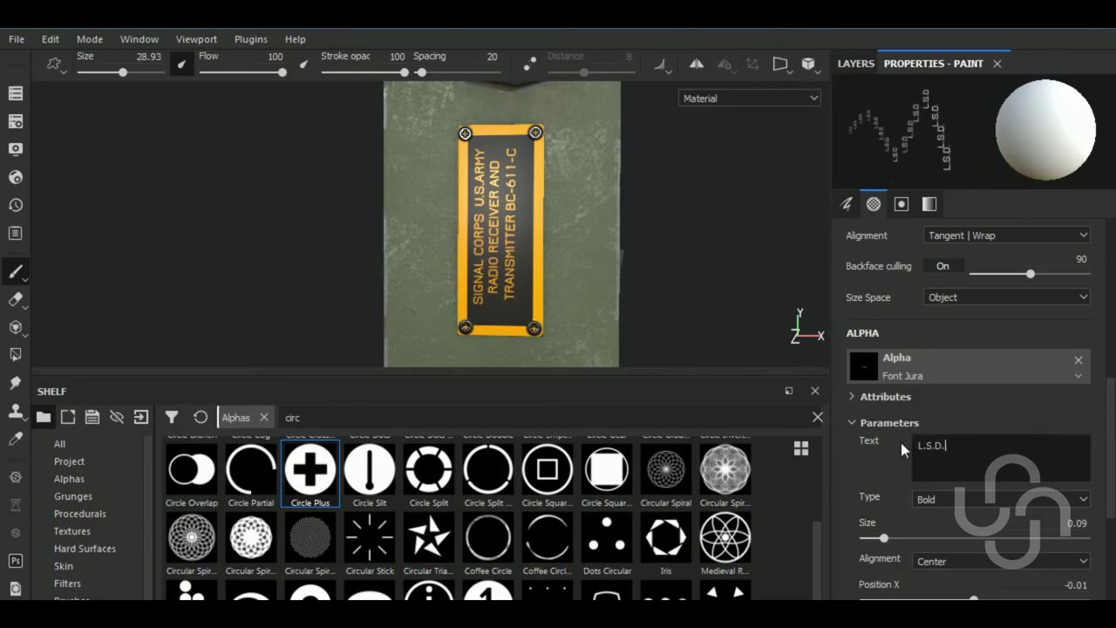
type("SERIAL")
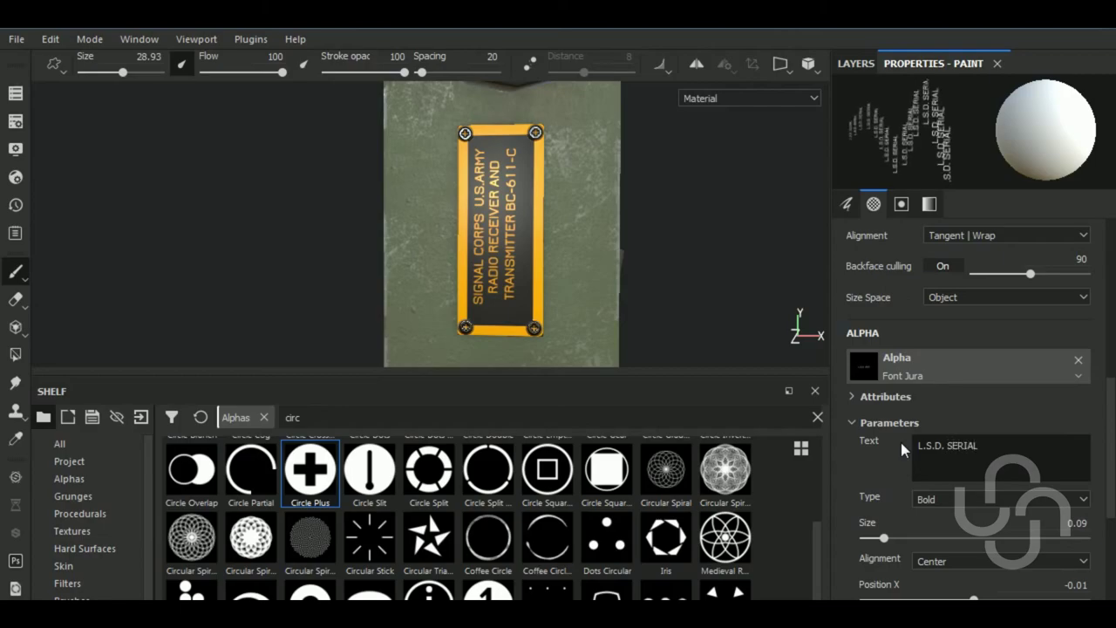
type(" NO.")
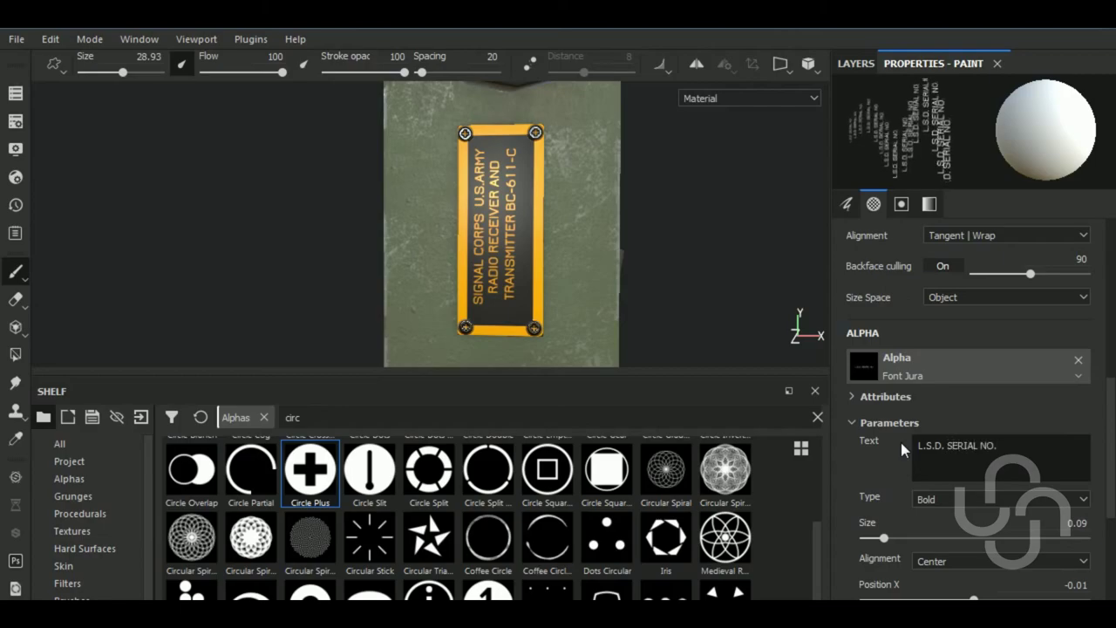
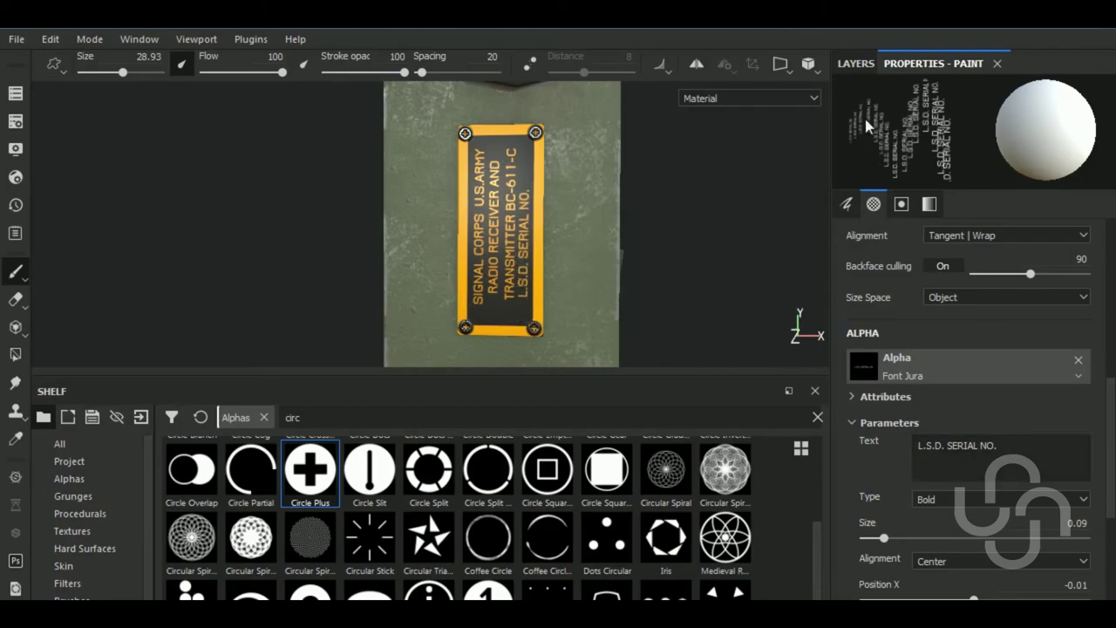
Replace the L.S.D. SERIAL NO. lettering in the brush alpha text with 17507
left_click(855, 63)
left_click(898, 244)
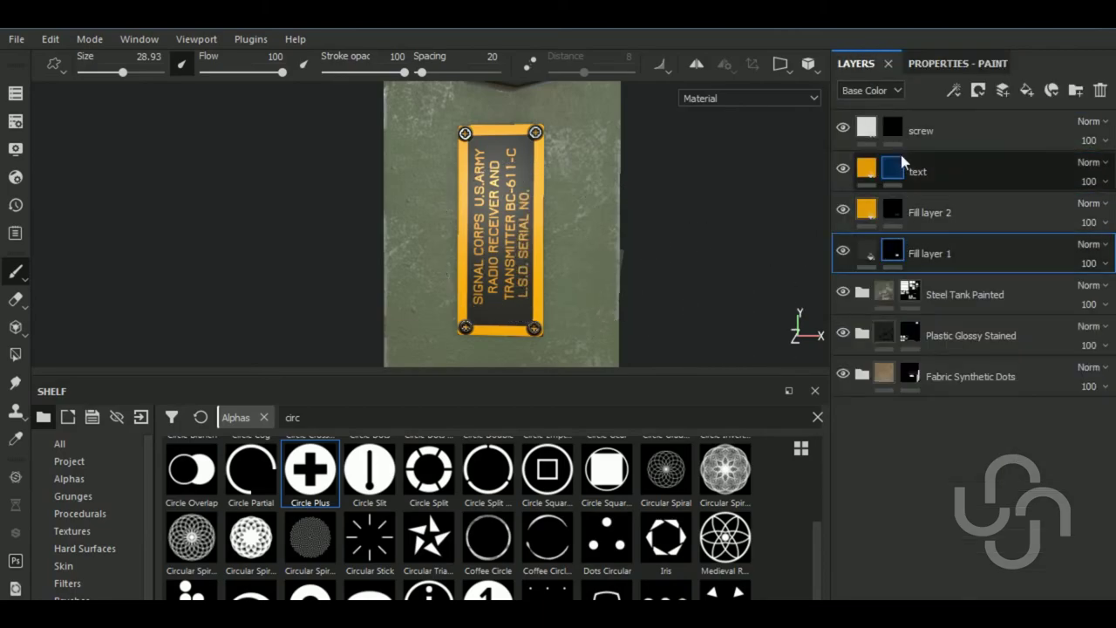
left_click(945, 65)
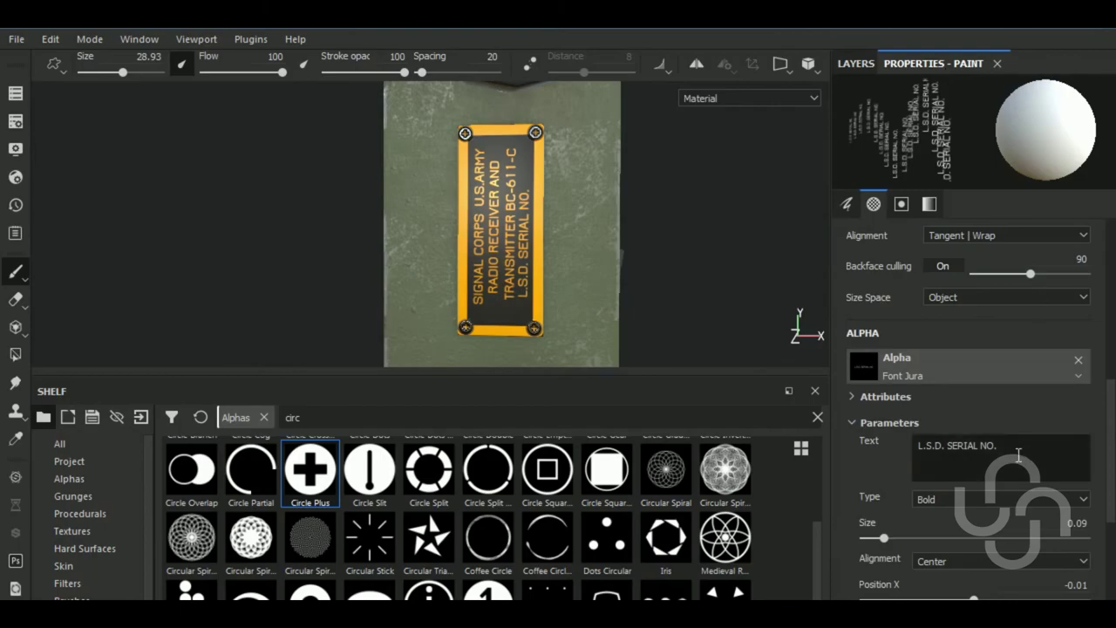
left_click_drag(1020, 452, 902, 441)
type("17")
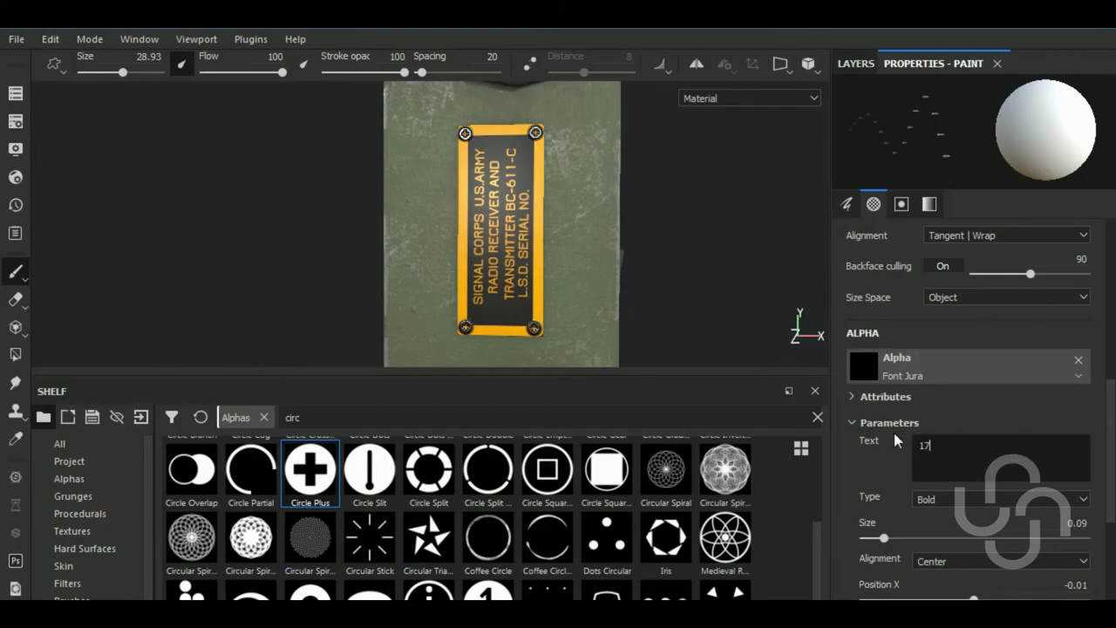
type("507")
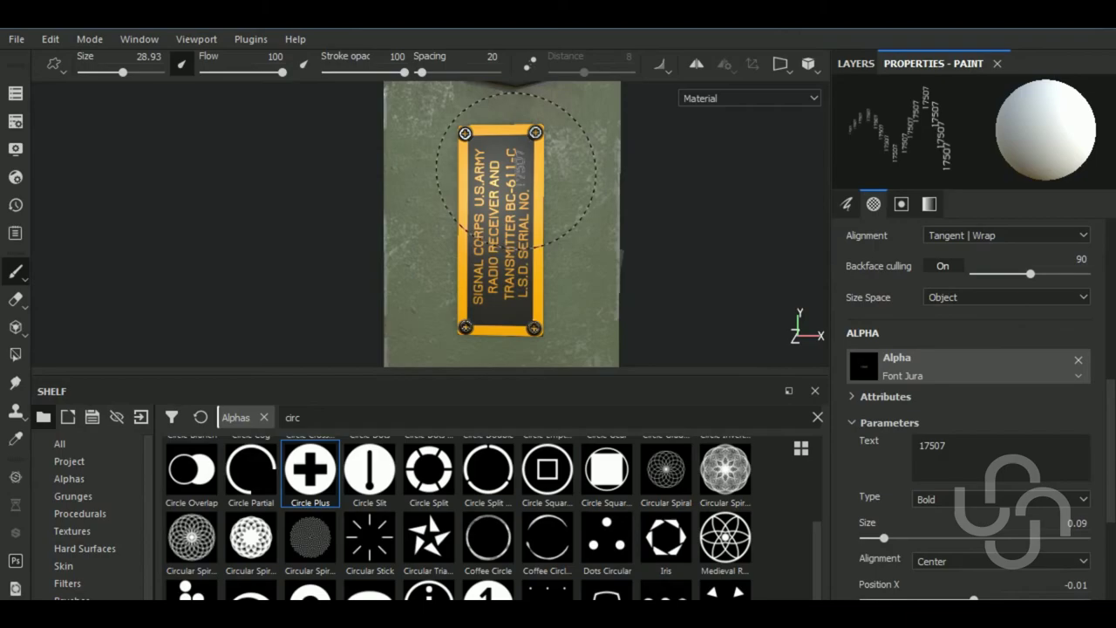
Select the text layer as the paint target and go back to the paint settings
left_click(855, 62)
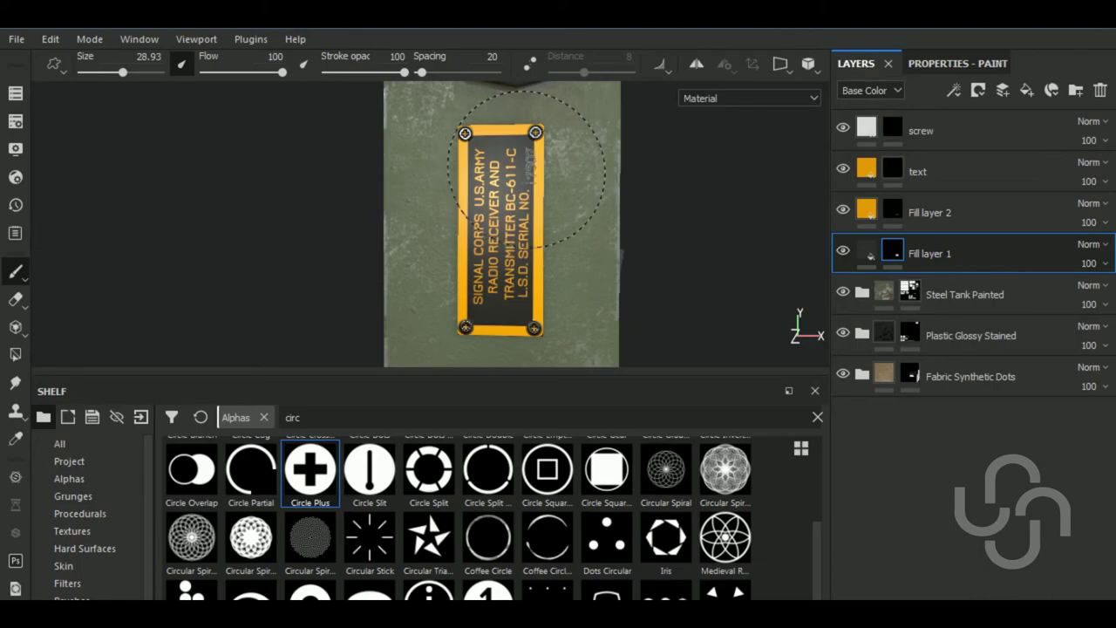
left_click(941, 132)
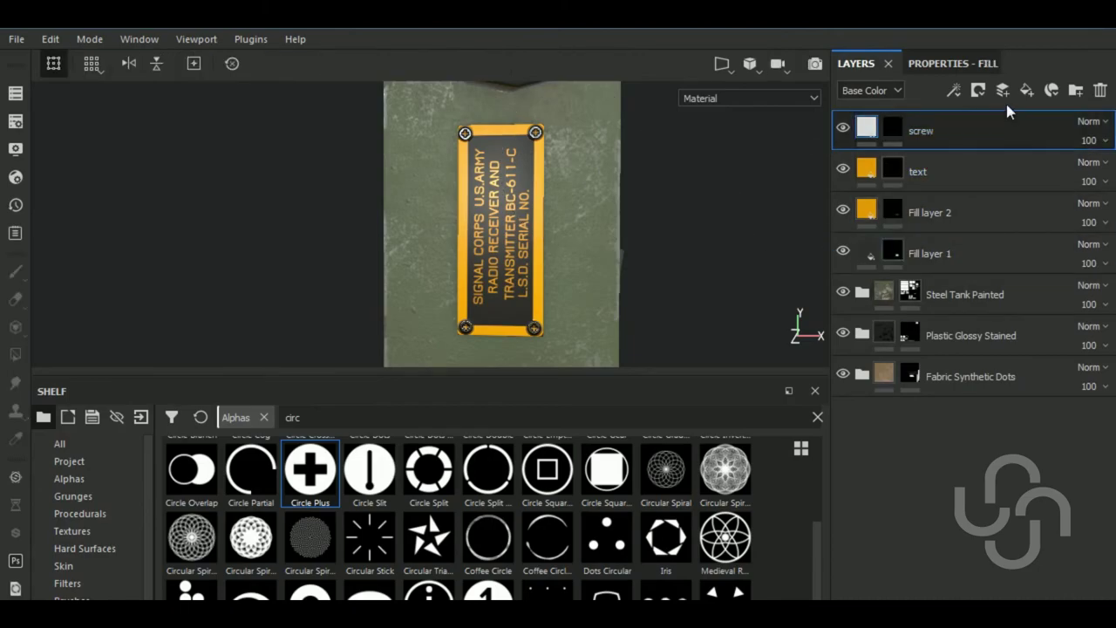
left_click(943, 165)
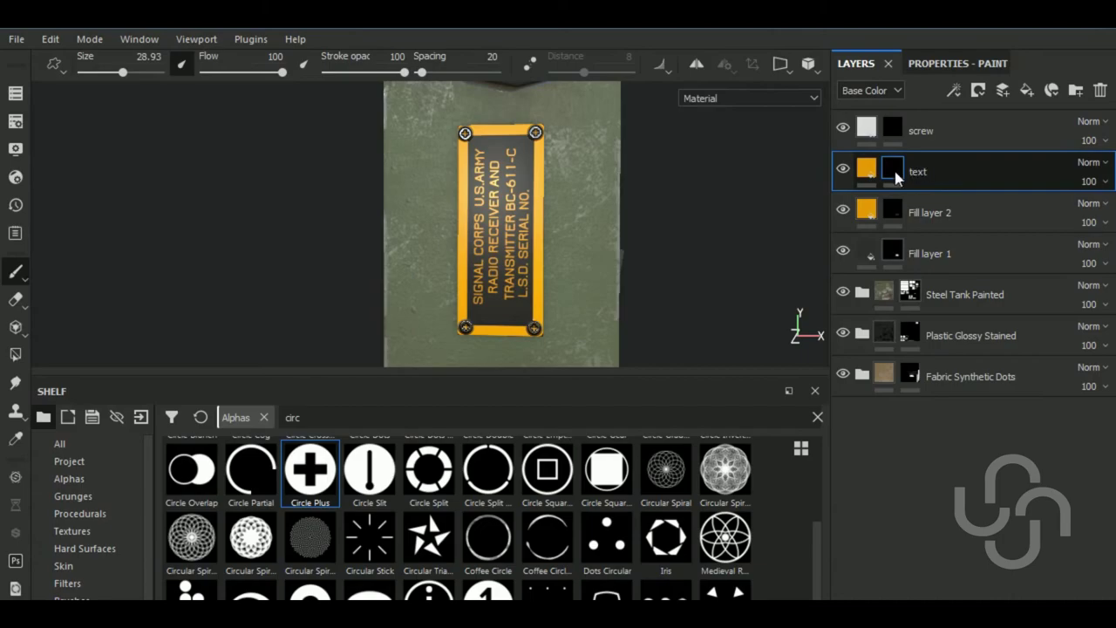
left_click(937, 64)
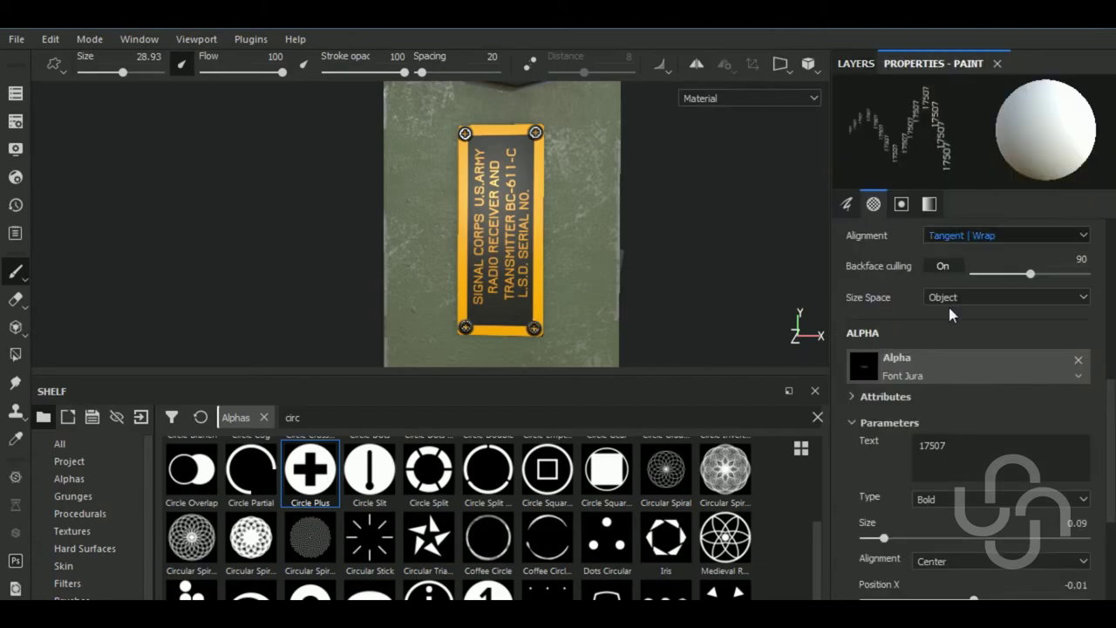
Search the brush alphas for SQUA and choose Shape Square Squeeze
left_click(942, 364)
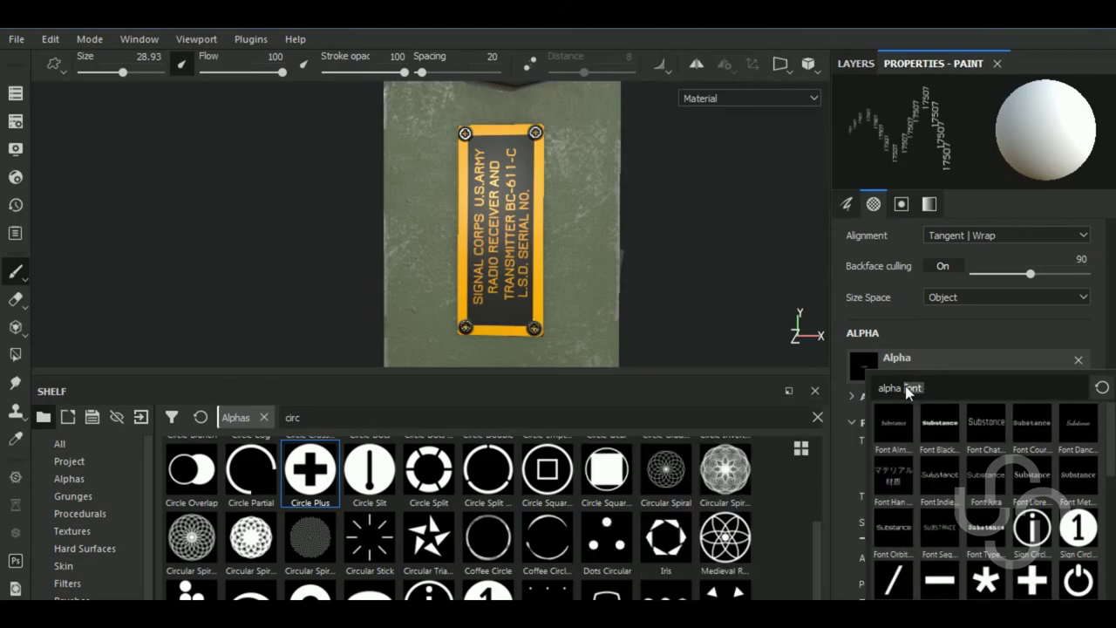
left_click(941, 332)
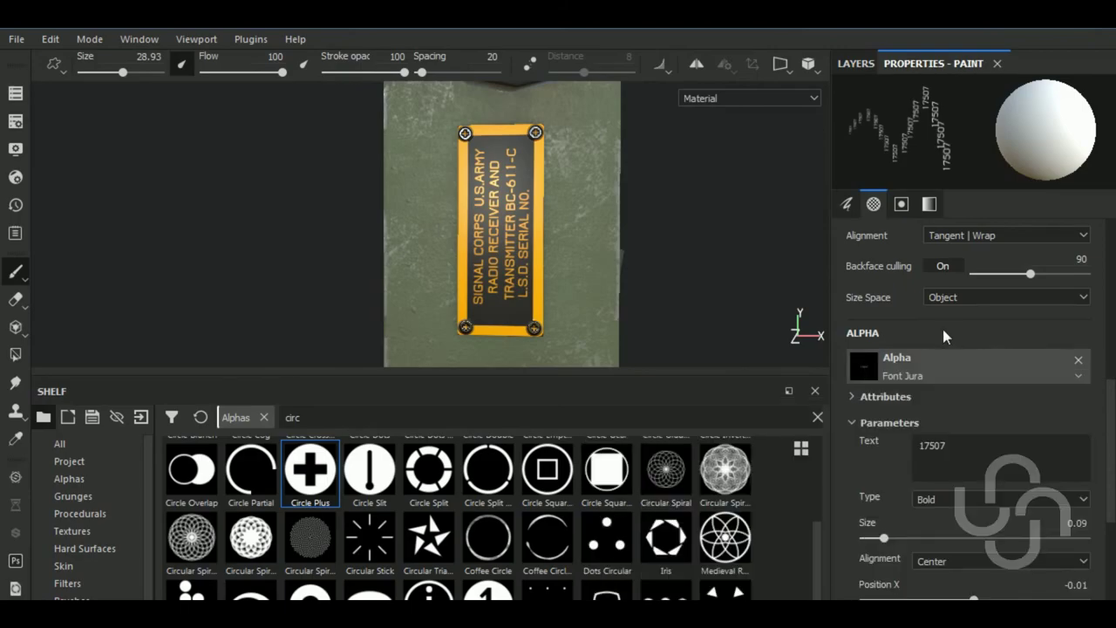
left_click(940, 361)
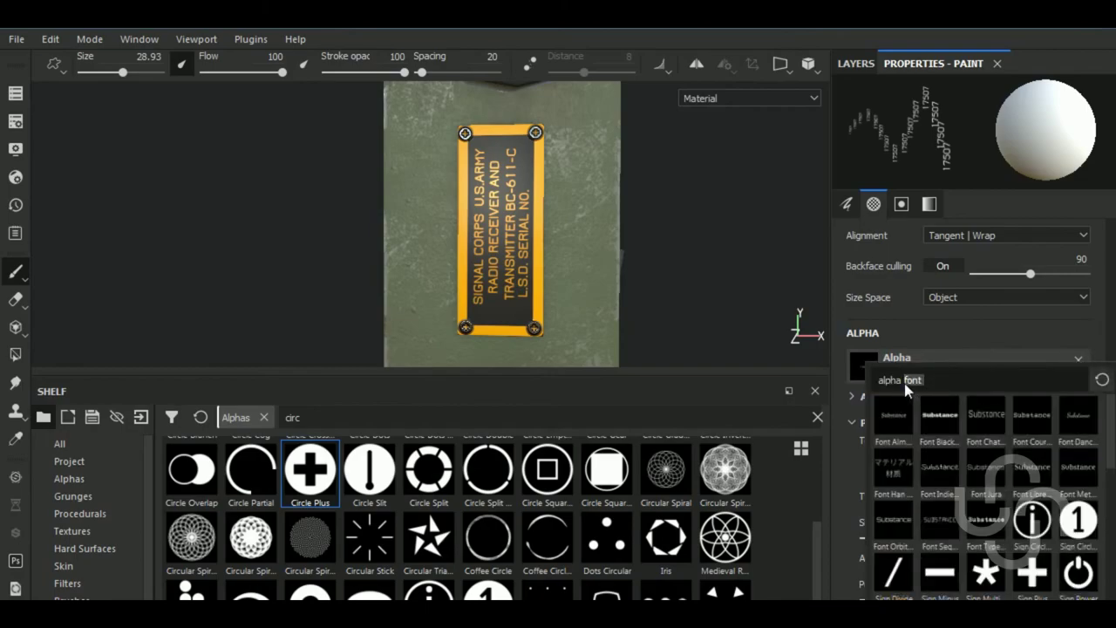
type("SQU")
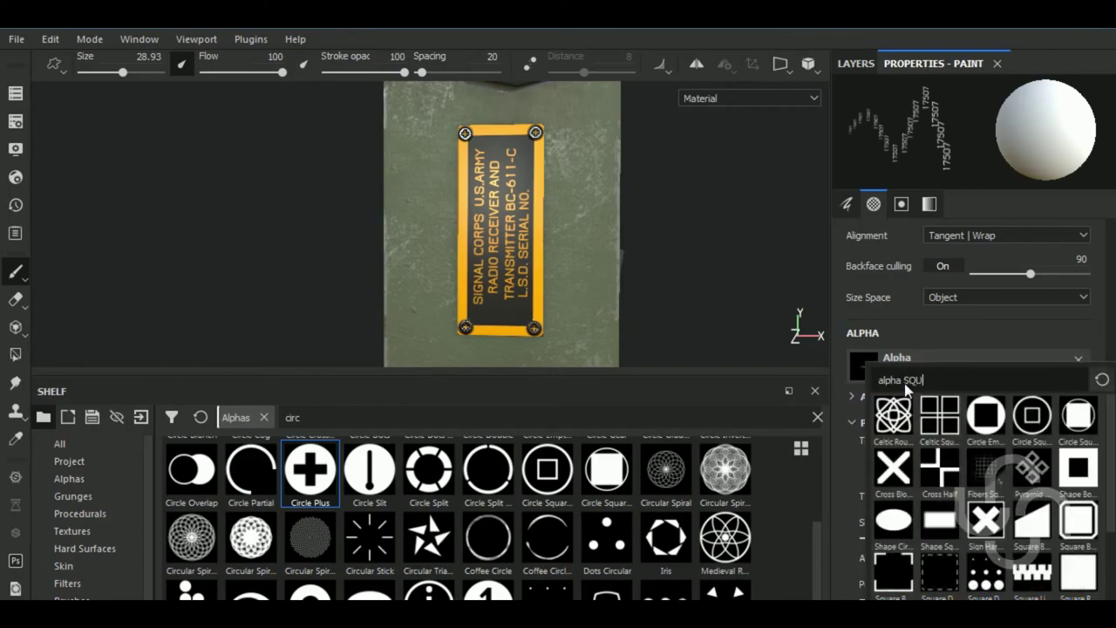
type("A")
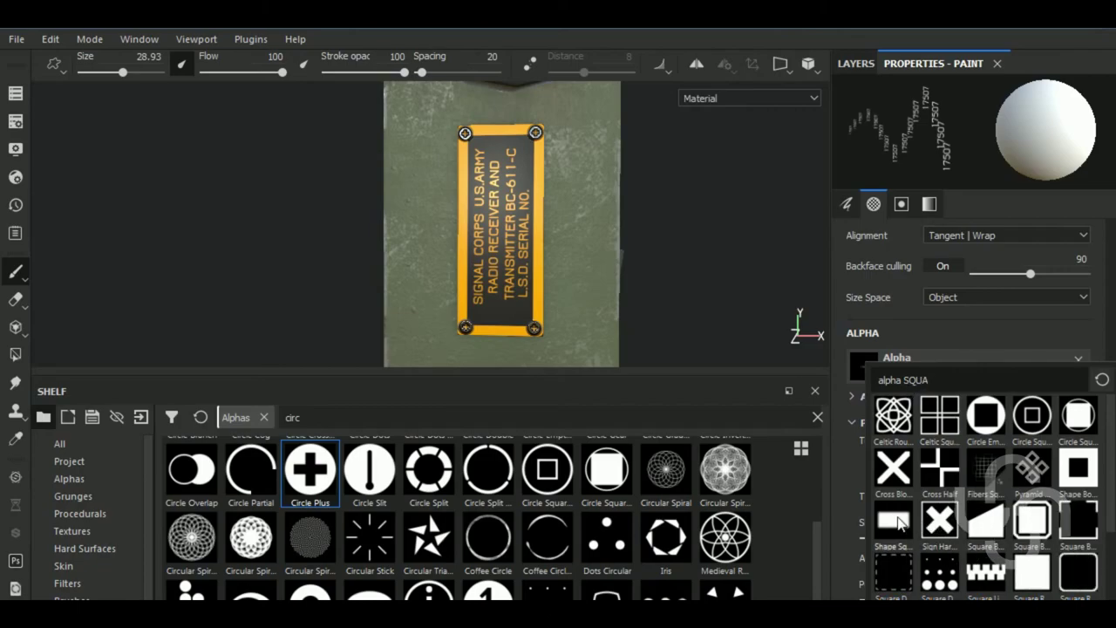
left_click(898, 521)
Set hardness to 1 and brush size to 6.9, then stamp a rectangle beside BC-611-C
left_click_drag(977, 455, 1089, 455)
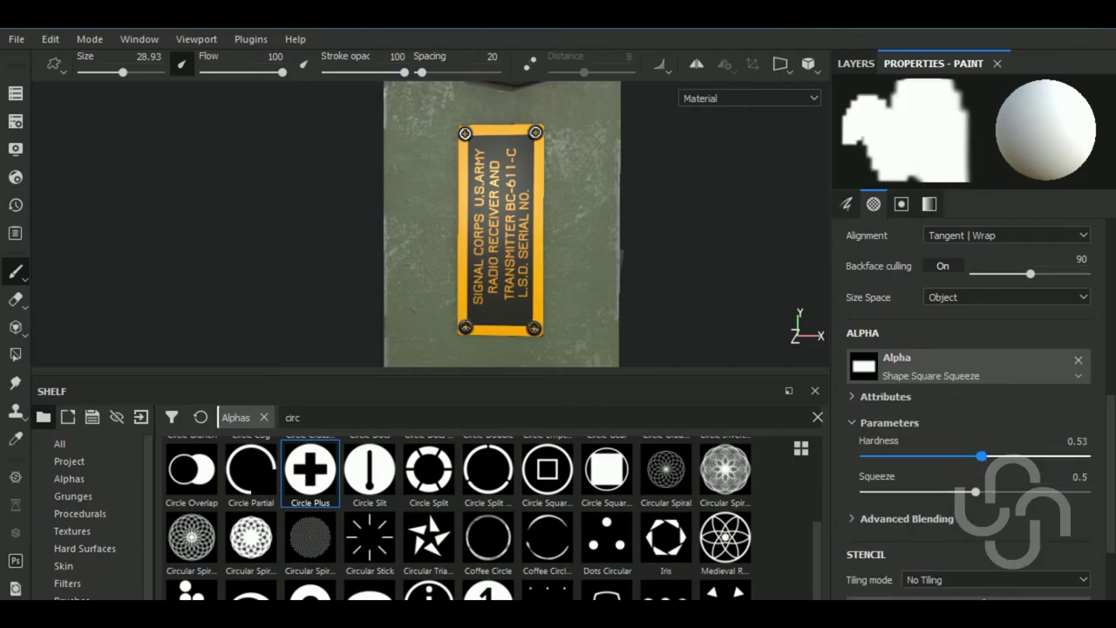
right_click_drag(475, 214, 533, 163, "ctrl")
scroll(526, 171, "up", 2)
scroll(525, 171, "up", 1)
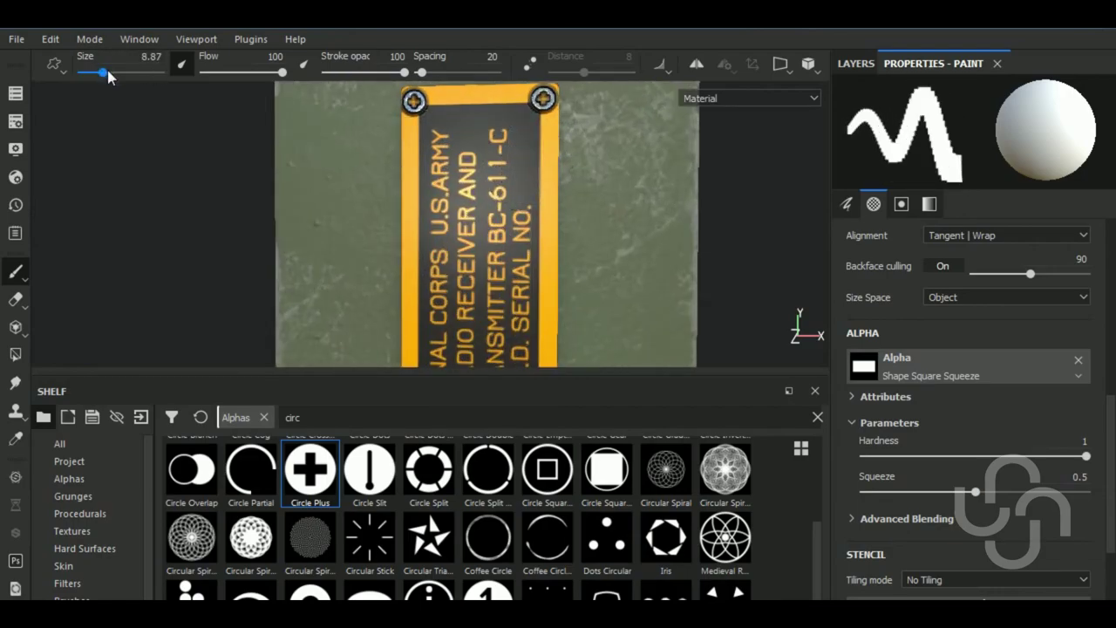
left_click_drag(106, 72, 100, 75)
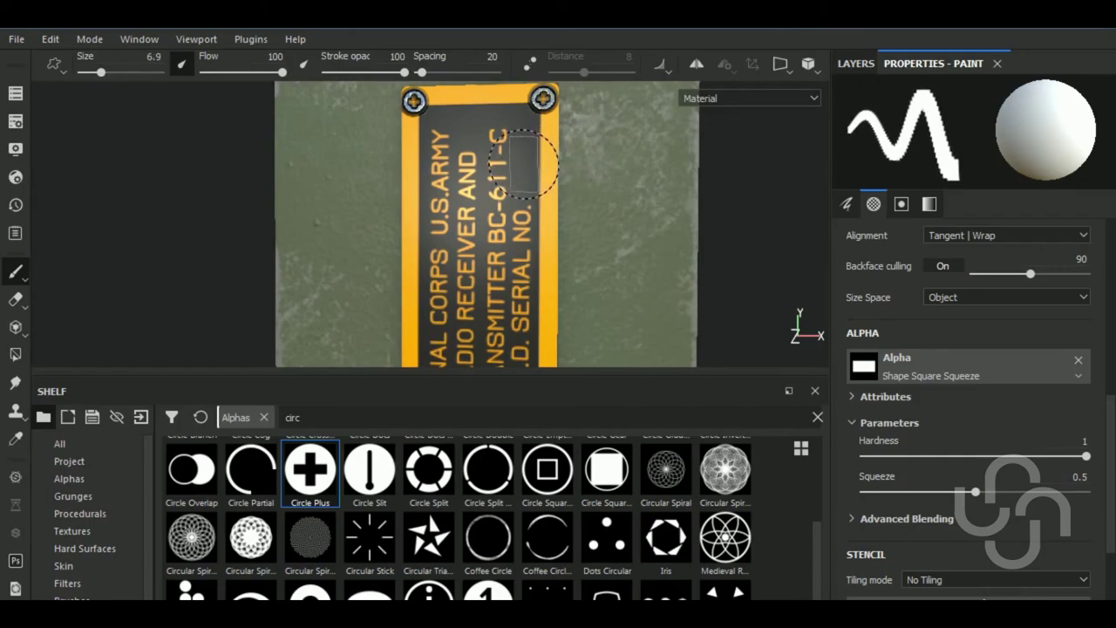
left_click(523, 164)
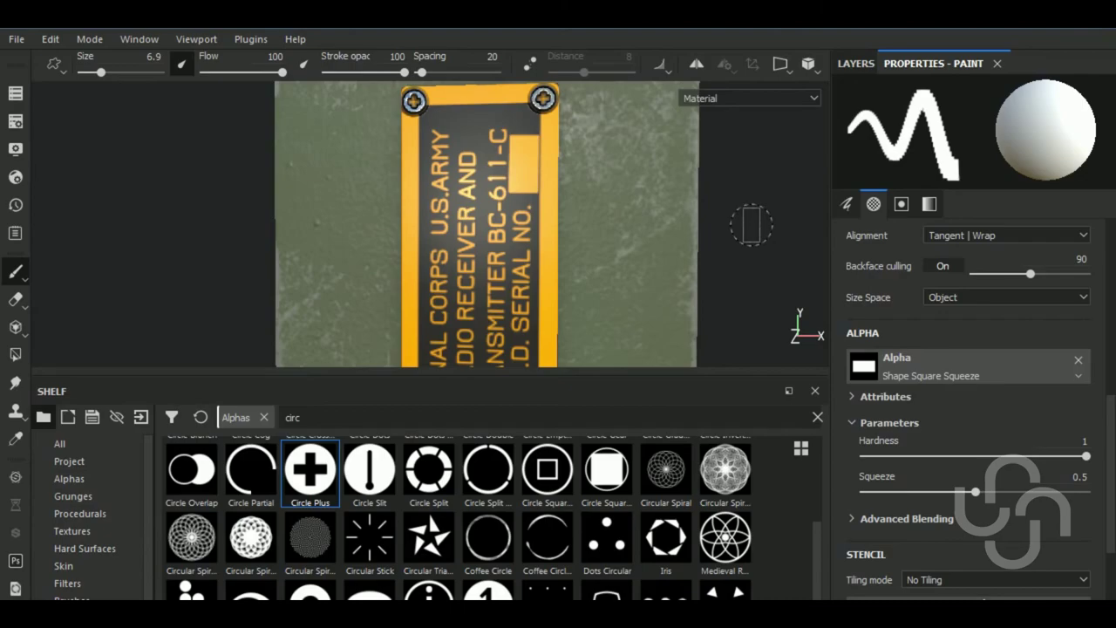
left_click(855, 63)
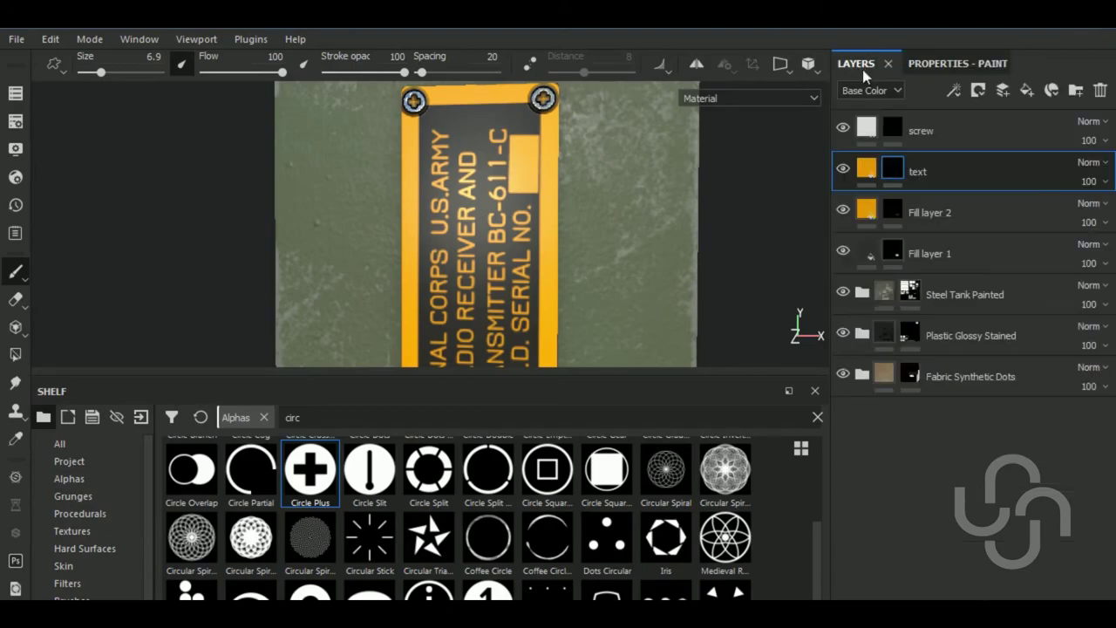
Select the text layer and duplicate it with Ctrl+D
left_click(898, 253)
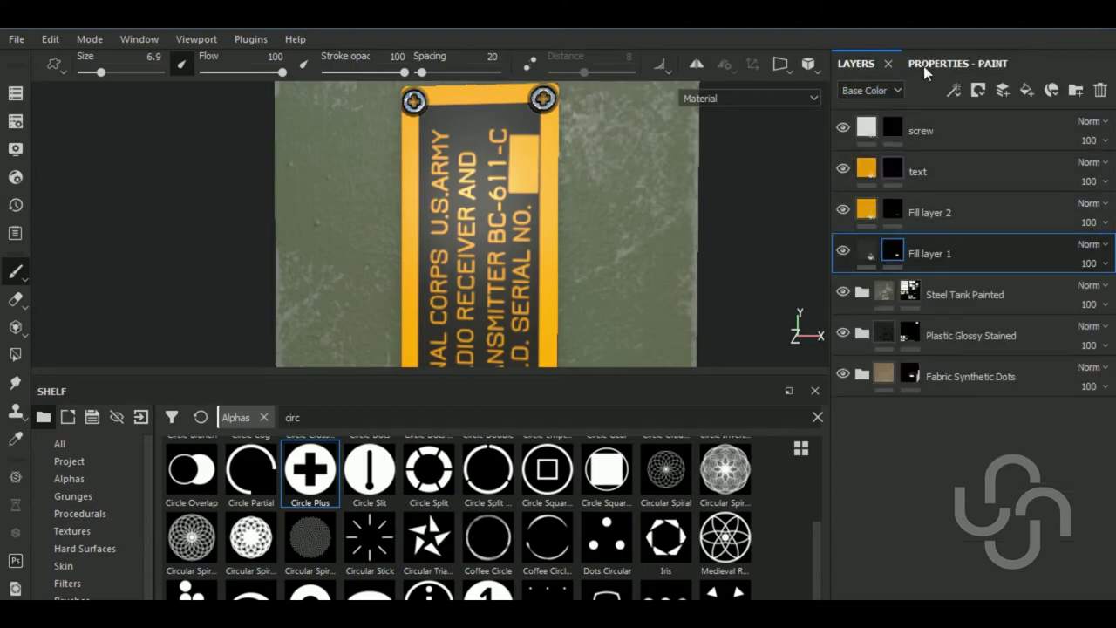
left_click(932, 64)
left_click(855, 63)
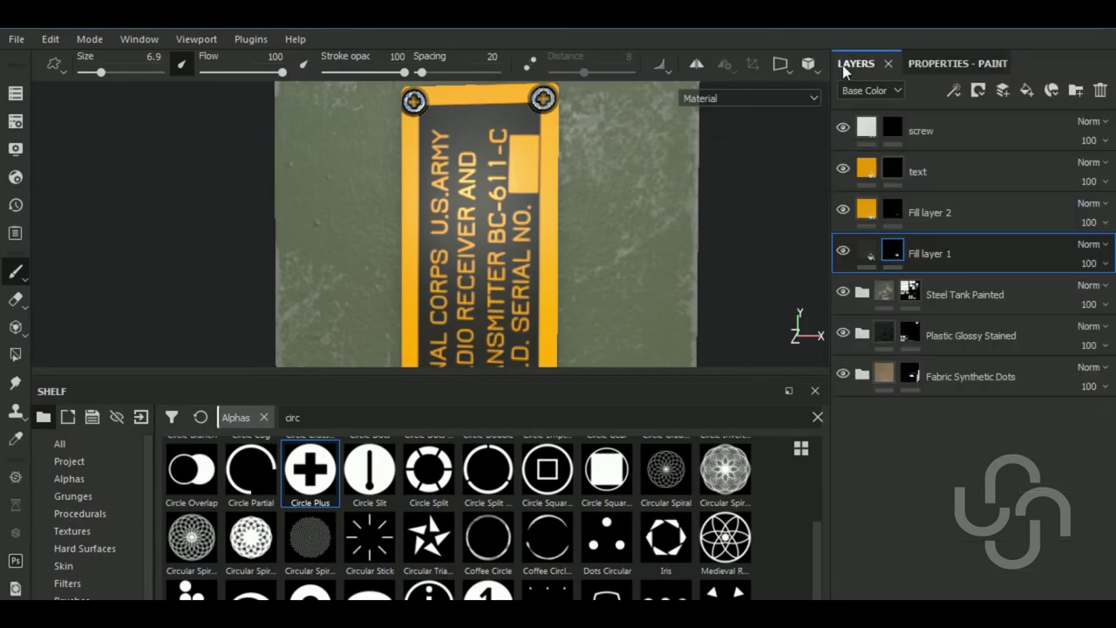
left_click(937, 168)
right_click(950, 164)
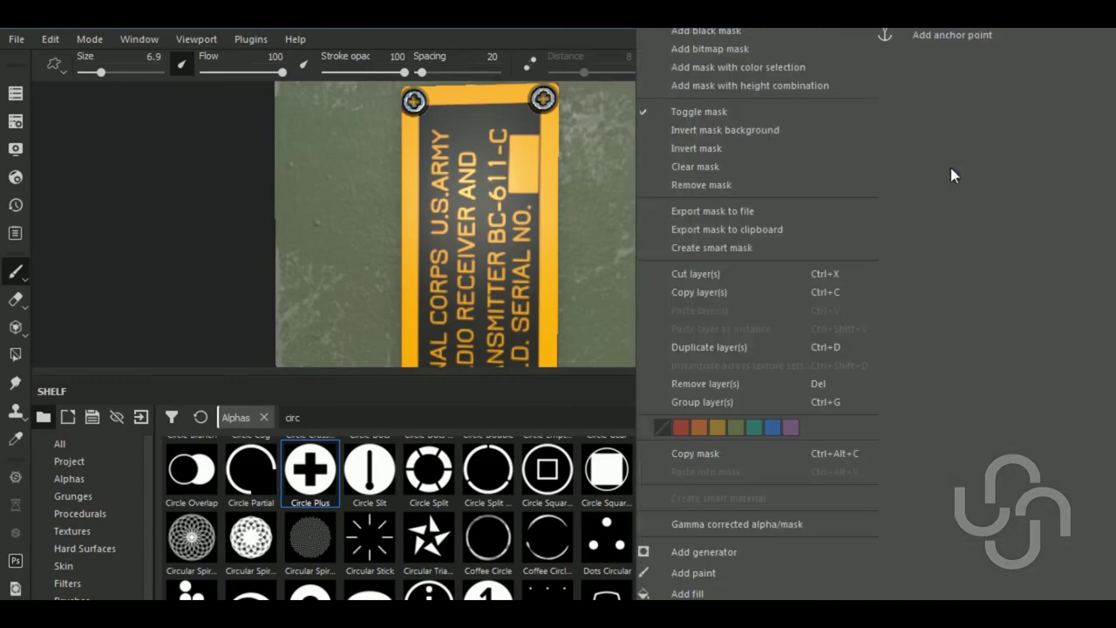
key("Escape")
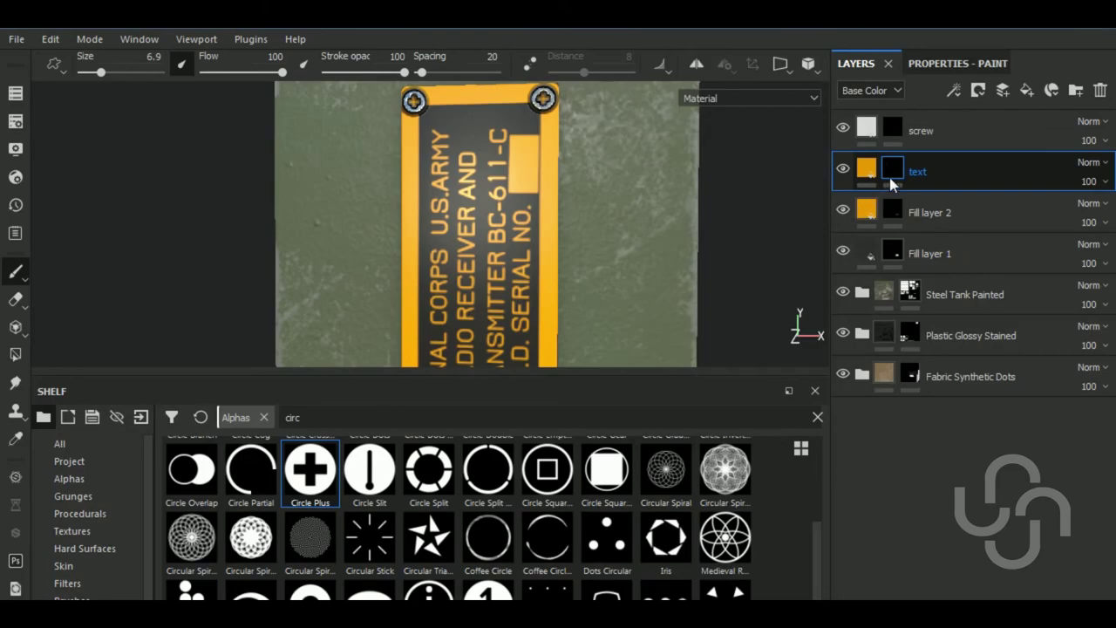
key("ctrl+d")
Clear the mask of text copy 1 and darken its base colour toward black
right_click(895, 162)
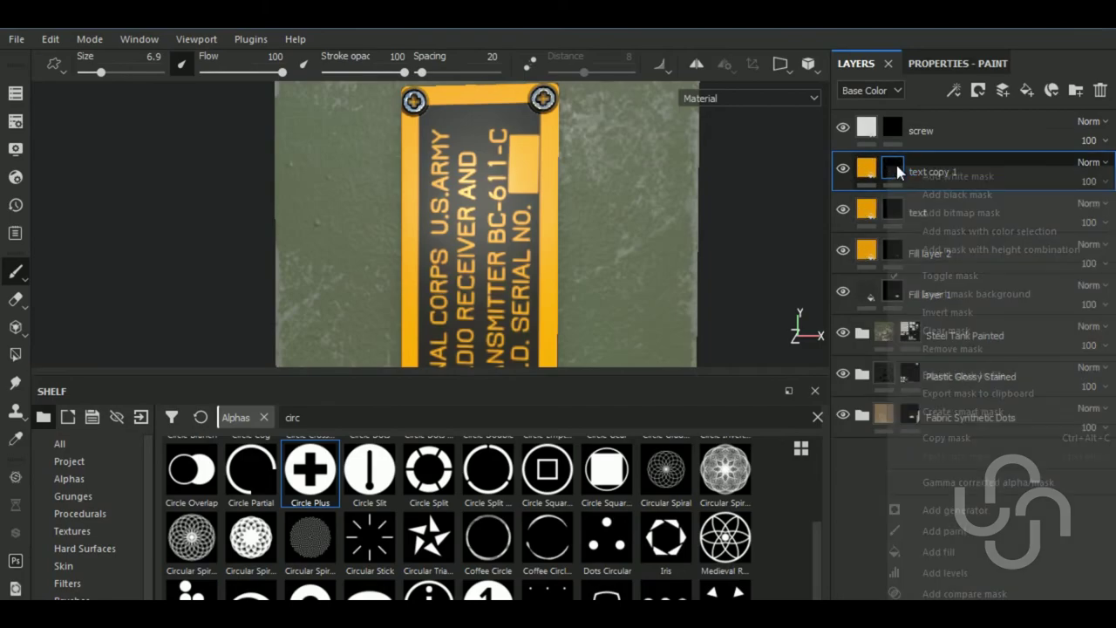
left_click(982, 323)
left_click(867, 171)
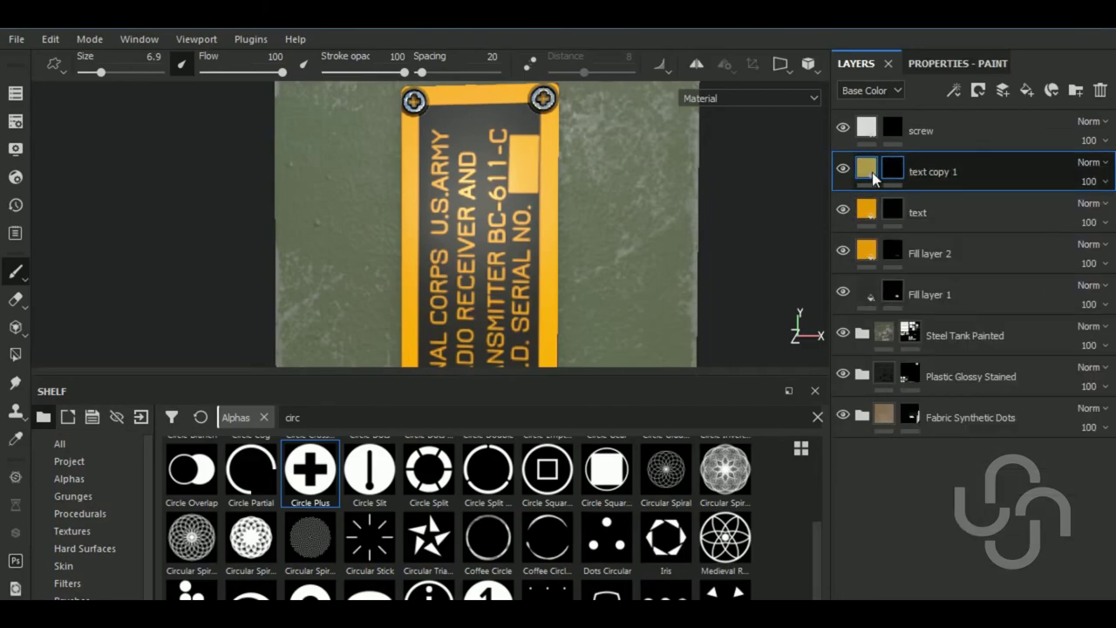
left_click(963, 296)
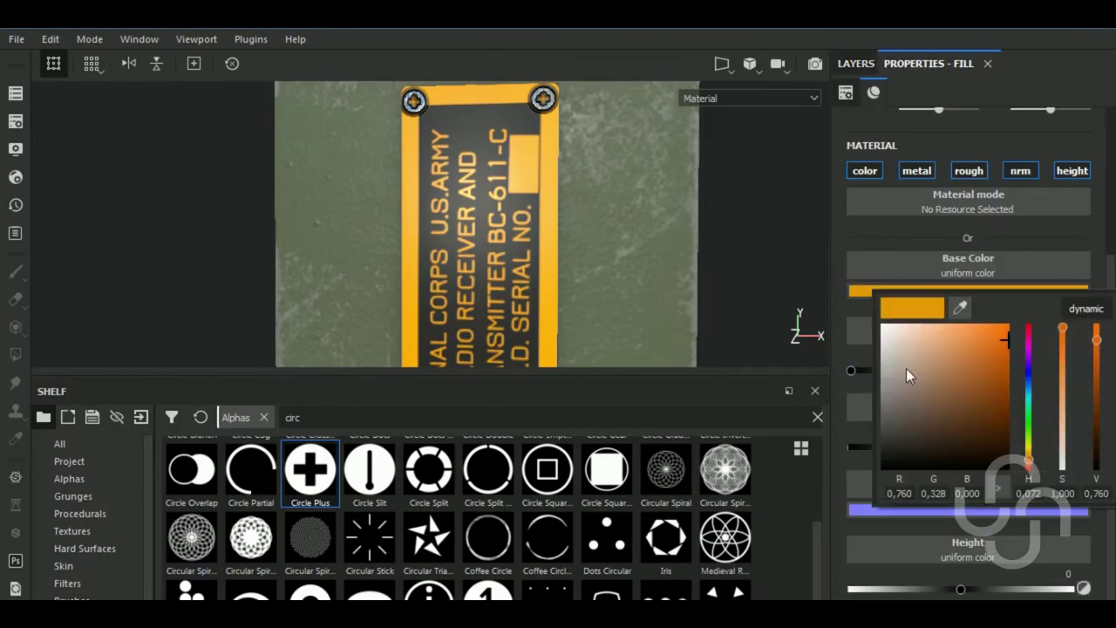
left_click_drag(906, 368, 862, 436)
Select the text copy 1 mask and switch to brush painting in the paint properties
left_click(855, 63)
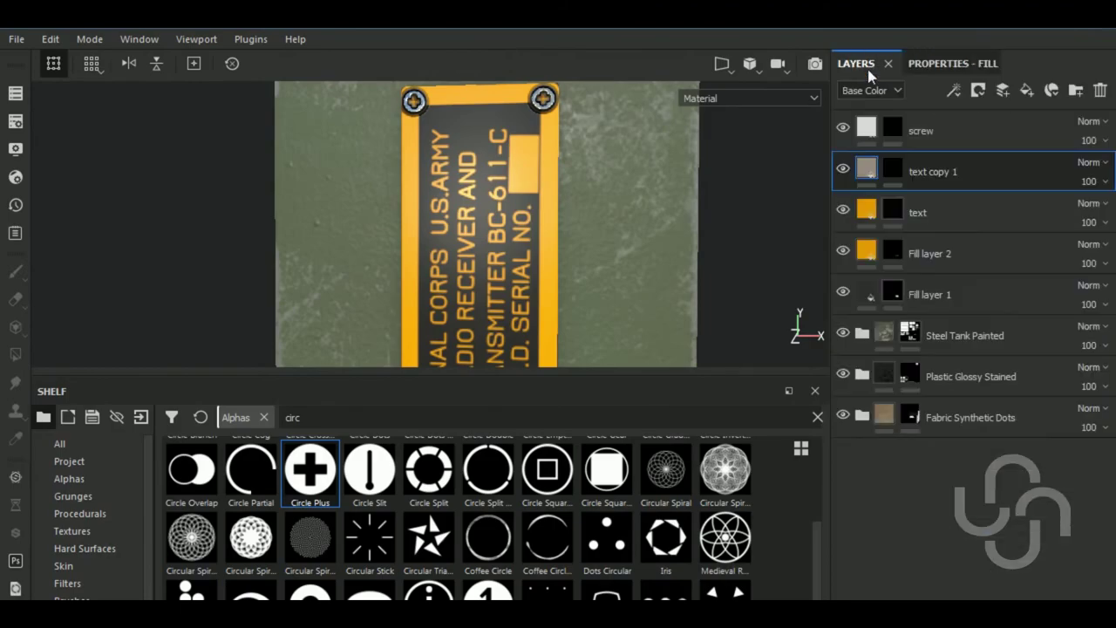
left_click(898, 168)
key("1")
left_click(952, 65)
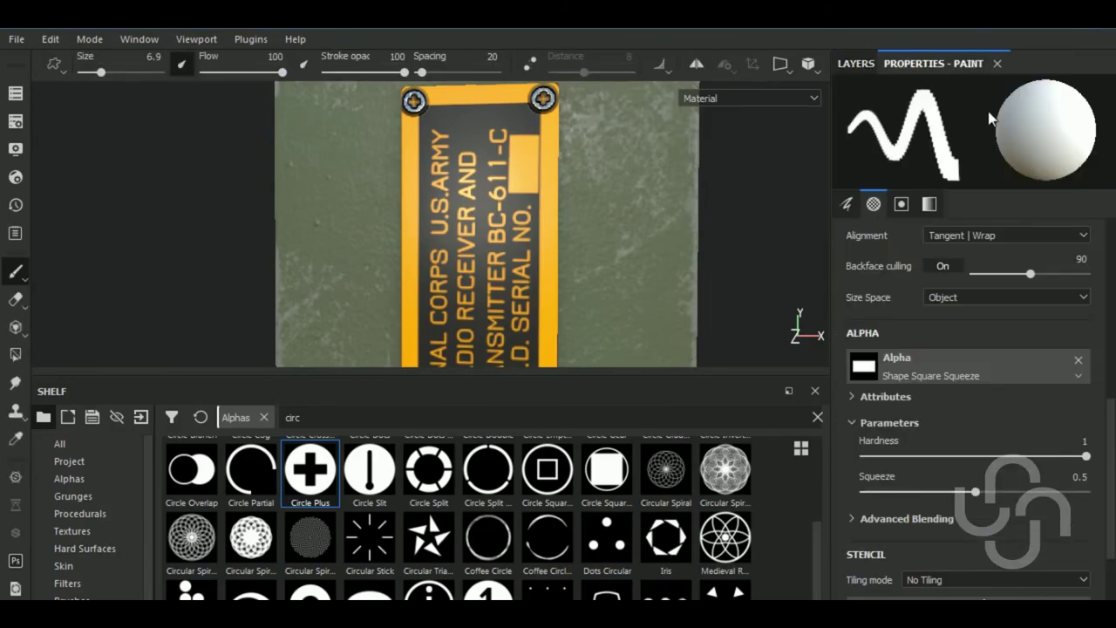
Search alphas for FONT, choose Font Jura, and set its text to 17507
left_click(1013, 368)
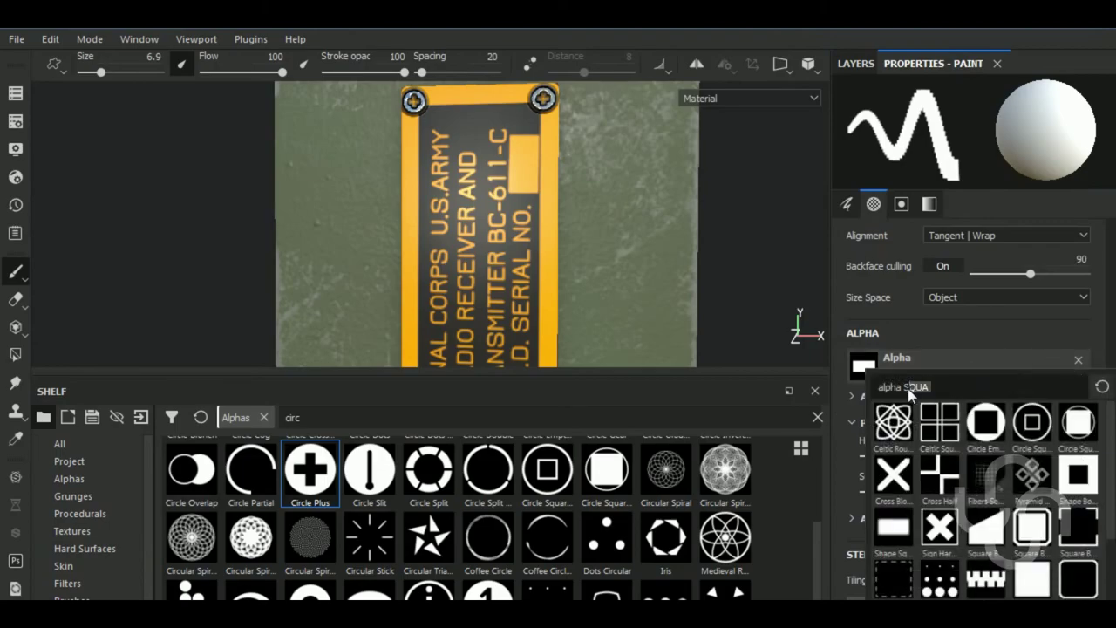
key("BackSpace")
type("FONT")
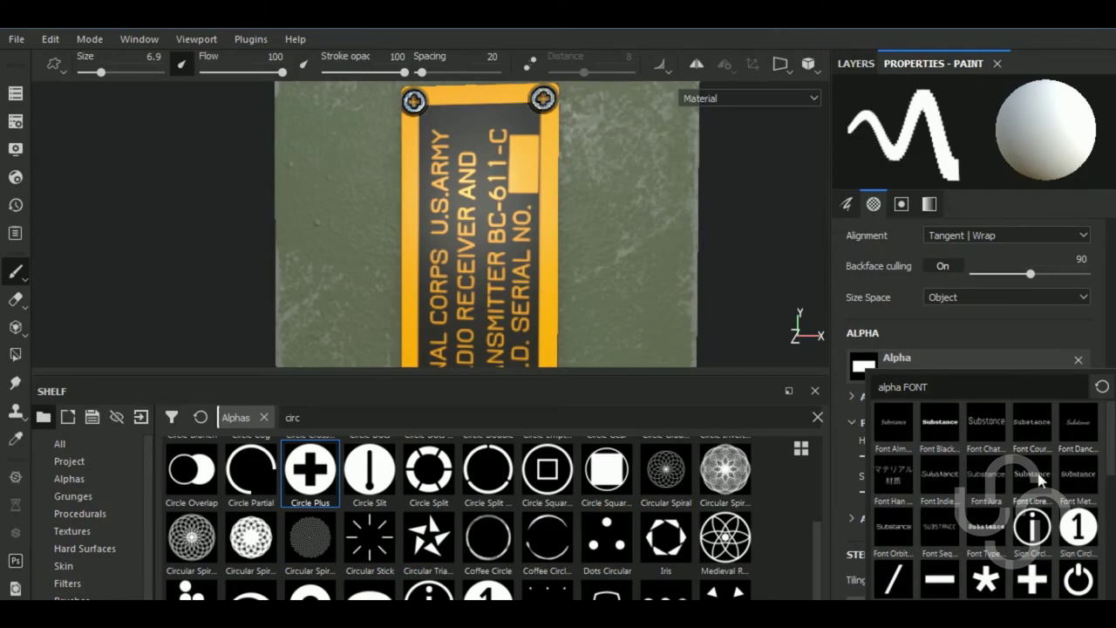
left_click(986, 485)
left_click_drag(989, 458, 915, 457)
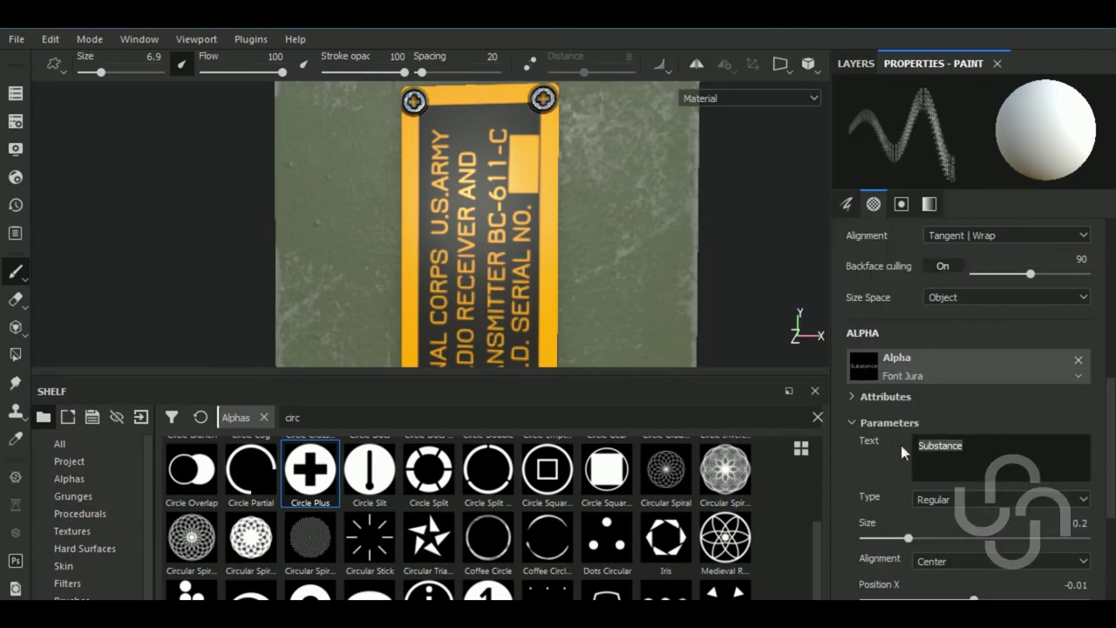
type("17507")
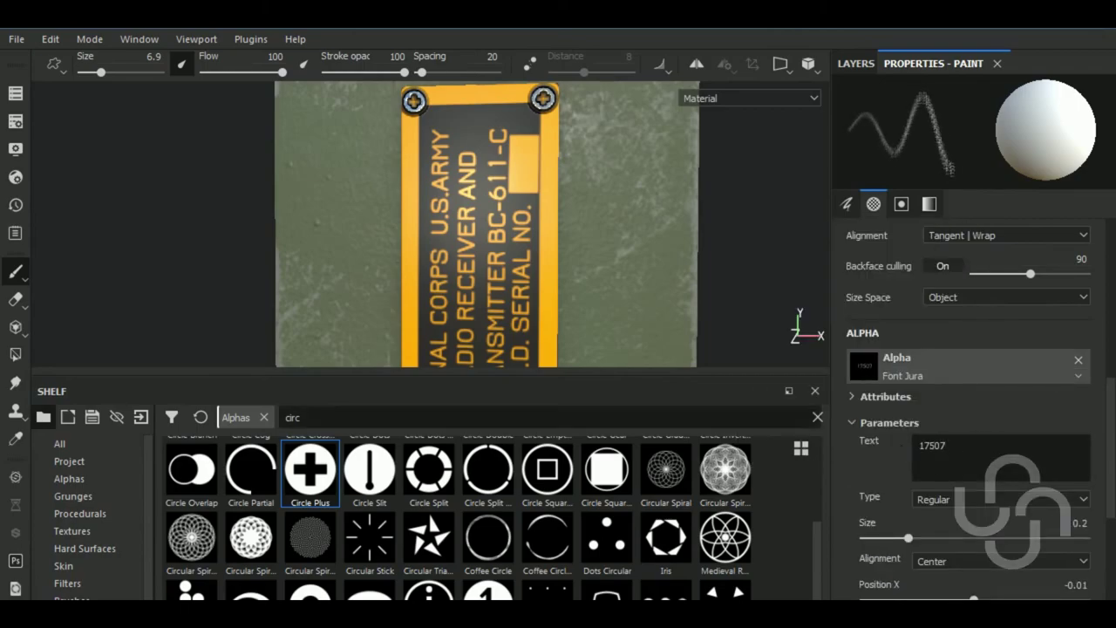
Test-stamp 17507 at text size 0.12 and brush size 14.64, undo, and make it Bold
left_click(523, 164)
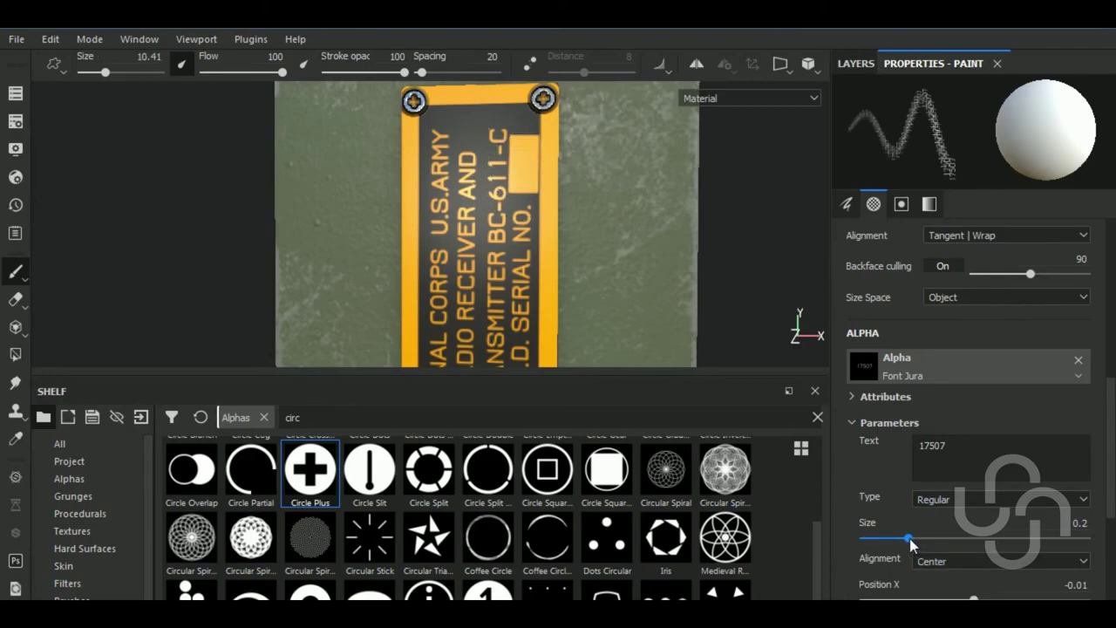
left_click_drag(909, 538, 890, 538)
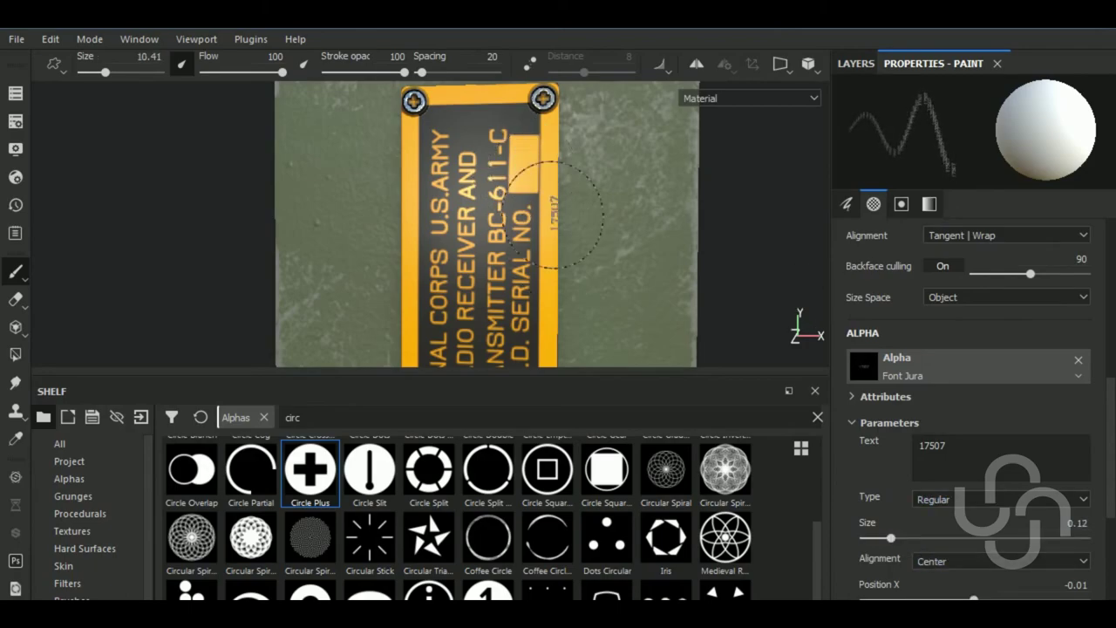
right_click_drag(552, 214, 523, 170, "ctrl")
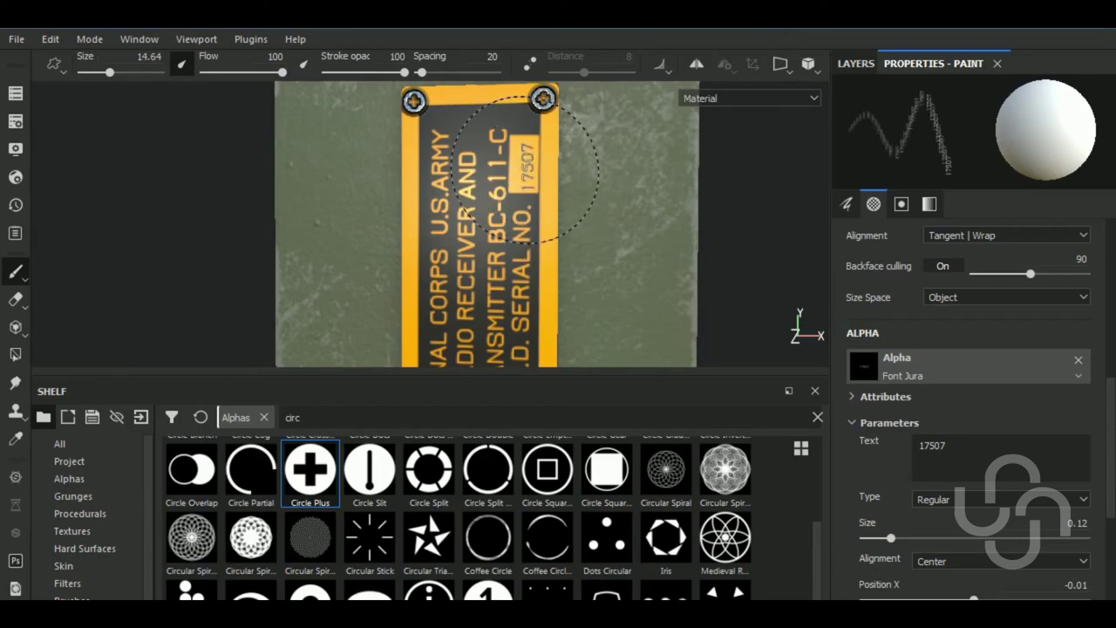
key("ctrl+z")
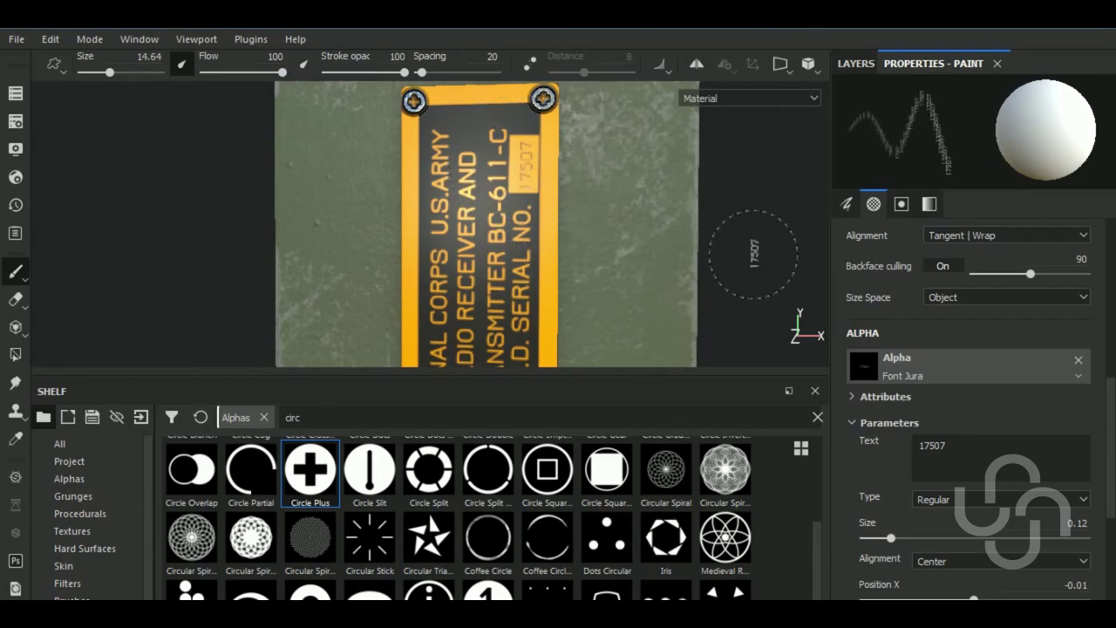
left_click(966, 499)
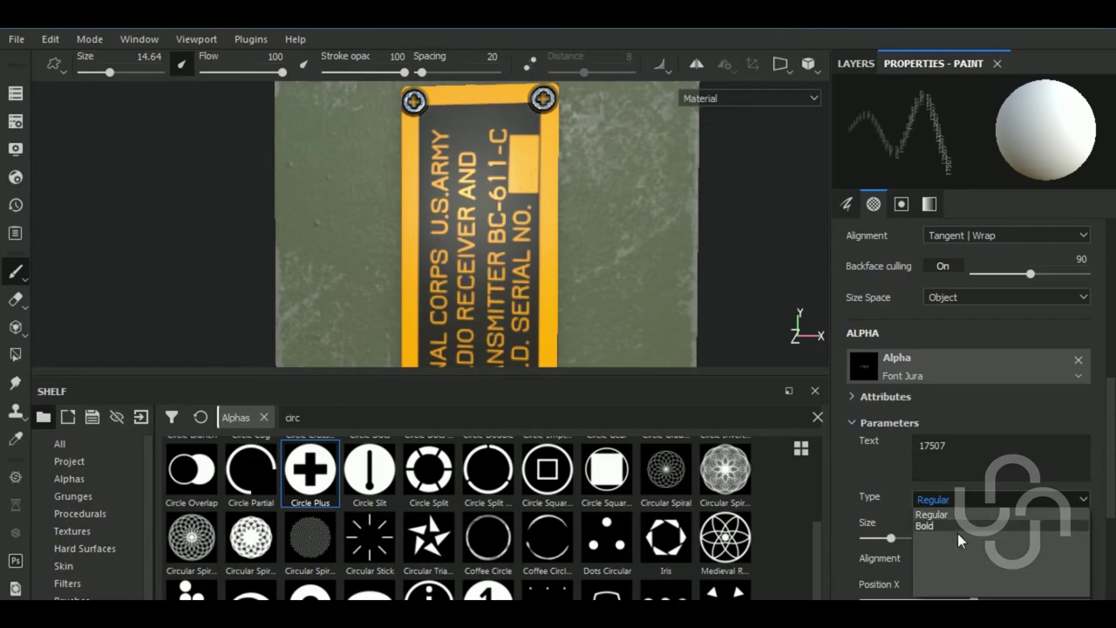
left_click(957, 526)
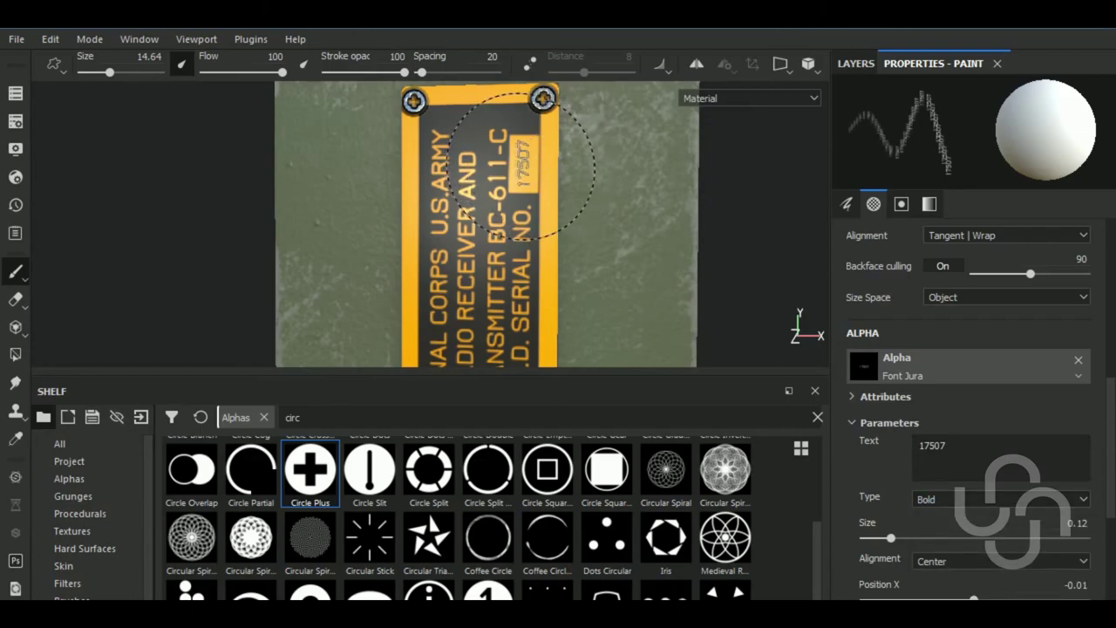
Switch to Font Typewriter reading 17507 at size 0.16, test-stamp it, then undo
left_click(929, 374)
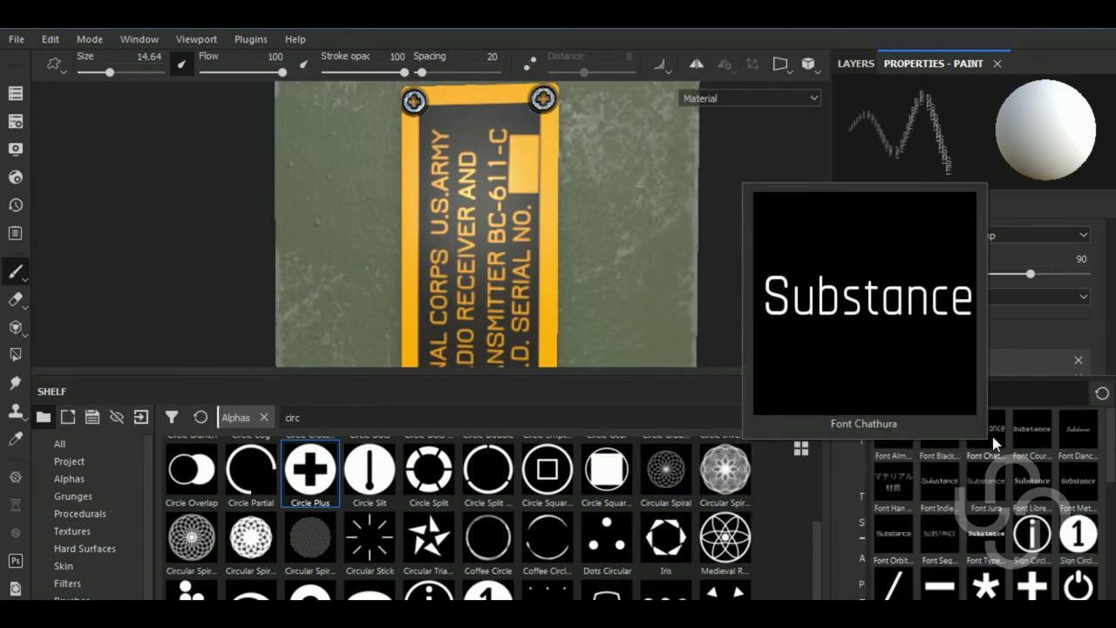
left_click(988, 528)
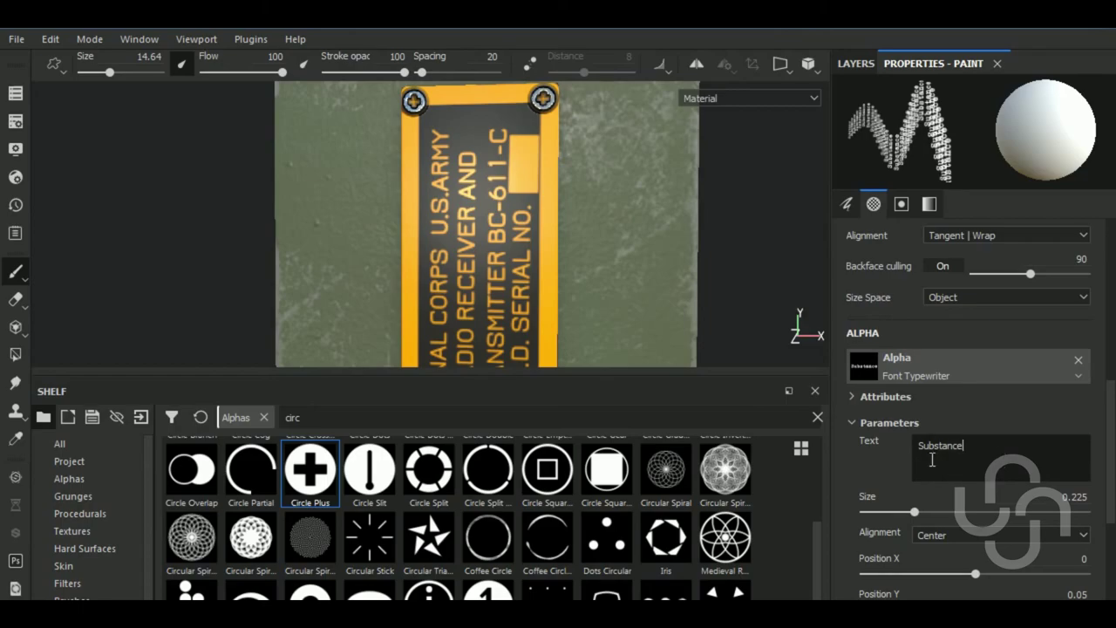
left_click_drag(976, 448, 926, 453)
type("17507")
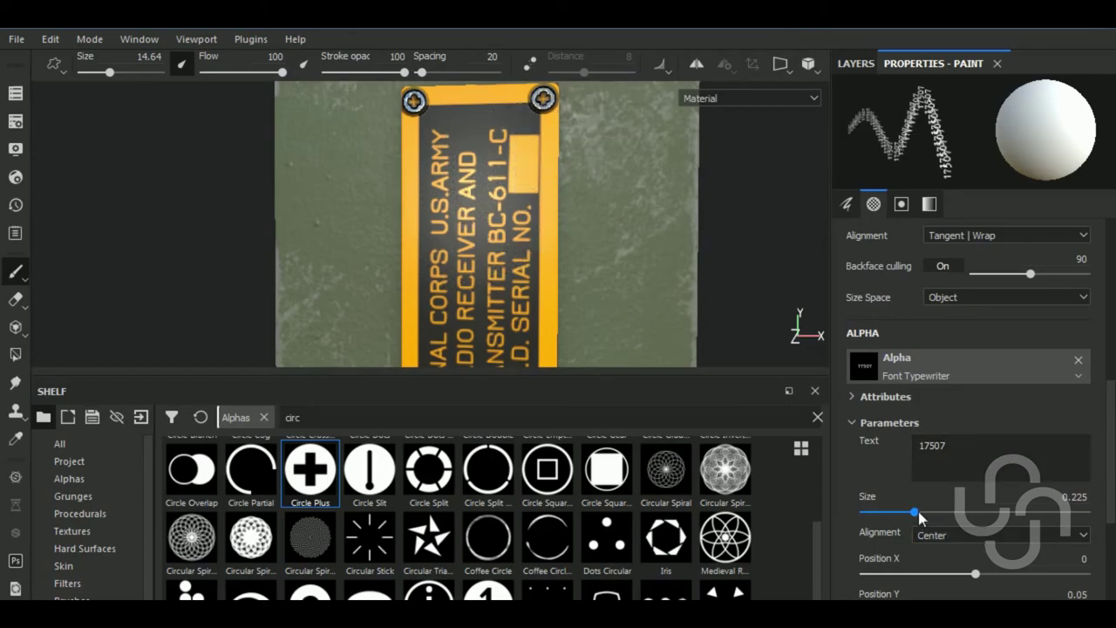
left_click_drag(914, 512, 898, 512)
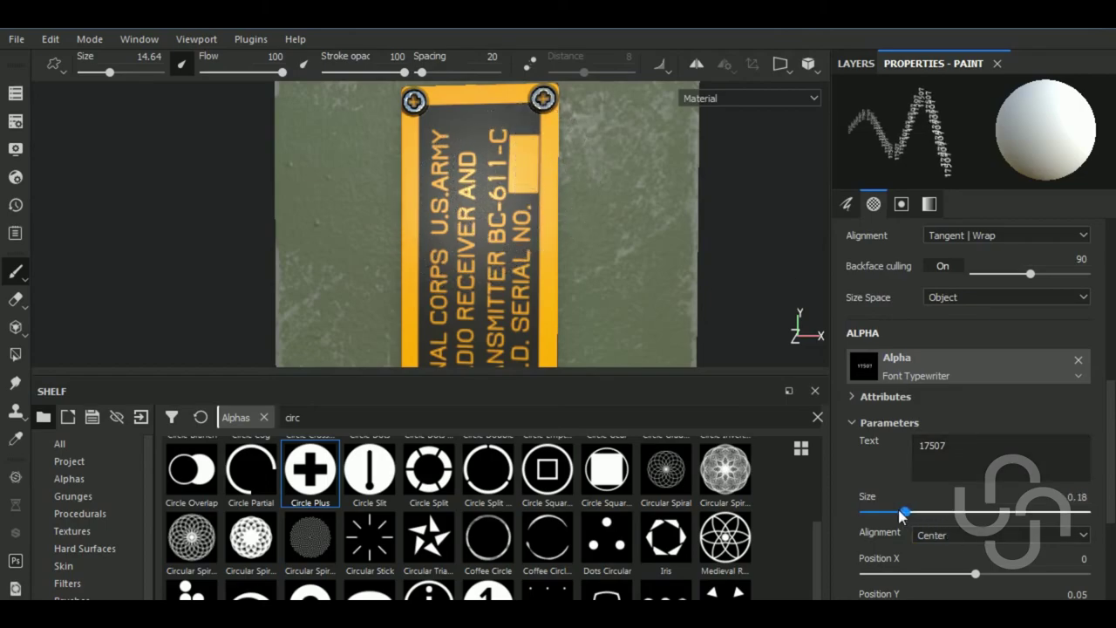
left_click(523, 164)
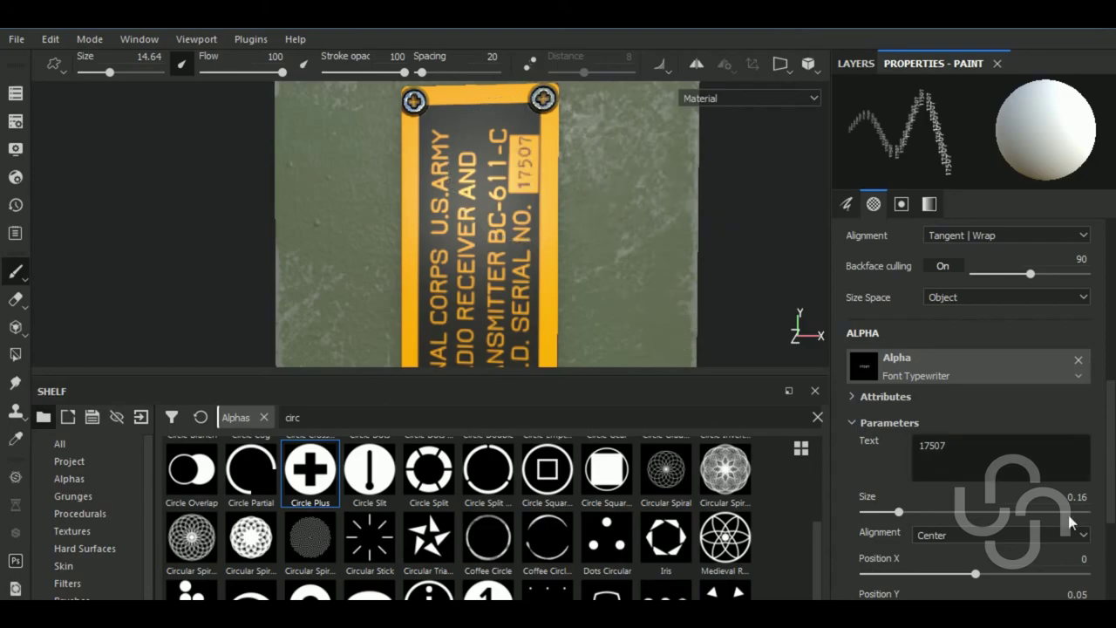
key("ctrl+z")
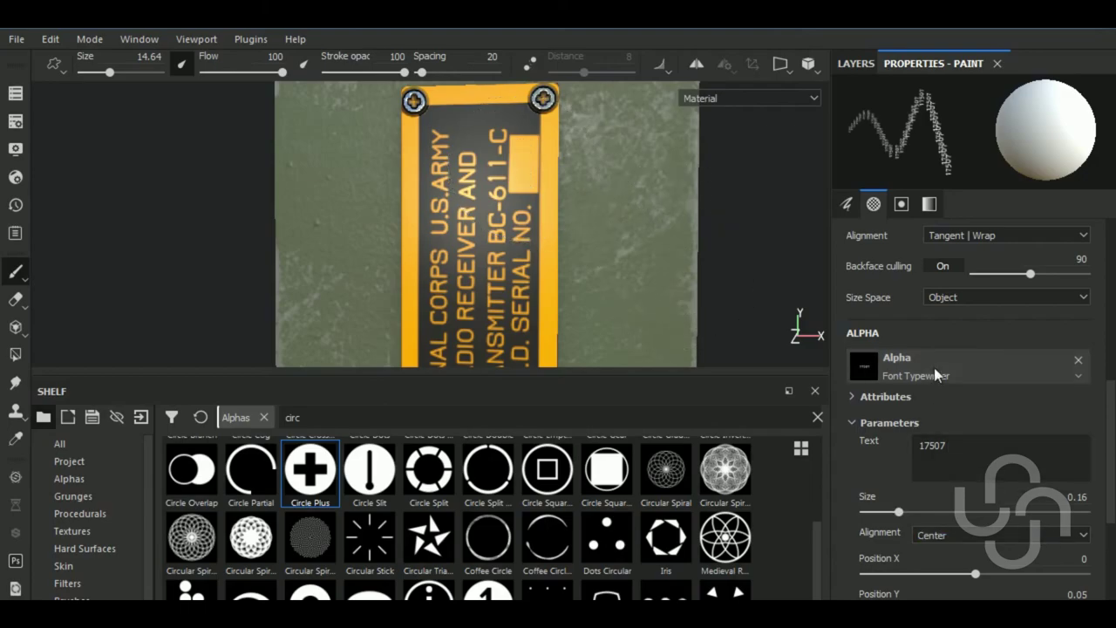
Switch the alpha to Font Black Ops One reading 17507 at text size 0.13
left_click(932, 364)
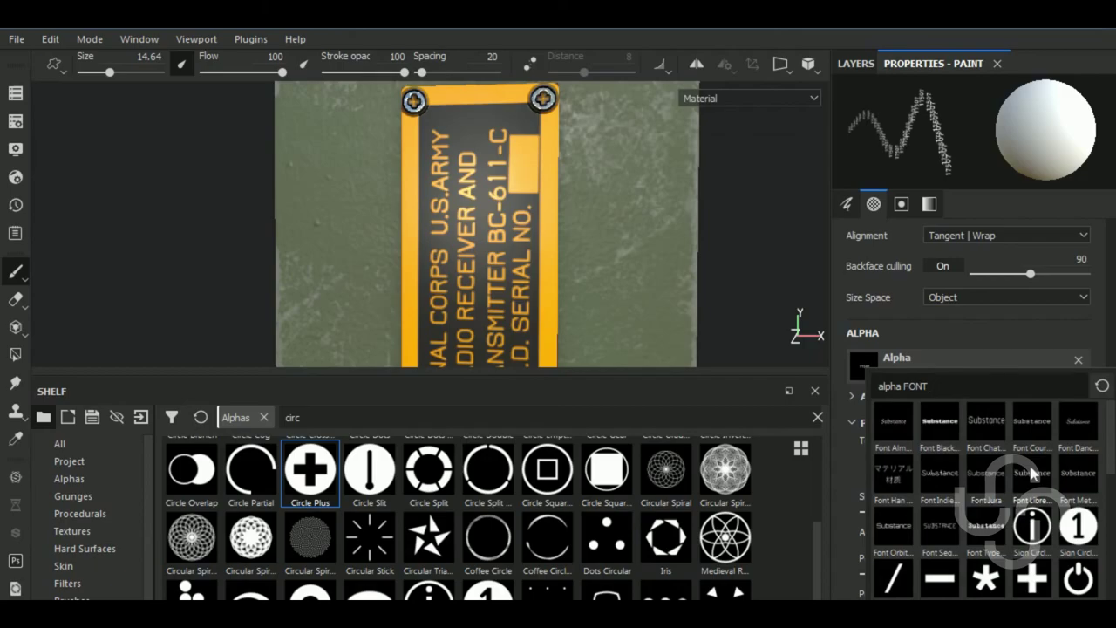
left_click(950, 433)
left_click_drag(983, 448, 900, 444)
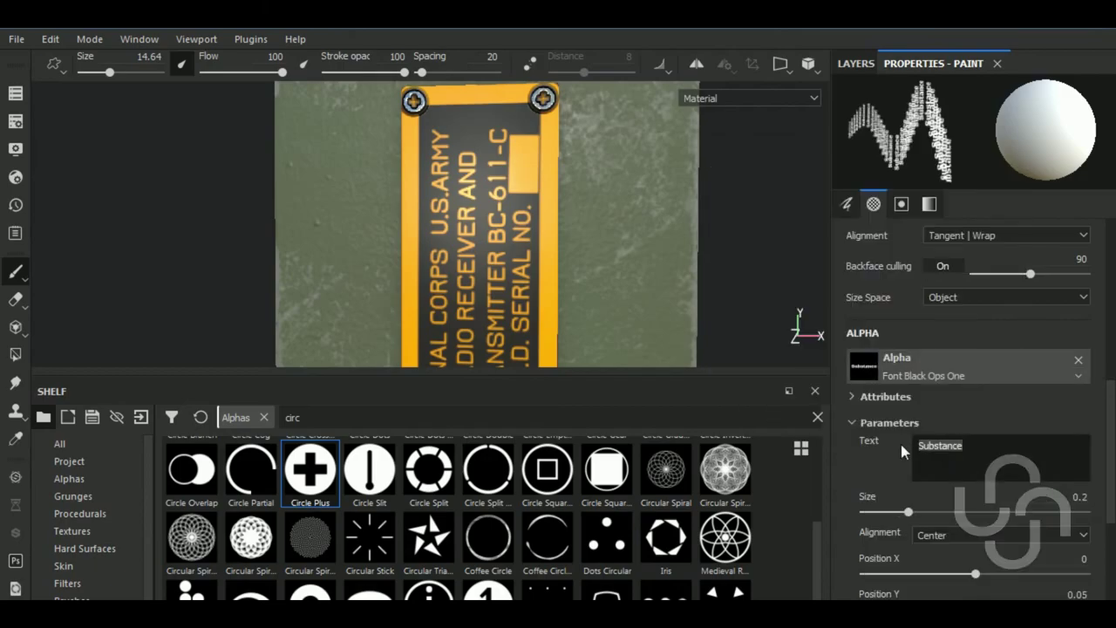
type("17507")
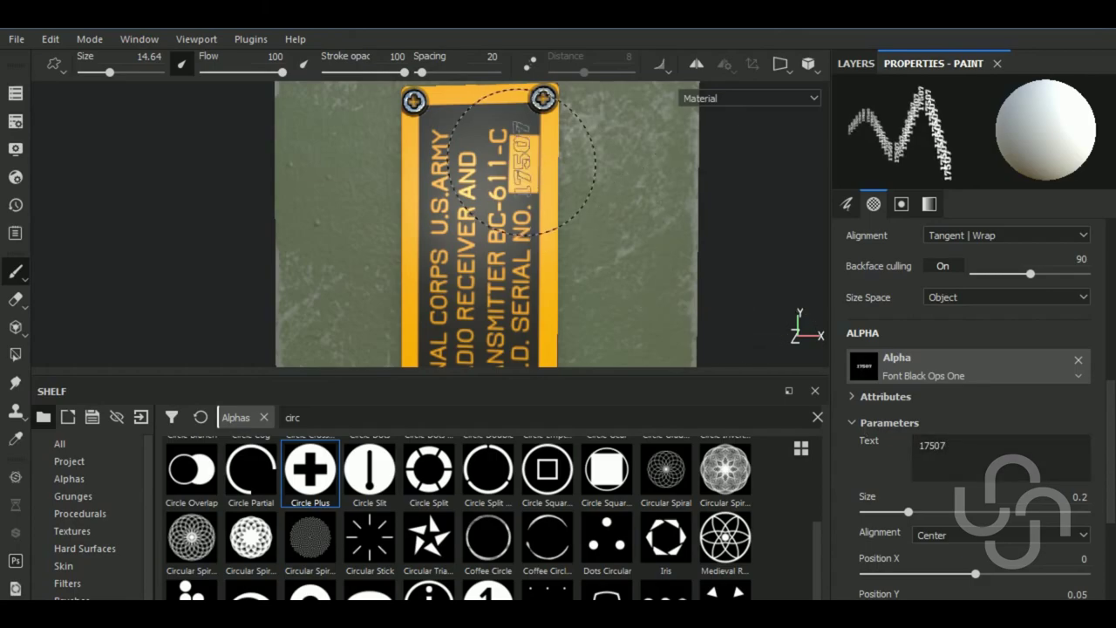
left_click_drag(907, 512, 892, 511)
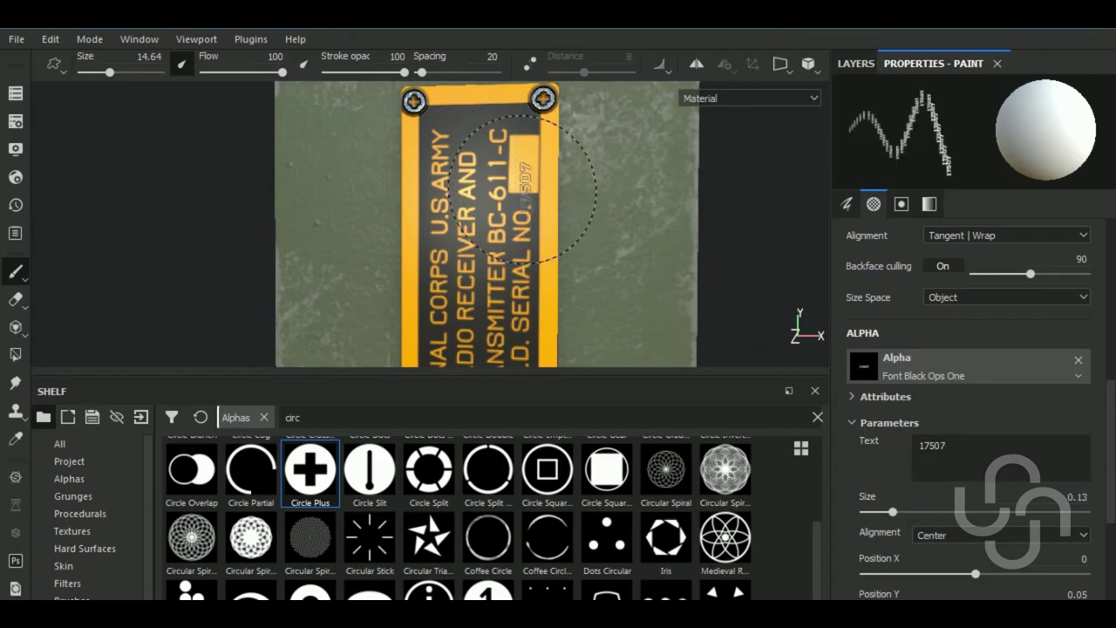
Zoom in on the blank cream label and enlarge the text-stamp brush to about 25
scroll(683, 298, "down", 2)
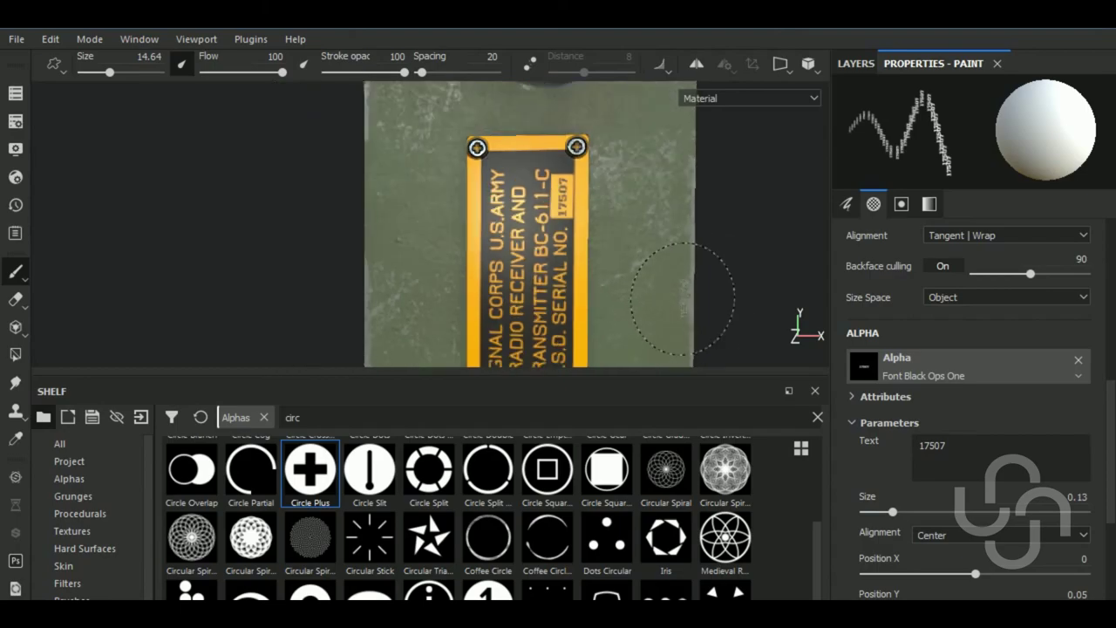
scroll(683, 298, "down", 1)
scroll(610, 270, "down", 1)
scroll(549, 249, "down", 2)
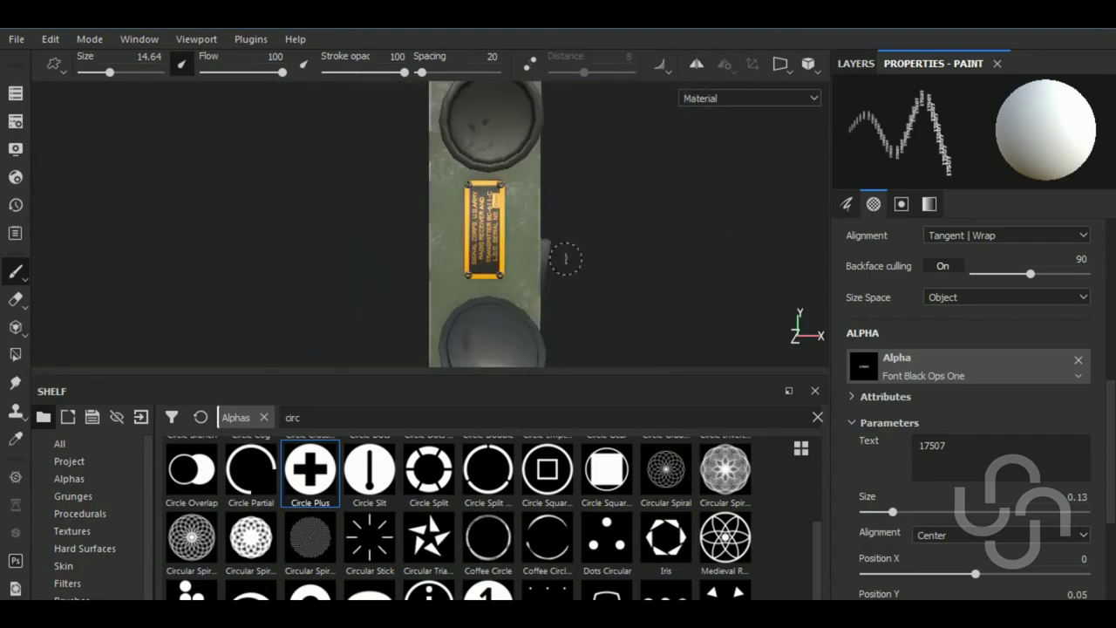
mouse_move(565, 258)
left_mouse_down("alt")
mouse_move(466, 293)
mouse_move(406, 279)
mouse_move(625, 235)
mouse_move(581, 299)
mouse_move(544, 298)
left_mouse_up("alt")
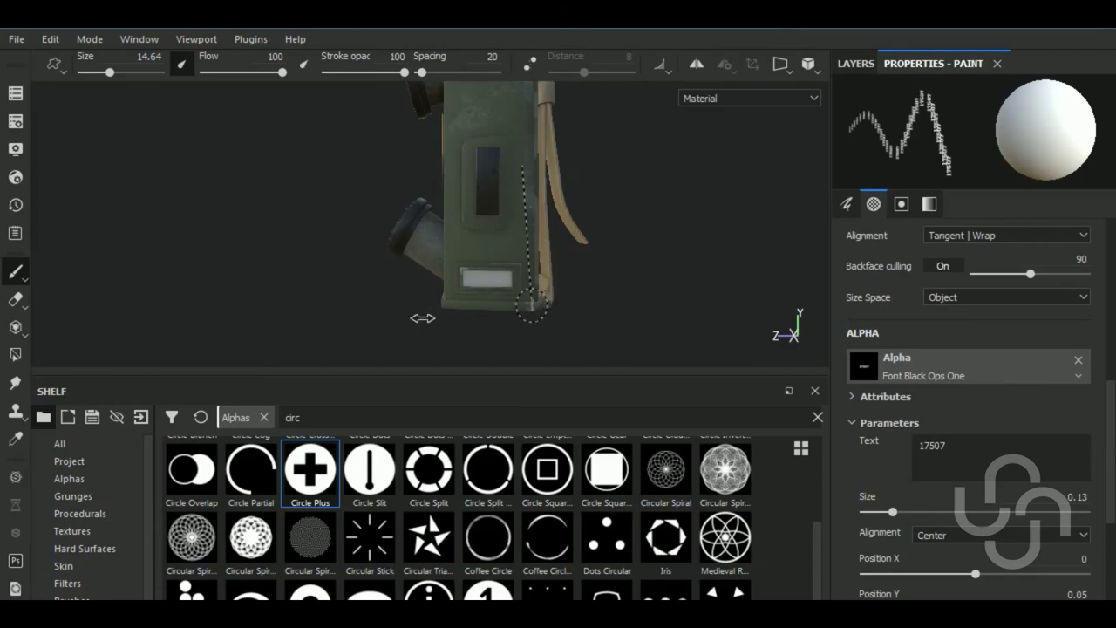
right_click_drag(421, 316, 425, 315, "shift")
scroll(482, 277, "up", 3)
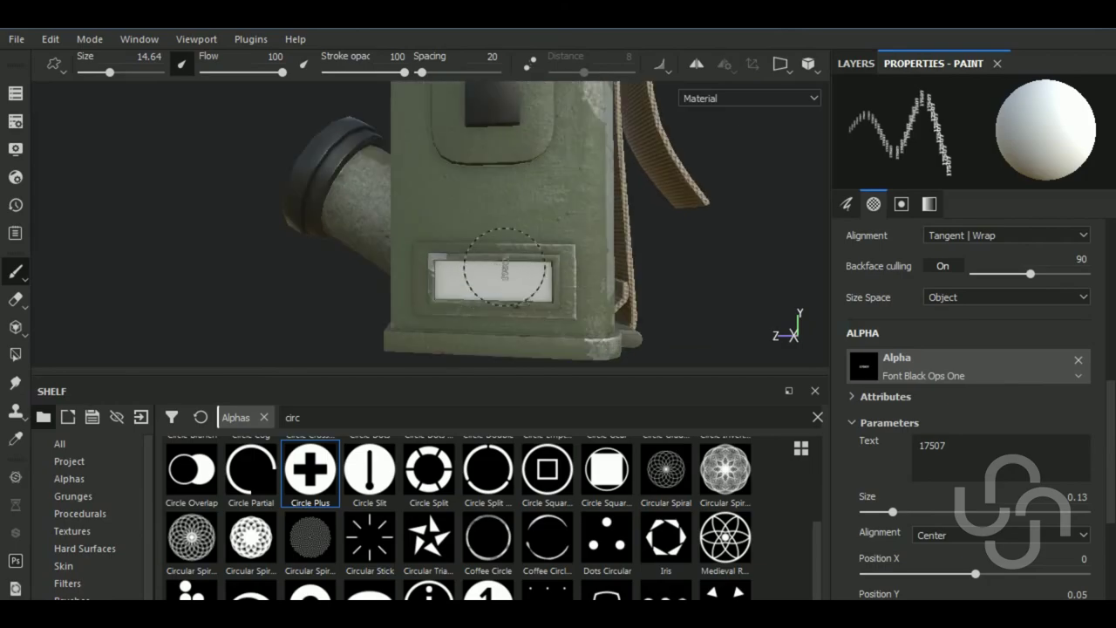
left_click_drag(487, 268, 475, 268, "ctrl")
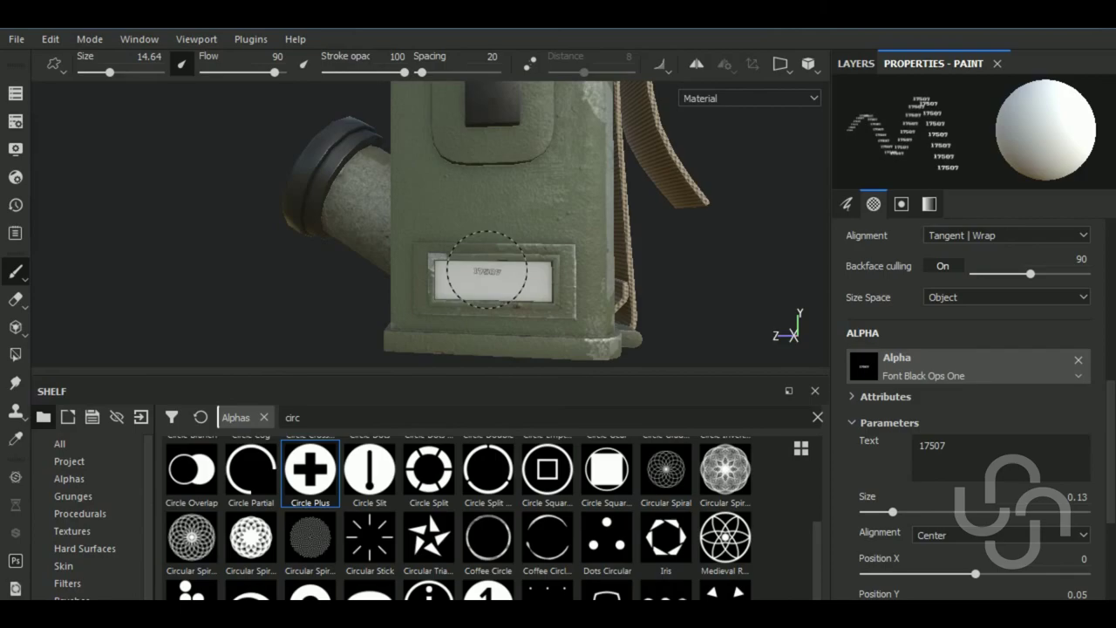
right_click_drag(486, 270, 505, 272, "ctrl")
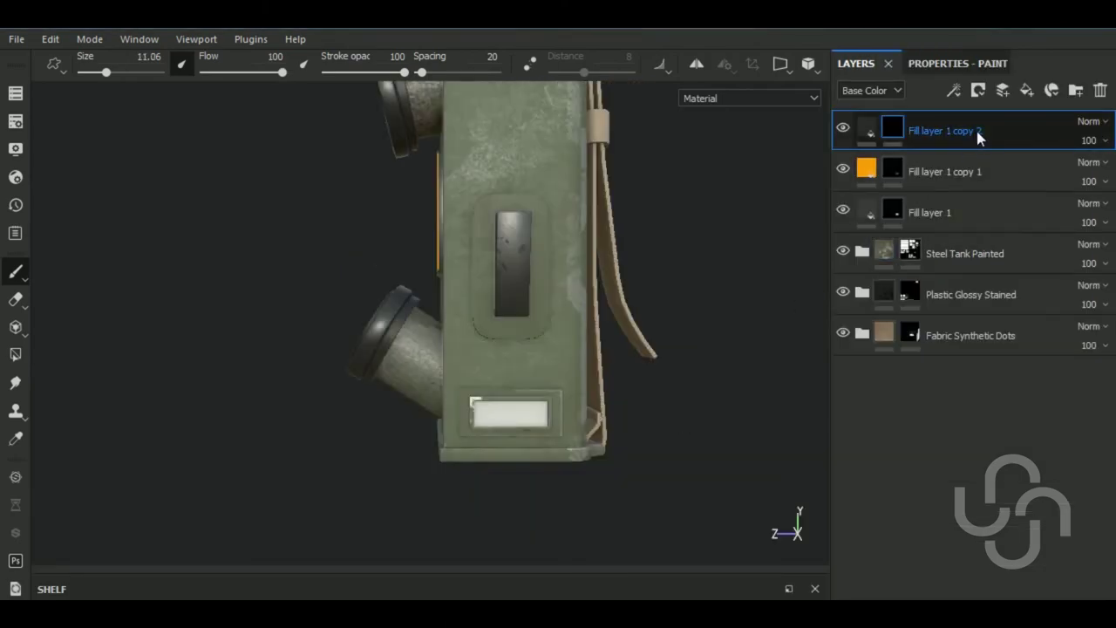
Duplicate the top fill layer and clear the new copy's mask
right_click(975, 128)
left_click(735, 347)
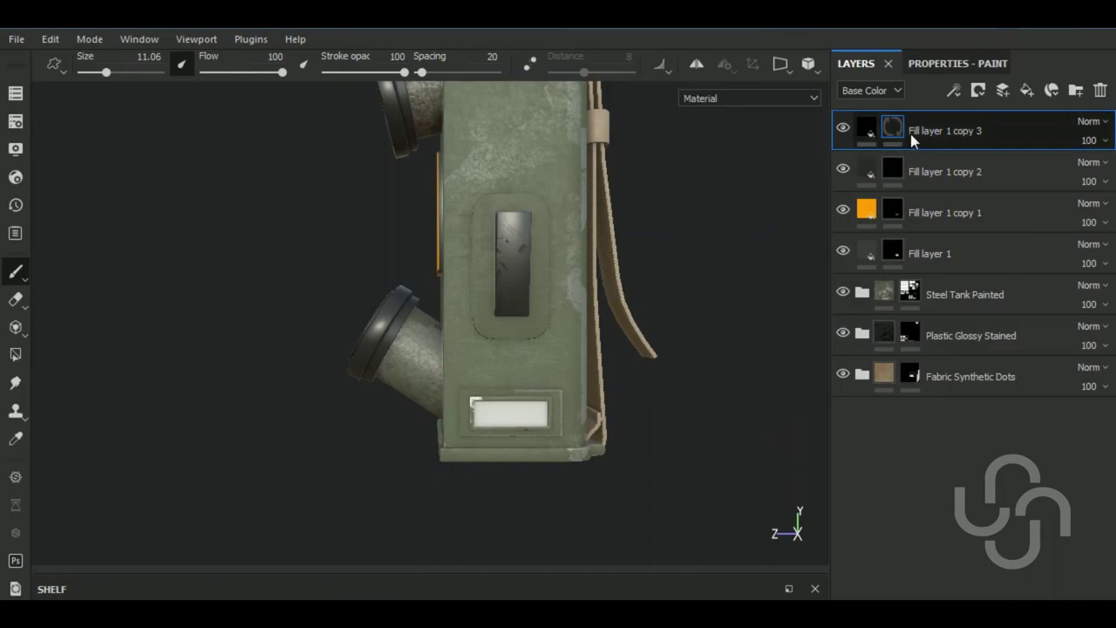
right_click(895, 125)
left_click(959, 291)
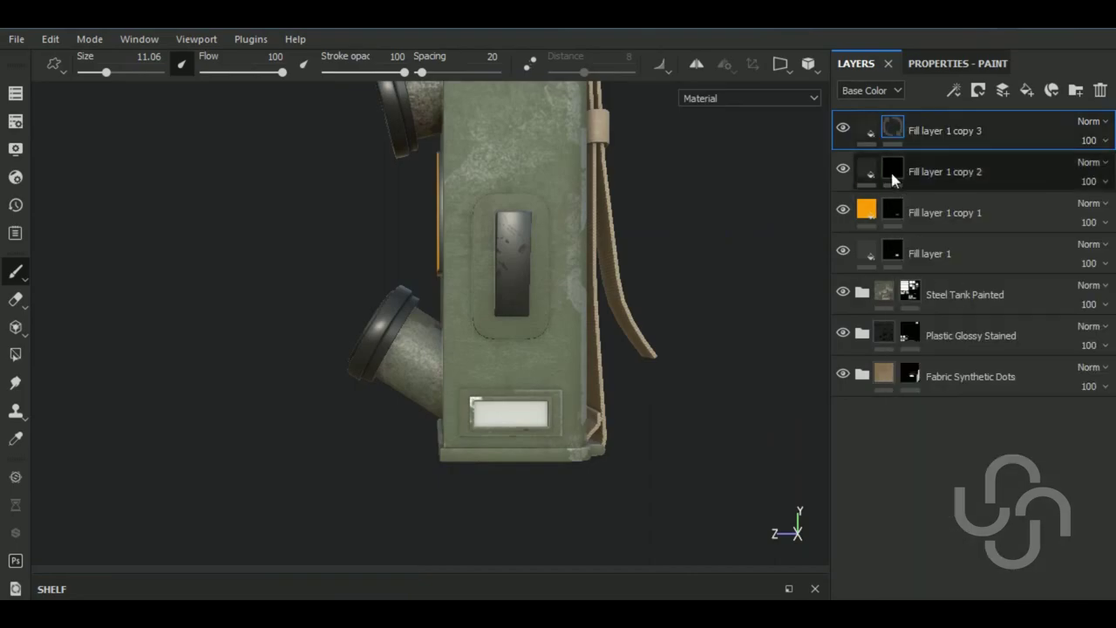
Set the new layer's base colour to a light warm beige and select its mask
left_click(915, 122)
left_click(941, 405)
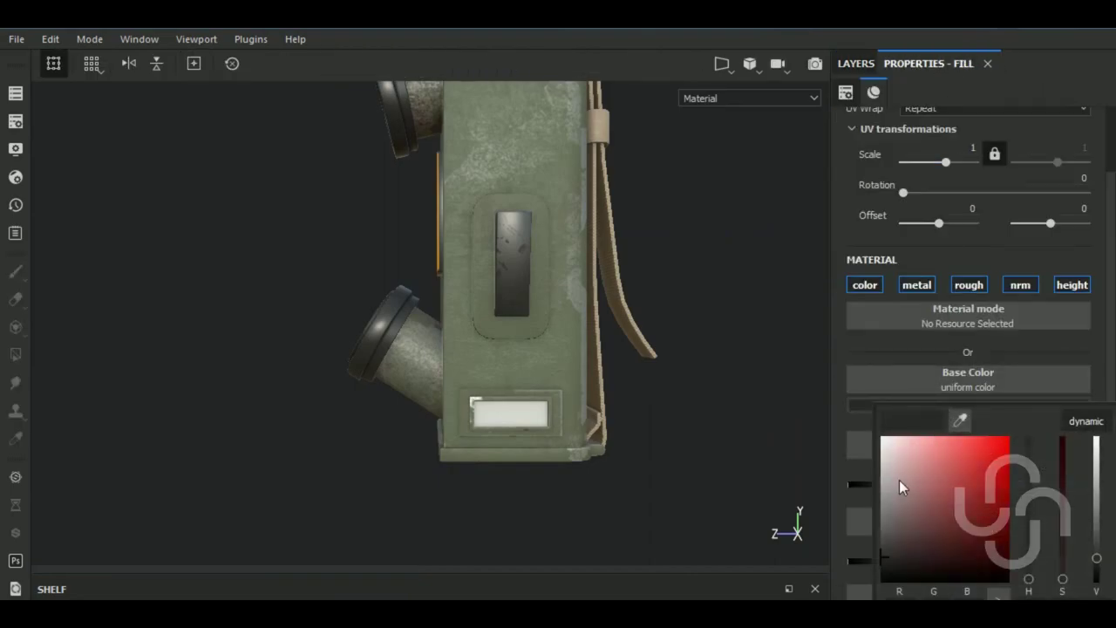
left_click(1029, 571)
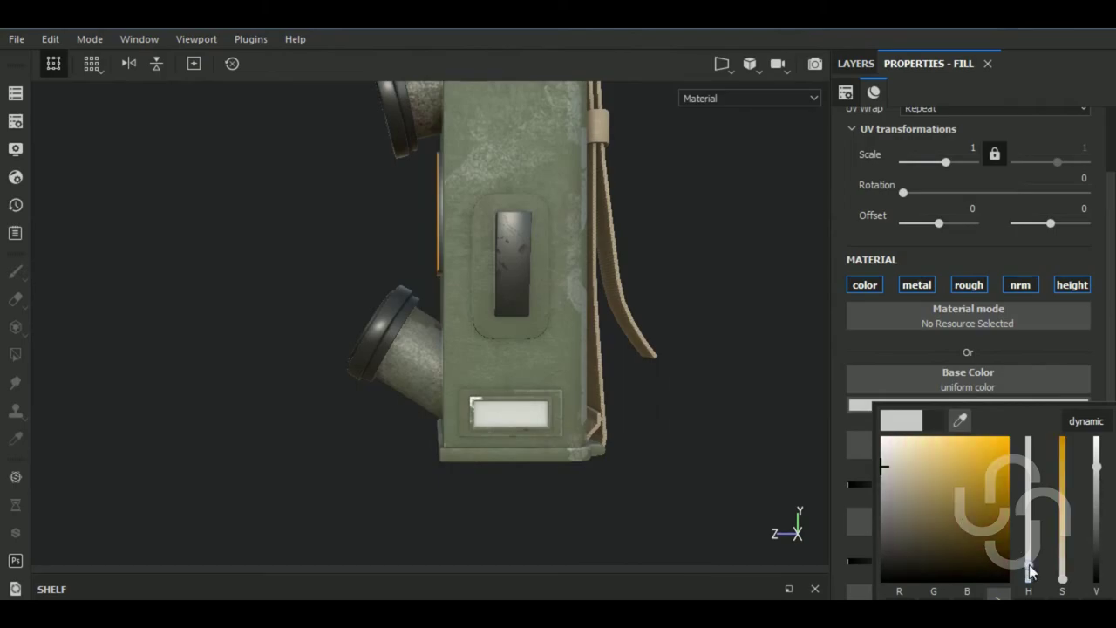
left_click_drag(1028, 565, 1031, 575)
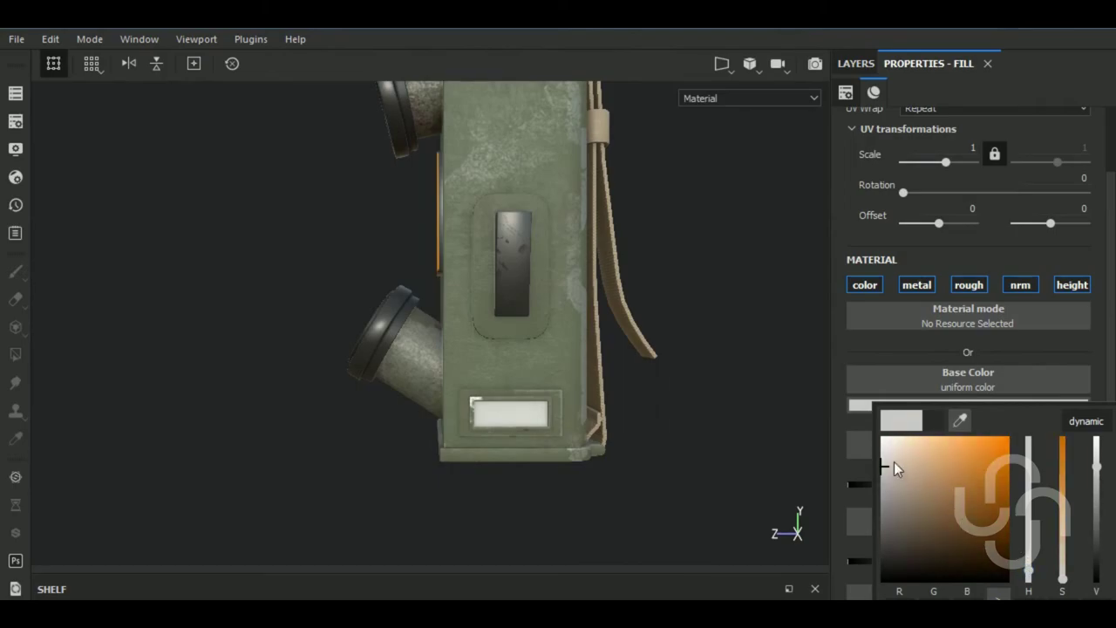
left_click_drag(896, 469, 903, 471)
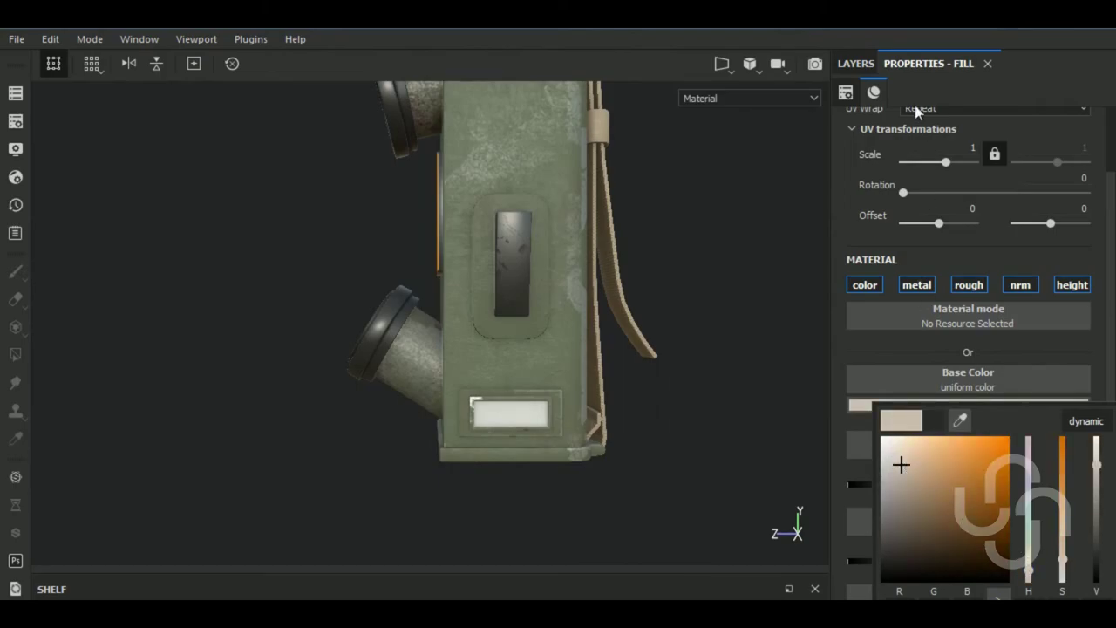
left_click(855, 63)
left_click(892, 128)
Fill the label face on Fill layer 1 copy 3's mask using Polygon Fill in polygon mode
key("1")
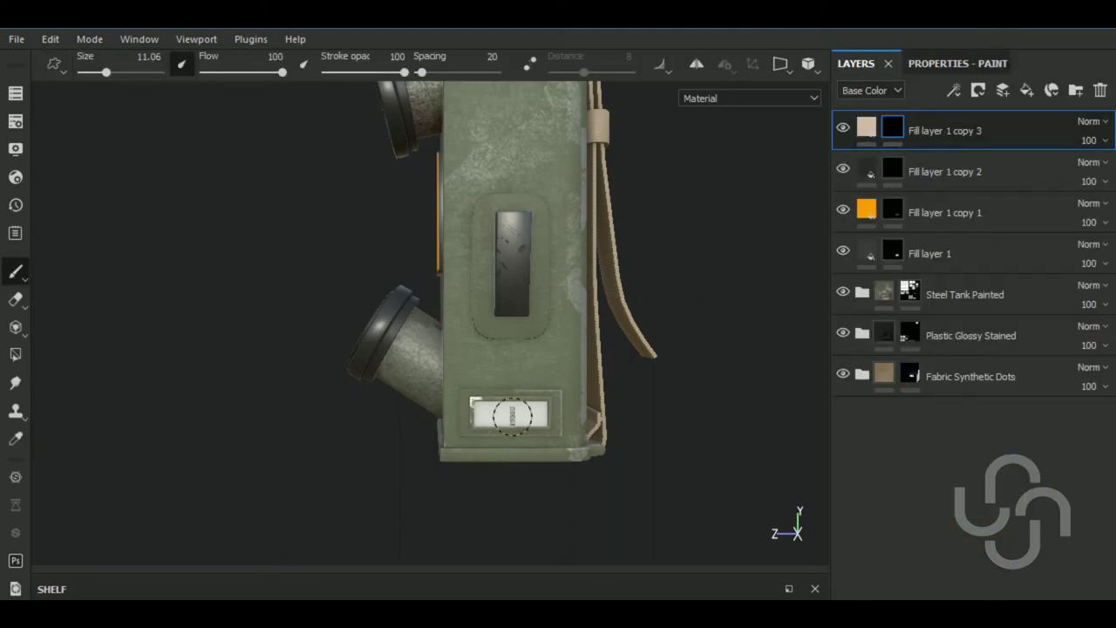
left_click(14, 354)
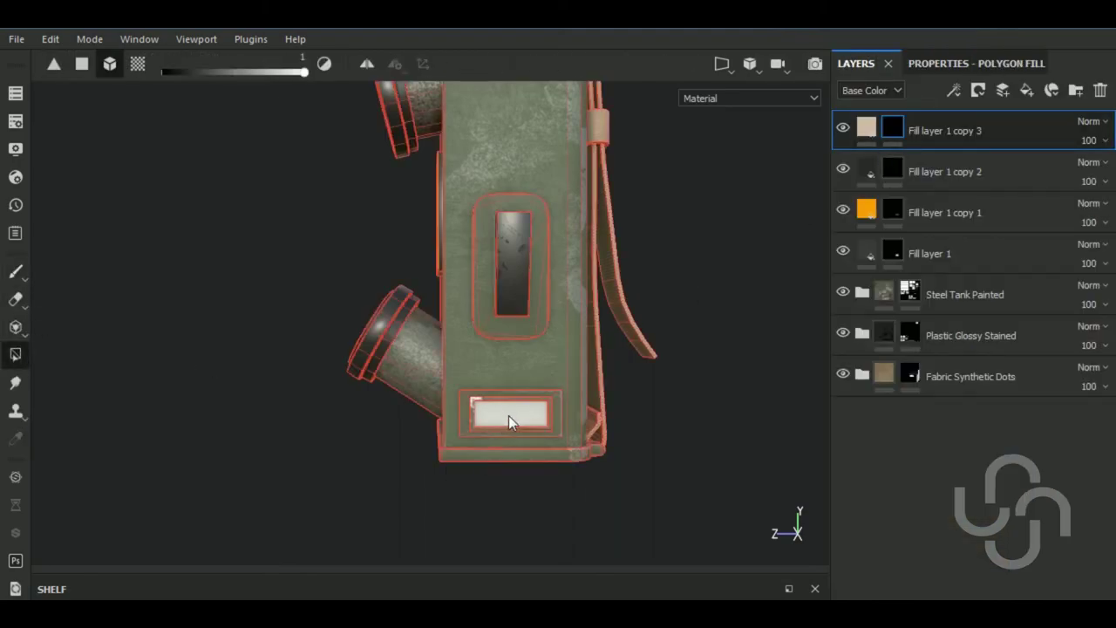
left_click(950, 63)
left_click(918, 92)
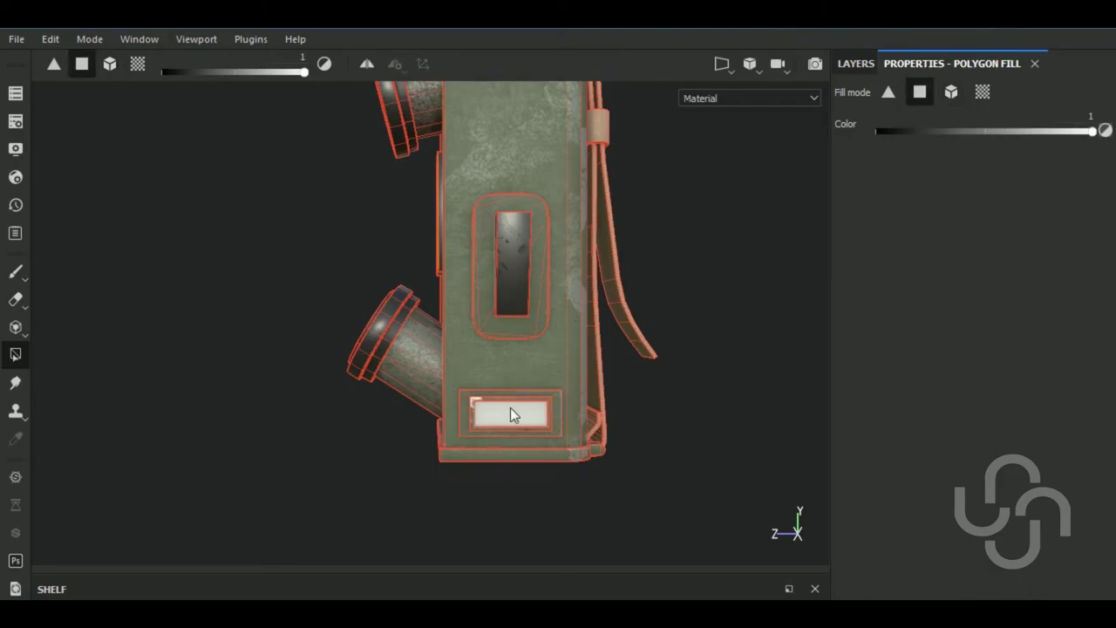
scroll(528, 409, "up", 2)
scroll(518, 421, "up", 3)
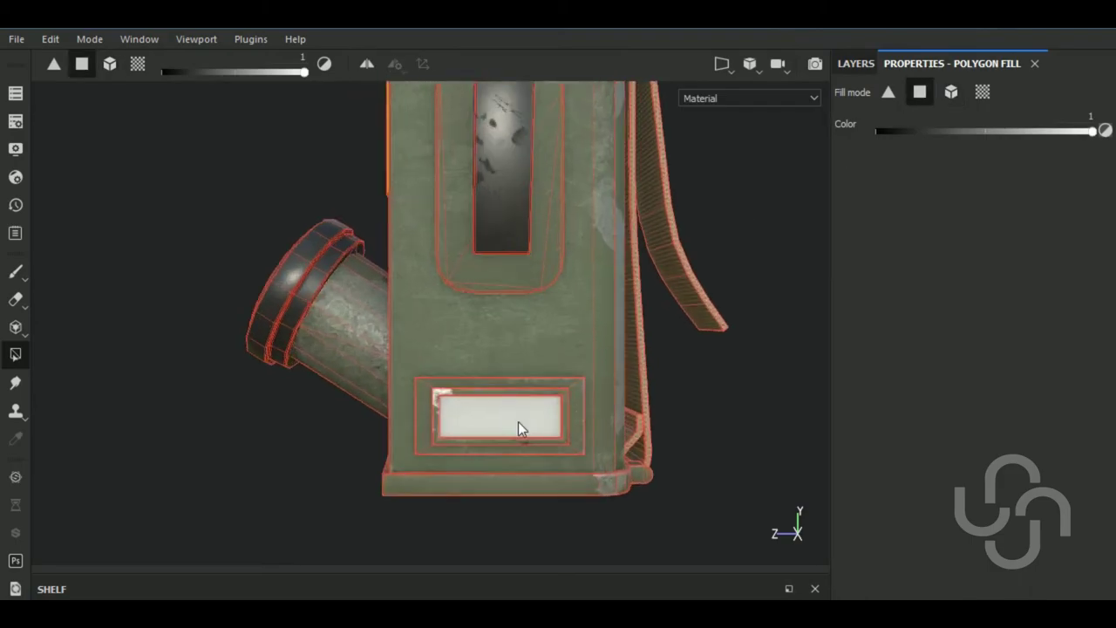
left_click(863, 63)
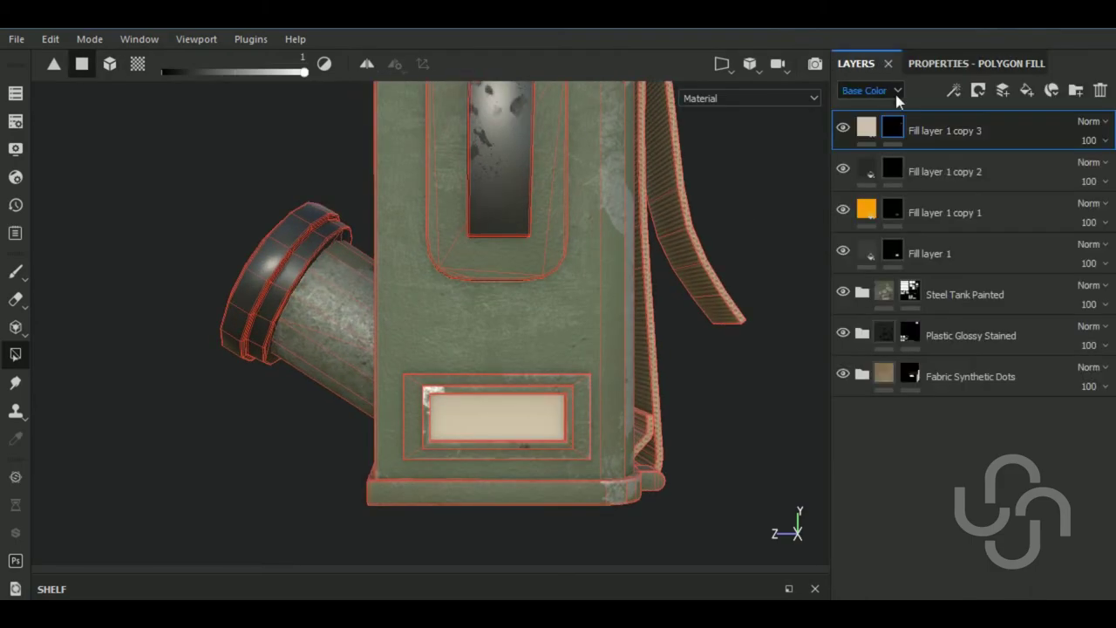
left_click(950, 63)
key("1")
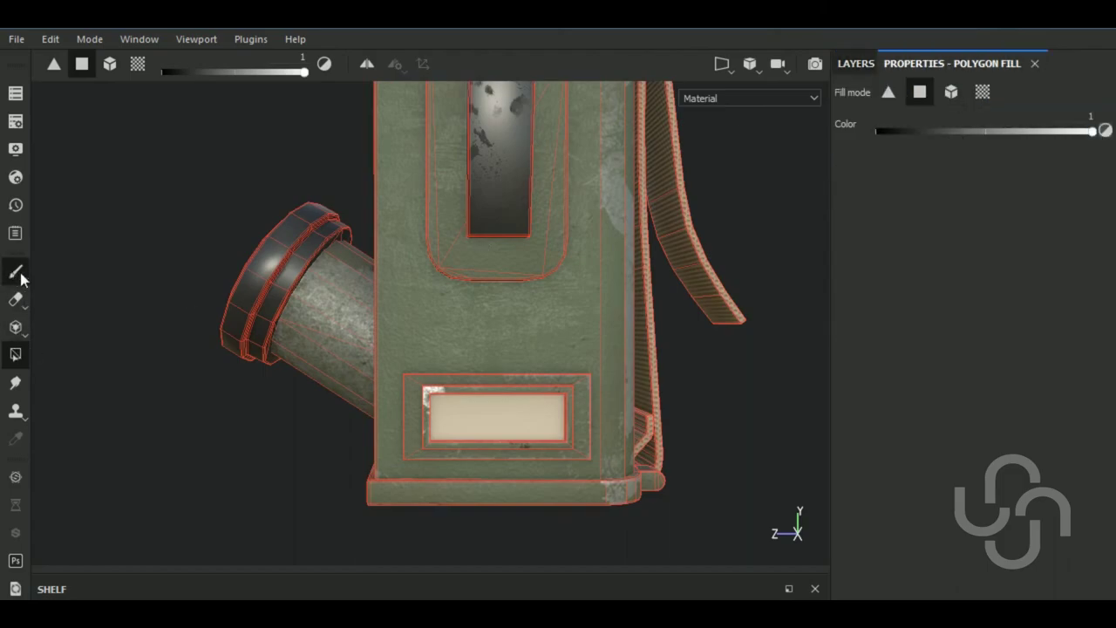
left_click(954, 457)
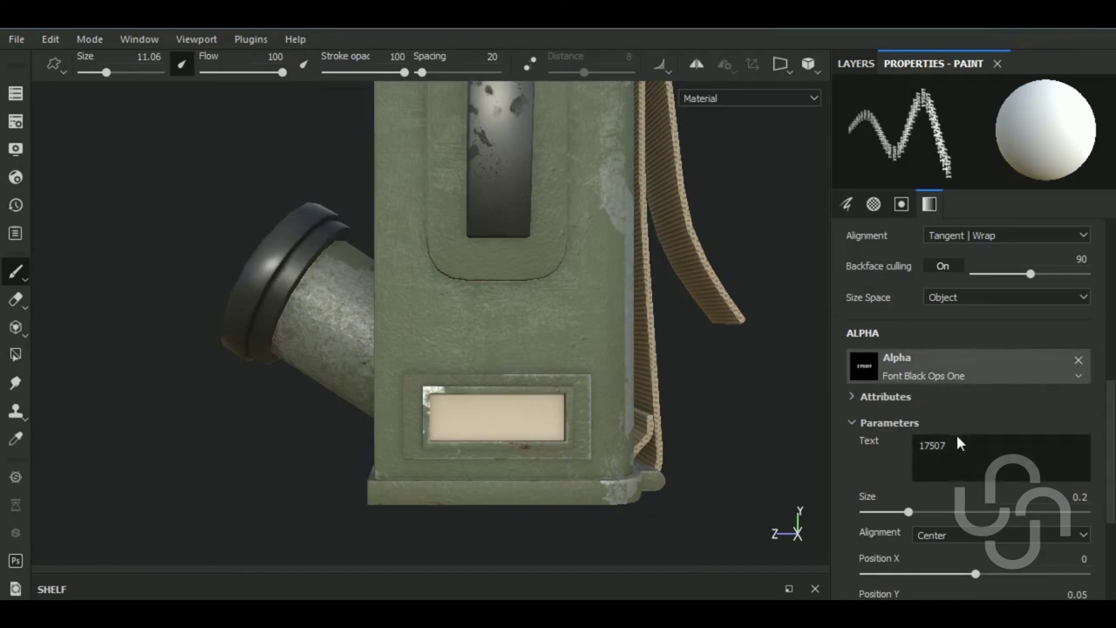
Change the stamp text from 17507 to 'FREQ. 3885' and lower flow to 86
double_click(925, 452)
type("FREQ.")
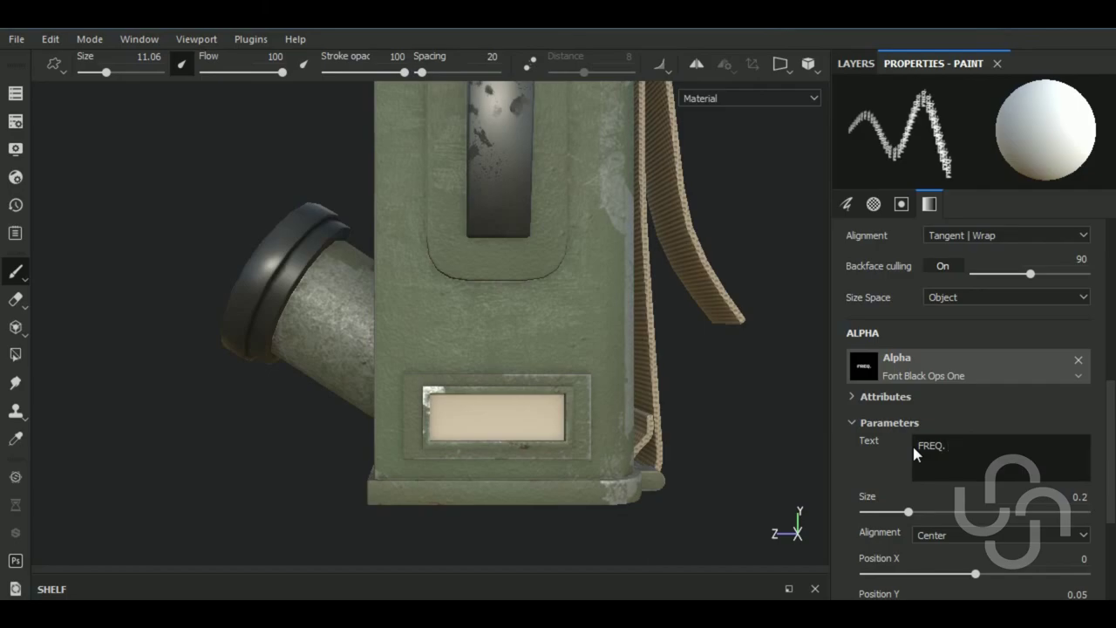
type(" 3885")
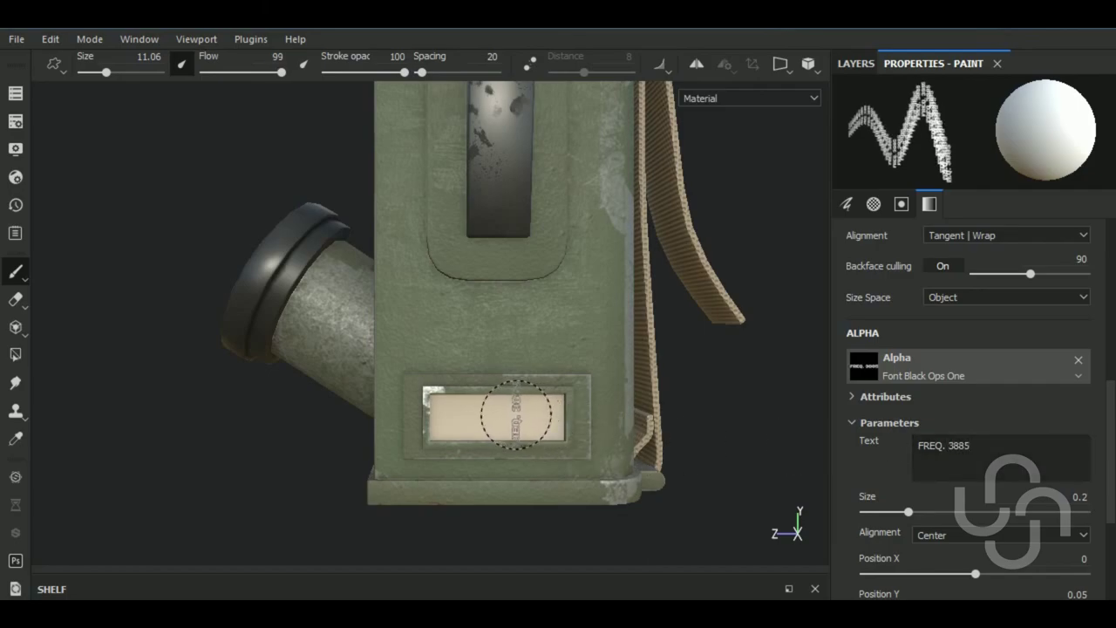
left_click_drag(516, 415, 516, 415, "ctrl")
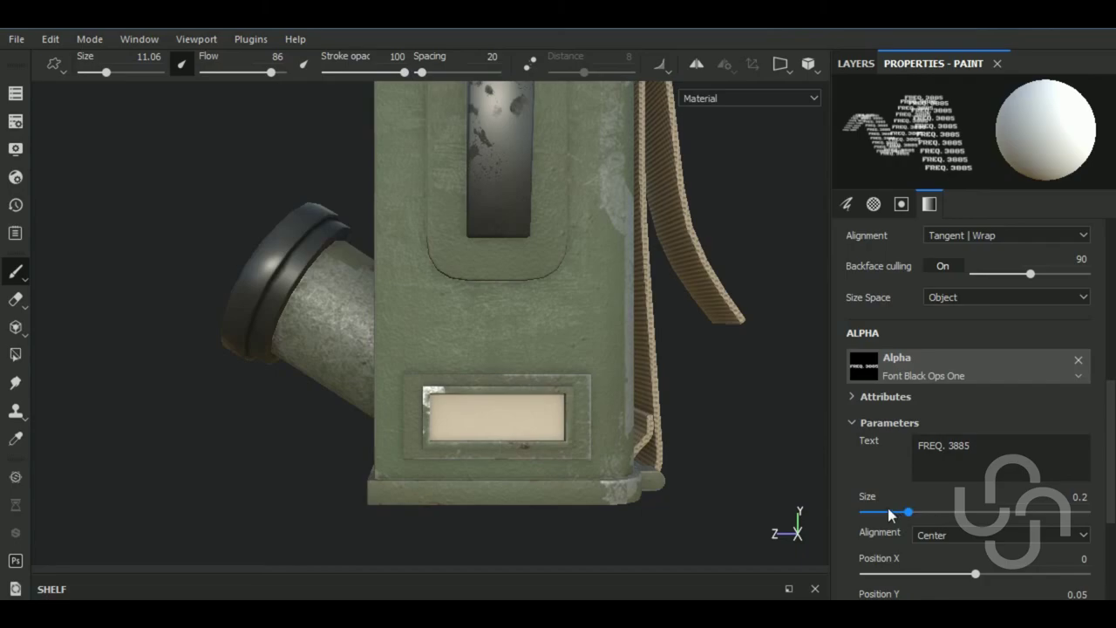
Switch the text stamp to Font Jura reading 'FREQ. 3685'
left_click(947, 373)
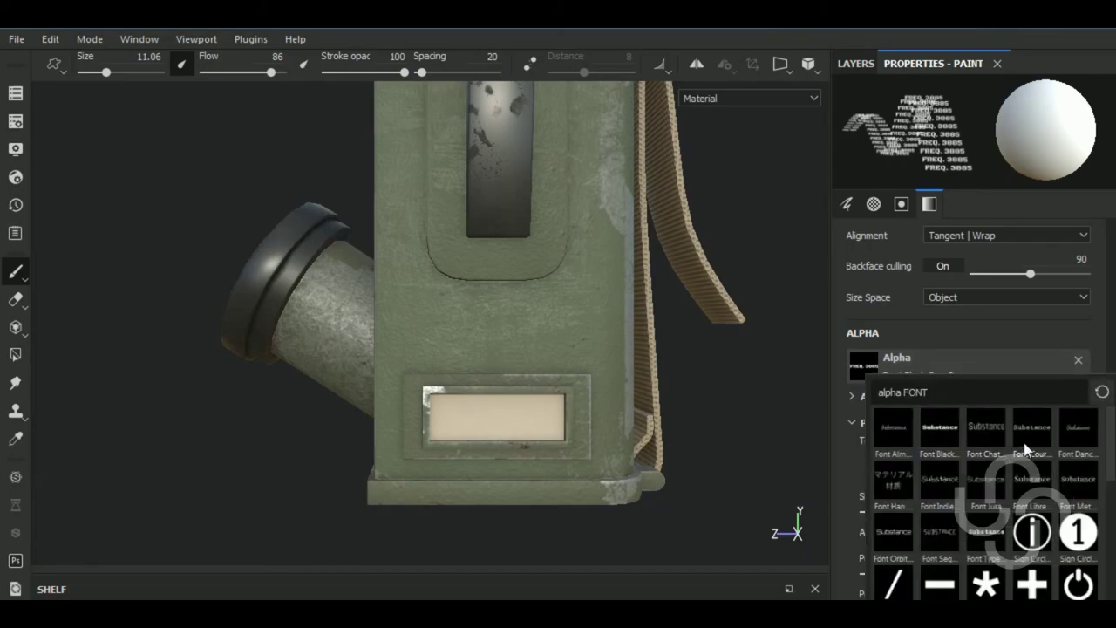
mouse_move(1031, 427)
left_click(993, 480)
left_click_drag(956, 453, 909, 449)
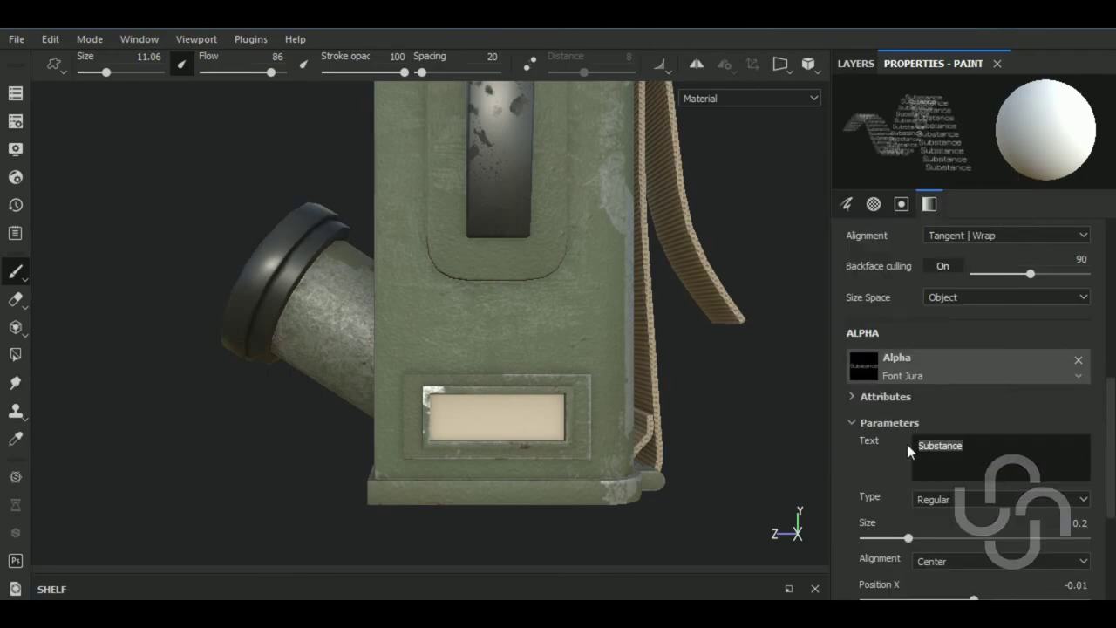
type("FREQ. ")
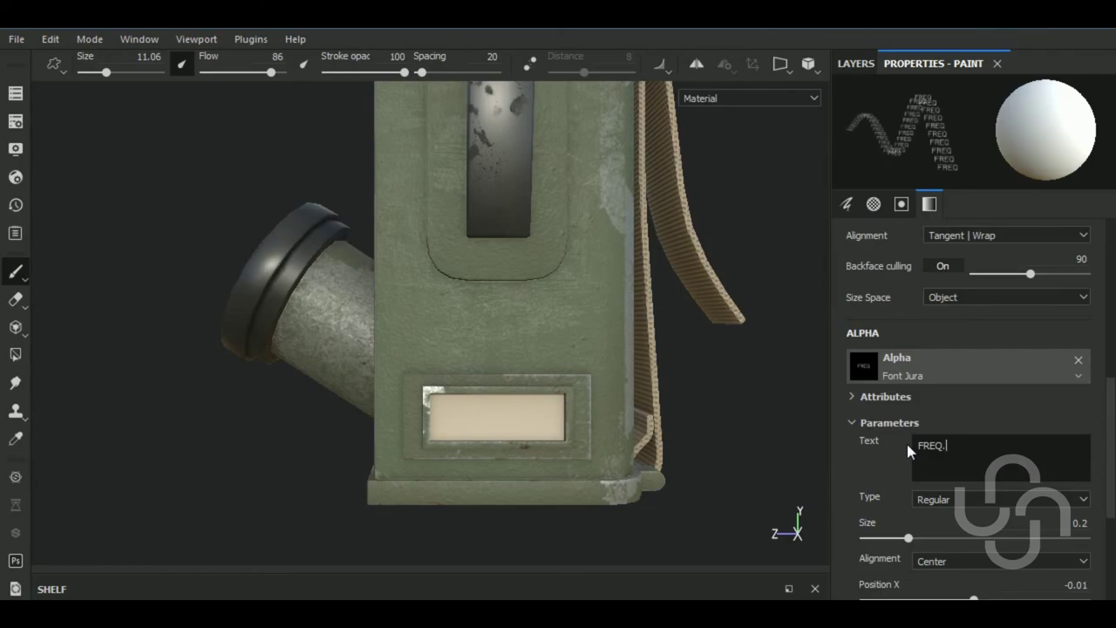
type("36")
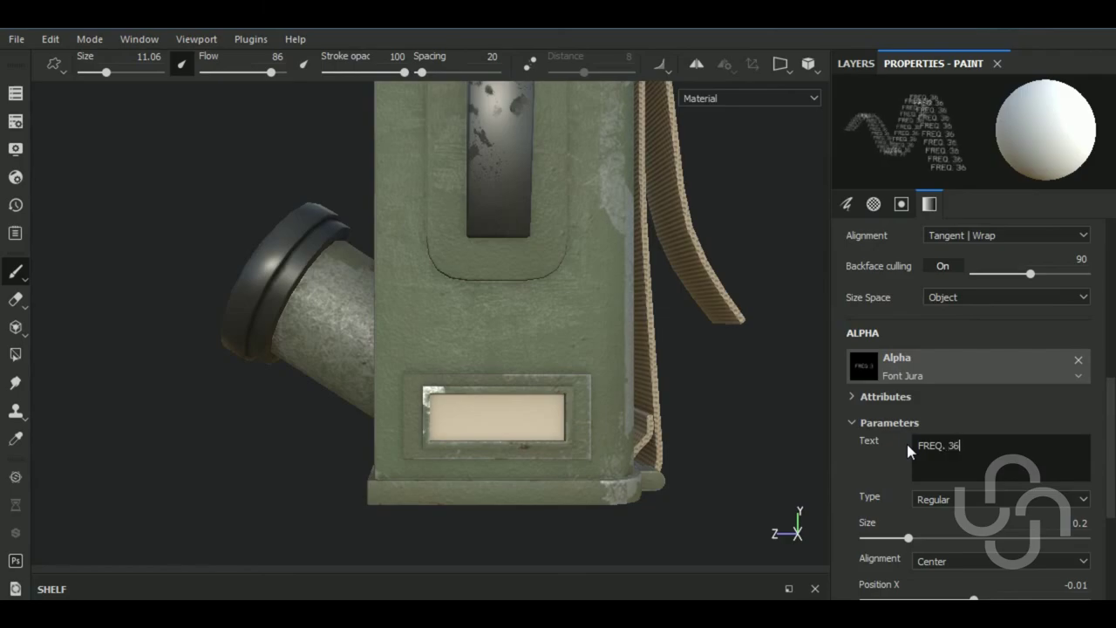
type("85")
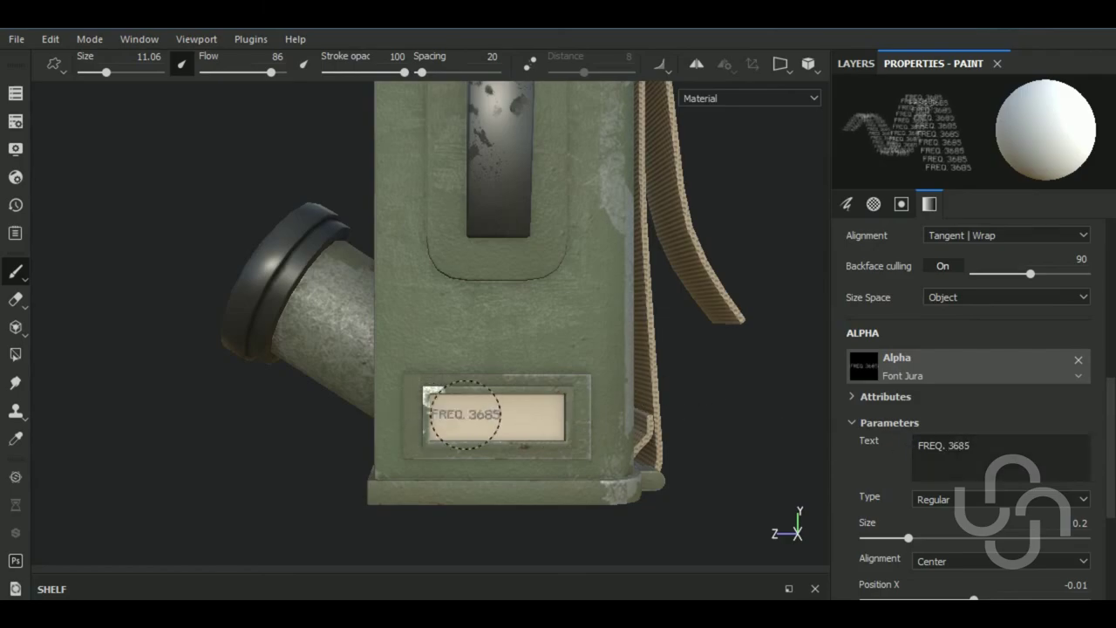
key("ctrl")
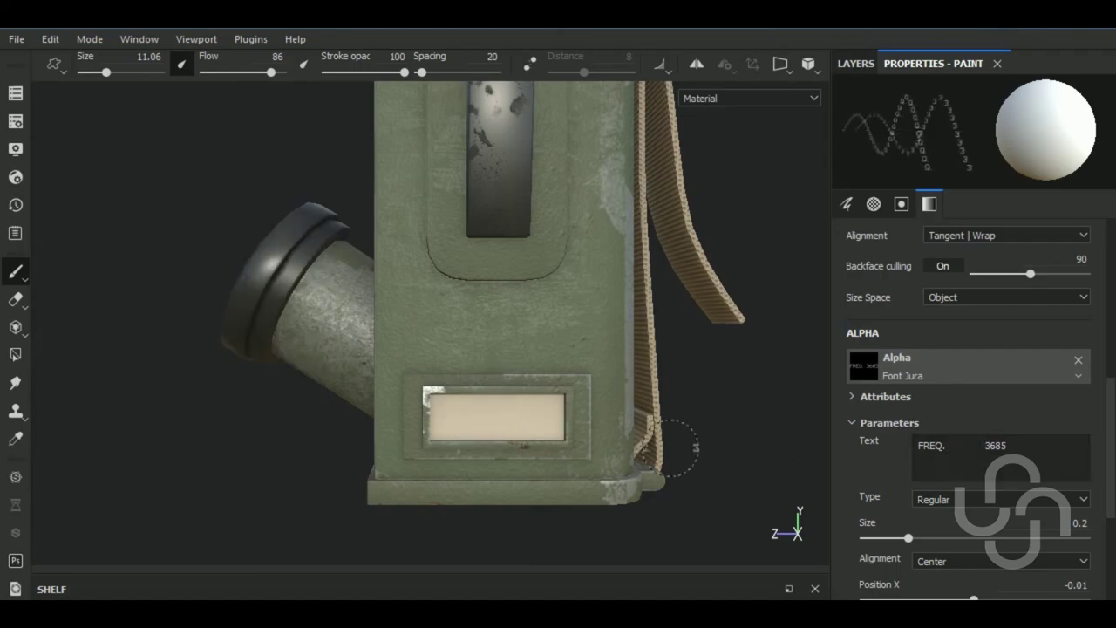
Set text size 0.09, brush size about 26, and delete three extra spaces before 3685
left_click_drag(908, 537, 883, 537)
right_click_drag(477, 398, 492, 399, "ctrl")
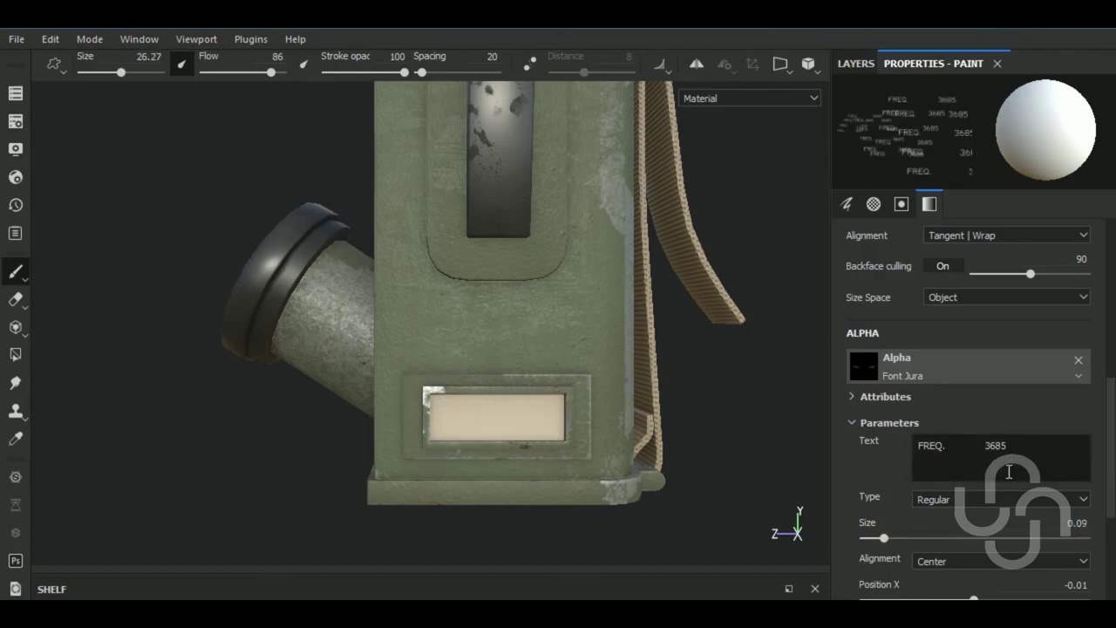
key("BackSpace")
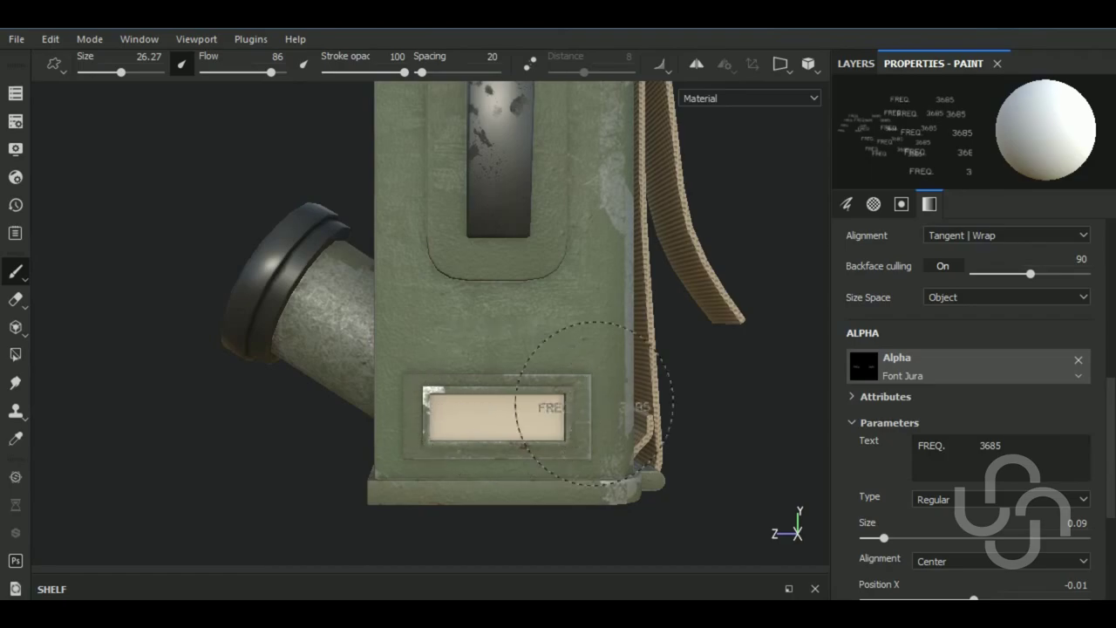
key("BackSpace")
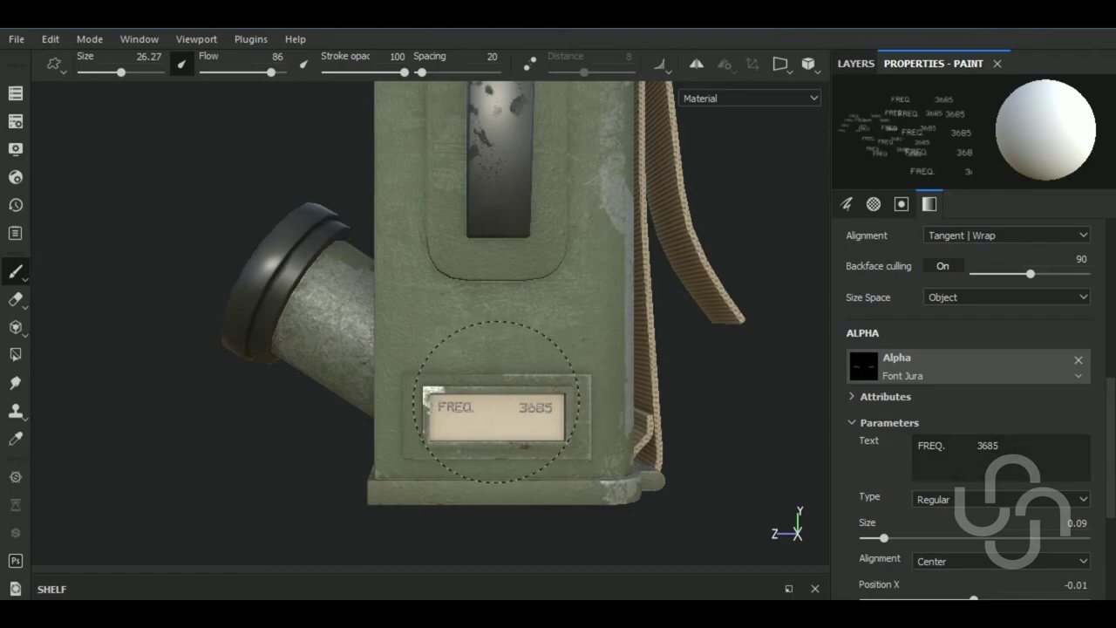
key("BackSpace")
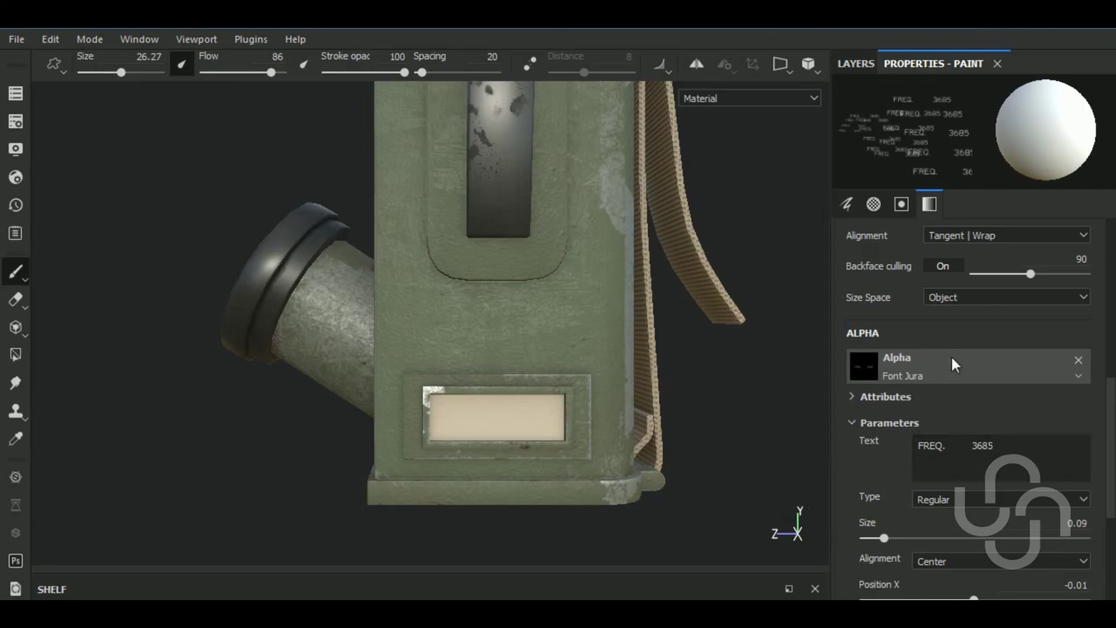
Move Fill layer 1 copy 2 above the cream label layer copy 3
left_click(855, 63)
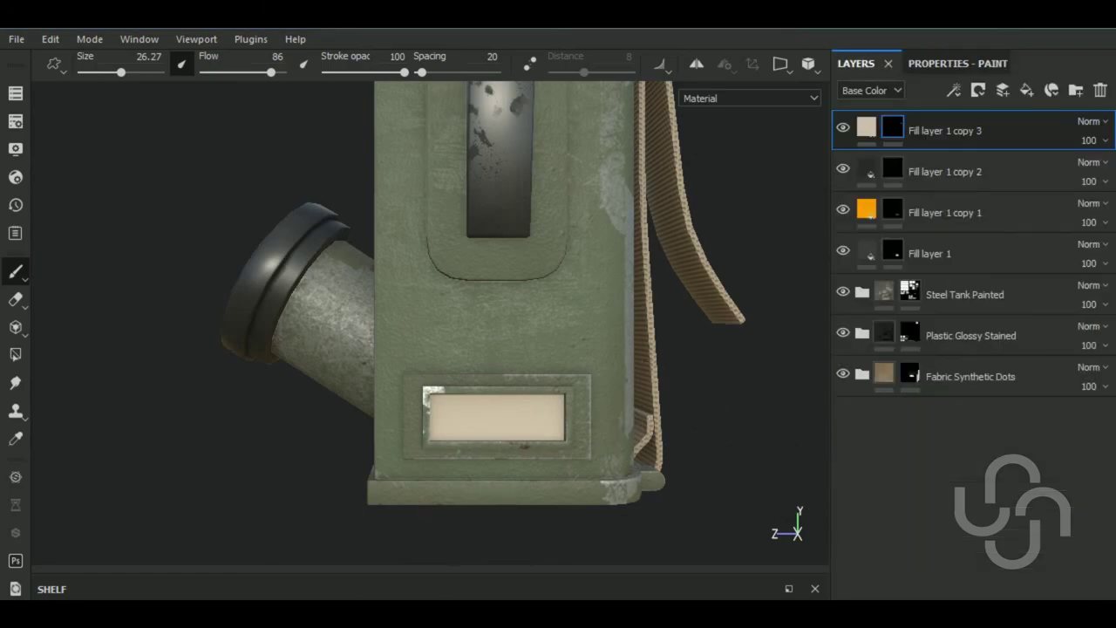
right_click(960, 124)
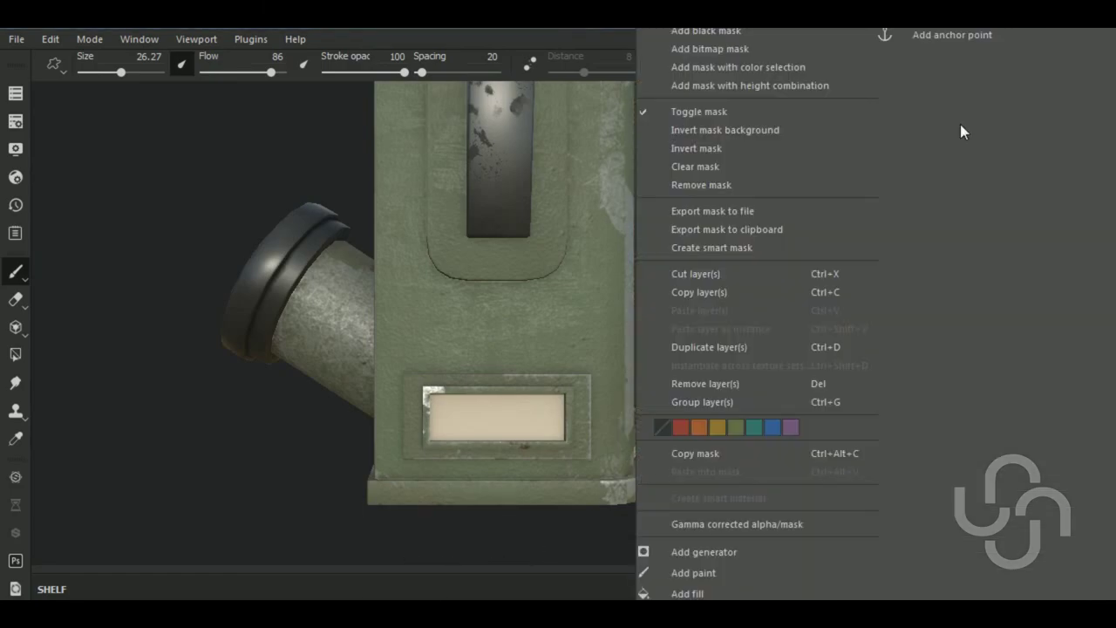
left_click(662, 185)
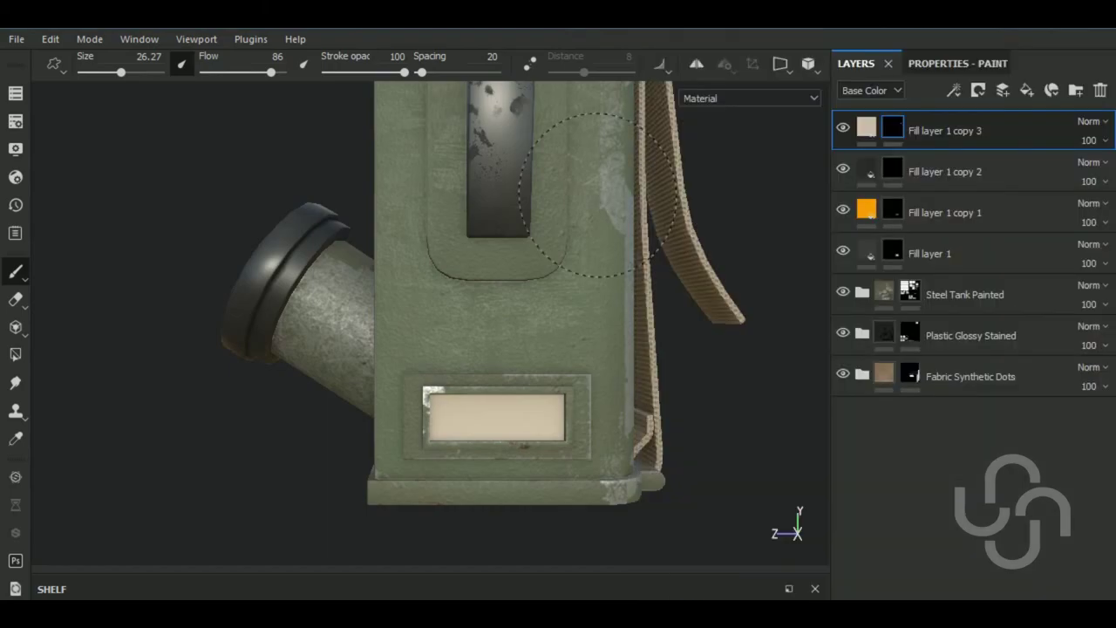
left_click(897, 169)
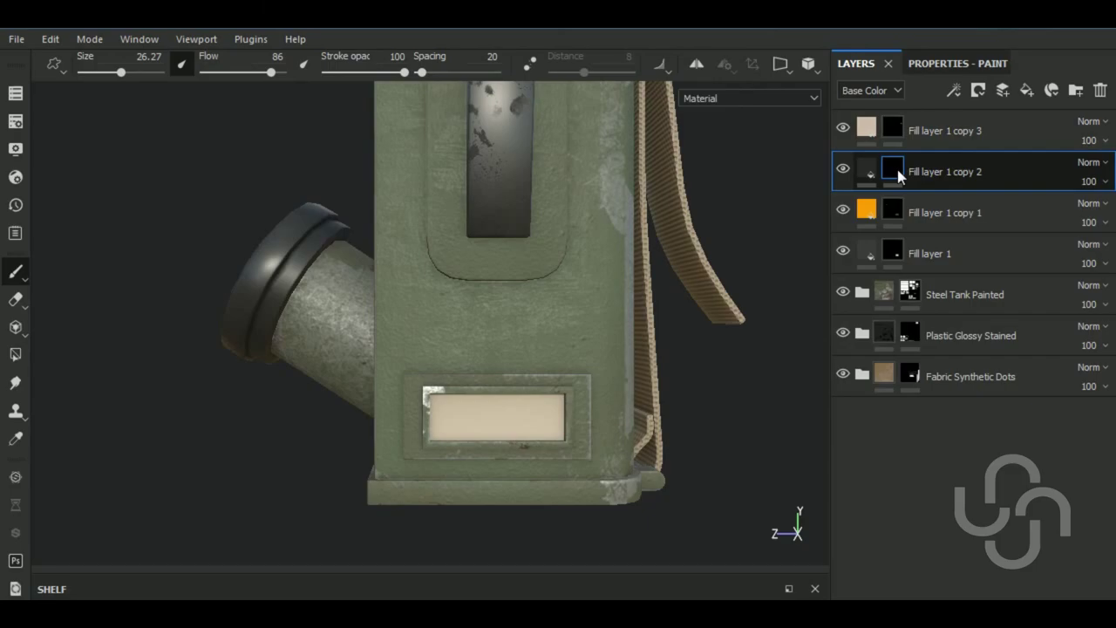
left_click_drag(937, 172, 1033, 132)
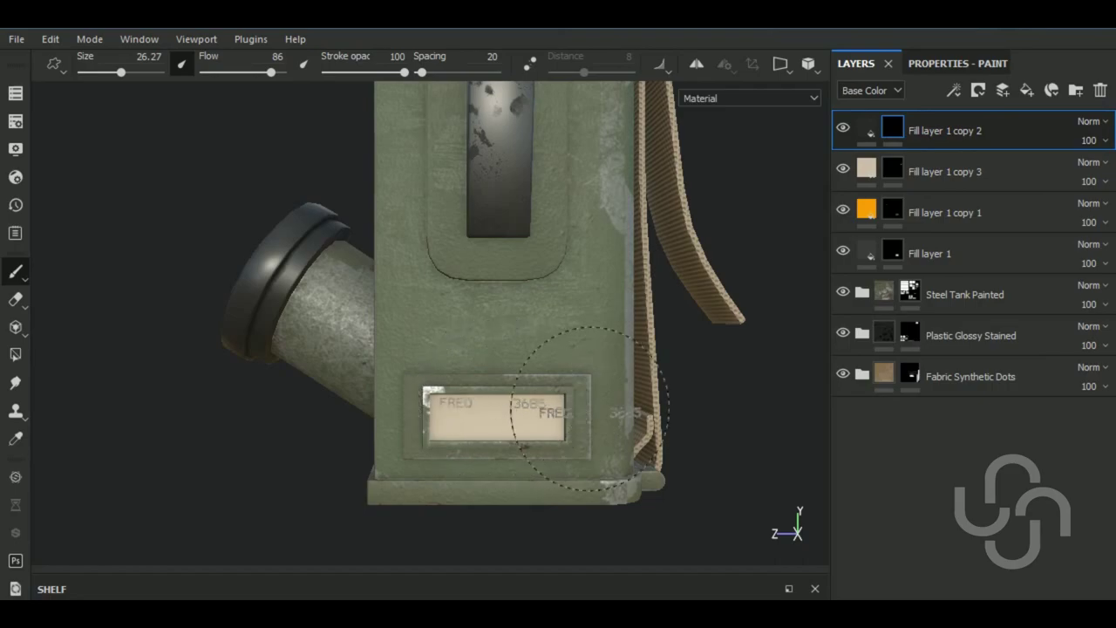
Set the text weight to Bold and stamp FREQ. 3685 onto the cream label
left_click(951, 65)
left_click(951, 500)
left_click(926, 525)
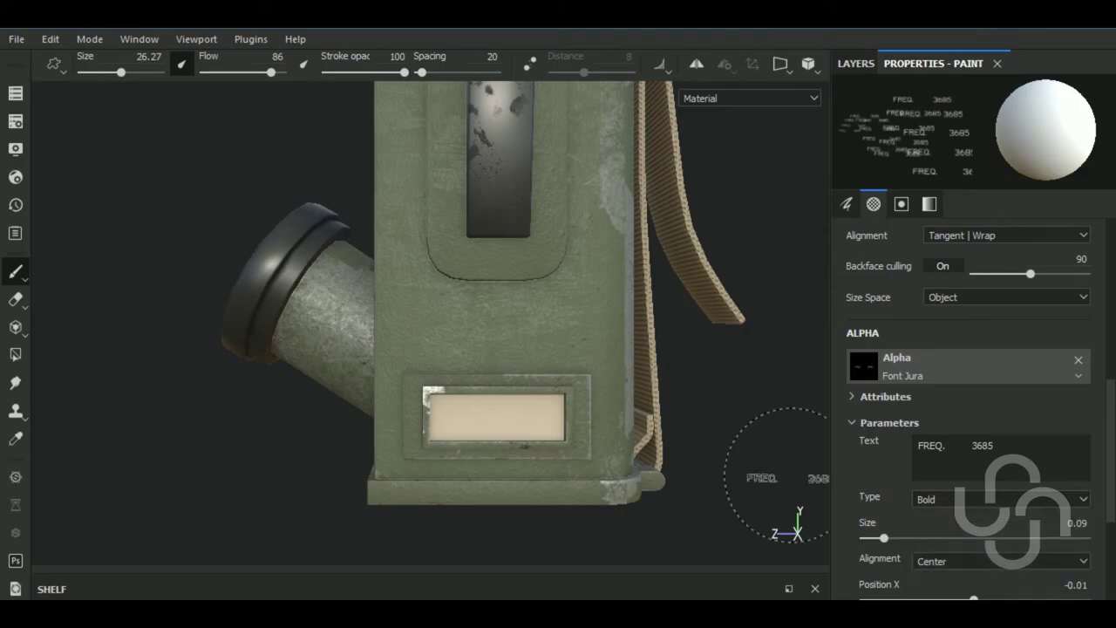
left_click(499, 399)
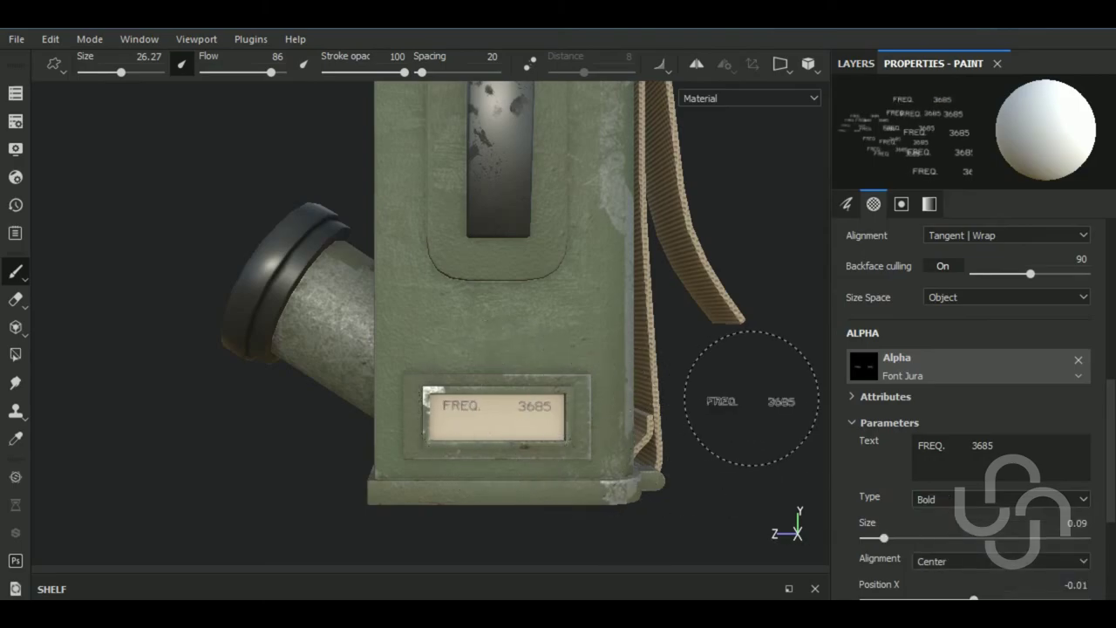
left_click(855, 64)
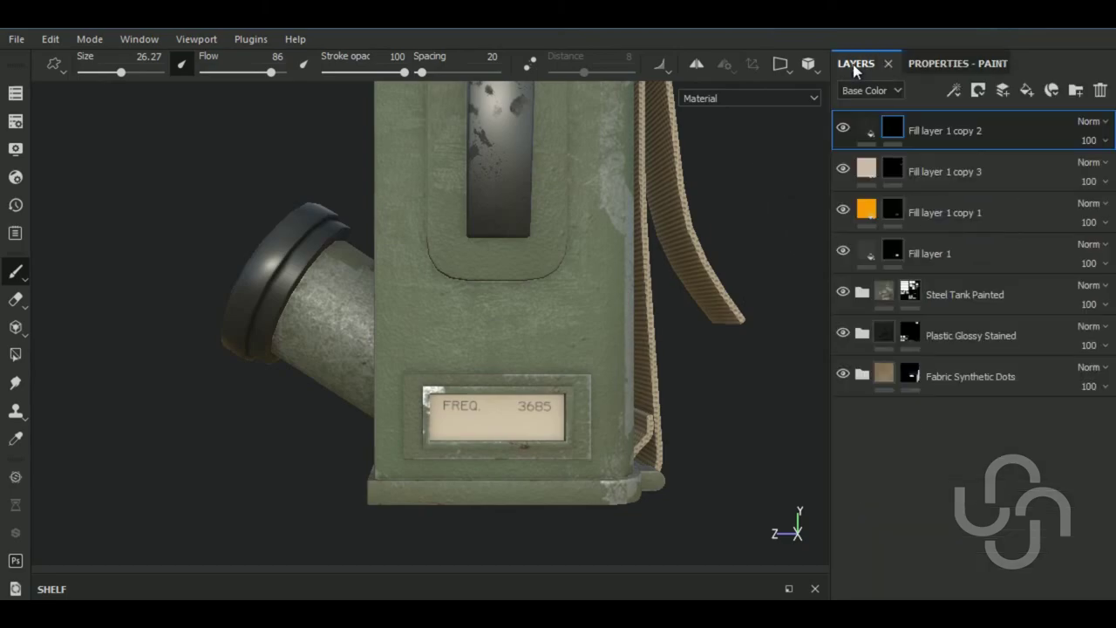
left_click(957, 63)
Change the stamp text to CHANNEL and stamp it below the FREQ. 3685 line
left_click(924, 453)
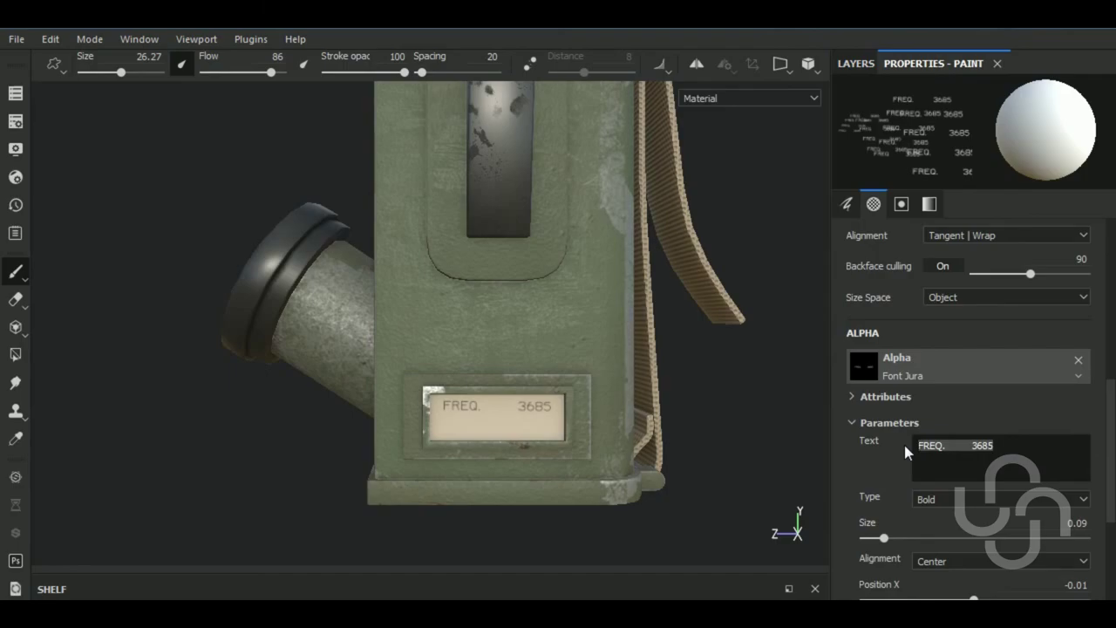
type("CHANNEL")
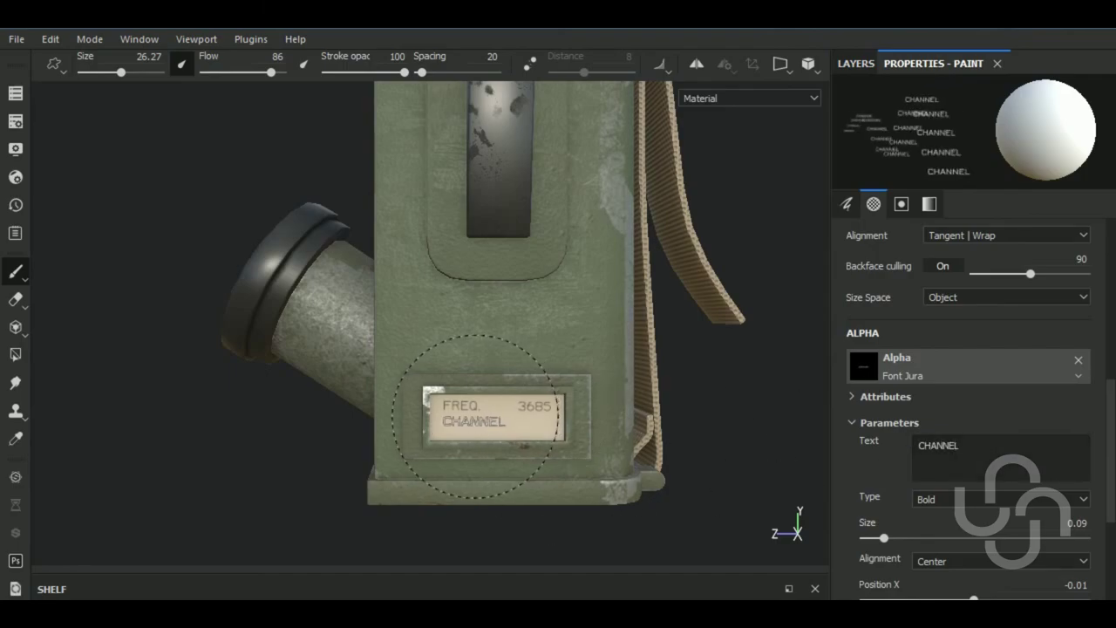
left_click(475, 416)
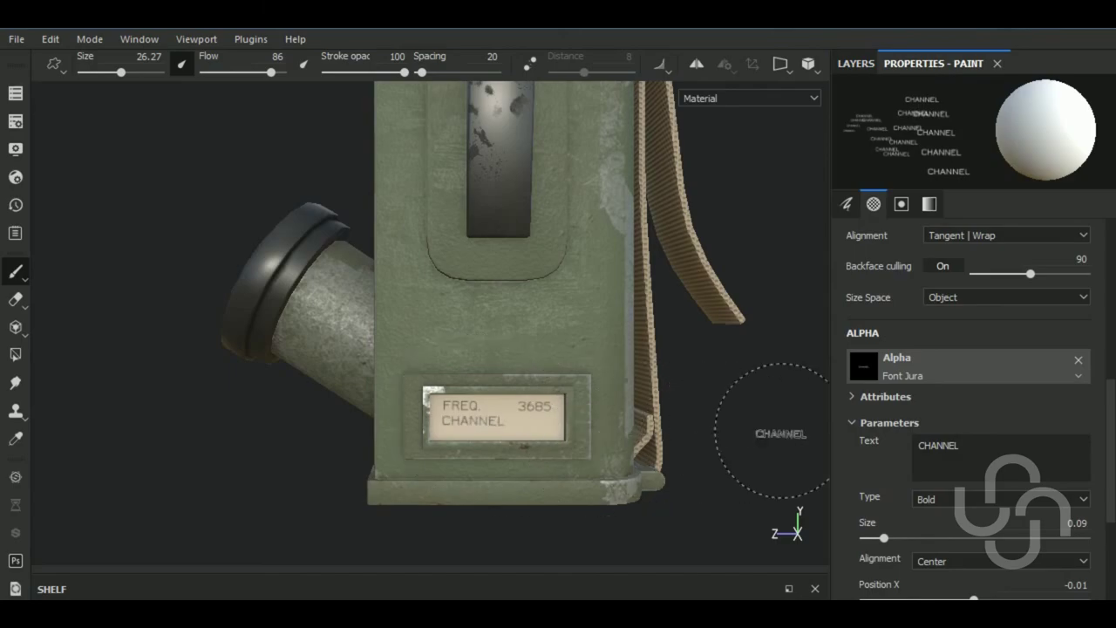
Change the stamp text to BAT DATE and stamp it below CHANNEL on the label
left_click_drag(974, 451, 928, 452)
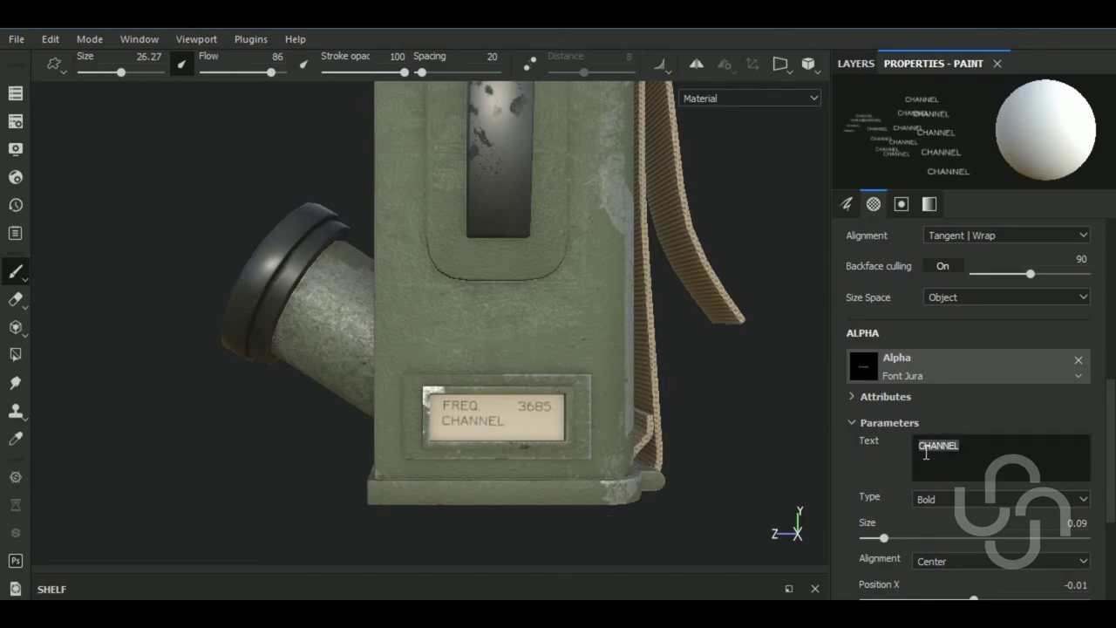
type("BAT DST")
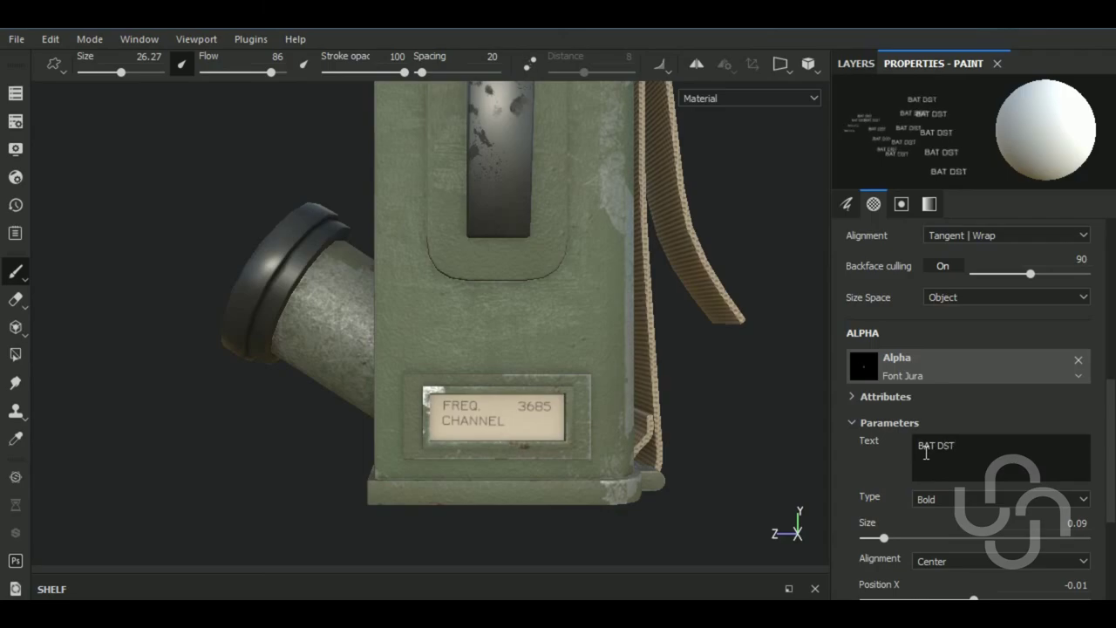
key("BackSpace")
key("BackSpace")
type("ATE")
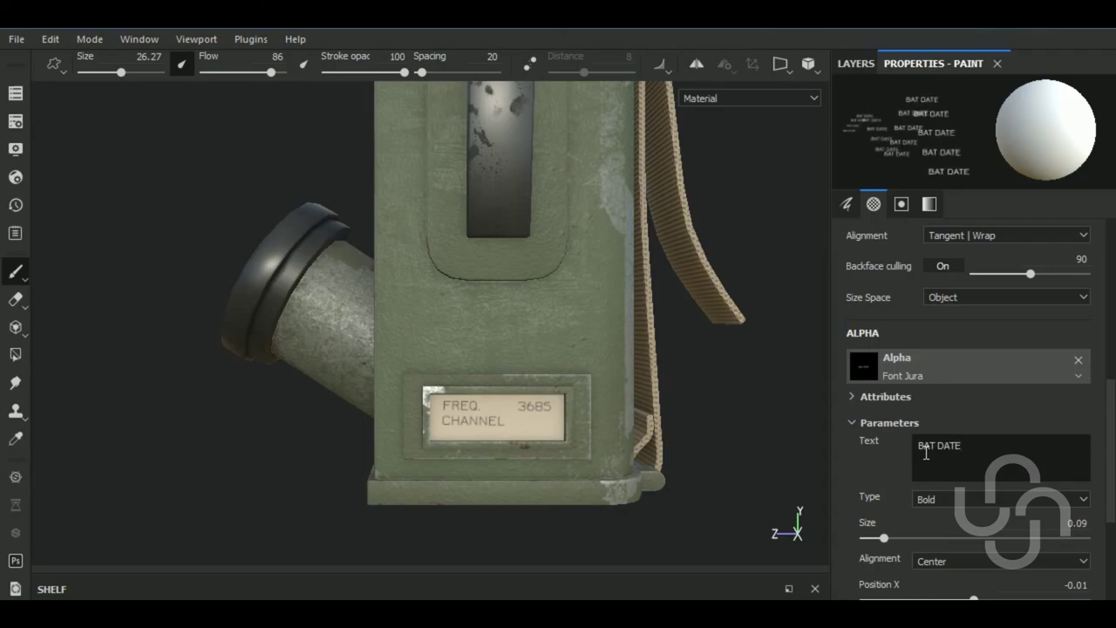
left_click(472, 427)
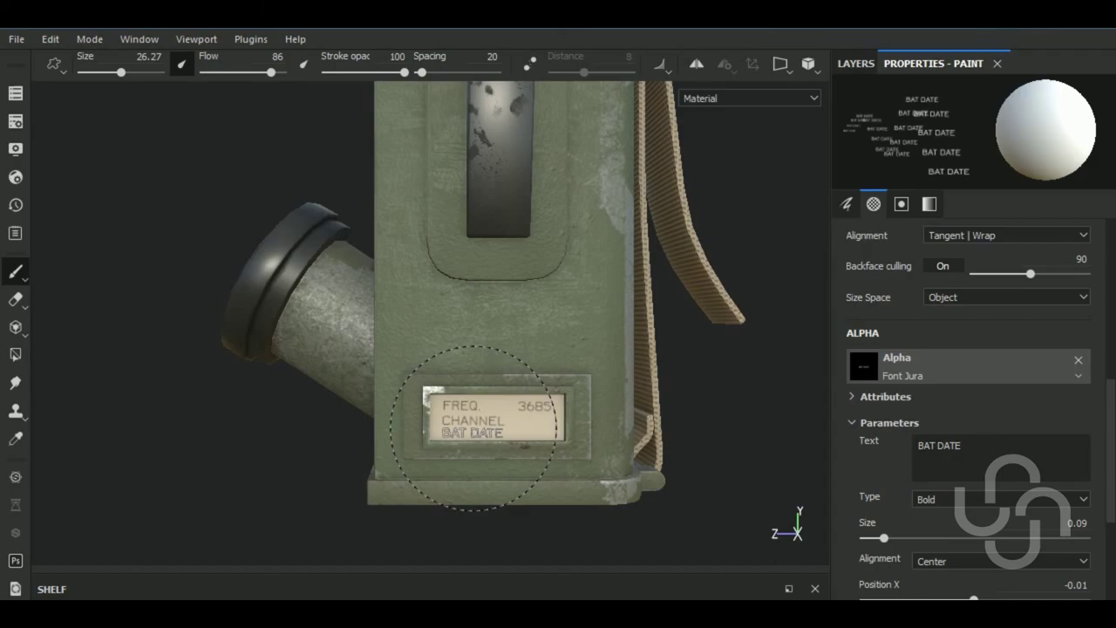
Zoom in to inspect the three stamped lines, then orbit toward the orange data plate
scroll(475, 425, "up", 2)
scroll(471, 420, "up", 2)
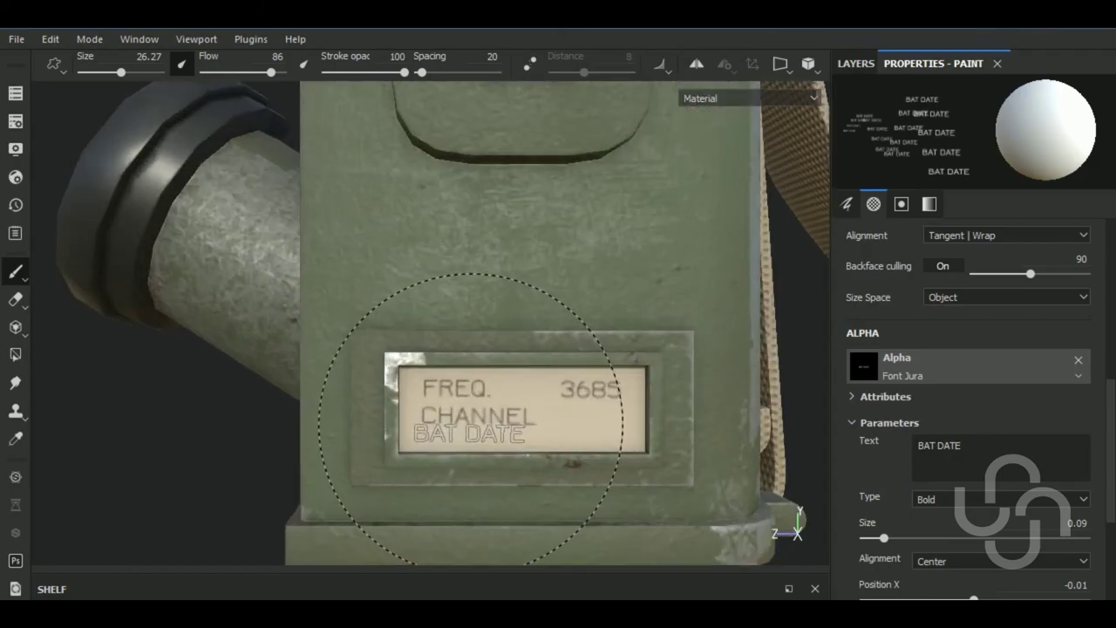
scroll(477, 422, "down", 1)
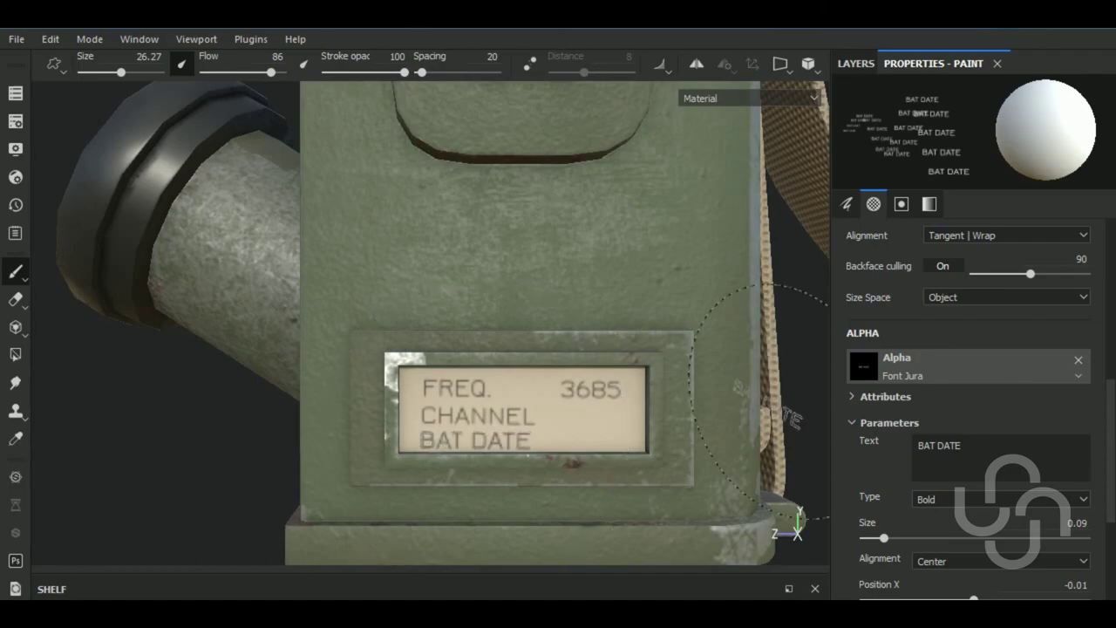
mouse_move(789, 440)
left_mouse_down("alt")
mouse_move(606, 439)
mouse_move(496, 326)
mouse_move(590, 411)
mouse_move(561, 406)
mouse_move(613, 381)
mouse_move(533, 439)
mouse_move(511, 398)
mouse_move(406, 413)
mouse_move(436, 381)
mouse_move(523, 366)
mouse_move(573, 374)
mouse_move(418, 438)
mouse_move(753, 458)
mouse_move(582, 448)
mouse_move(456, 463)
mouse_move(511, 459)
left_mouse_up("alt")
scroll(606, 441, "down", 3)
scroll(495, 326, "down", 2)
scroll(476, 354, "up", 3)
scroll(497, 419, "up", 2)
scroll(498, 250, "up", 3)
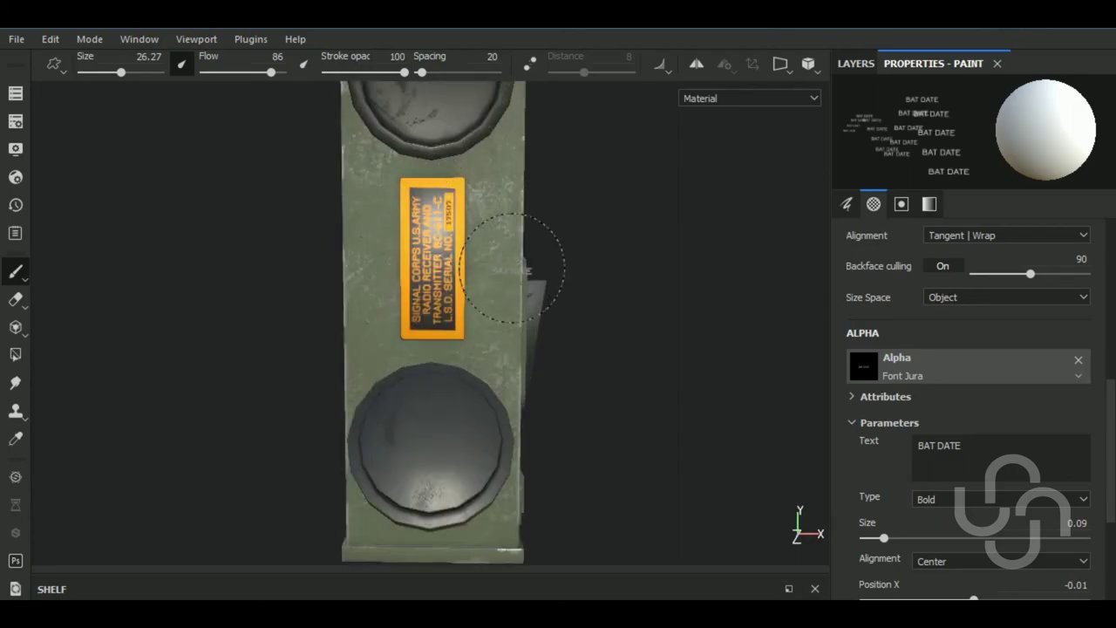
scroll(498, 249, "down", 3)
Select Fill layer 1 copy 1 in the layer stack and orbit around the whole radio
left_click(856, 64)
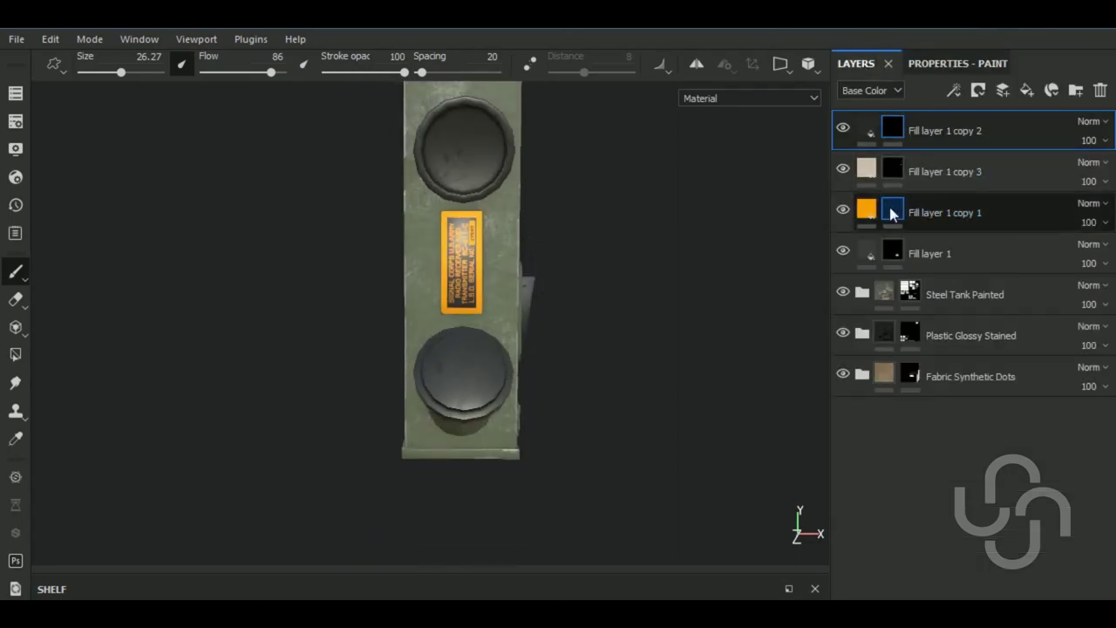
left_click(959, 215)
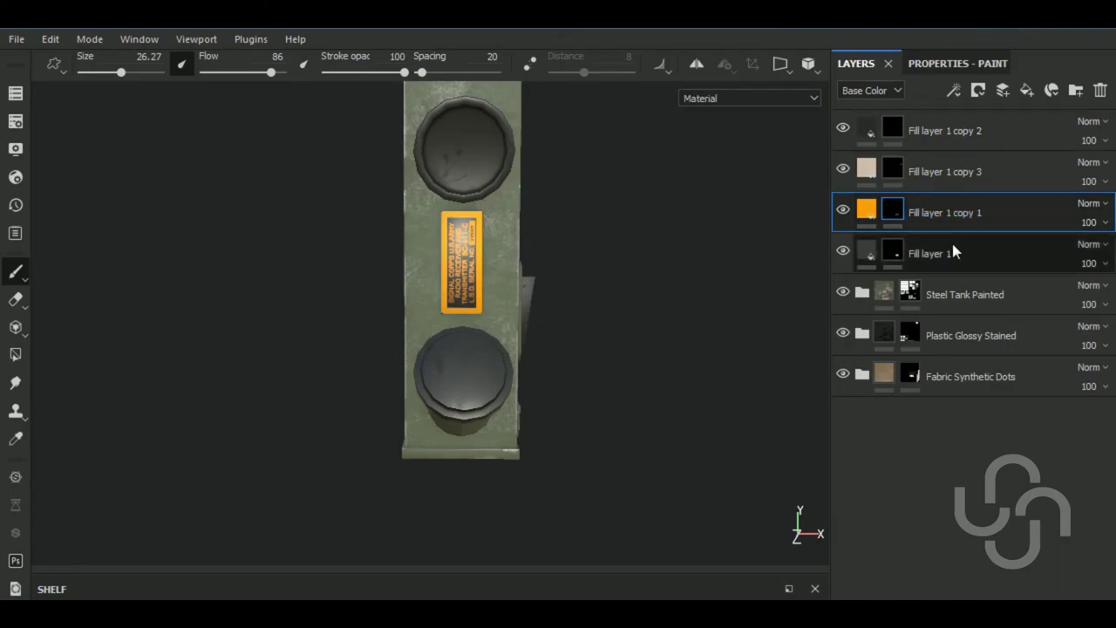
mouse_move(692, 304)
left_mouse_down("alt")
mouse_move(660, 360)
mouse_move(772, 374)
mouse_move(697, 366)
left_mouse_up("alt")
scroll(657, 359, "down", 3)
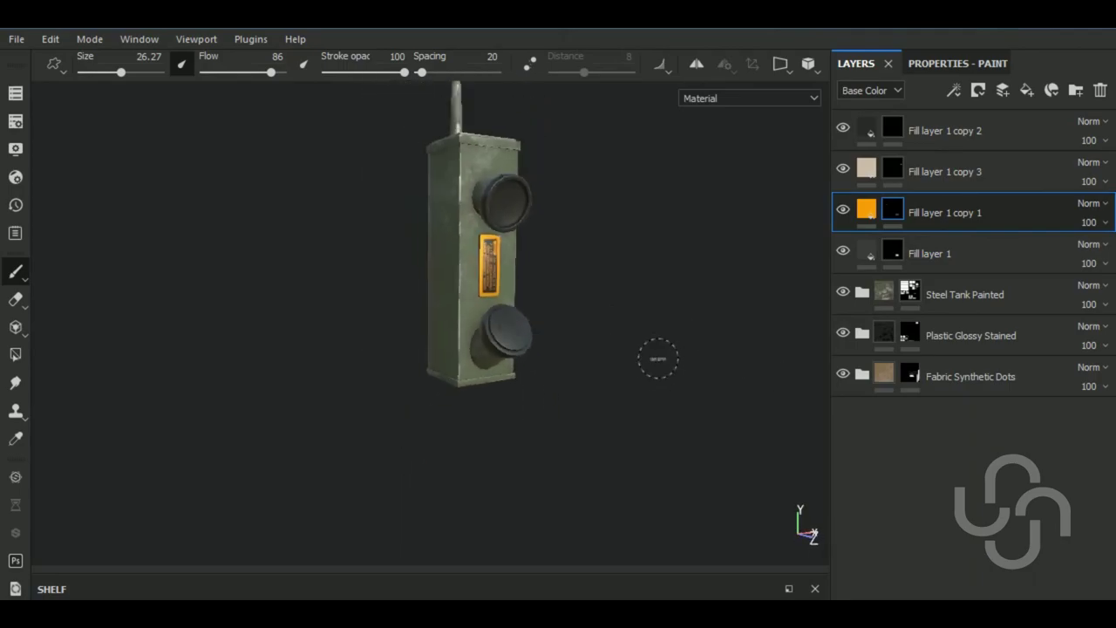
mouse_move(870, 417)
left_mouse_down("alt")
mouse_move(881, 433)
mouse_move(661, 409)
left_mouse_up("alt")
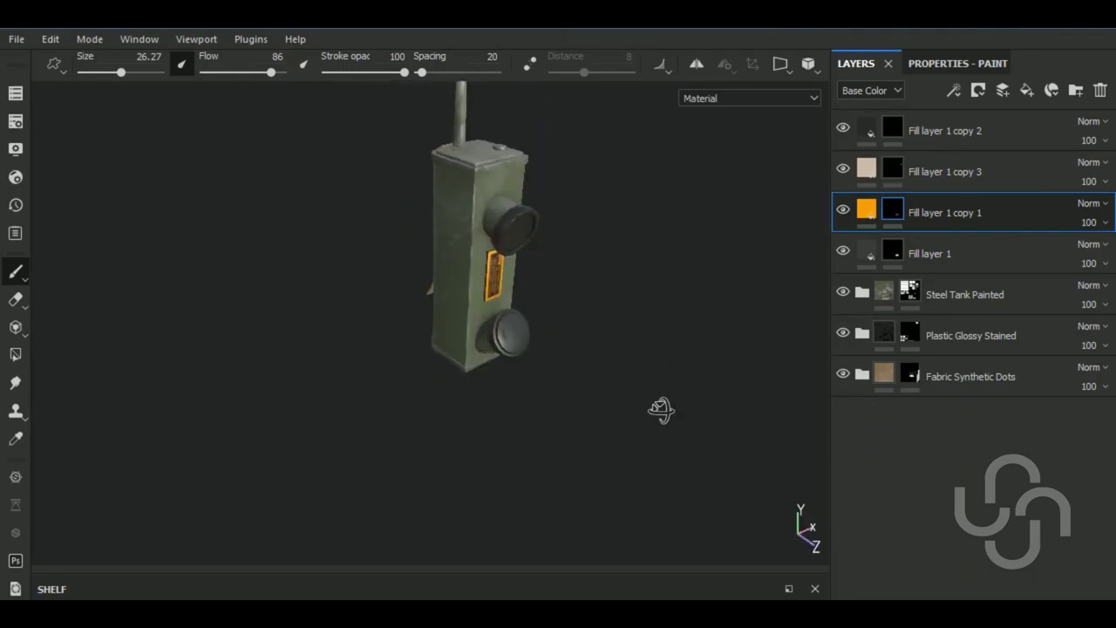
mouse_move(601, 365)
left_mouse_down("alt")
mouse_move(336, 341)
mouse_move(584, 362)
left_mouse_up("alt")
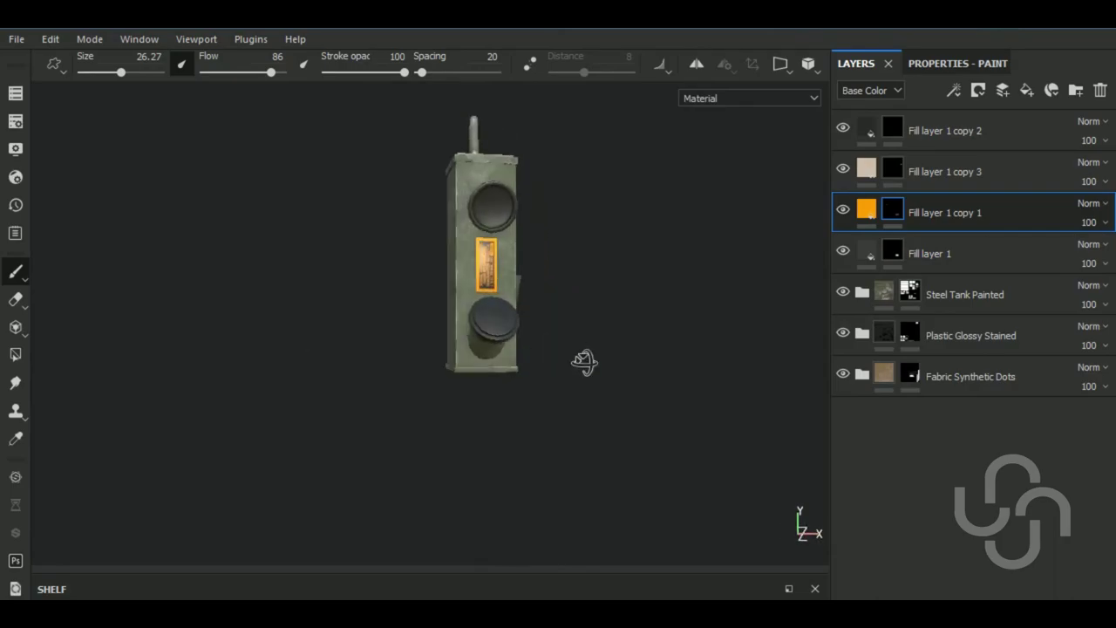